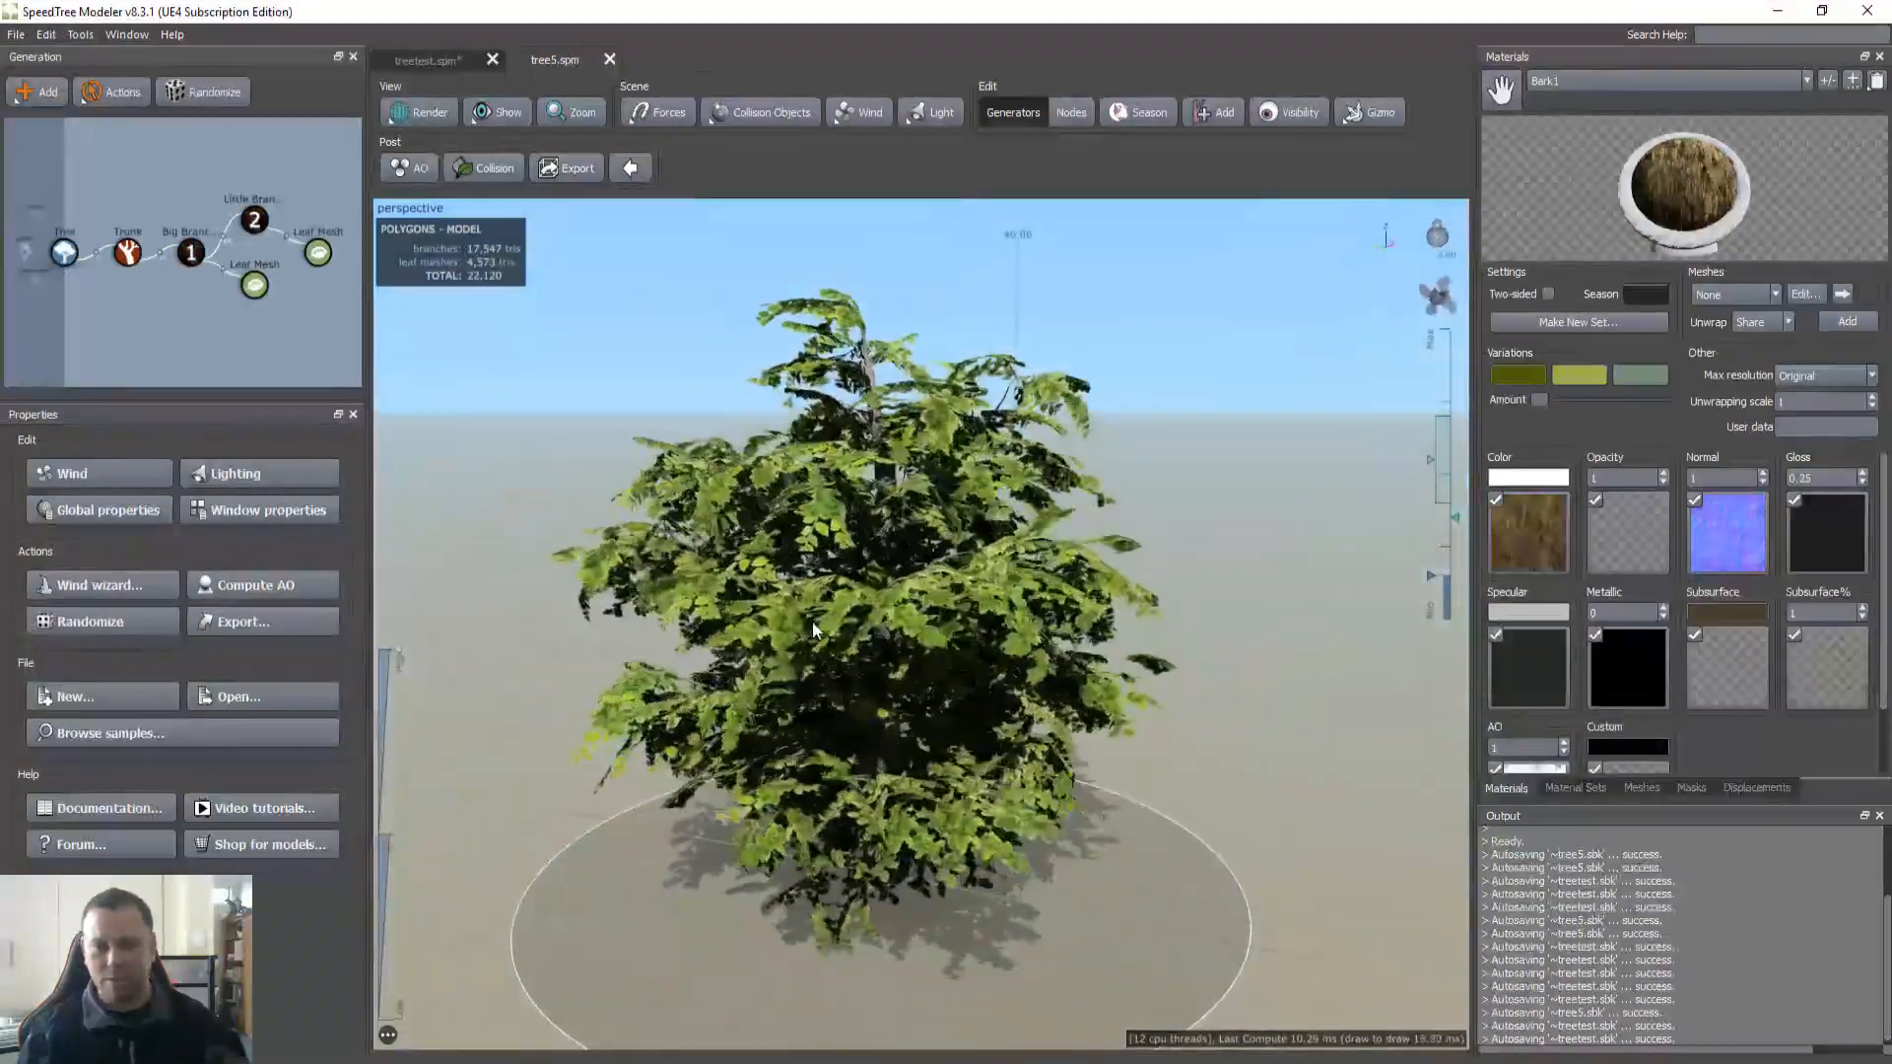
Step: Close the tree5 model and keep the treetest.spm model open for editing
left_click(610, 60)
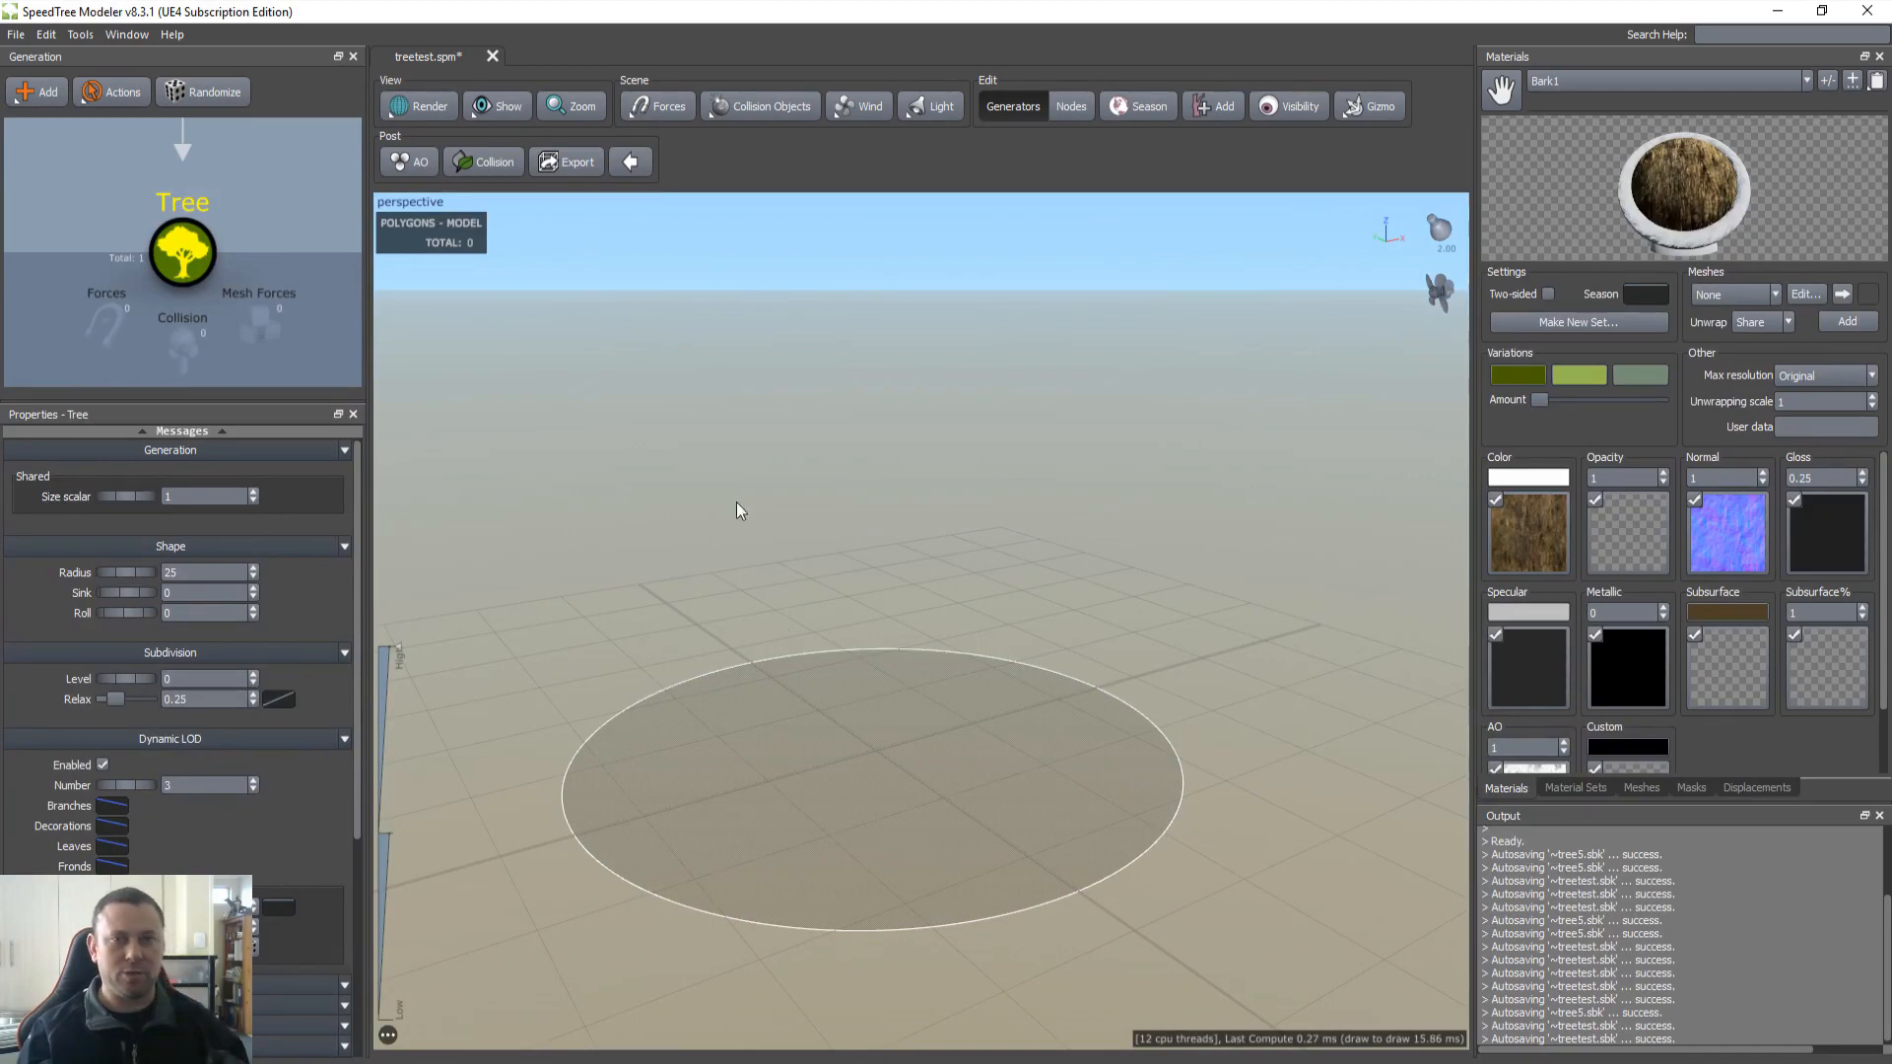
key("alt")
middle_click_drag(792, 564, 792, 530, "alt")
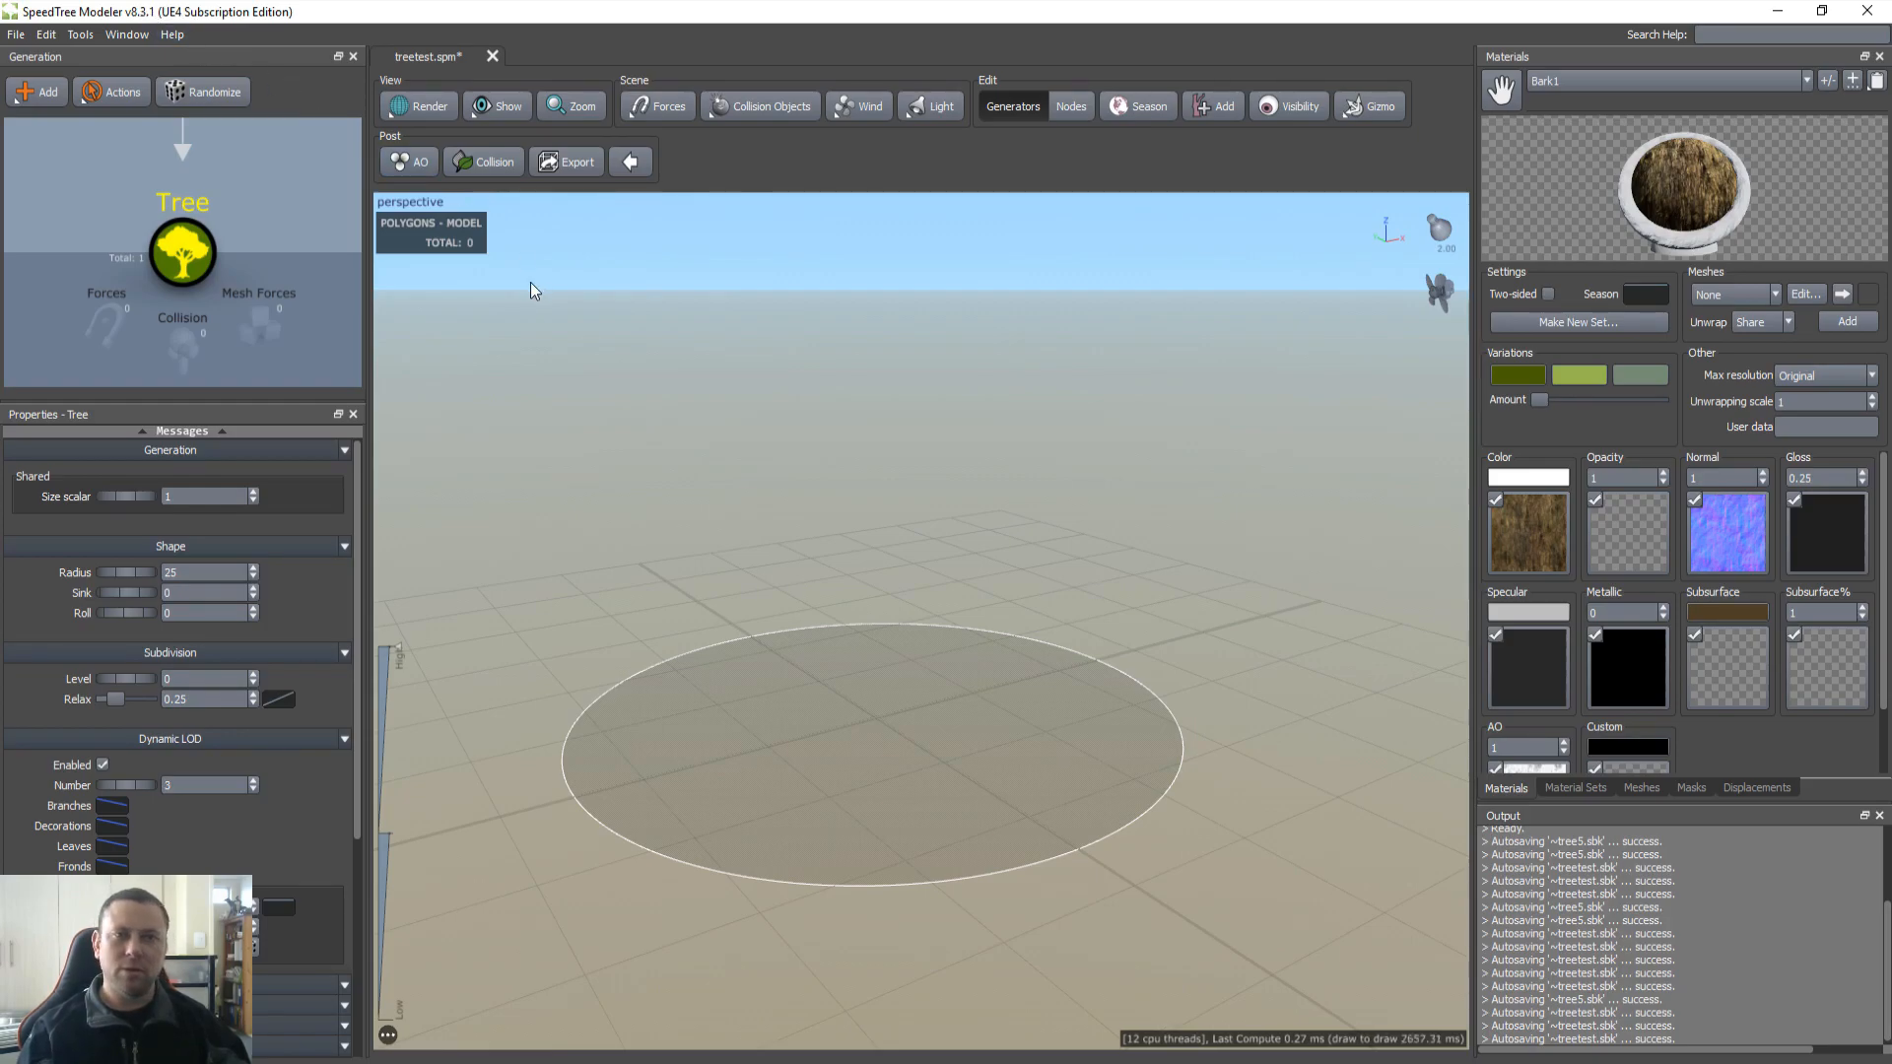
left_click_drag(689, 412, 771, 523, "alt")
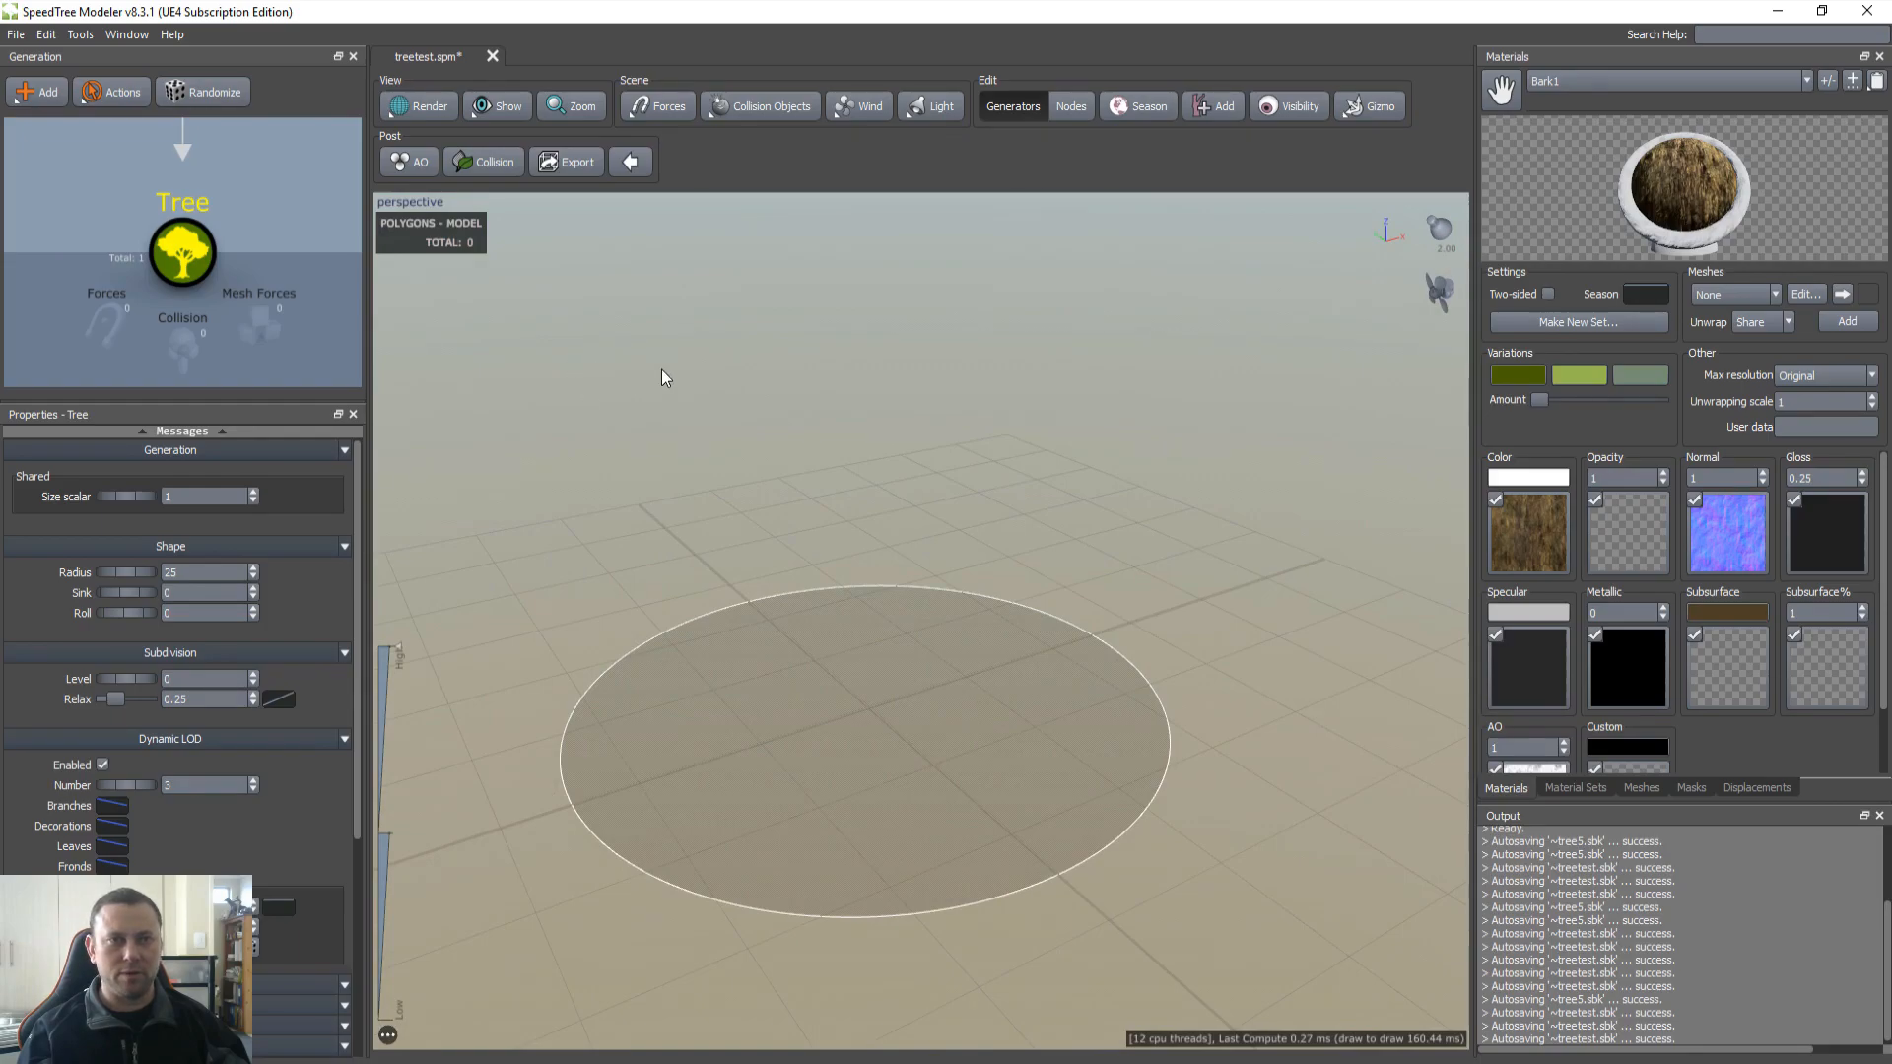
Step: Review the imported materials by viewing Bark2, Leaf1 and Leaf2 and checking the list of remaining ones
left_click(1579, 79)
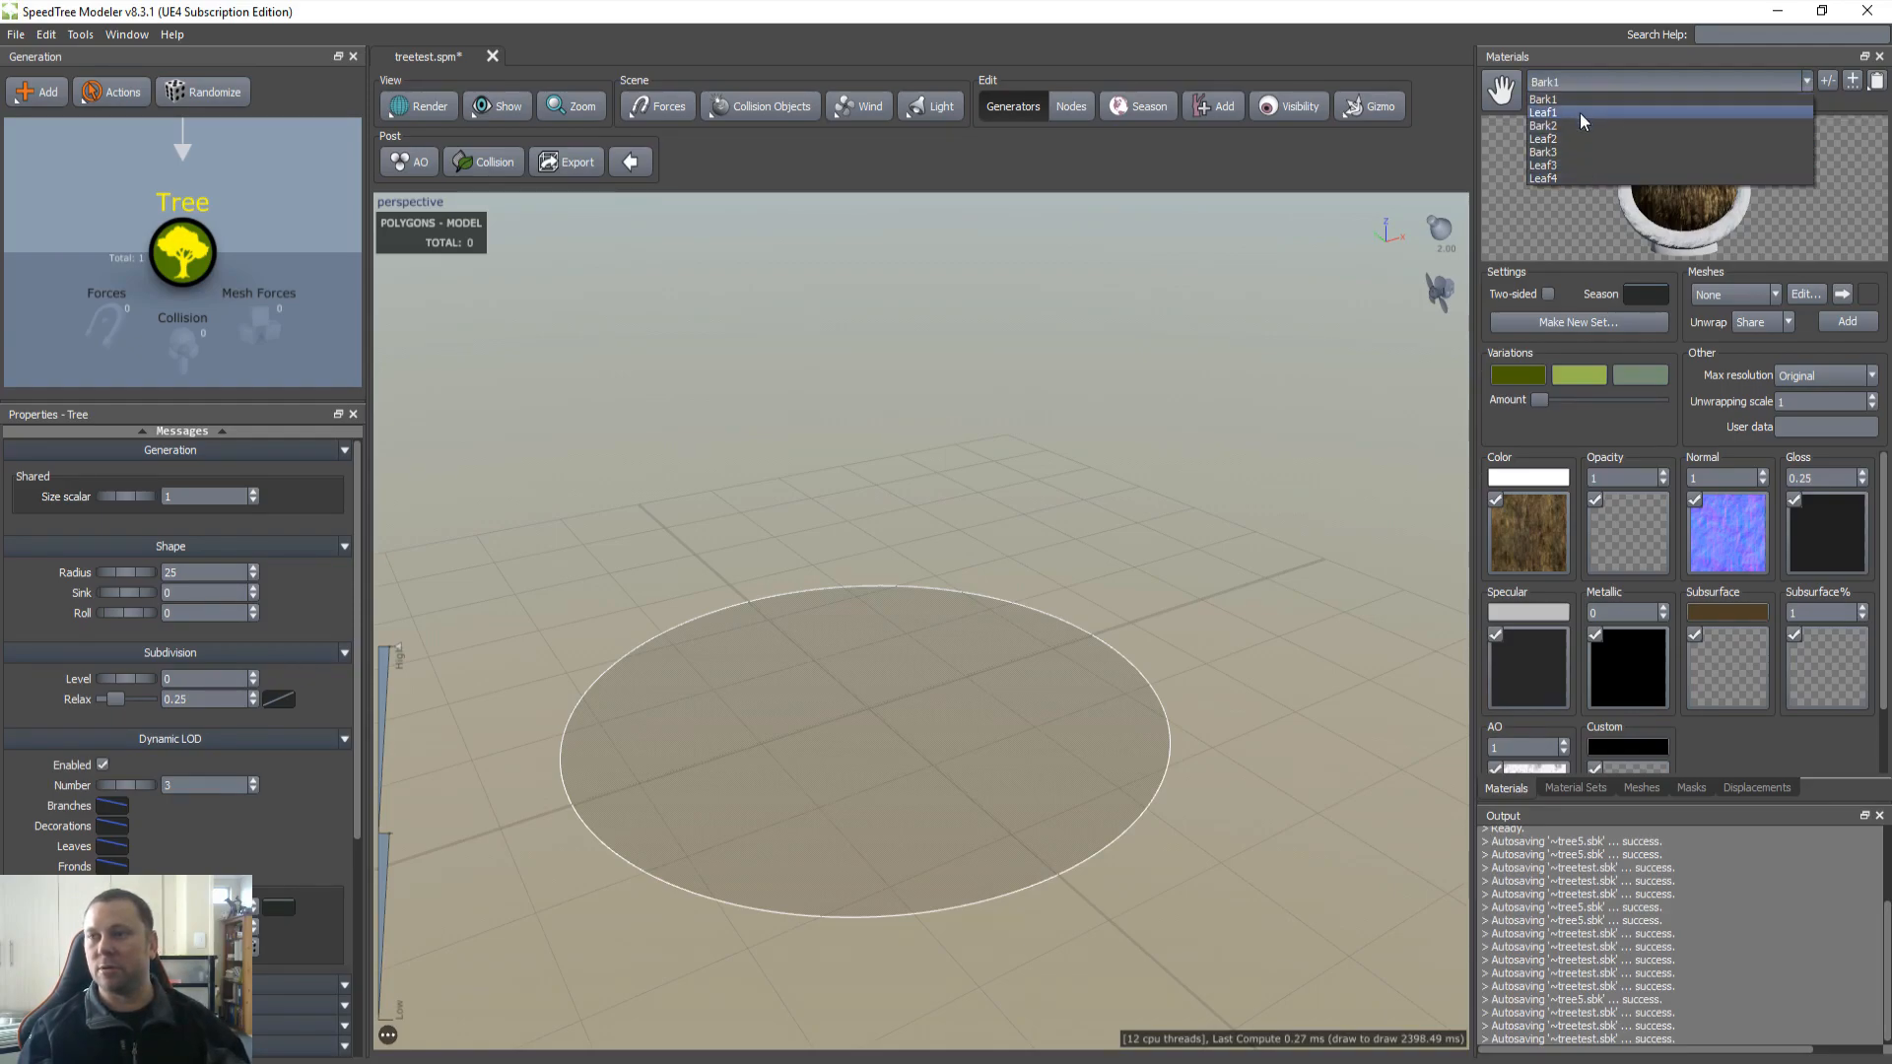
left_click(1574, 127)
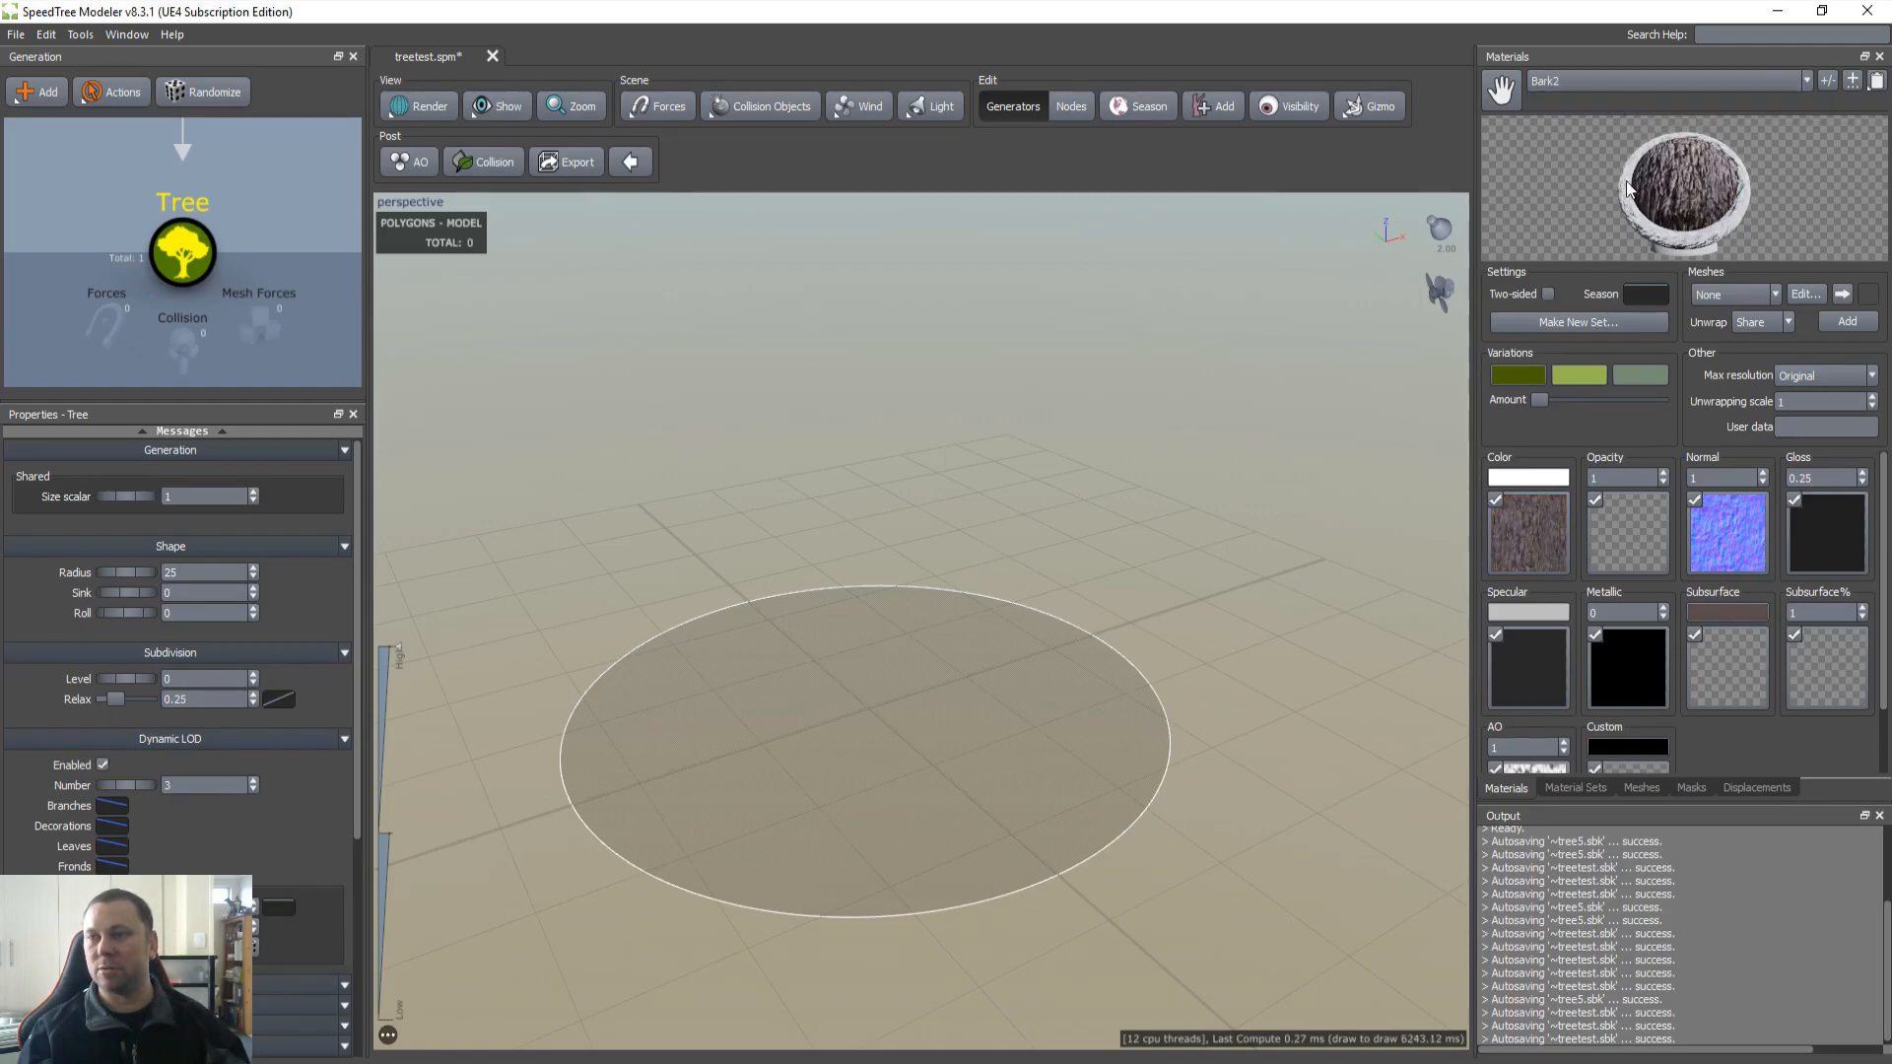
left_click(1577, 79)
left_click(1567, 112)
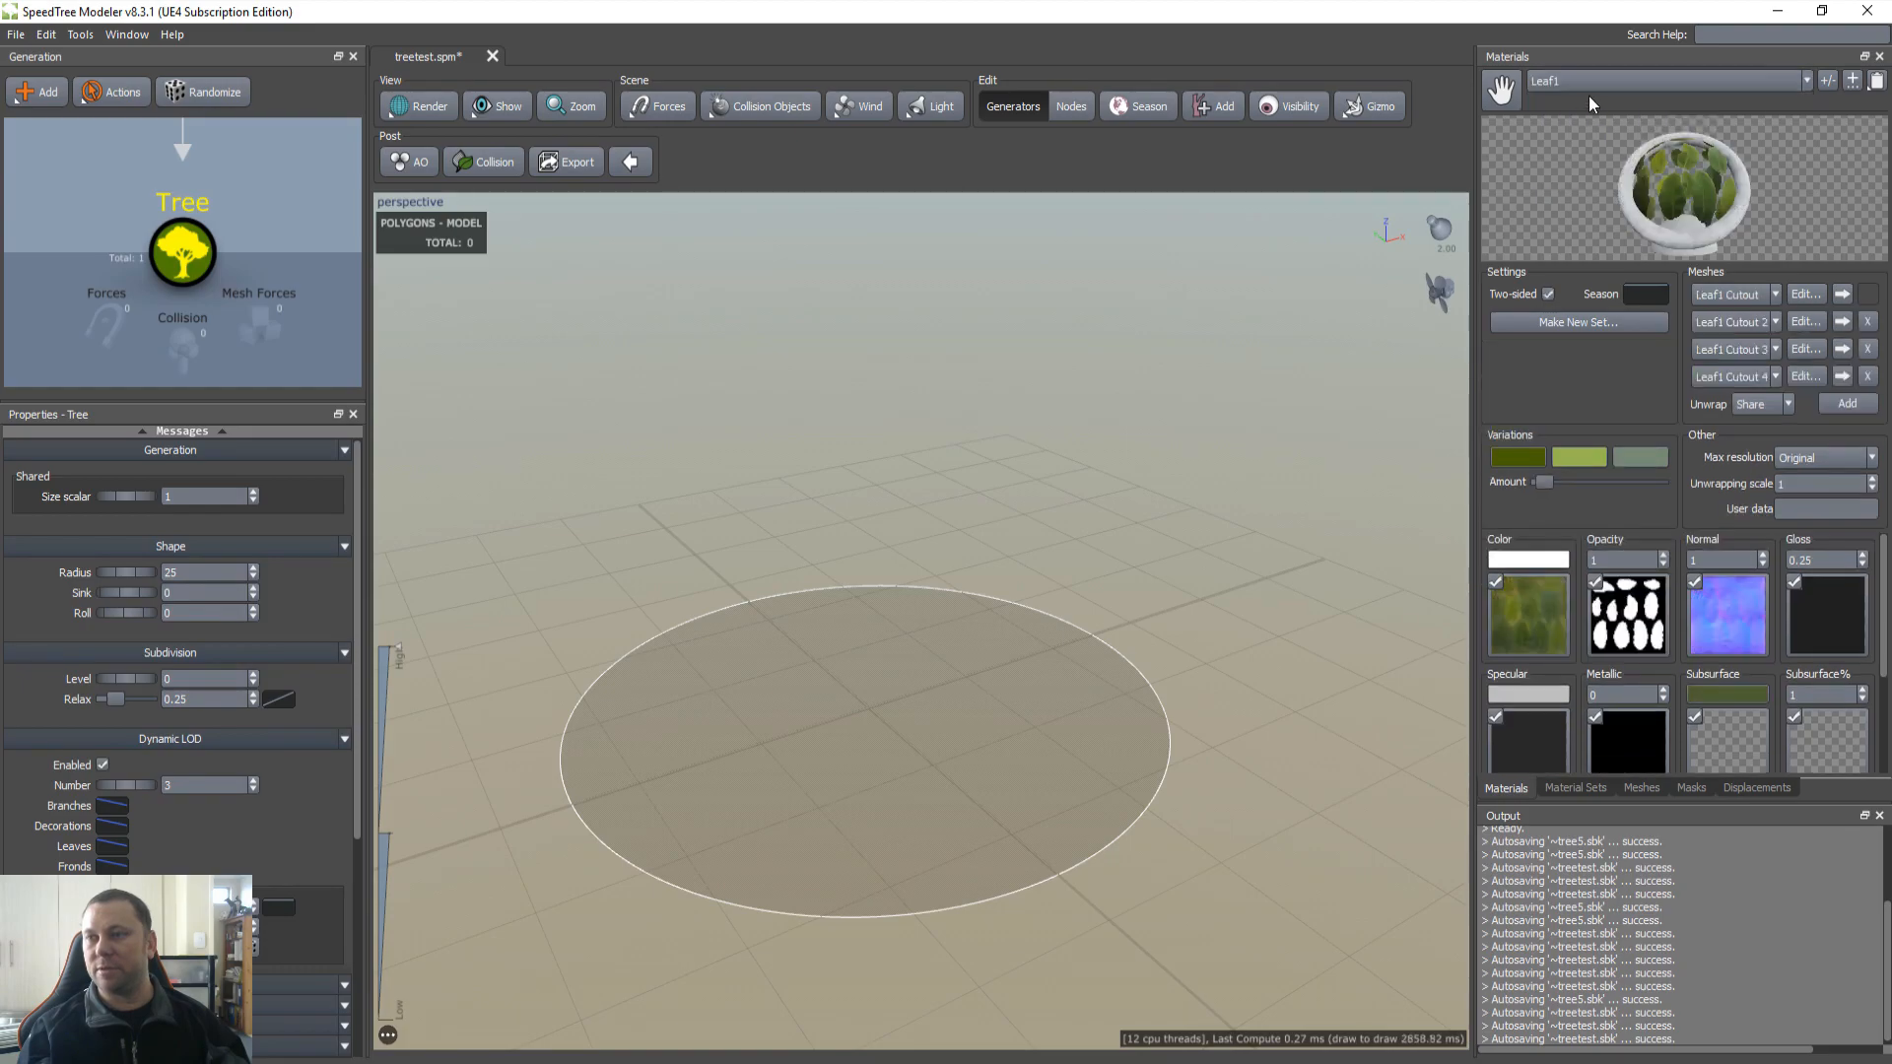
left_click(1583, 79)
left_click(1581, 140)
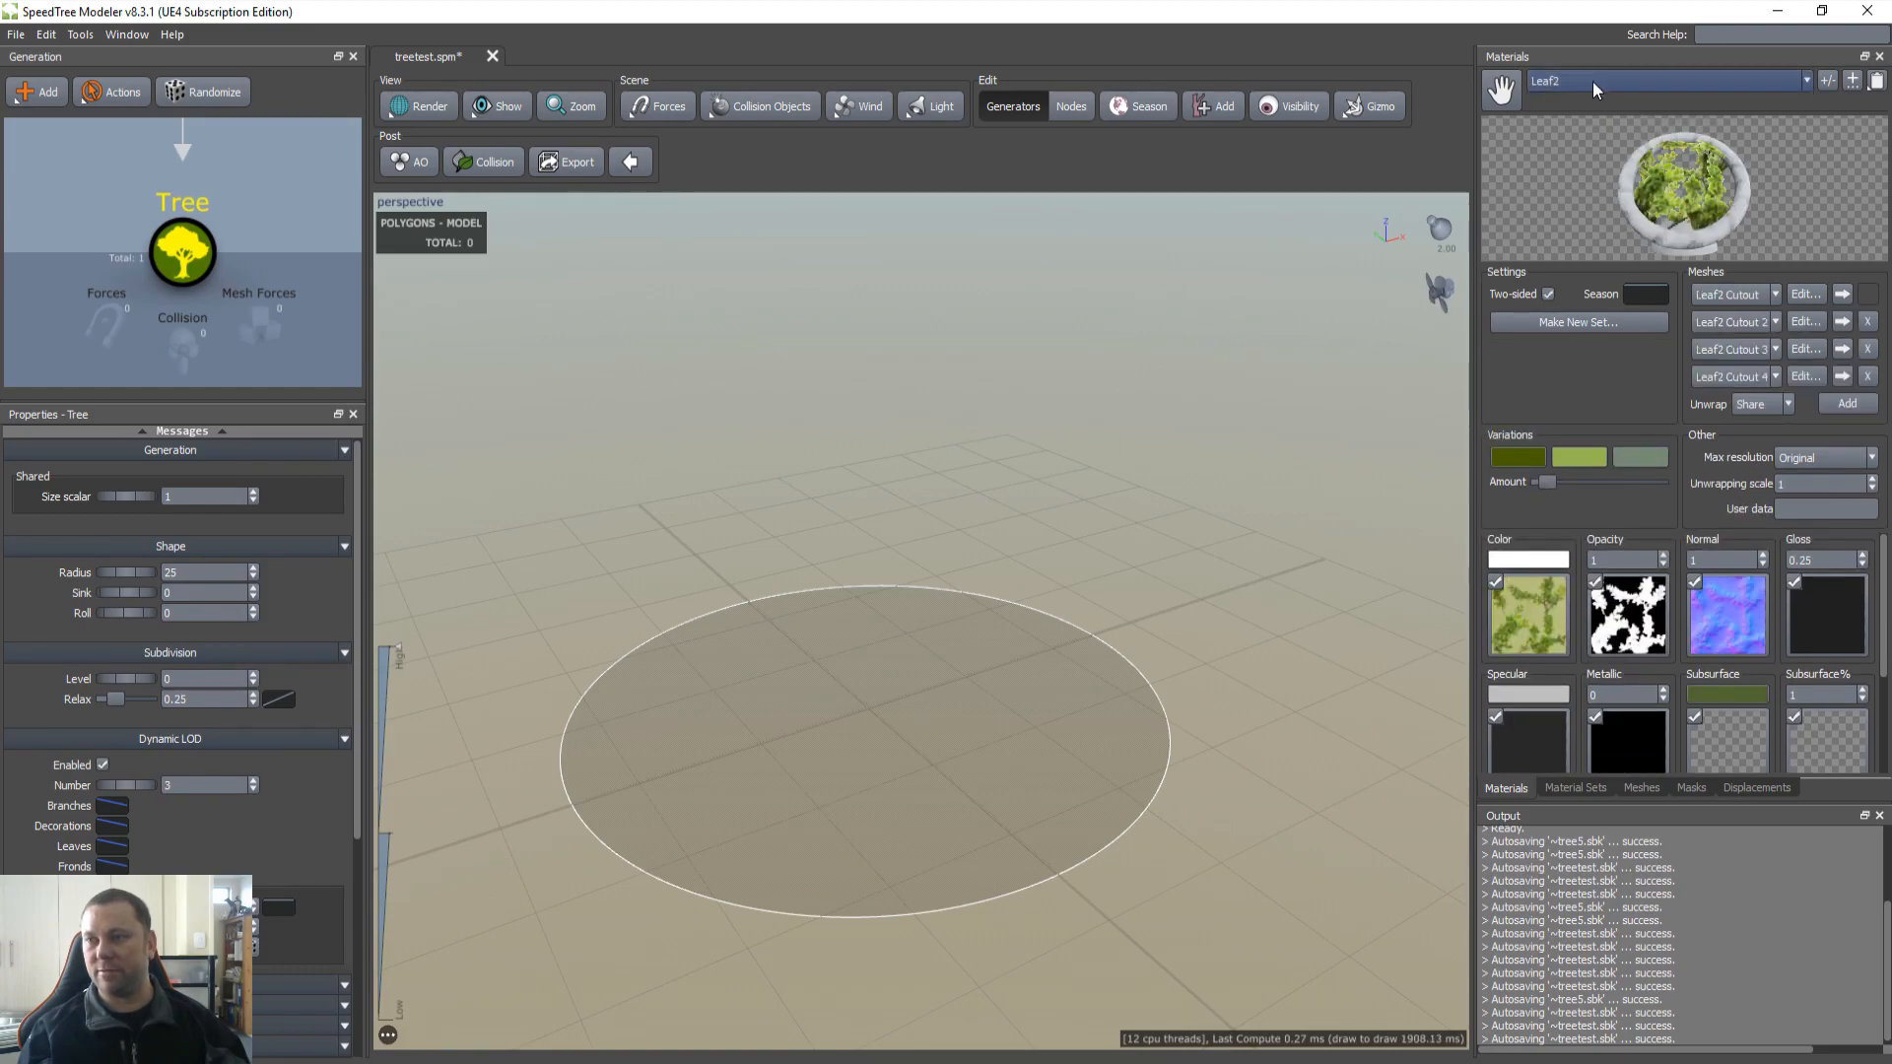
left_click(1590, 76)
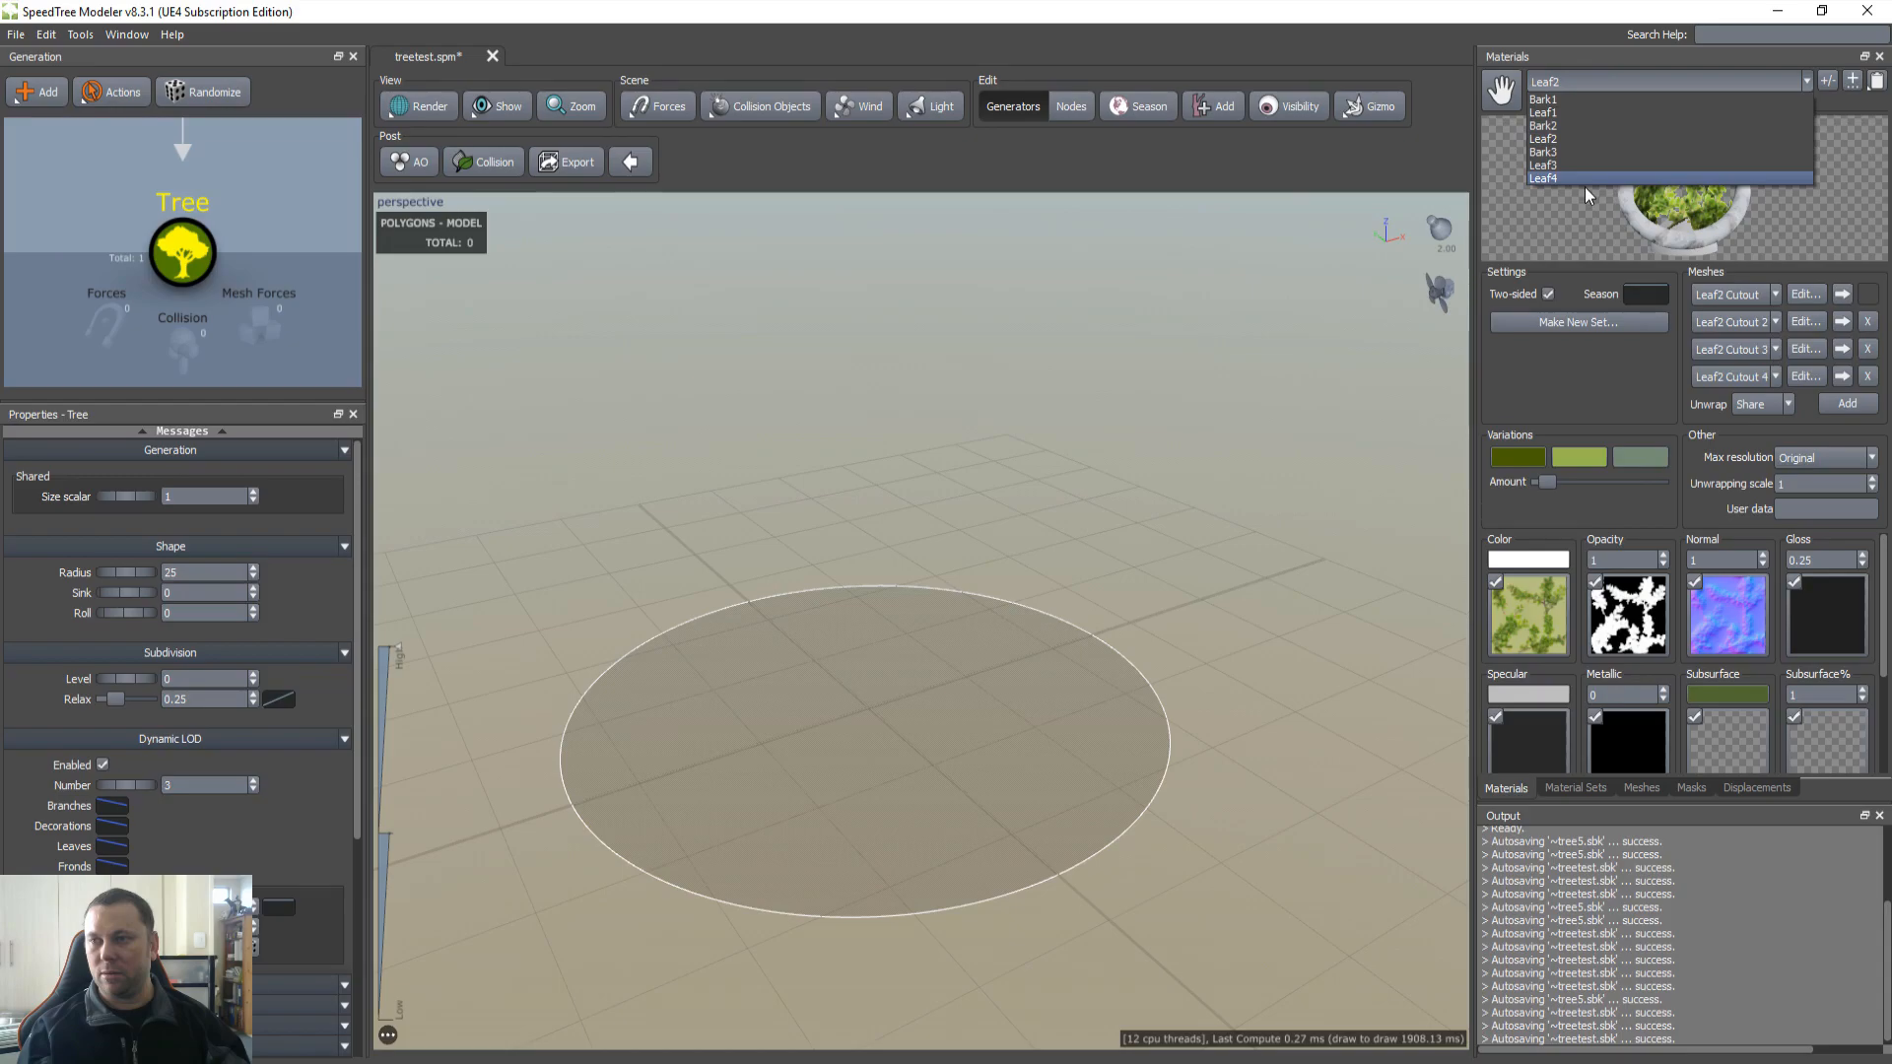
left_click(1532, 38)
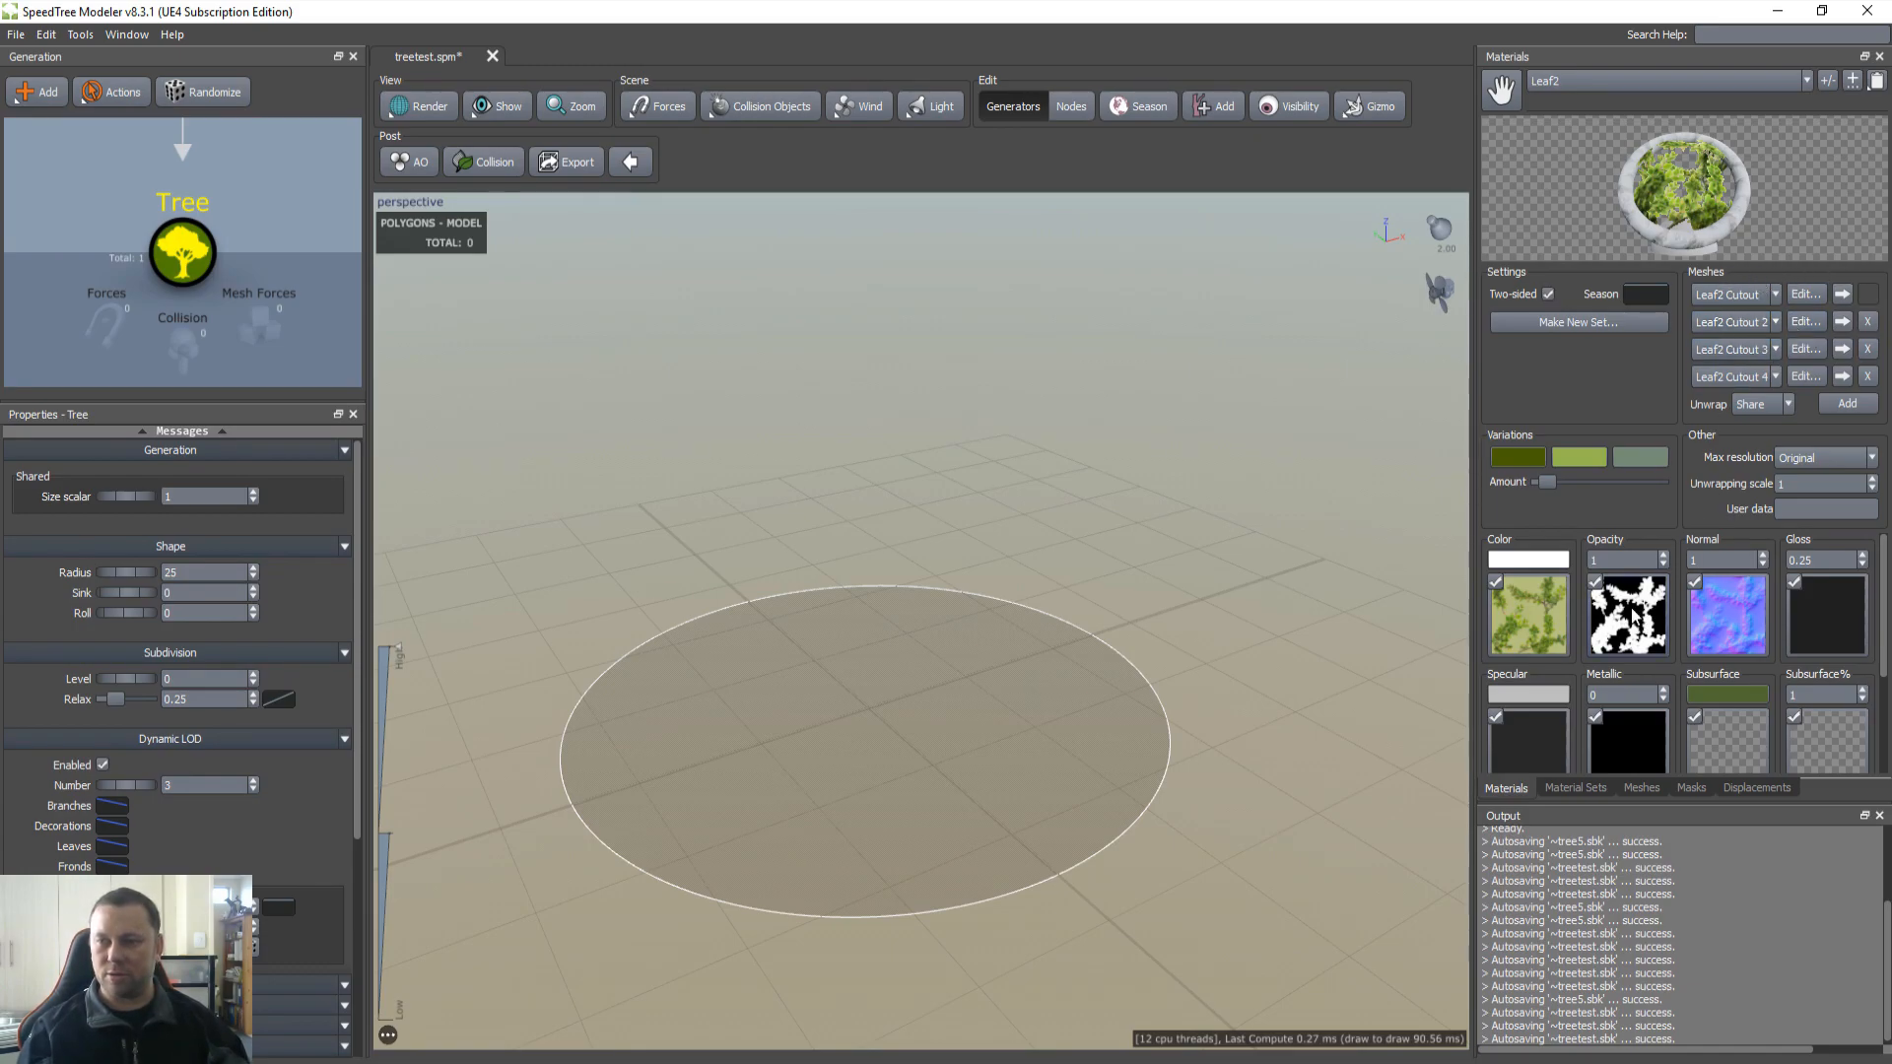
Step: Examine the Leaf2 Cutout 2 mesh over the opacity map at its high, medium and low detail levels, and return to the Leaf2 material
left_click(1804, 322)
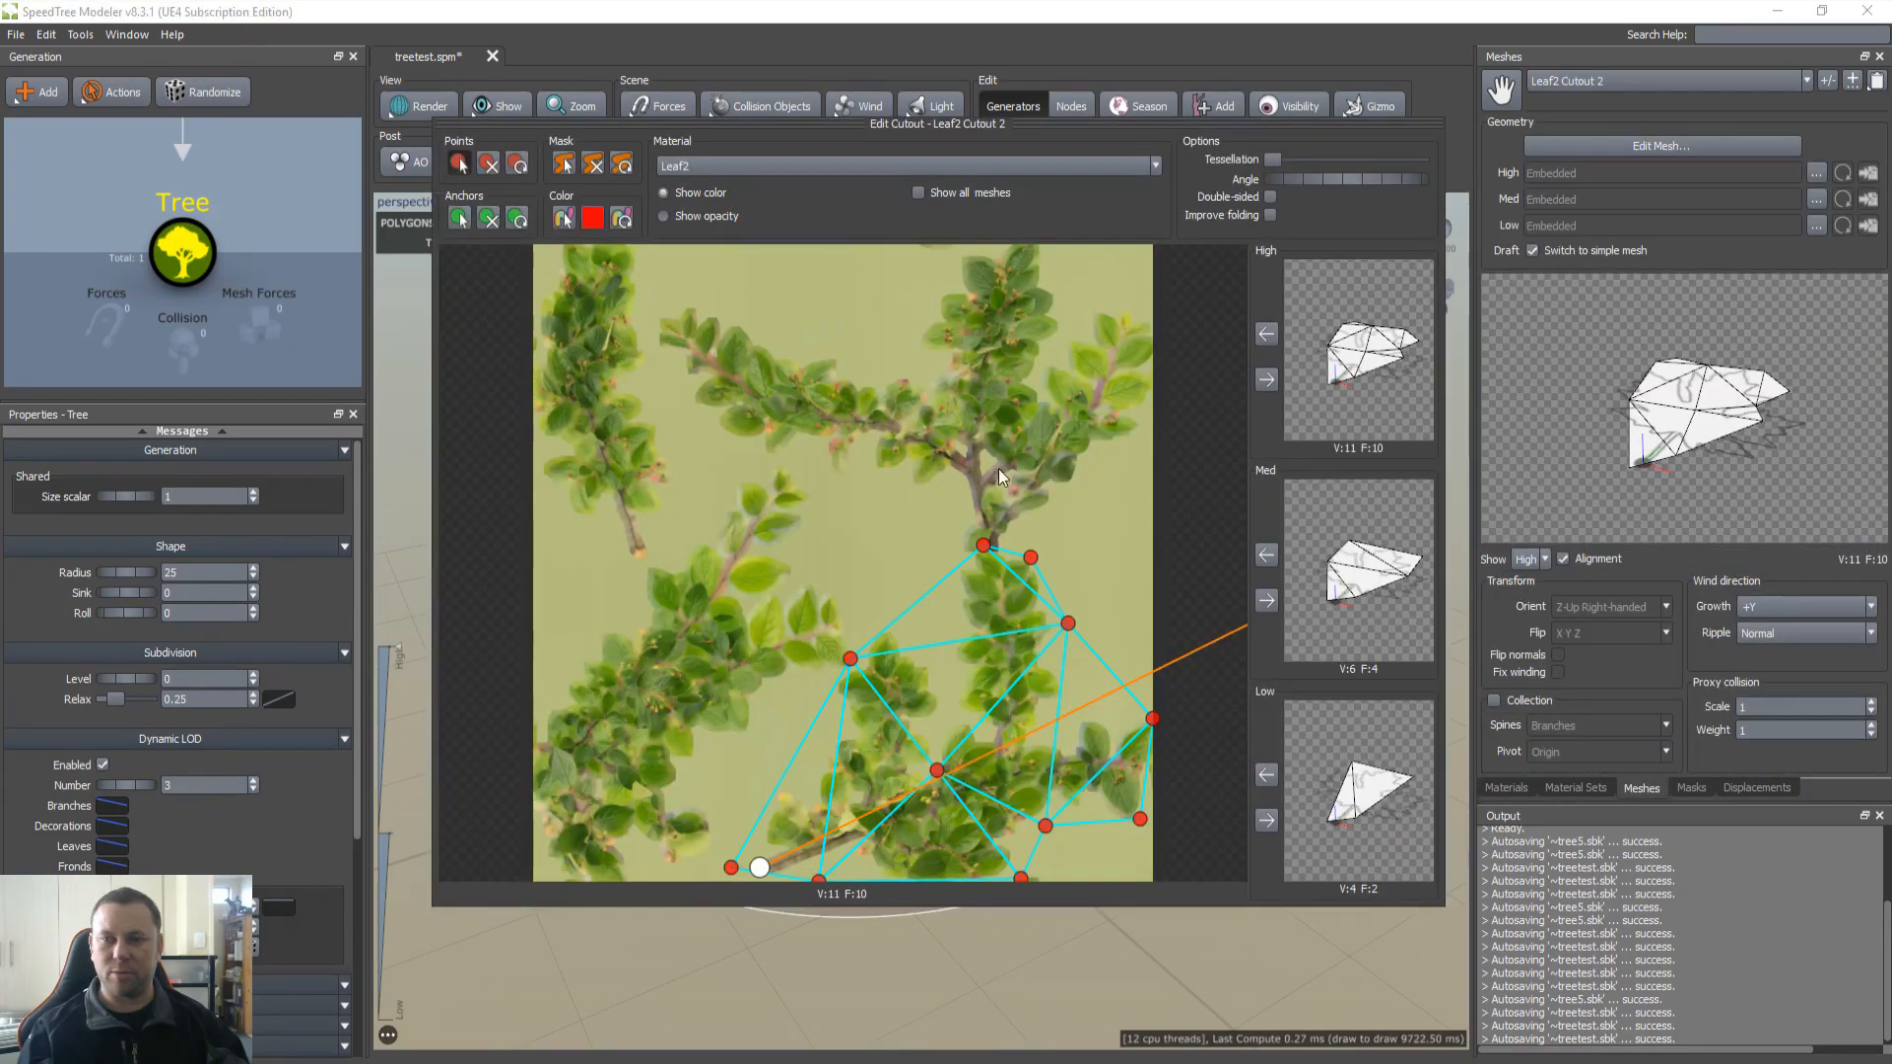
left_click(700, 217)
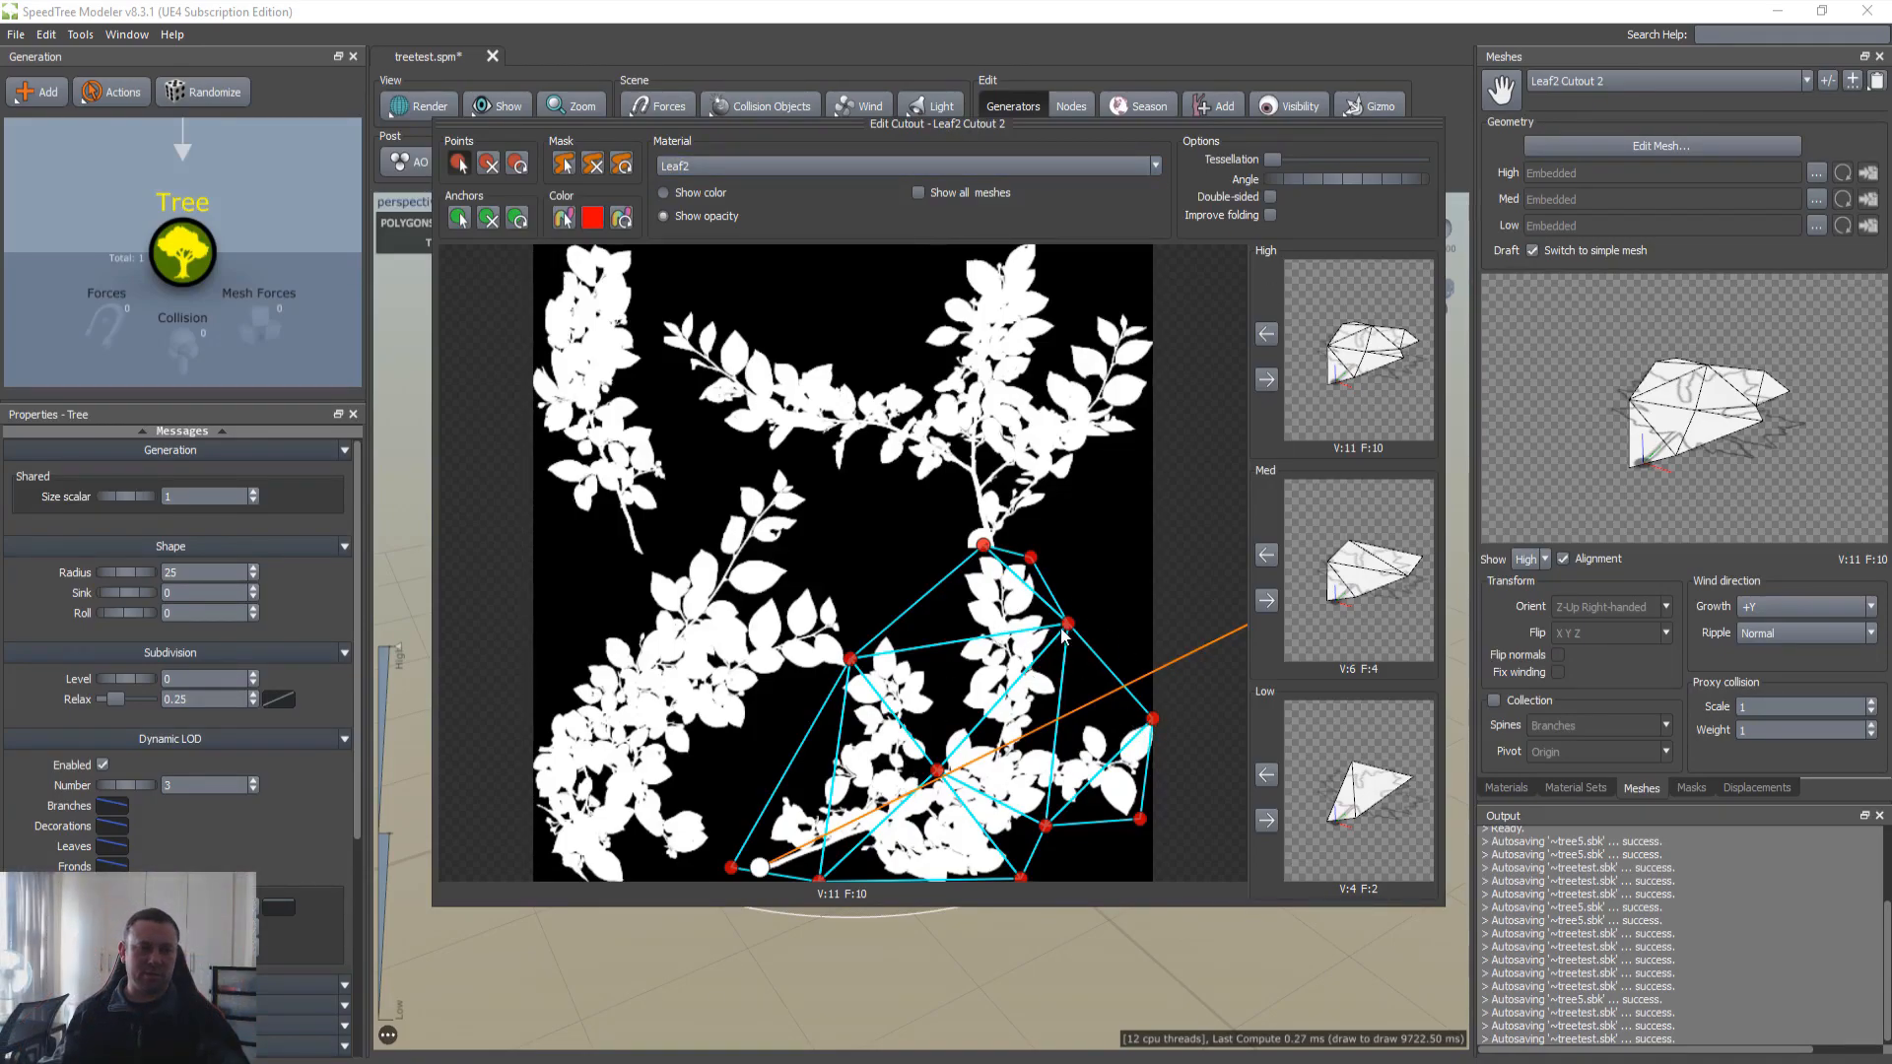
left_click(1266, 556)
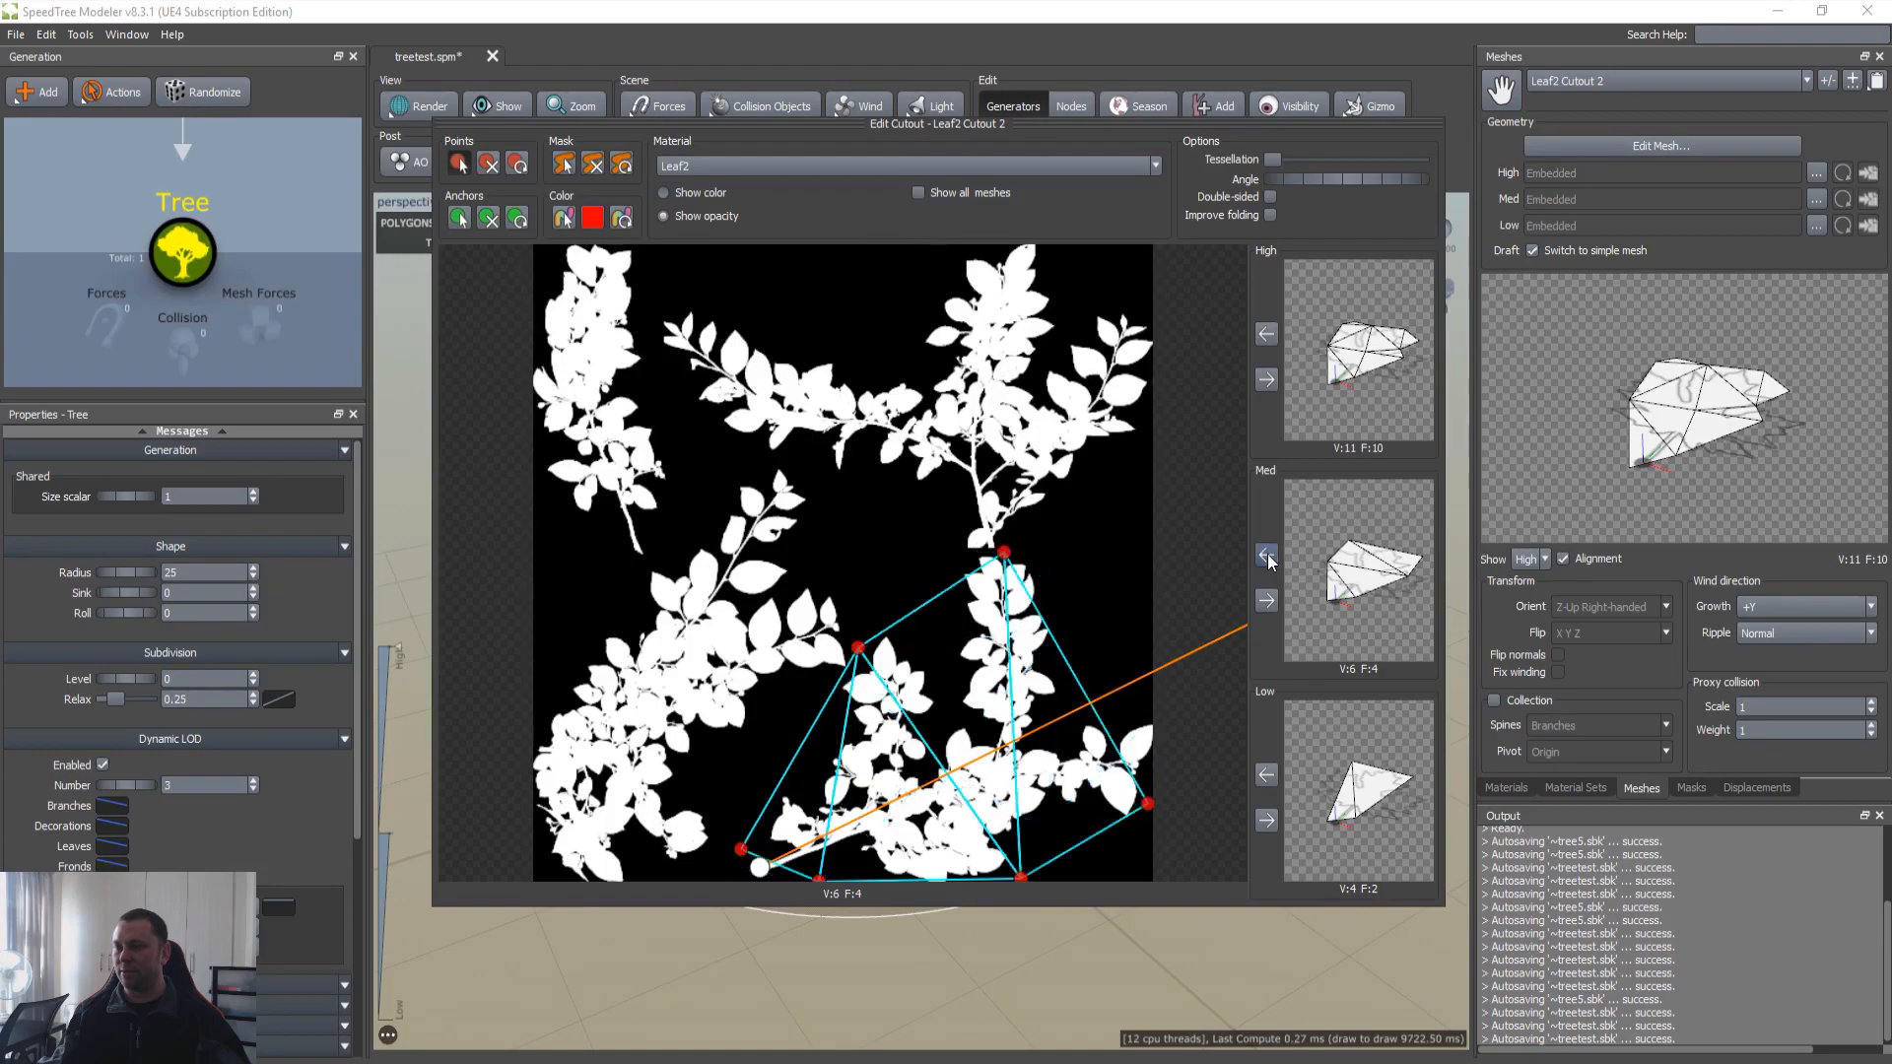
left_click(1267, 337)
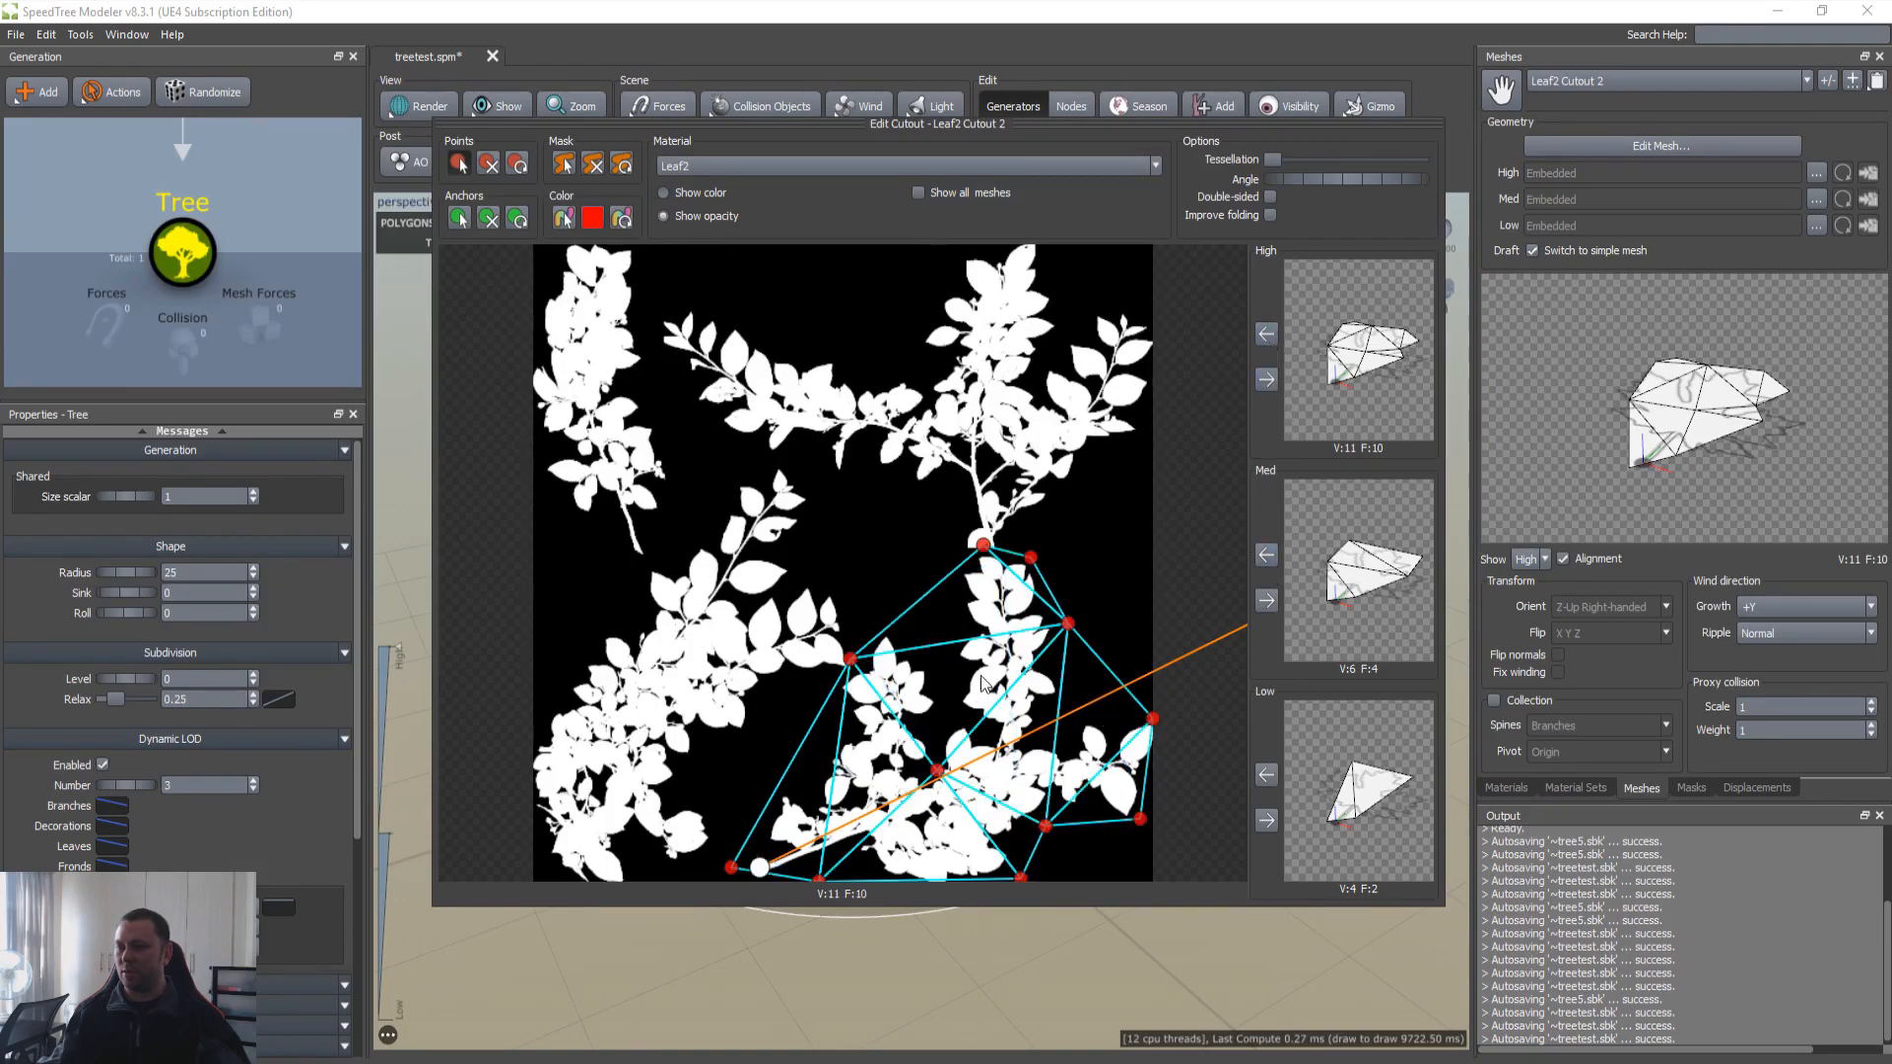
left_click(1267, 774)
left_click(1269, 556)
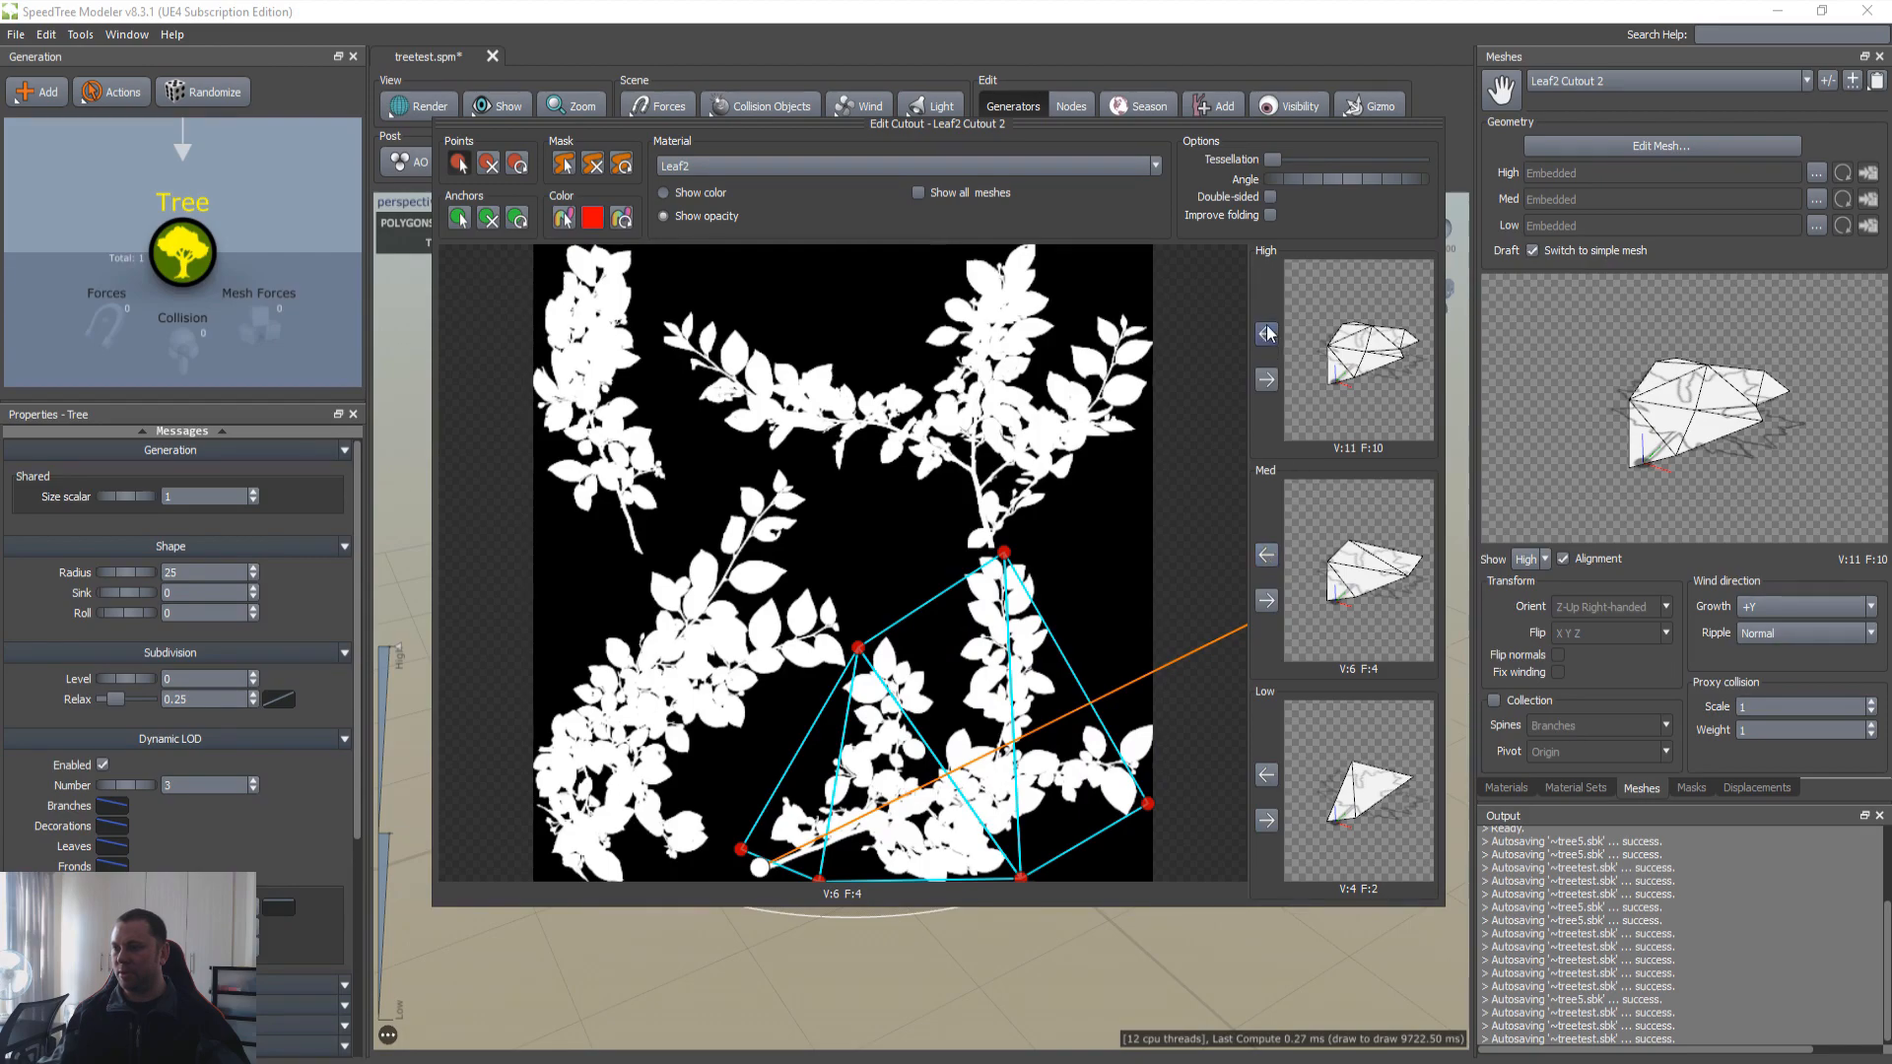
left_click(1268, 334)
left_click(1238, 57)
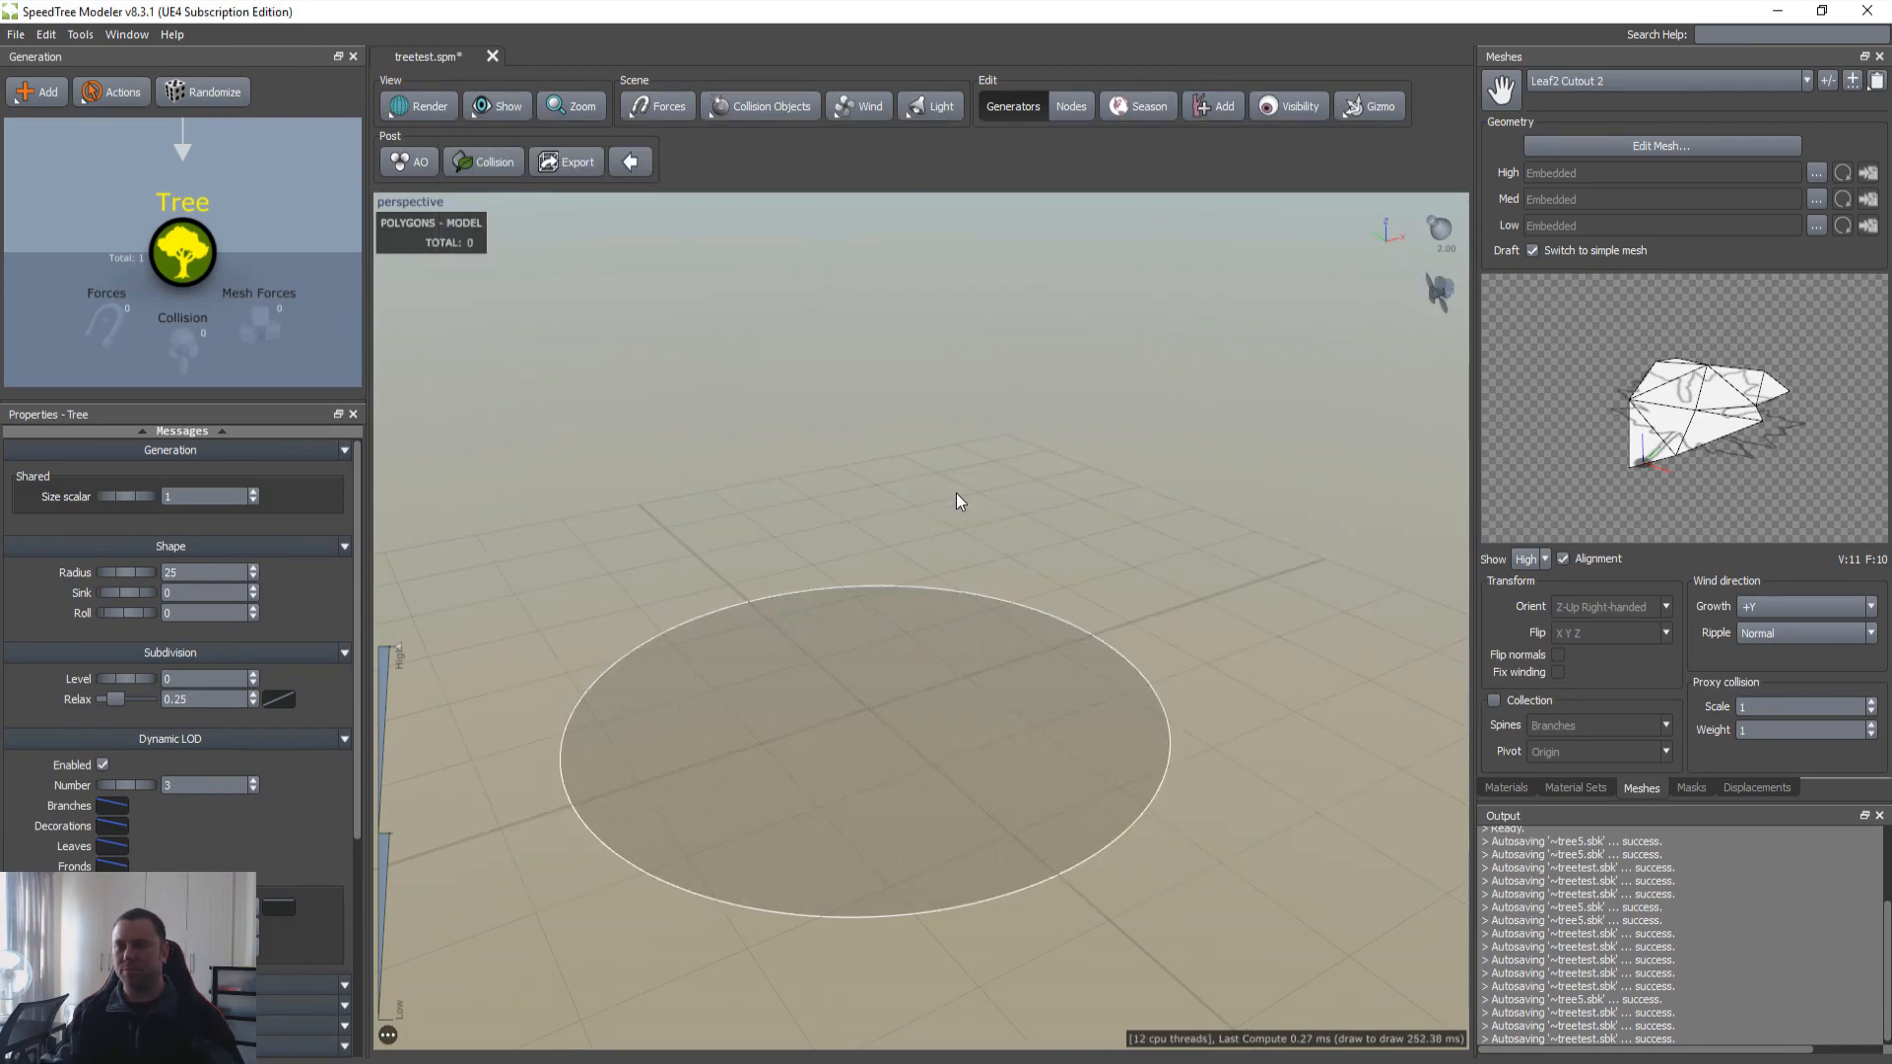
left_click(1567, 83)
left_click(1580, 79)
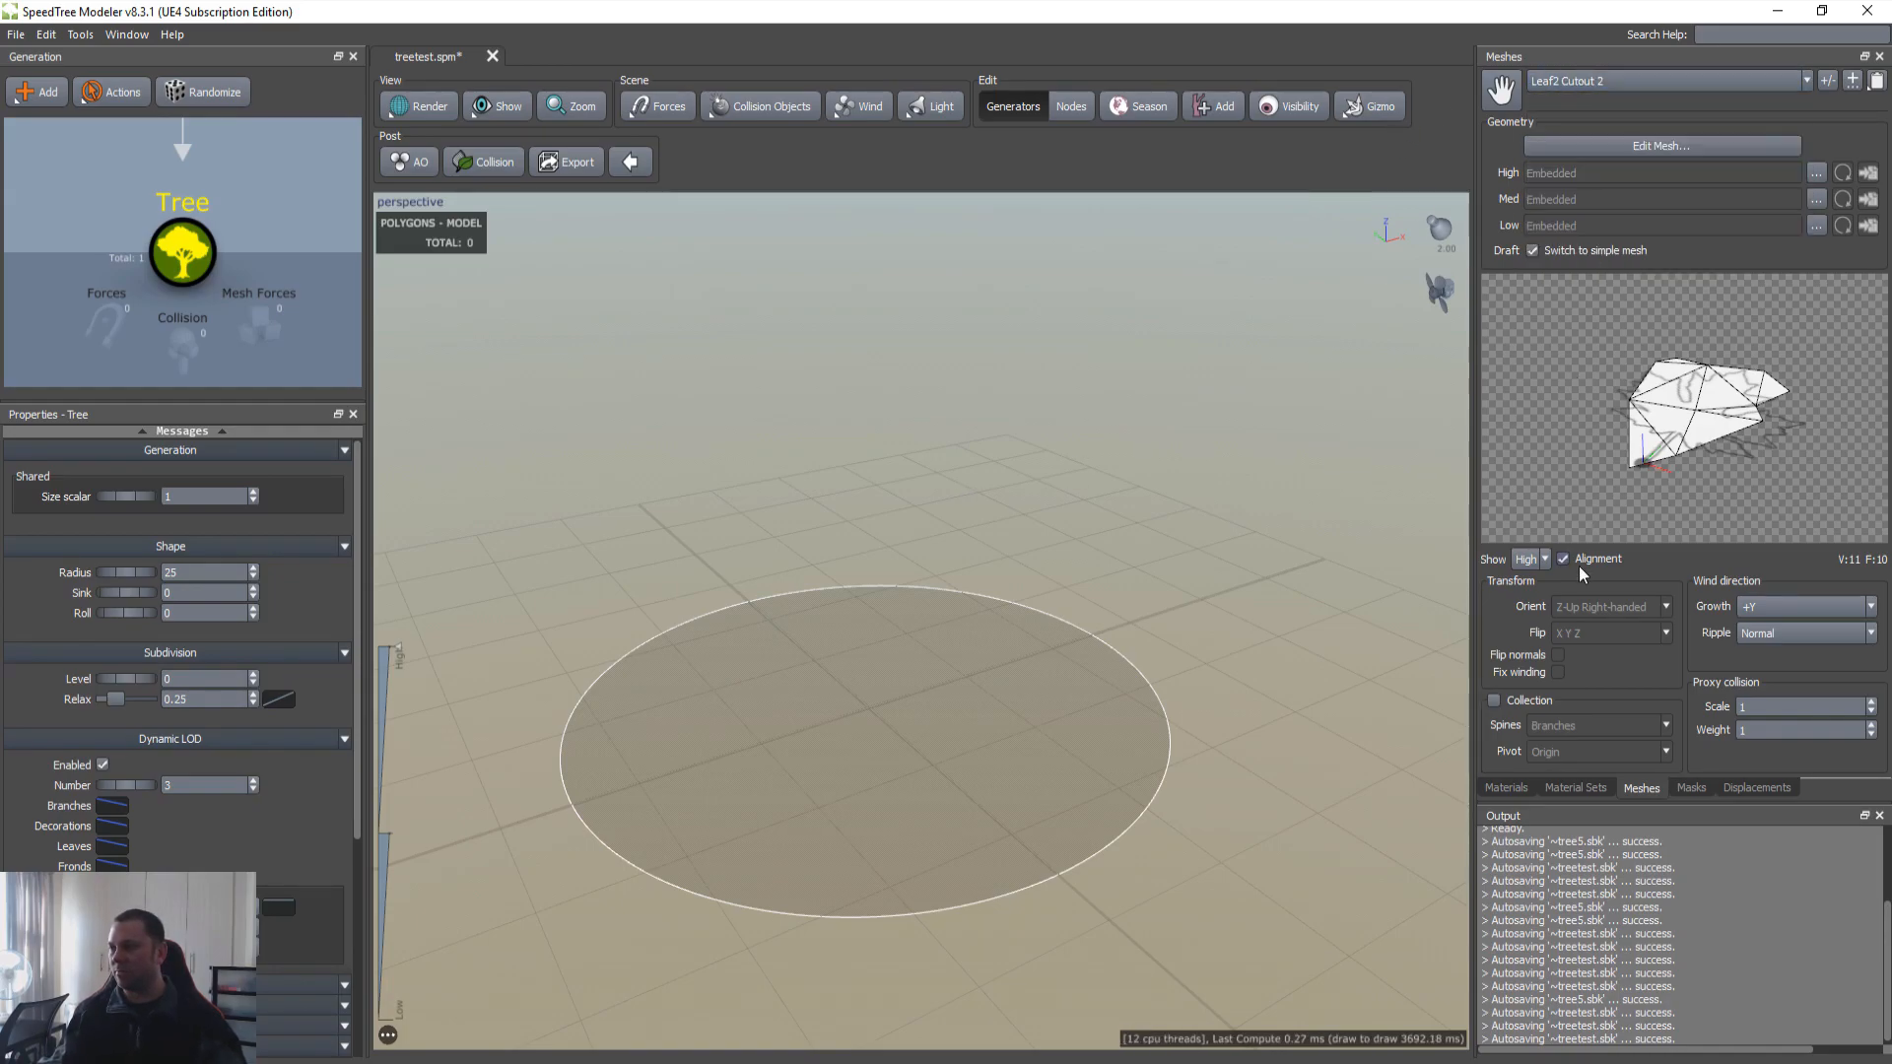
left_click(1520, 790)
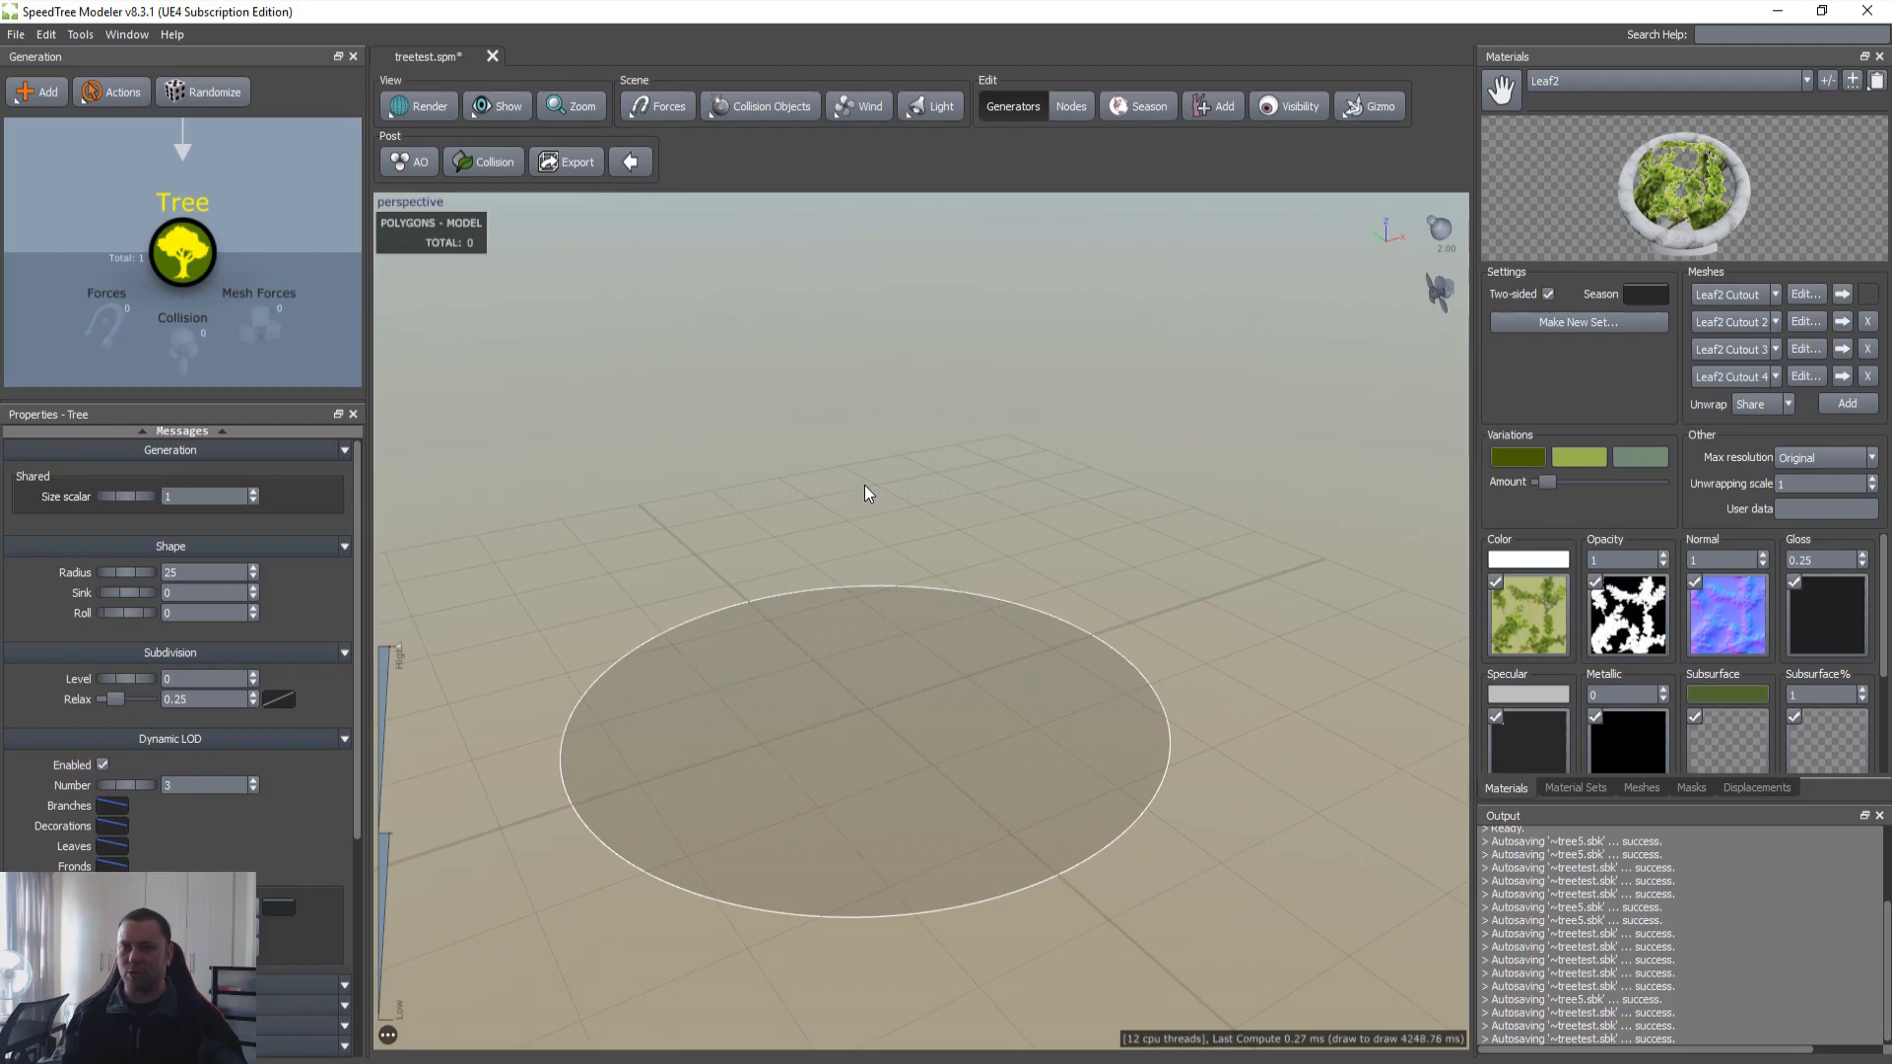
Step: Look over the new-tree templates and recent models without creating or opening one
middle_click_drag(871, 643, 857, 633)
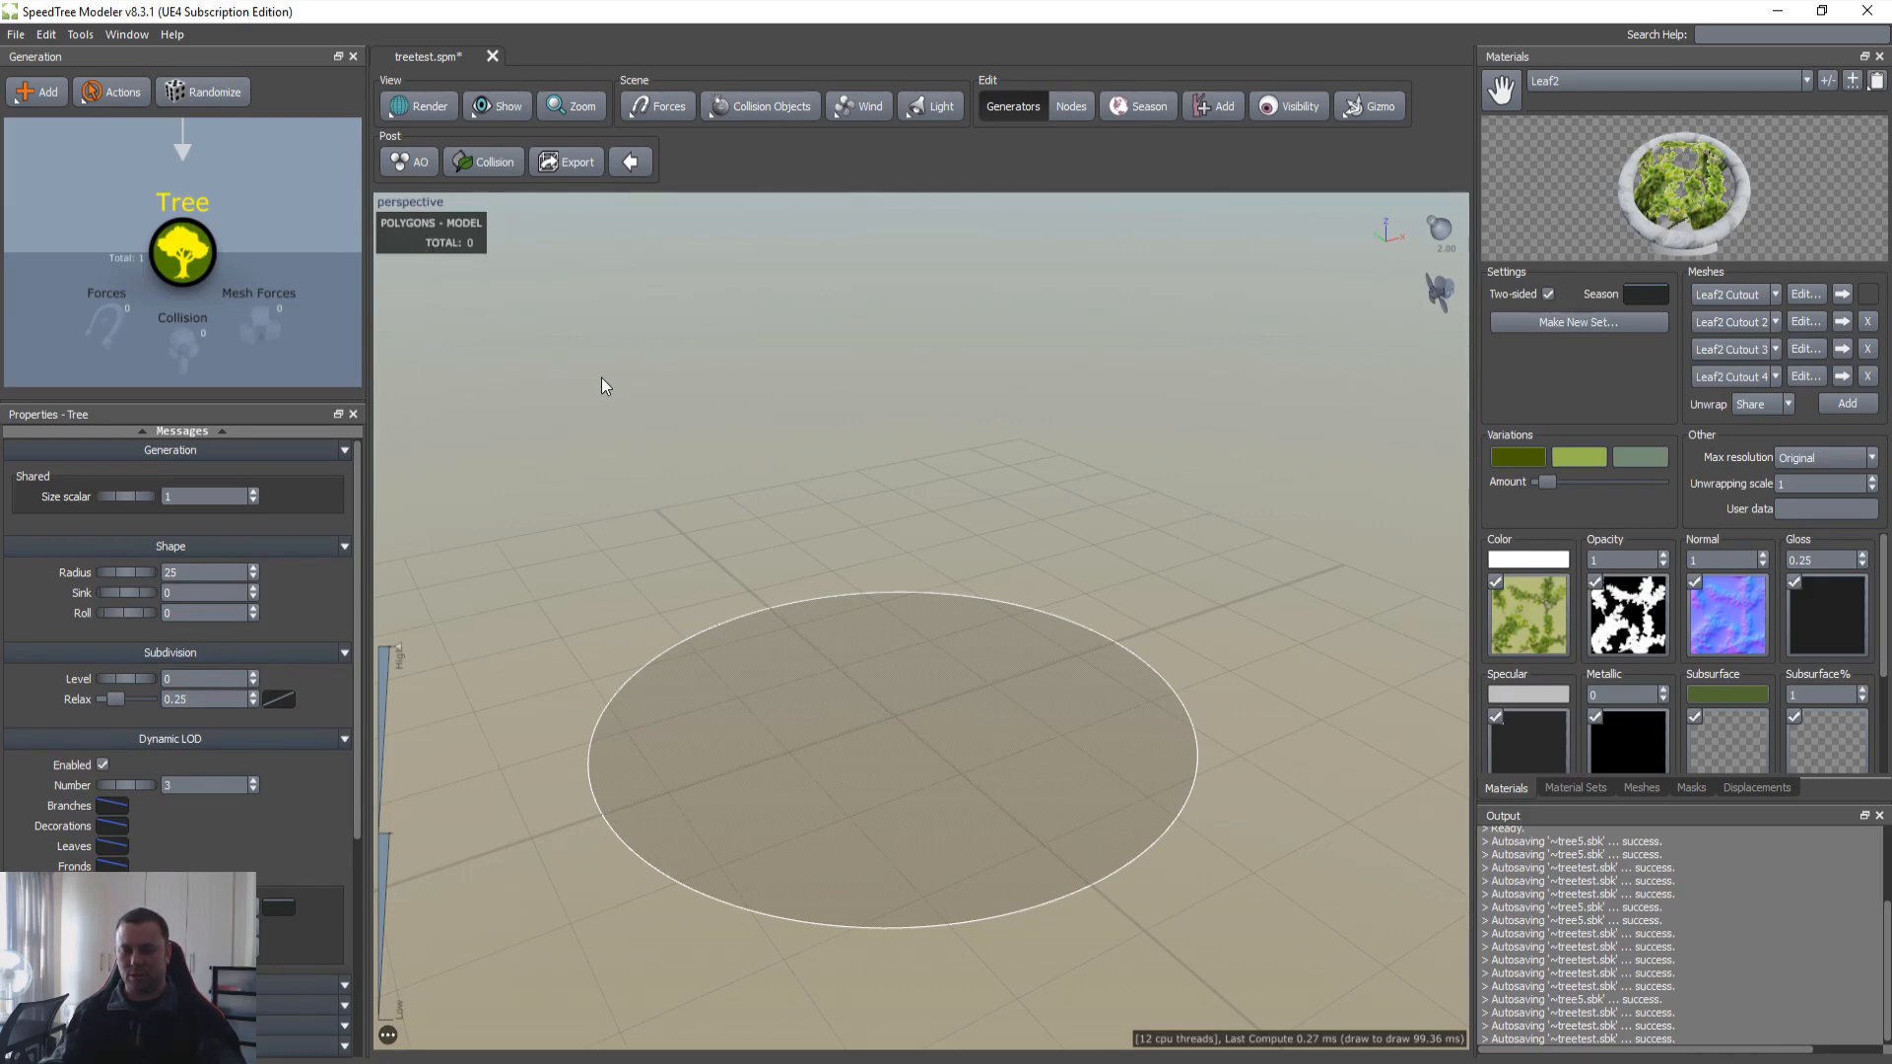
key("ctrl+n")
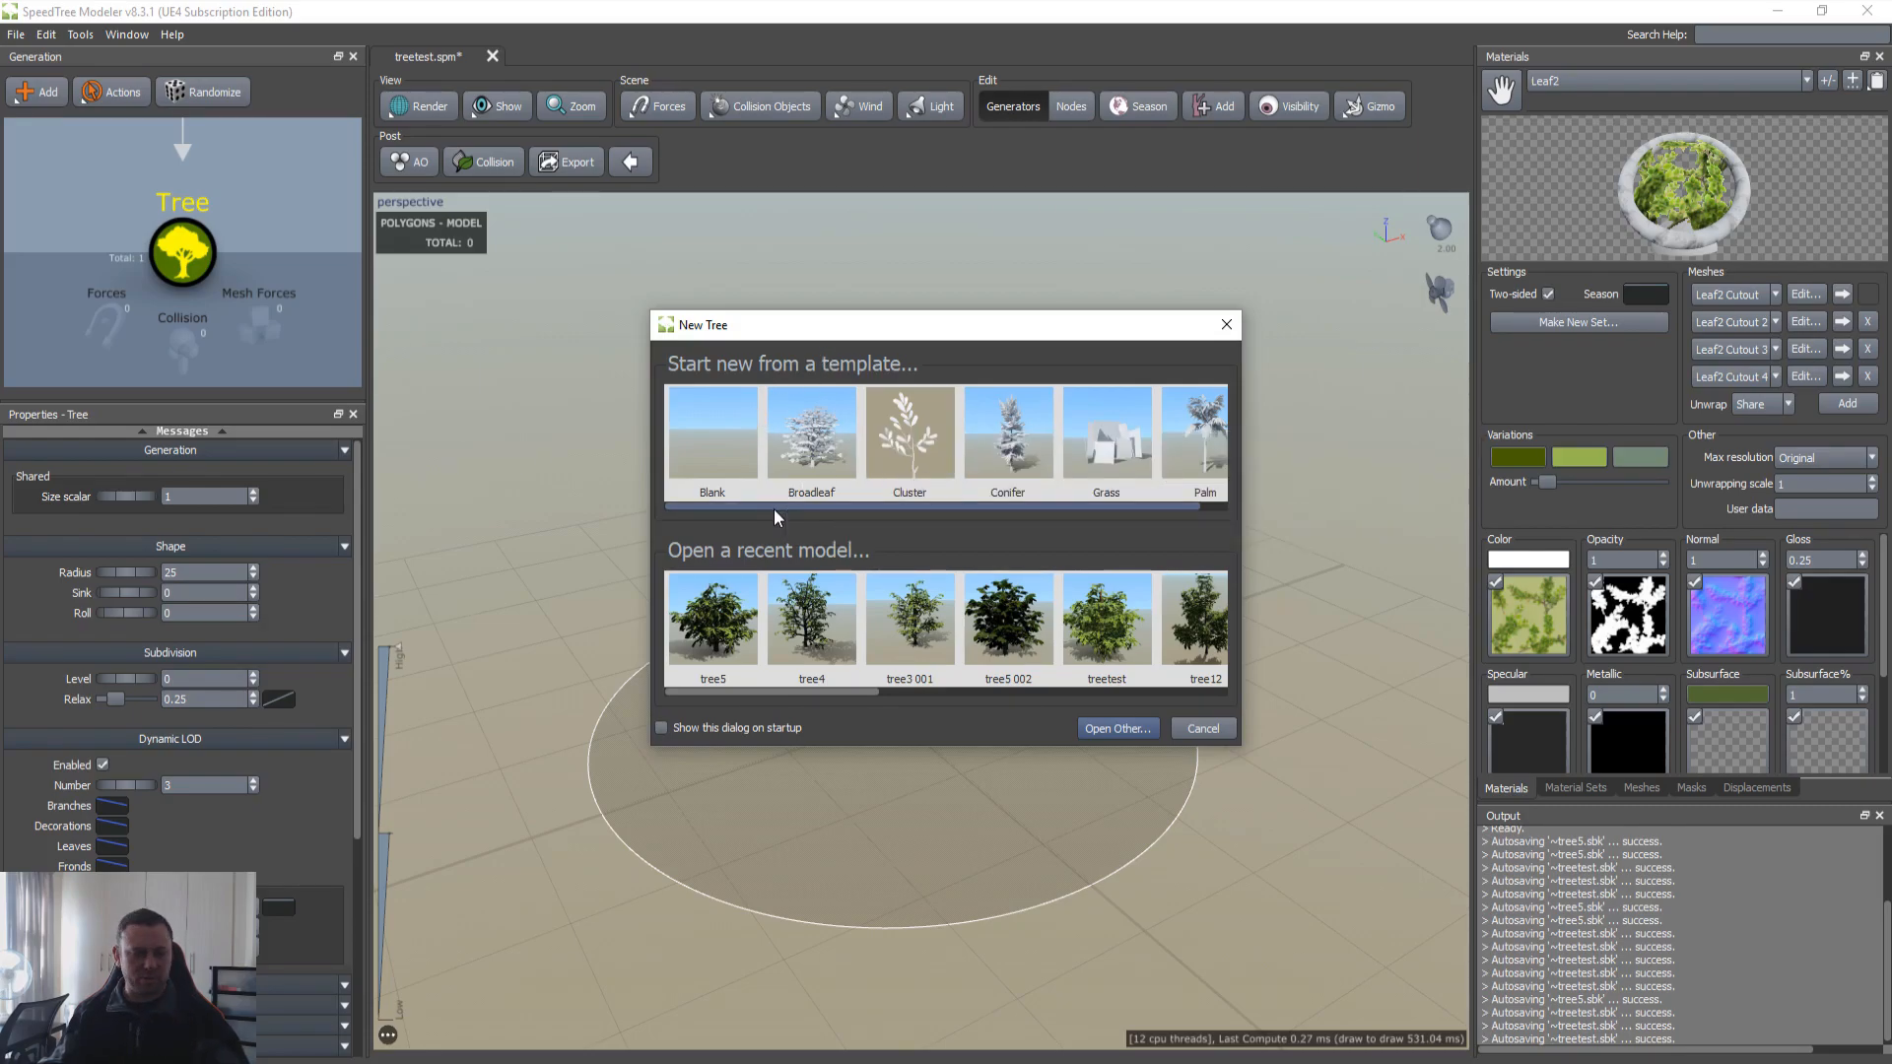
scroll(775, 508, "down", 1)
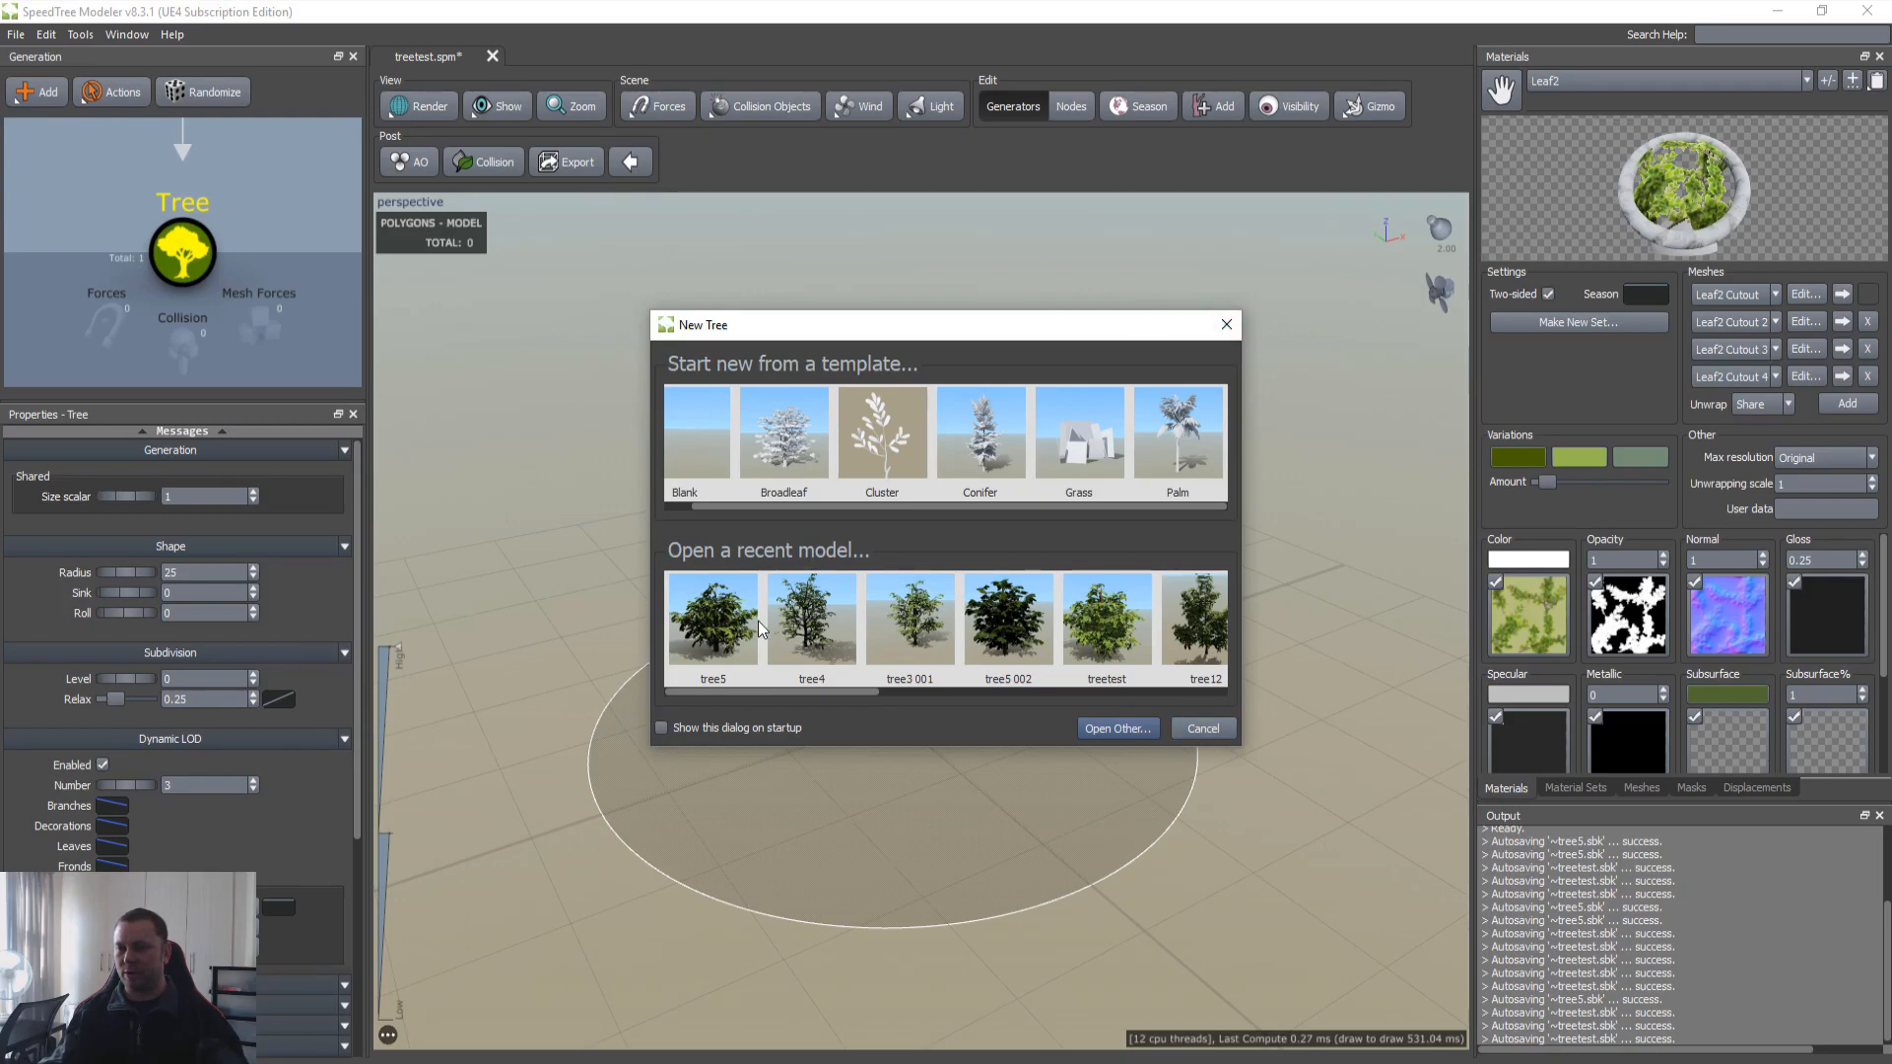
mouse_move(763, 688)
left_mouse_down()
mouse_move(1134, 686)
mouse_move(740, 682)
left_mouse_up()
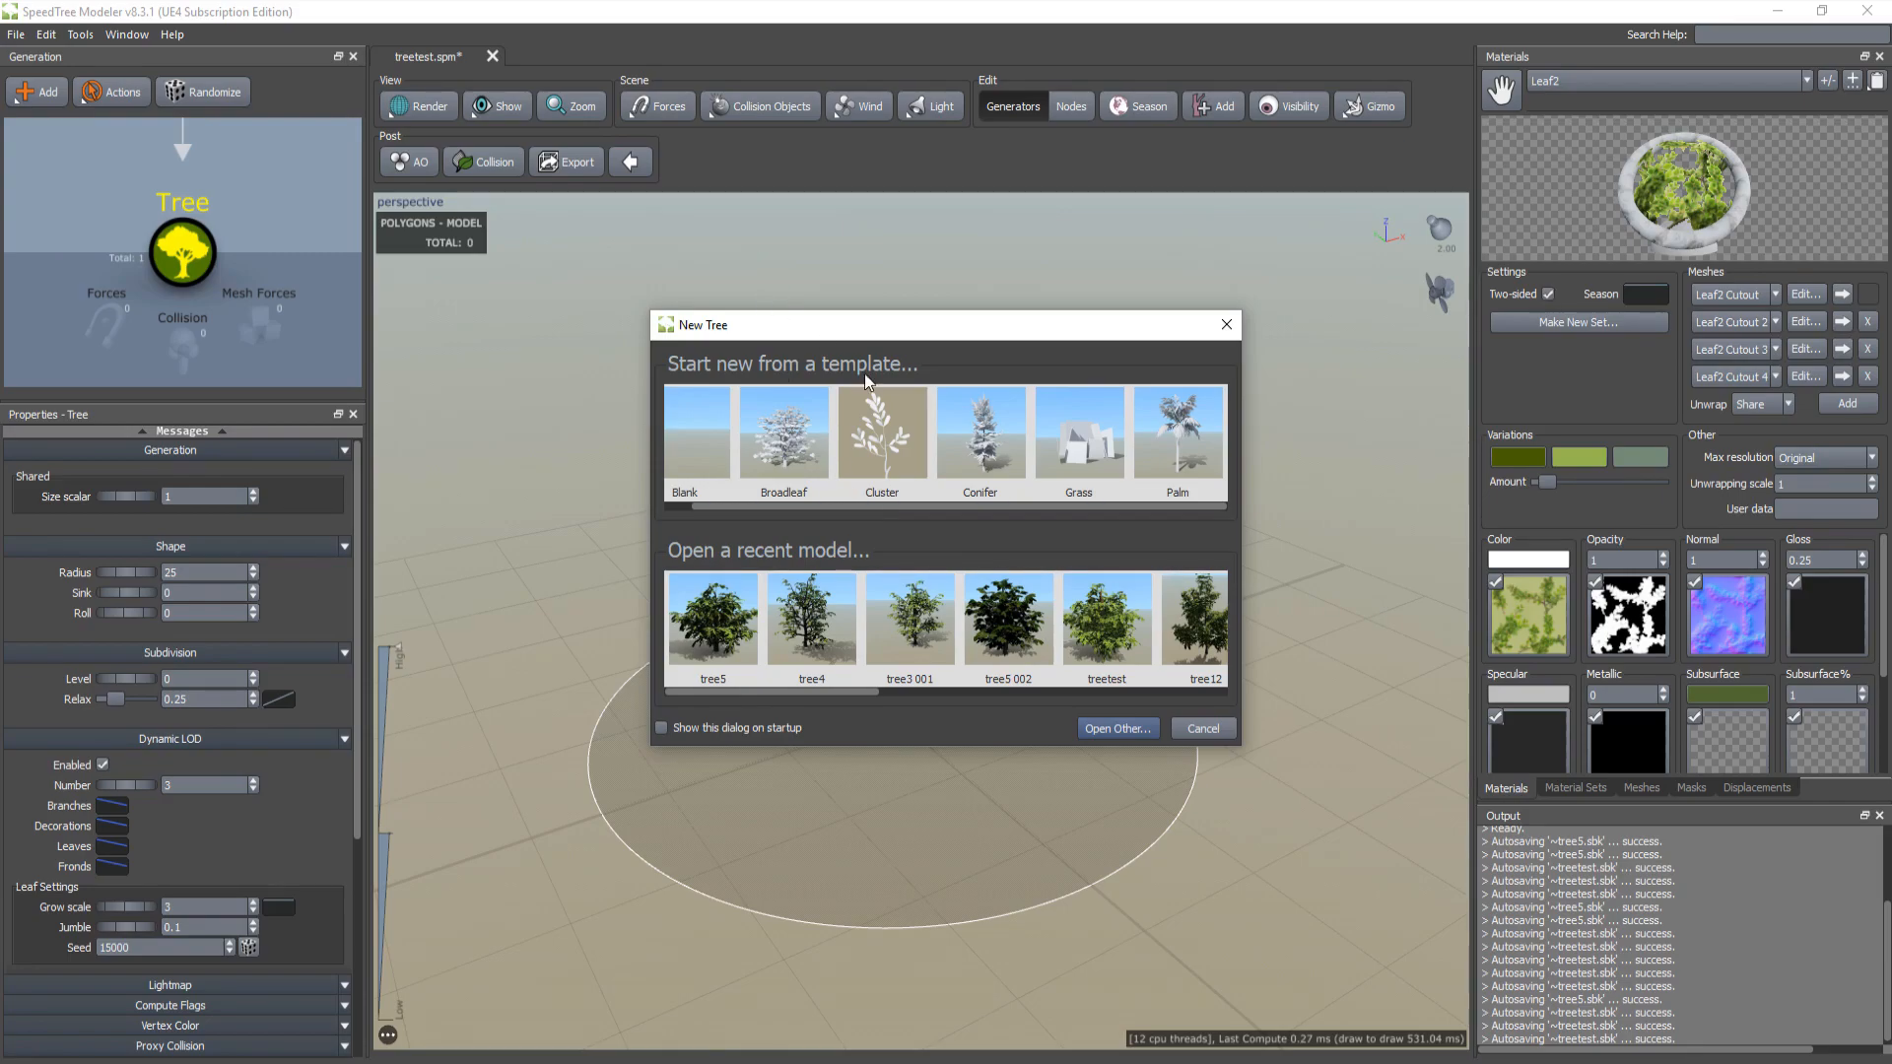
left_click(1204, 730)
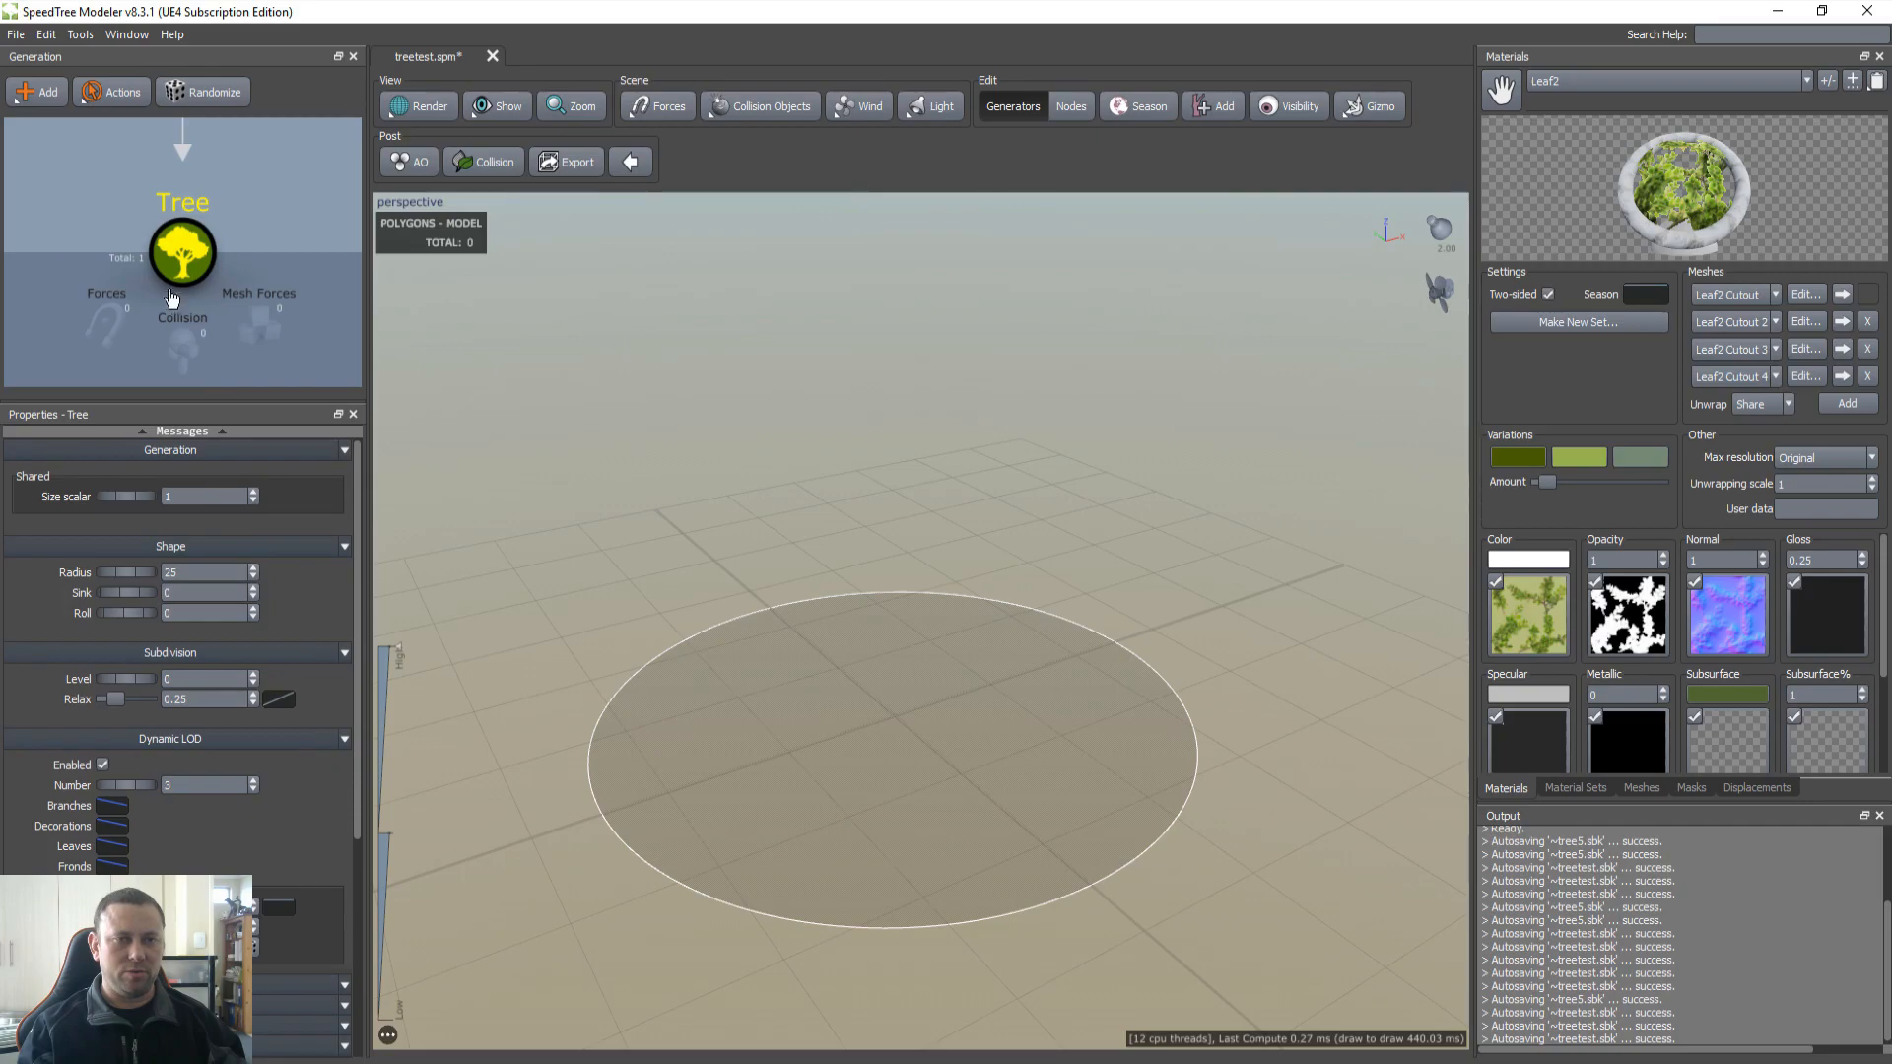
Step: Add a Trunk generator to the Tree node
right_click(185, 252)
mouse_move(360, 262)
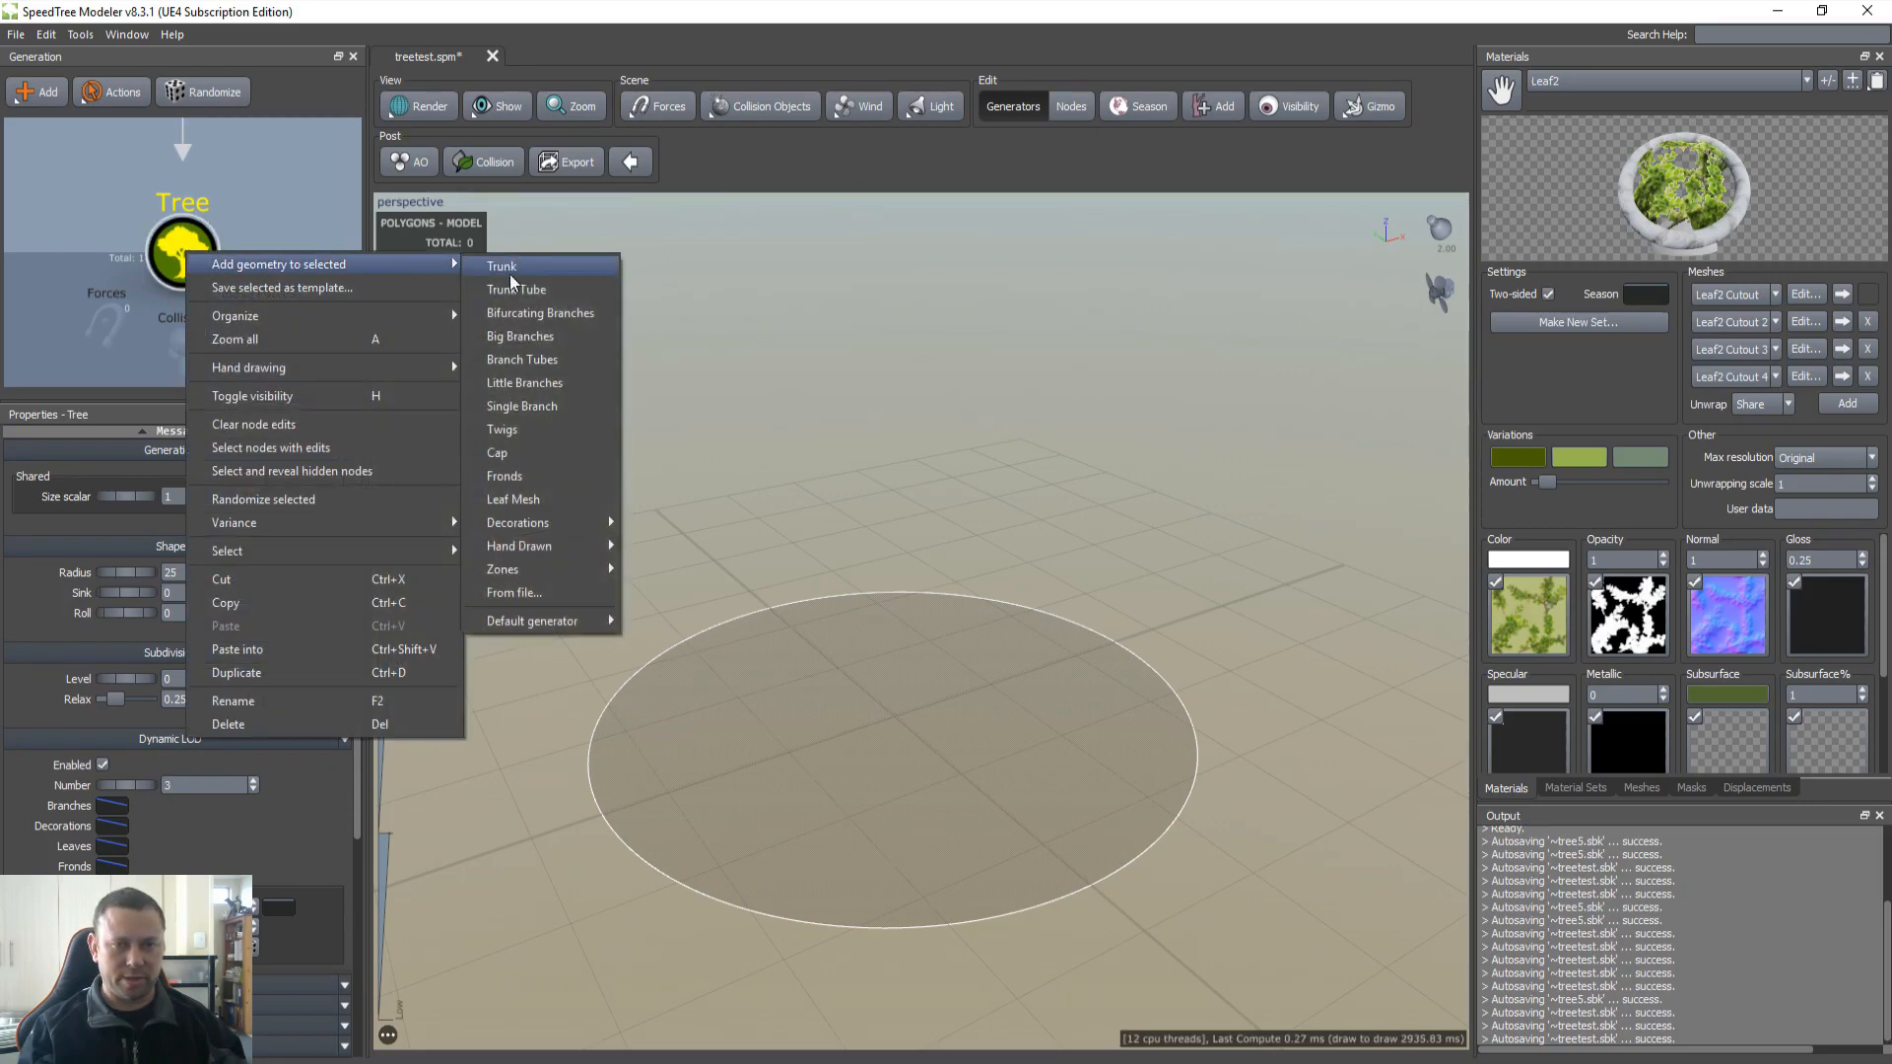
left_click(523, 266)
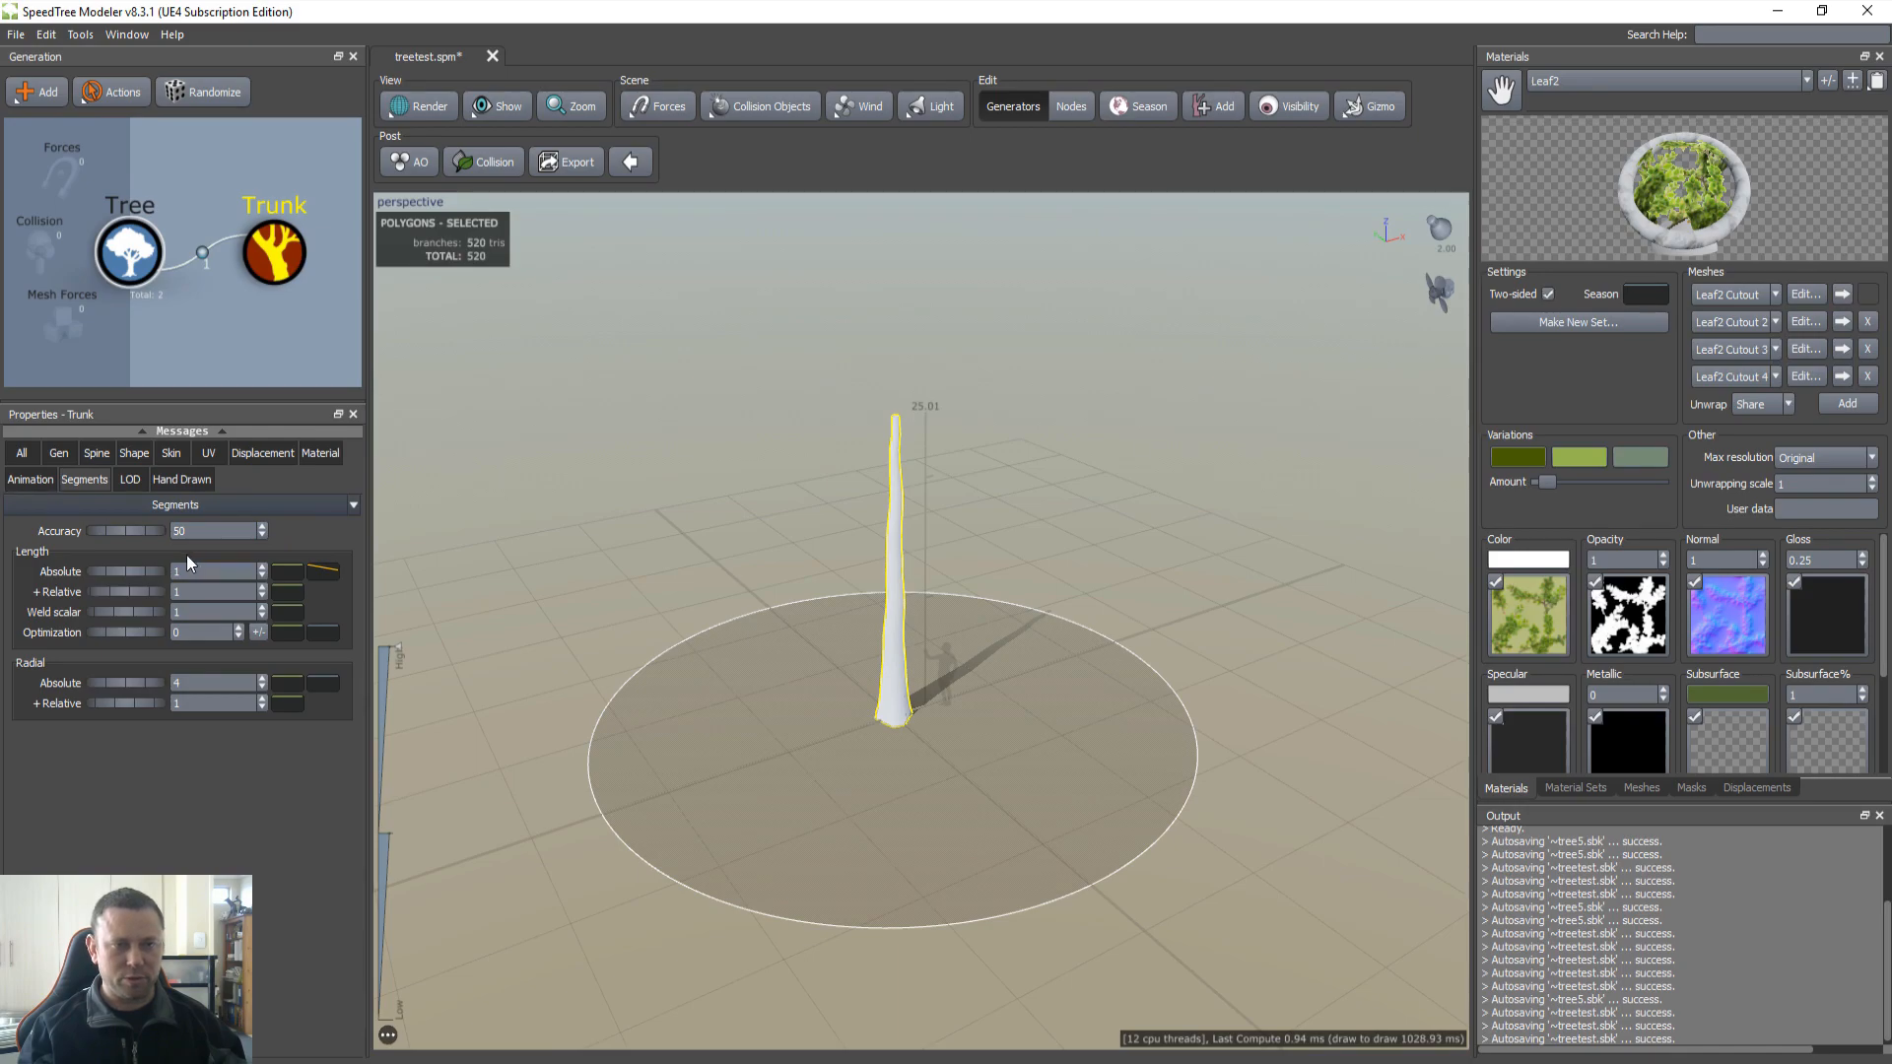
Step: Raise the end point of the trunk's absolute skin radius profile curve so the trunk tapers less toward its tip
left_click(171, 453)
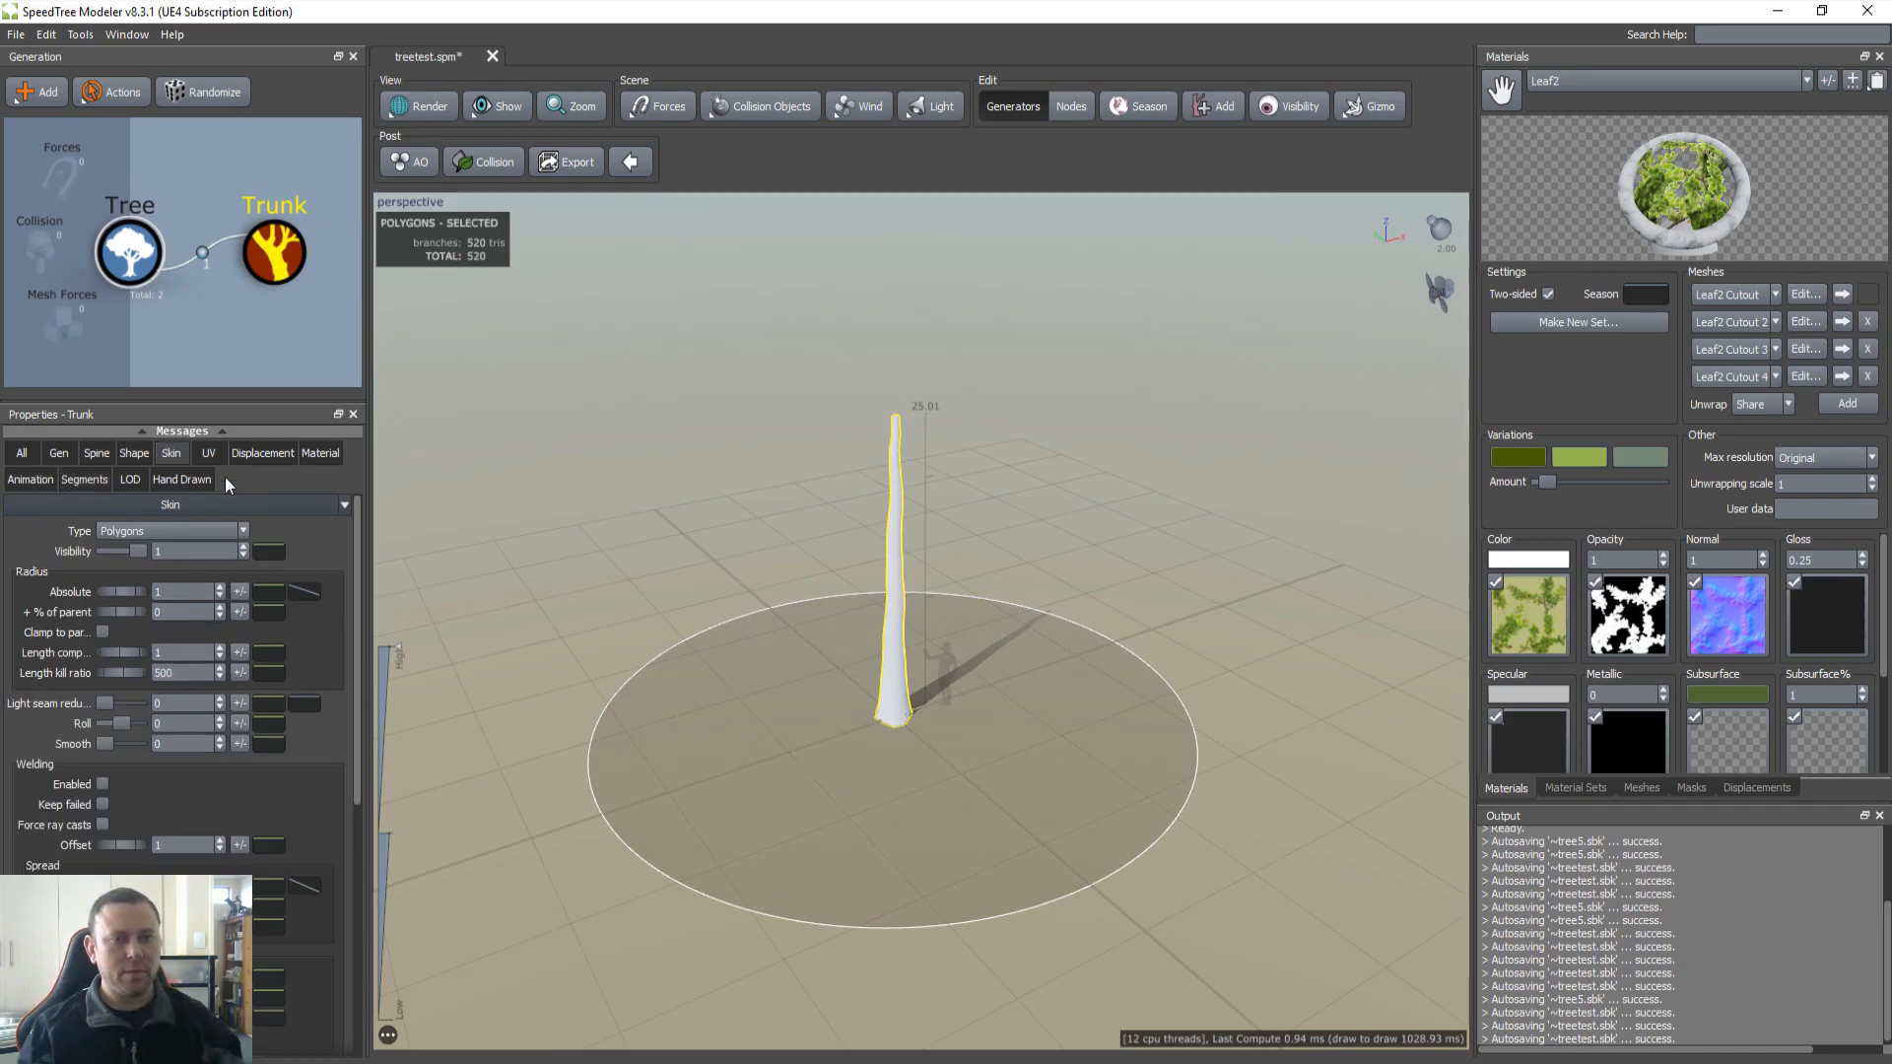
left_click(301, 592)
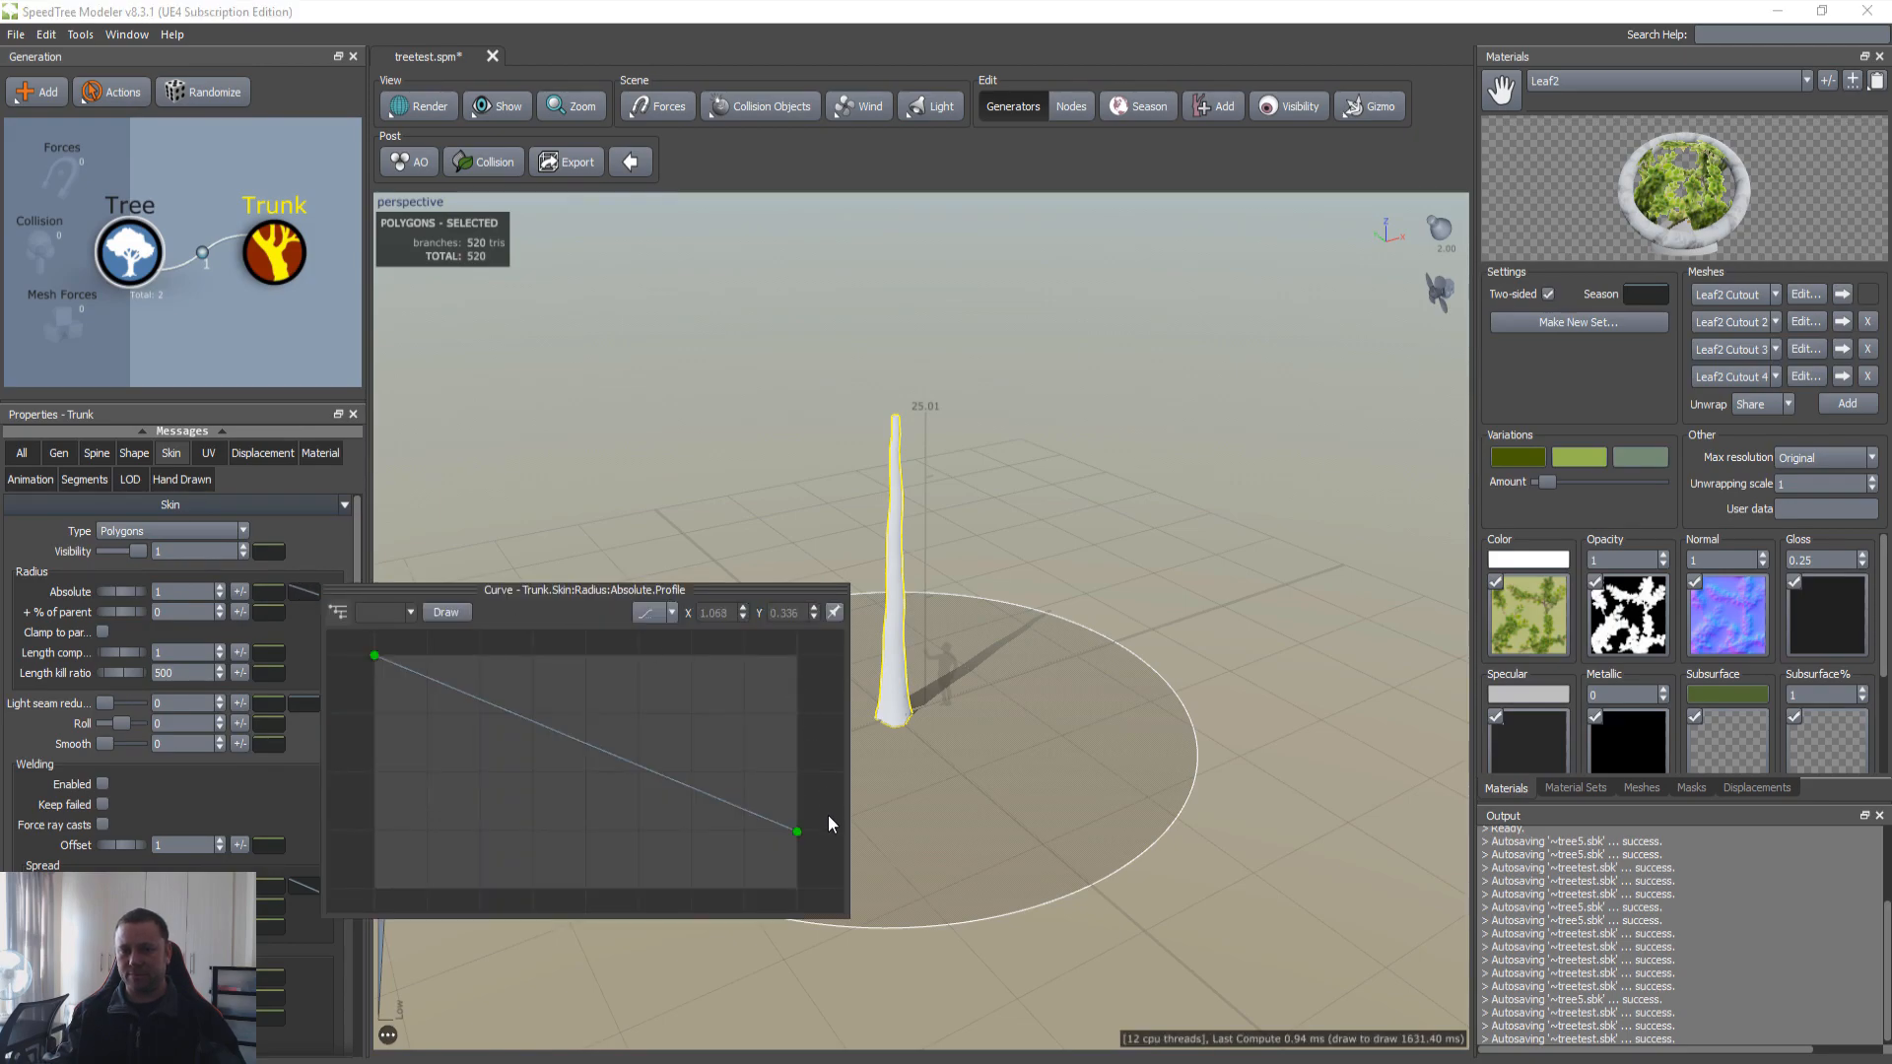
left_click_drag(799, 833, 798, 687)
left_click(333, 477)
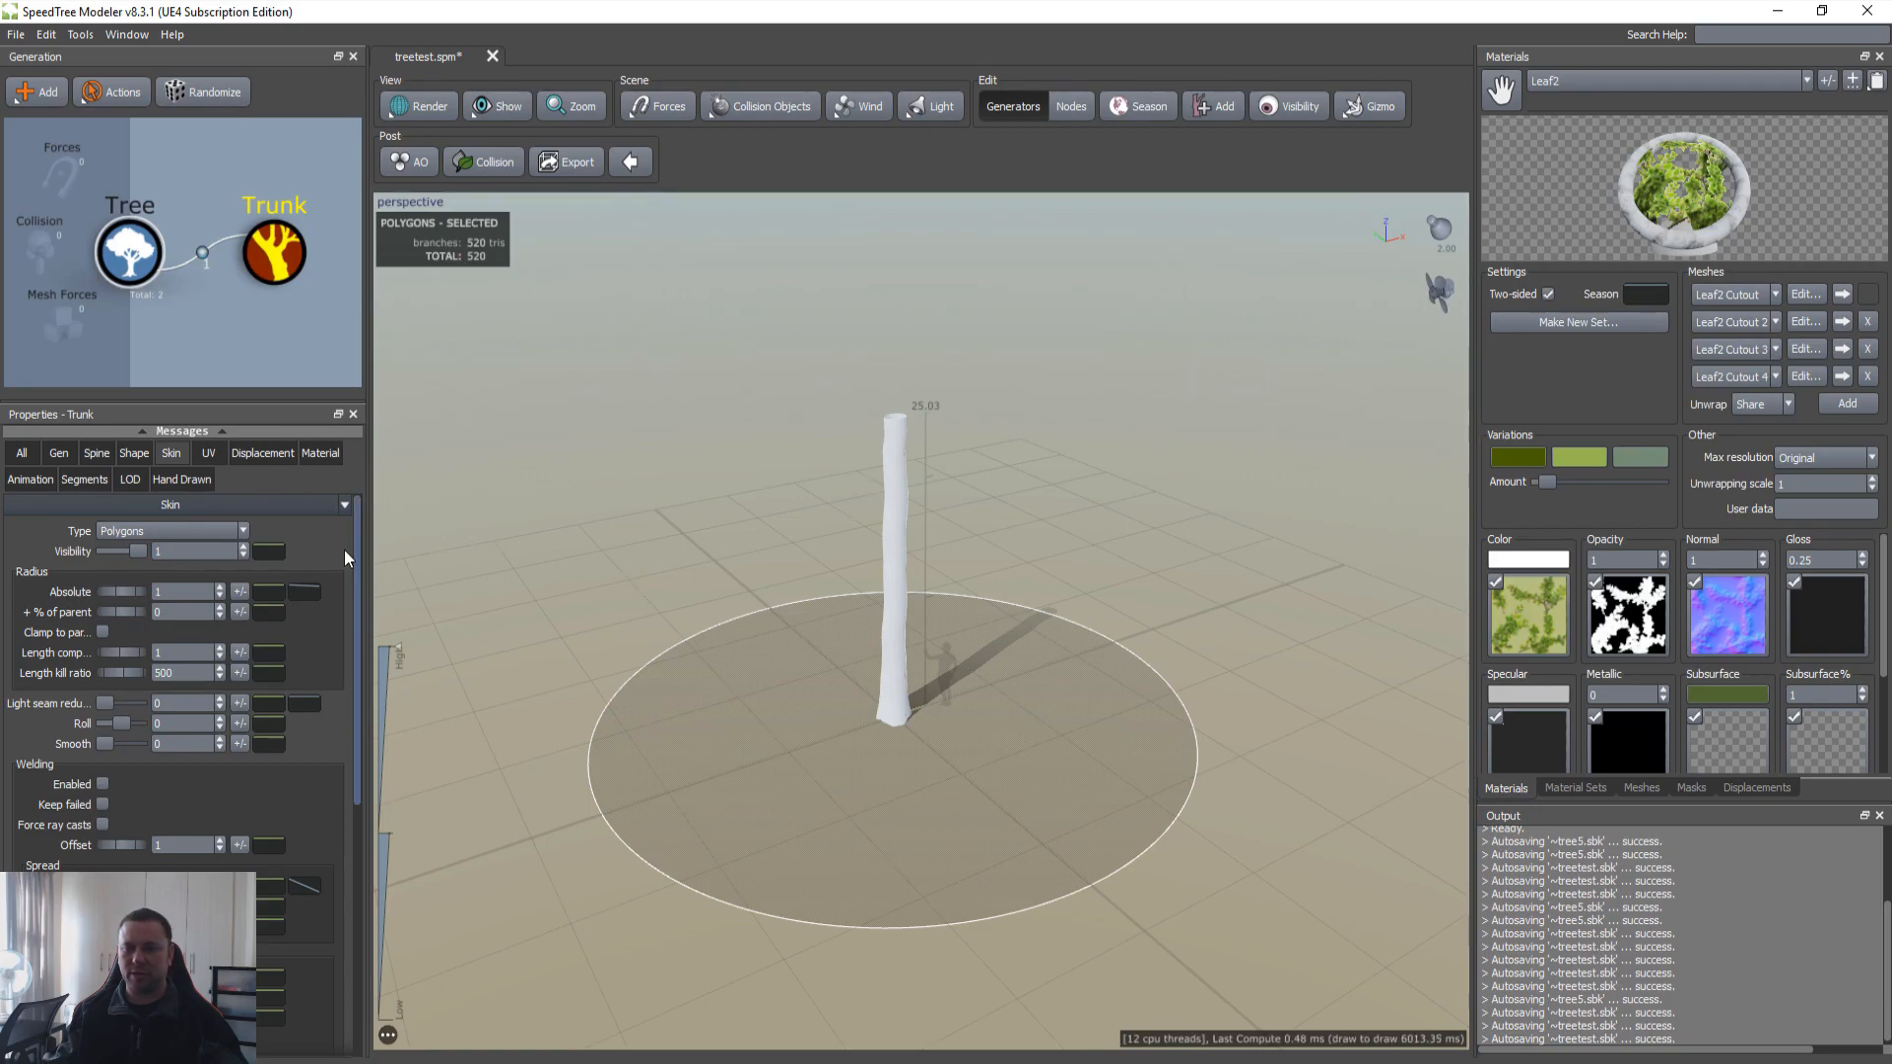
left_click(310, 595)
mouse_move(797, 687)
left_mouse_down()
mouse_move(801, 716)
mouse_move(797, 696)
left_mouse_up()
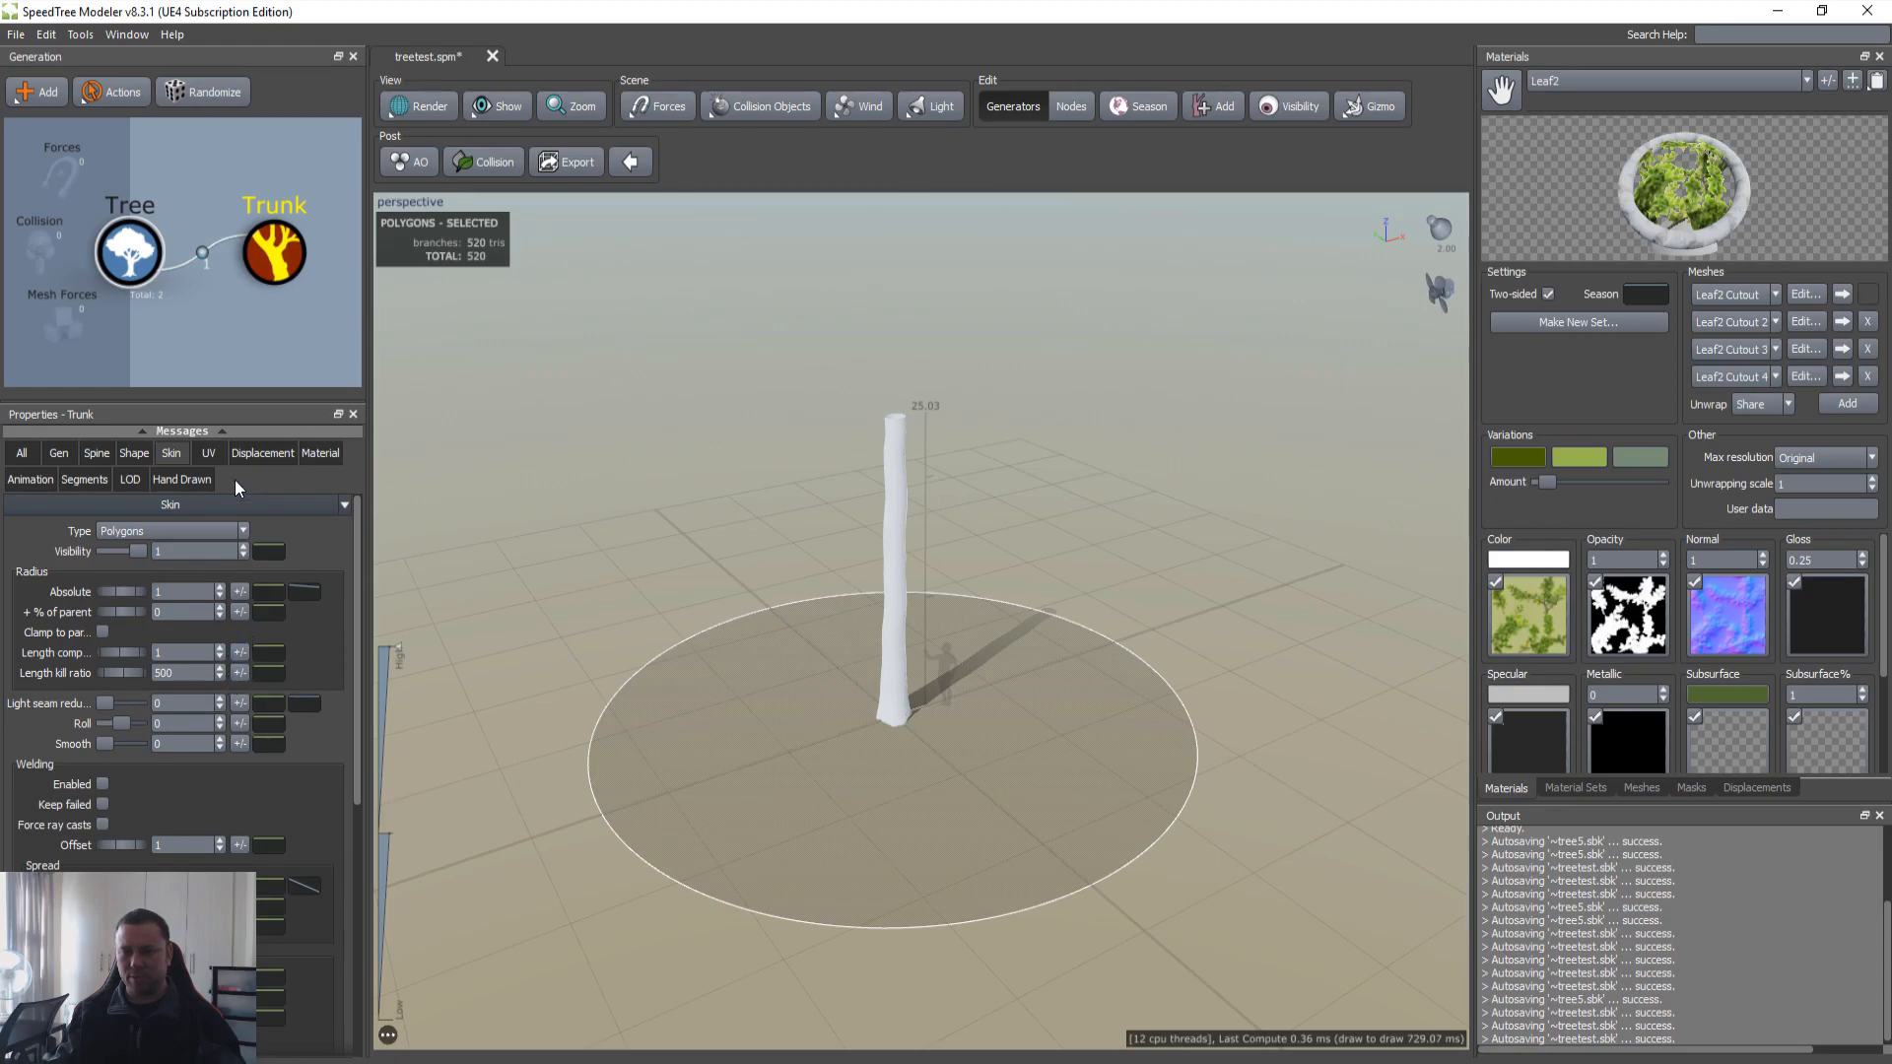
Step: Set the trunk's segment accuracy to 100 and its length optimization to 0.5
left_click(83, 479)
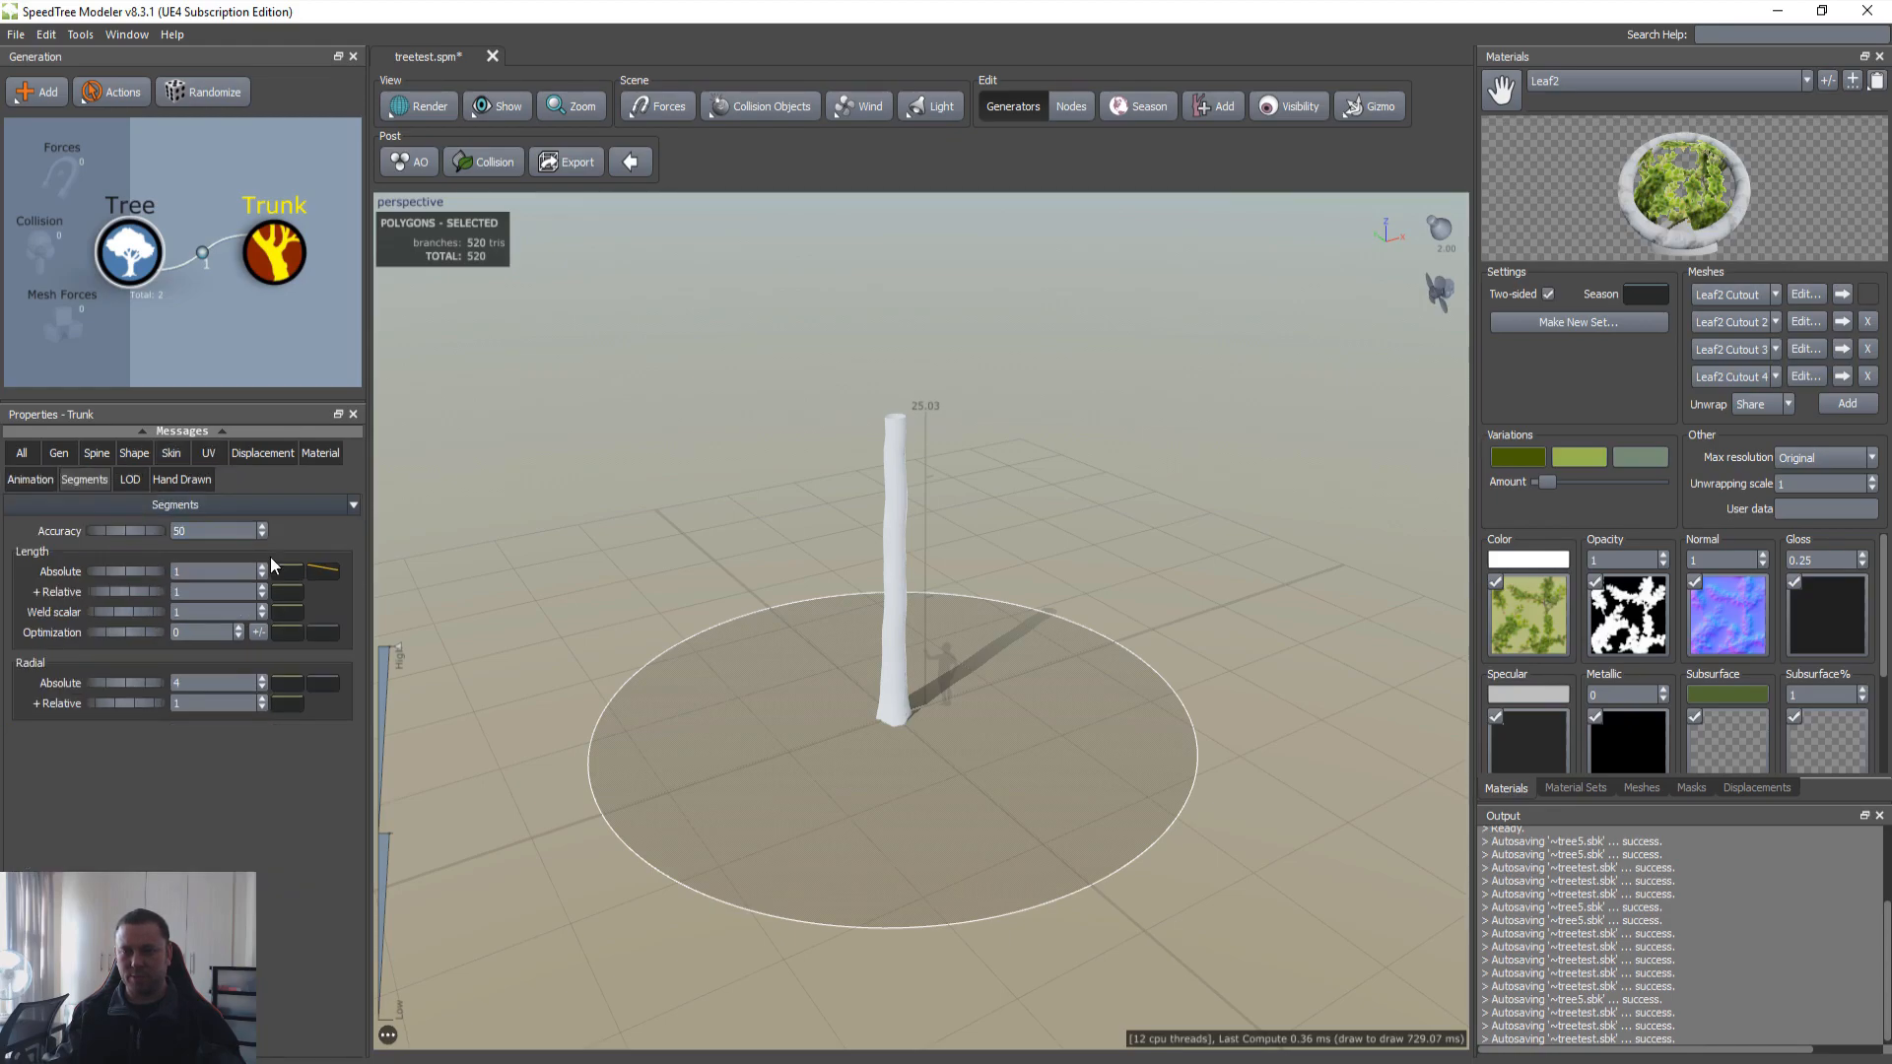
type("100")
key("Tab")
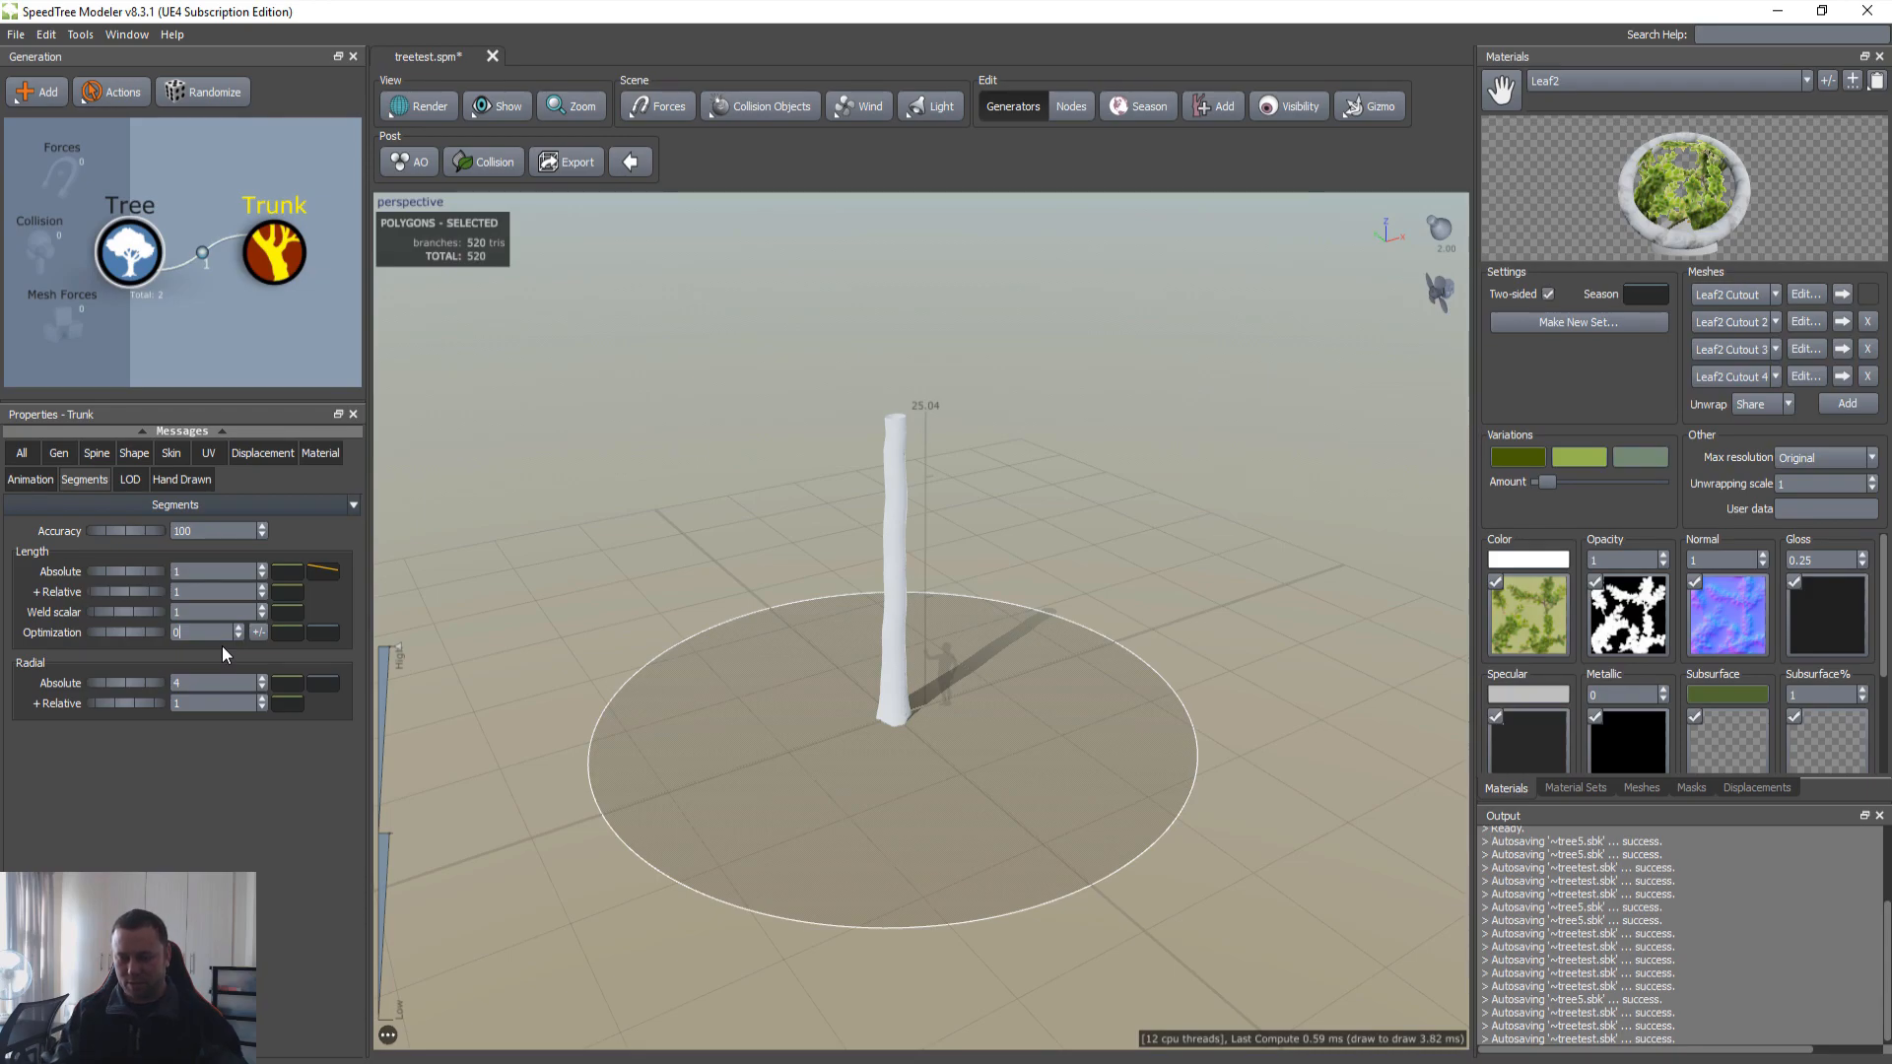
type(".5")
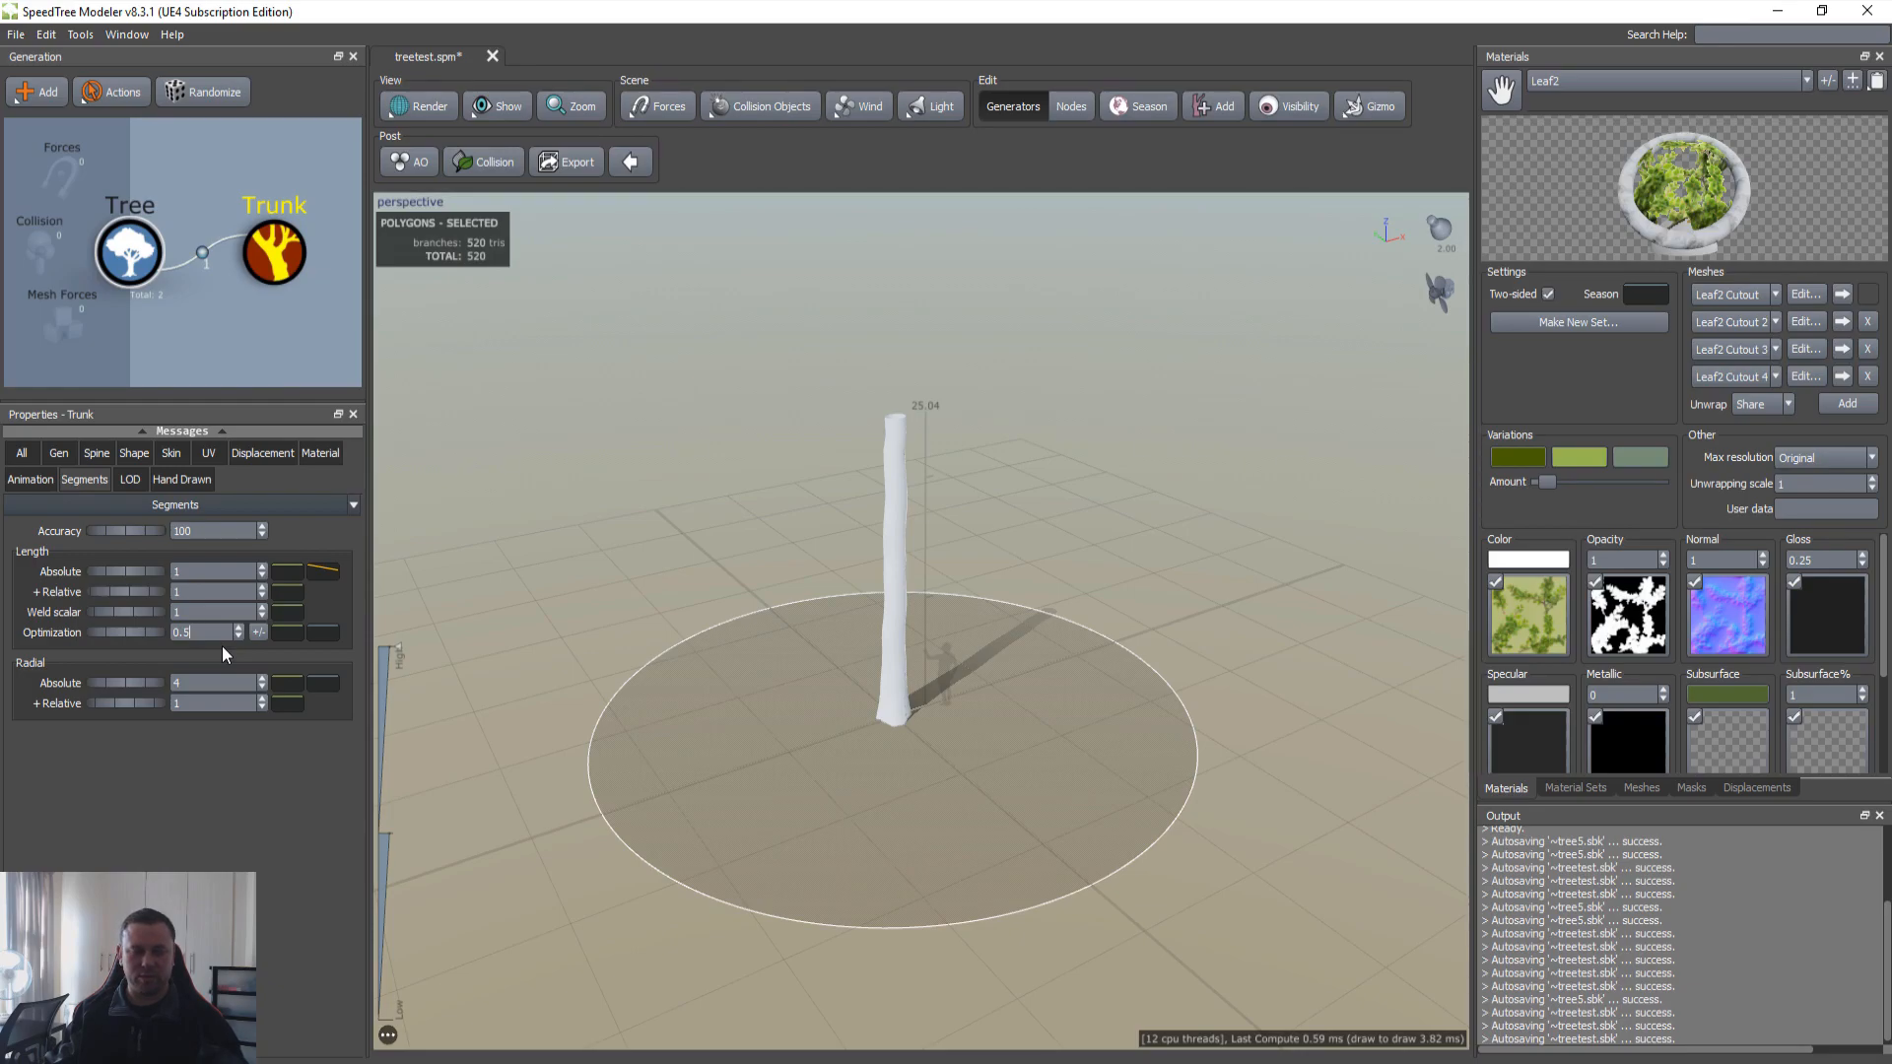
key("Return")
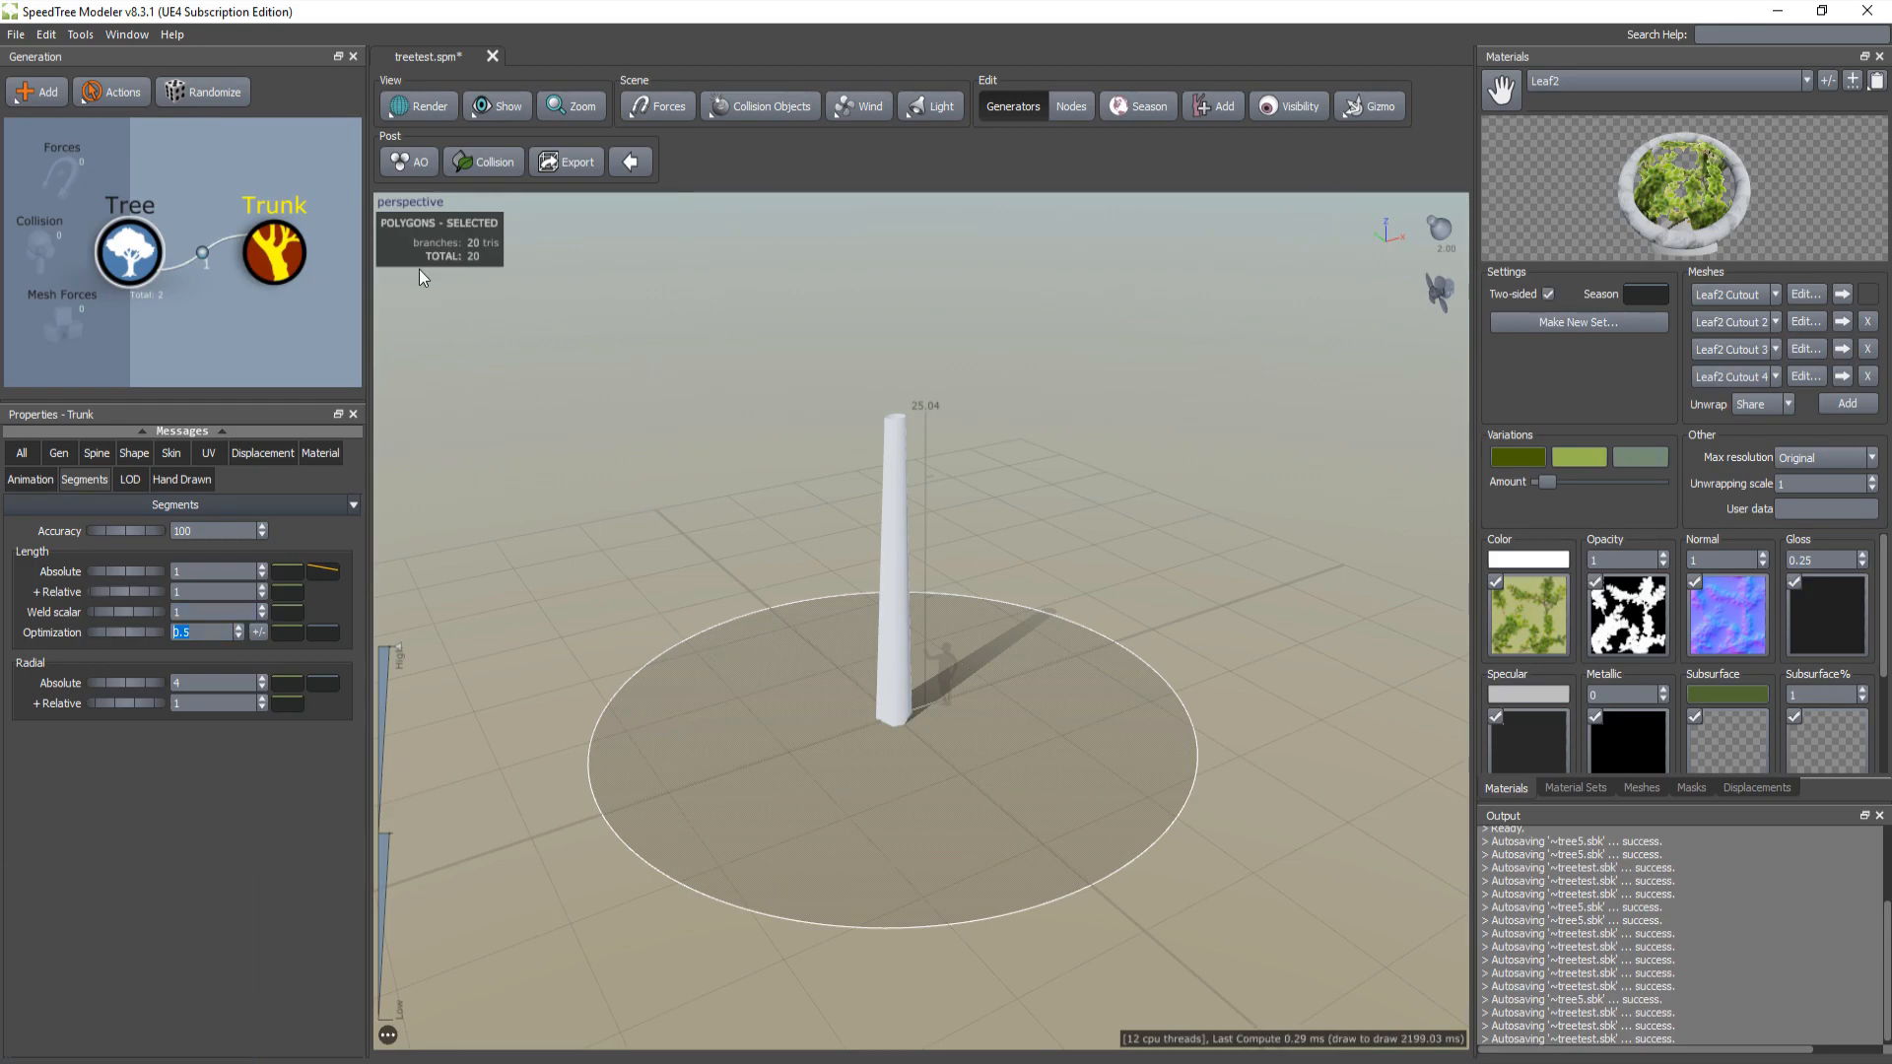
Step: Assign the Bark1 material to the trunk's branch geometry
left_click_drag(641, 694, 747, 658)
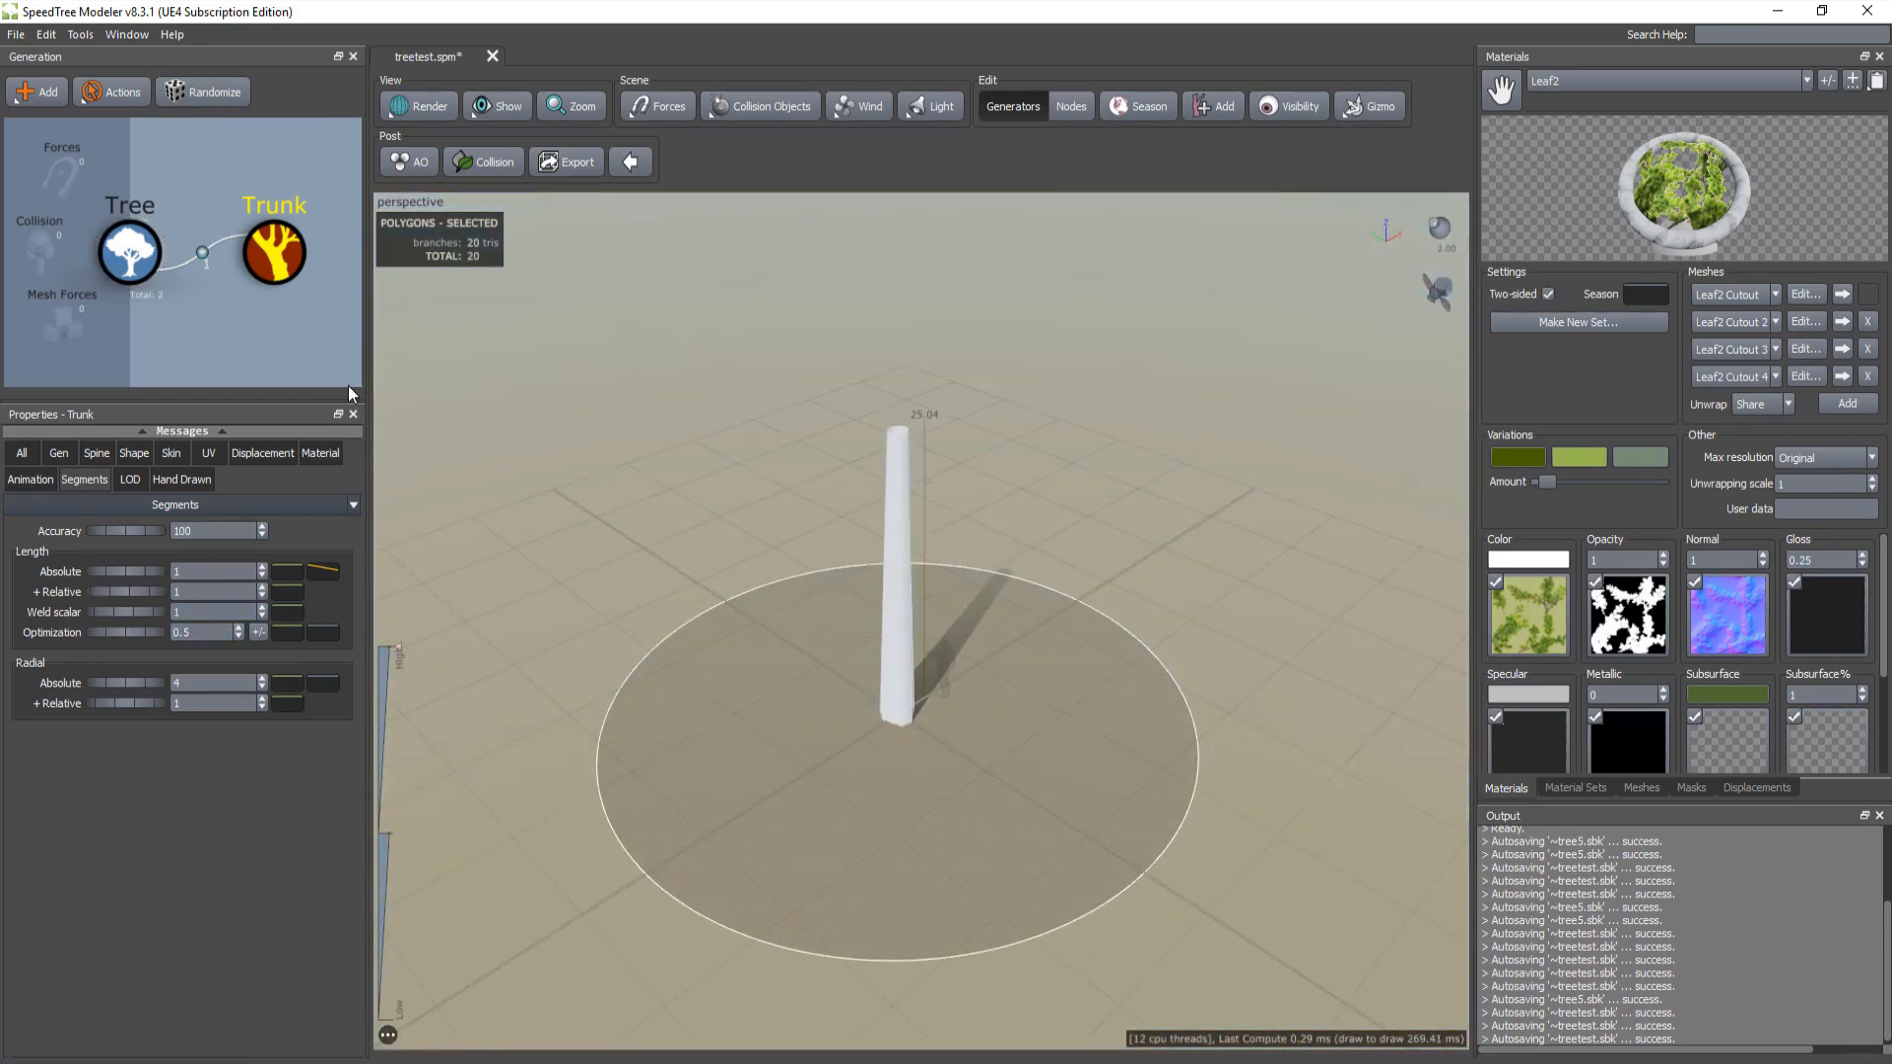
left_click(323, 453)
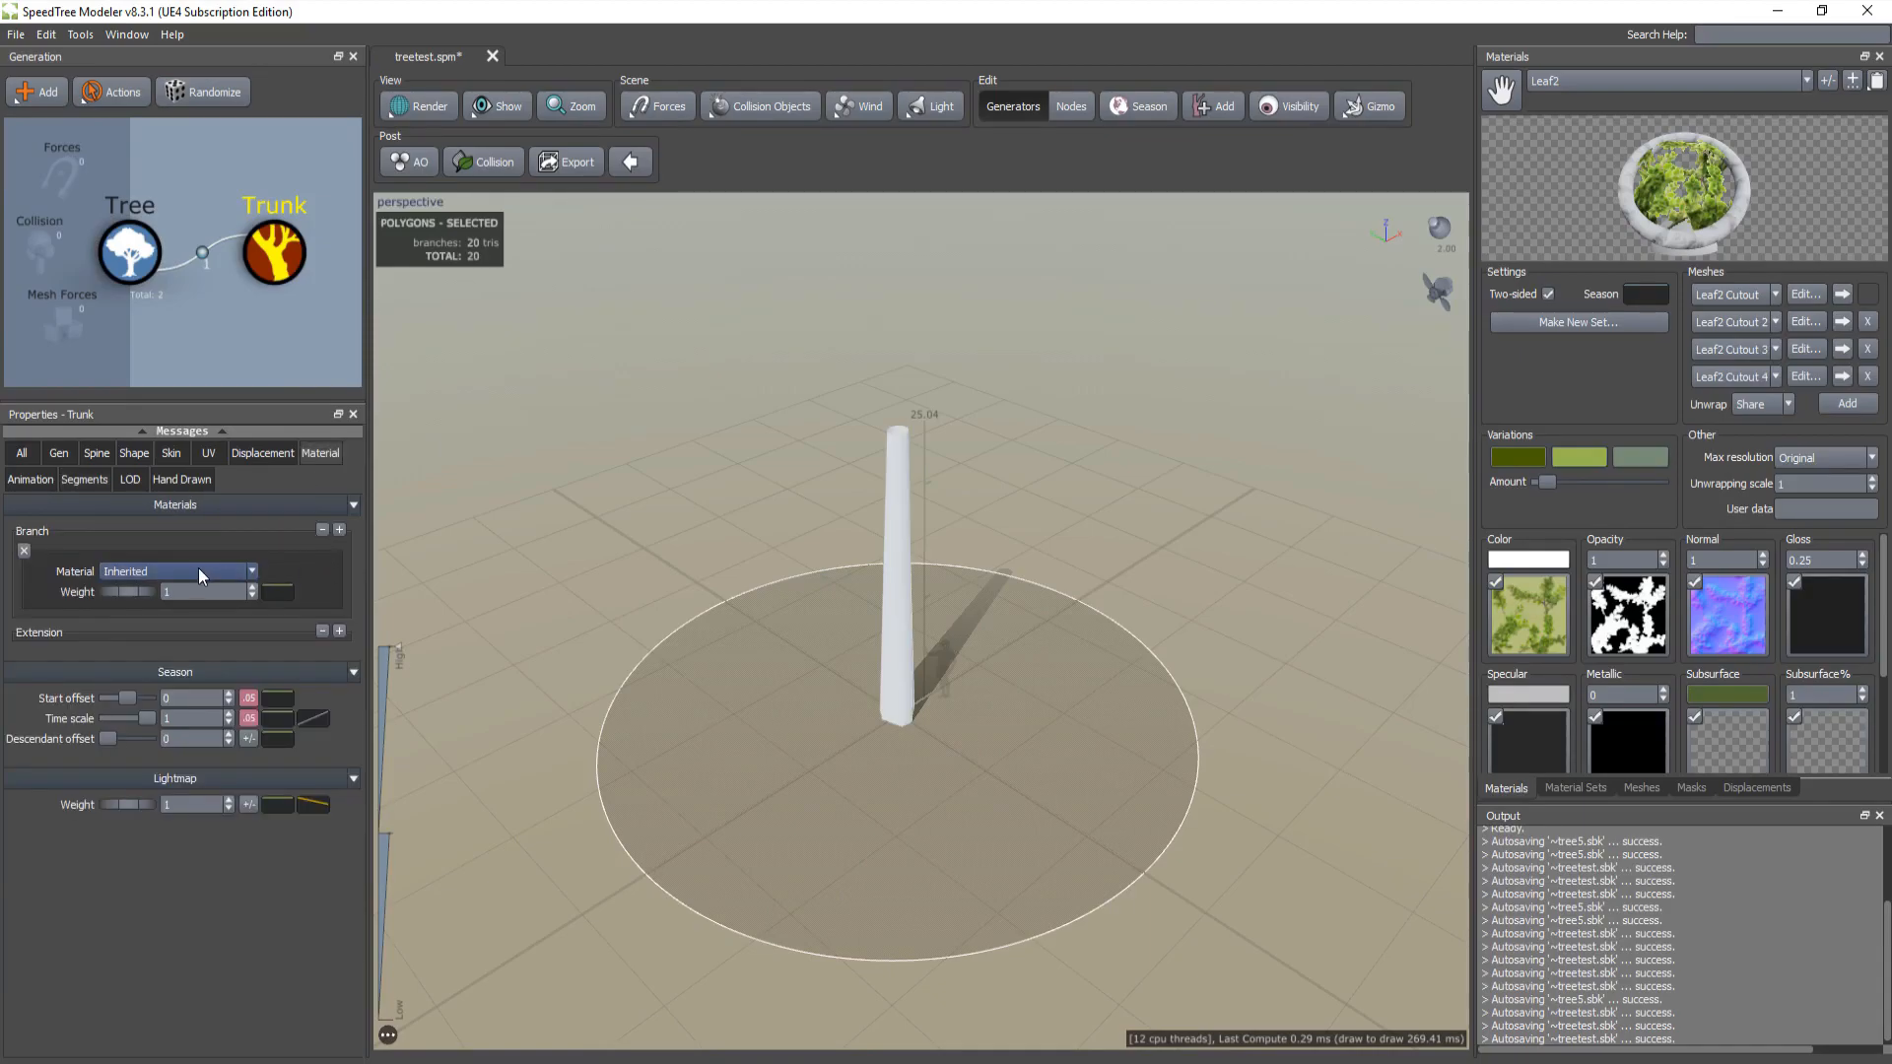
left_click_drag(907, 818, 775, 429)
scroll(850, 667, "down", 4)
scroll(858, 671, "up", 8)
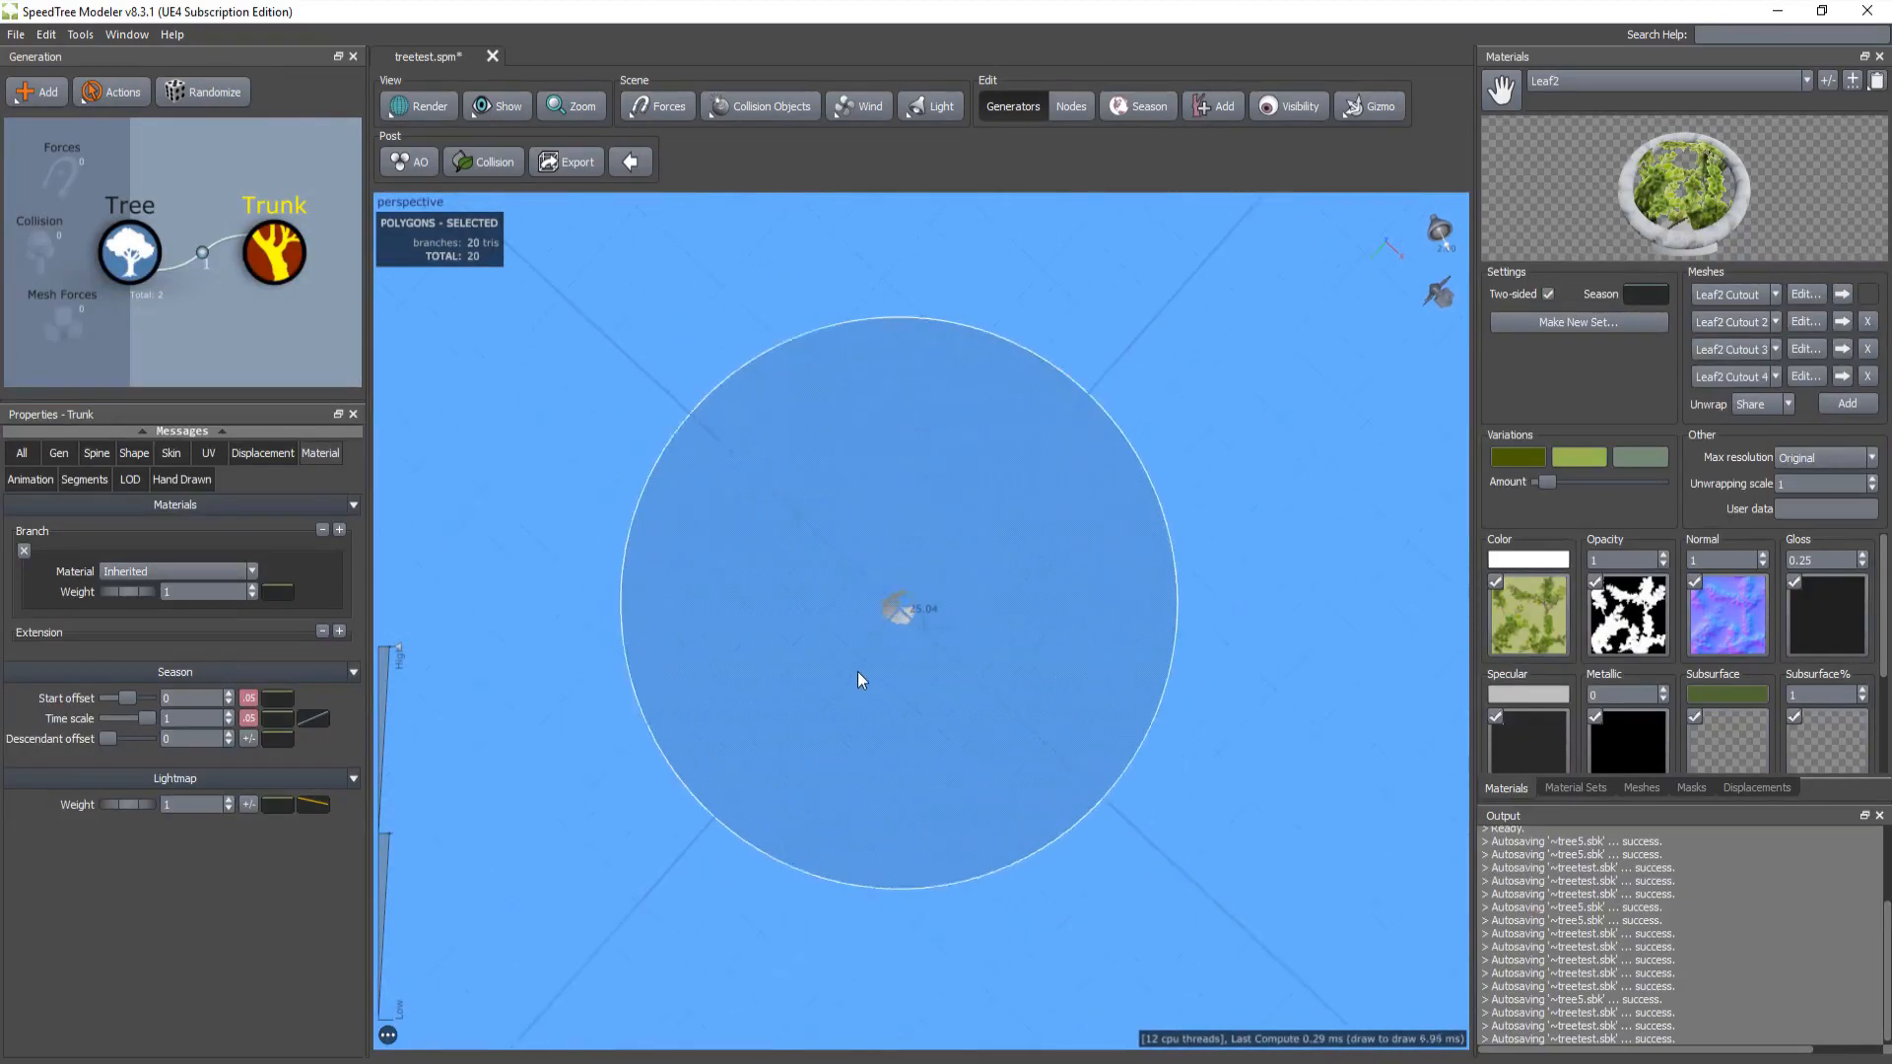
left_click_drag(802, 624, 925, 783)
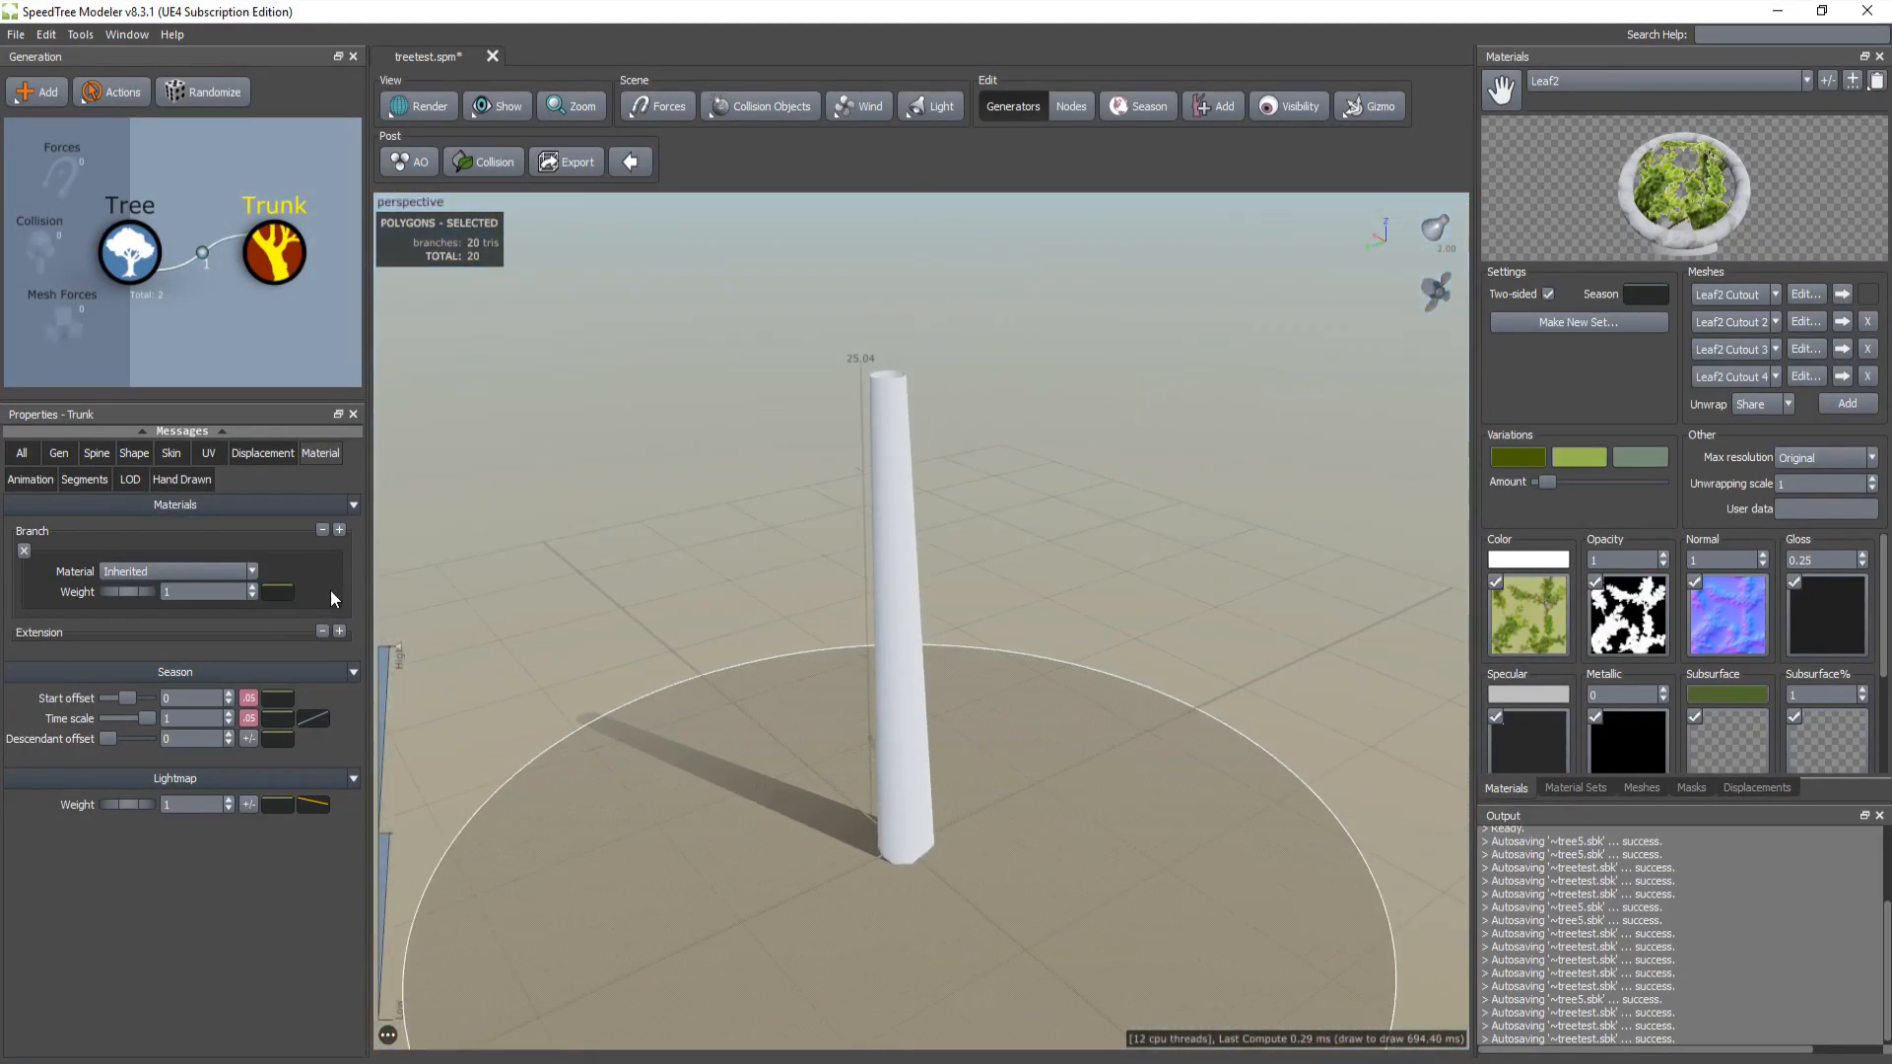
left_click(162, 569)
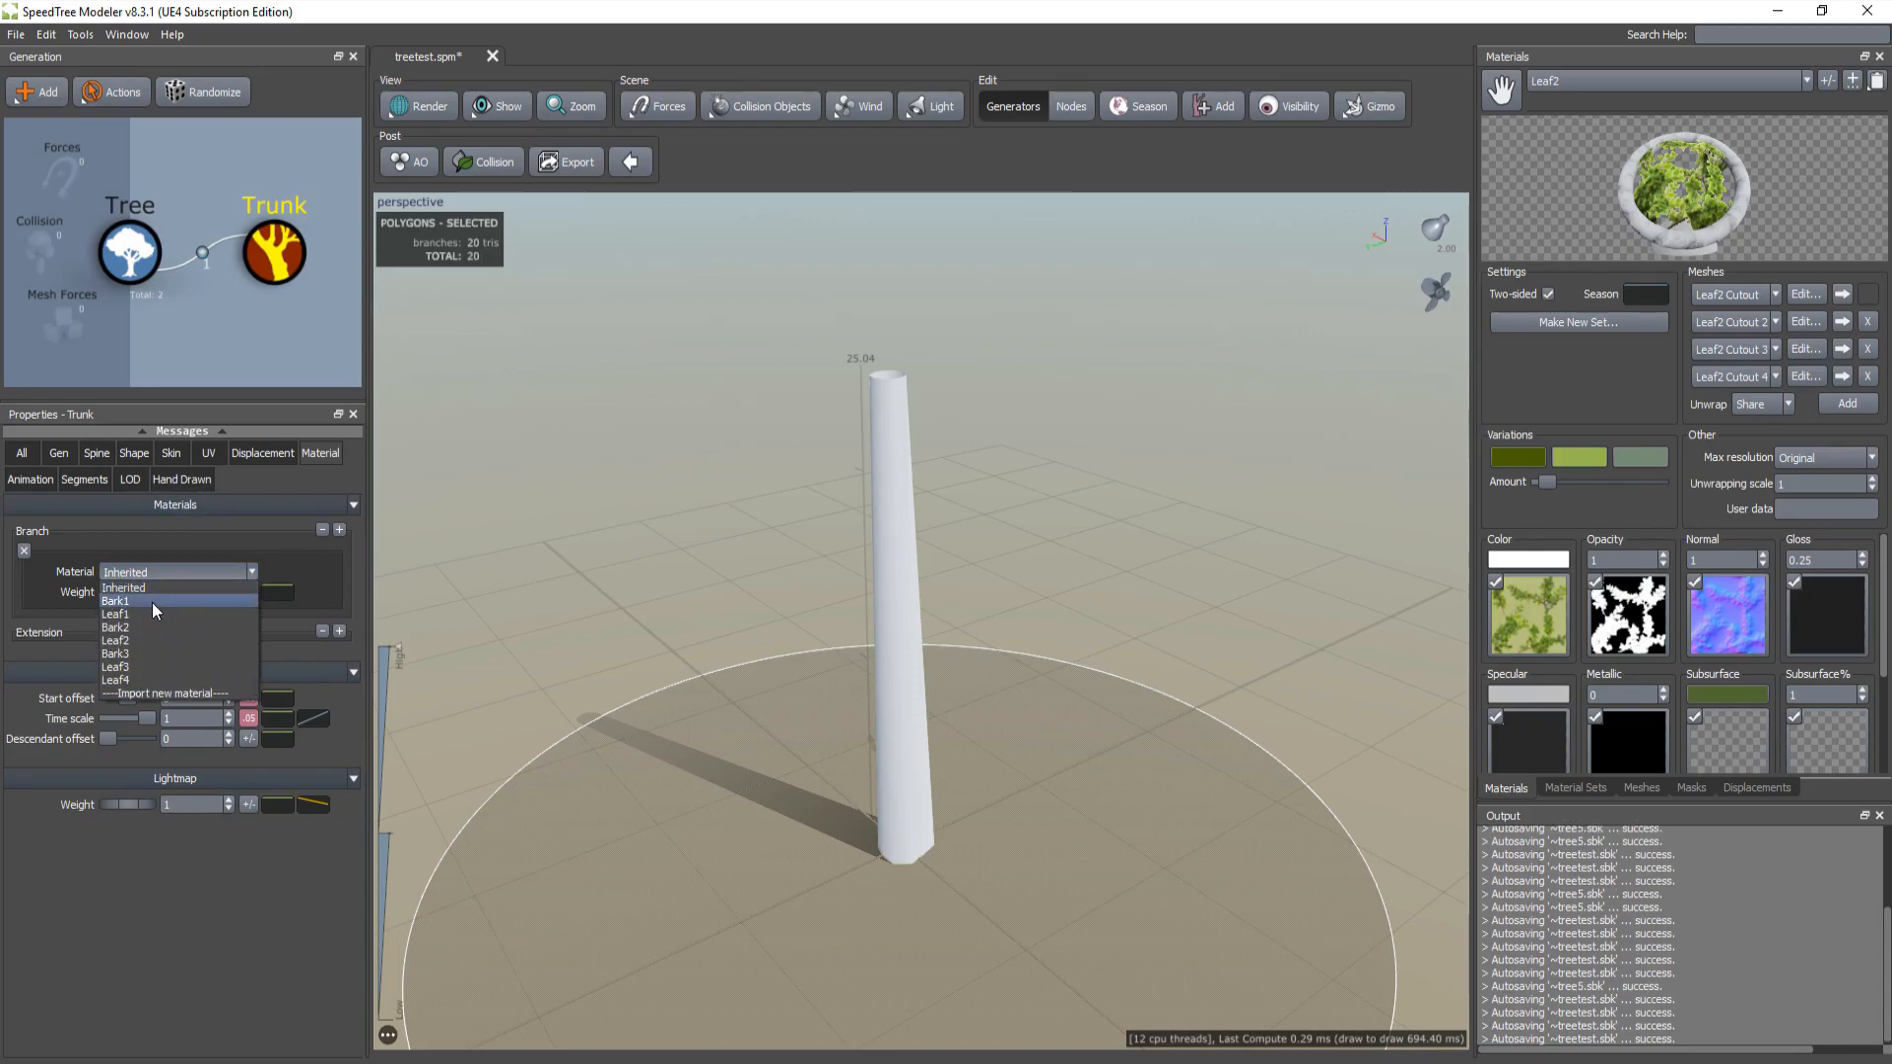
left_click(157, 601)
left_click_drag(690, 694, 662, 621)
scroll(698, 651, "up", 5)
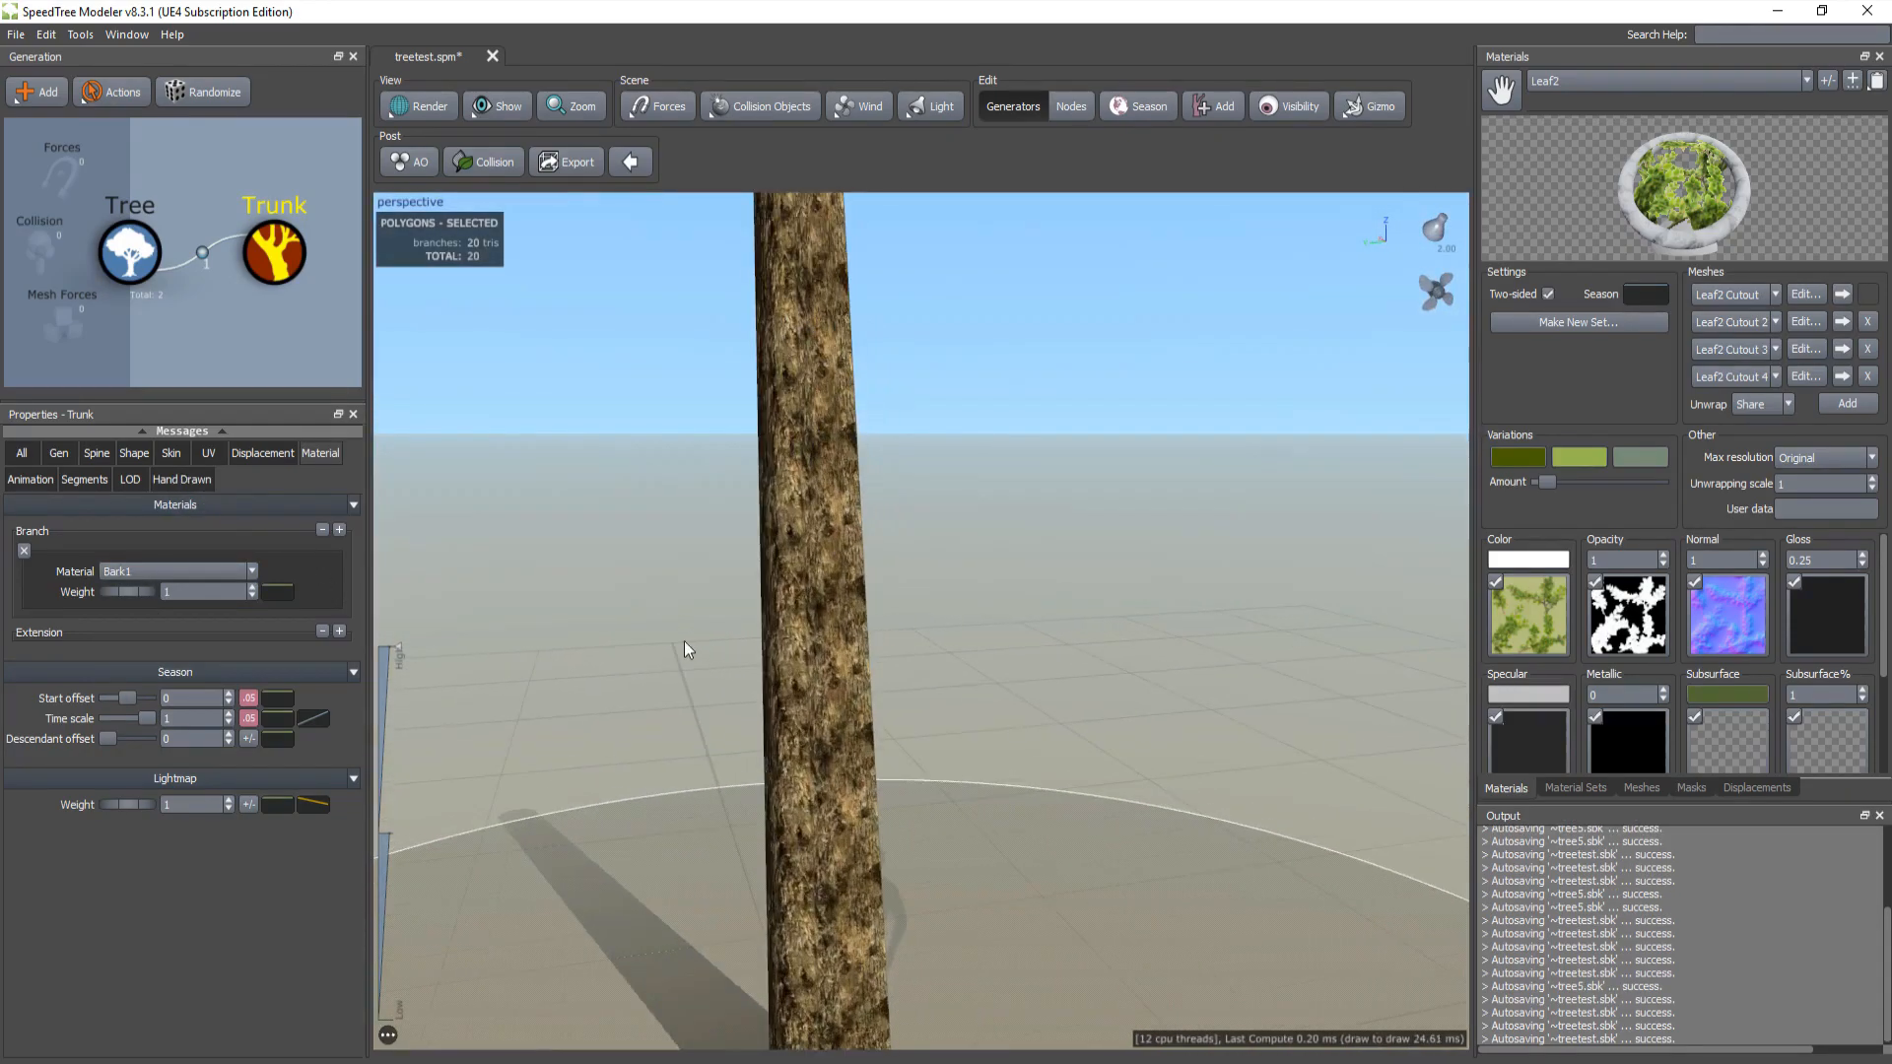
Step: Try the Bark2 and Bark3 materials on the trunk and return it to Bark1
left_click(167, 572)
left_click(144, 623)
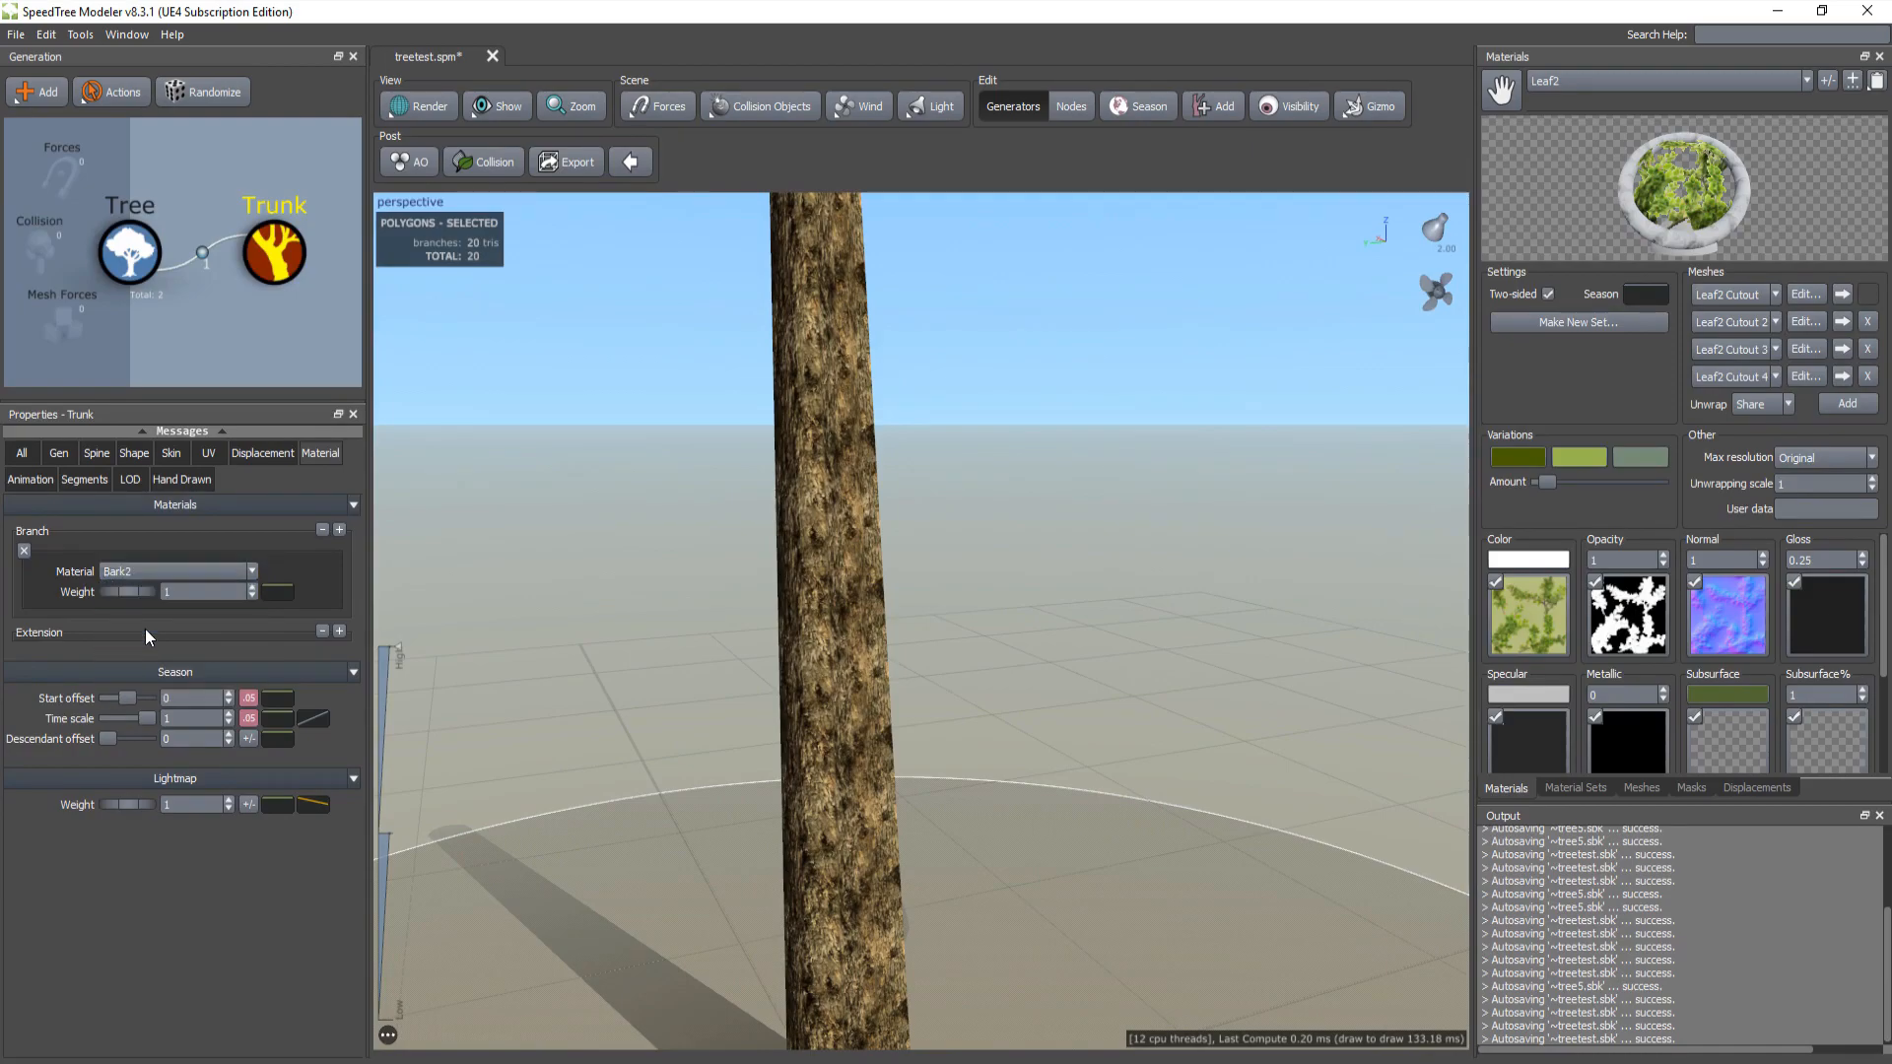
left_click(156, 574)
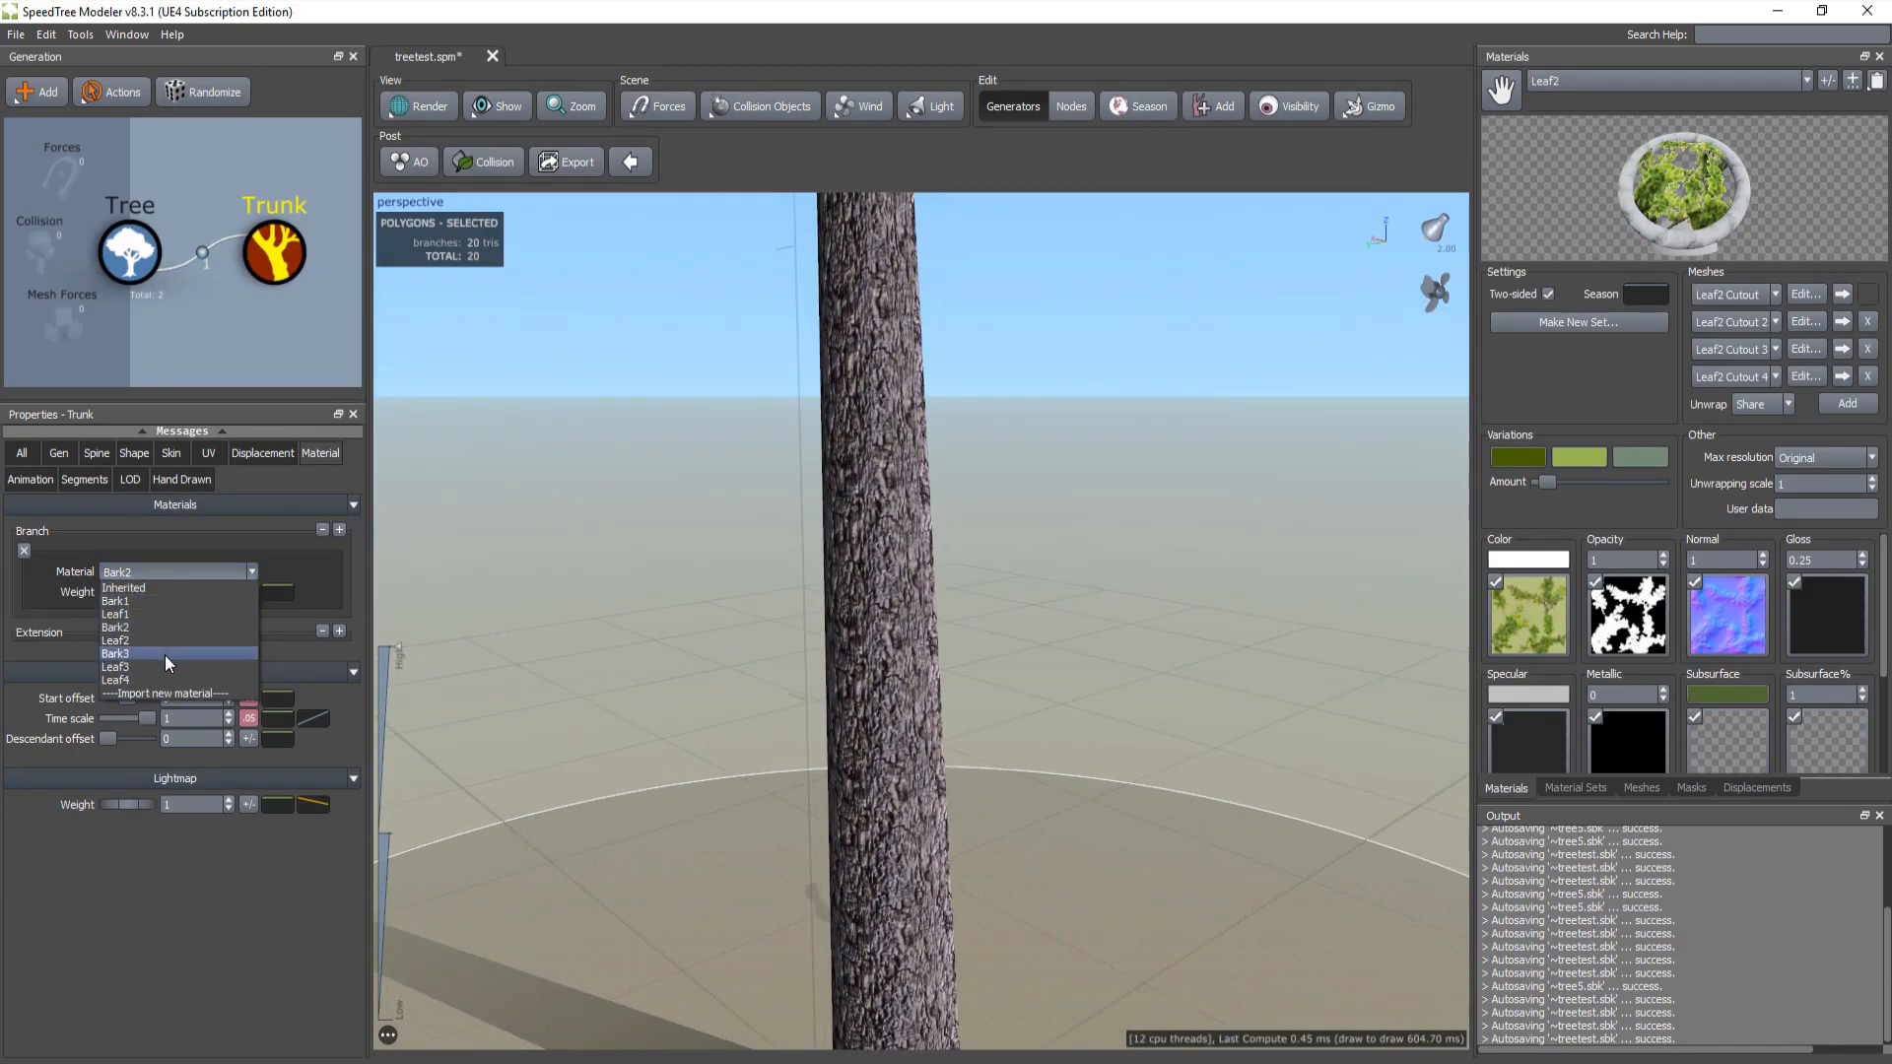
left_click(163, 655)
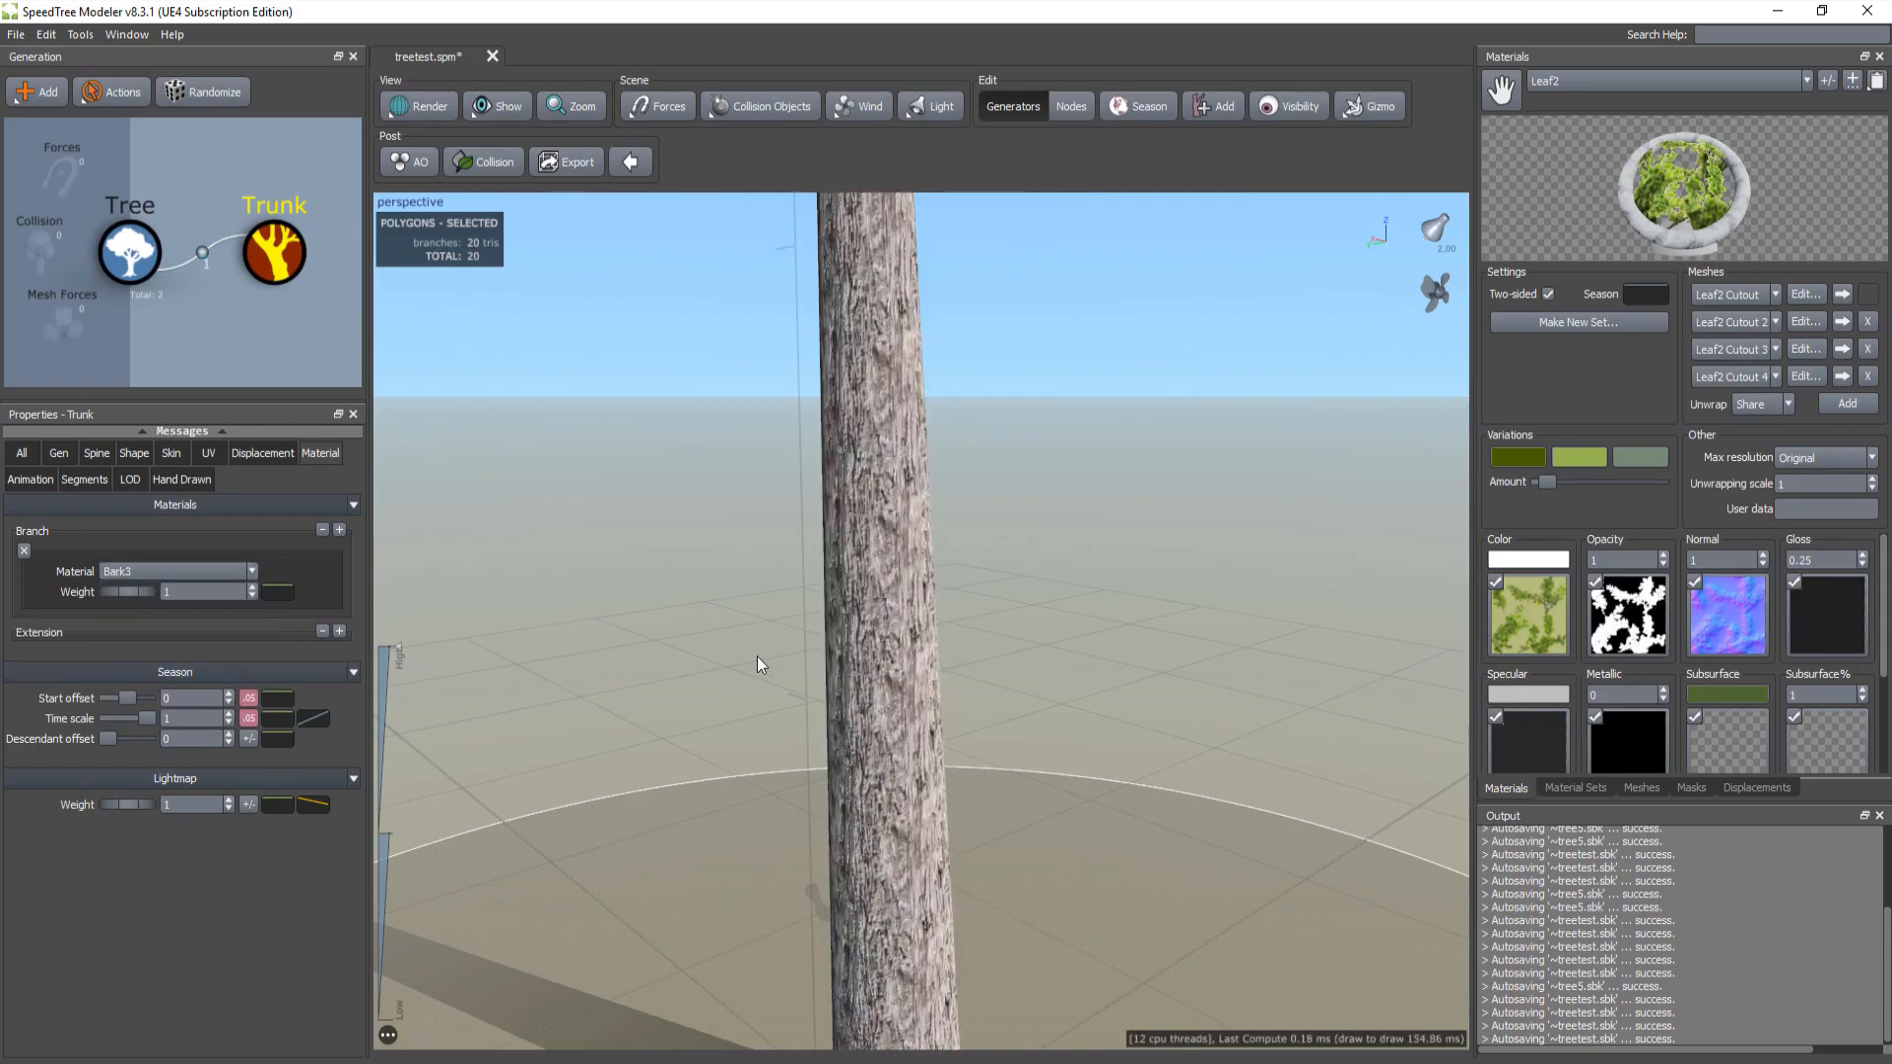
left_click(163, 571)
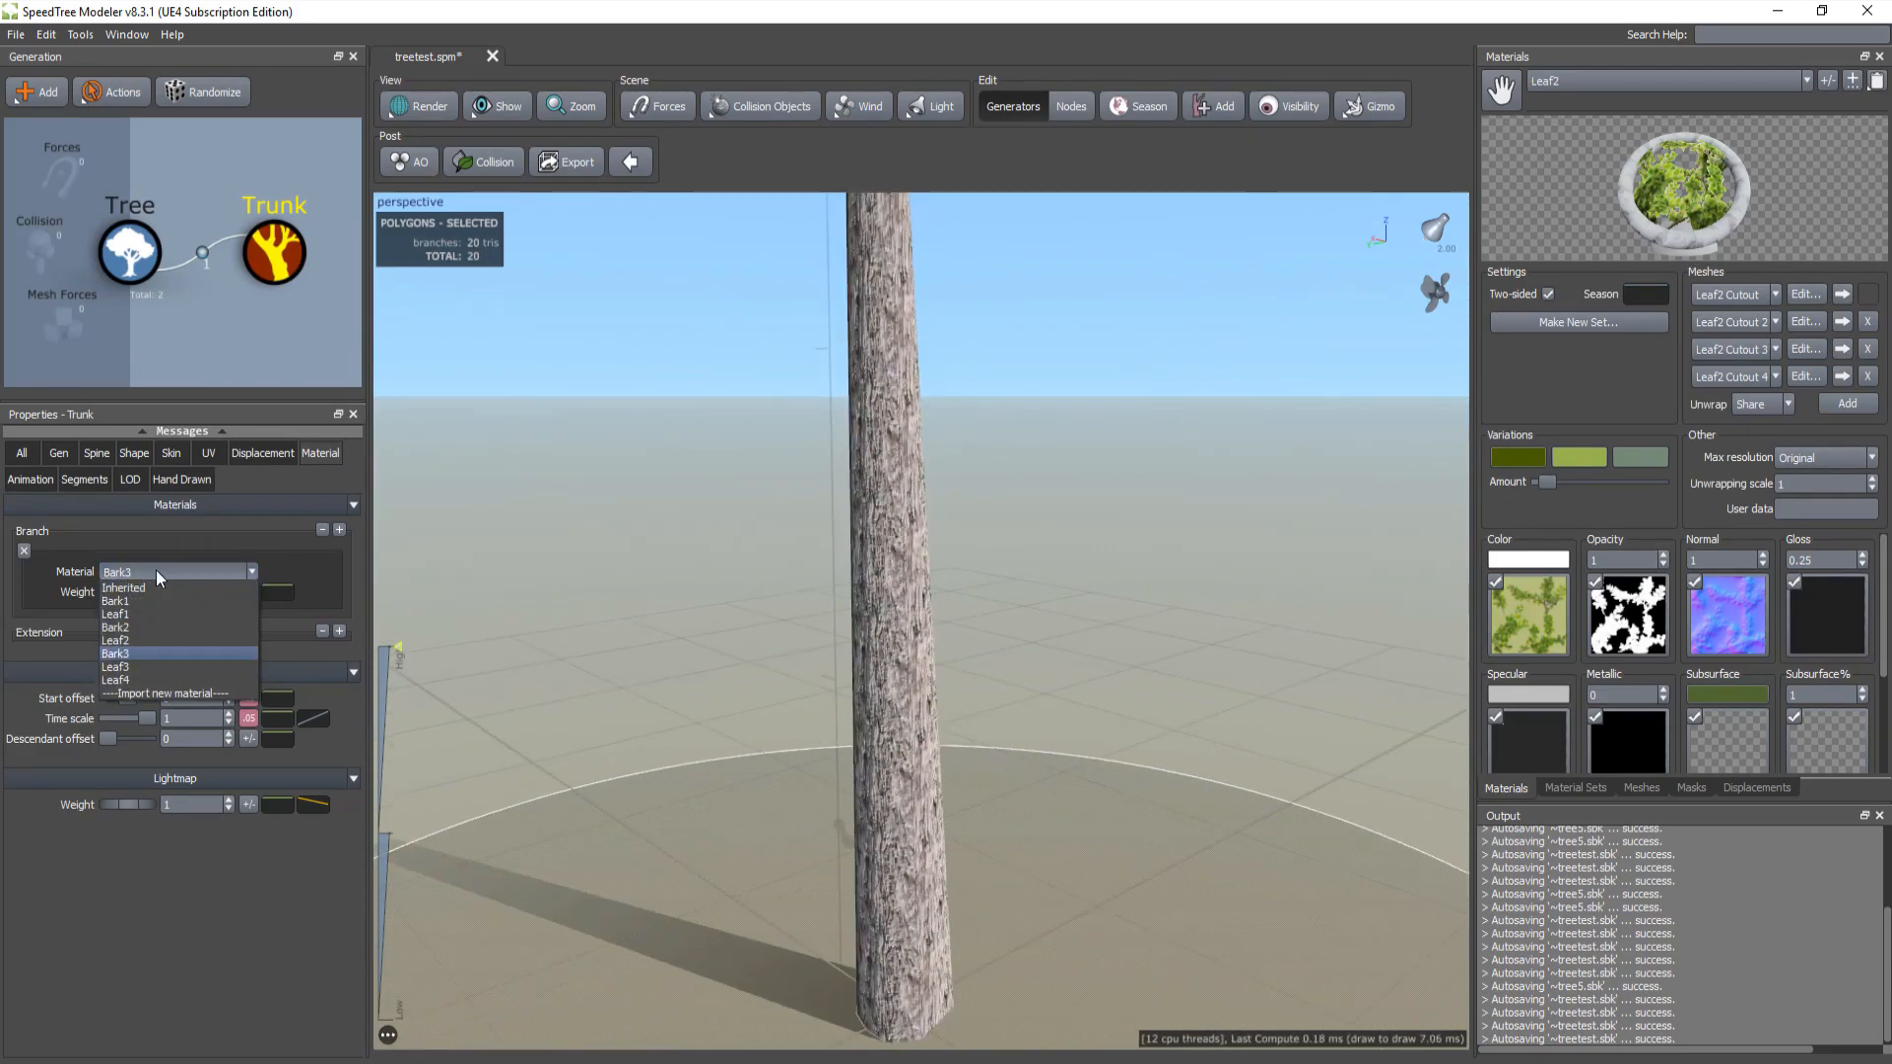
left_click(138, 602)
left_click_drag(883, 654, 789, 631)
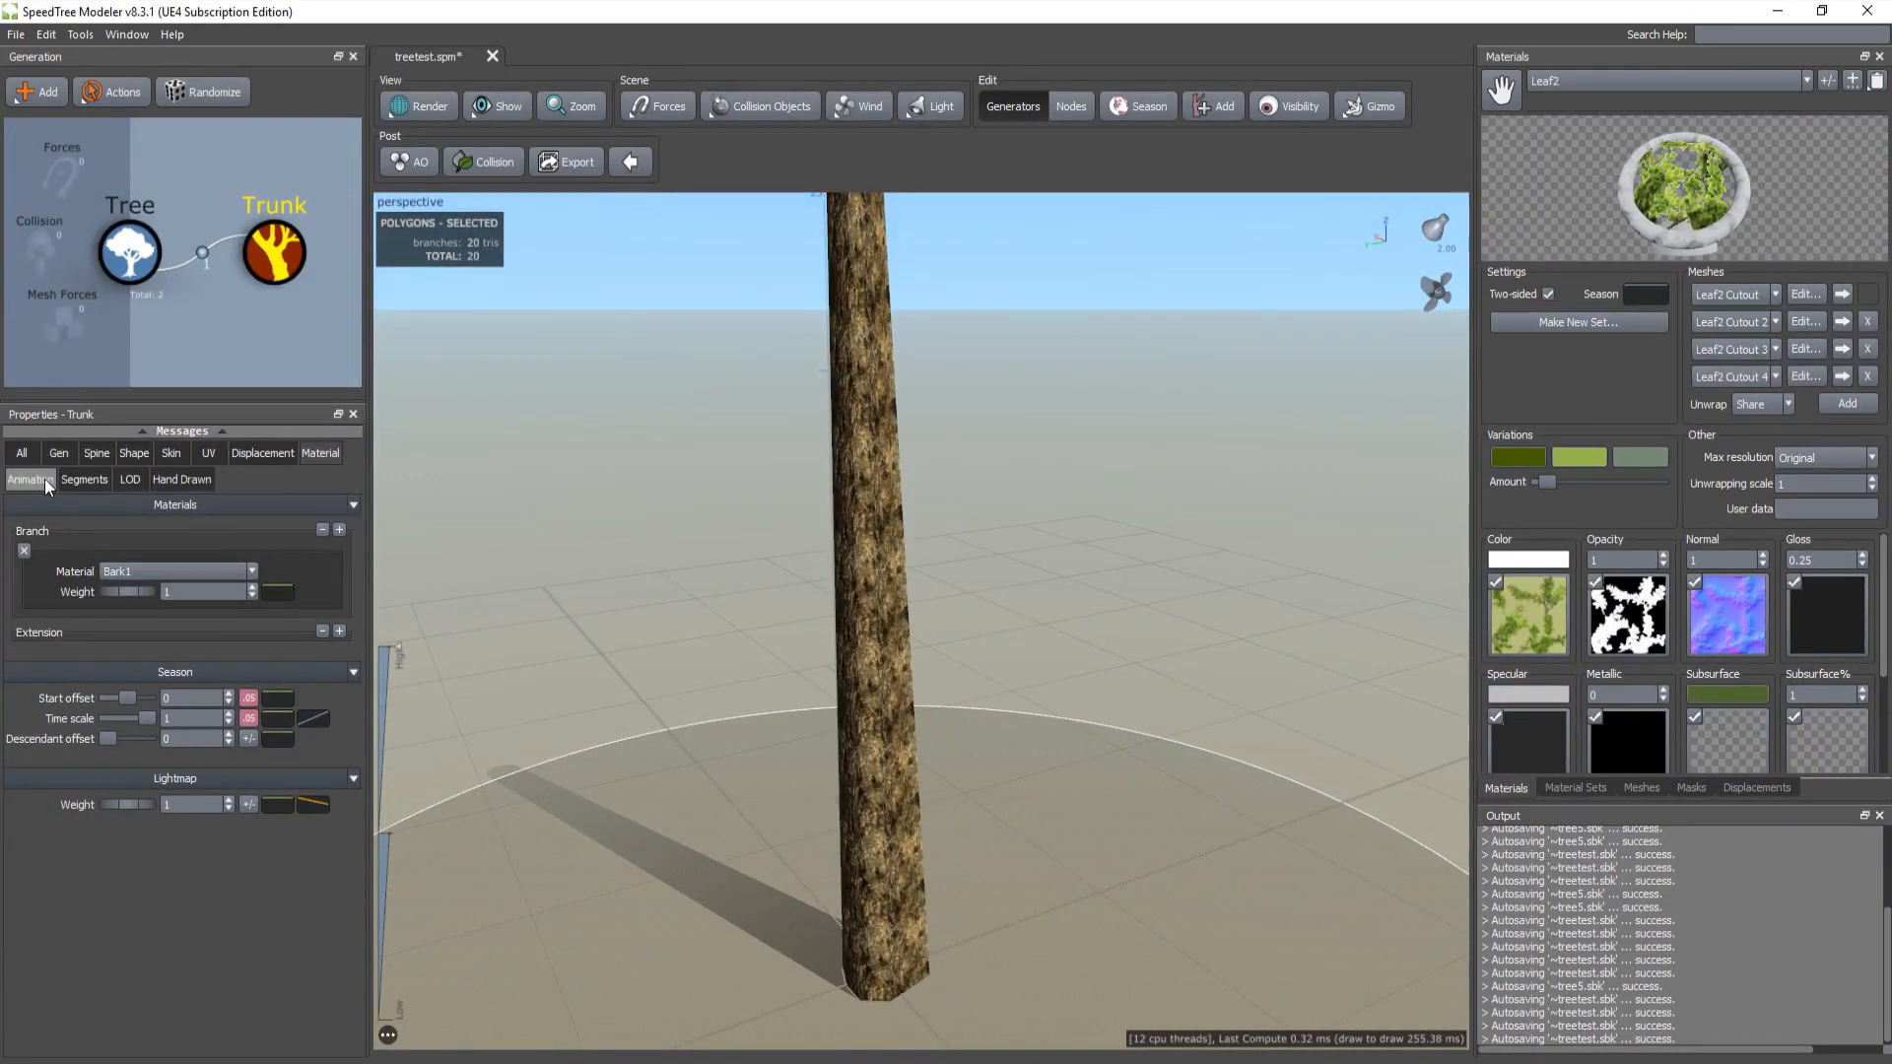
left_click_drag(879, 556, 836, 586)
left_click_drag(840, 470, 763, 601)
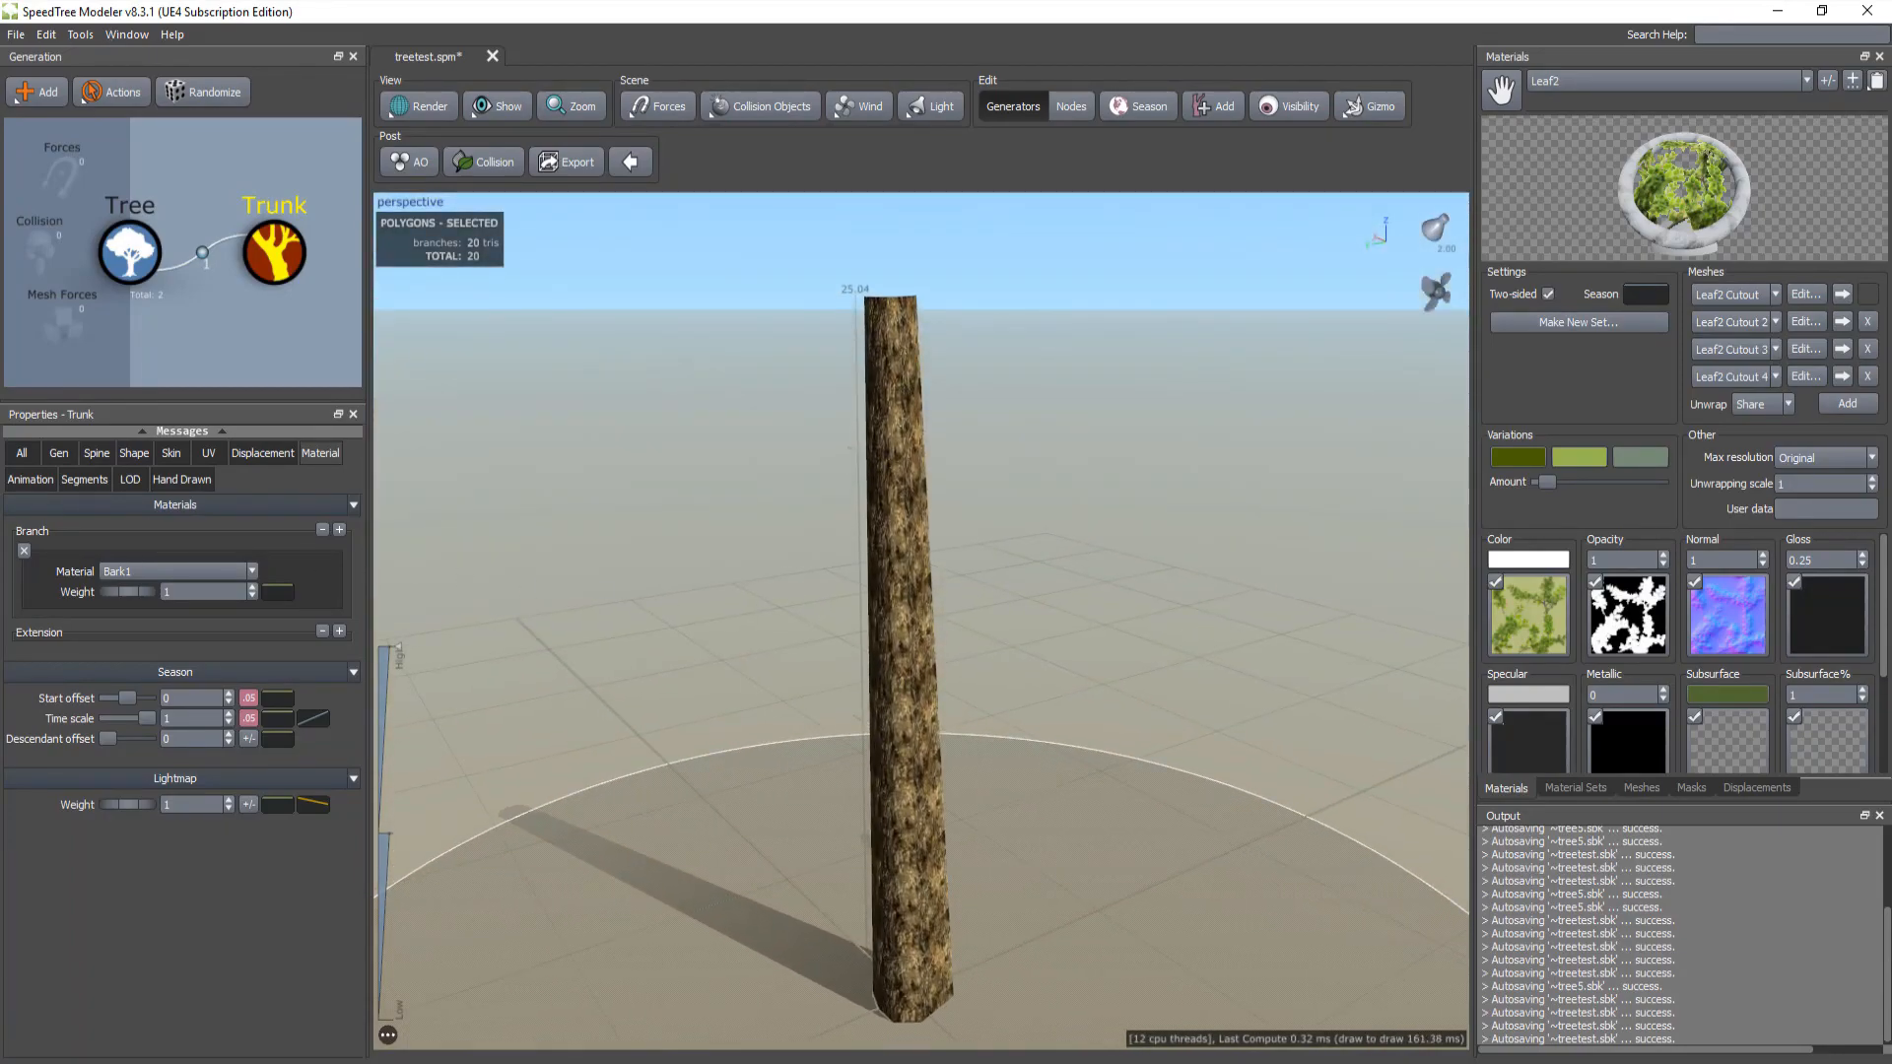
left_click_drag(811, 439, 812, 537)
left_click_drag(624, 364, 667, 456)
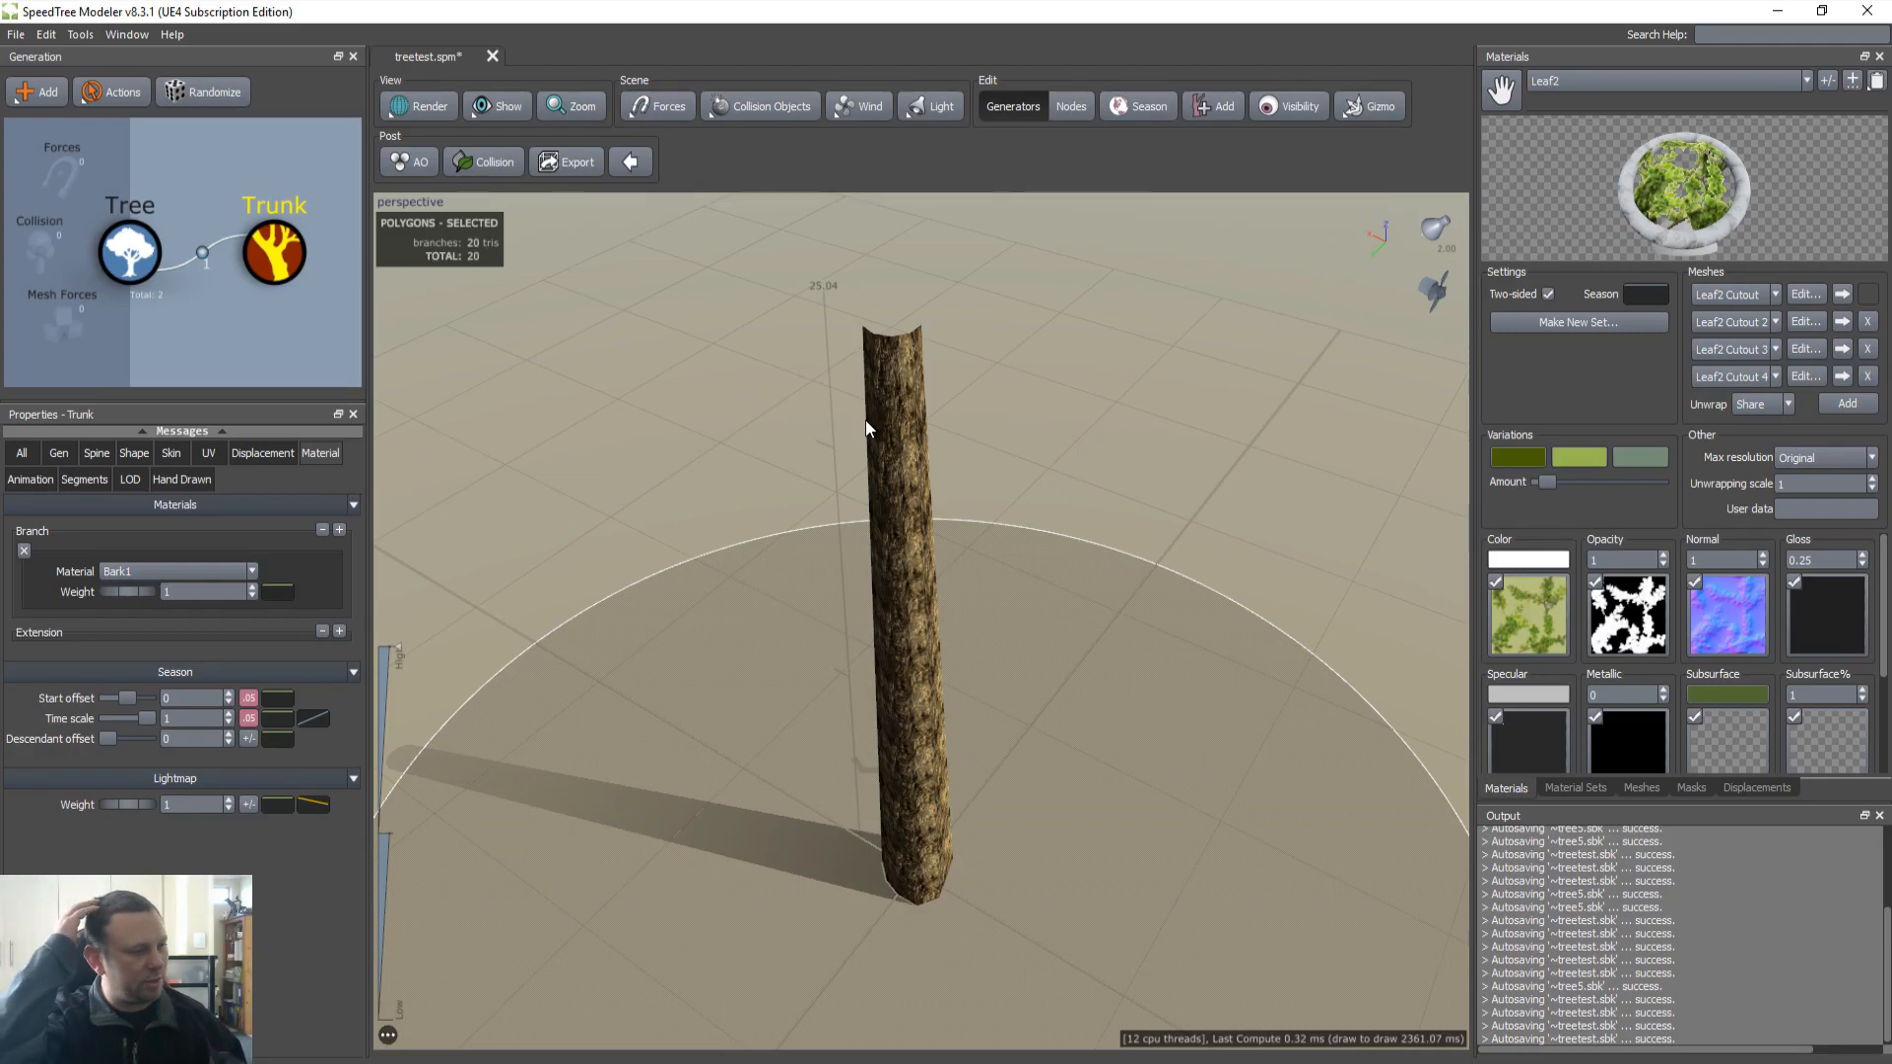
left_click_drag(819, 513, 894, 369)
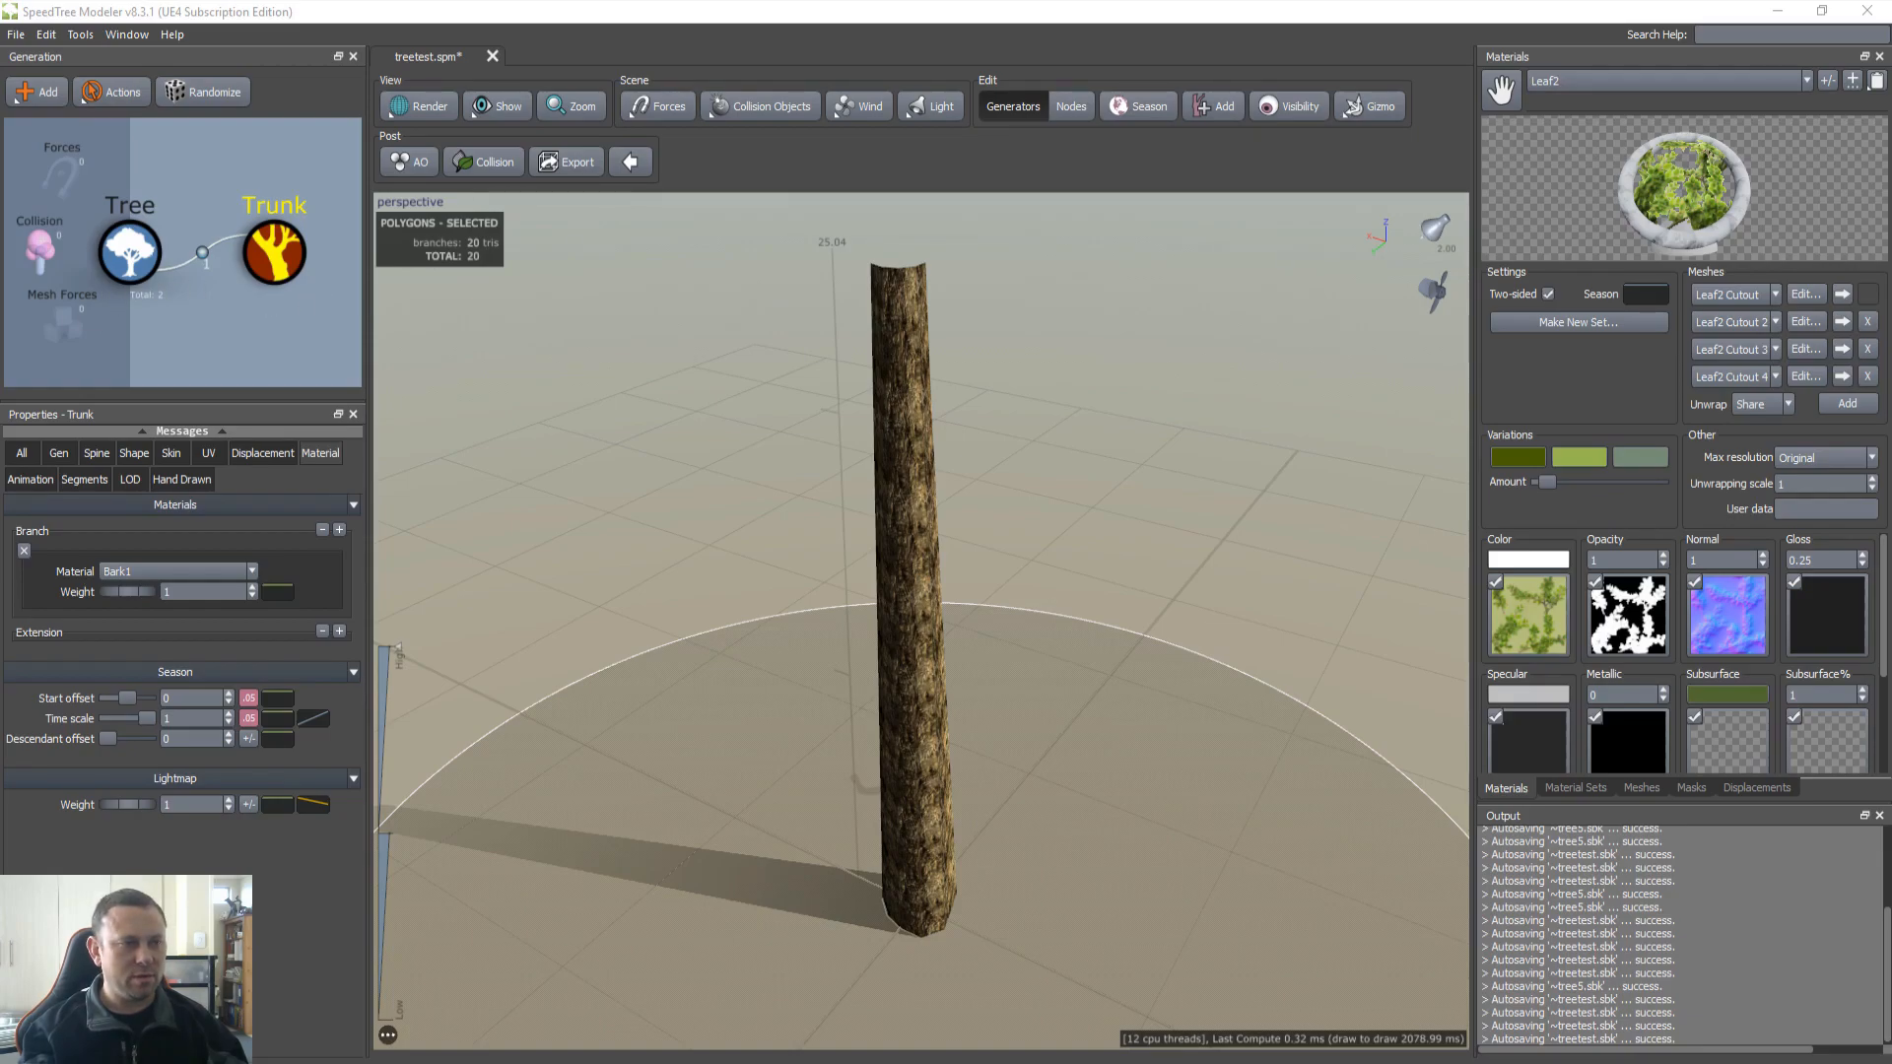
Step: Add a Big Branches generator to the Trunk node
right_click(269, 246)
mouse_move(394, 261)
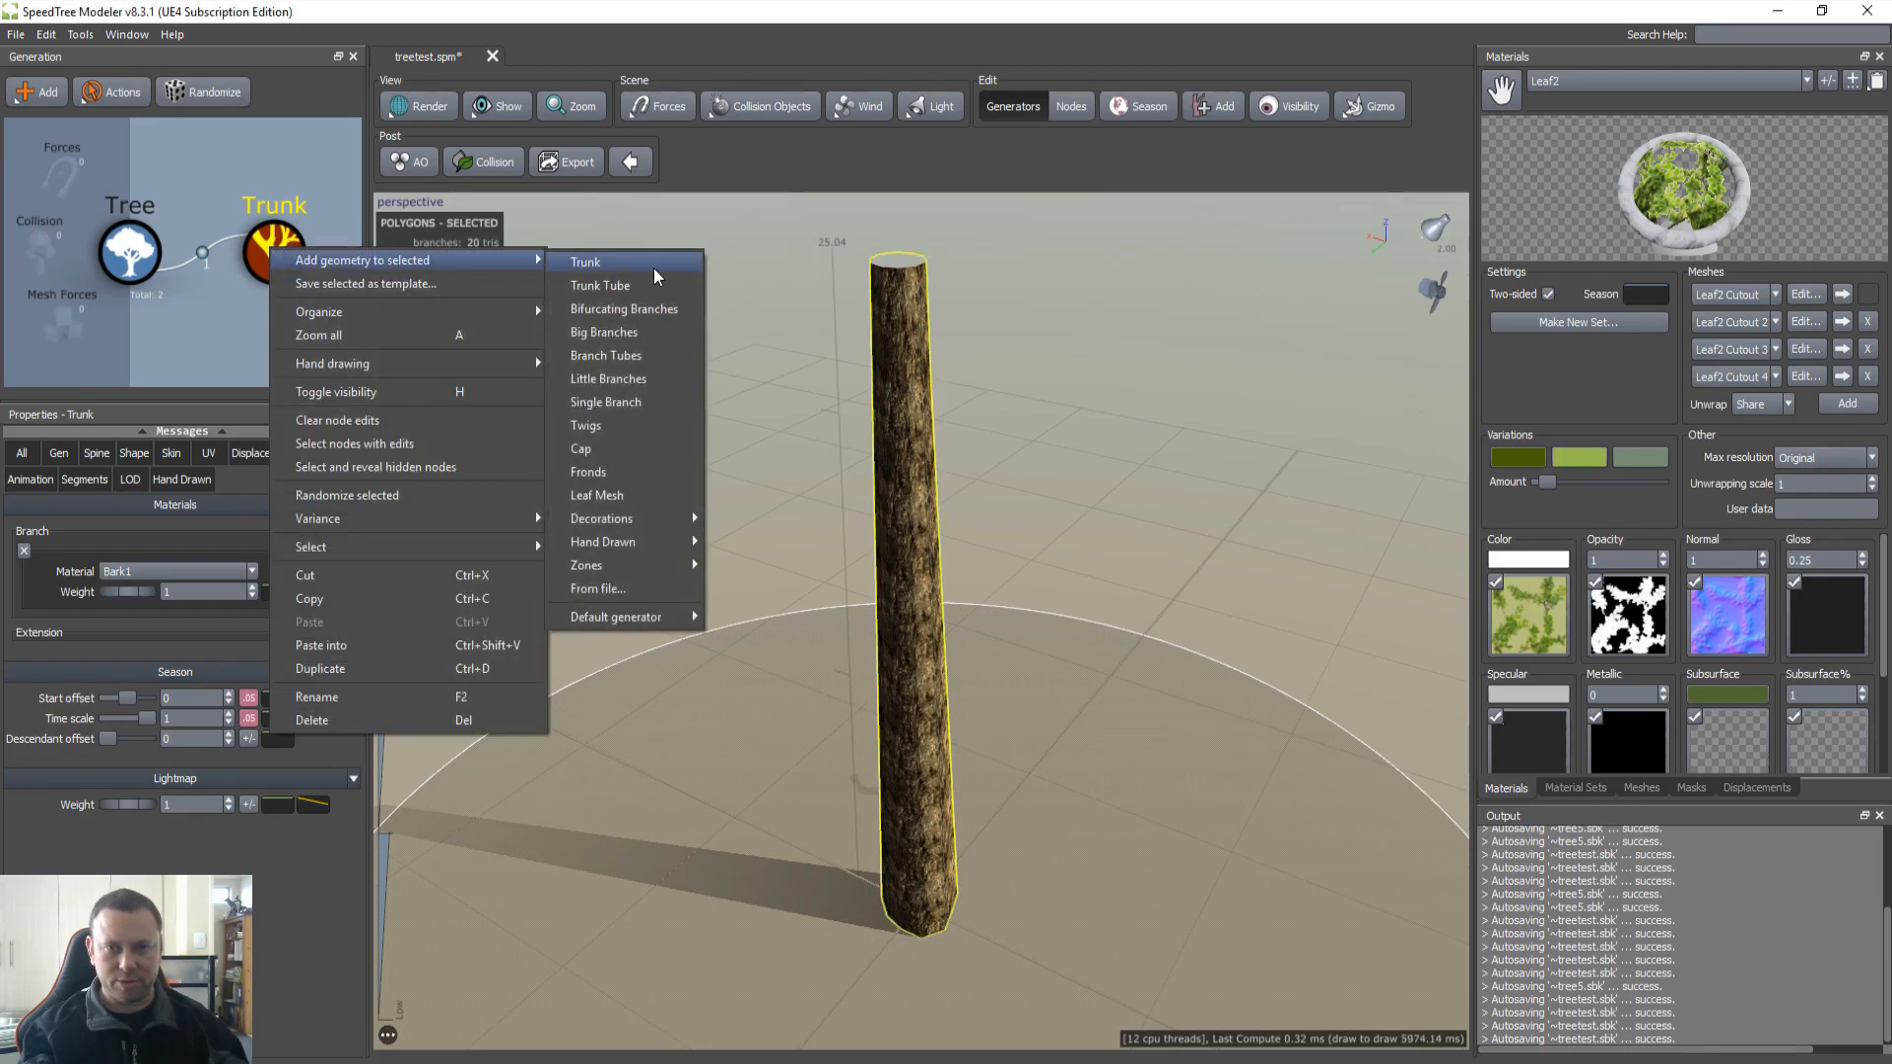
left_click(643, 335)
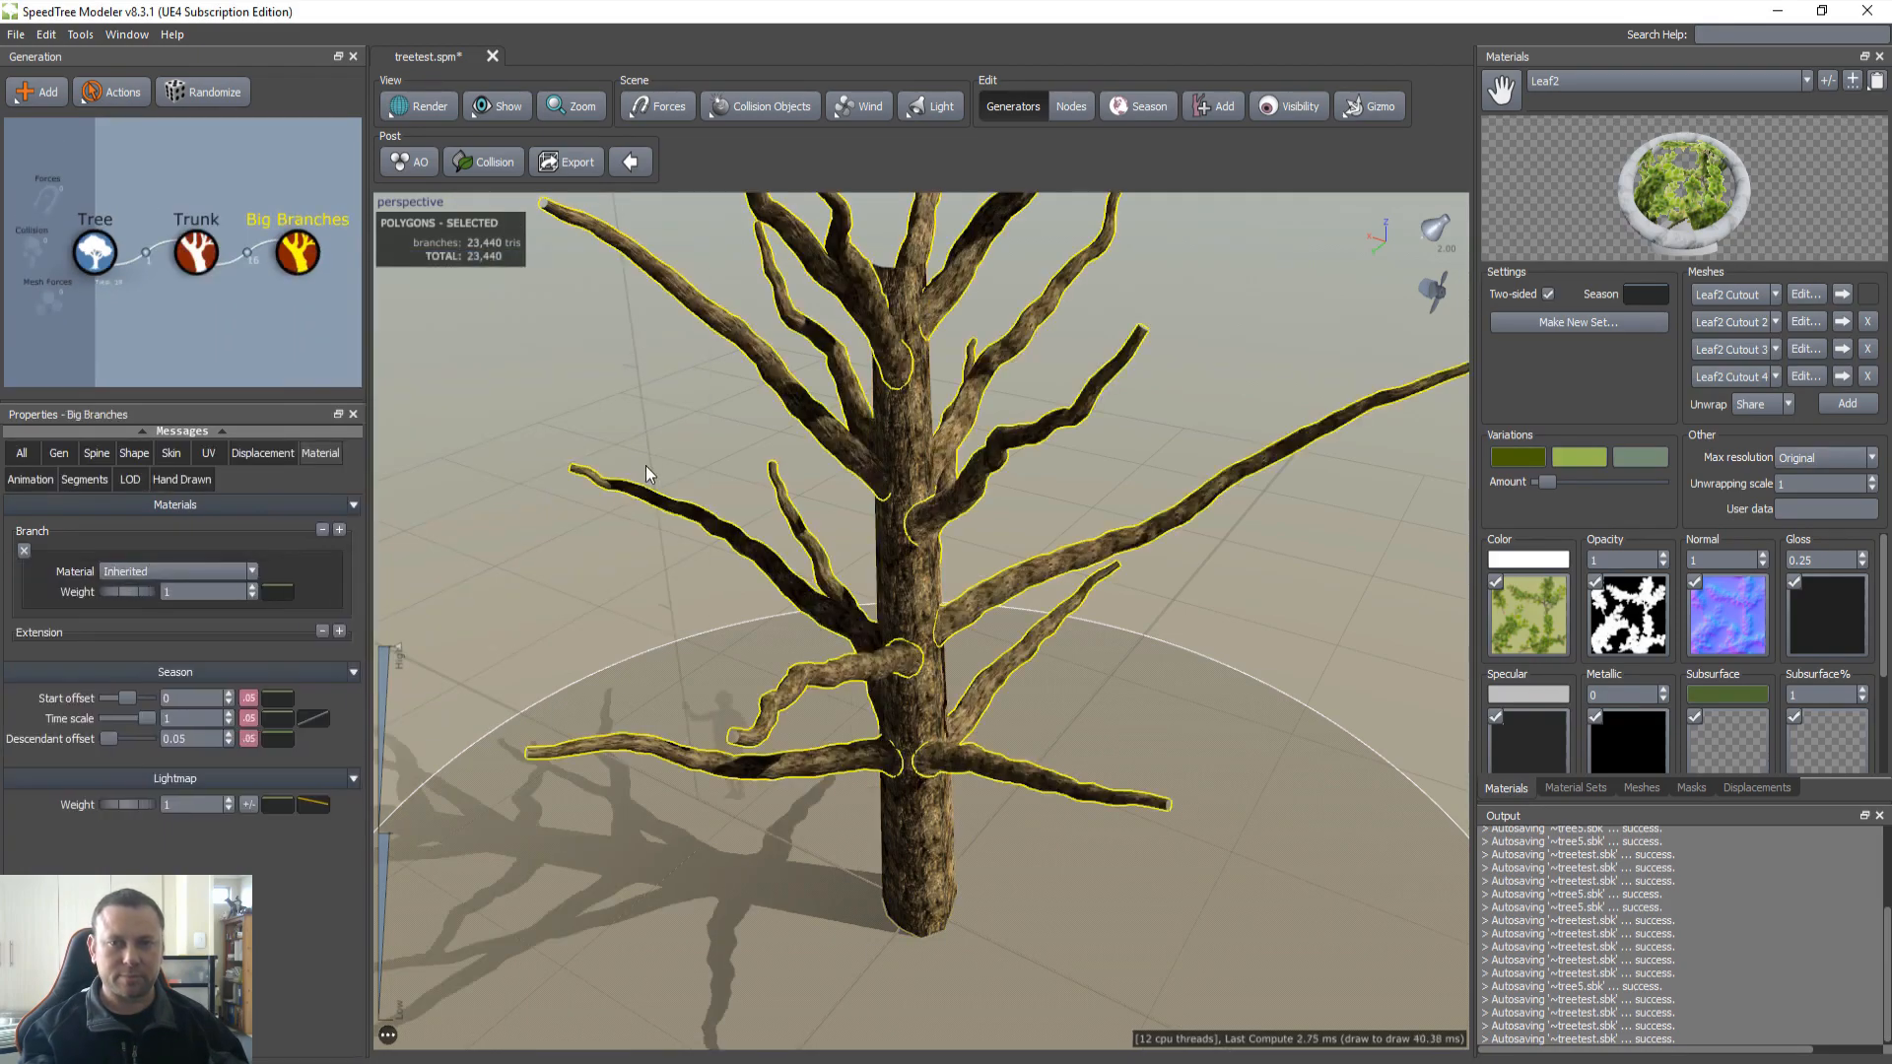
scroll(841, 588, "down", 5)
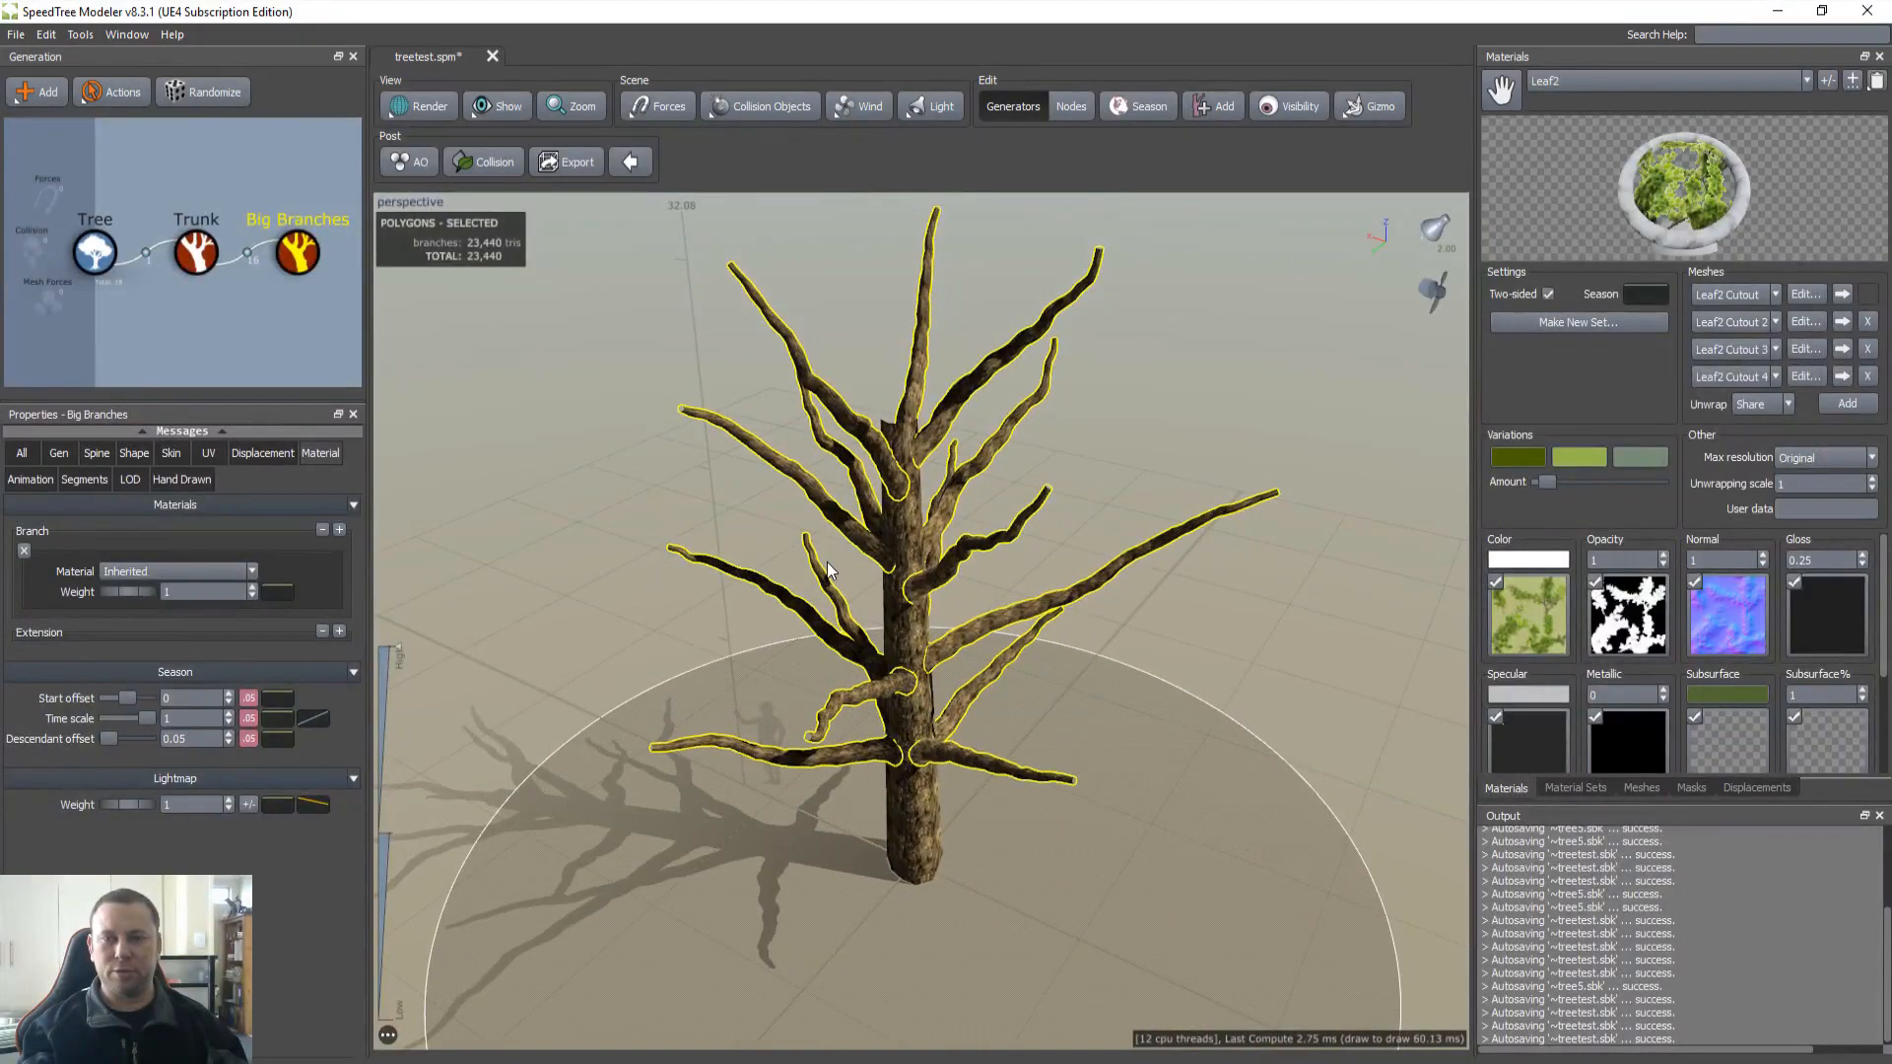
middle_click_drag(832, 564, 777, 577)
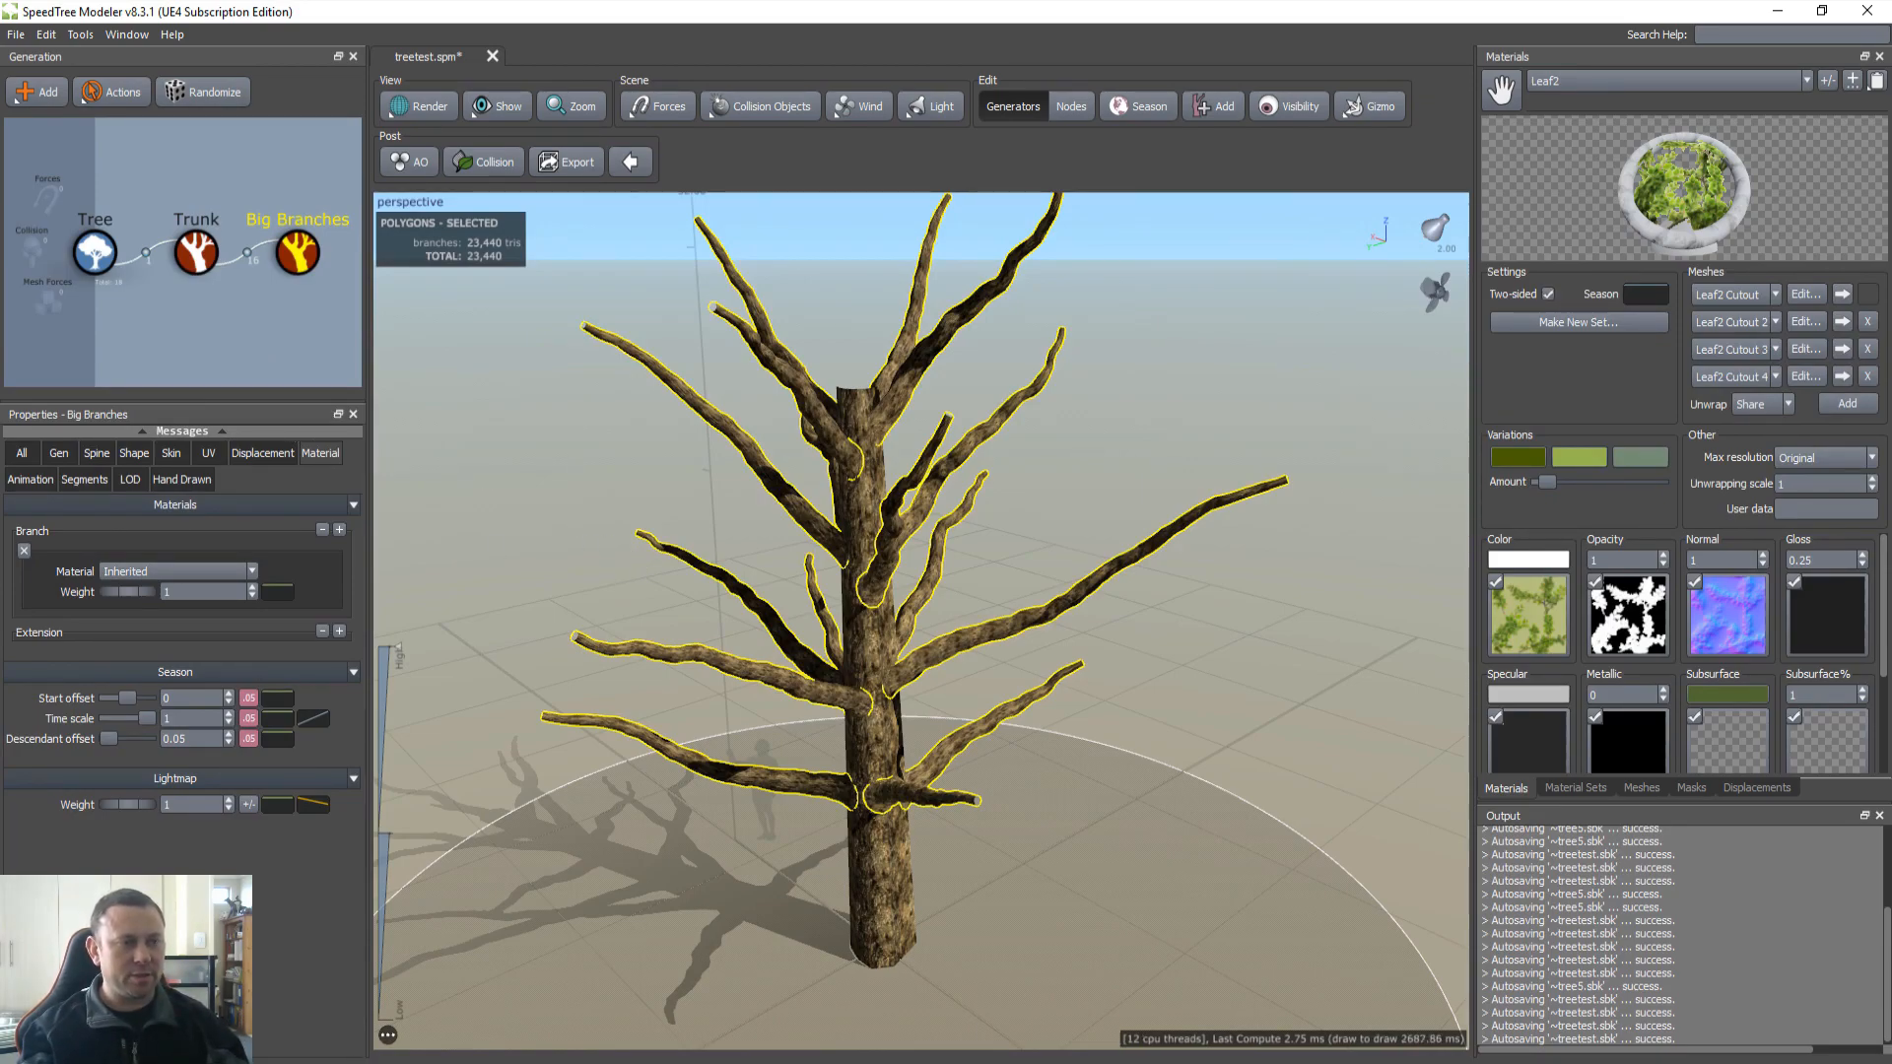
Step: Set the big branches' interval generation to a frequency of 3 and a count of 3
left_click(57, 452)
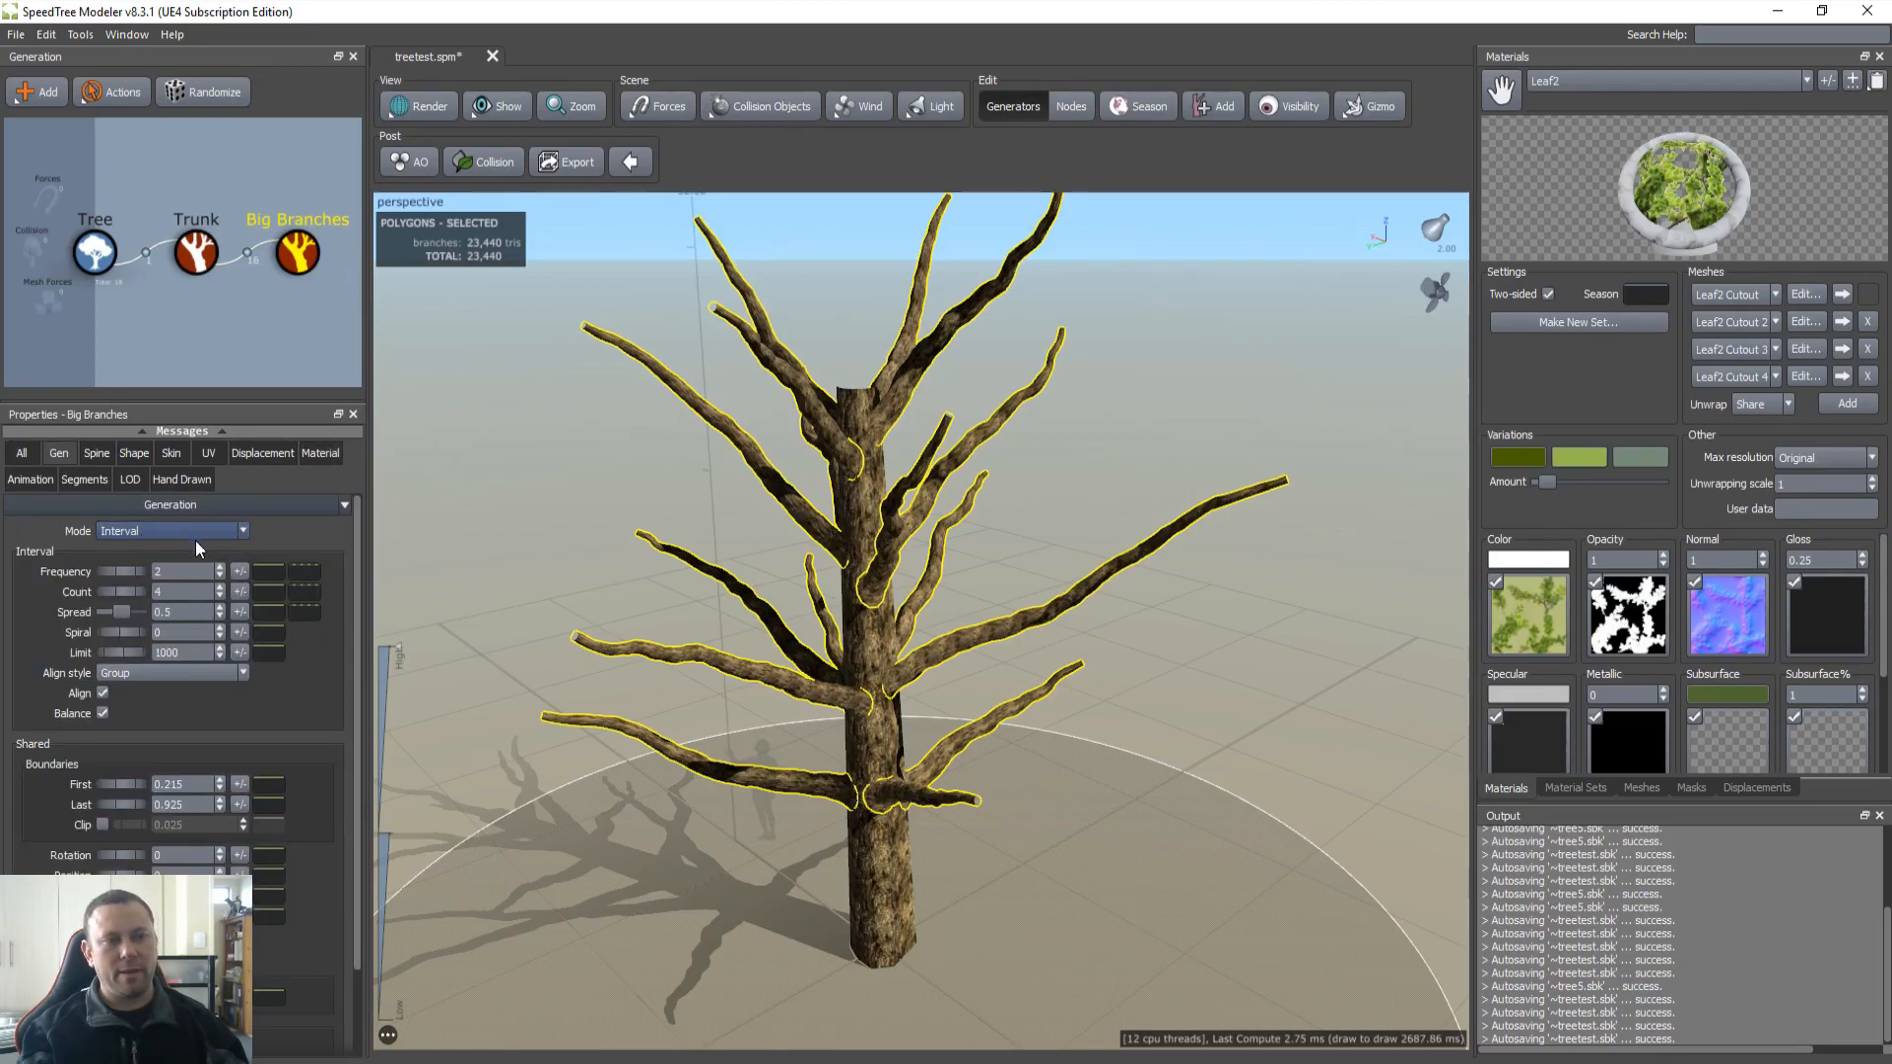
double_click(202, 571)
type("3")
key("Return")
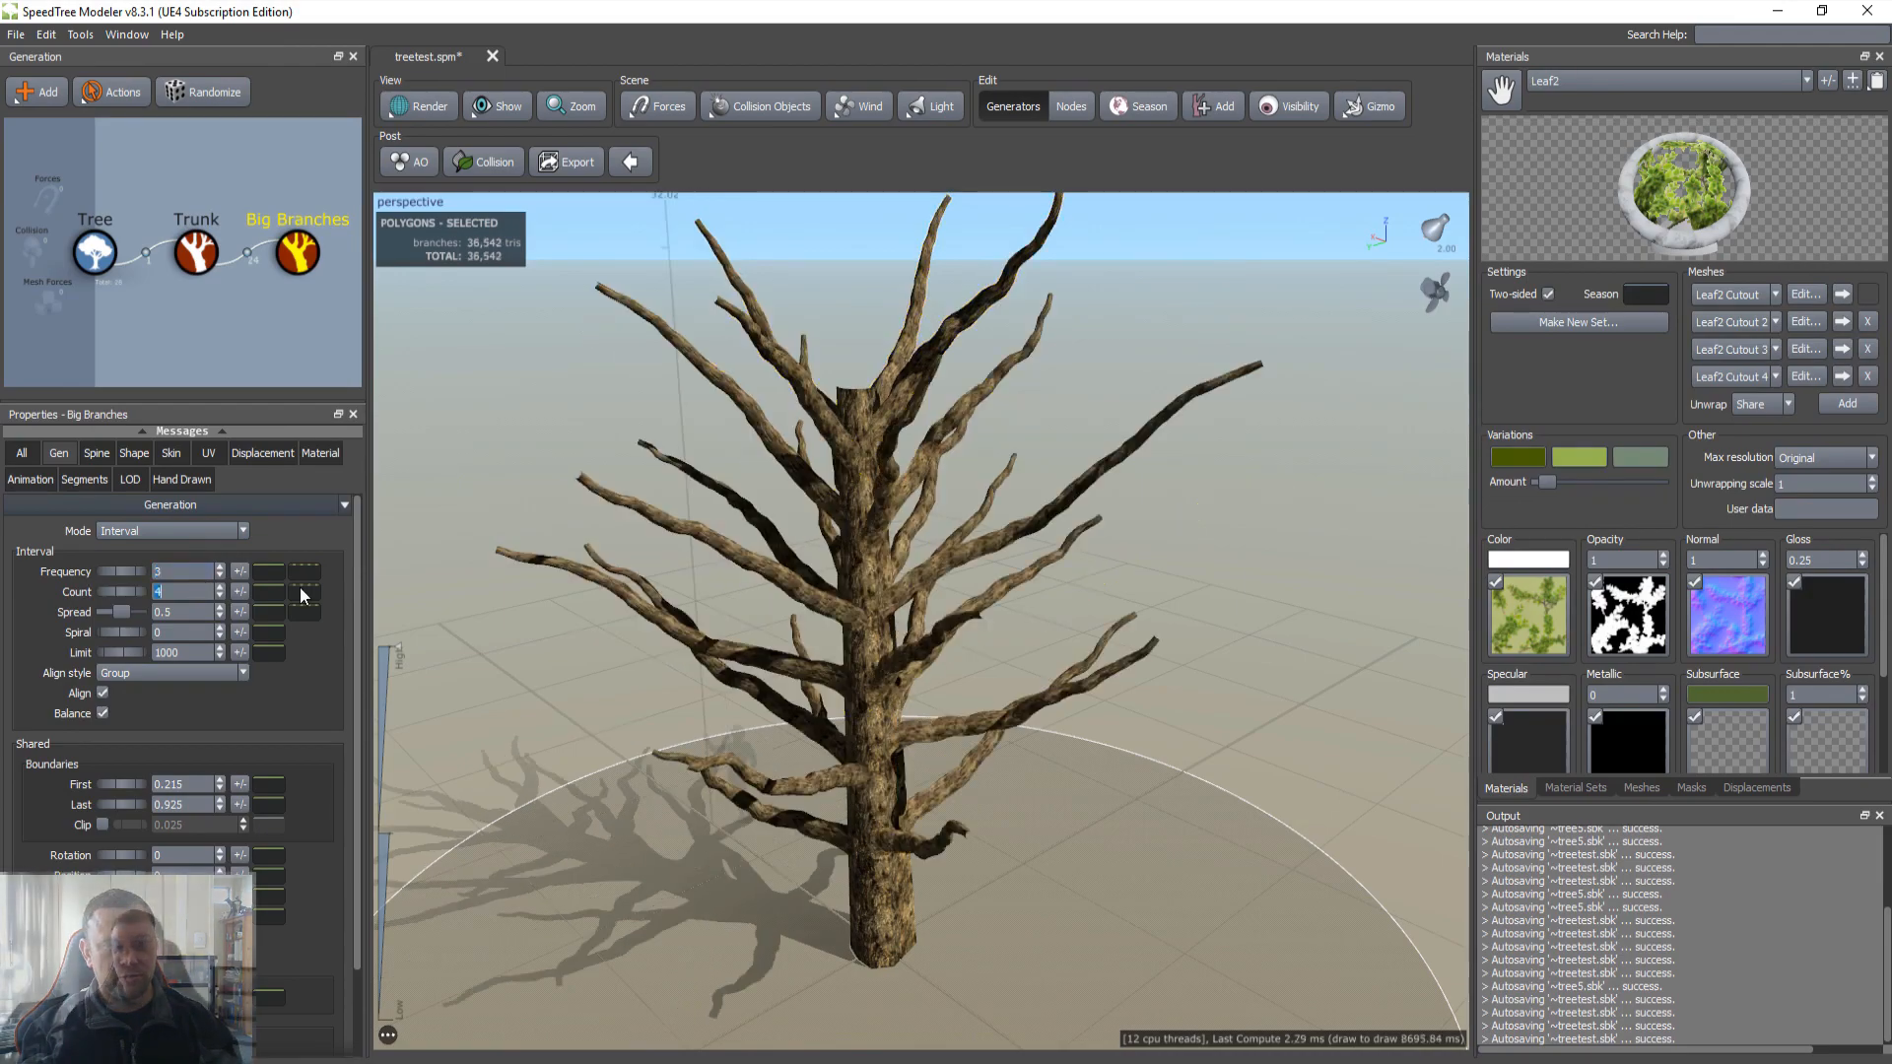
key("Tab")
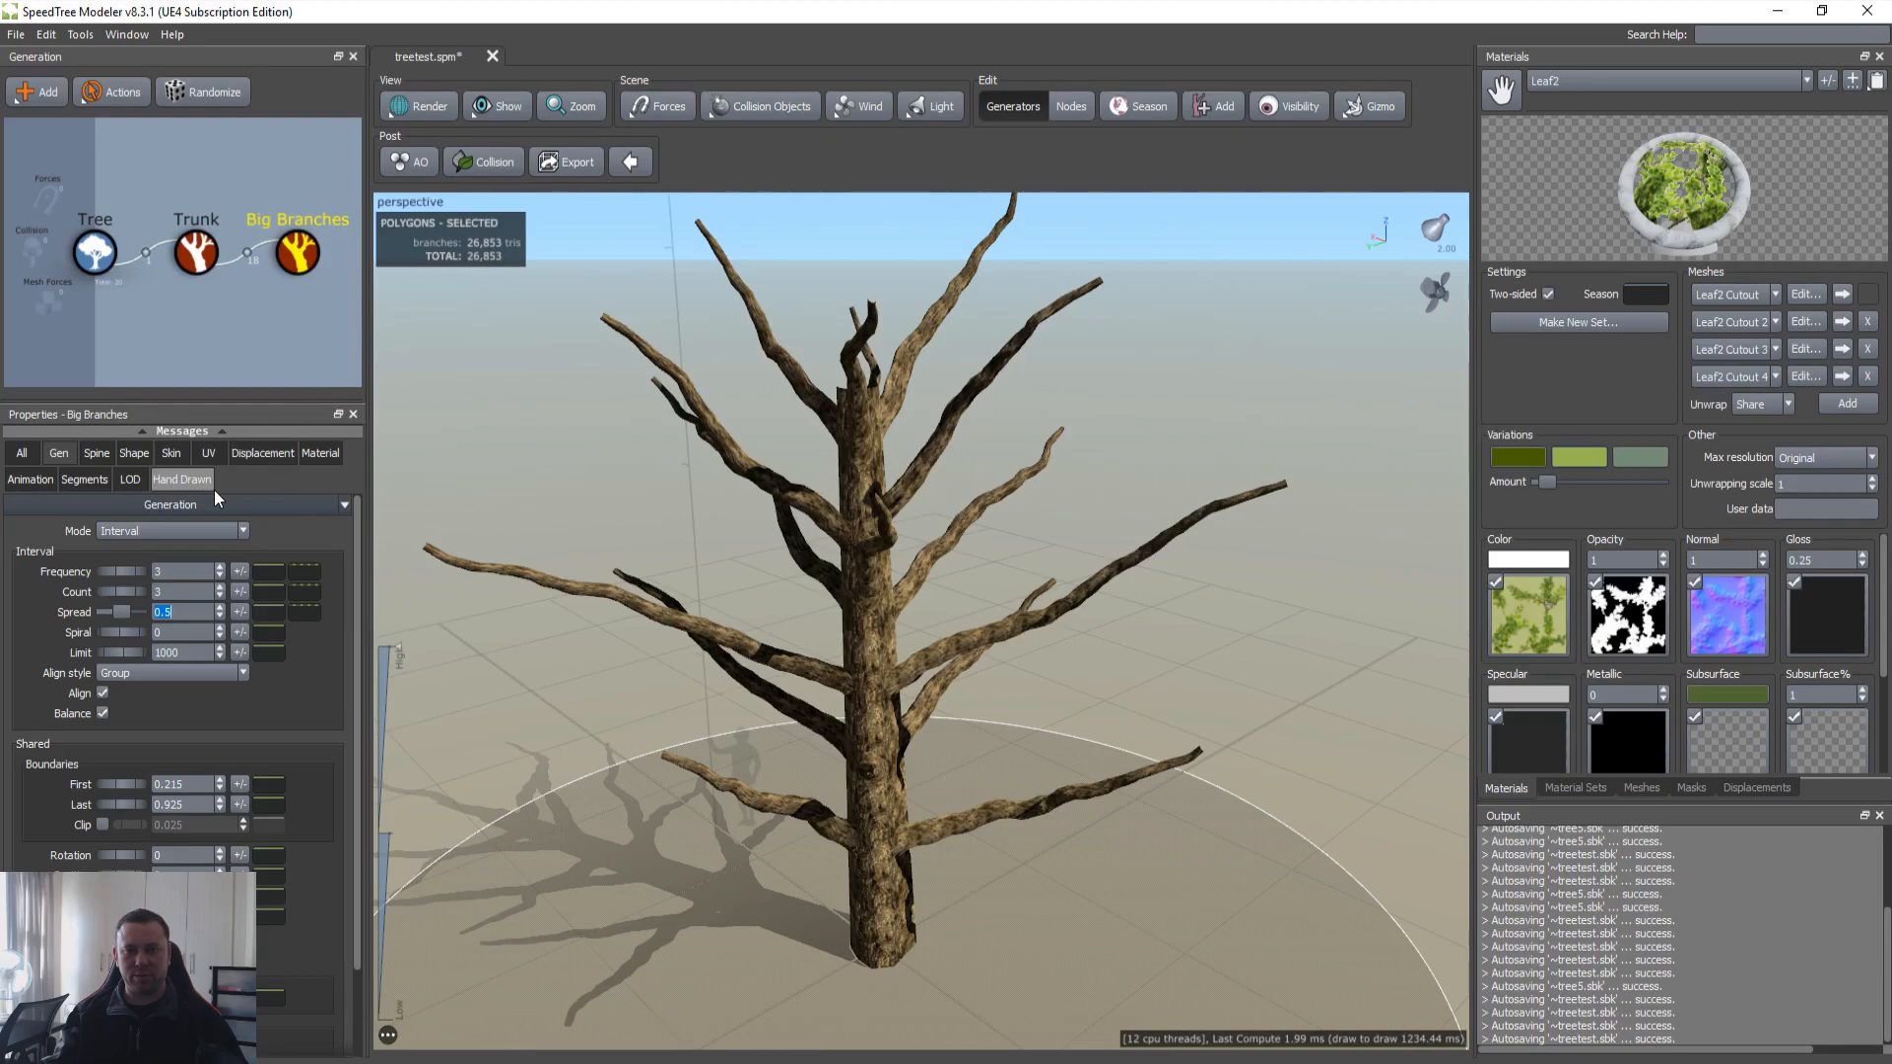
Step: Set the big branches' generation boundaries to 0.12 for First and 0.9 for Last
double_click(201, 784)
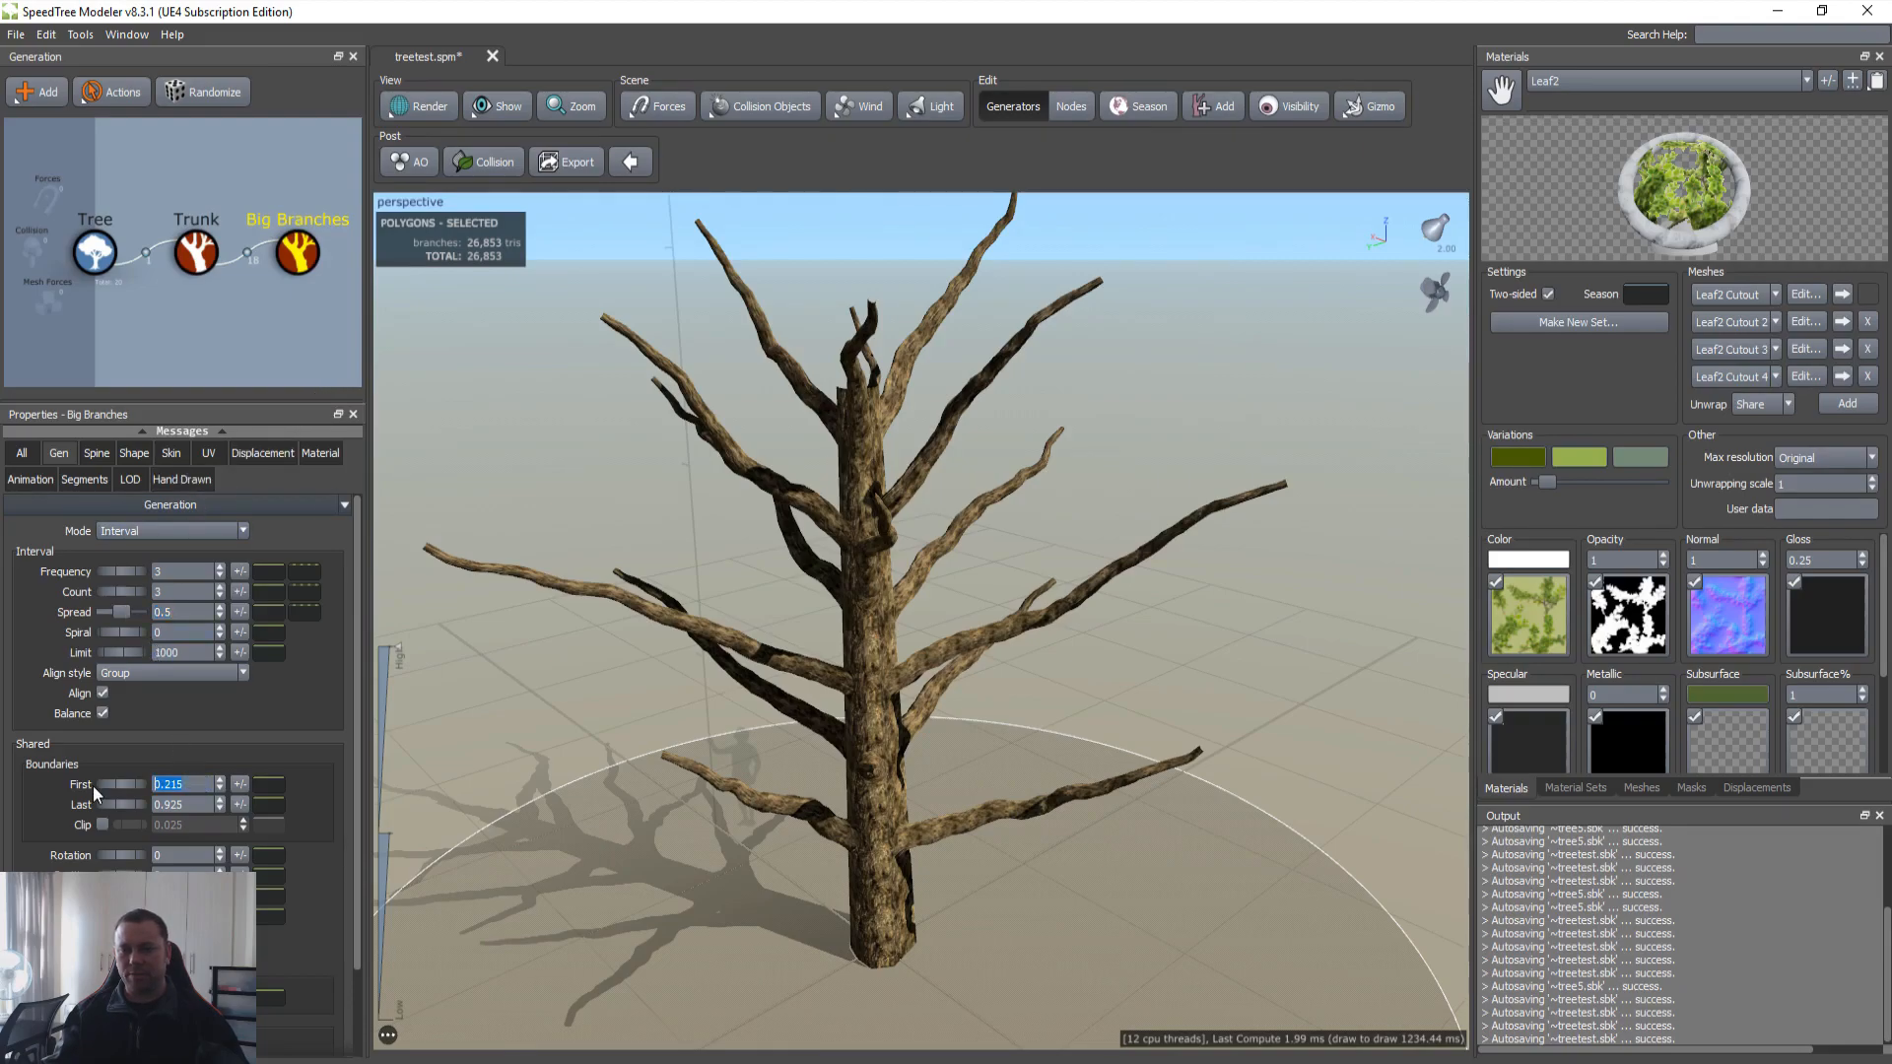
type("0.12")
key("Tab")
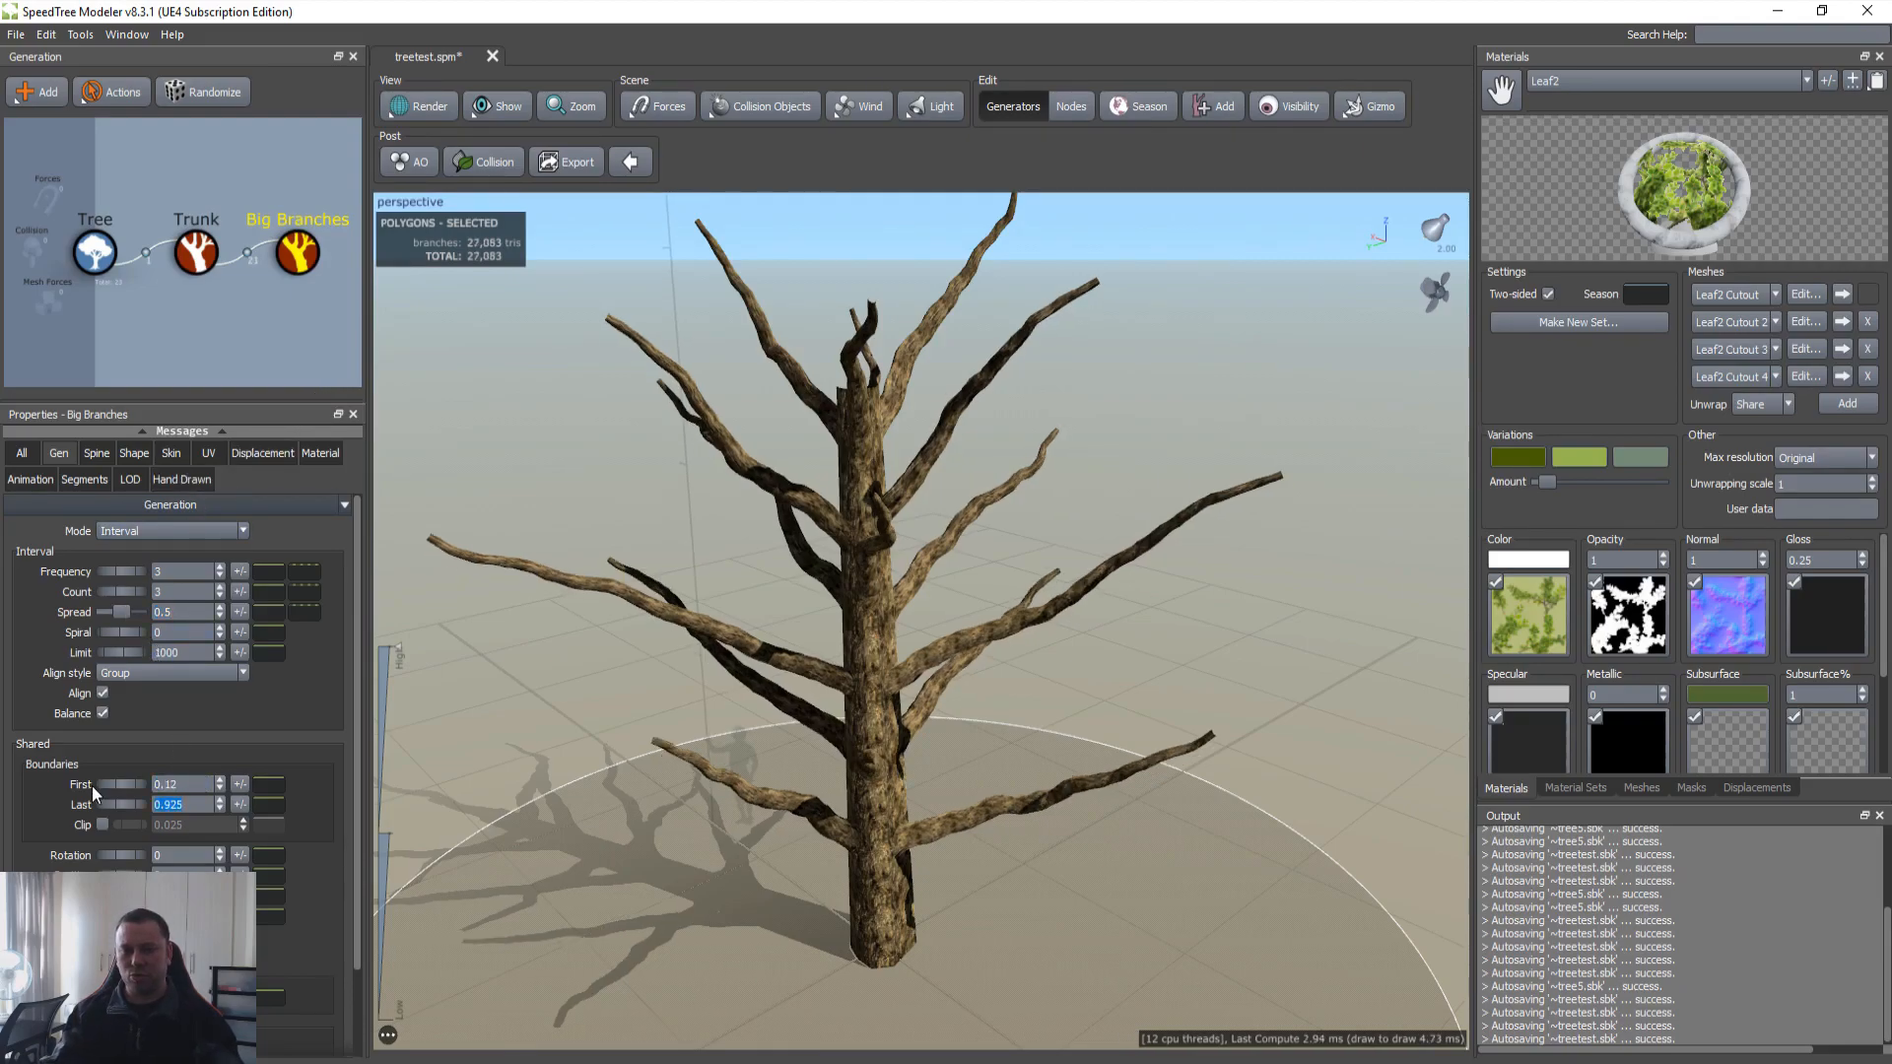
type("0.9")
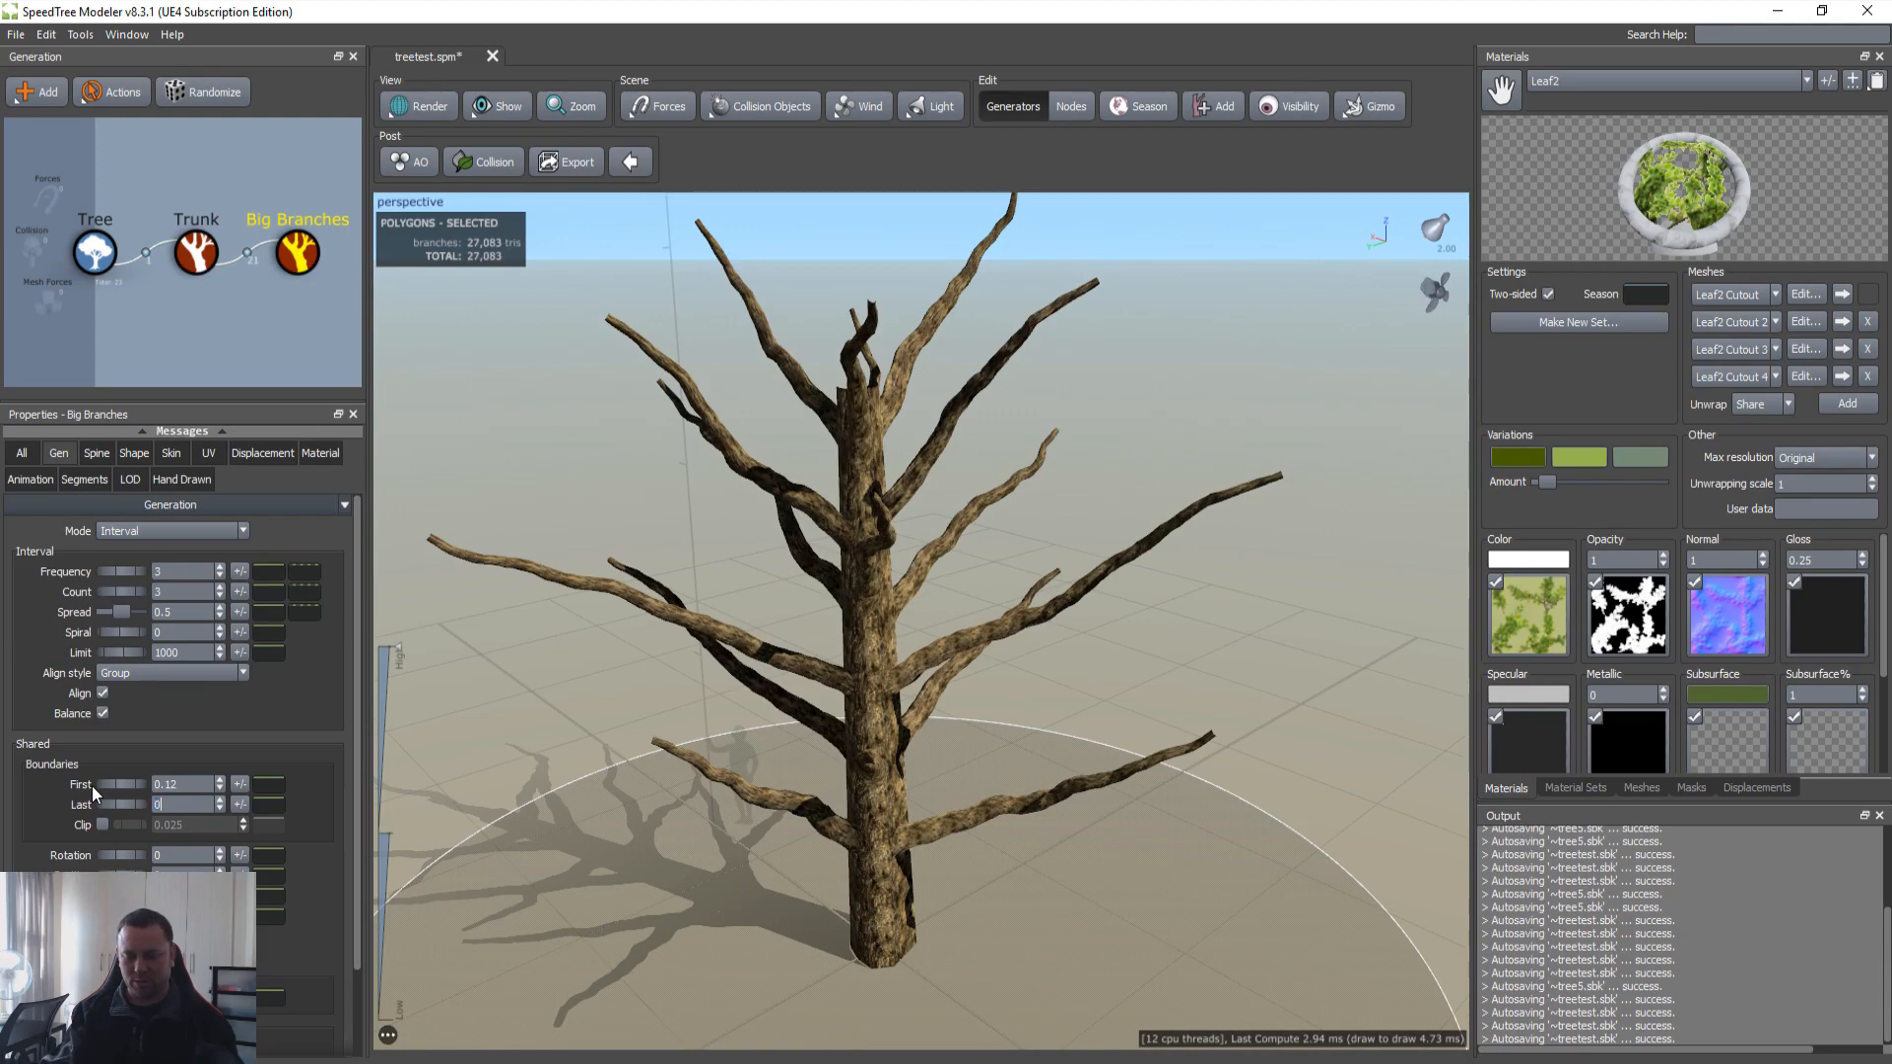
key("Return")
Step: Try other First and Last boundary values for the big branches and restore them to 0.12 and 0.9
mouse_move(108, 785)
left_mouse_down()
mouse_move(184, 785)
mouse_move(47, 761)
mouse_move(152, 772)
mouse_move(77, 778)
mouse_move(146, 782)
mouse_move(93, 782)
mouse_move(127, 786)
left_mouse_up()
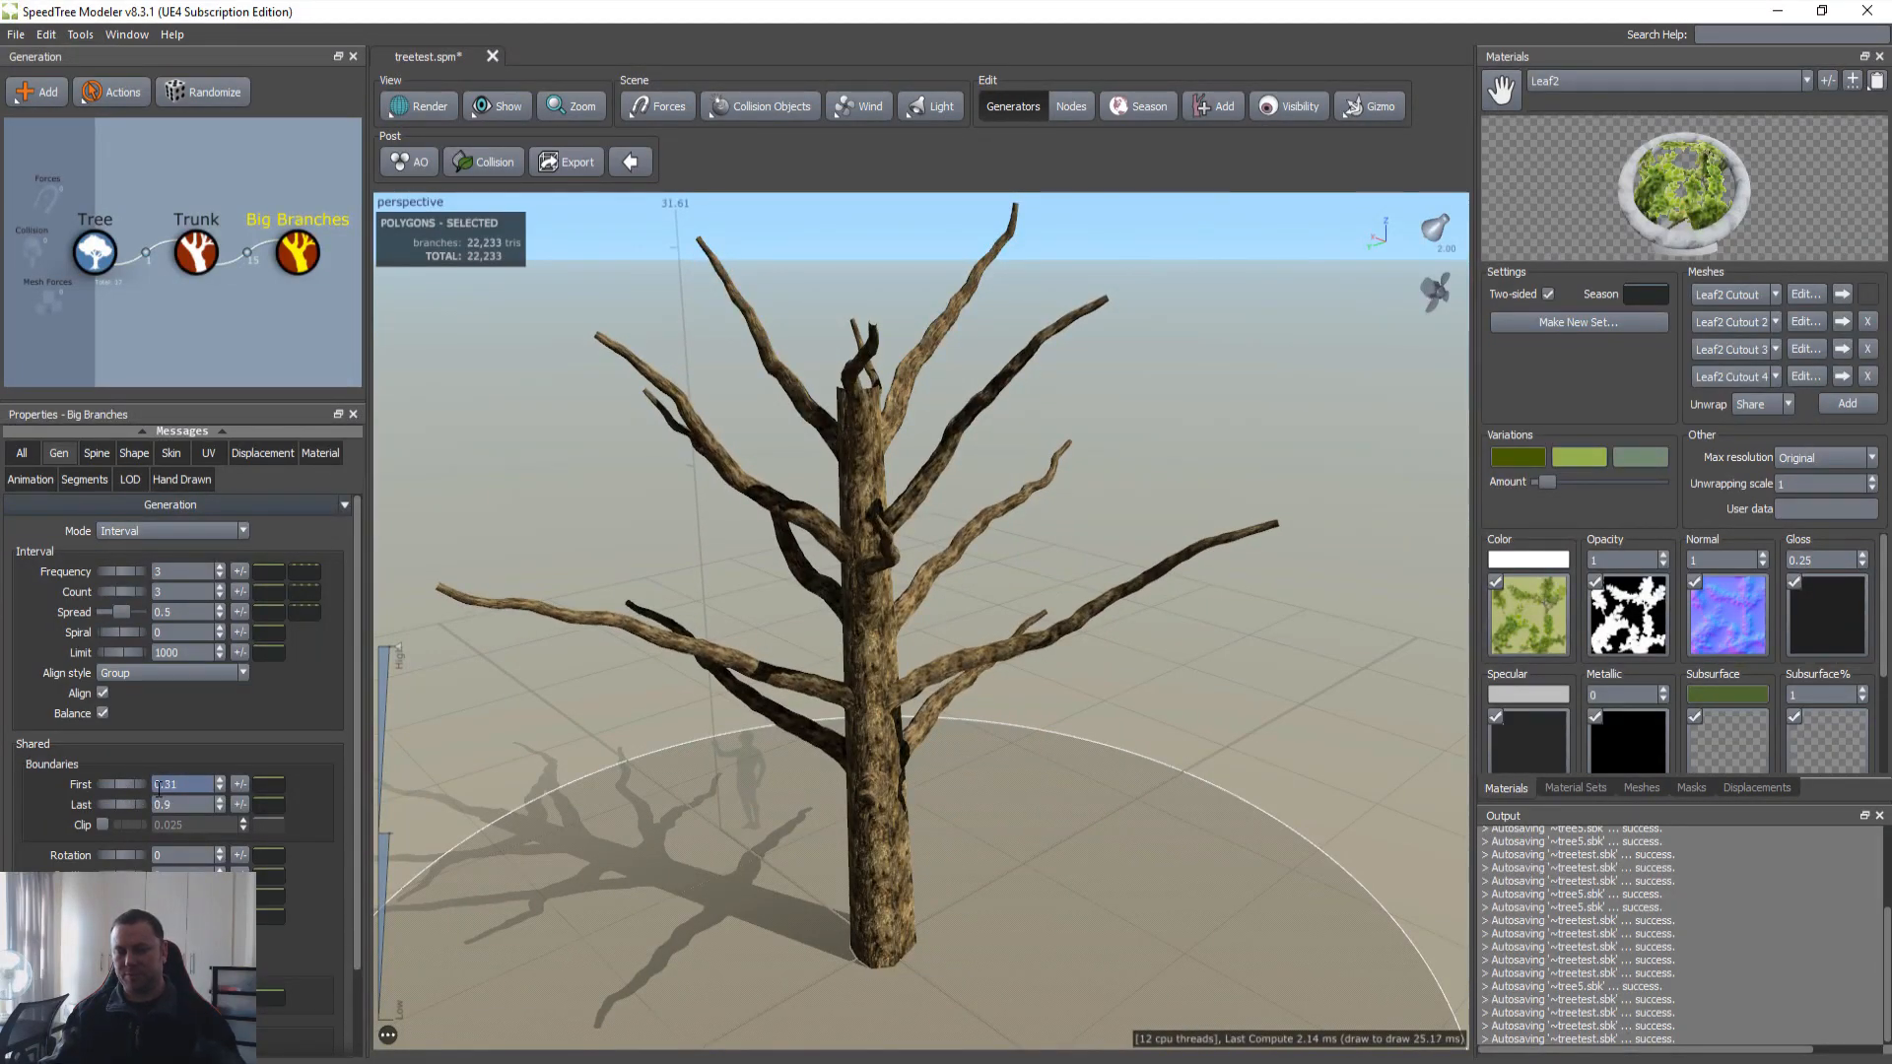
type("0.12")
key("Return")
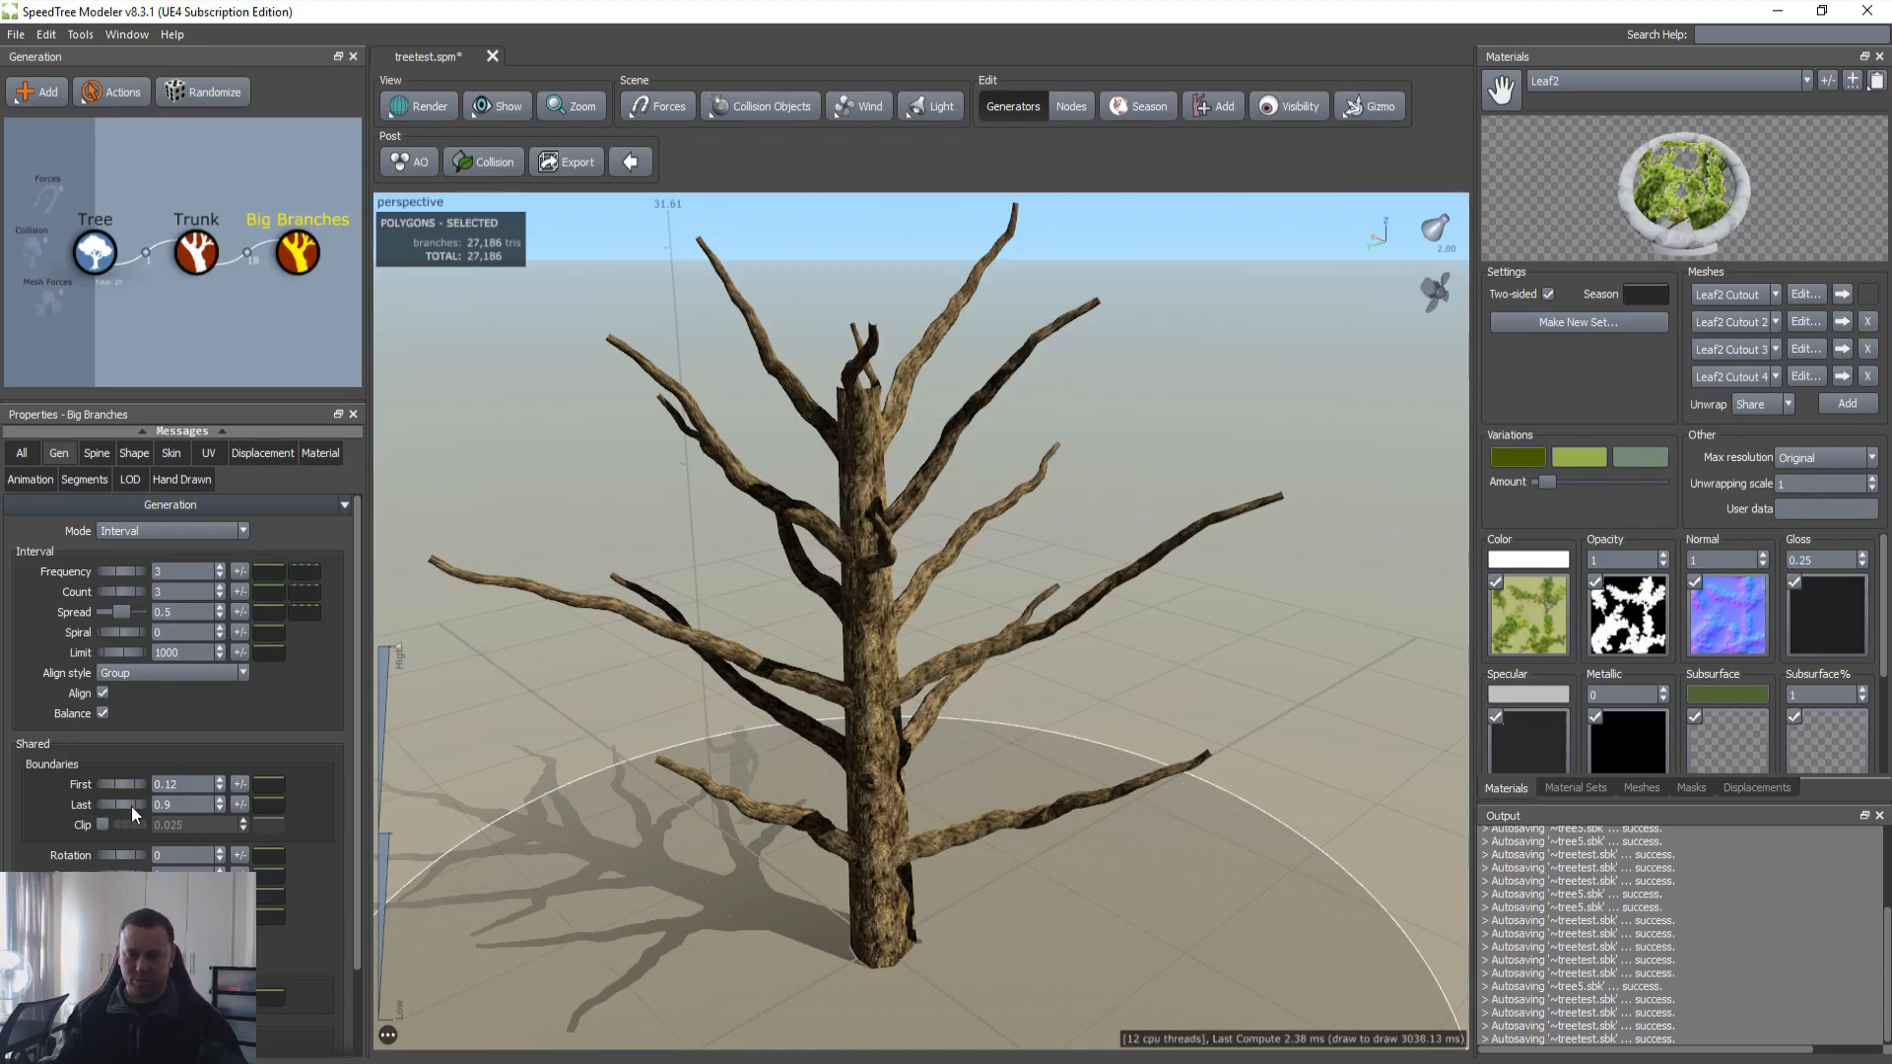
mouse_move(124, 802)
left_mouse_down()
mouse_move(150, 808)
mouse_move(102, 806)
mouse_move(140, 807)
left_mouse_up()
left_click_drag(134, 806, 101, 810)
type("0.9")
key("Return")
Step: Set the big branches' Extend parent option to Any so a branch continues from the trunk's tip
left_click(102, 937)
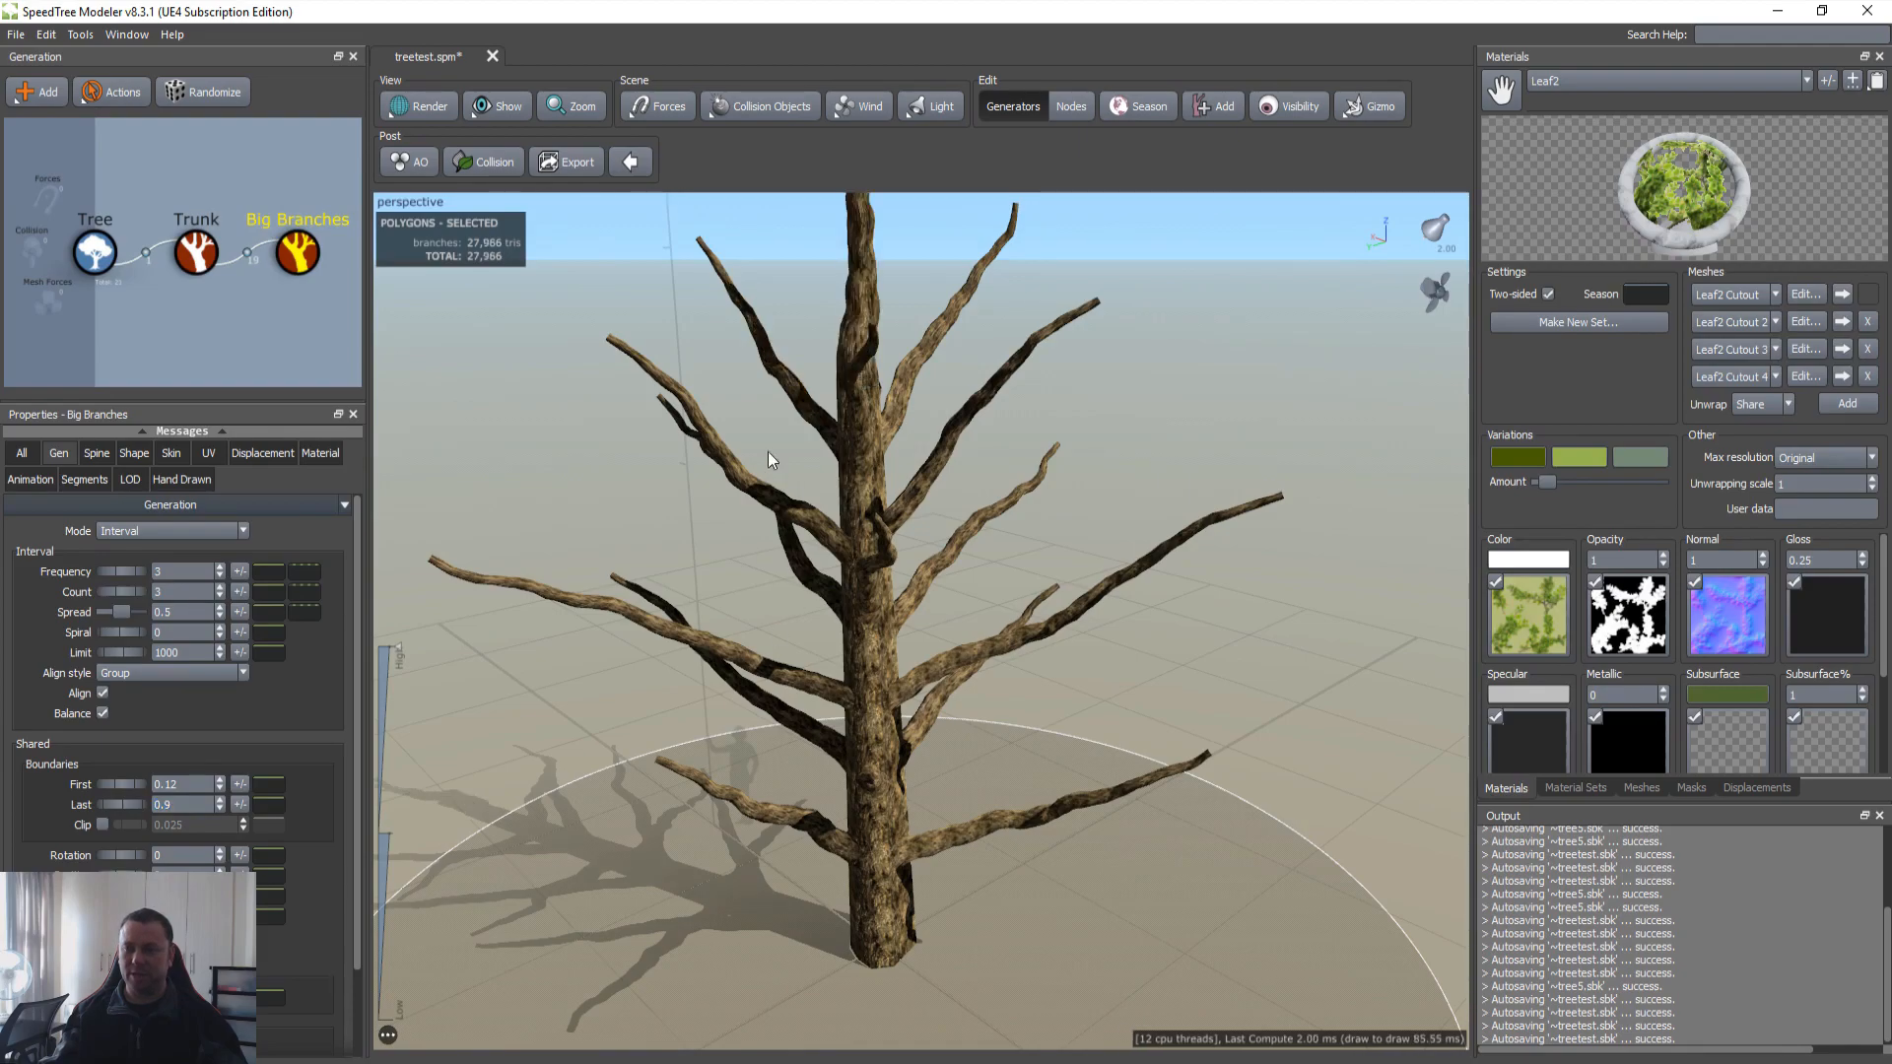
left_click_drag(860, 290, 748, 763)
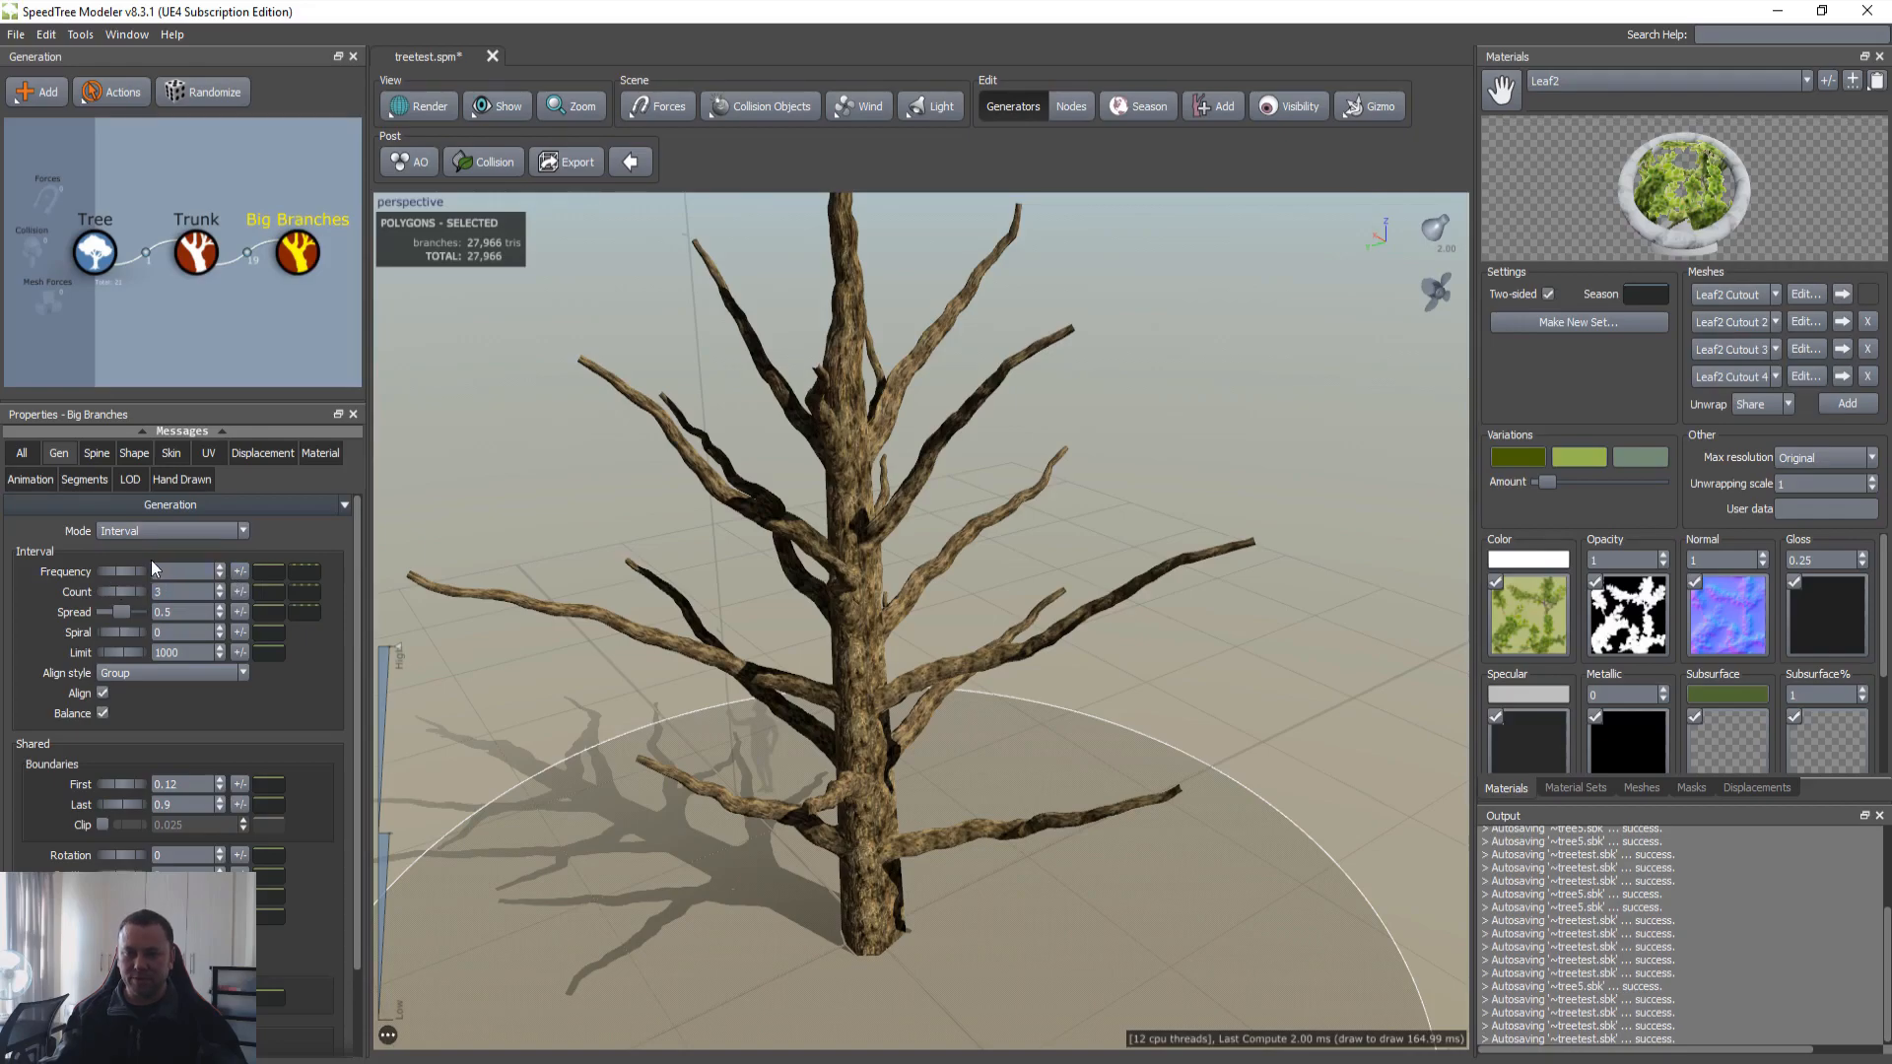
Step: Try an interval frequency of about 6.64 for the big branches and undo the change
mouse_move(126, 568)
left_mouse_down()
mouse_move(145, 575)
mouse_move(109, 577)
left_mouse_up()
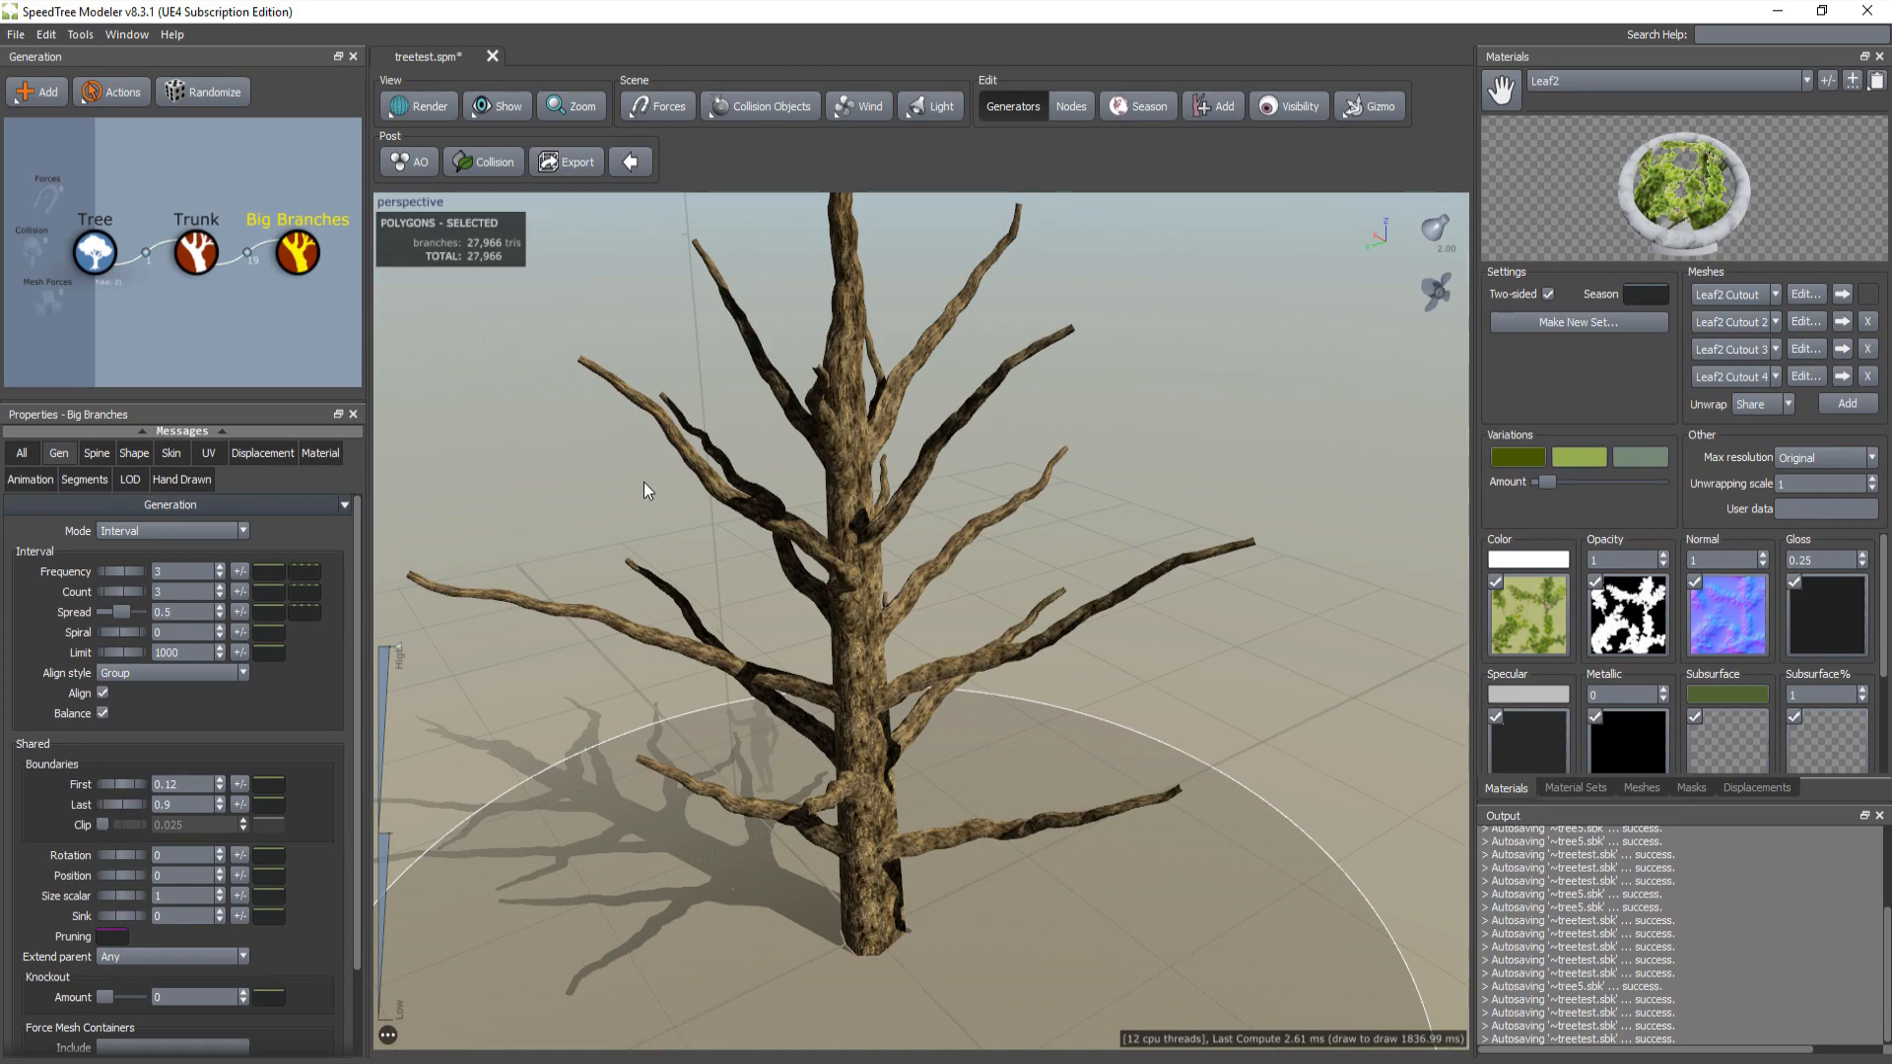
mouse_move(887, 638)
left_mouse_down()
mouse_move(962, 653)
mouse_move(909, 629)
left_mouse_up()
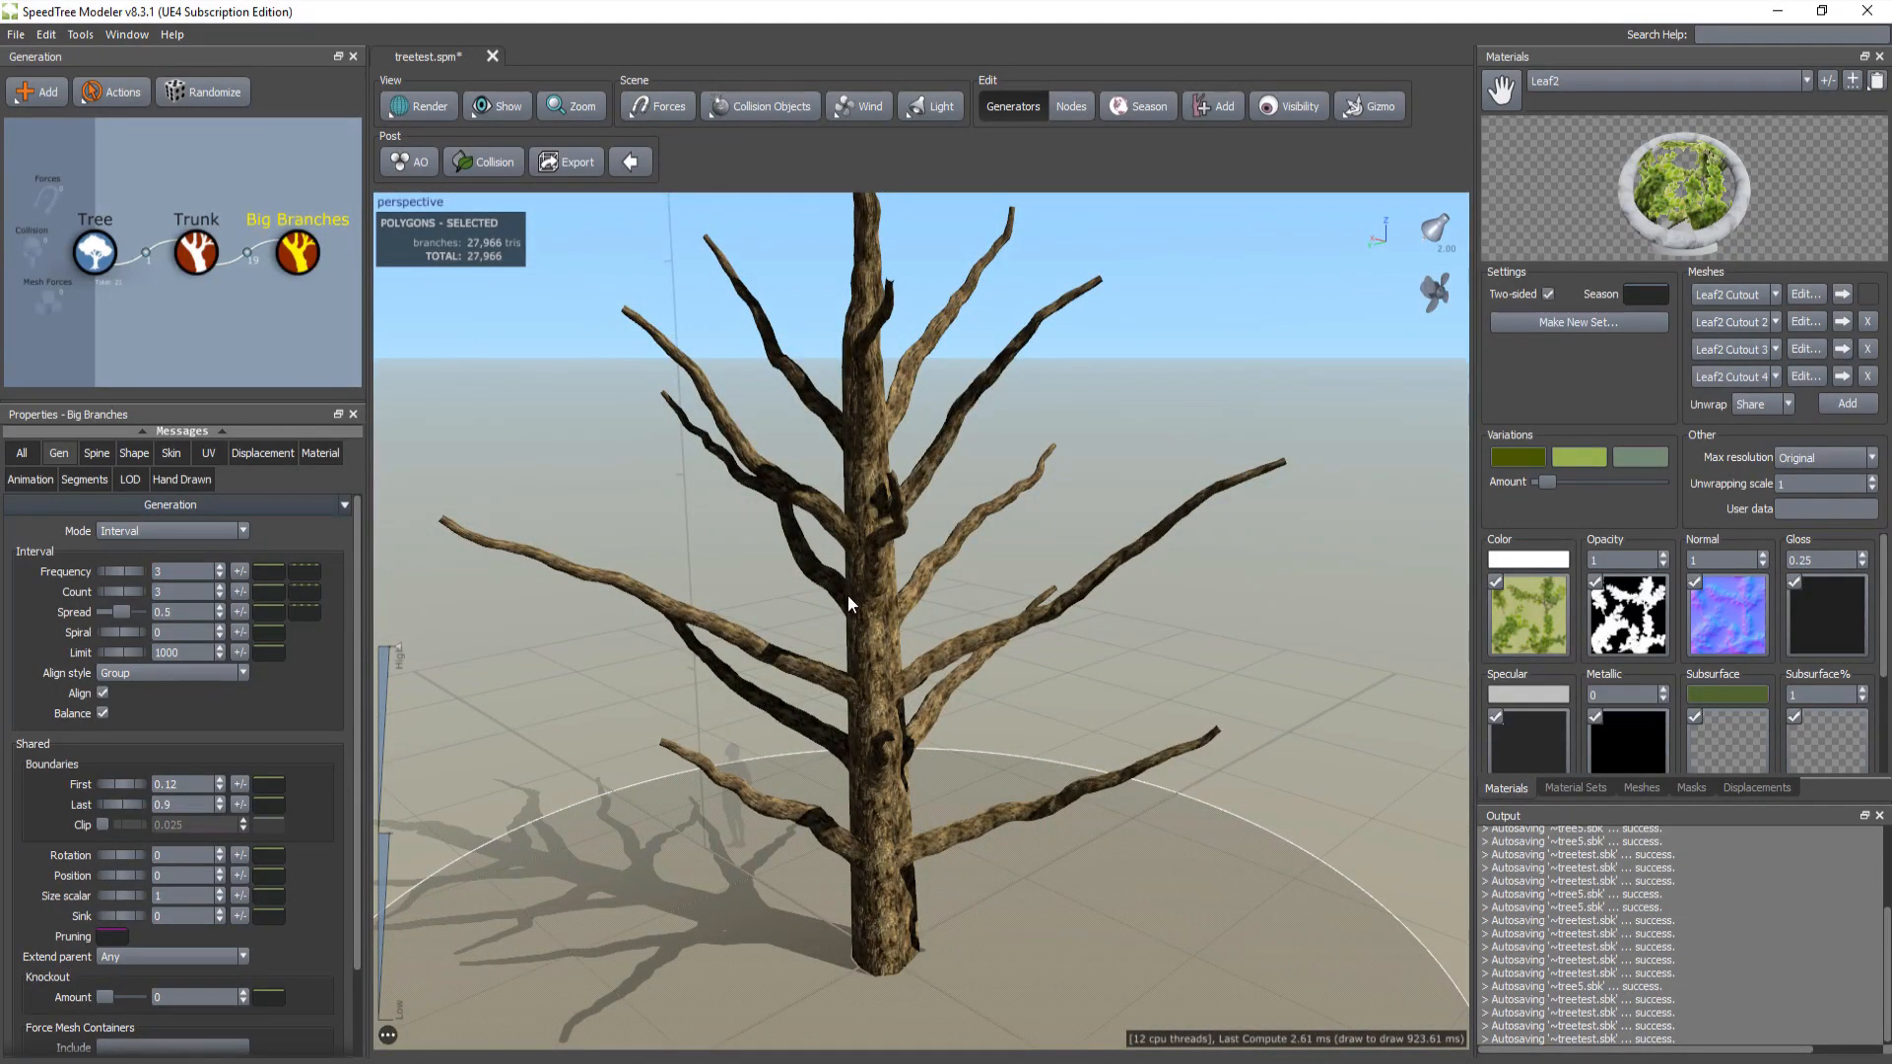
left_click_drag(138, 570, 489, 587)
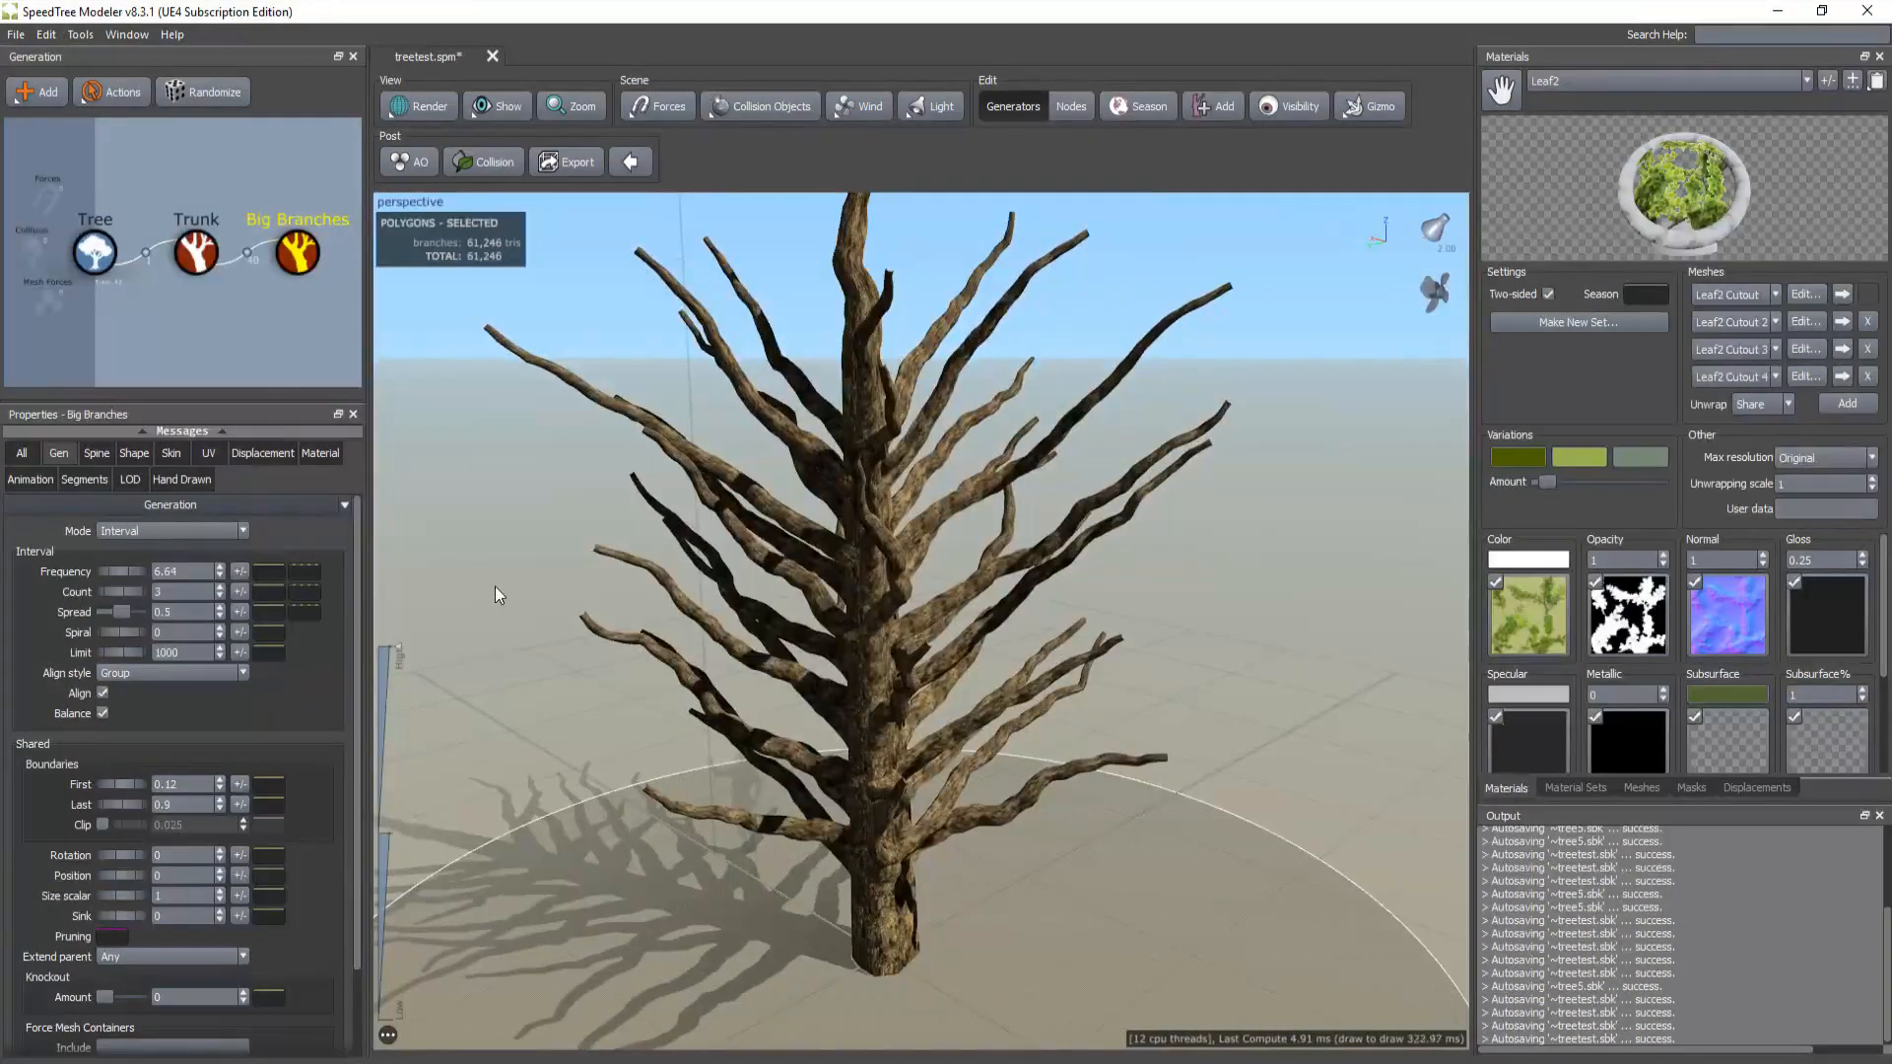
key("ctrl+z")
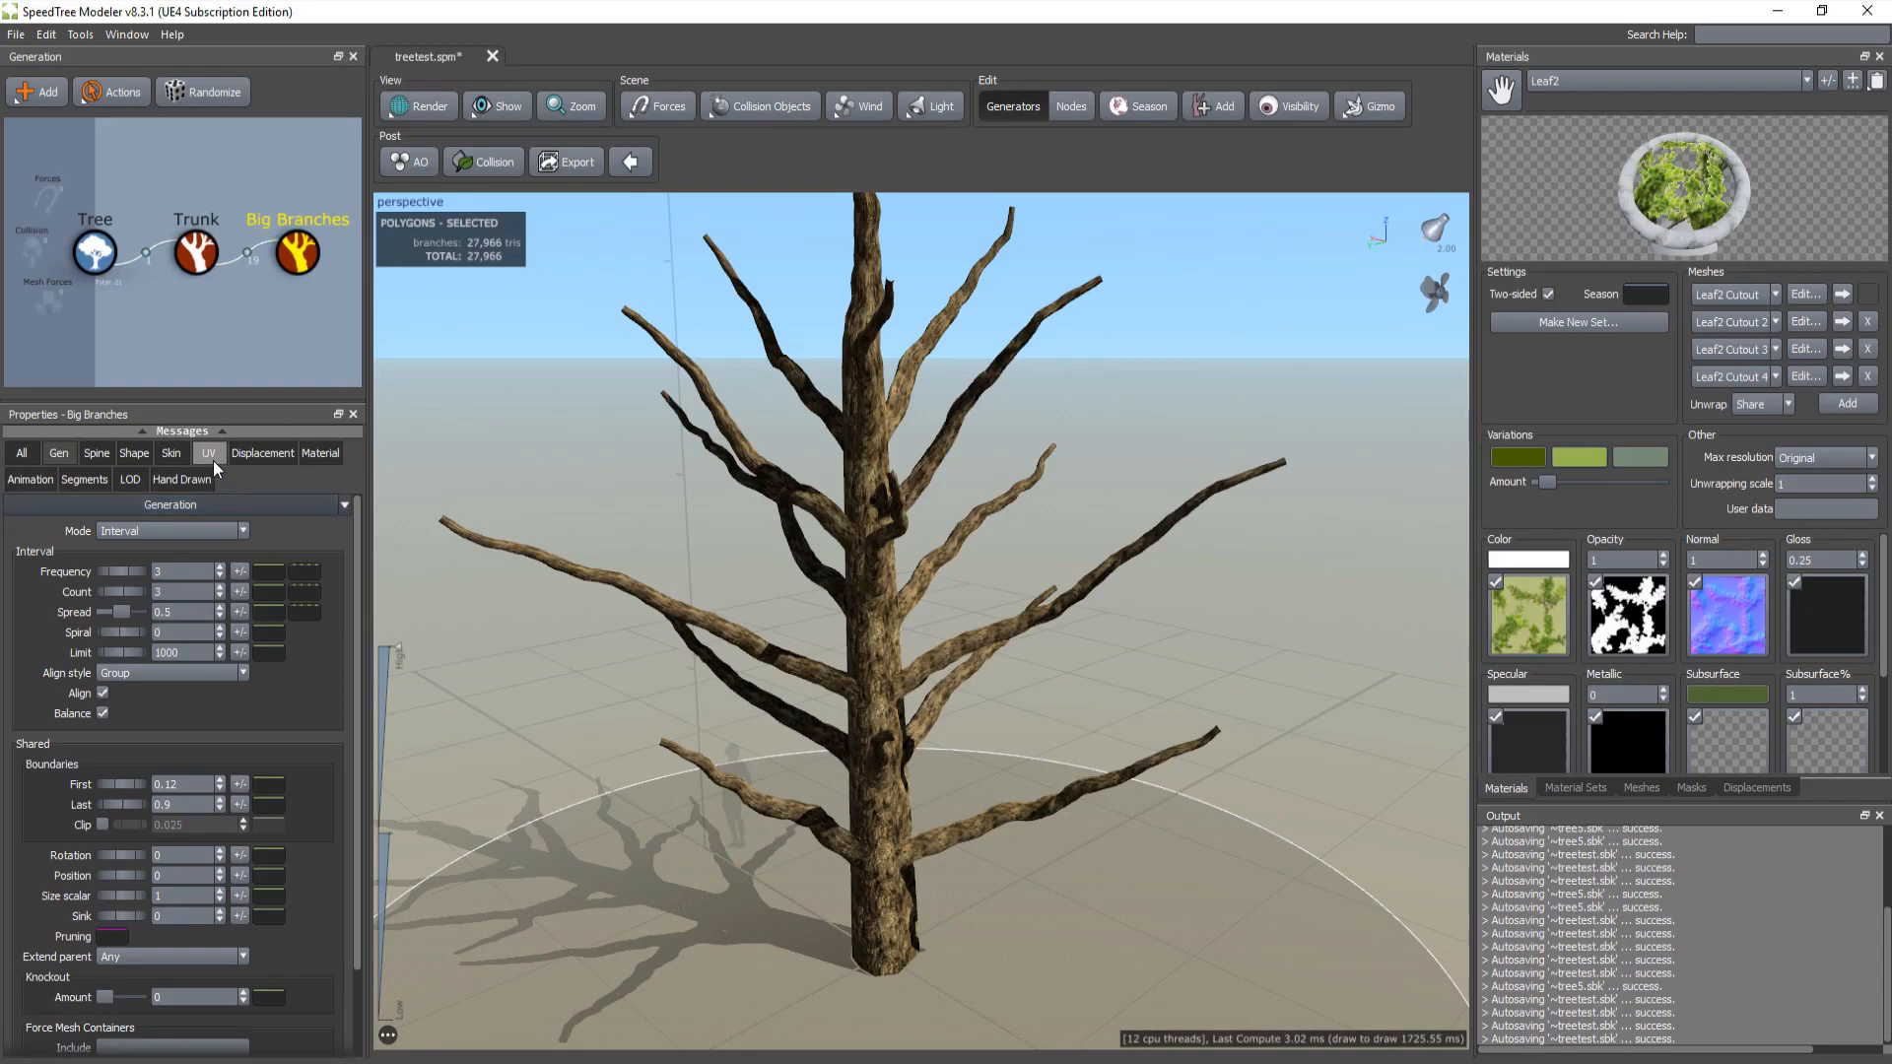
Step: Raise the end point of the big branches' absolute skin radius profile curve to about 0.555 and deselect the generator
left_click(172, 452)
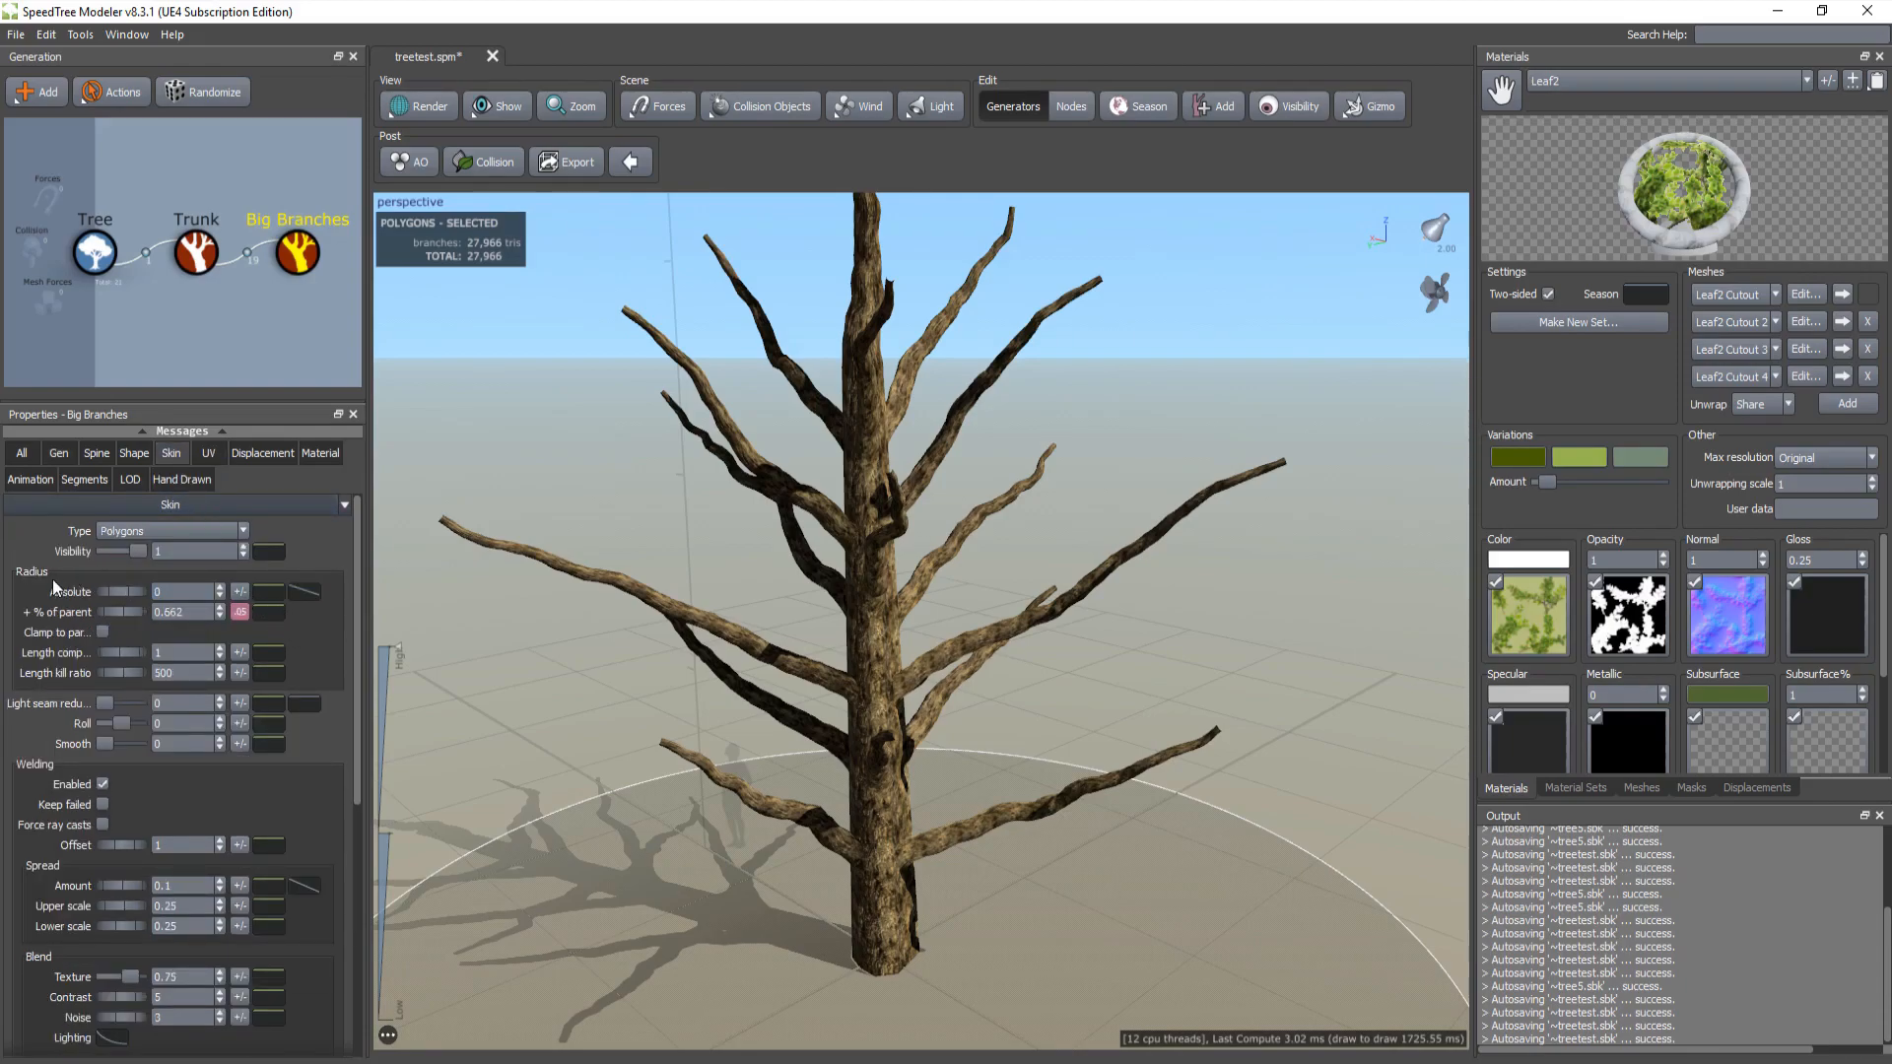
left_click(307, 592)
left_click_drag(806, 838, 798, 759)
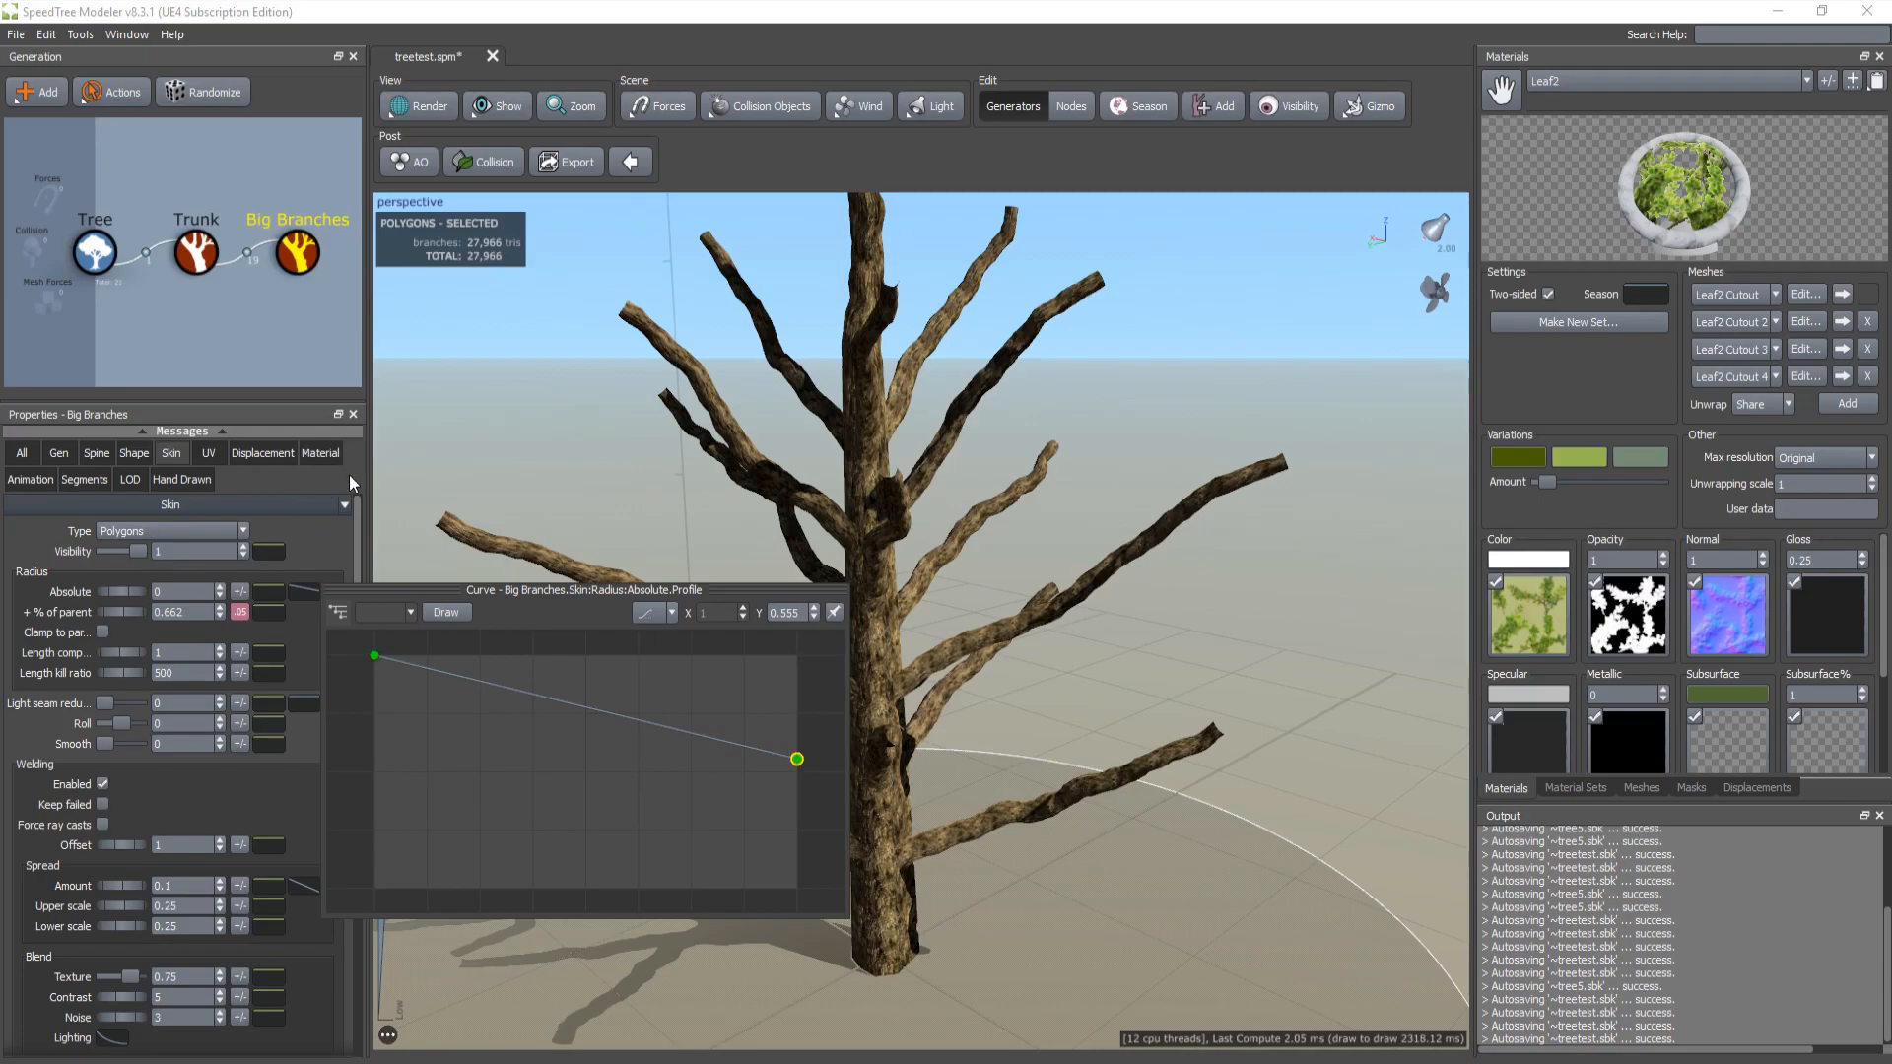
left_click(508, 413)
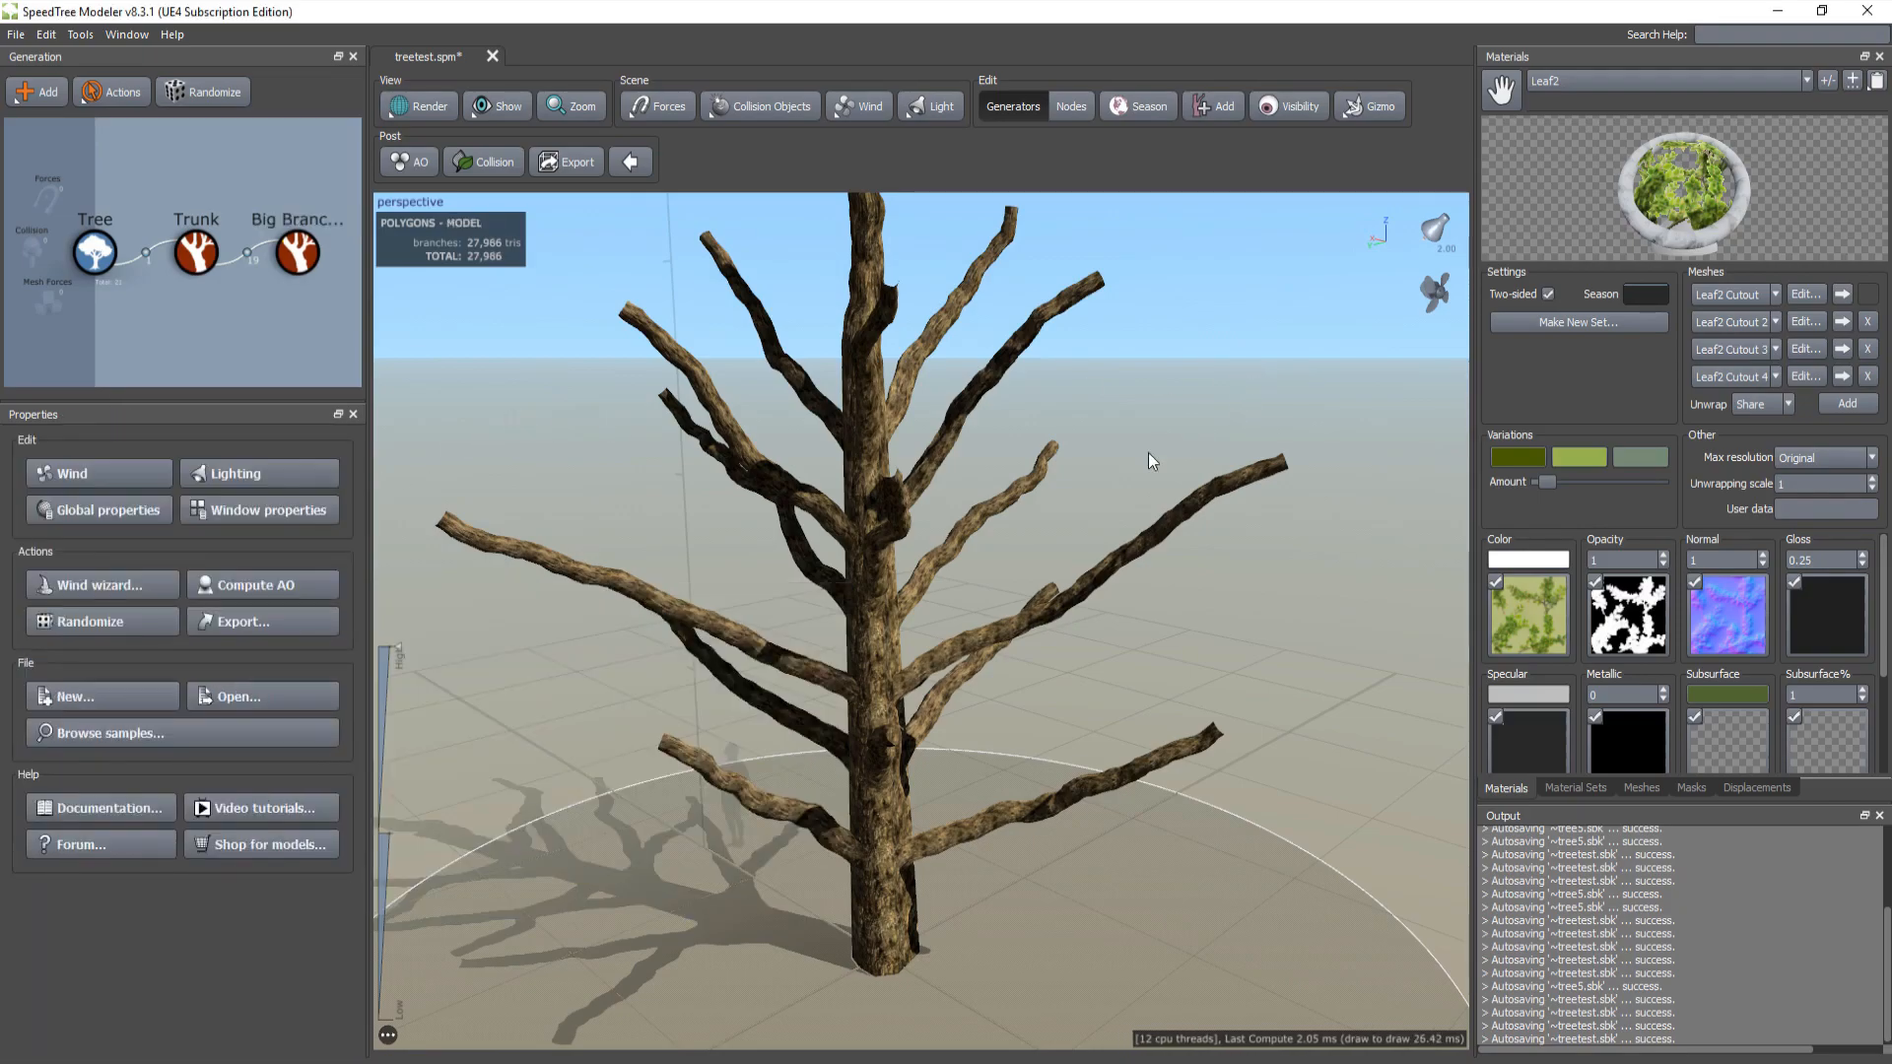
Step: Set the segment accuracy of the big branches to 100
left_click(278, 264)
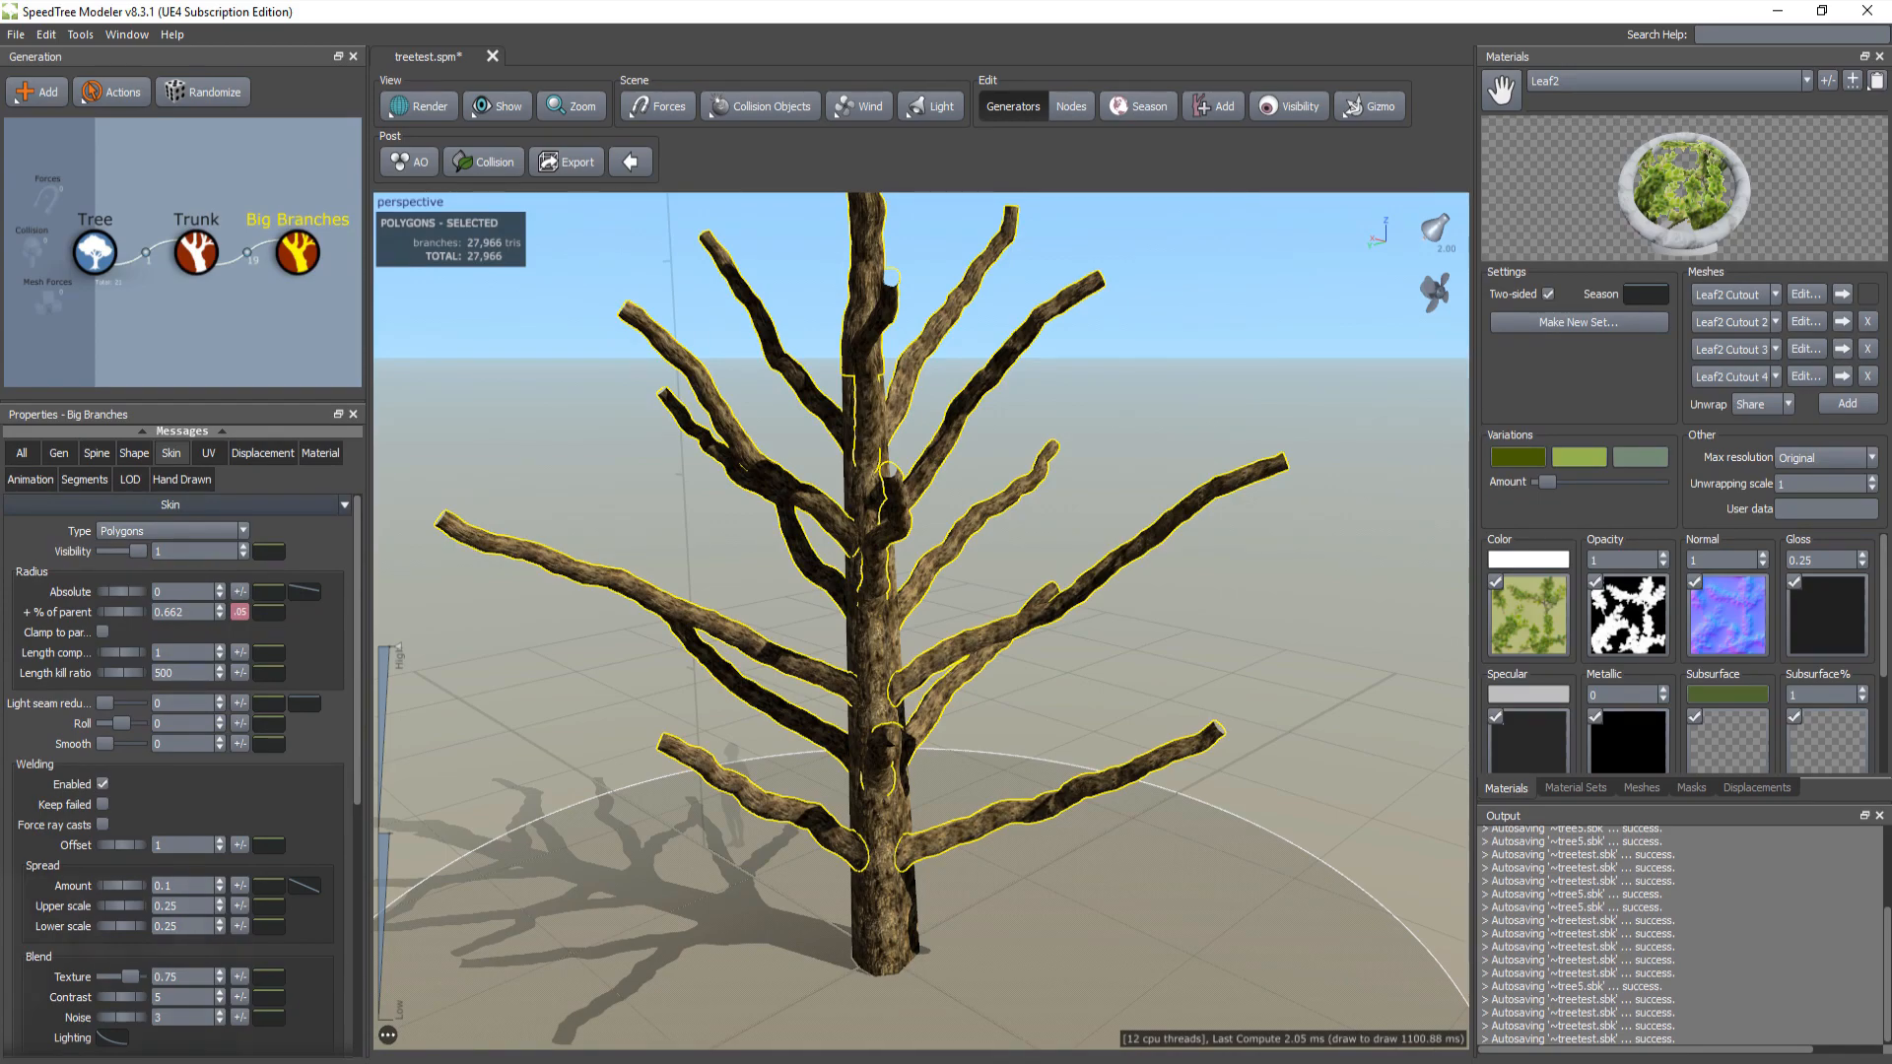
left_click(82, 479)
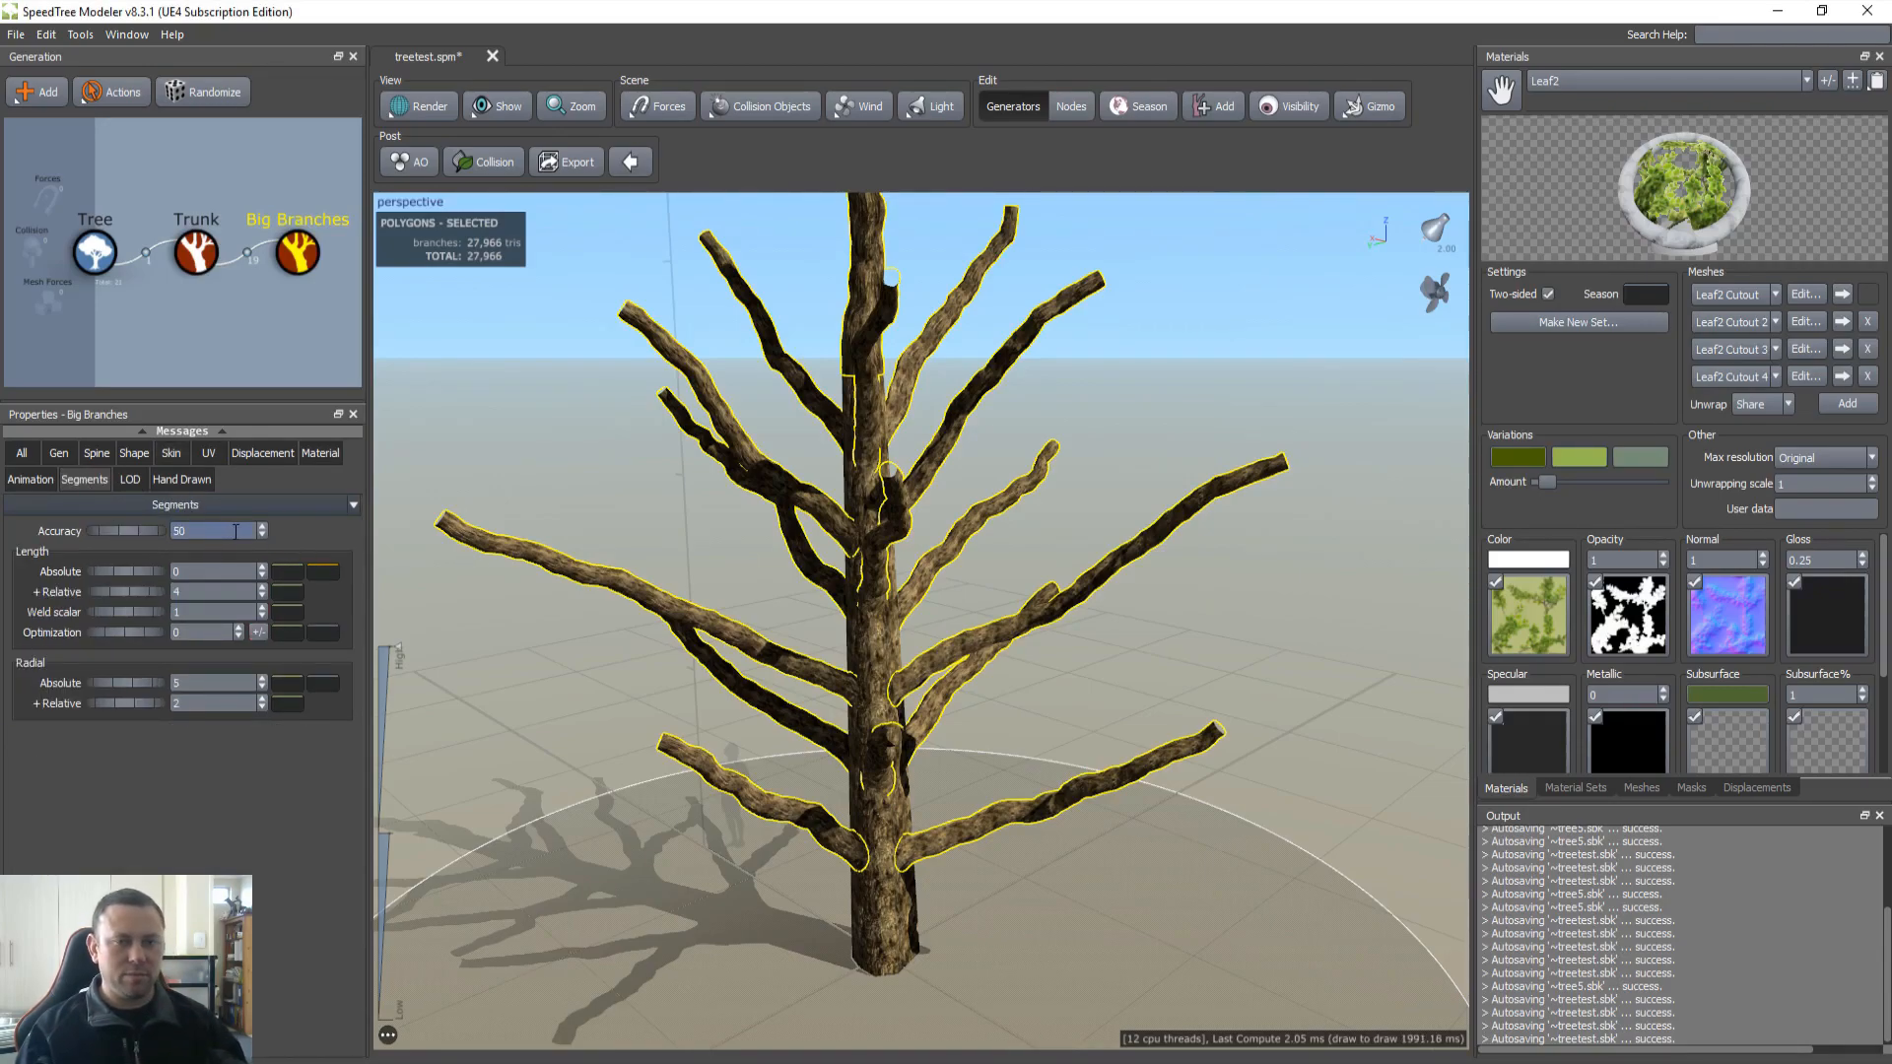
type("100")
key("Tab")
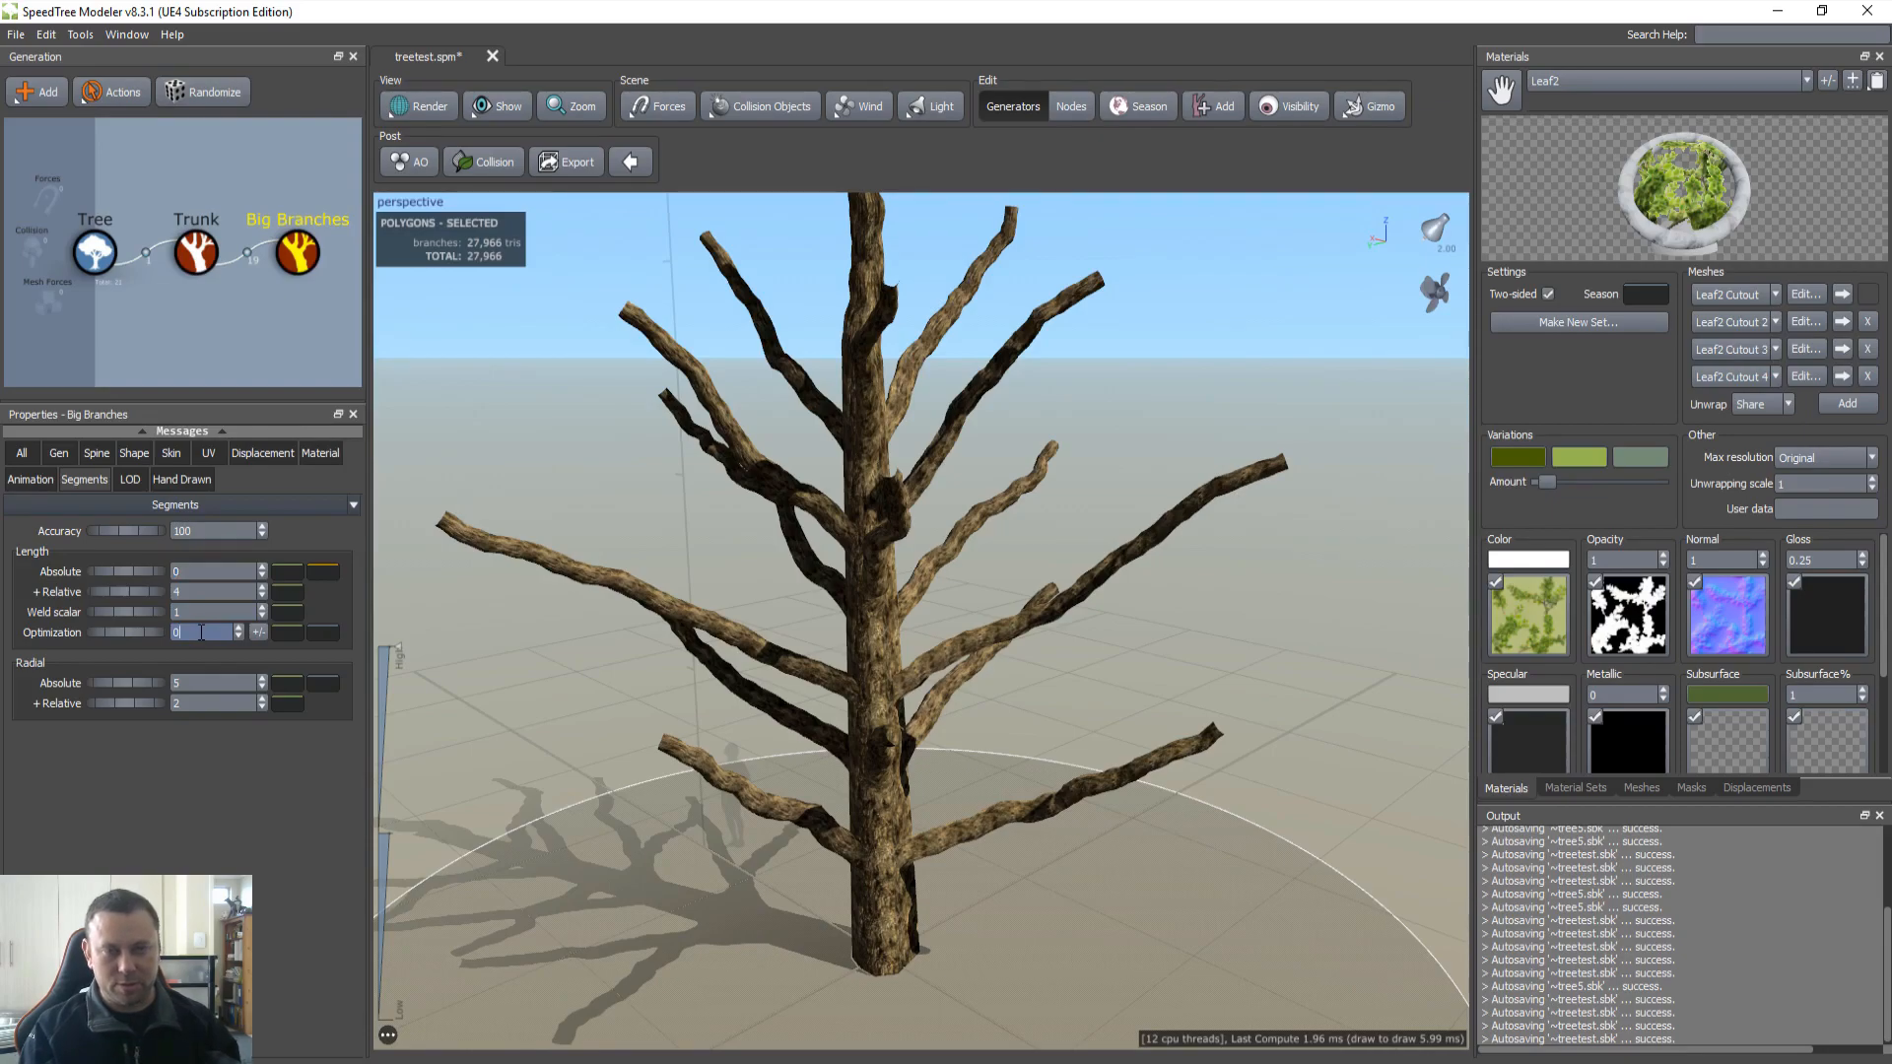
Step: Set the big branches' length optimization to 0.5 and their absolute radial segments to 0
key("Return")
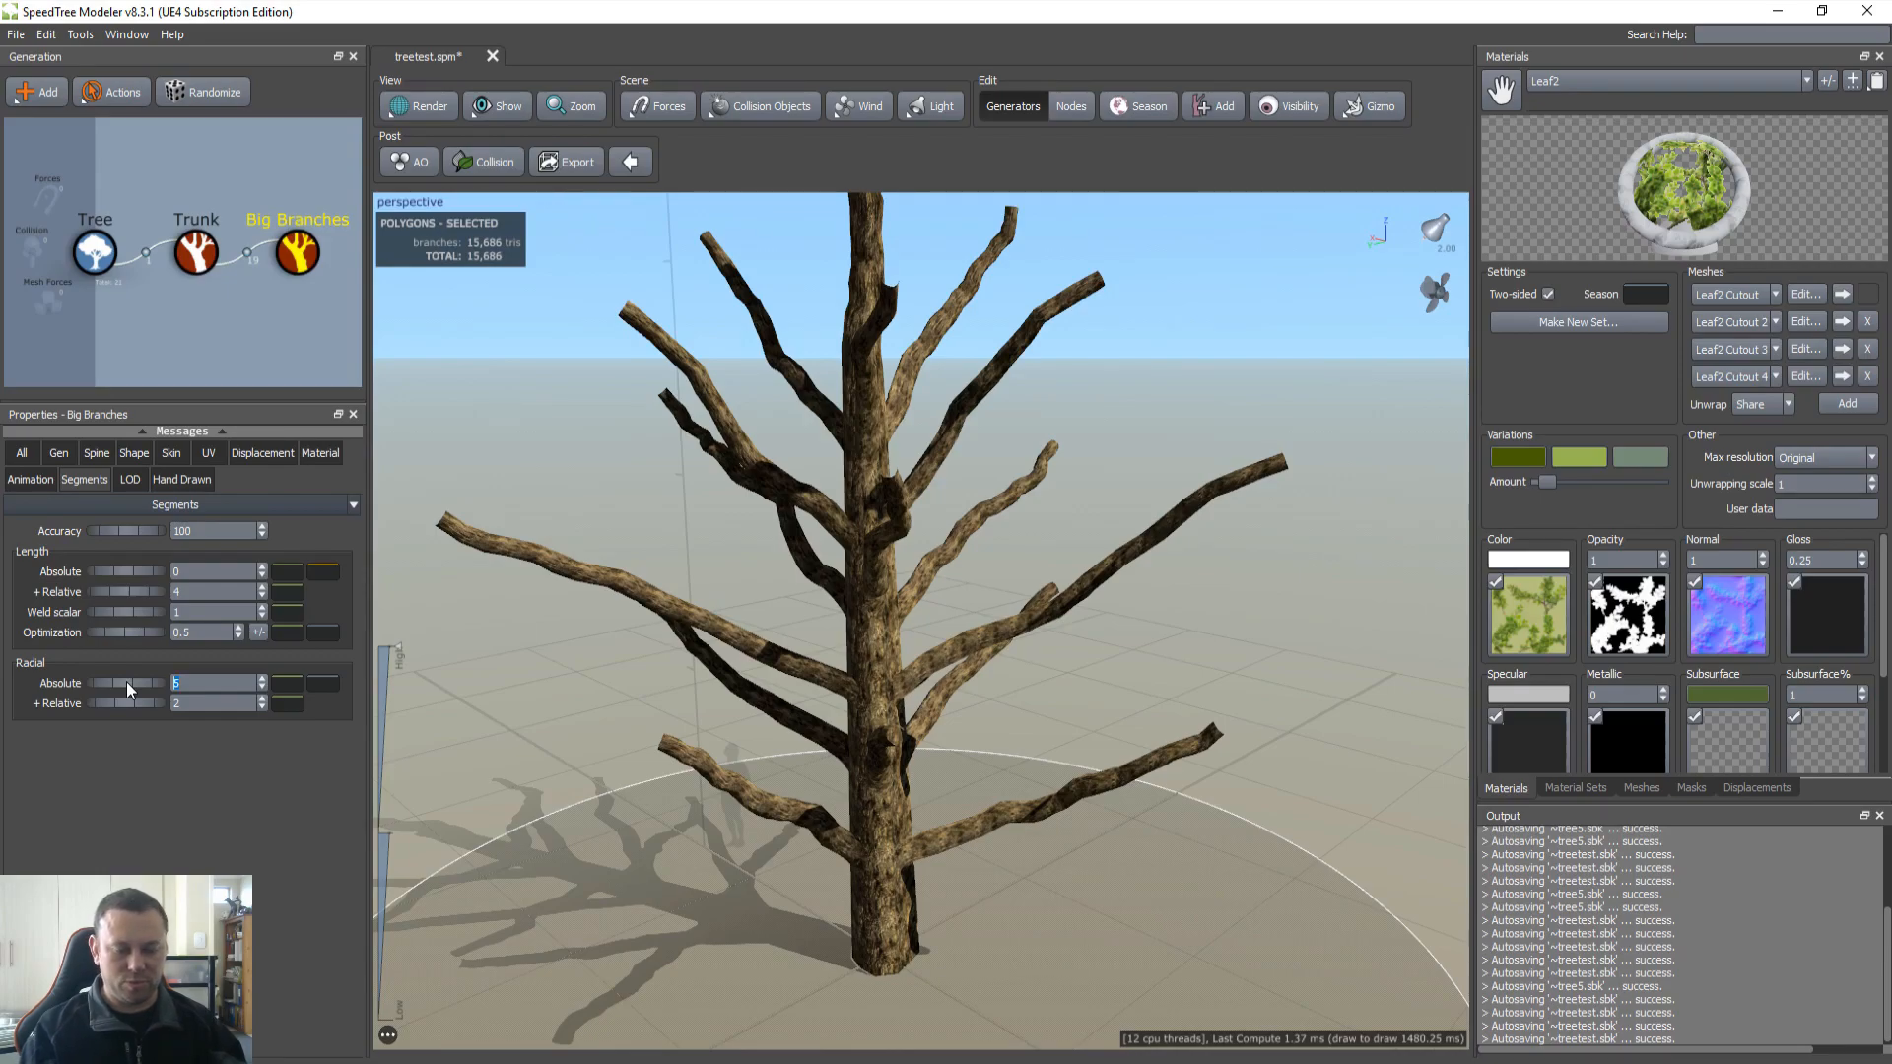
key("Tab")
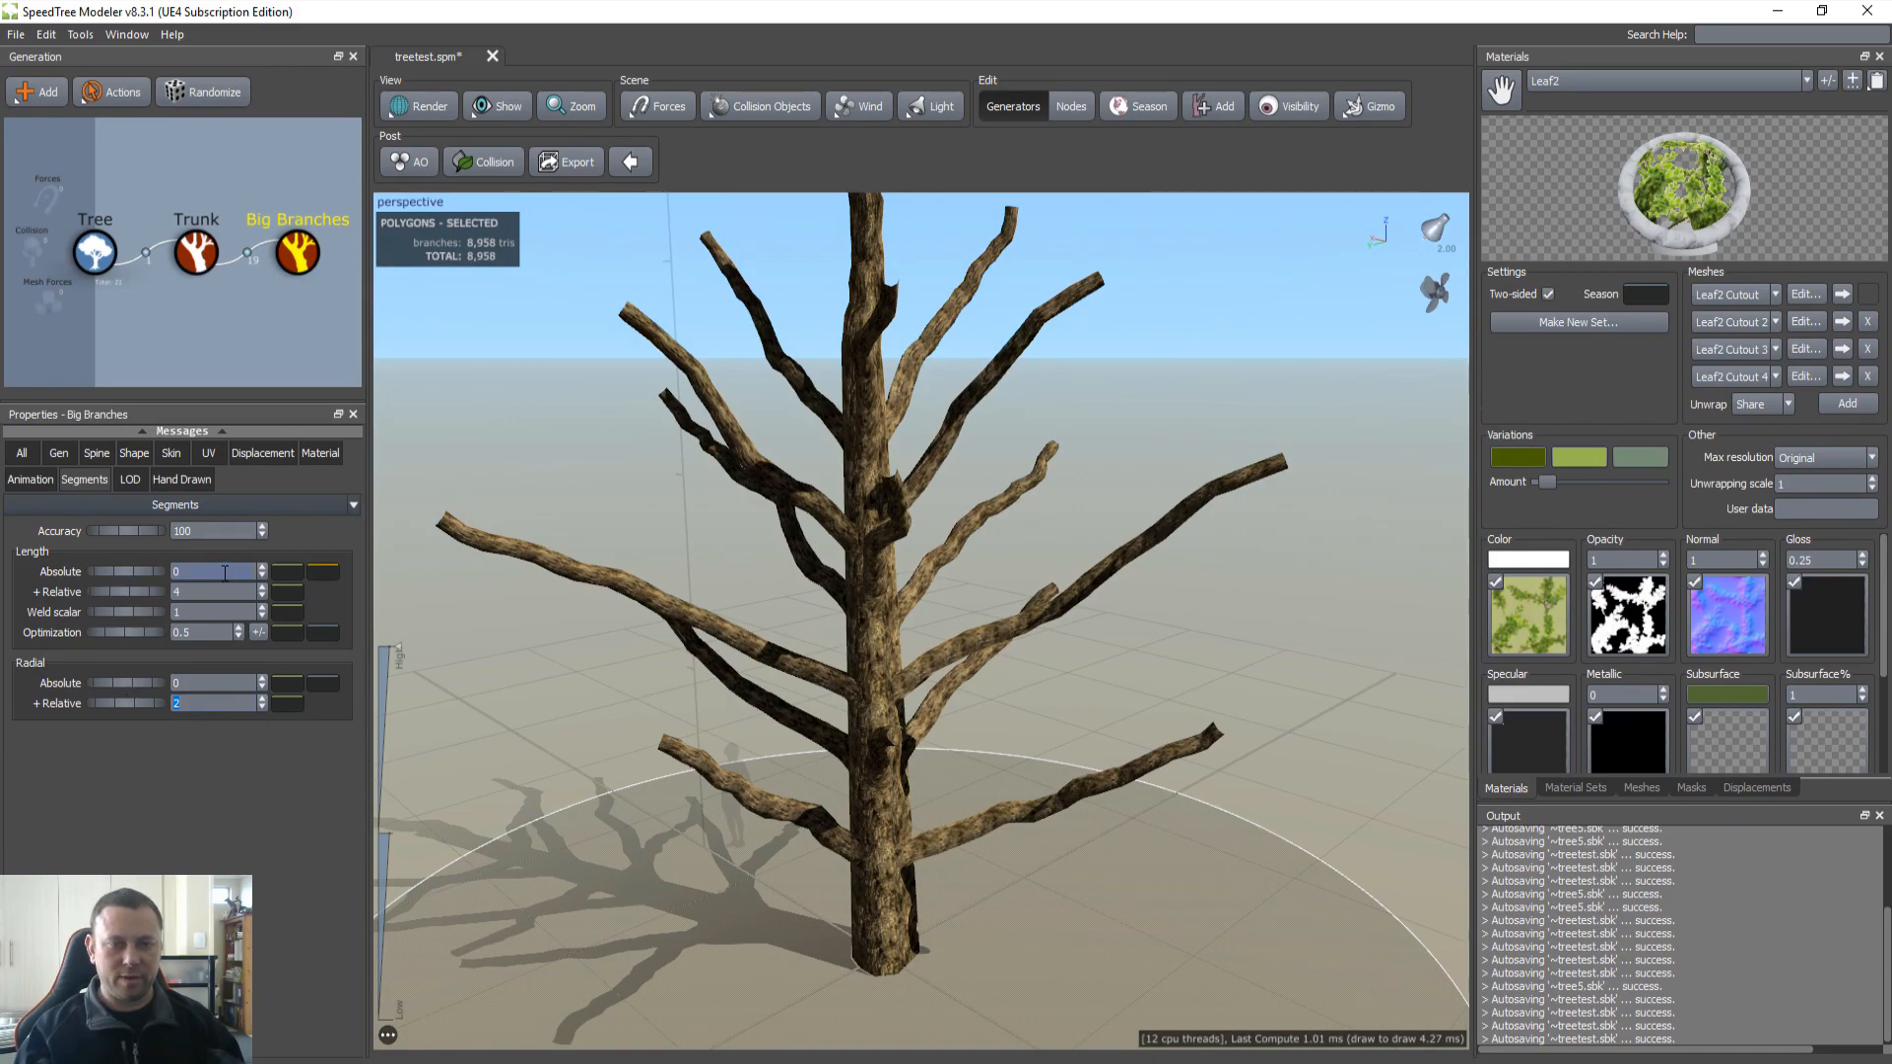
Step: Isolate a single big branch with its trunk and examine its junction with the trunk up close
left_click_drag(528, 621, 676, 577)
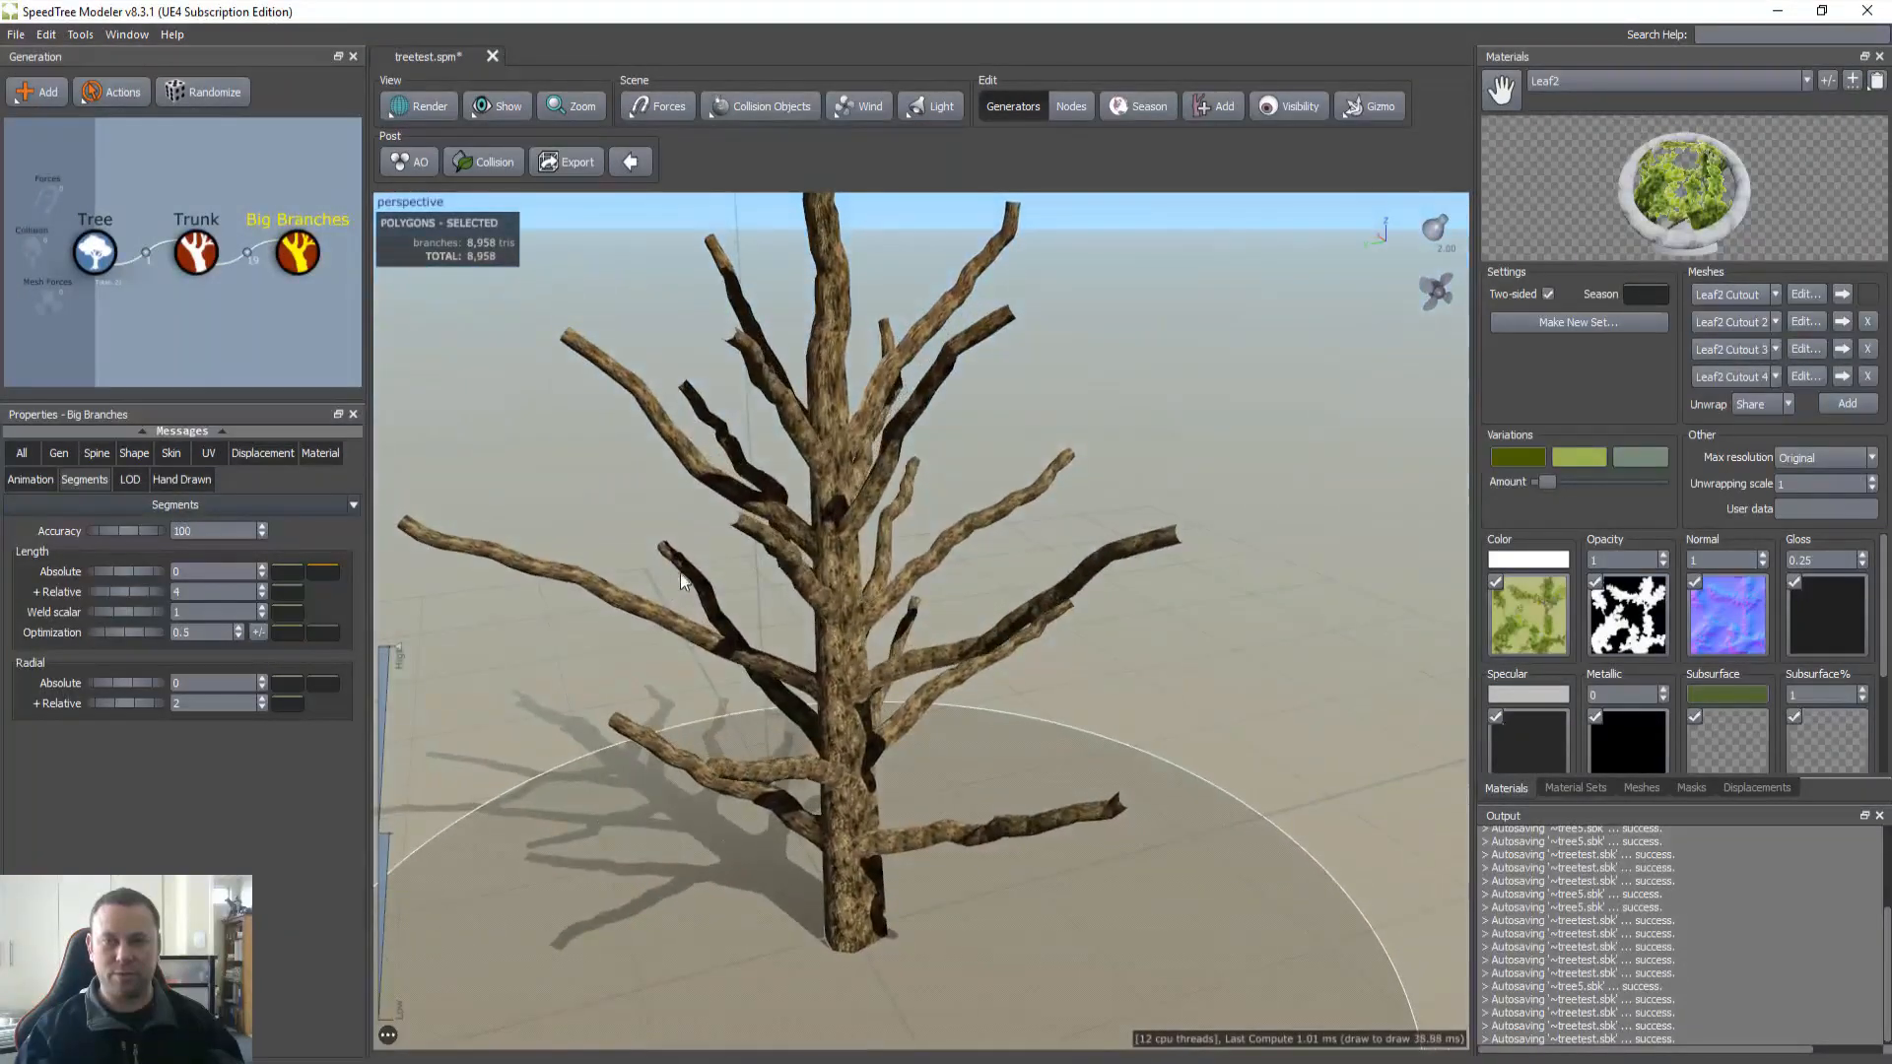
left_click(861, 489)
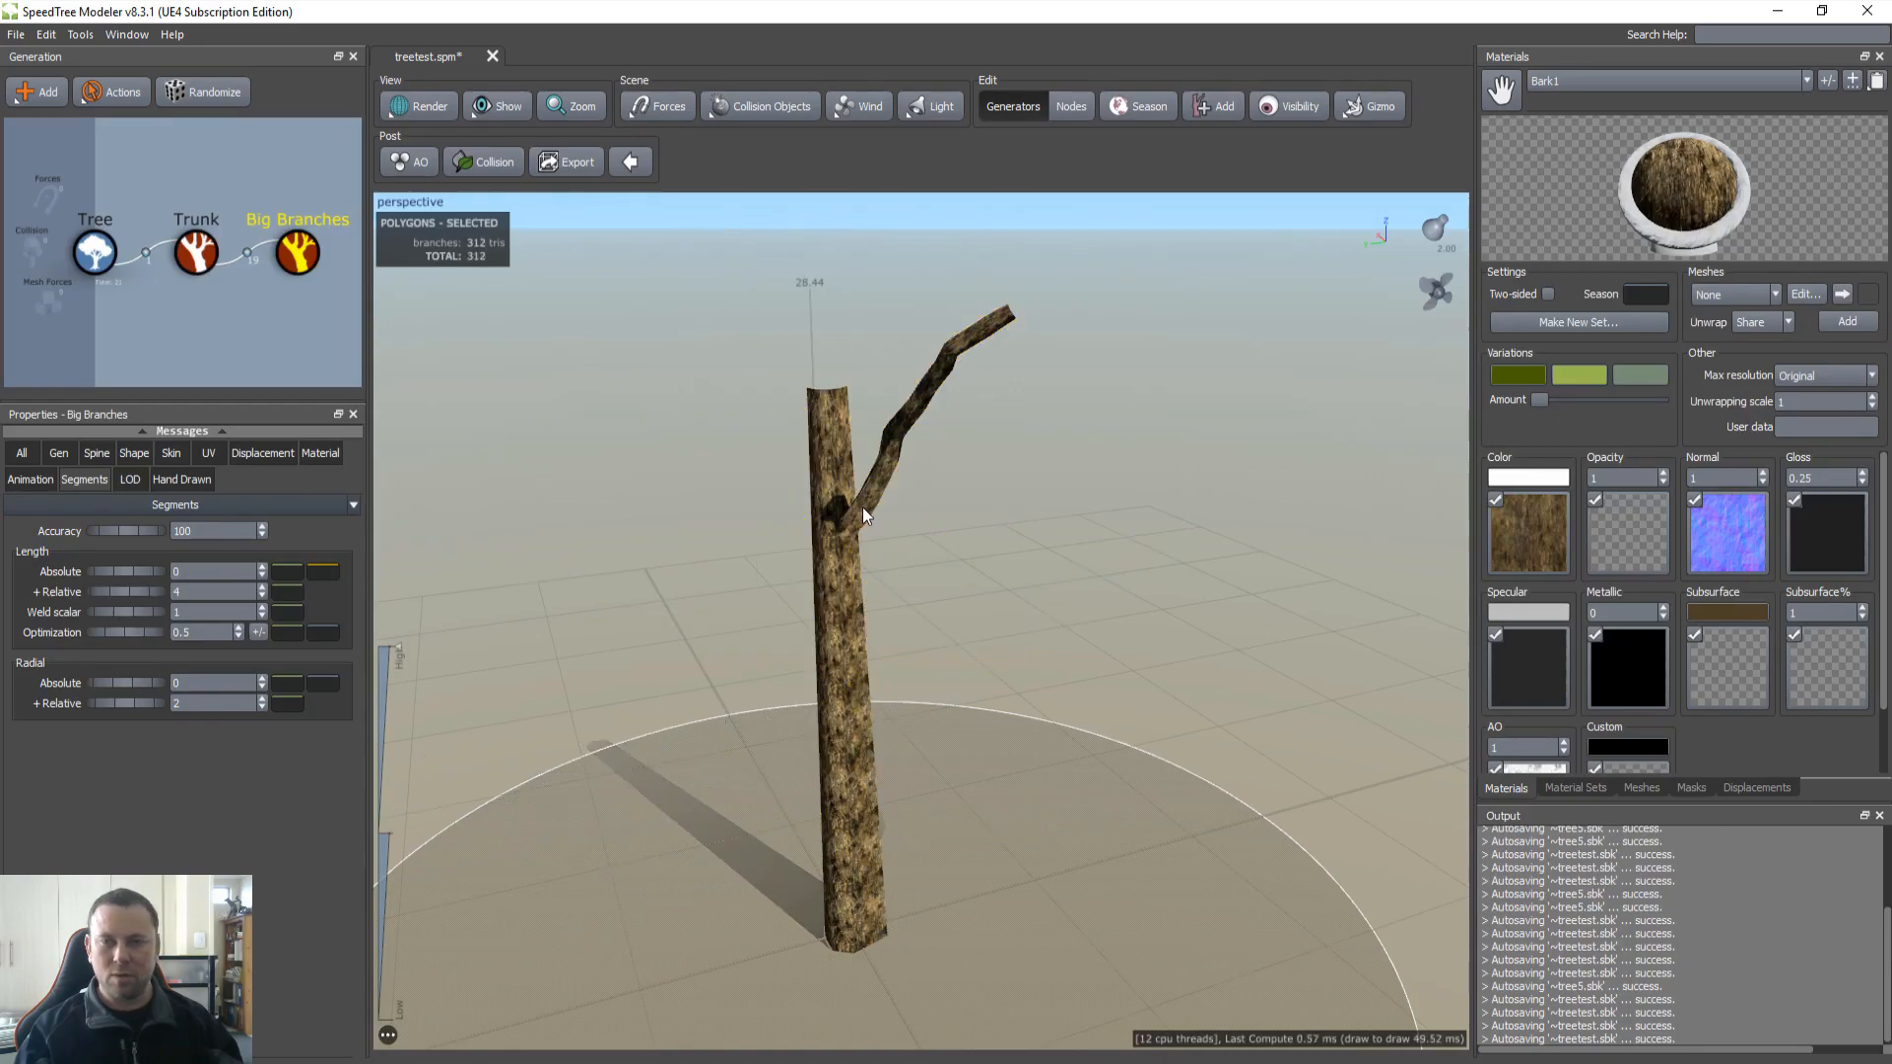
left_click(702, 609)
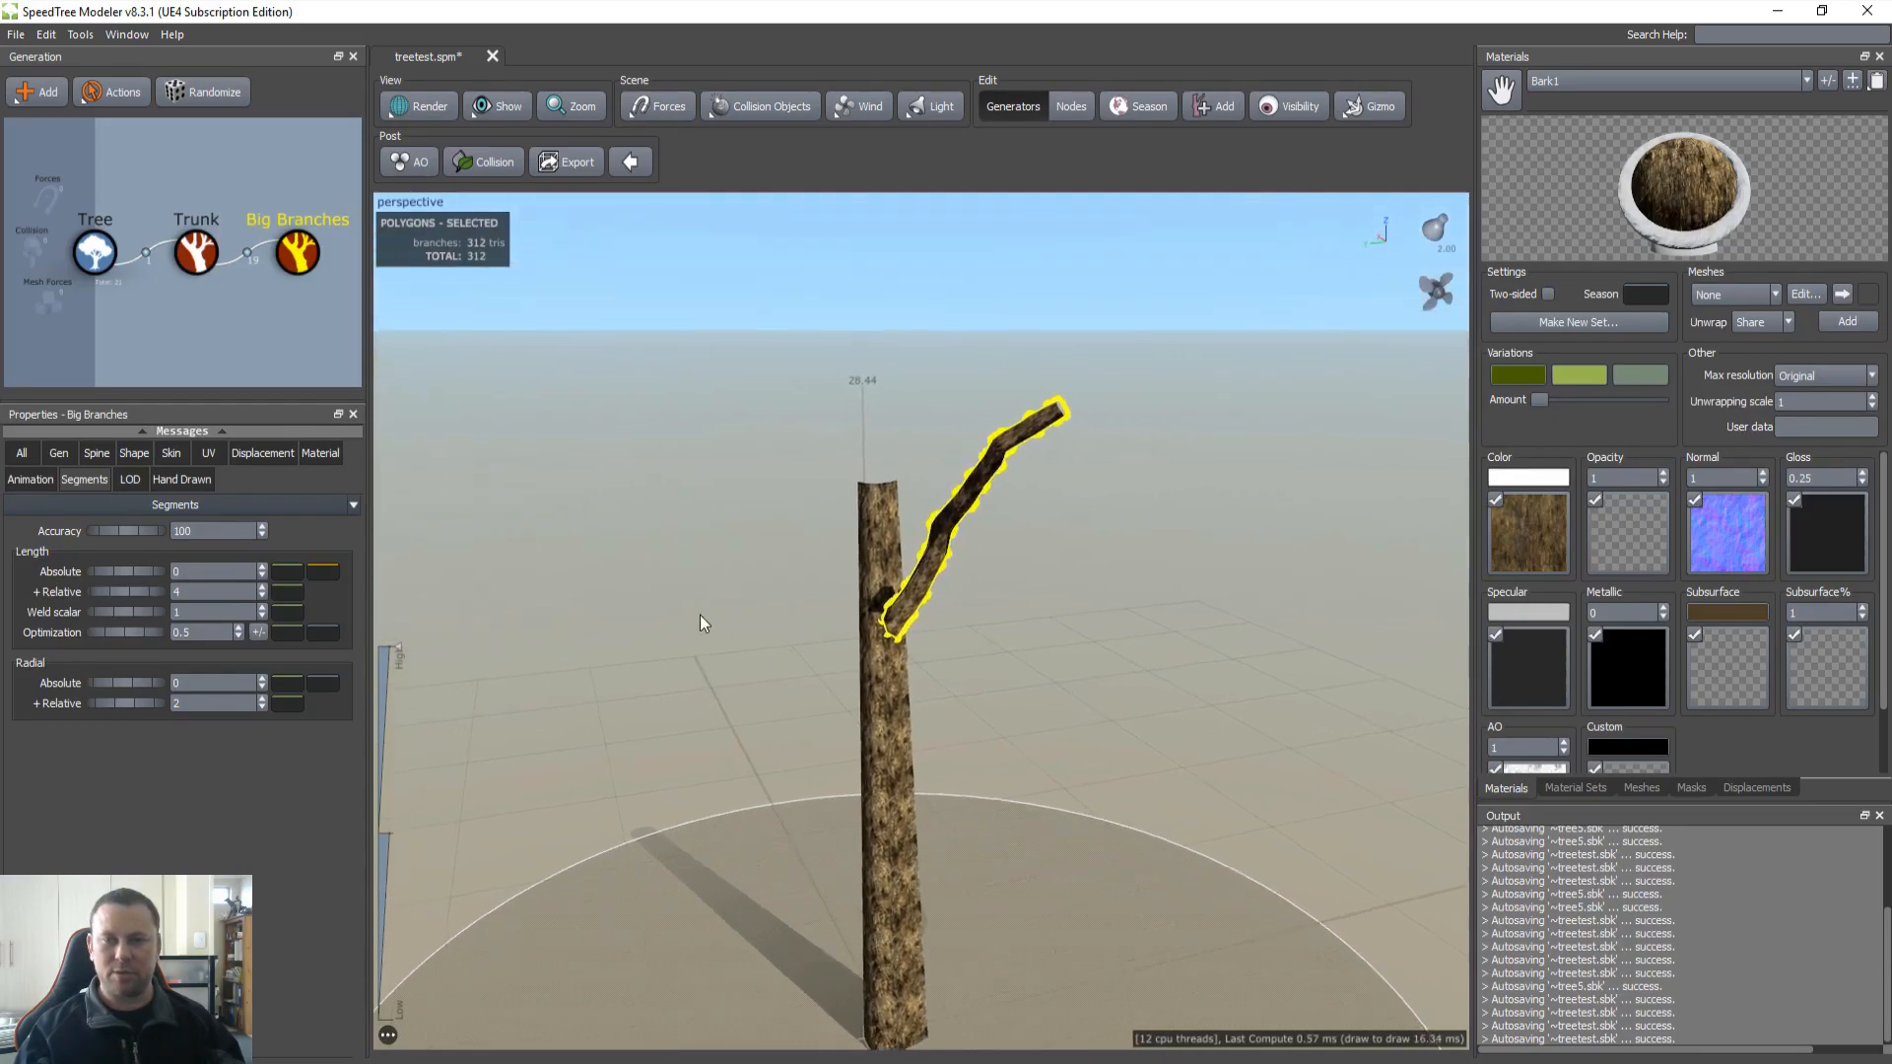
scroll(901, 715, "up", 4)
scroll(999, 725, "up", 3)
left_click_drag(999, 725, 780, 693)
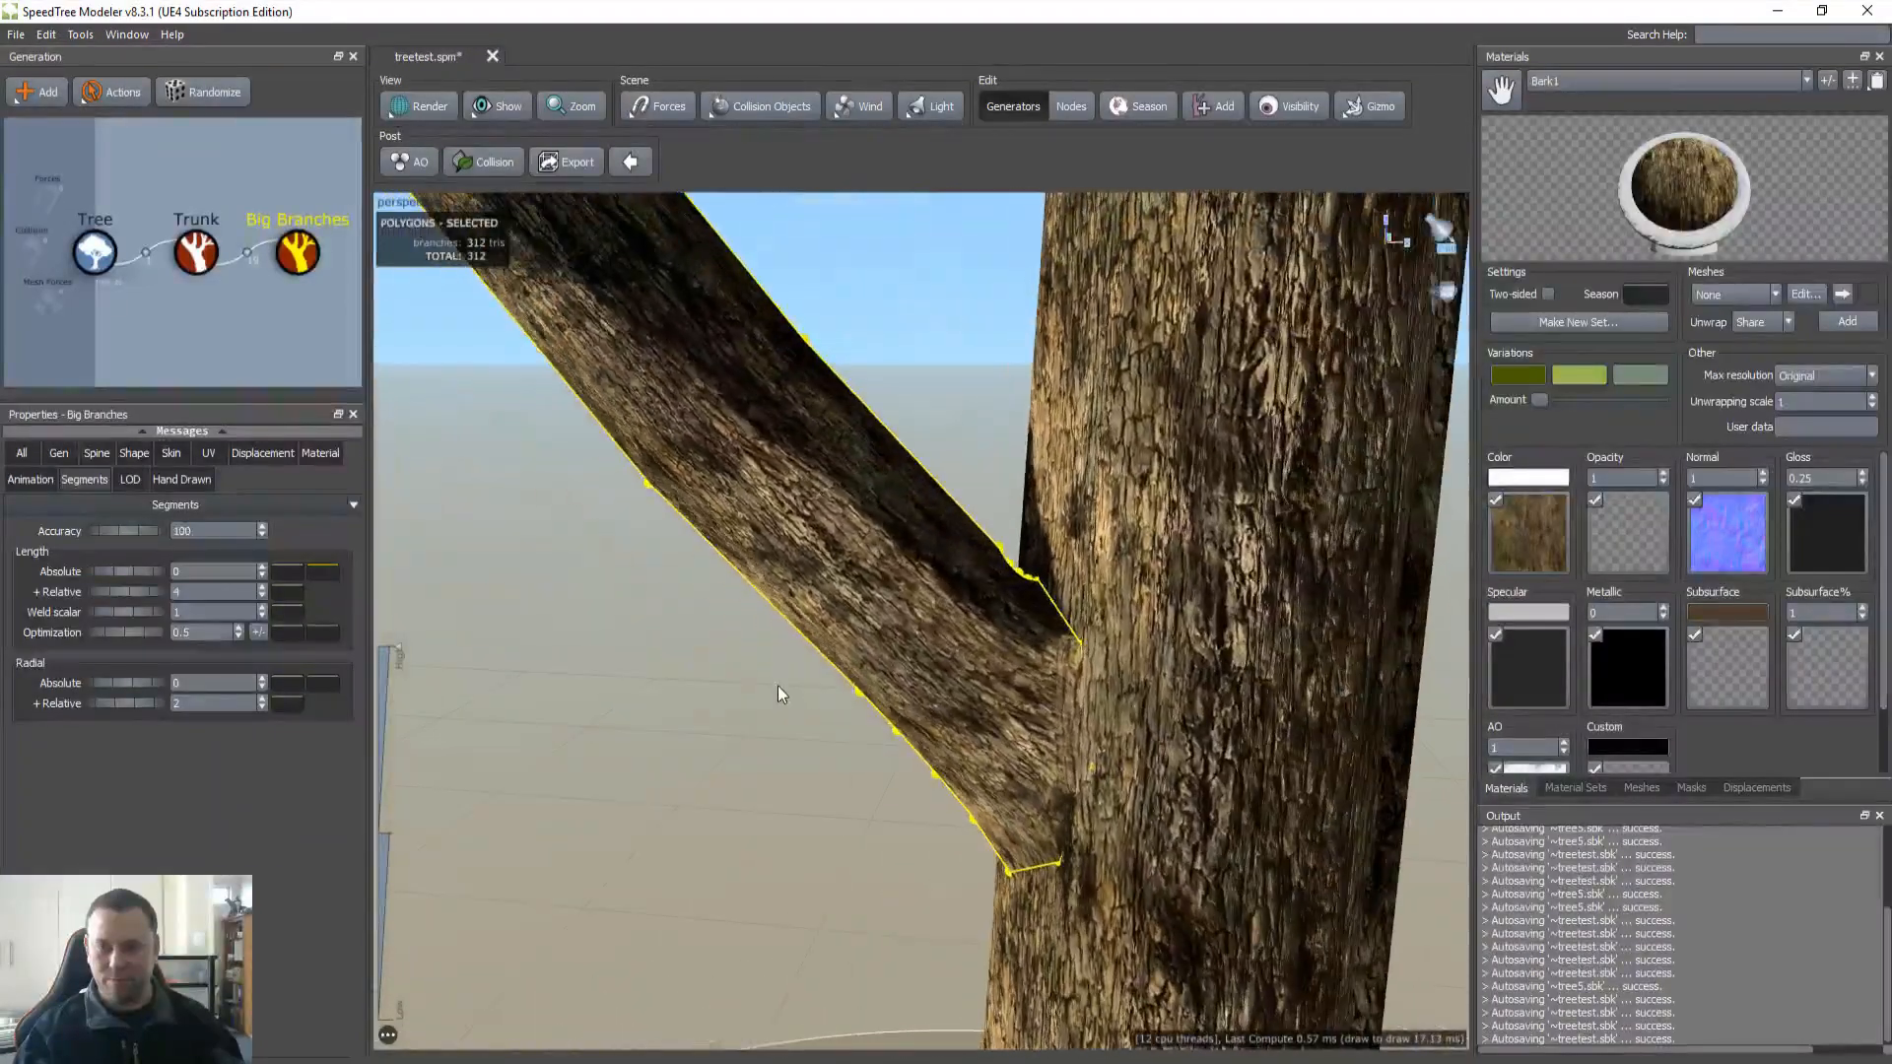
Step: Try a relative radial segment value of 1 for the big branches and set it back to 2
type("1")
key("Return")
left_click_drag(802, 566, 771, 634)
scroll(771, 634, "down", 6)
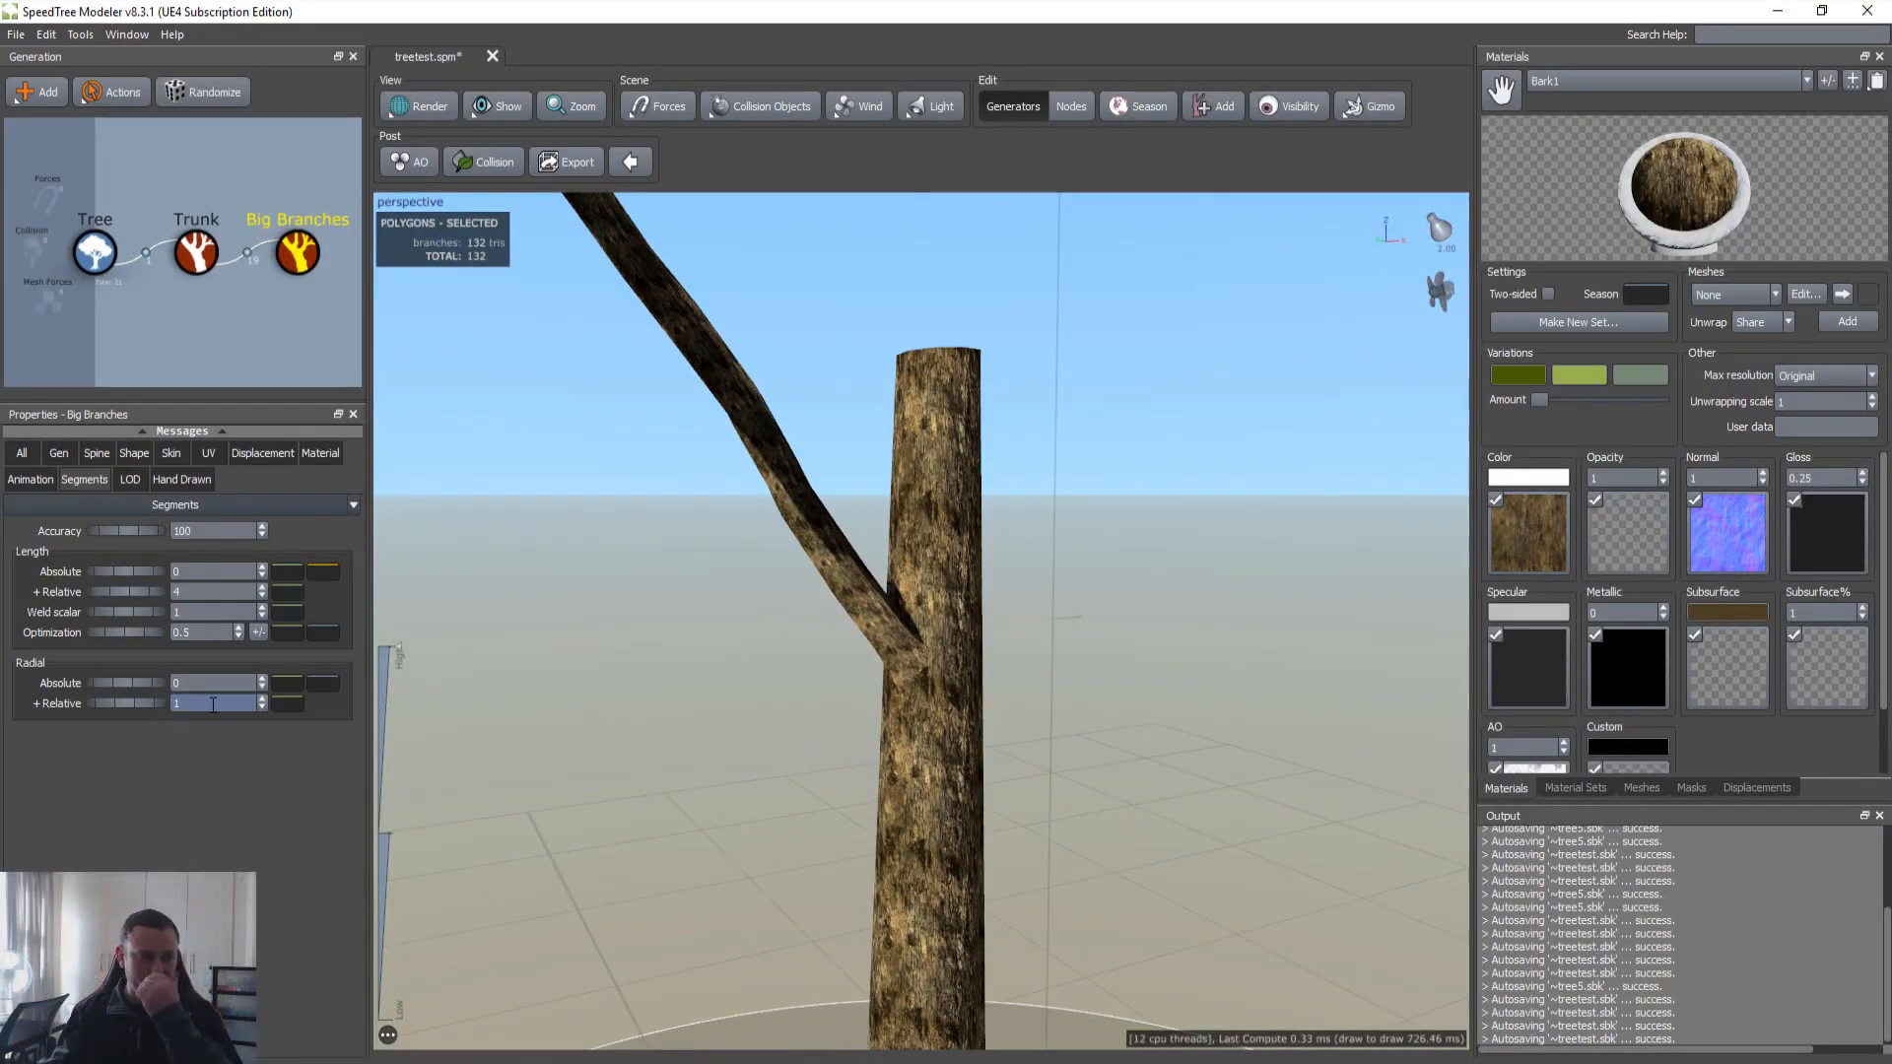
double_click(213, 705)
type("2")
left_click_drag(834, 587, 611, 475)
scroll(839, 641, "up", 5)
scroll(802, 617, "down", 5)
left_click_drag(791, 603, 835, 582)
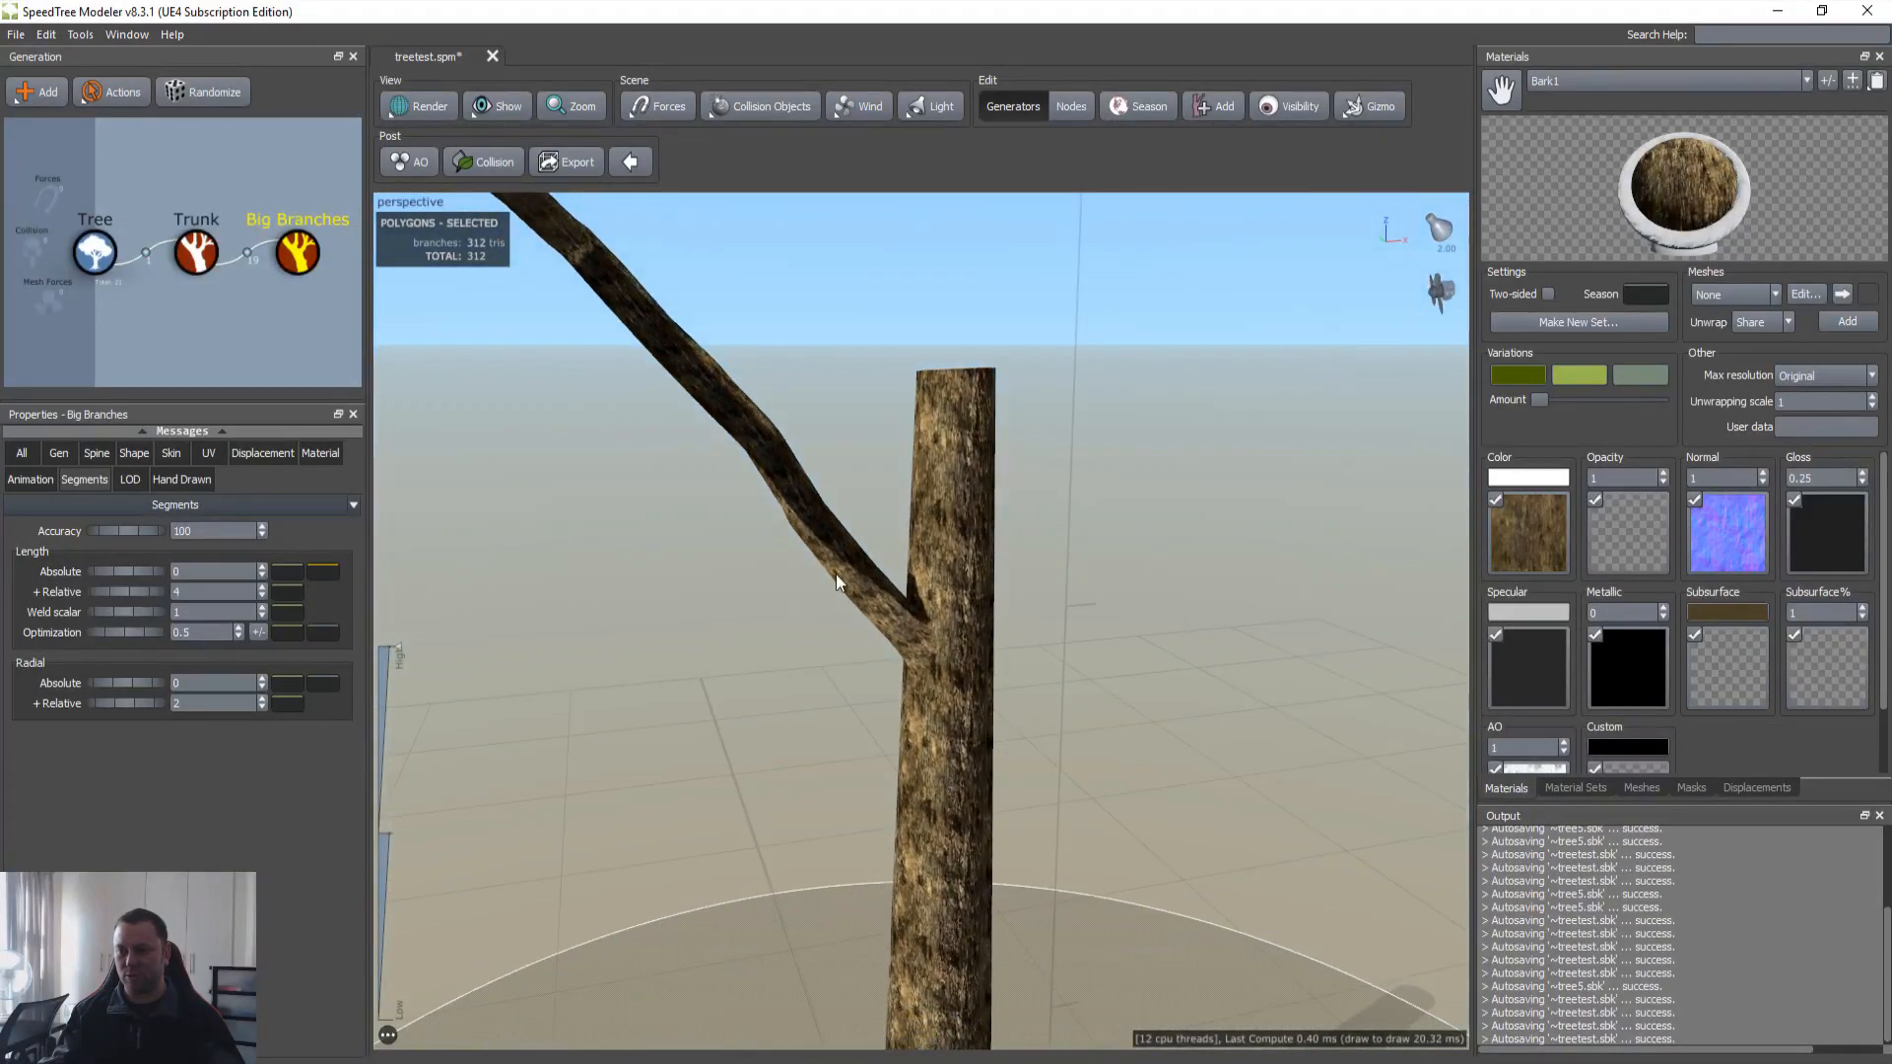
Step: Show all hidden parts of the tree again and clear the selection
left_click(1292, 108)
left_click(1348, 153)
left_click(489, 375)
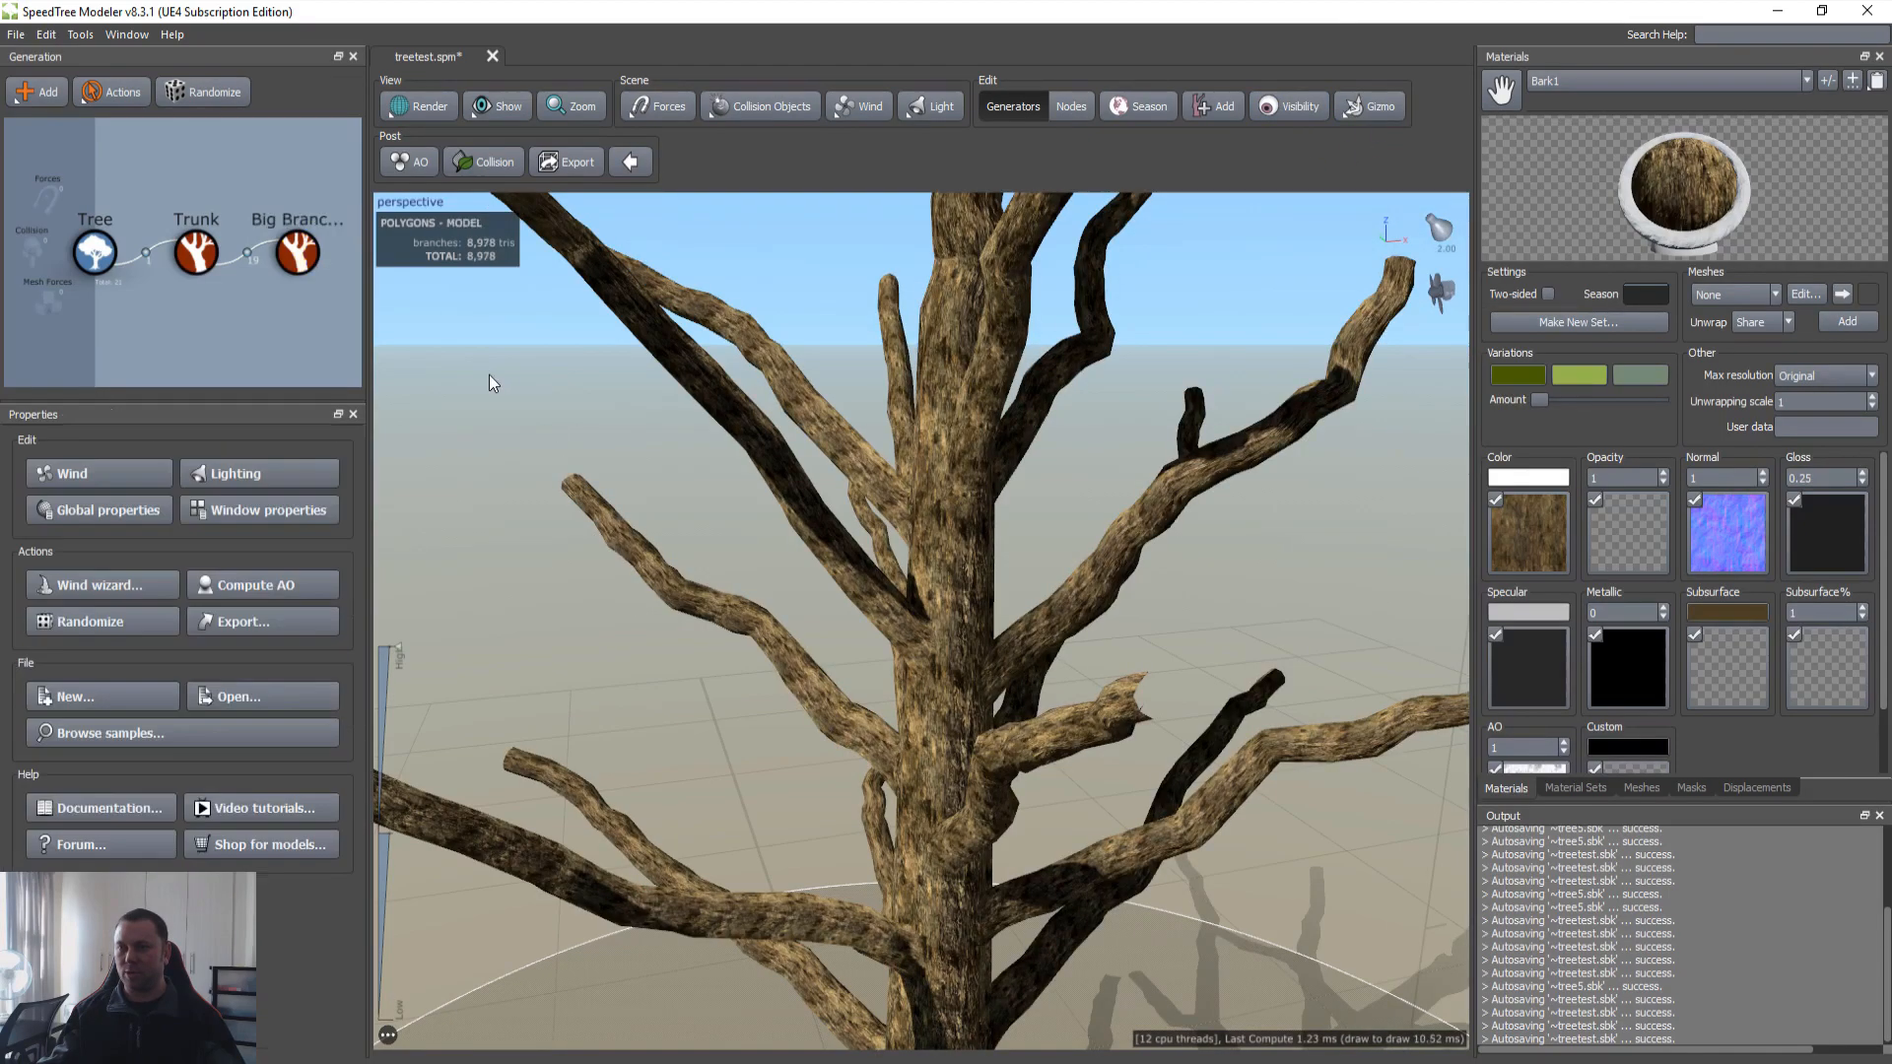
Step: Examine the polygon count of the big branches and the tree's overall shape from several angles
left_click(292, 259)
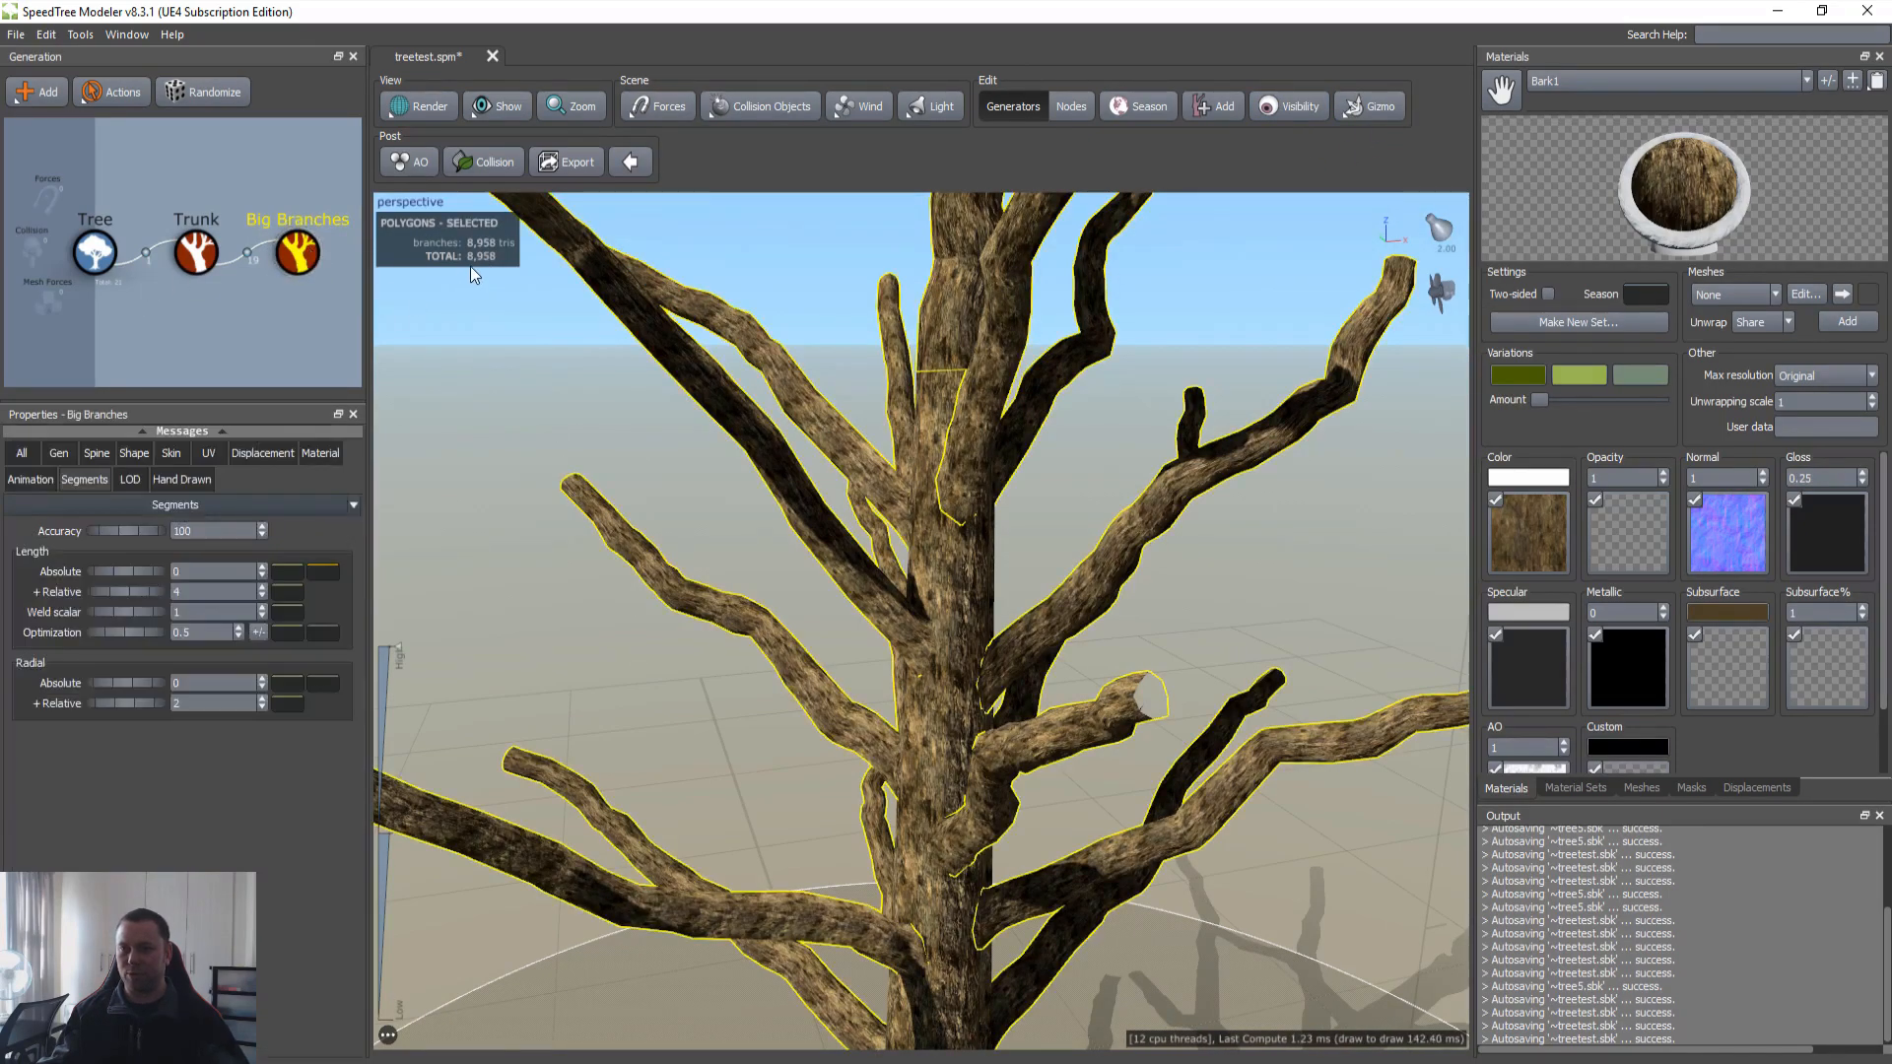
scroll(774, 648, "down", 4)
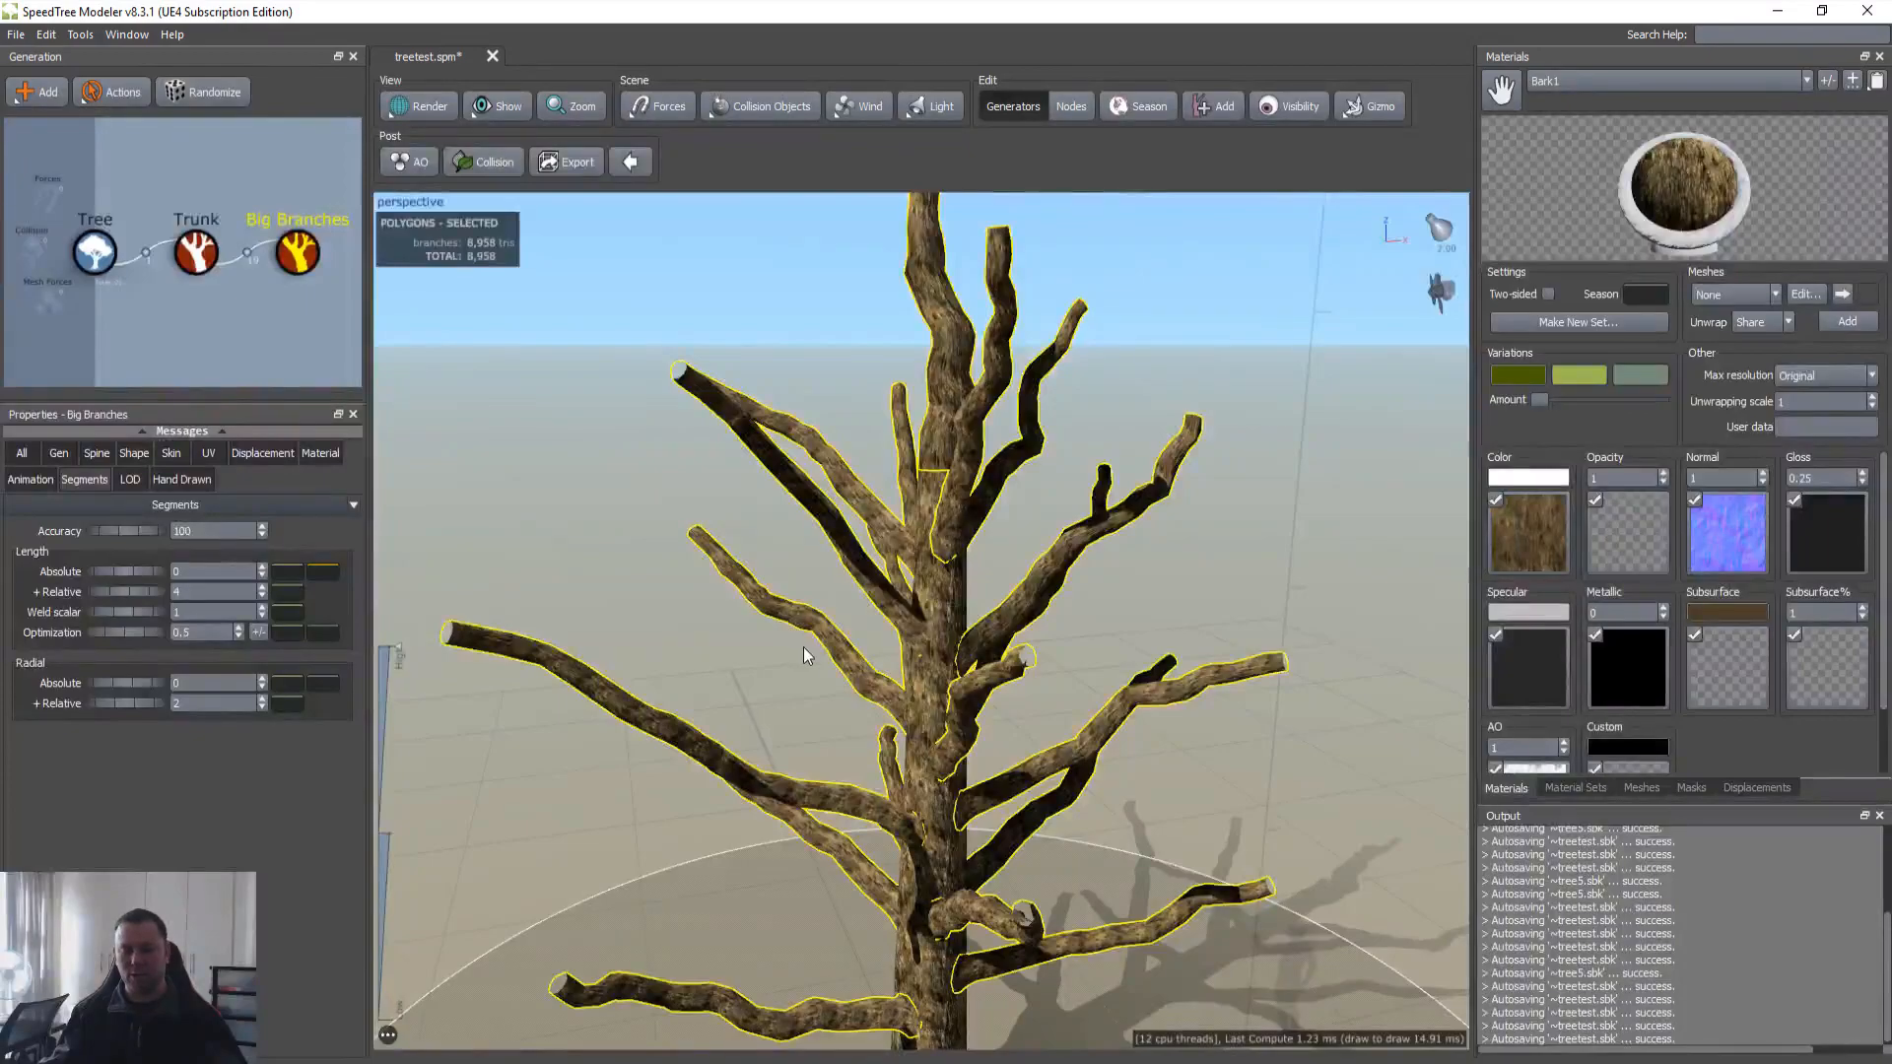
scroll(808, 644, "down", 1)
middle_click_drag(818, 640, 731, 565)
left_click(690, 582)
left_click_drag(690, 582, 895, 595)
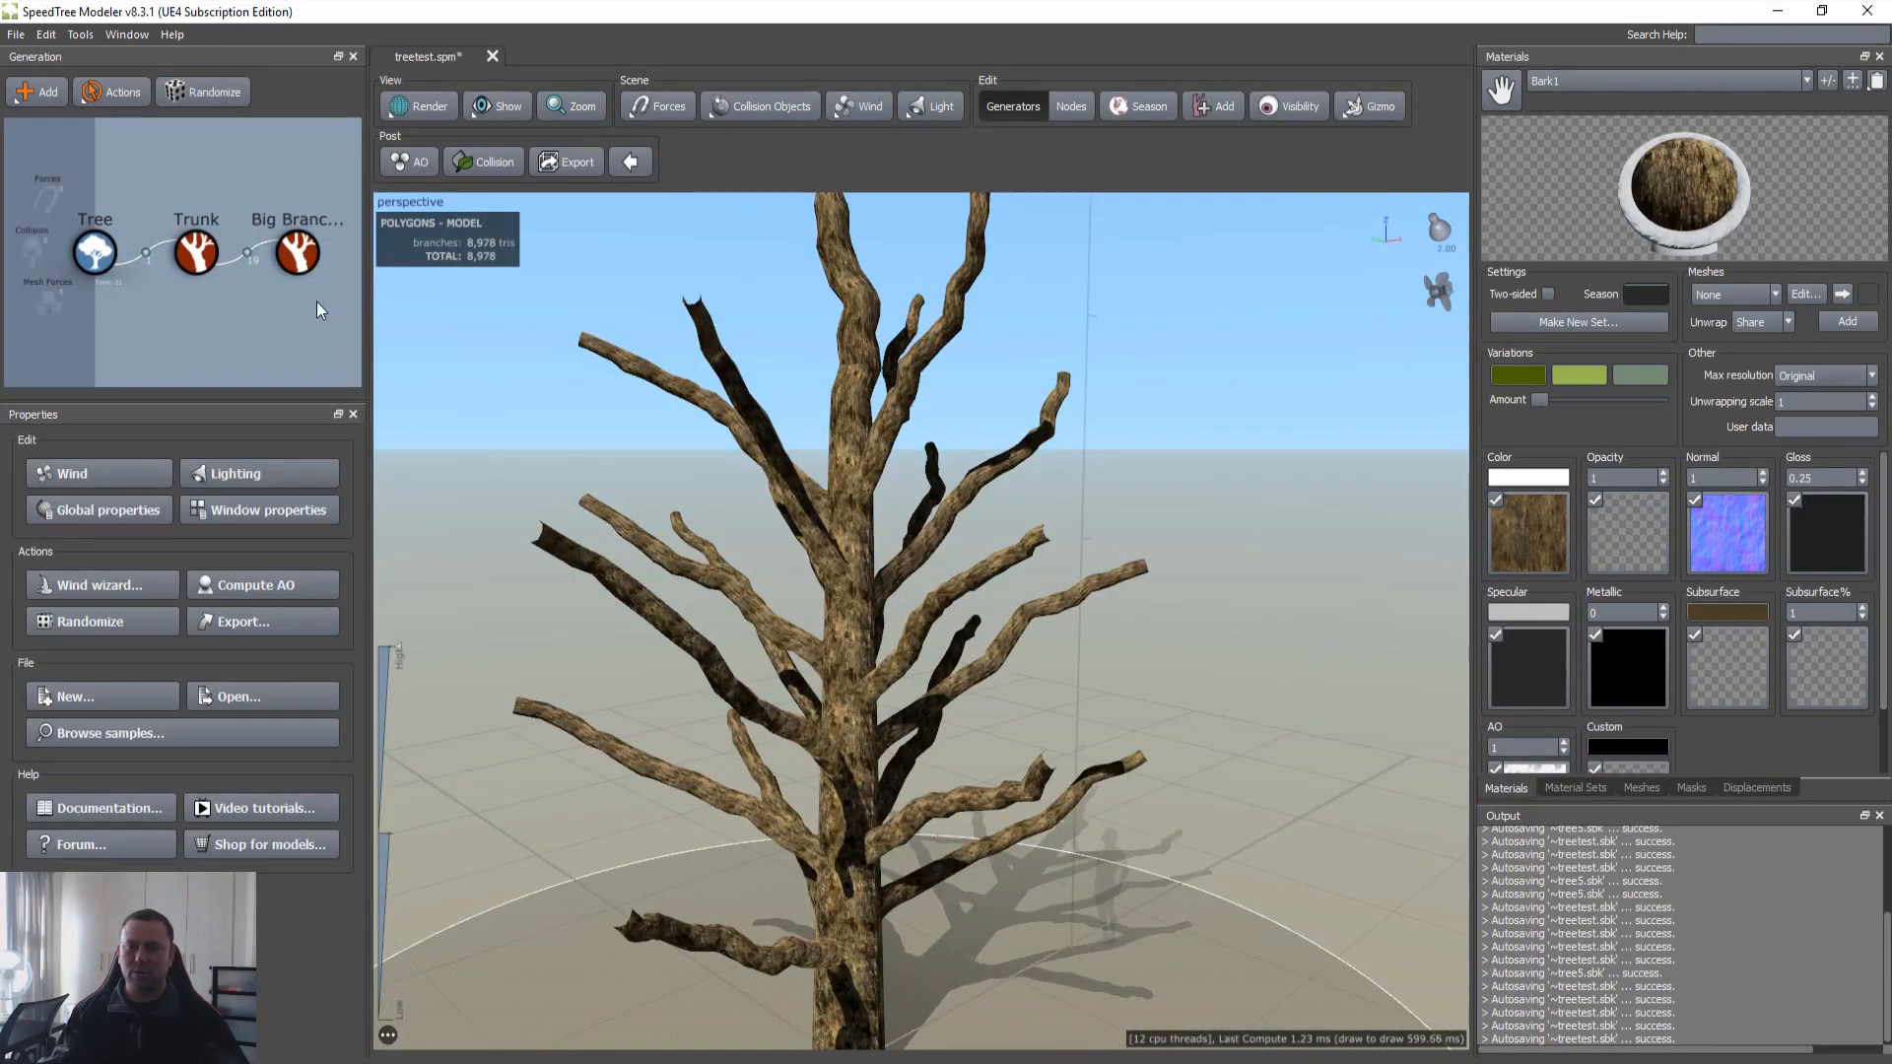
left_click(292, 250)
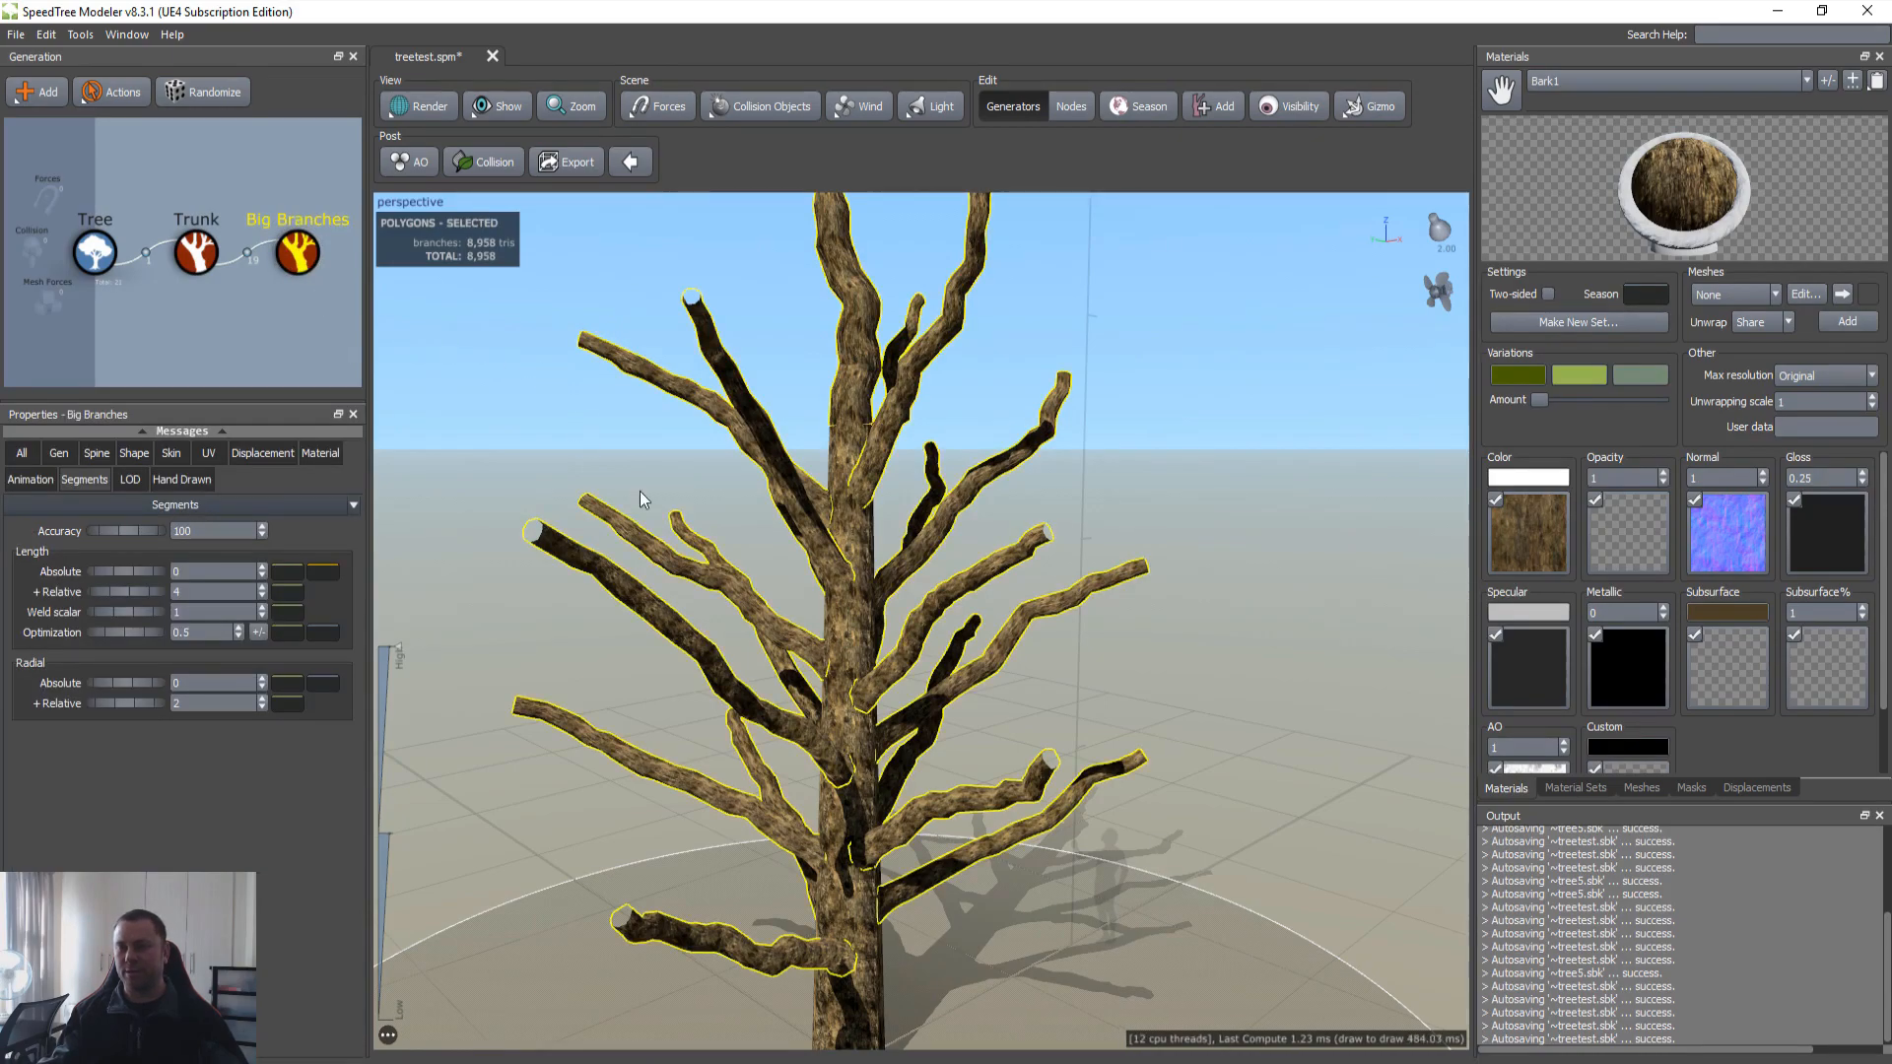
left_click_drag(727, 564, 695, 475)
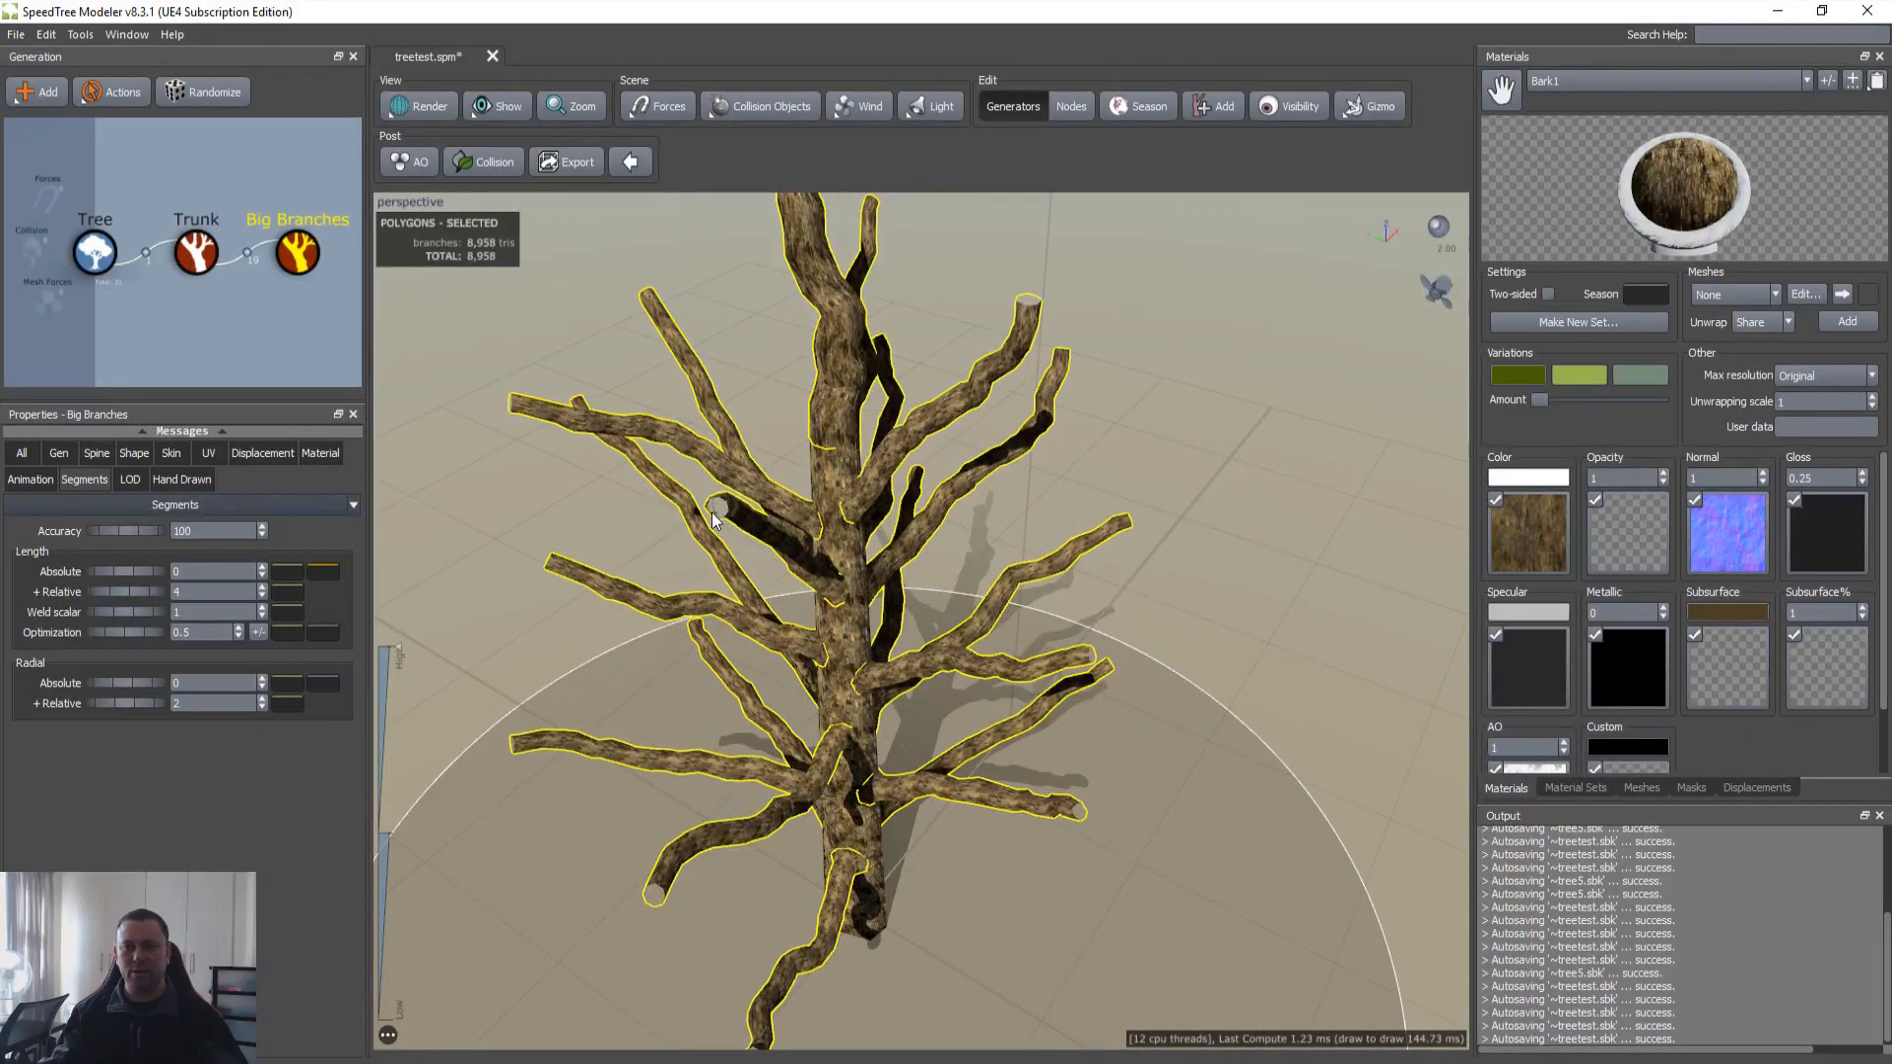
left_click_drag(716, 509, 792, 519)
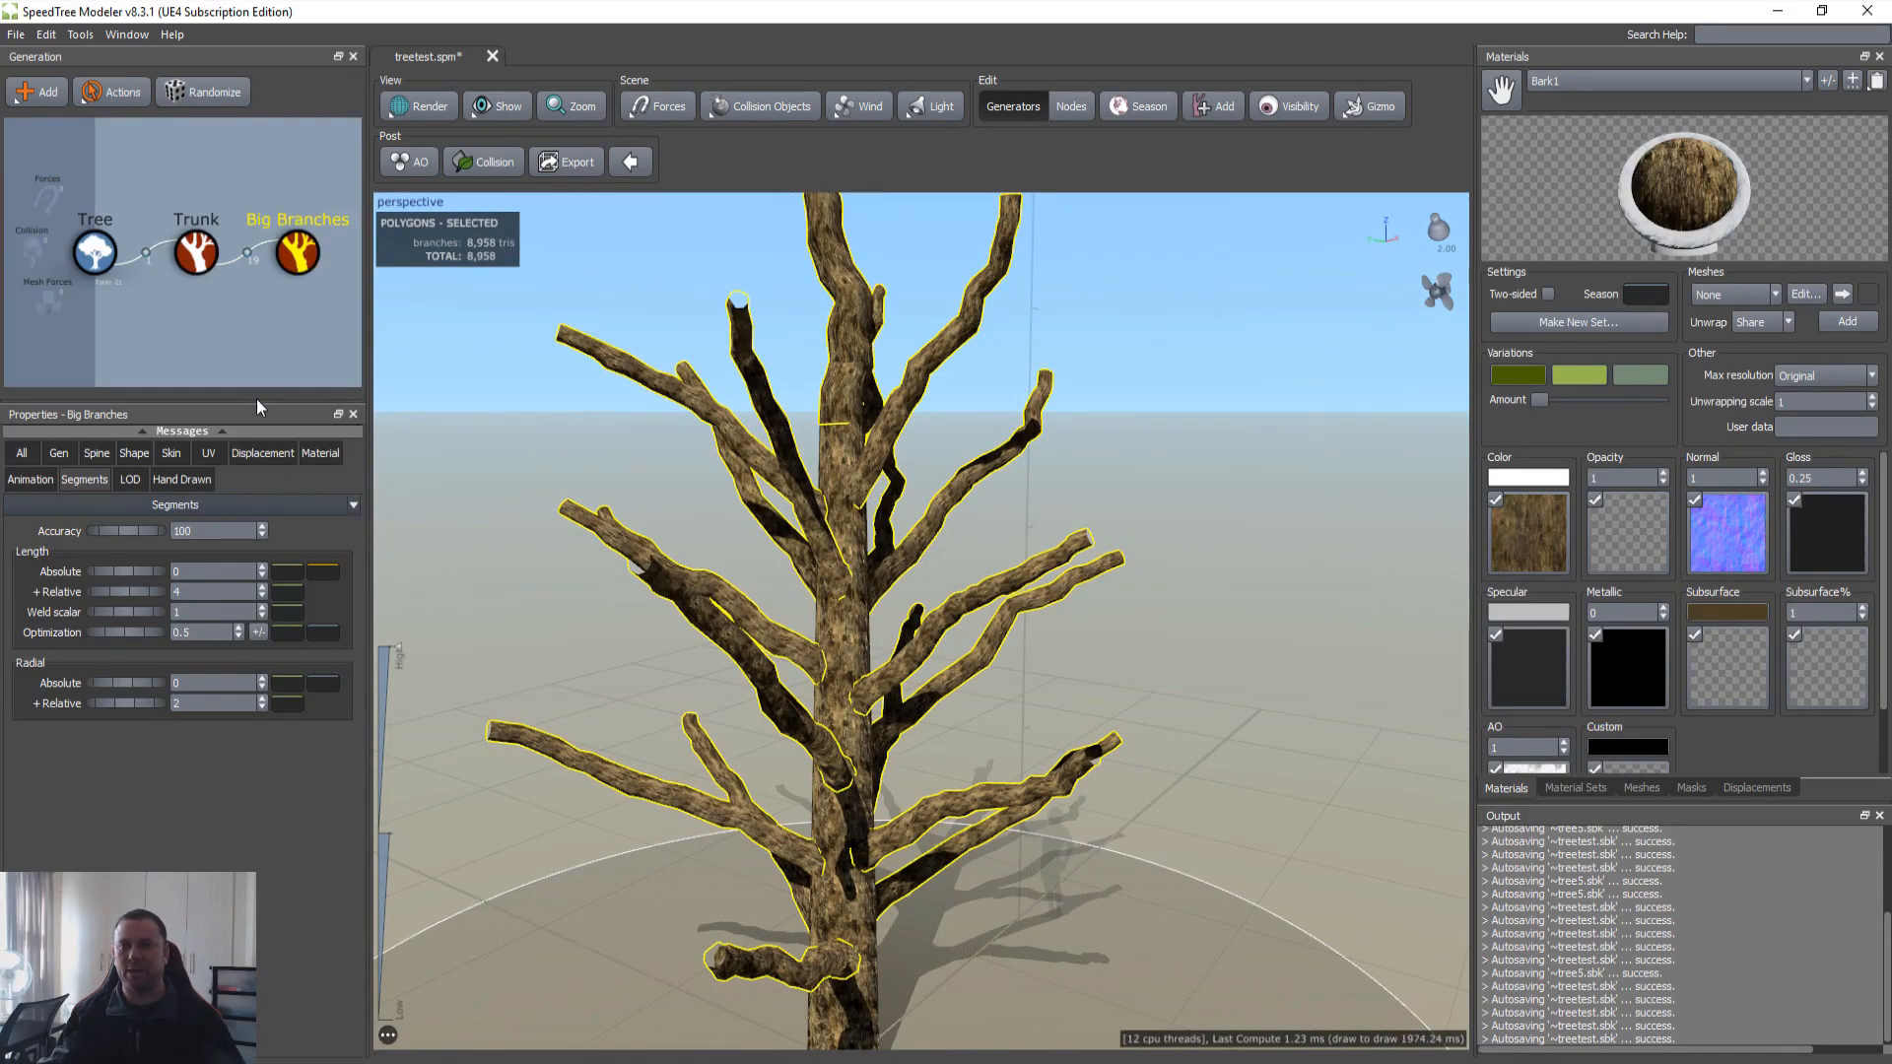
scroll(794, 524, "down", 3)
scroll(795, 522, "up", 4)
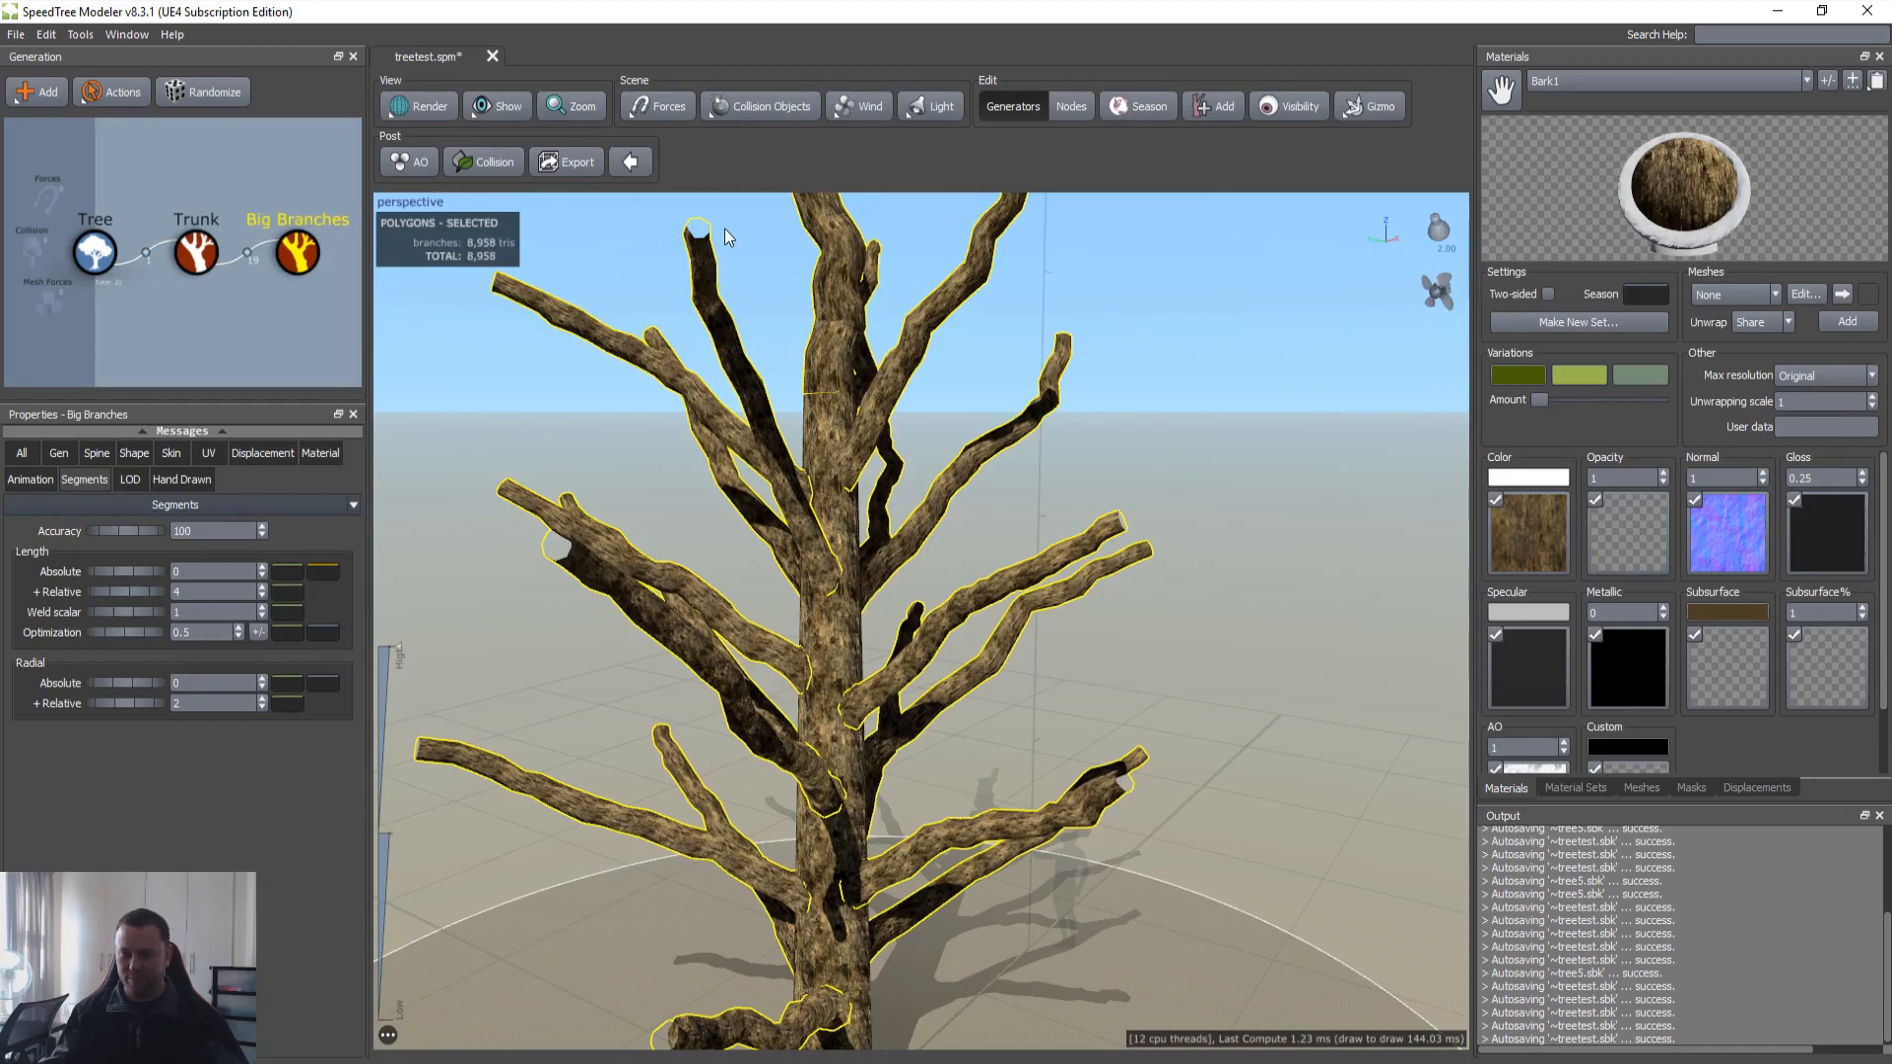
left_click_drag(705, 392, 651, 471)
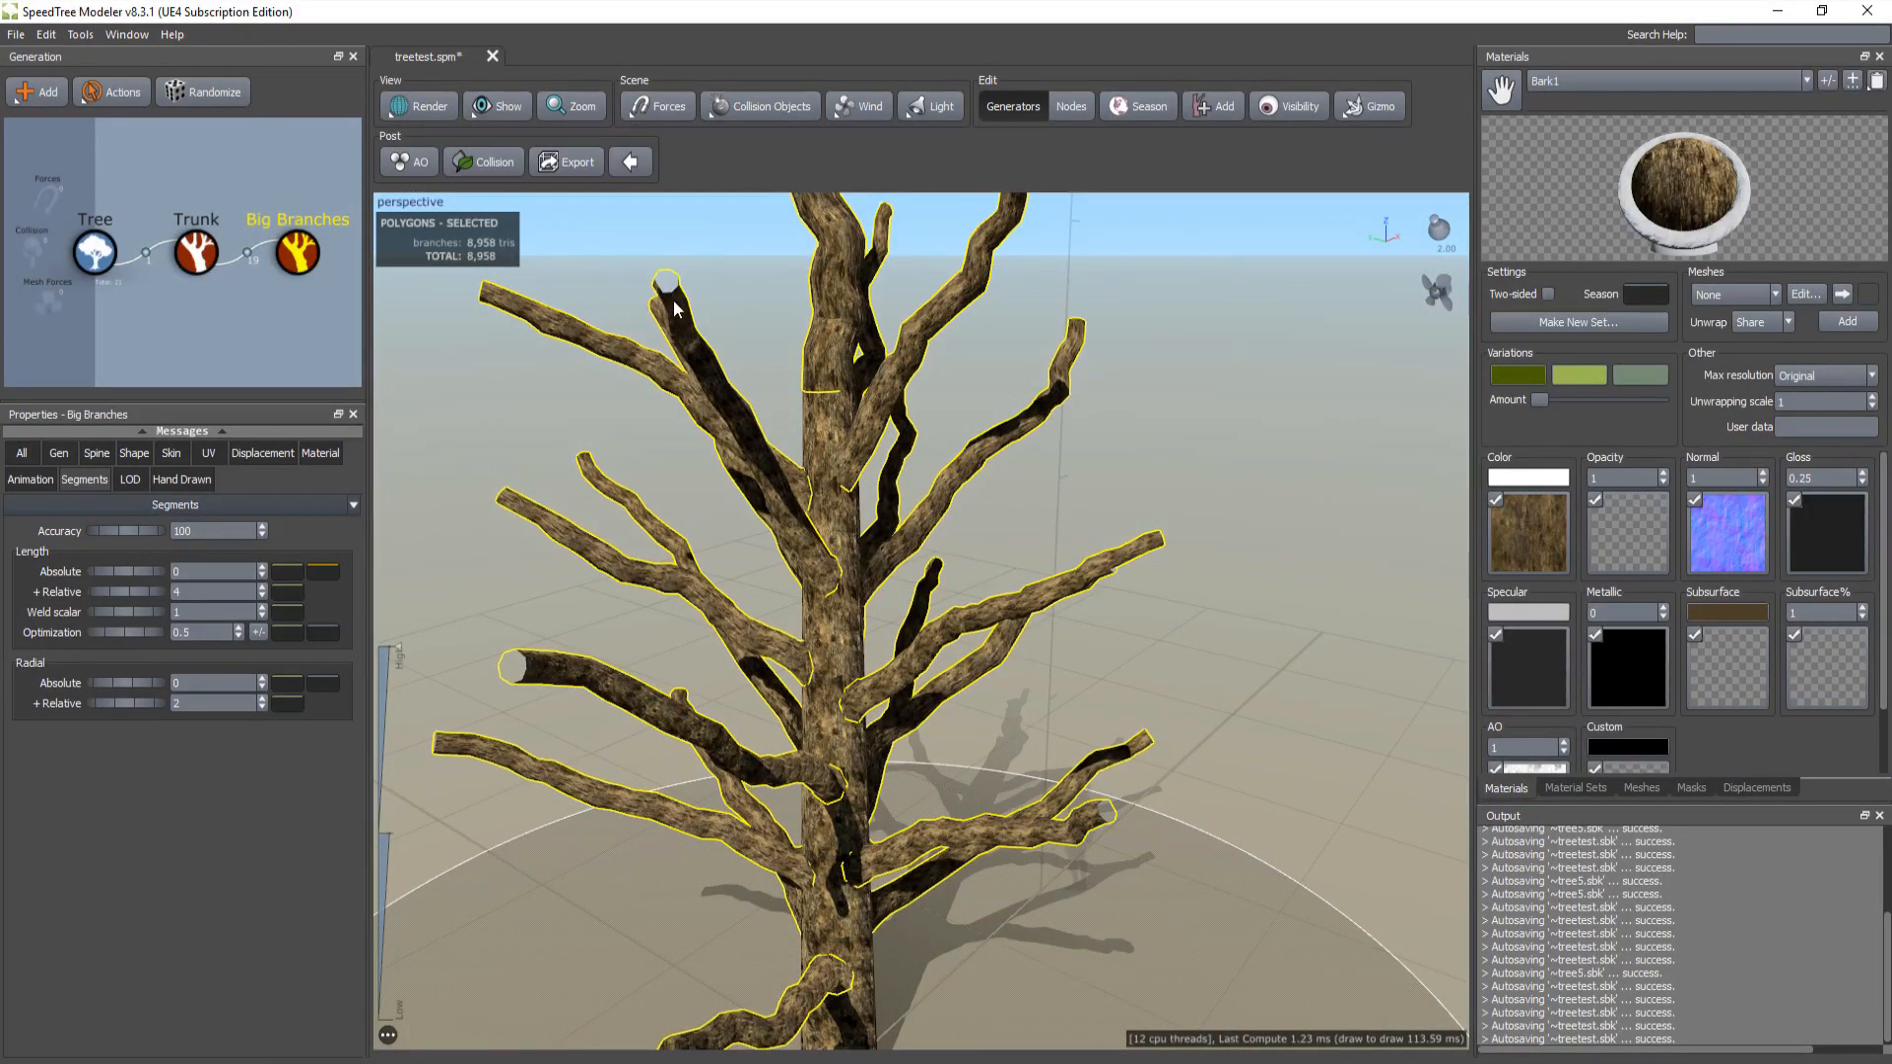
left_click_drag(735, 440, 703, 399)
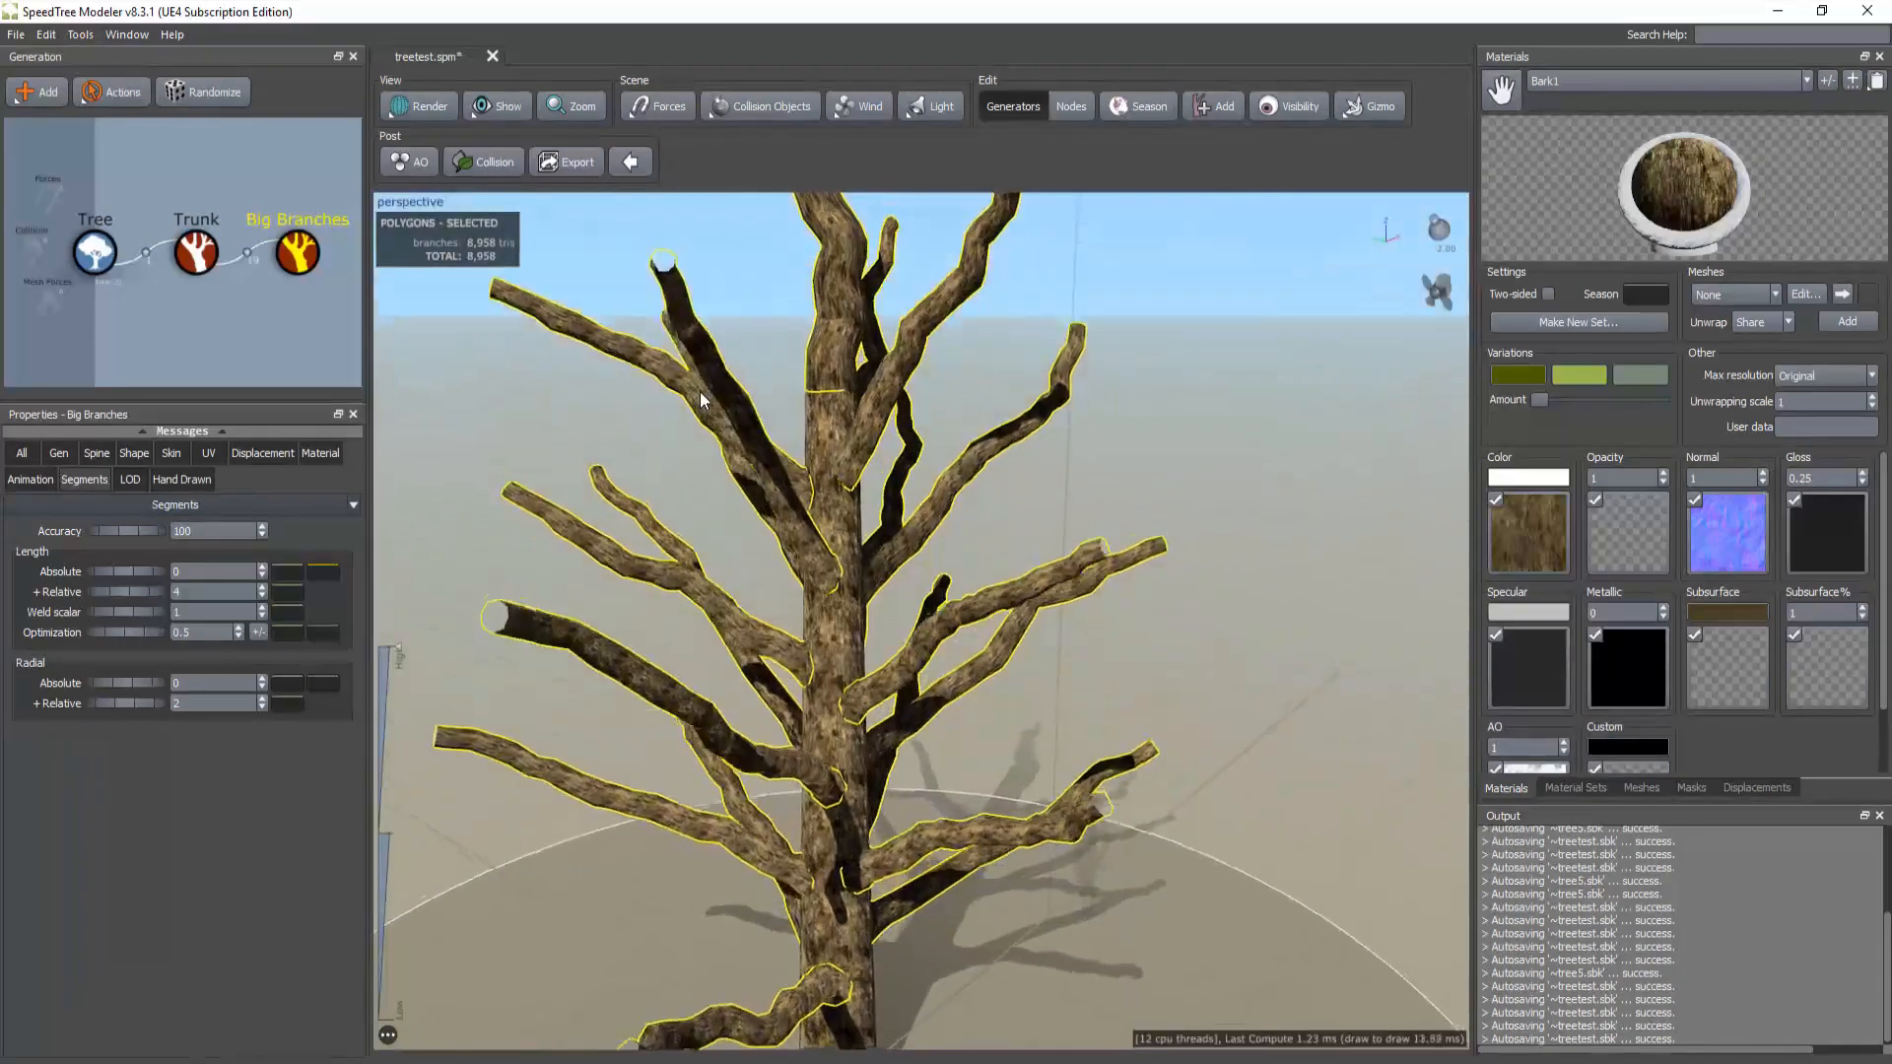
left_click_drag(702, 398, 666, 395)
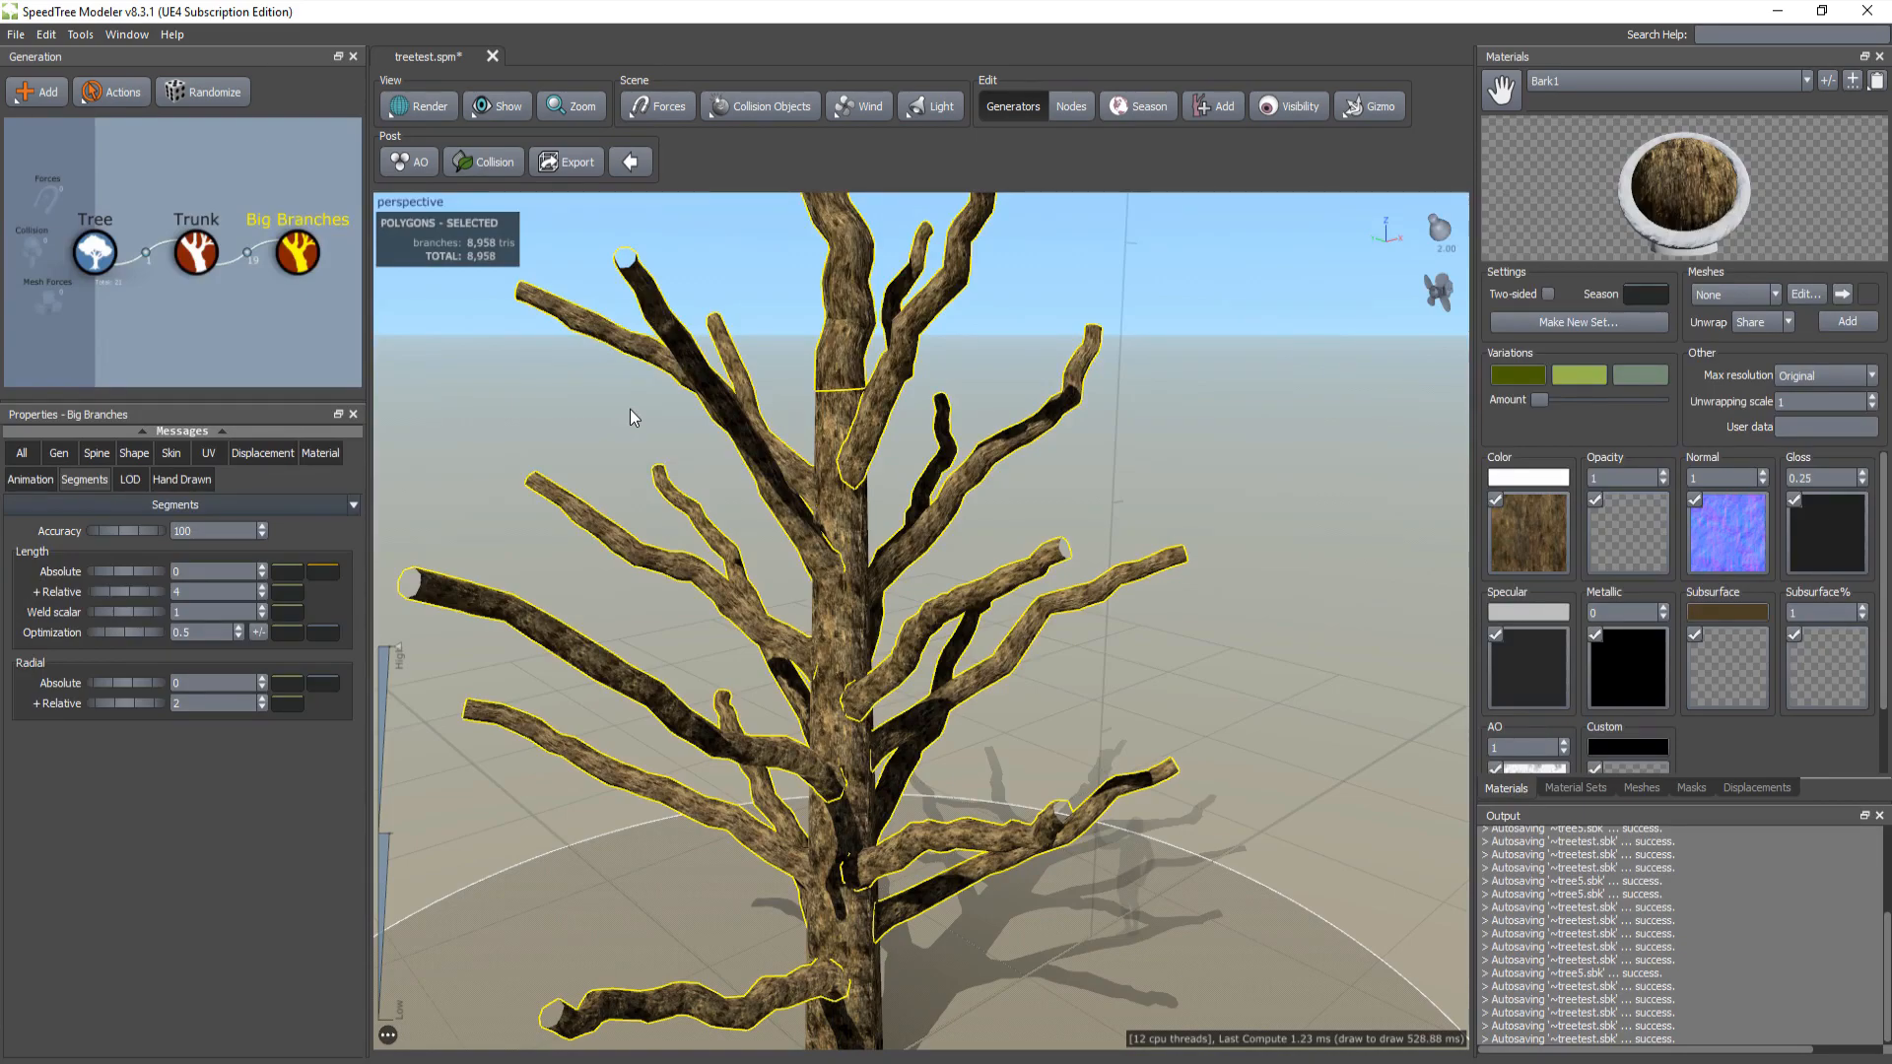
mouse_move(629, 410)
left_mouse_down()
mouse_move(657, 424)
mouse_move(605, 424)
mouse_move(623, 425)
left_mouse_up()
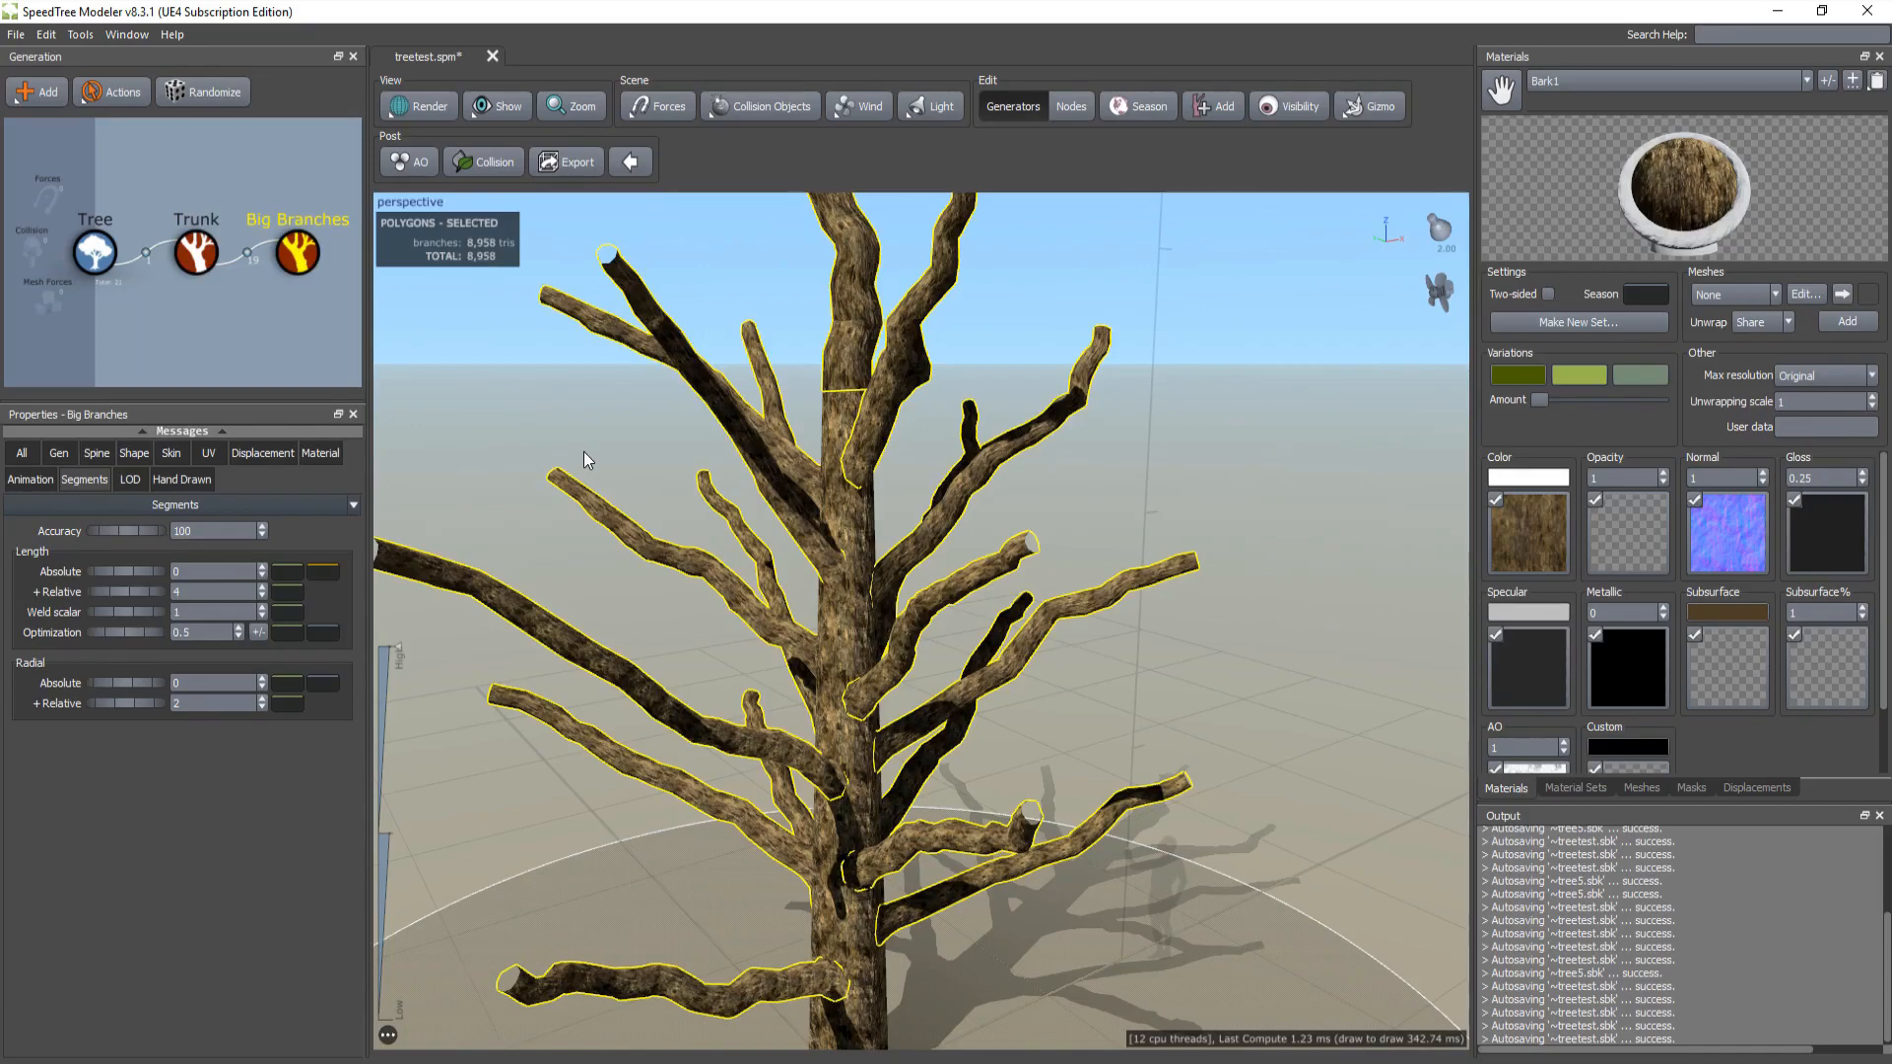
left_click_drag(623, 442, 683, 475)
left_click(596, 429)
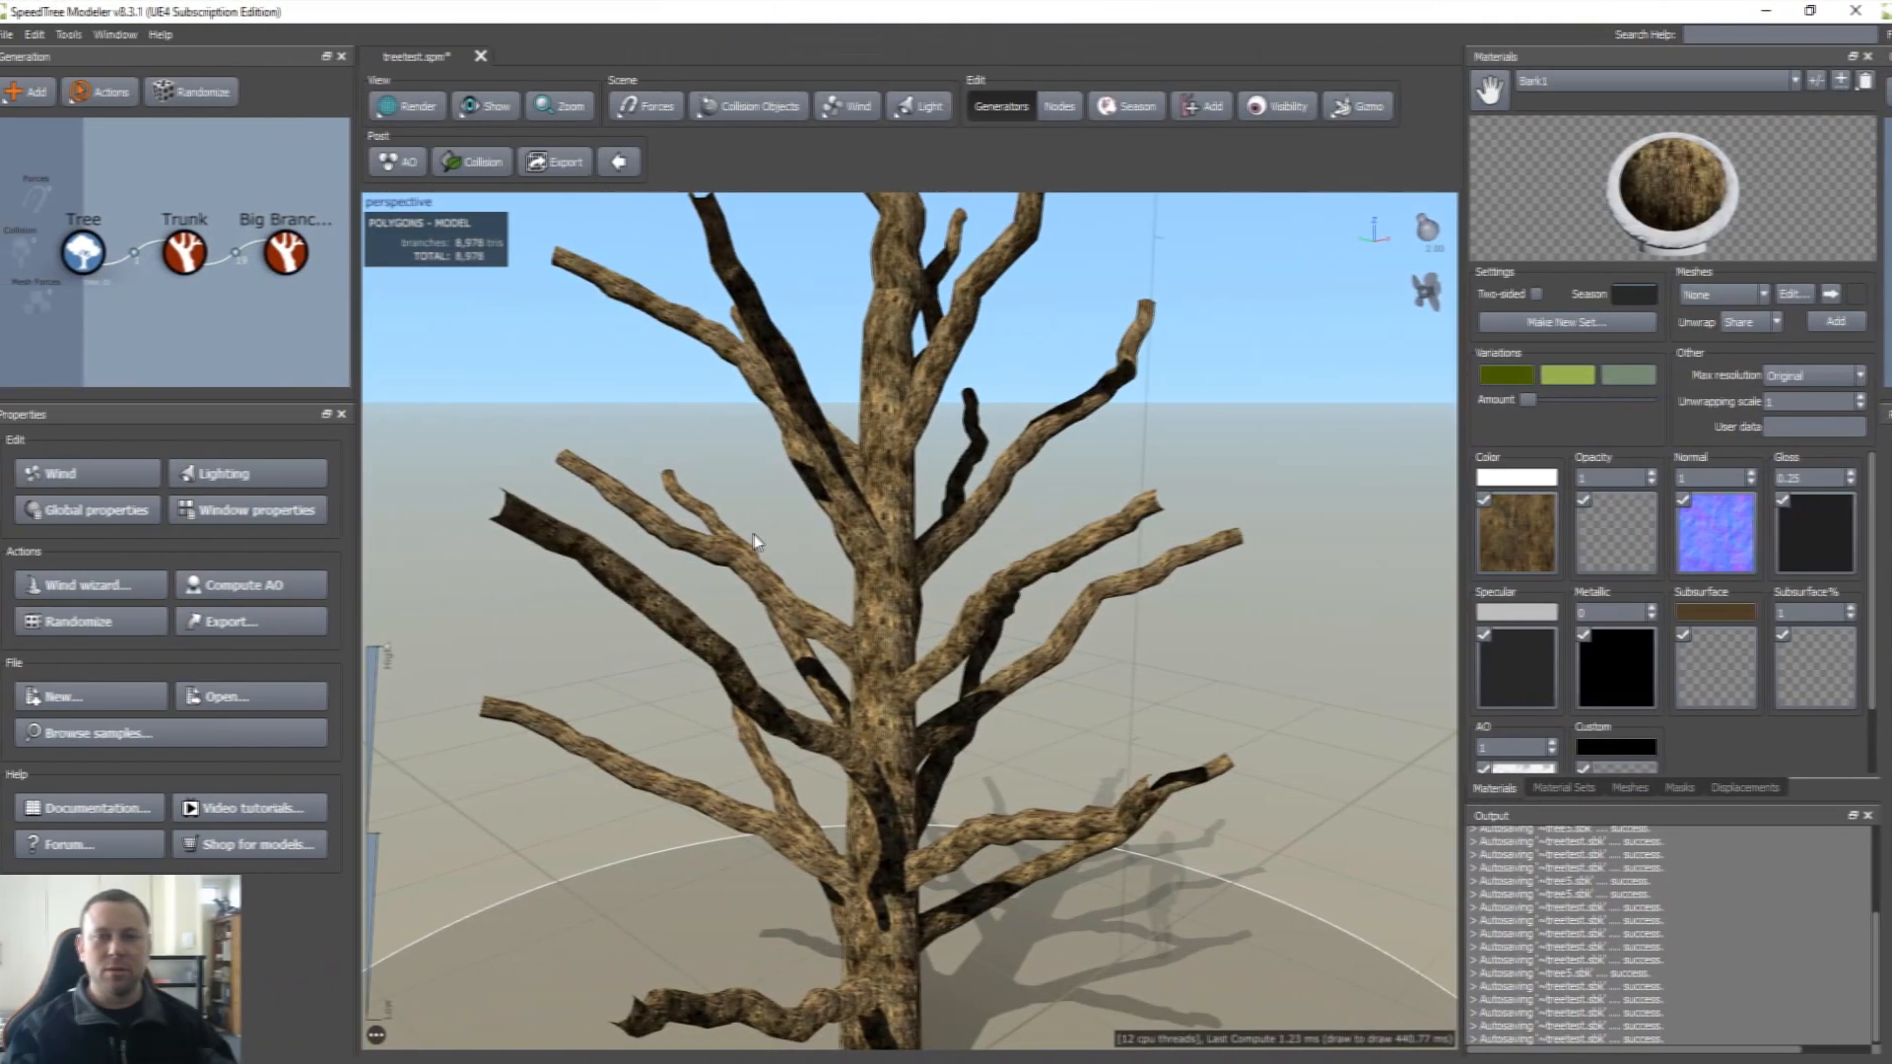
left_click_drag(791, 562, 767, 554)
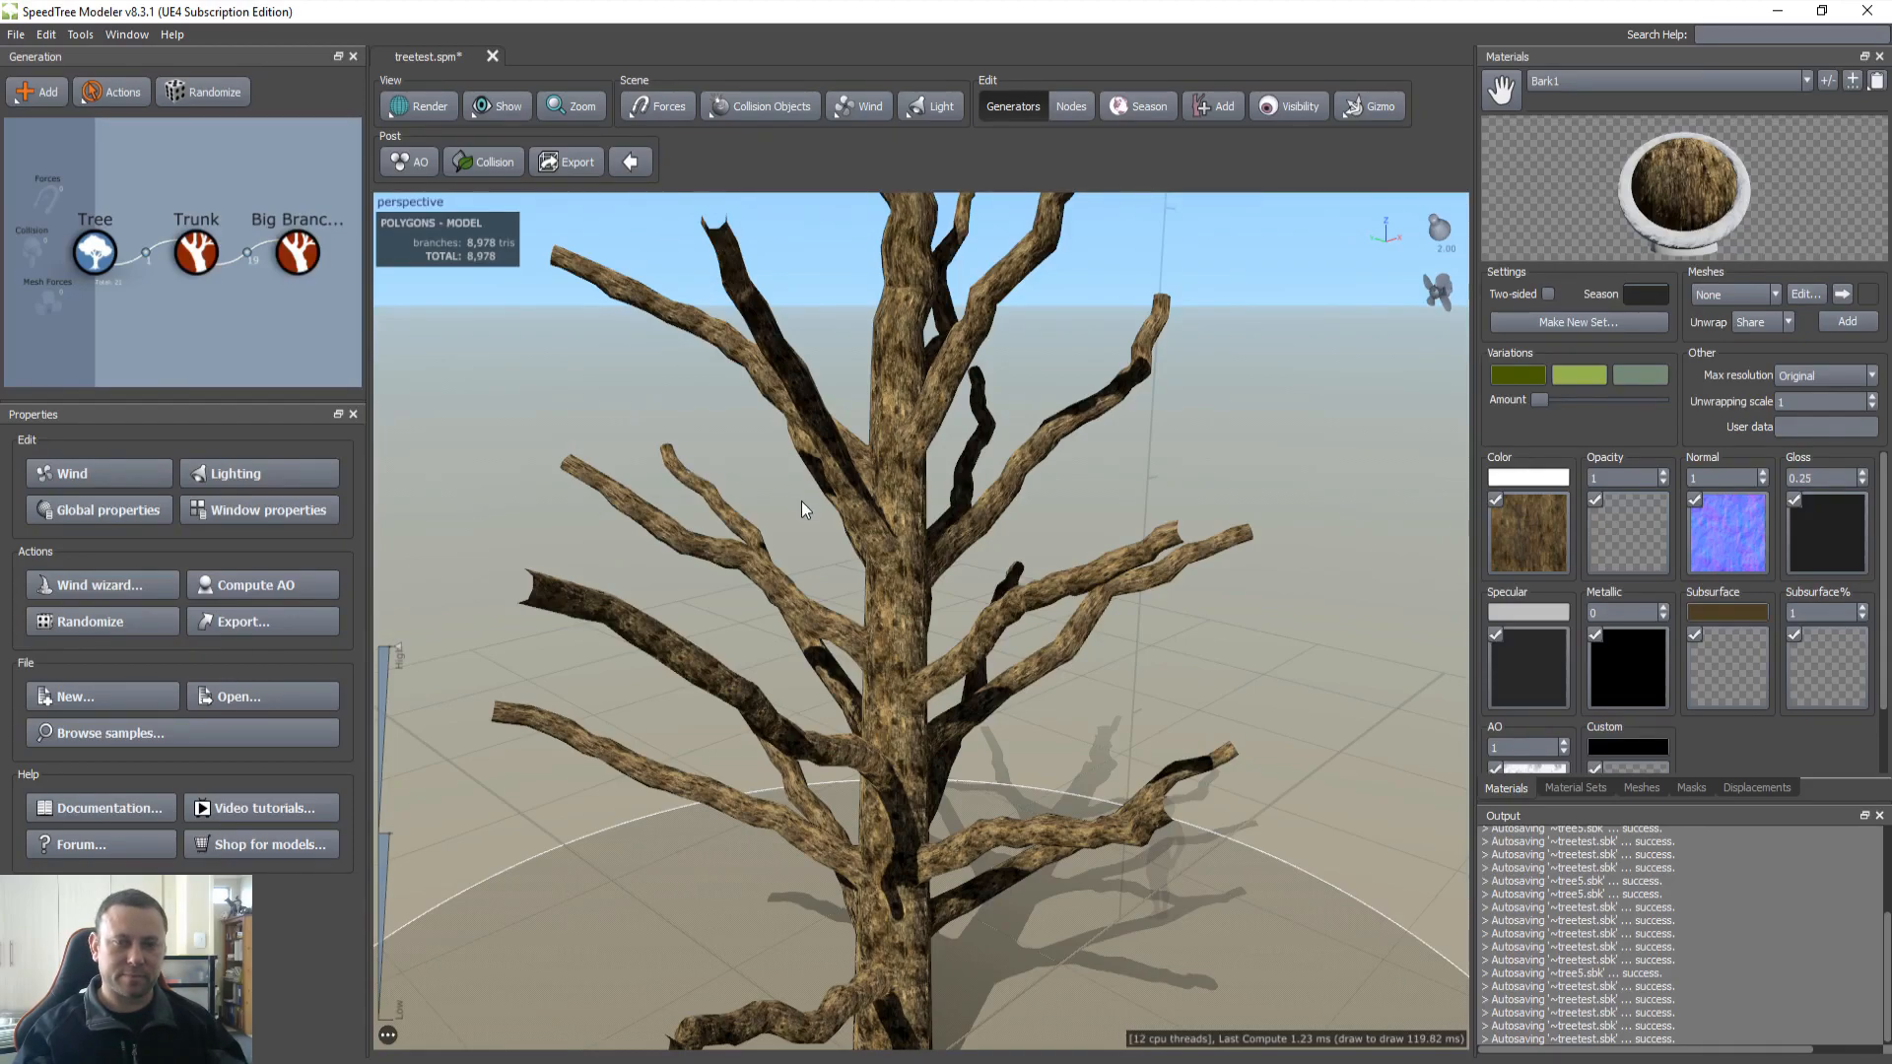
Step: Add a Little Branches generator to the big branches
left_click(298, 252)
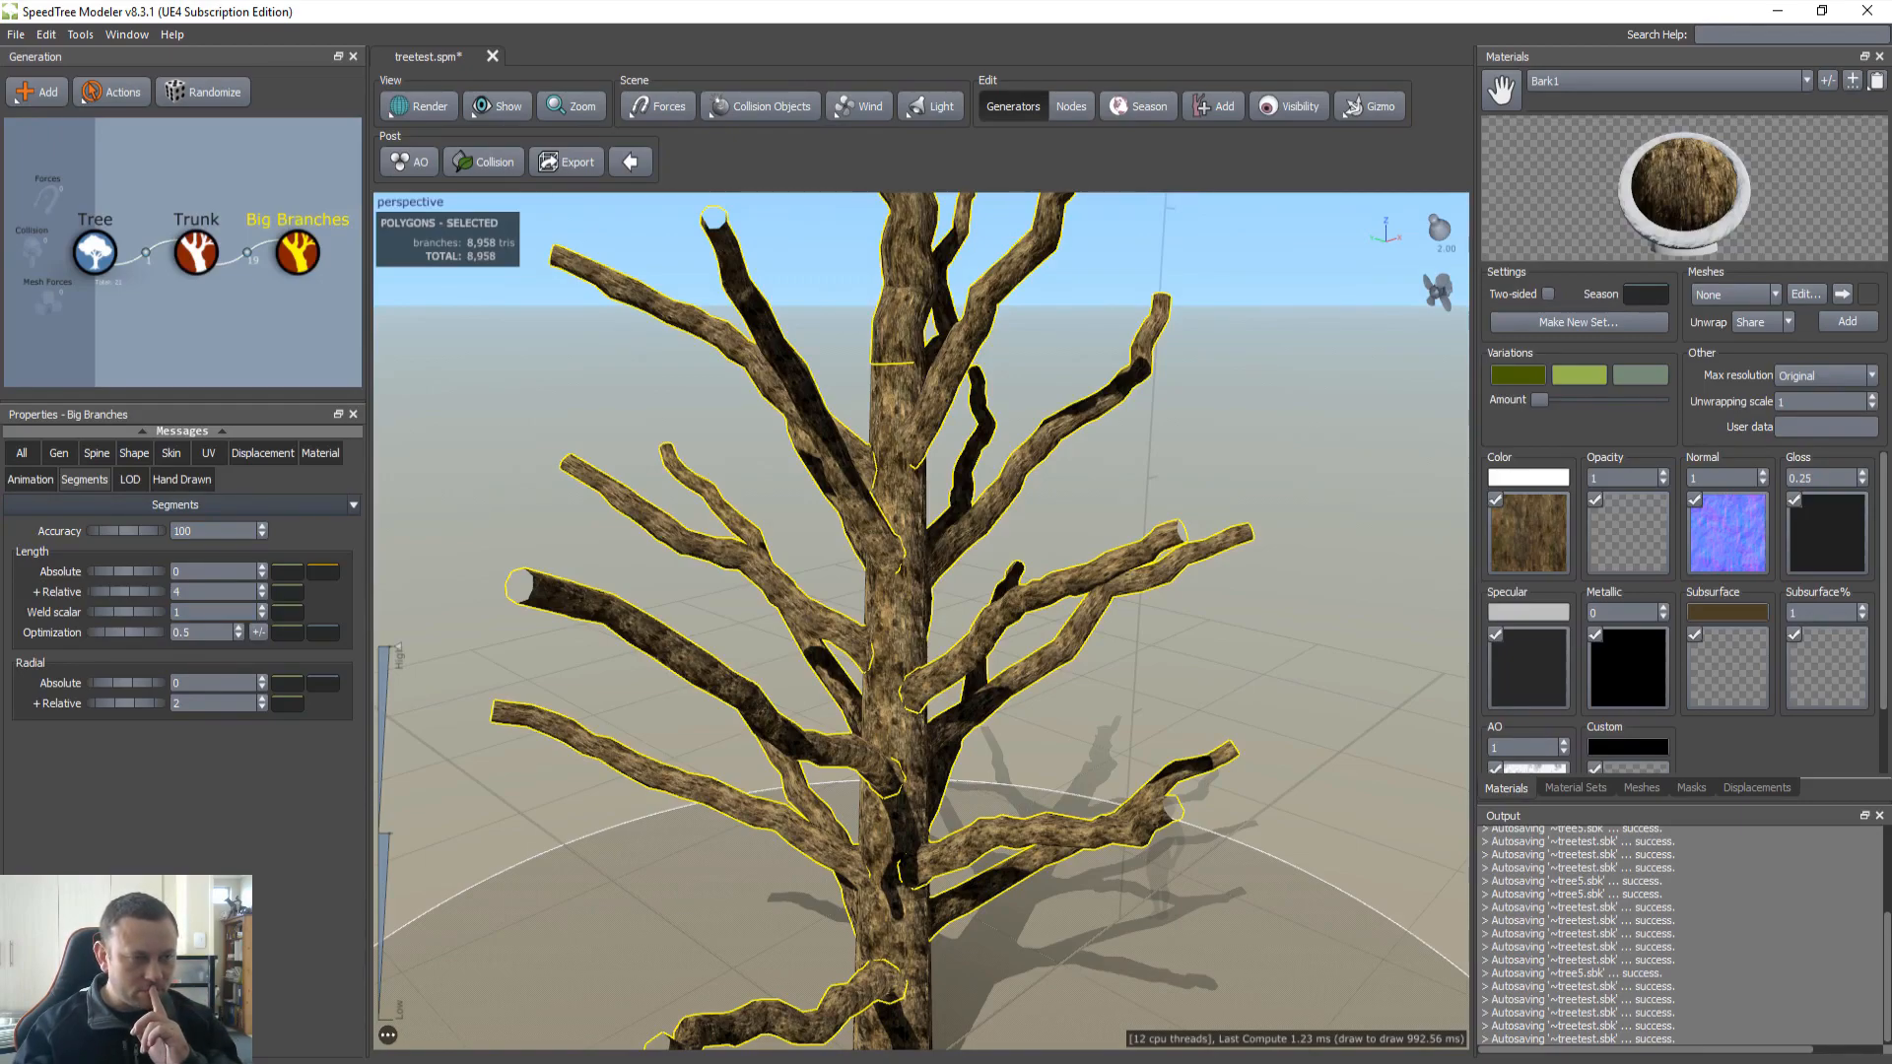
right_click(293, 259)
mouse_move(406, 268)
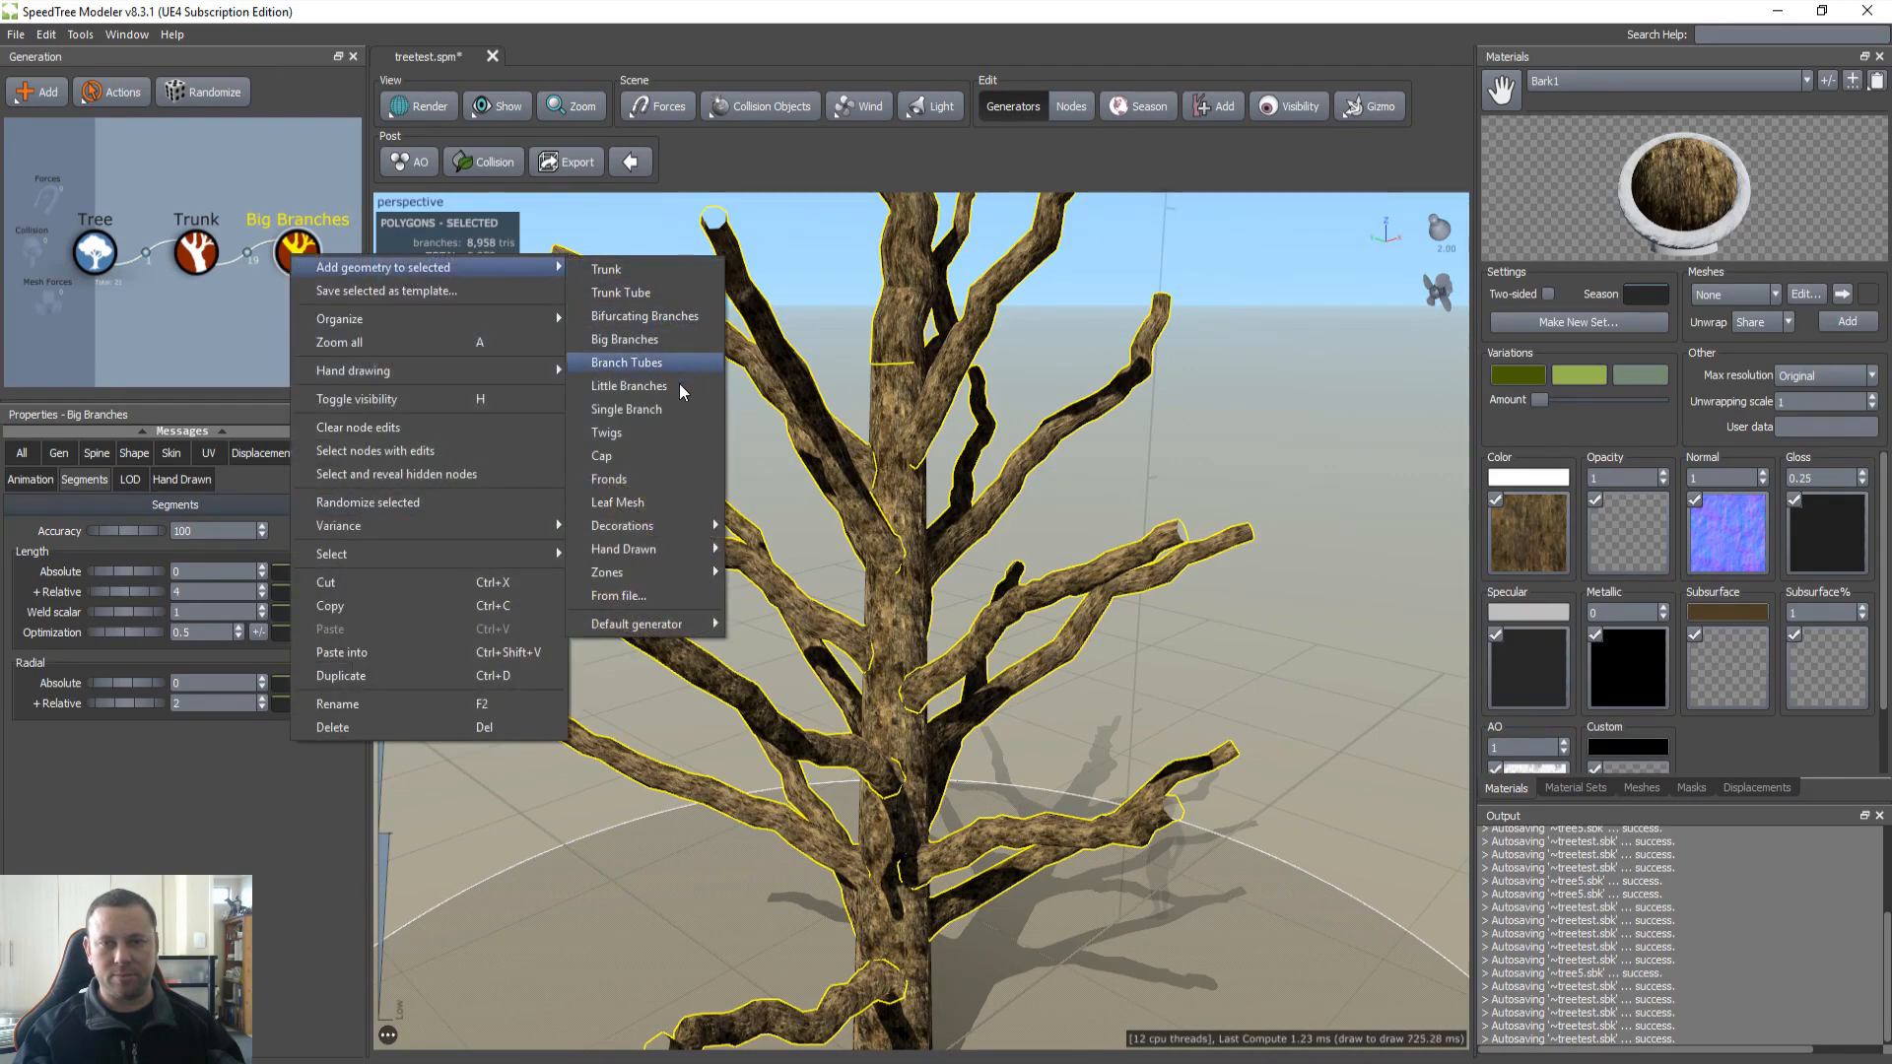
left_click(648, 387)
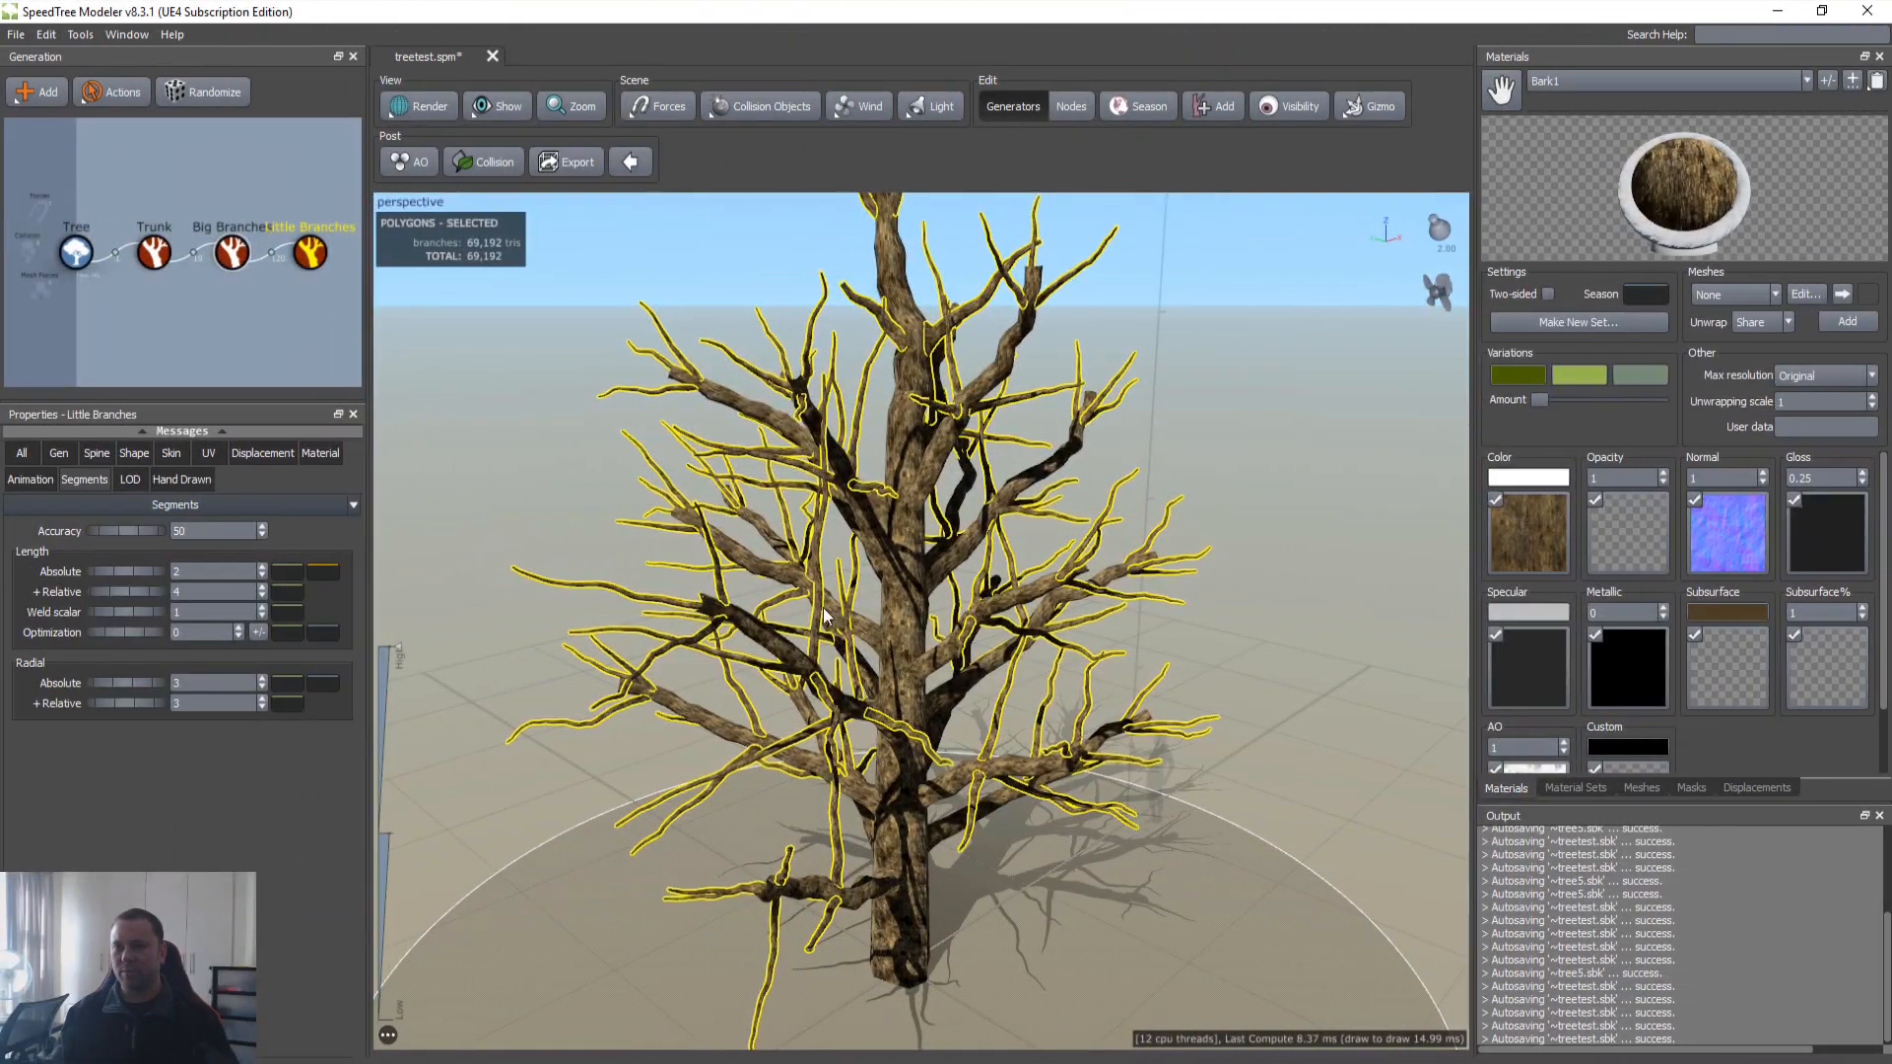
left_click_drag(779, 609, 917, 542)
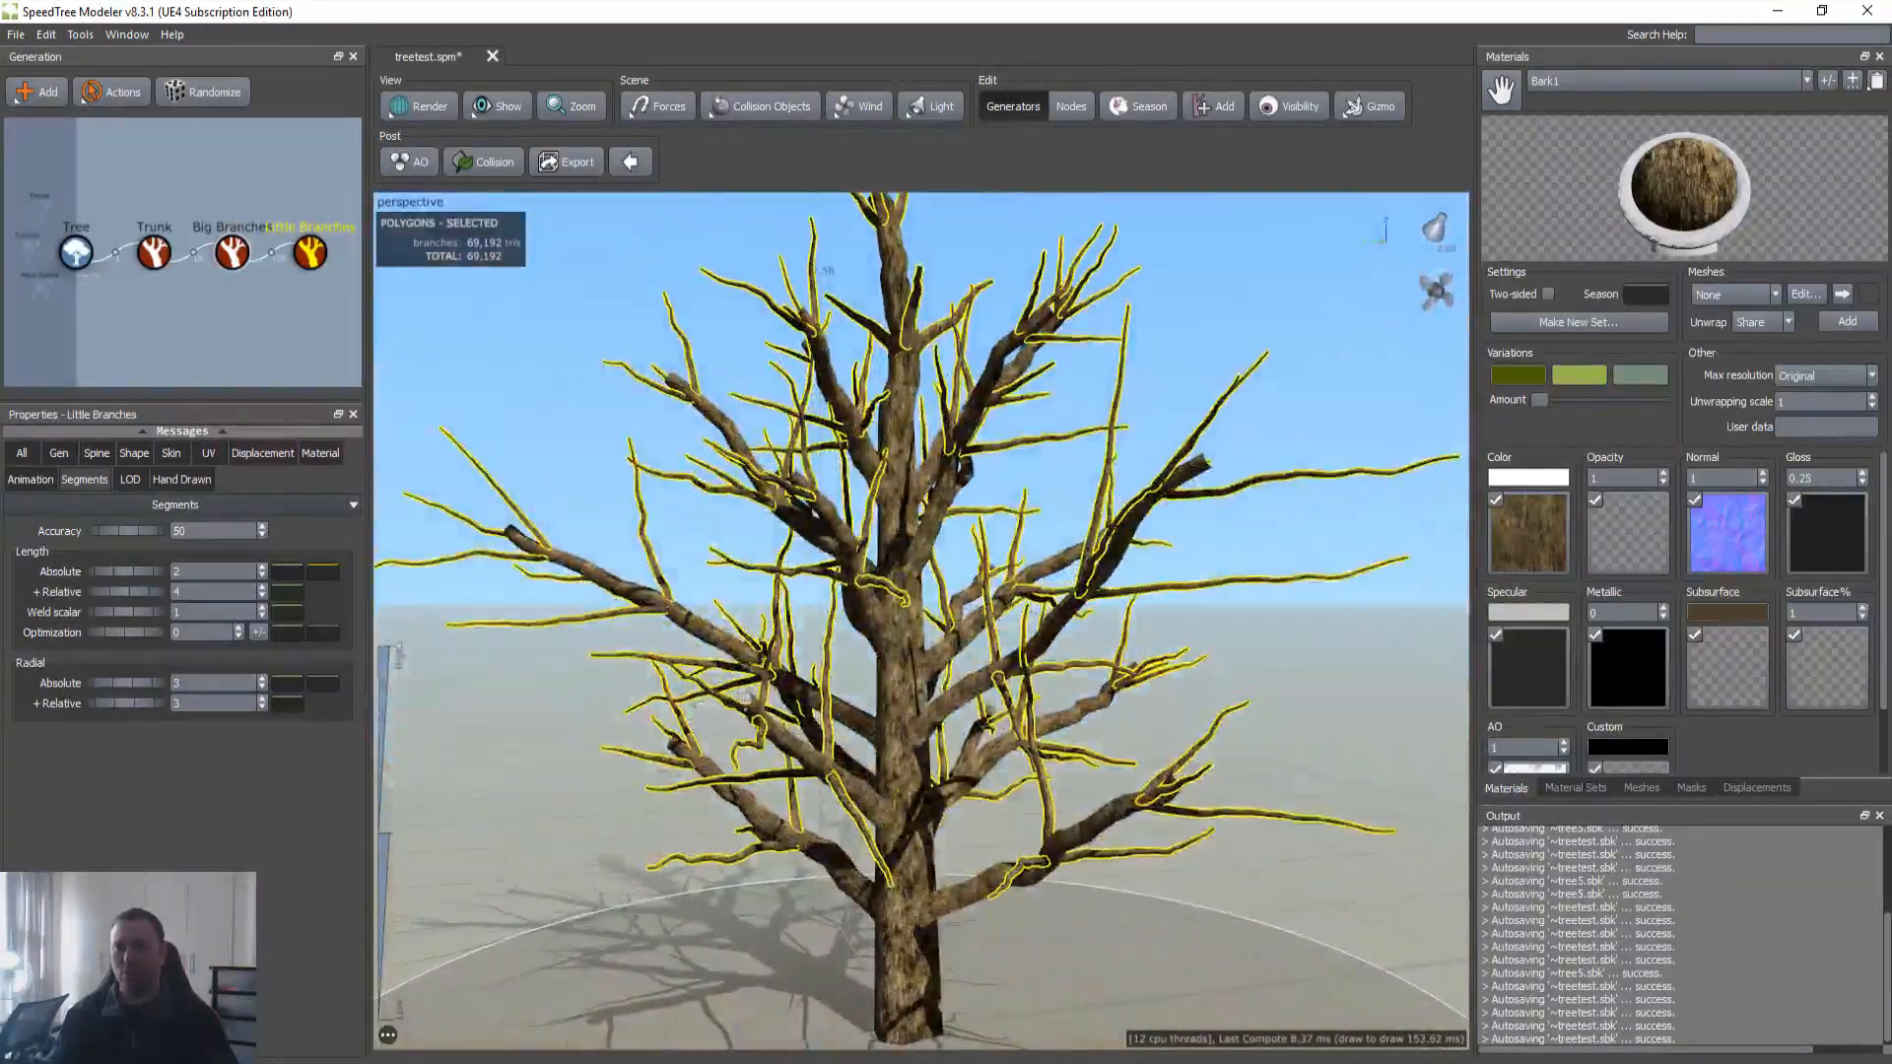
Step: Set the interval count of the little branches to 2
left_click(56, 454)
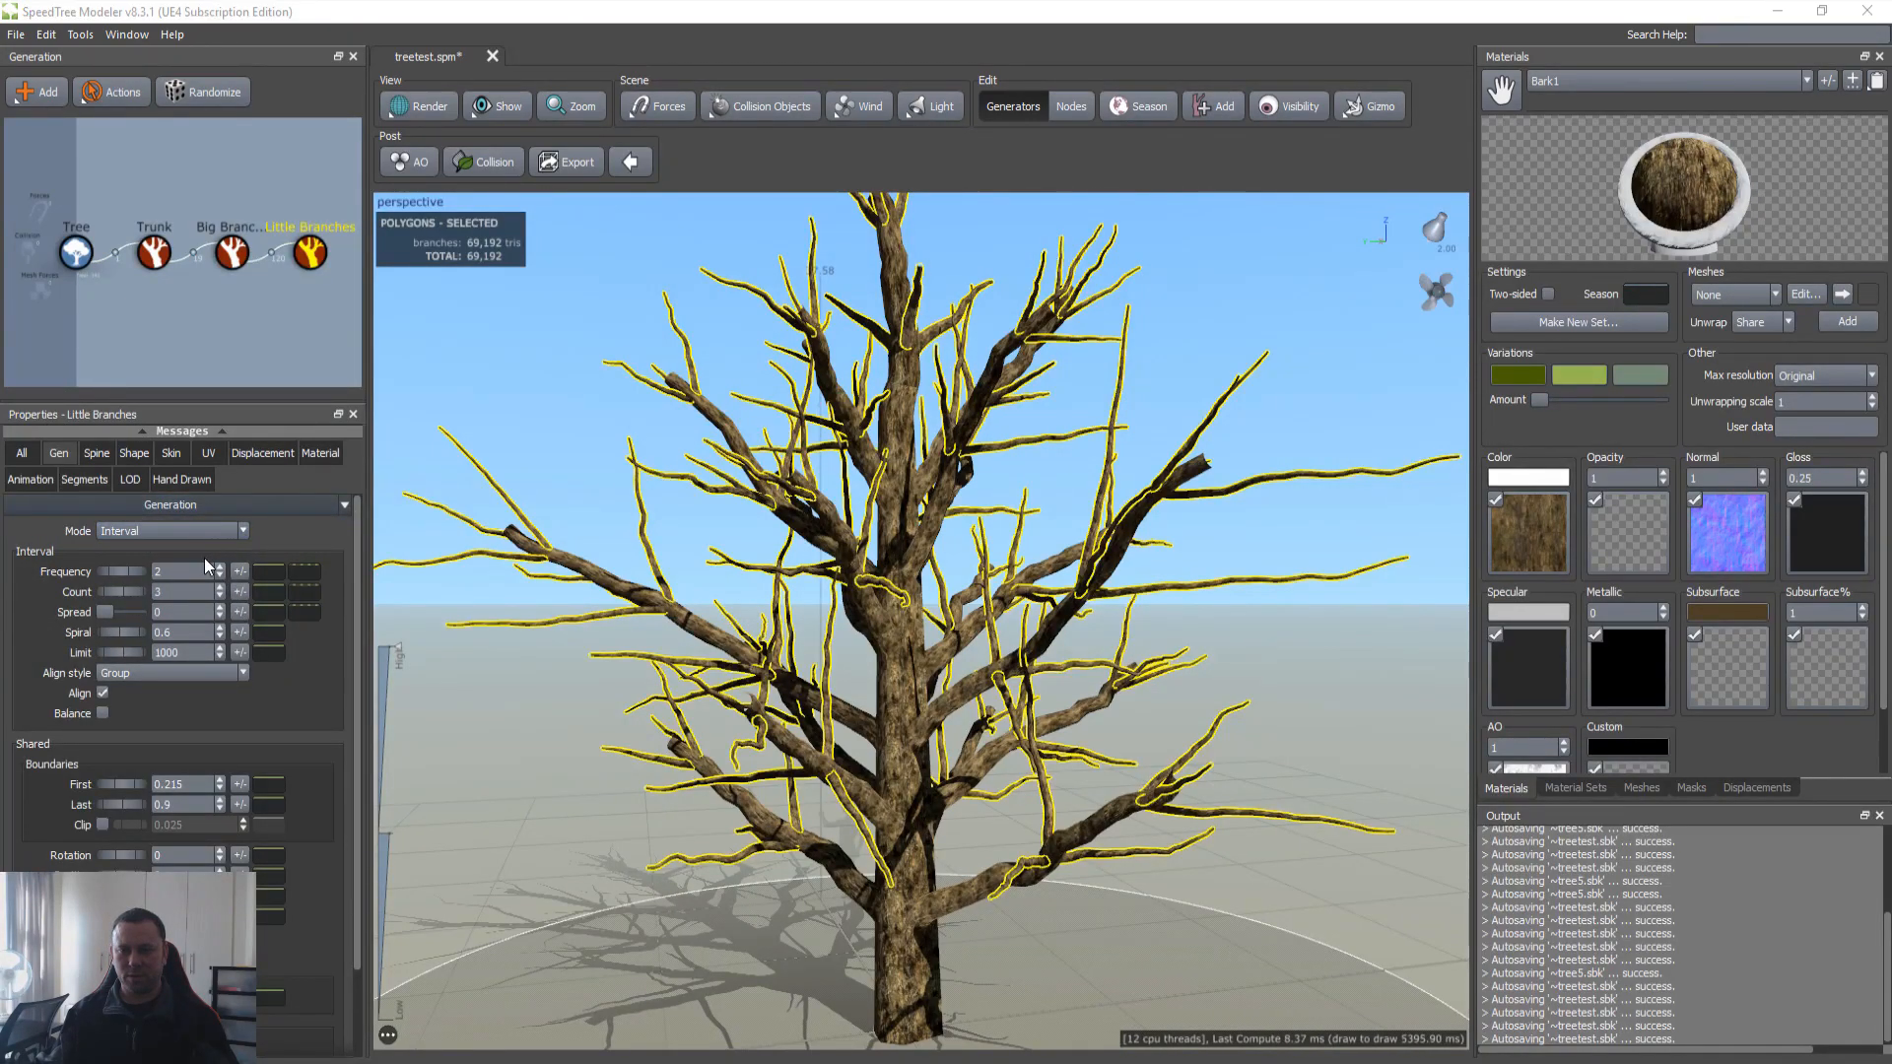
double_click(178, 592)
type("2")
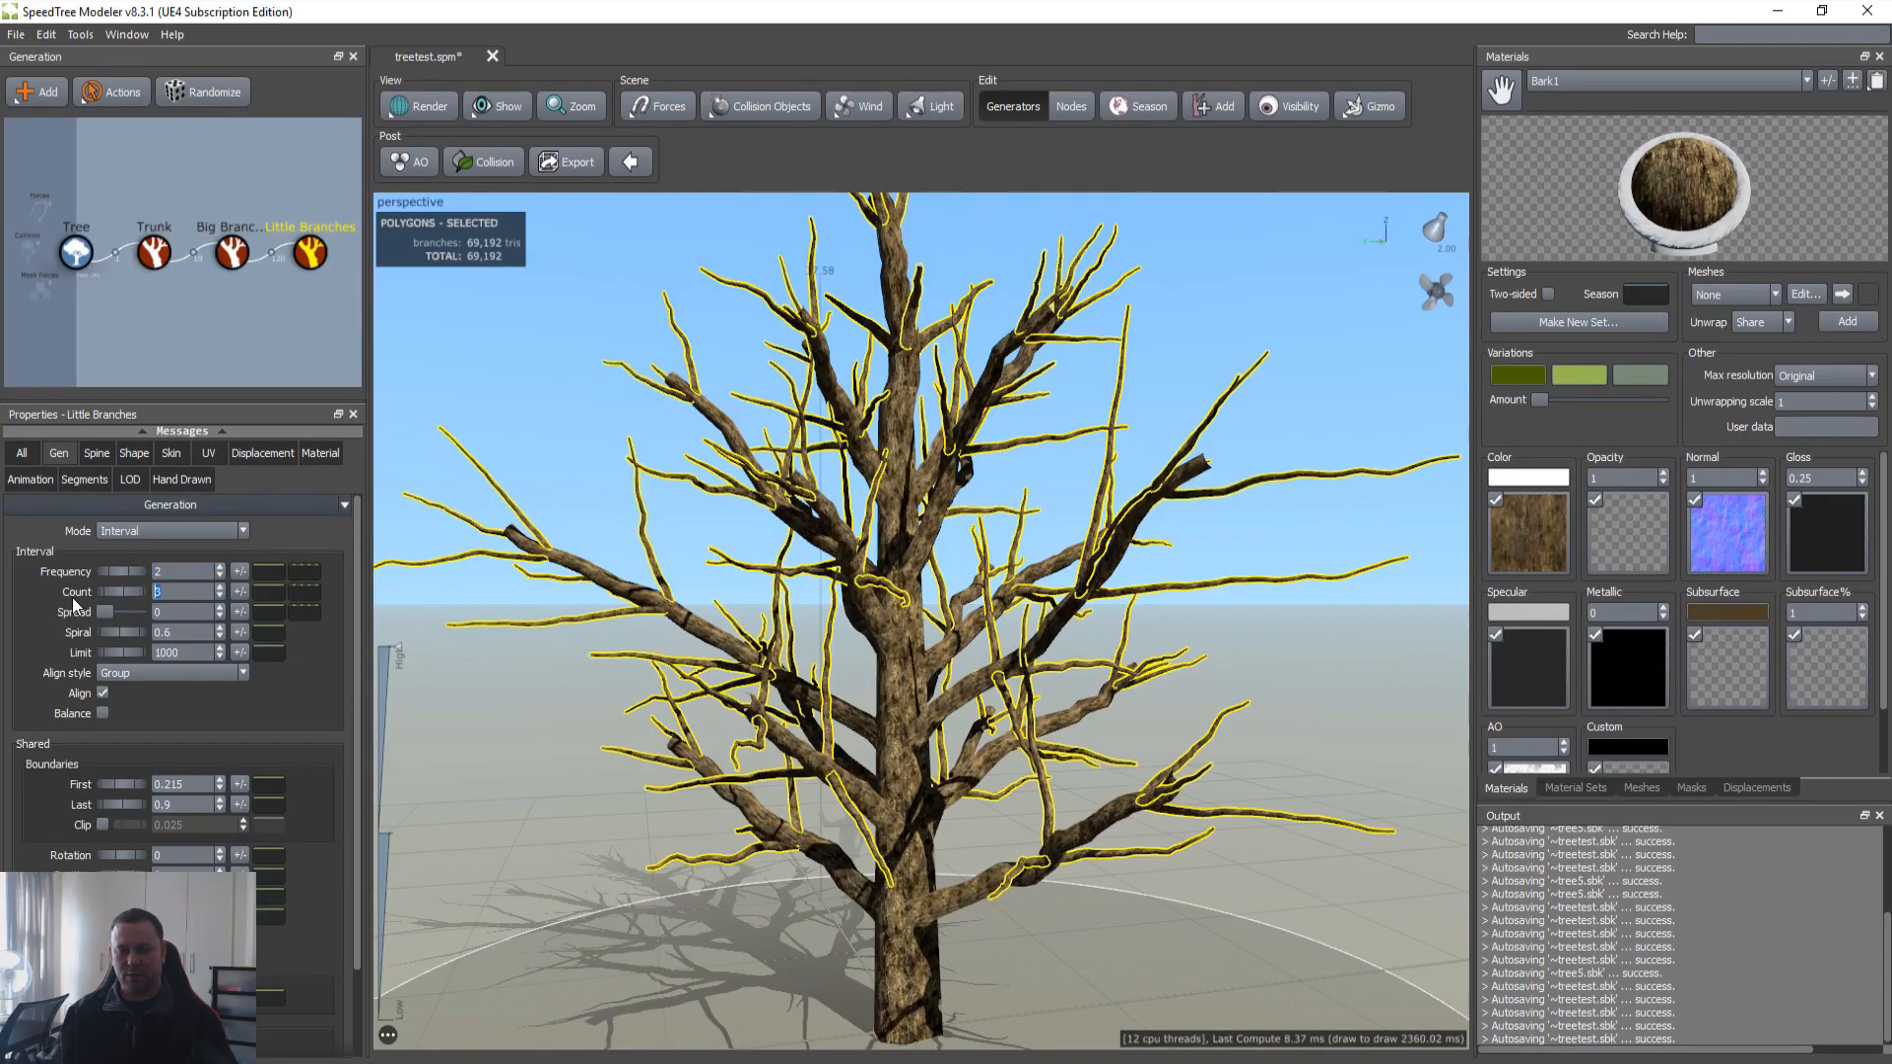
key("Tab")
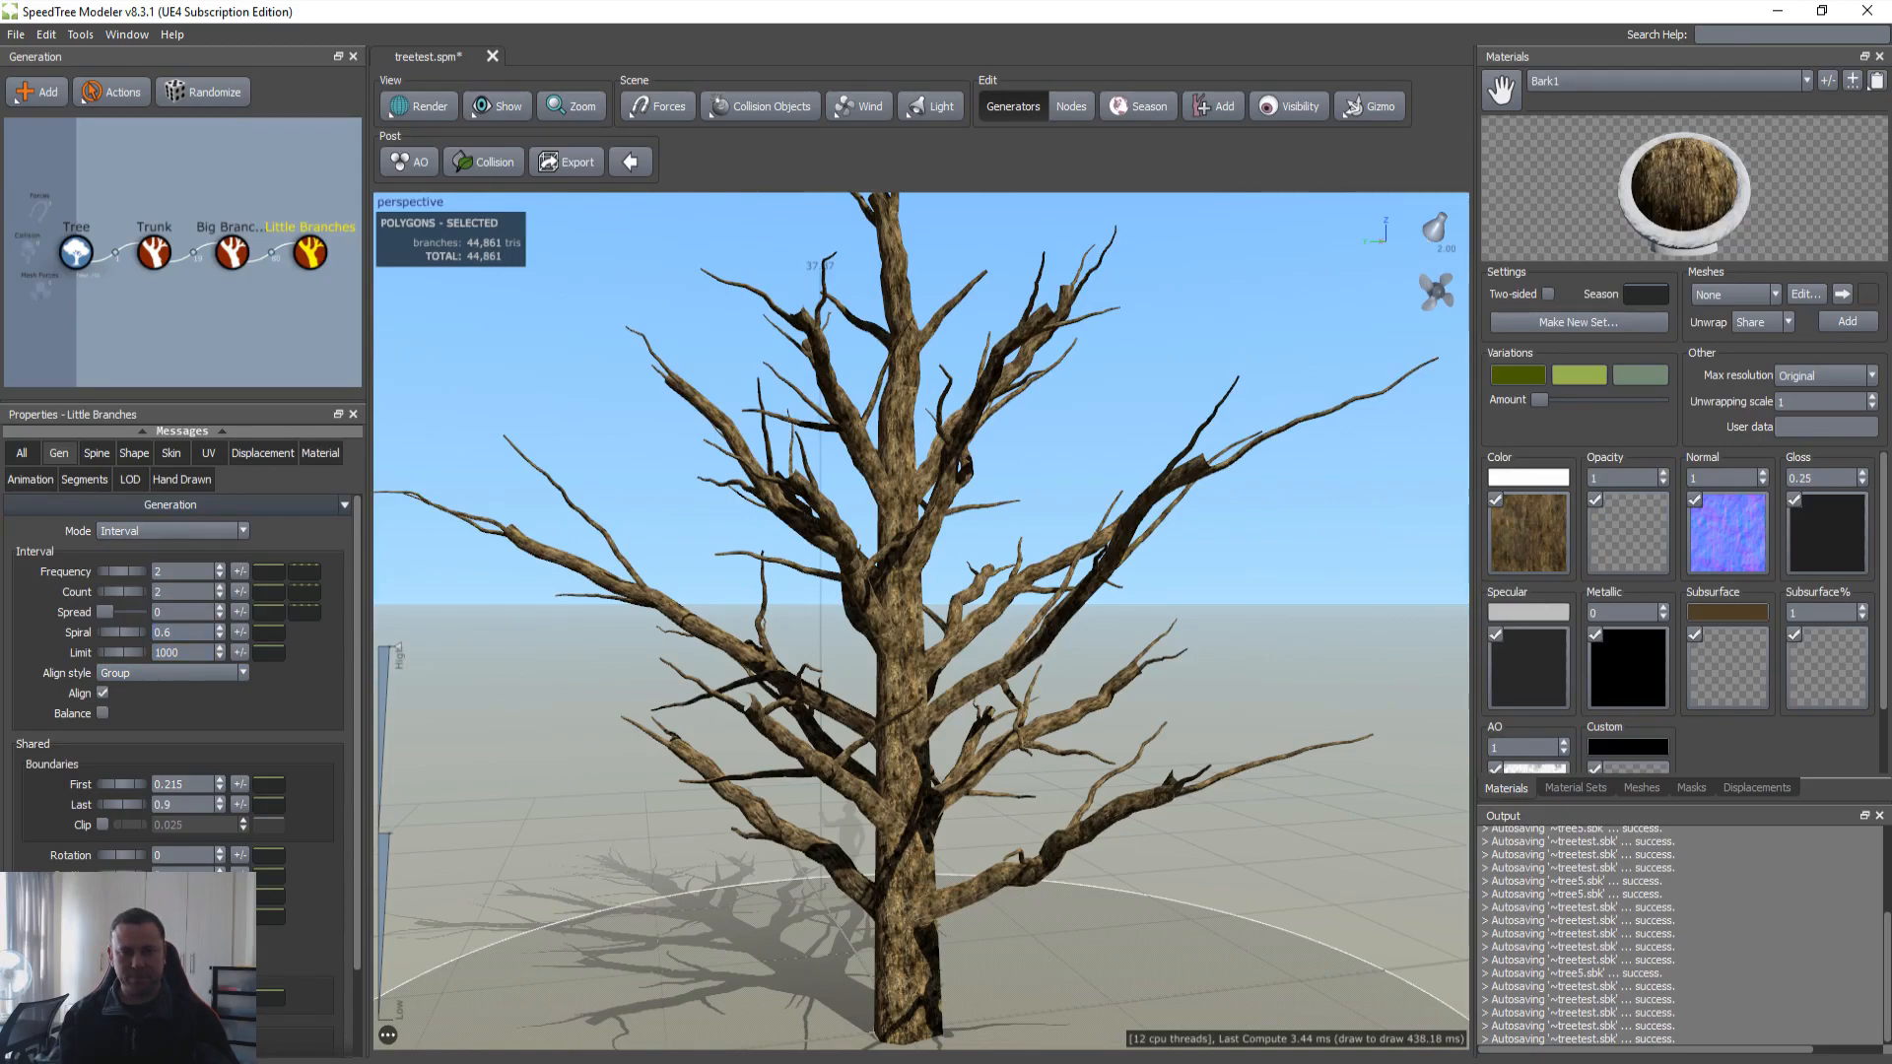
Step: Set the little branches' First boundary to 0.1 and undo a further trial adjustment of it
double_click(194, 785)
type("0.1")
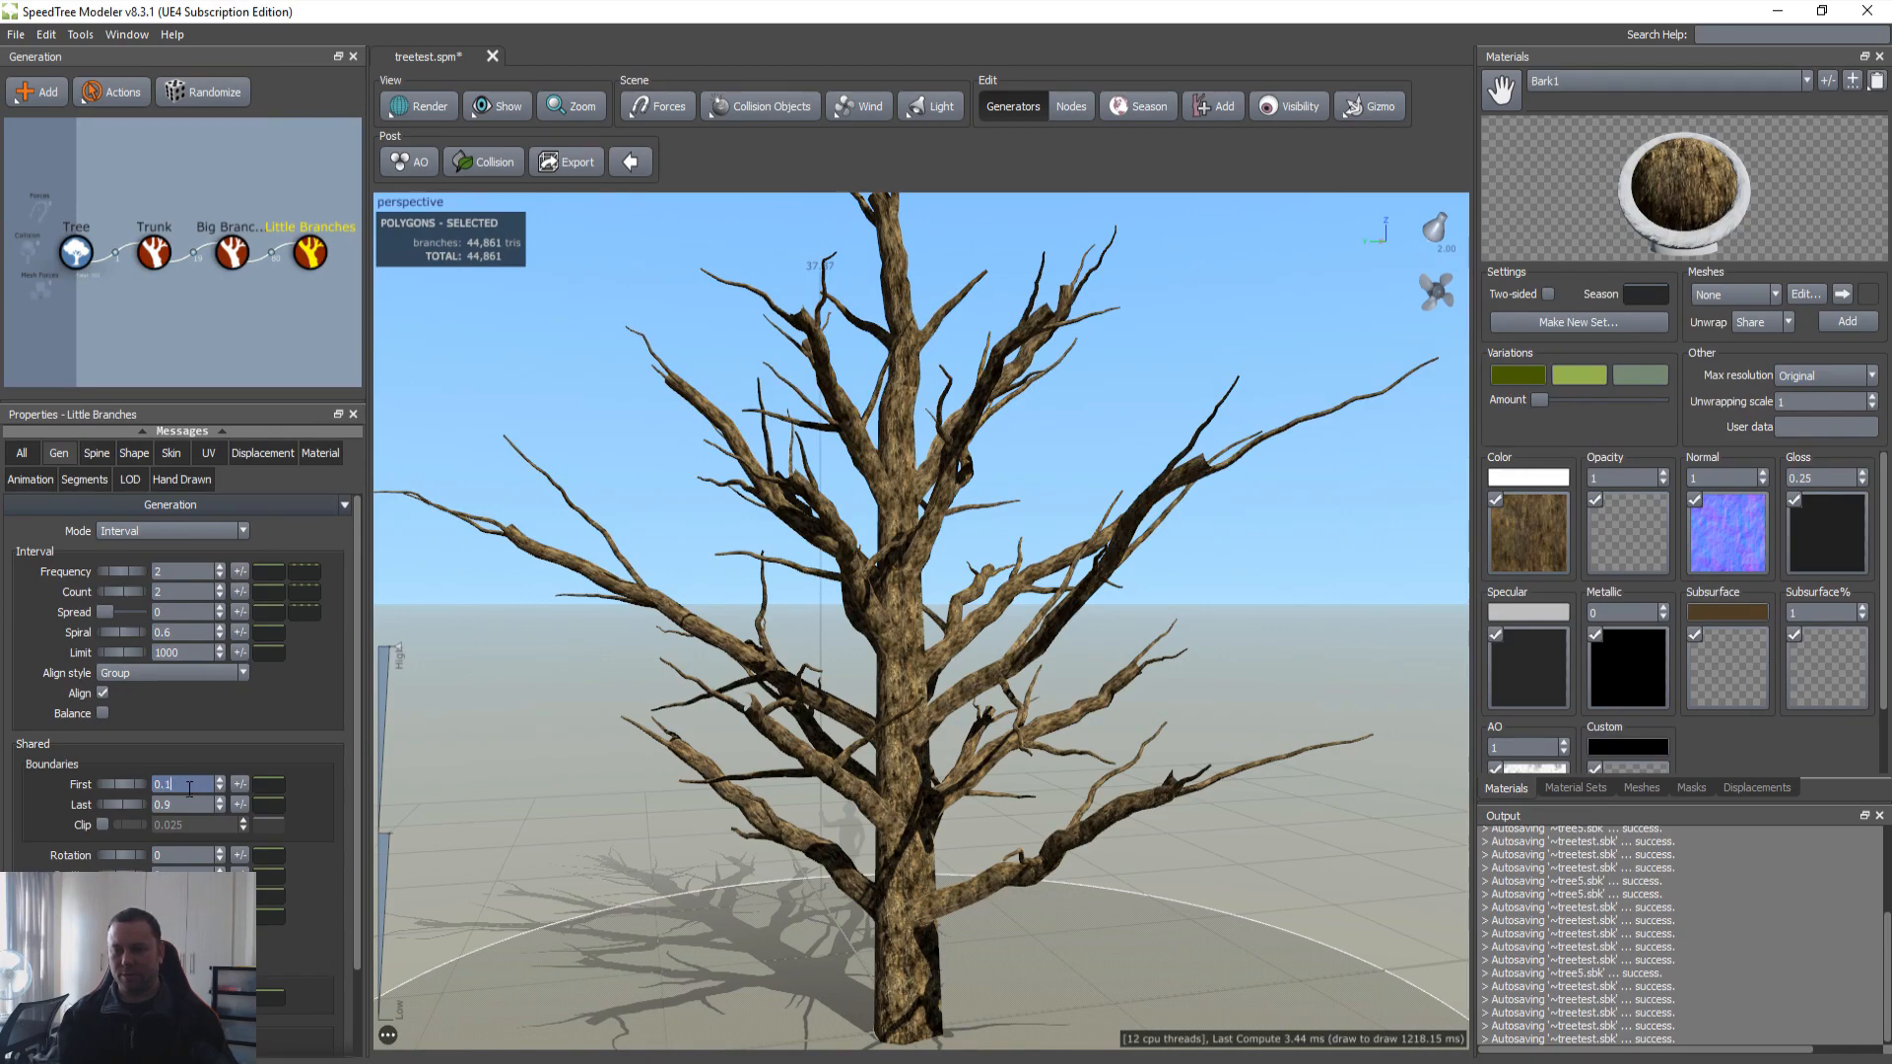
key("Tab")
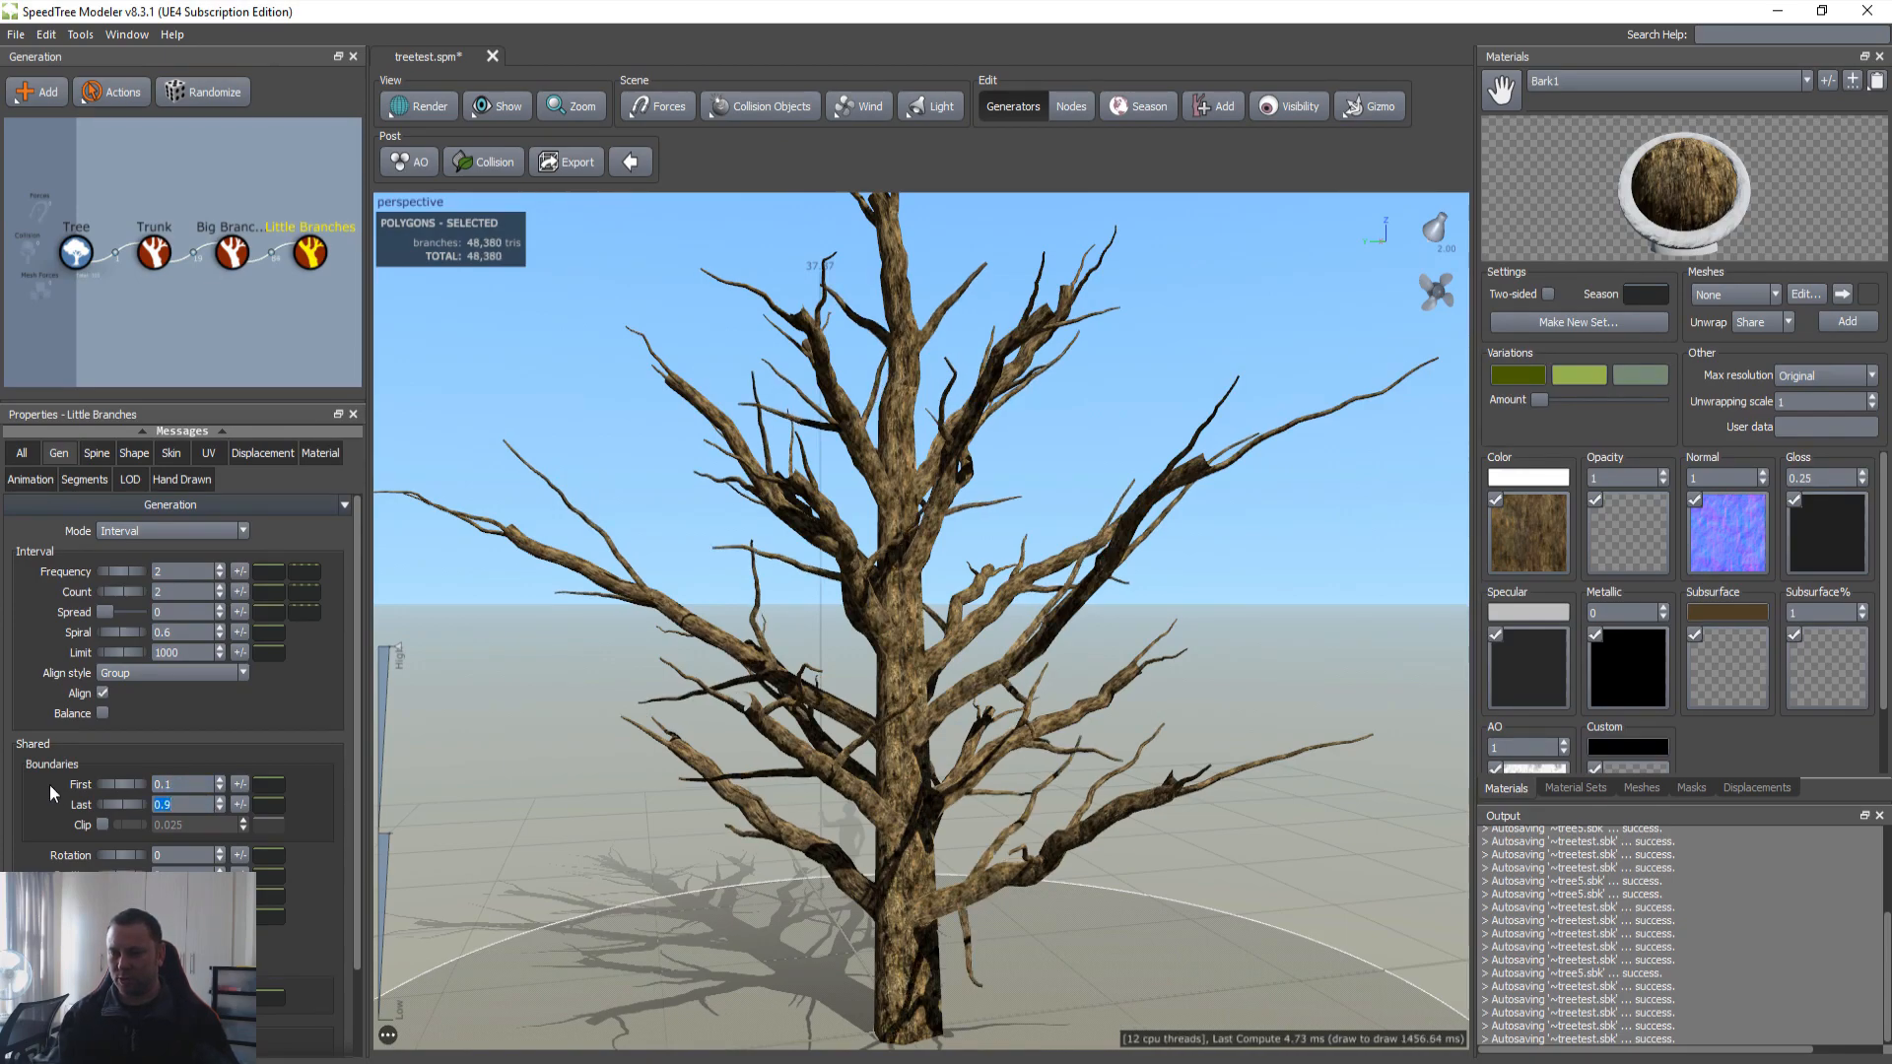
mouse_move(115, 783)
left_mouse_down()
mouse_move(151, 792)
mouse_move(98, 788)
mouse_move(152, 796)
mouse_move(118, 799)
left_mouse_up()
key("ctrl+z")
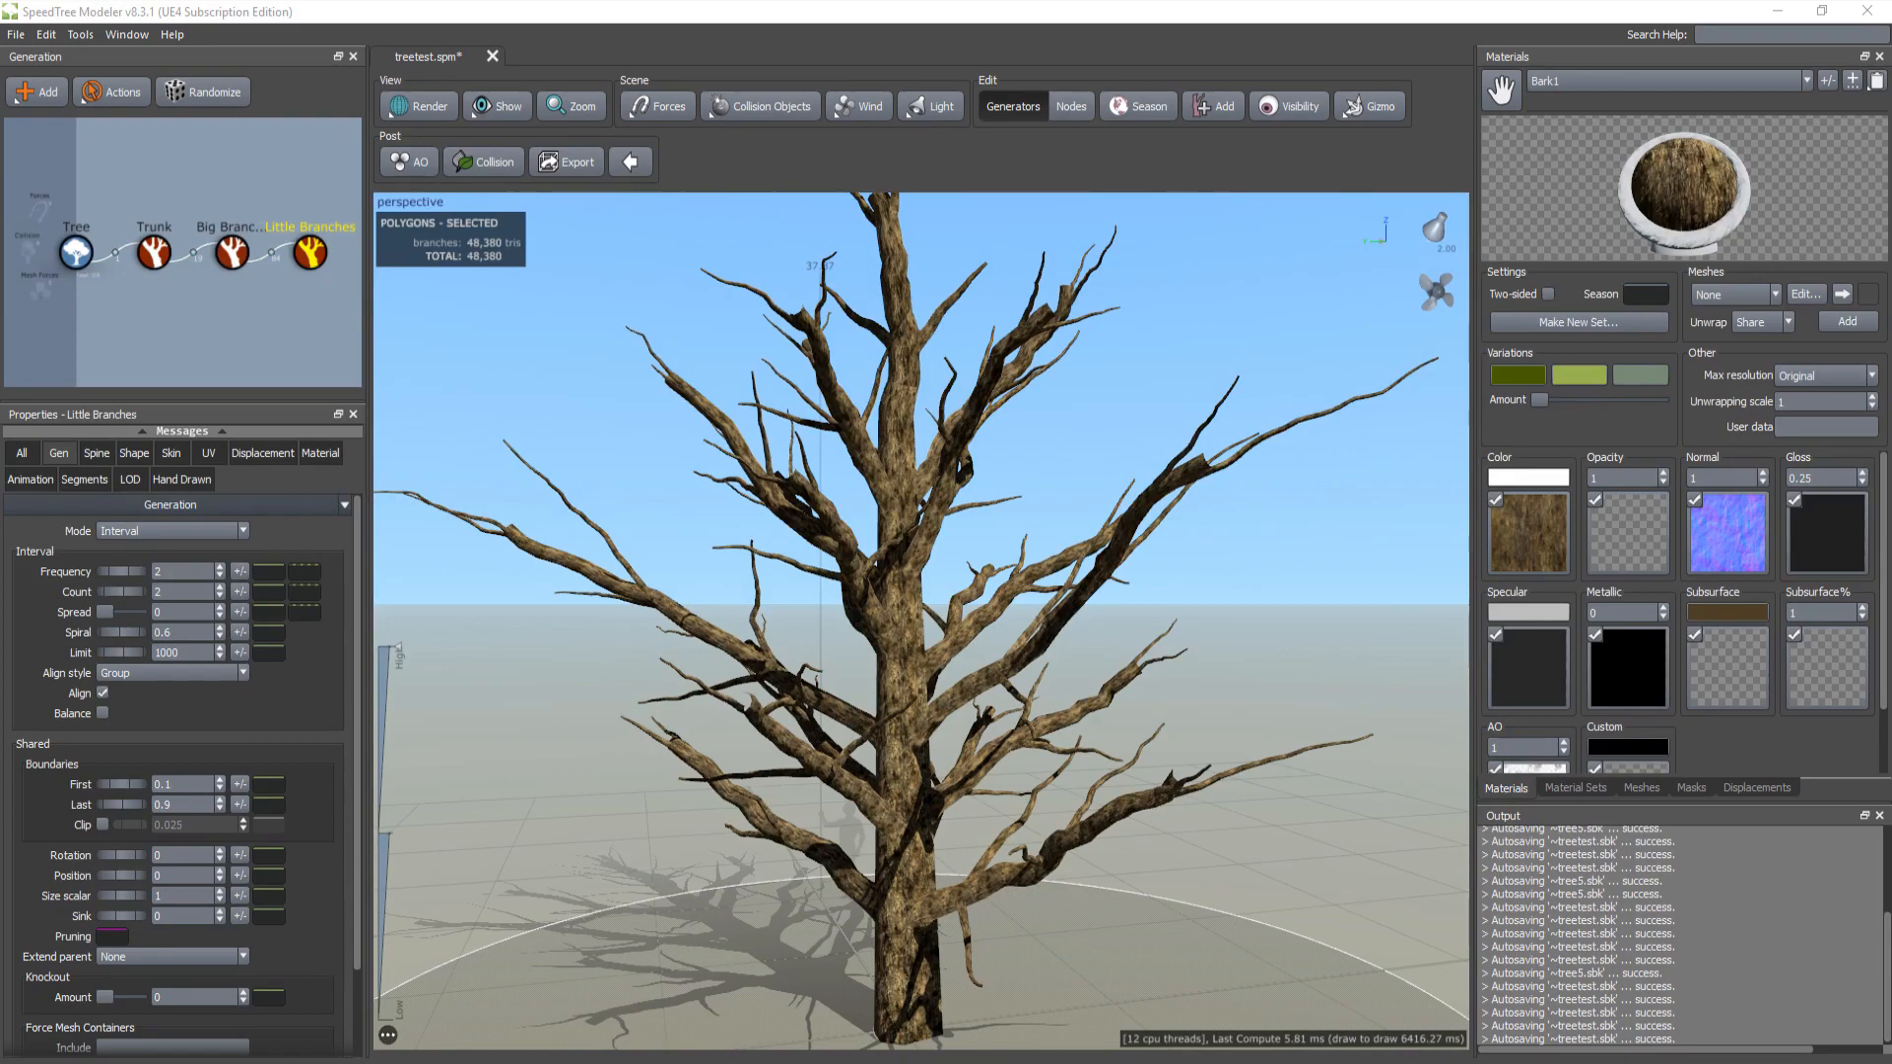
Step: Set the little branches' segment accuracy to 100 and their length optimization to 0.5
left_click(85, 478)
left_click(97, 453)
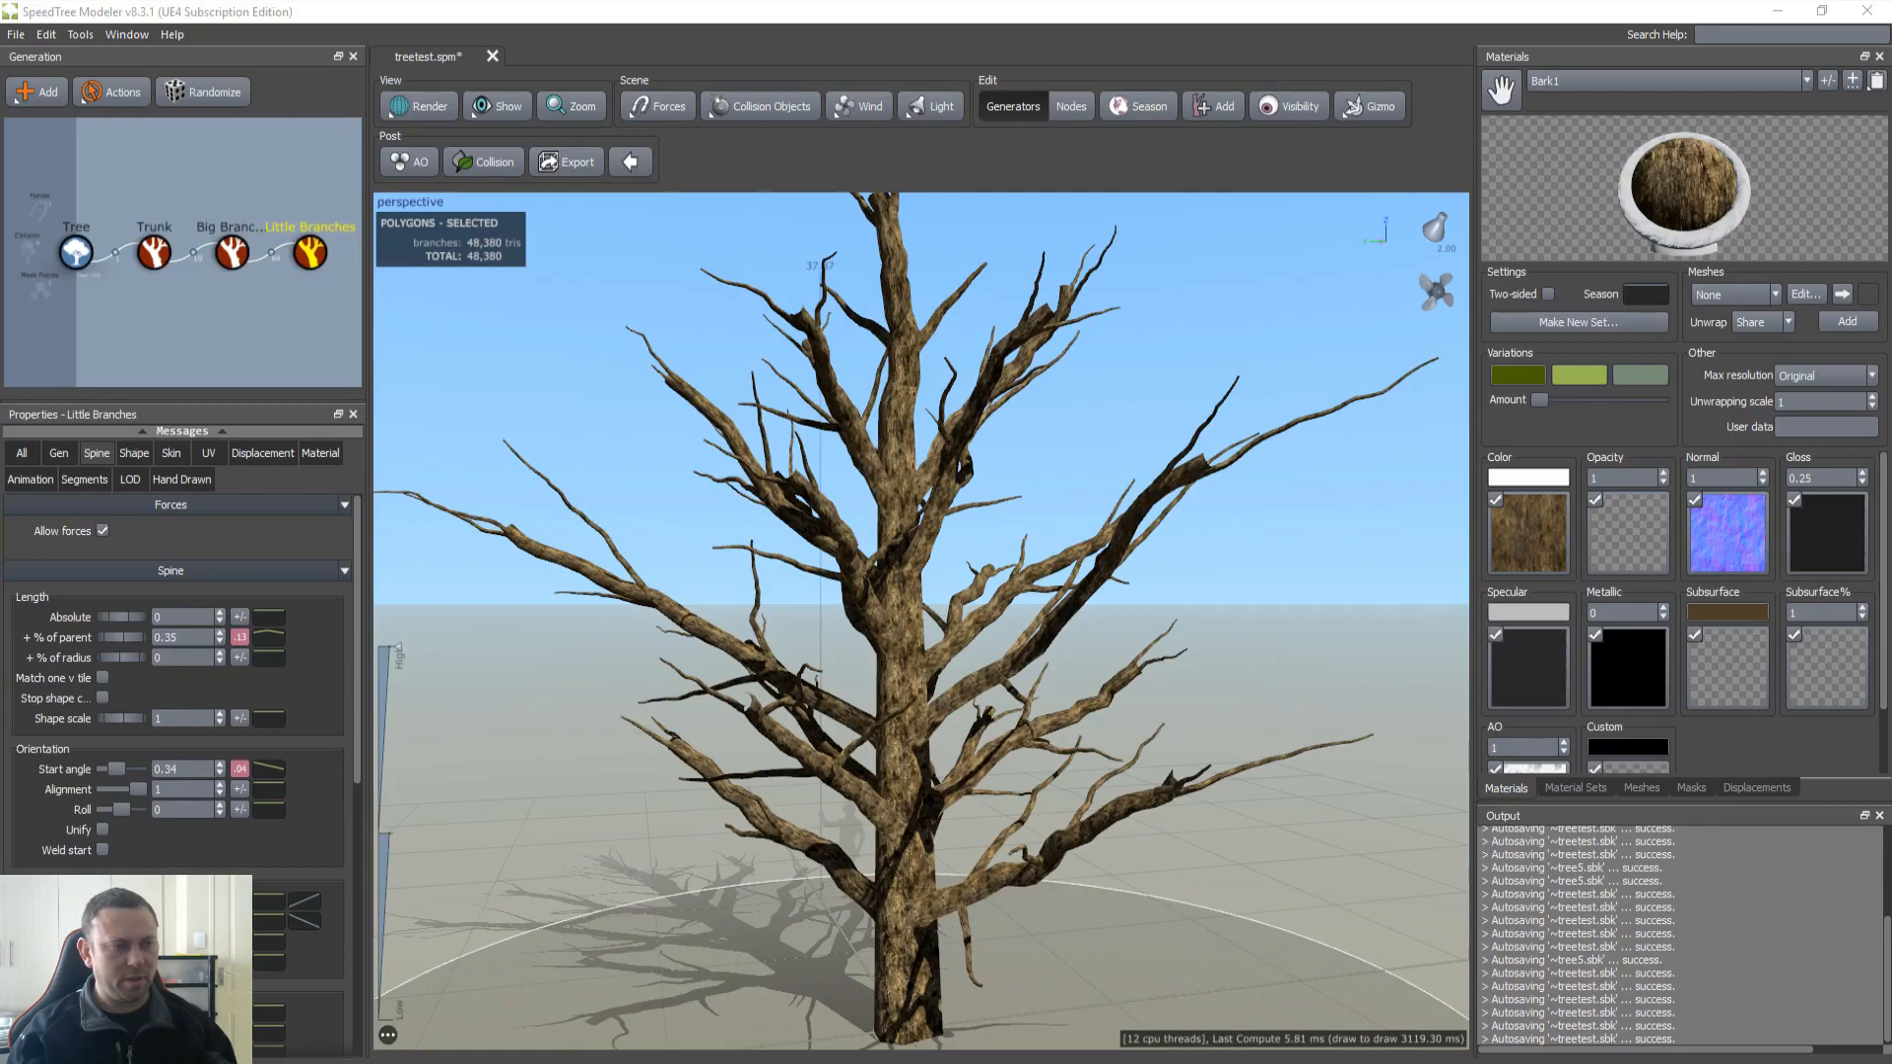
left_click(84, 480)
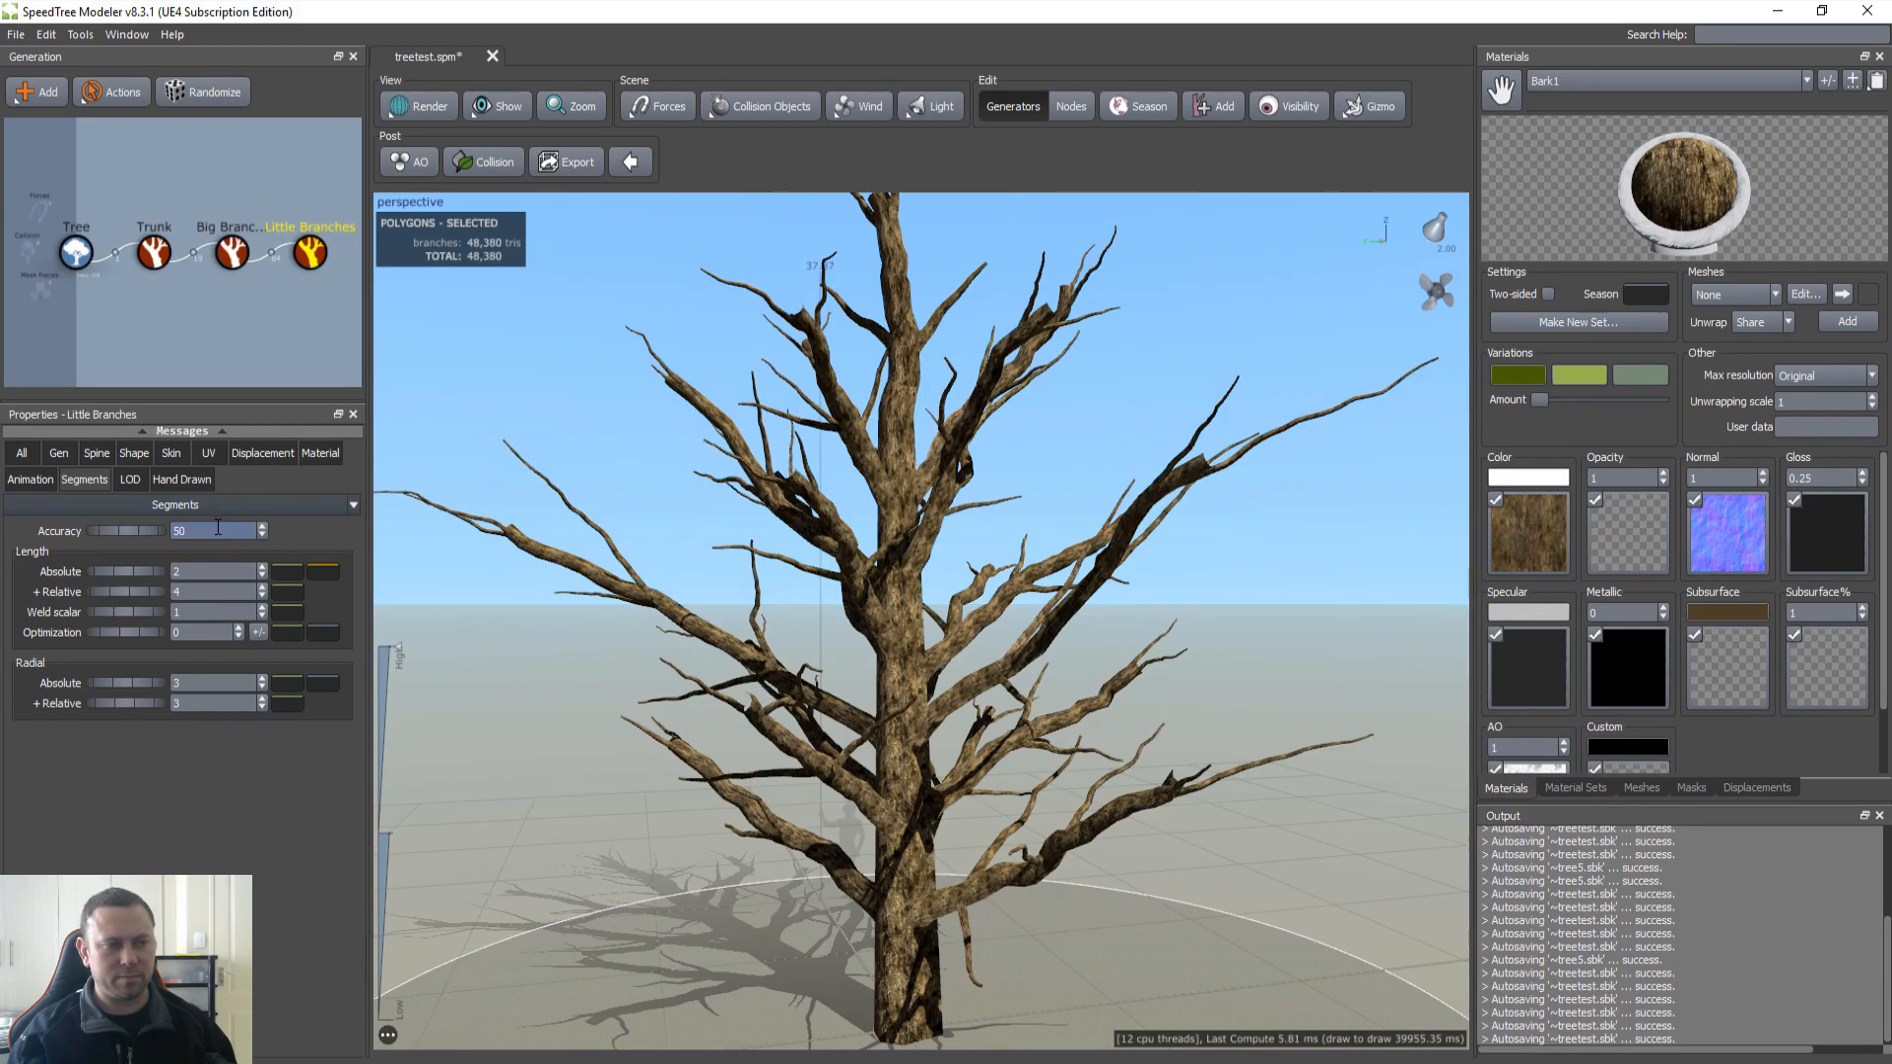
left_click_drag(214, 531, 117, 533)
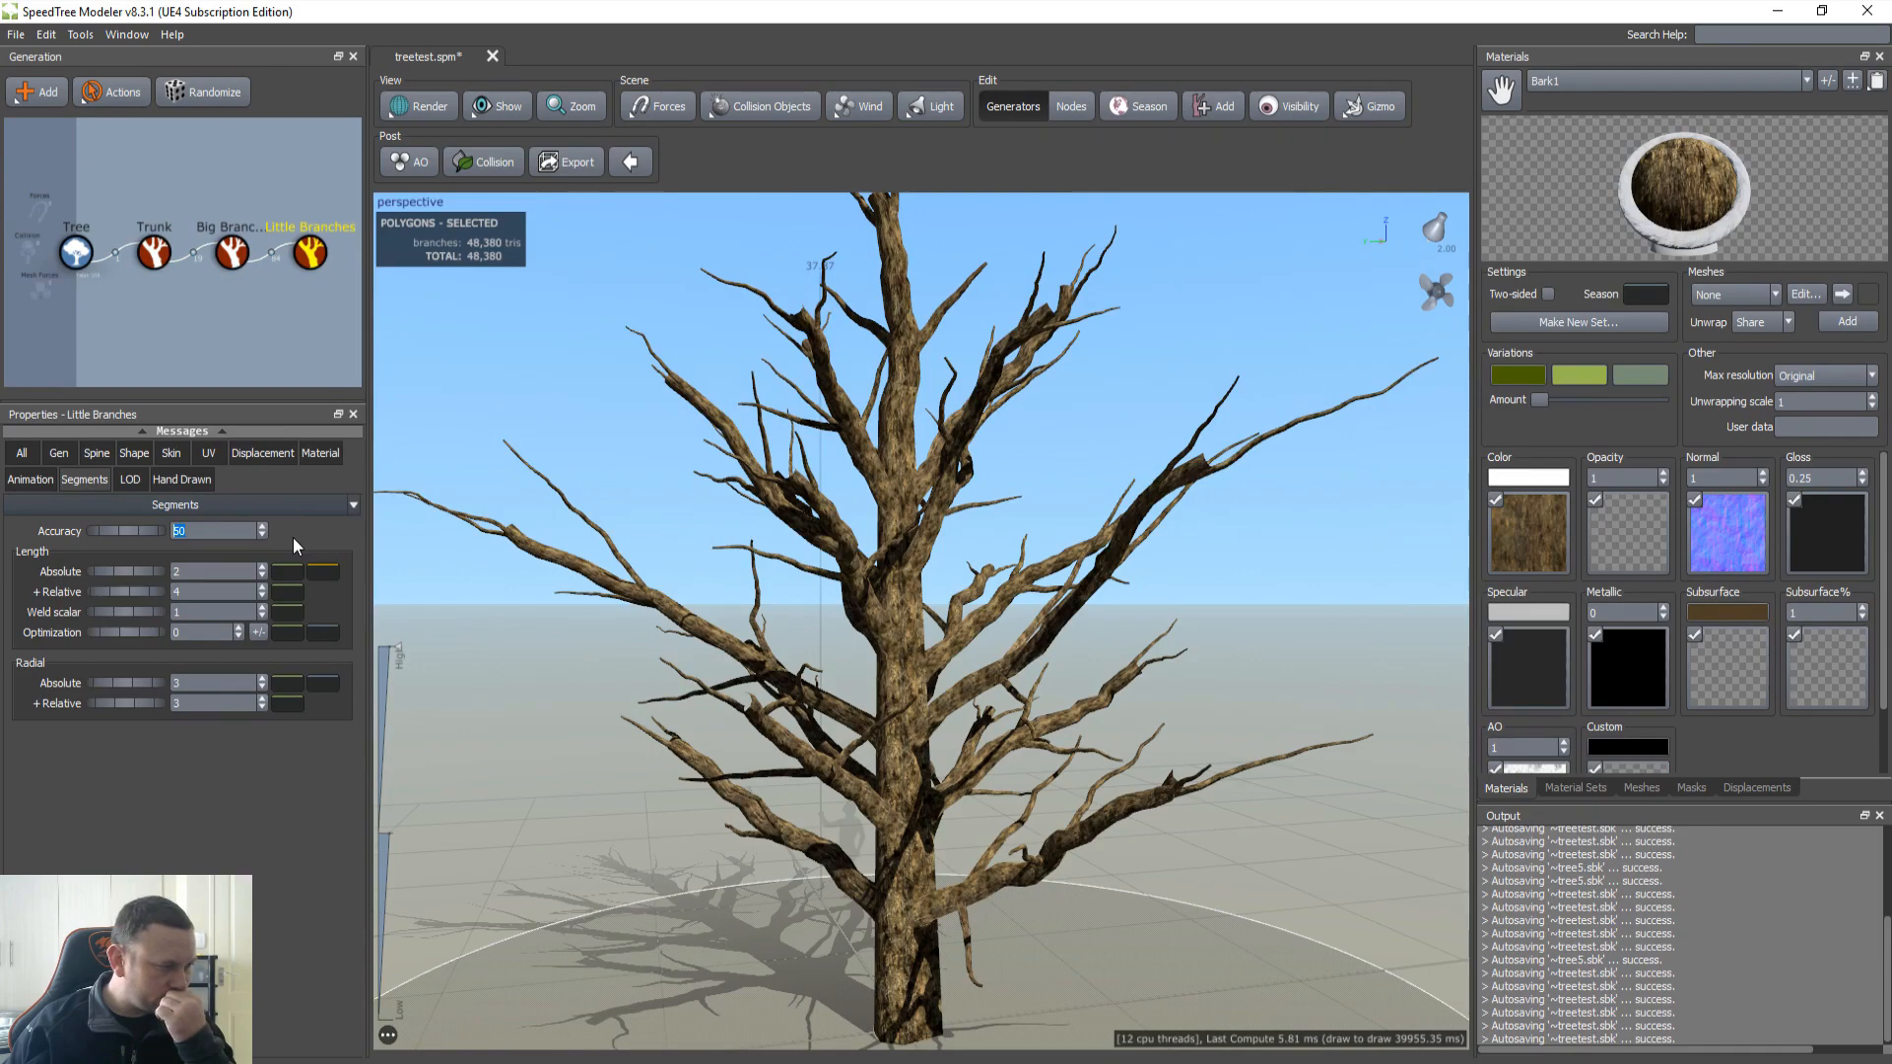
type("100")
key("Tab")
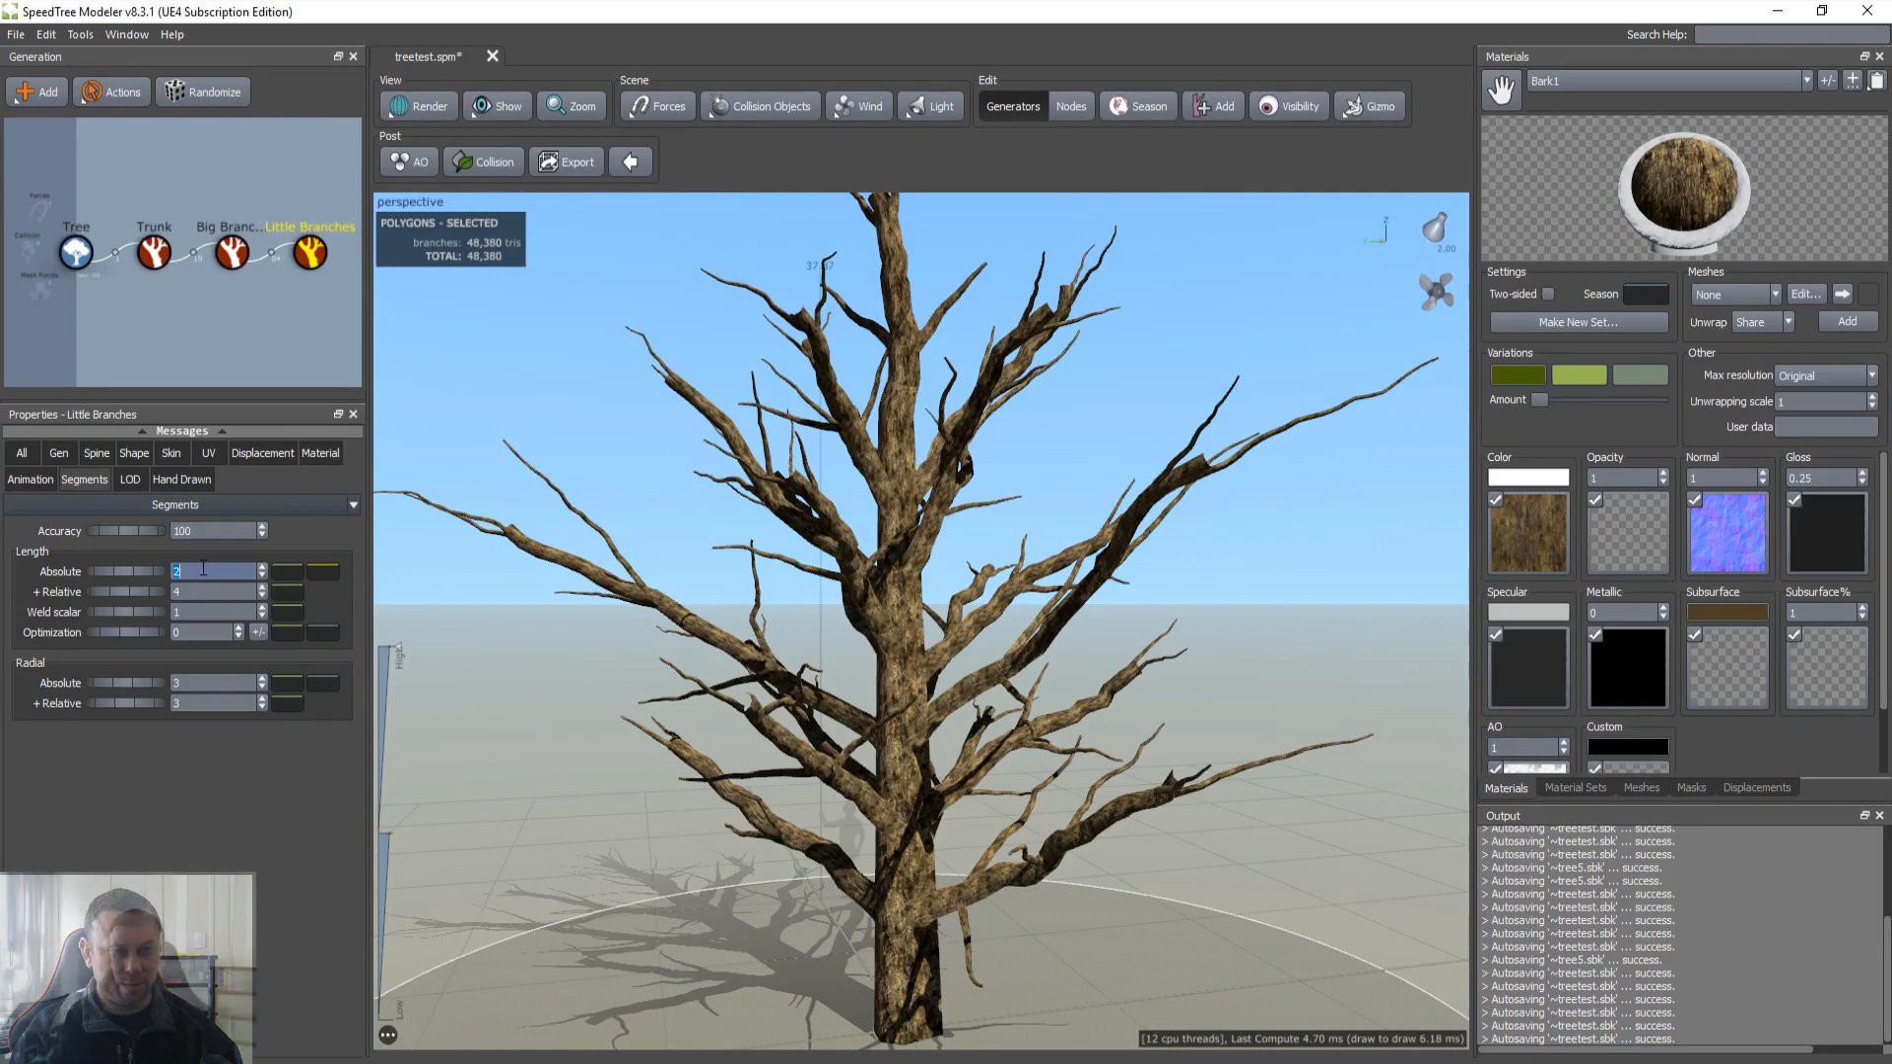
double_click(209, 633)
type("0.5")
key("Return")
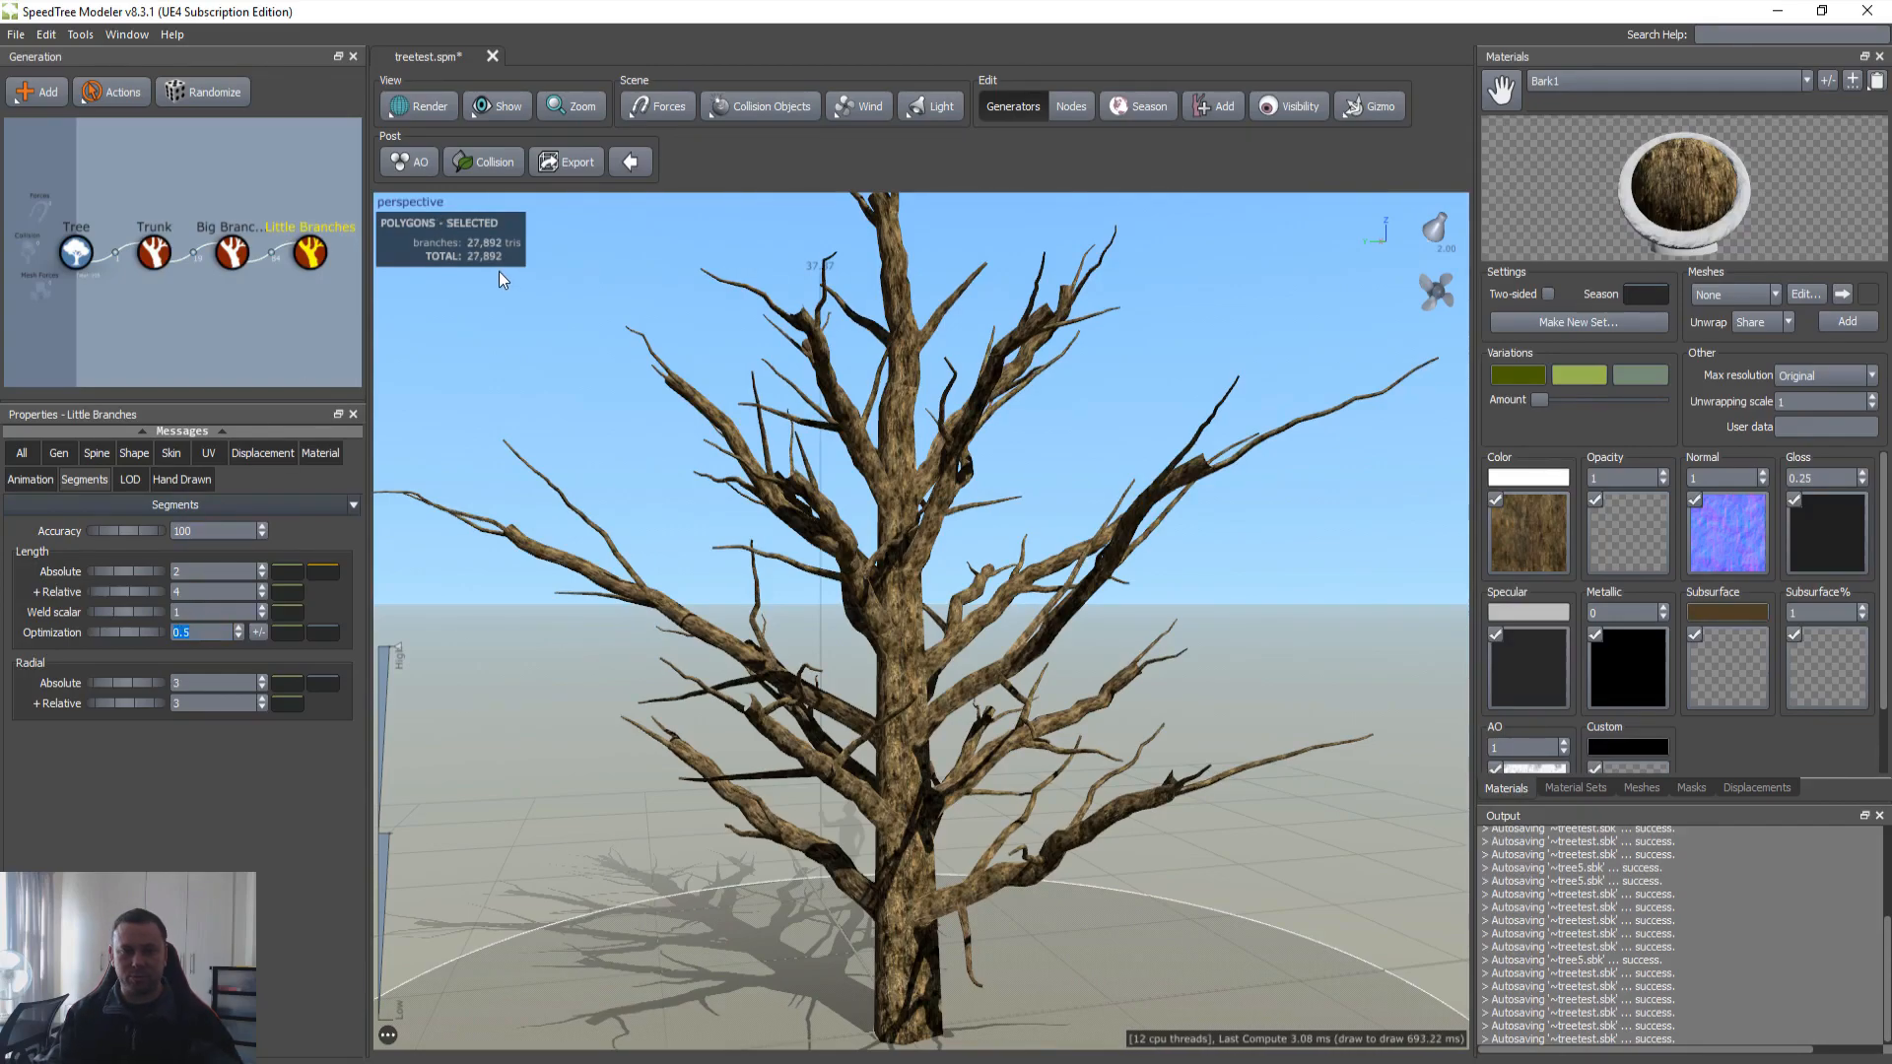
Step: Set the little branches' radial segments to 0 absolute and 2 relative
double_click(206, 683)
type("0")
key("Tab")
type("2")
key("Return")
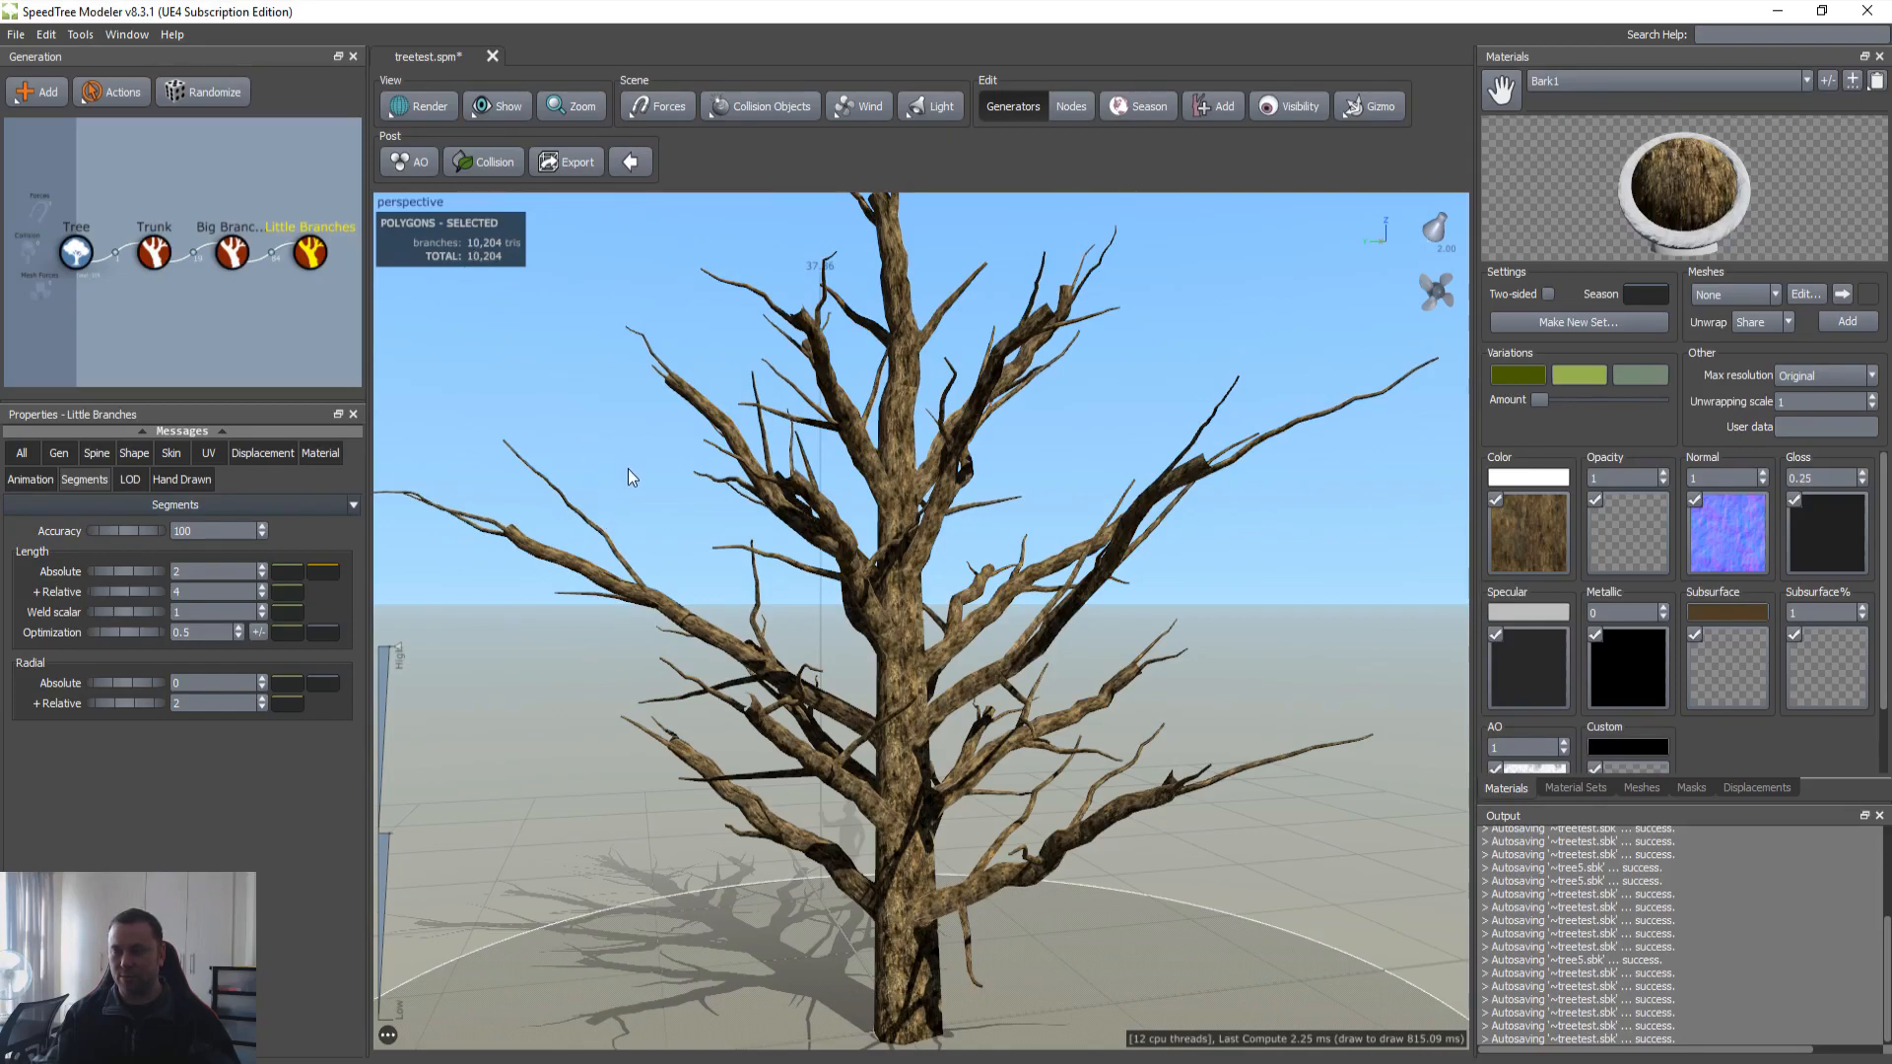
Step: Isolate a single little branch together with its parent branch and trunk, and examine its geometry up close
left_click_drag(626, 467, 642, 489)
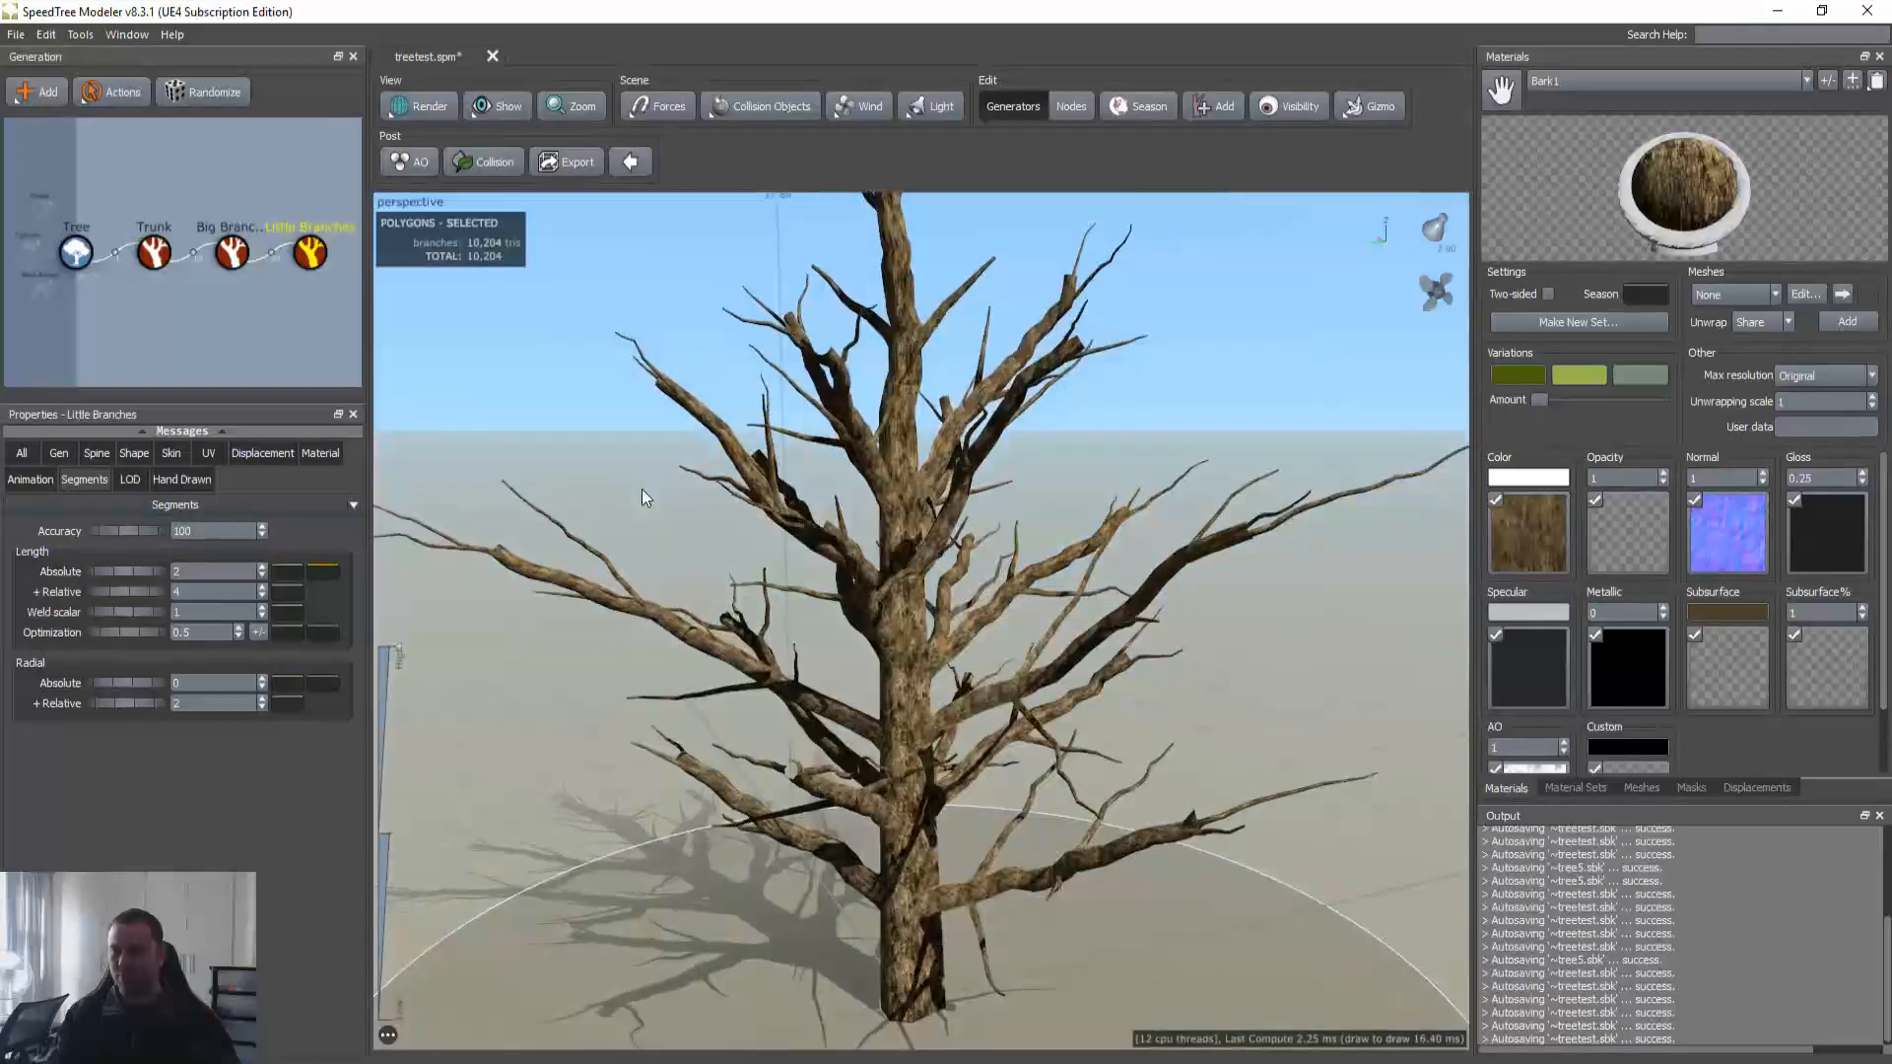
left_click(888, 427)
middle_click_drag(888, 428, 879, 515)
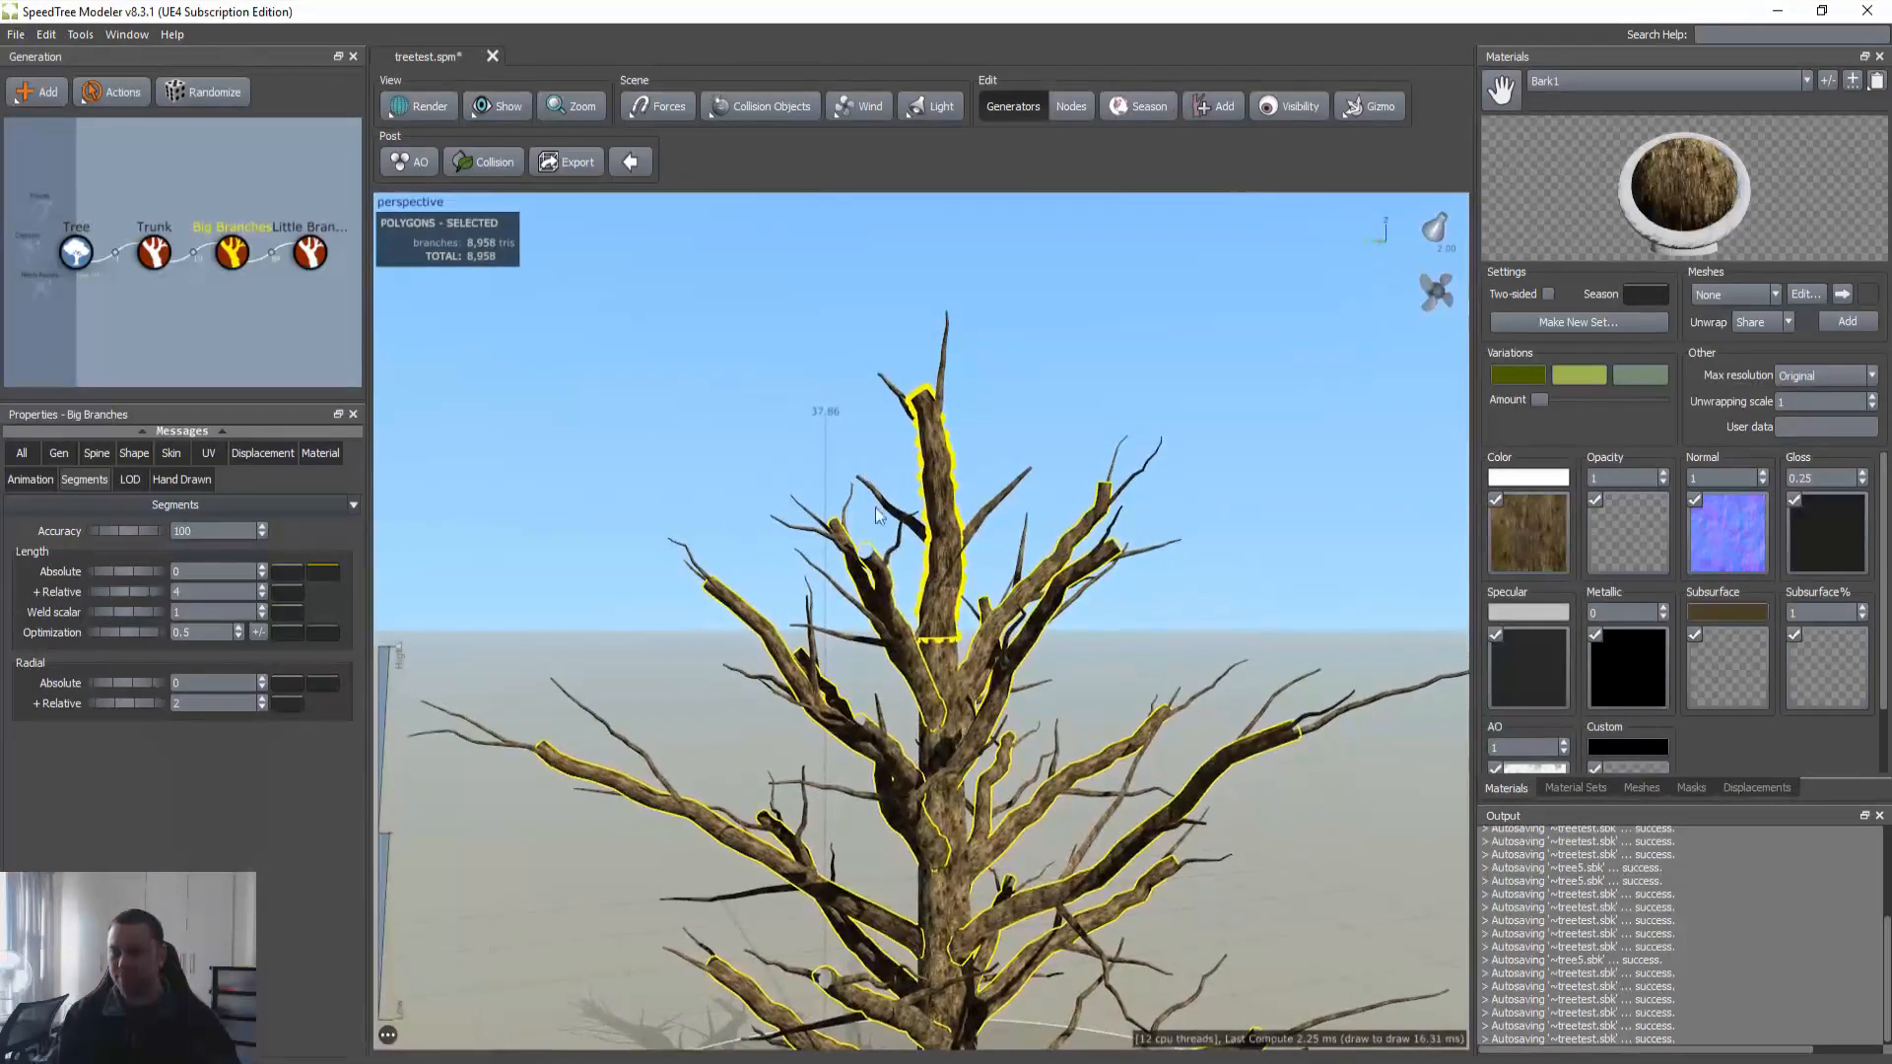
left_click(979, 532)
left_click_drag(906, 770, 465, 784)
left_click(835, 766)
key("f")
scroll(1005, 635, "up", 8)
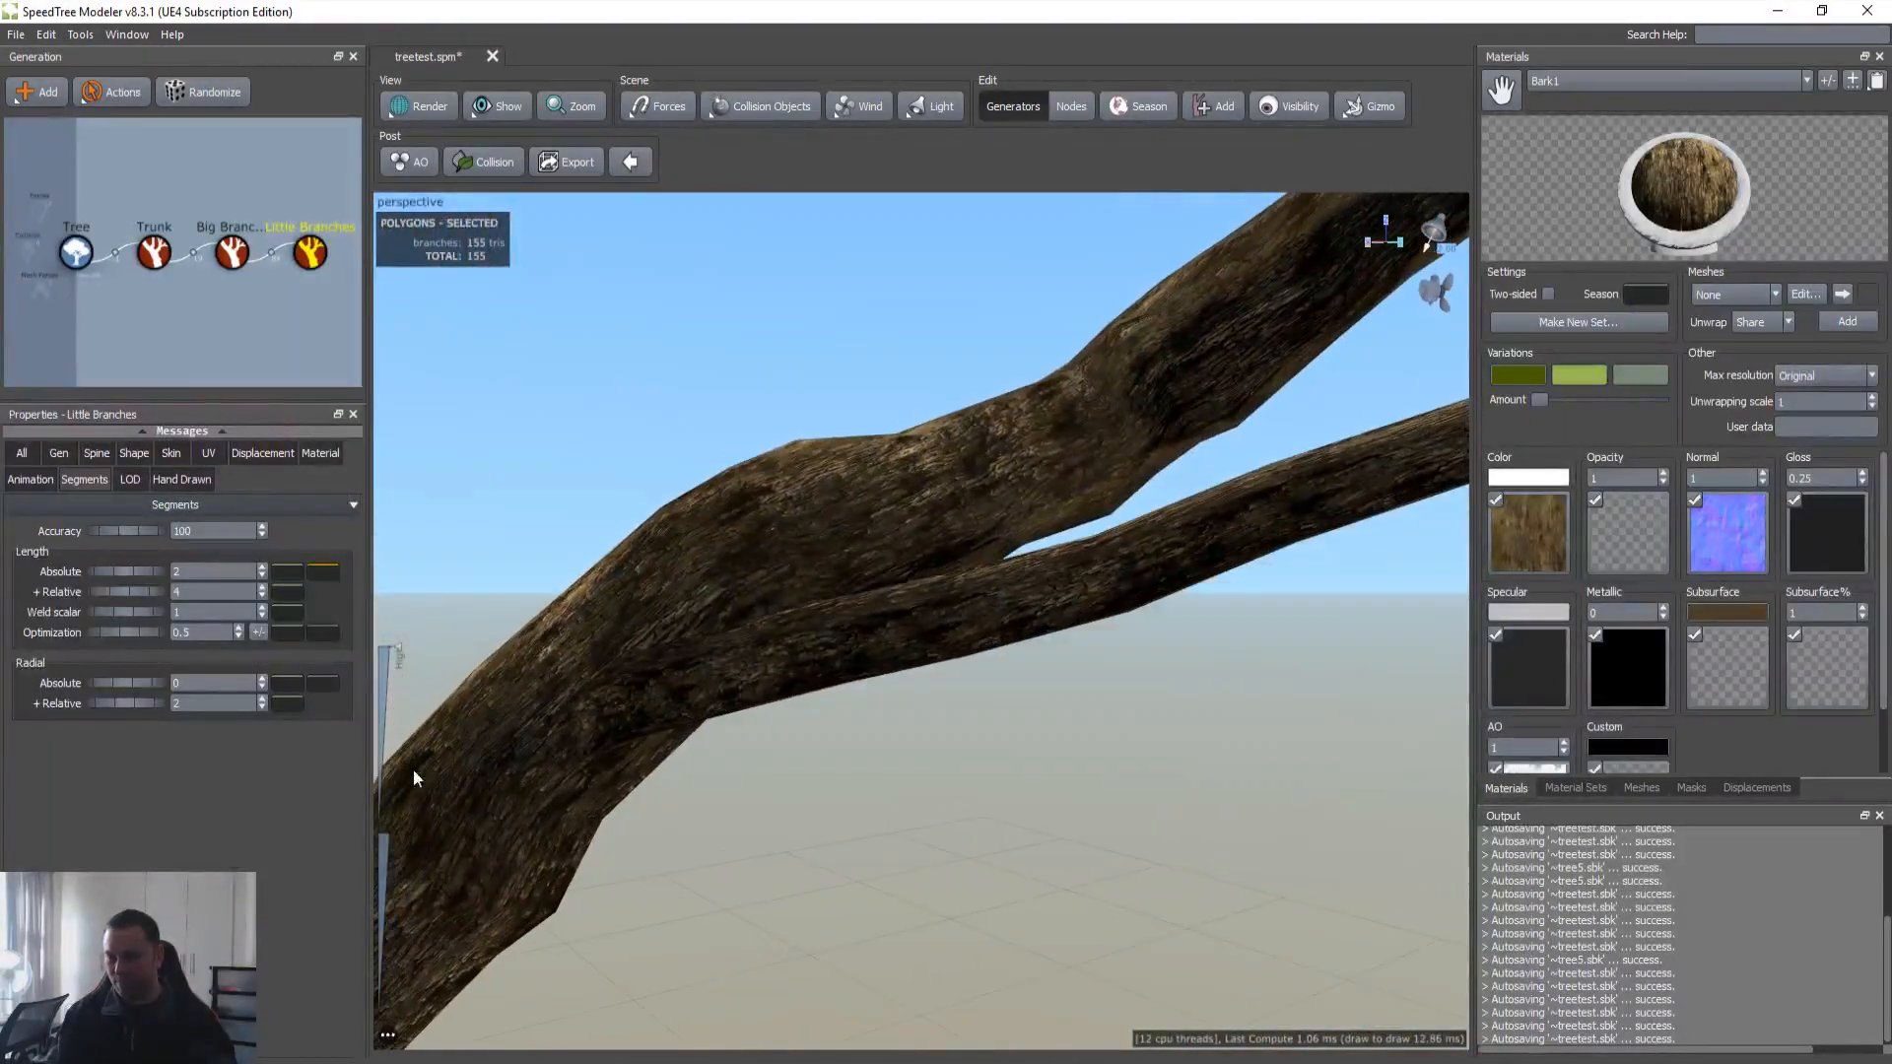
Step: Try a relative radial segment value of 1 on the little branches and restore it to 2
type("1")
left_click_drag(624, 724, 829, 765)
type("2")
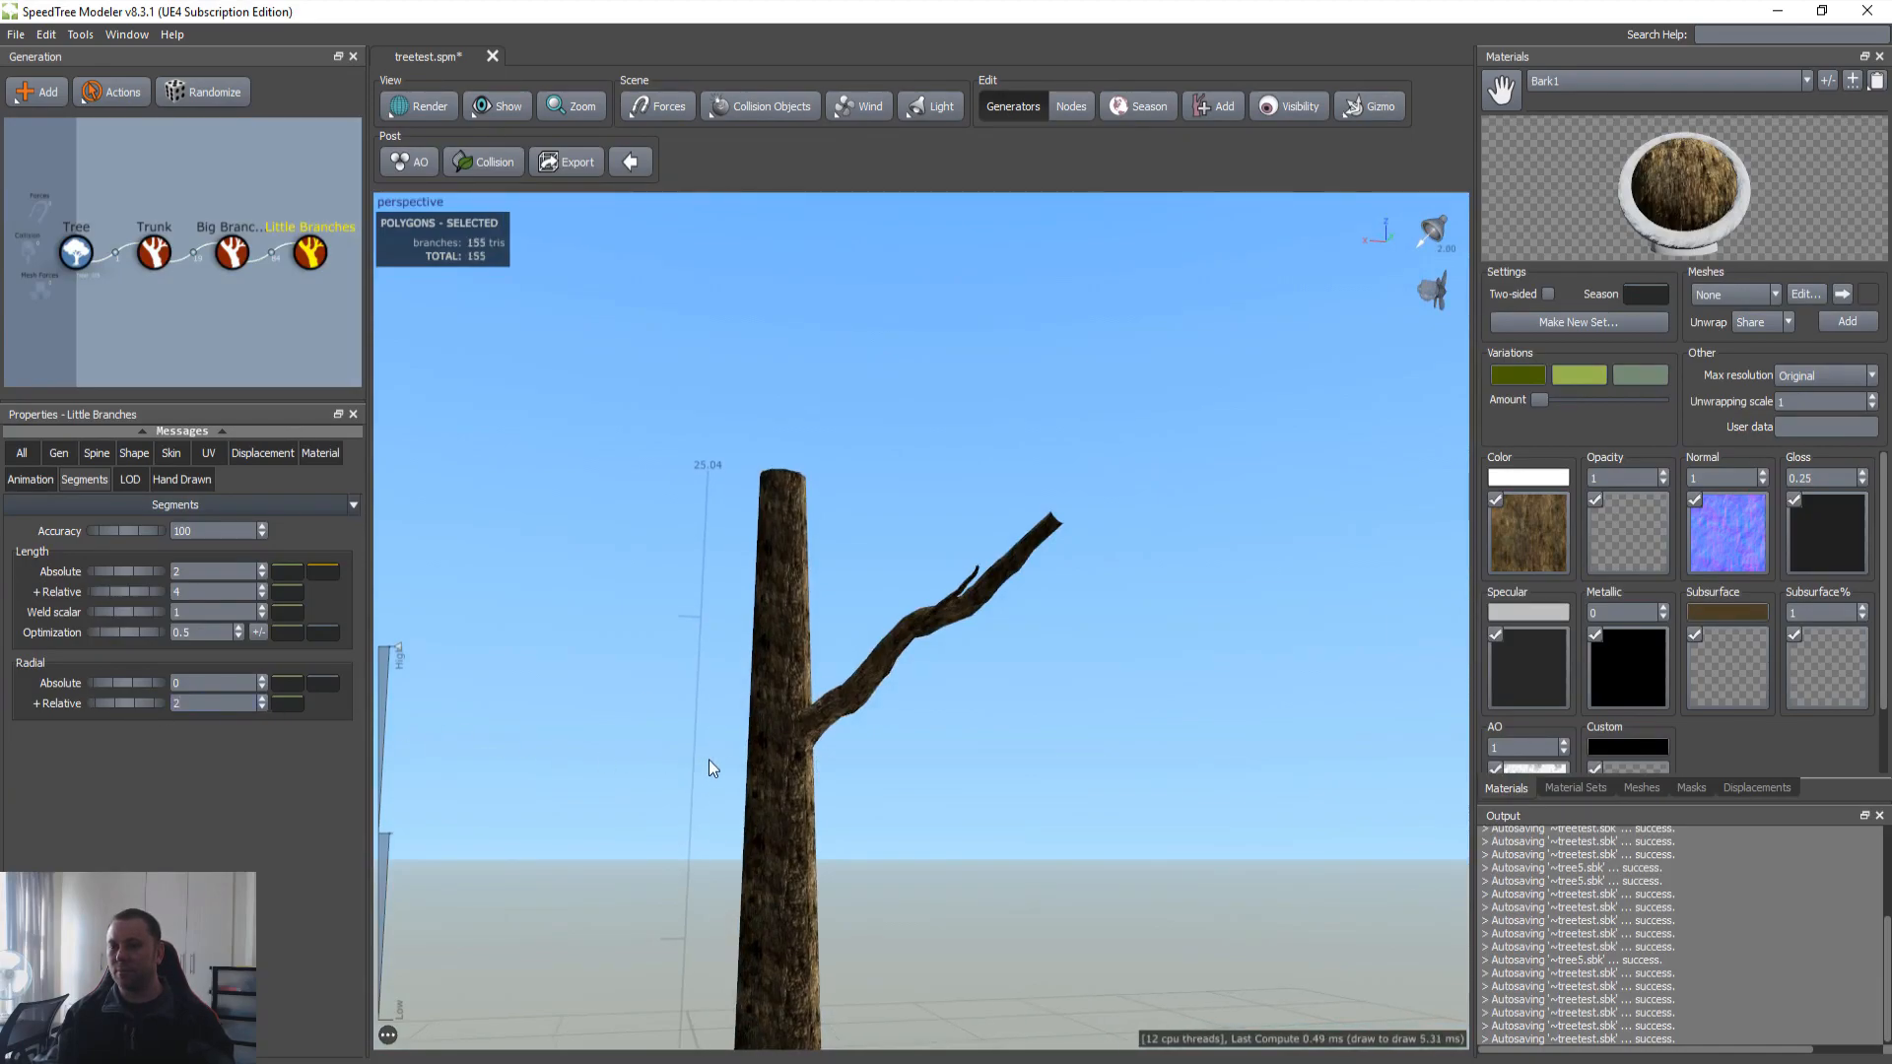
Step: Examine the isolated branch from near and far, and show all parts of the tree again
scroll(871, 749, "down", 3)
scroll(873, 748, "up", 8)
left_click_drag(836, 706, 867, 730)
scroll(877, 680, "down", 4)
left_click(1301, 104)
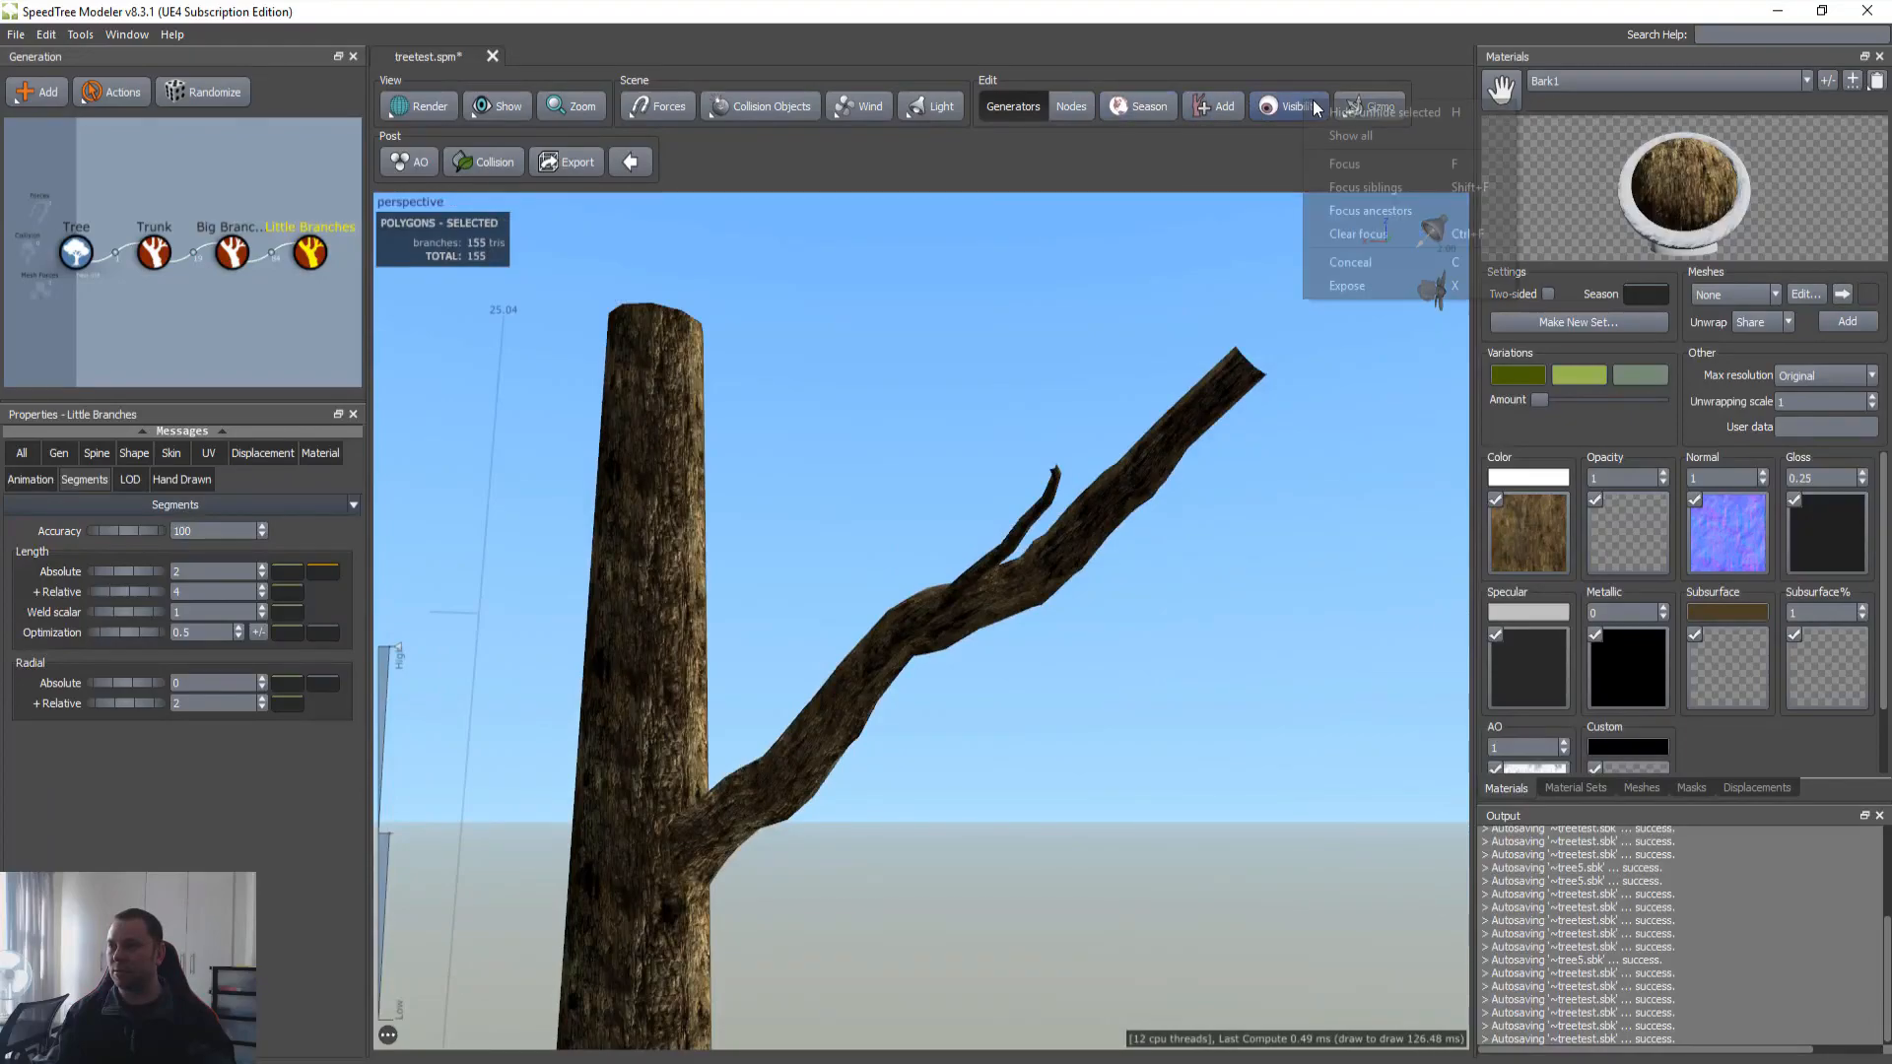
left_click(1387, 136)
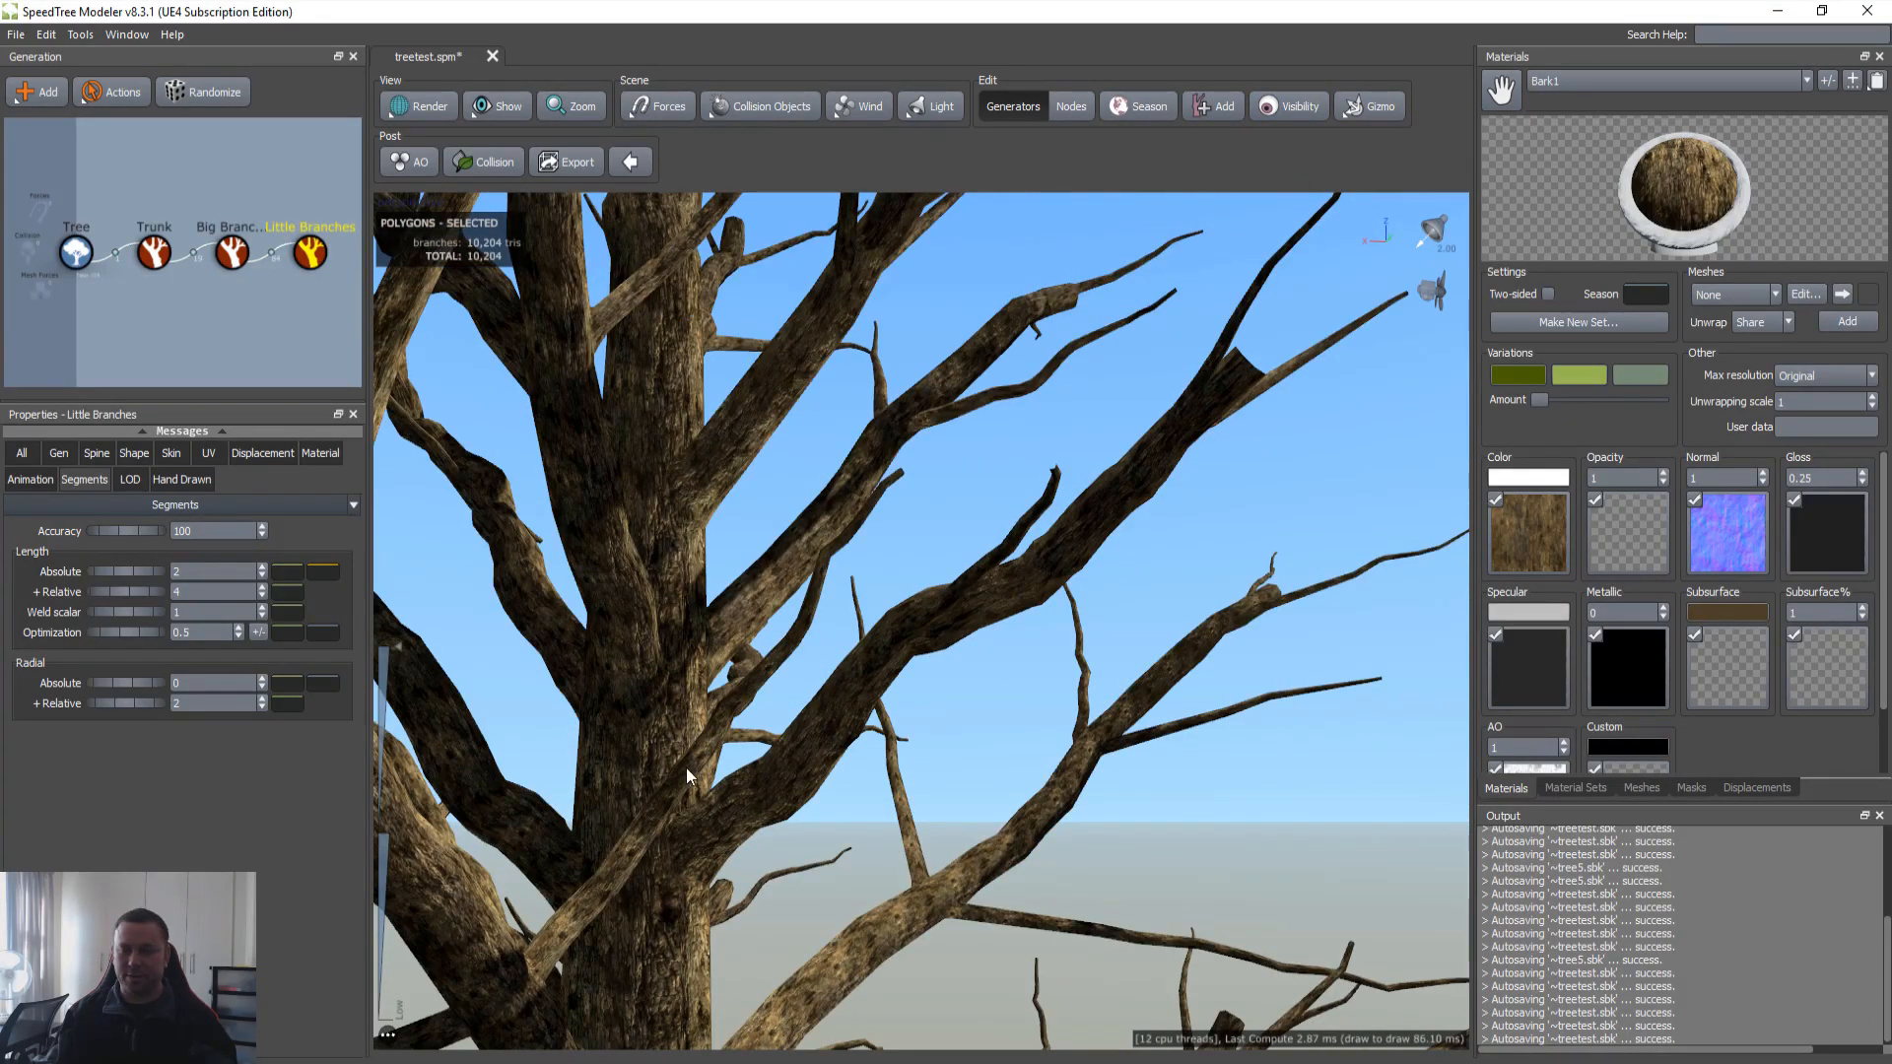
scroll(706, 804, "down", 8)
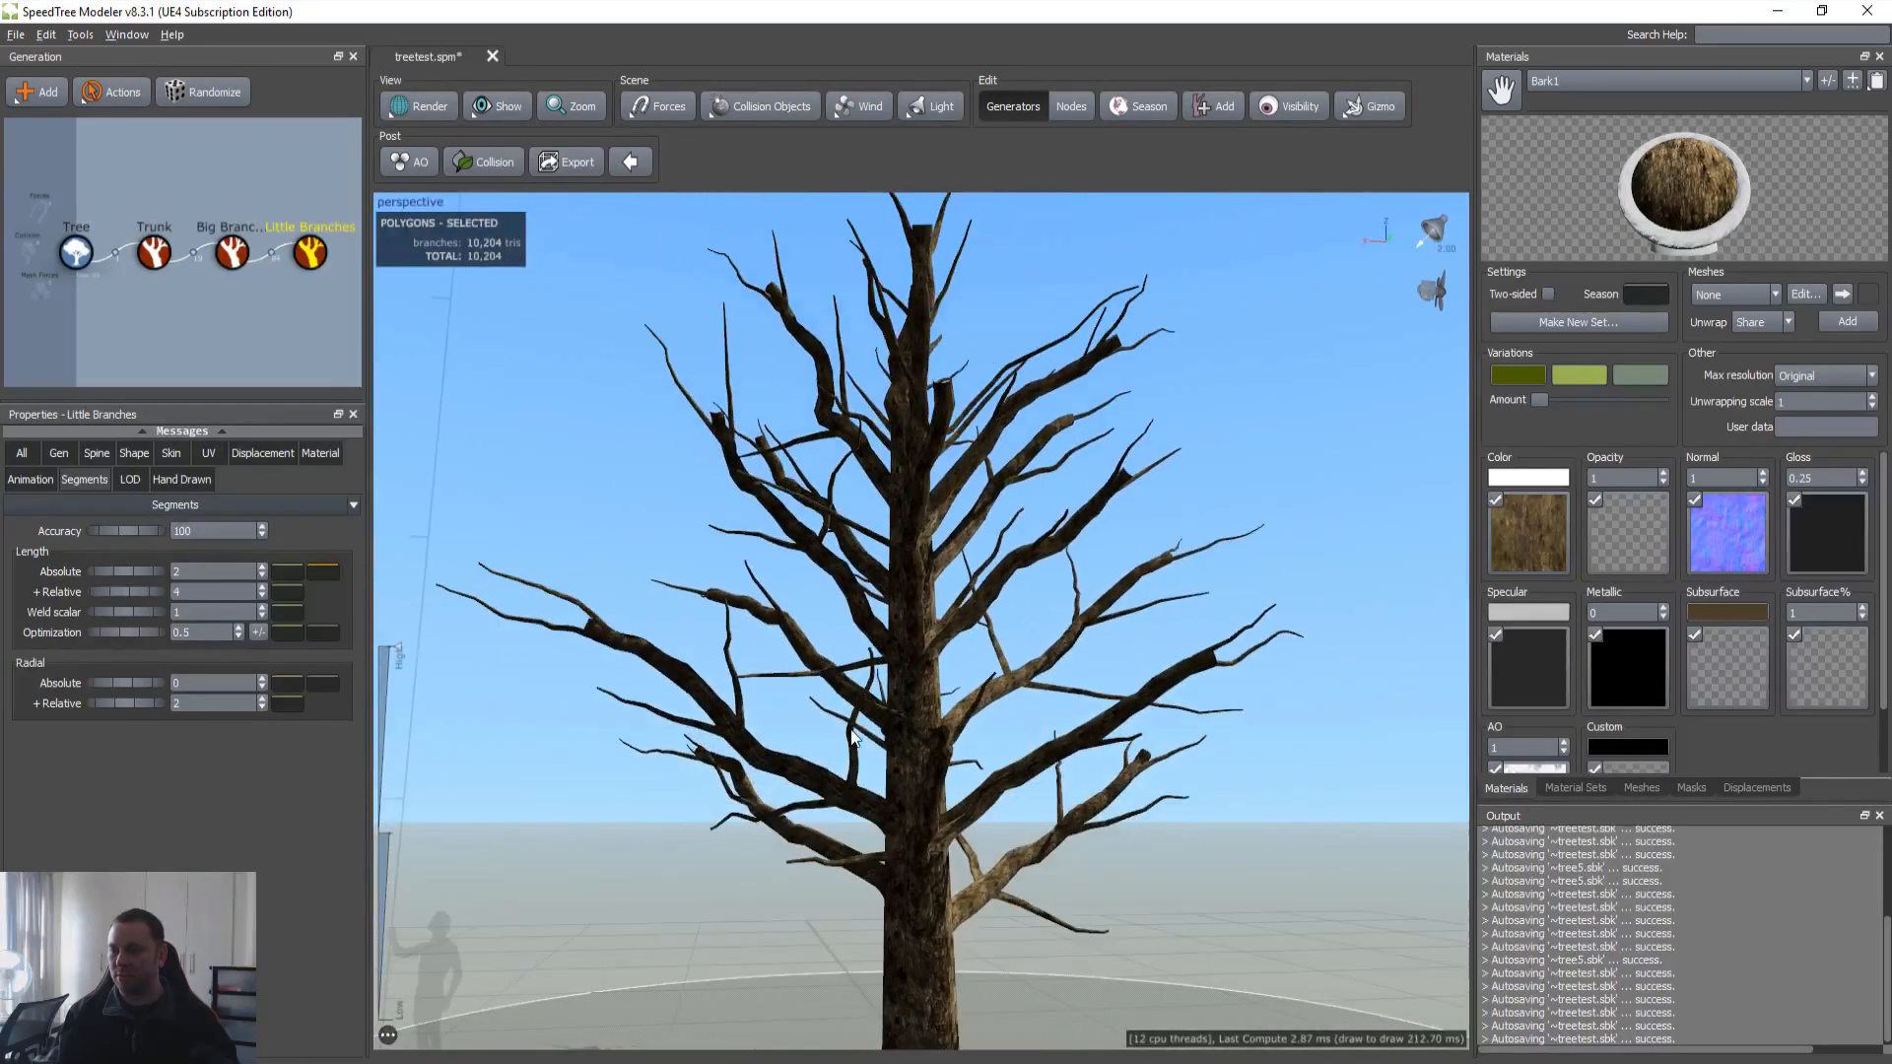
left_click_drag(870, 680, 912, 711)
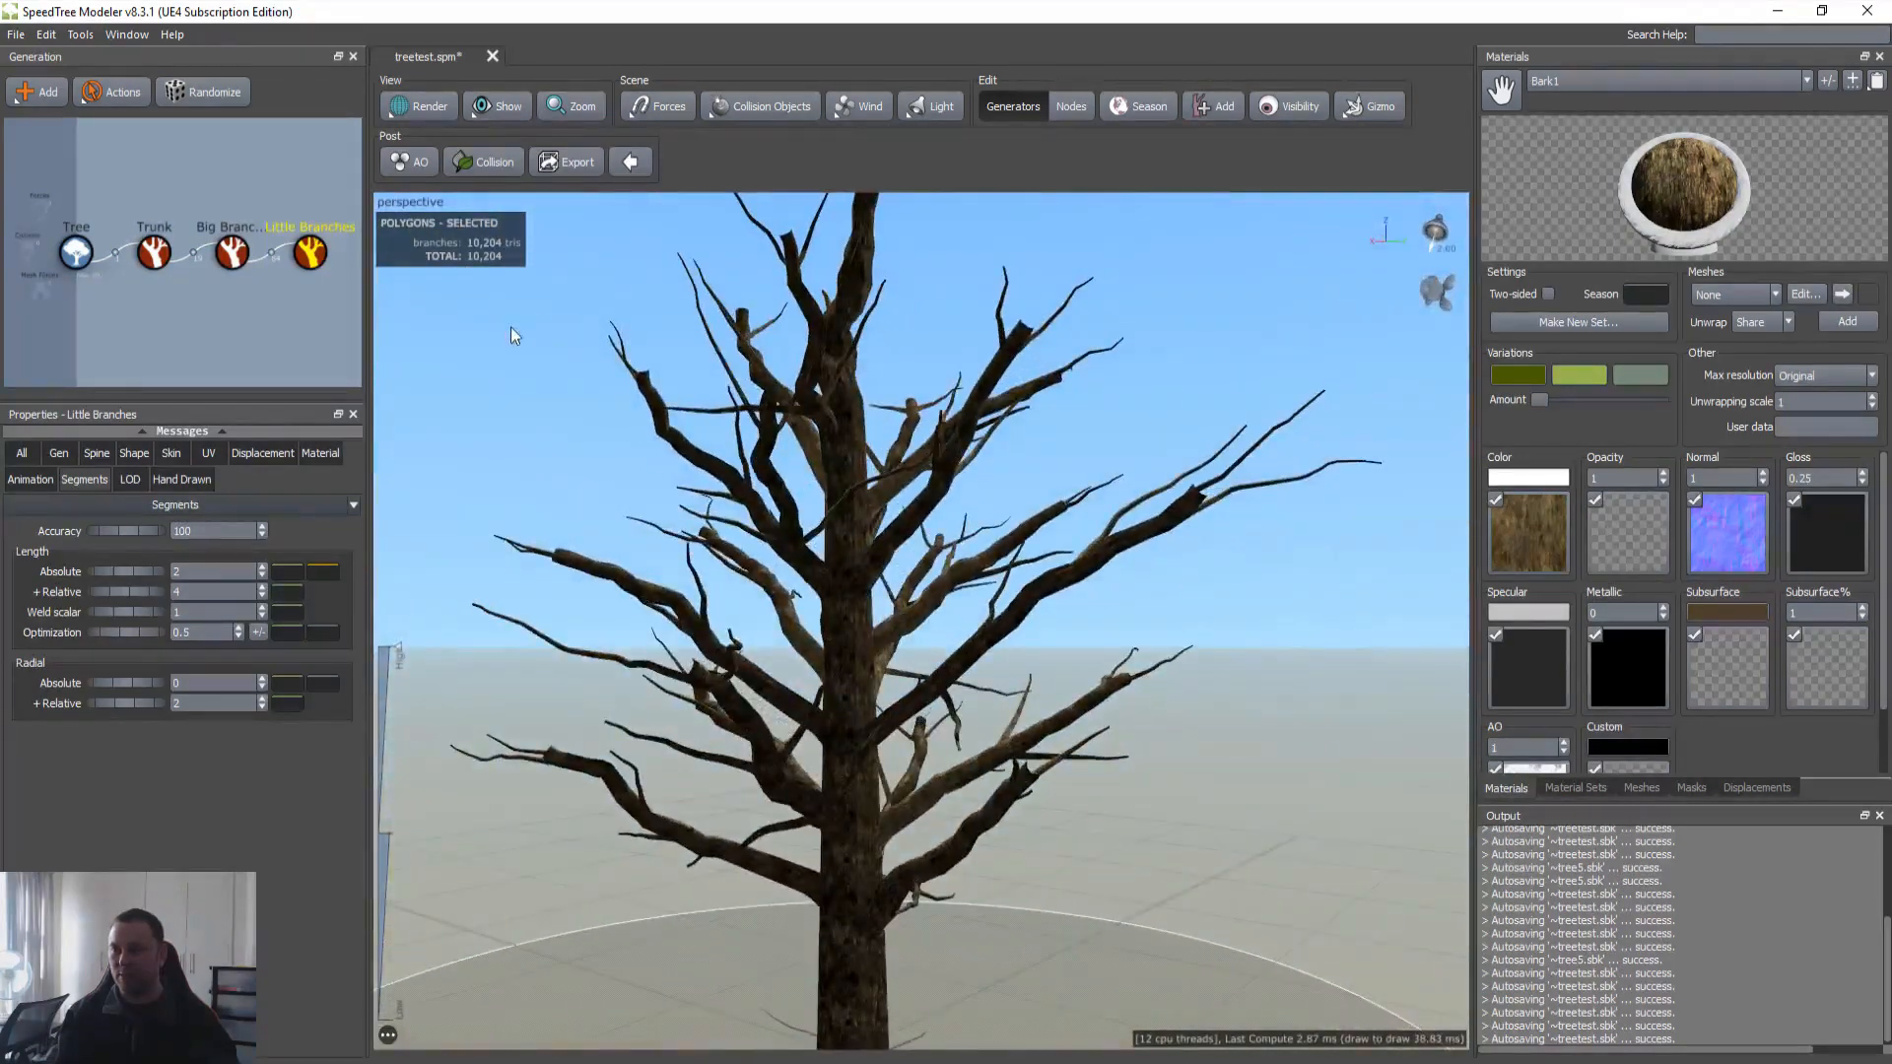
Step: Set the little branches' relative radial segments to 1 and review the tree
left_click(513, 449)
left_click(310, 252)
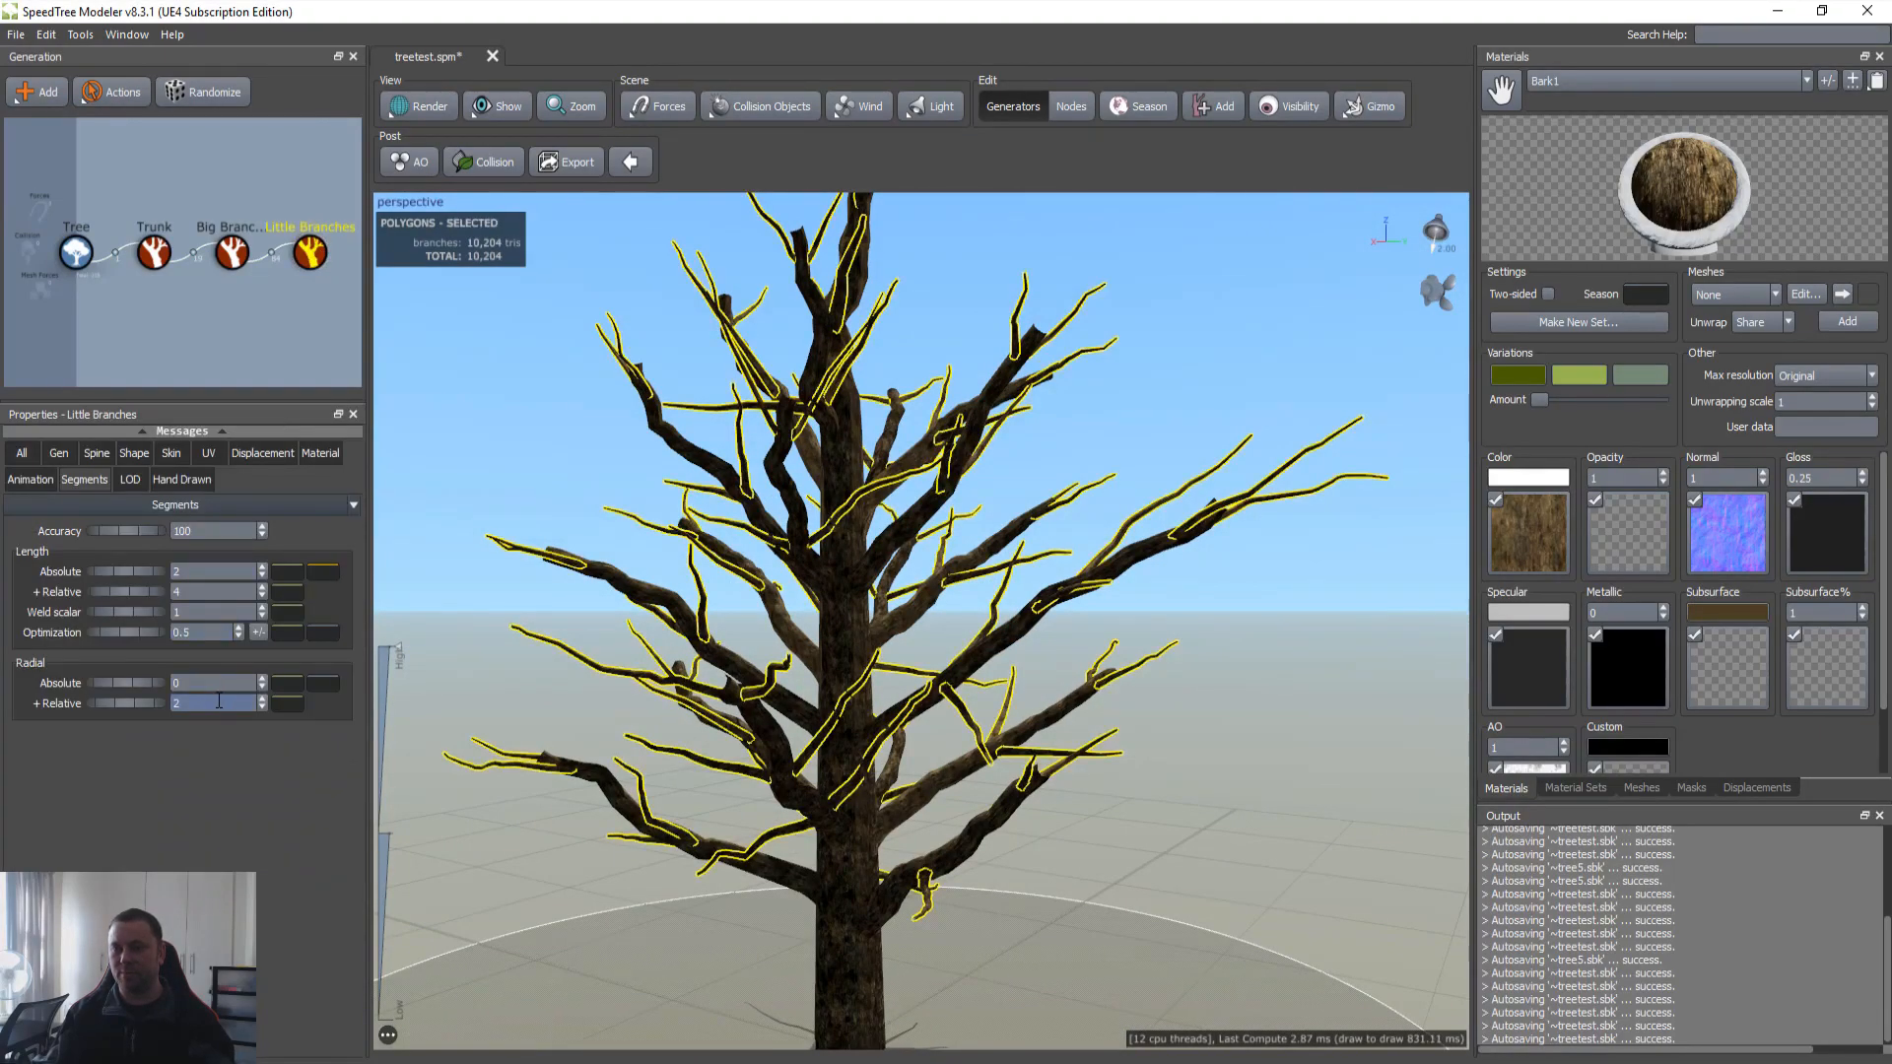
left_click(451, 417)
left_click_drag(452, 417, 496, 538)
Step: Try a relative radial segment value of 1 on the big branches, review the tree, and restore the value to 2
left_click(232, 253)
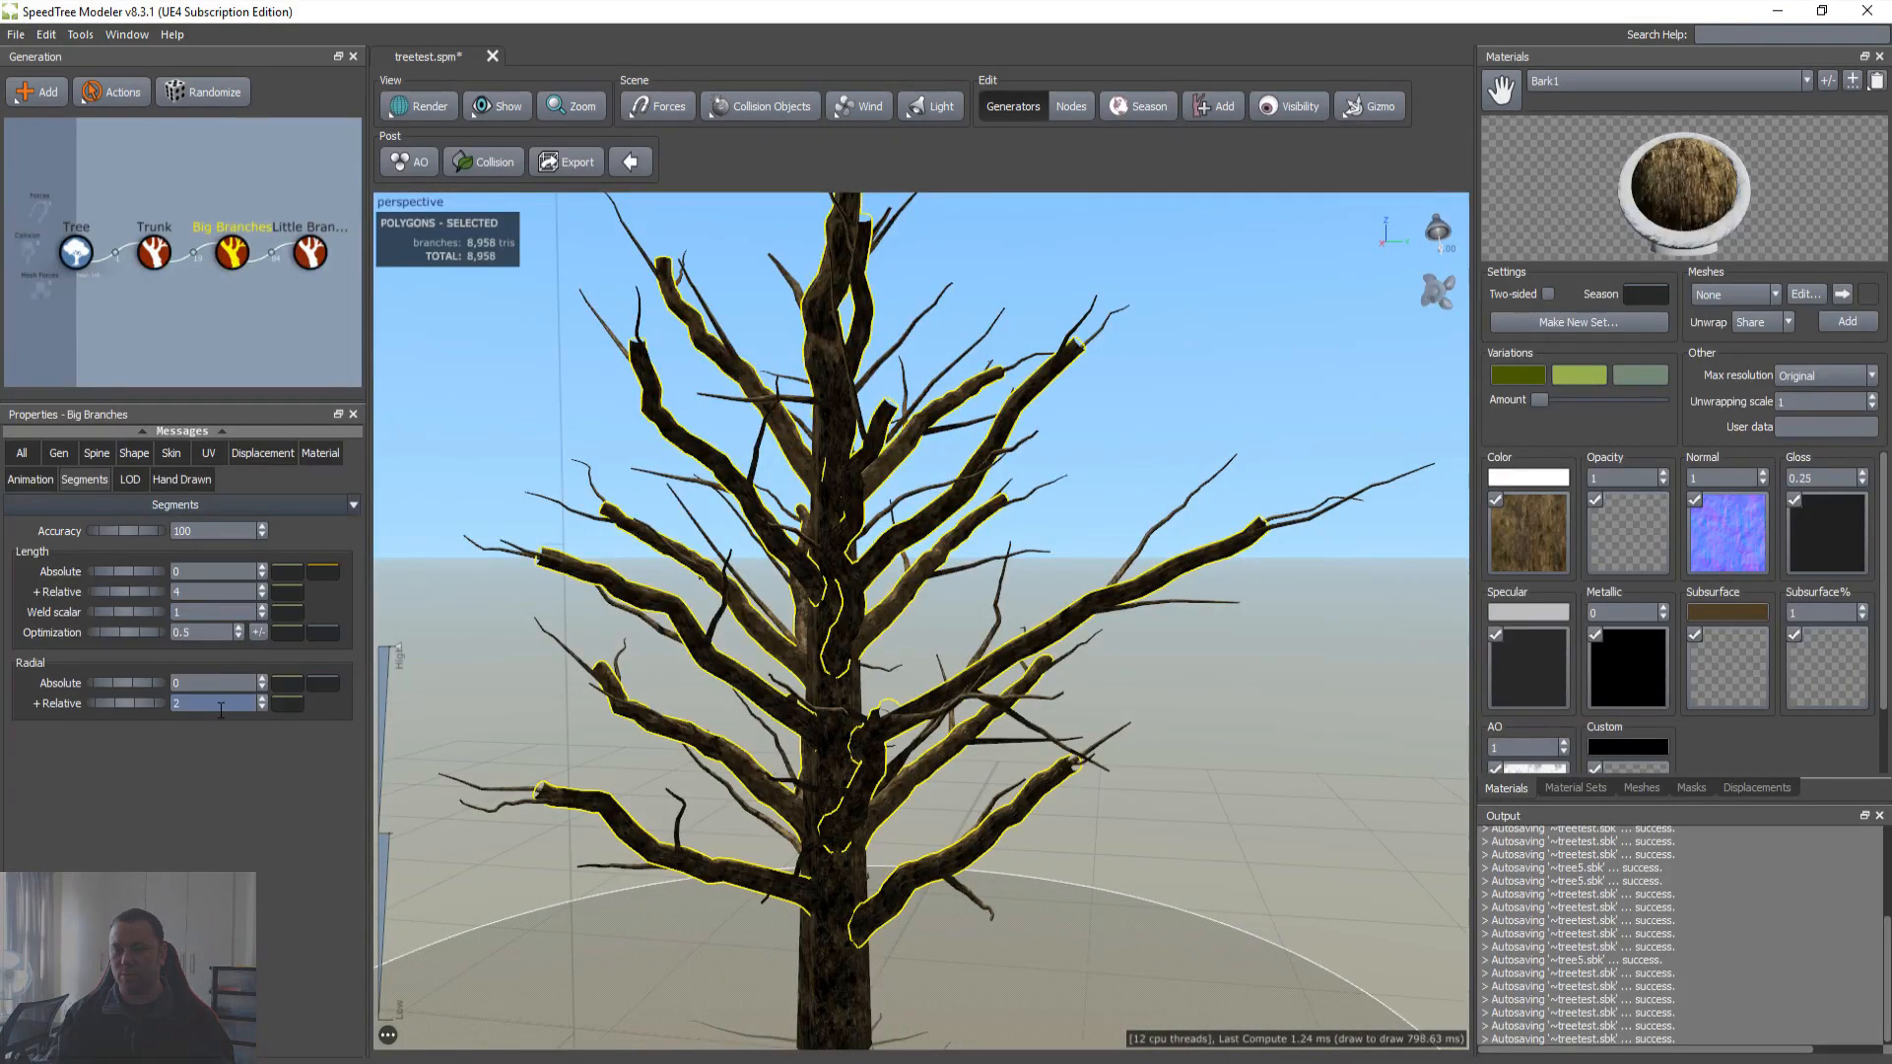
type("1")
key("Return")
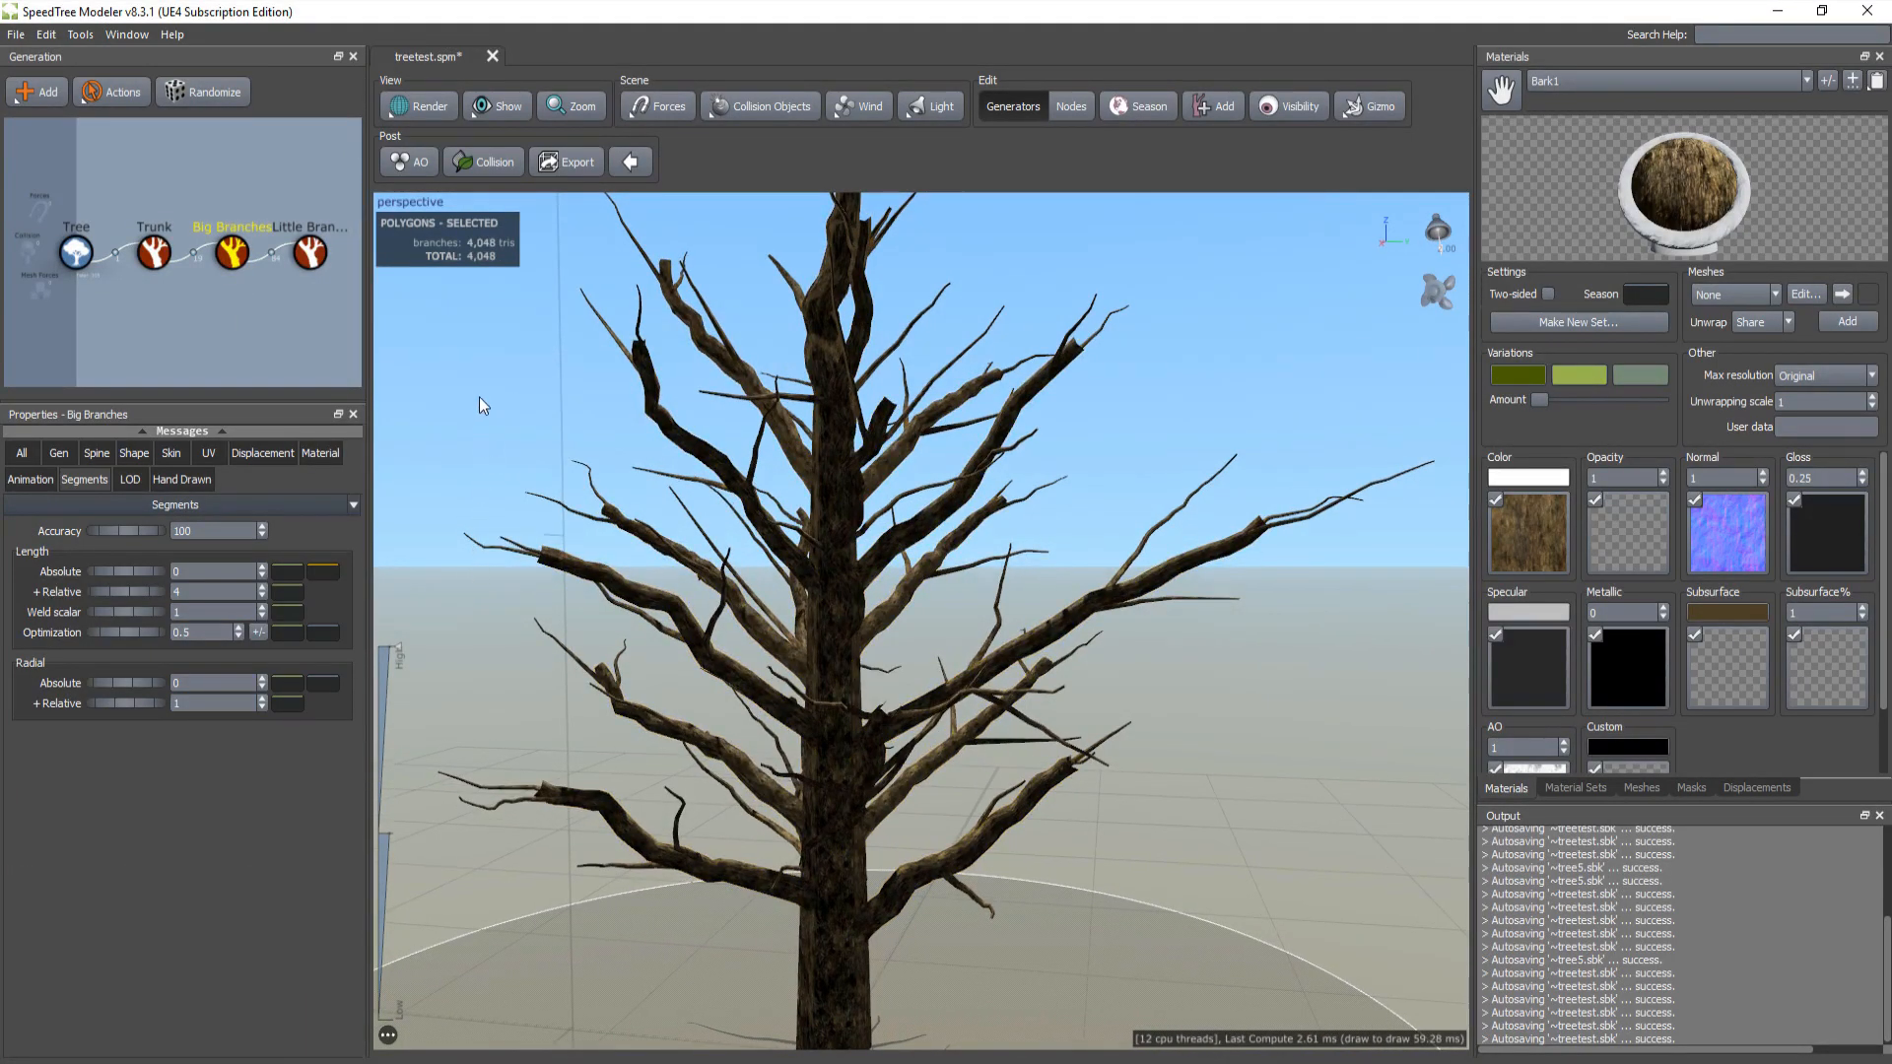
left_click(481, 411)
mouse_move(489, 576)
left_mouse_down()
mouse_move(600, 591)
mouse_move(514, 595)
left_mouse_up()
left_click_drag(509, 516, 558, 564)
left_click(237, 261)
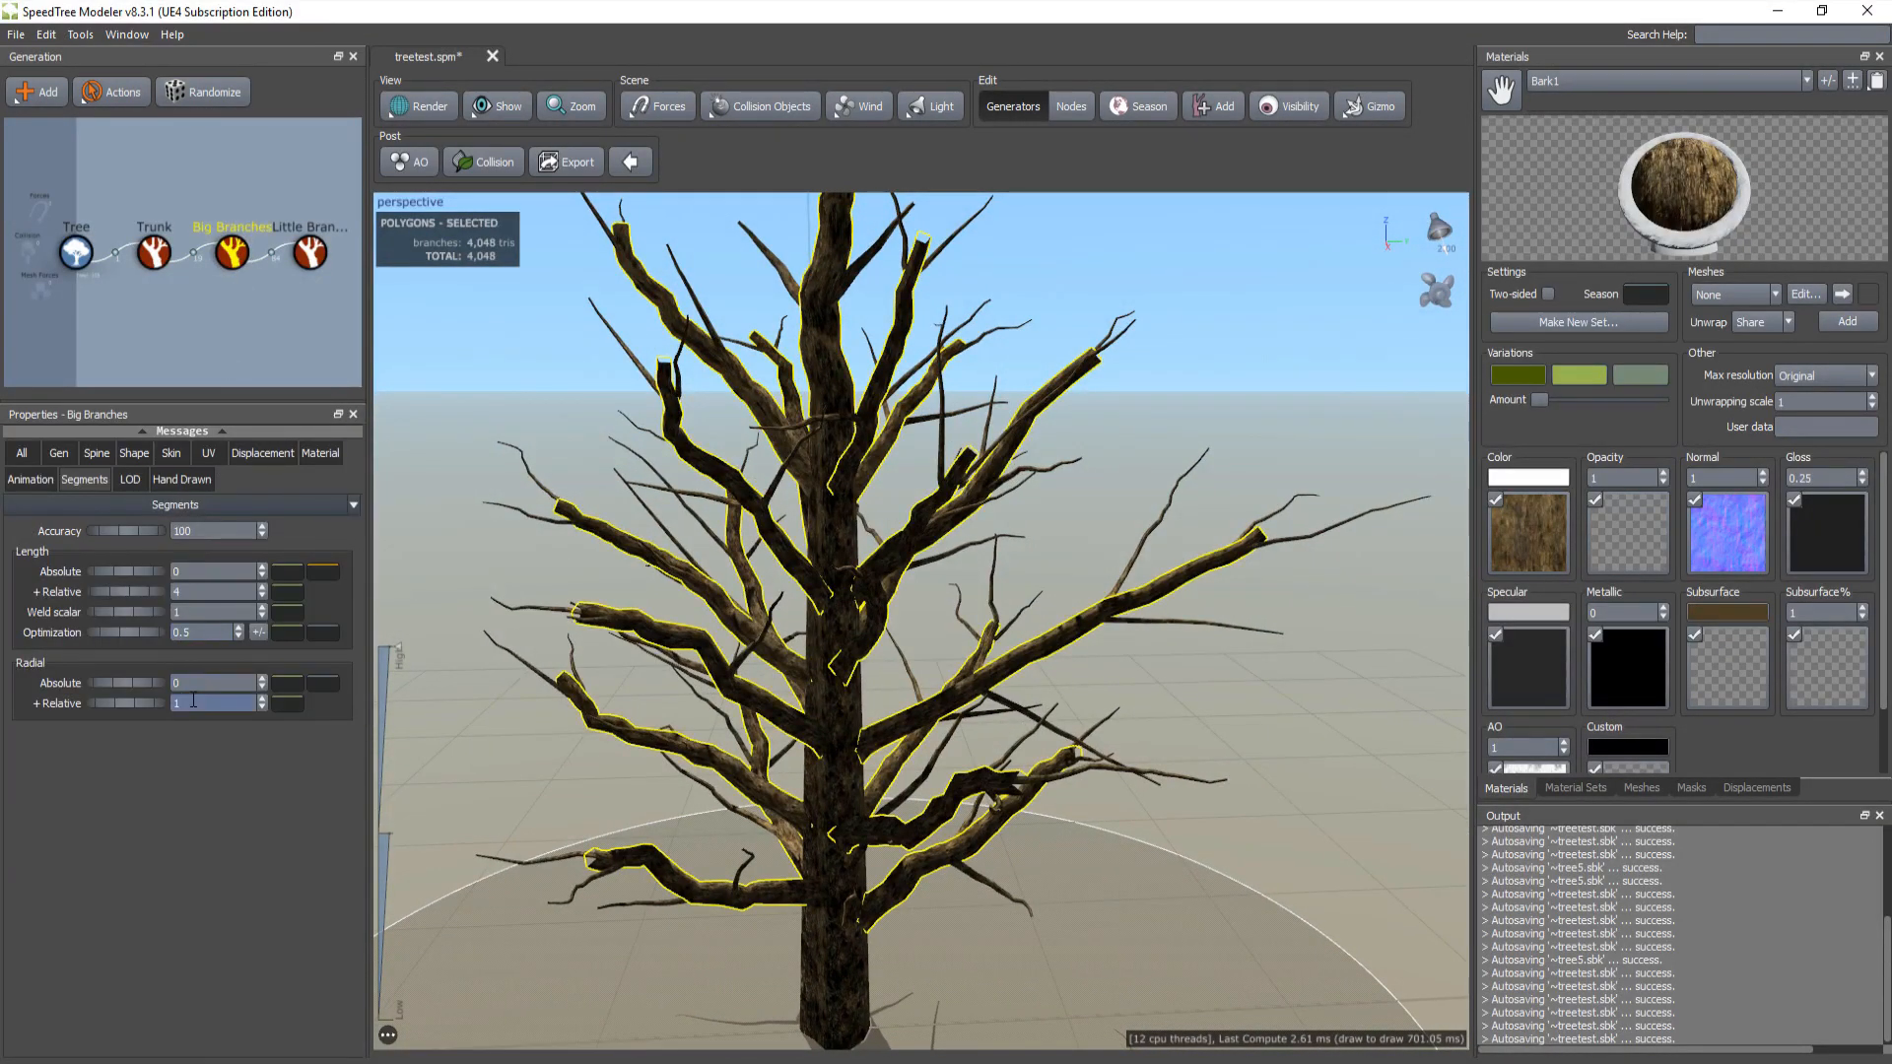
left_click(442, 394)
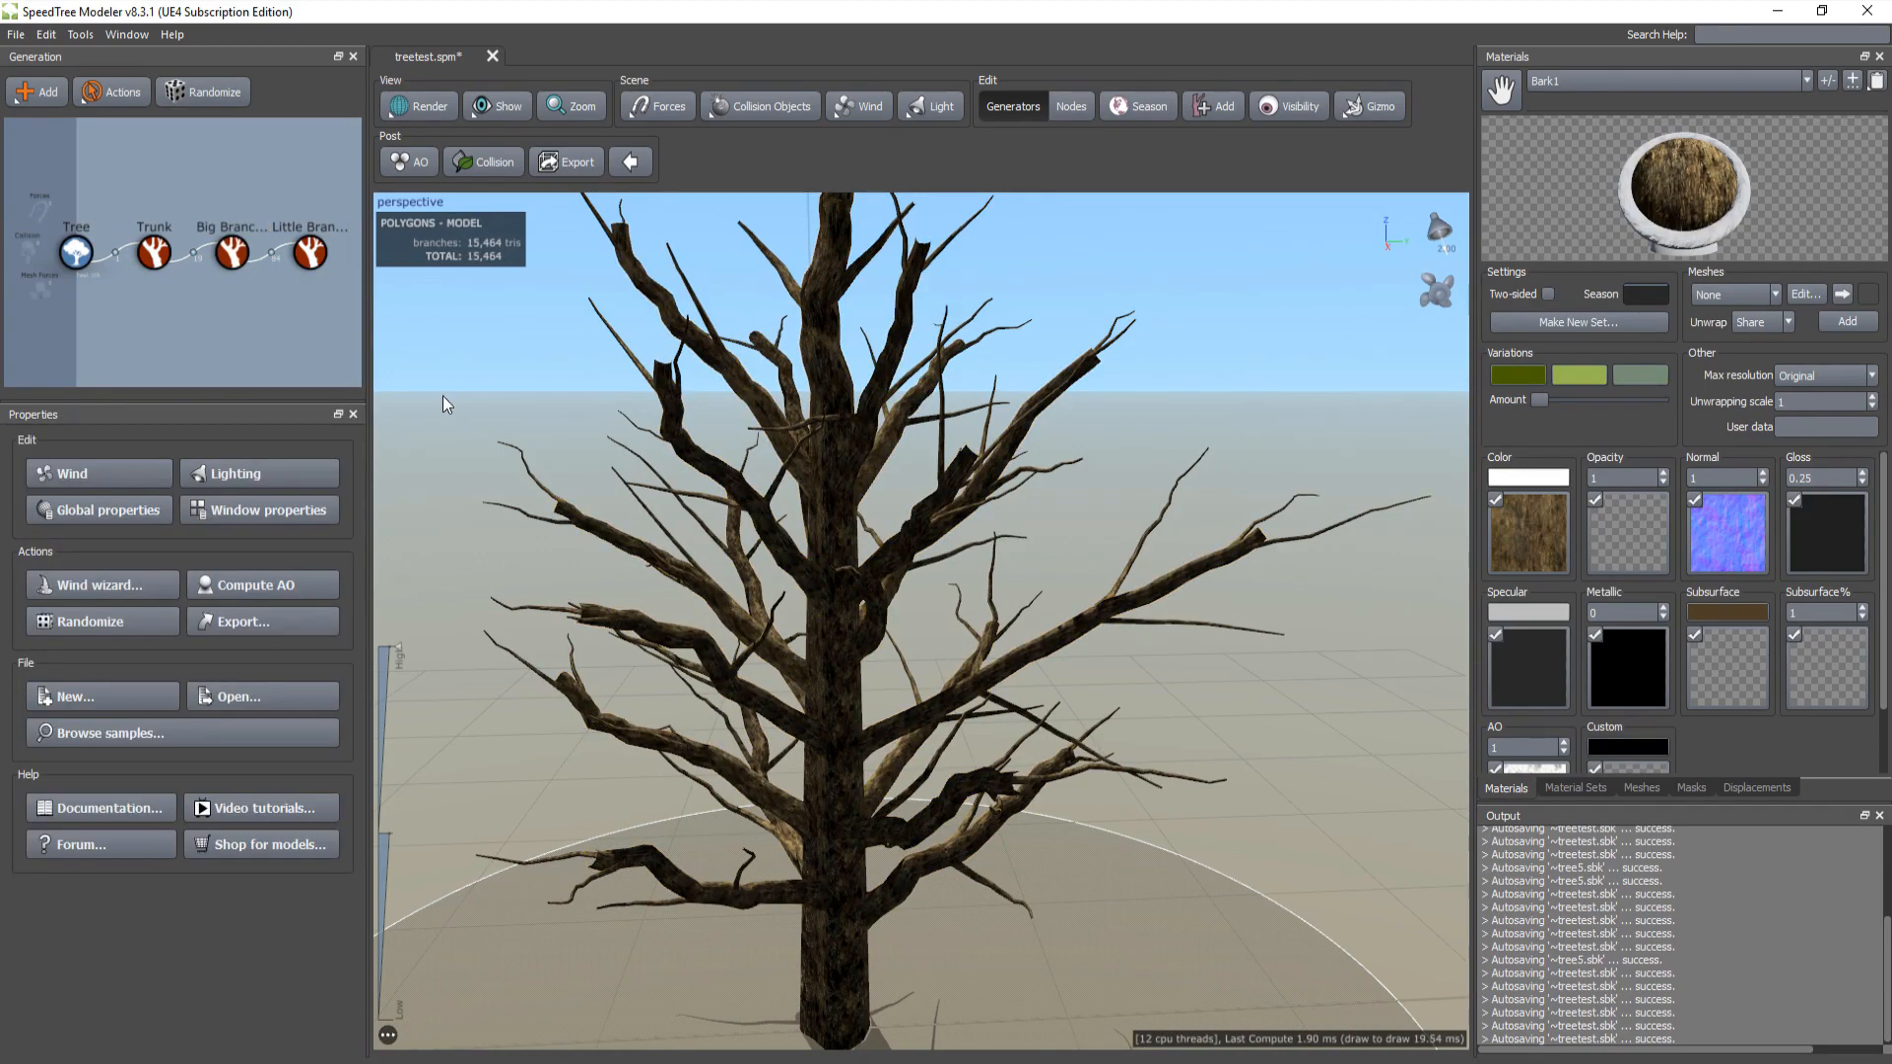
Step: Set the little branches' relative radial segments to 2 and compare the whole tree's polygon count and look
left_click(312, 254)
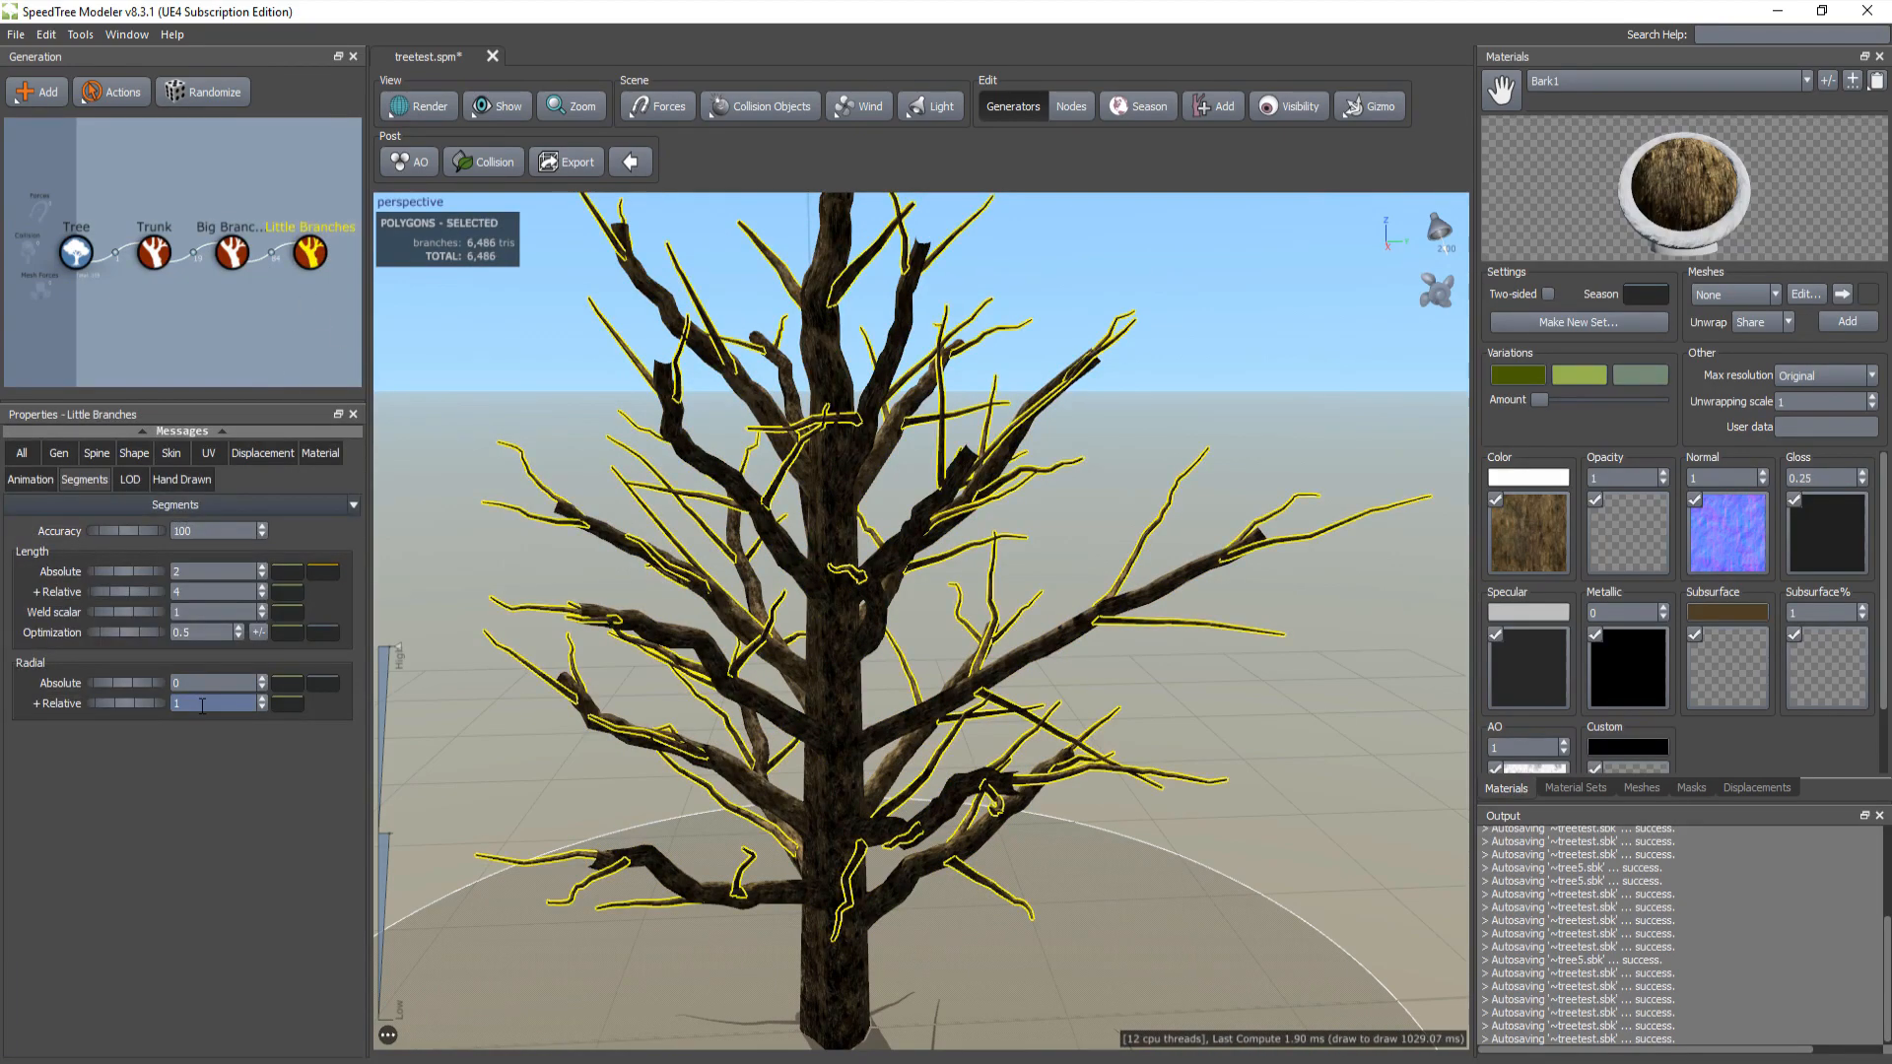
type("2")
key("Return")
left_click(458, 398)
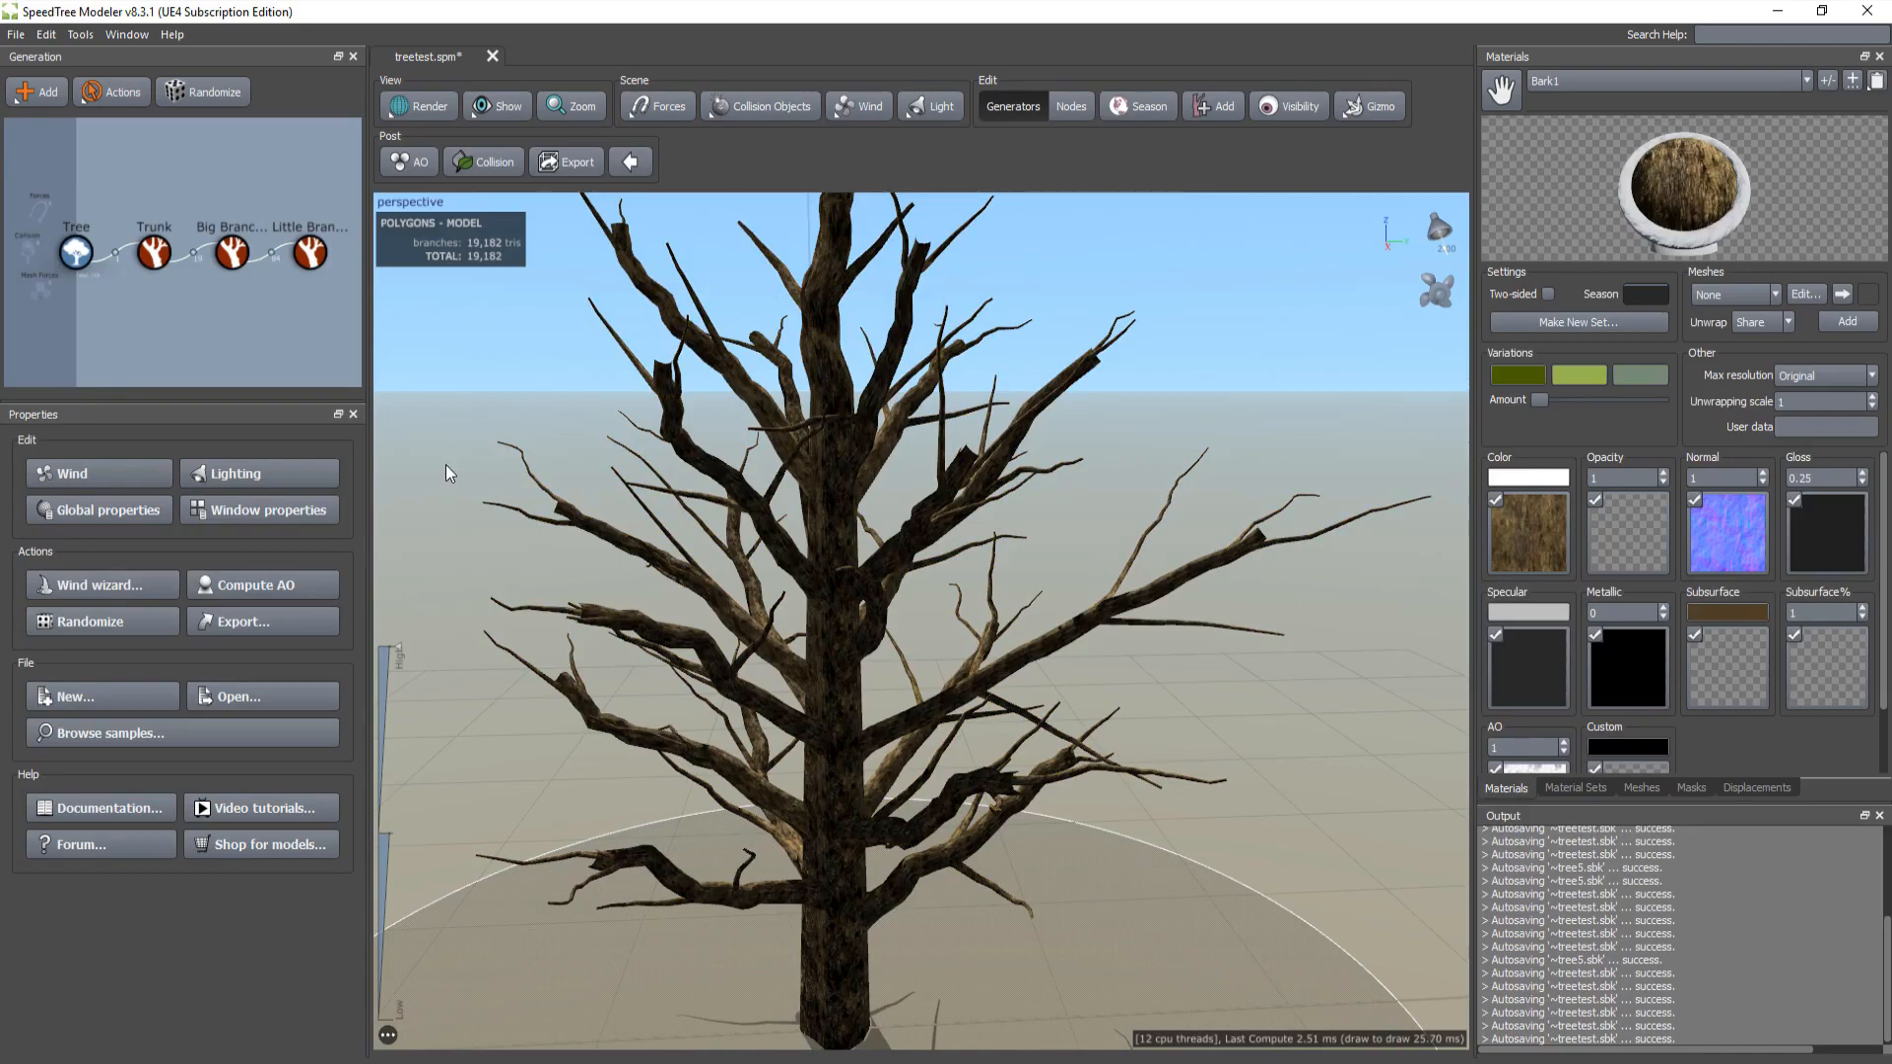
left_click_drag(488, 519, 563, 553)
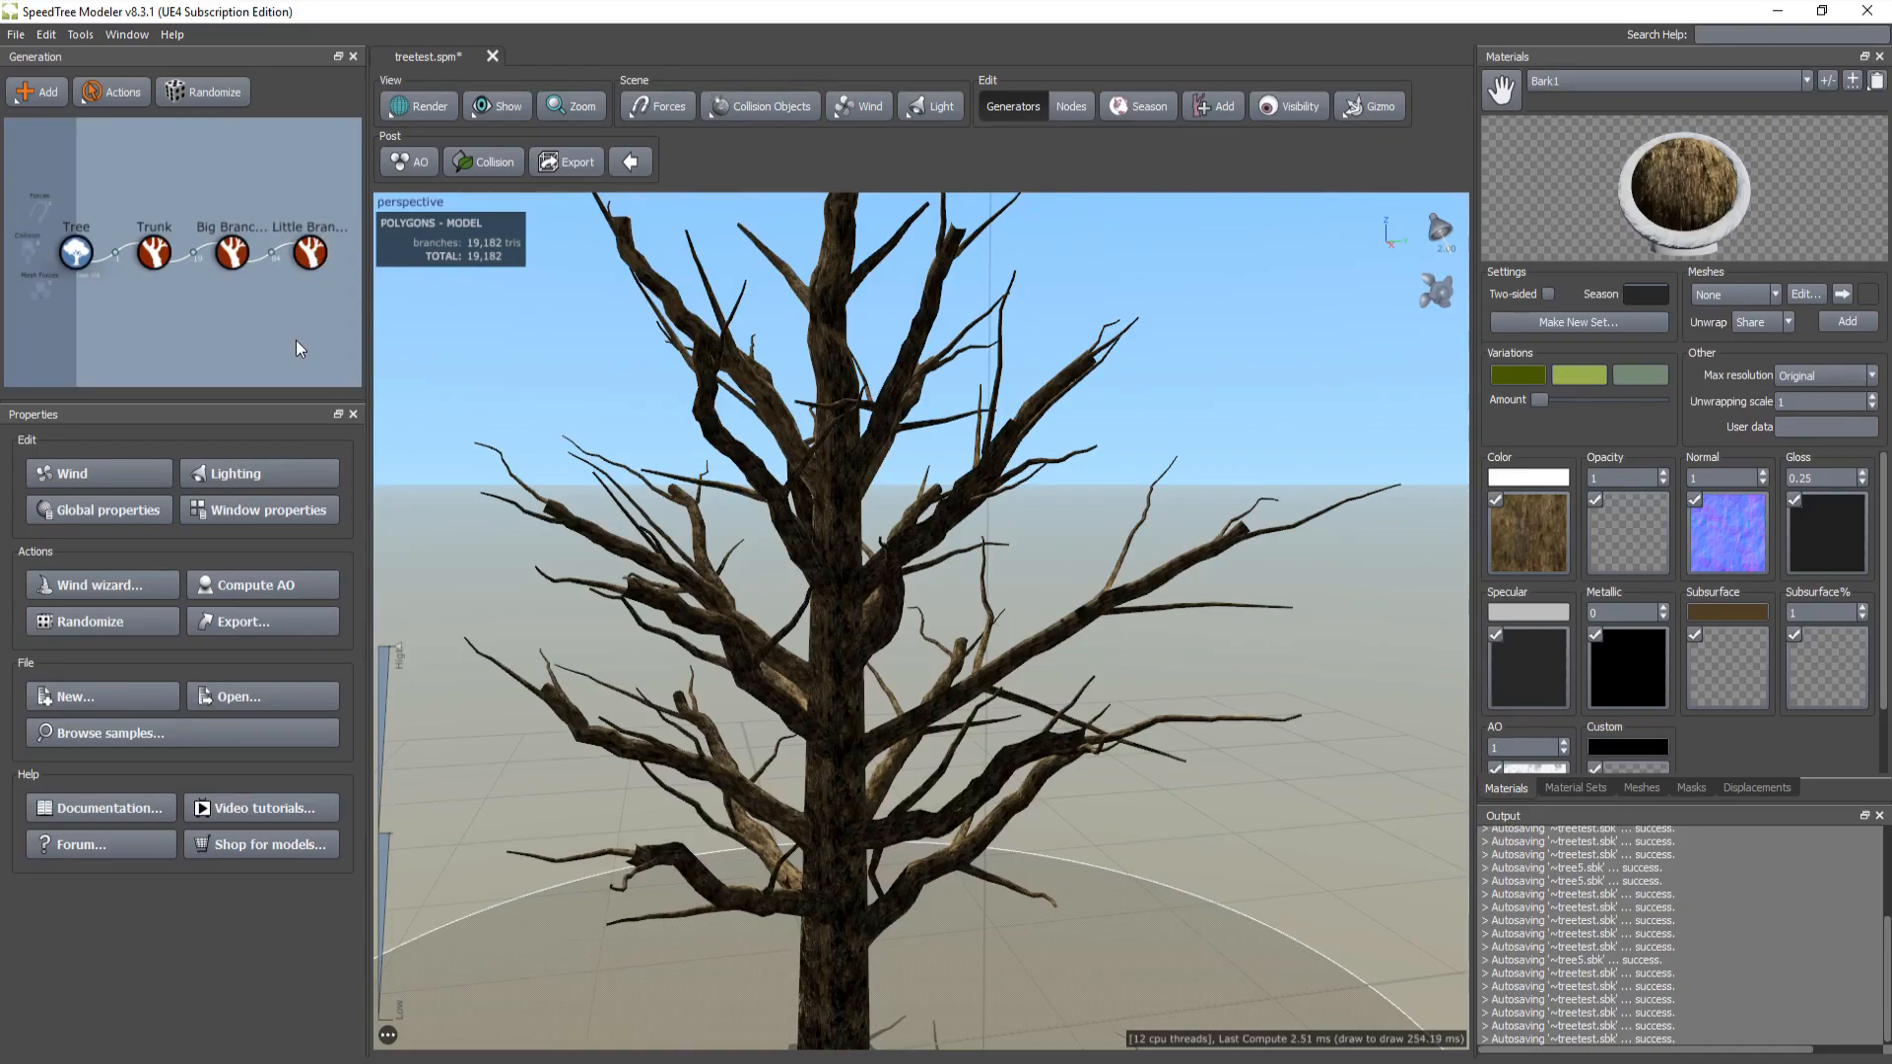
Step: Return the little branches' relative radial segments to 1 and check the whole tree
left_click(311, 249)
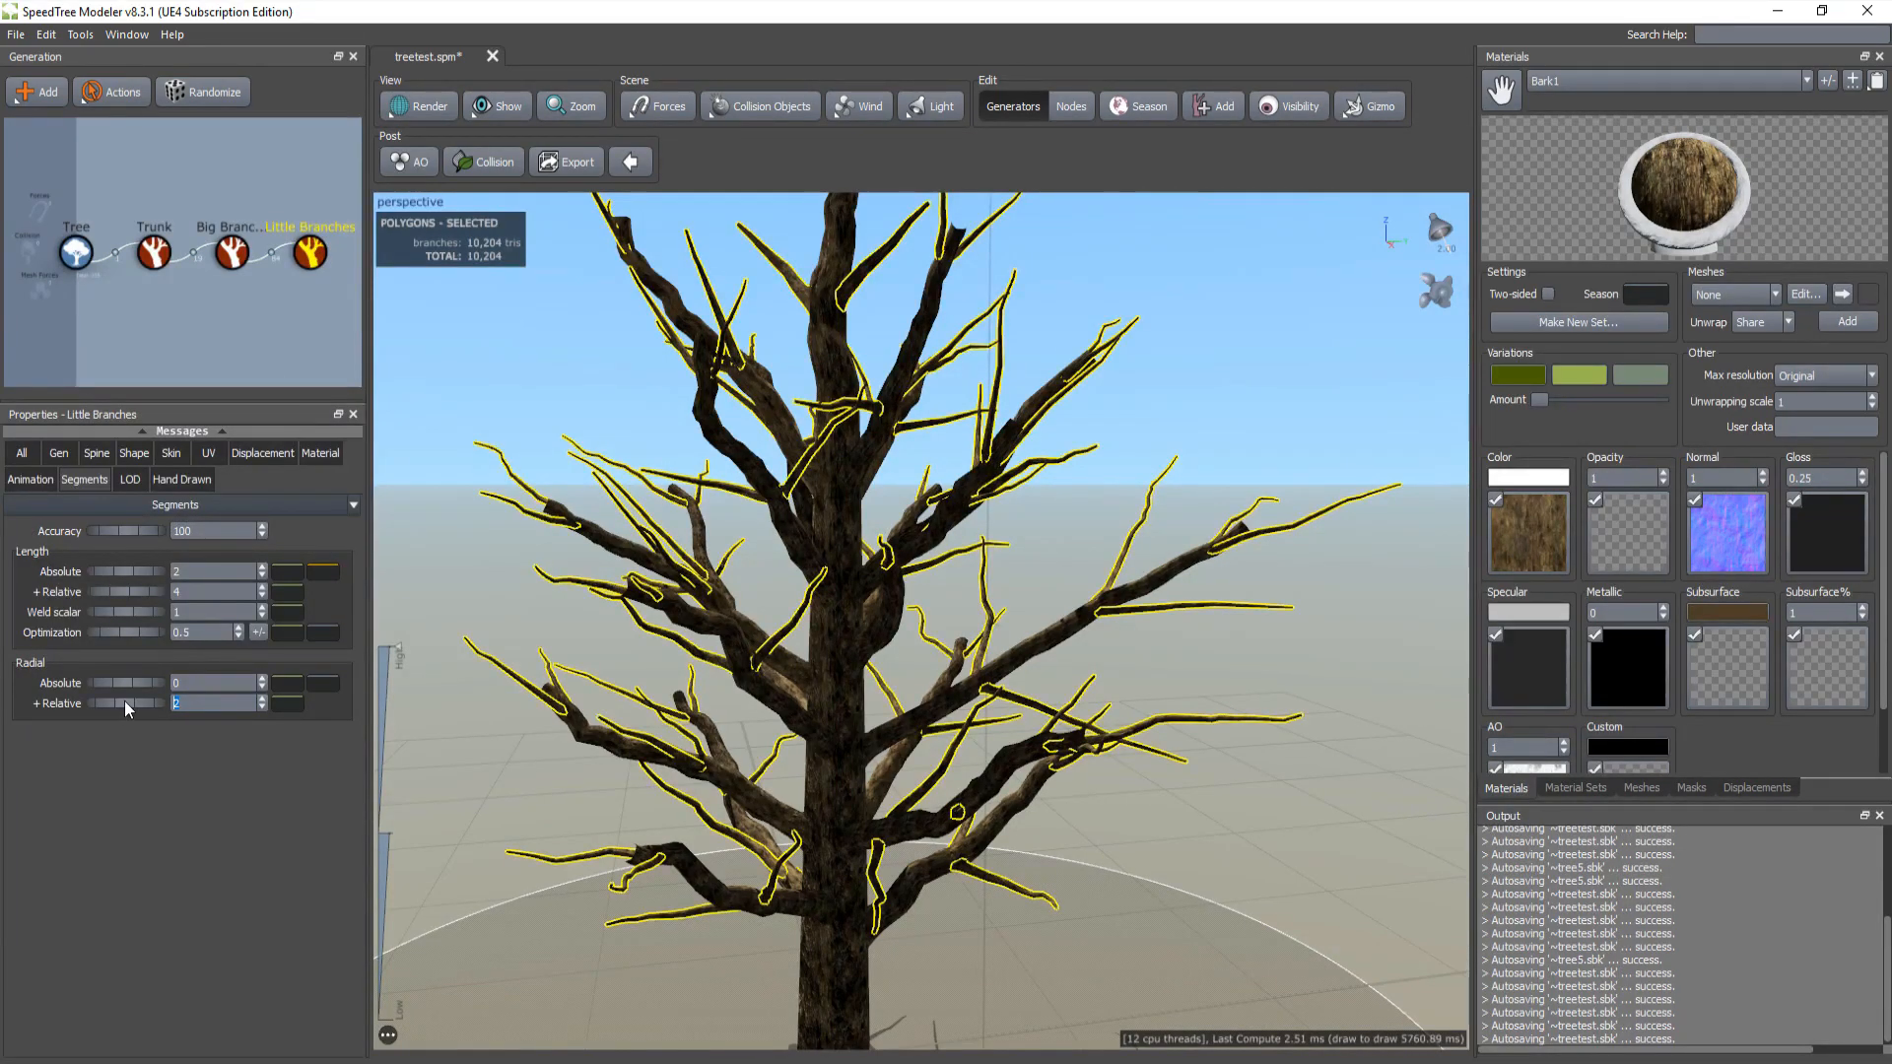
left_click(495, 392)
left_click_drag(495, 392, 629, 507)
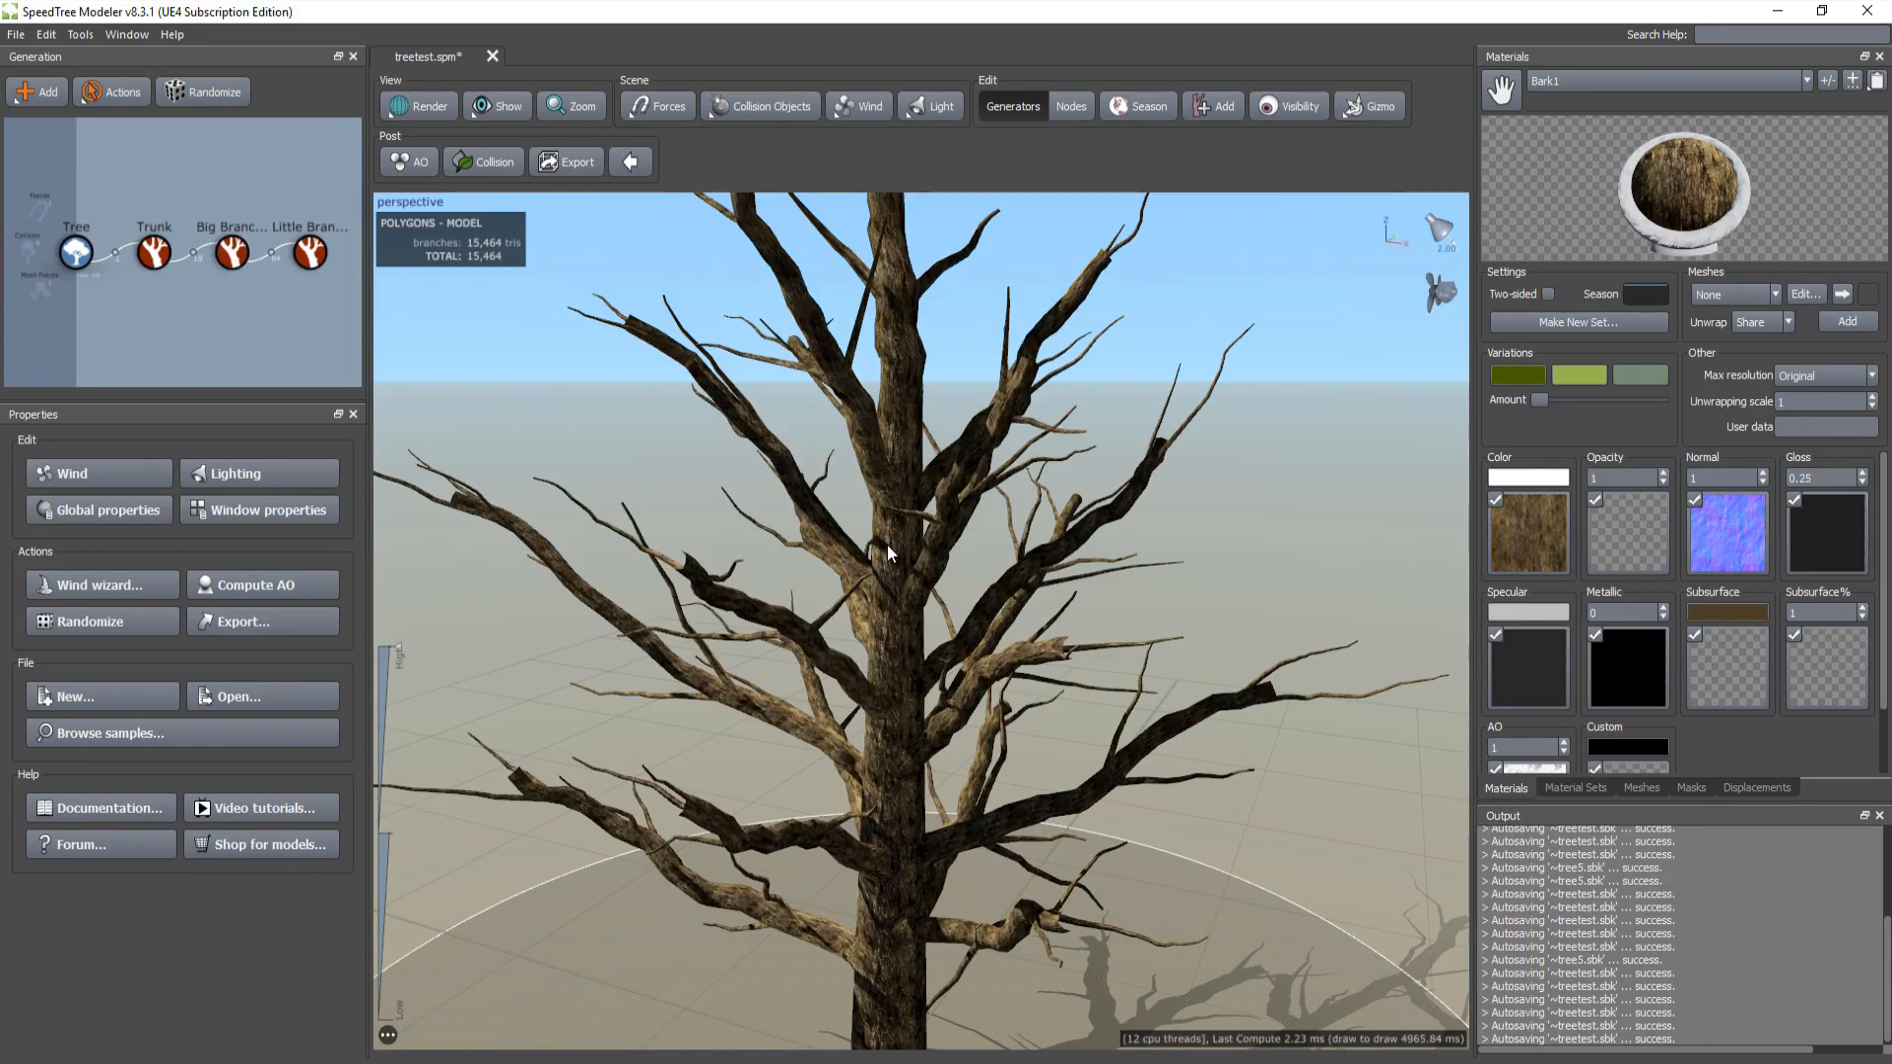
Step: Check the big branches' segment settings and polygon count, and examine the whole tree
left_click(230, 254)
left_click(182, 682)
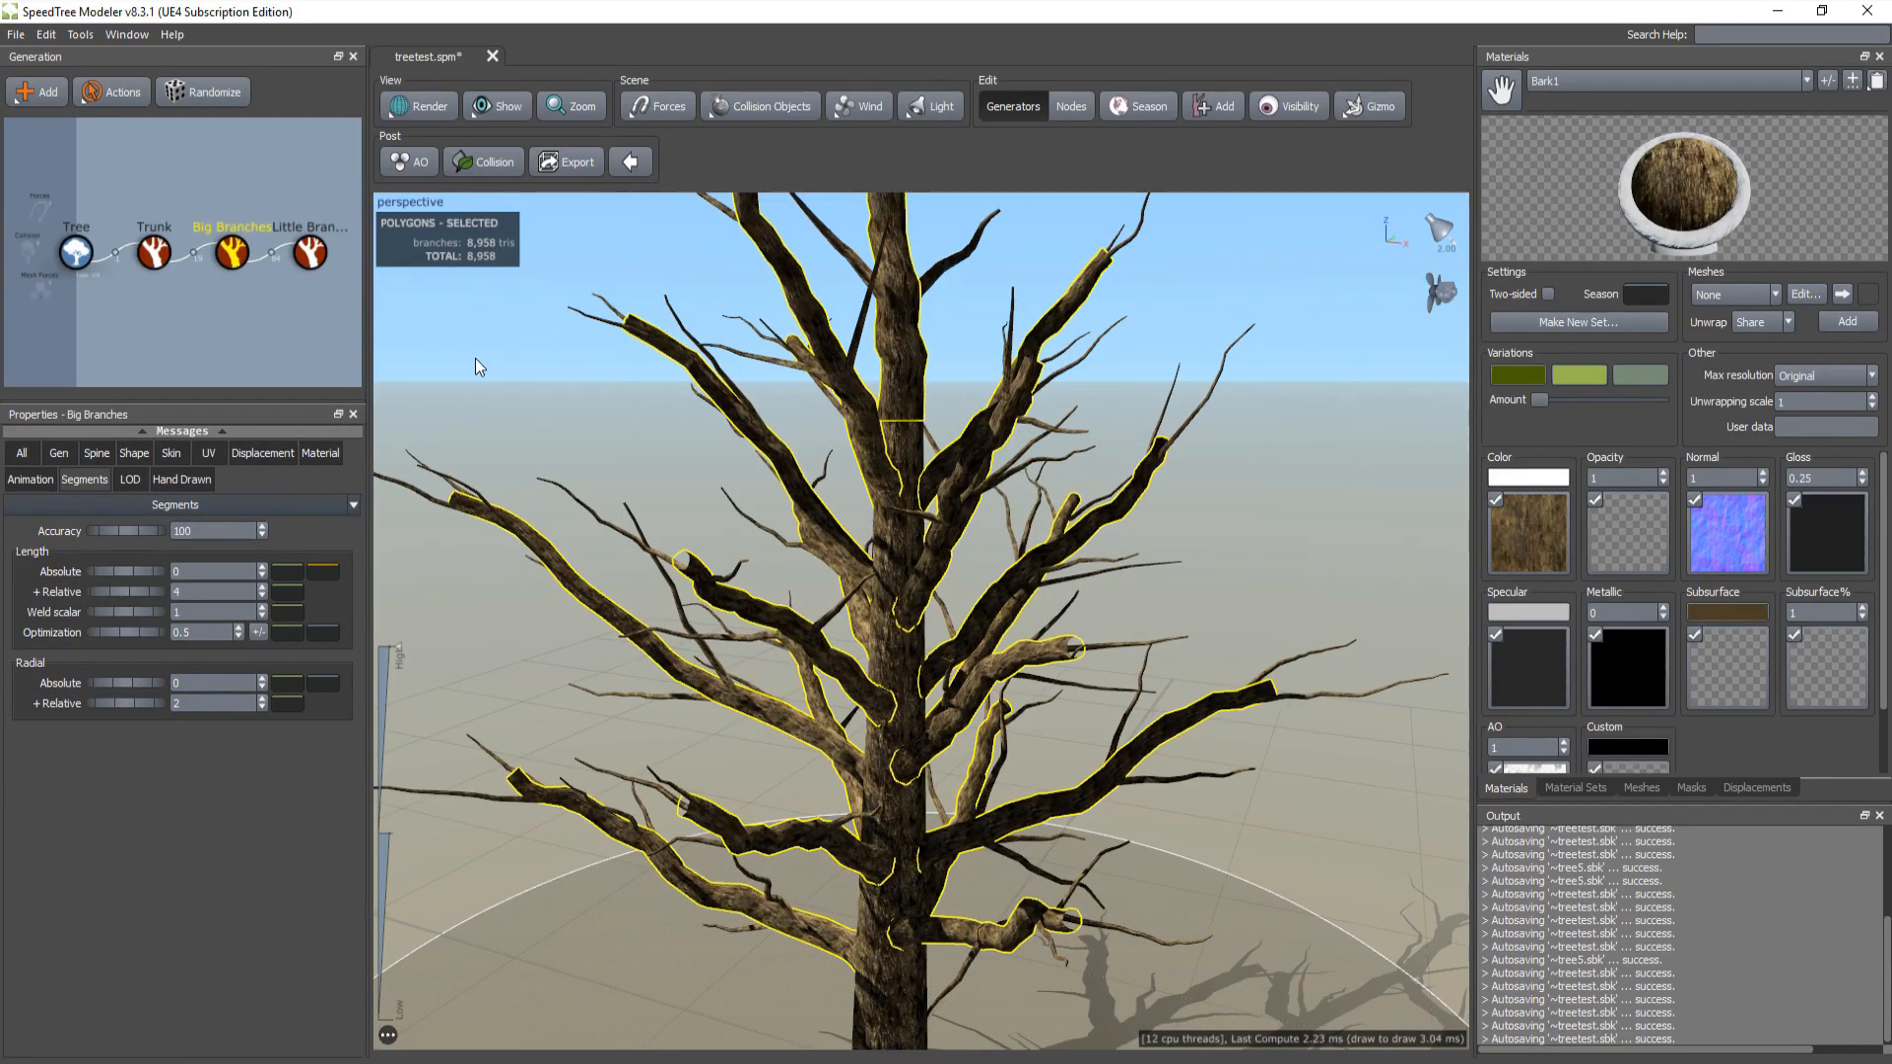
left_click_drag(693, 523, 743, 553)
left_click(631, 442)
left_click_drag(631, 442, 812, 553)
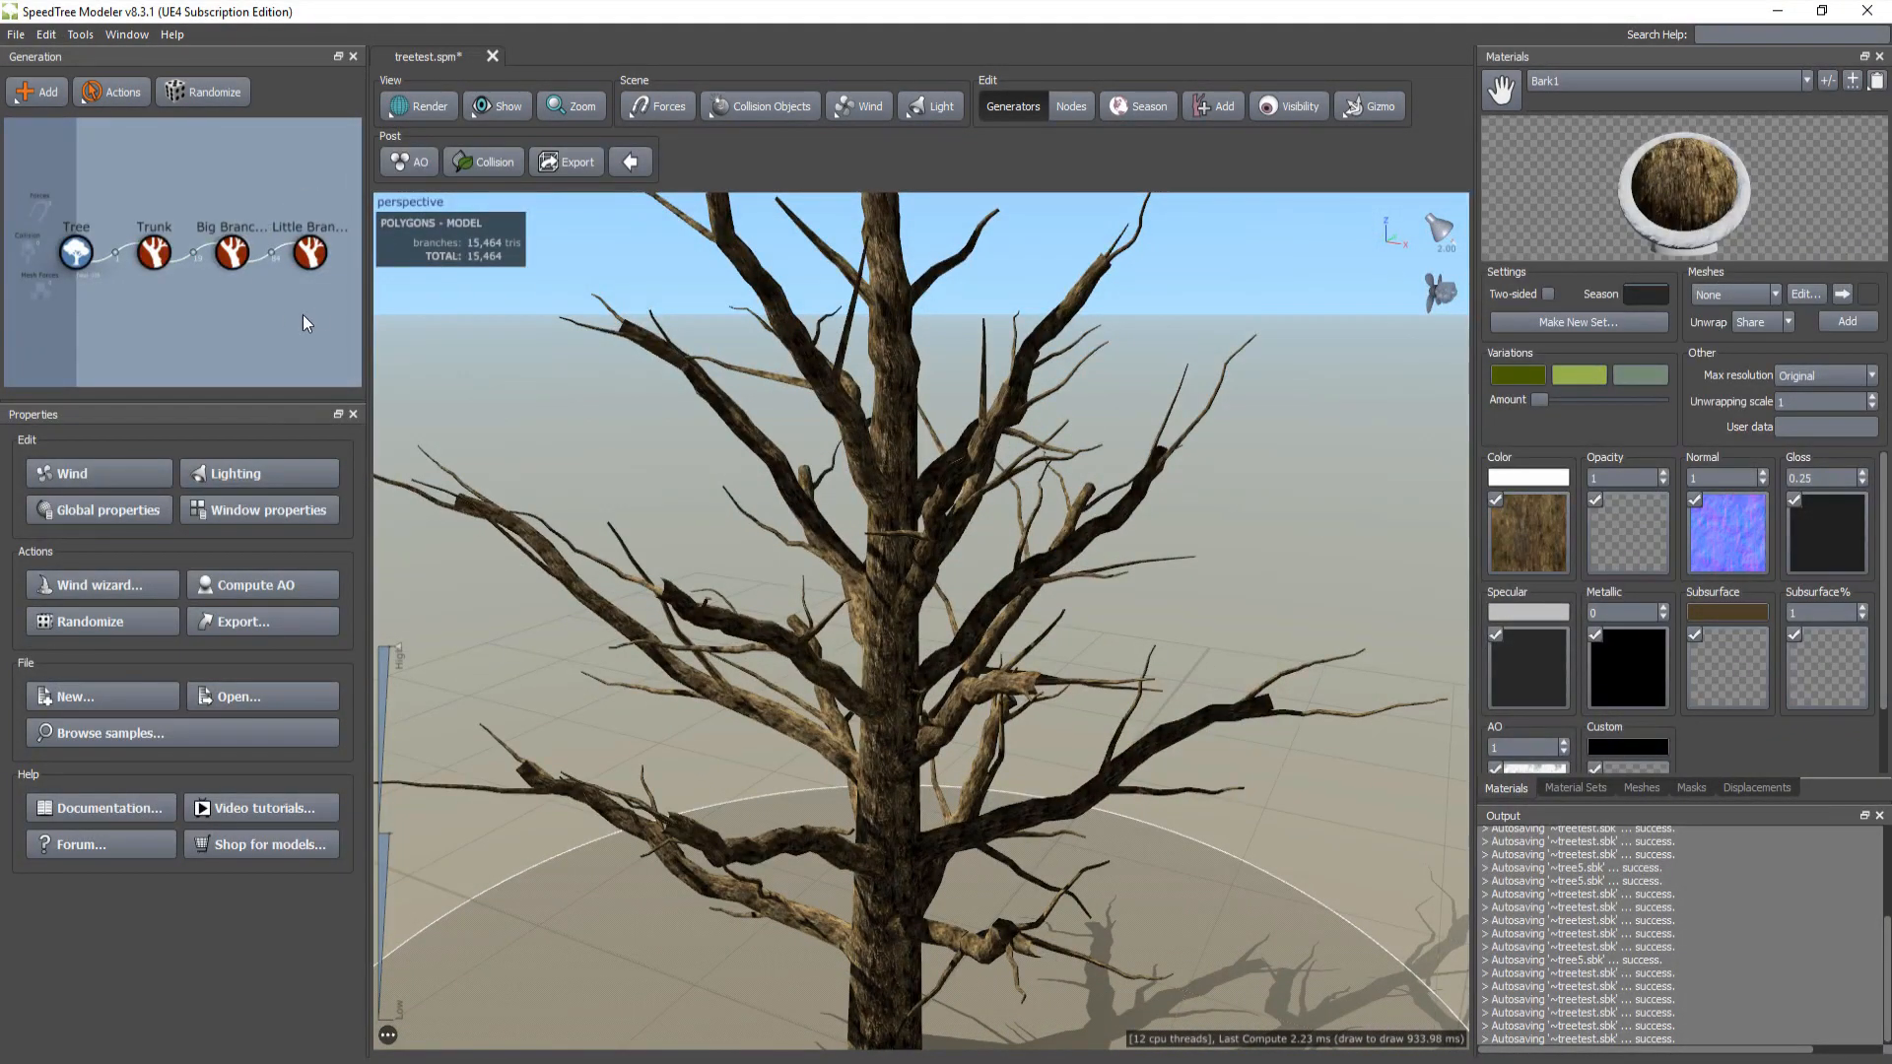
Step: Add a Leaf Mesh generator to the little branches
right_click(310, 256)
mouse_move(439, 264)
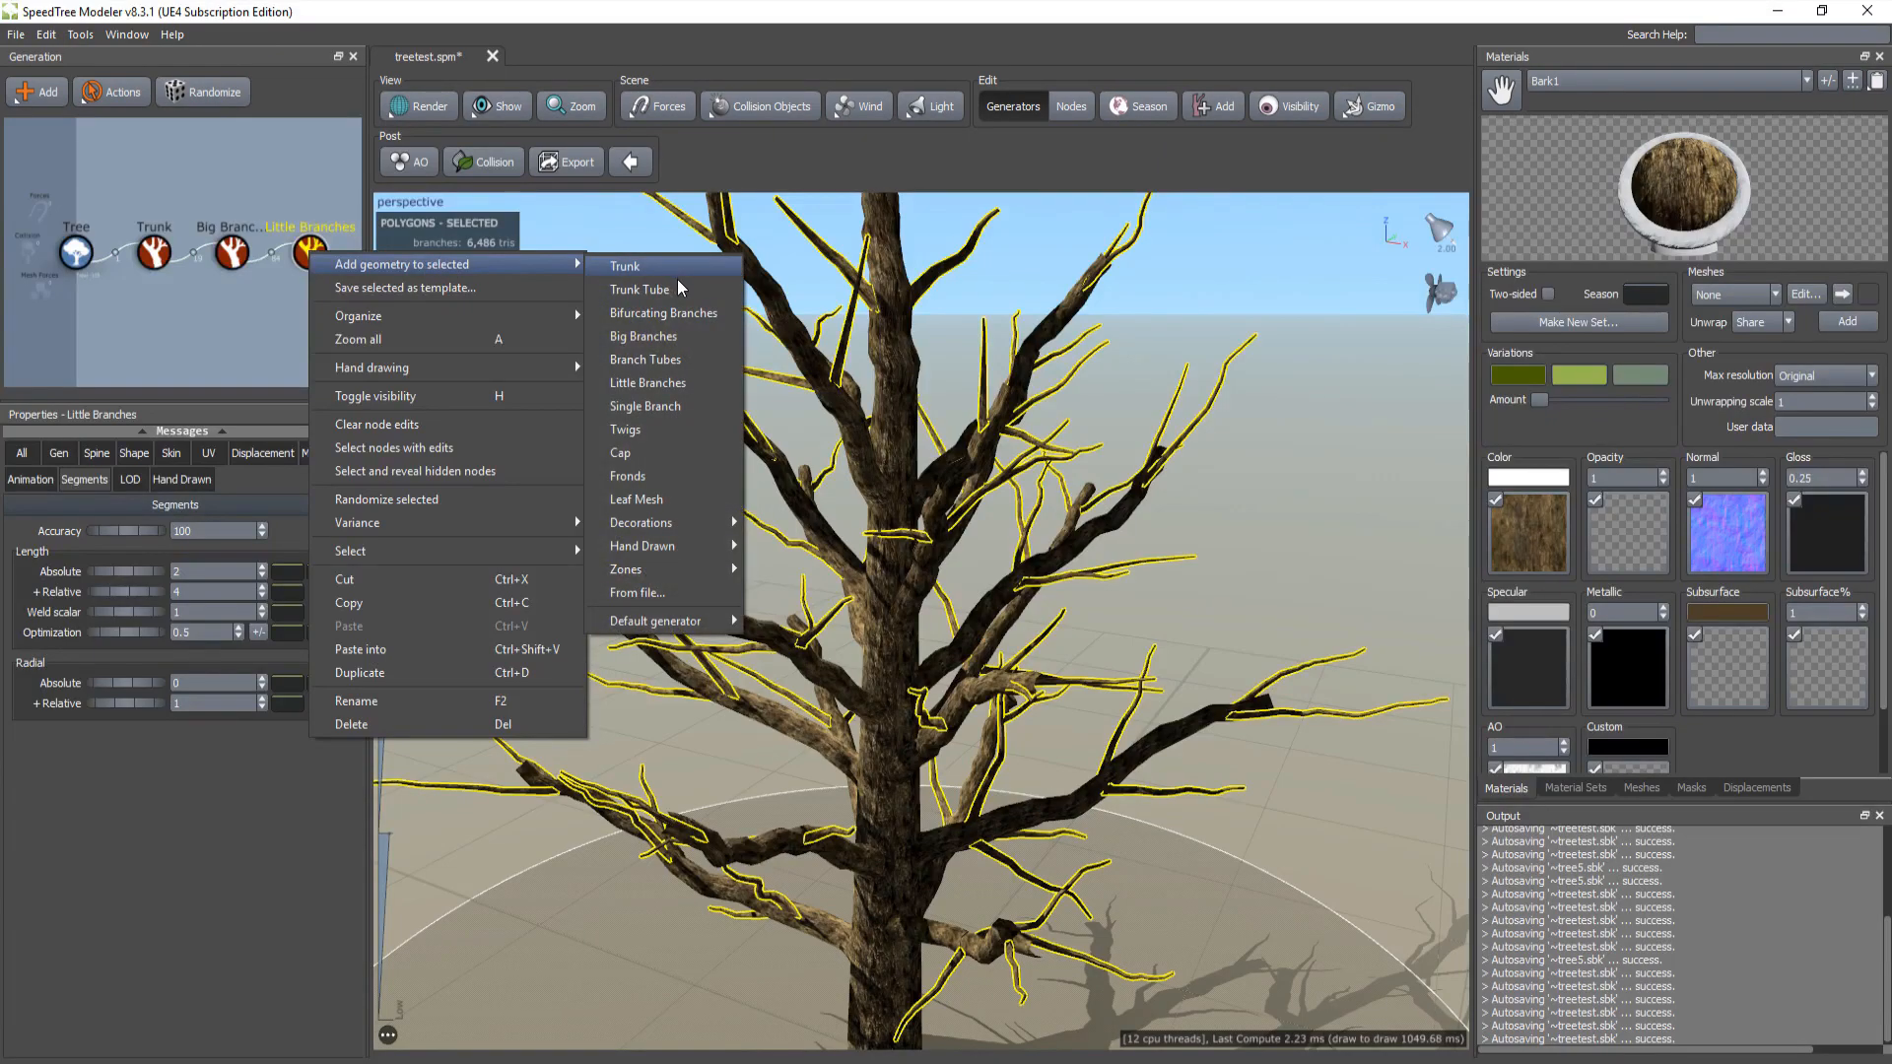
left_click(677, 501)
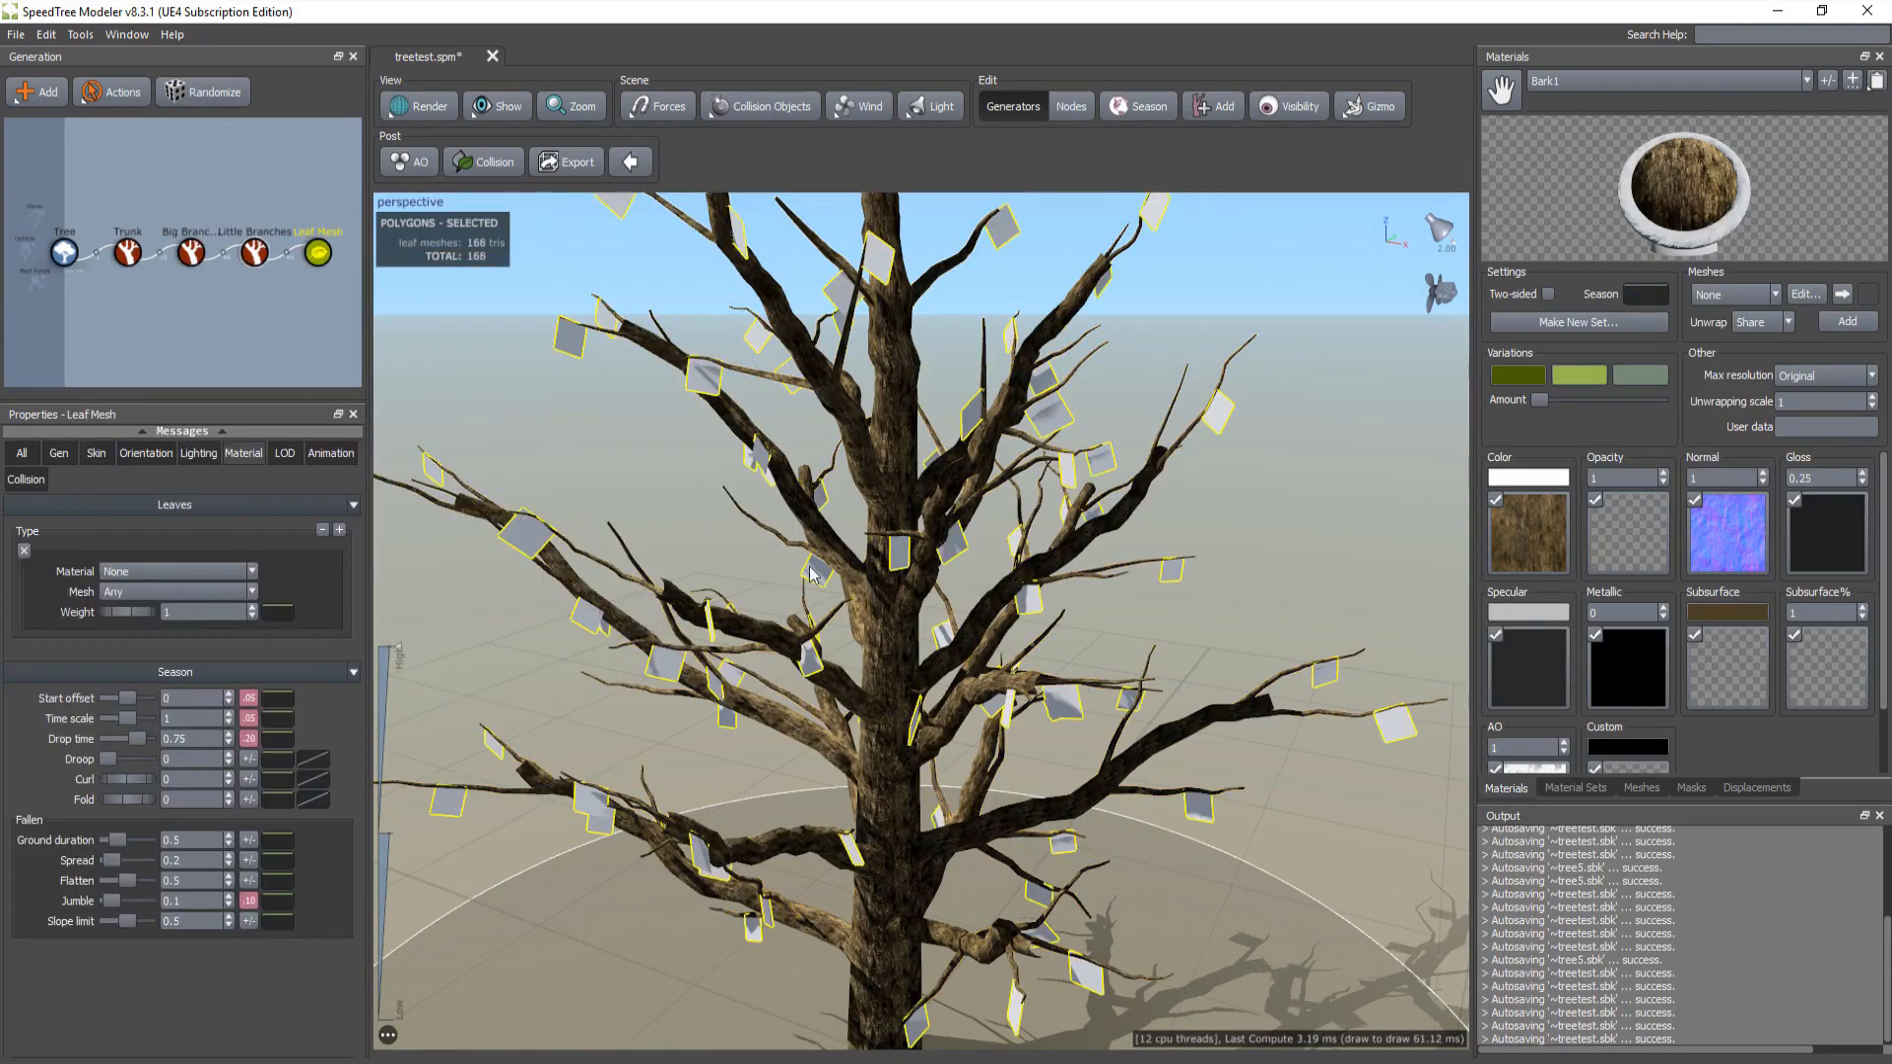
scroll(821, 596, "down", 5)
left_click_drag(843, 598, 882, 499)
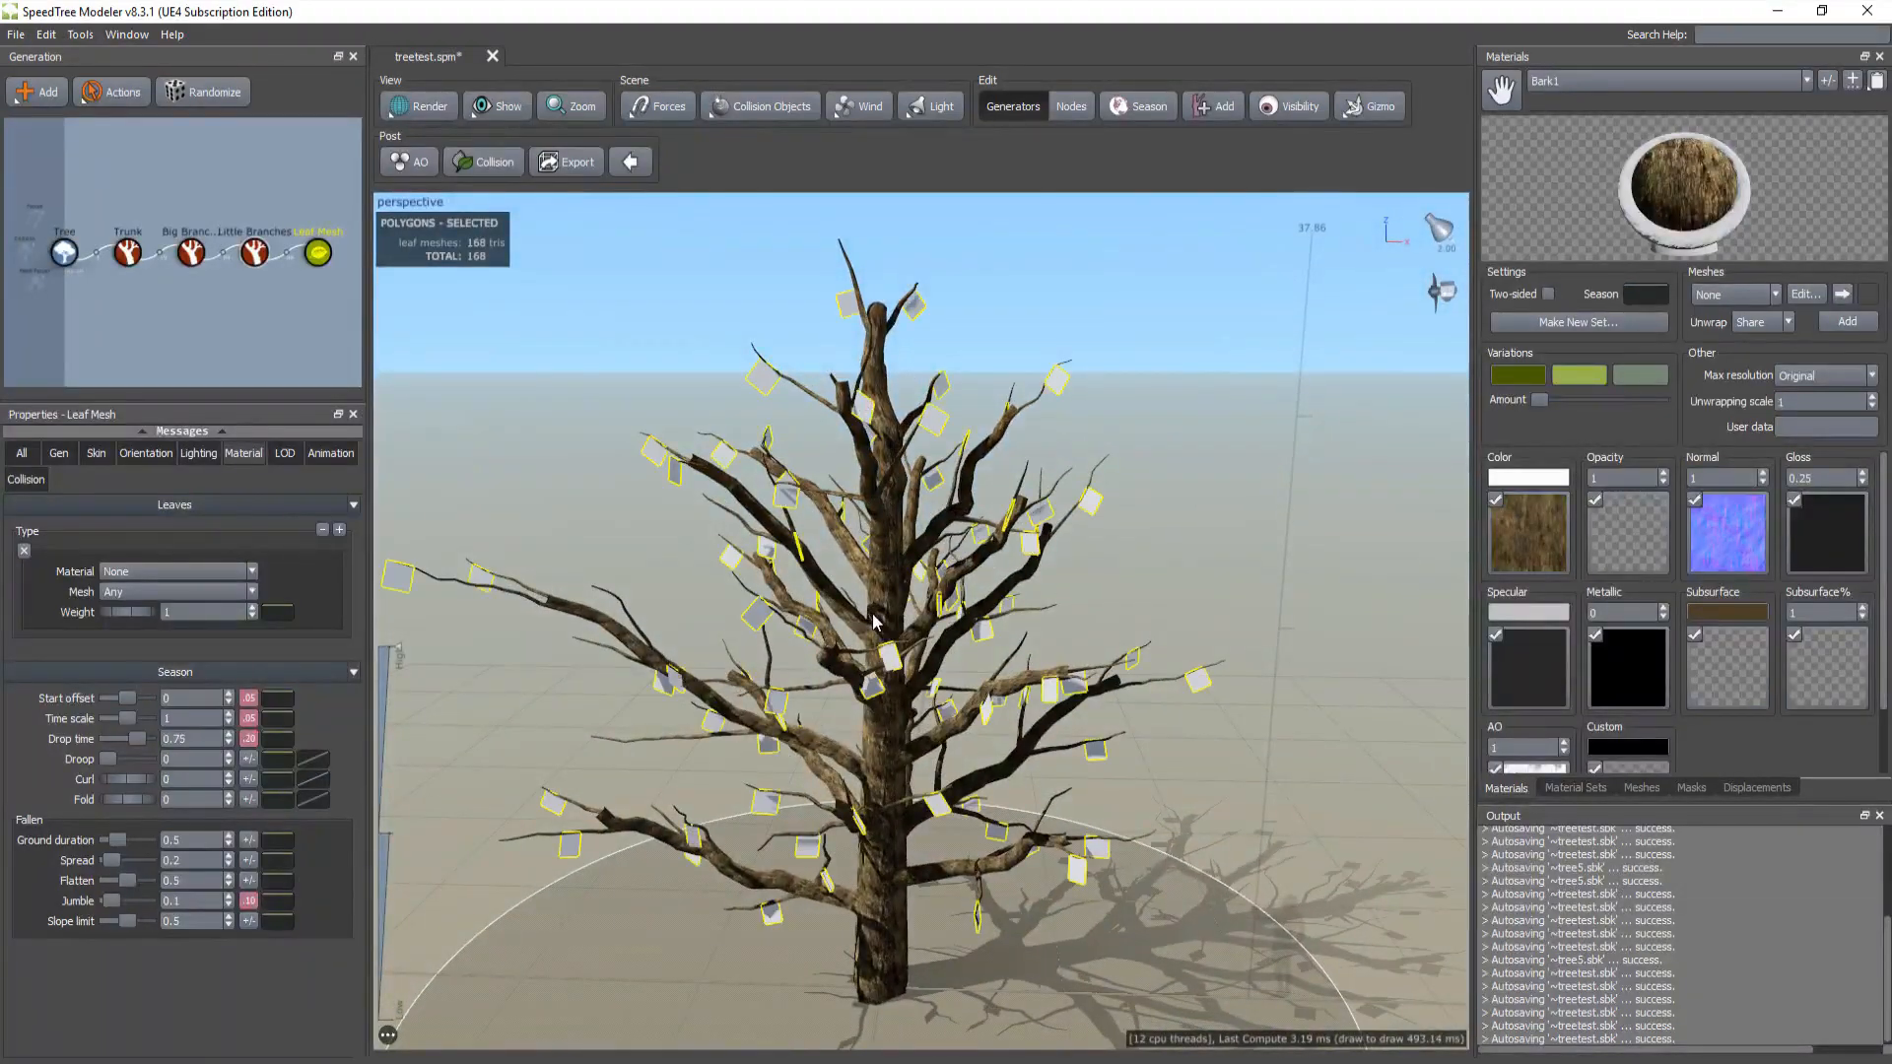
left_click_drag(860, 585, 812, 613)
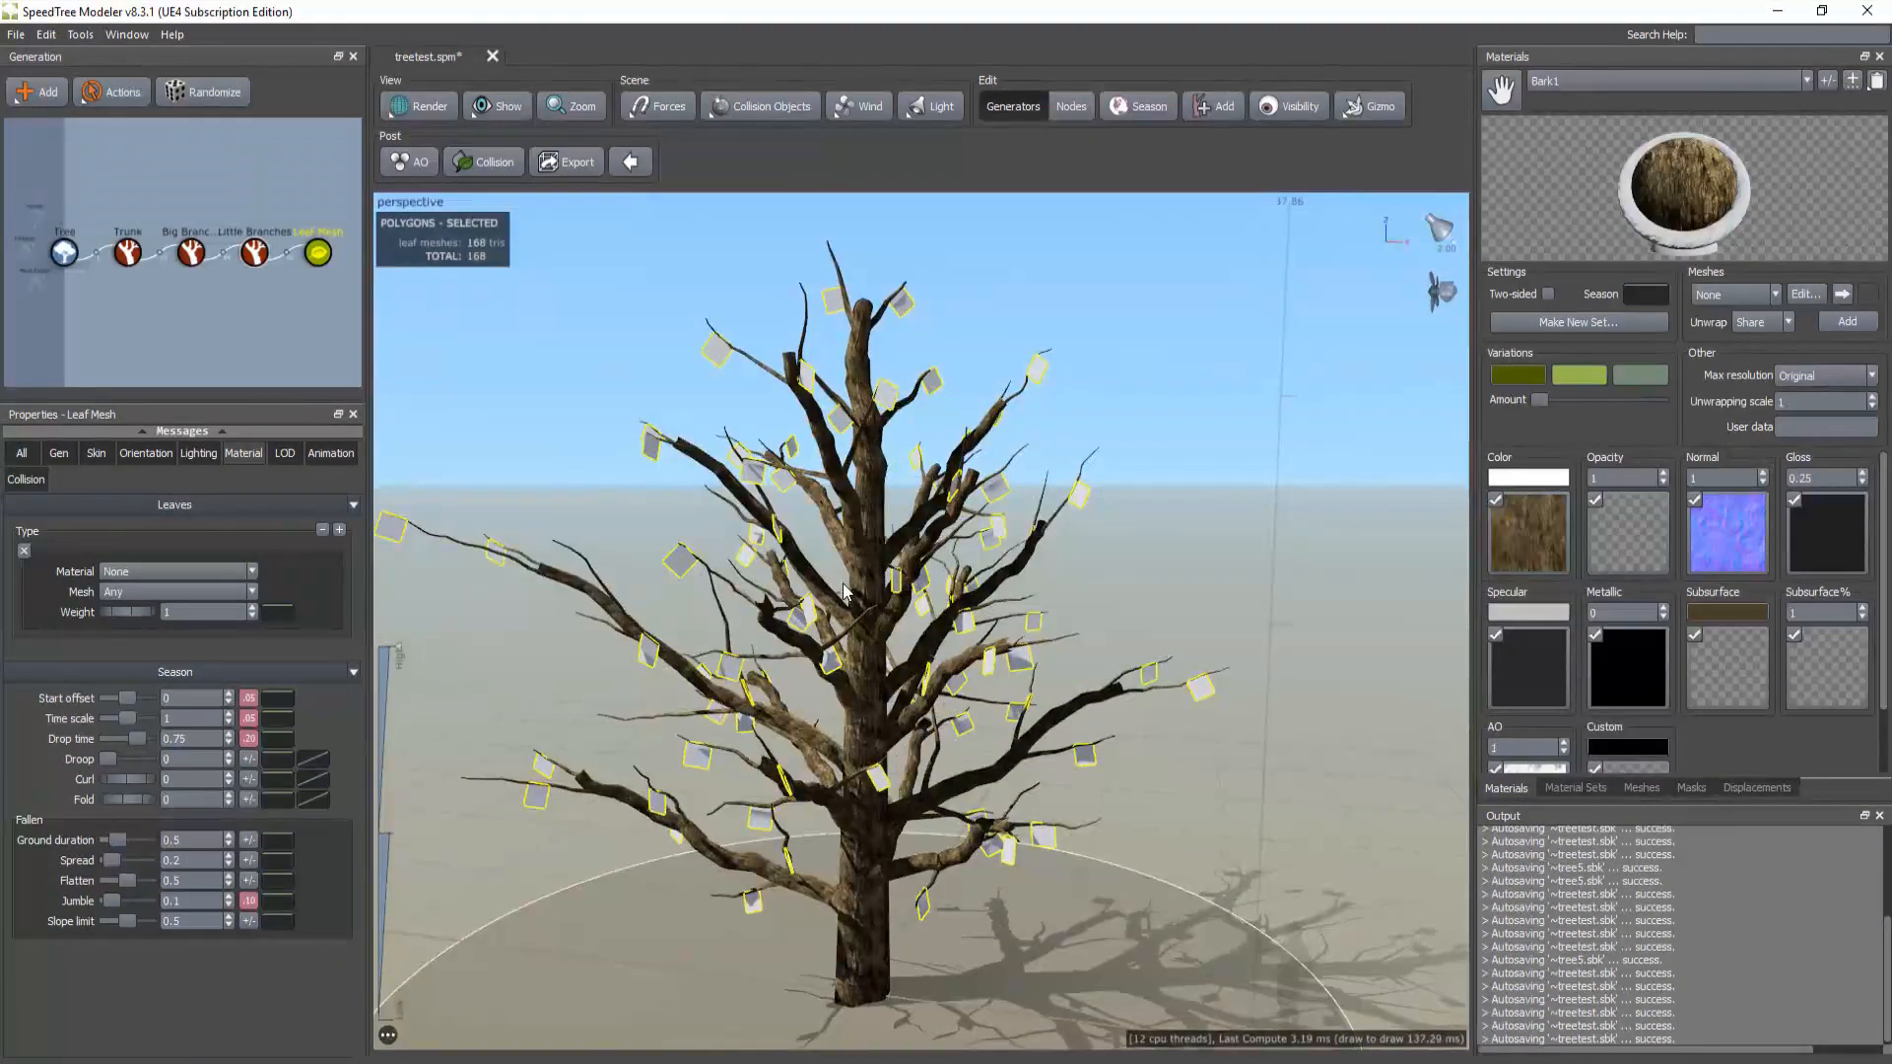
middle_click_drag(810, 605, 889, 560)
scroll(916, 458, "up", 2)
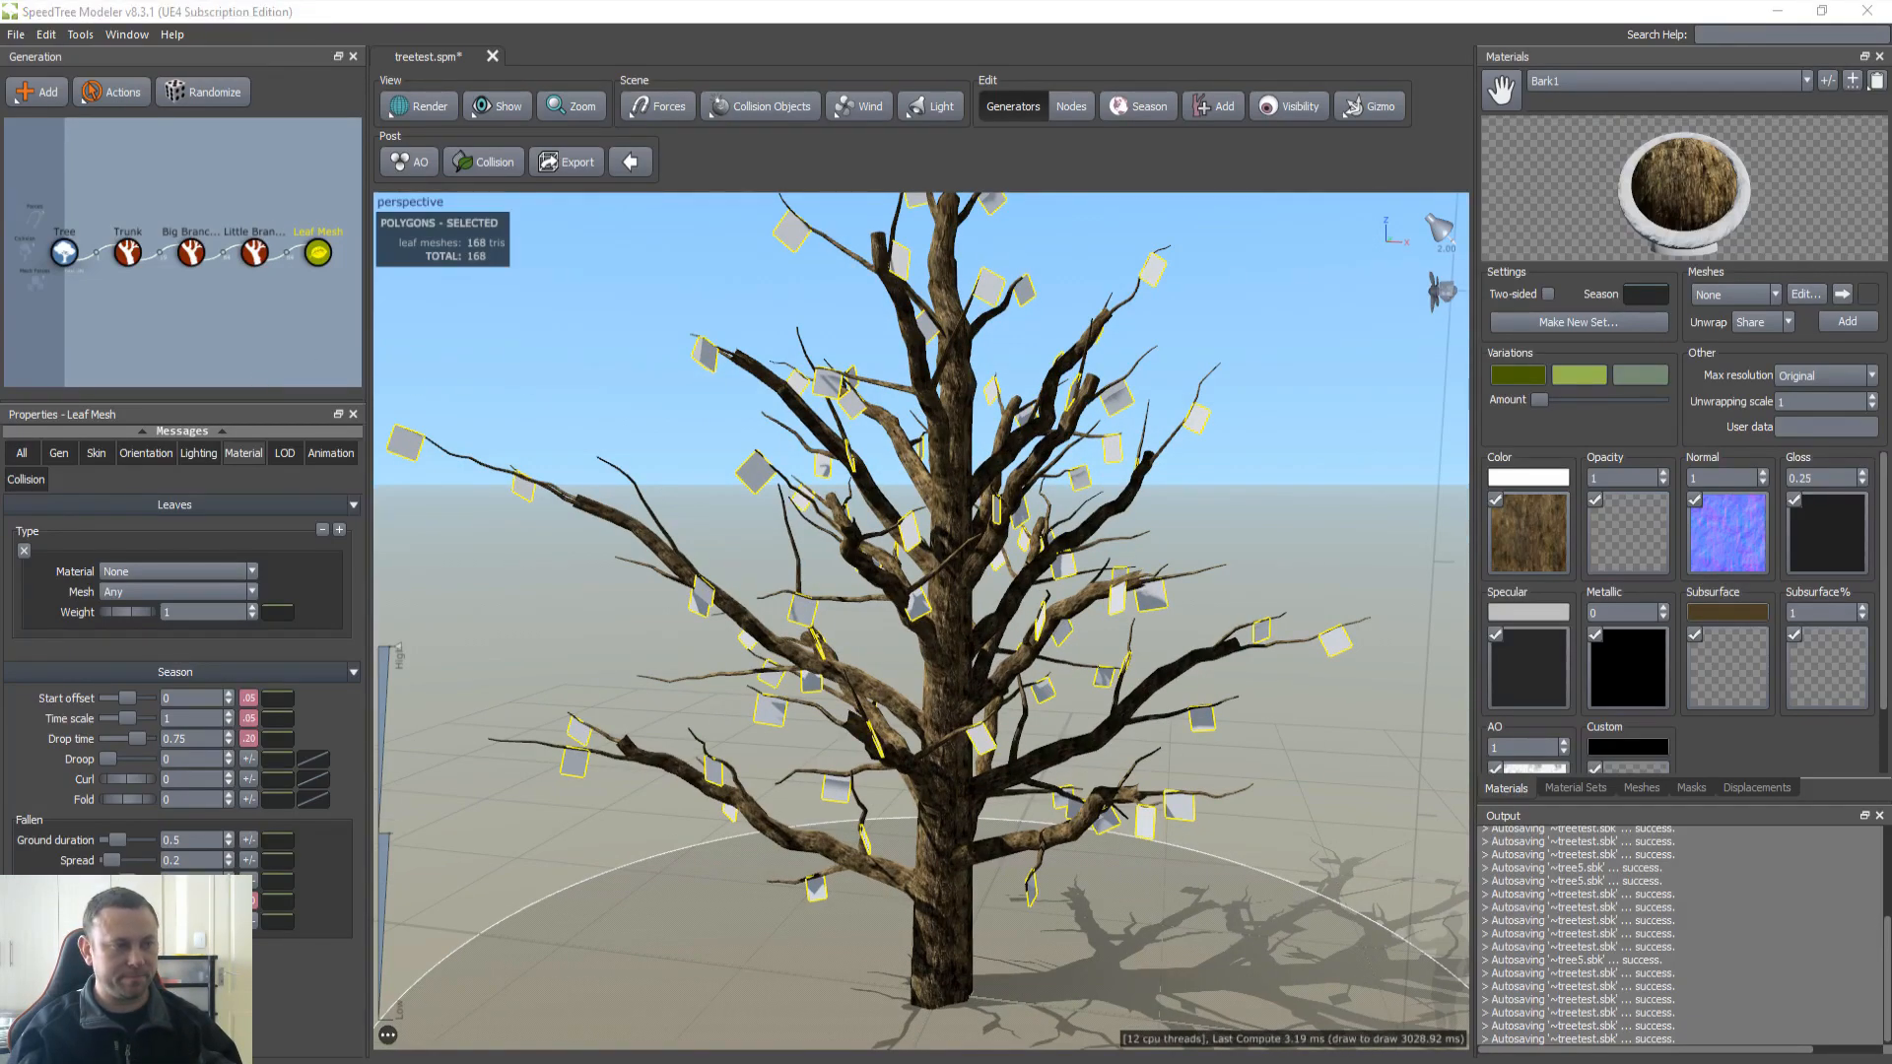
Step: Set the leaf mesh's generation mode to Interval
left_click(59, 454)
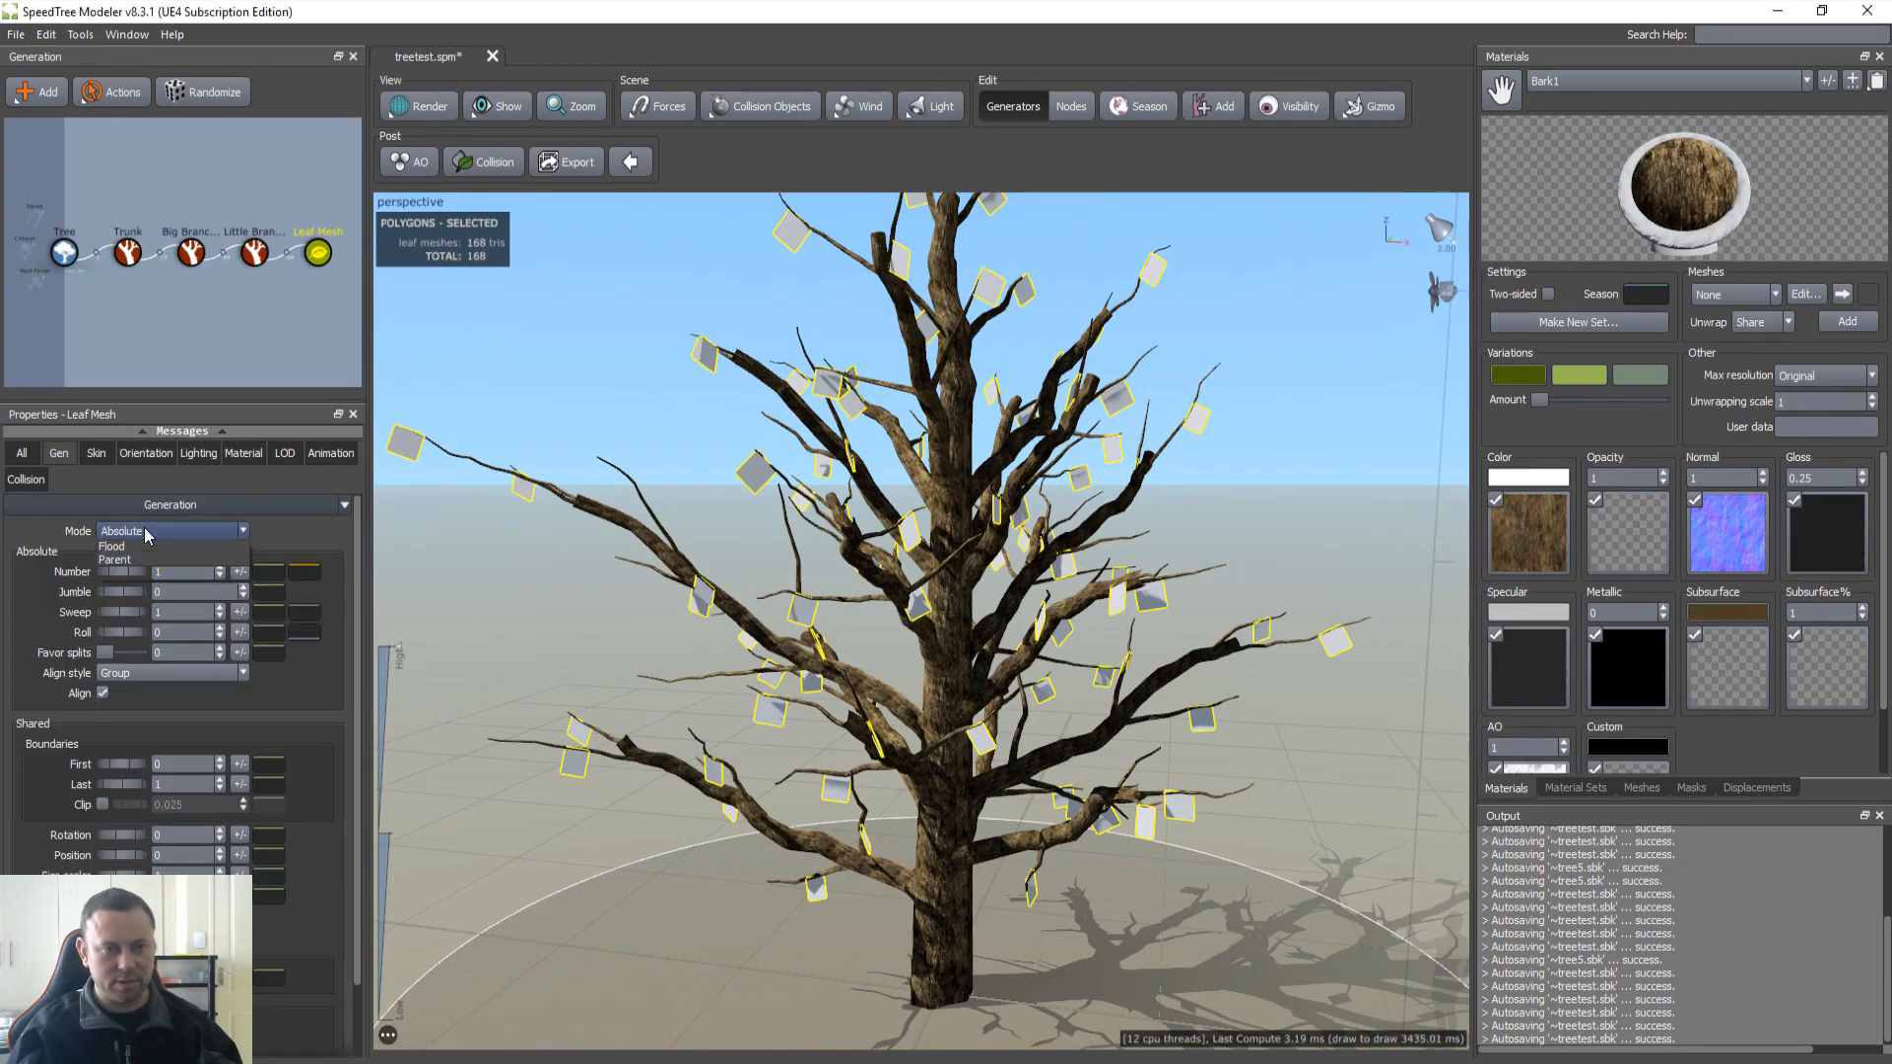
left_click(170, 532)
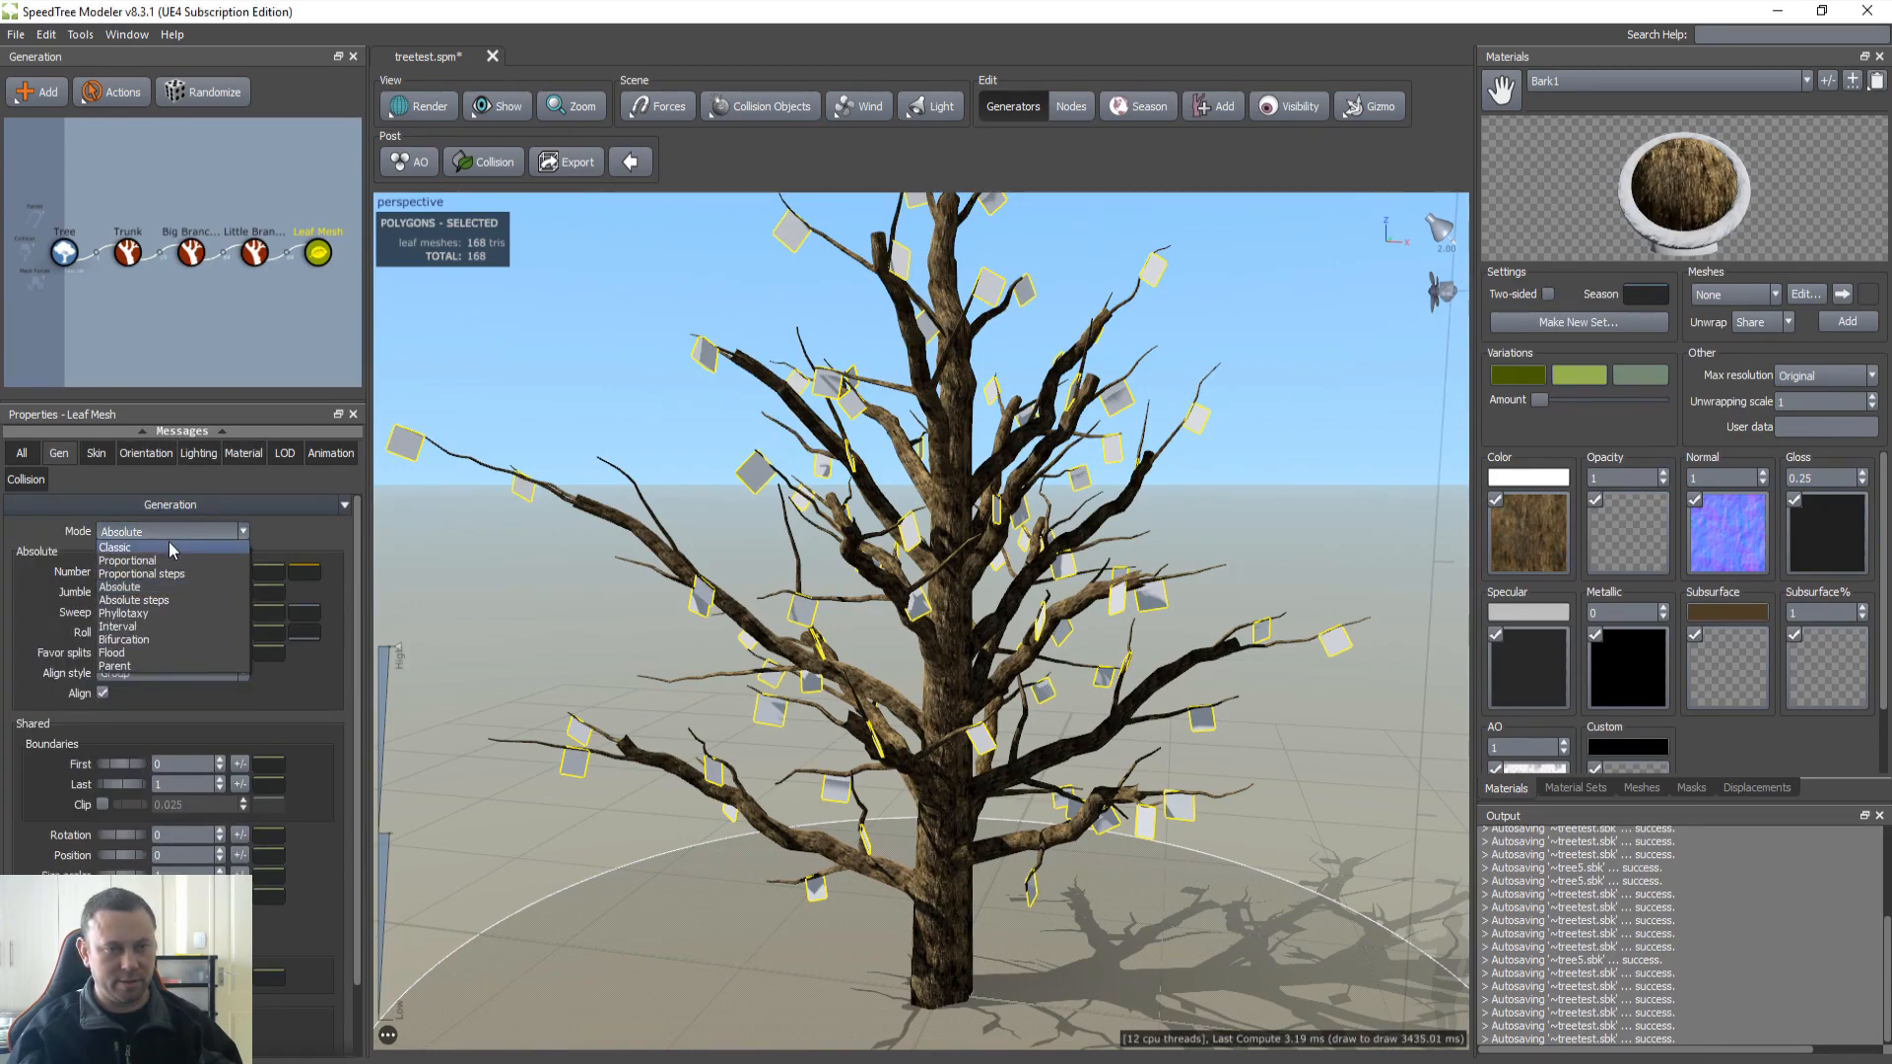
left_click(157, 628)
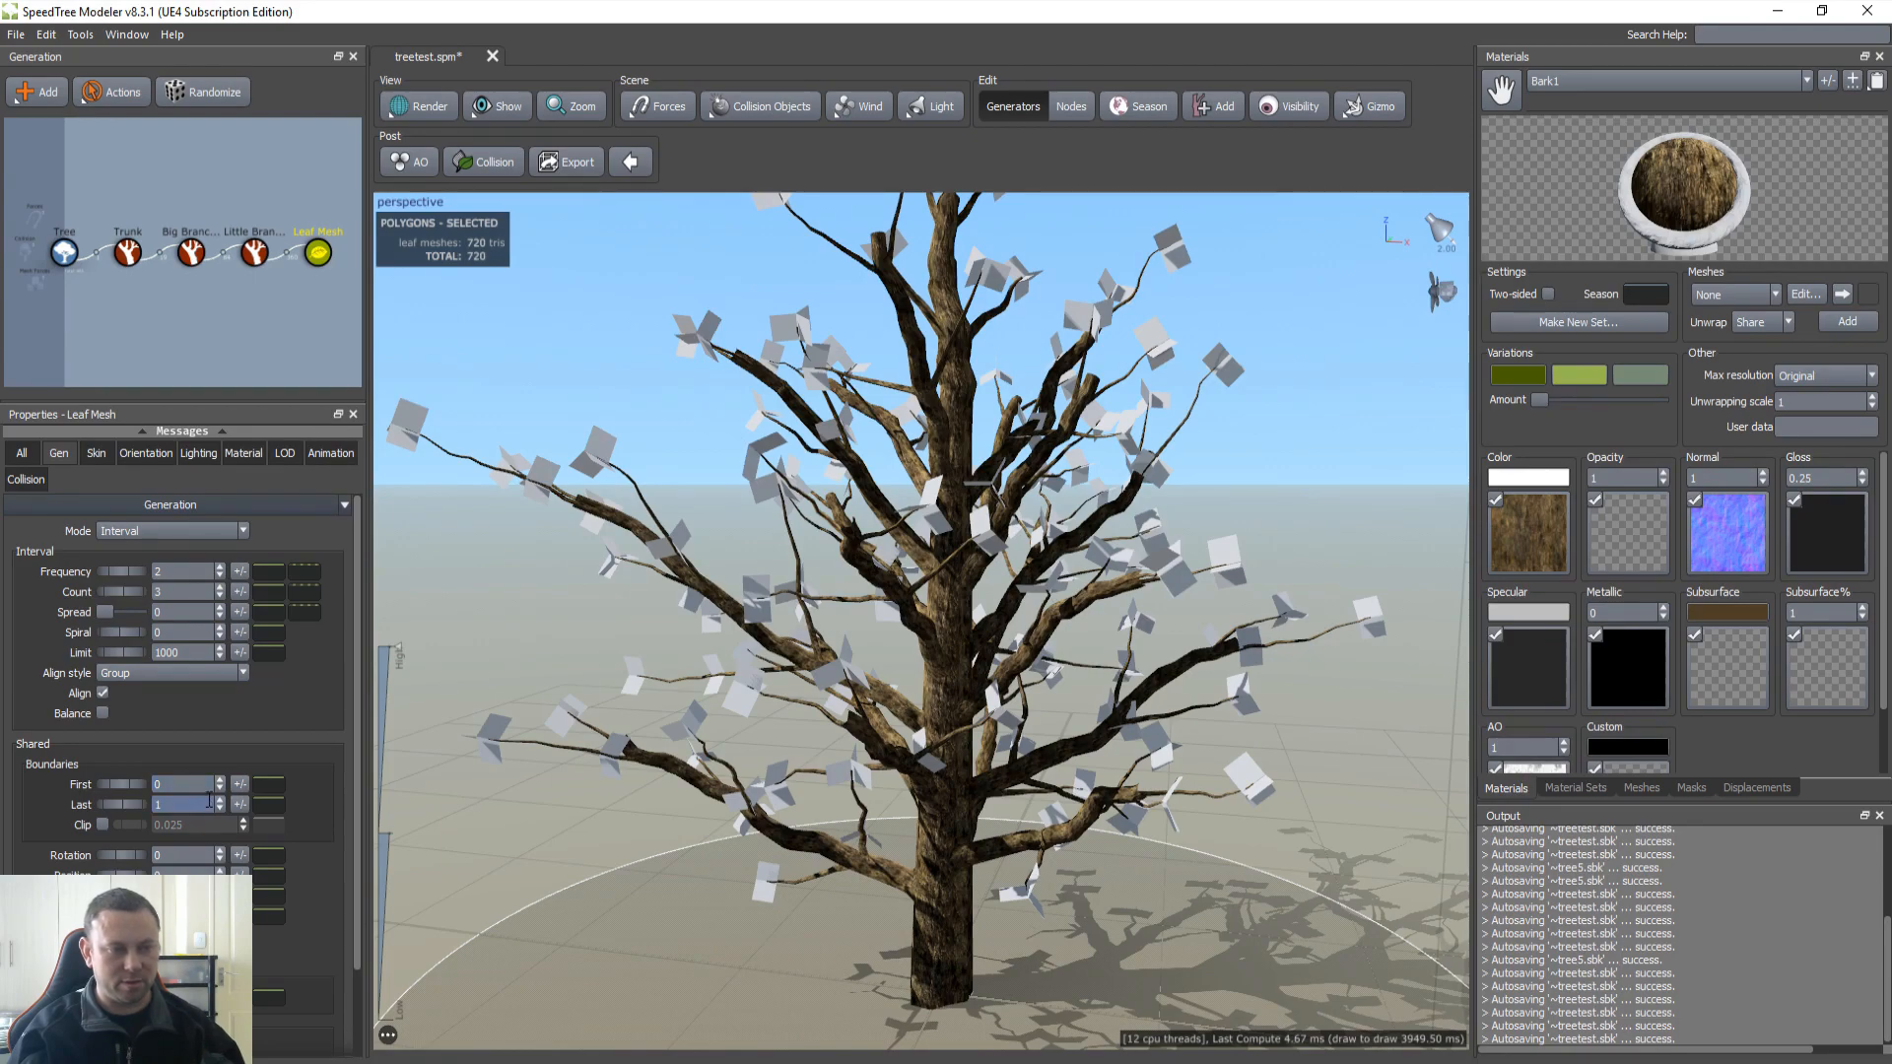
Step: Set the size of the leaf meshes to 8
left_click(99, 452)
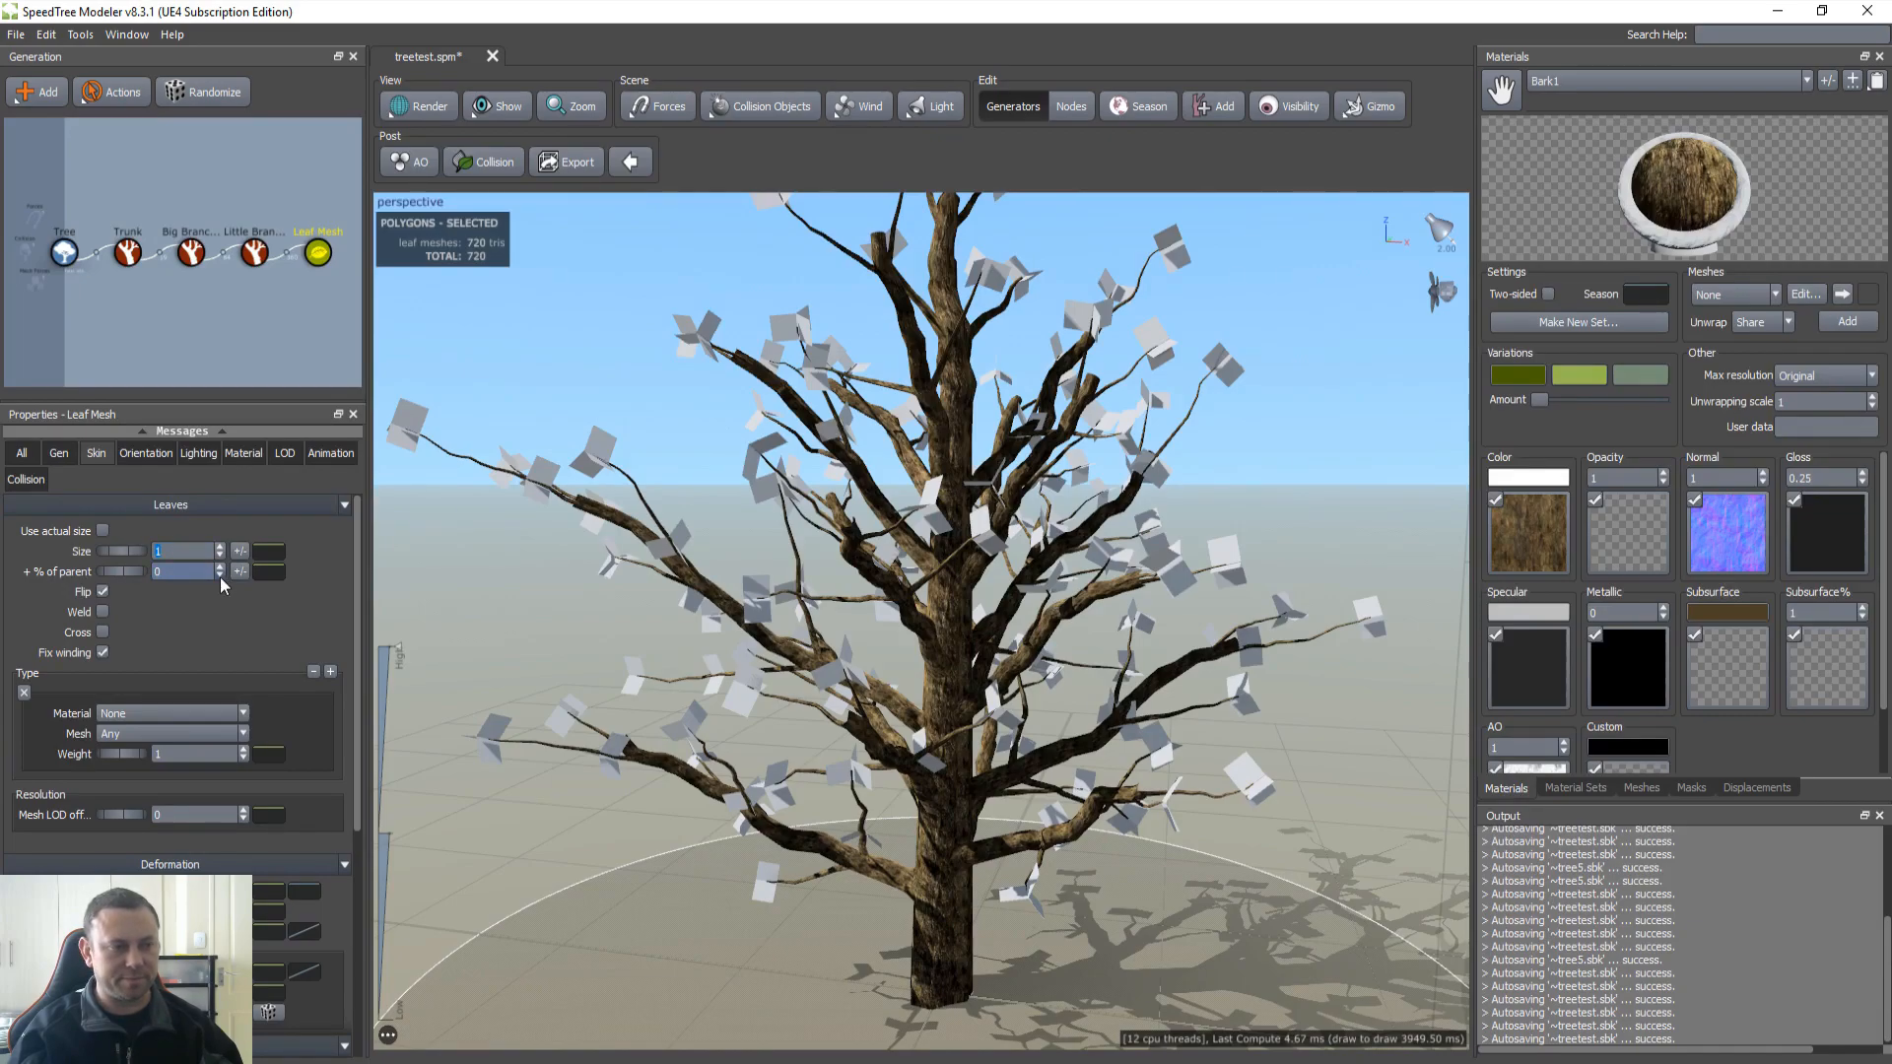
type("8")
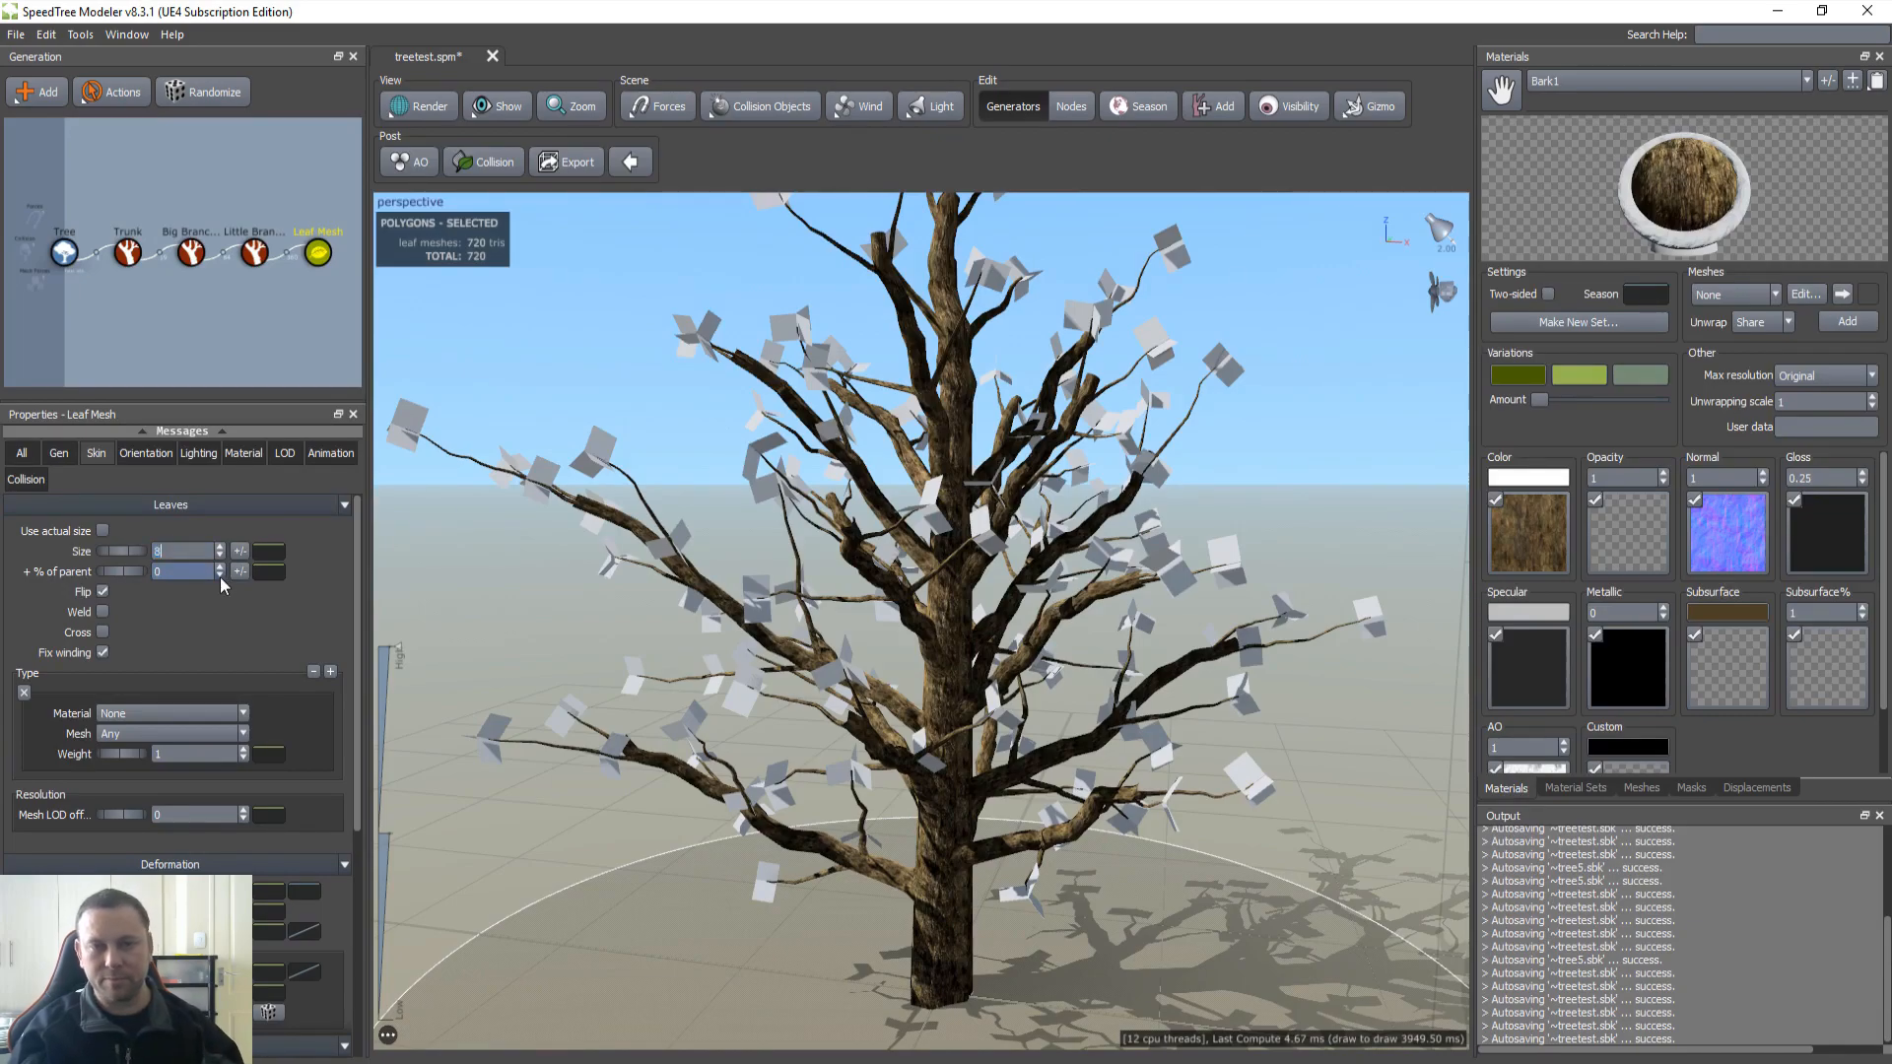
key("Return")
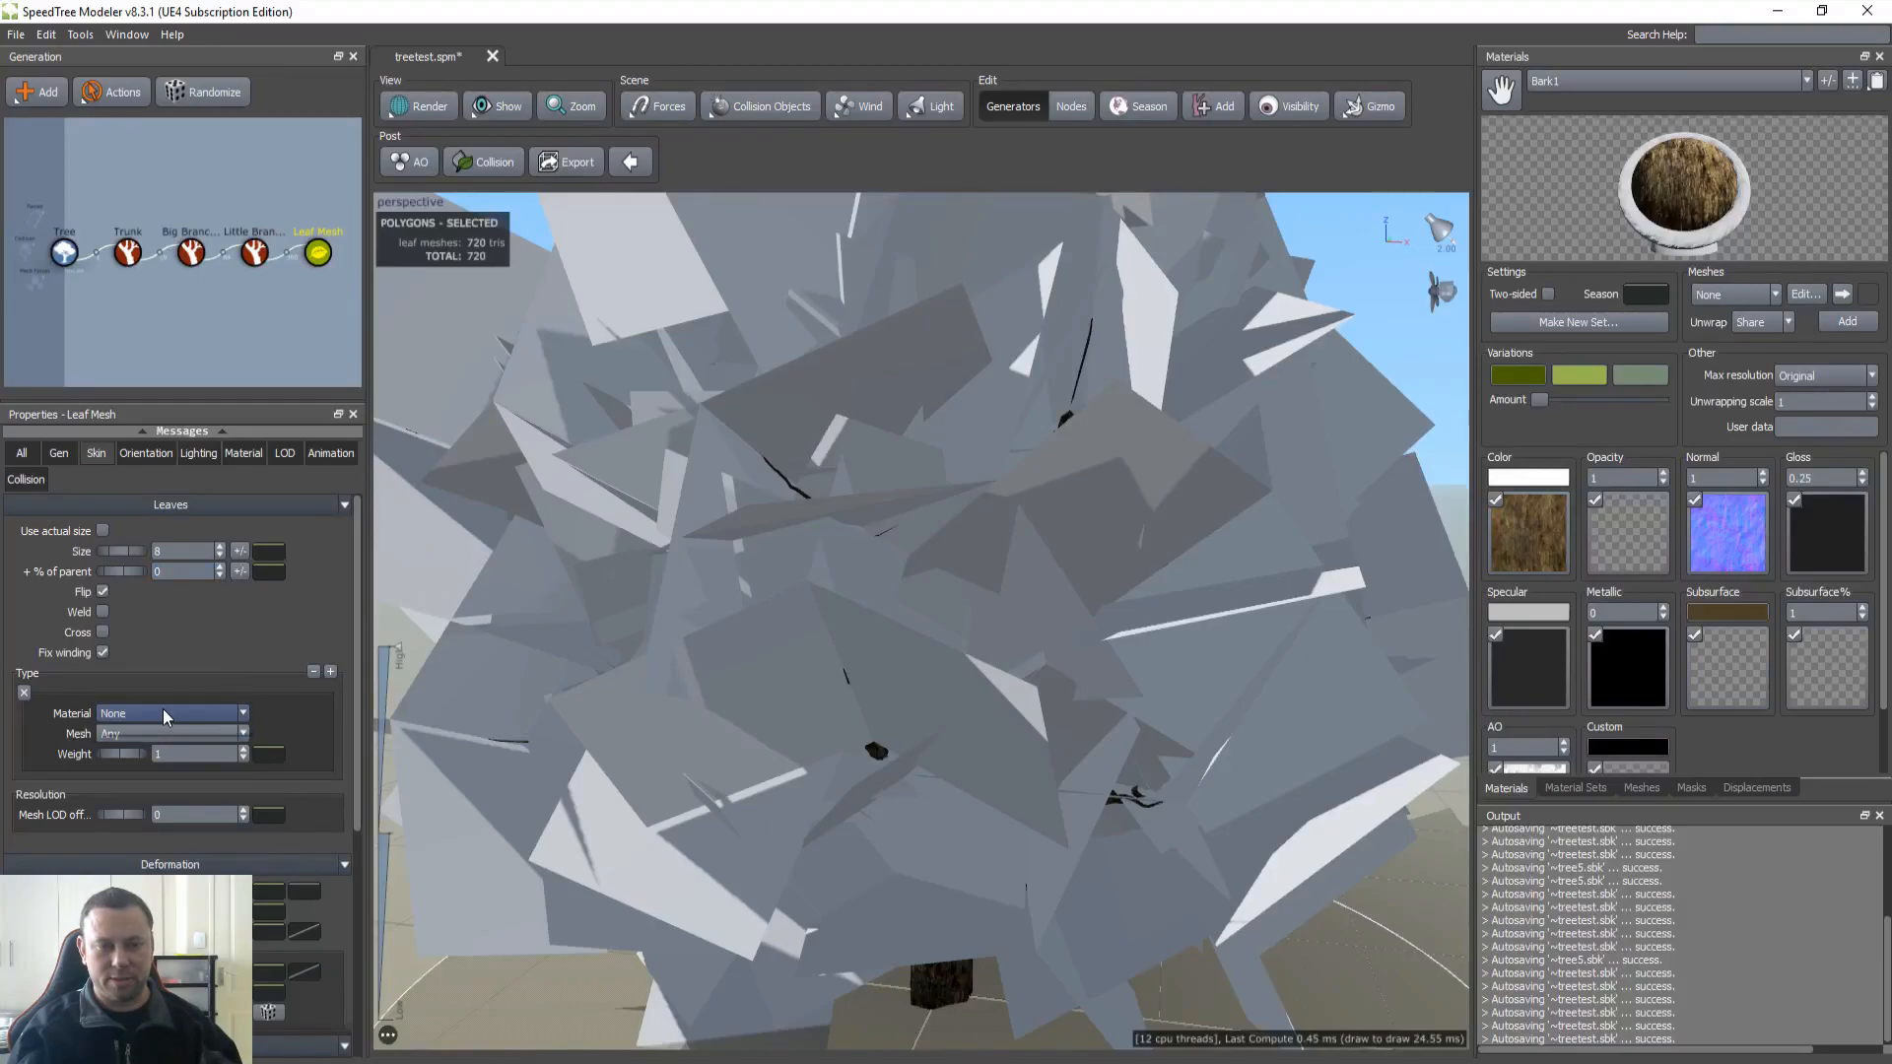
Step: Try the Leaf1 material on the leaf meshes, assign Leaf2 instead, and check the foliage on the whole tree
left_click(167, 712)
left_click(170, 755)
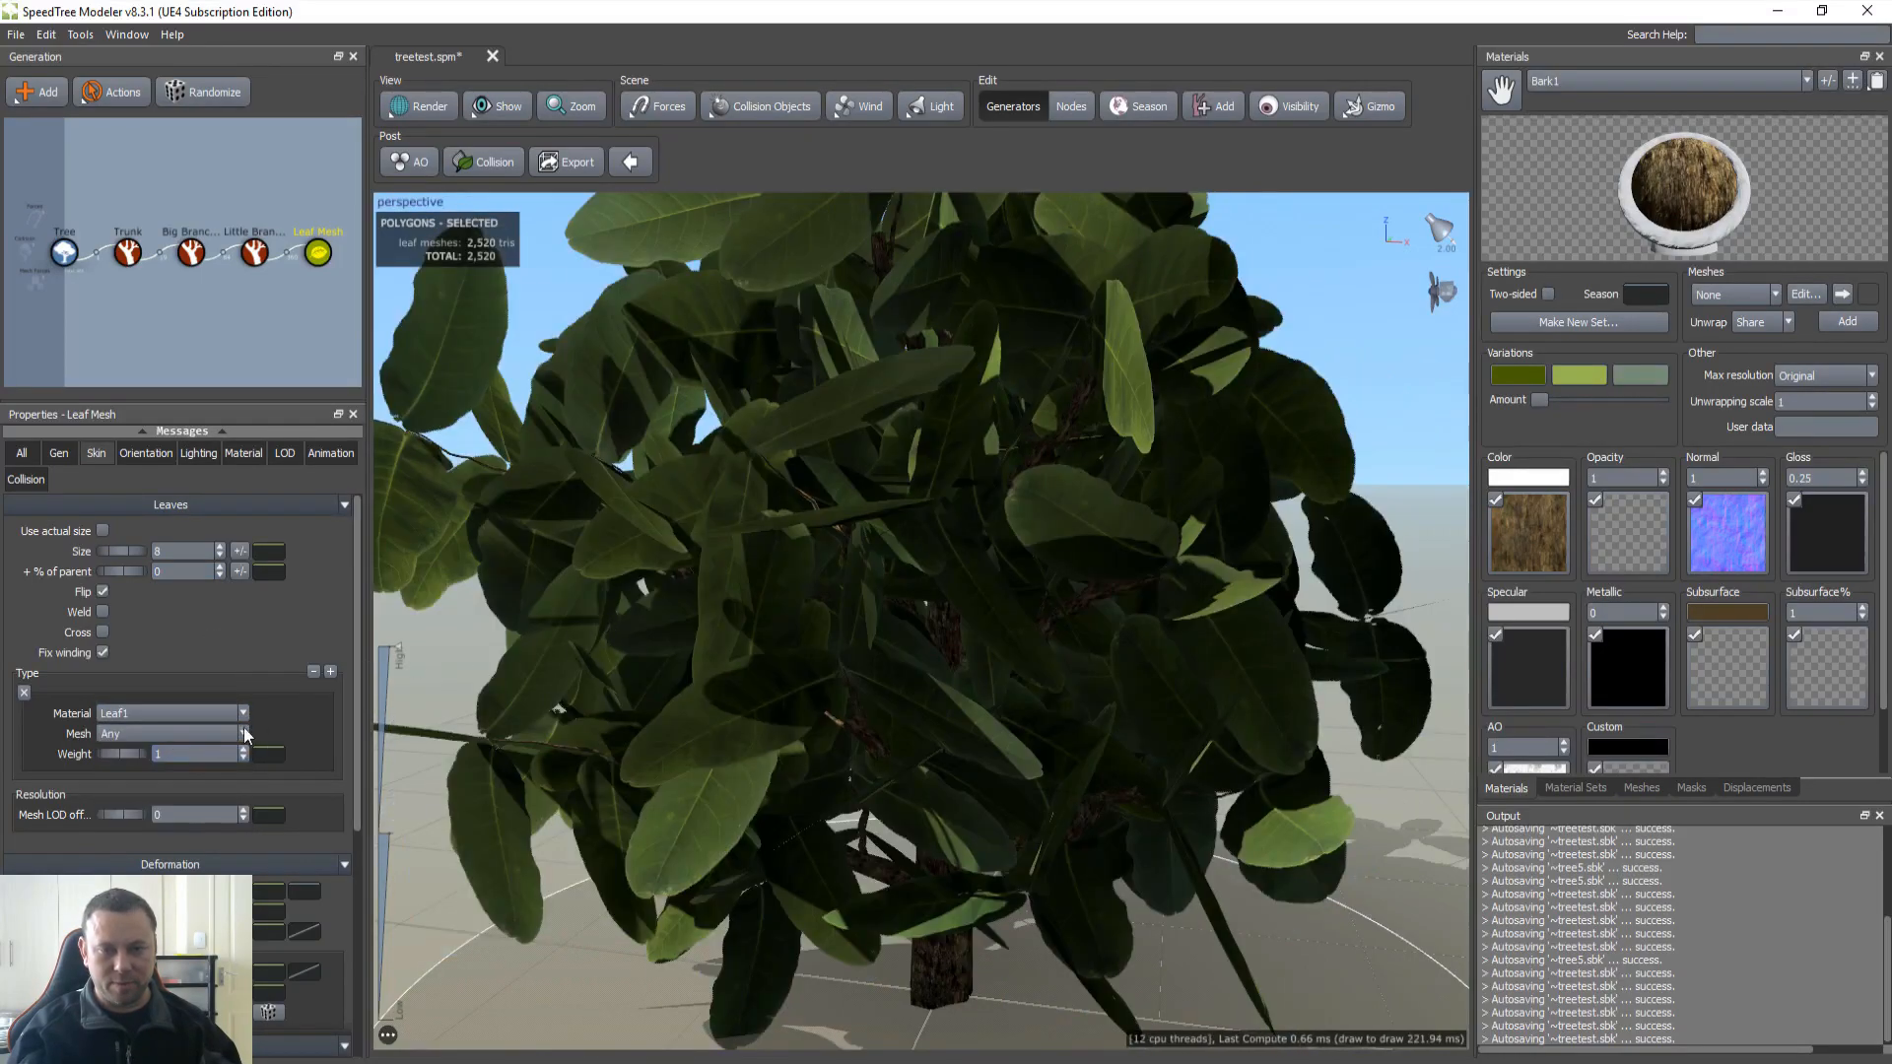
left_click(195, 710)
left_click(149, 780)
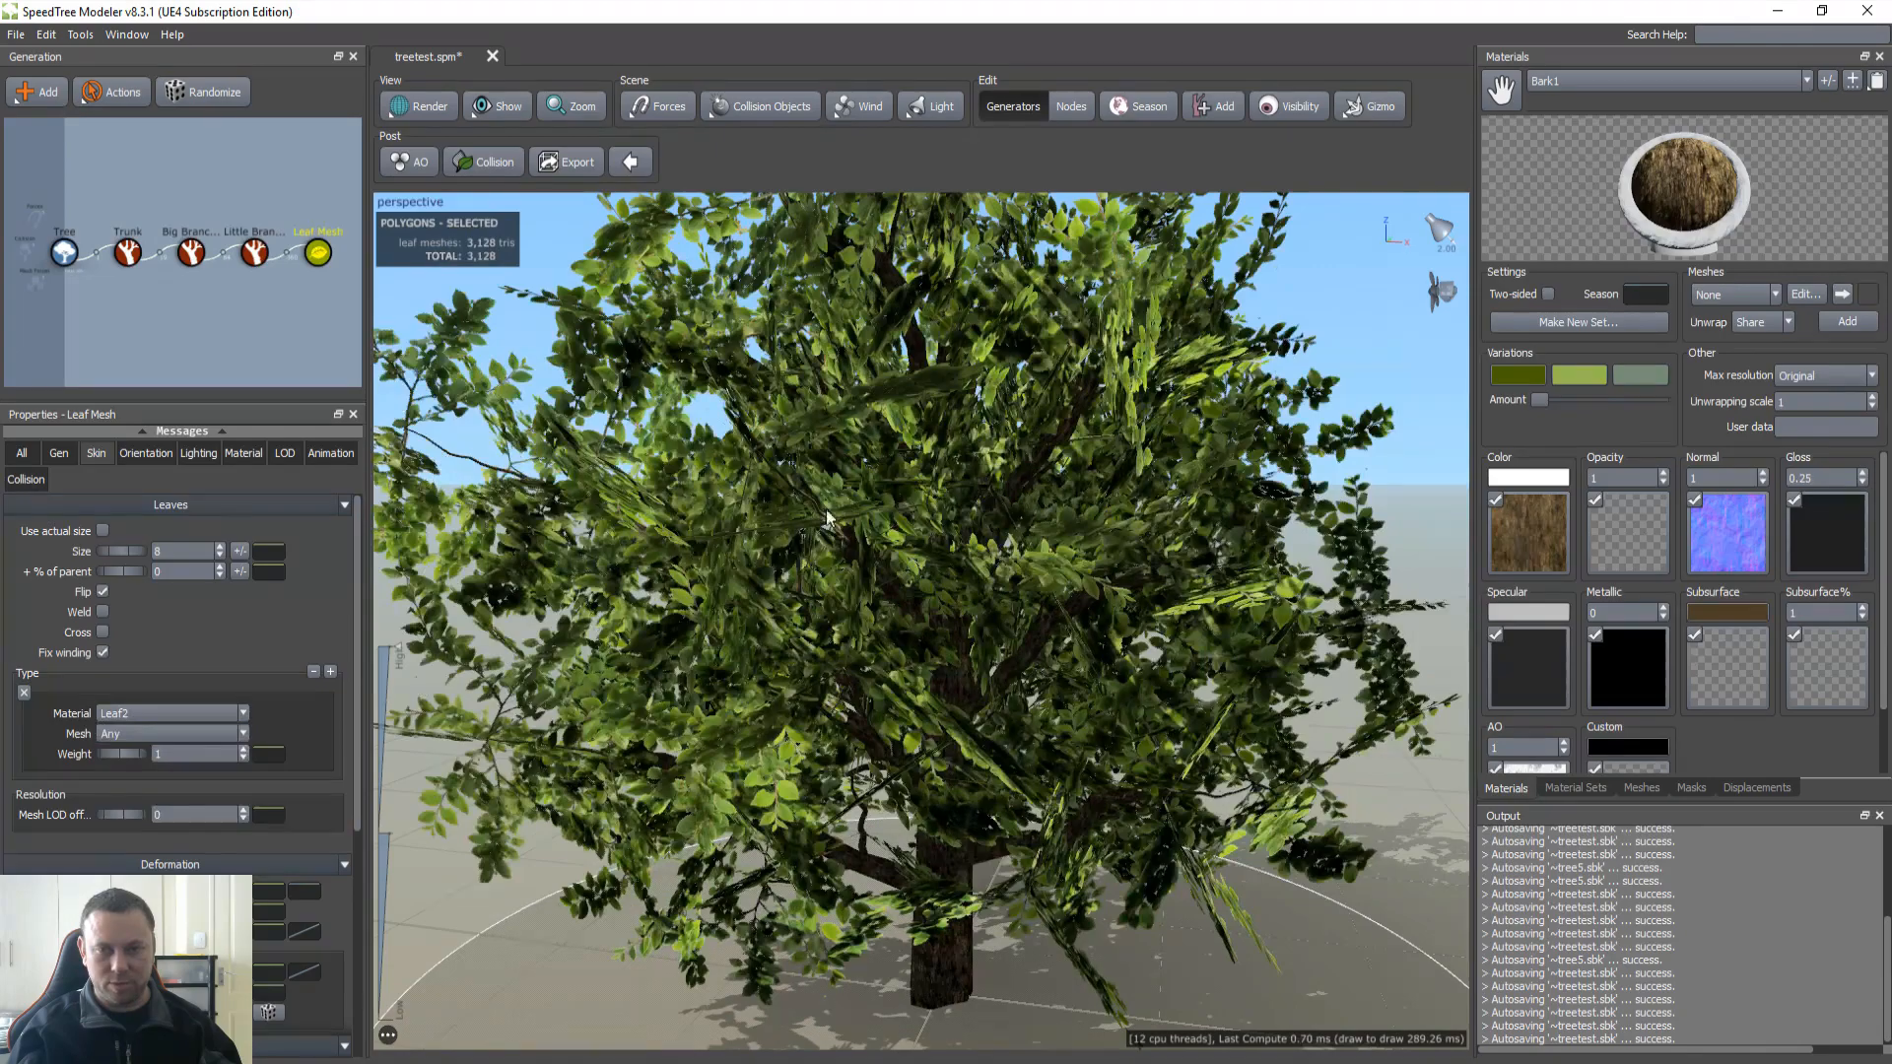
scroll(689, 639, "down", 5)
scroll(724, 623, "up", 3)
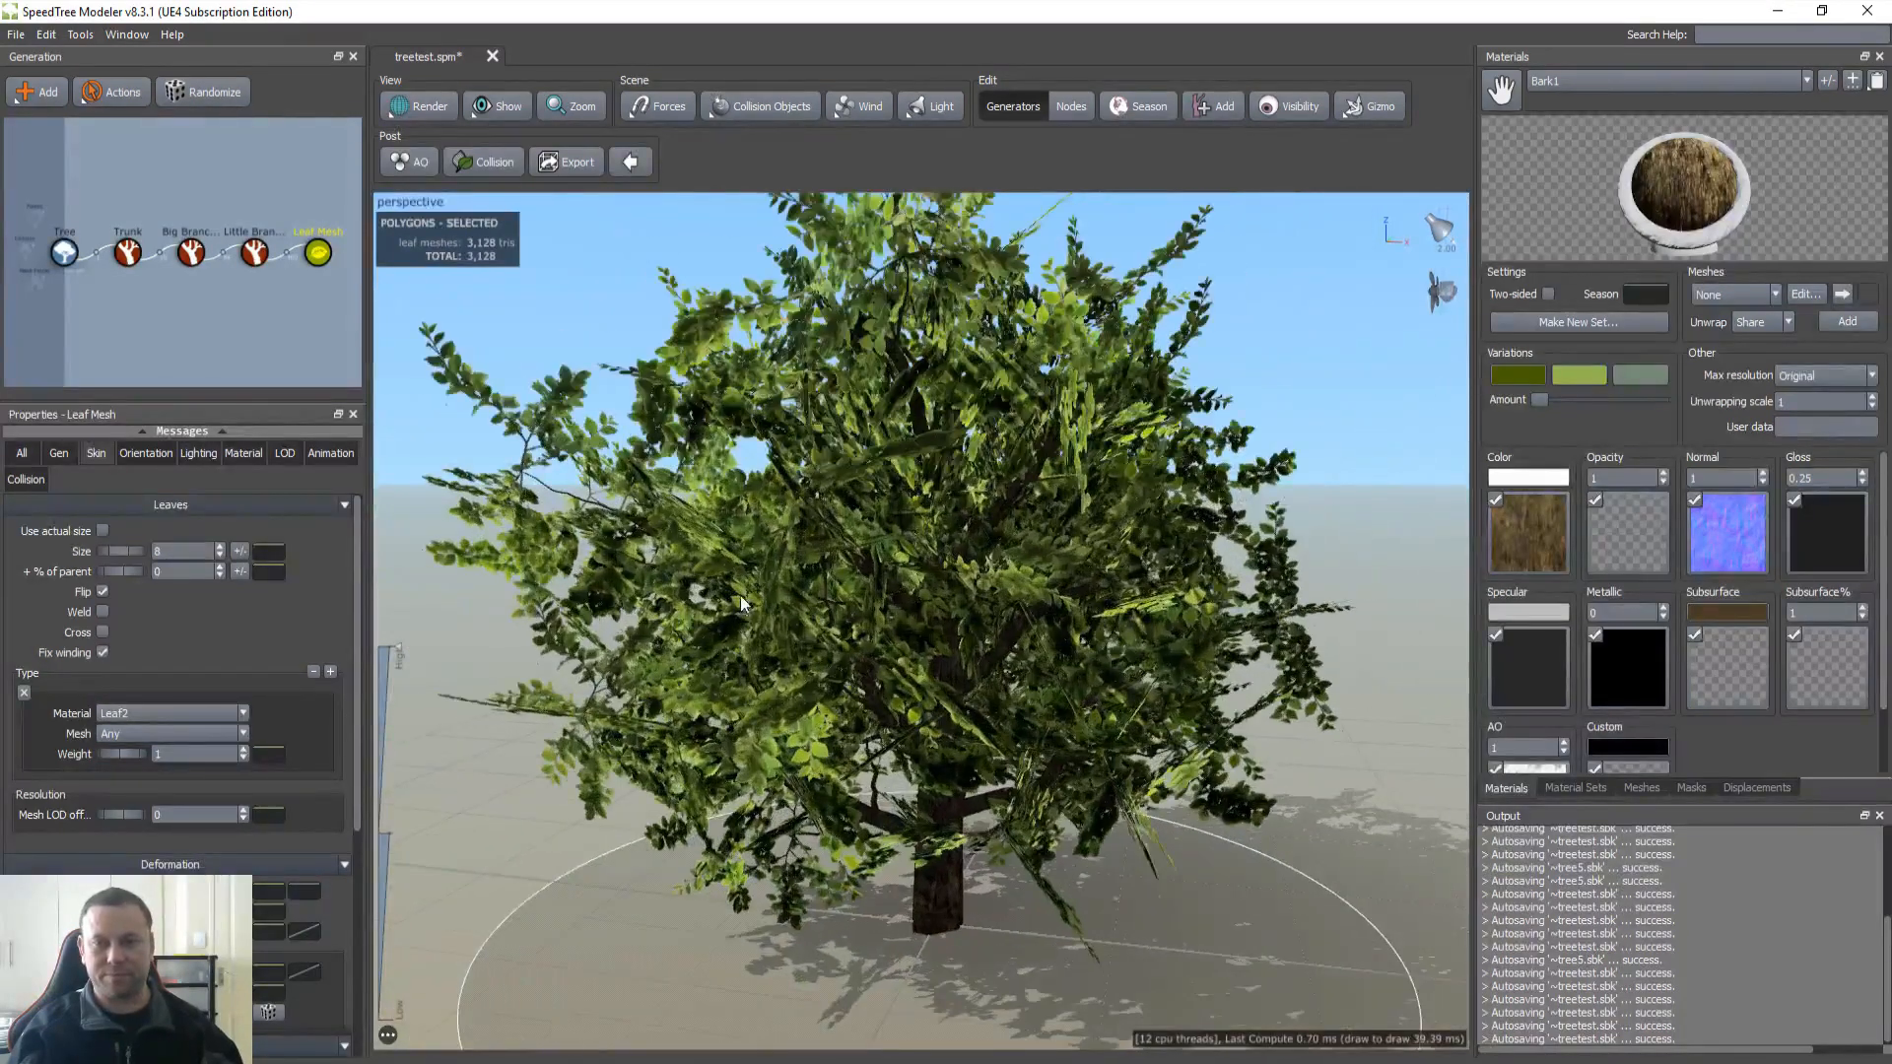
middle_click_drag(739, 595, 757, 599)
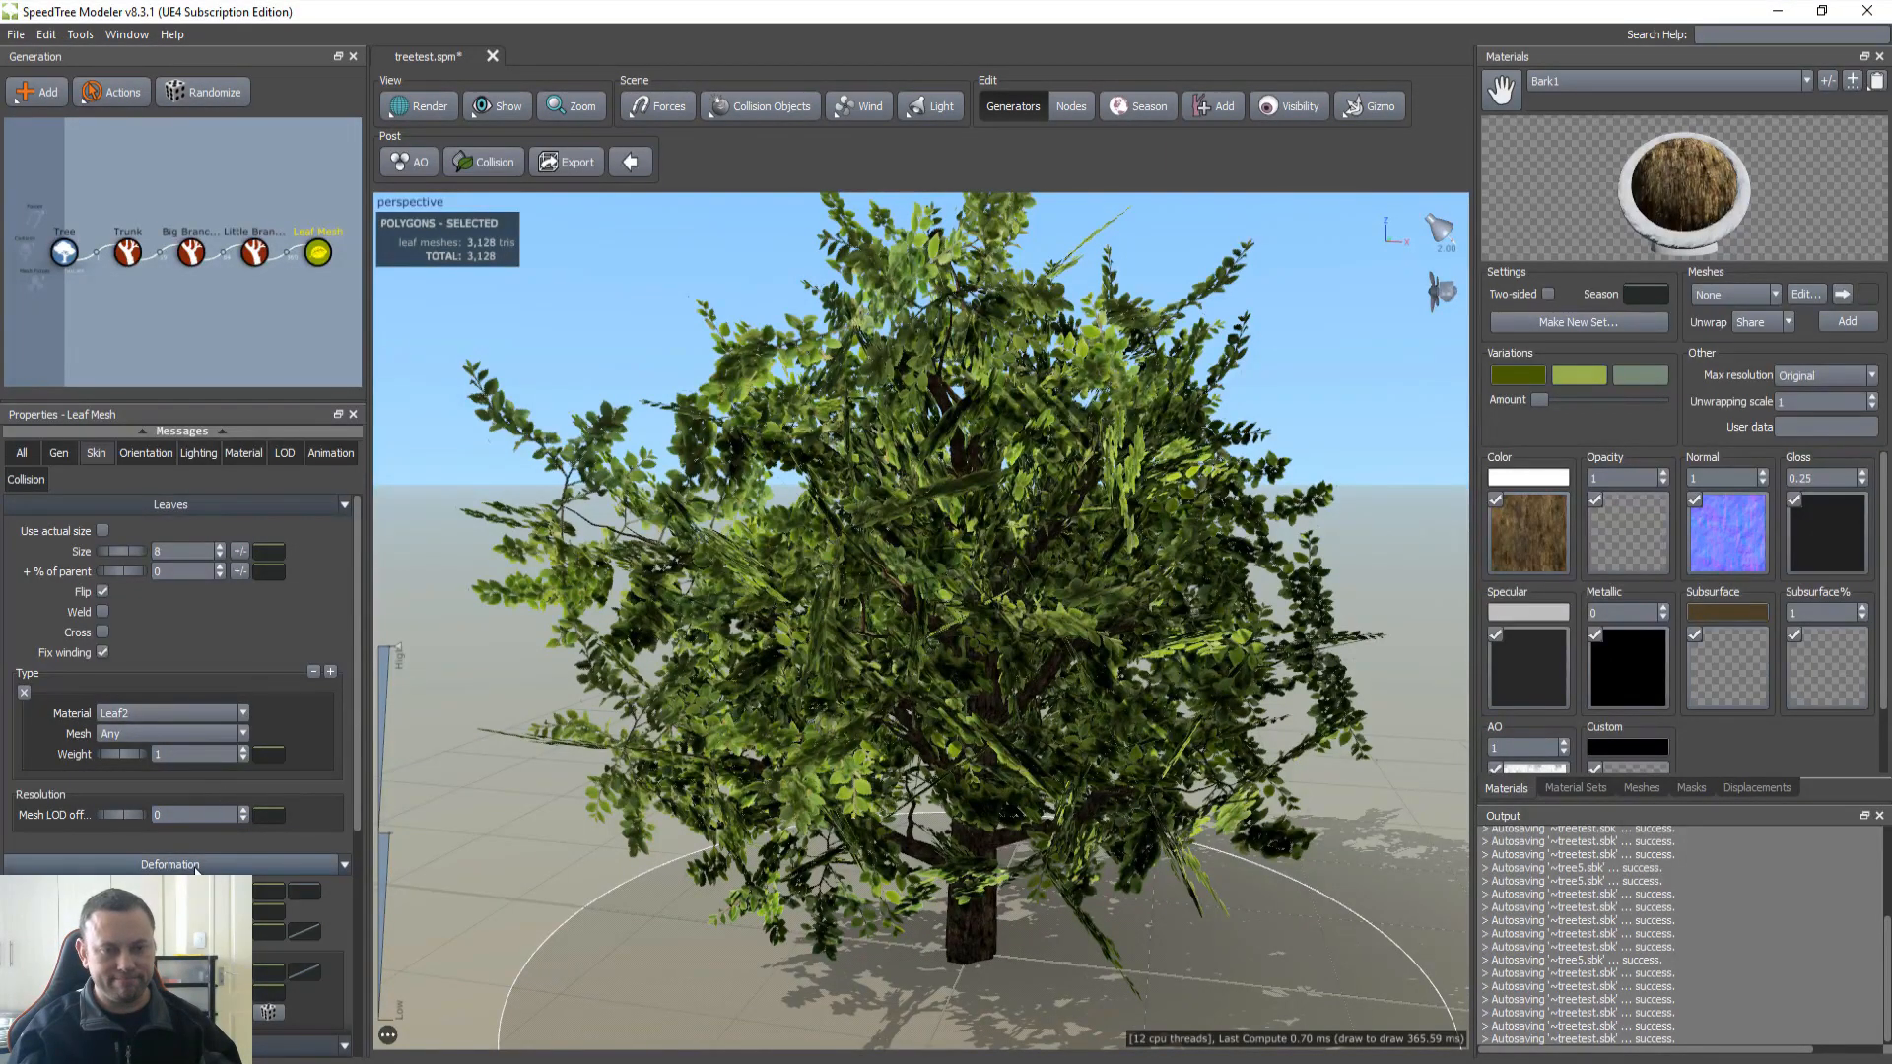
Step: Deform the leaf meshes with a fold of -0.5 and a curl of -0.12
scroll(340, 879, "down", 2)
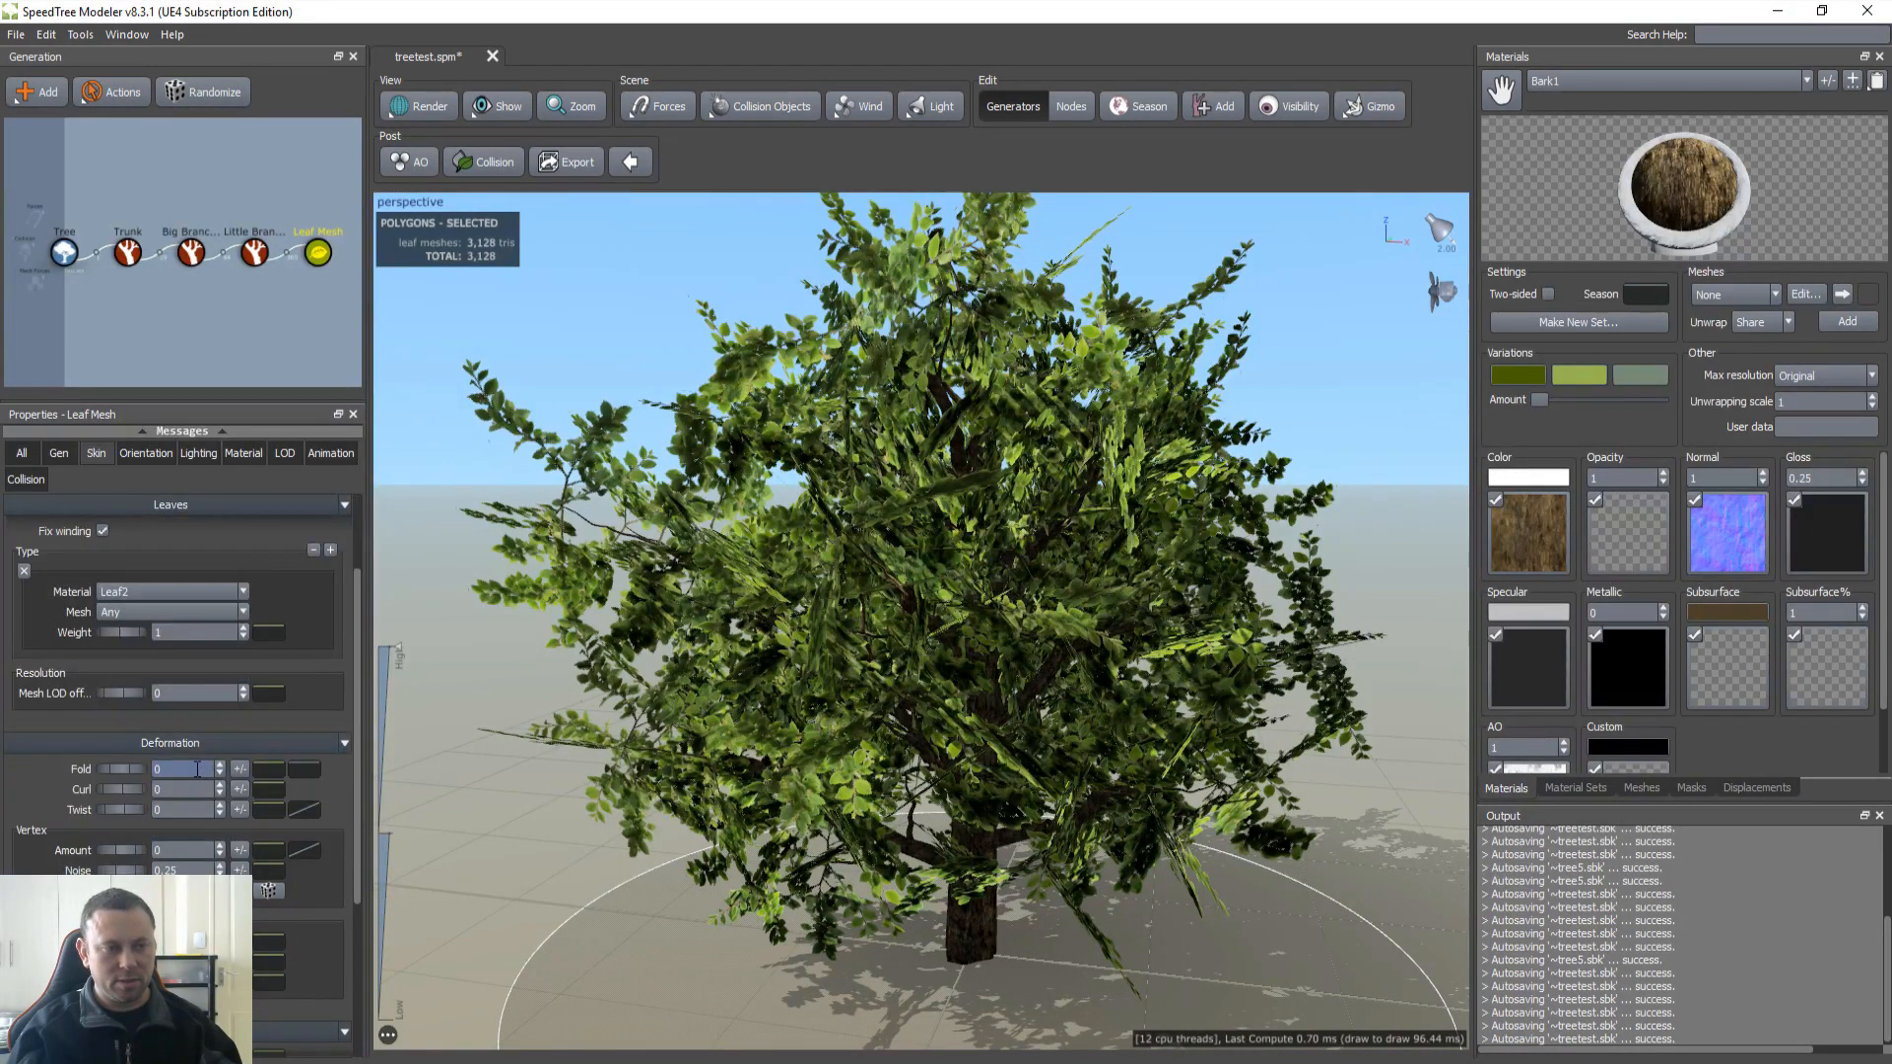
key("BackSpace")
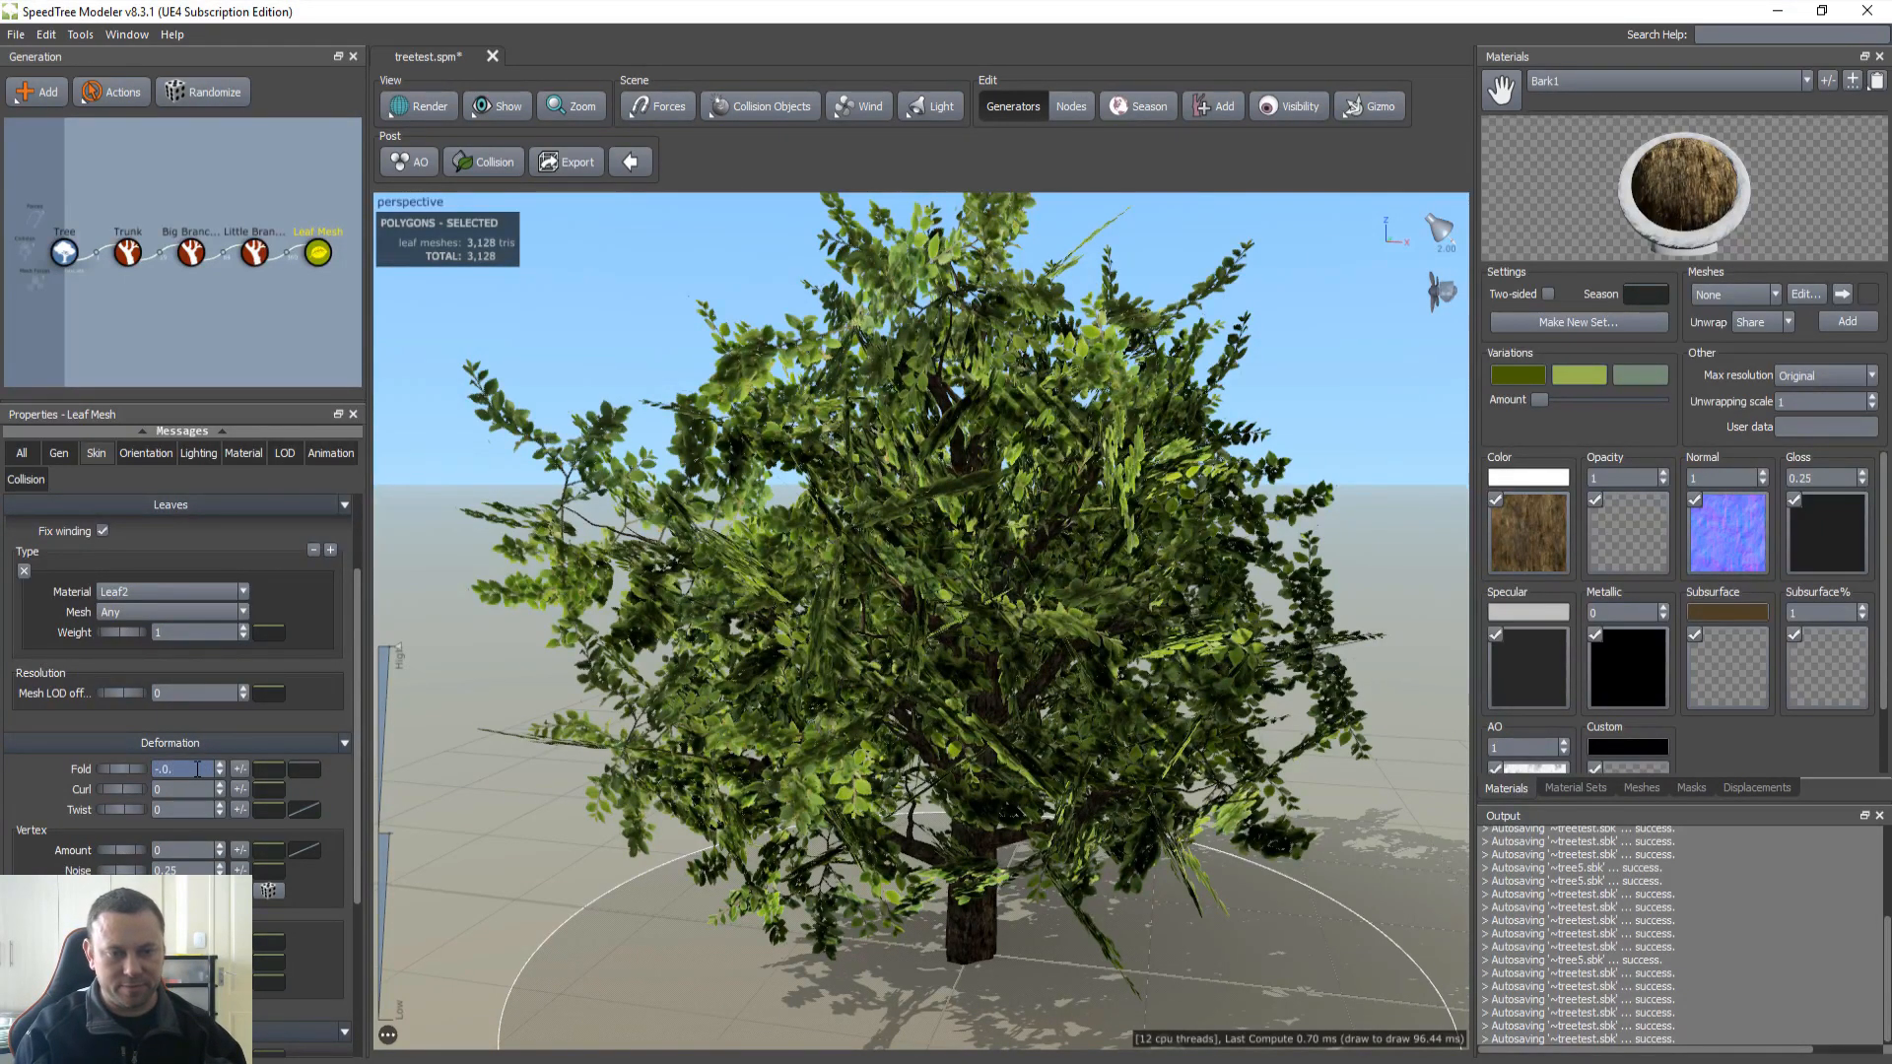
type("-0.")
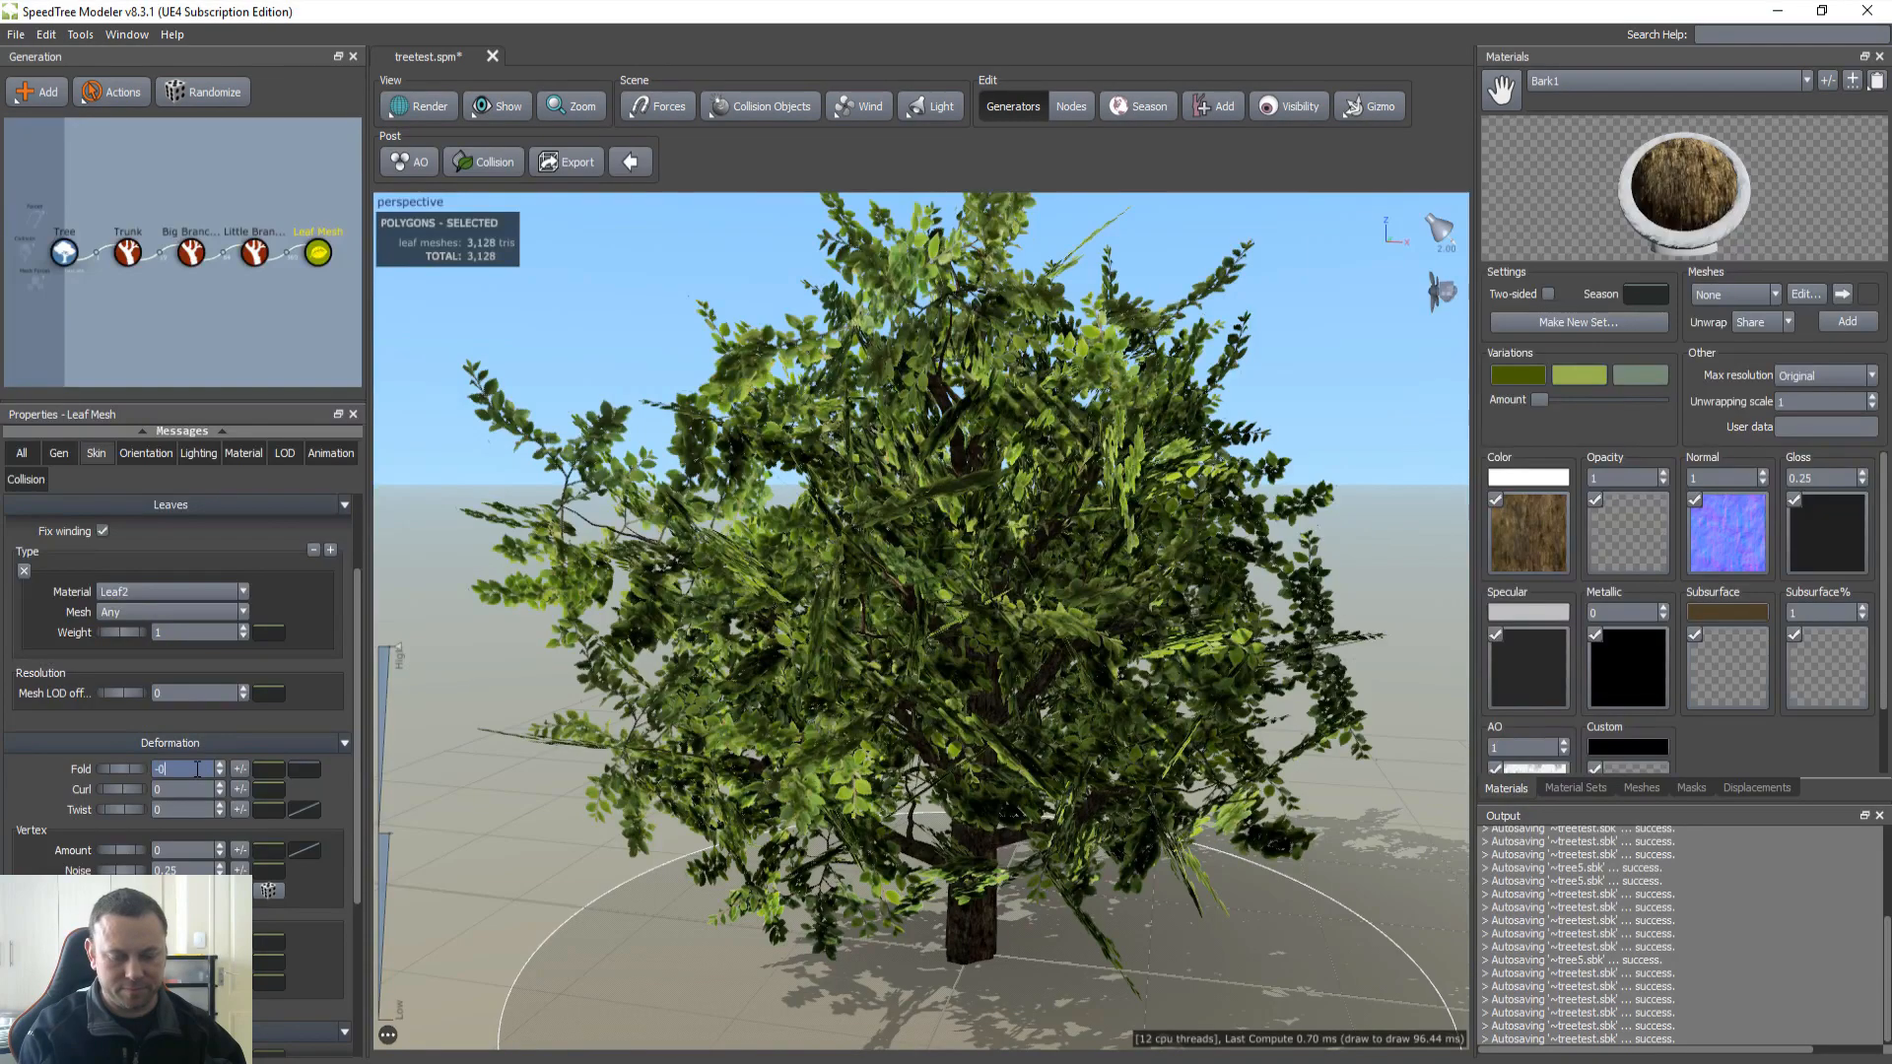
type("5")
key("Return")
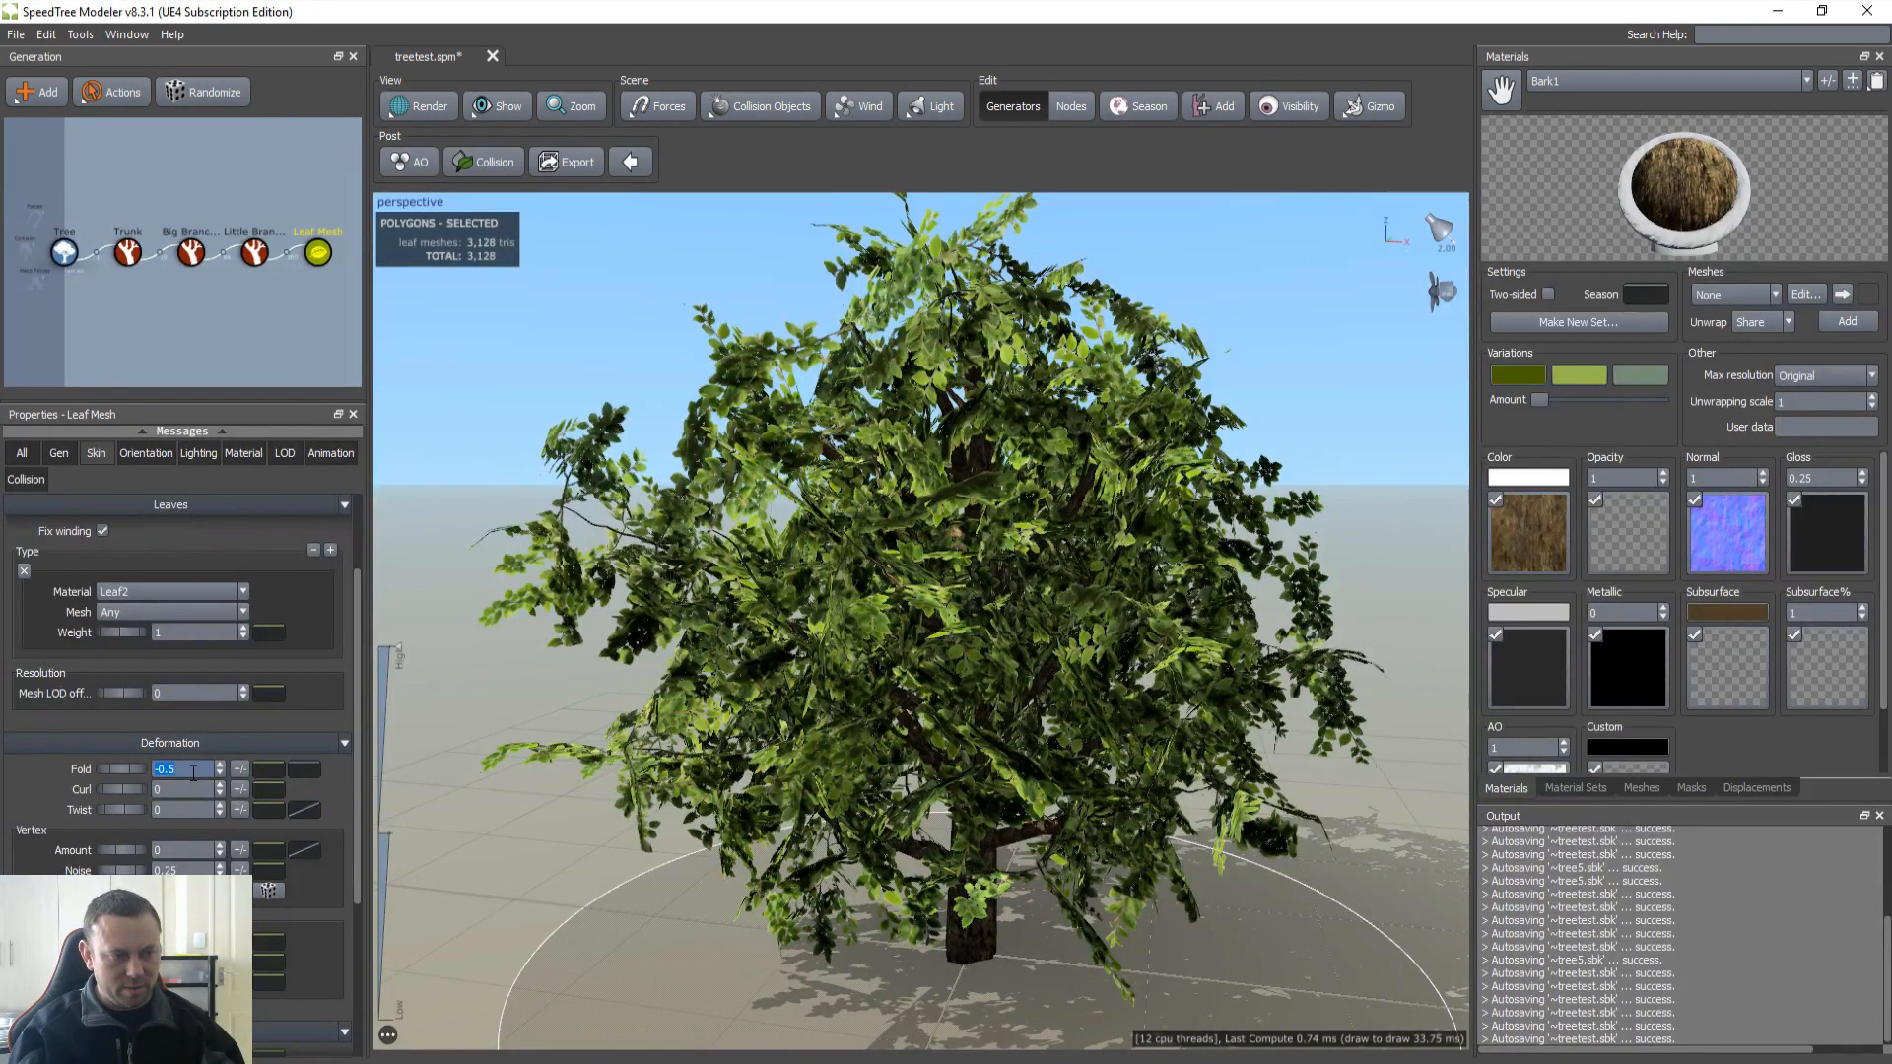
double_click(192, 789)
type("-0.")
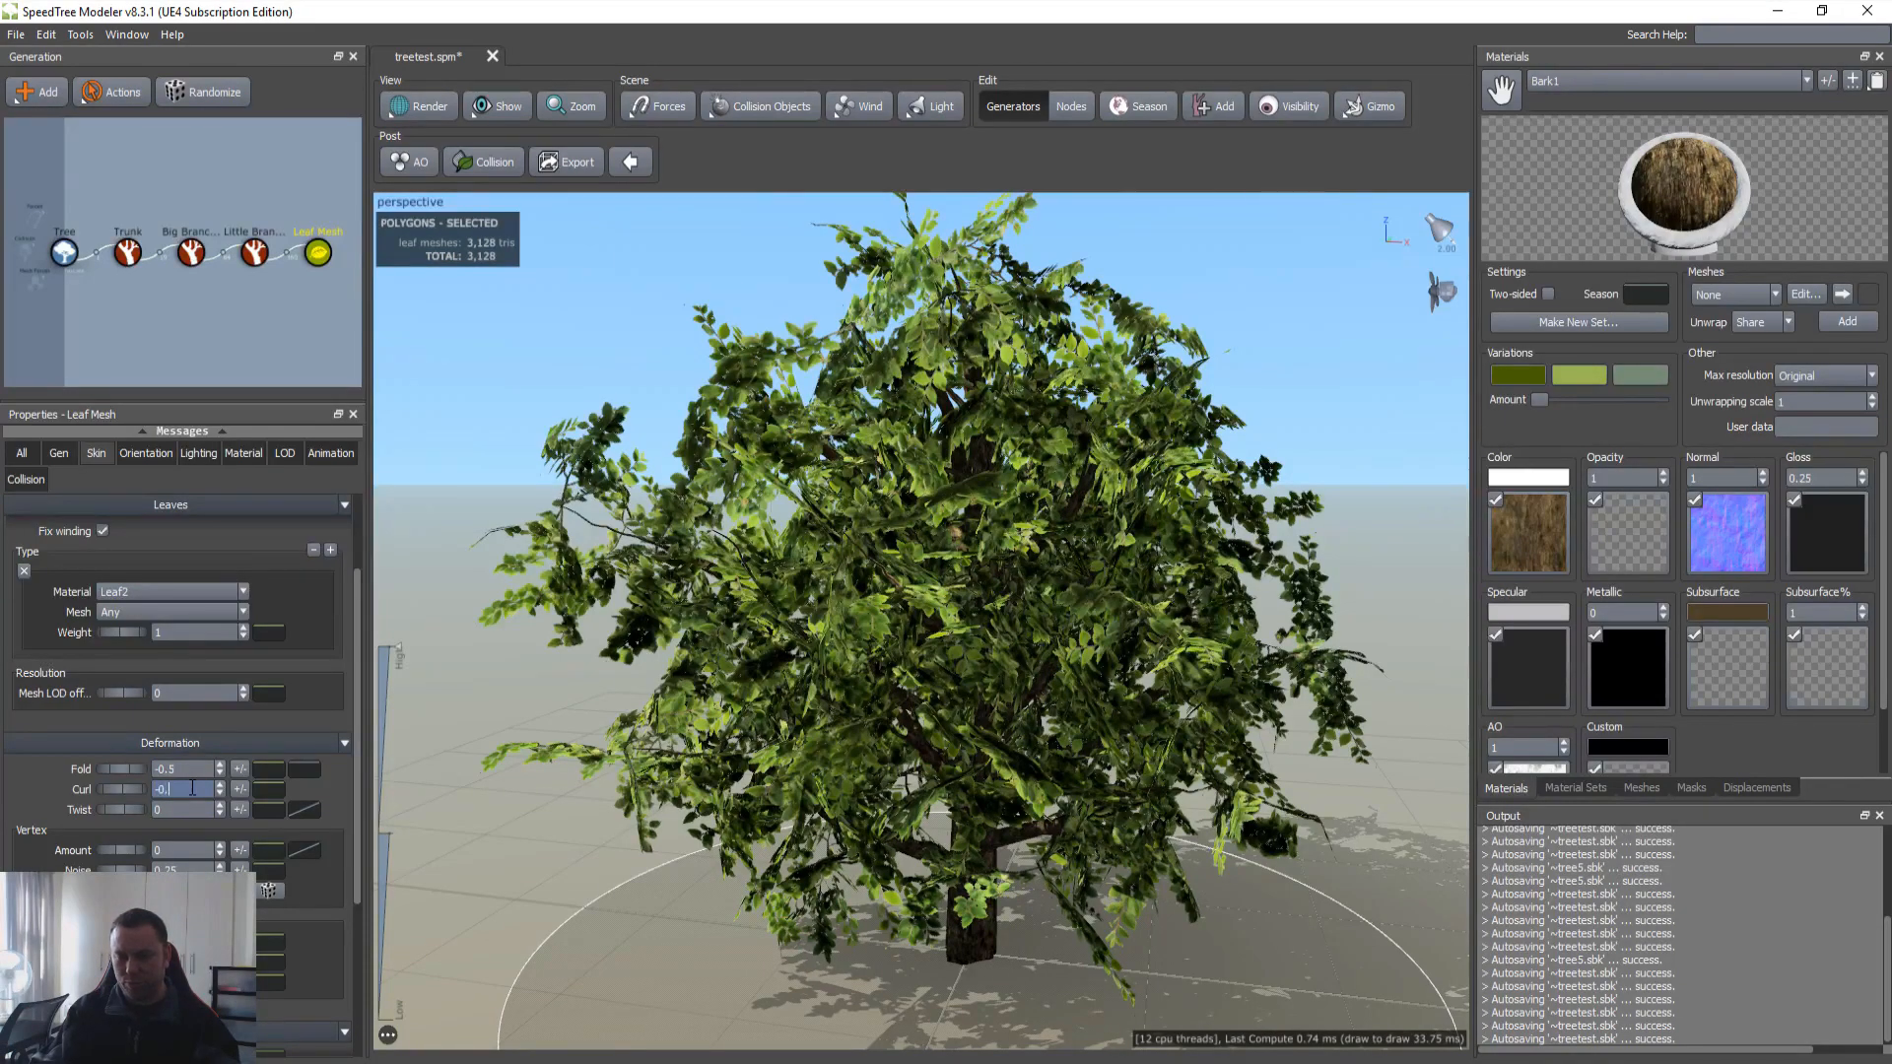
type("12")
key("Return")
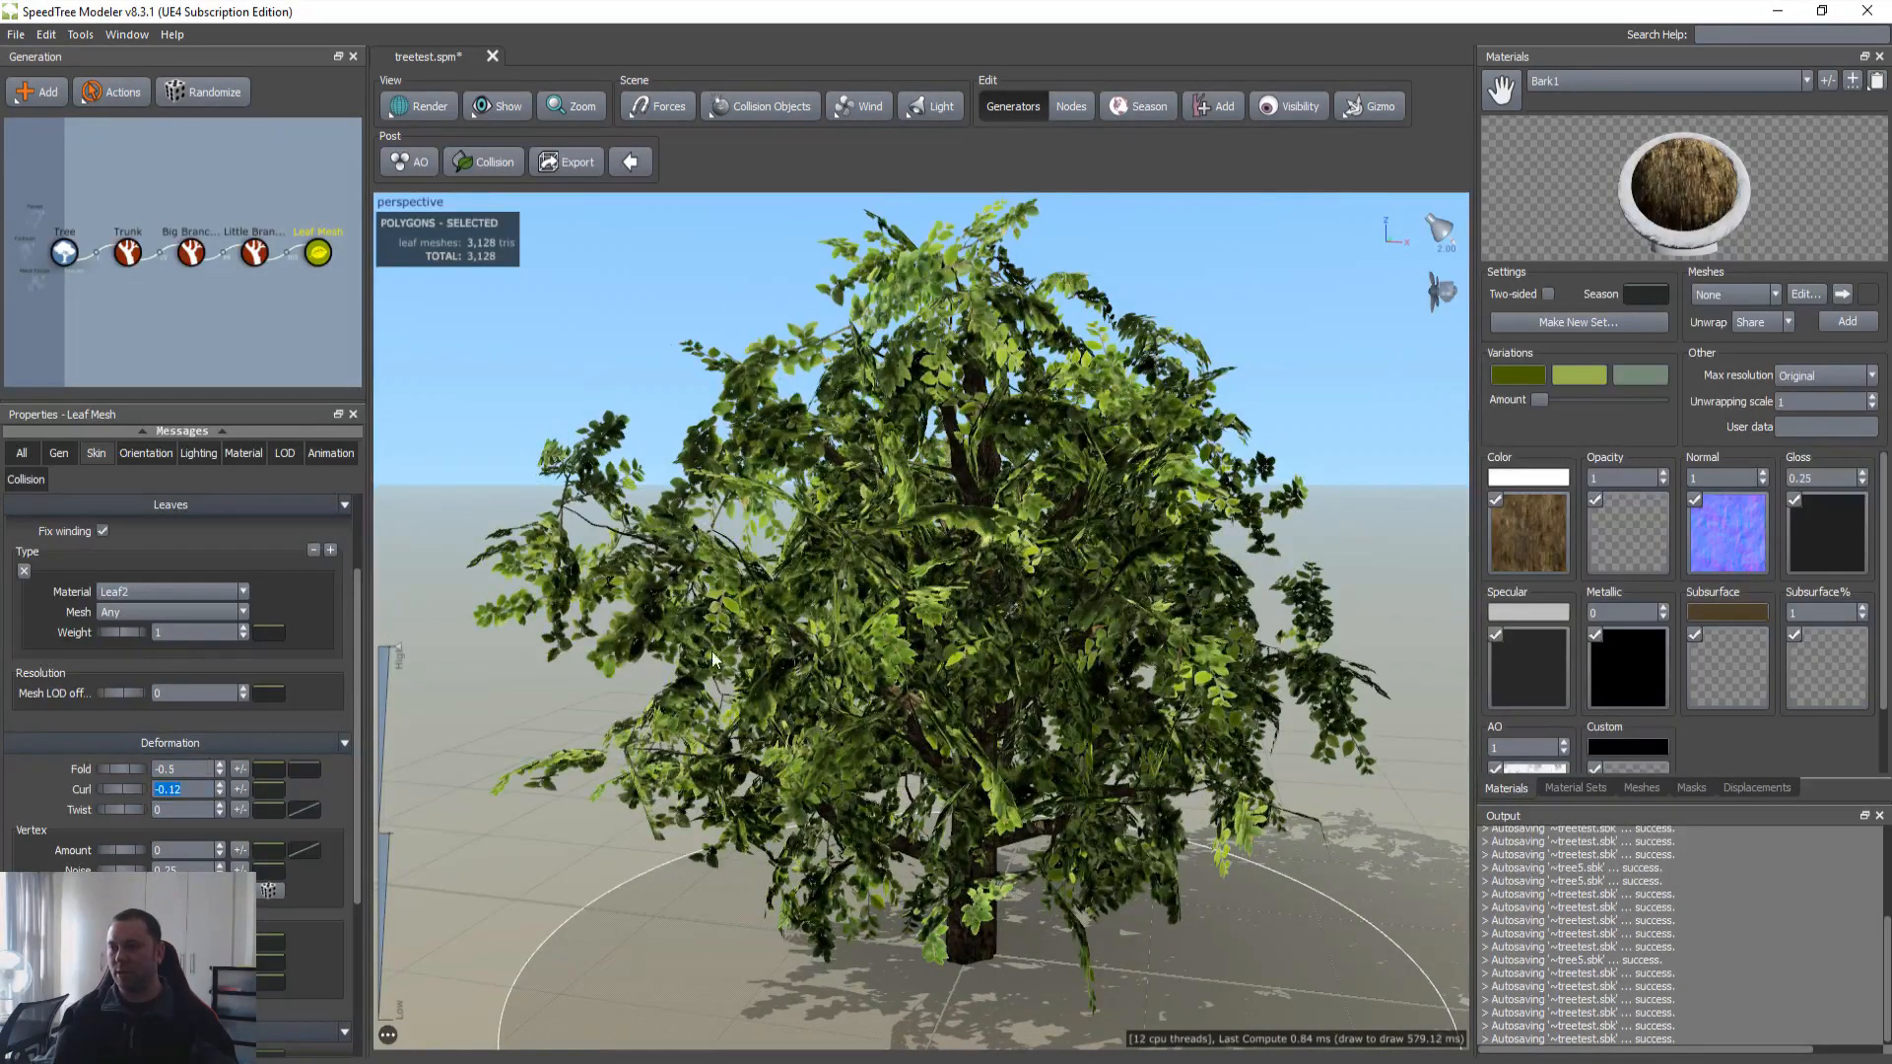
Step: Try a weaker leaf fold of about -0.26 and undo the change
mouse_move(128, 771)
left_mouse_down()
mouse_move(102, 760)
mouse_move(226, 768)
mouse_move(109, 759)
mouse_move(153, 764)
mouse_move(110, 787)
mouse_move(139, 789)
mouse_move(89, 792)
mouse_move(125, 794)
mouse_move(63, 795)
mouse_move(140, 806)
left_mouse_up()
key("ctrl+z")
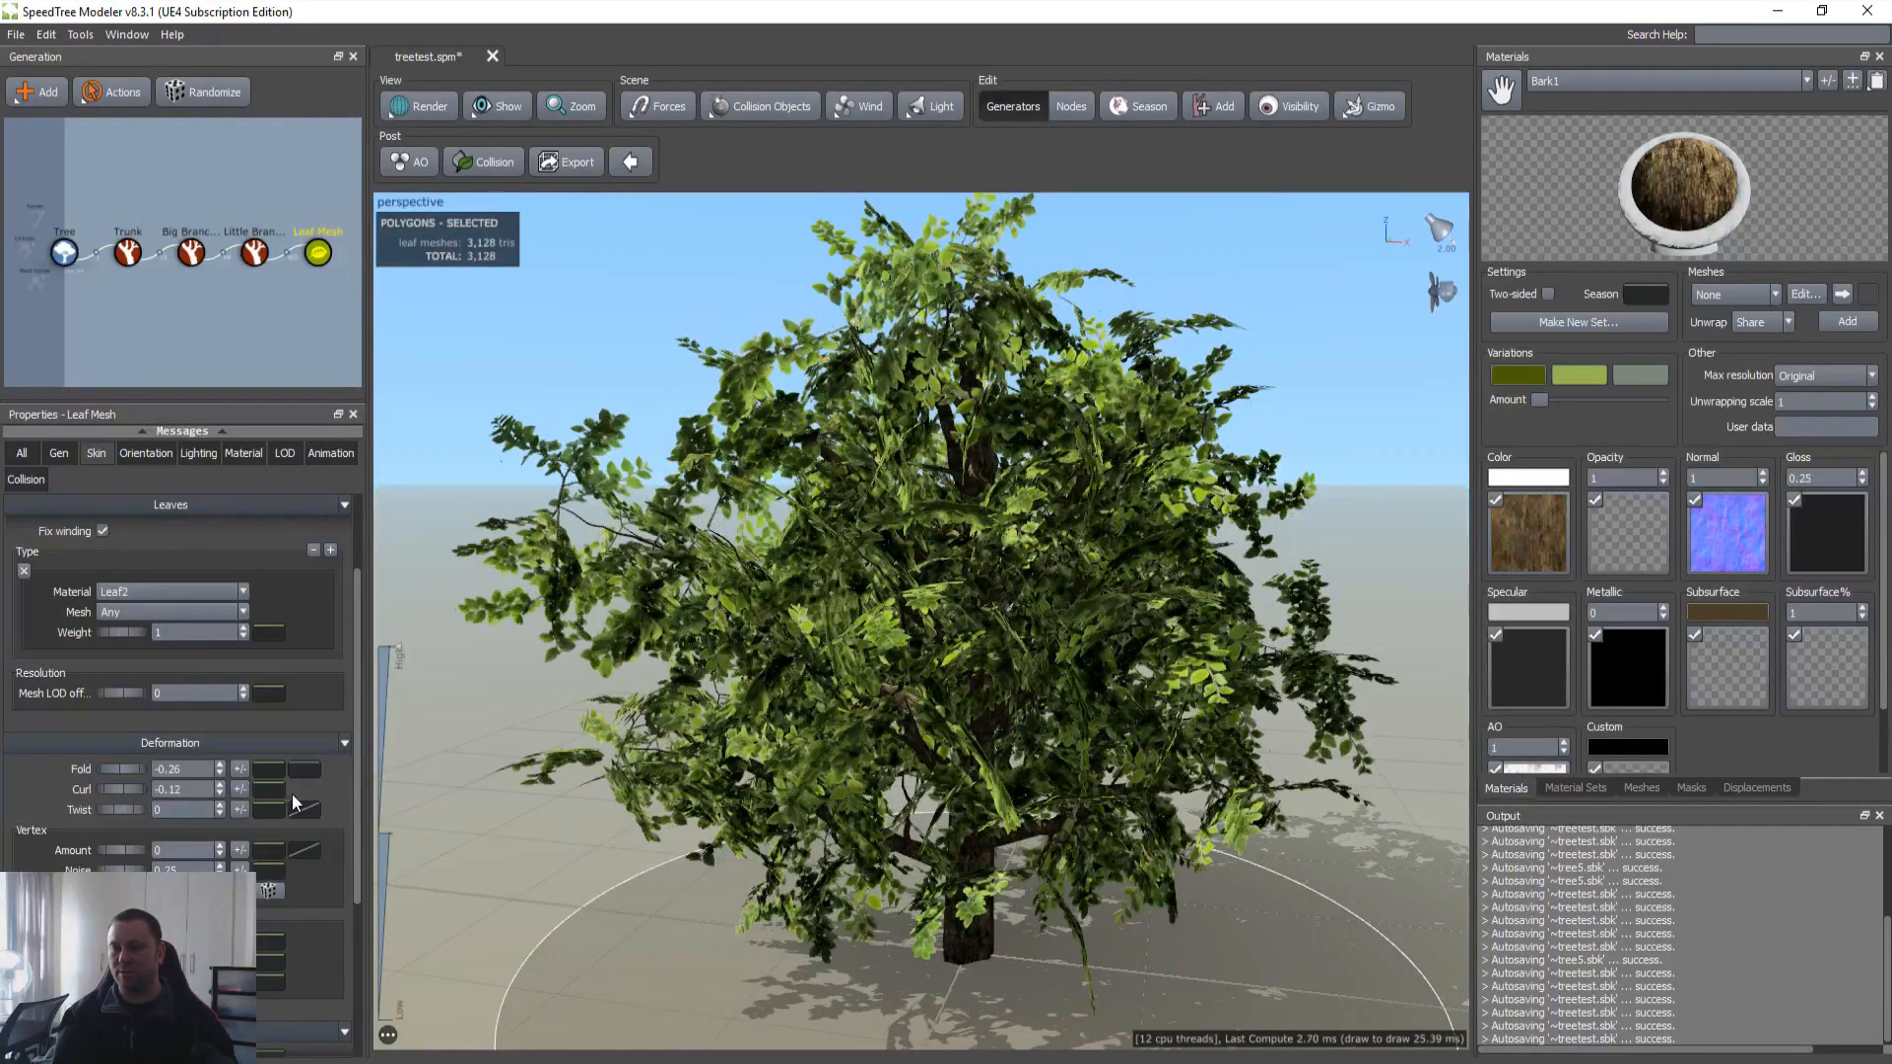
key("ctrl+z")
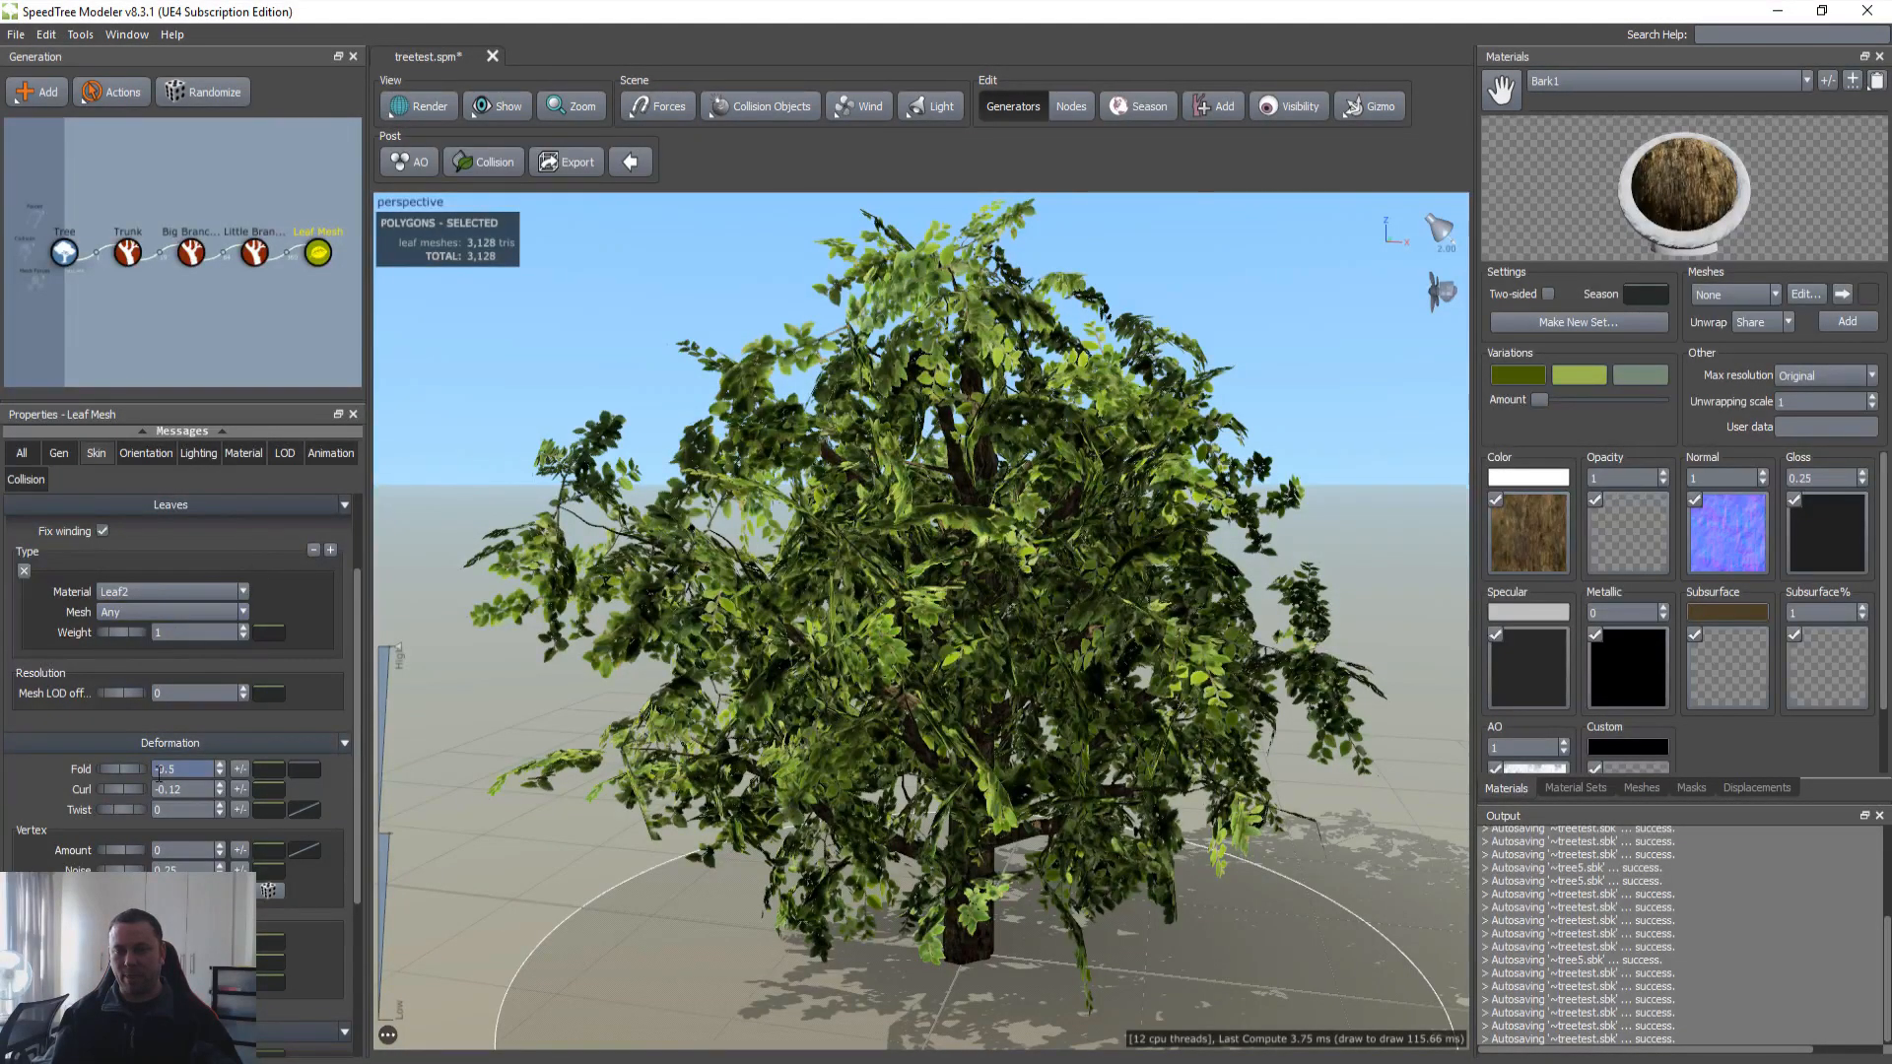
Step: Set the leaf meshes' local orientation to a sky influence of 0.7 and an align of 0.4
left_click(153, 460)
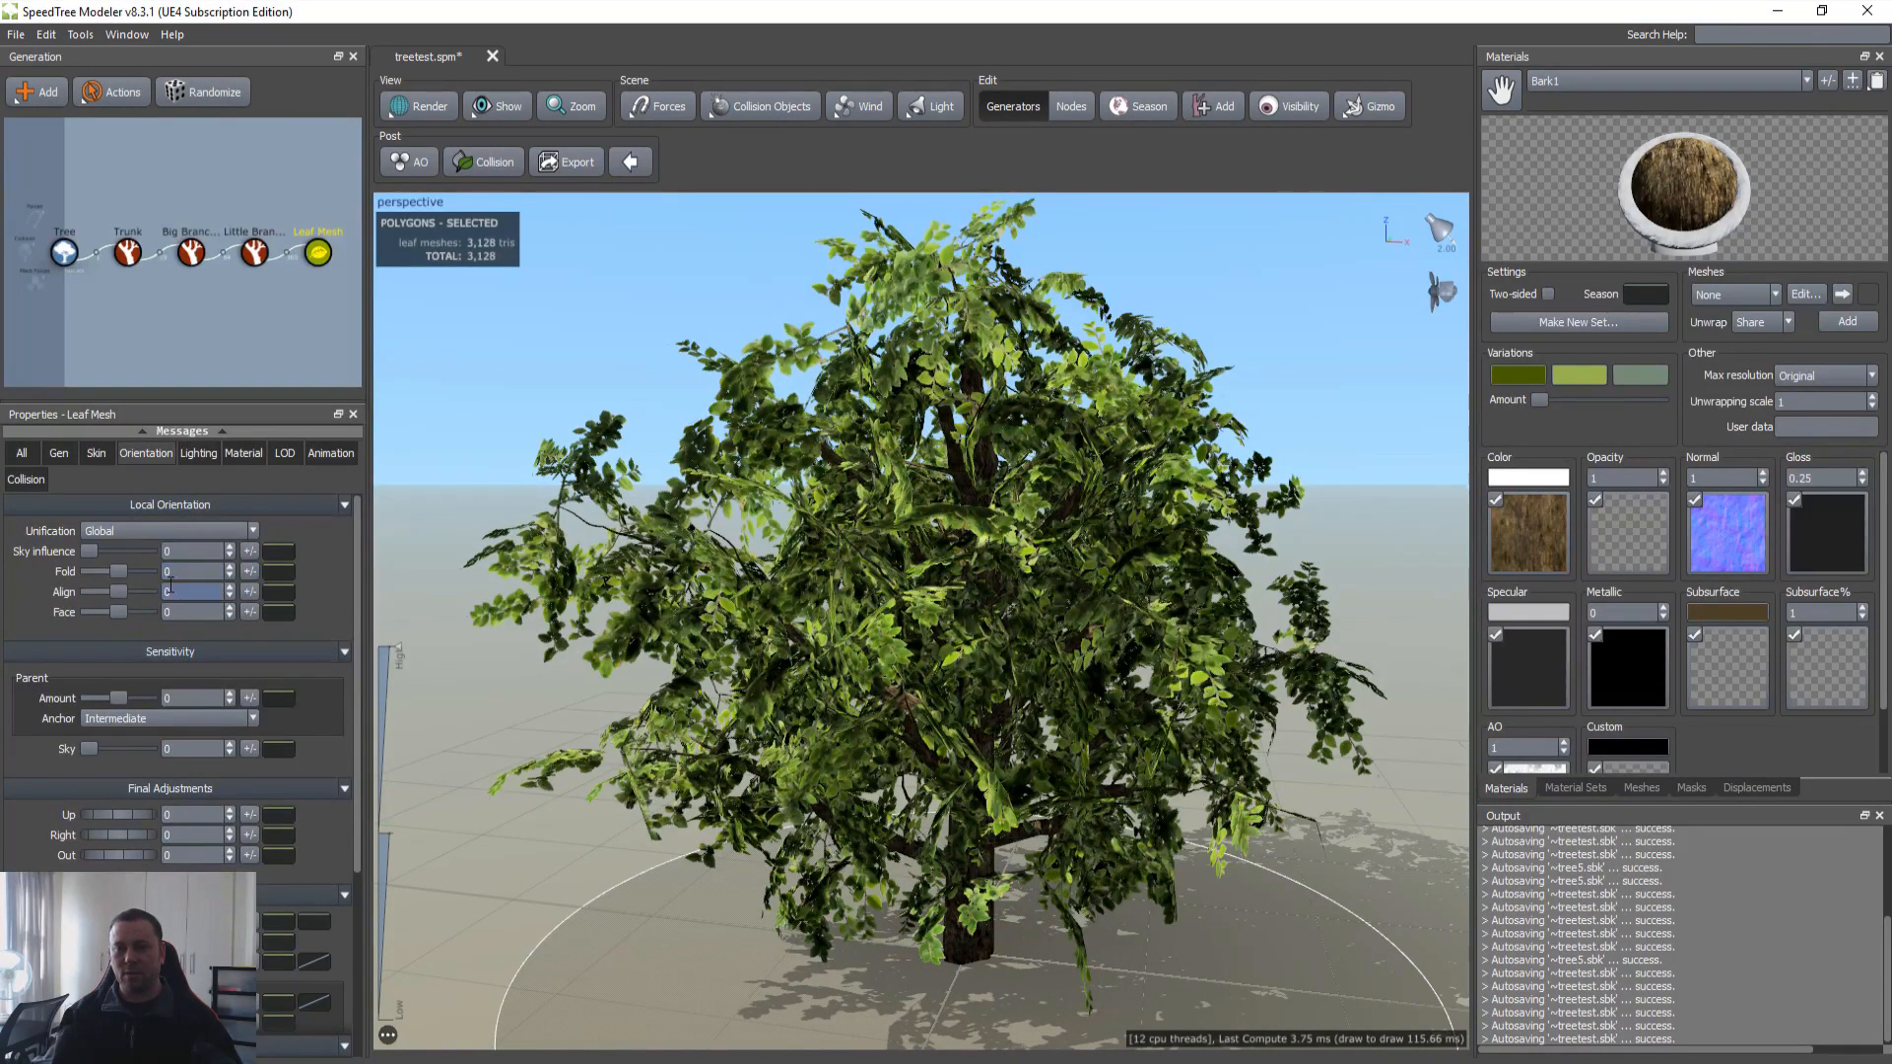
left_click(190, 551)
type("0.7")
key("Return")
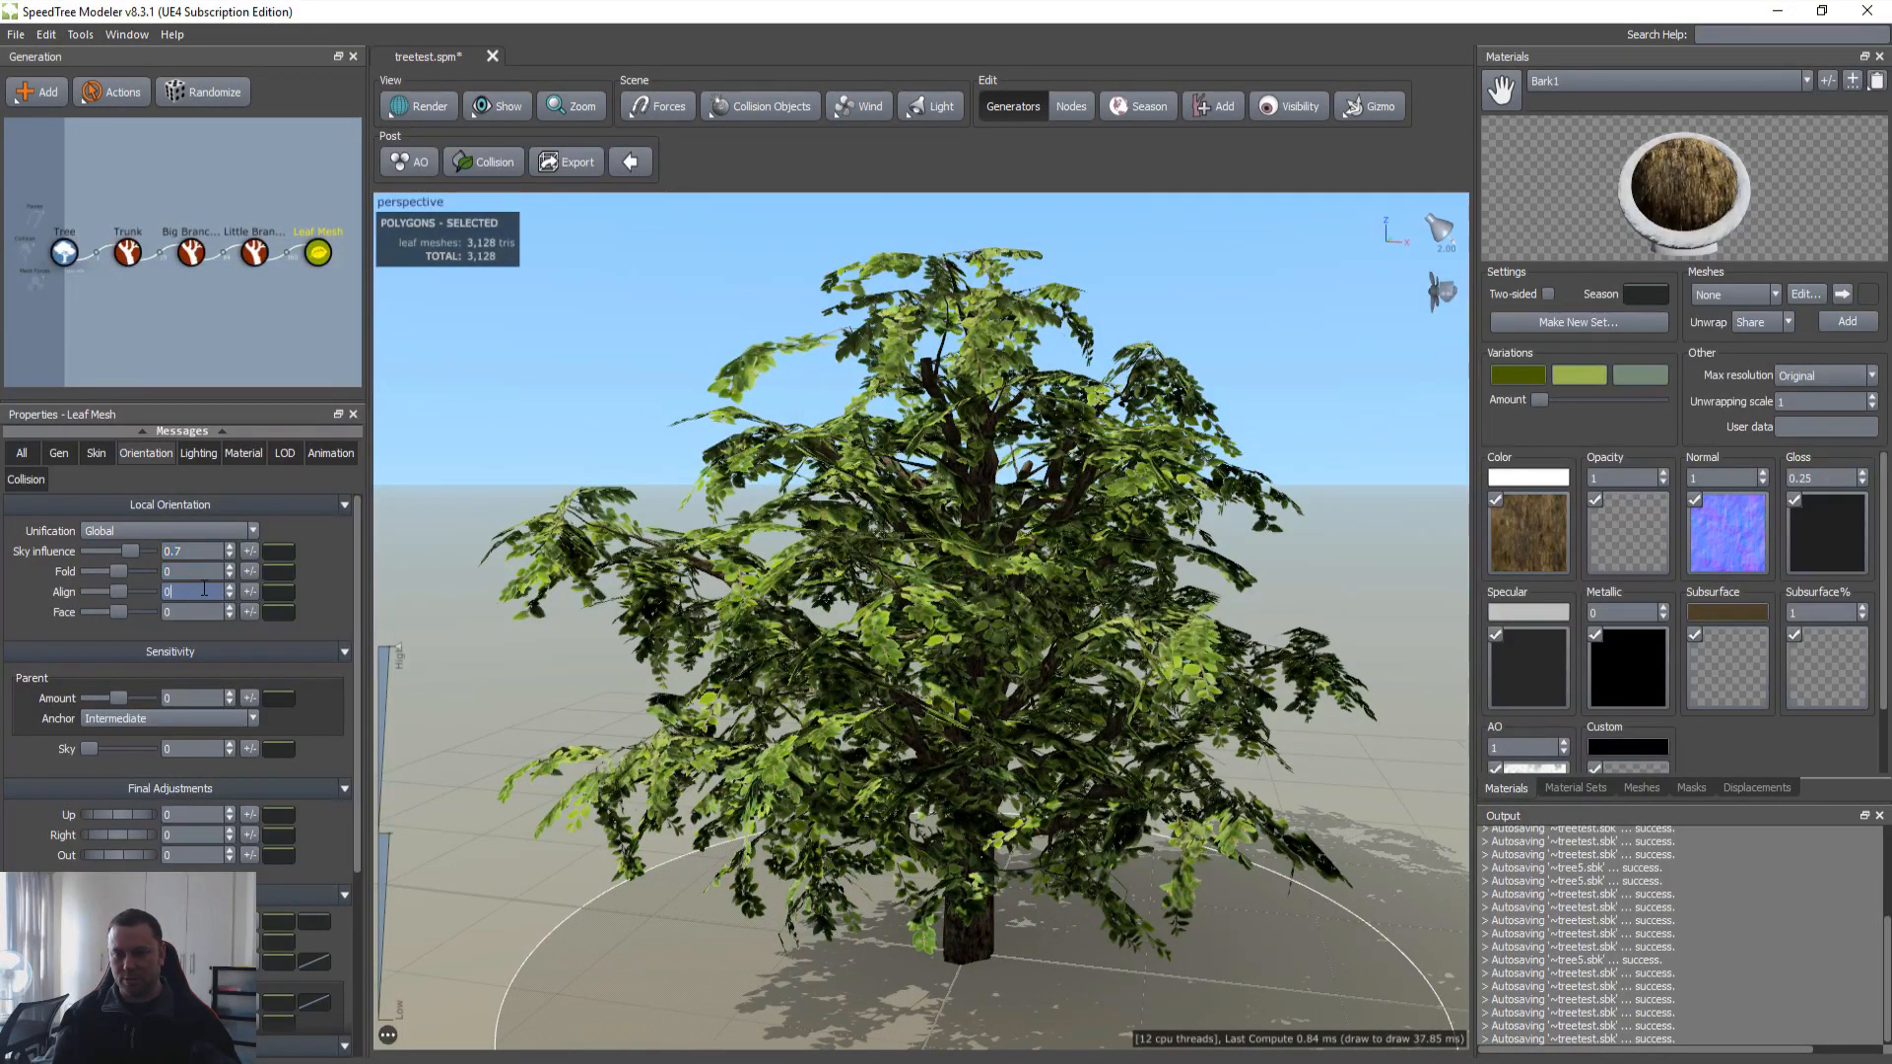
left_click(204, 589)
type("0.4")
key("Return")
left_click_drag(971, 594, 779, 597)
Step: Try other sky influence and align amounts on the leaf meshes, and restore both settings
mouse_move(127, 548)
left_mouse_down()
mouse_move(98, 548)
mouse_move(197, 554)
mouse_move(139, 544)
left_mouse_up()
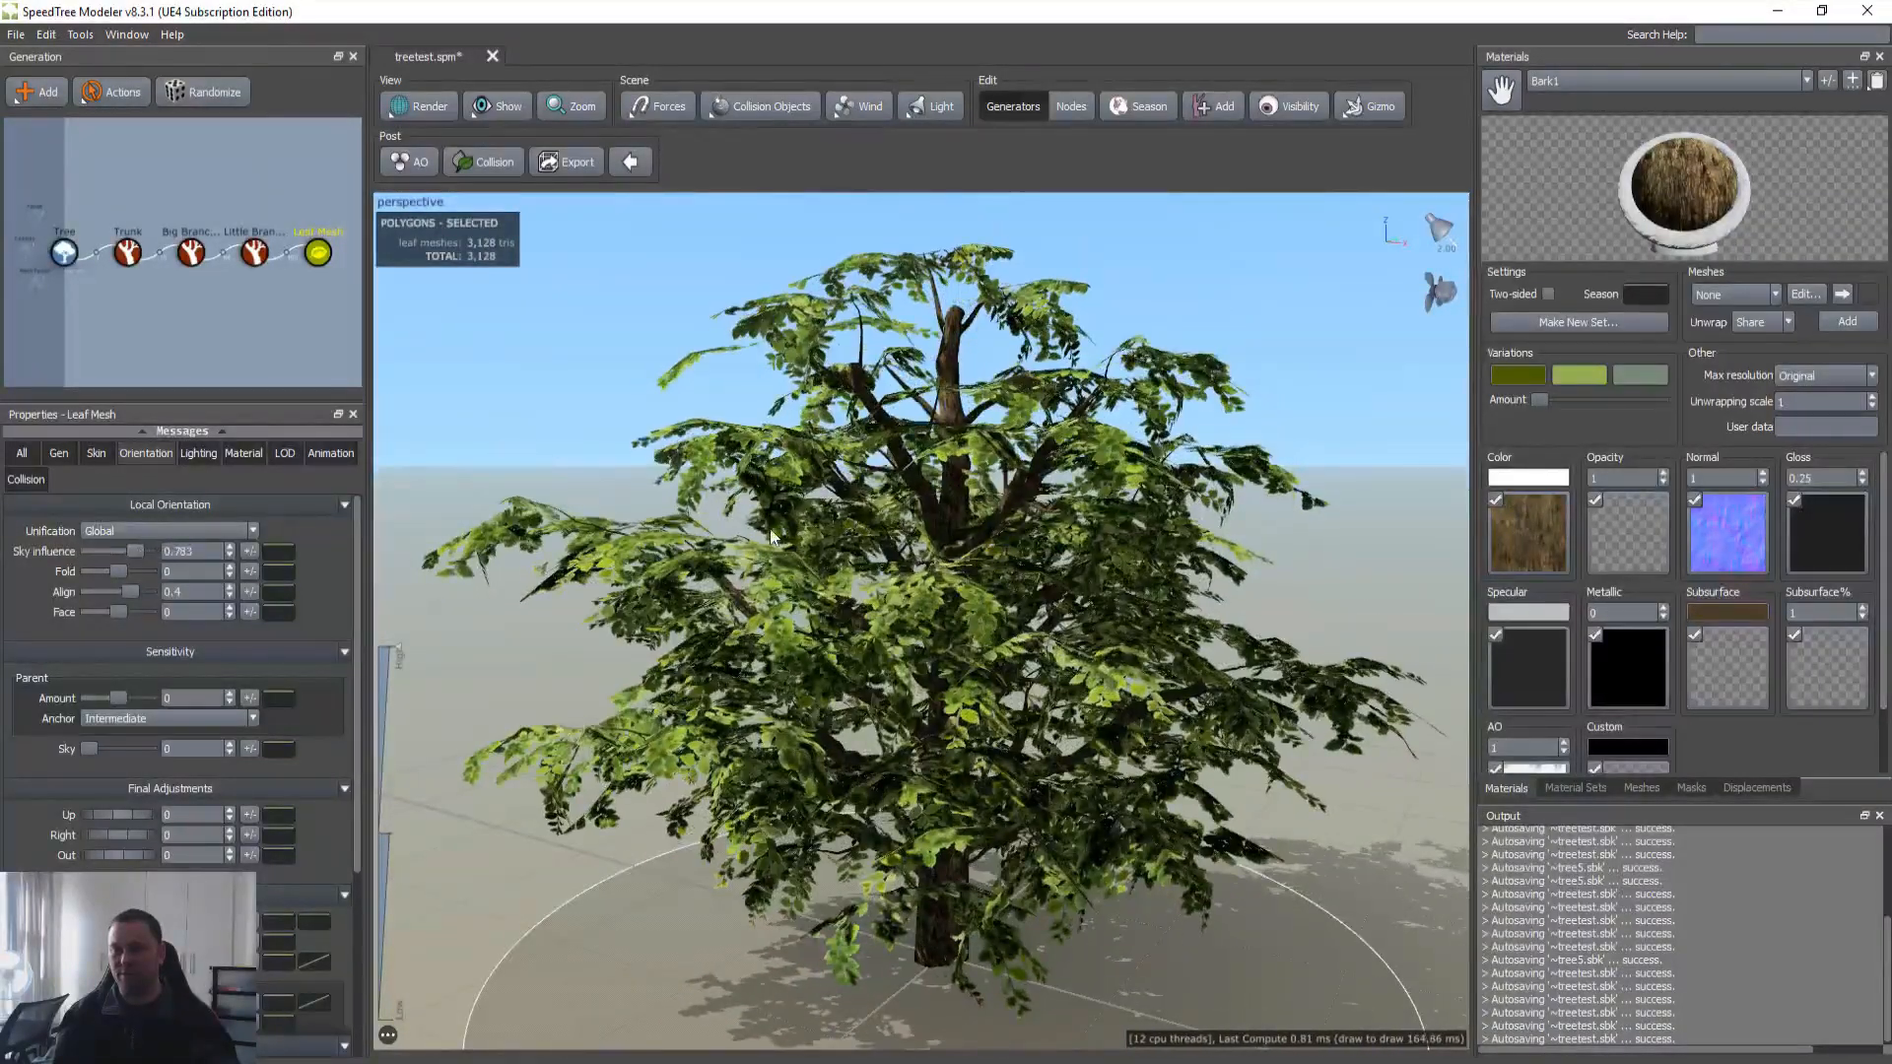
key("ctrl+z")
mouse_move(130, 592)
left_mouse_down()
mouse_move(103, 593)
mouse_move(144, 595)
mouse_move(127, 605)
left_mouse_up()
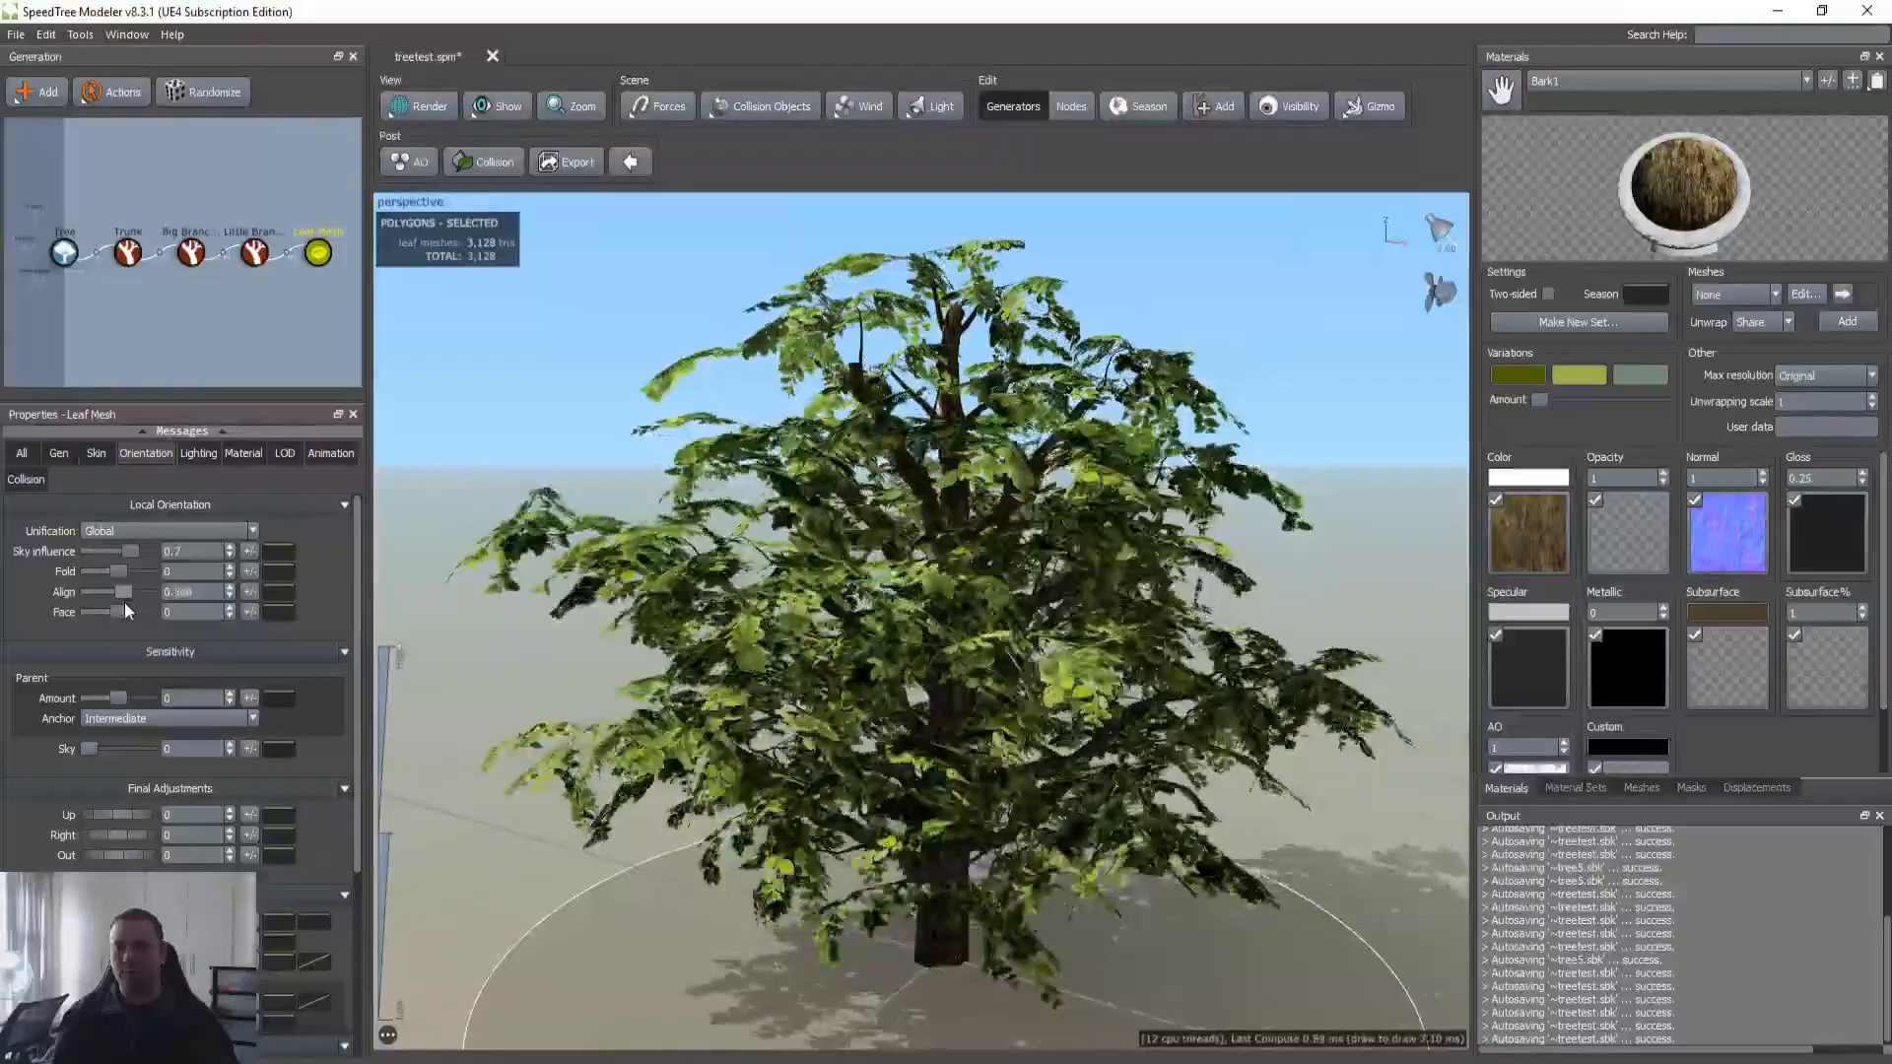
left_click_drag(1027, 497, 447, 308)
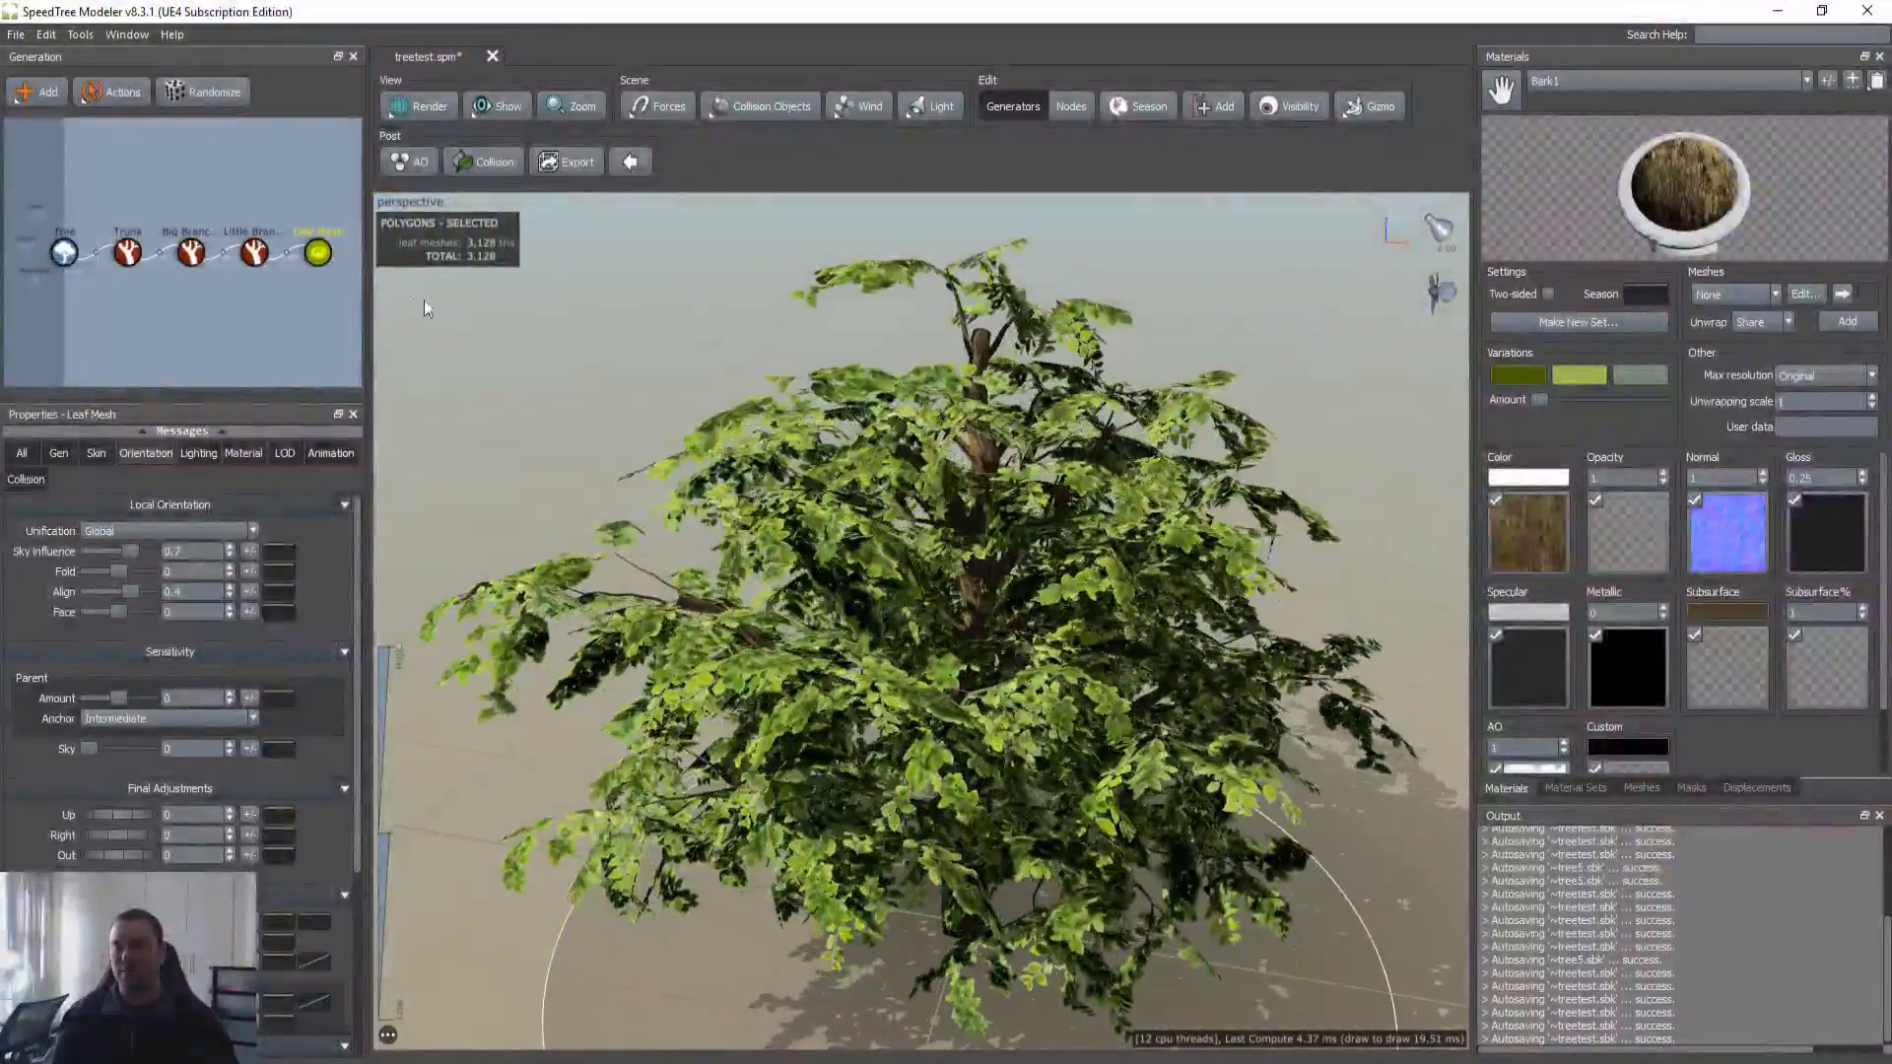
Step: Duplicate the leaf mesh generator, attach the copy directly to the big branches, and inspect the fuller tree from several angles
left_click(316, 253)
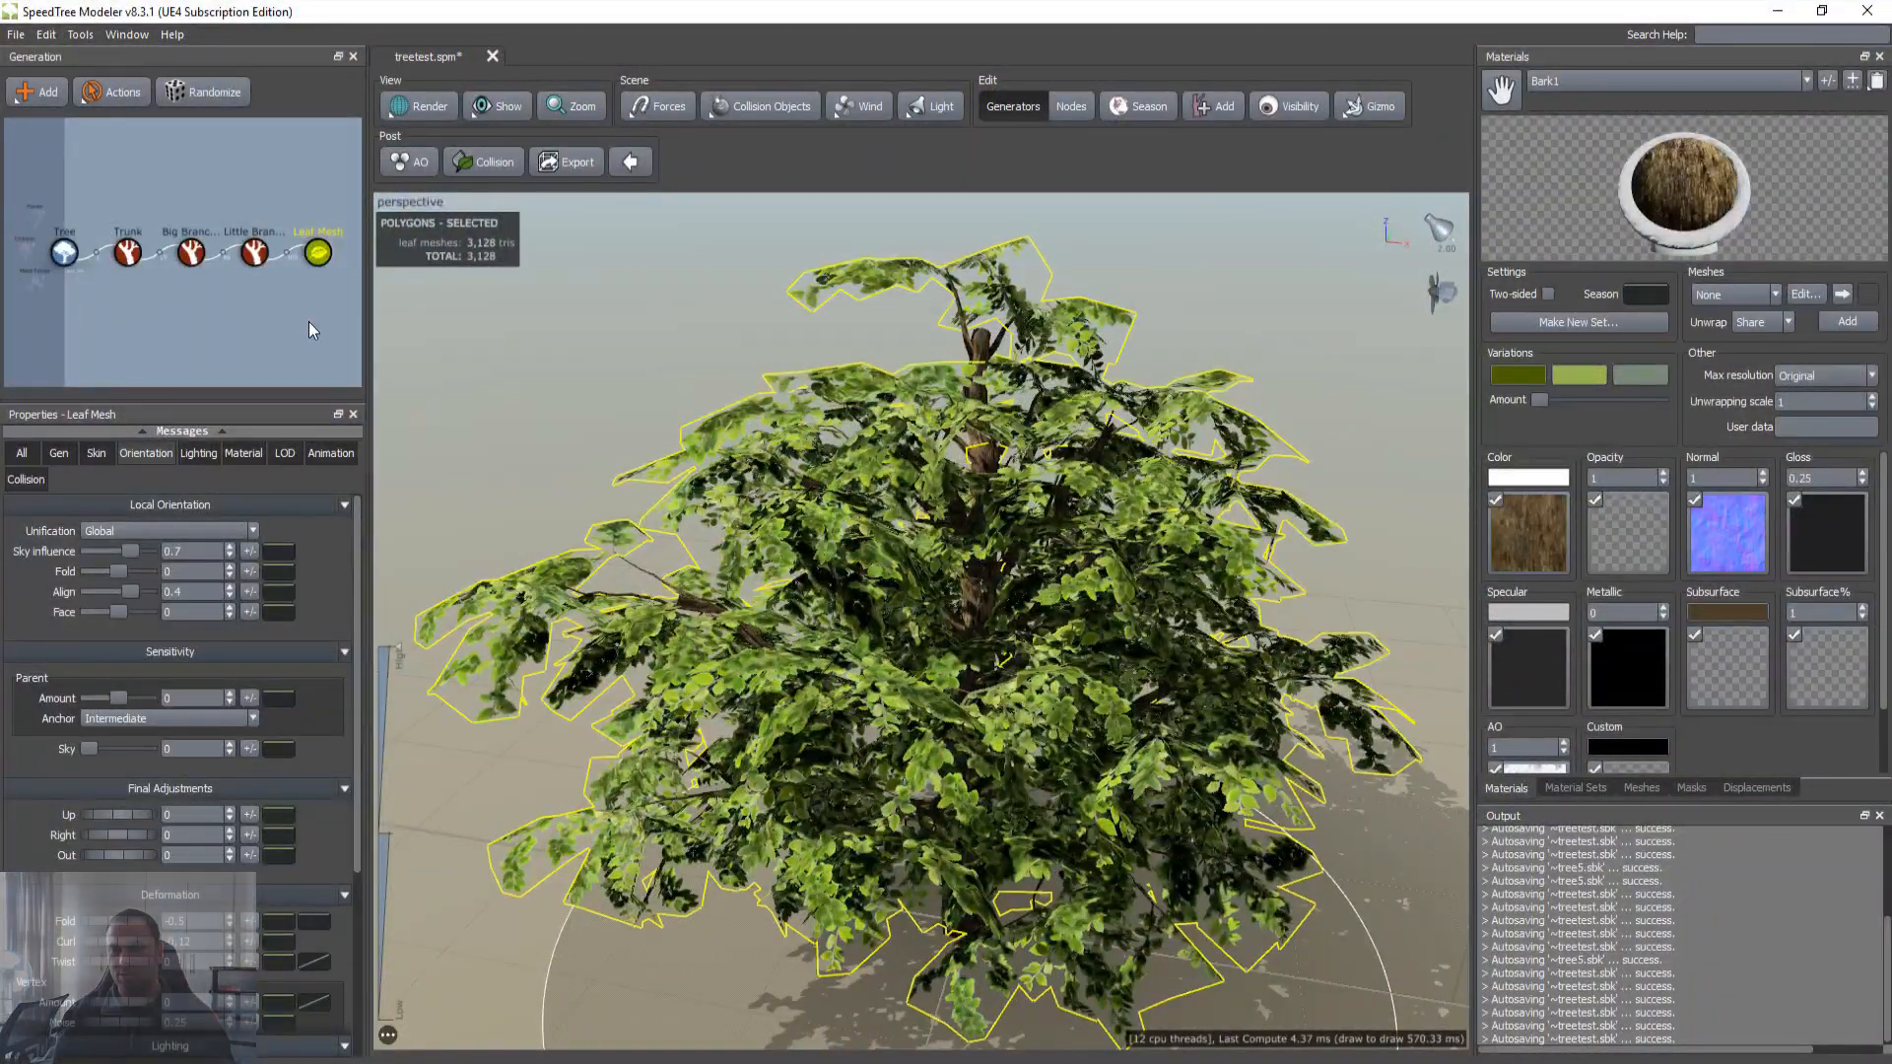
key("ctrl+d")
left_click_drag(322, 291, 187, 264)
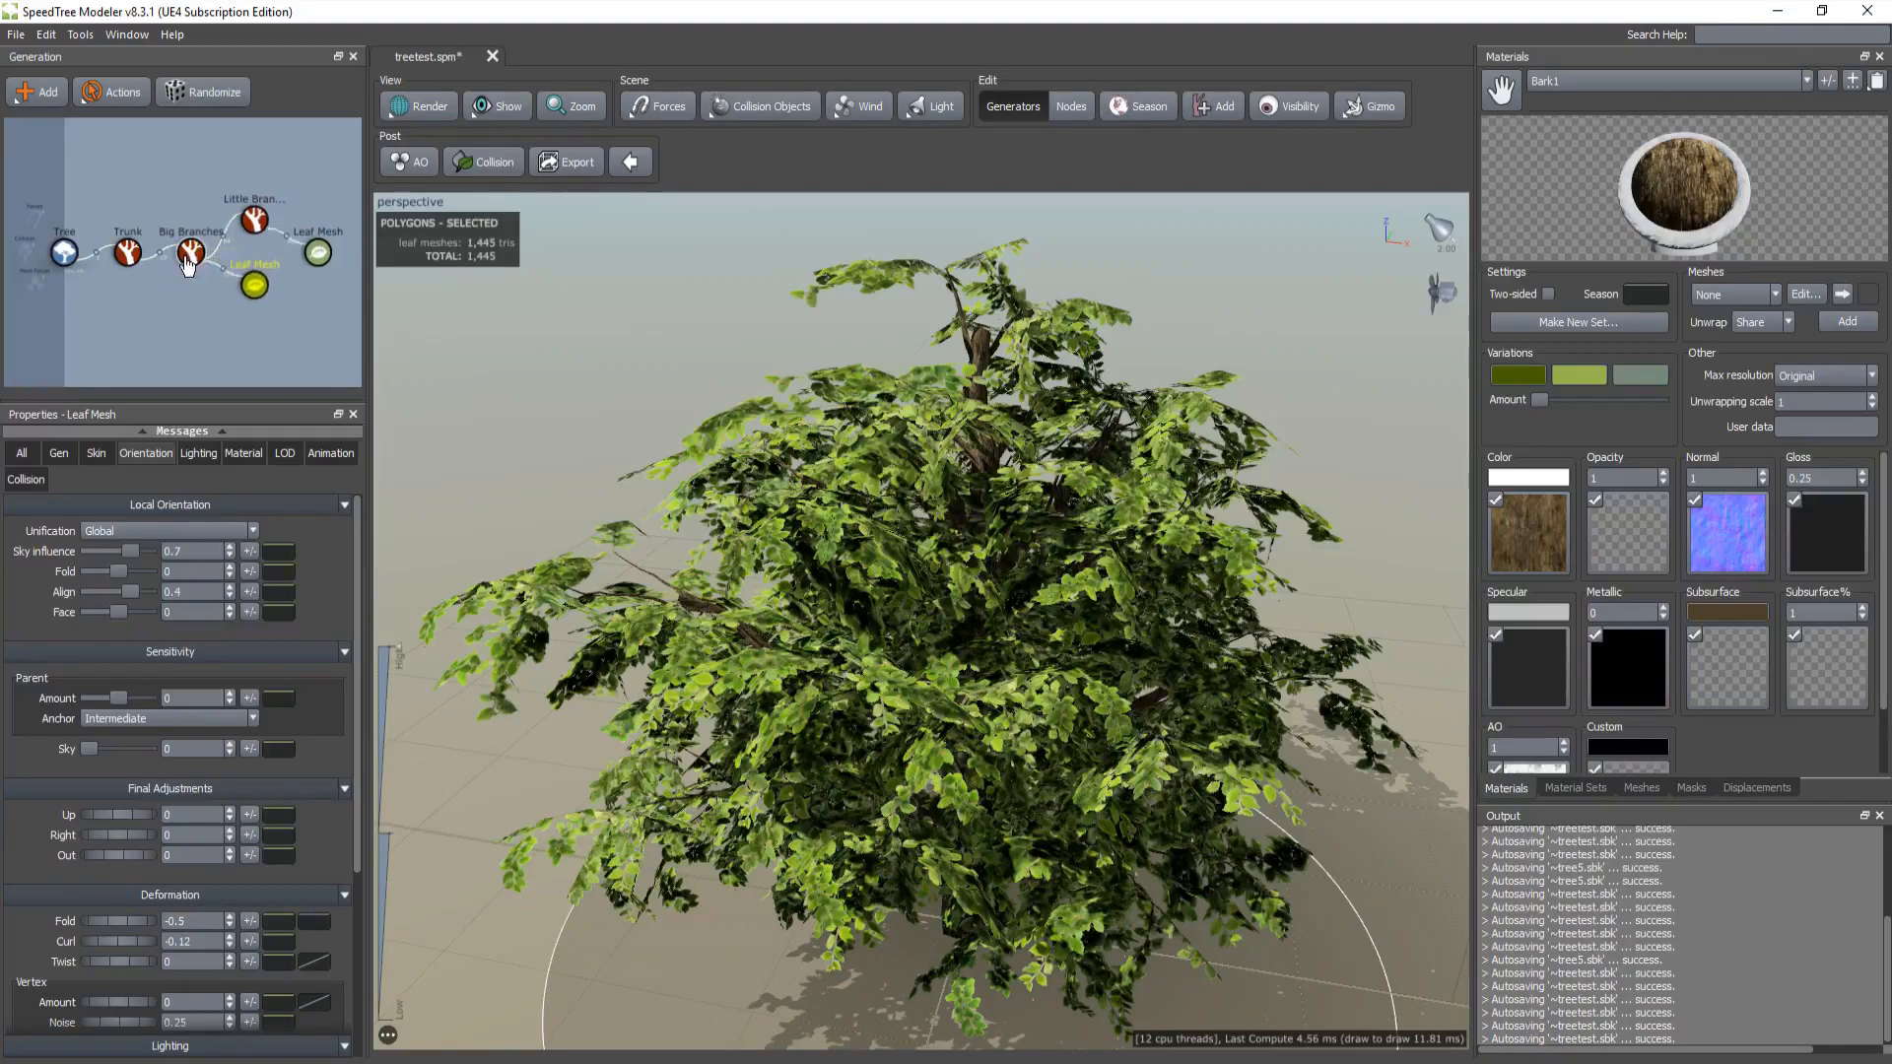
left_click(312, 315)
mouse_move(690, 507)
left_mouse_down()
mouse_move(718, 543)
mouse_move(690, 503)
mouse_move(631, 520)
mouse_move(672, 537)
left_mouse_up()
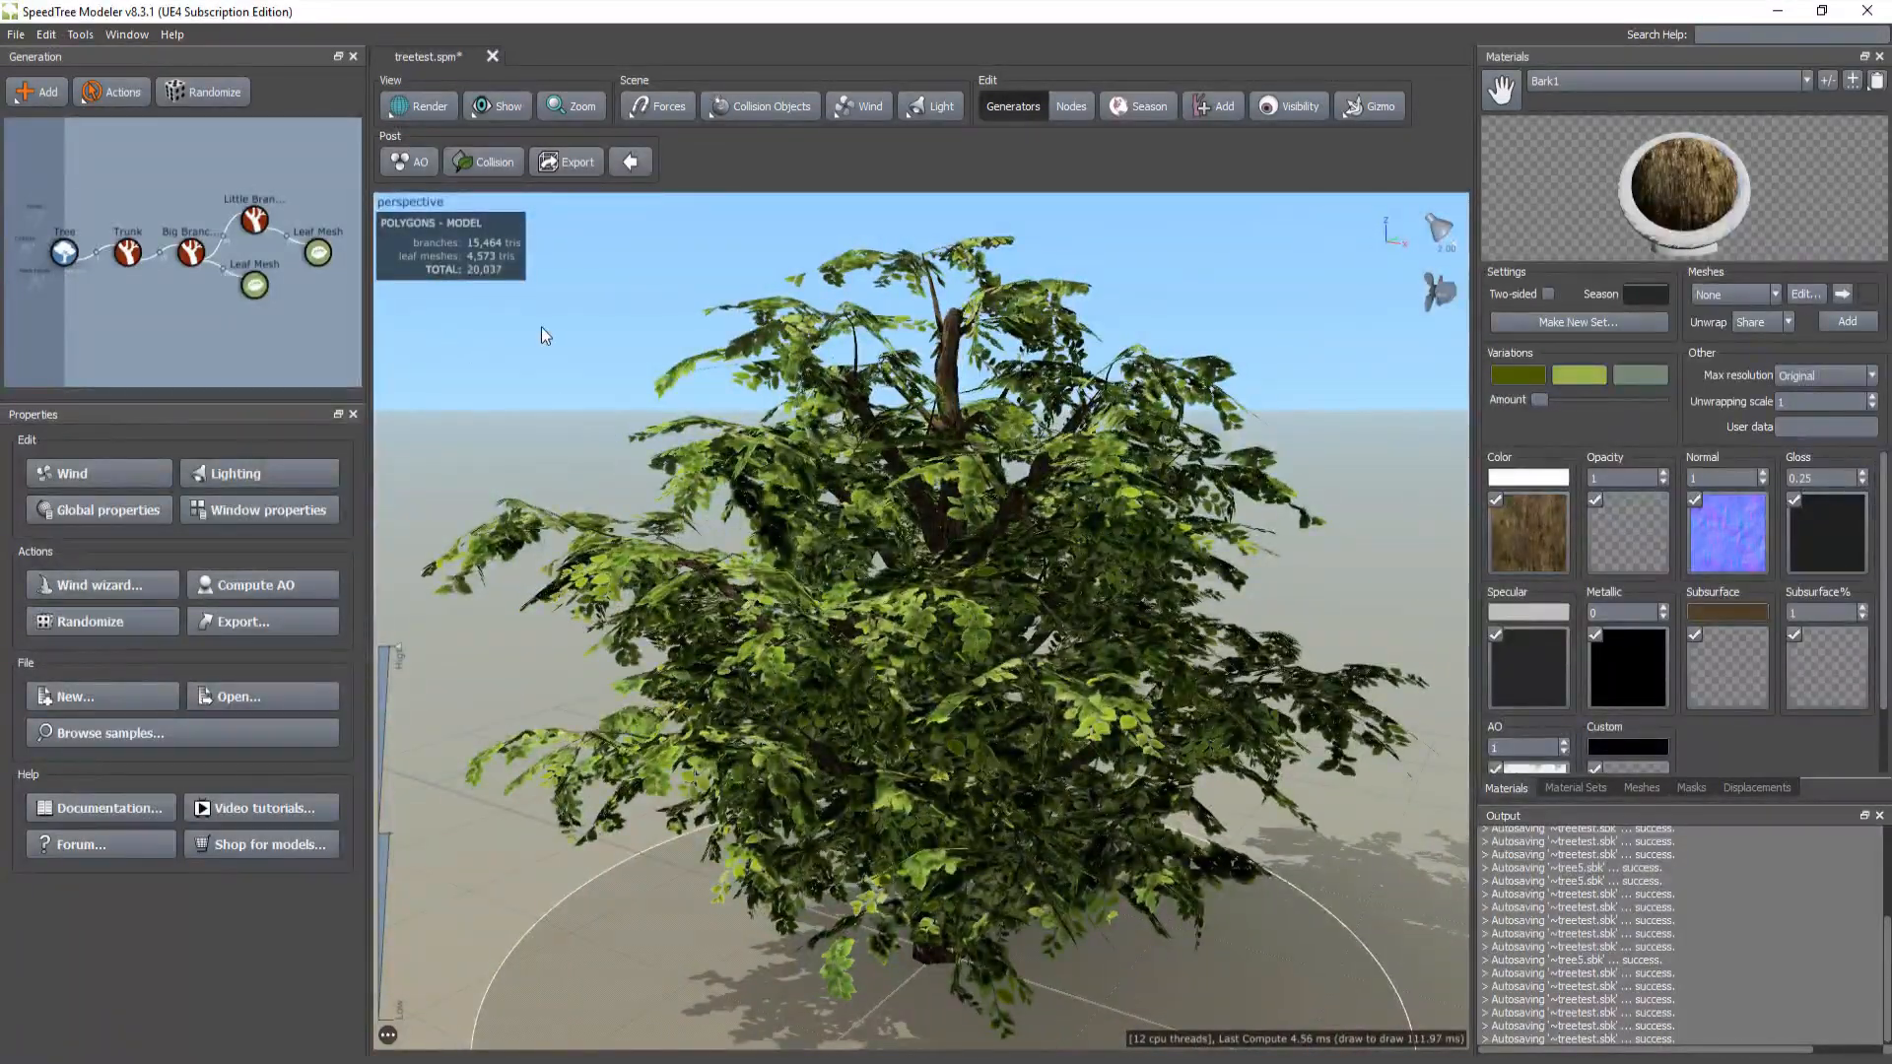
left_click_drag(538, 434, 592, 514)
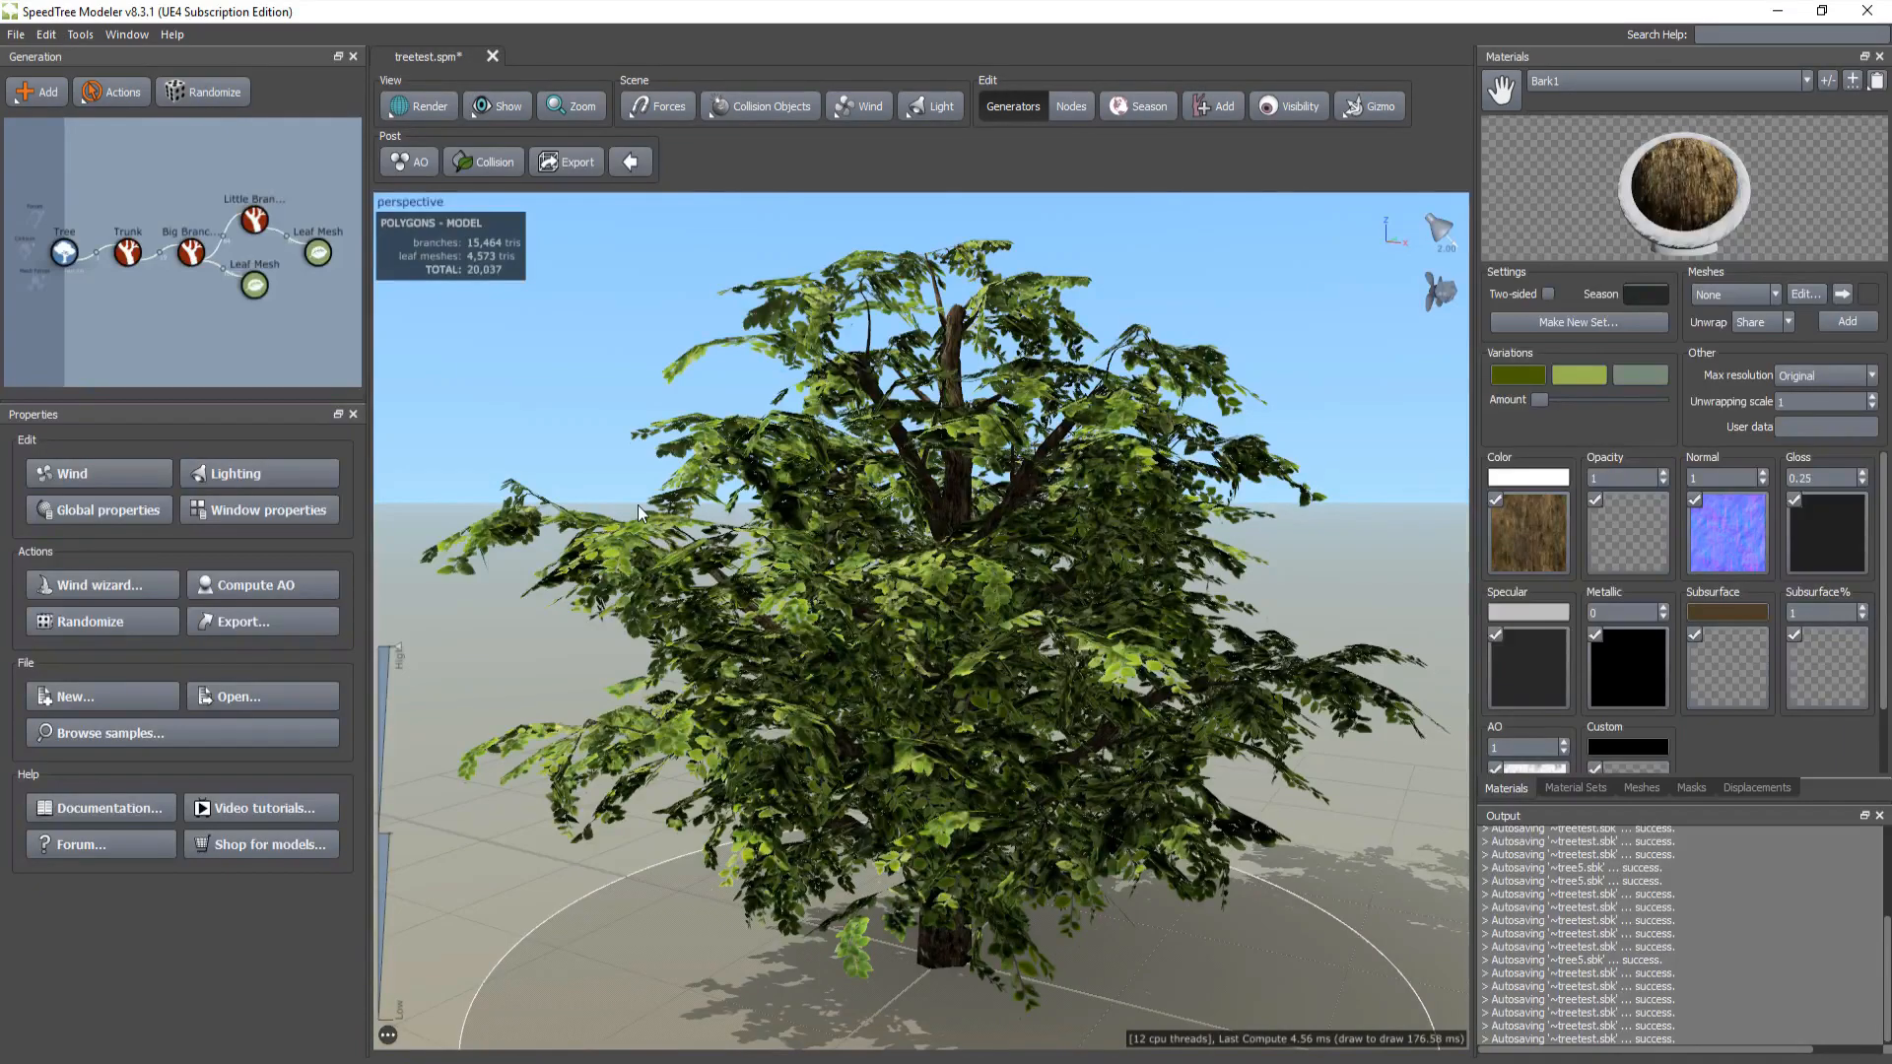
mouse_move(637, 505)
left_mouse_down()
mouse_move(656, 597)
mouse_move(777, 197)
left_mouse_up()
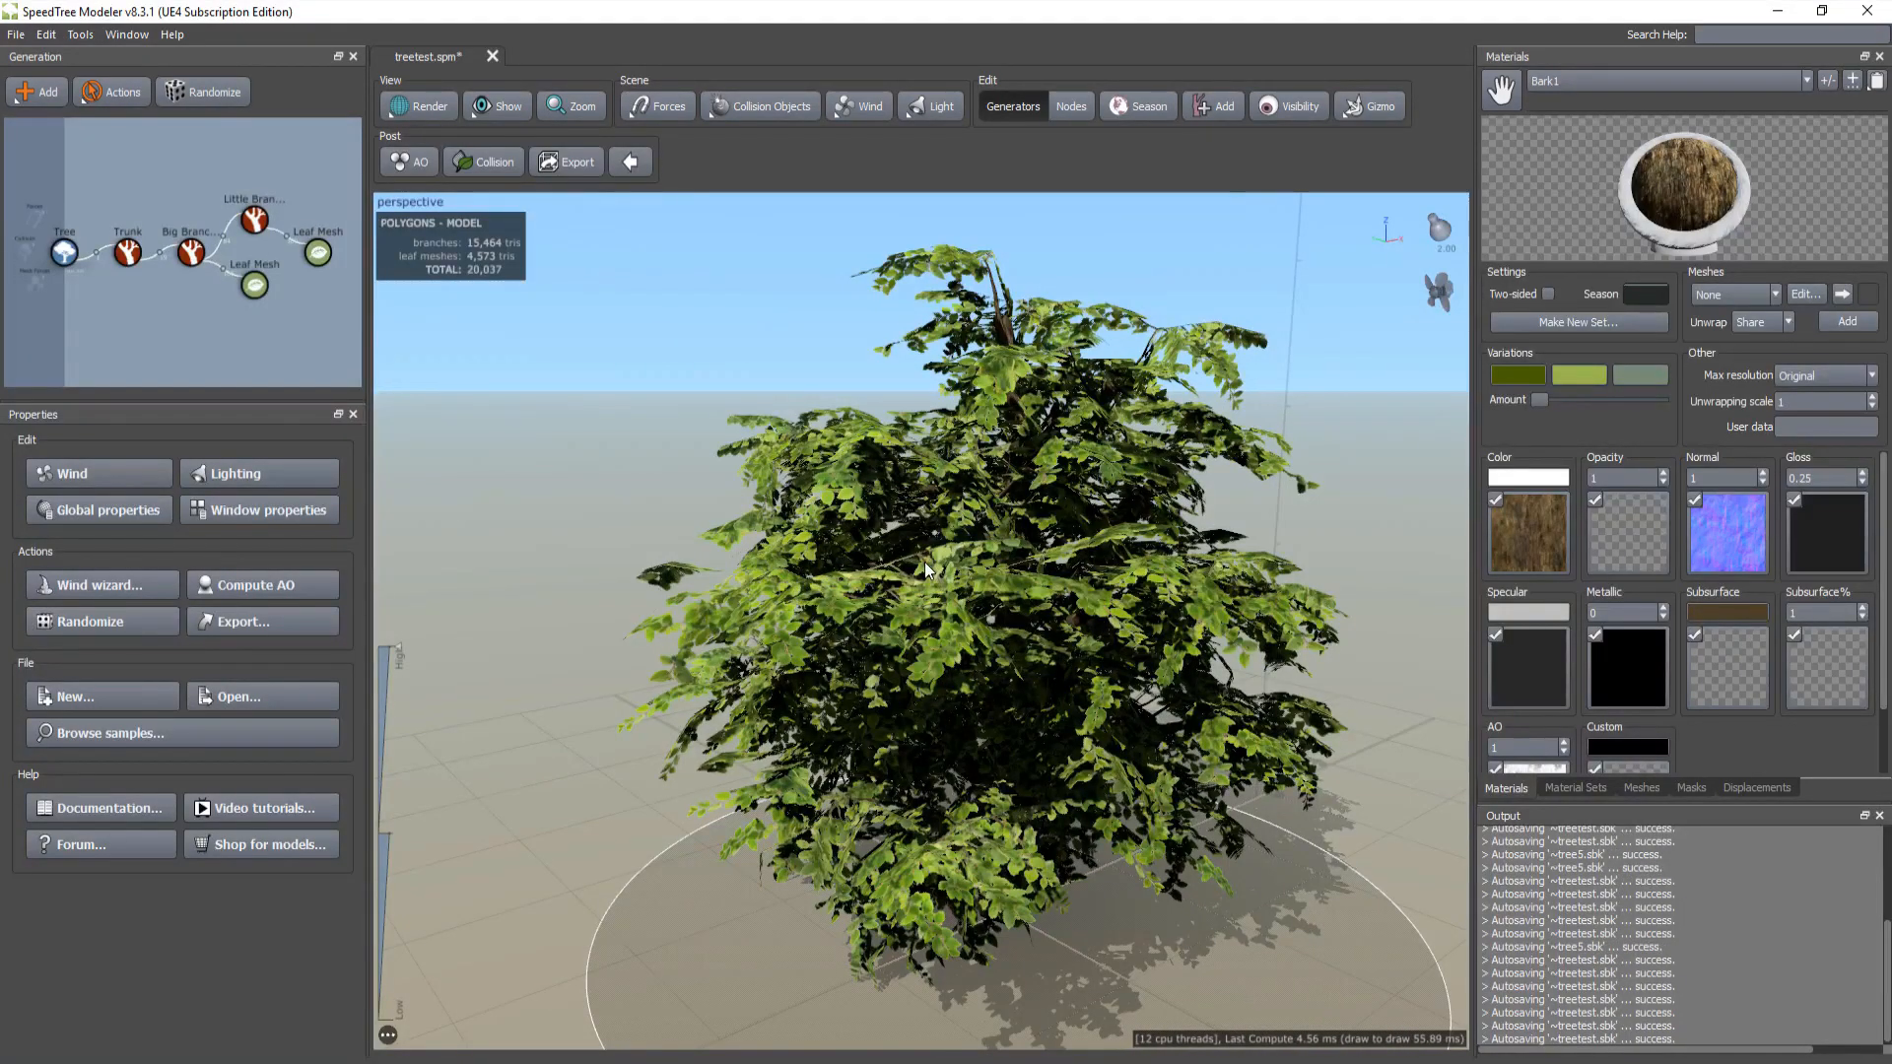
scroll(765, 567, "up", 3)
left_click_drag(765, 567, 695, 419)
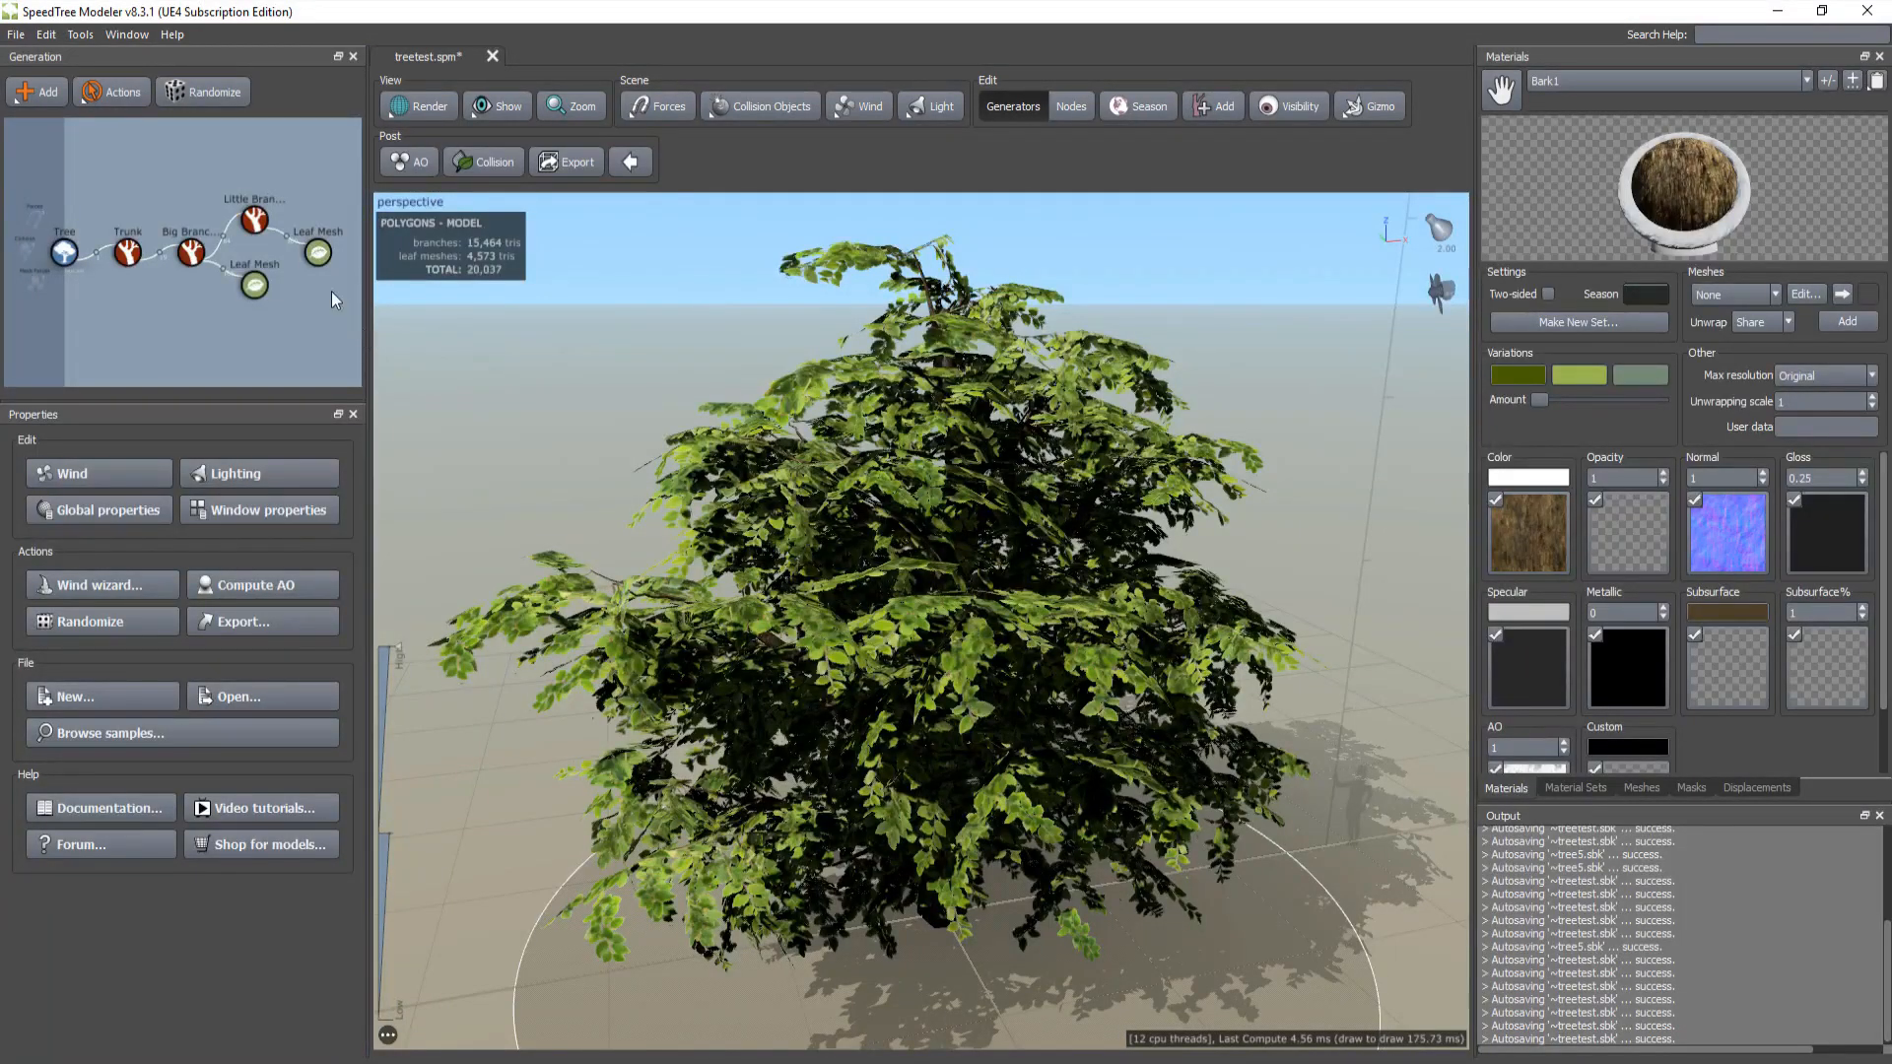
Step: Check the dynamic LOD settings of both leaf mesh generators together
left_click(258, 286)
left_click(321, 254, "ctrl")
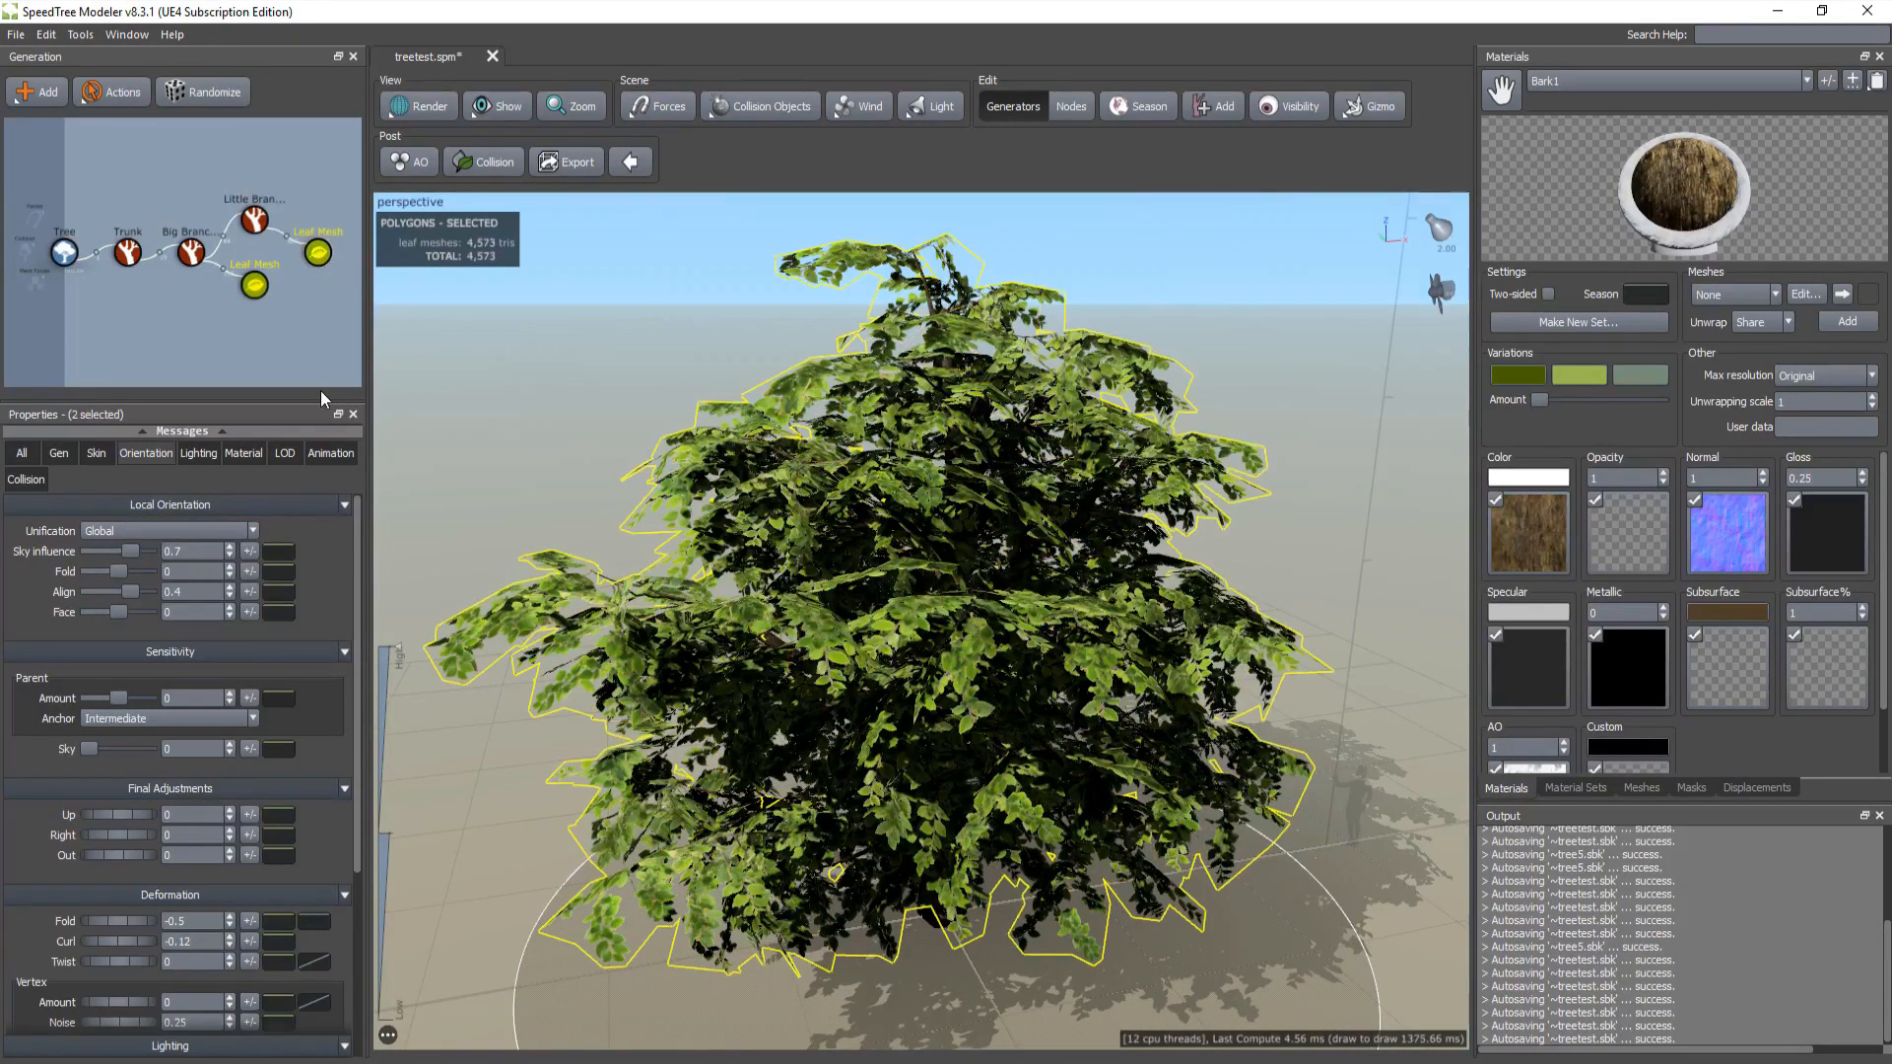
left_click(284, 453)
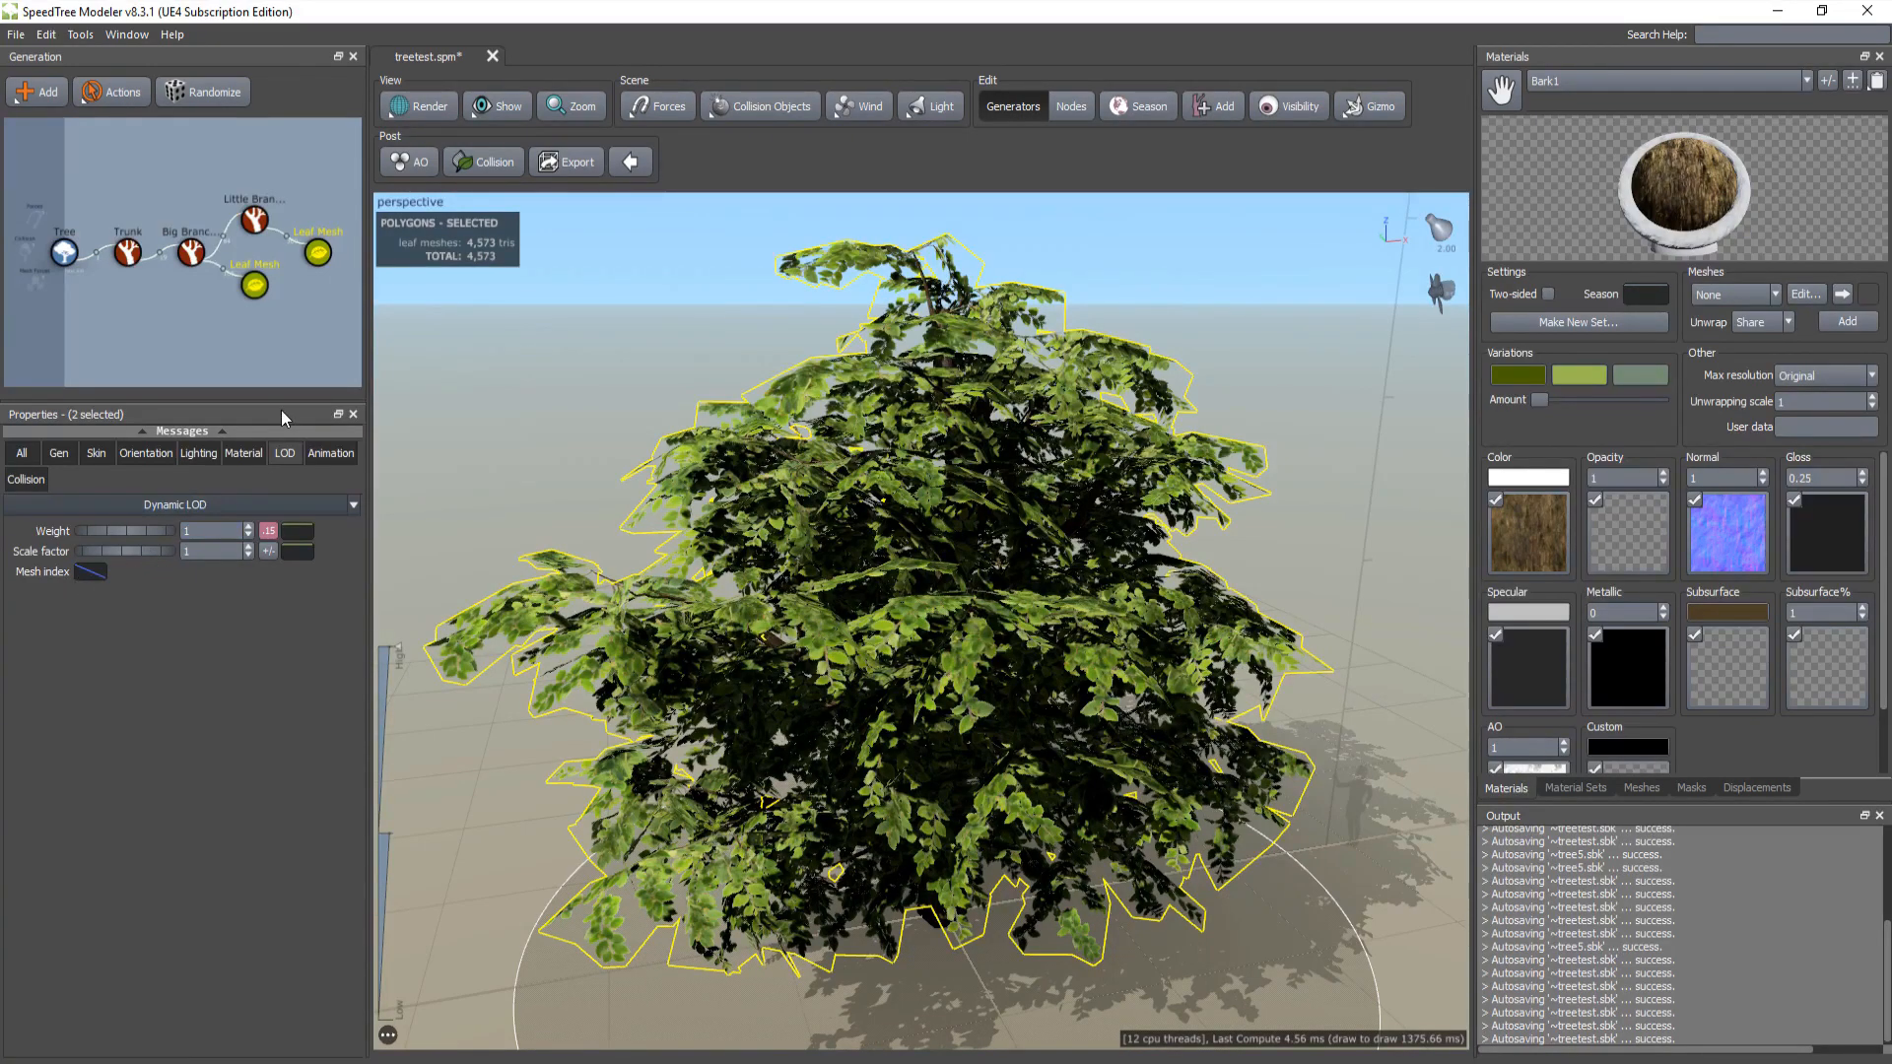
Step: Lower the end of the radial segments LOD curve to about 0.139 for the big and little branches
left_click(243, 223)
left_click(190, 255, "ctrl")
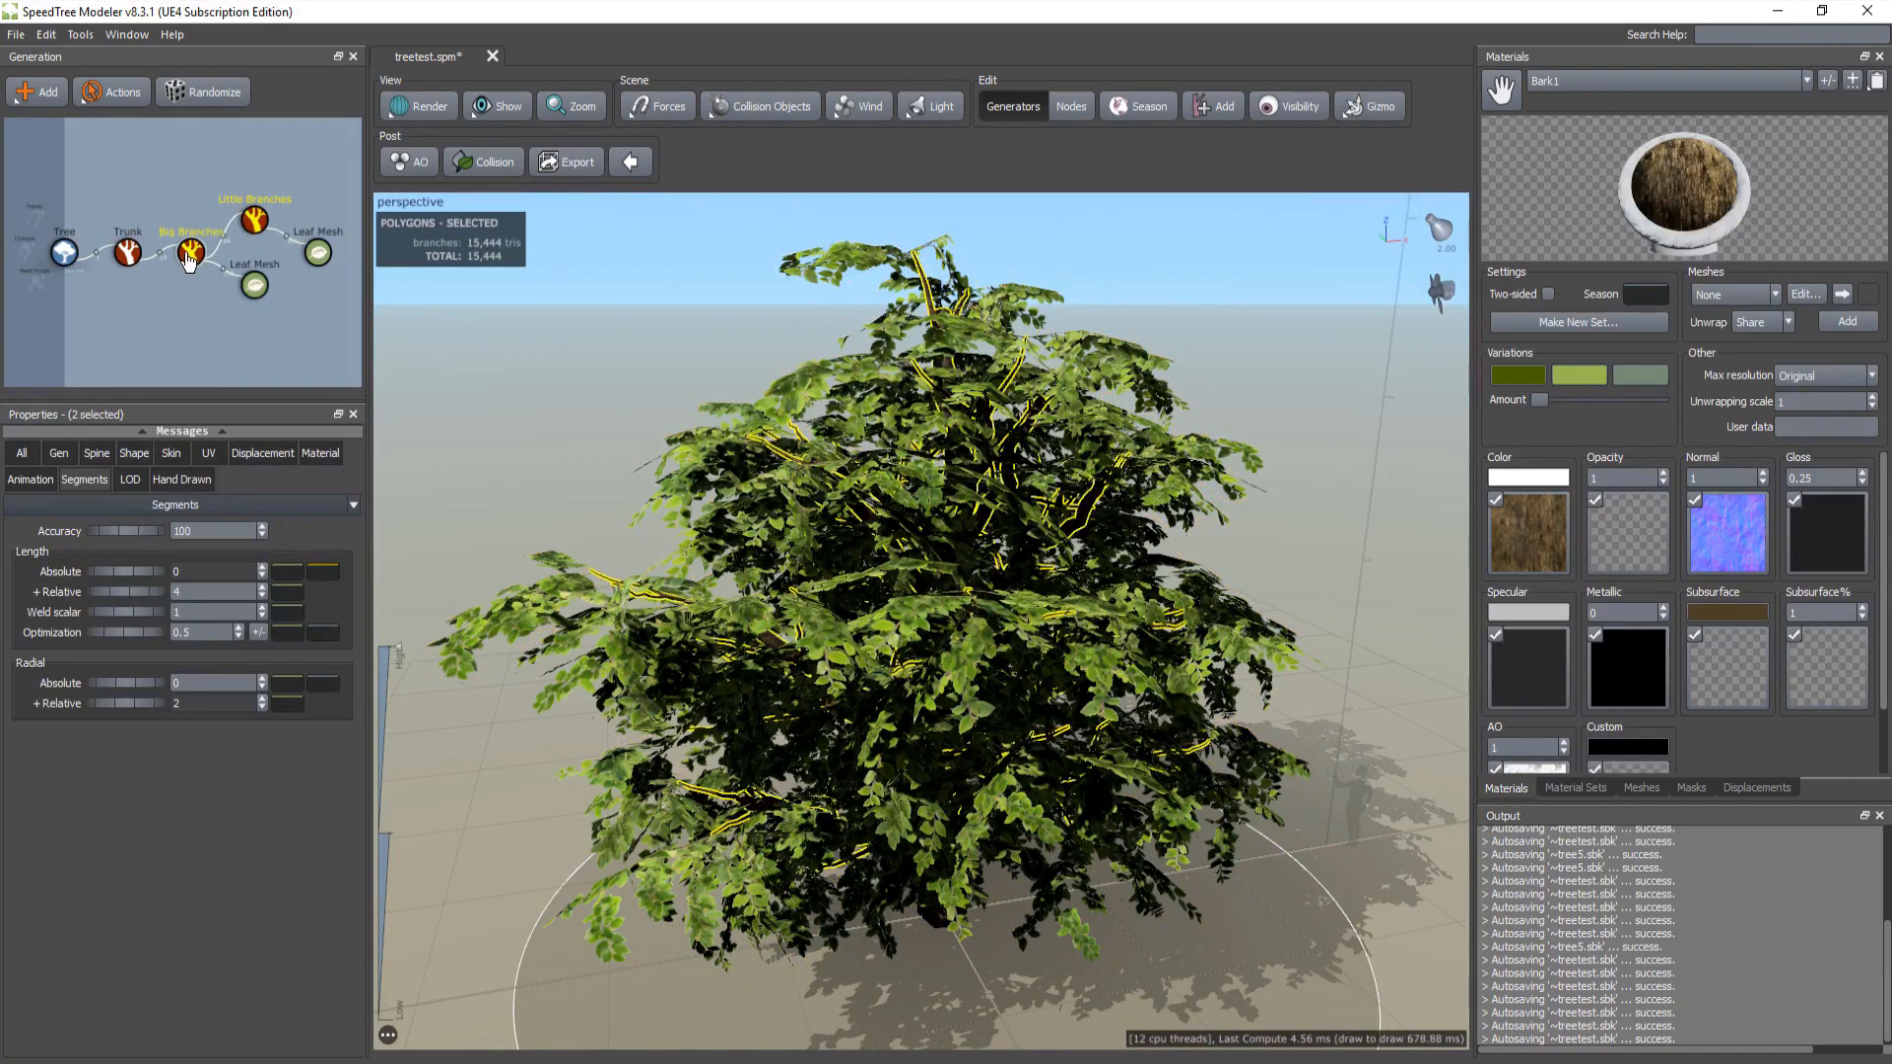
left_click(129, 479)
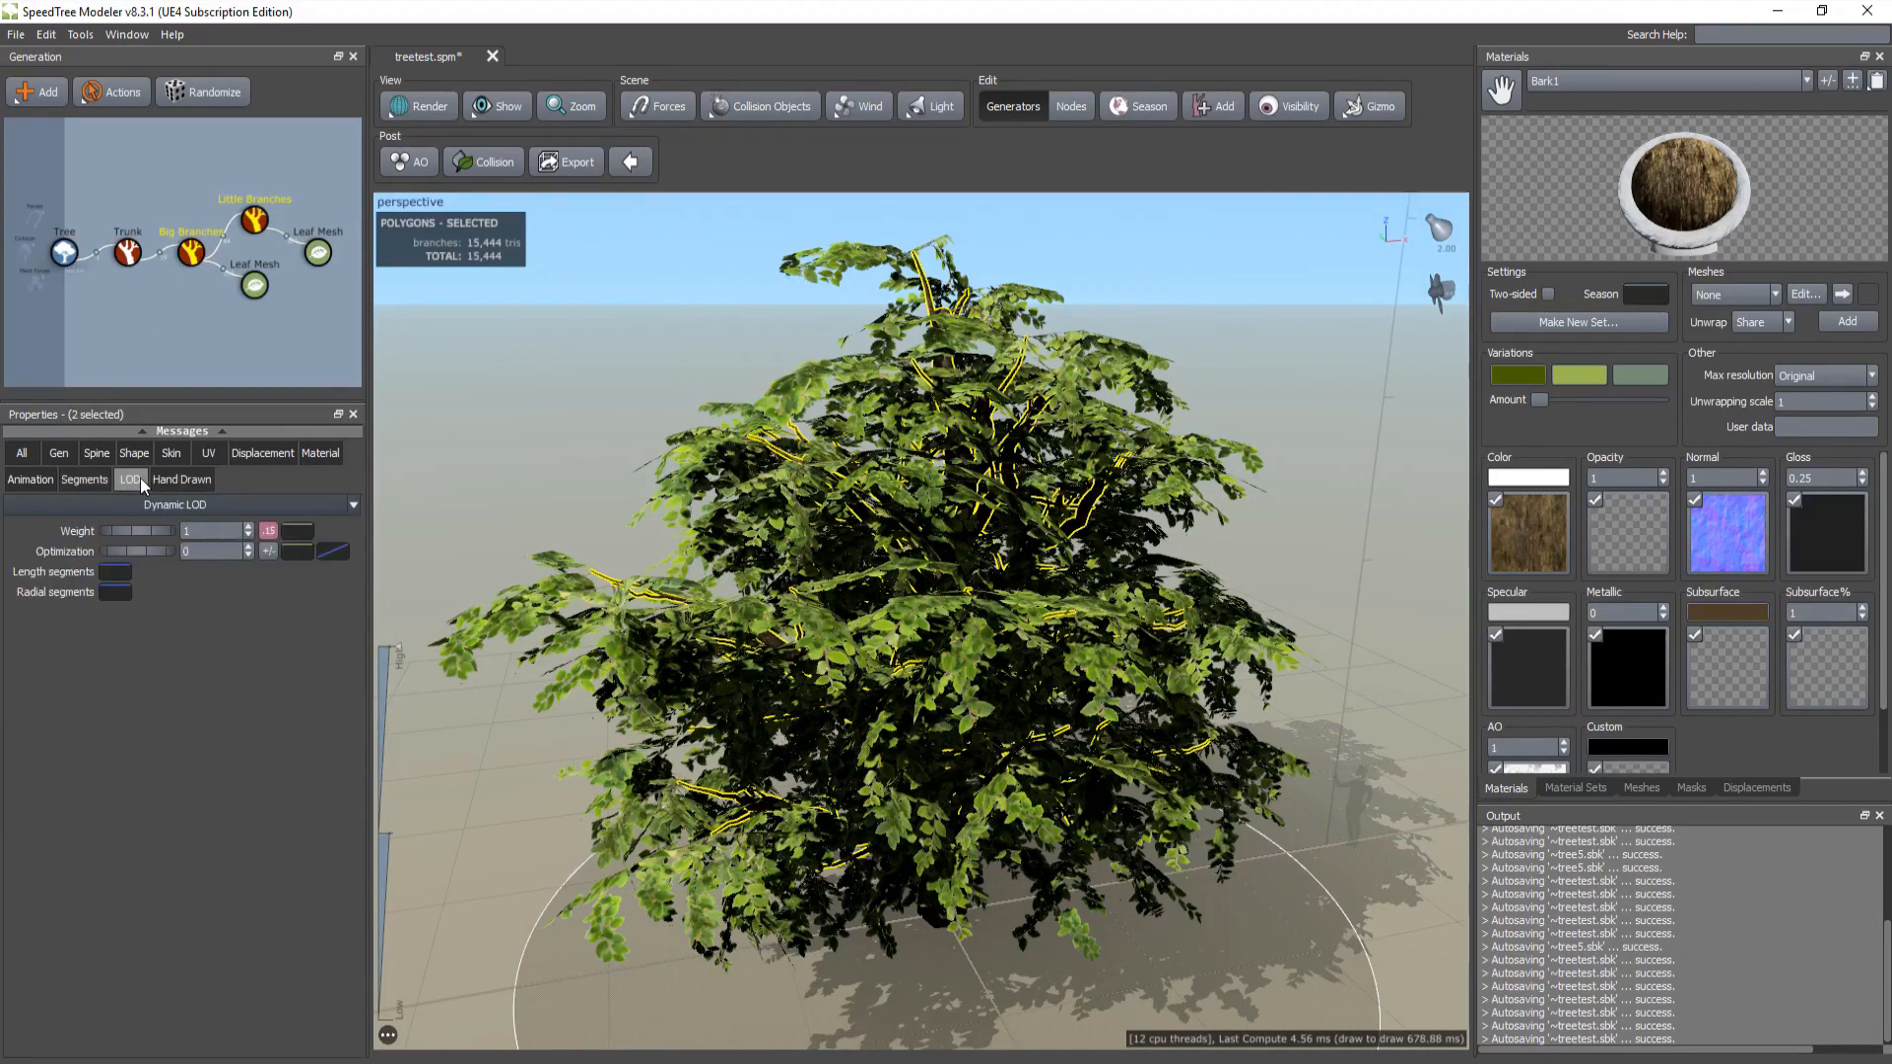
left_click(113, 593)
left_click_drag(609, 656, 608, 785)
left_click_drag(612, 855, 612, 864)
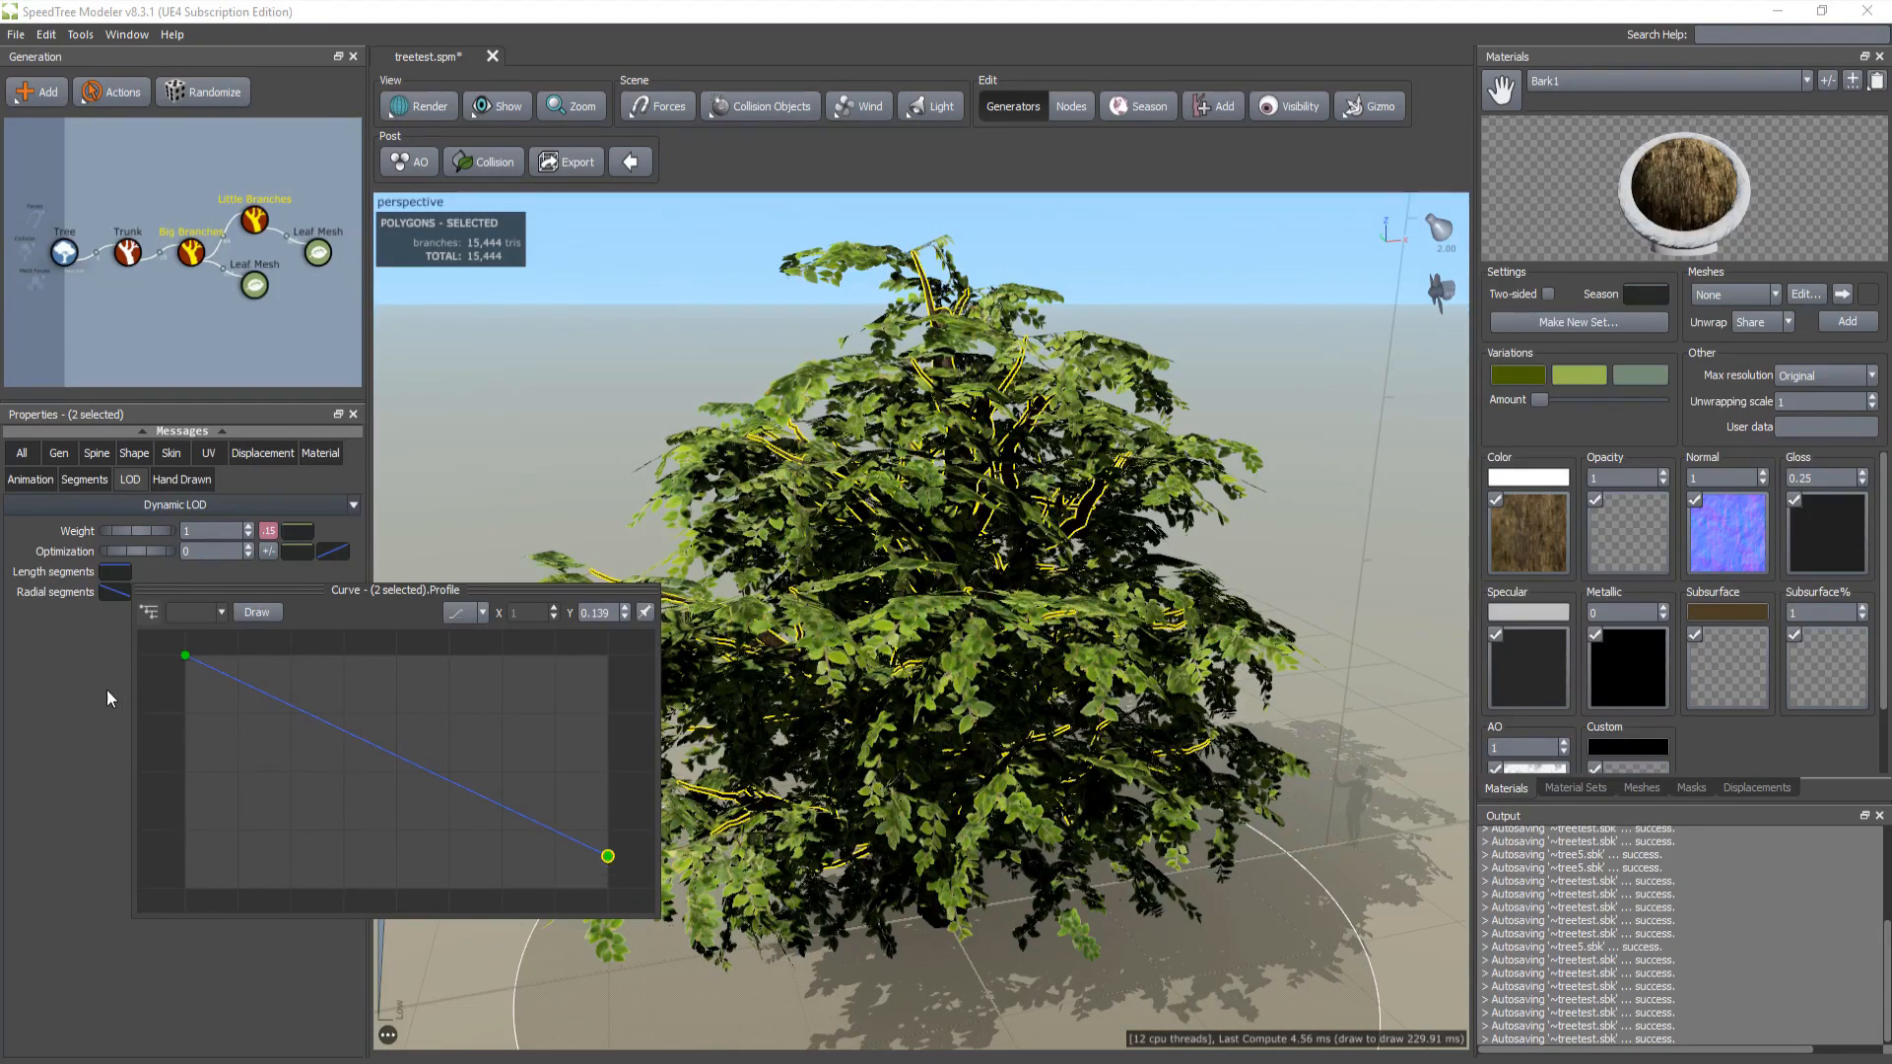
Step: Lower the end of the length segments LOD curve to 0.45 for the big and little branches
left_click(115, 571)
left_click_drag(608, 637, 608, 716)
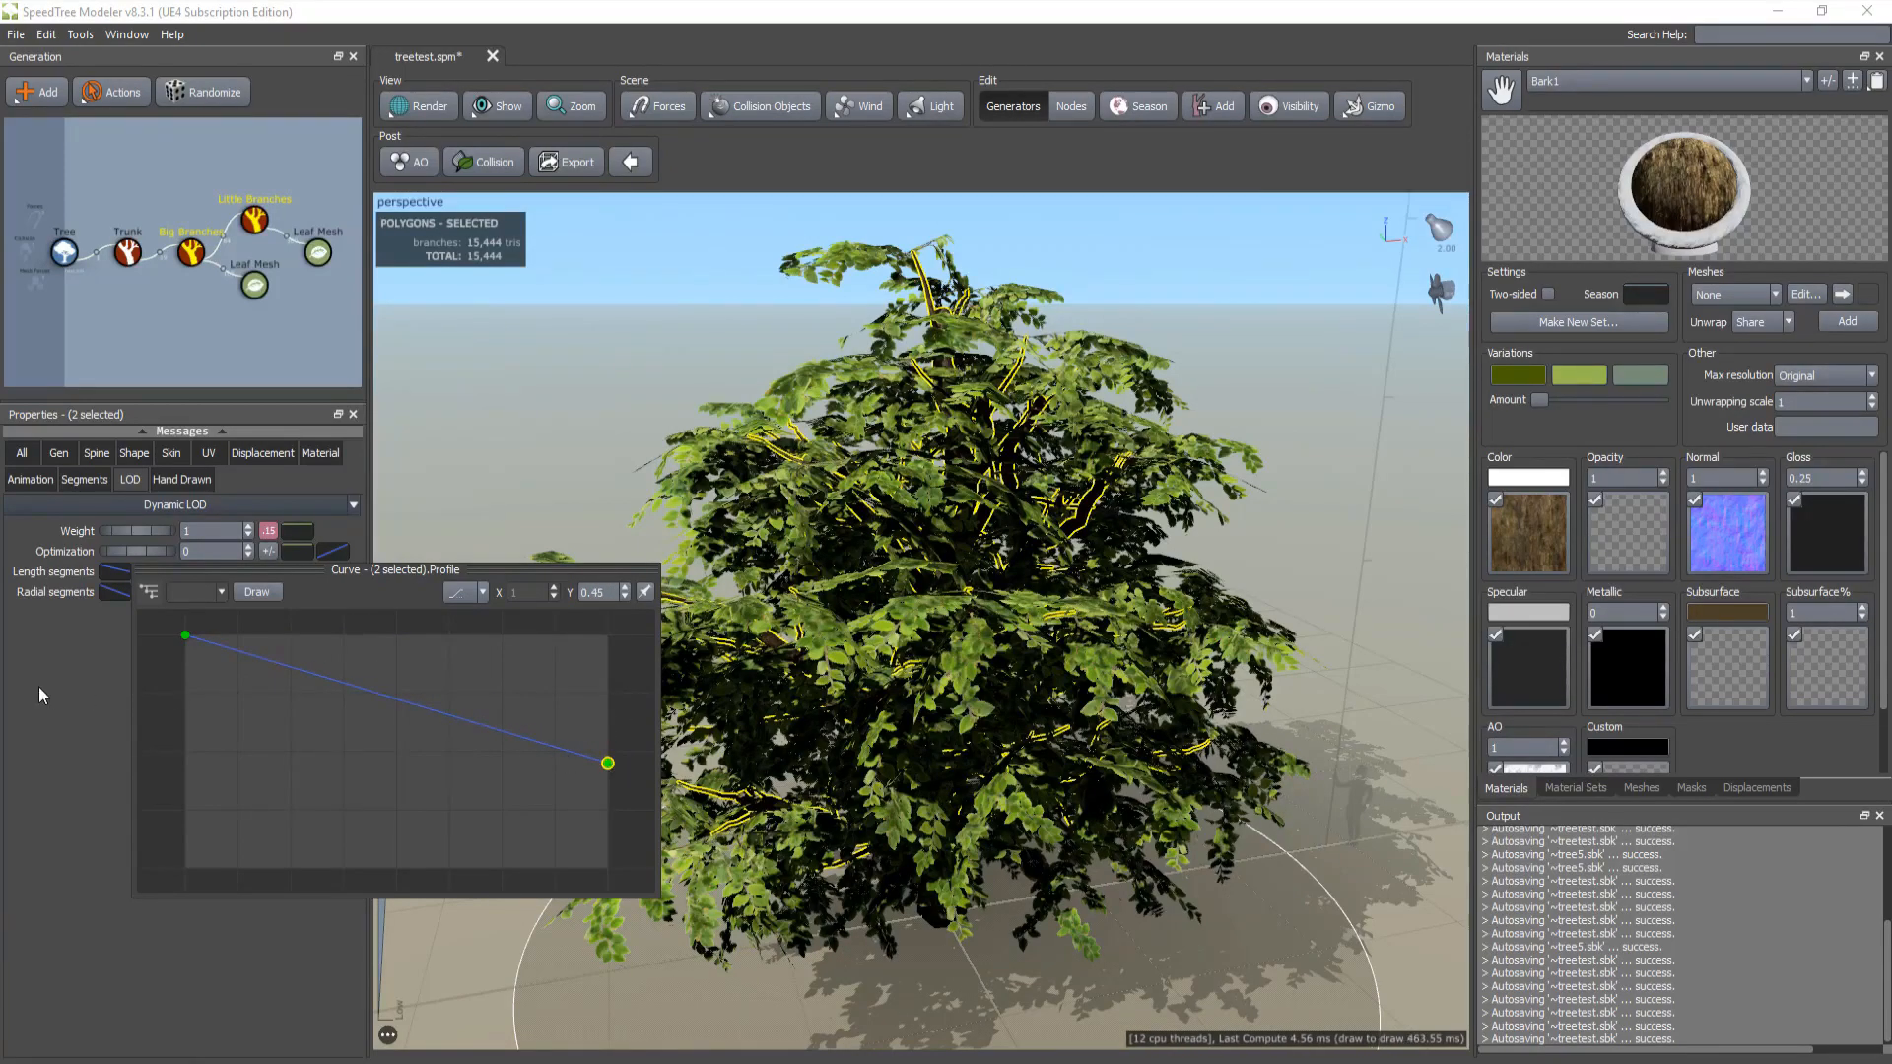
left_click(73, 683)
left_click(169, 358)
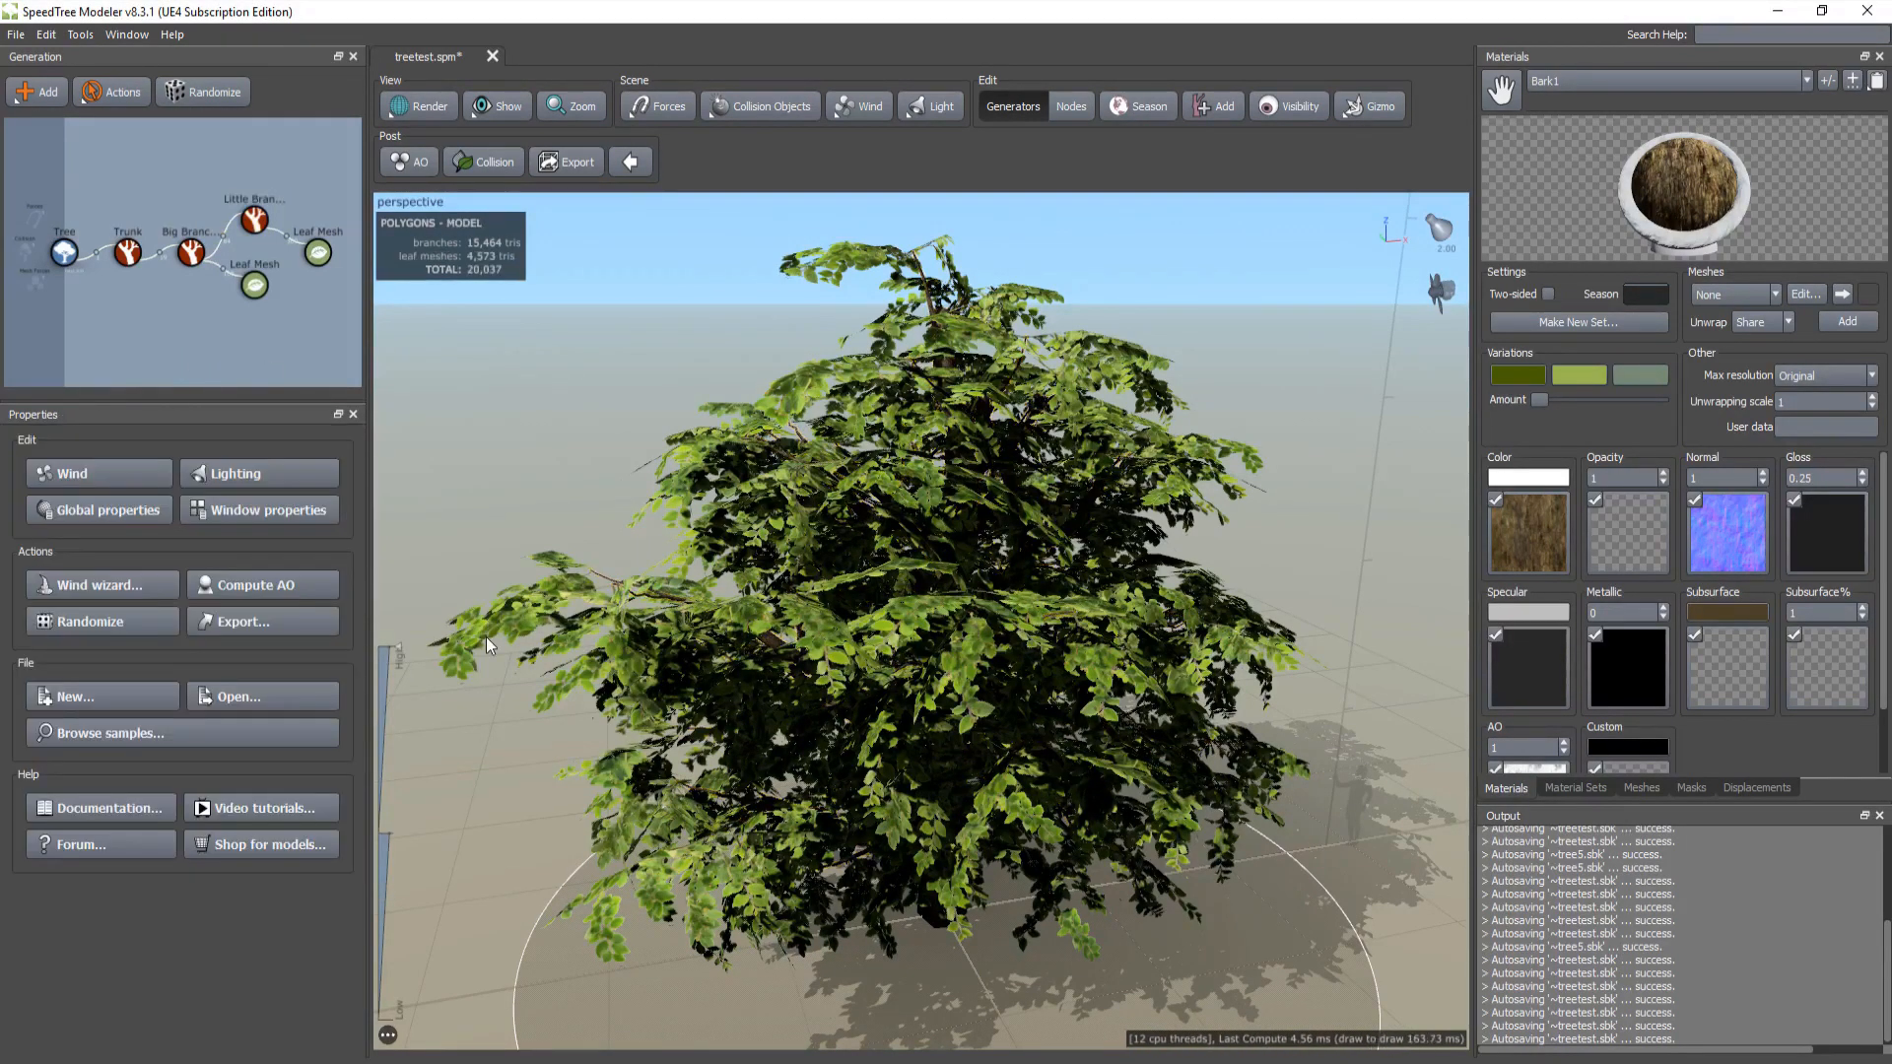
Step: Preview the whole tree at its lowest level of detail and check its polygon count
left_click_drag(399, 652, 351, 1063)
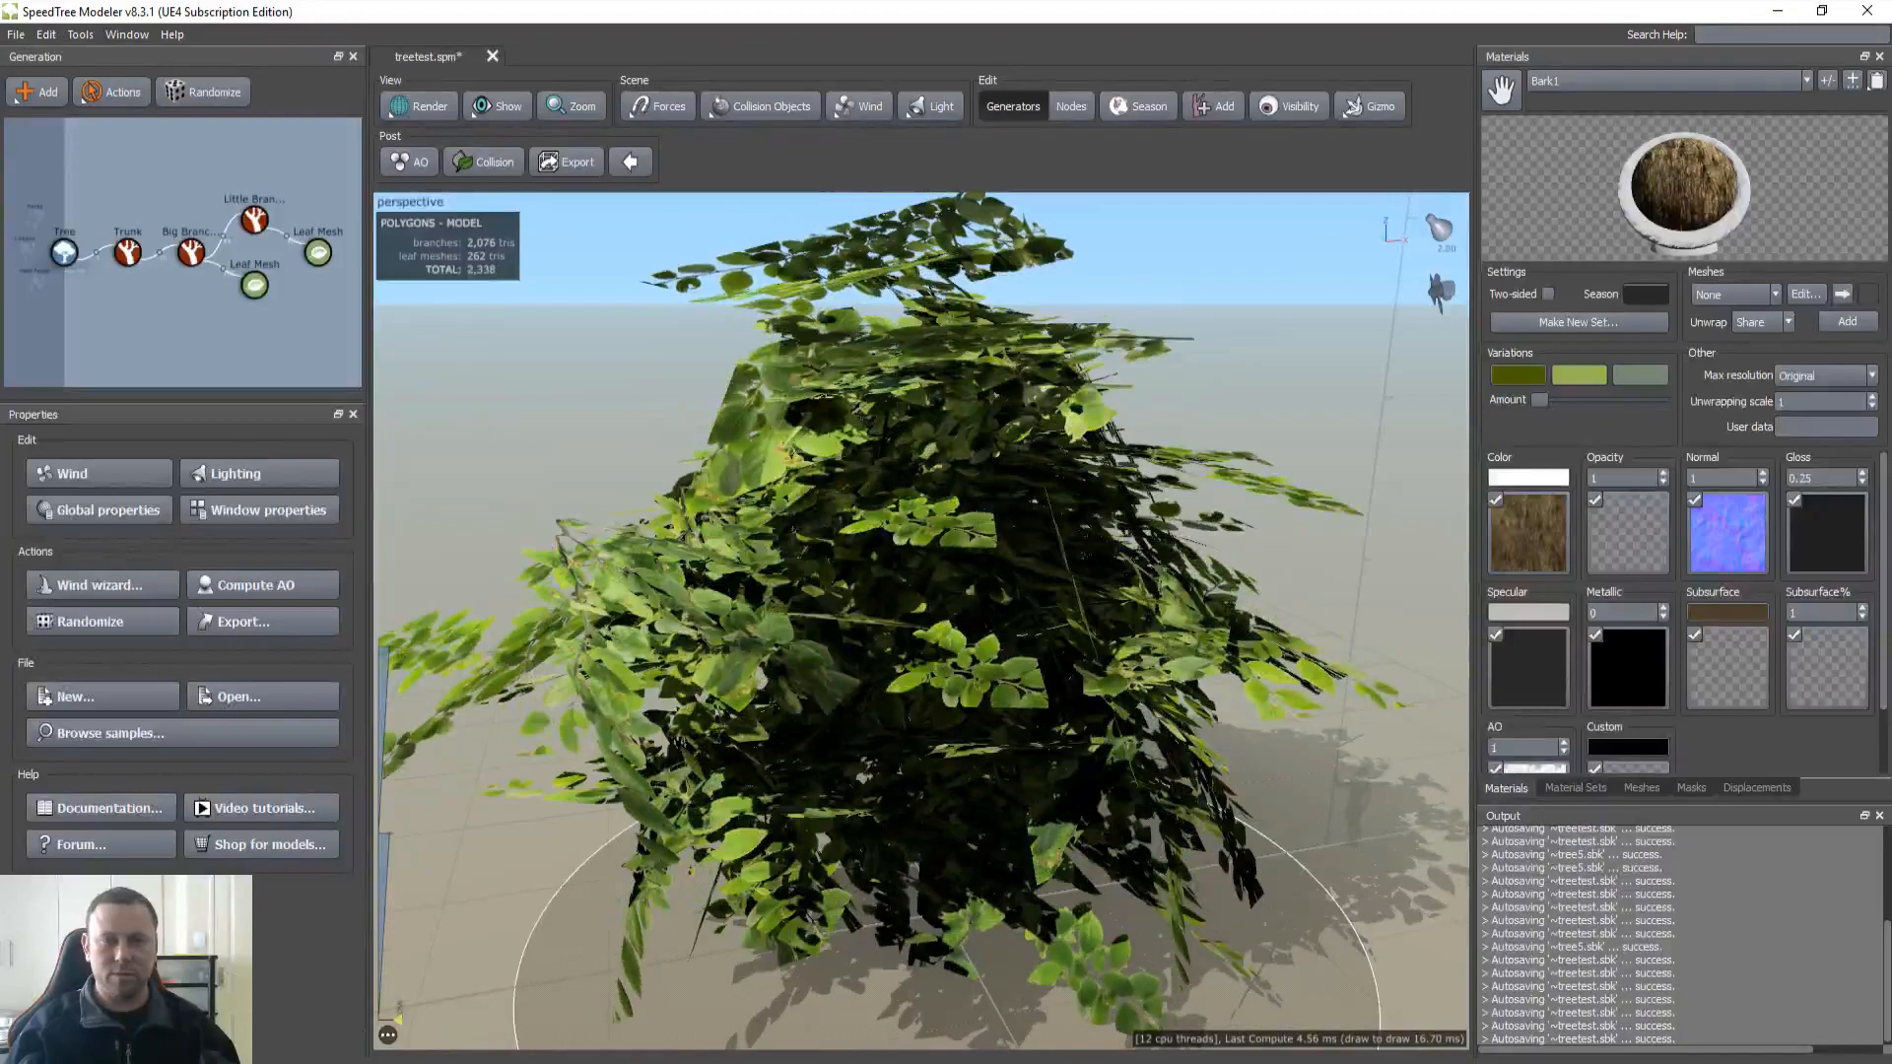
scroll(686, 566, "down", 2)
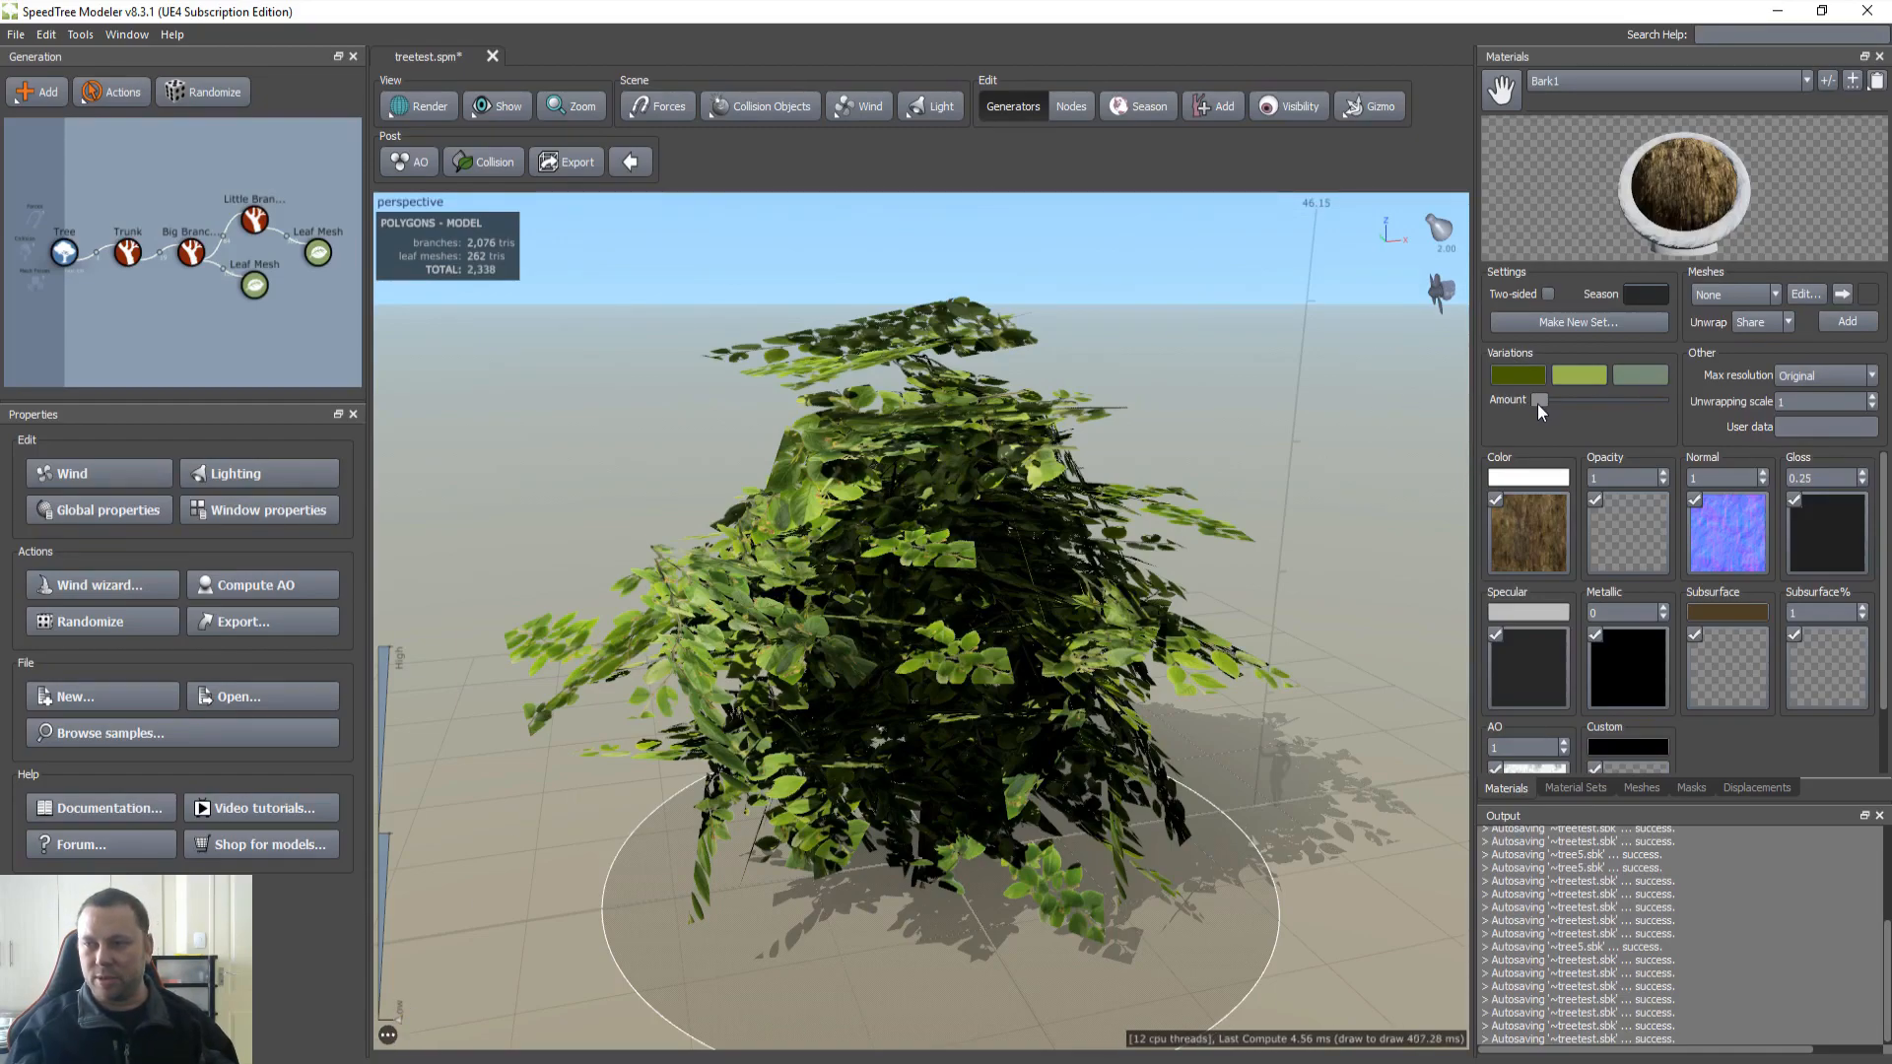
Step: Display the Leaf2 material's settings and return the tree preview to its highest level of detail
left_click(1582, 85)
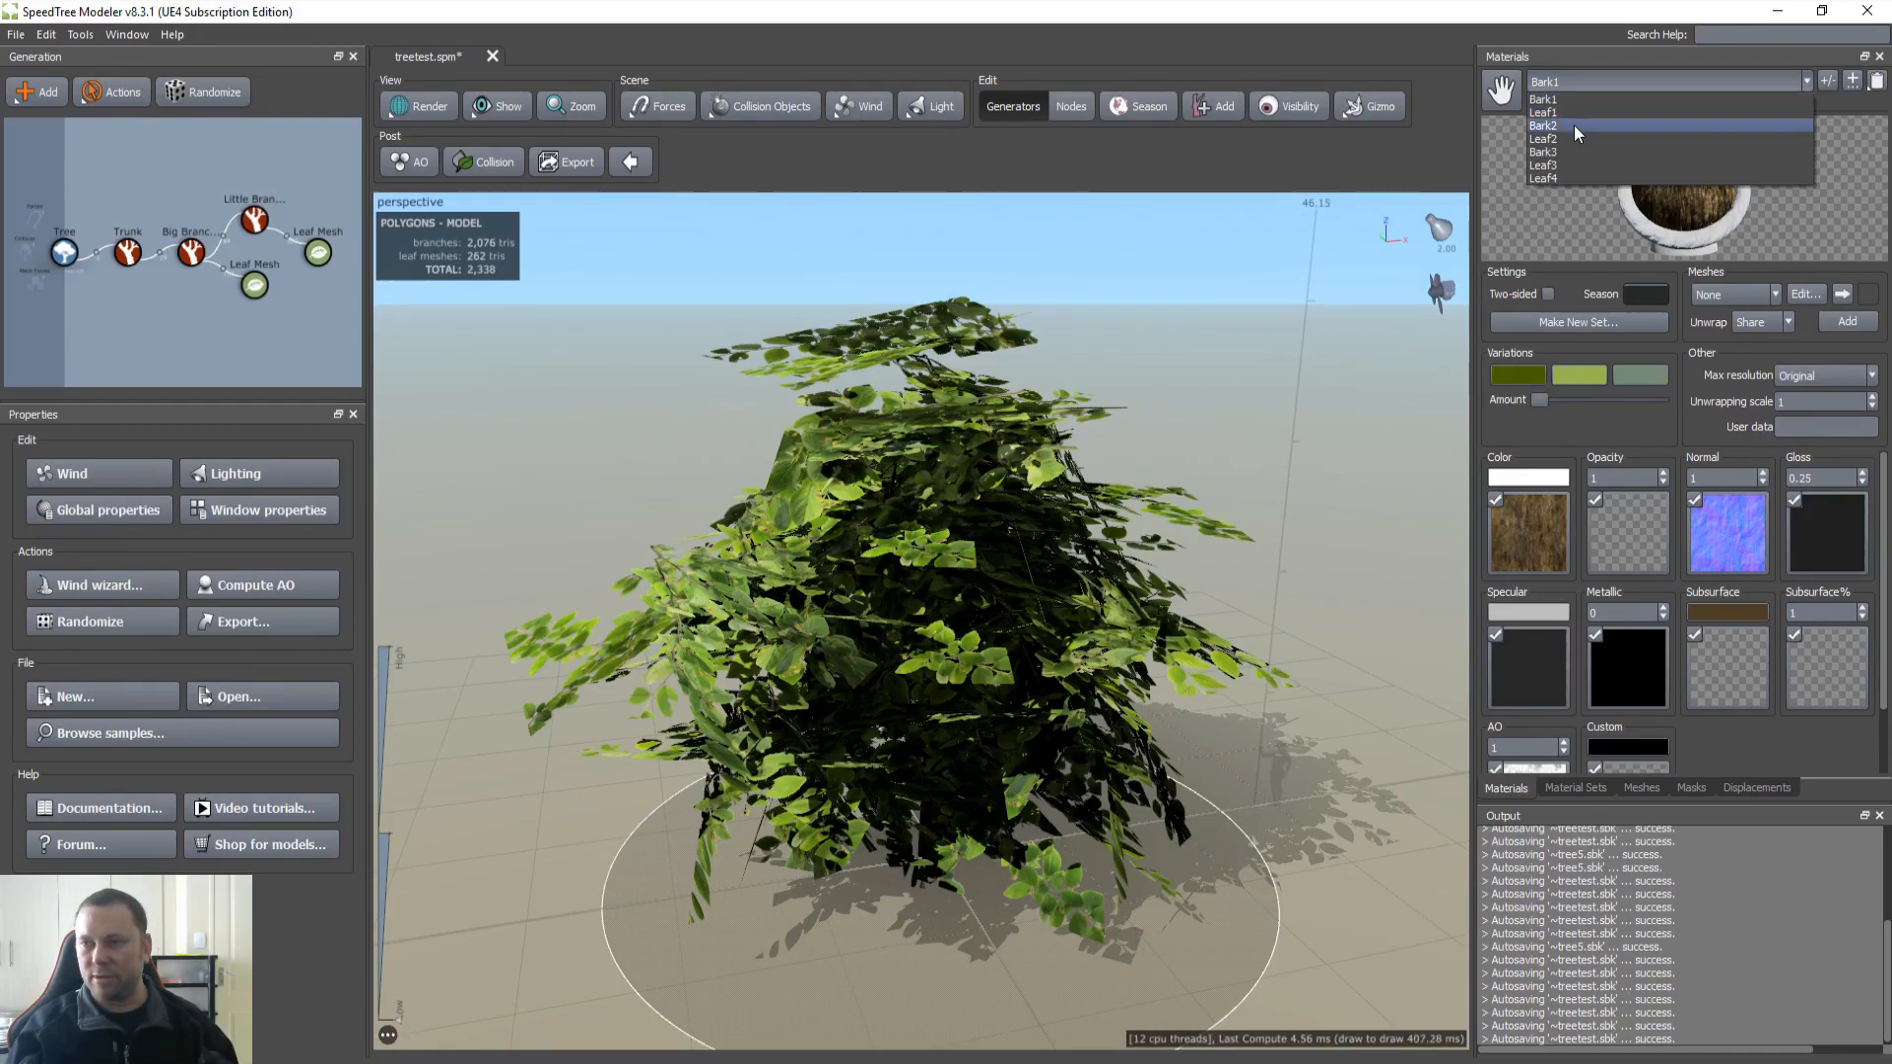
left_click(1567, 139)
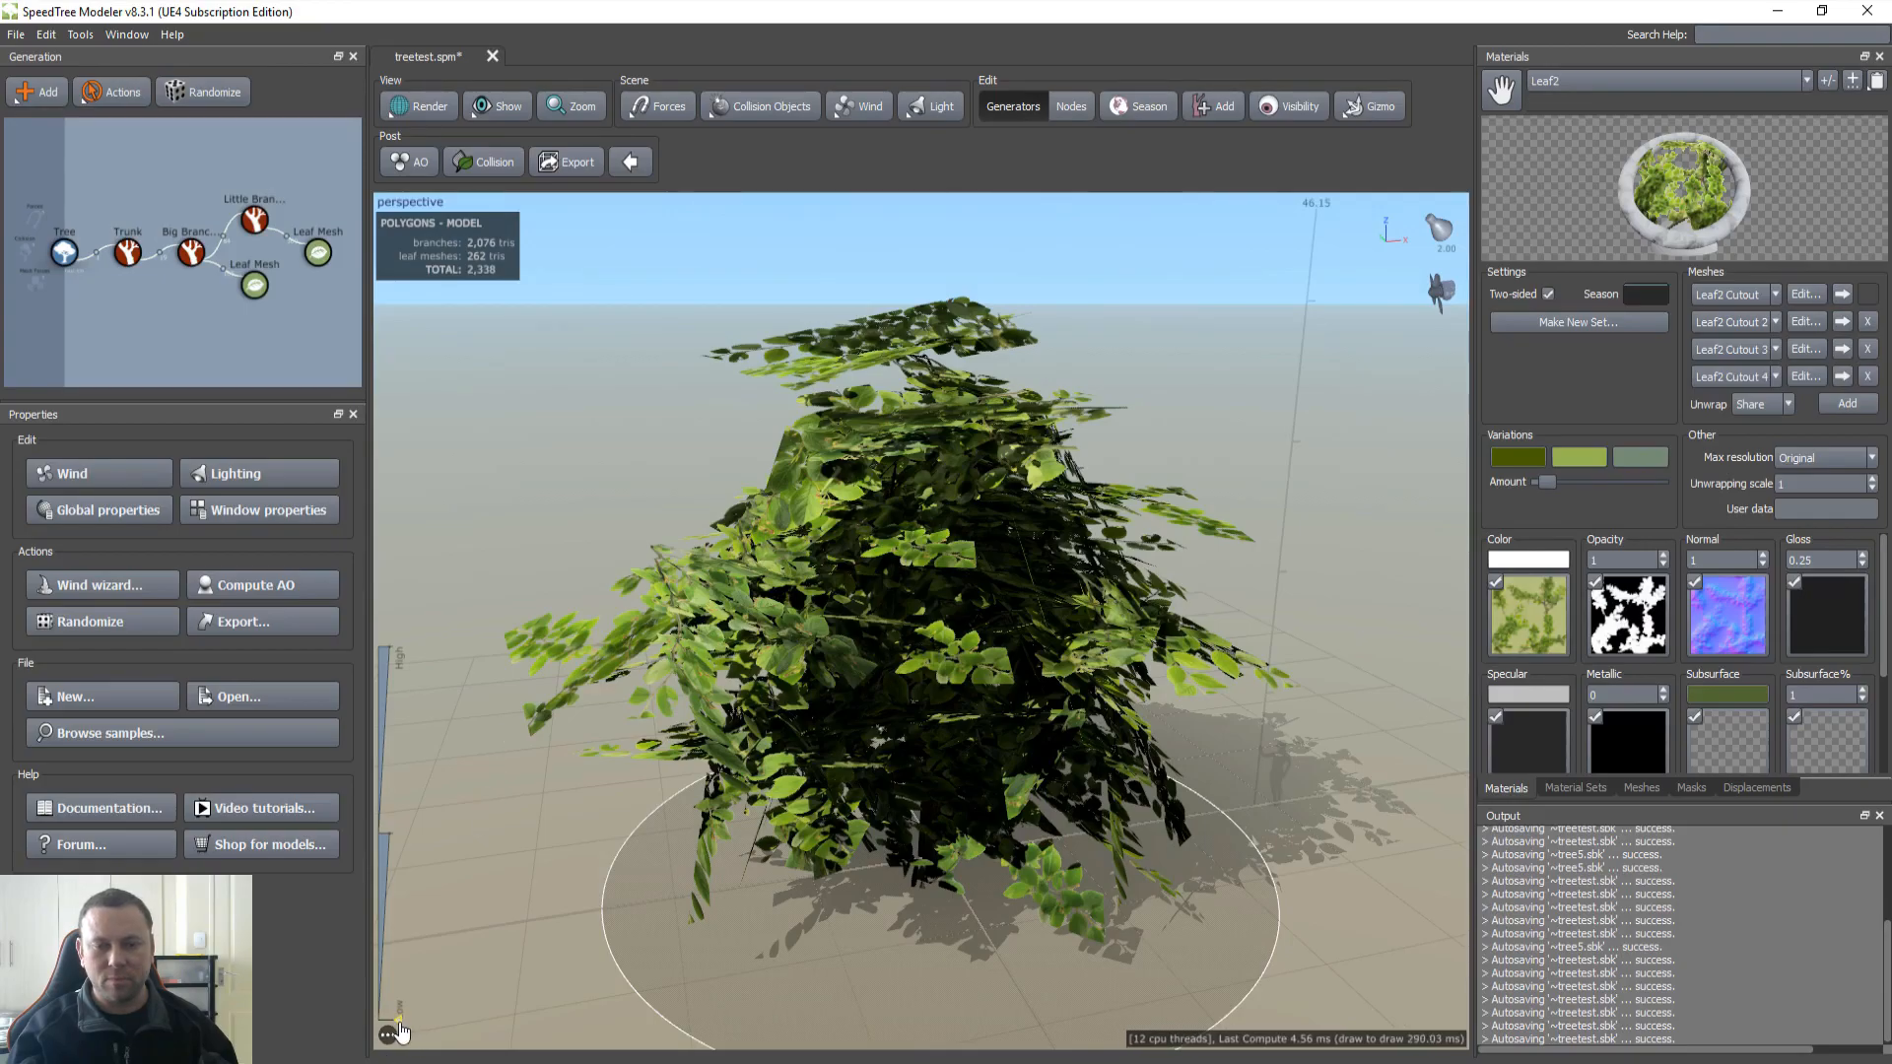
left_click(400, 670)
mouse_move(926, 612)
left_mouse_down()
mouse_move(948, 668)
mouse_move(913, 605)
mouse_move(920, 629)
left_mouse_up()
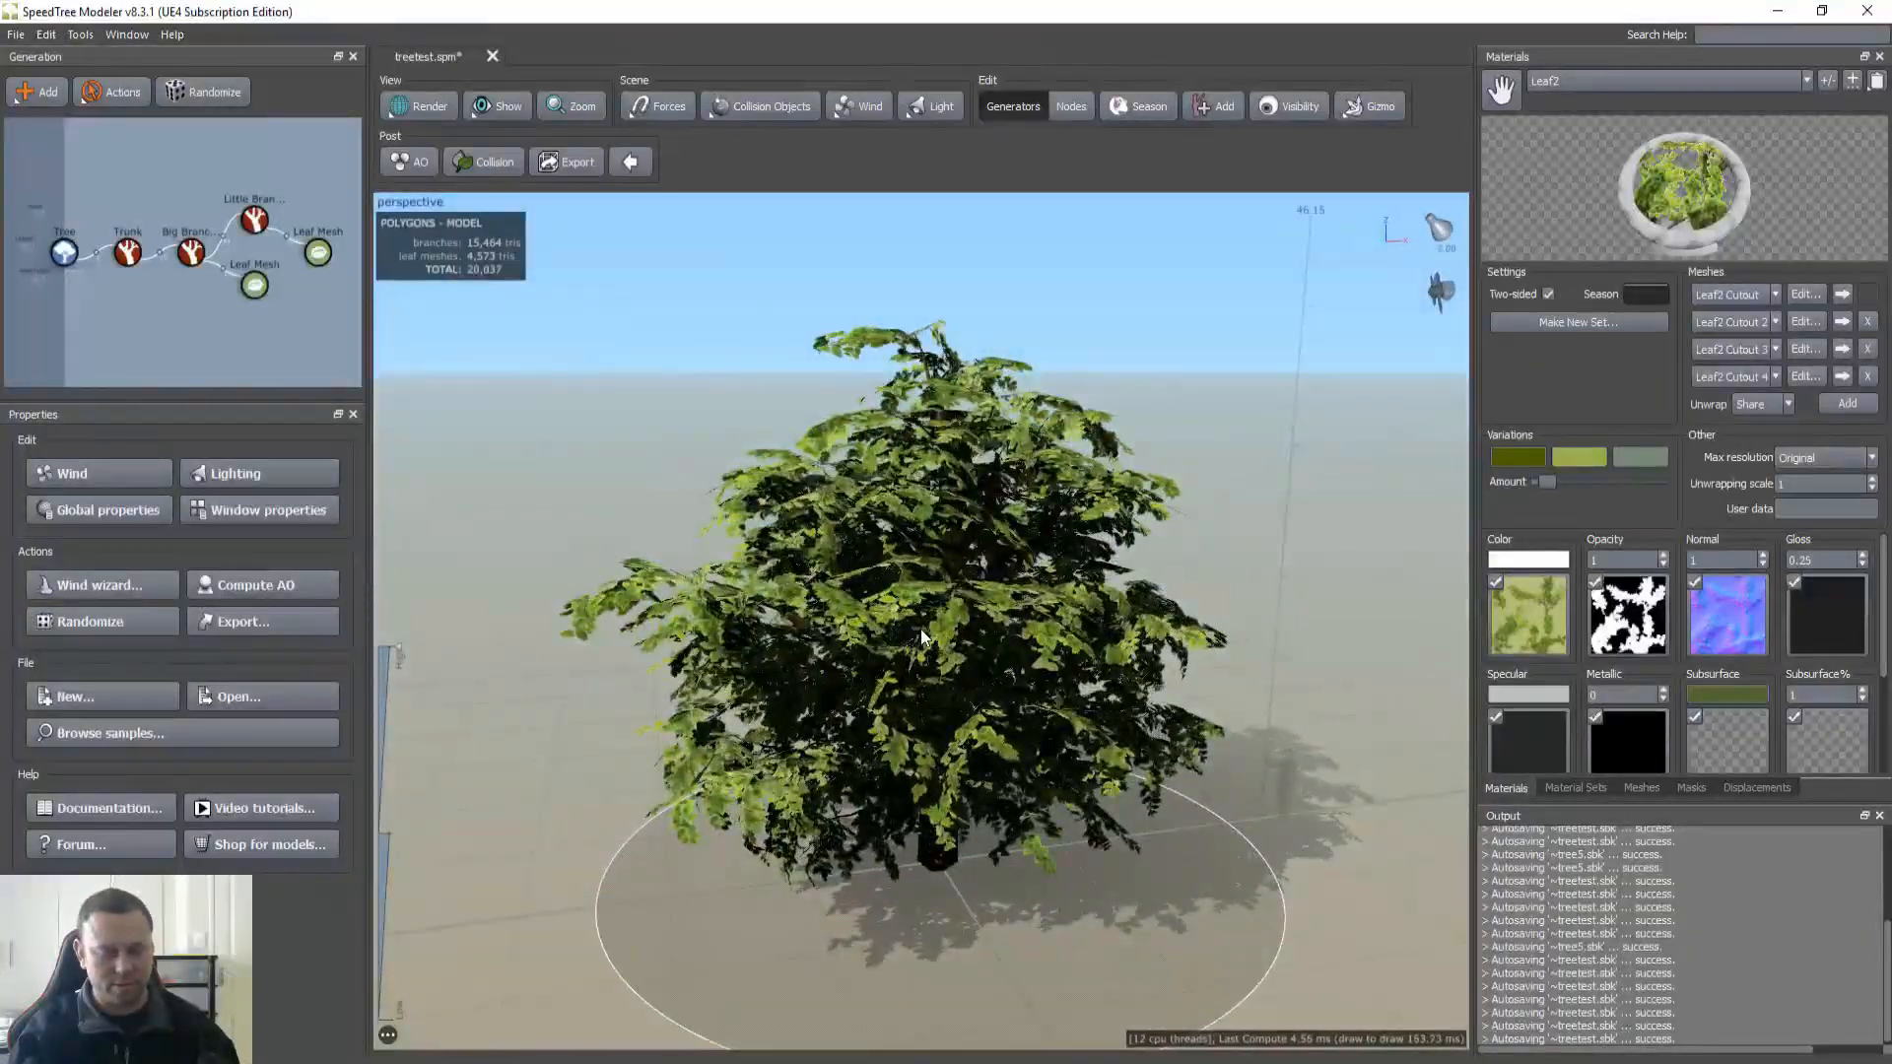
Step: Apply wind with the Wind Wizard using a stately shade tree, calm conditions with occasional gusts, and large, floppy leaves
left_click(102, 585)
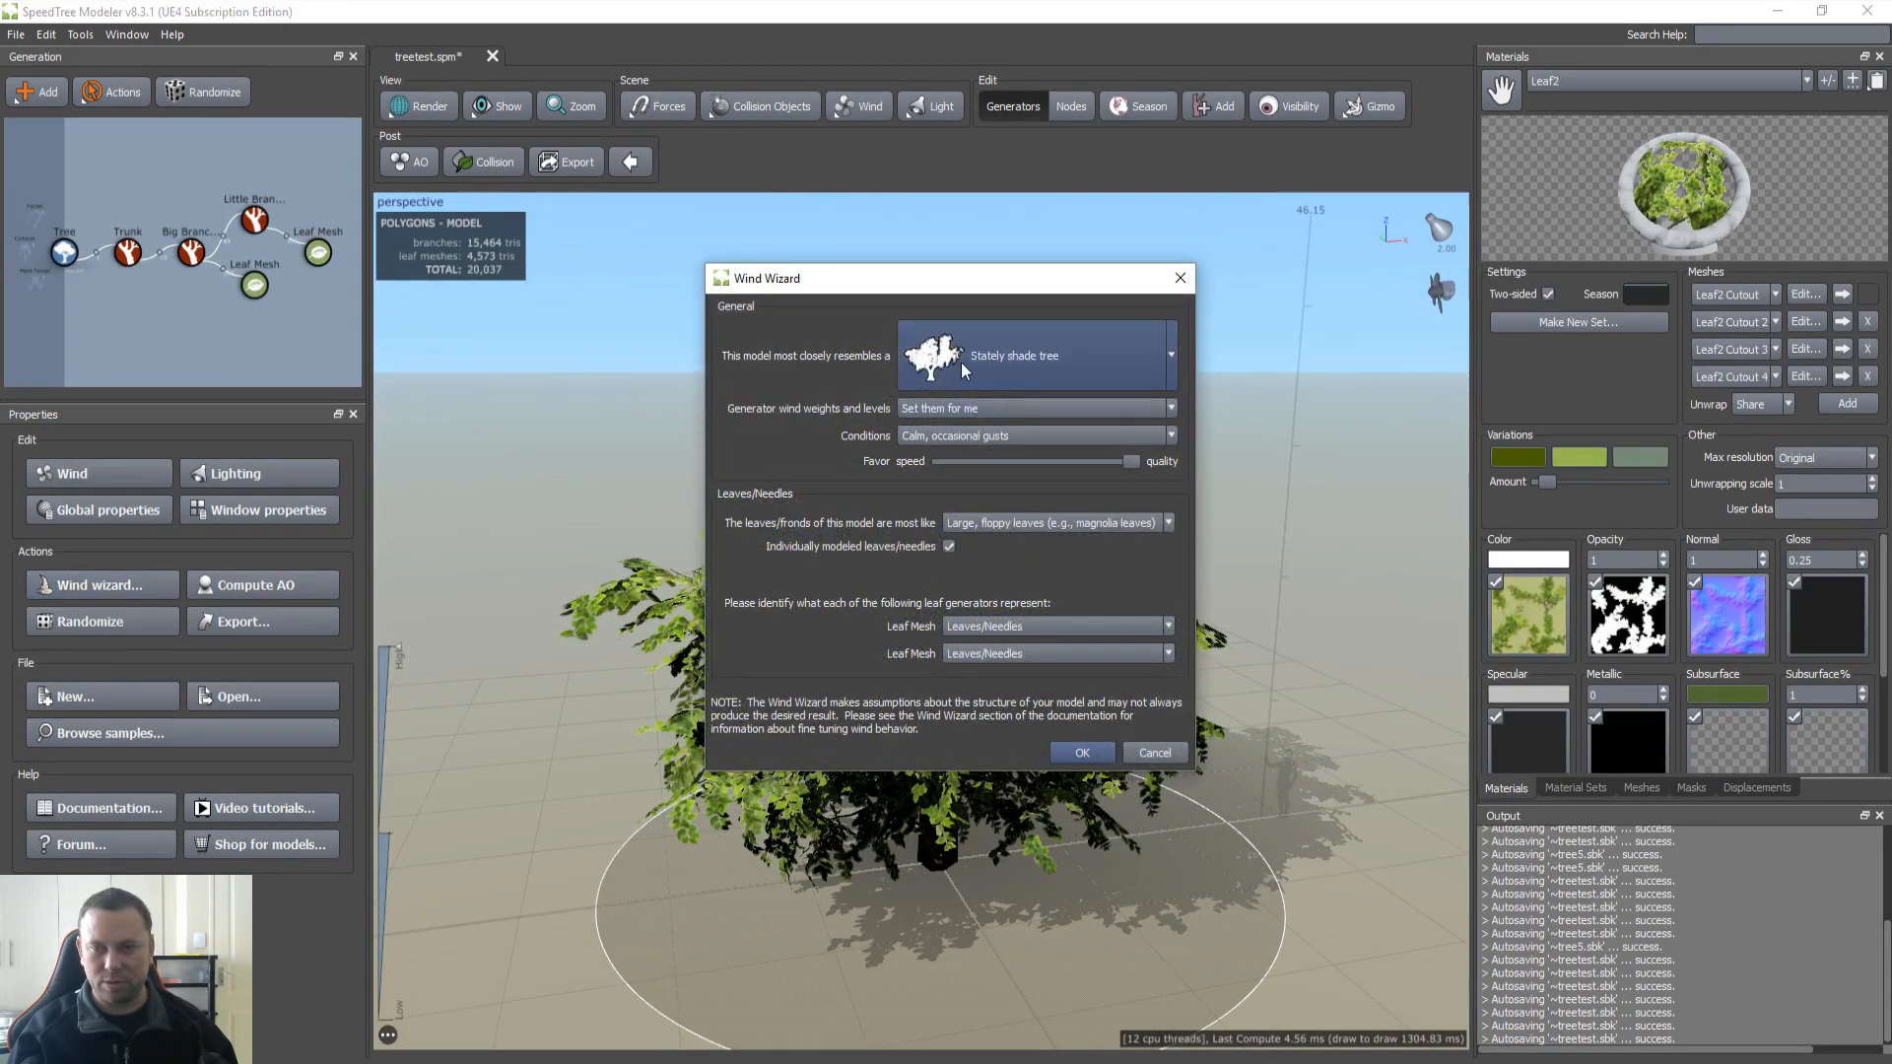
left_click(1050, 359)
left_click(1035, 359)
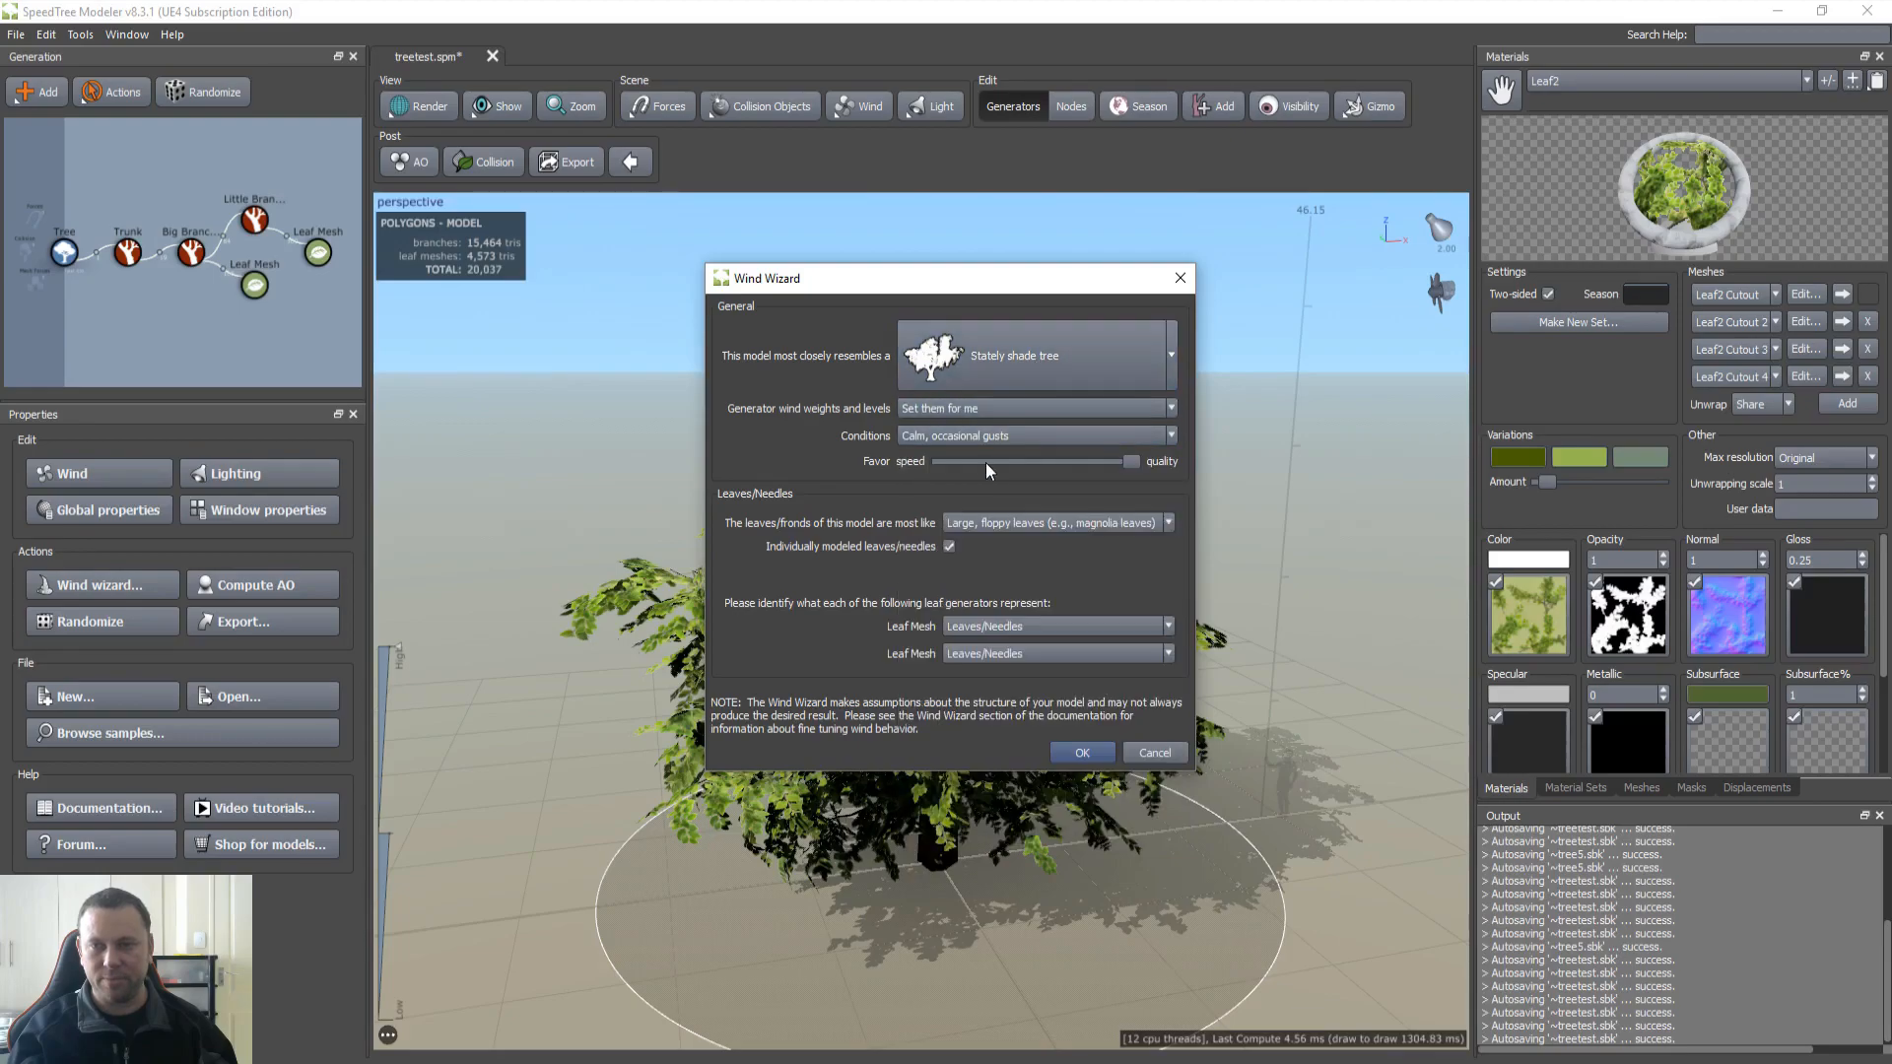
left_click(990, 527)
left_click(1063, 527)
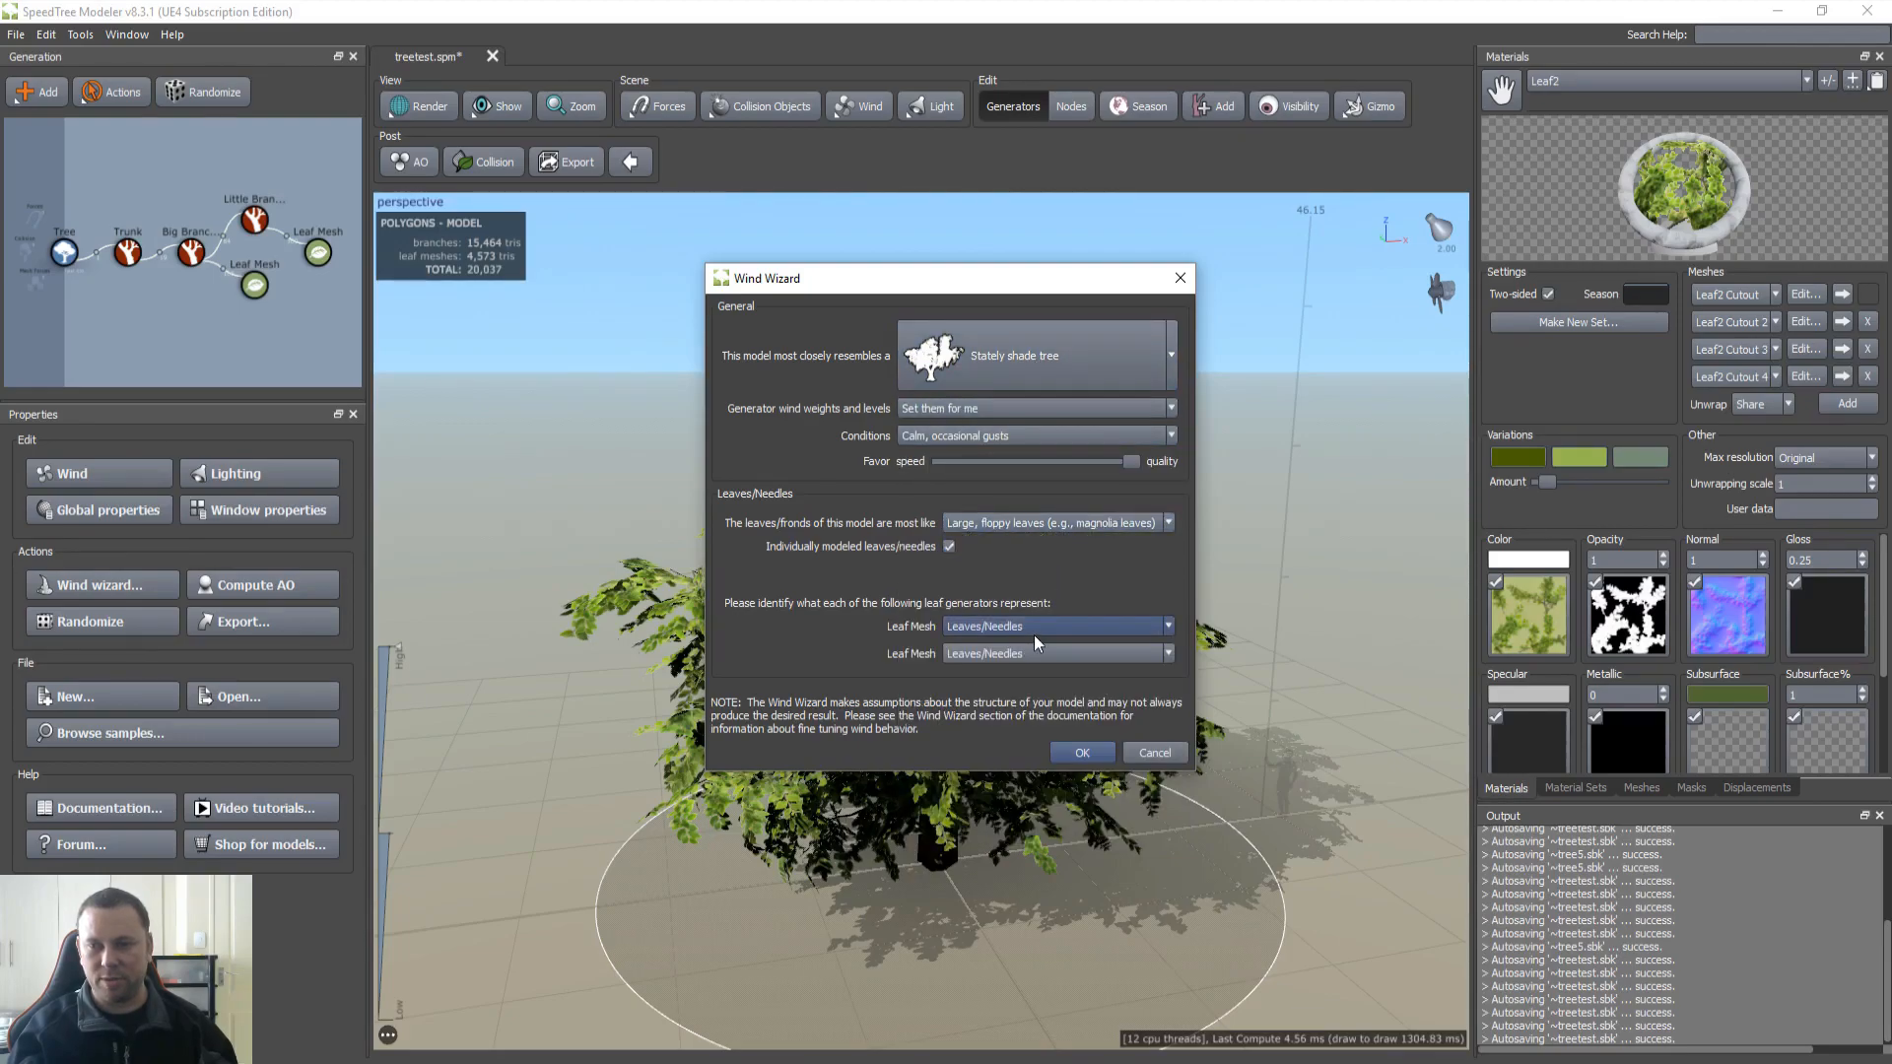
left_click(1082, 752)
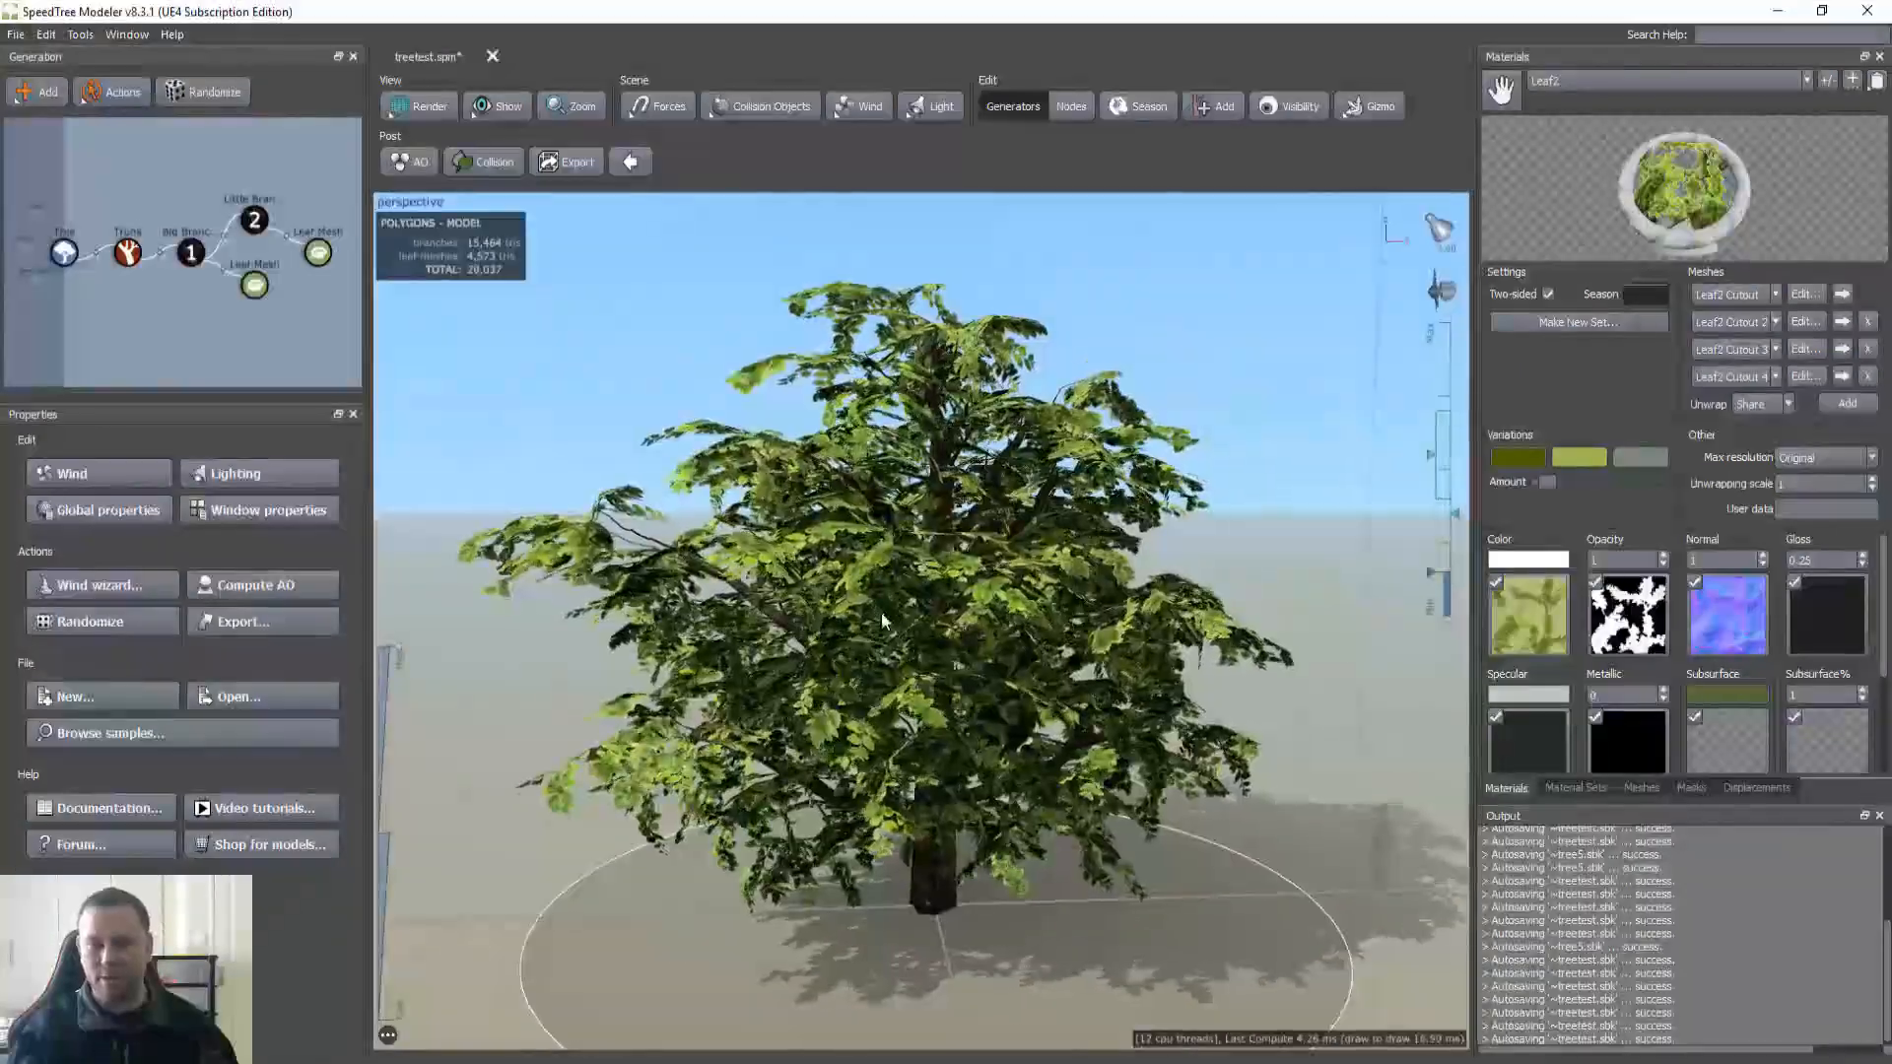
Step: Set the wind scalar of both leaf mesh generators to 0.3
left_click_drag(879, 609, 897, 621)
scroll(897, 621, "up", 2)
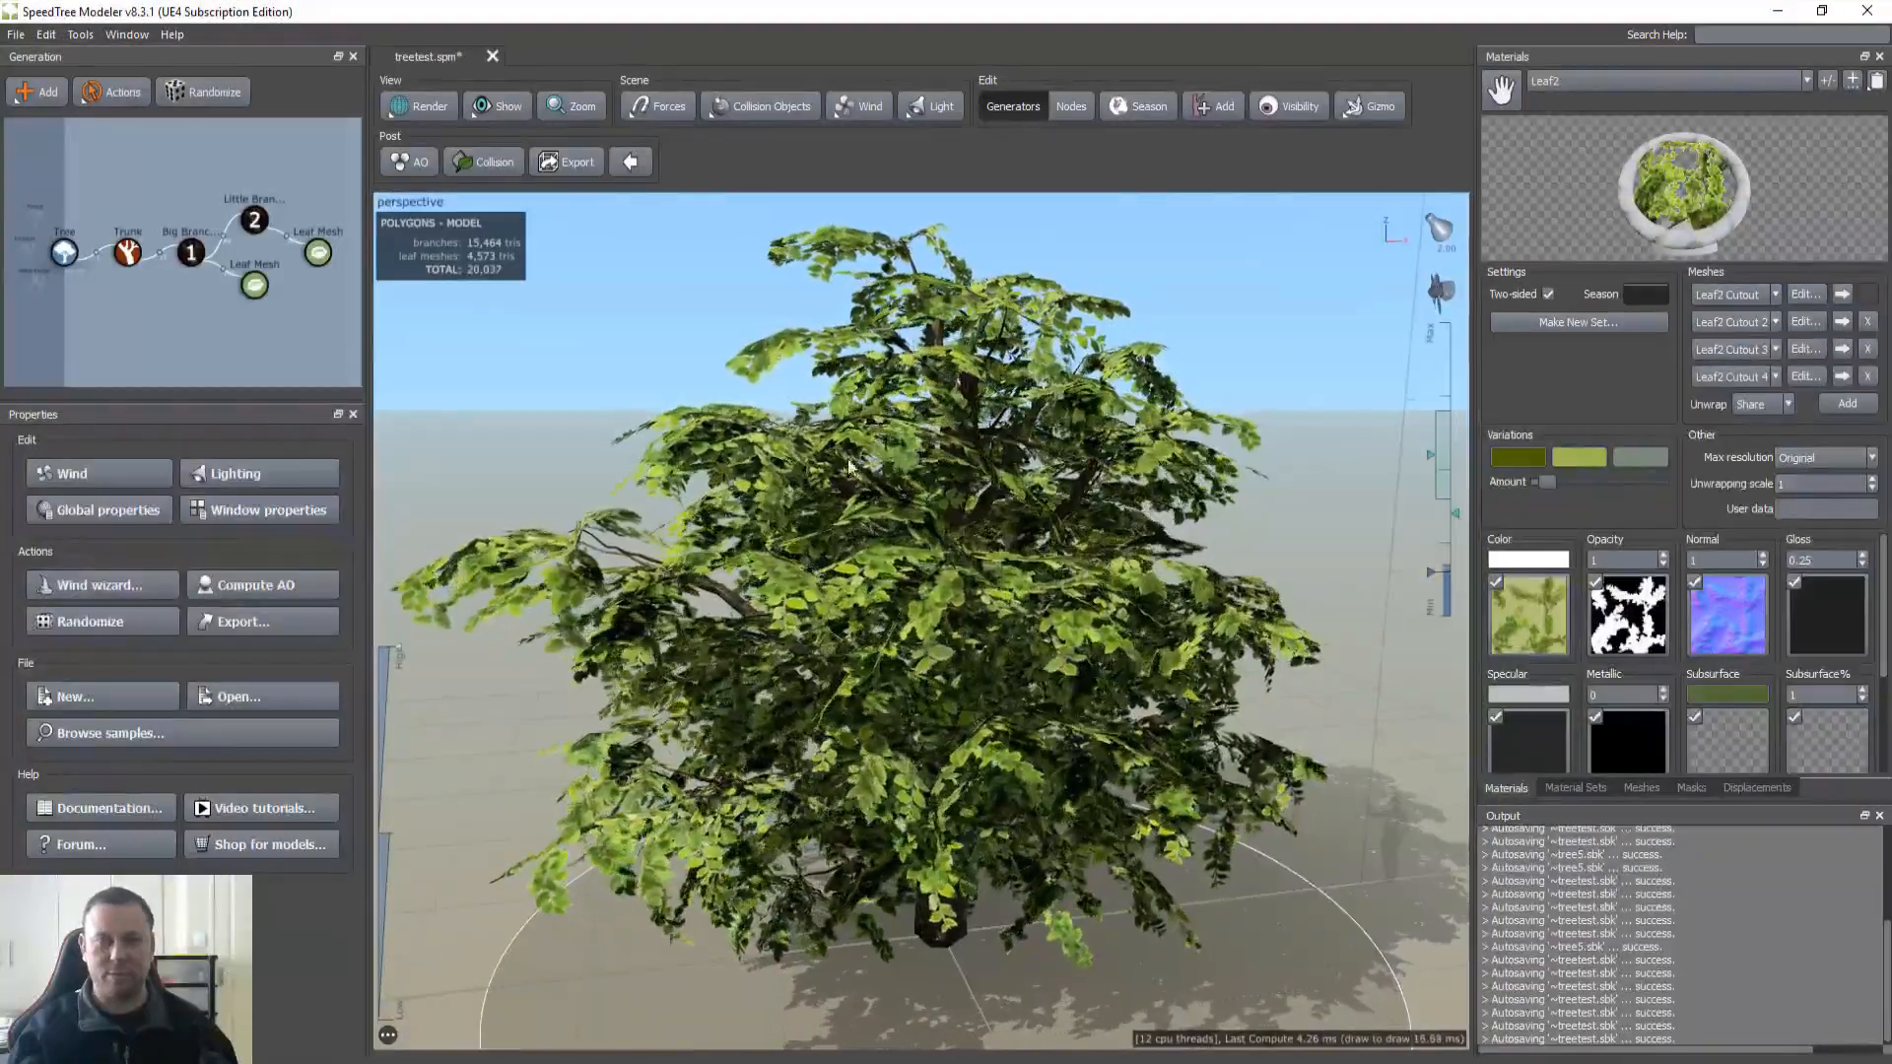
scroll(858, 554, "down", 2)
left_click_drag(858, 554, 838, 515)
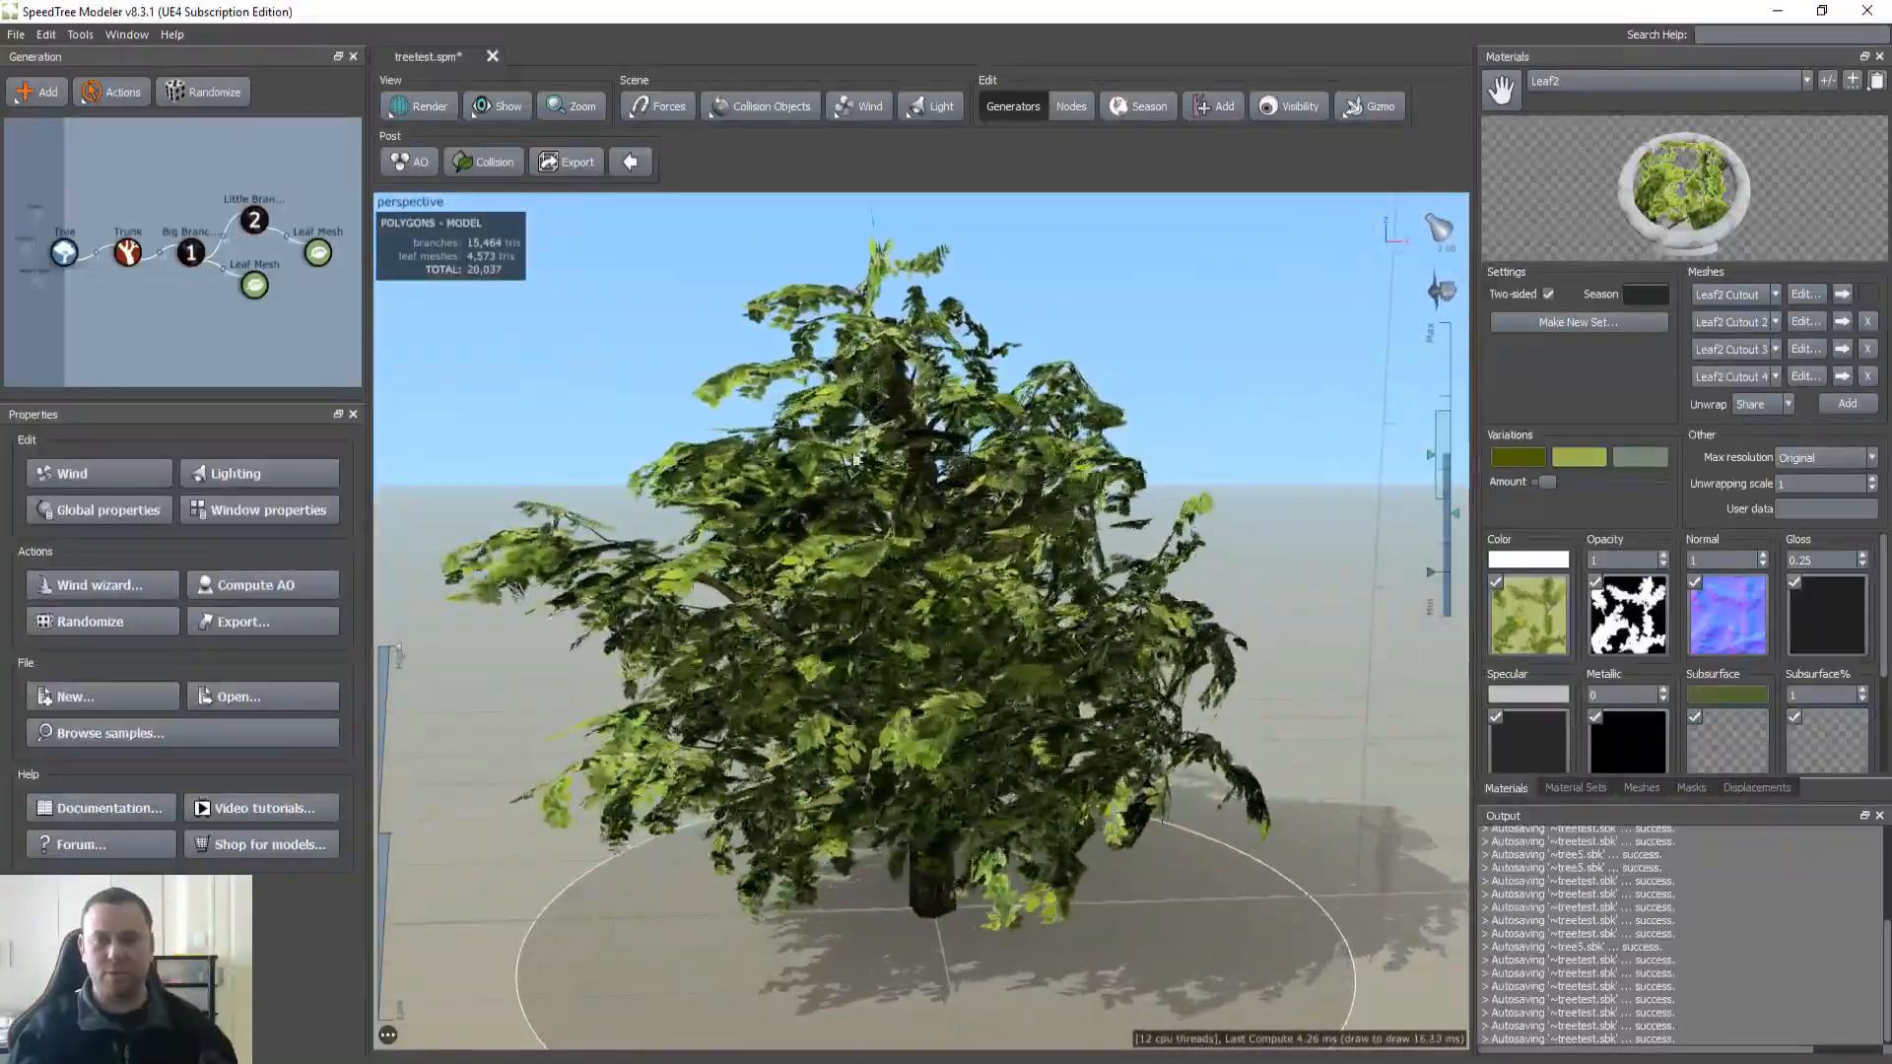
left_click(317, 253)
left_click(255, 286, "ctrl")
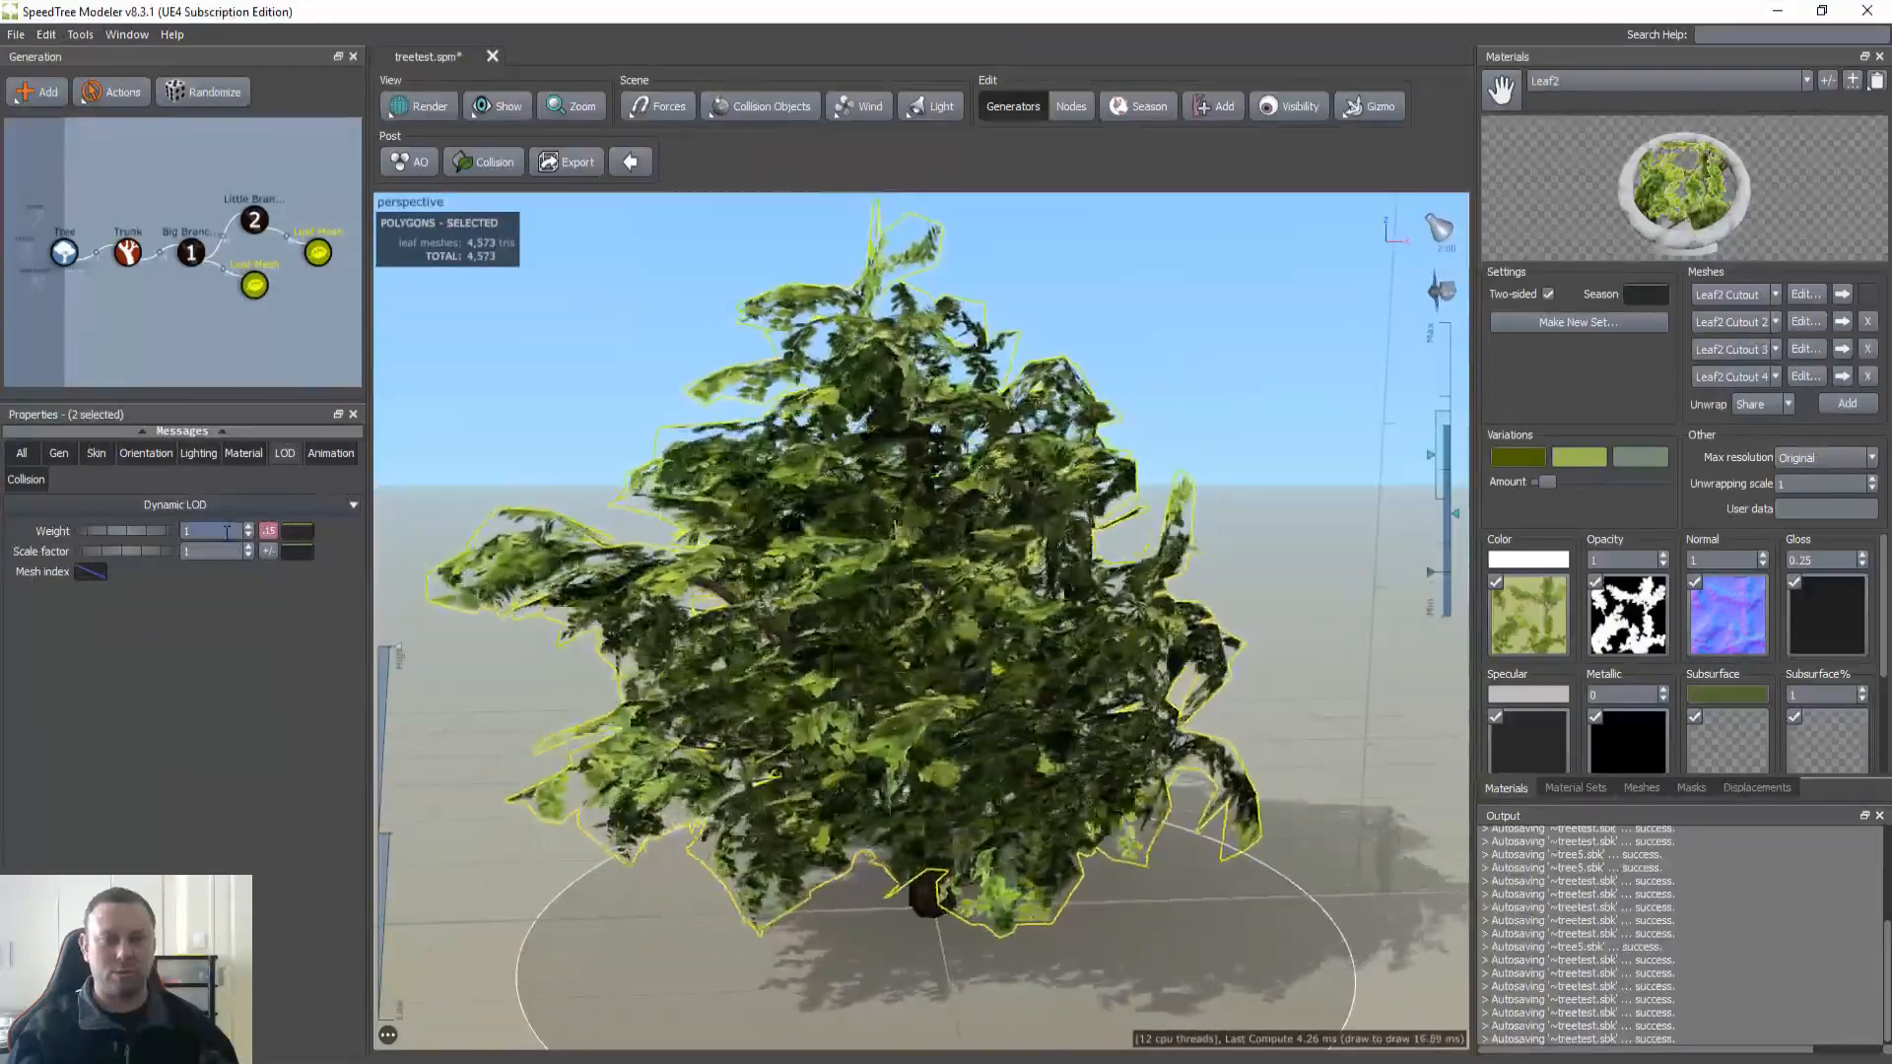
left_click(328, 454)
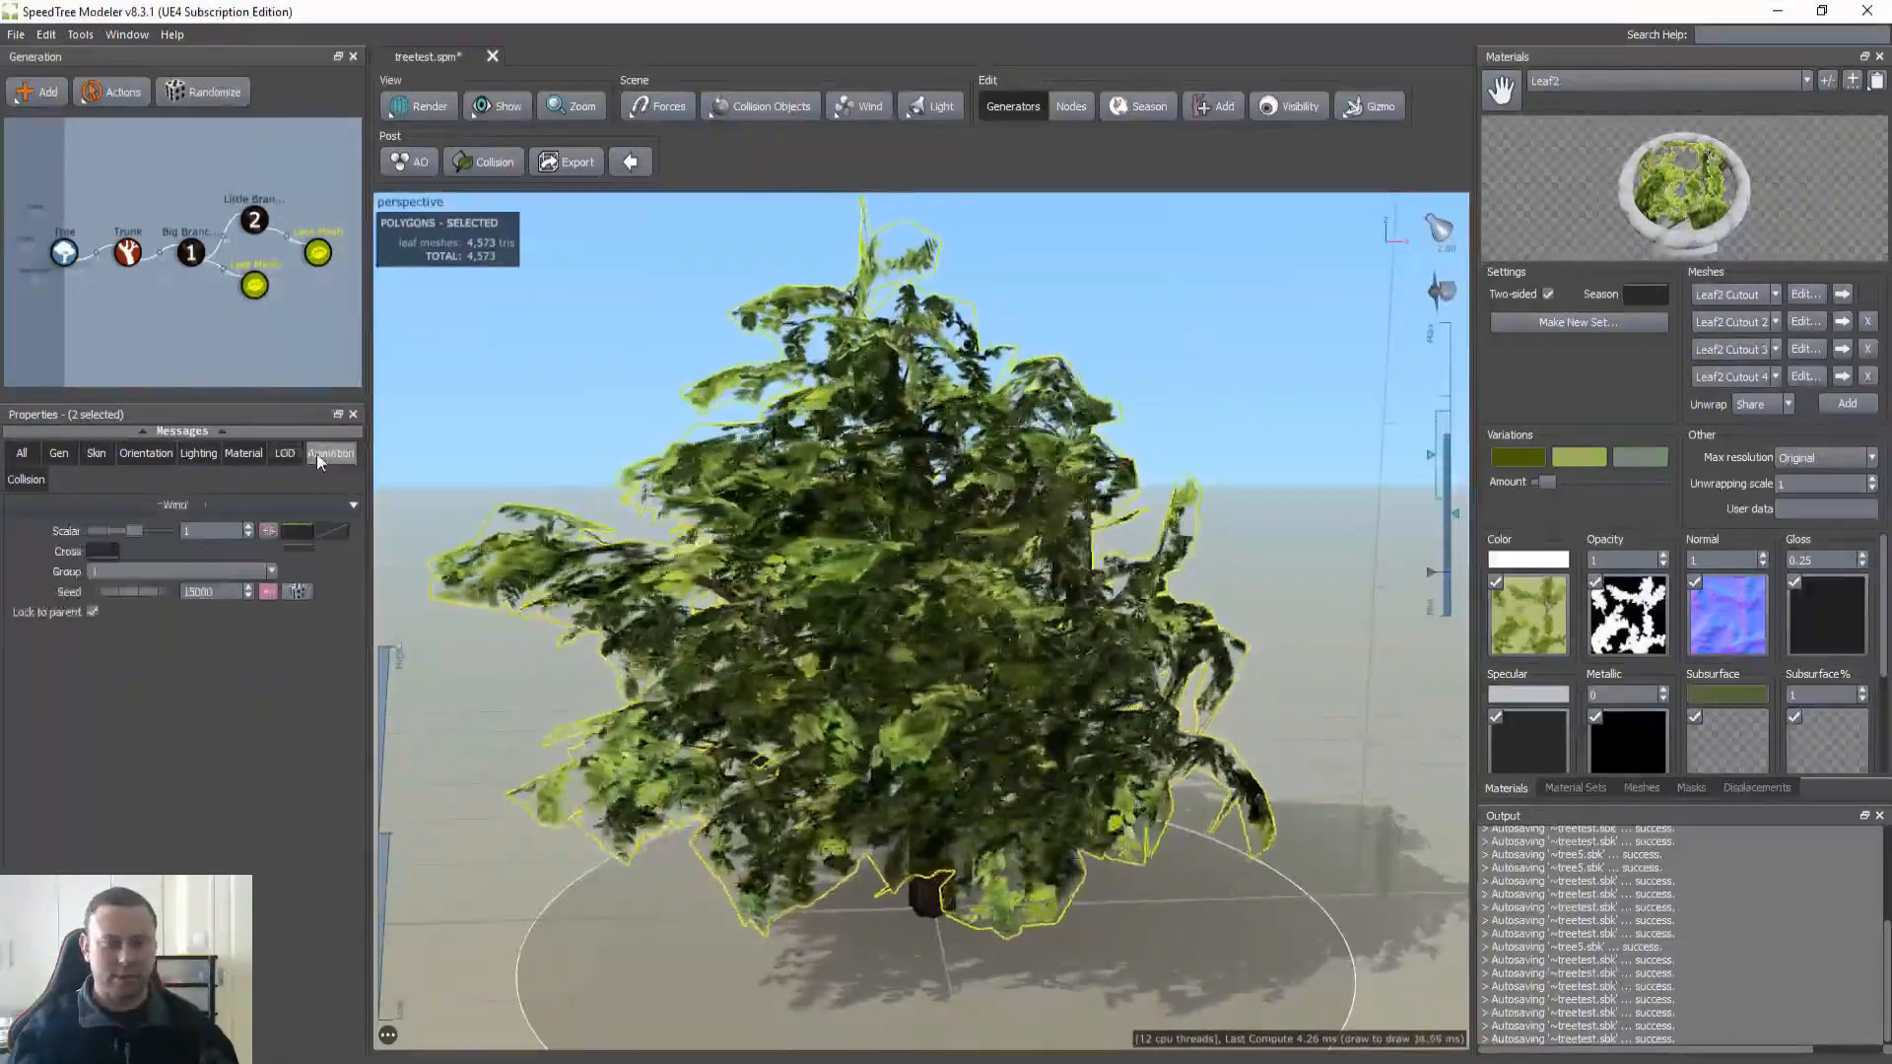
left_click(215, 532)
type("0.3")
key("Return")
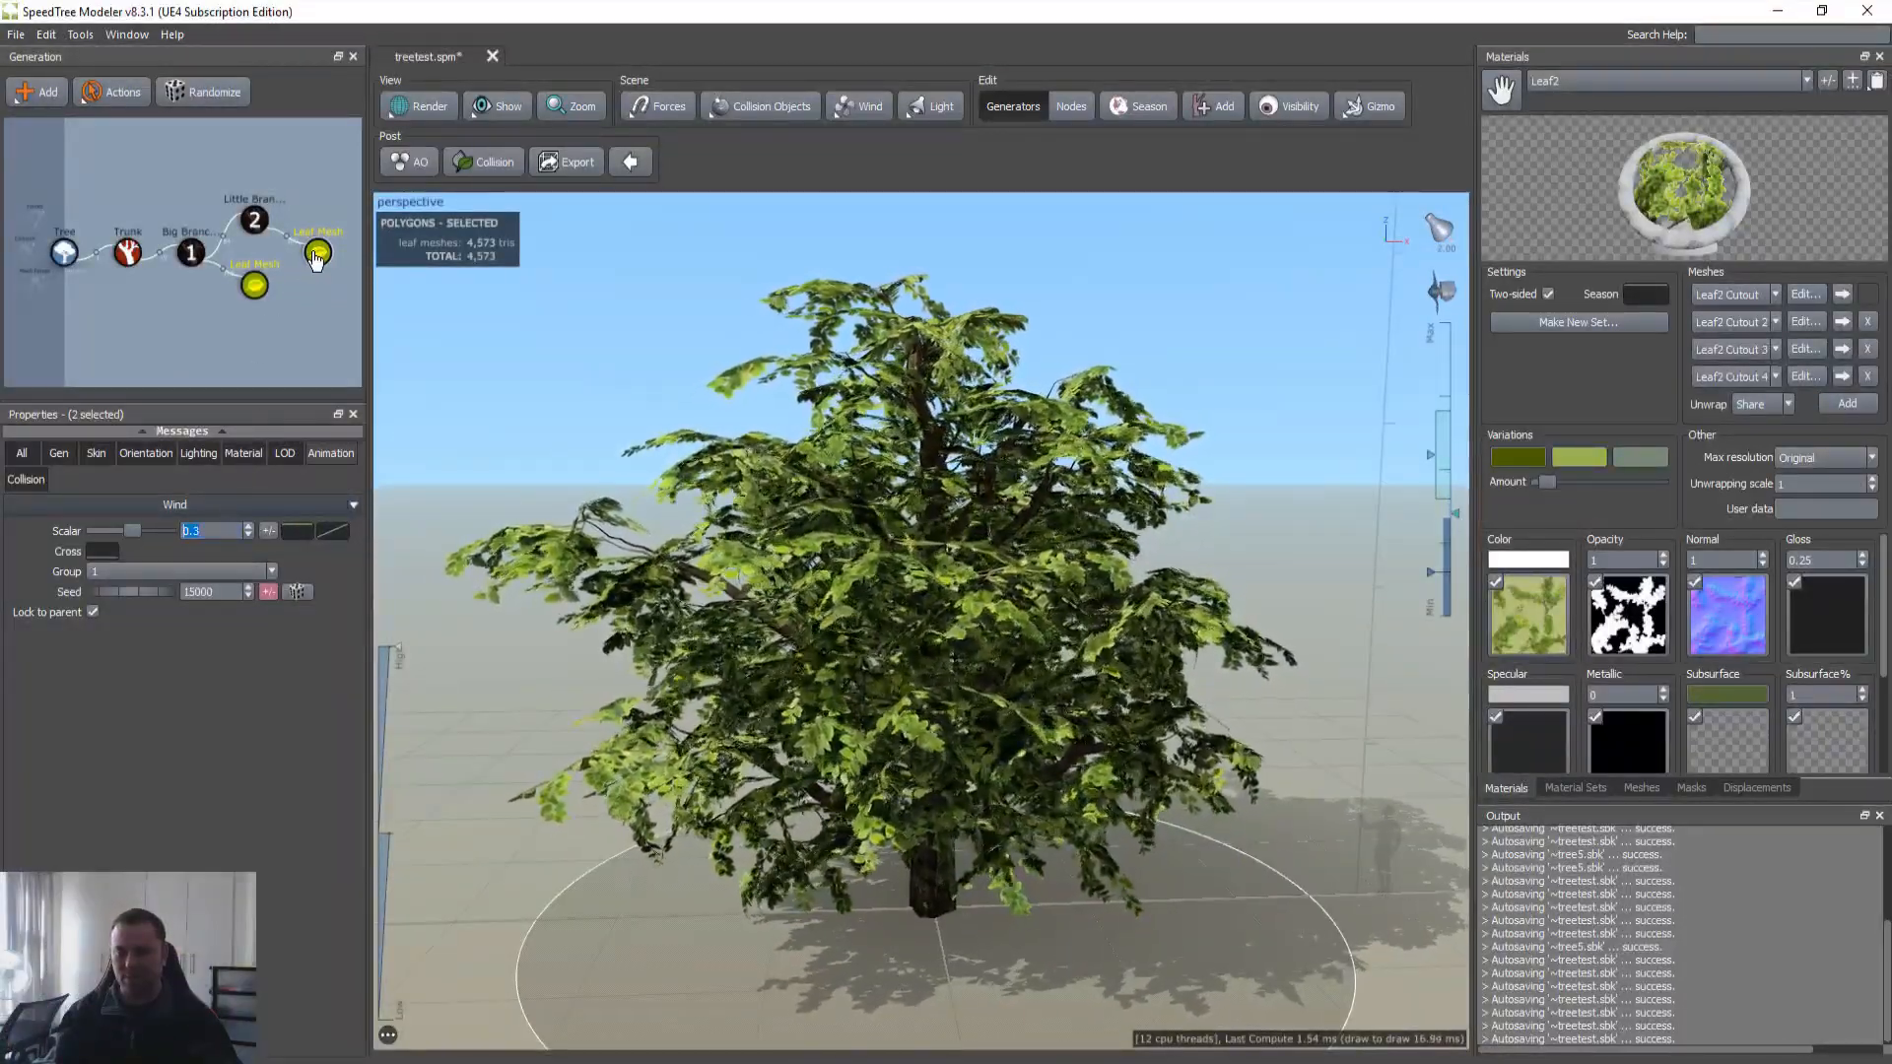
Step: Set the wind weight of the big and little branches to 0.3
left_click(252, 220)
left_click(191, 254, "ctrl")
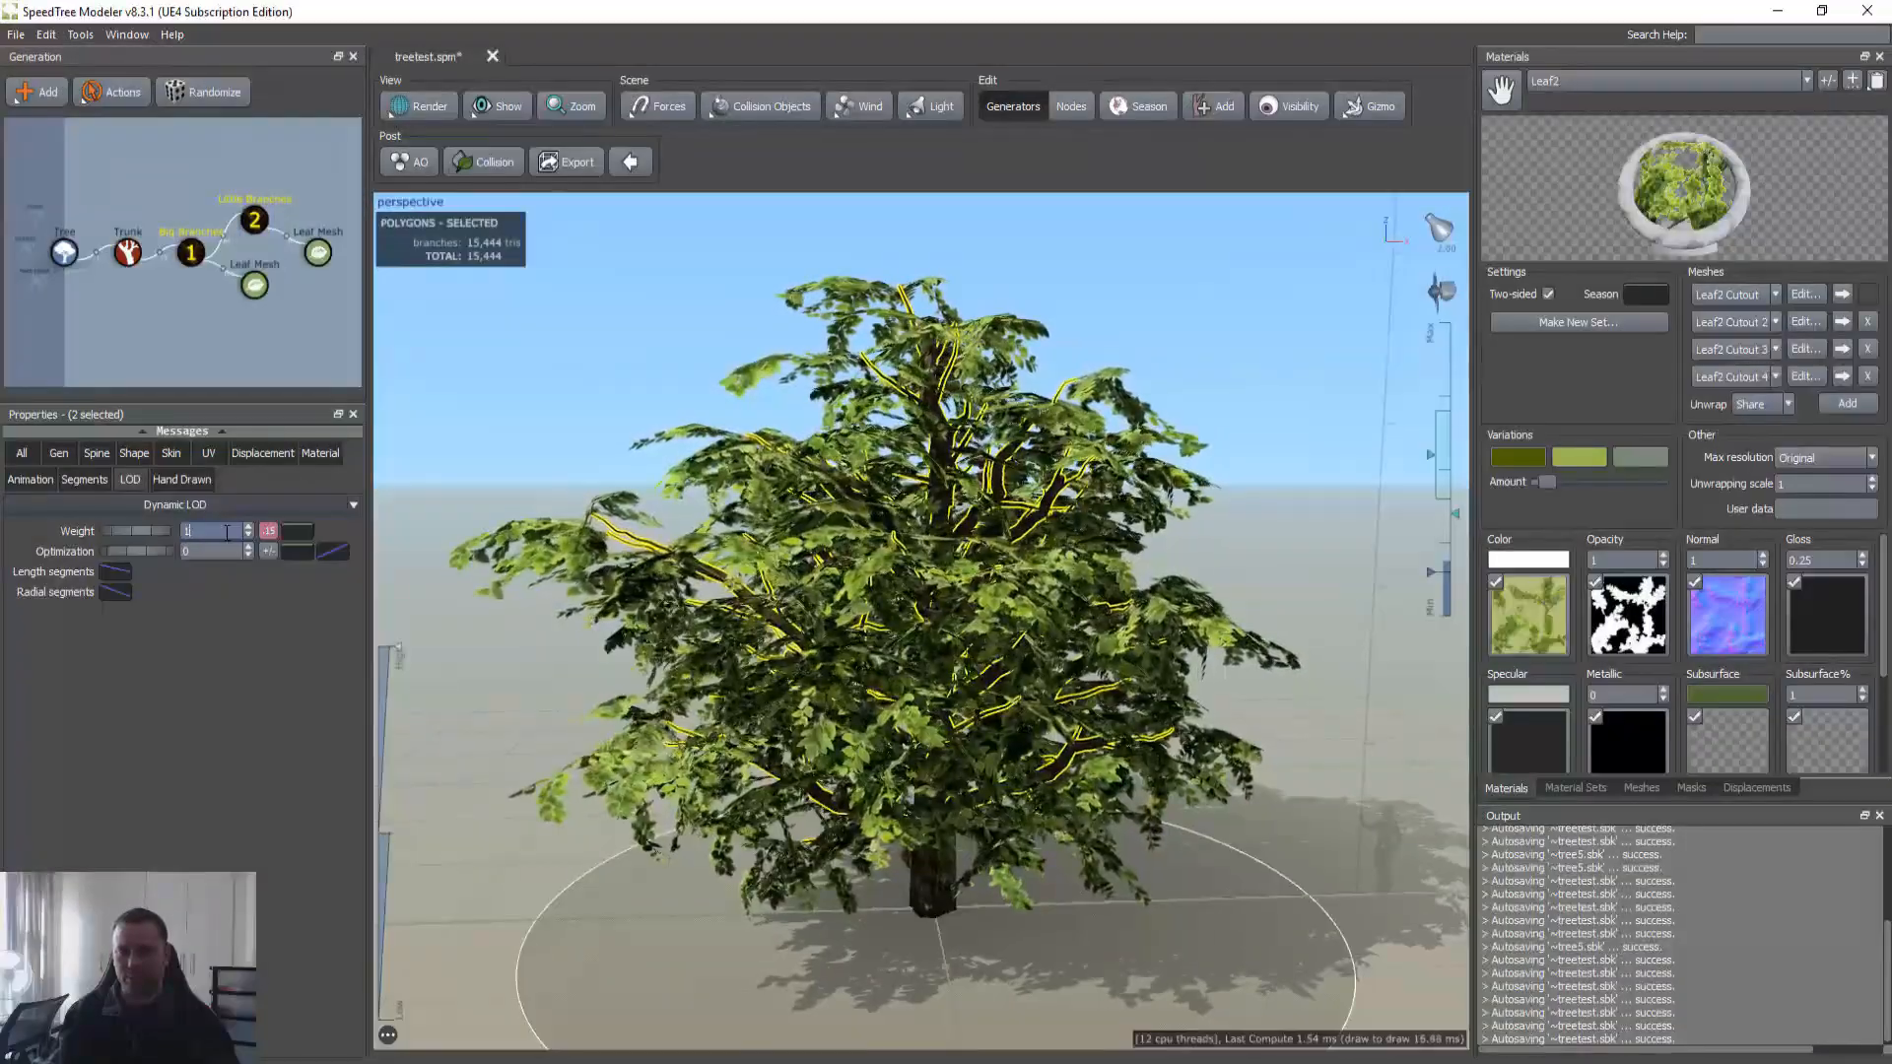
left_click(33, 482)
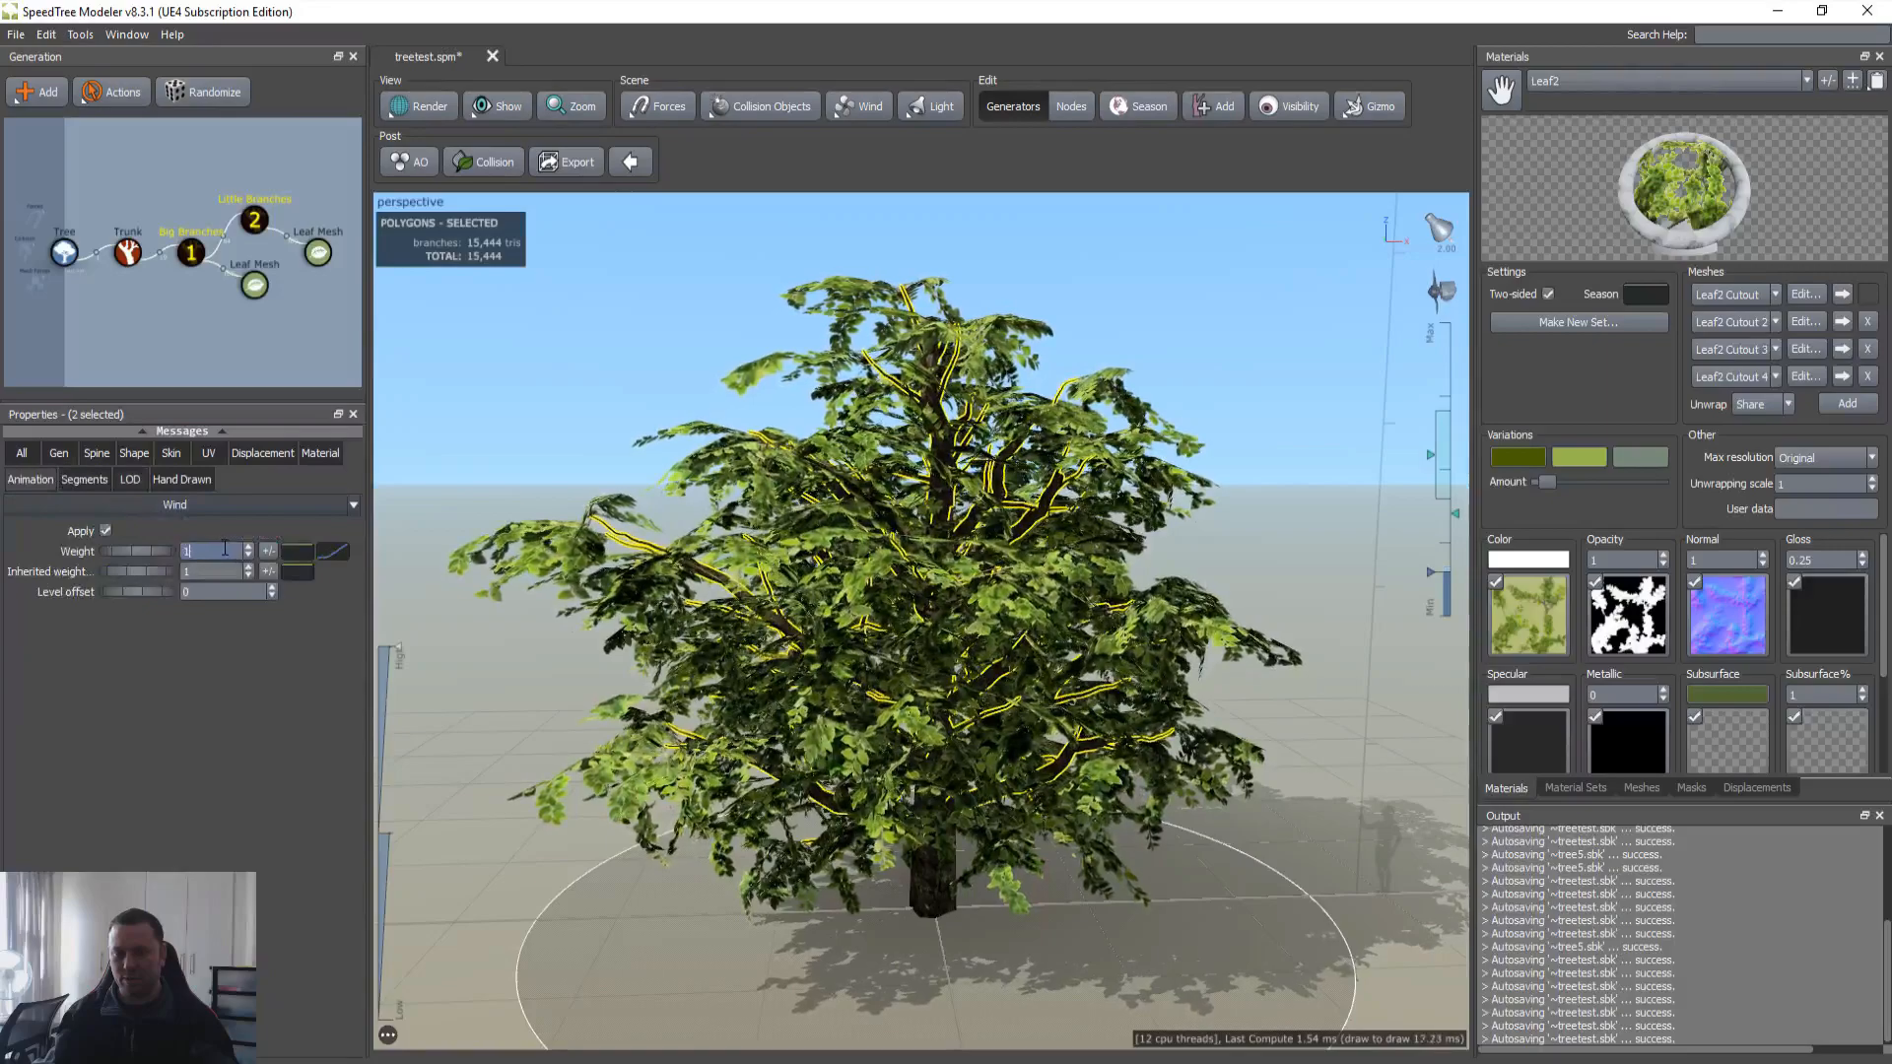
left_click(224, 549)
type("0.1")
key("Return")
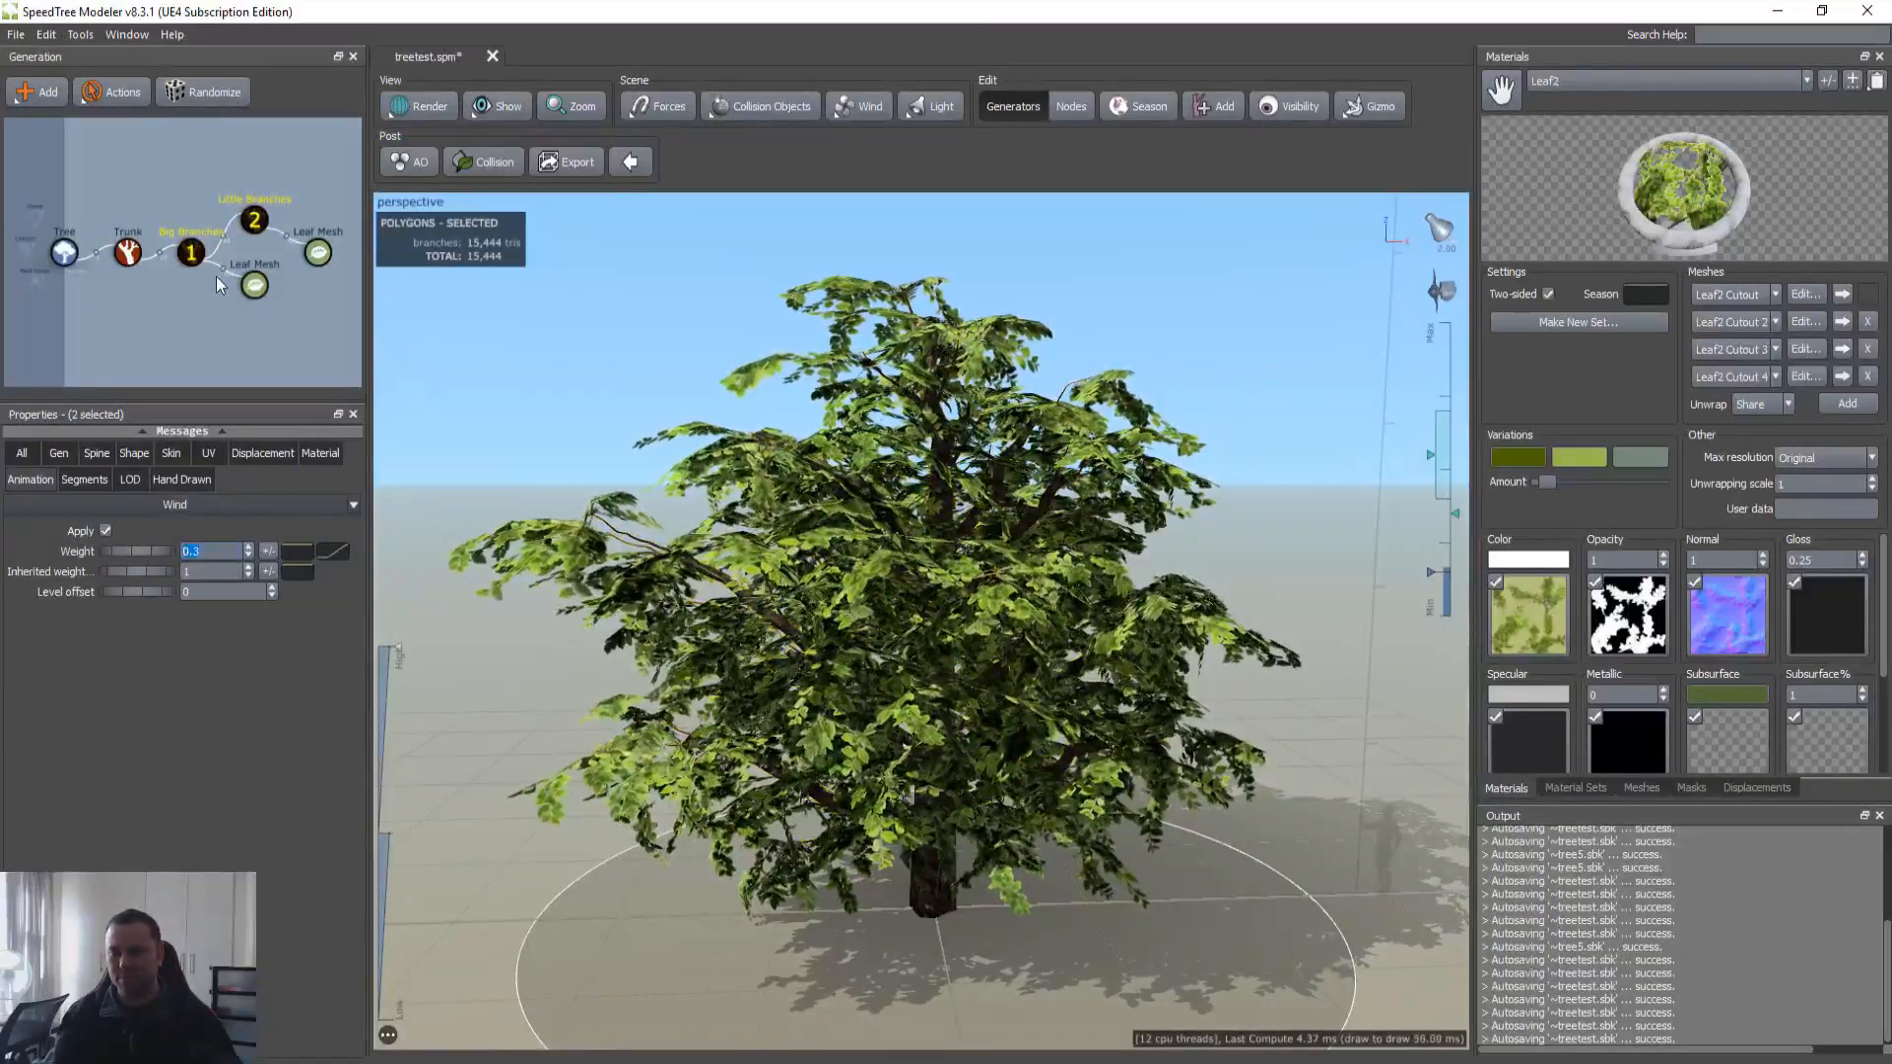
Step: Lower the wind scalar of the little branches' leaf mesh to 0.2 and save the tree file
left_click(318, 253)
left_click(255, 287, "ctrl")
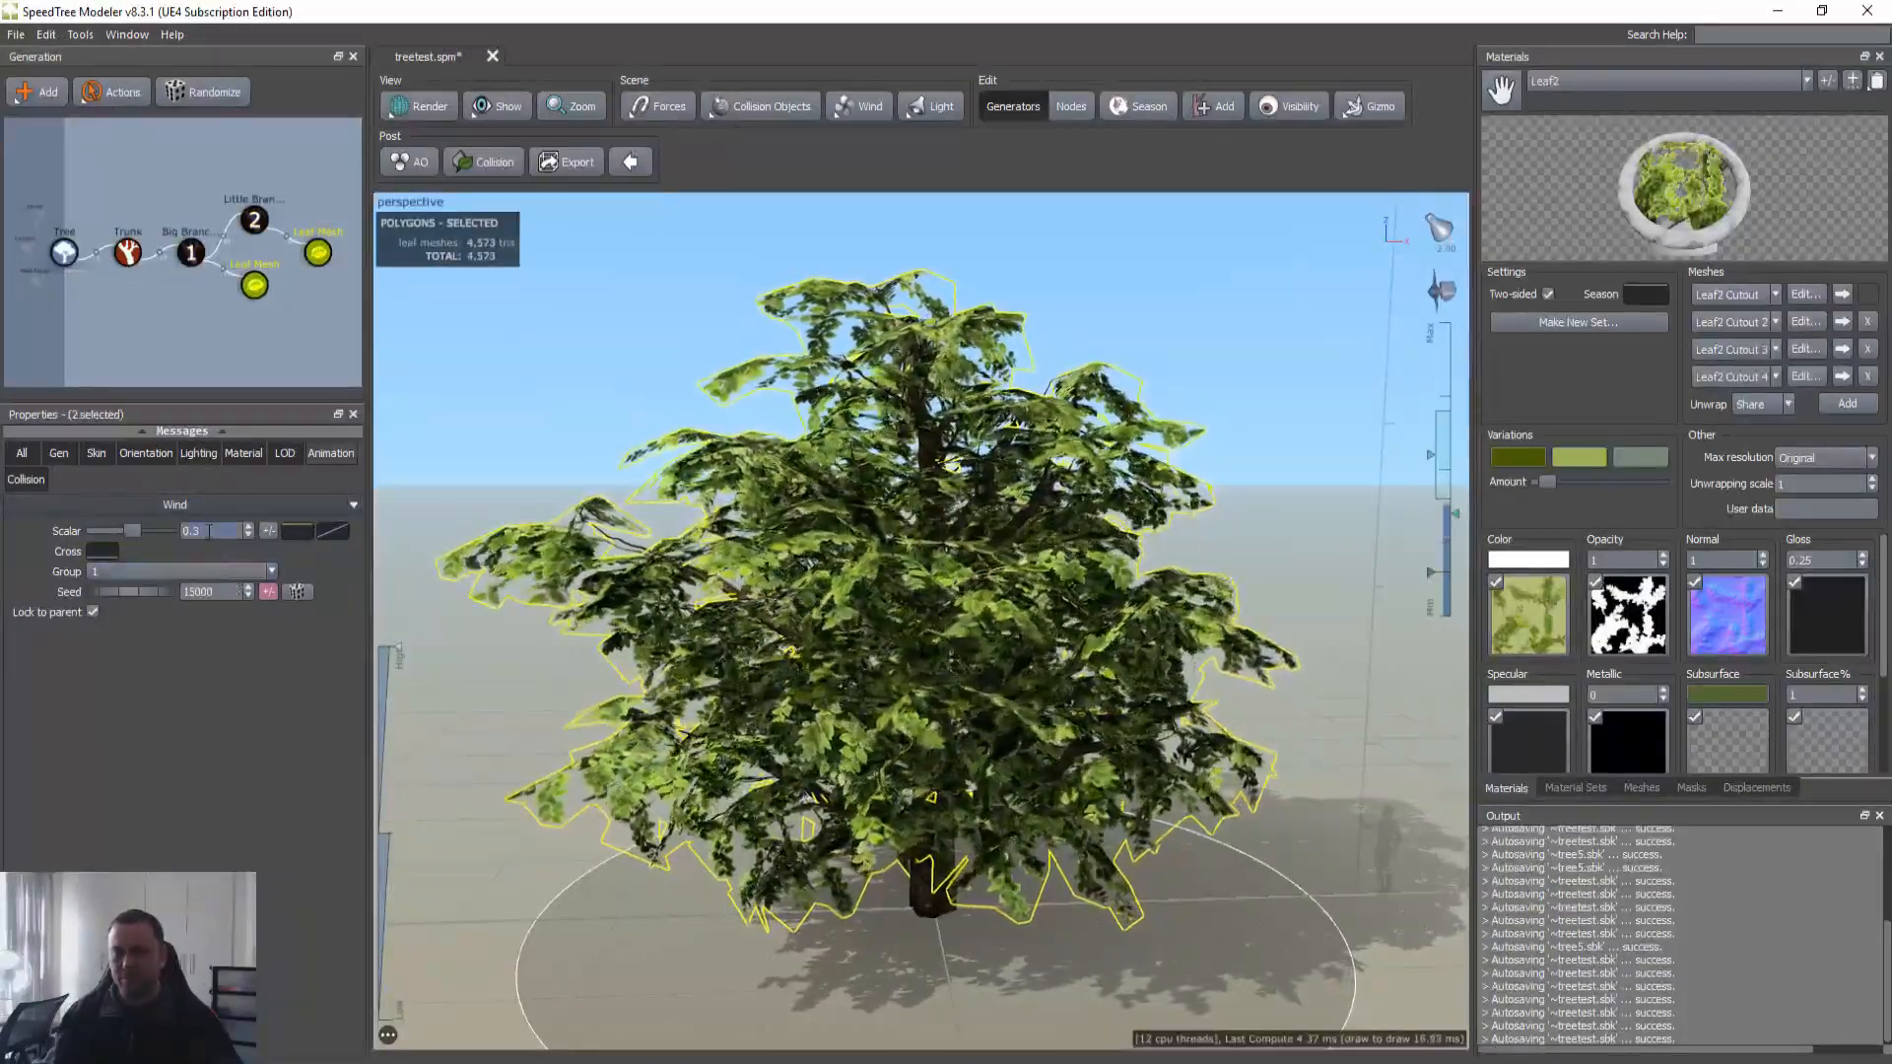
left_click(306, 255)
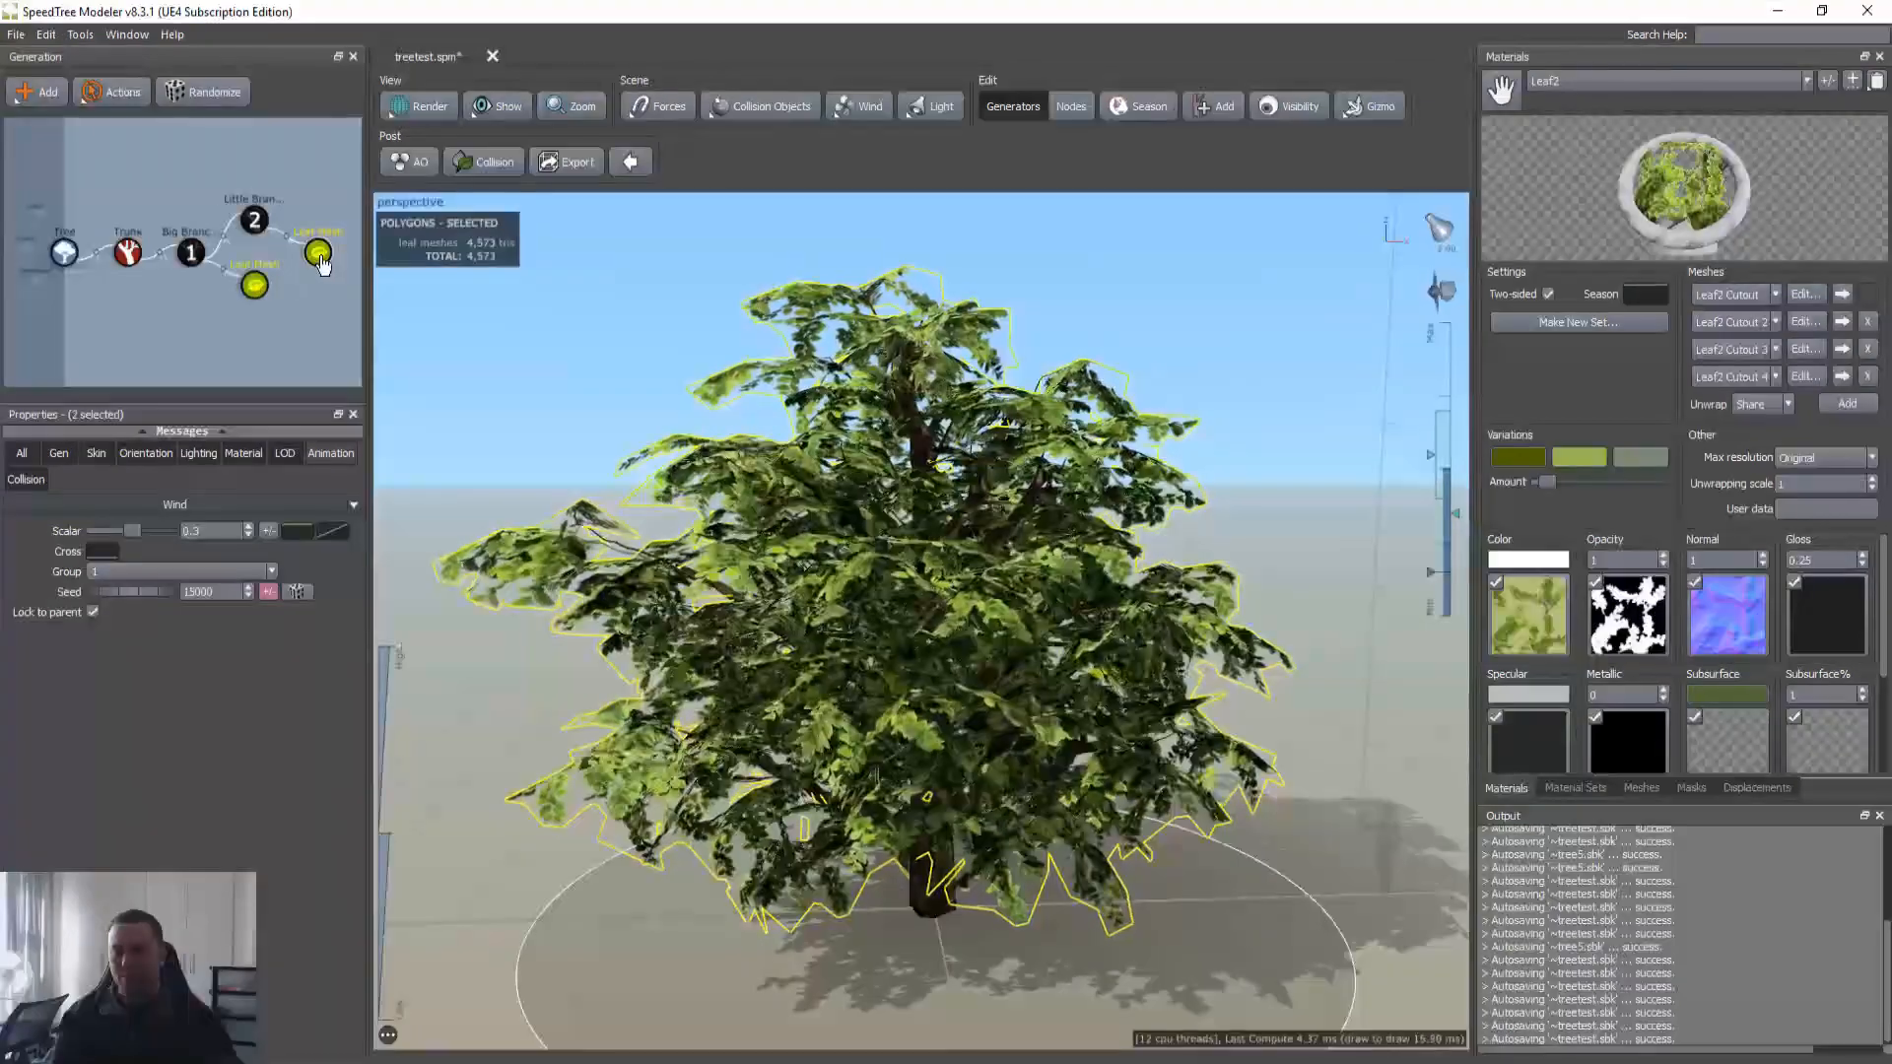
left_click(225, 534)
type("0.2")
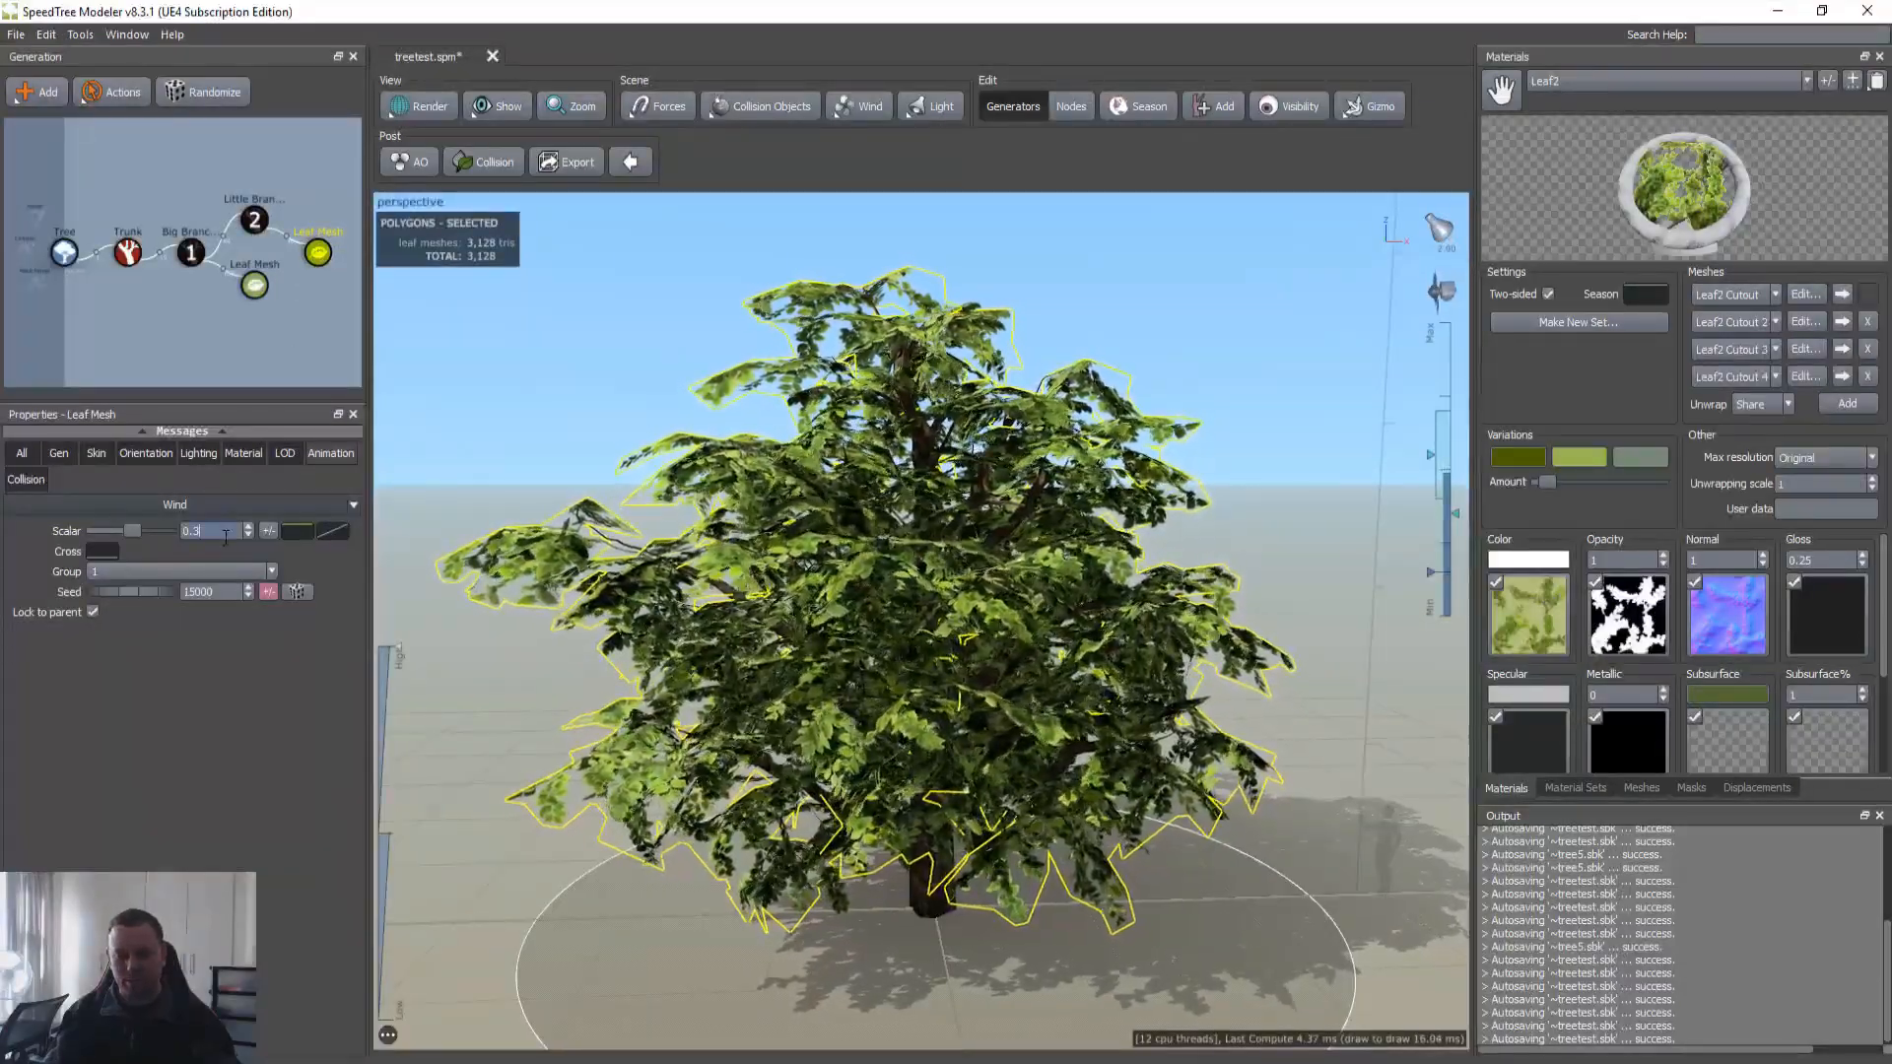
key("Return")
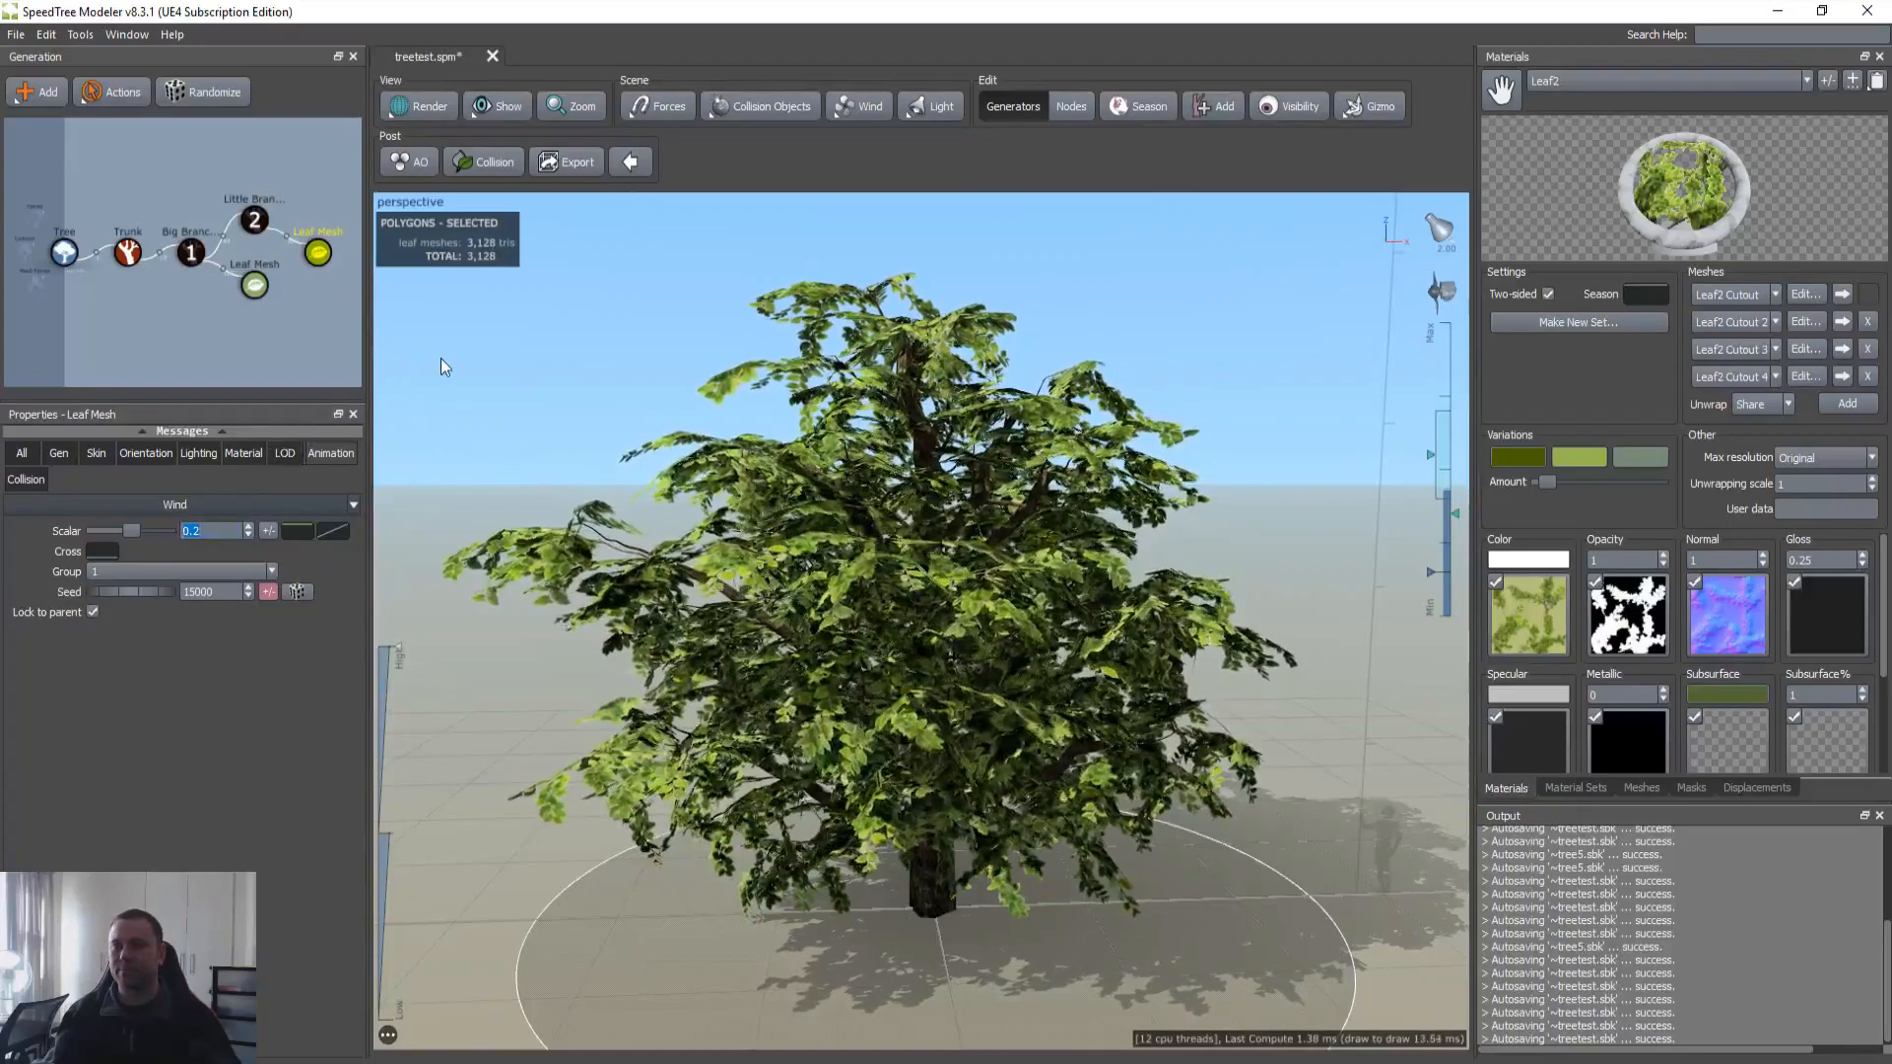
left_click(328, 337)
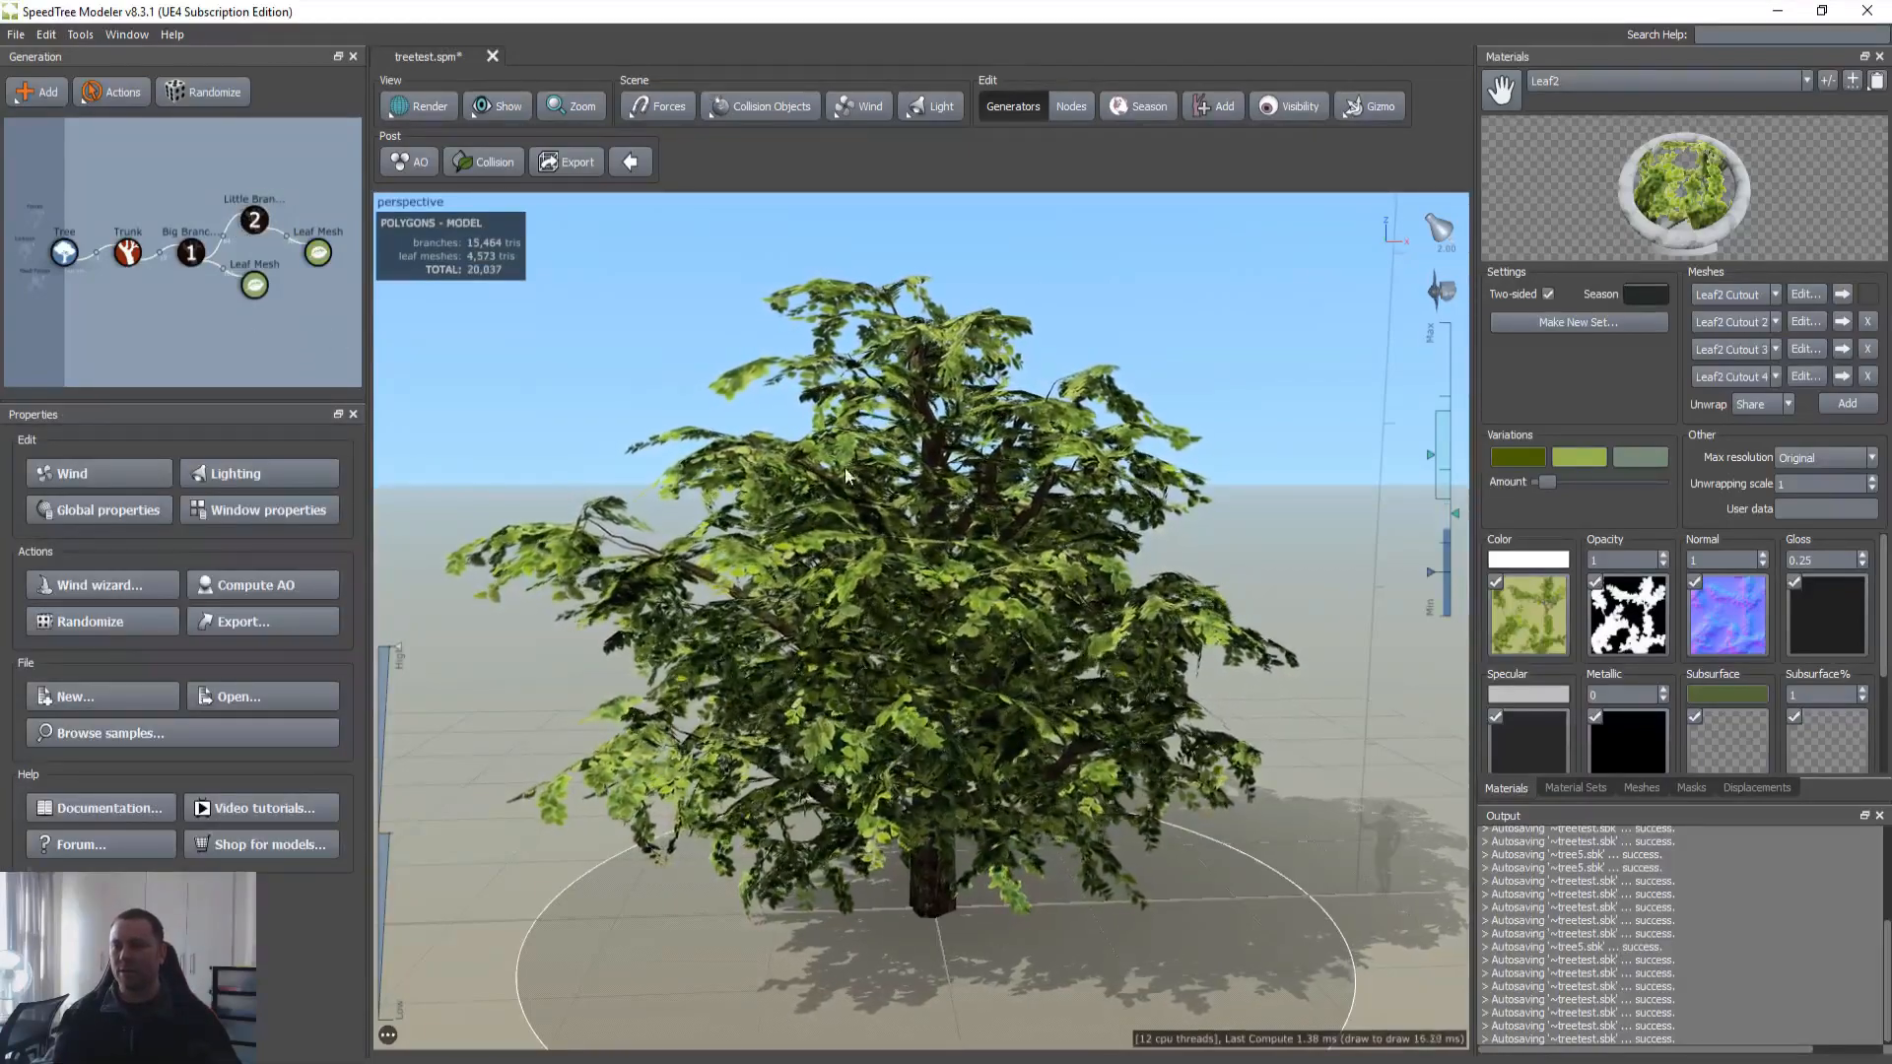
key("ctrl+s")
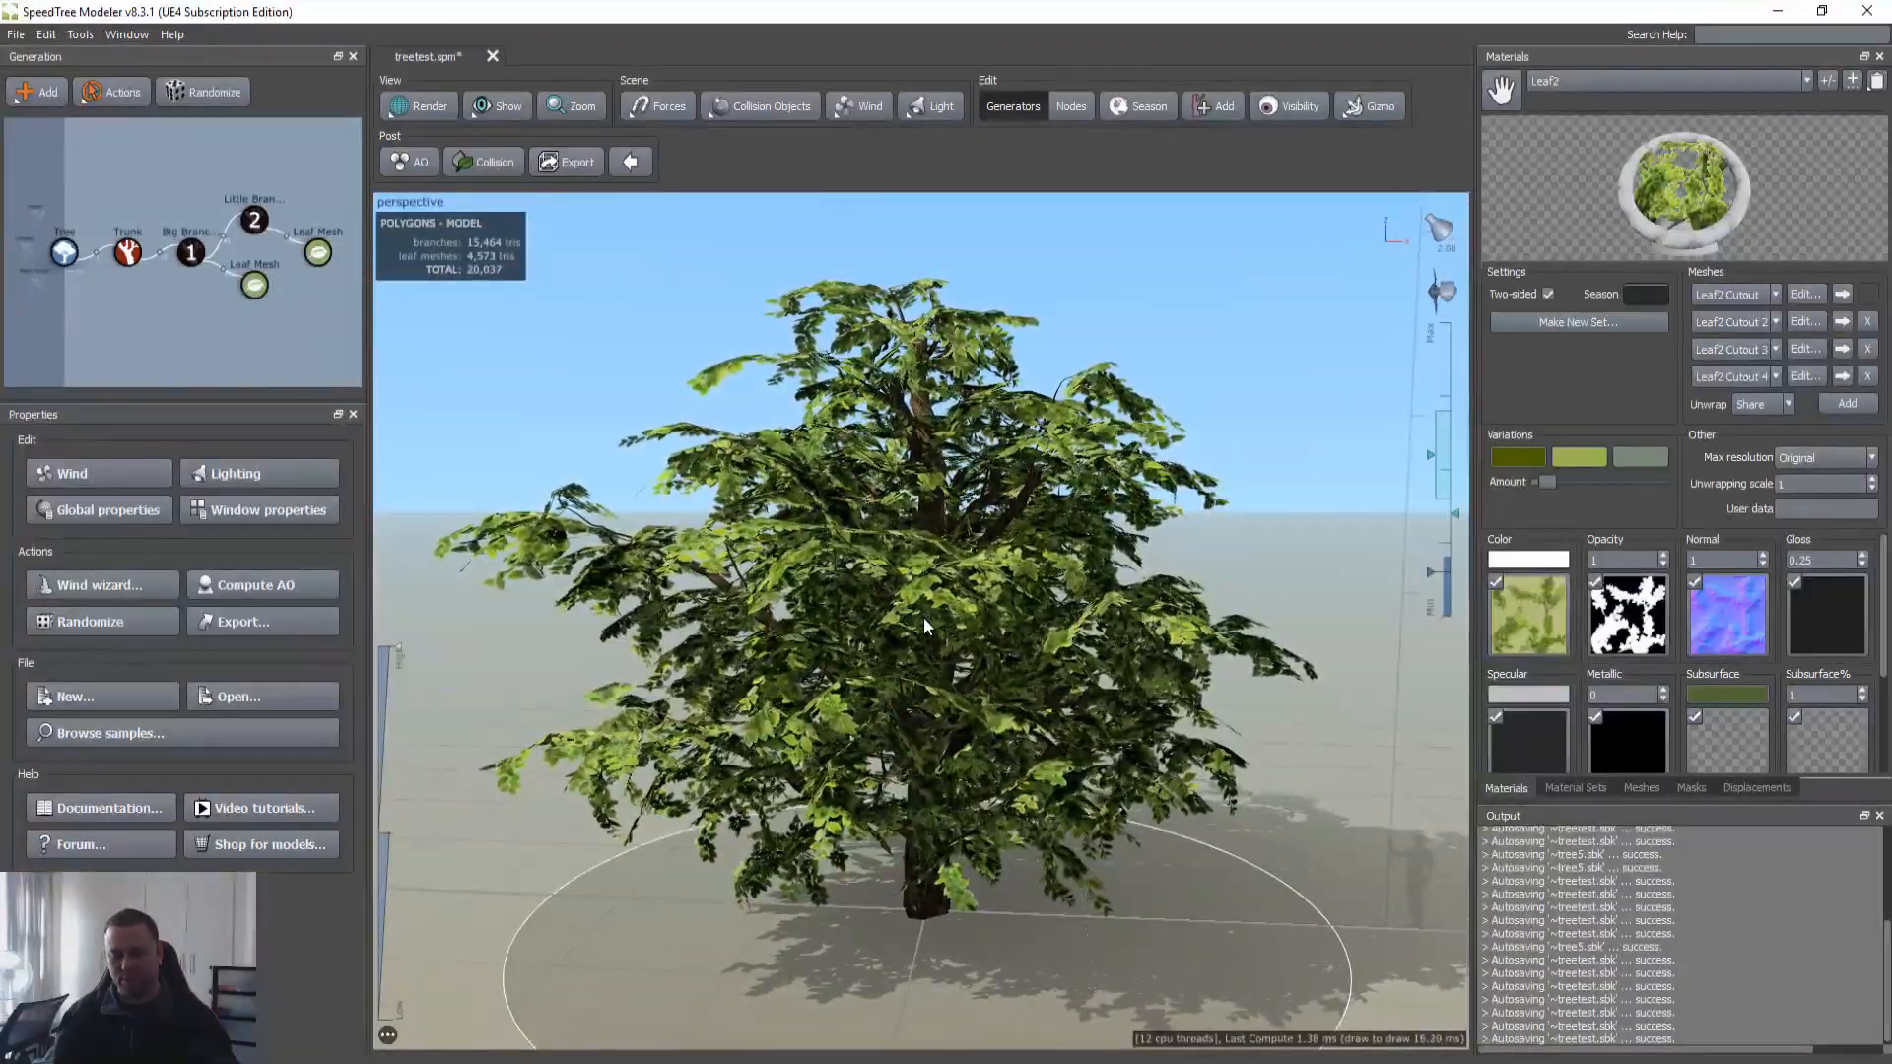
Step: Check the length and radial segment settings of the little branches
left_click_drag(949, 634, 779, 631)
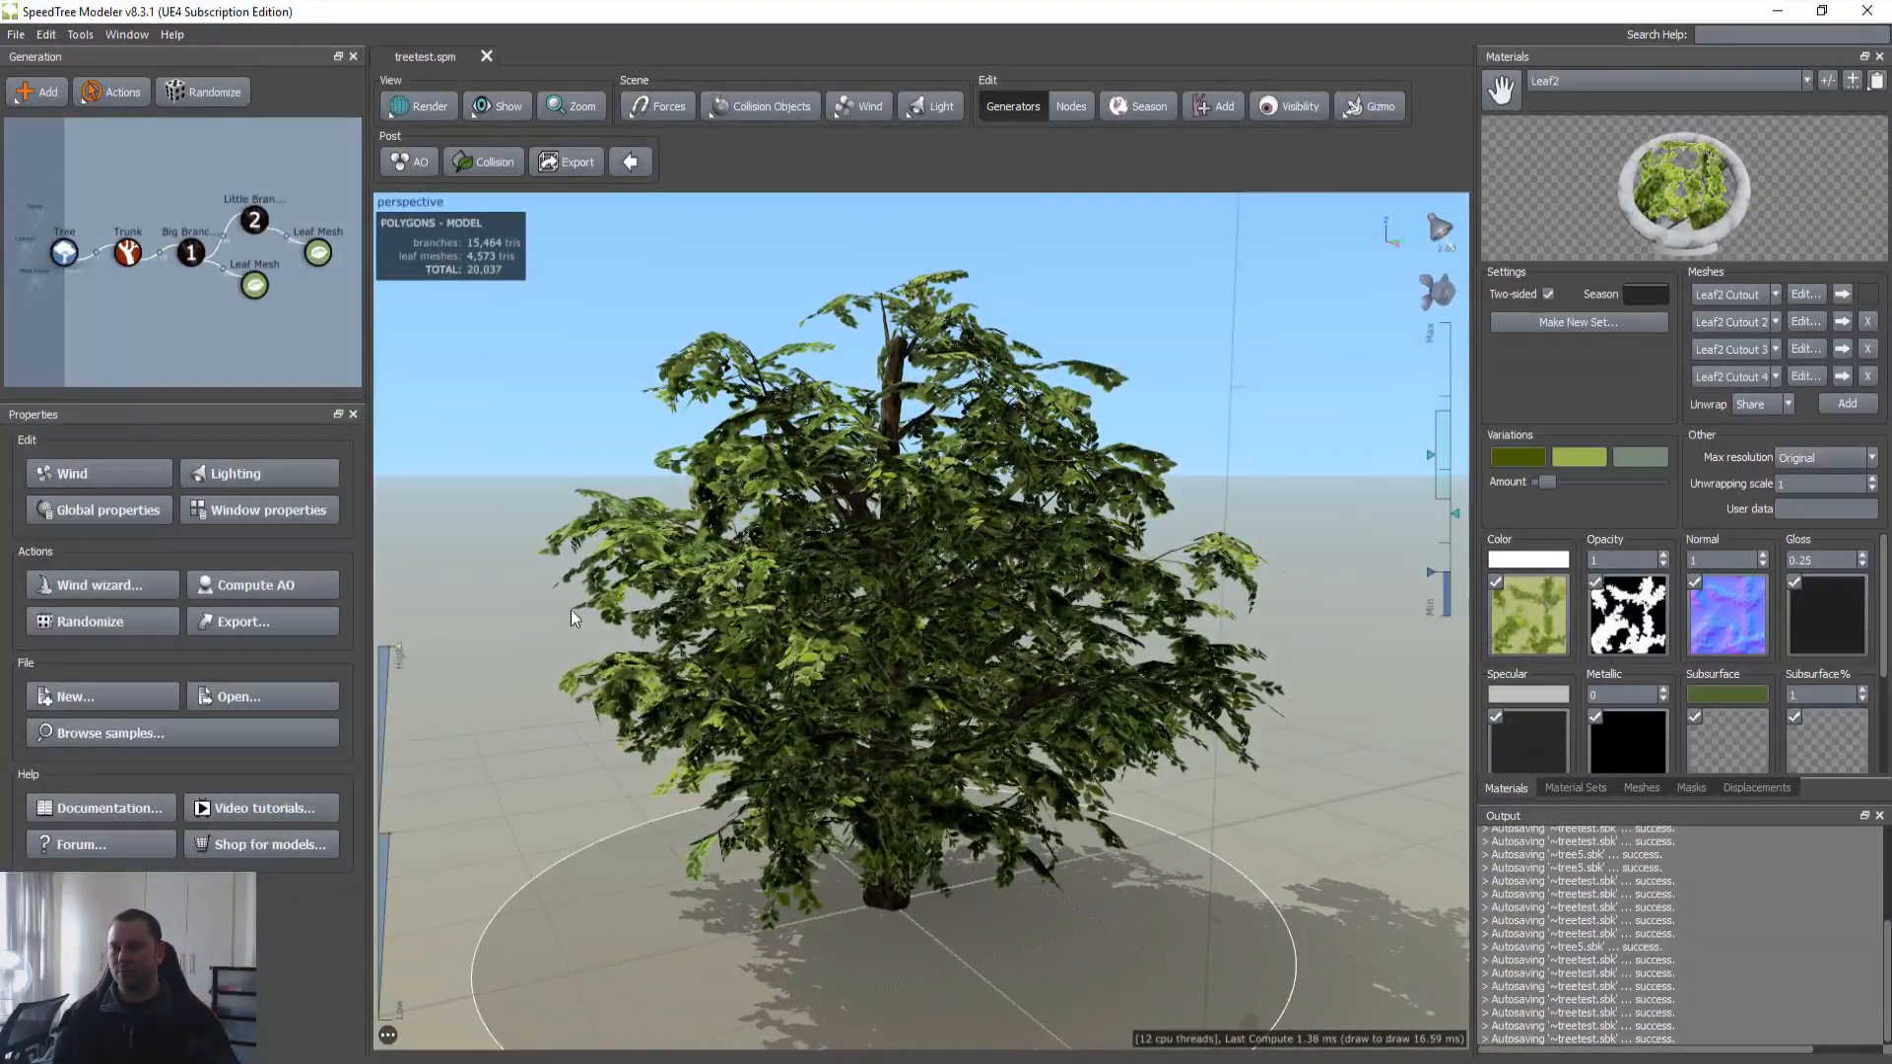
left_click_drag(570, 611, 658, 613)
left_click(254, 220)
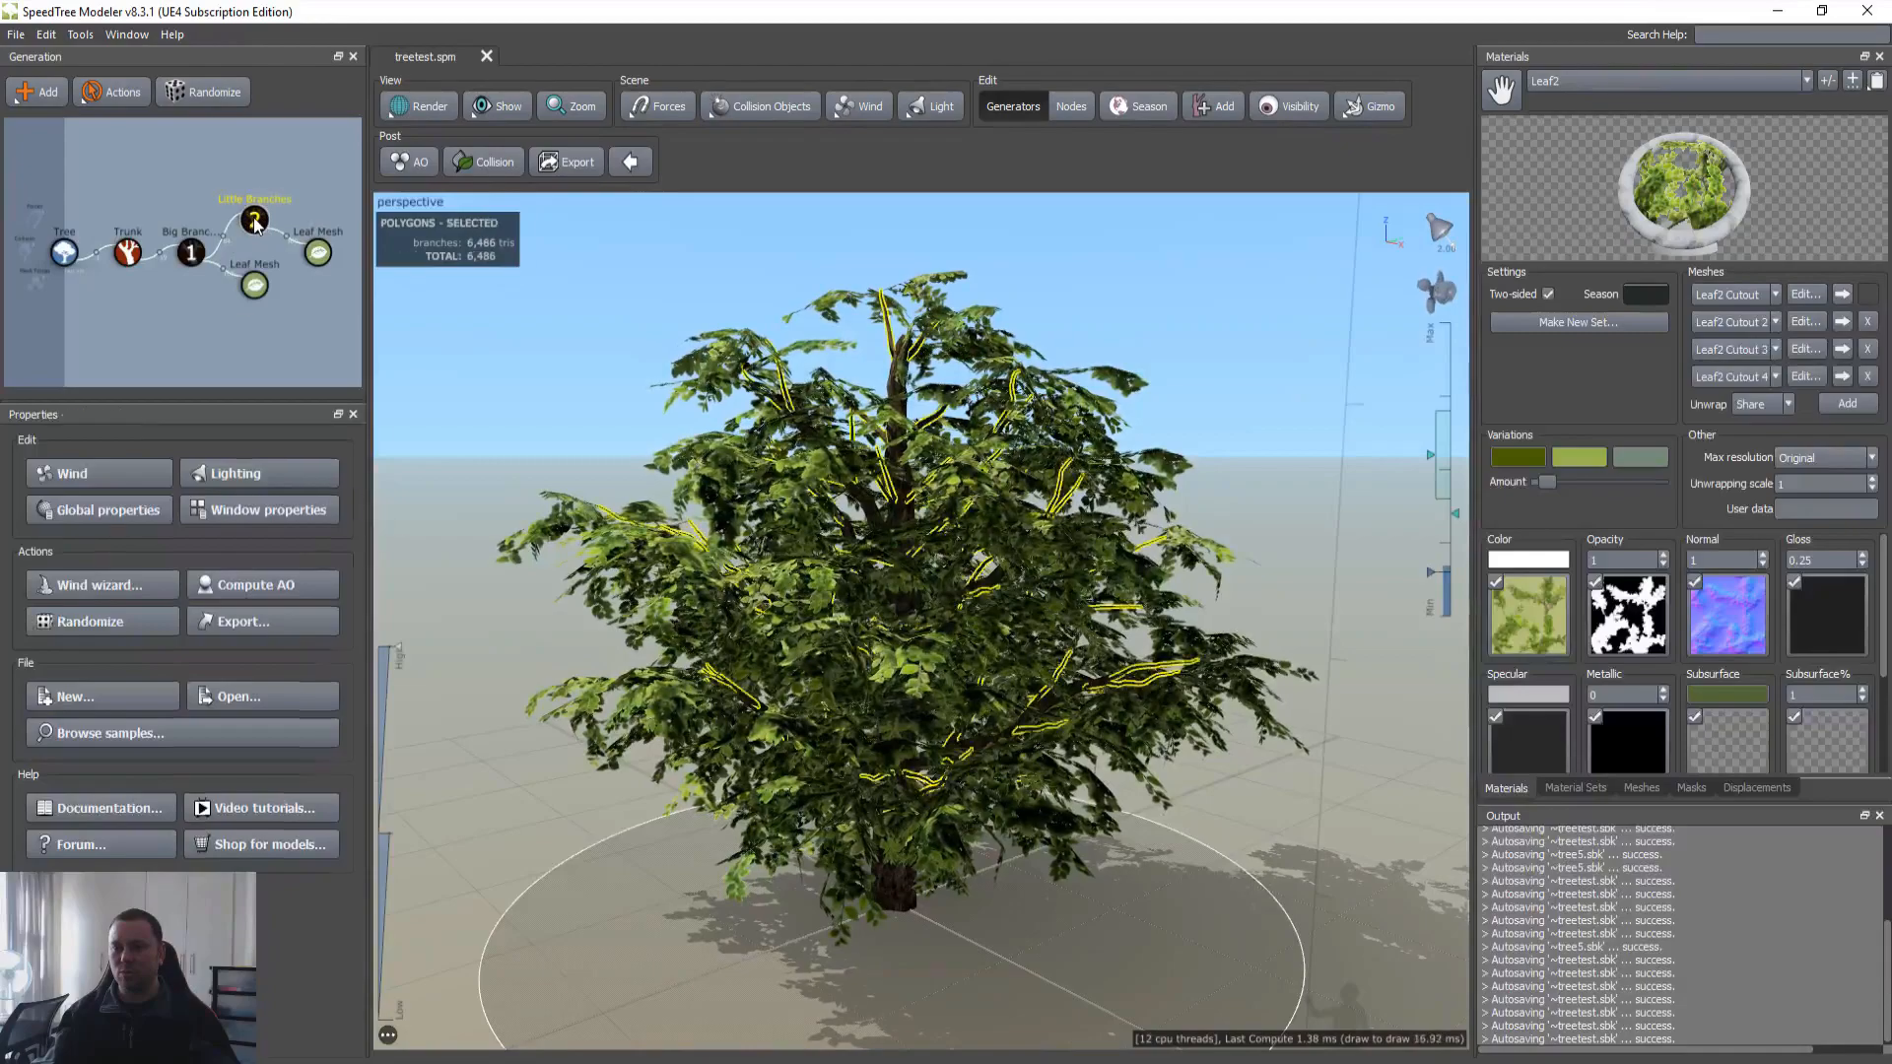
left_click(84, 479)
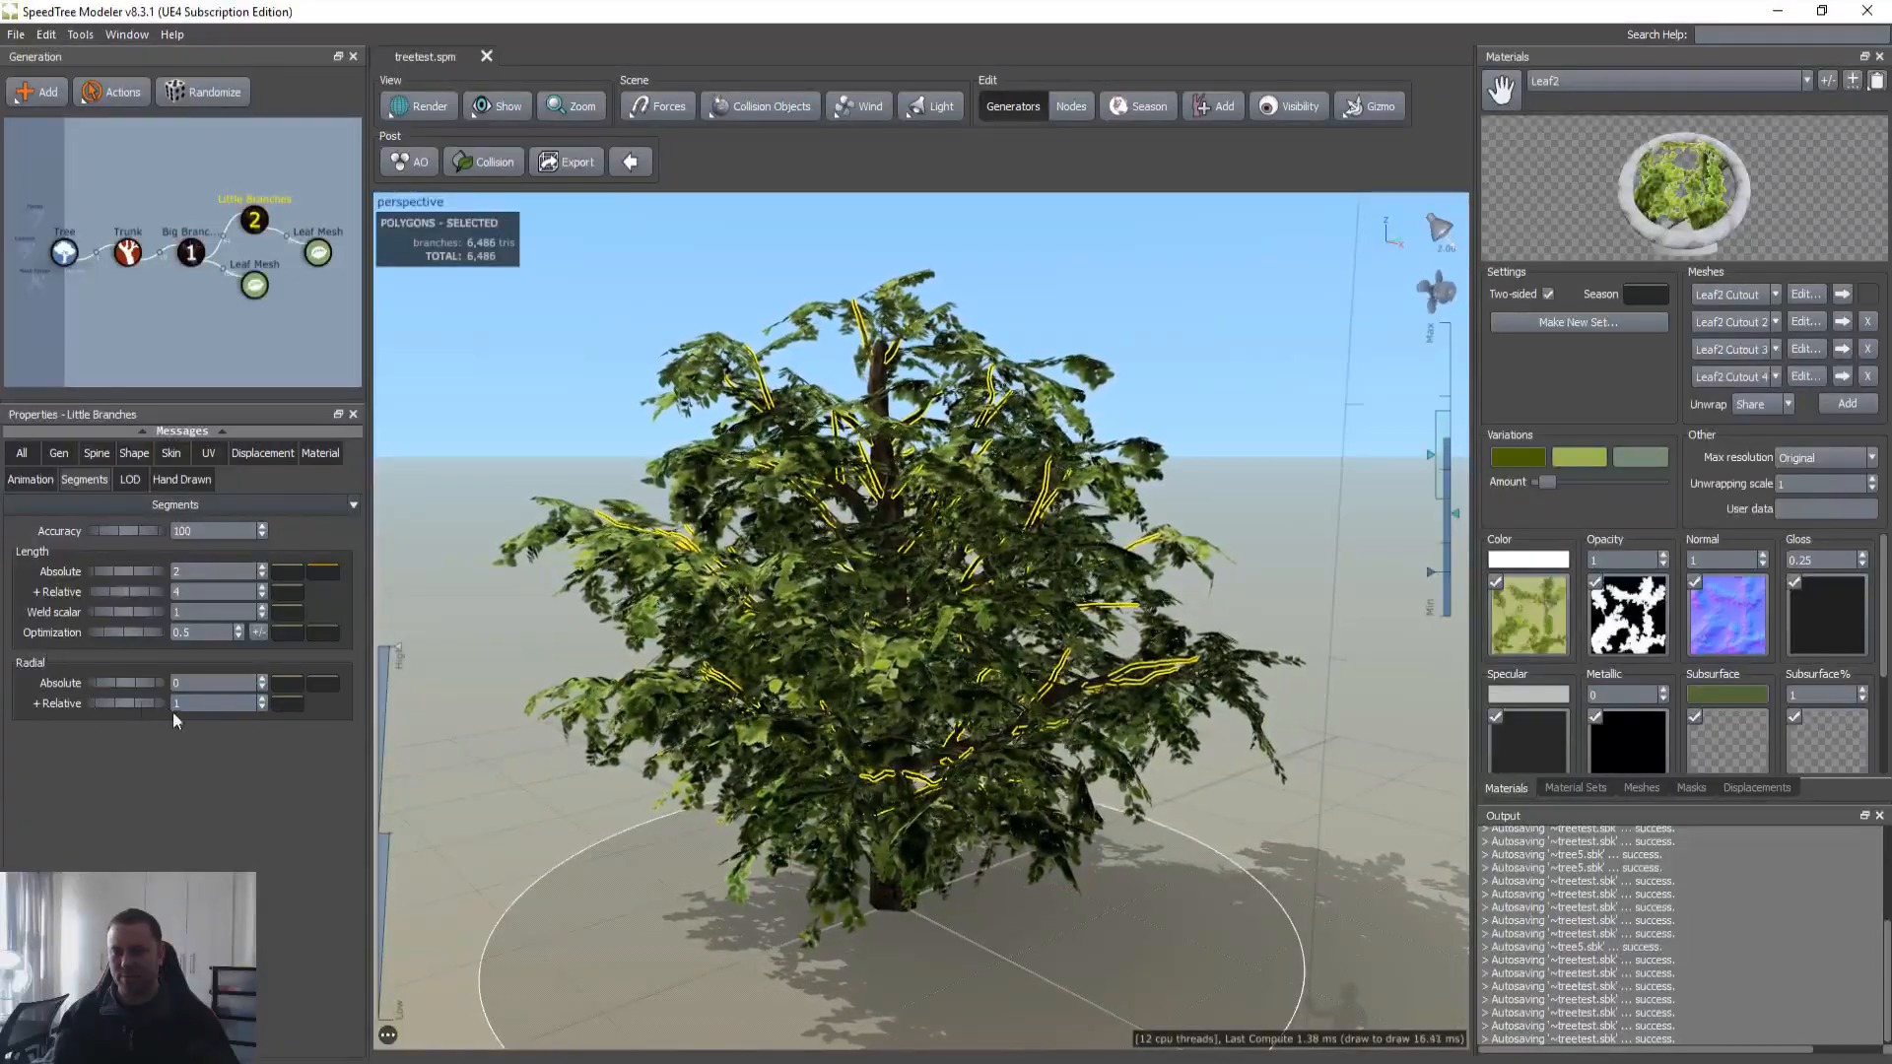
left_click(548, 414)
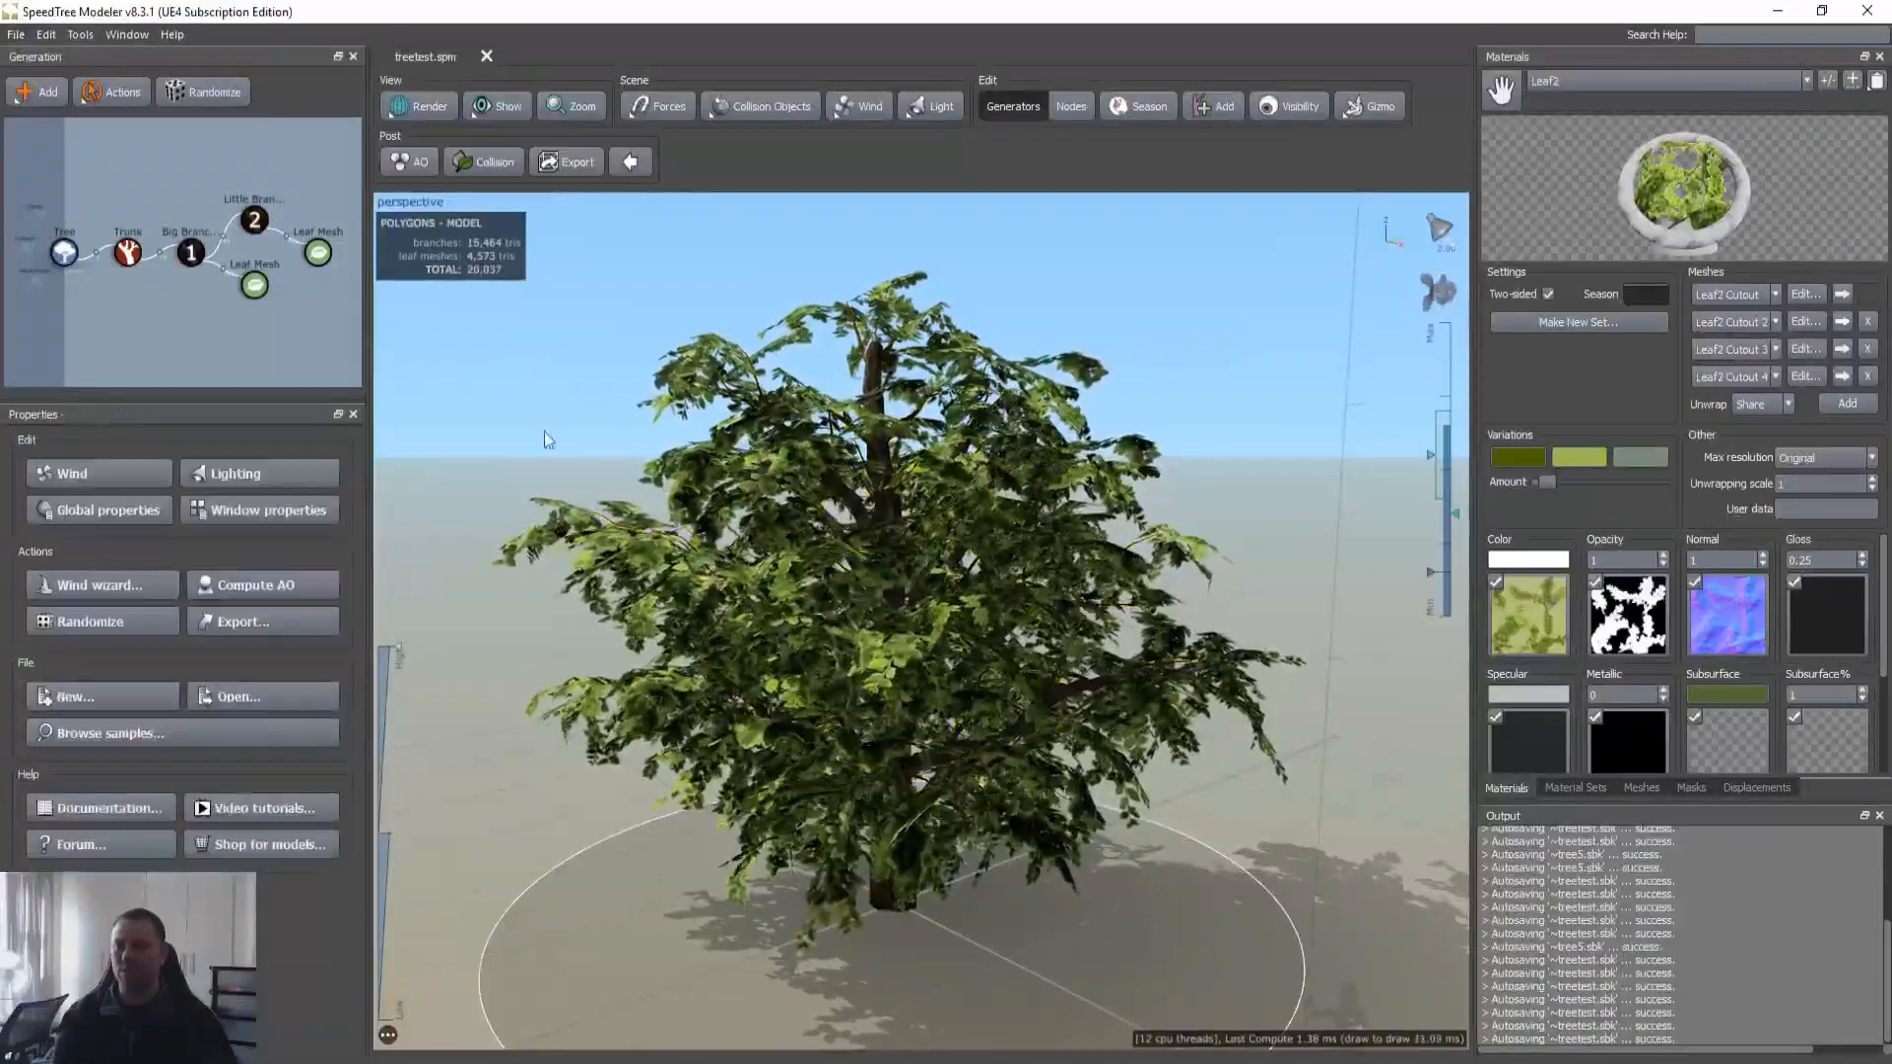
Step: Inspect the tree's foliage up close, from above and from far away
scroll(794, 619, "up", 5)
left_click_drag(794, 619, 921, 799)
scroll(811, 676, "down", 5)
scroll(761, 656, "up", 4)
scroll(956, 681, "down", 3)
scroll(924, 797, "down", 2)
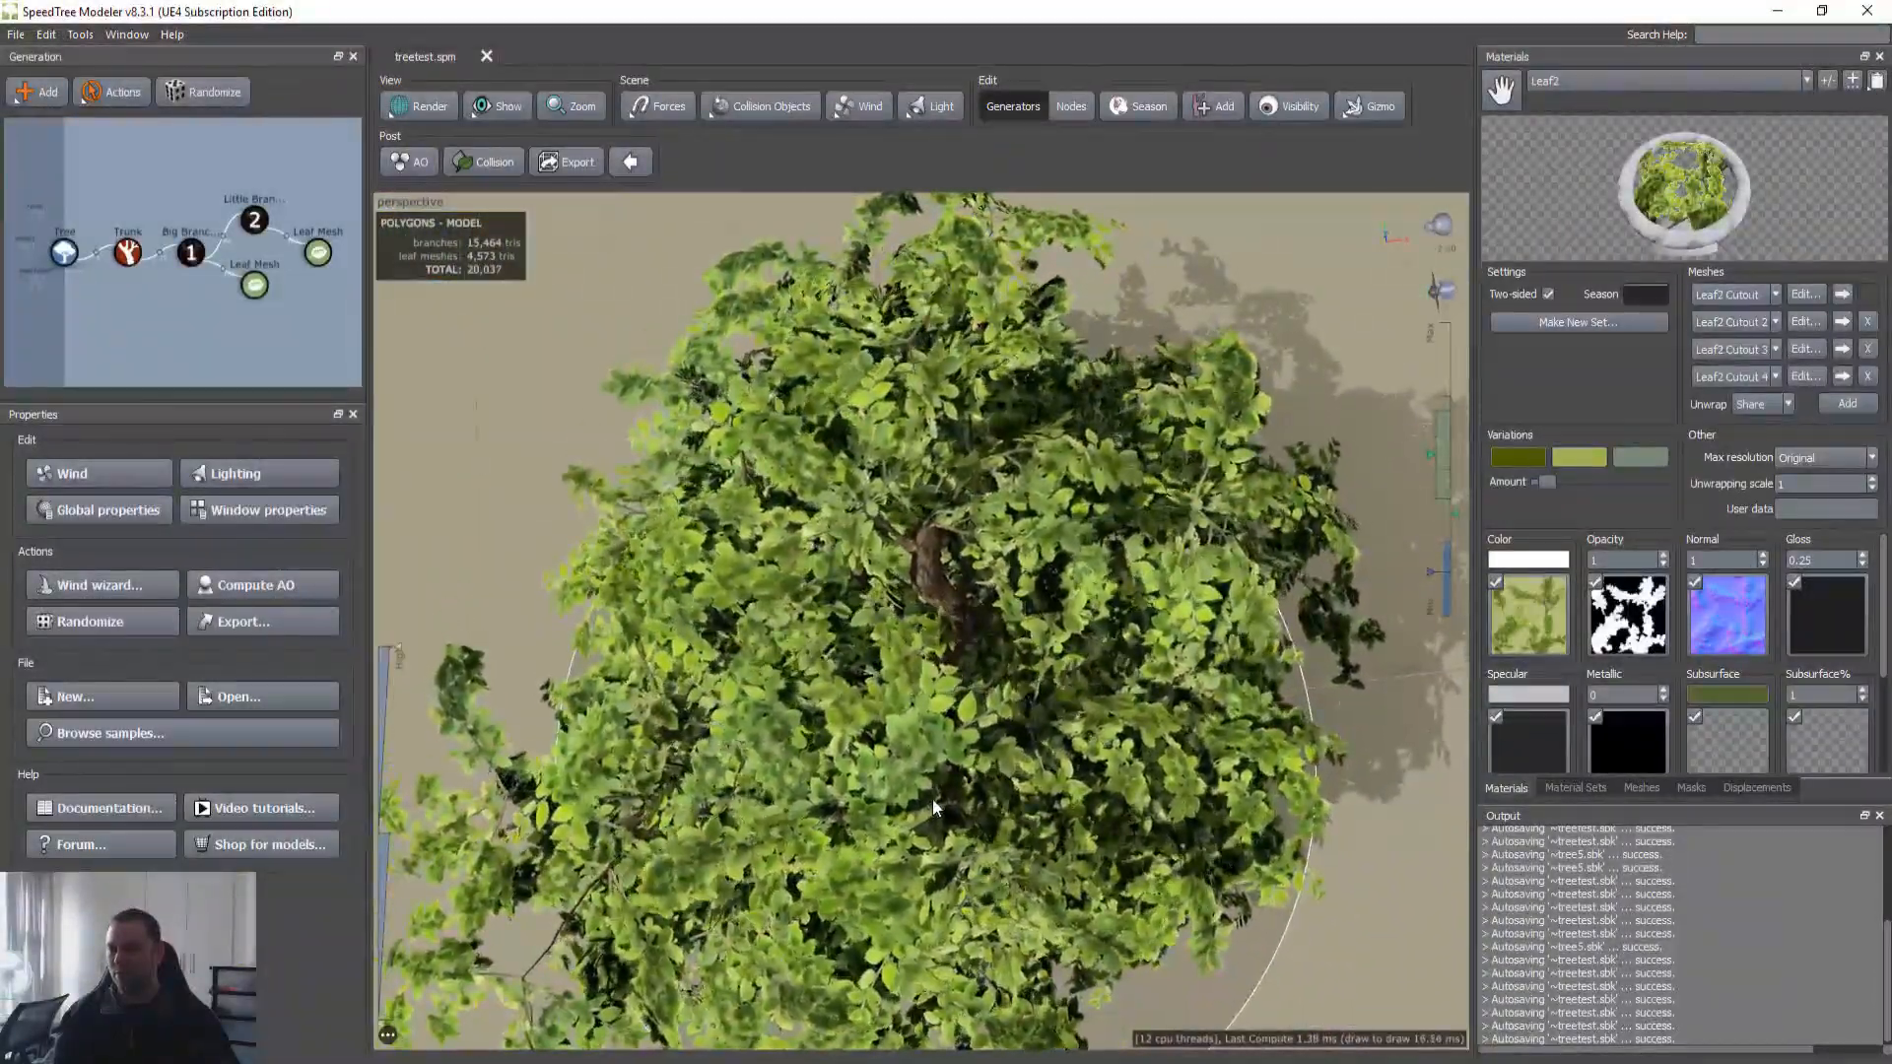
scroll(933, 799, "up", 2)
scroll(933, 790, "down", 5)
scroll(932, 789, "down", 5)
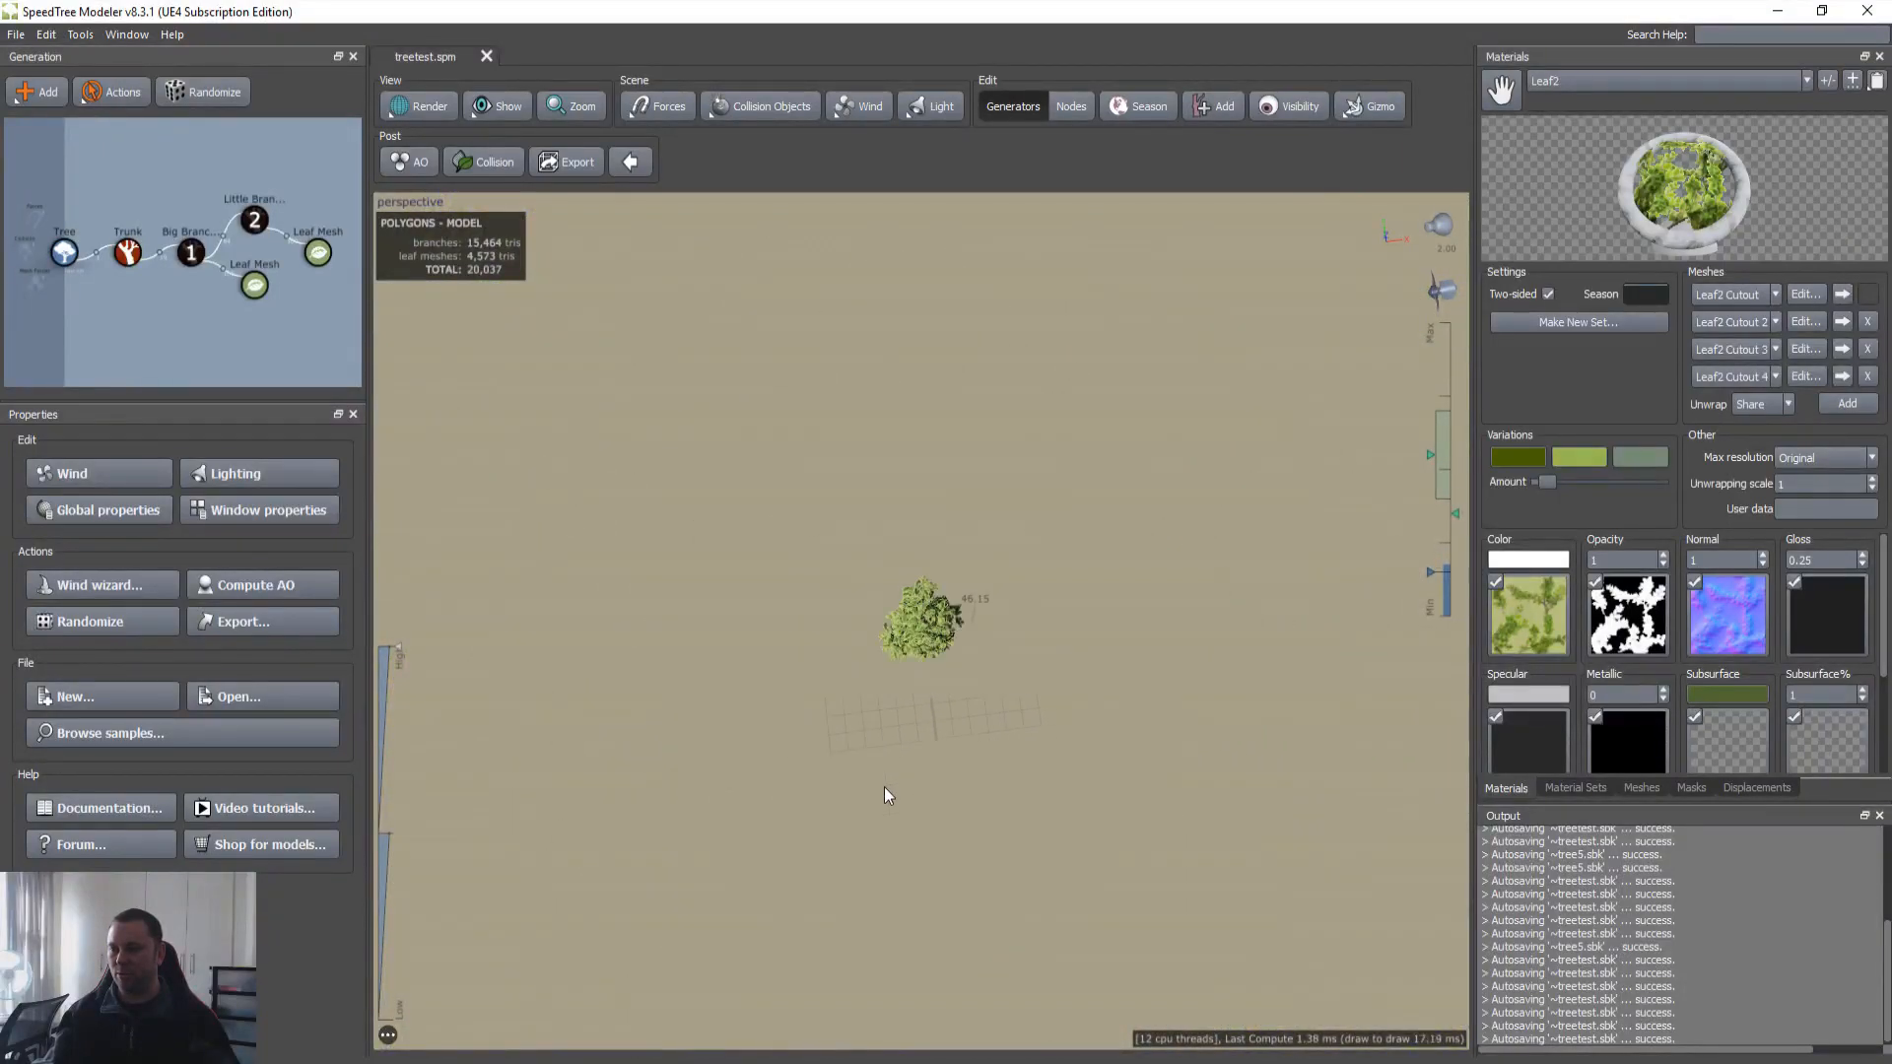
scroll(808, 794, "up", 3)
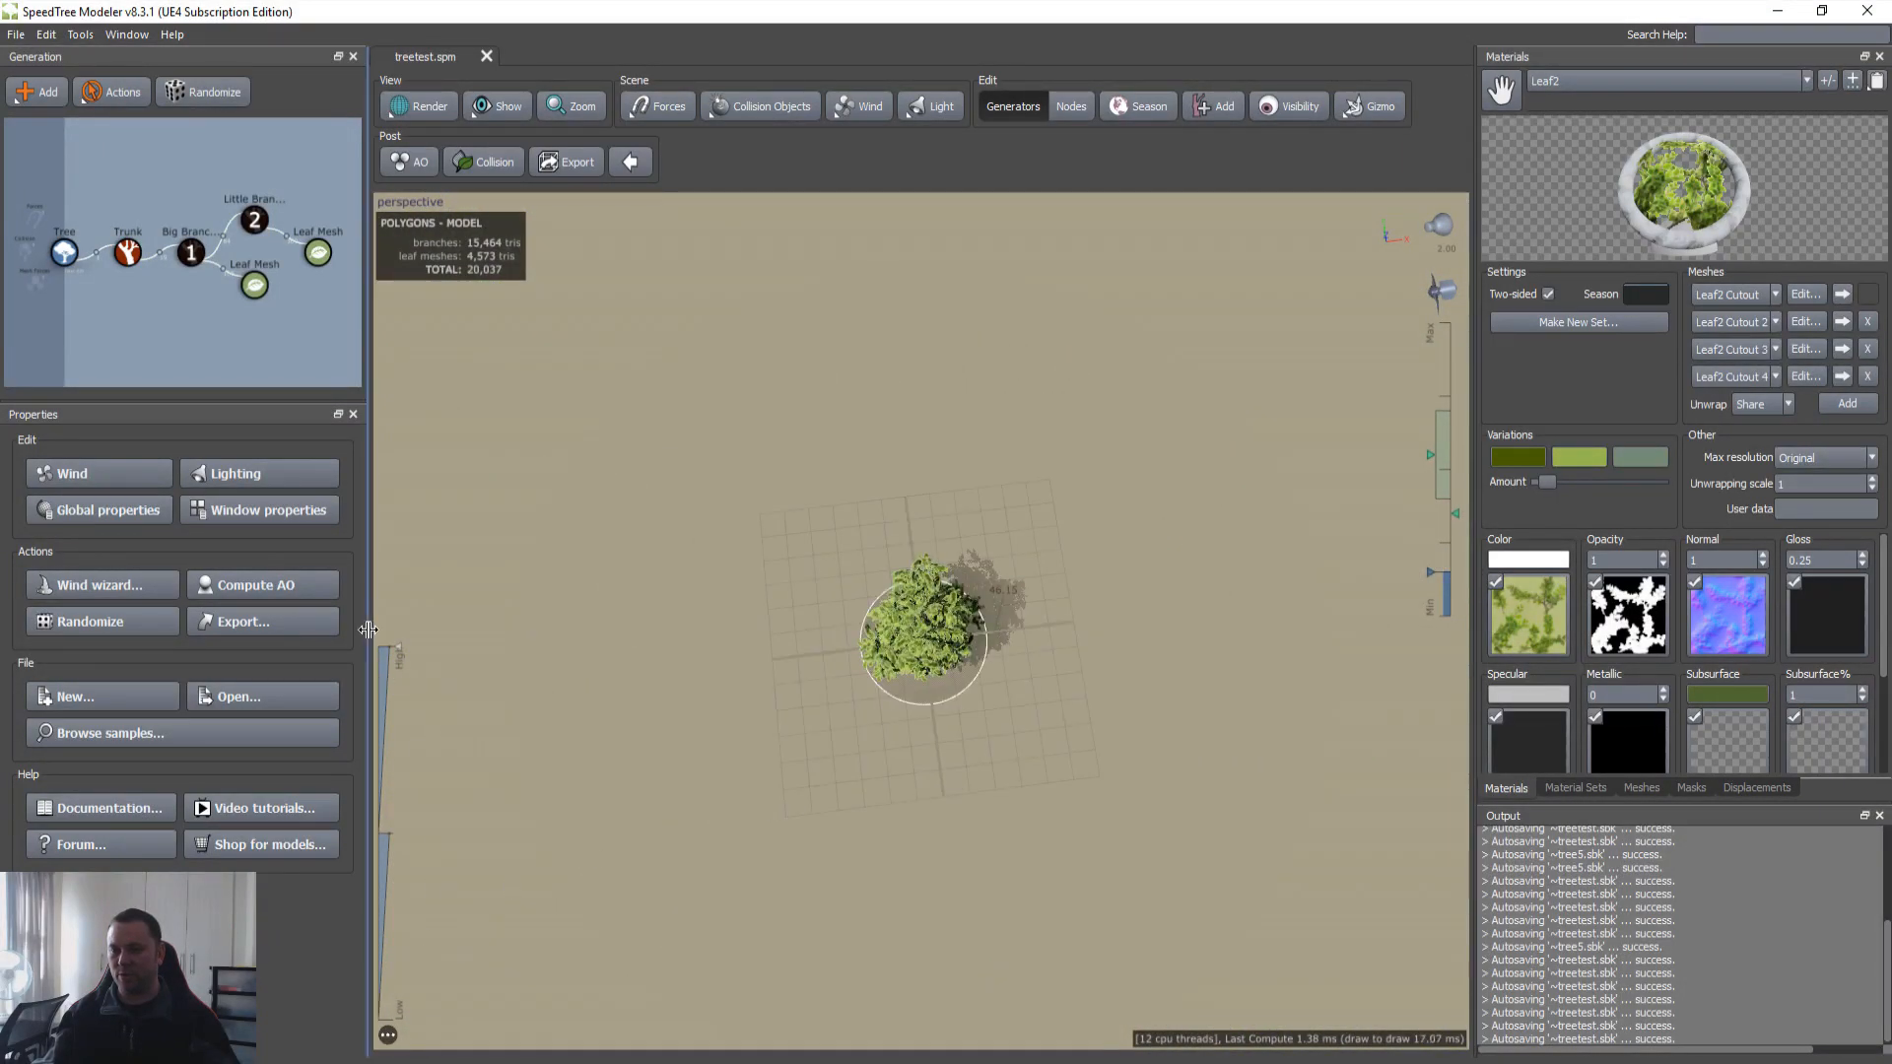
Step: Preview the distant tree at a medium level of detail and compare it with the highest level
left_click_drag(392, 651, 396, 821)
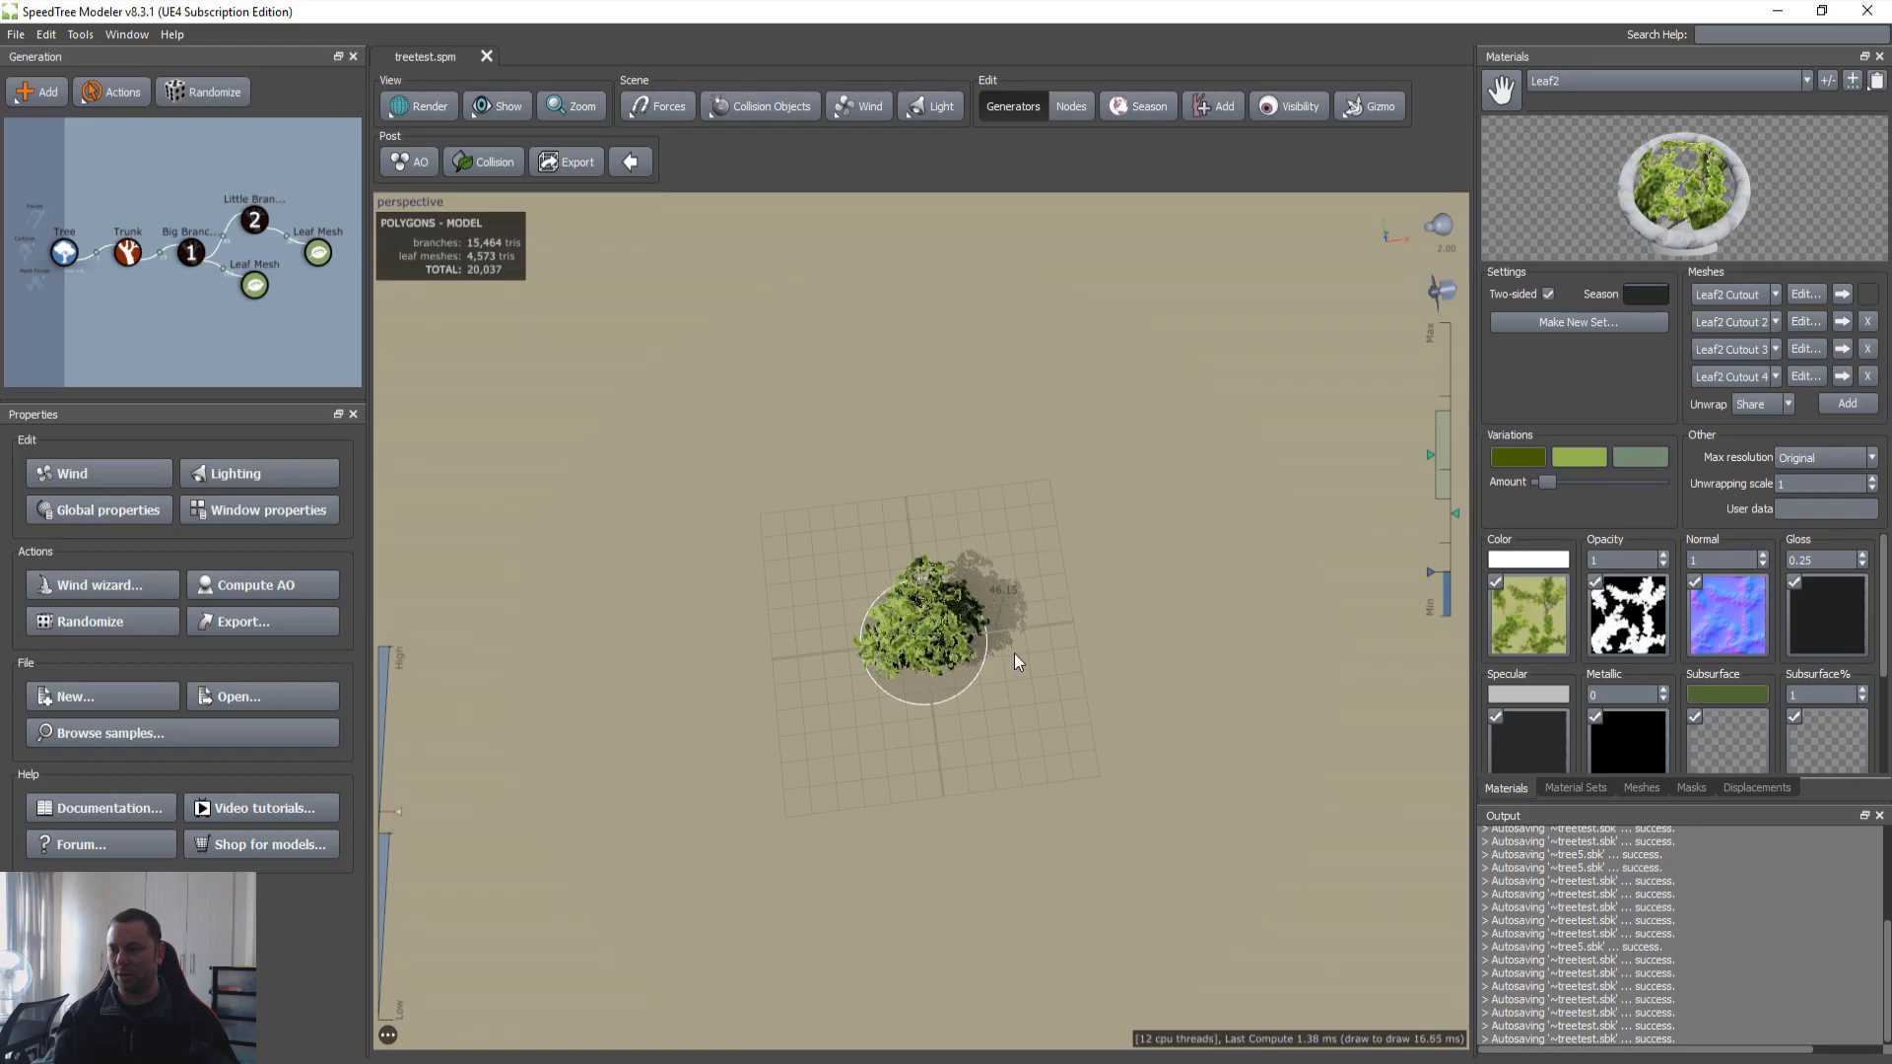
scroll(975, 662, "up", 1)
left_click_drag(943, 702, 749, 513)
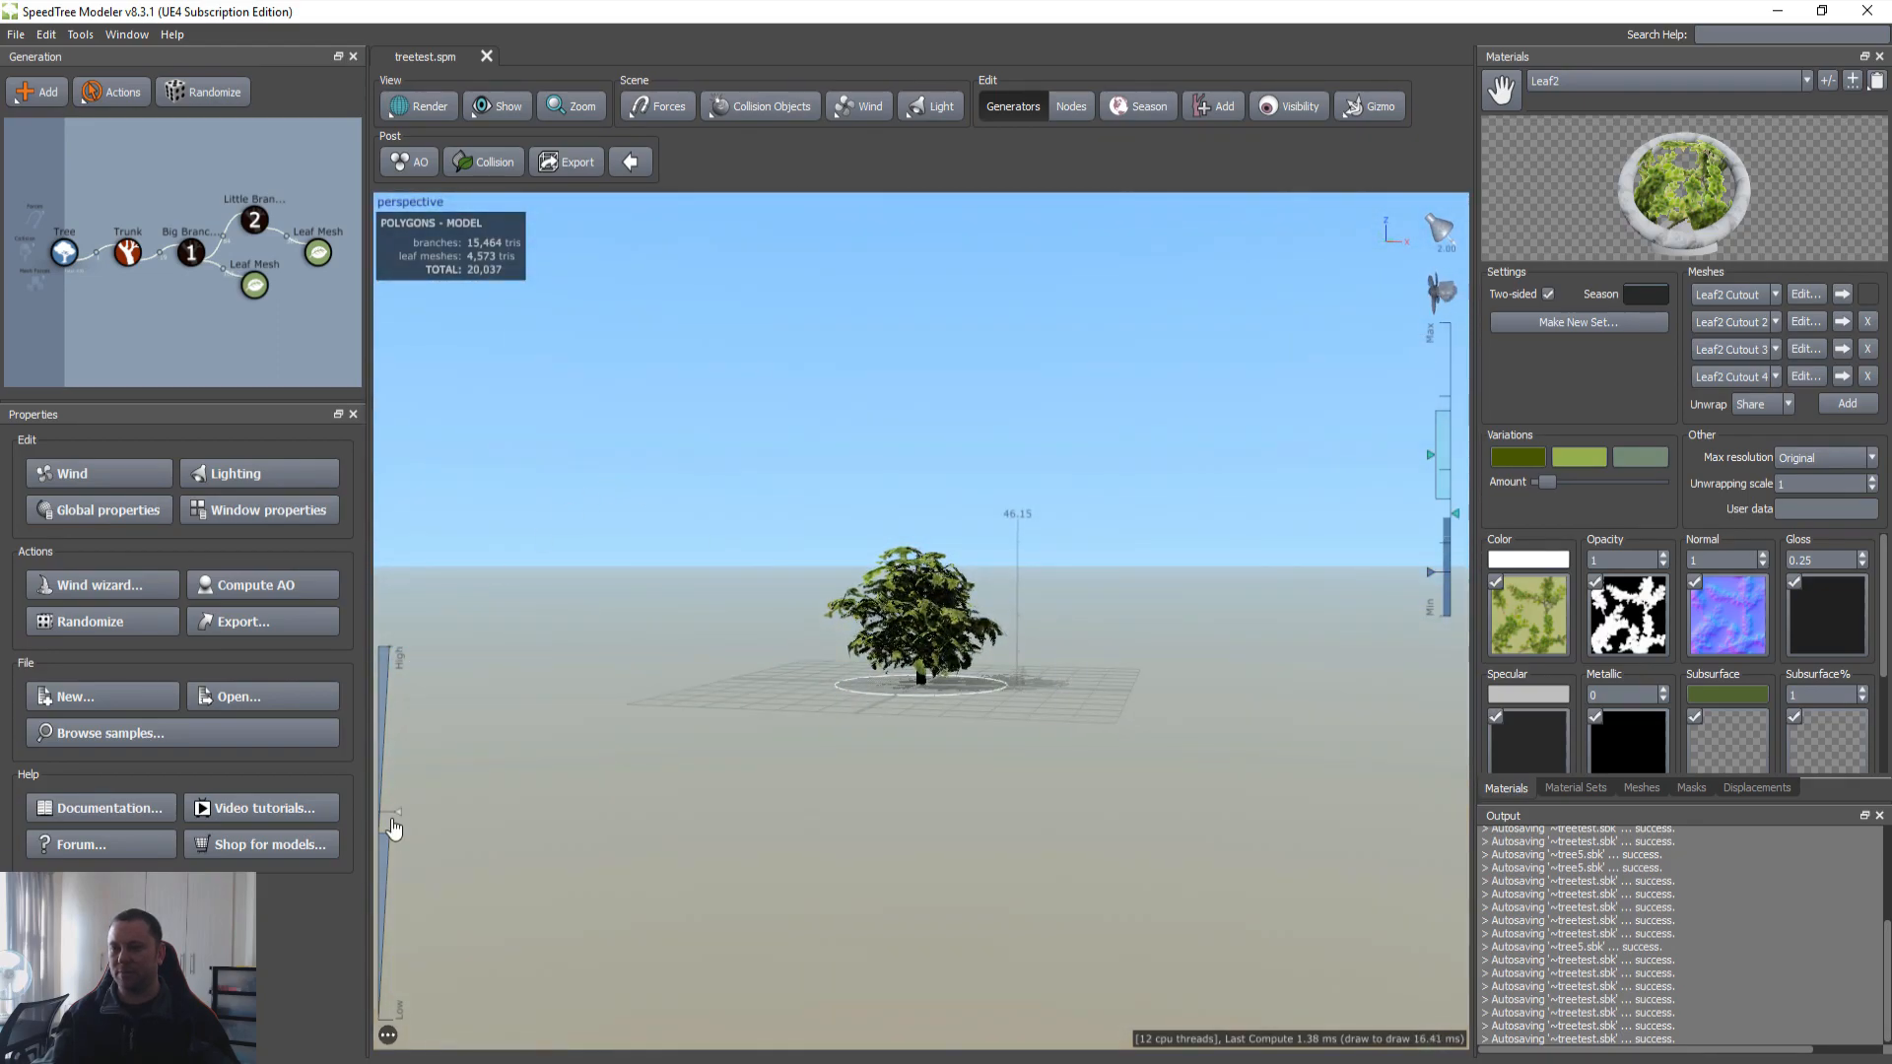
left_click_drag(398, 810, 399, 653)
scroll(1299, 694, "down", 4)
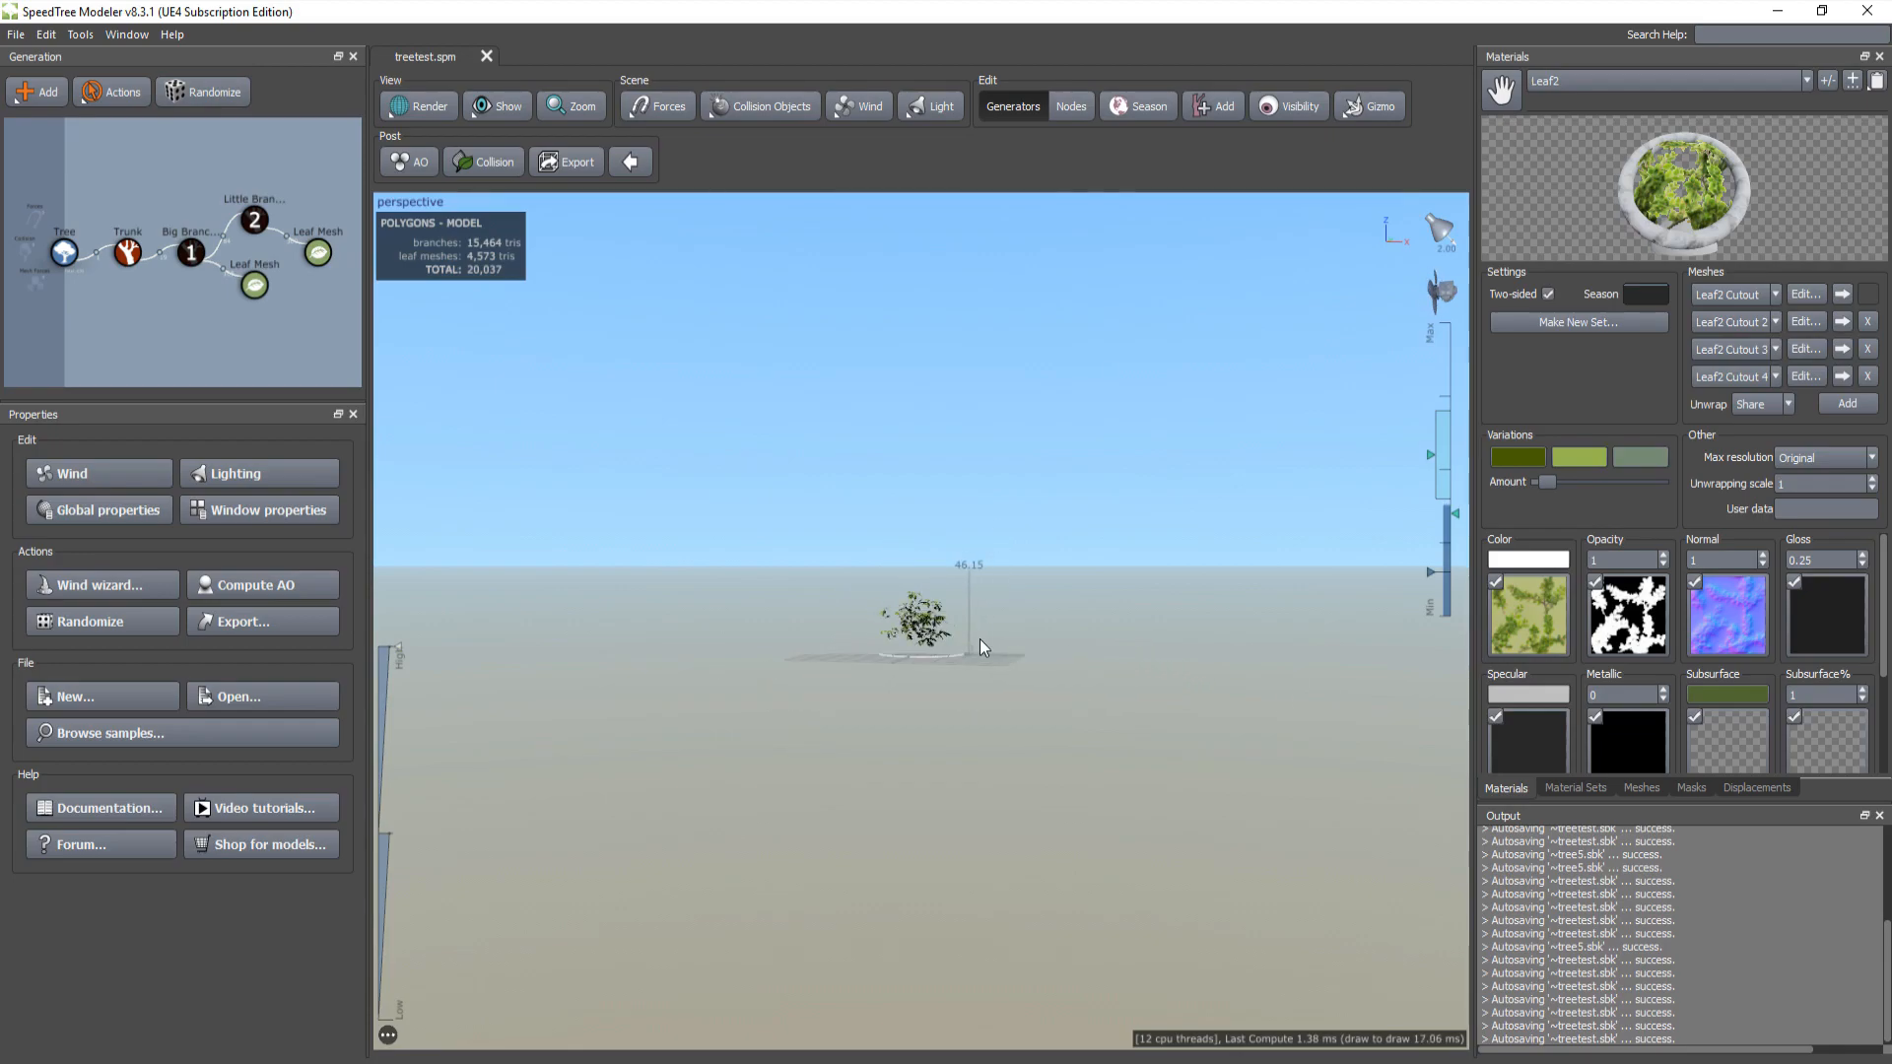
scroll(984, 638, "up", 10)
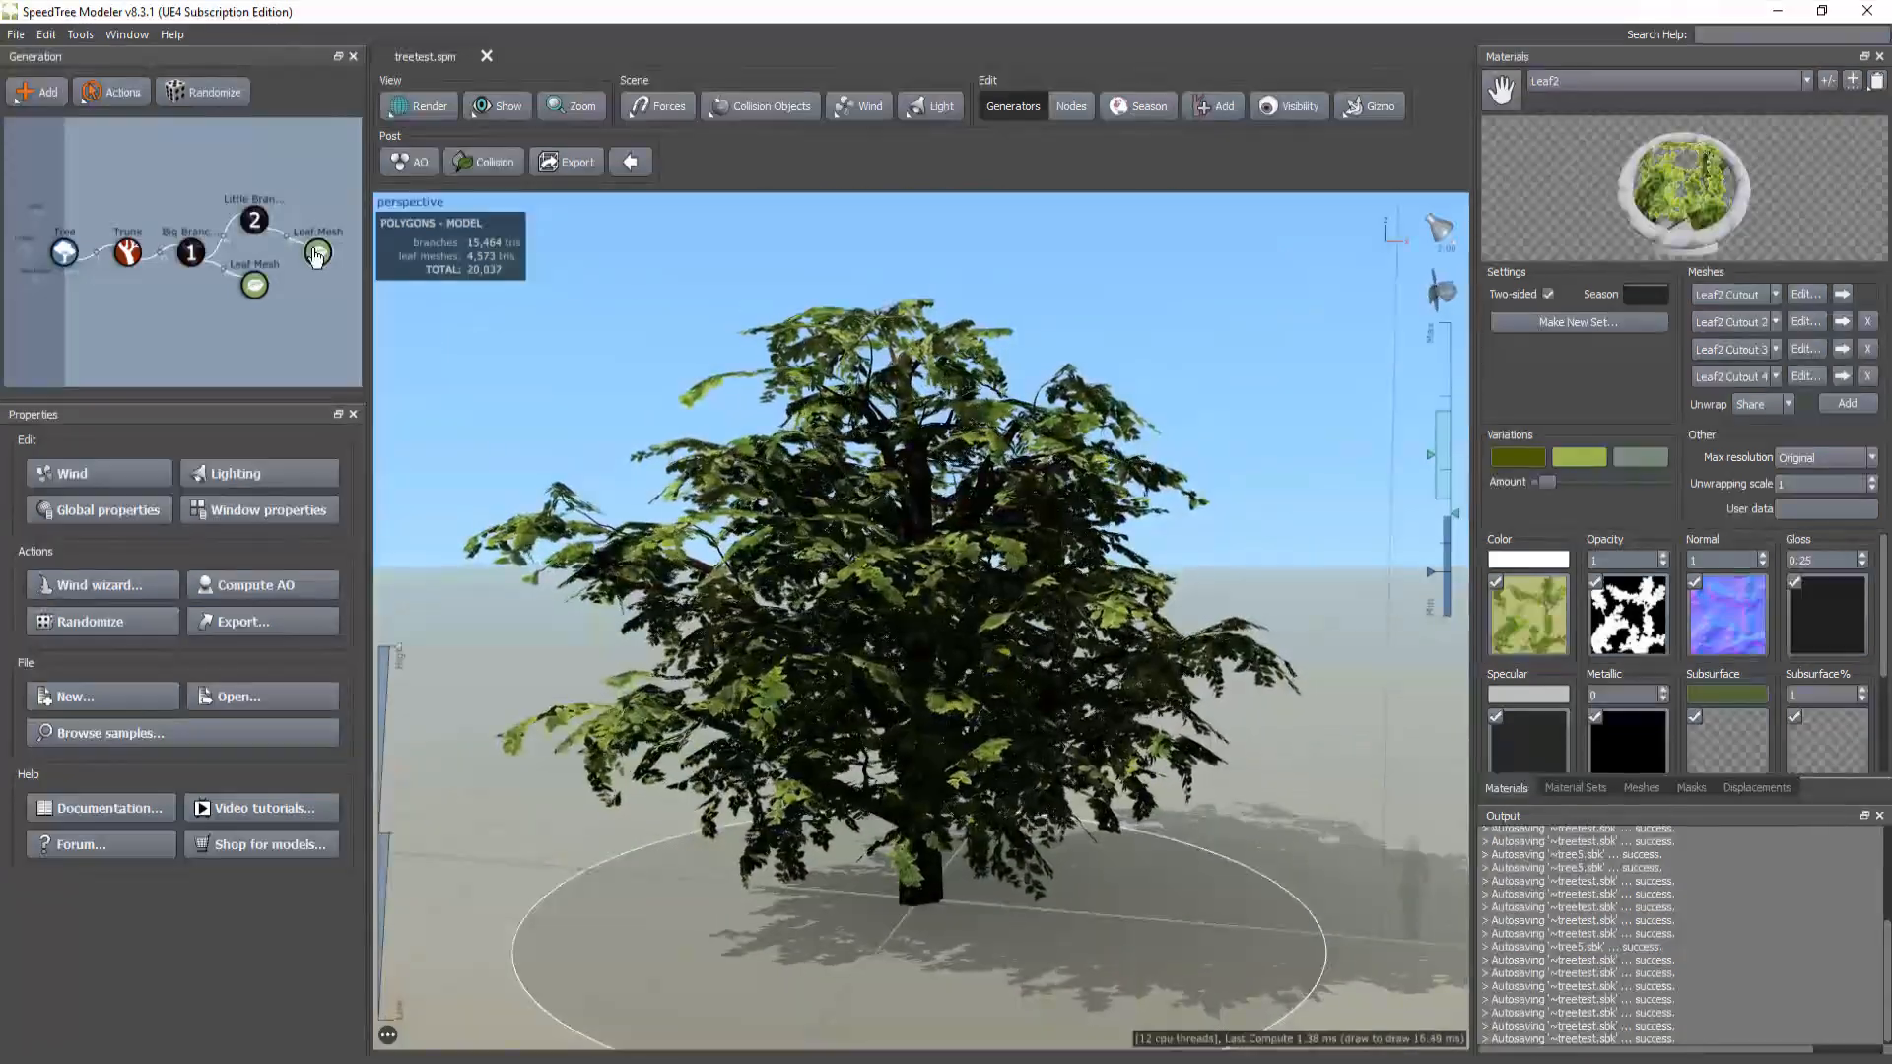
Step: Check the dynamic LOD settings of both leaf meshes and of the trunk
left_click(316, 253)
left_click(255, 285, "ctrl")
left_click(284, 453)
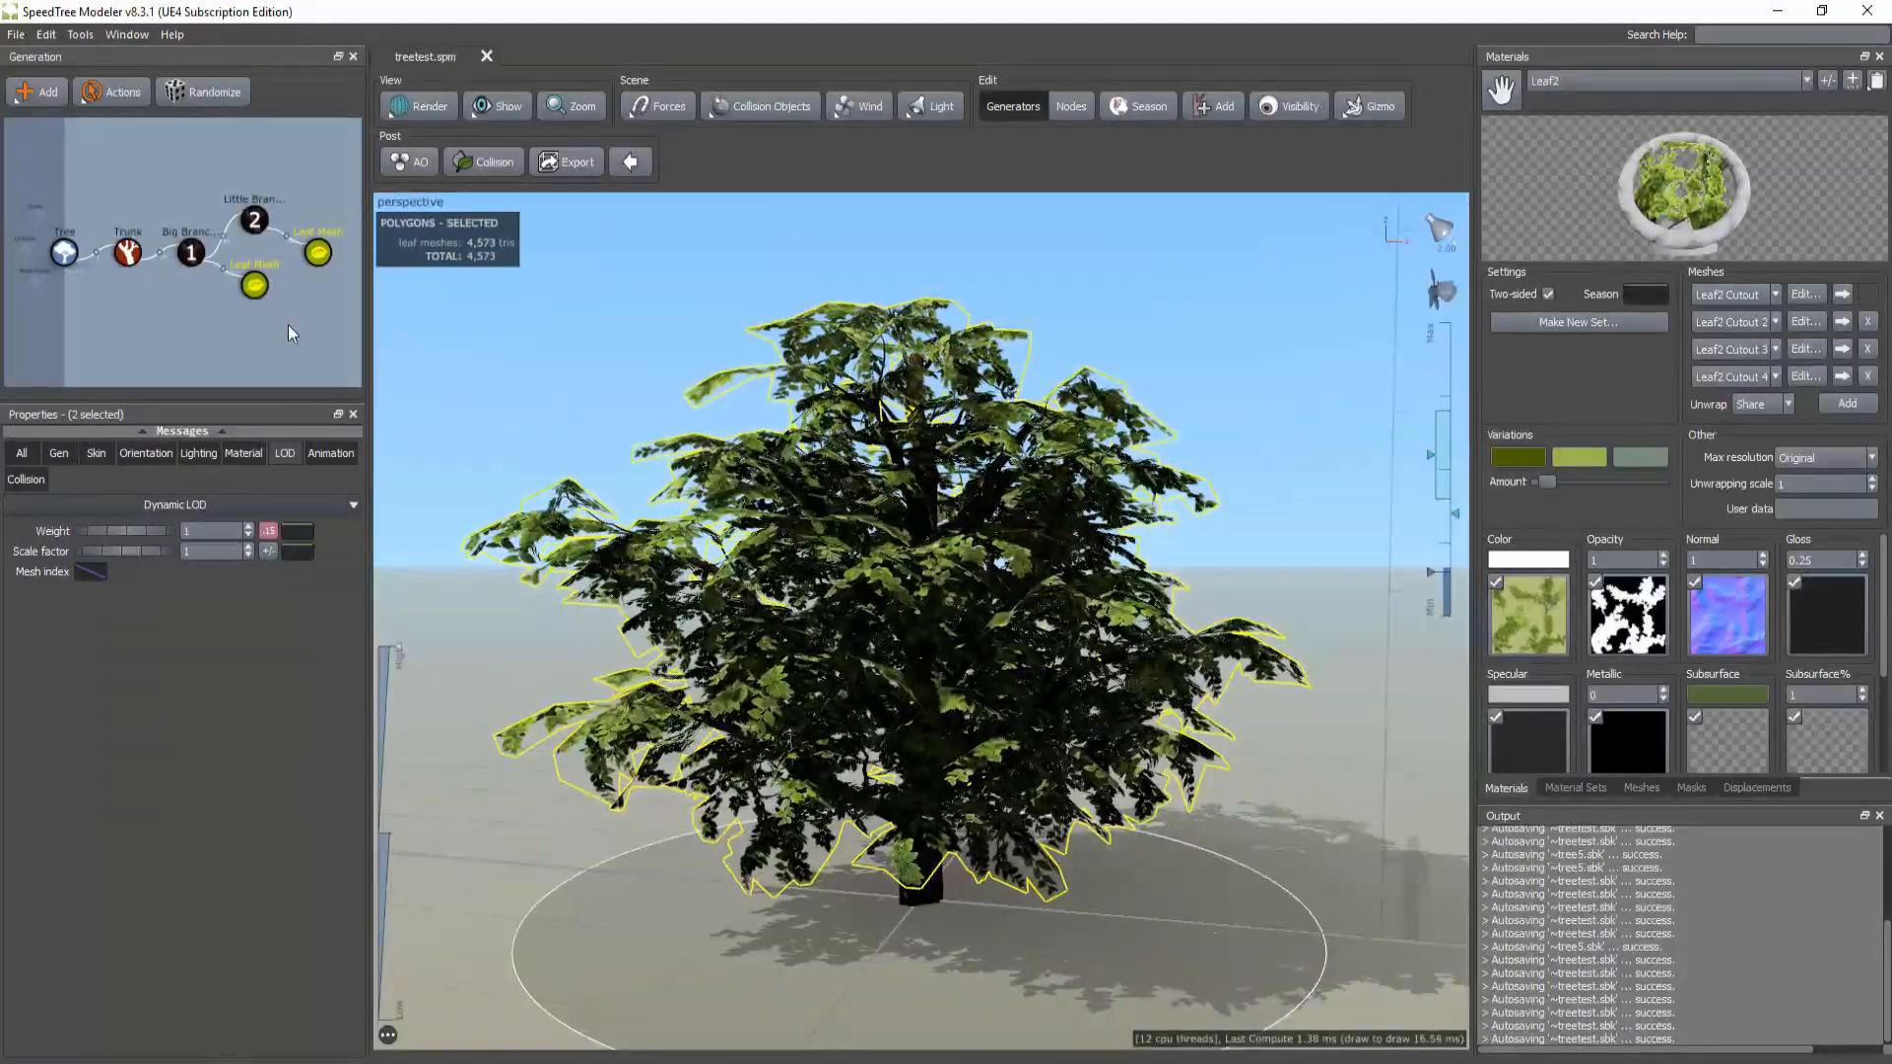
left_click(258, 330)
left_click(158, 259)
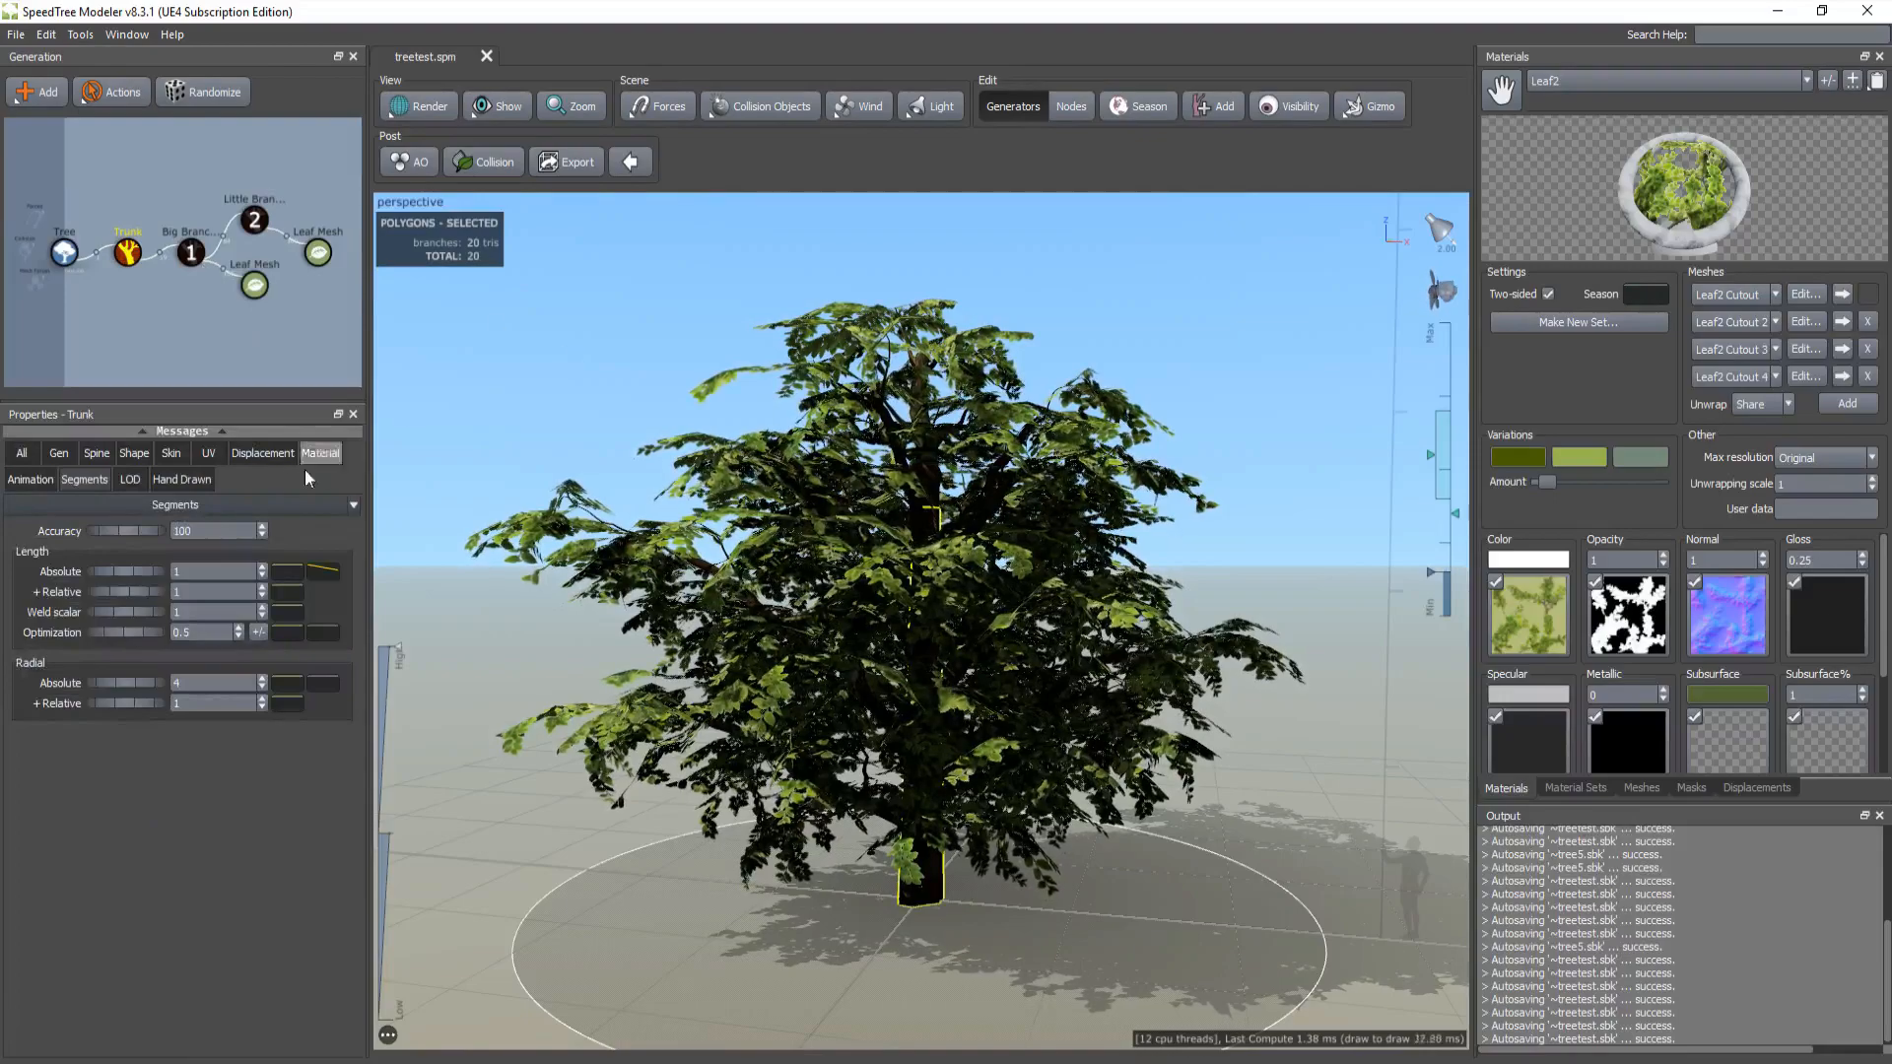
left_click(128, 480)
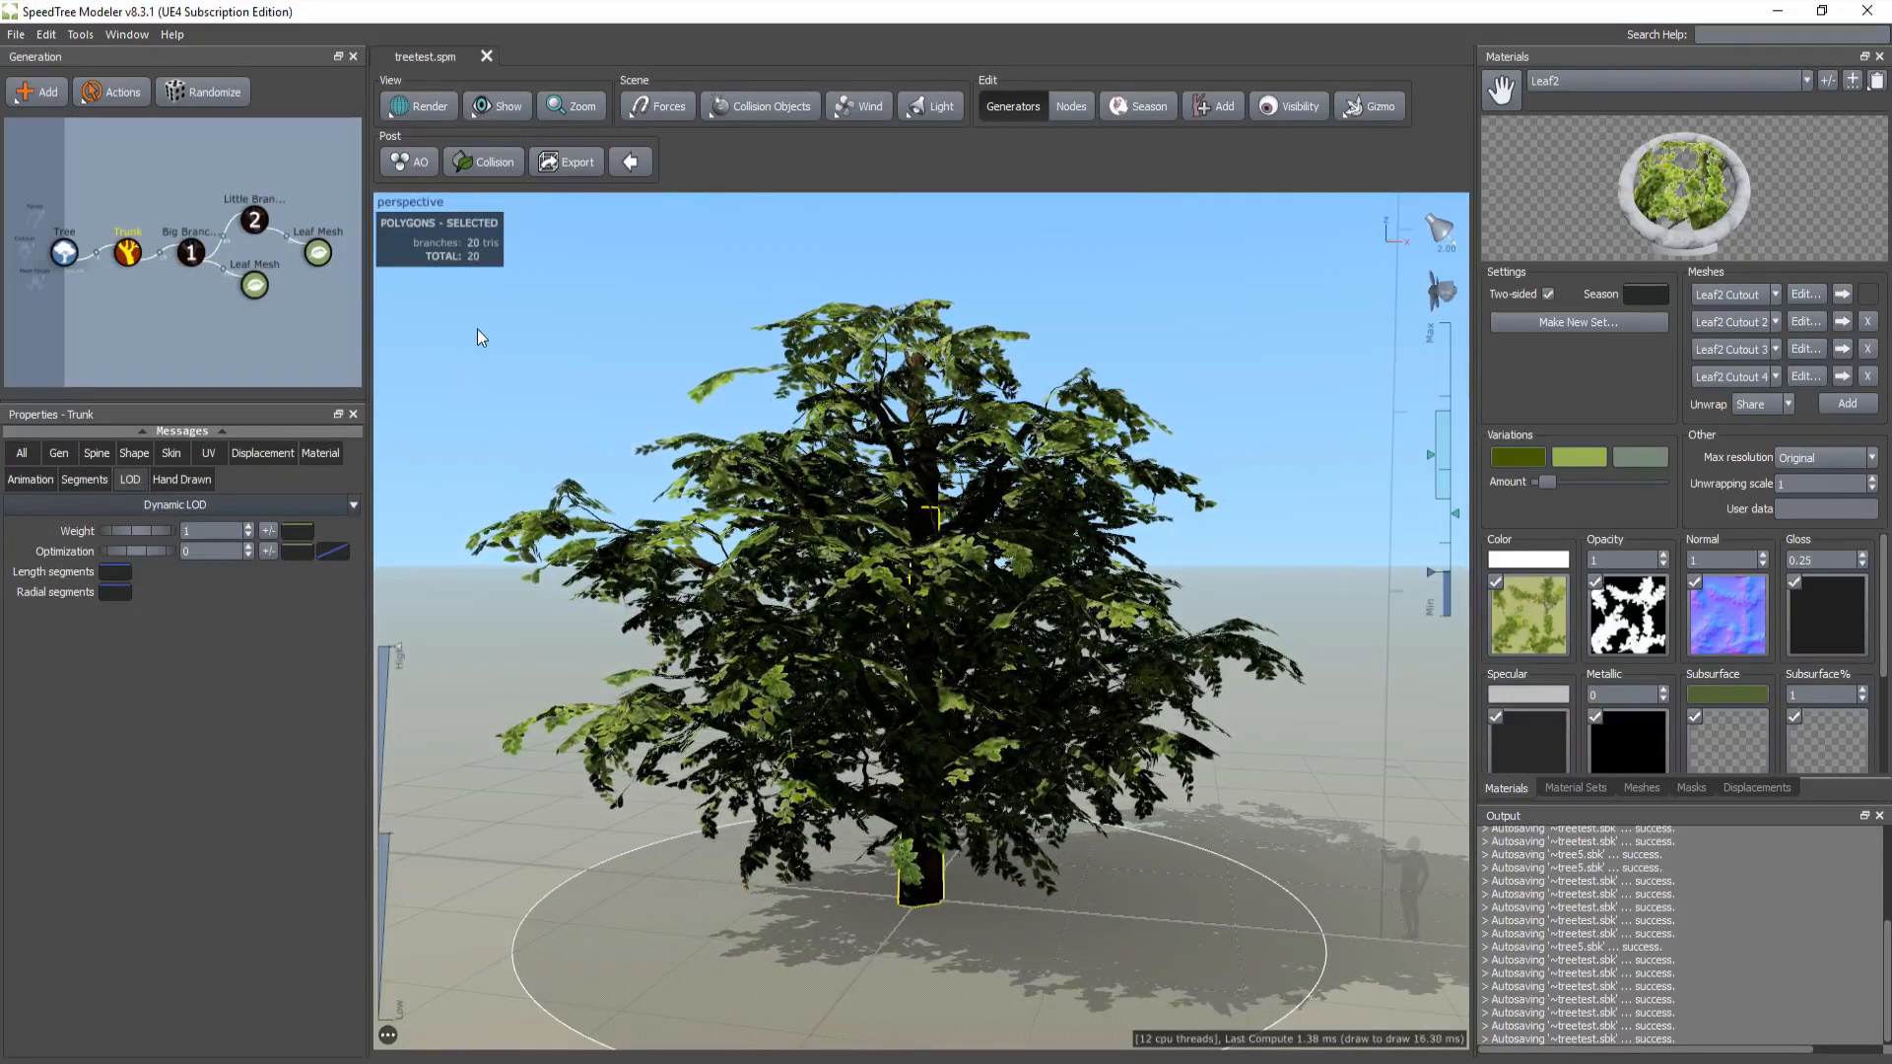
Step: Check the dynamic LOD settings of both leaf meshes selected together, including the mesh index
left_click(307, 333)
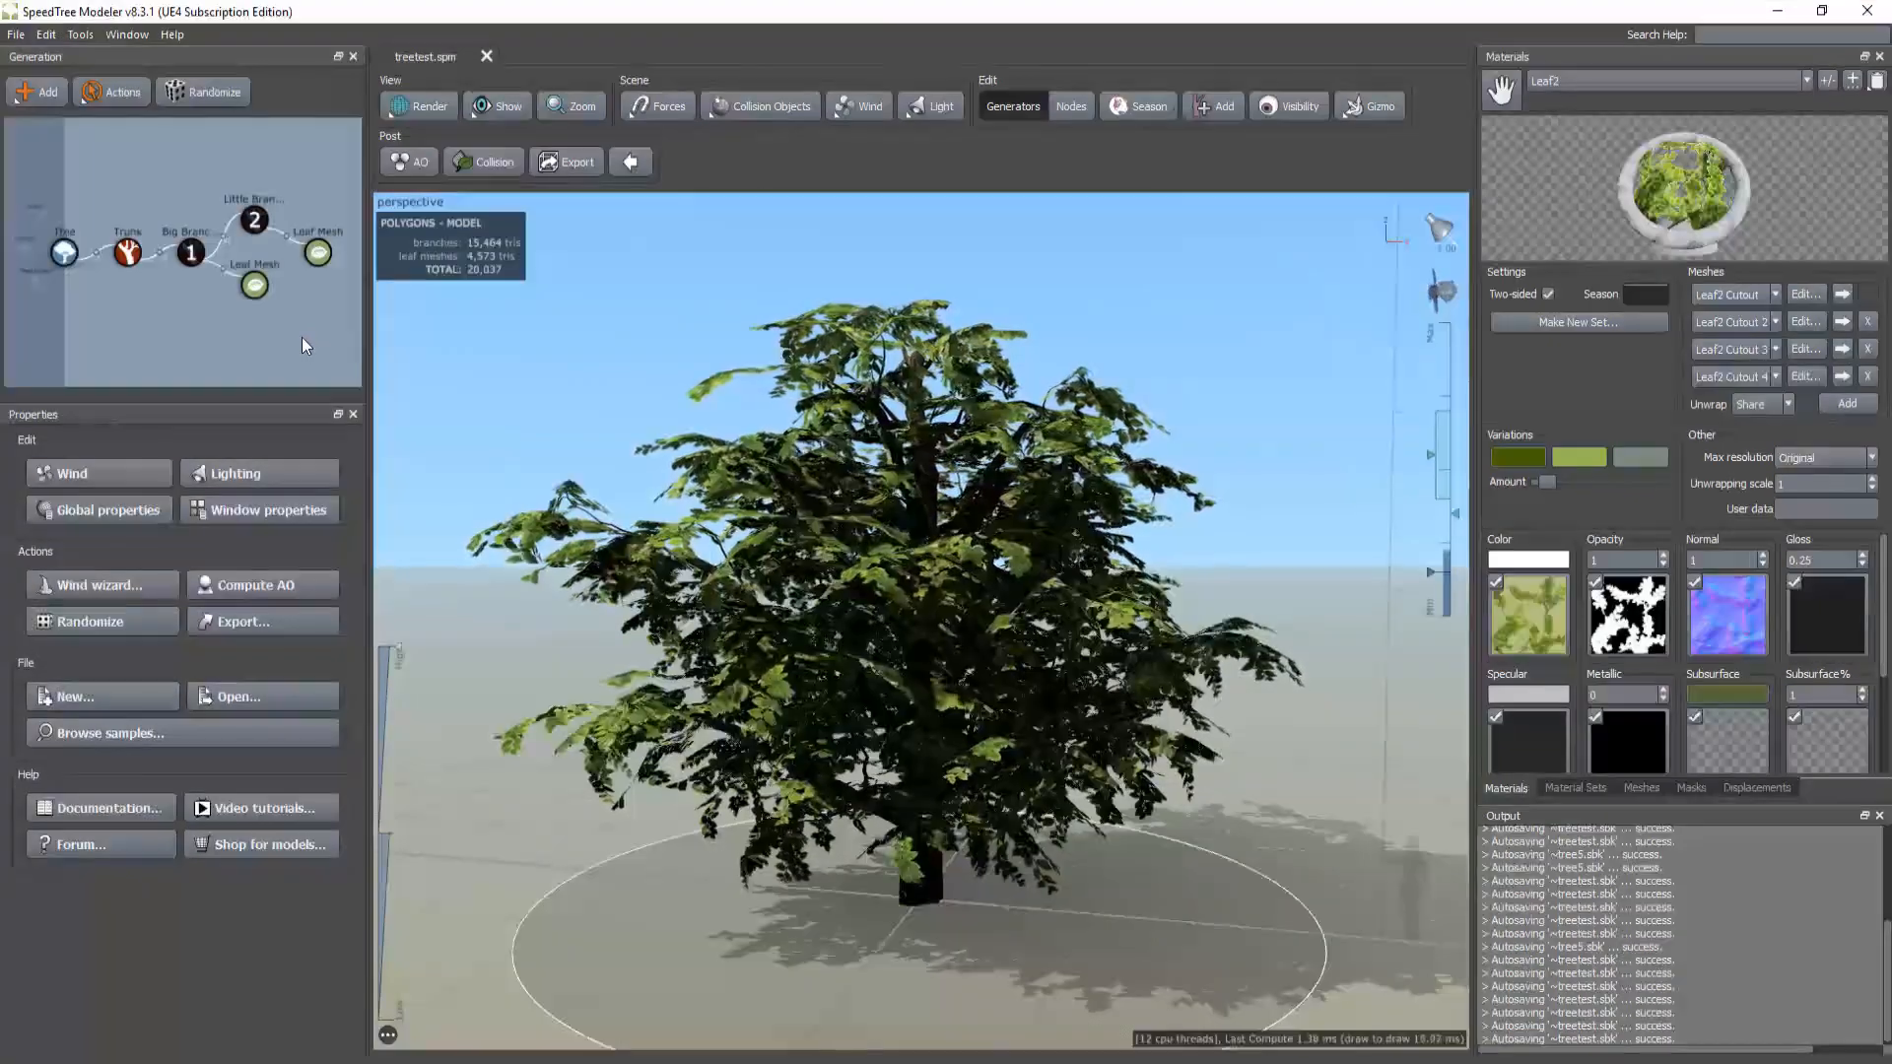
left_click(320, 252)
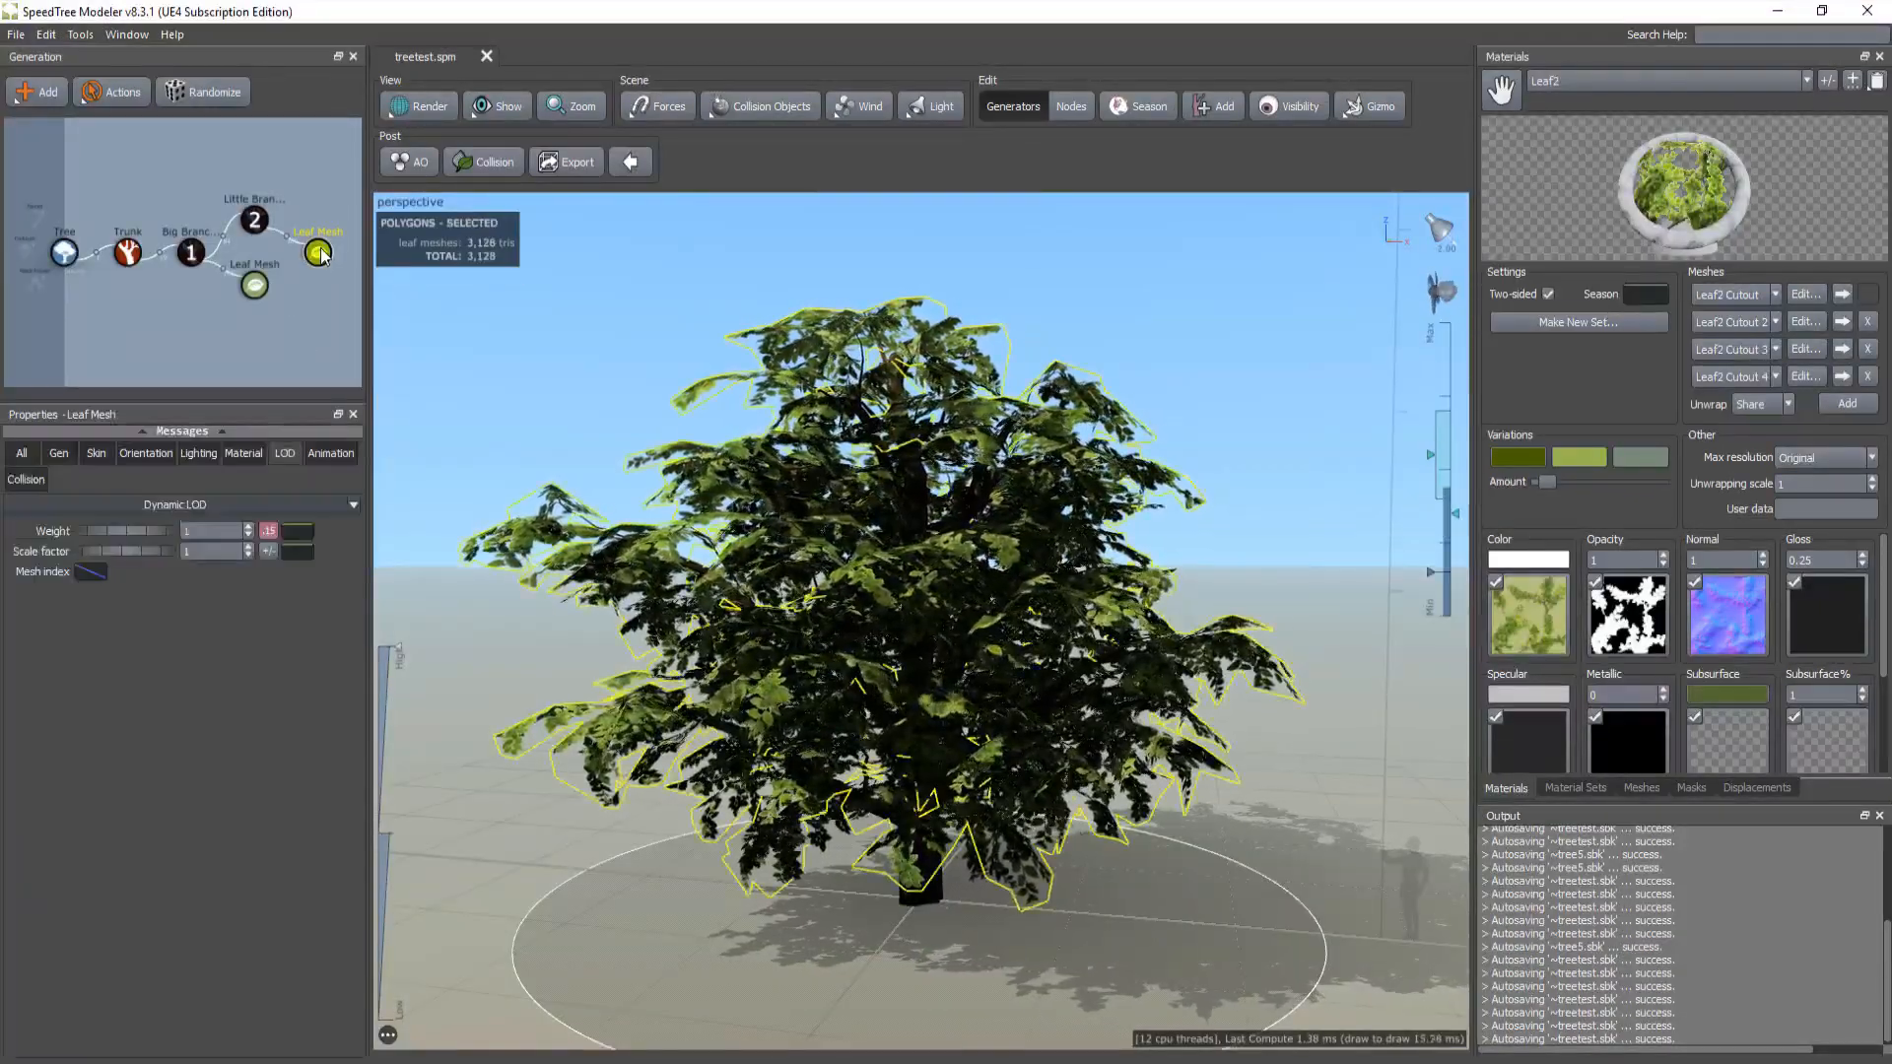
left_click(255, 284, "ctrl")
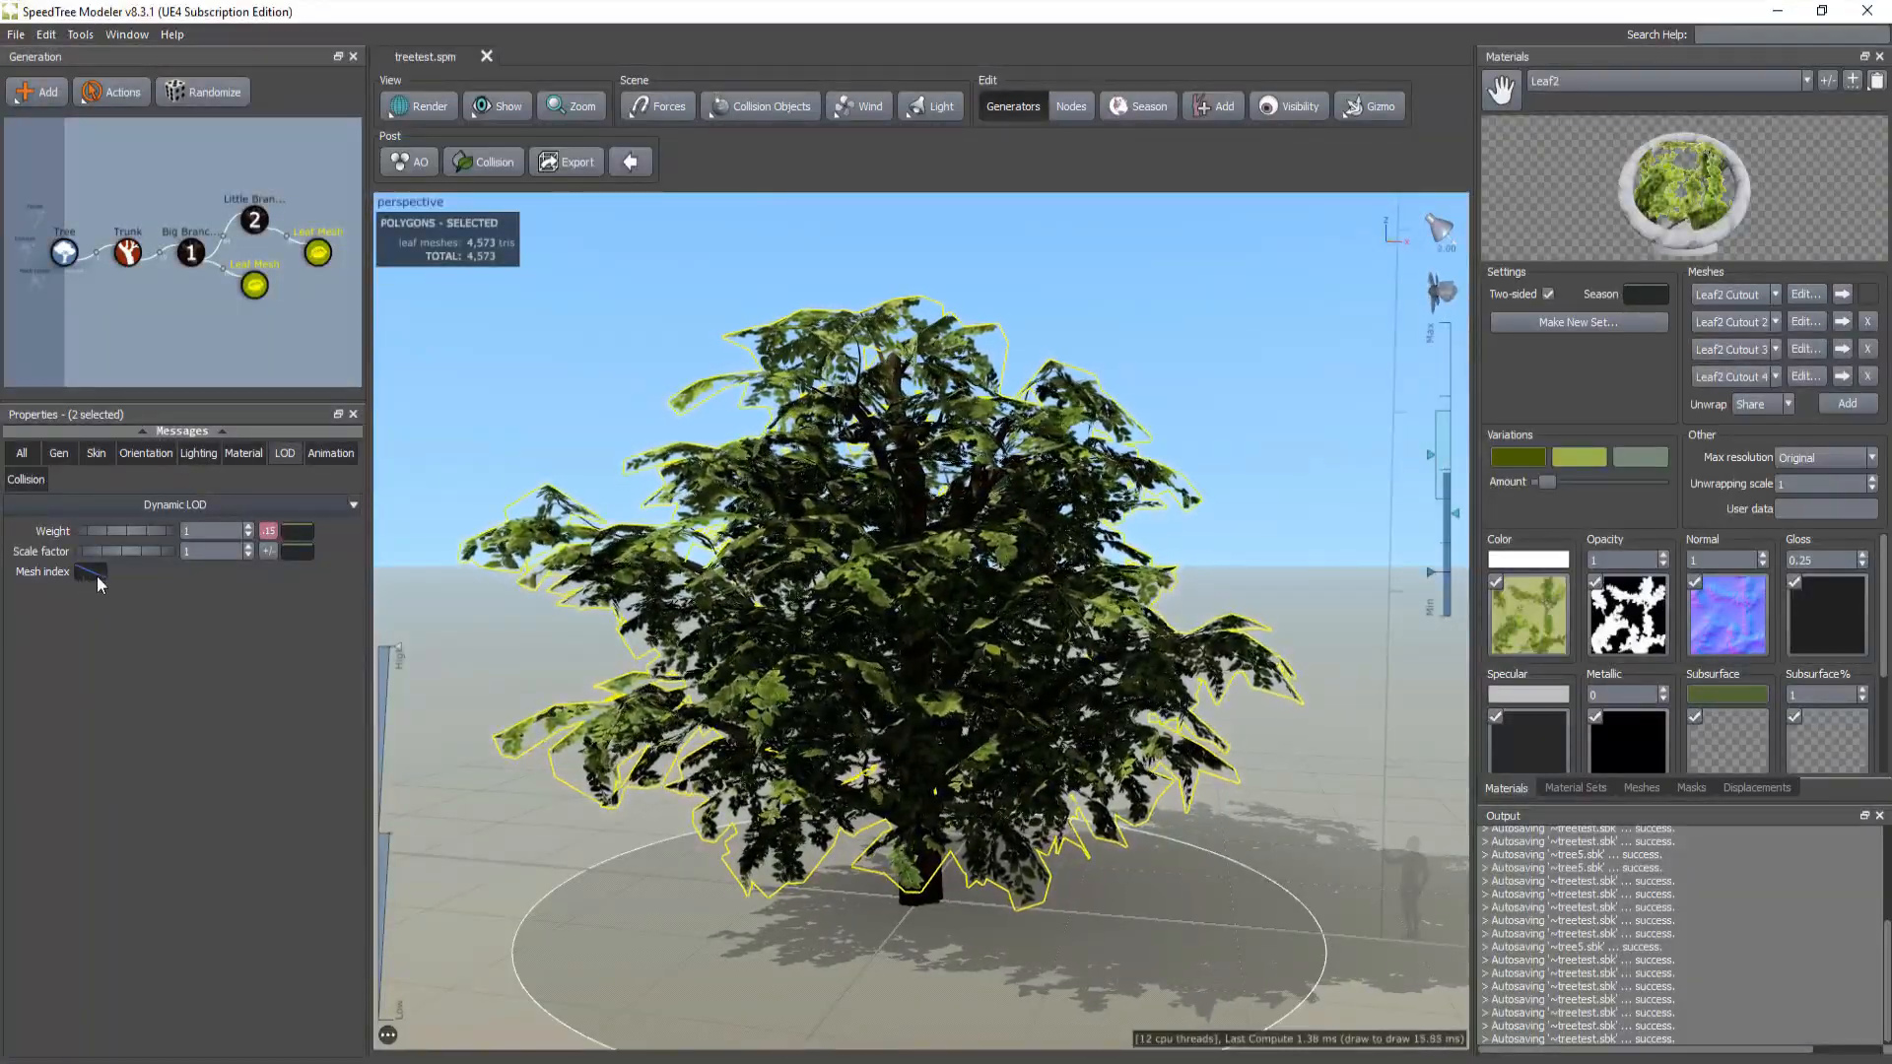
left_click(512, 397)
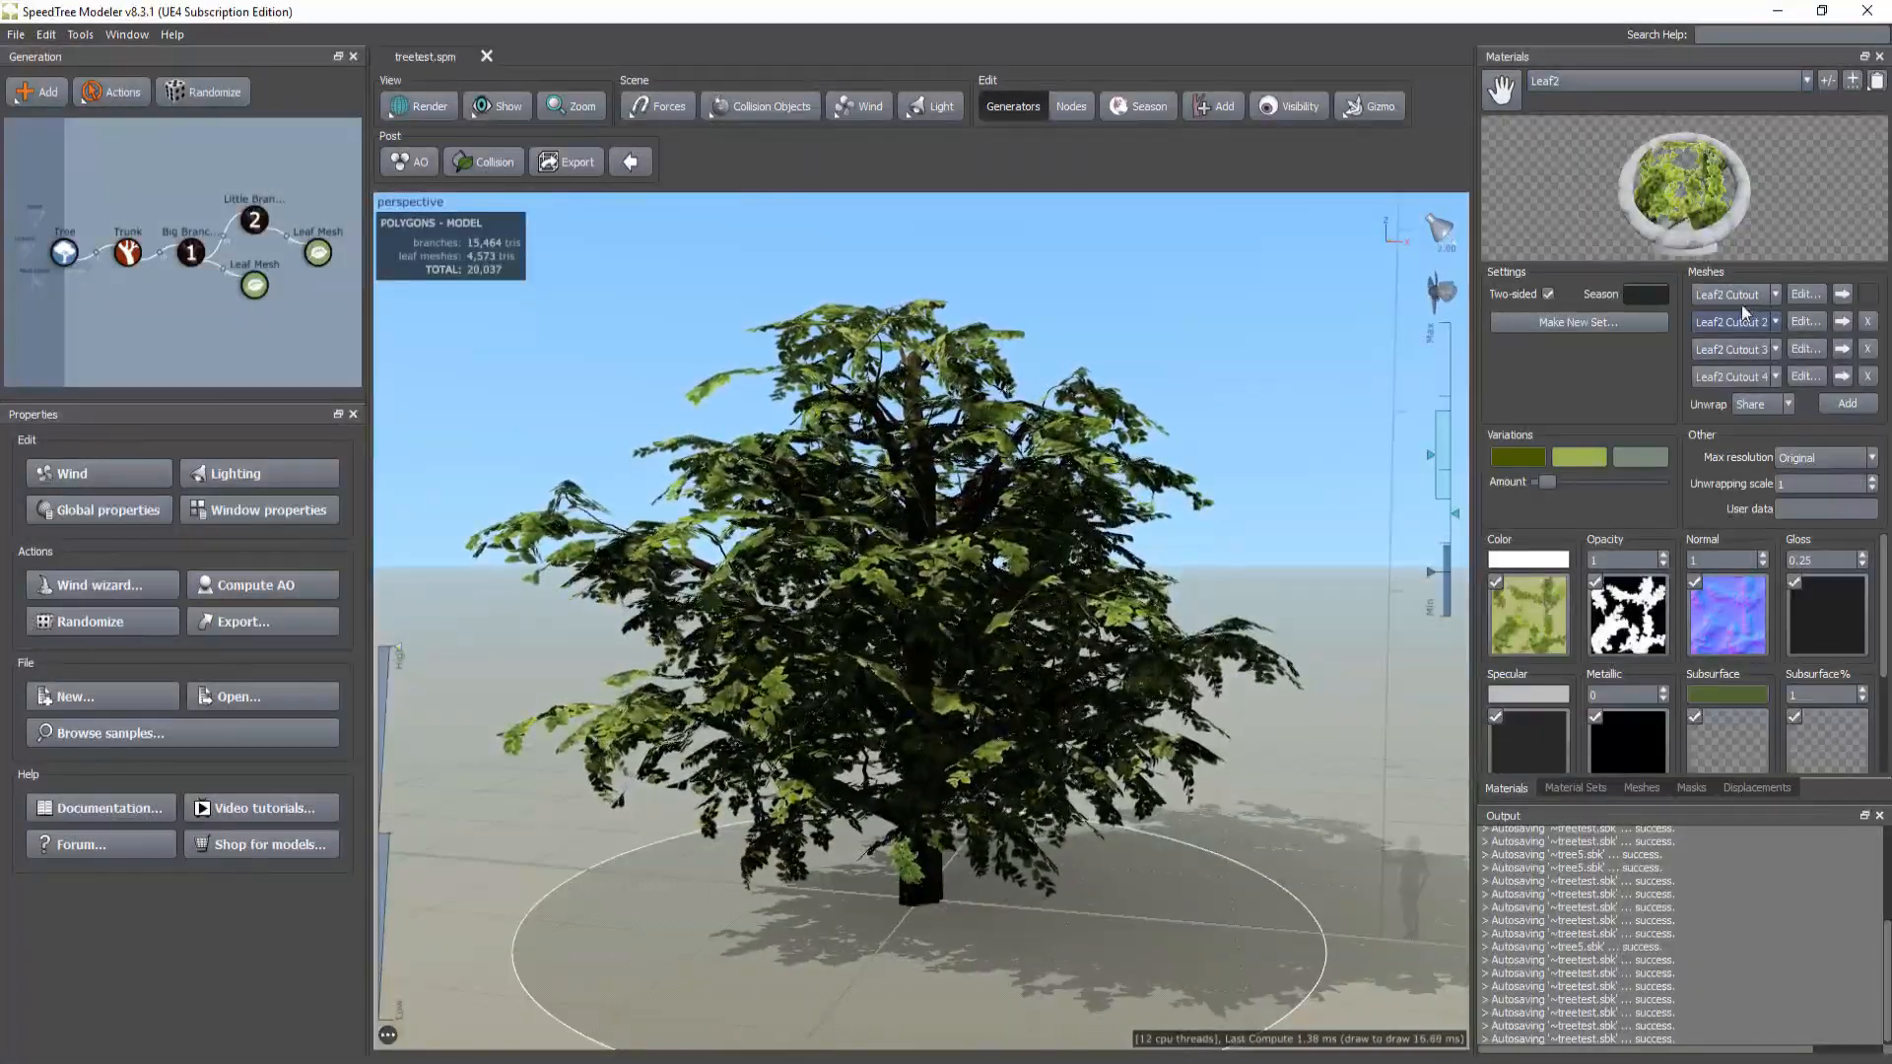
Step: View the low-detail version of Leaf2 Cutout 2 in the cutout editor, then close the editor
left_click(1803, 321)
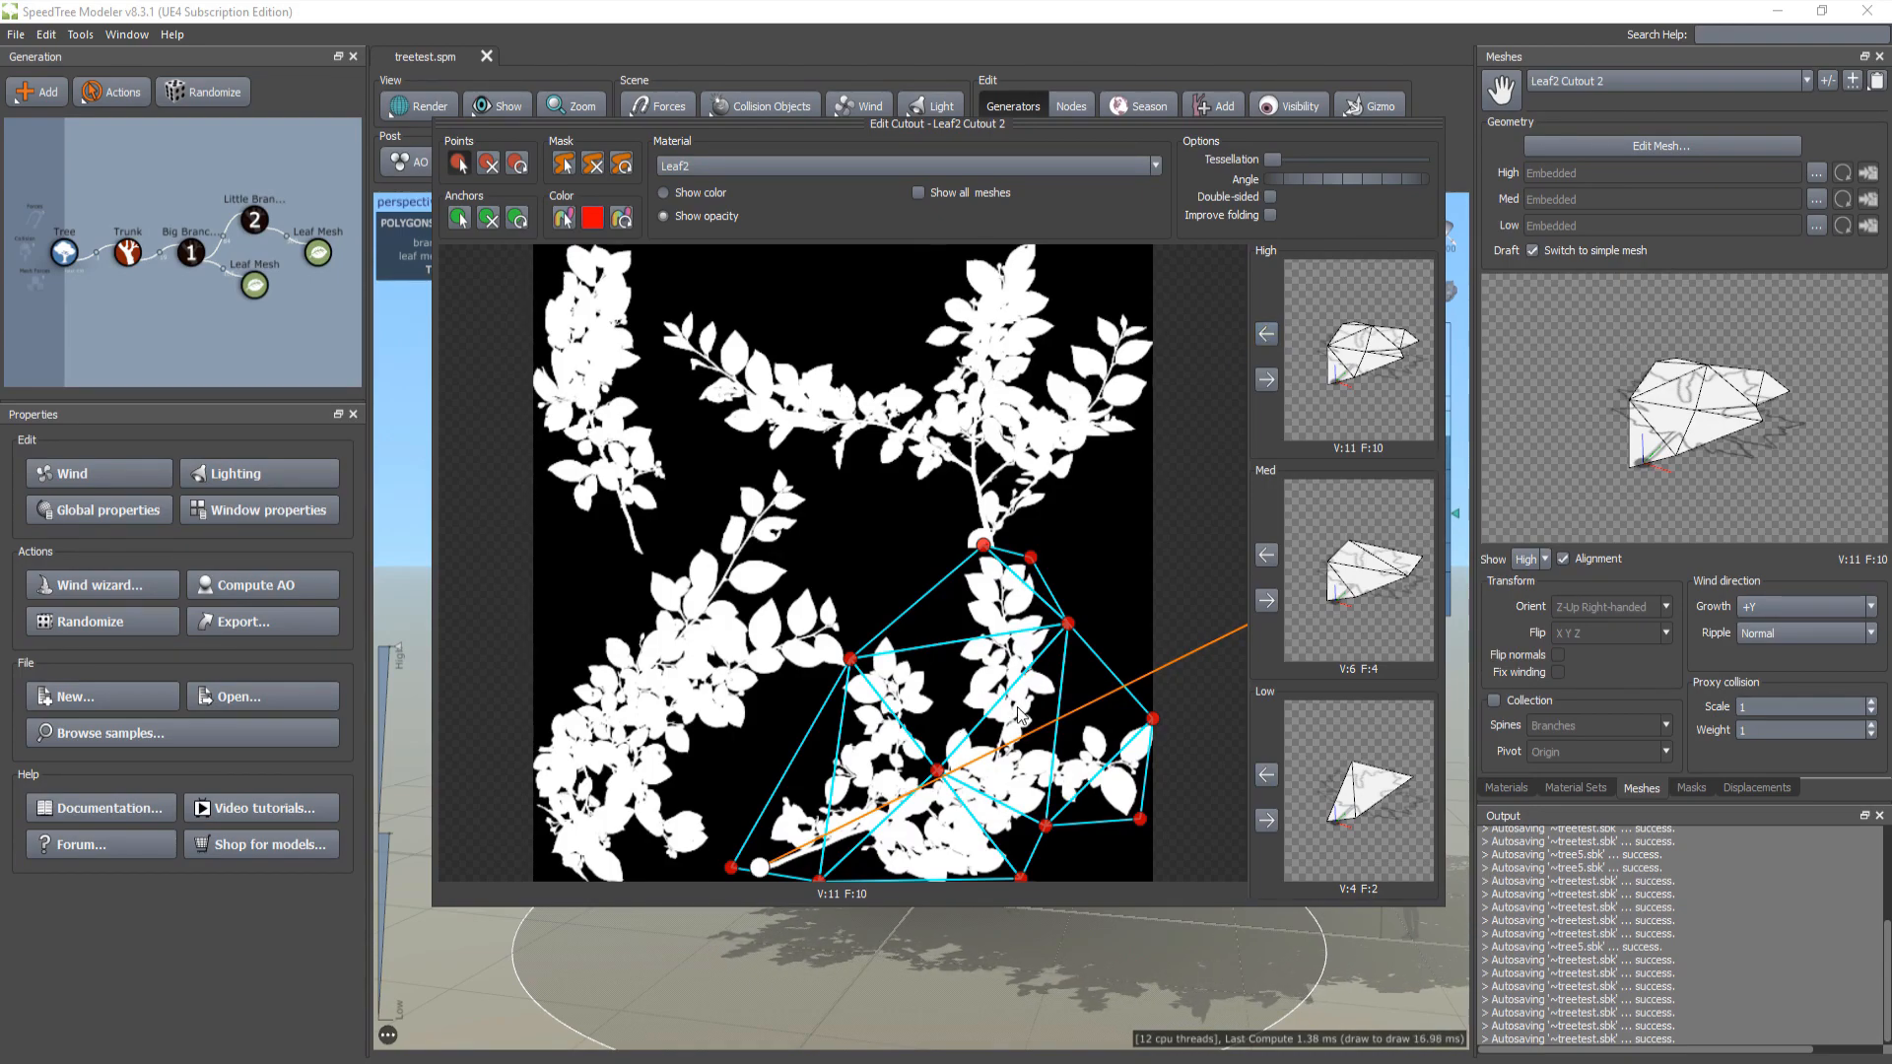
left_click(1266, 776)
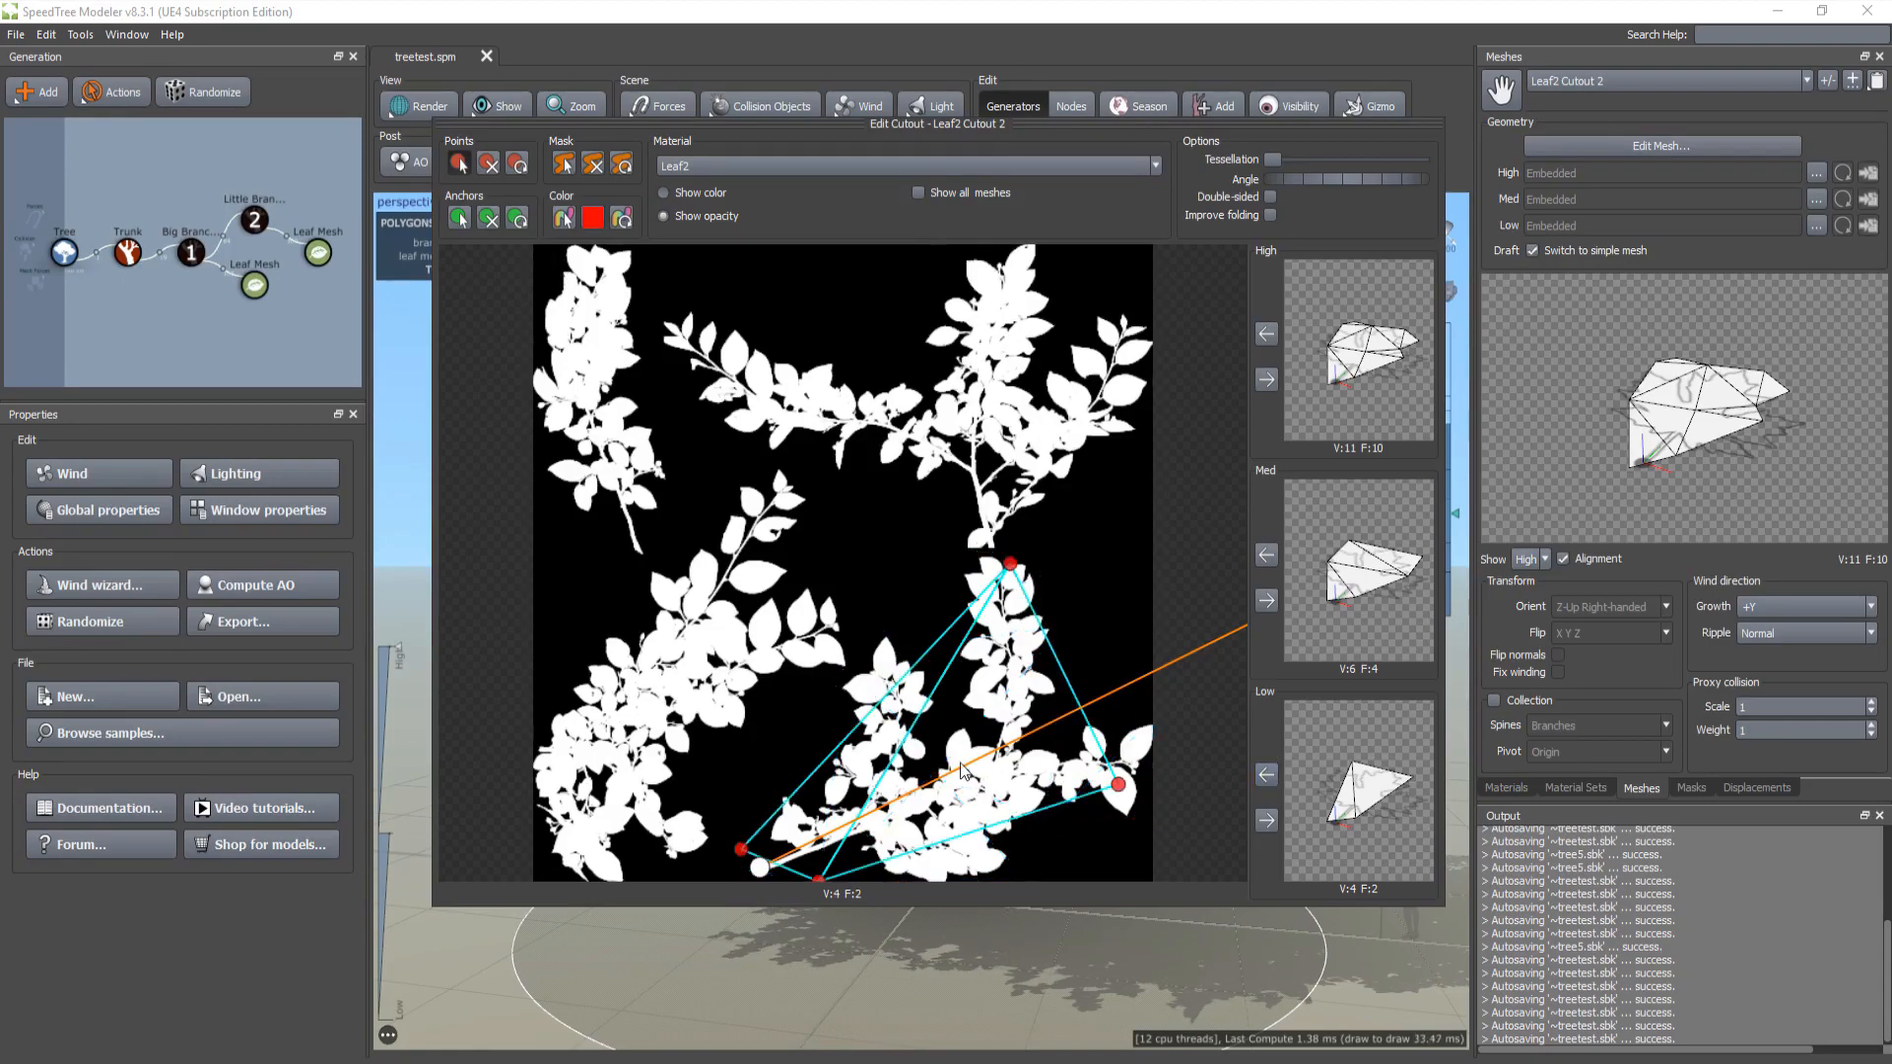
left_click(1303, 32)
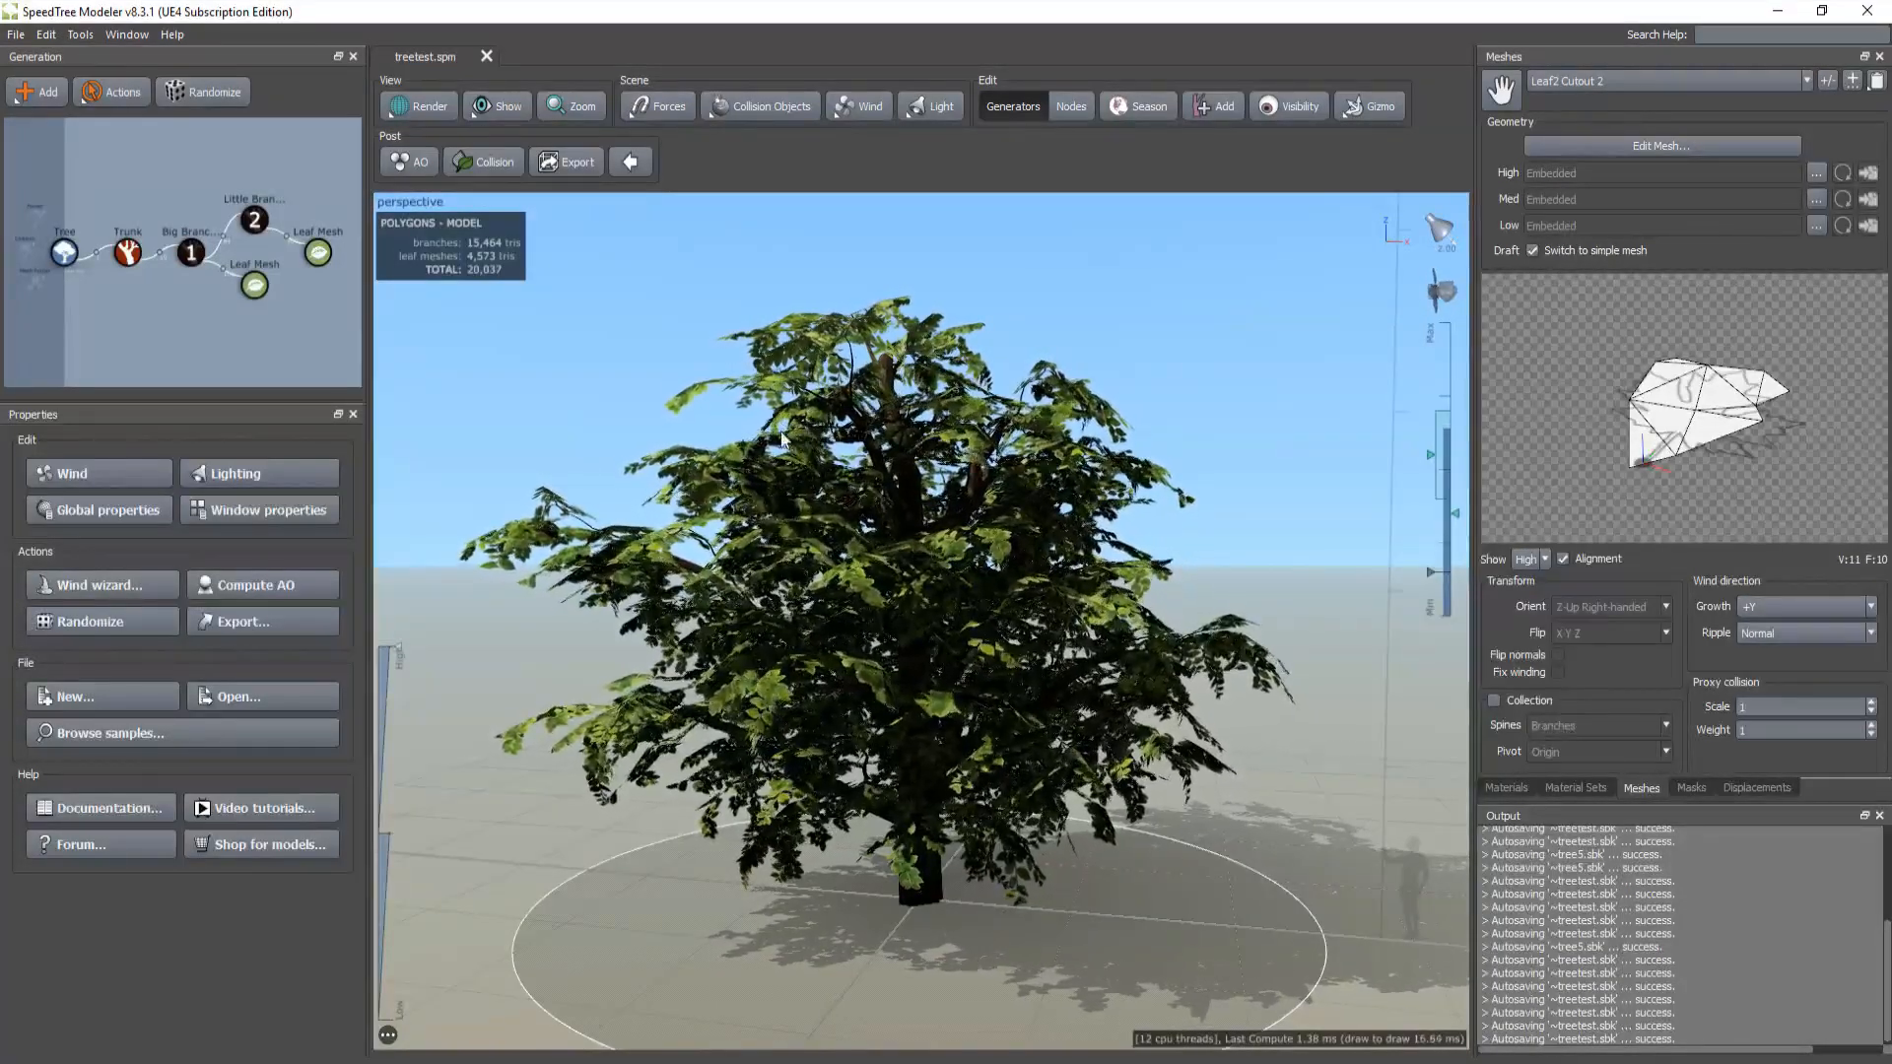
Step: Try the Leaf1 material on both leaf meshes
left_click(807, 461)
left_click(1212, 355)
left_click_drag(1212, 355, 696, 549)
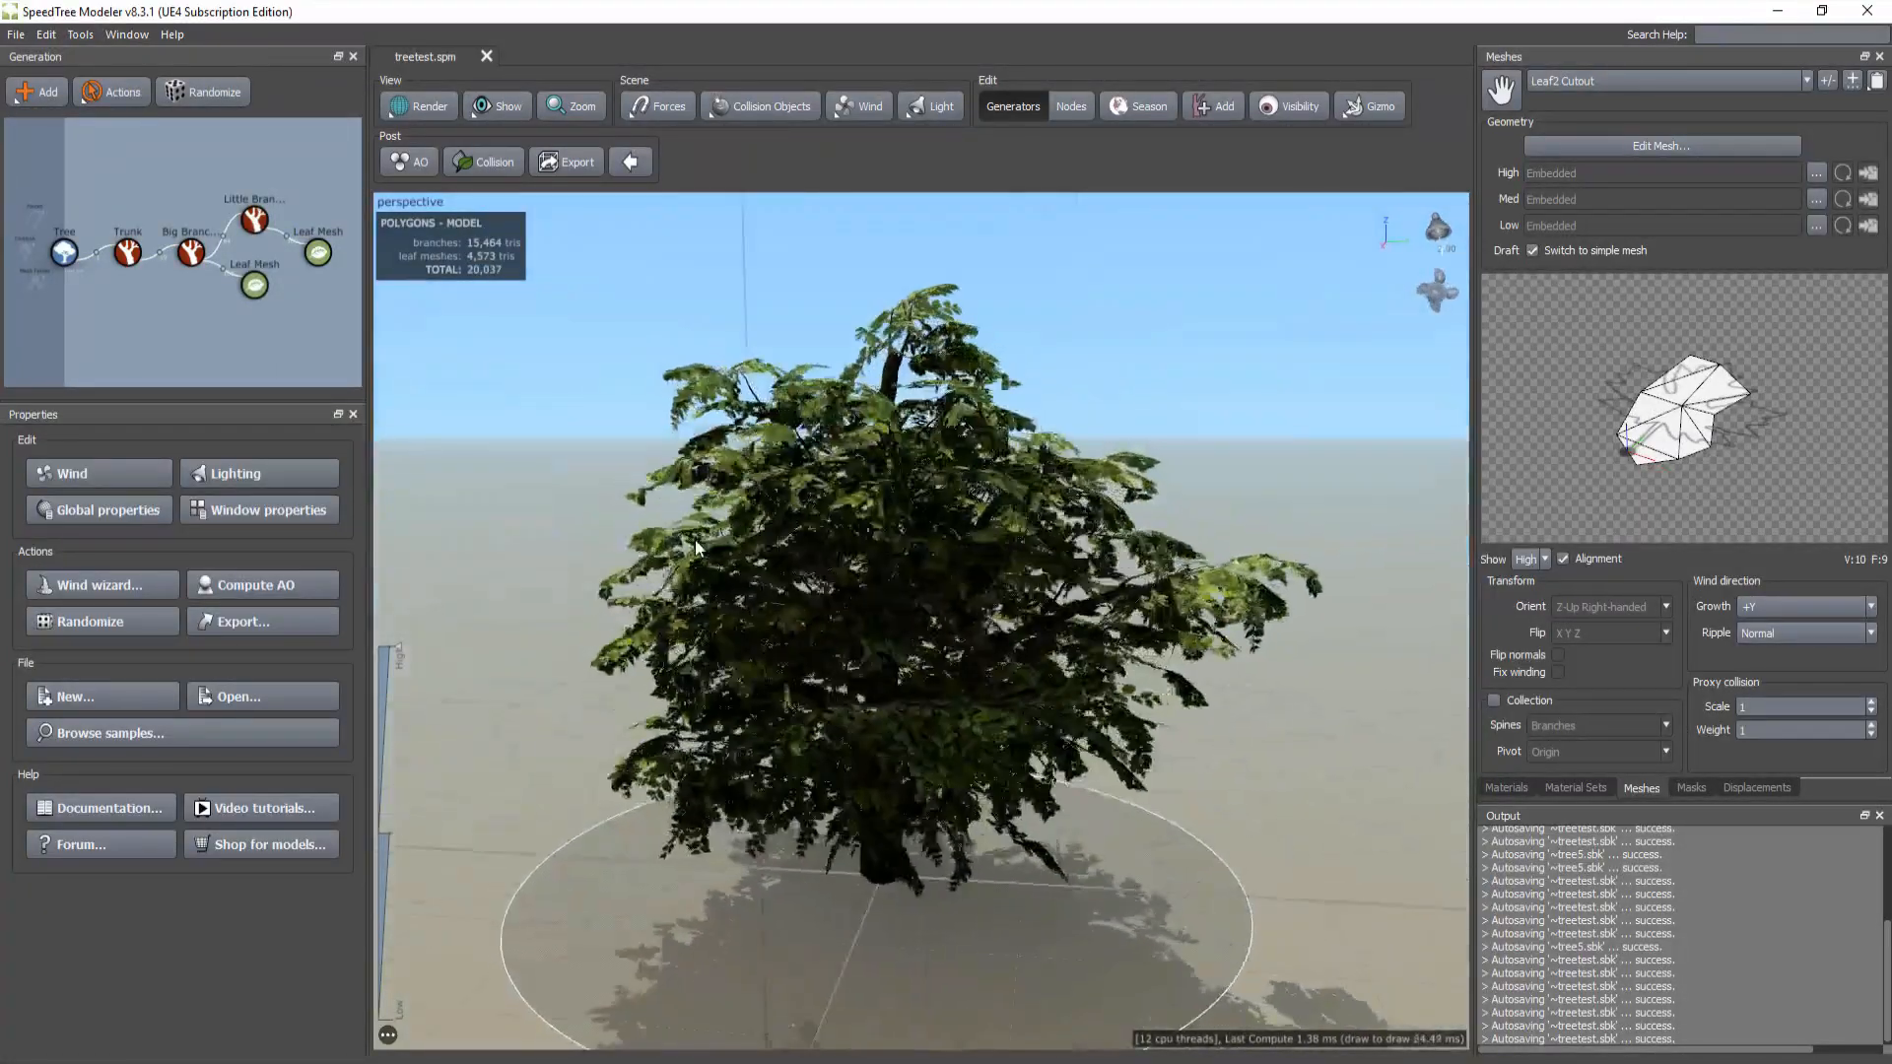
left_click(318, 253)
left_click(254, 287, "ctrl")
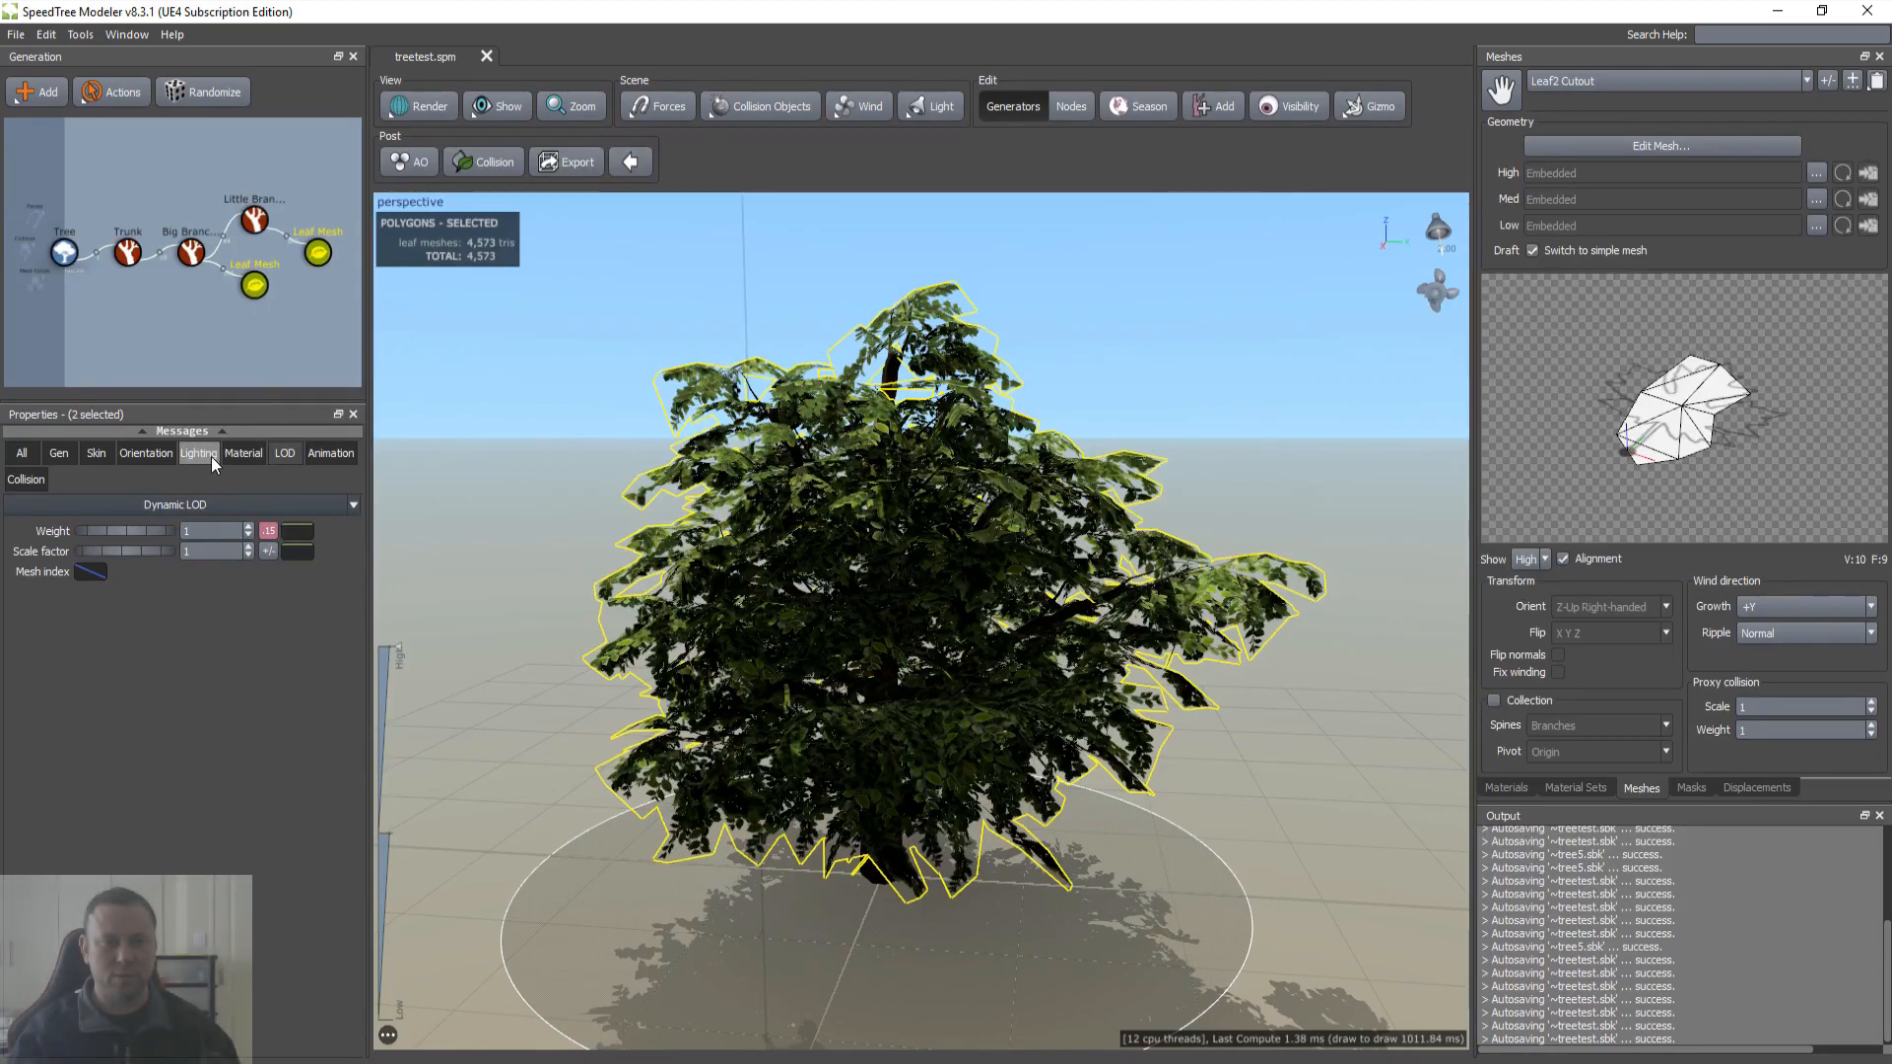
left_click(244, 454)
left_click(160, 572)
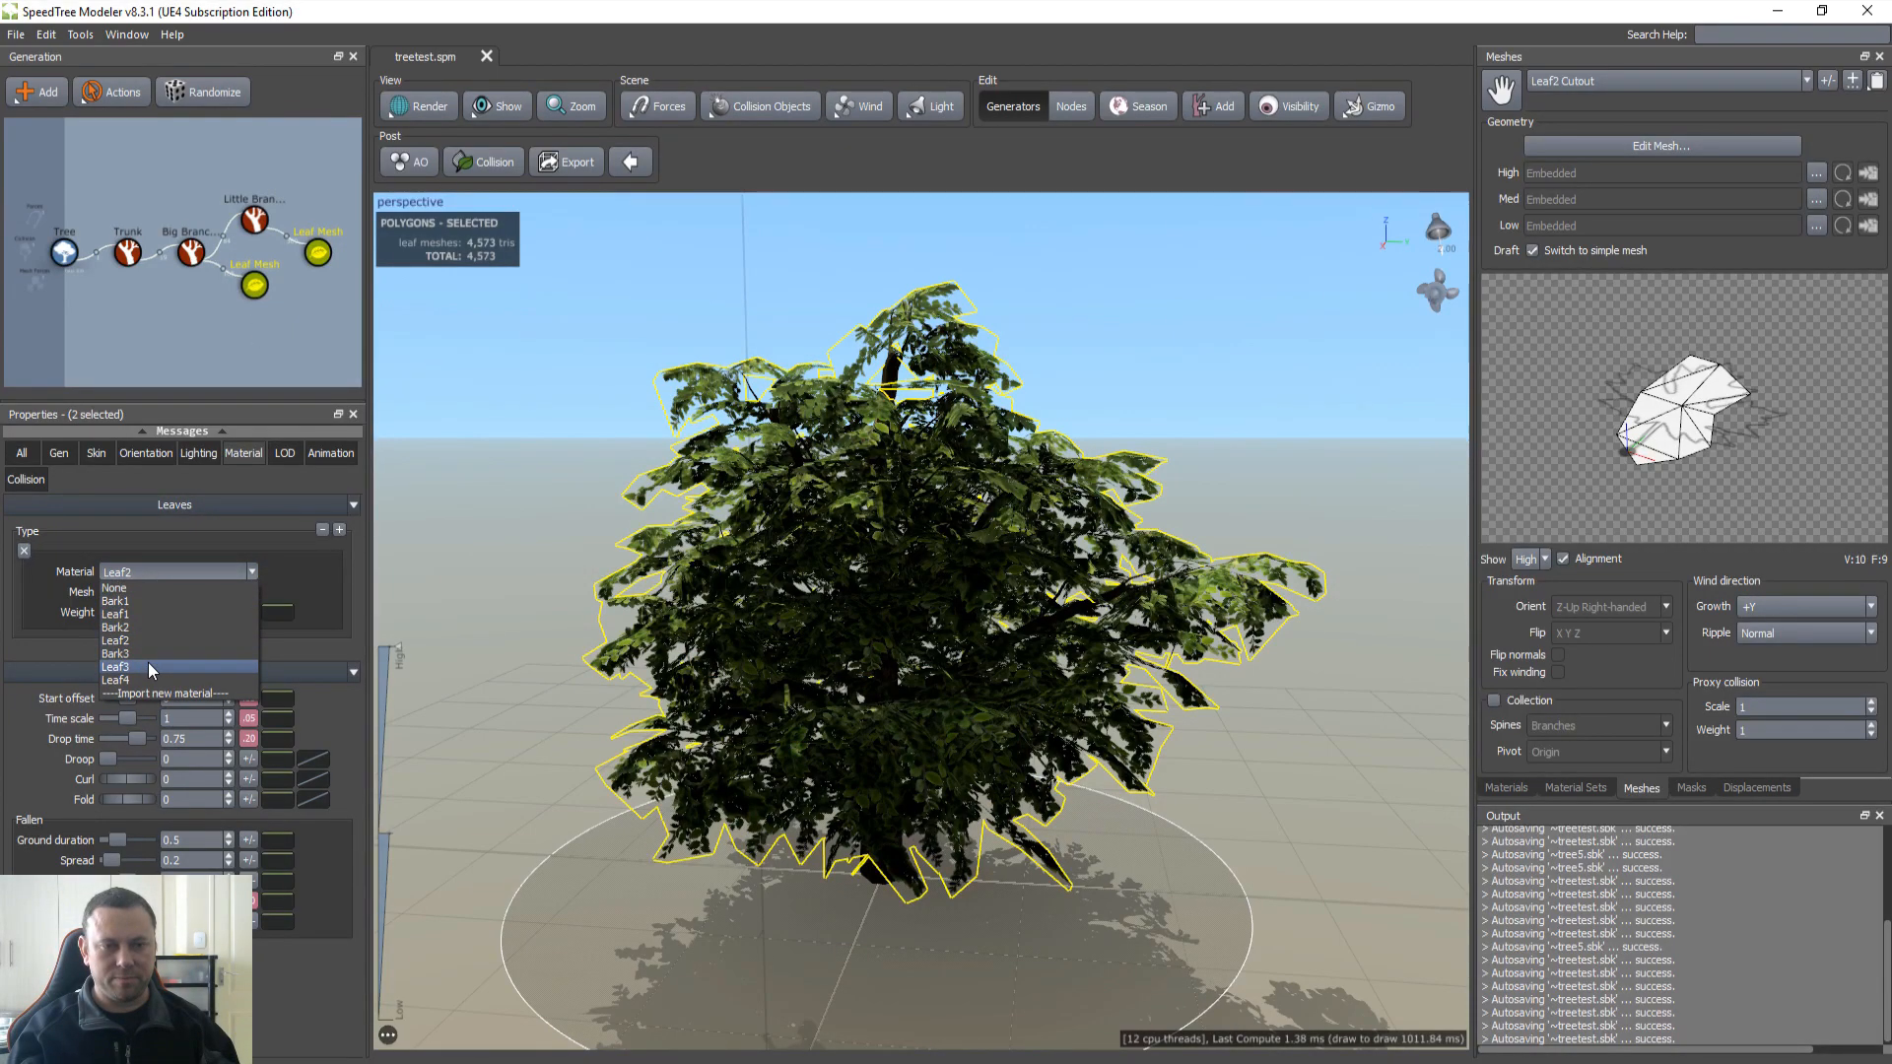
left_click(149, 610)
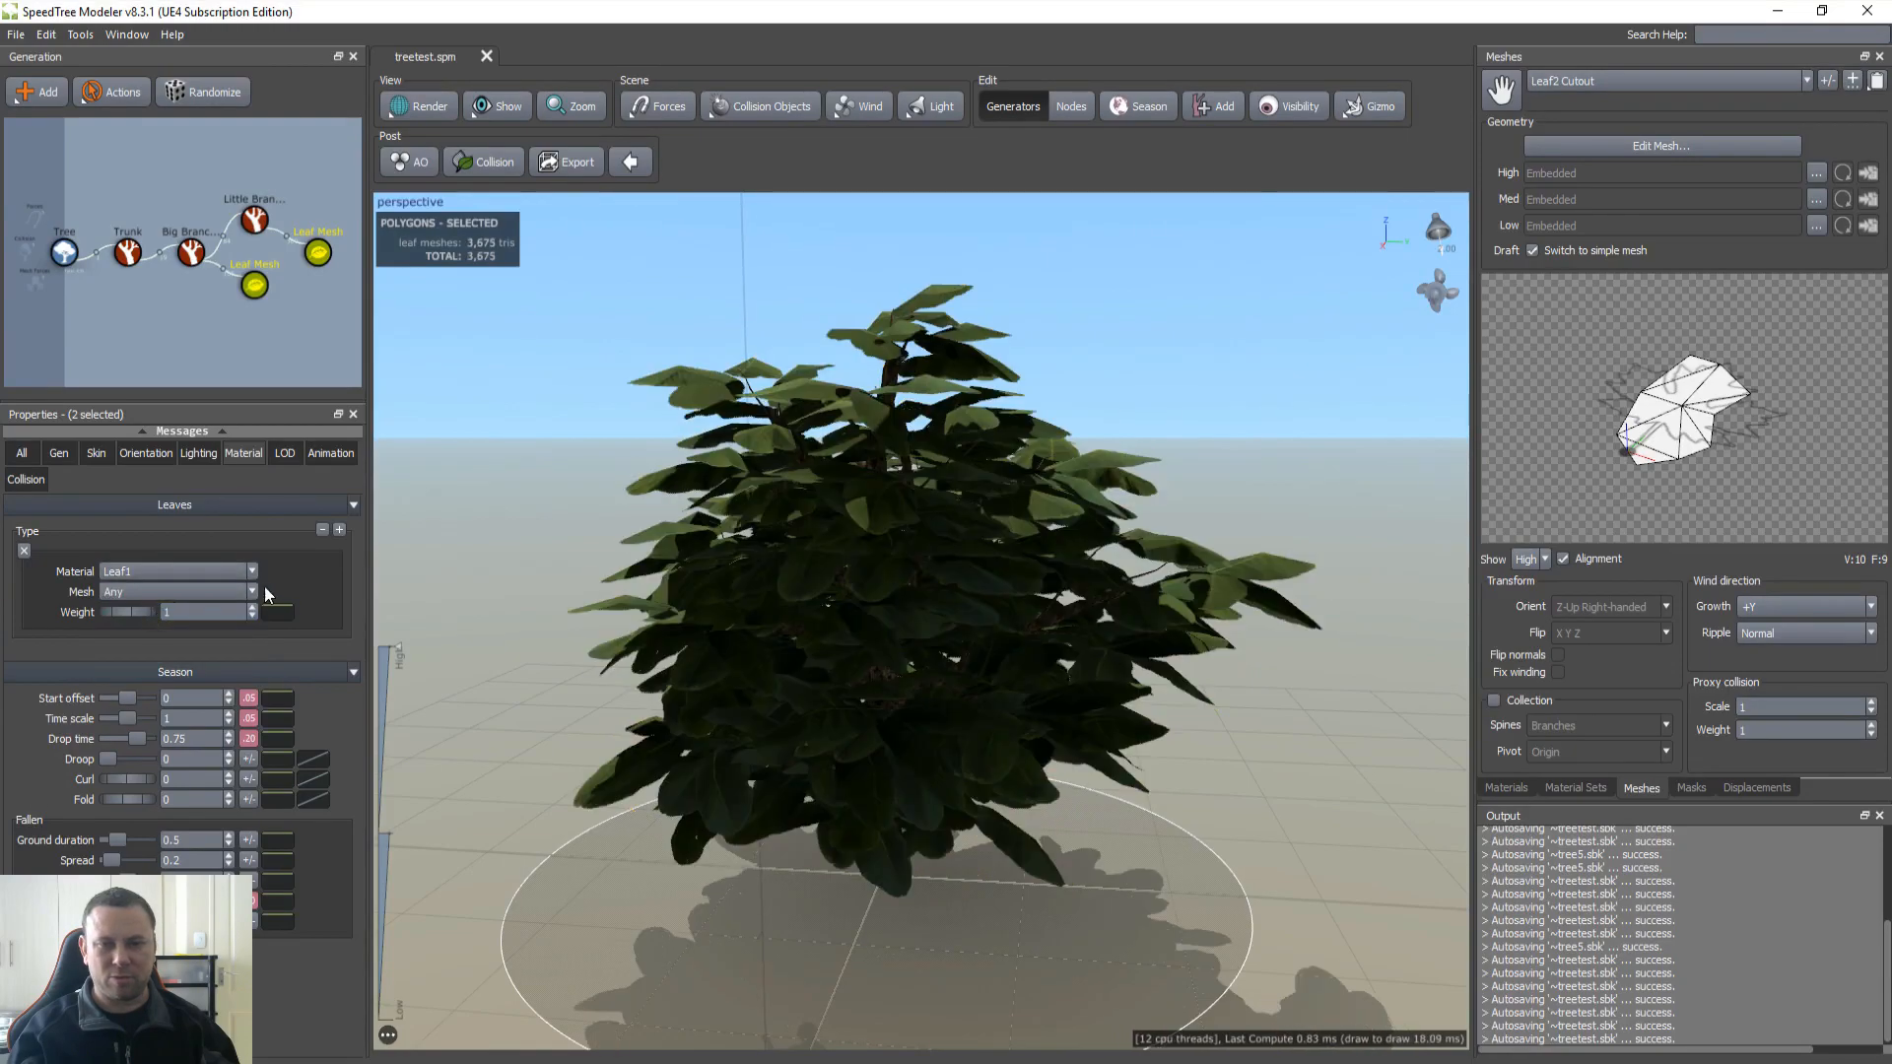
Step: Try the Leaf4 and Leaf3 materials in turn on both leaf meshes and view the tree from several angles
left_click(197, 570)
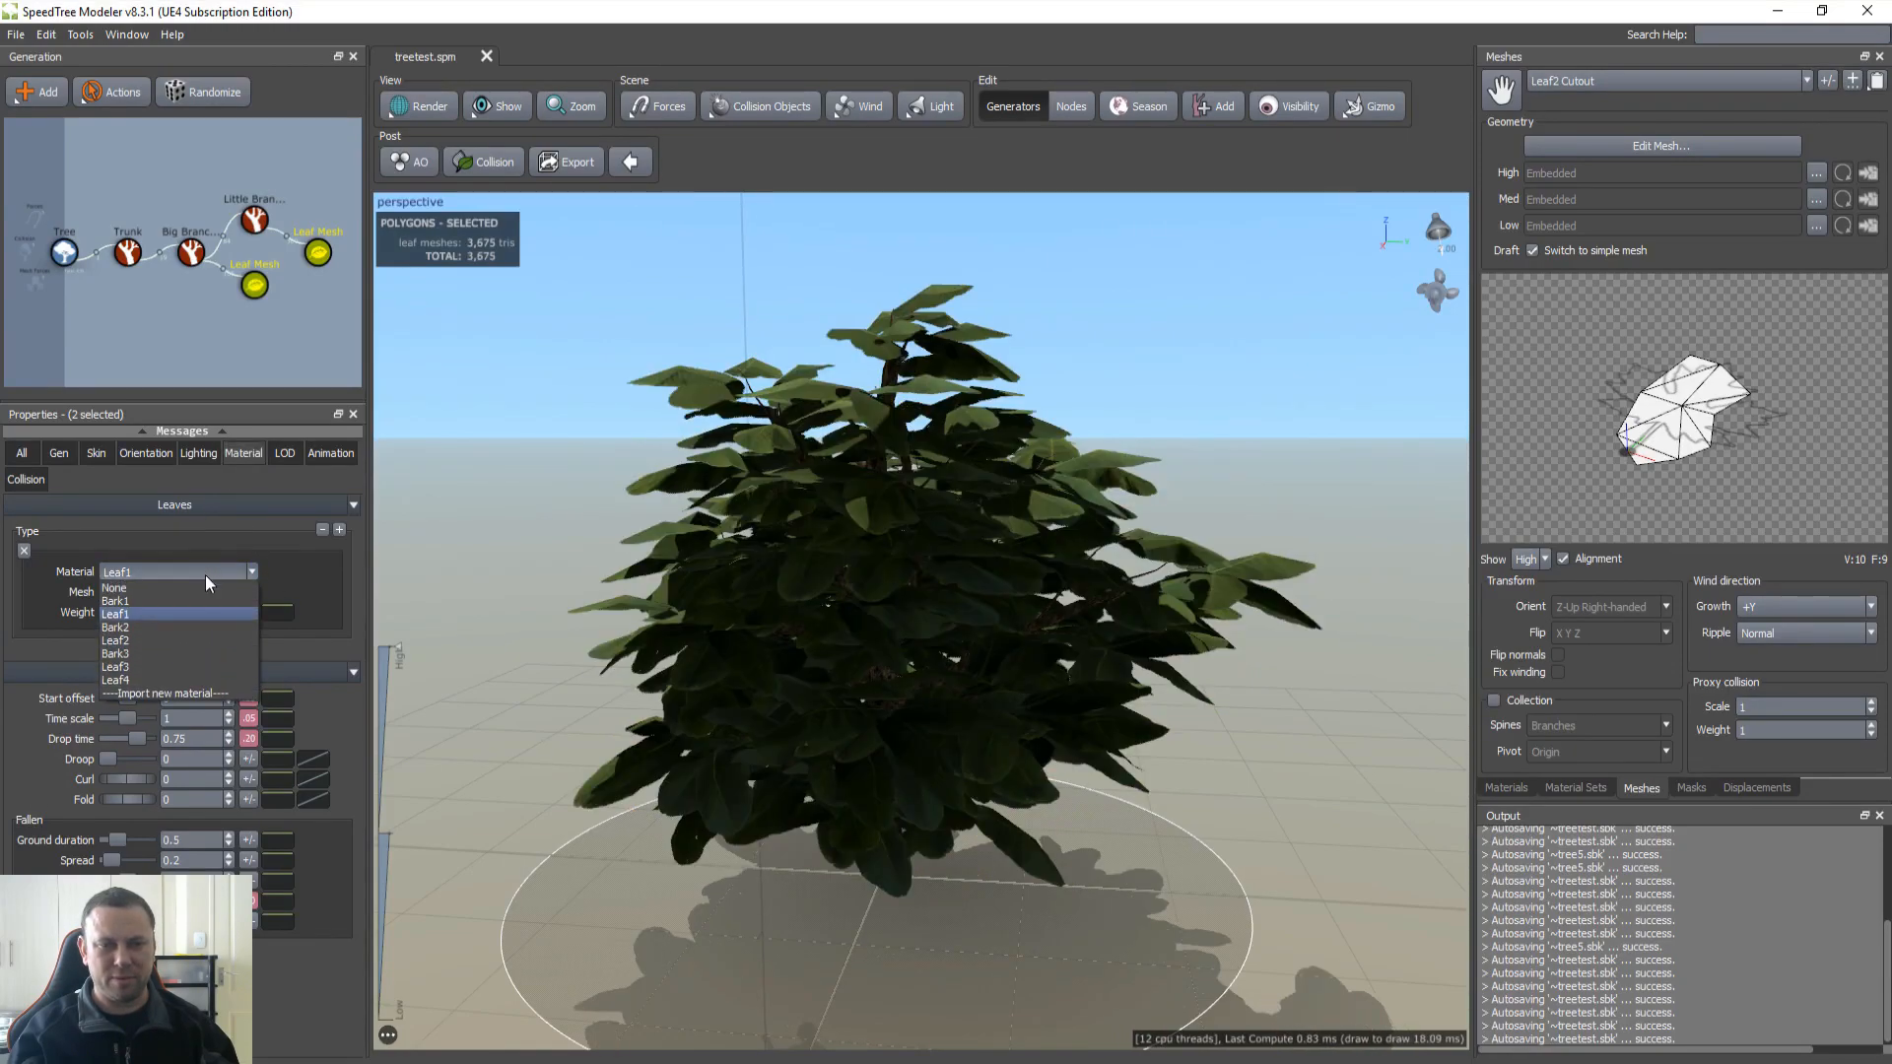
left_click(203, 673)
left_click_drag(646, 659, 761, 701)
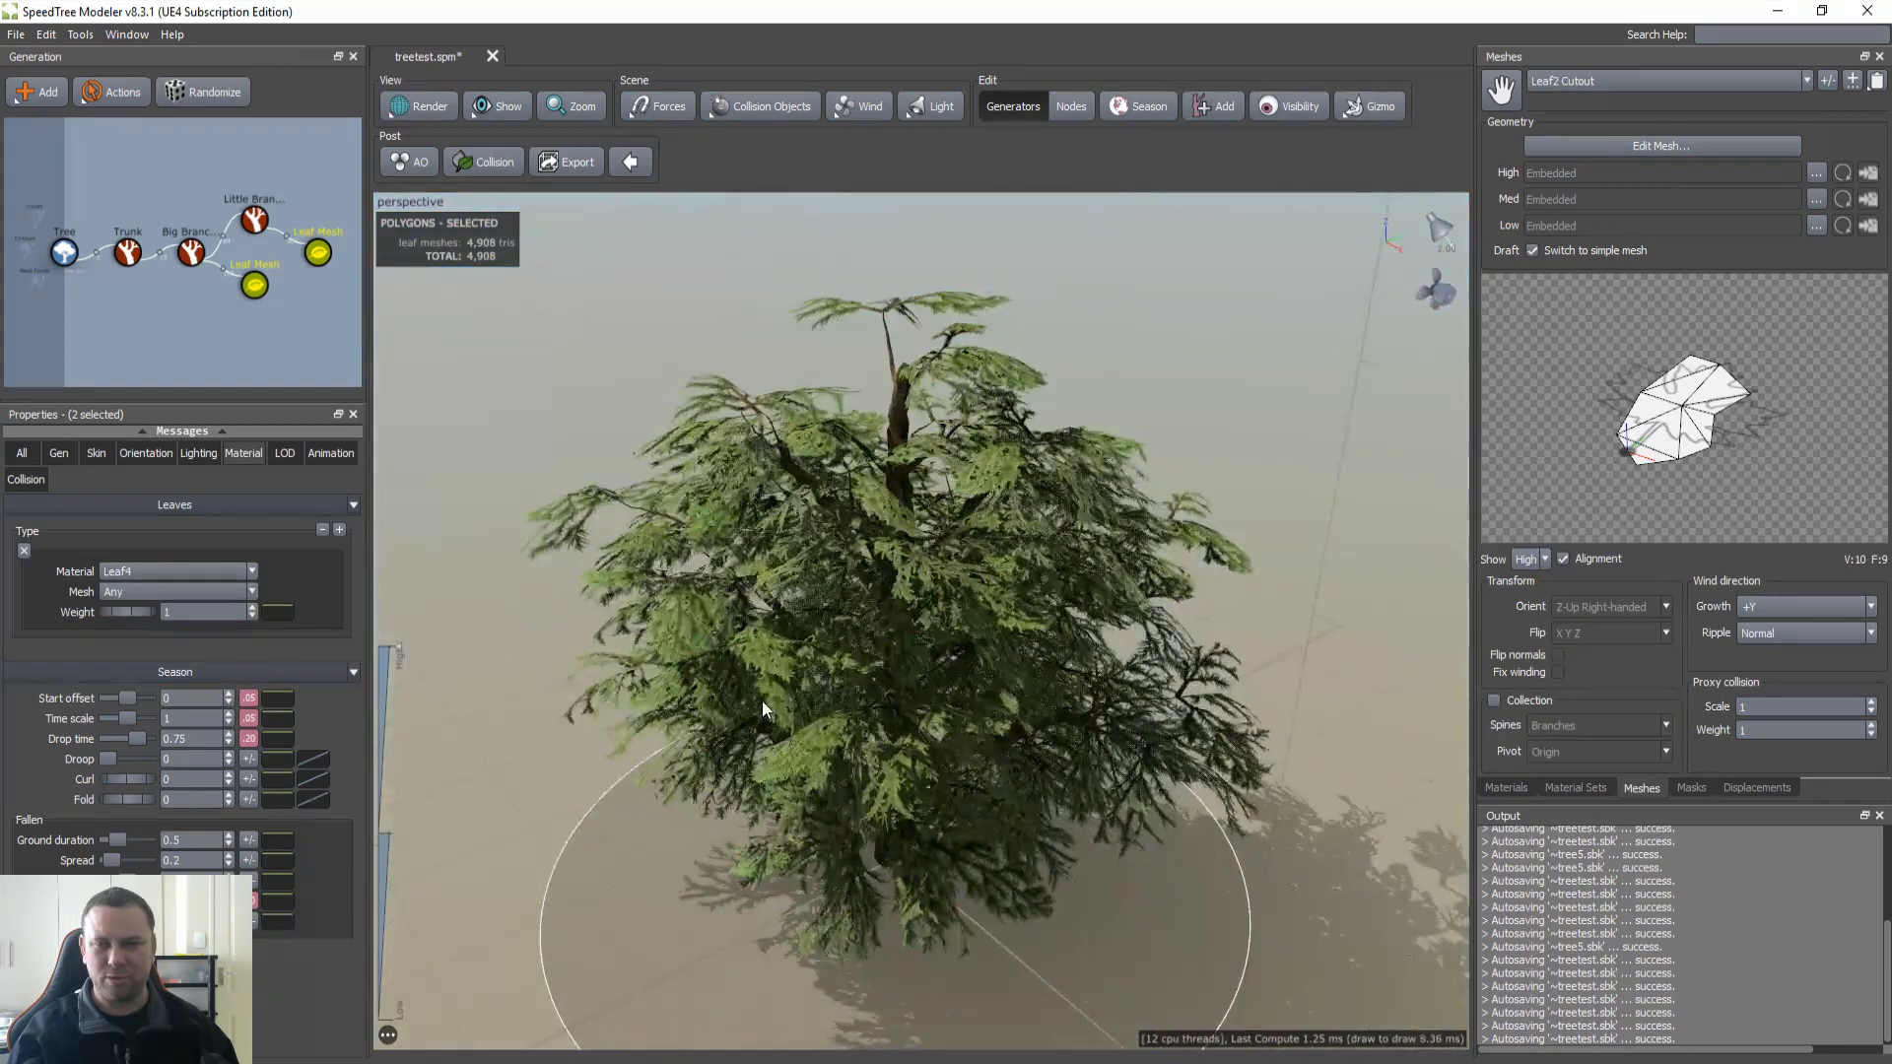
left_click(151, 569)
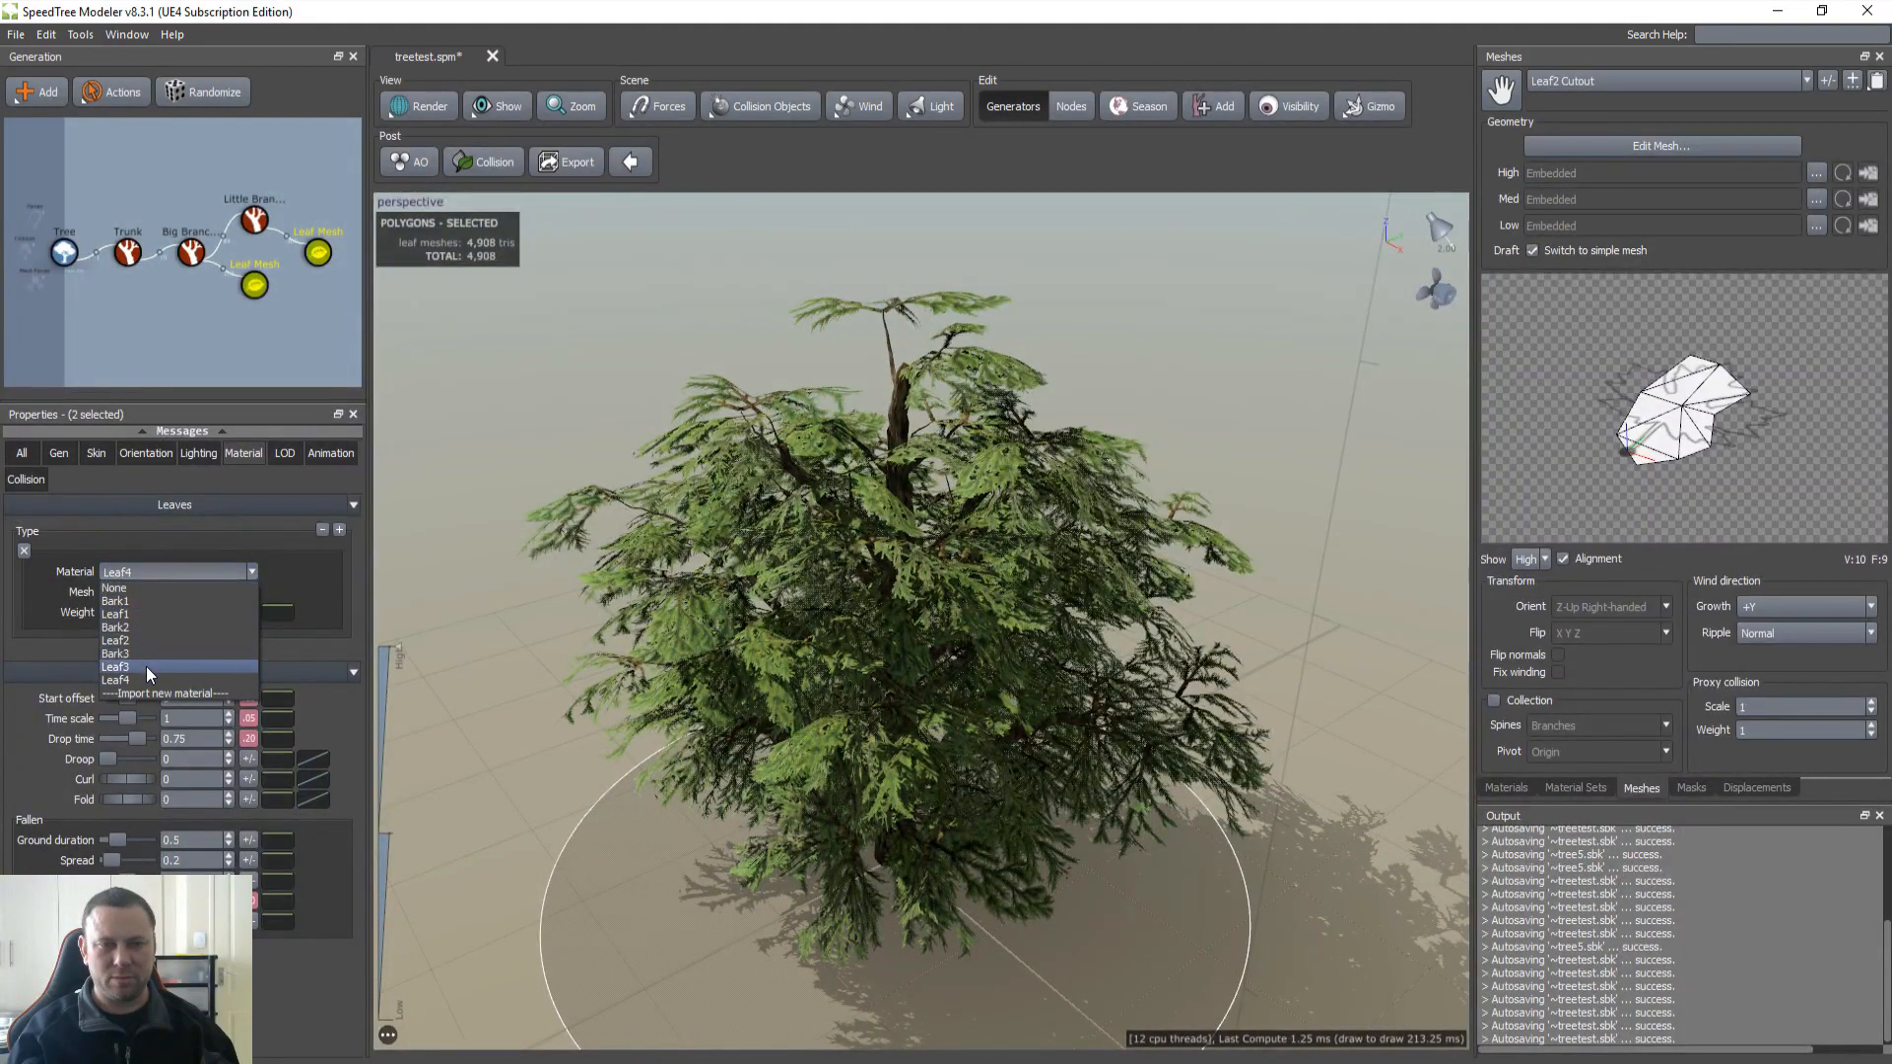
left_click(146, 666)
left_click_drag(851, 593, 813, 583)
left_click_drag(582, 577, 759, 601)
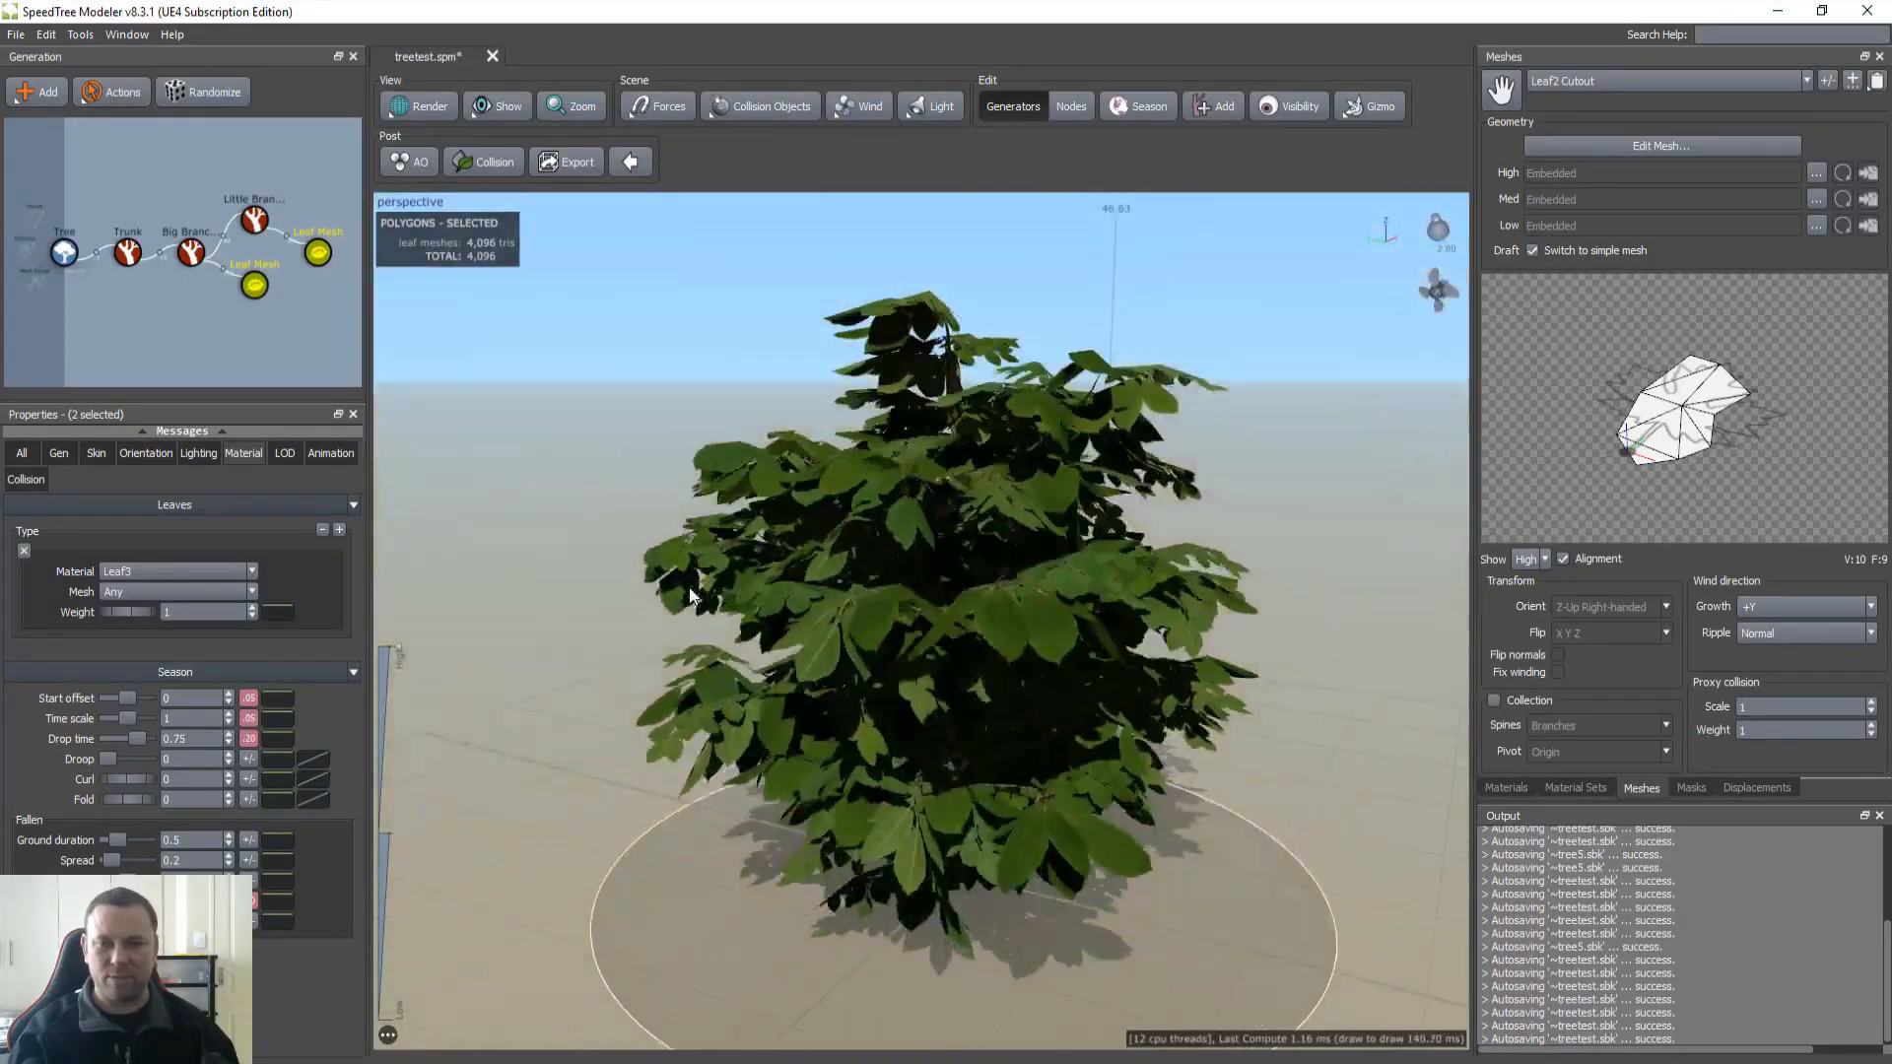
Step: Assign the Leaf4 material to both leaf meshes and inspect the foliage up close
left_click(188, 569)
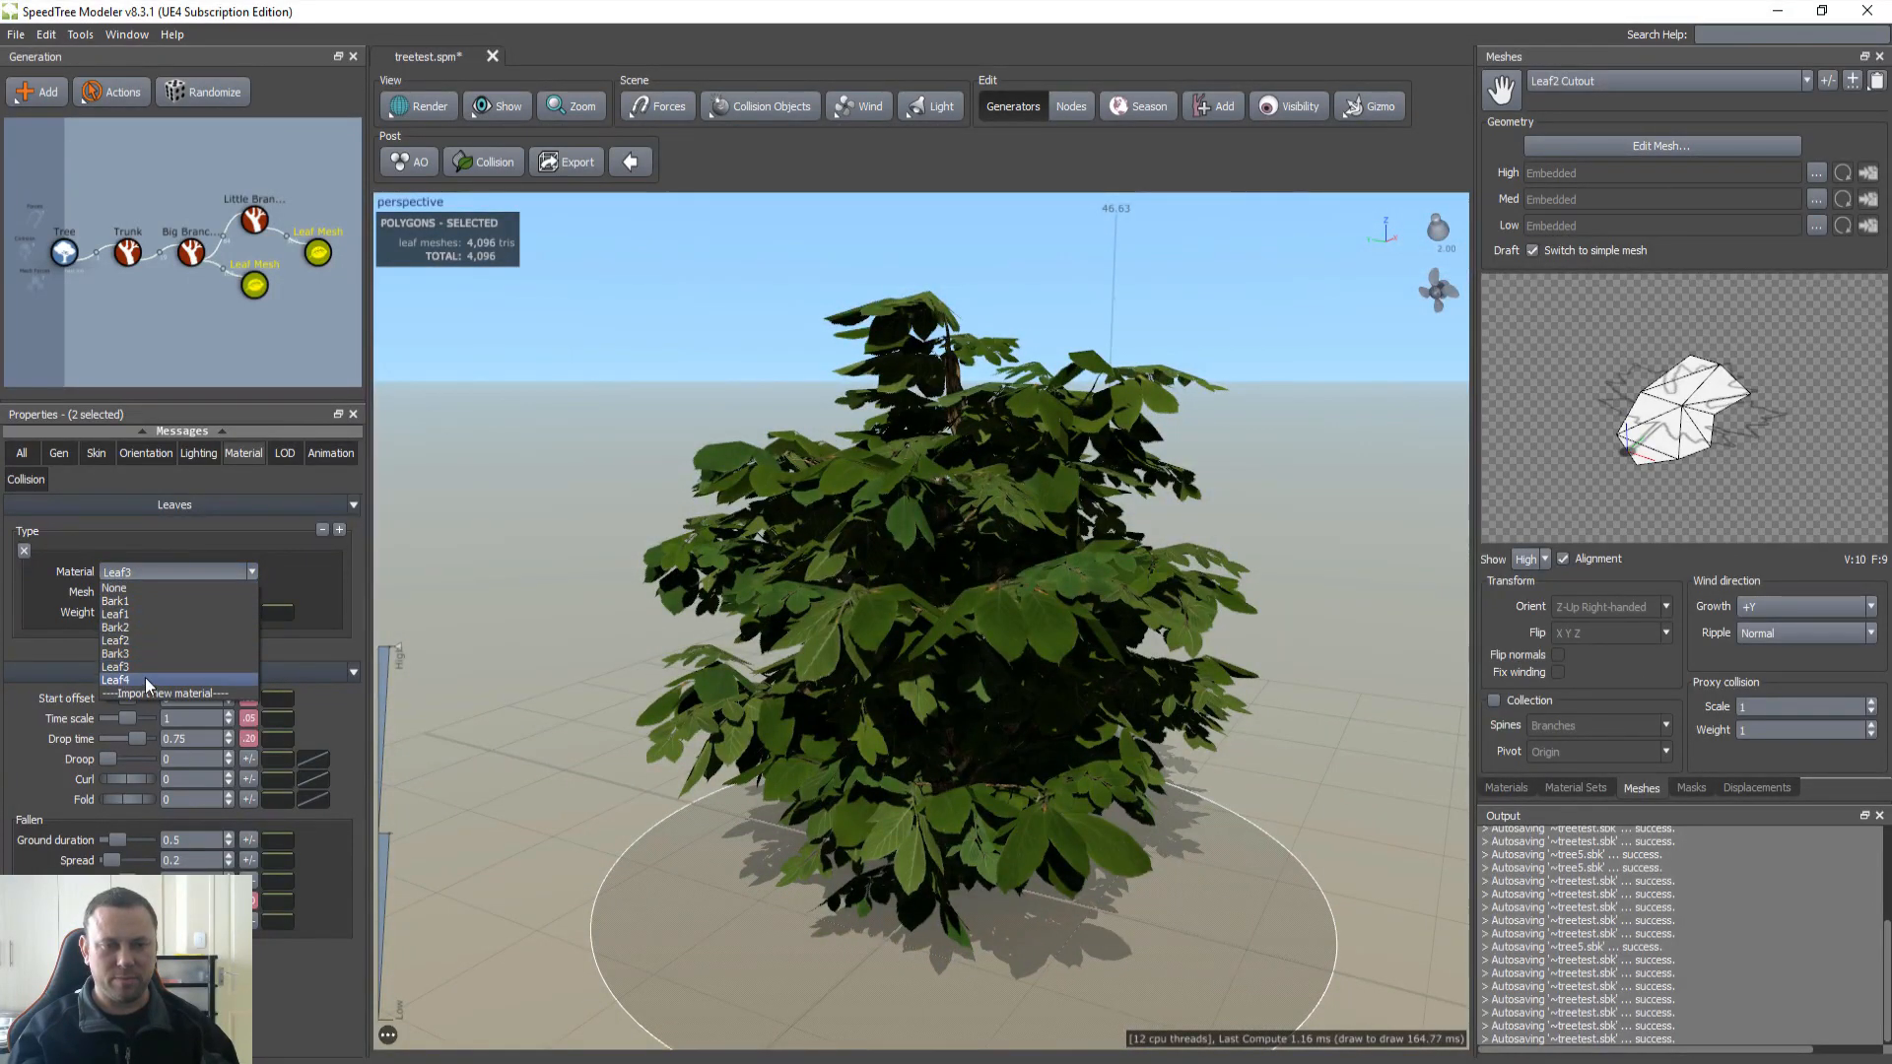
left_click(143, 685)
scroll(951, 616, "up", 3)
scroll(951, 617, "up", 2)
scroll(951, 617, "down", 4)
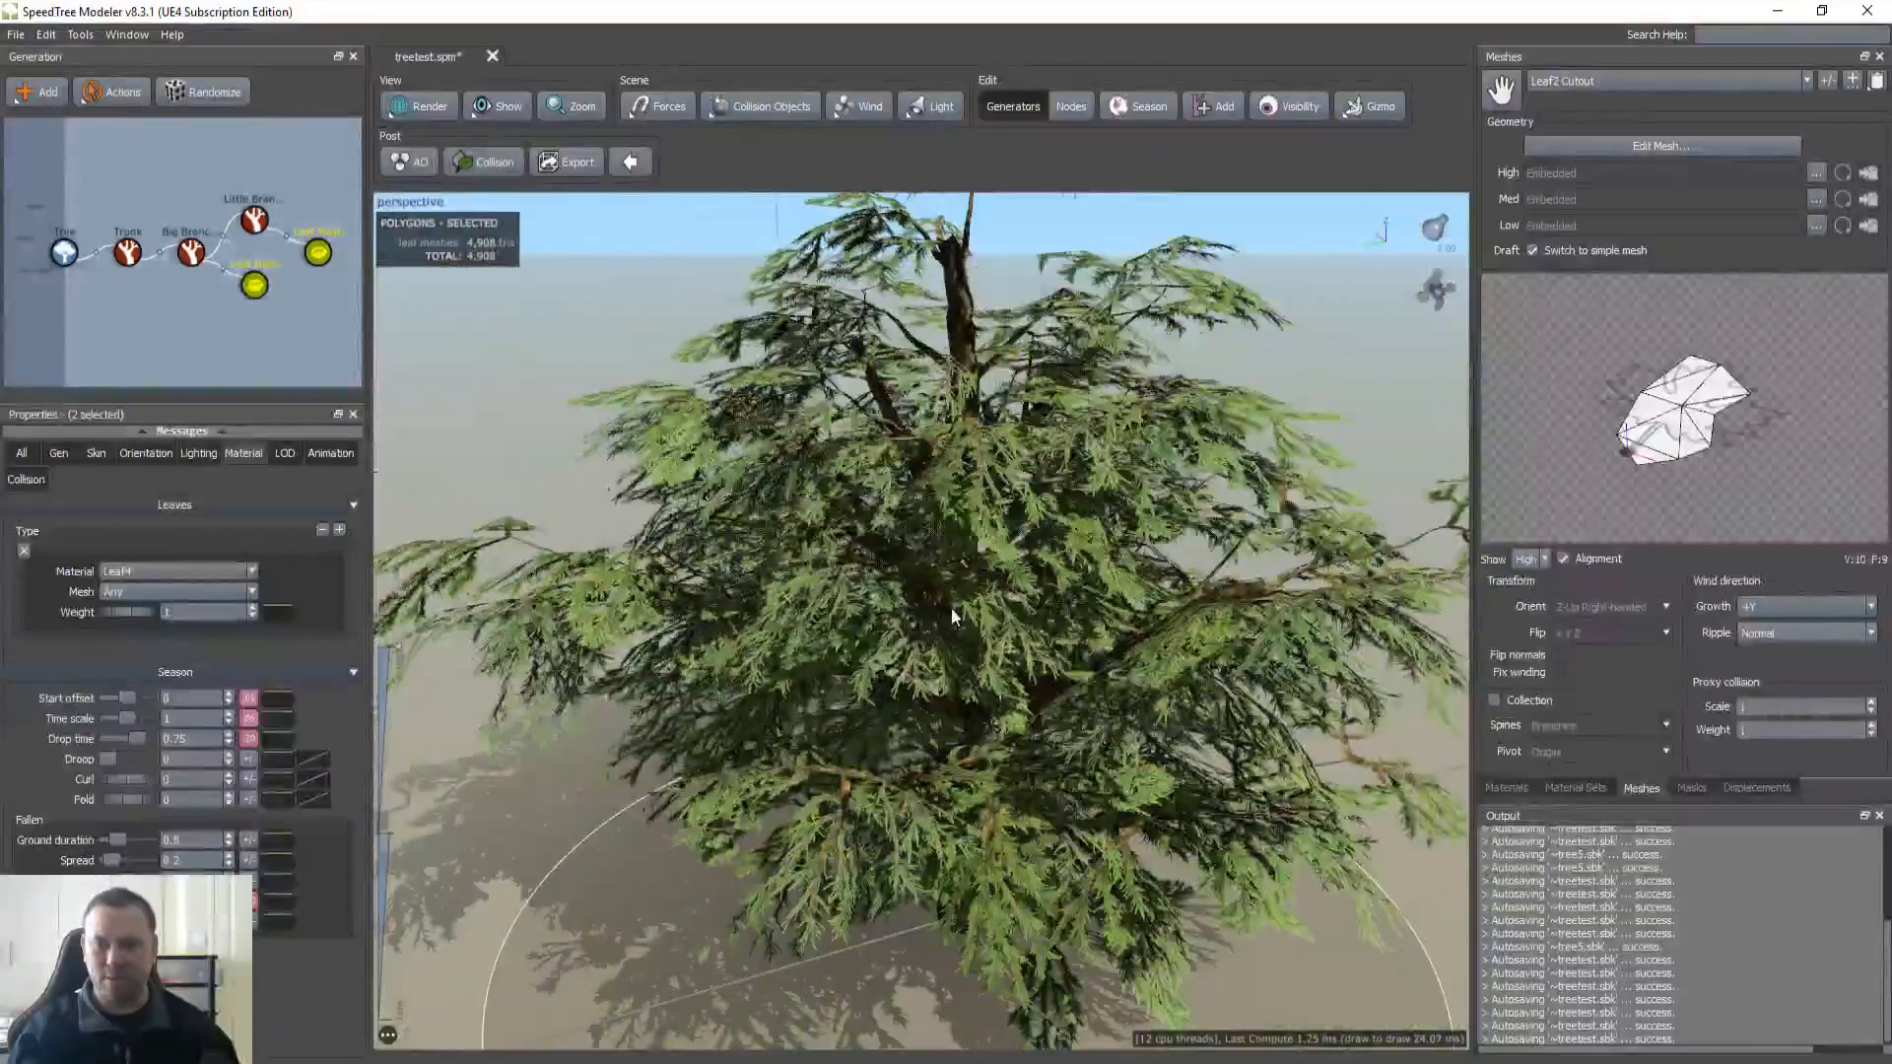
Step: Randomize the whole tree with no generator selected and look over the new shape
left_click_drag(951, 615, 1060, 552)
left_click(1252, 439)
left_click_drag(1252, 440, 783, 530)
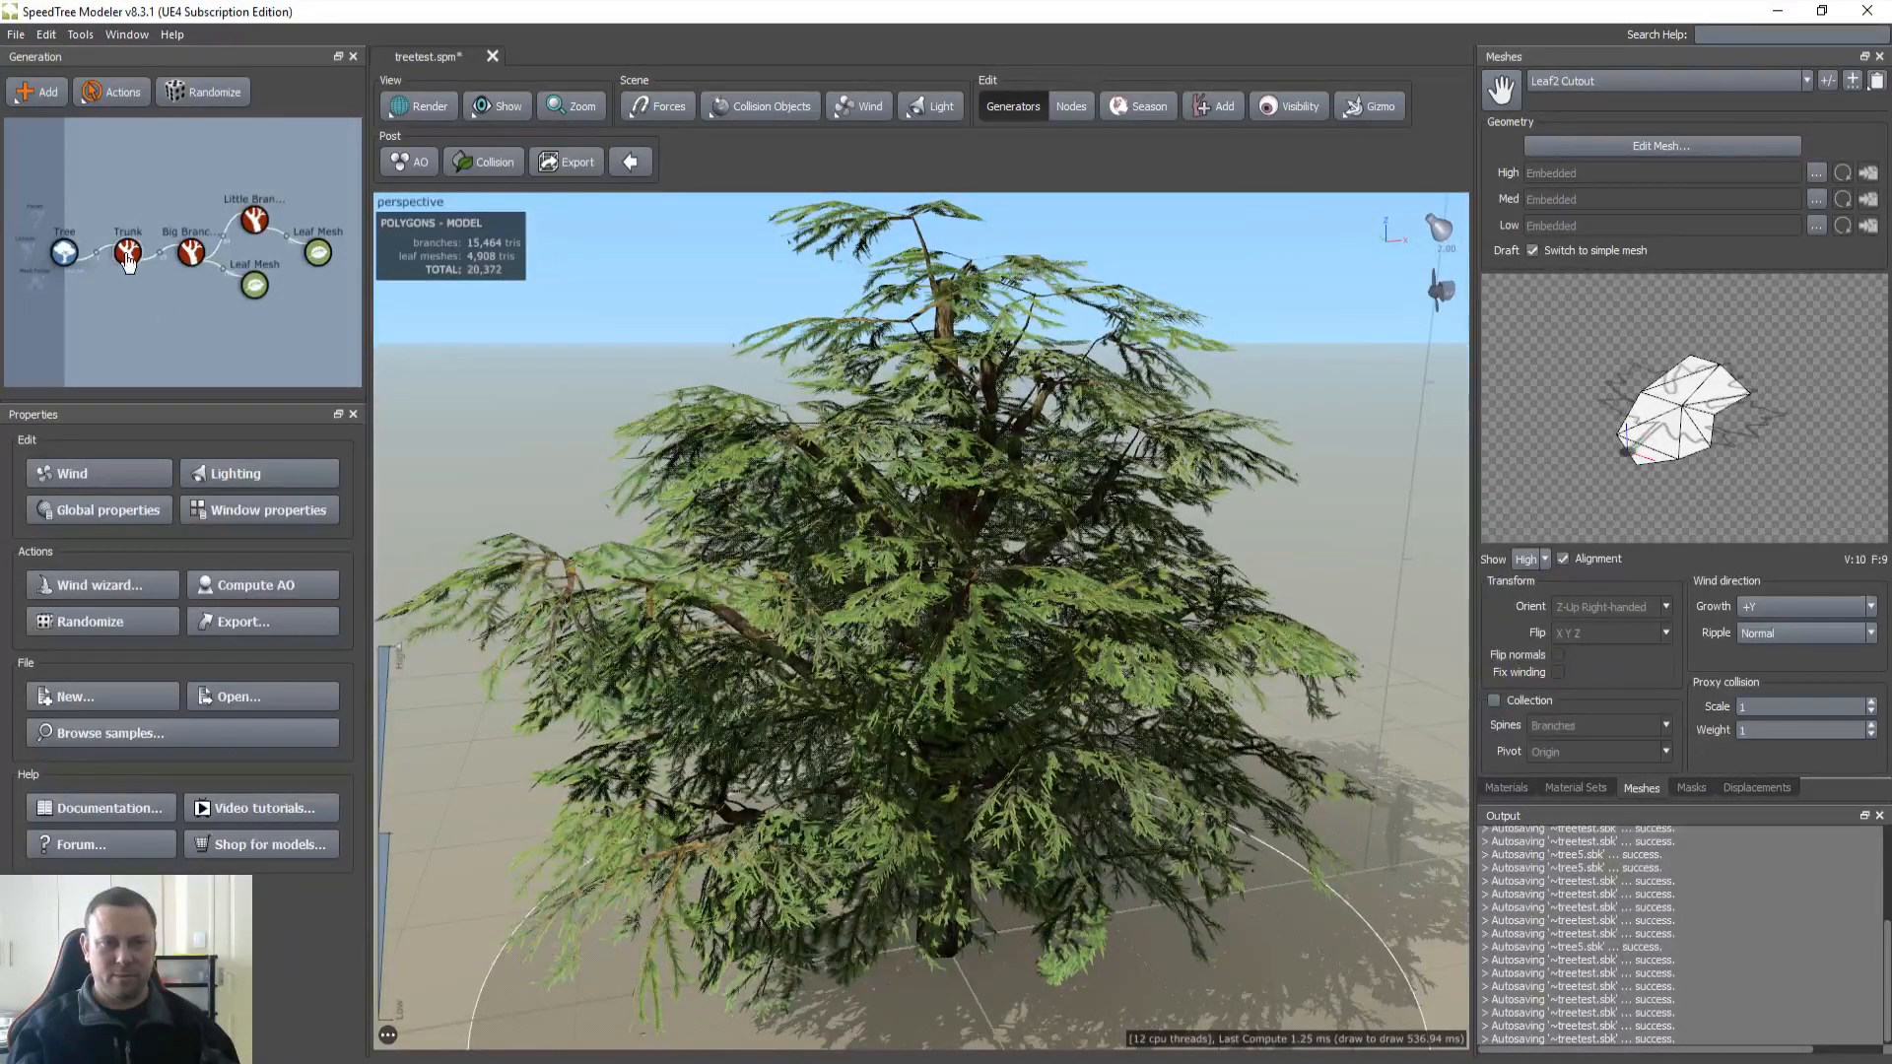
left_click(106, 619)
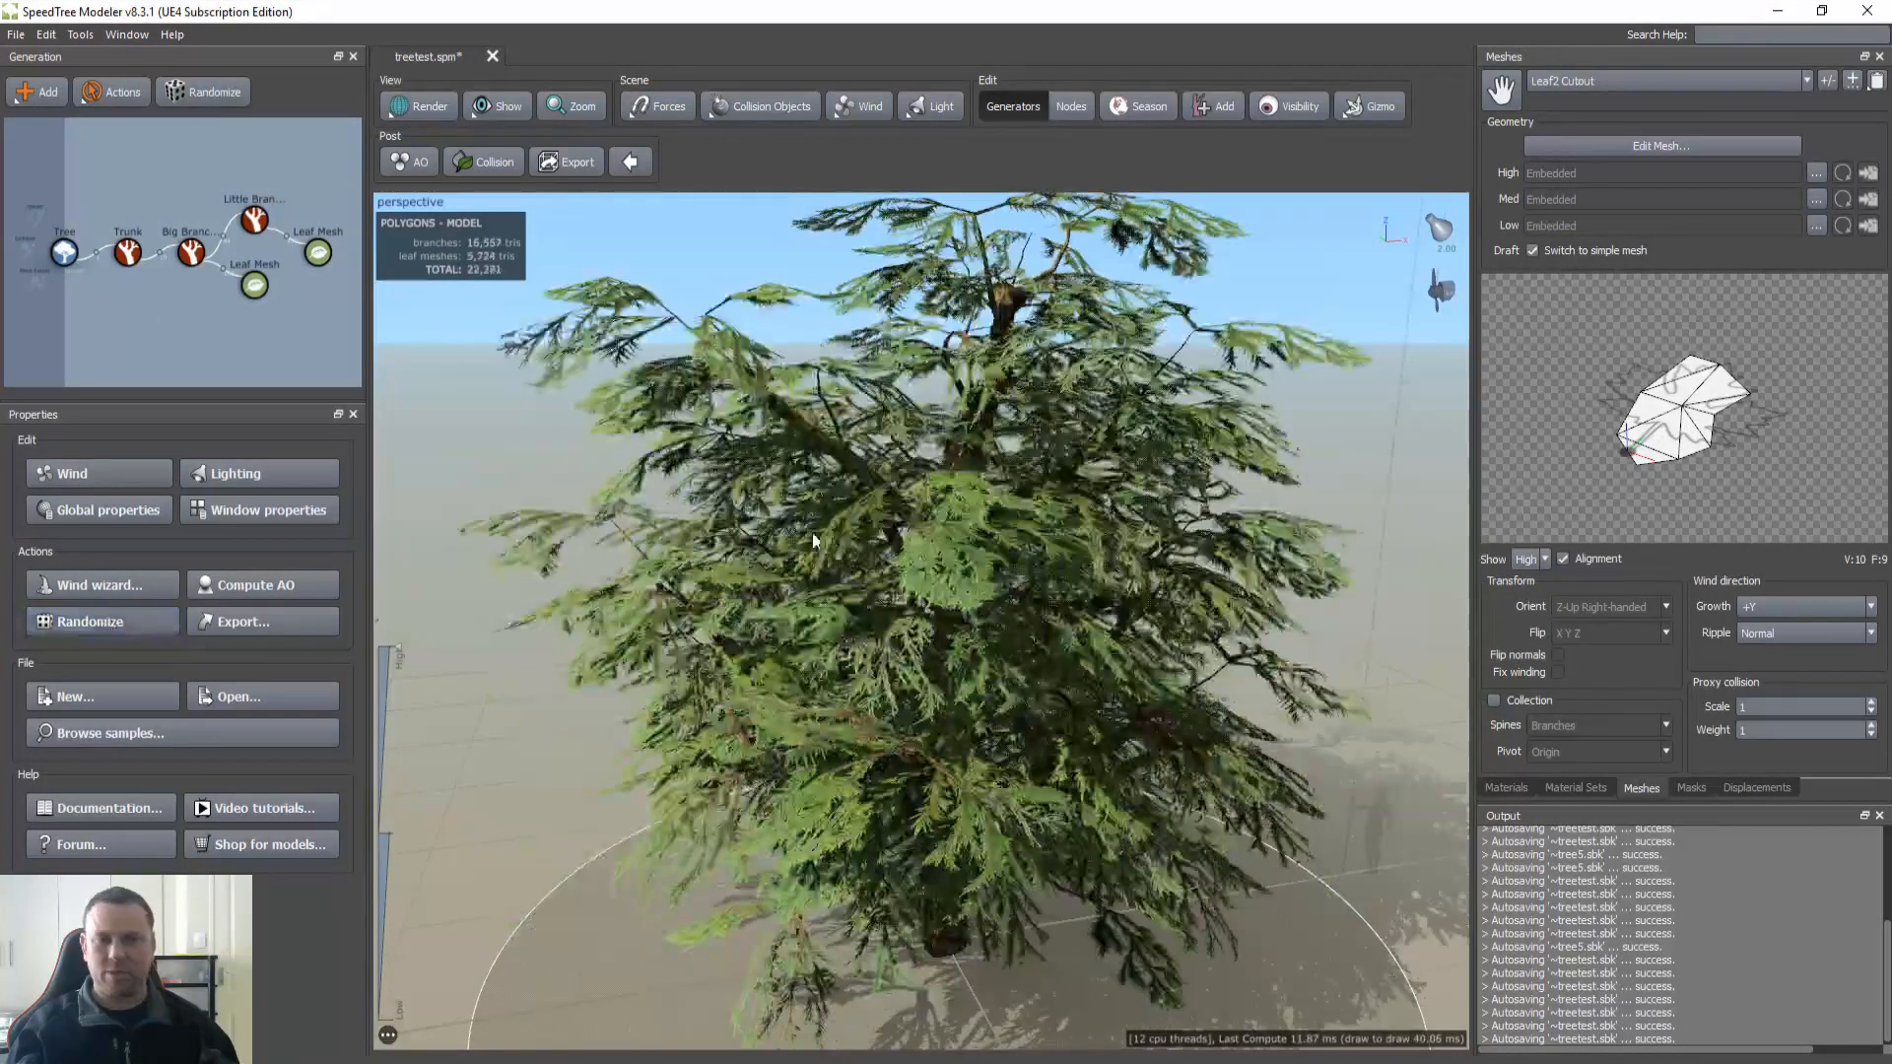
scroll(1002, 624, "down", 2)
left_click_drag(1002, 623, 1041, 623)
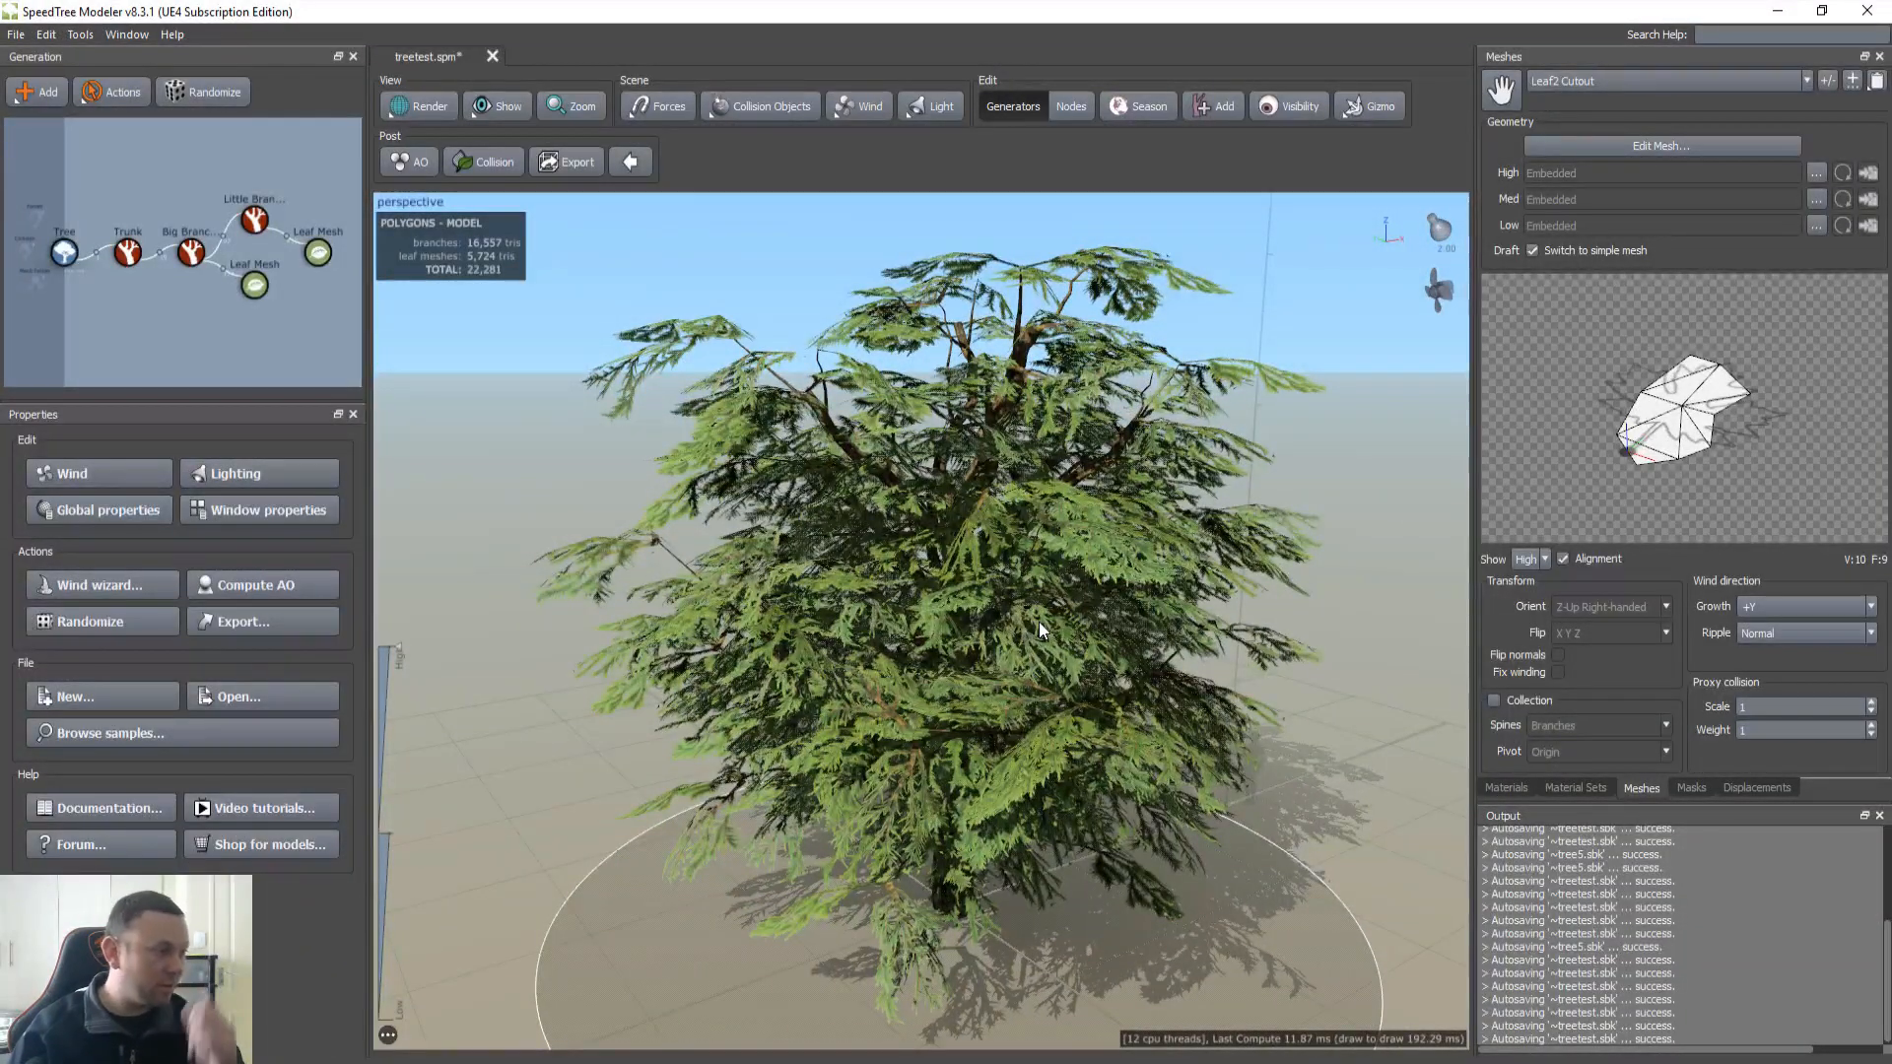
left_click_drag(1018, 625, 992, 631)
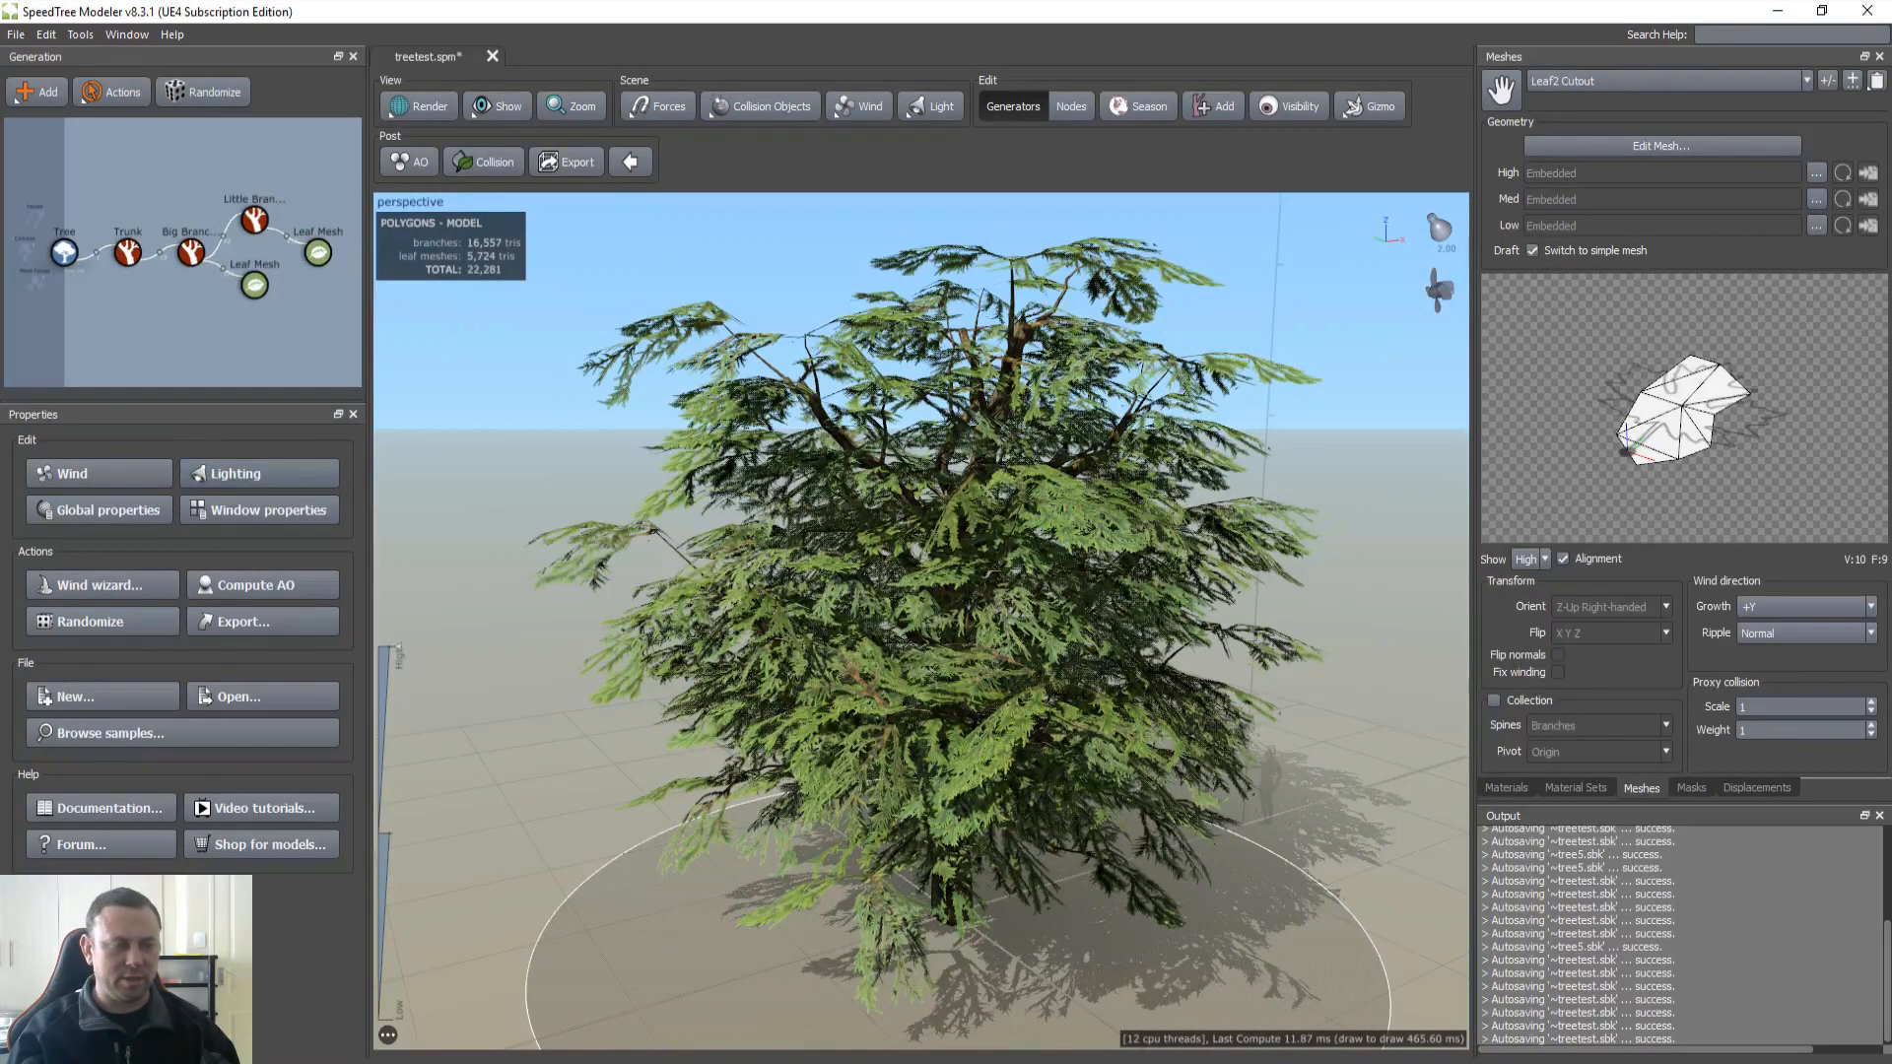
Step: Check the spine length and orientation settings of the big branches and the little branches
left_click(191, 255)
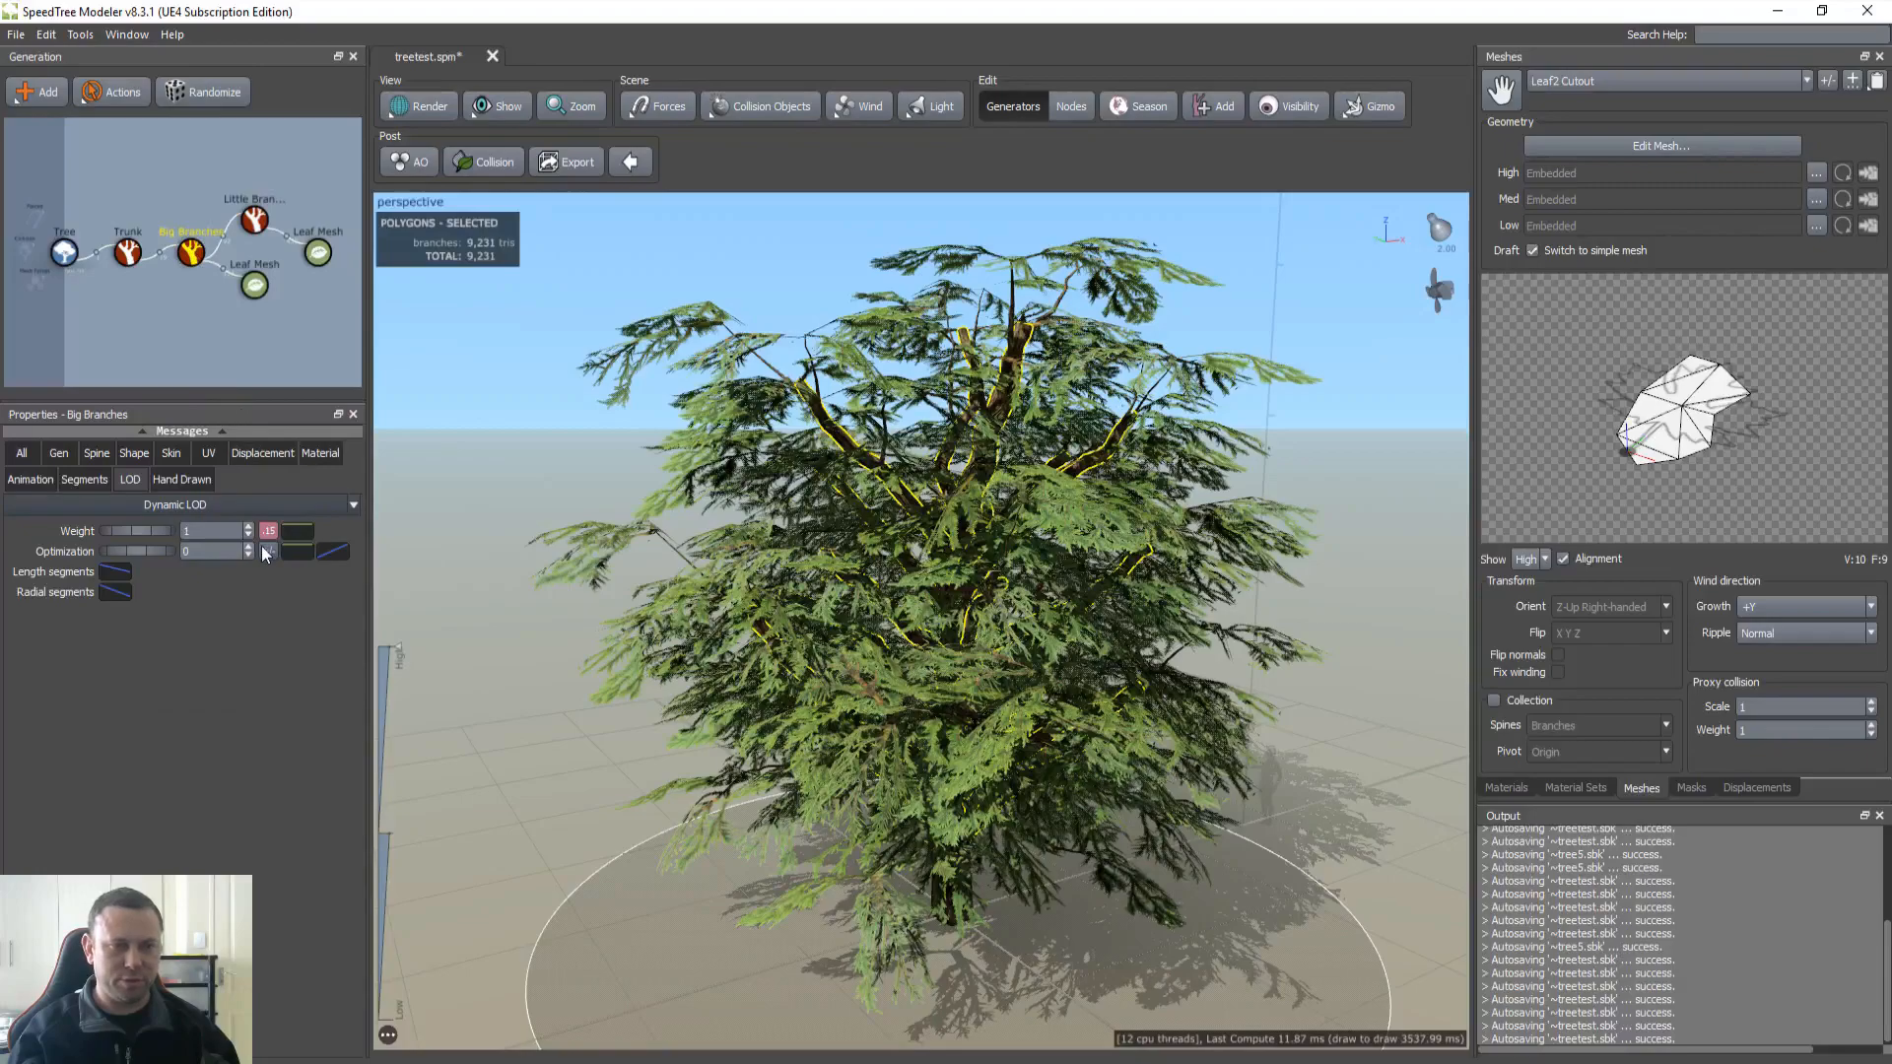
left_click(94, 455)
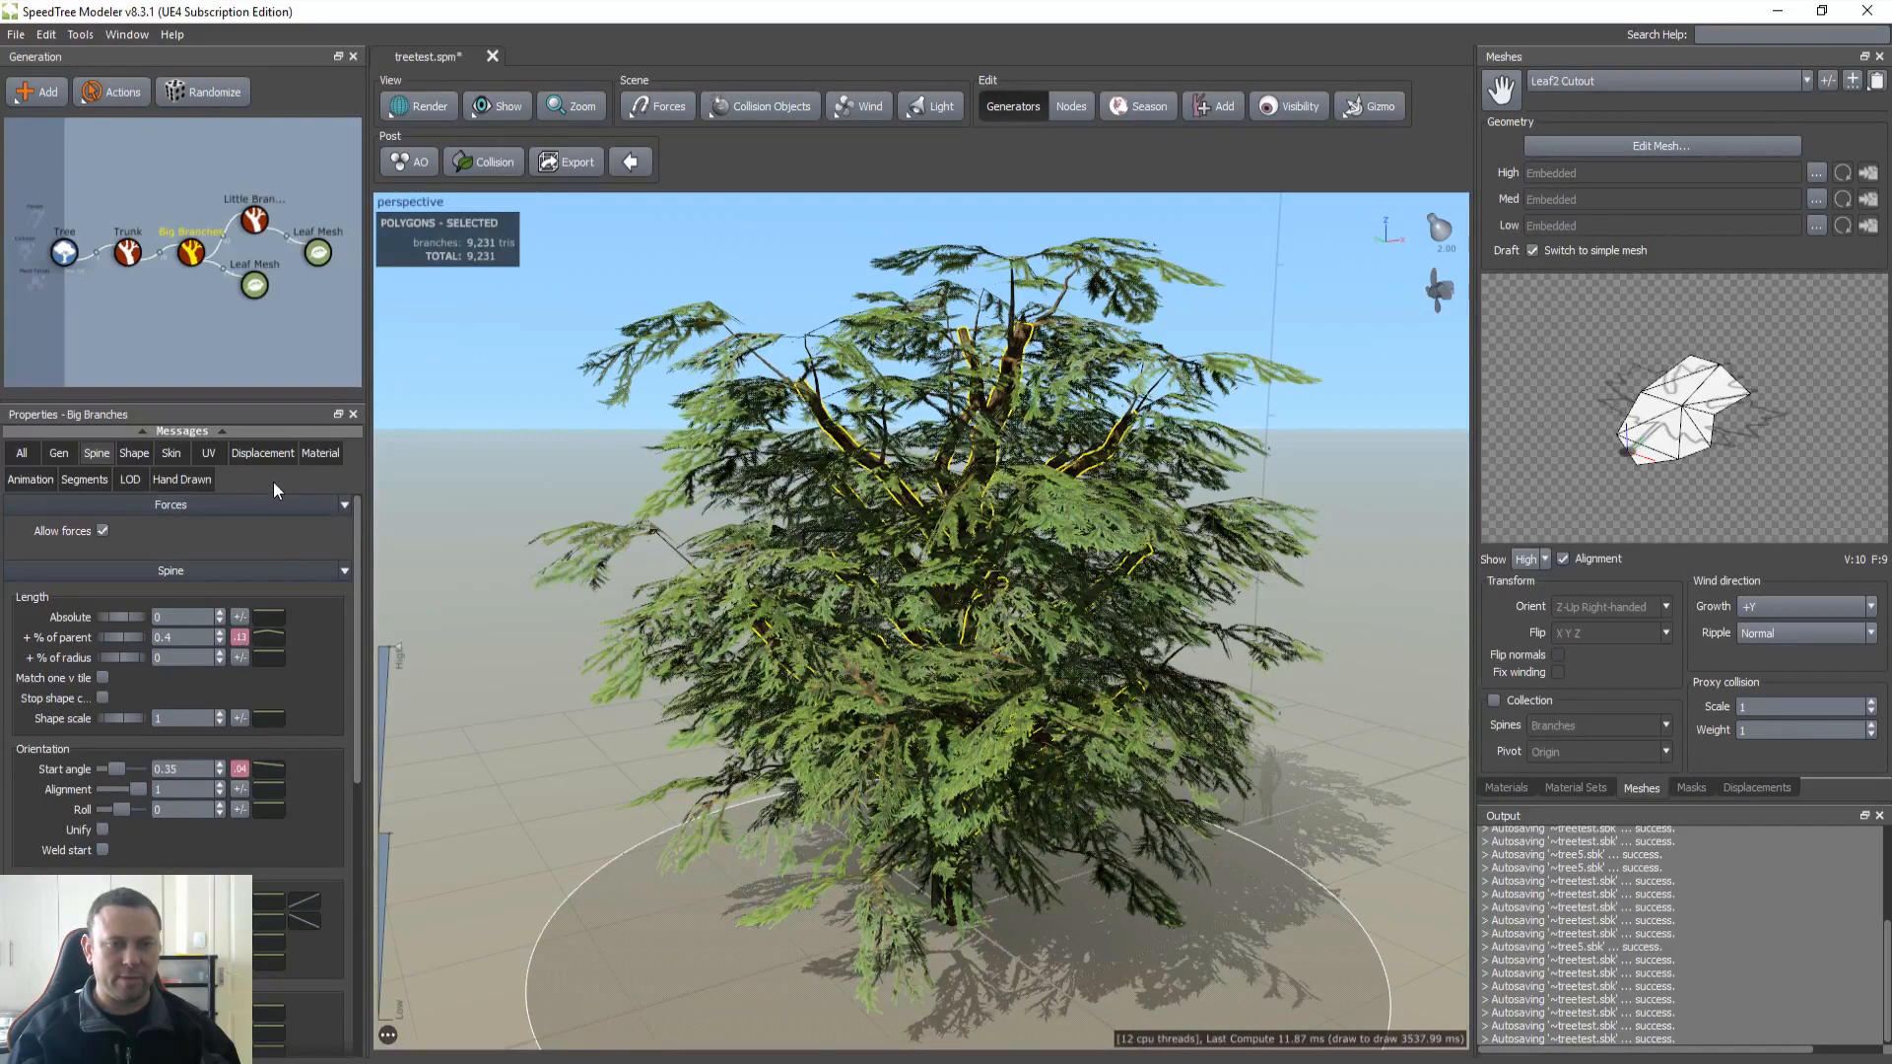
left_click(254, 219)
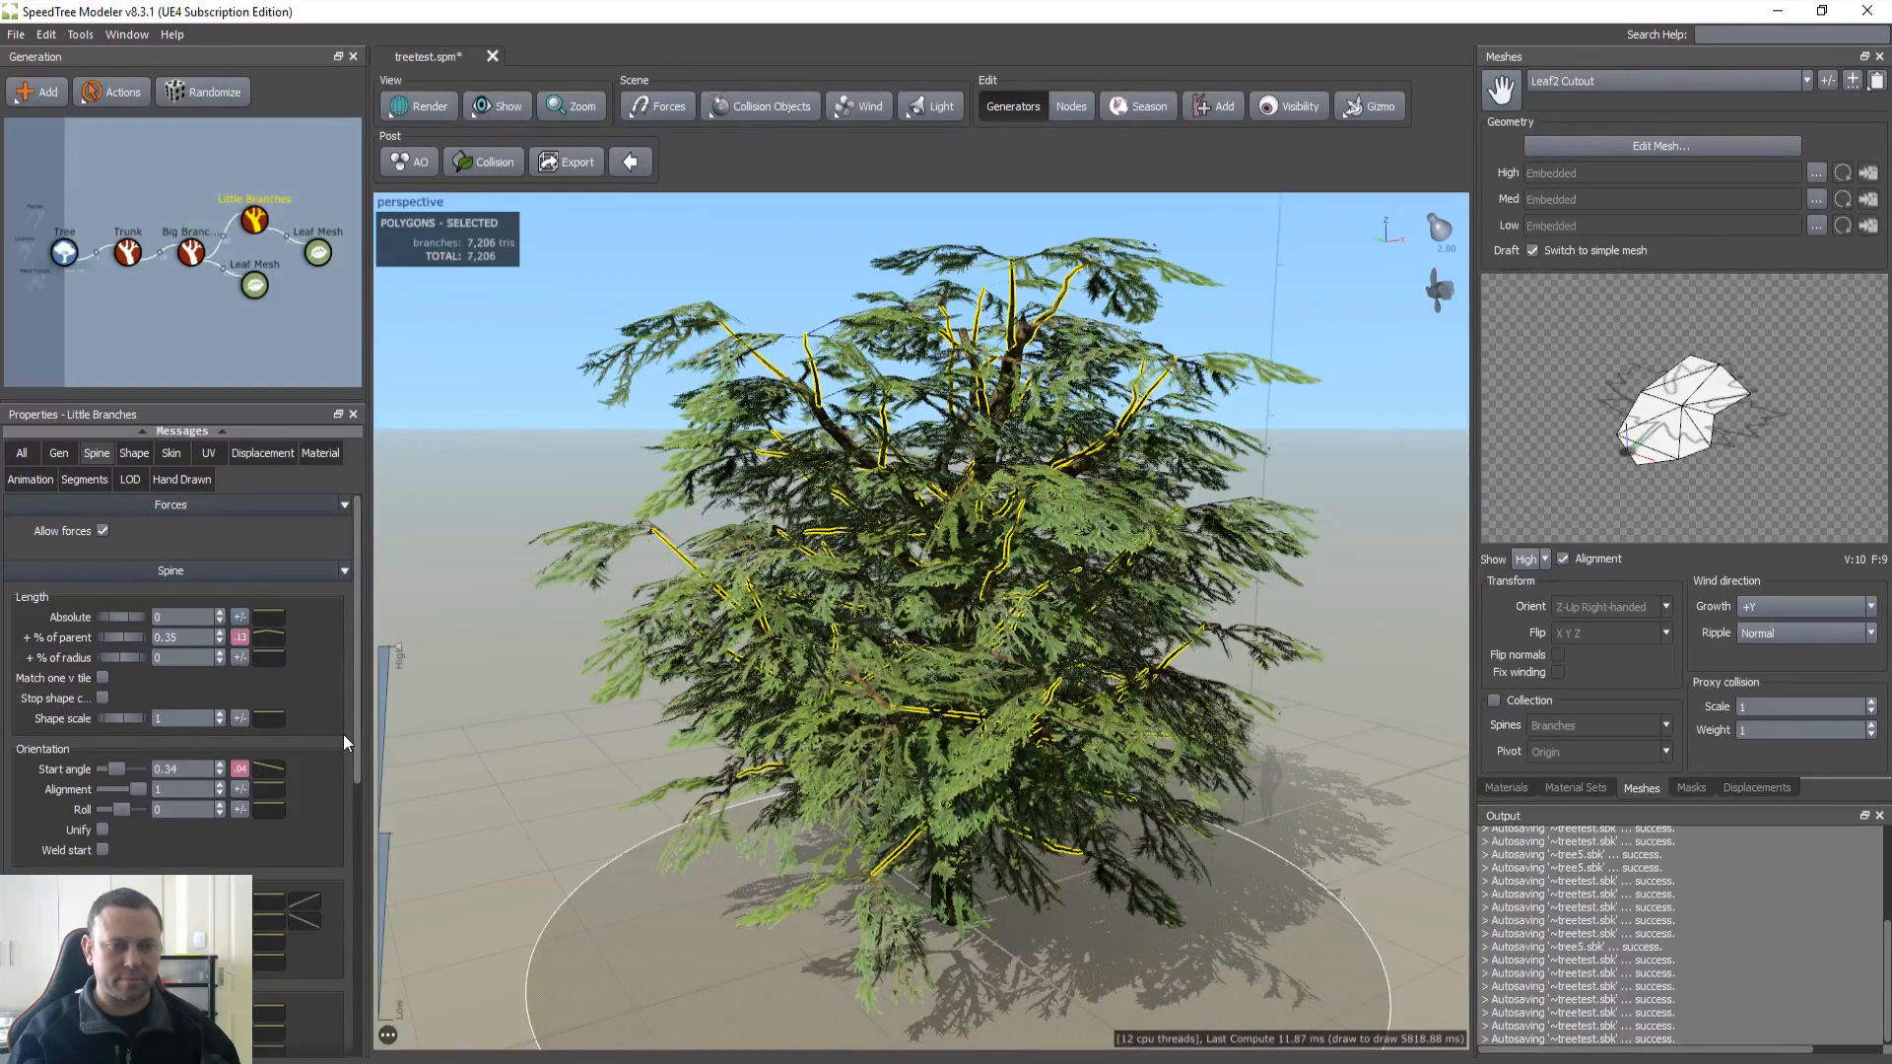
Step: Set the variance of the deformation fold and curl to 0.2 for both leaf meshes
left_click(320, 254)
left_click(254, 286, "ctrl")
left_click(146, 454)
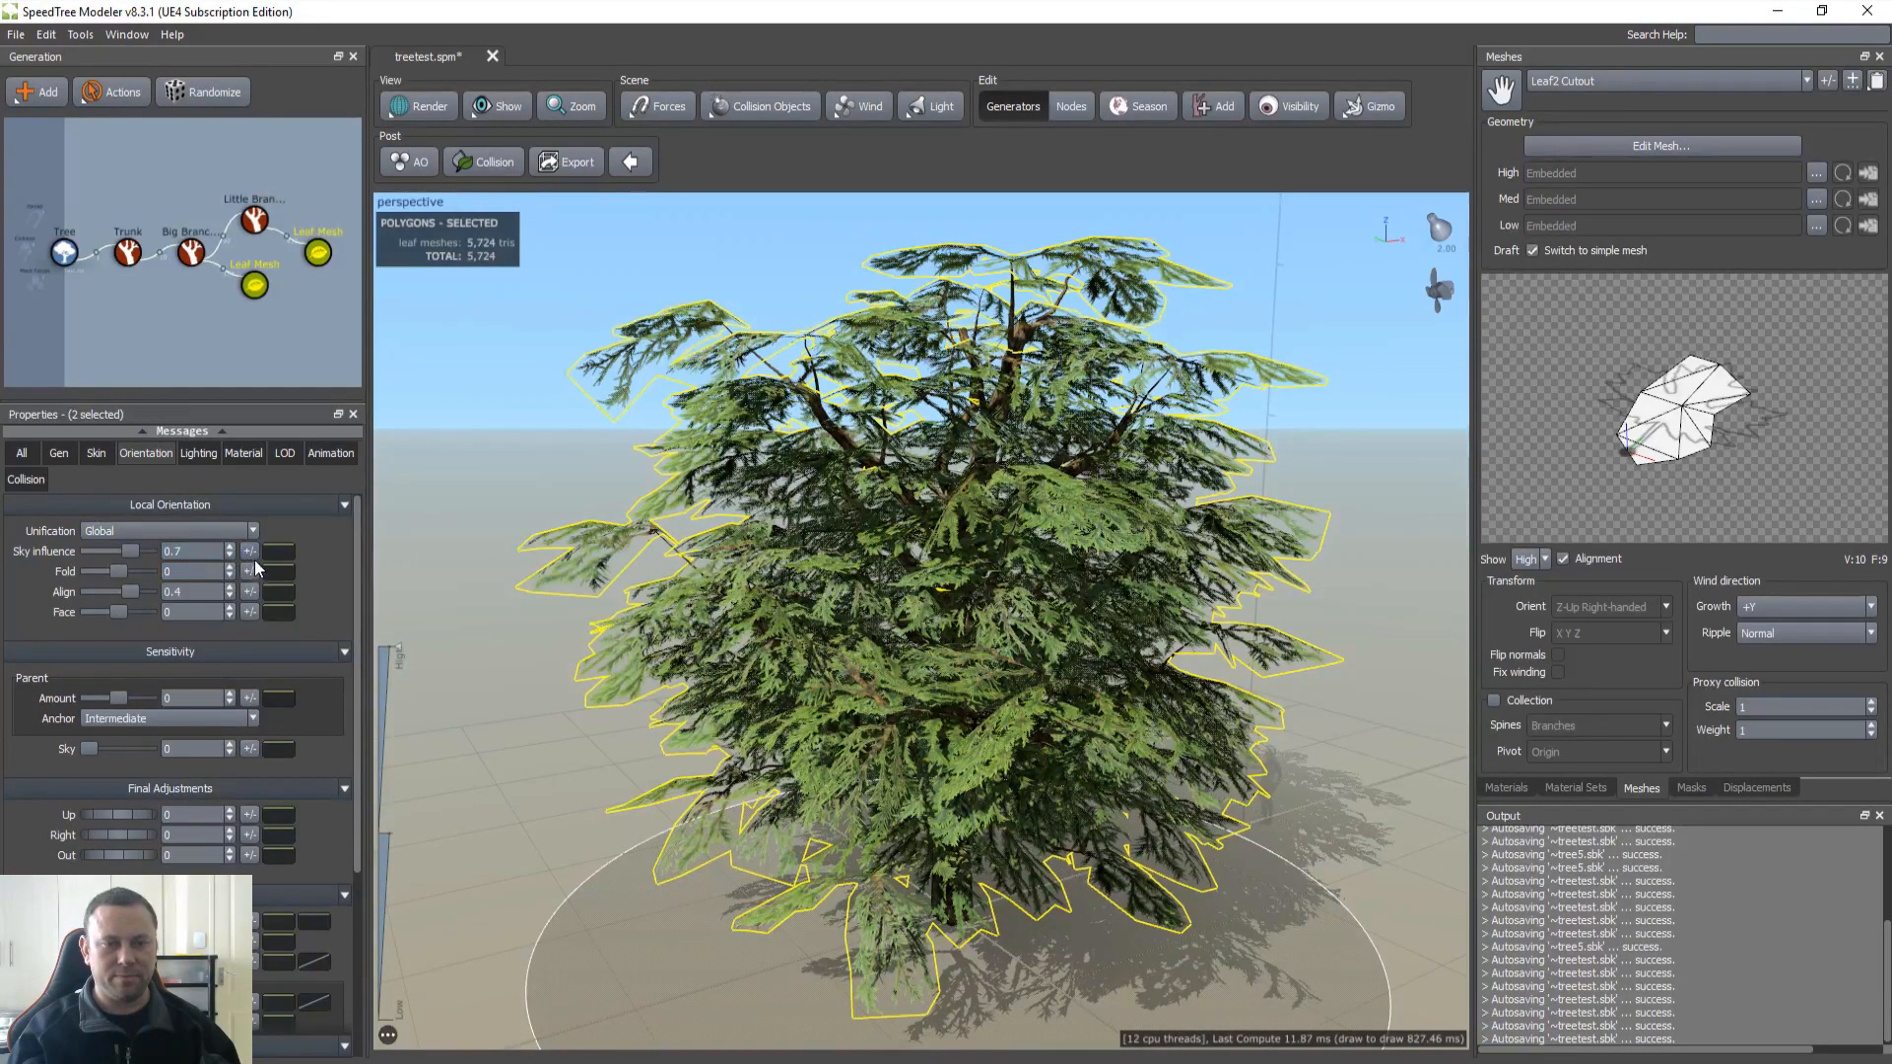
scroll(338, 824, "down", 2)
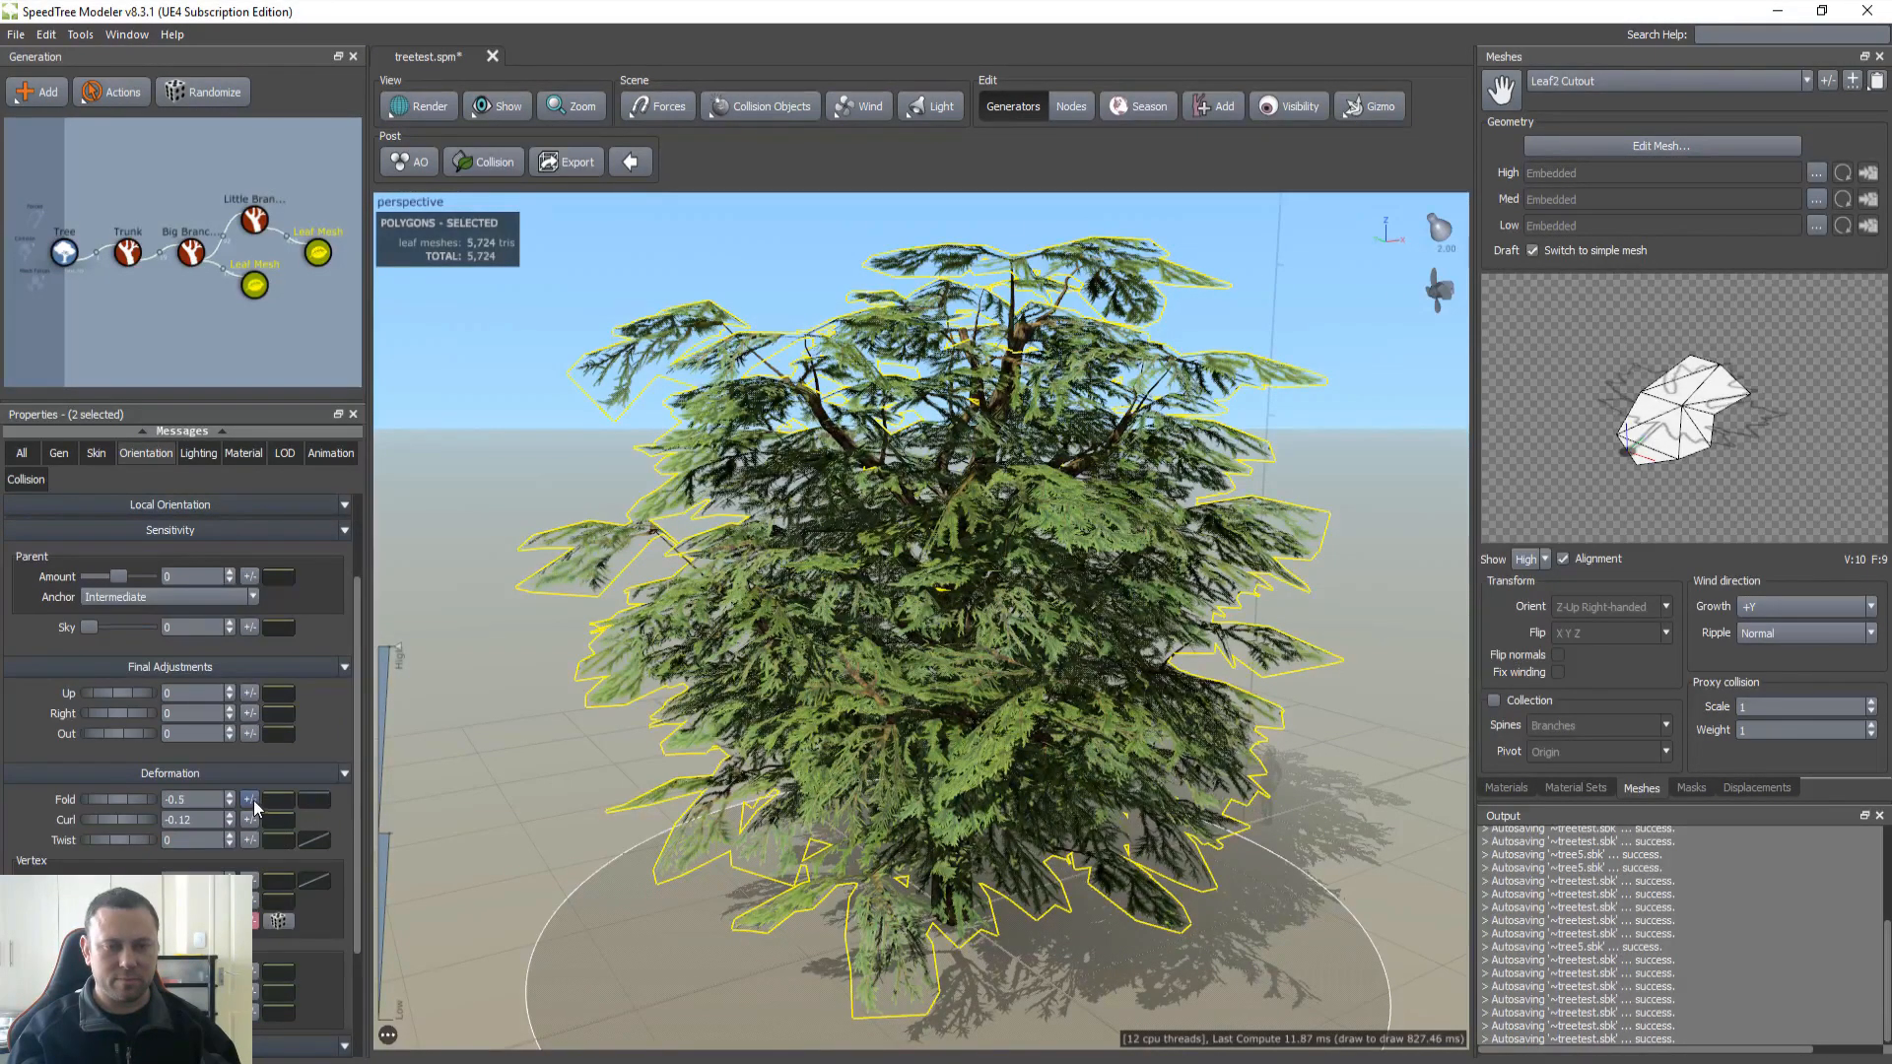
left_click(252, 801)
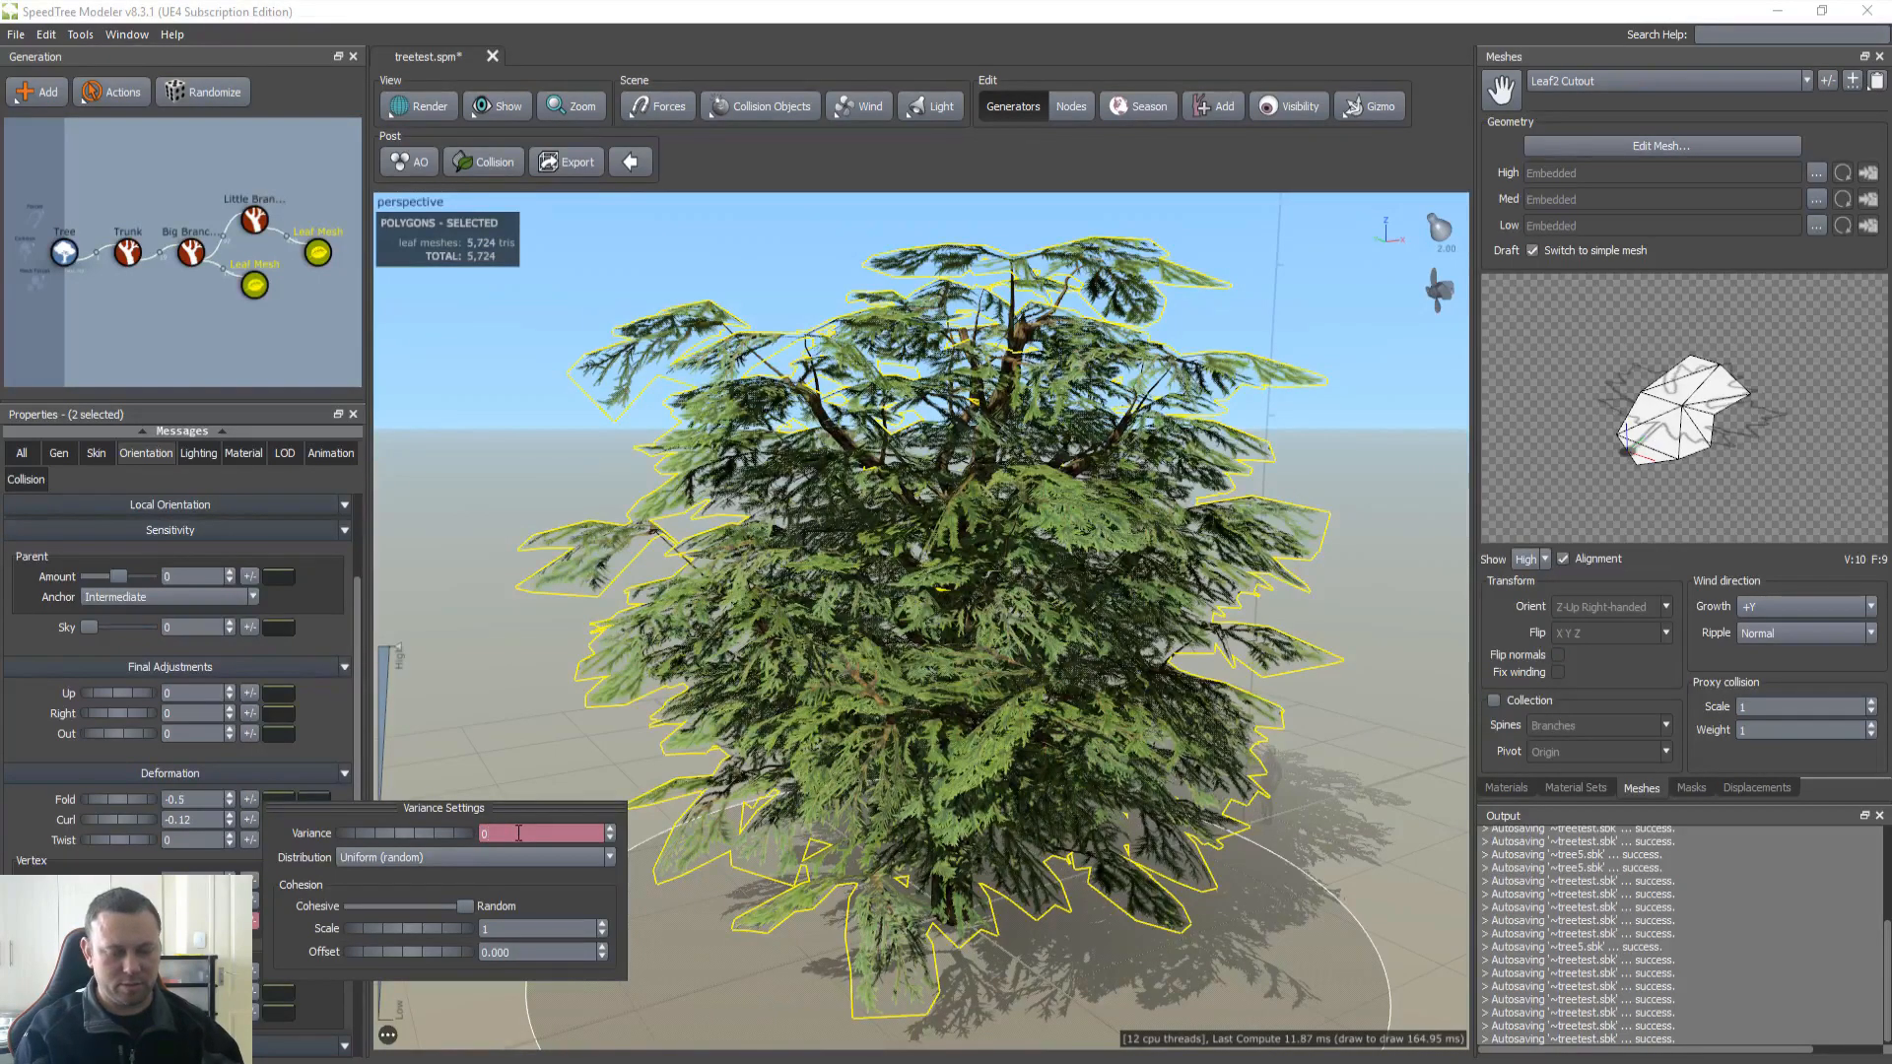
type(".2")
key("Return")
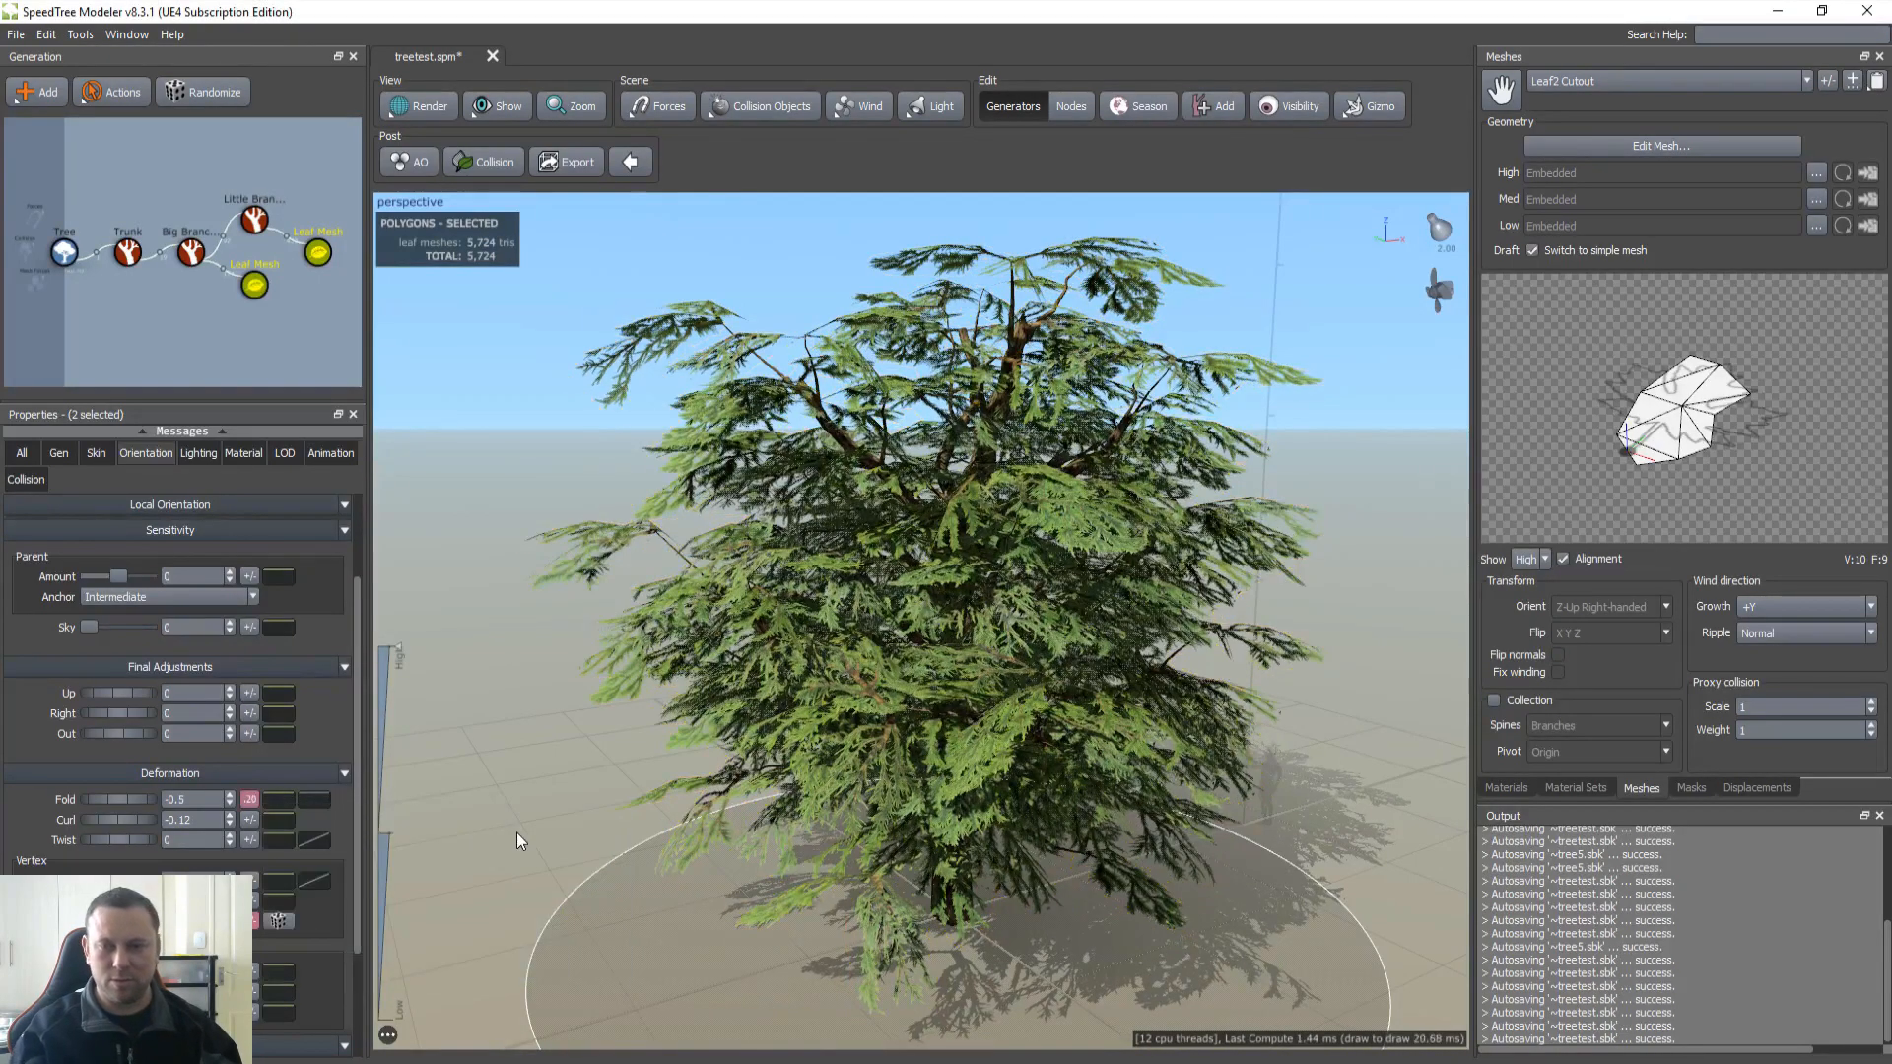
left_click(250, 820)
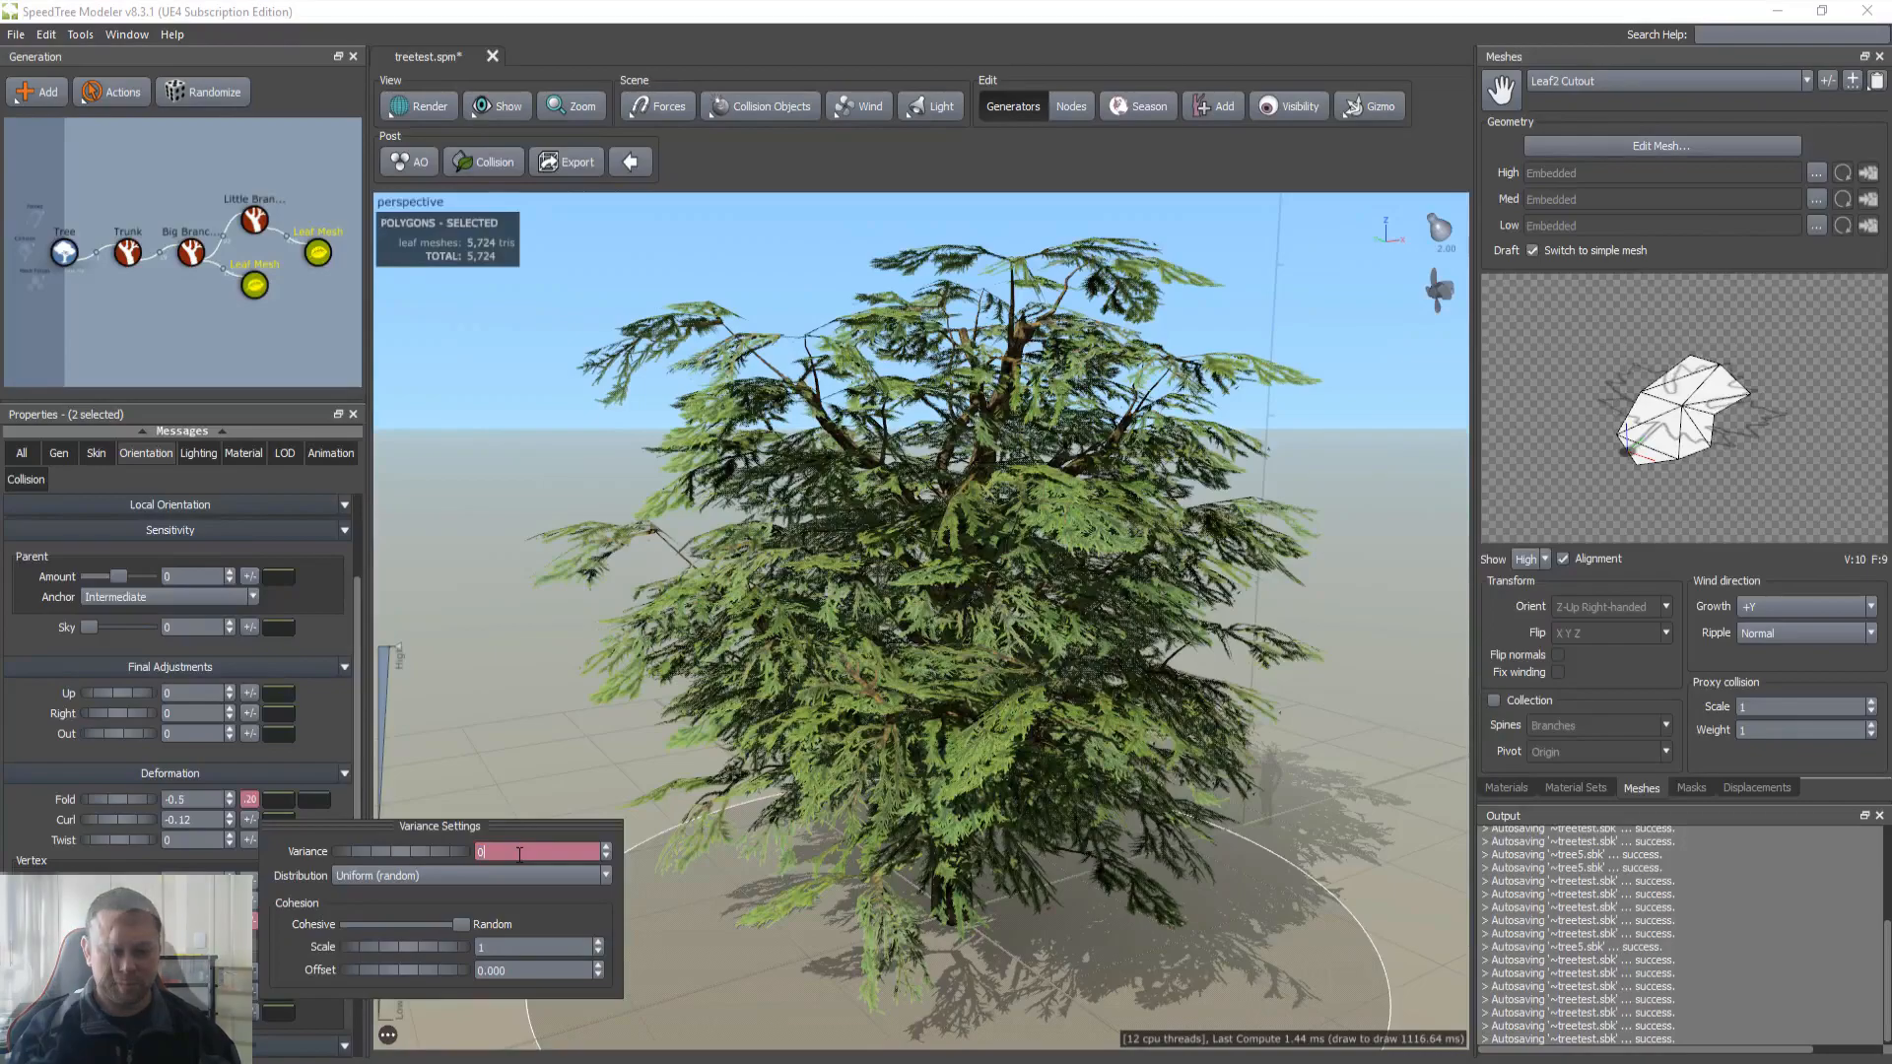
type(".2")
key("Return")
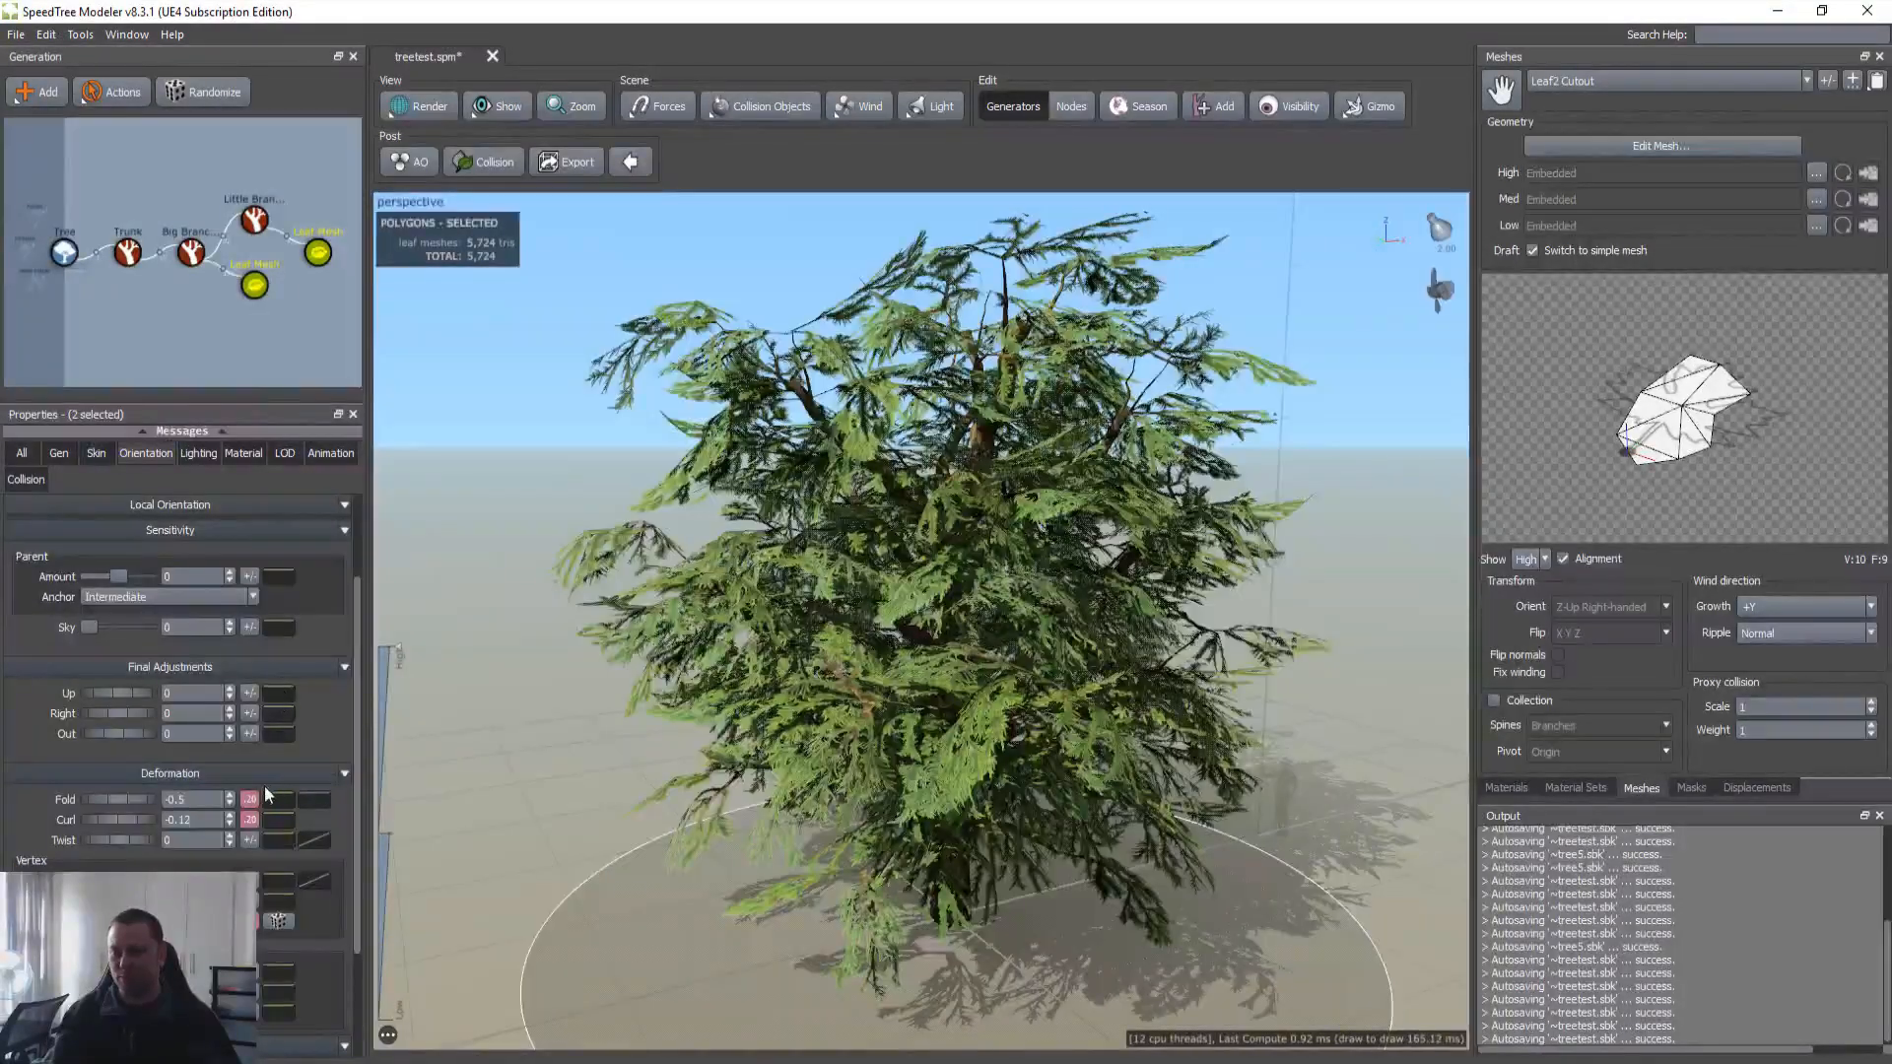
Step: Set the variance of the local orientation's sky influence and align to 0.2 for both leaf meshes
scroll(355, 707, "up", 3)
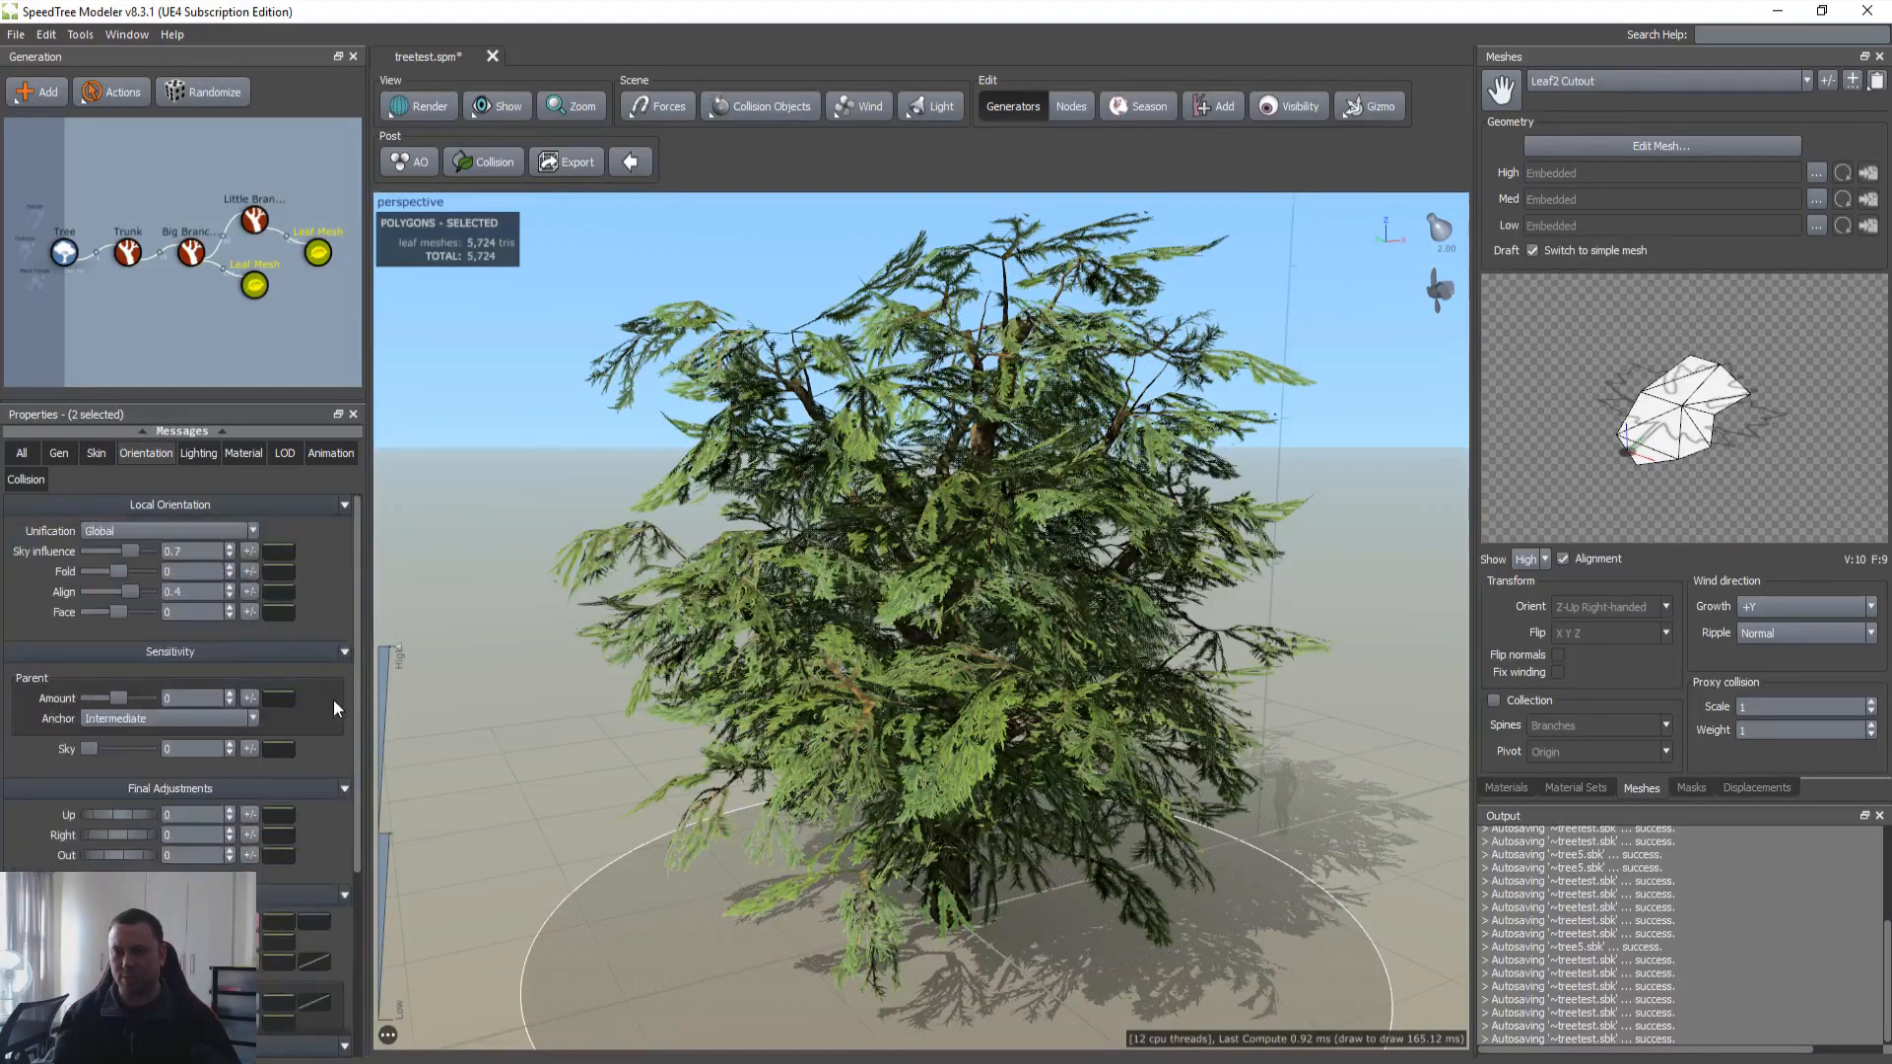
left_click(249, 552)
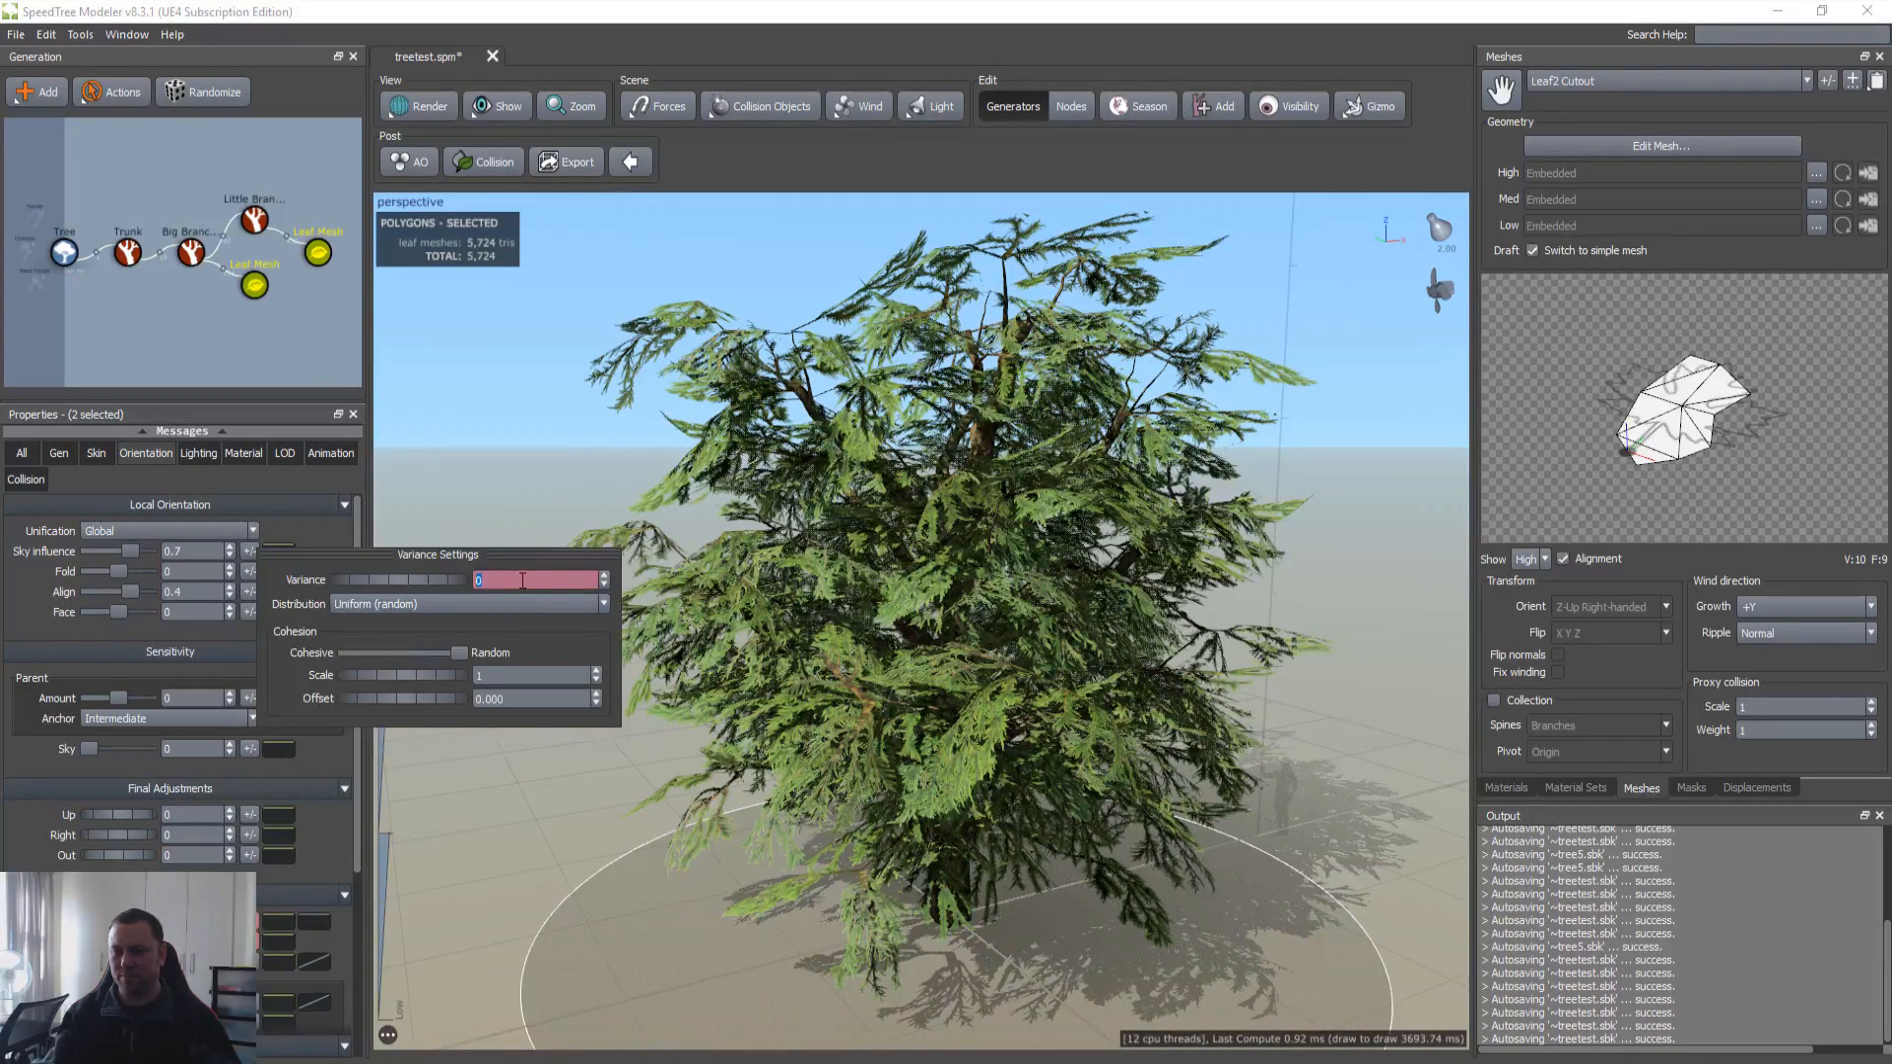
type(".2")
key("Return")
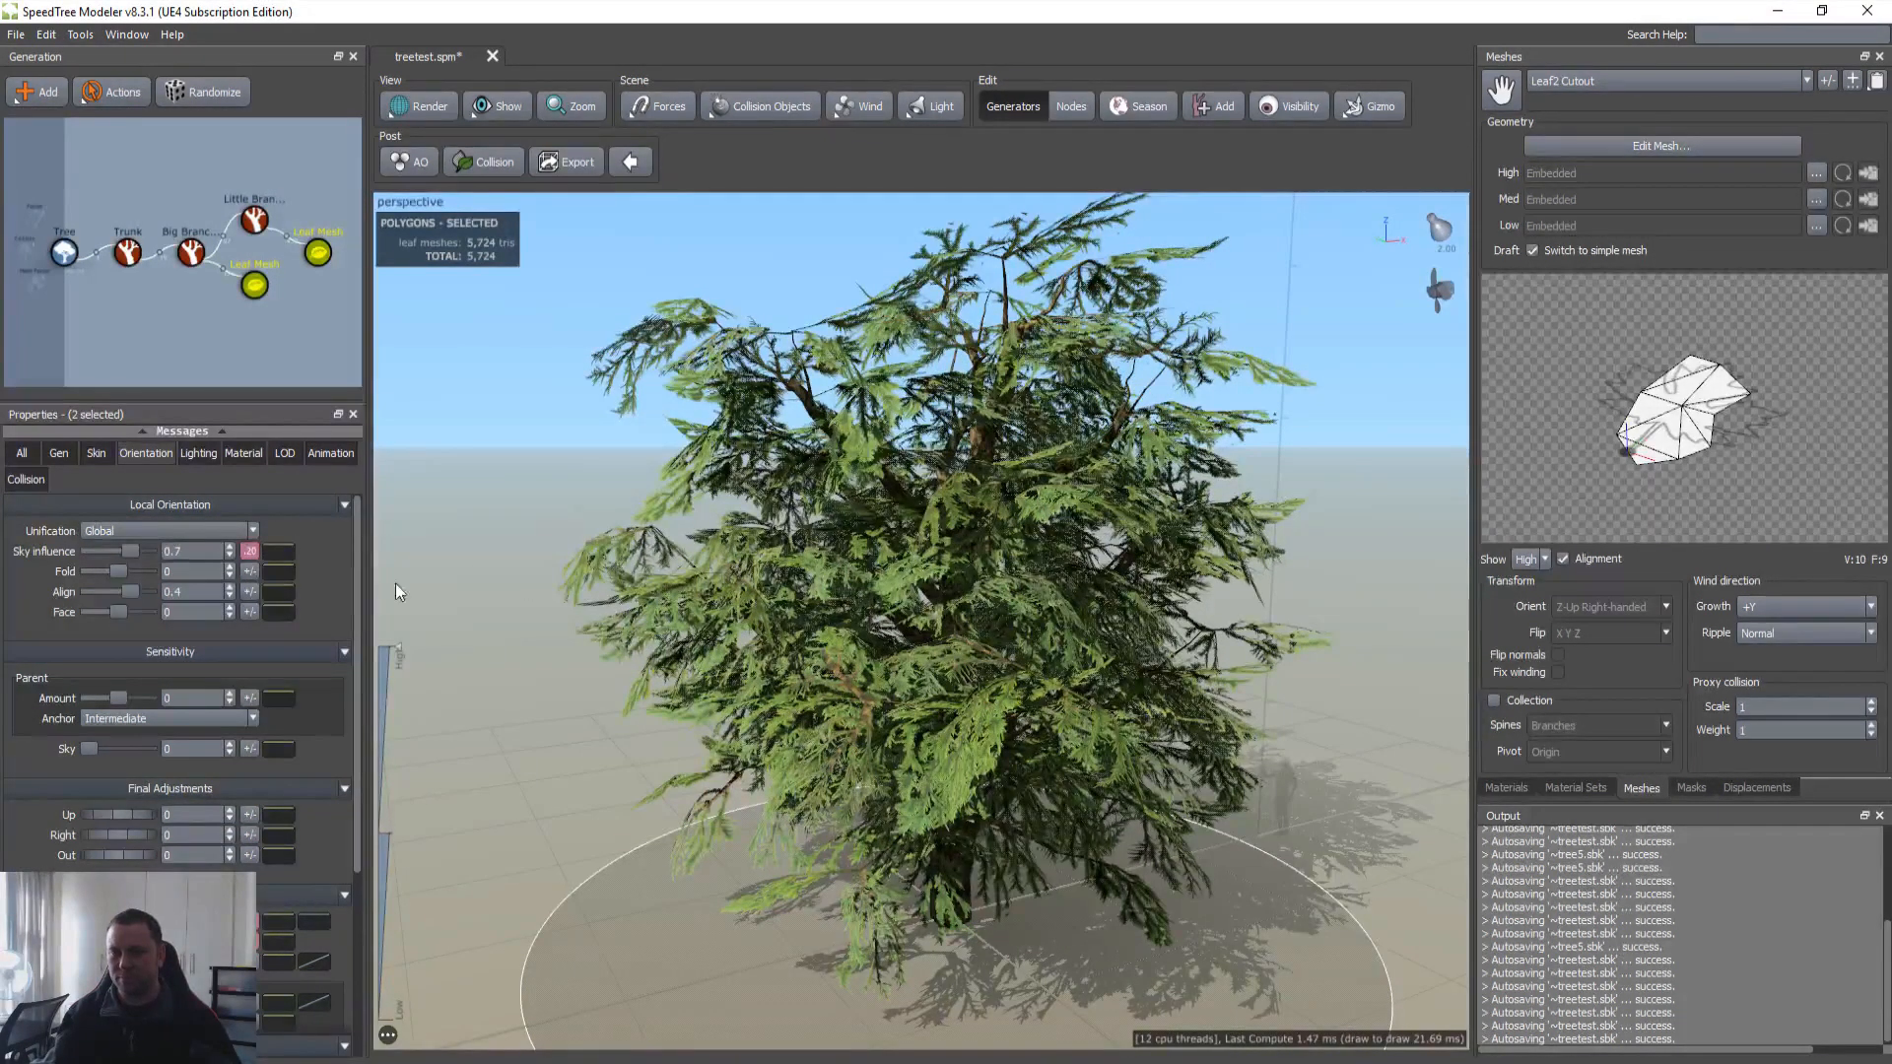
left_click(249, 591)
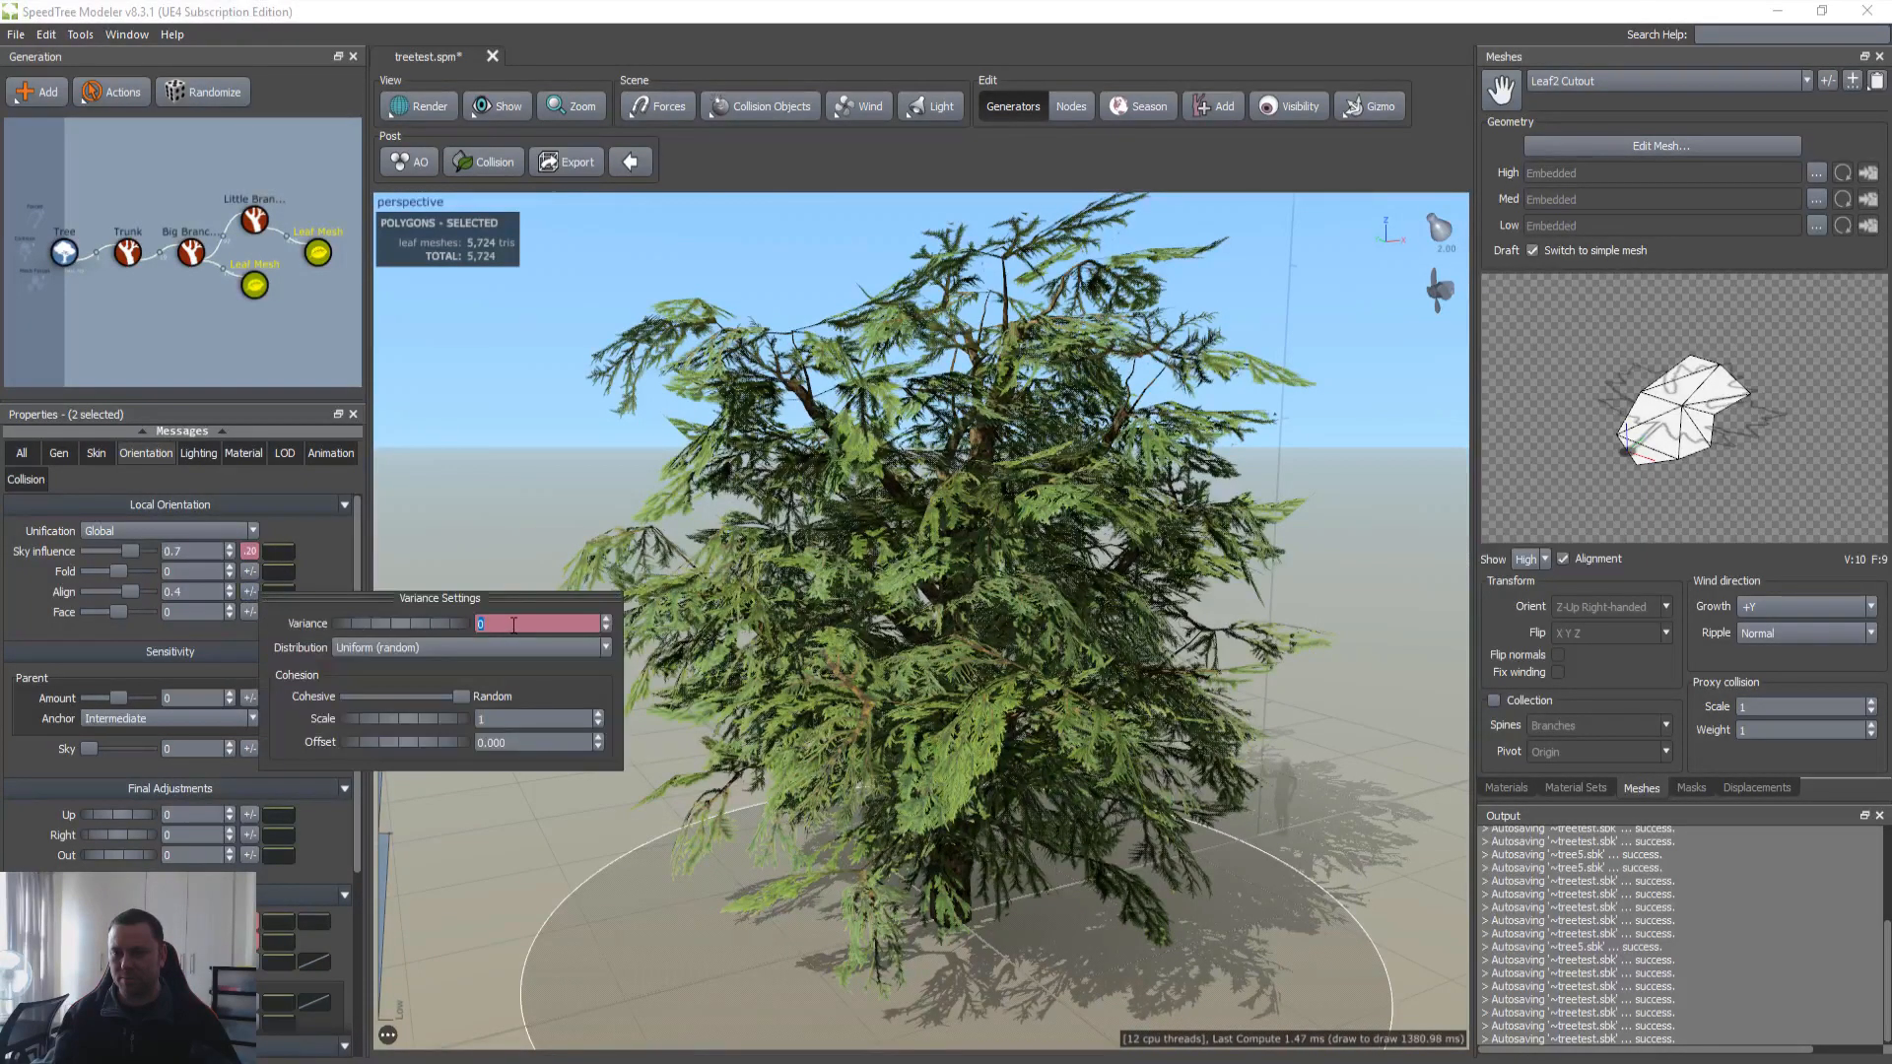
type(".2")
key("Return")
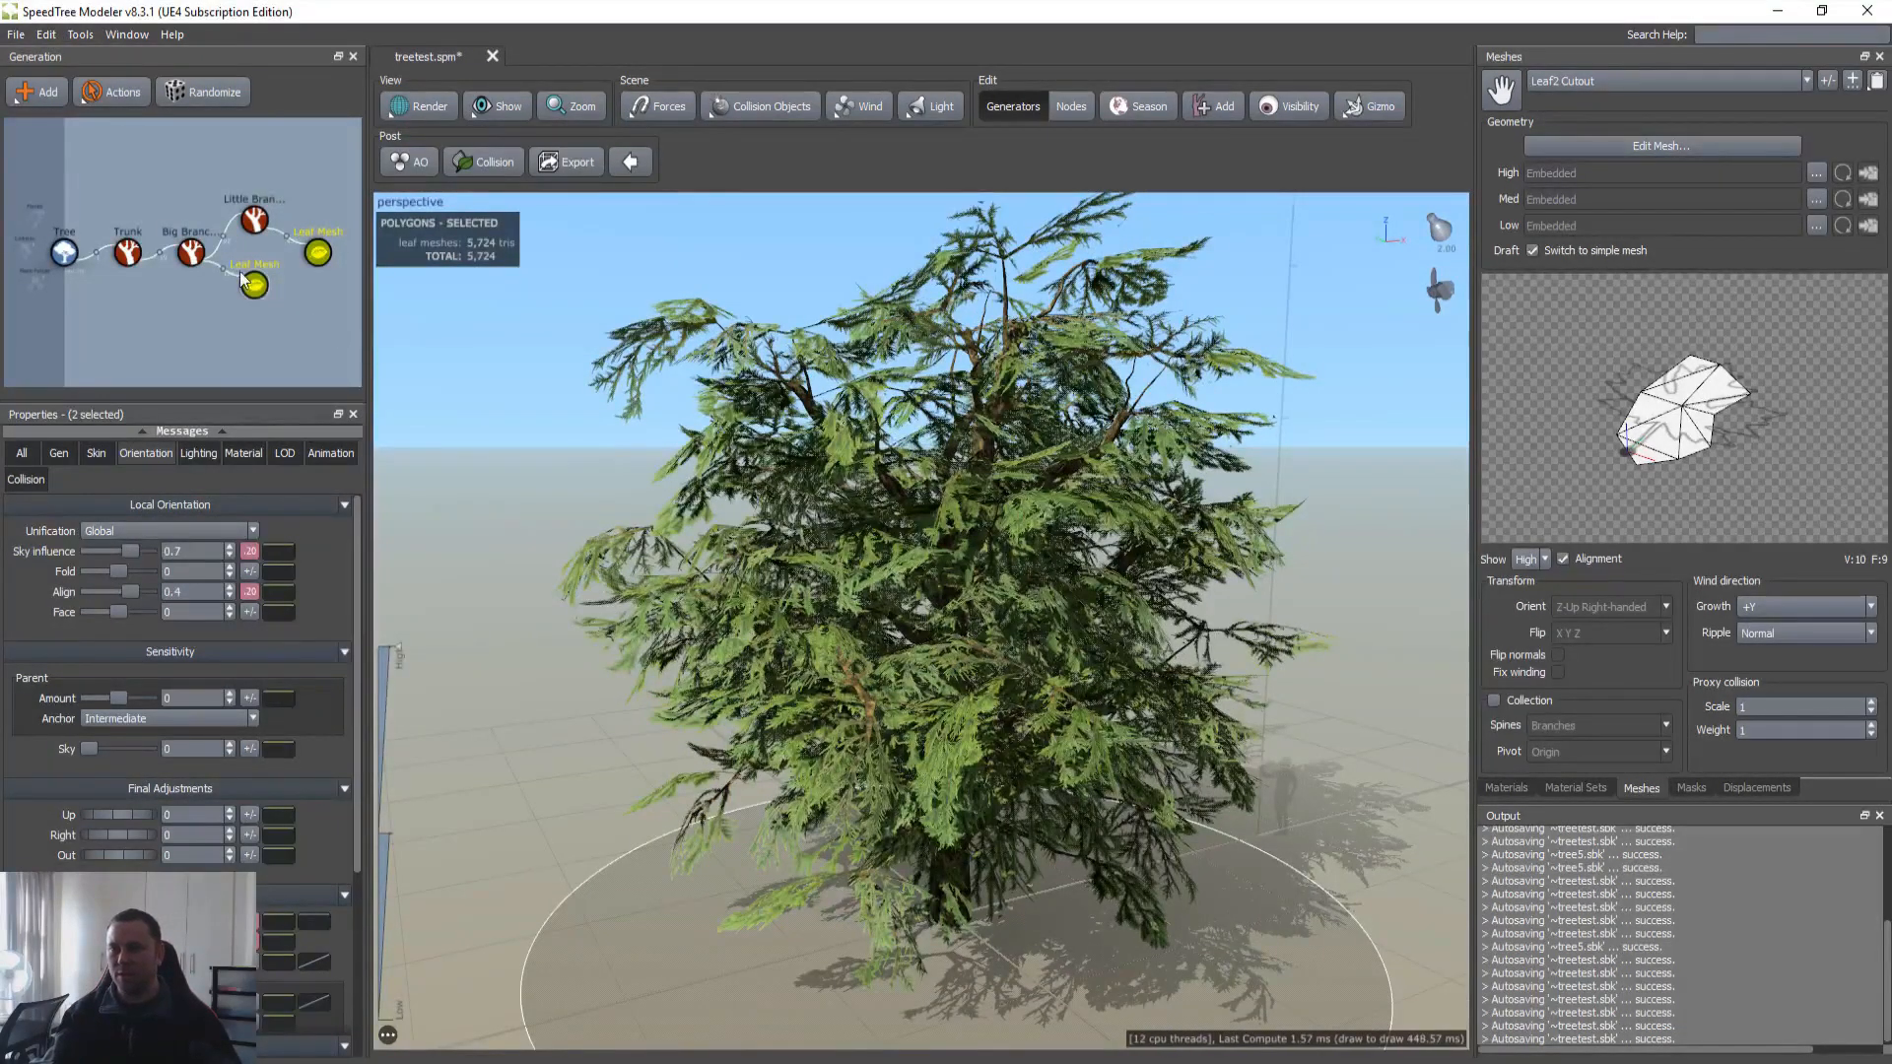
Step: Adjust the spine settings below the late noise for the big branches and the little branches together
left_click(191, 253)
left_click(255, 221, "ctrl")
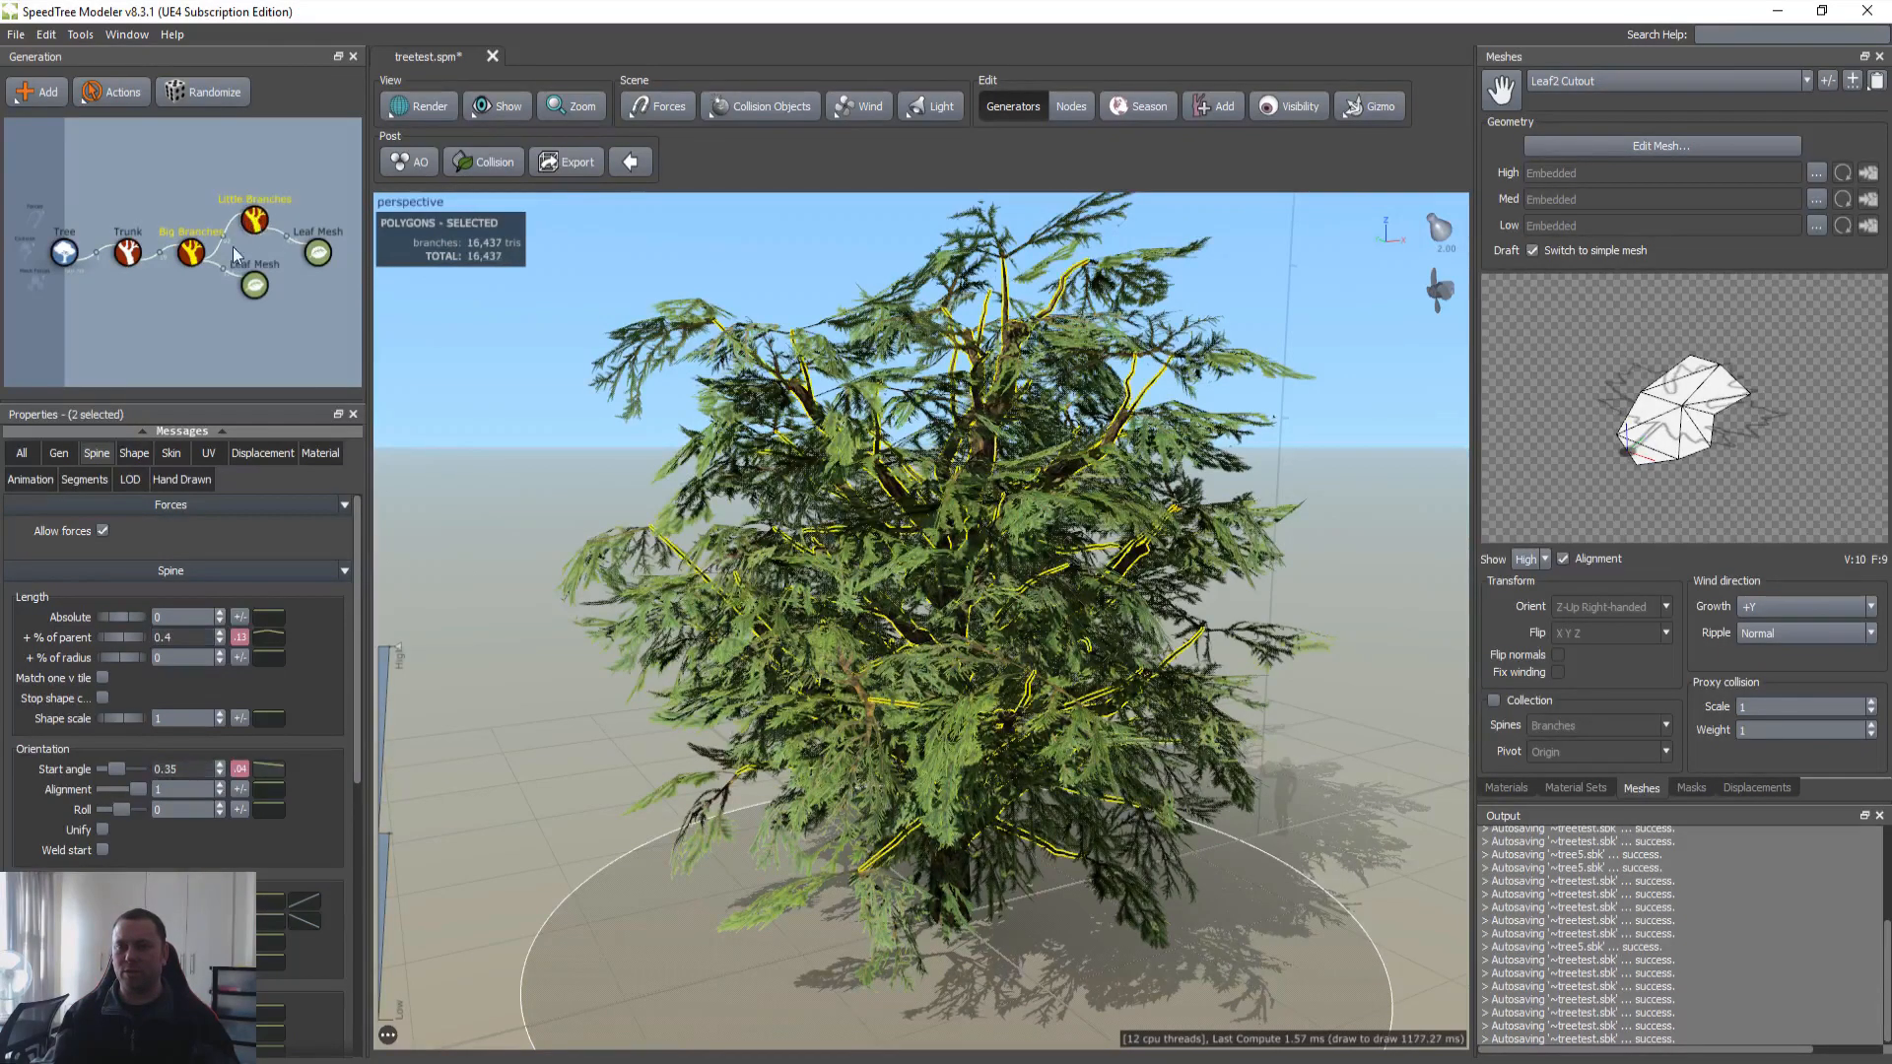
left_click(83, 480)
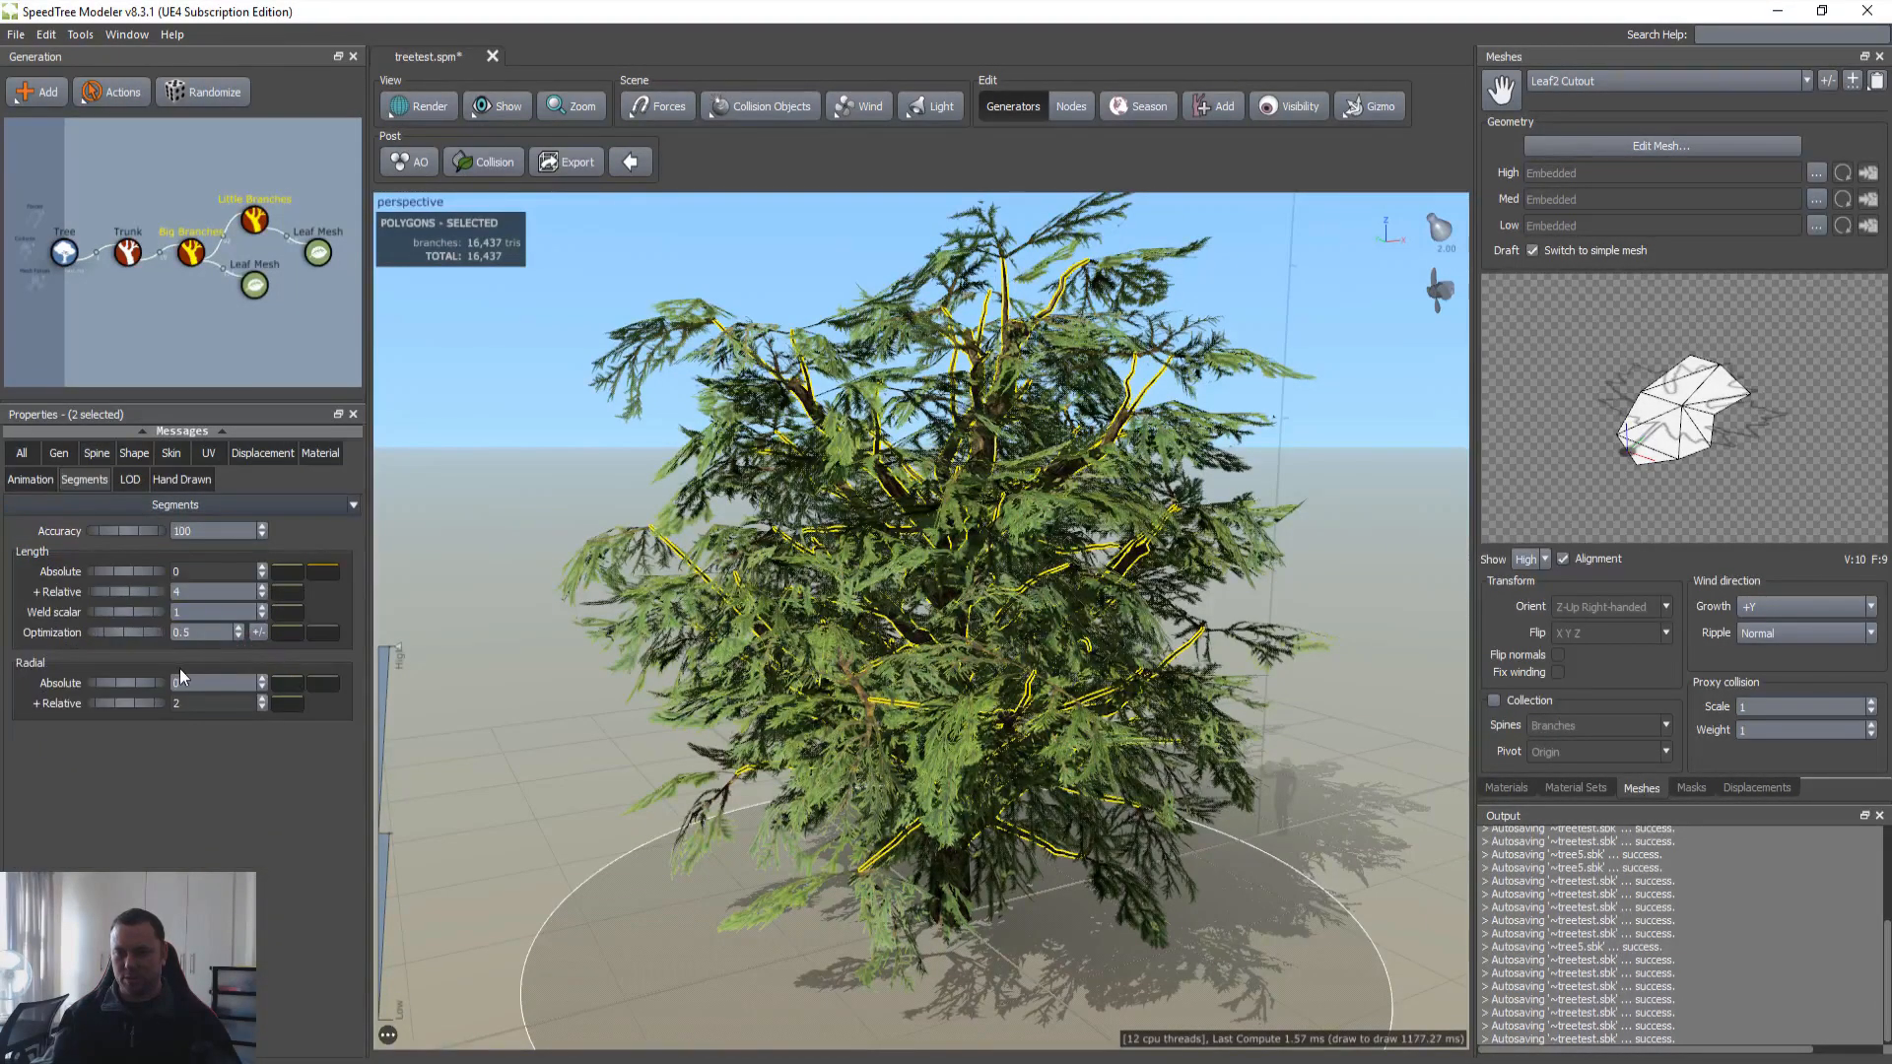
left_click(95, 454)
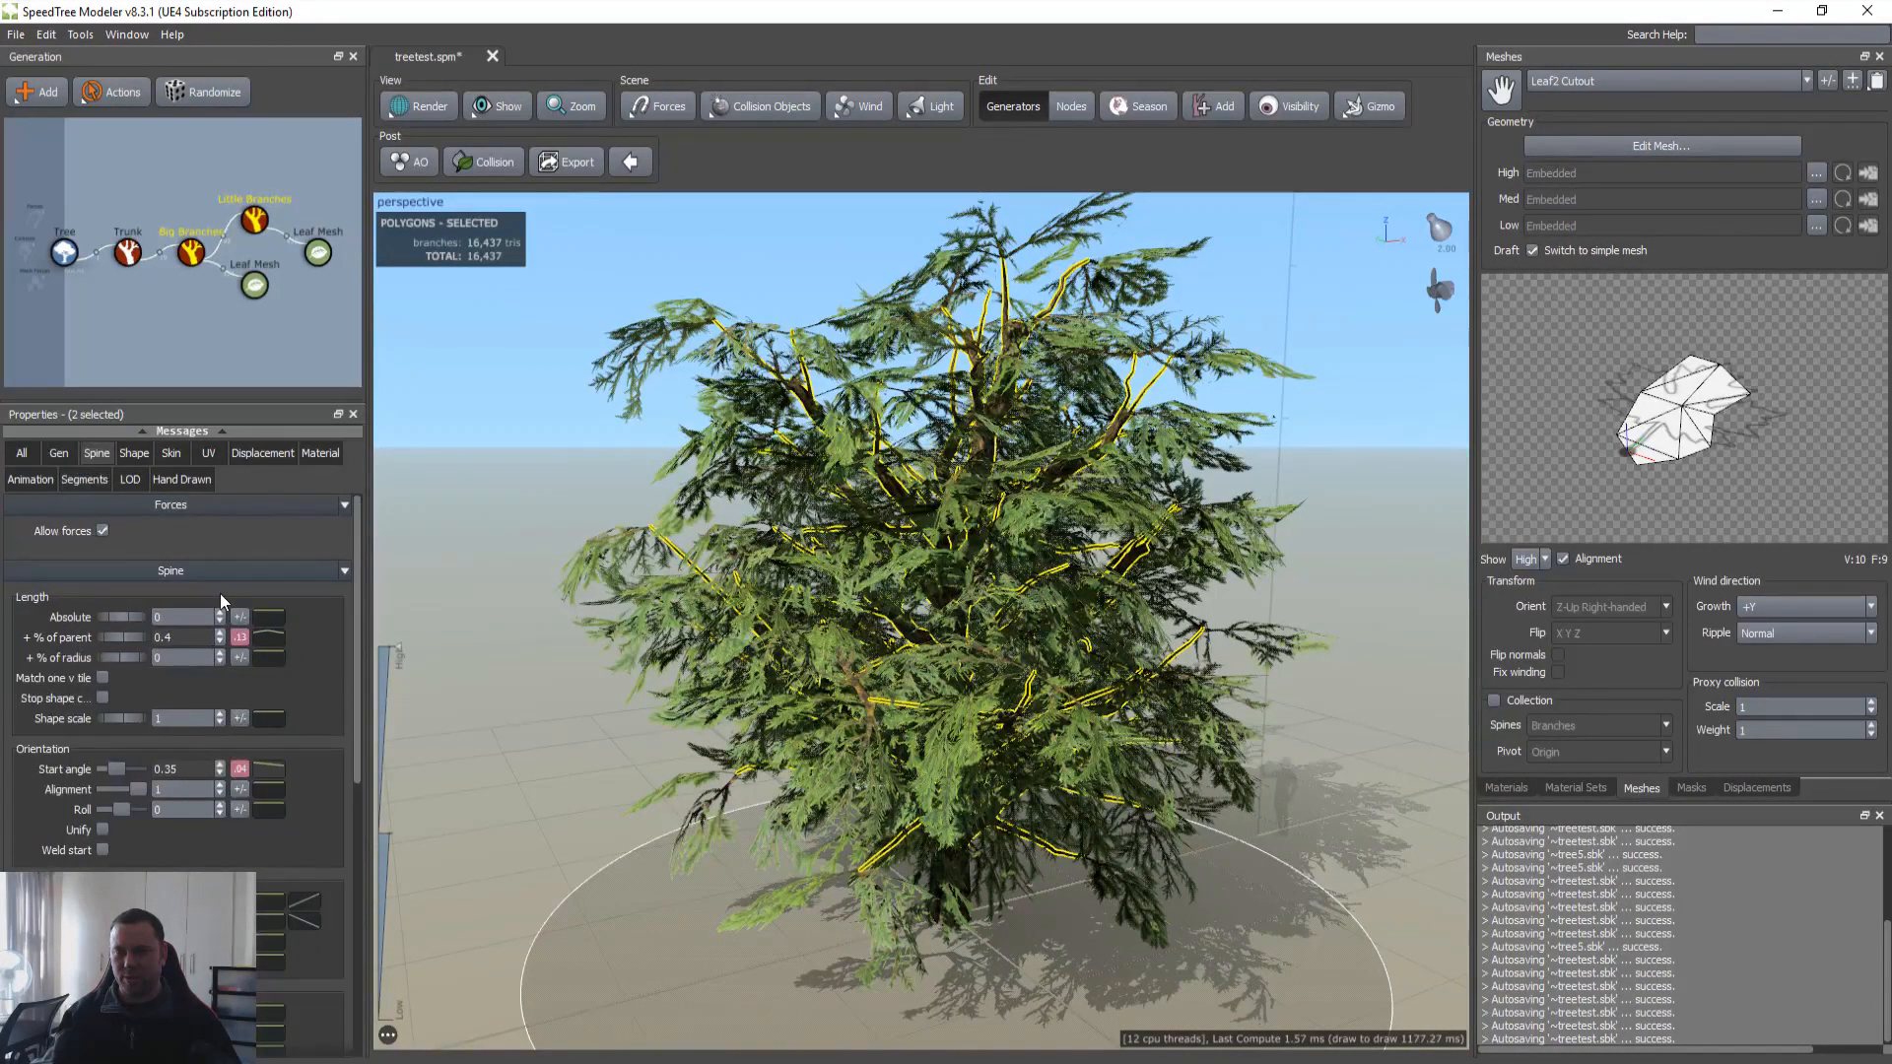
scroll(296, 670, "down", 3)
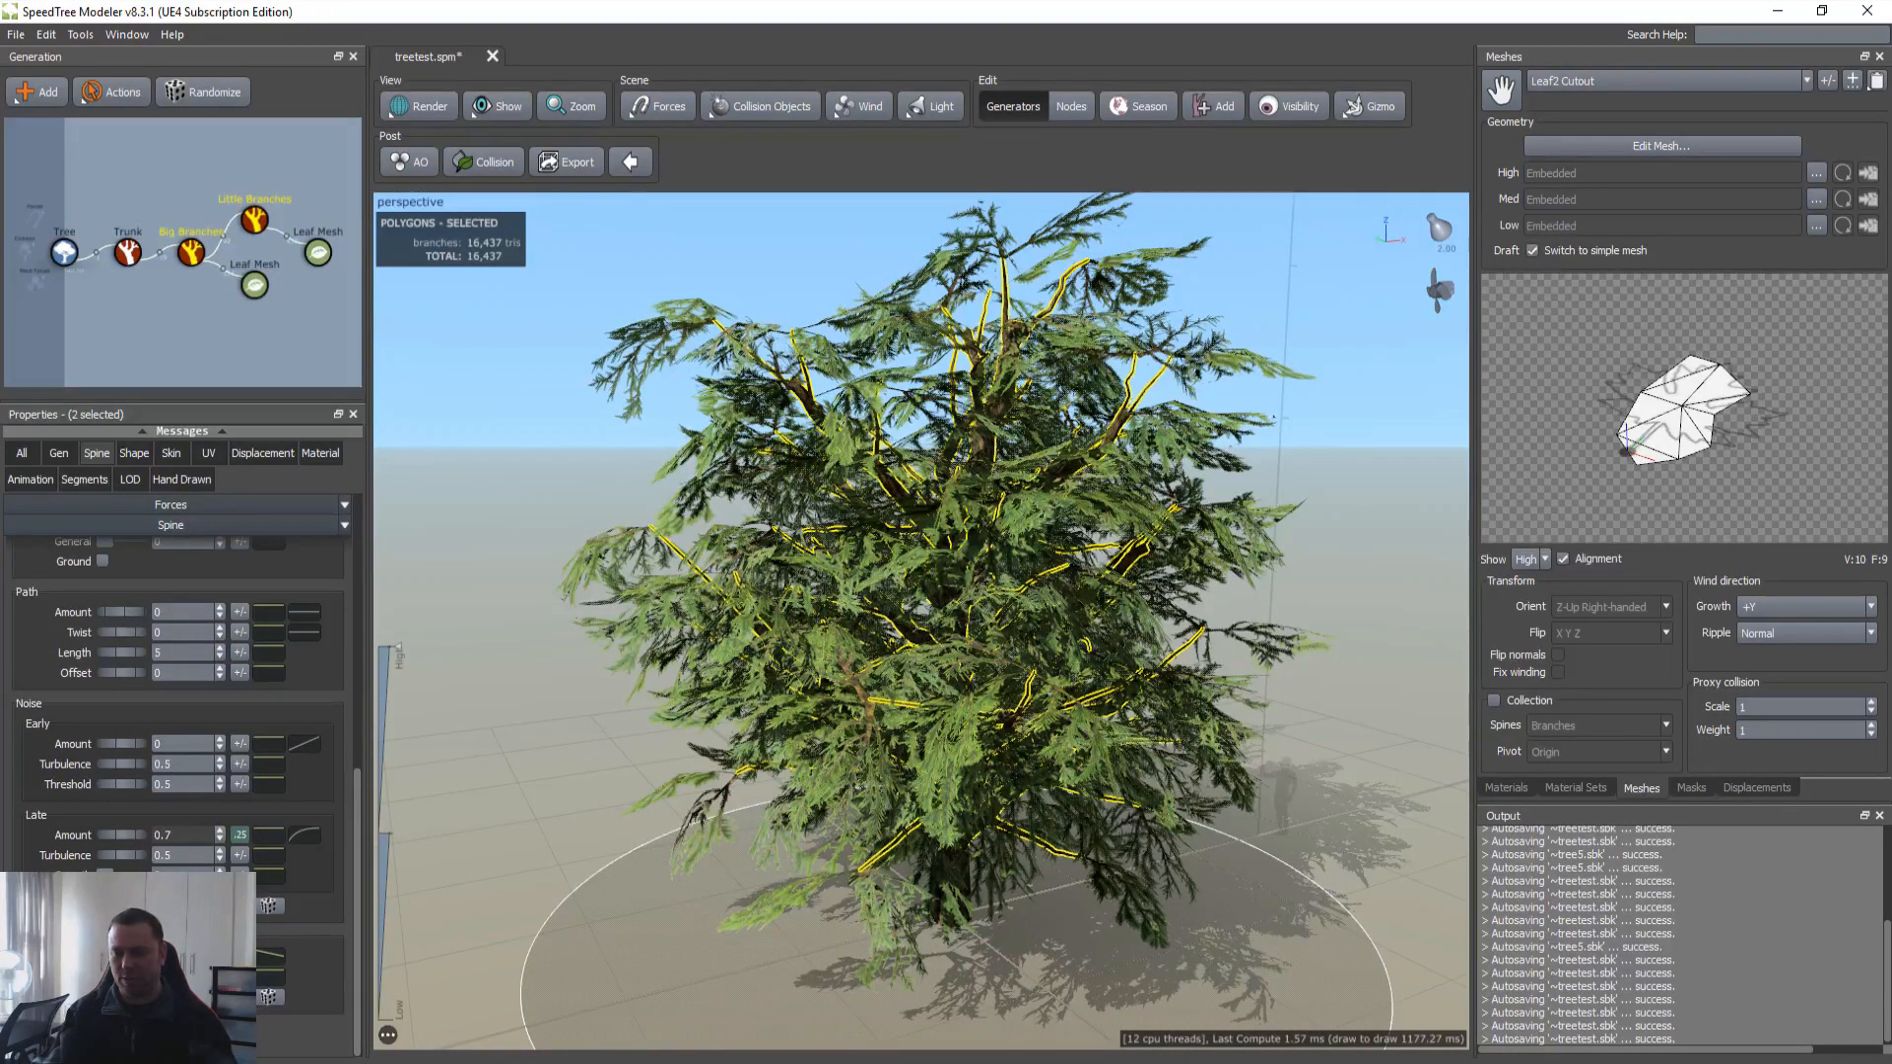
key("Return")
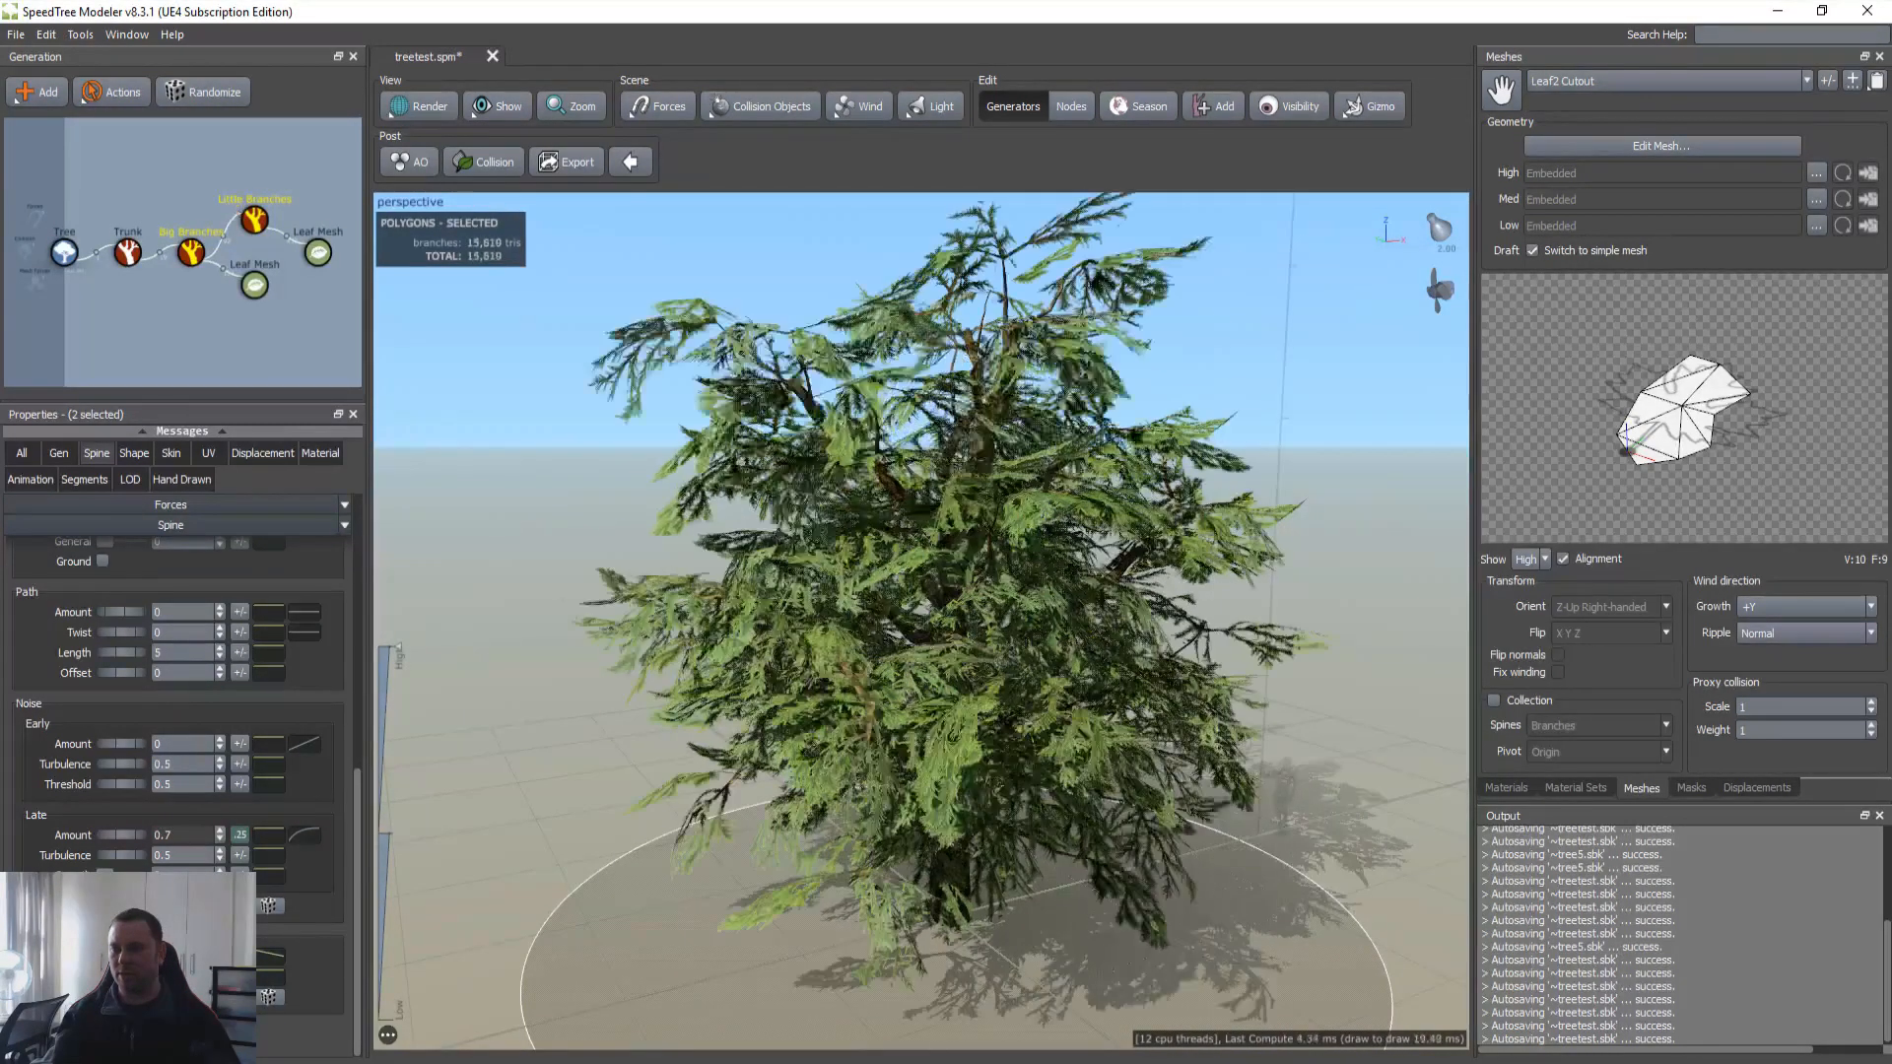
key("ctrl+z")
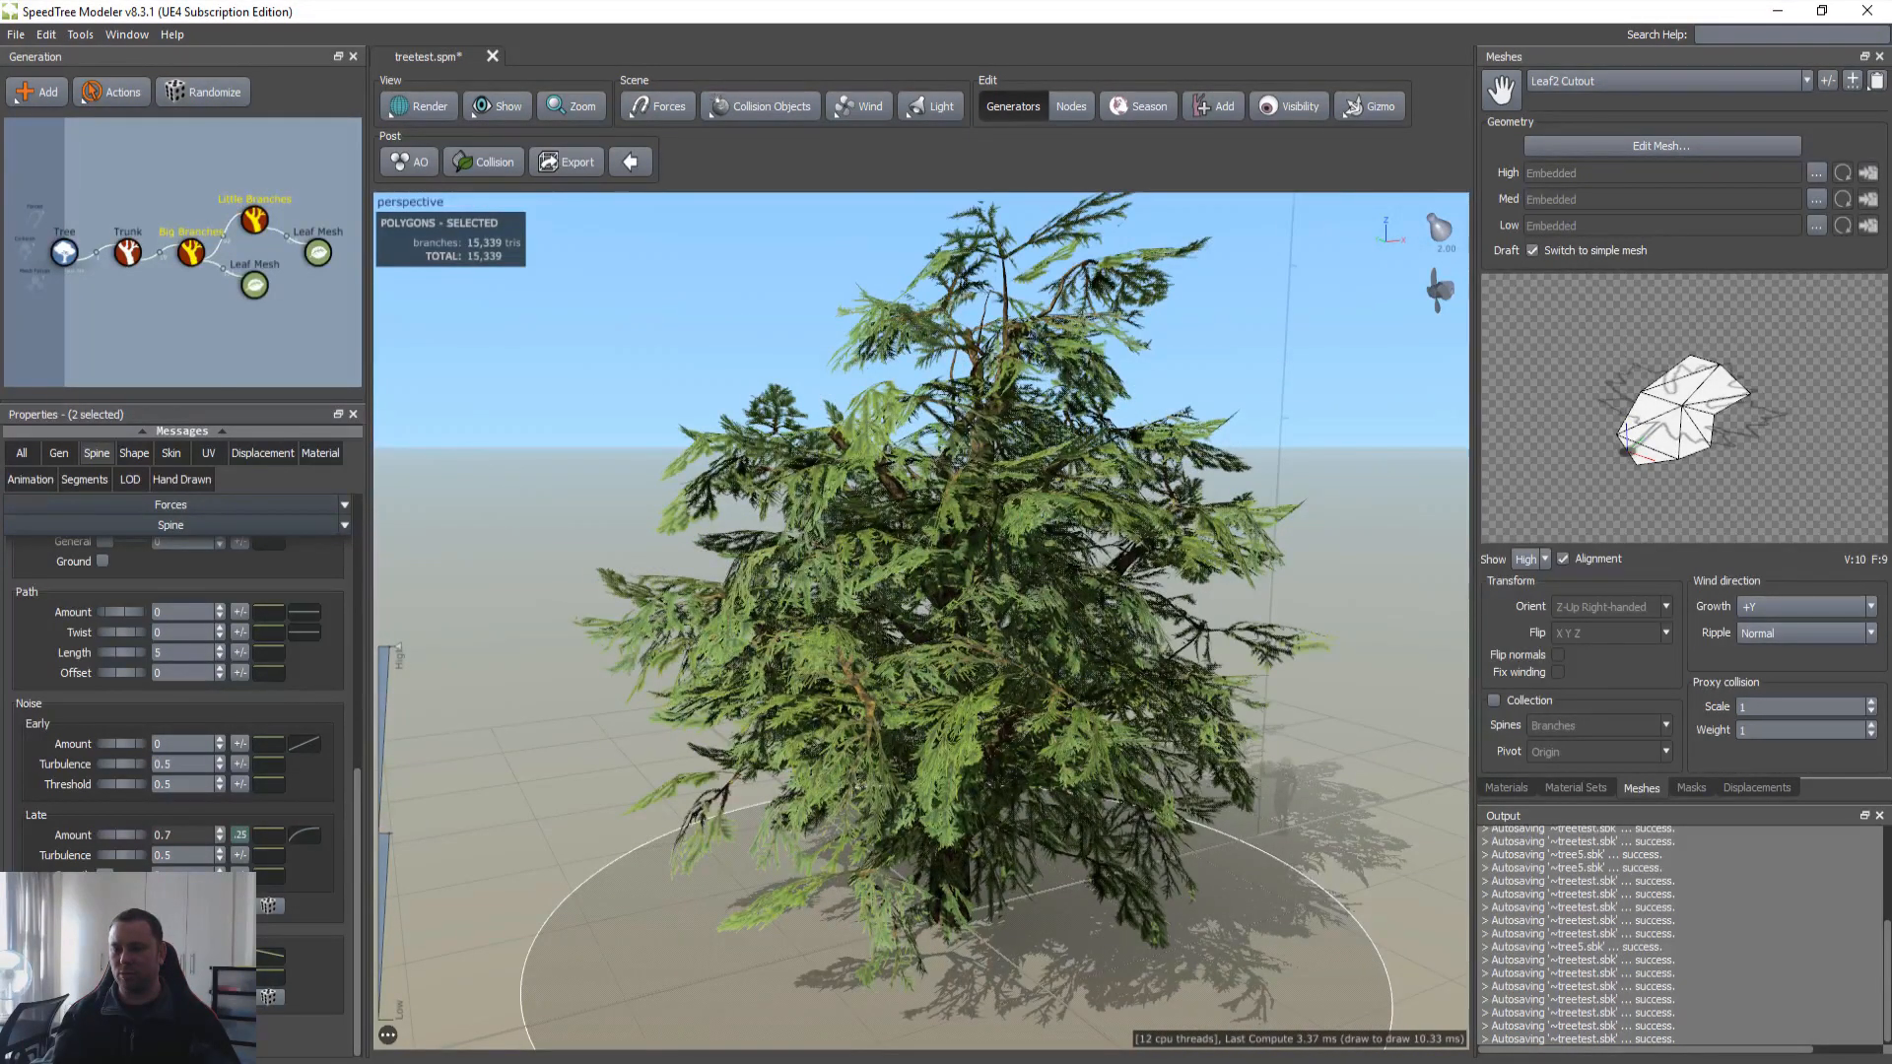
Step: Hide the leaves to examine the bare big and little branches, and look over the tree with its leaves shown again
left_click(588, 448)
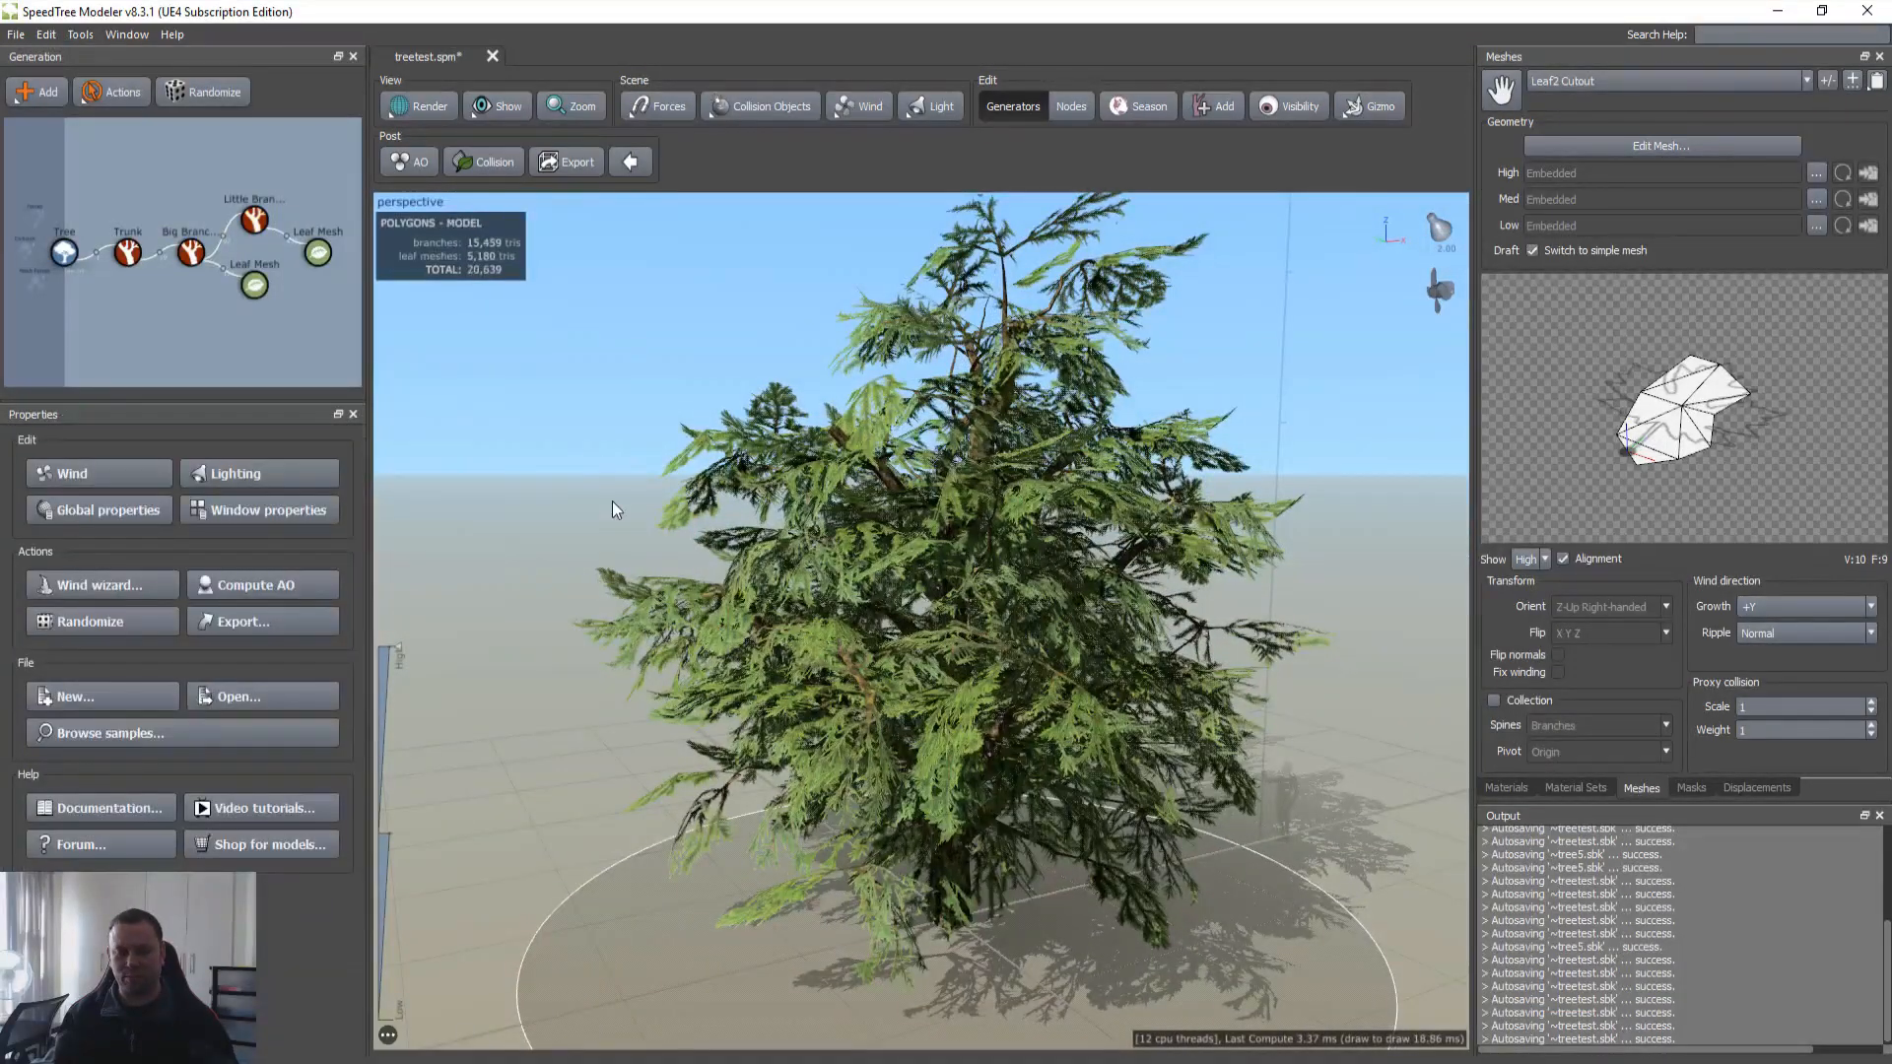
key("l")
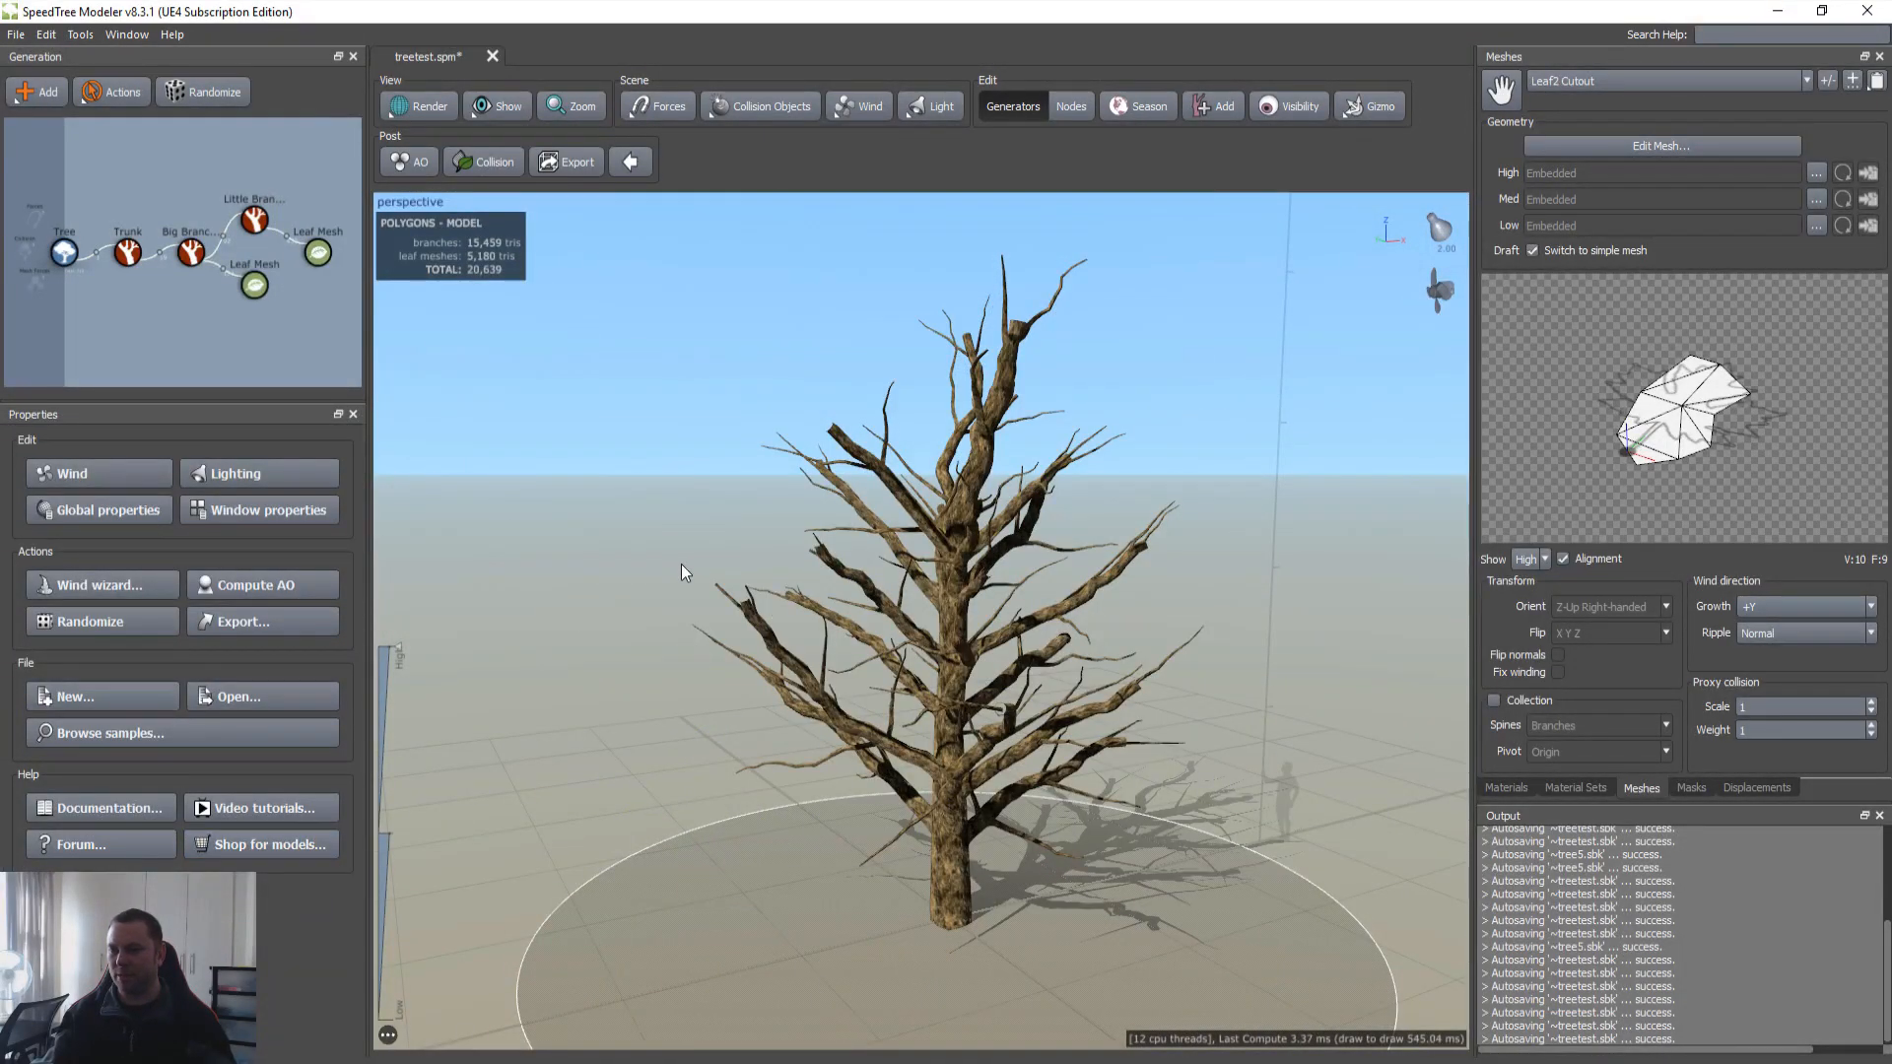
left_click(261, 217)
left_click(187, 254, "ctrl")
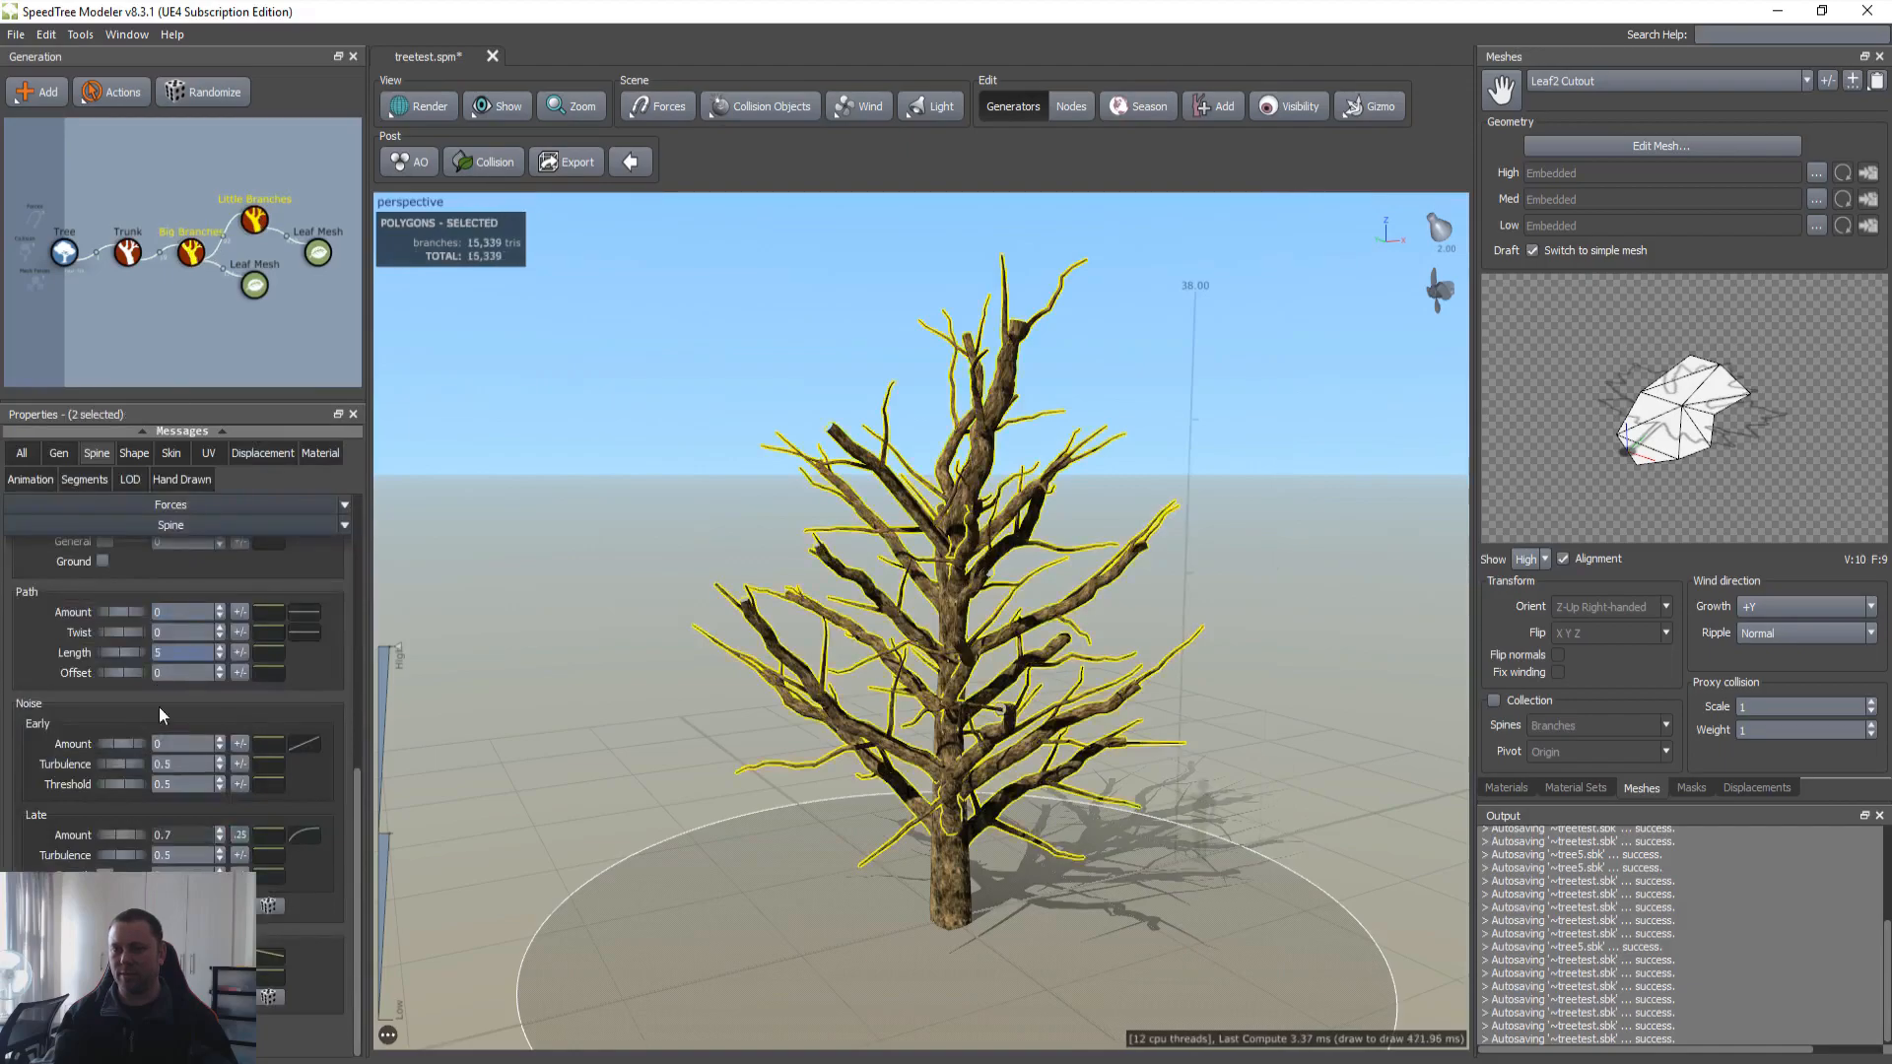
mouse_move(121, 956)
left_mouse_down()
mouse_move(139, 956)
mouse_move(124, 956)
left_mouse_up()
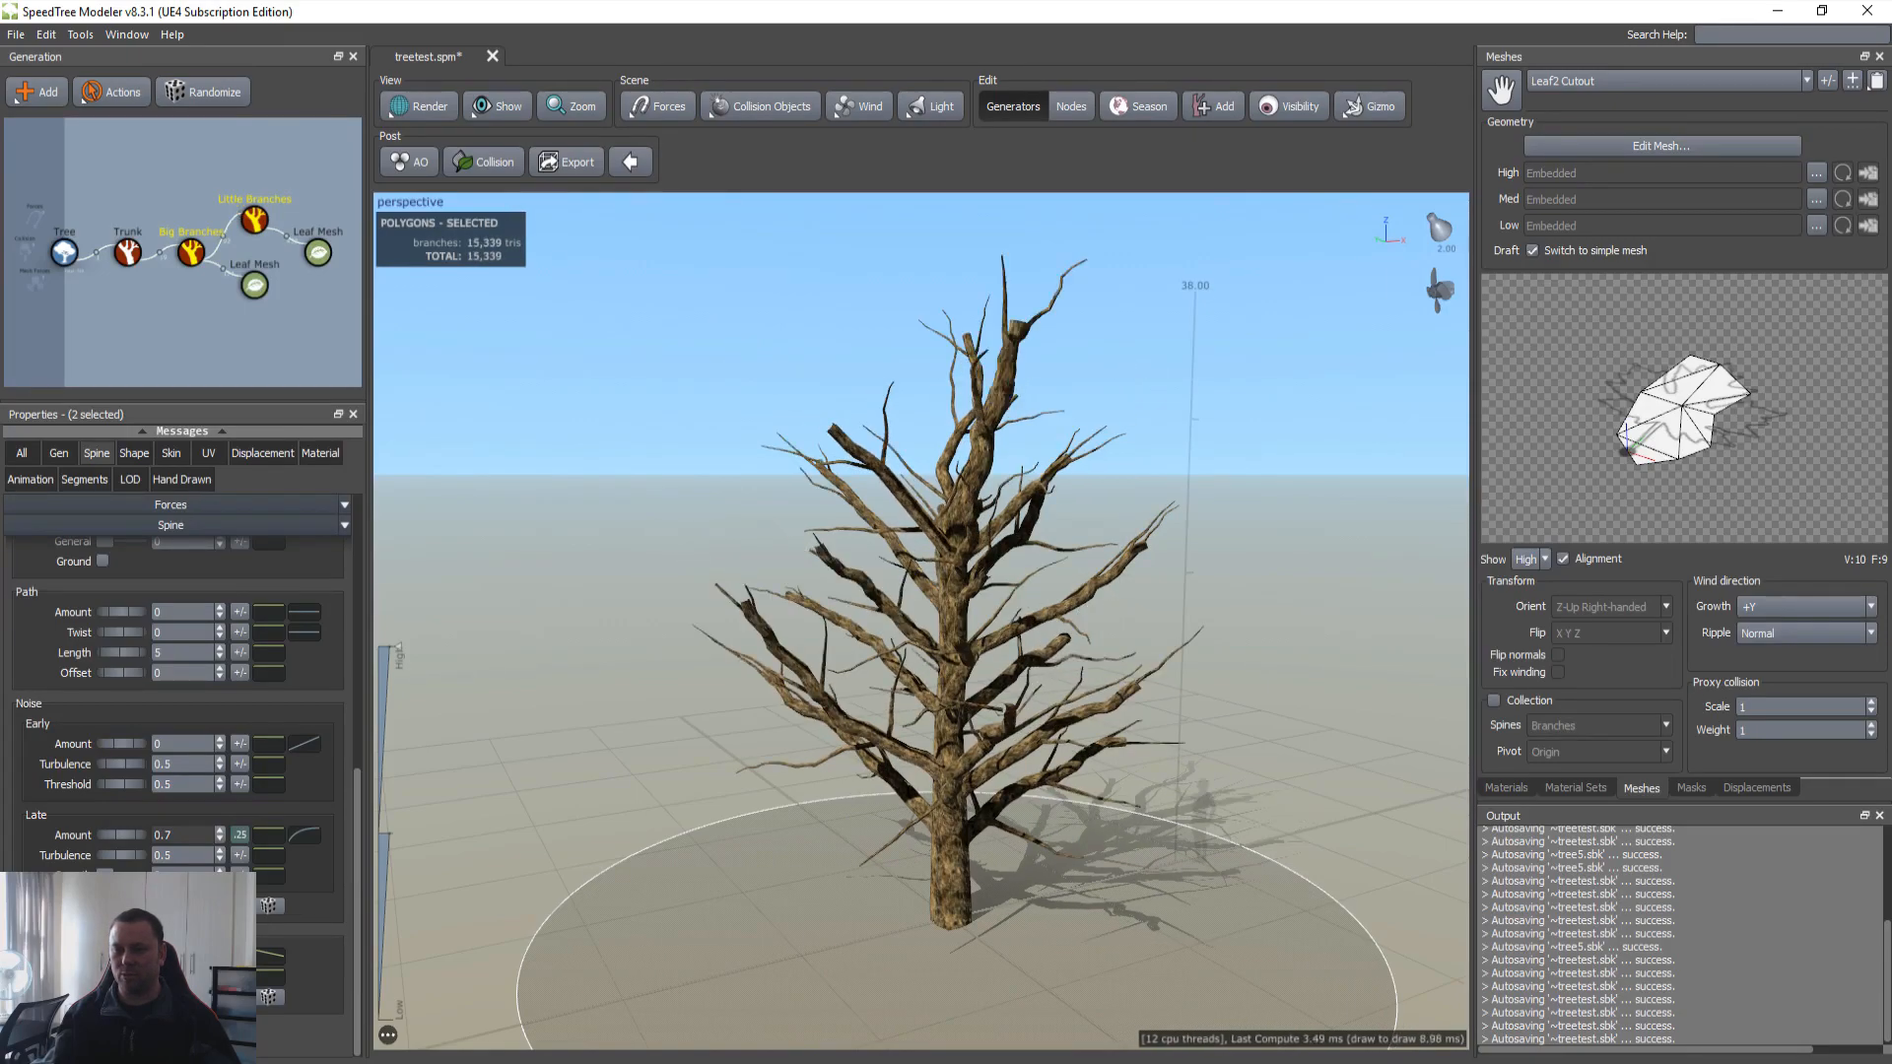
left_click(621, 595)
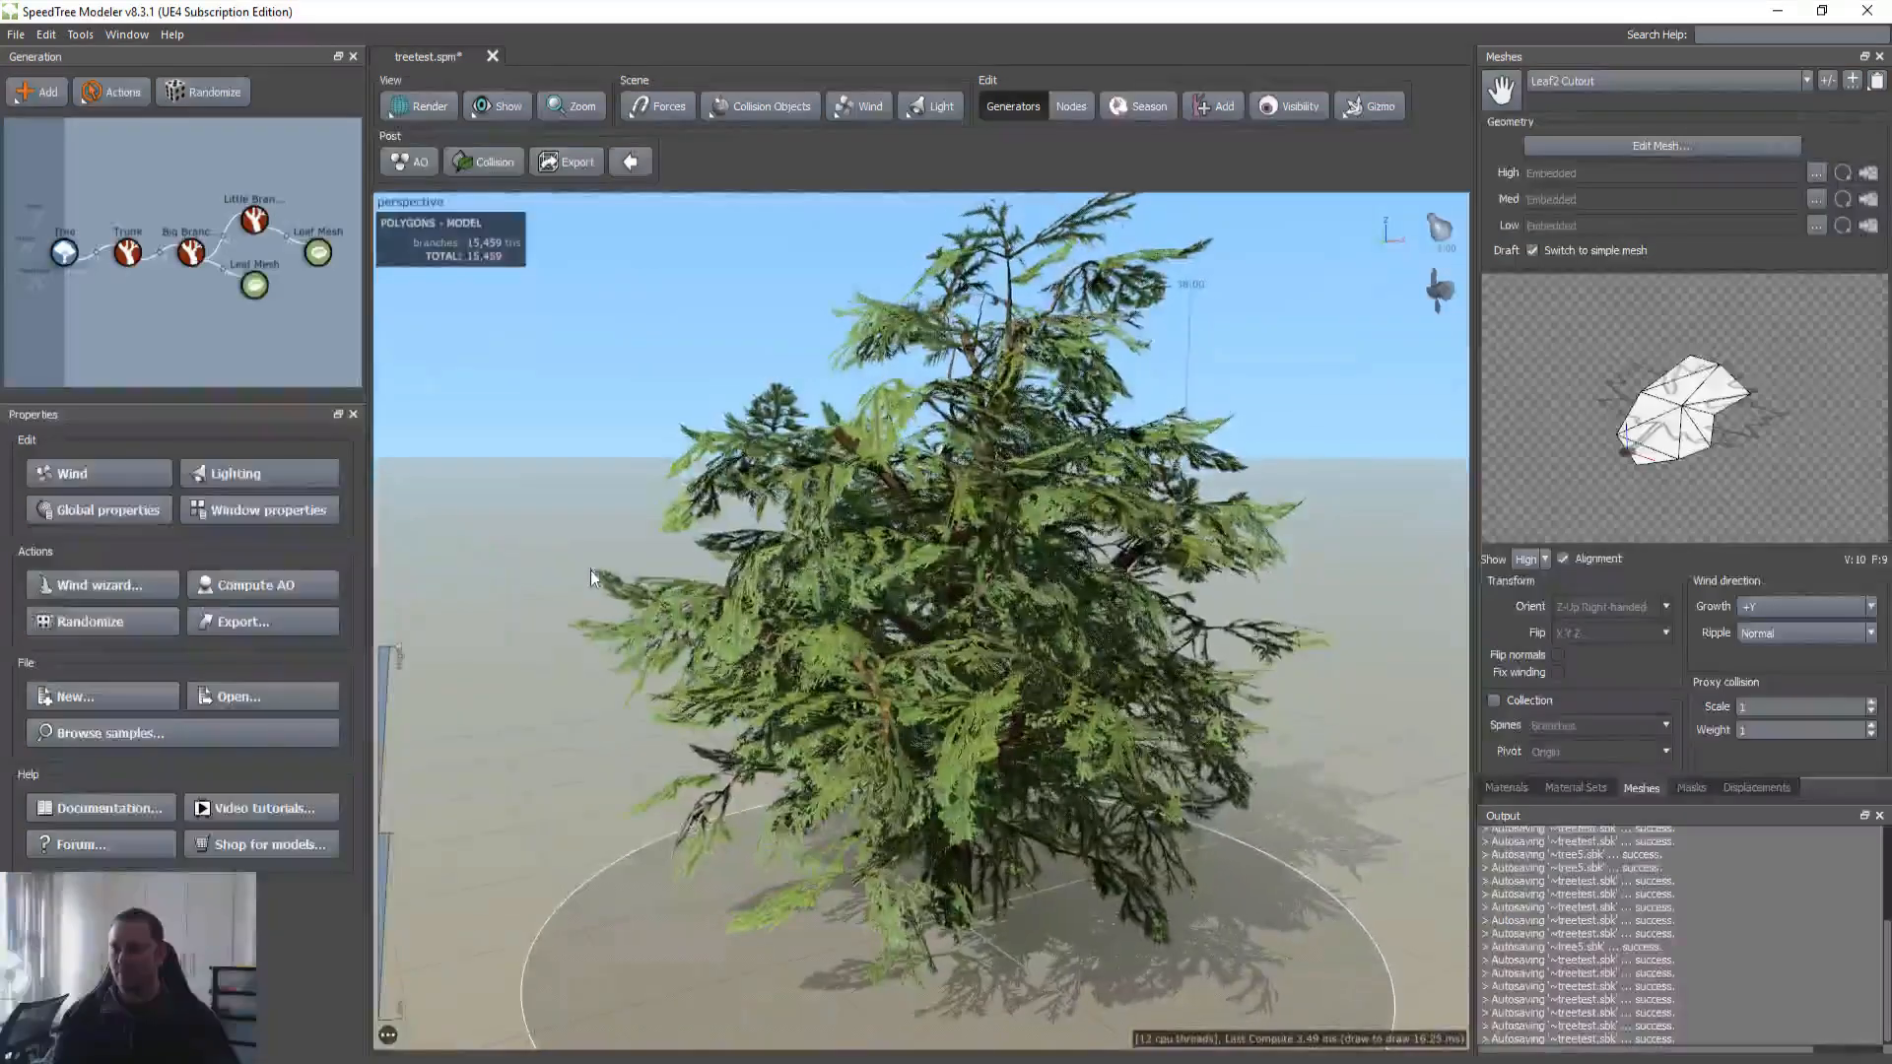
left_click_drag(647, 536, 464, 262)
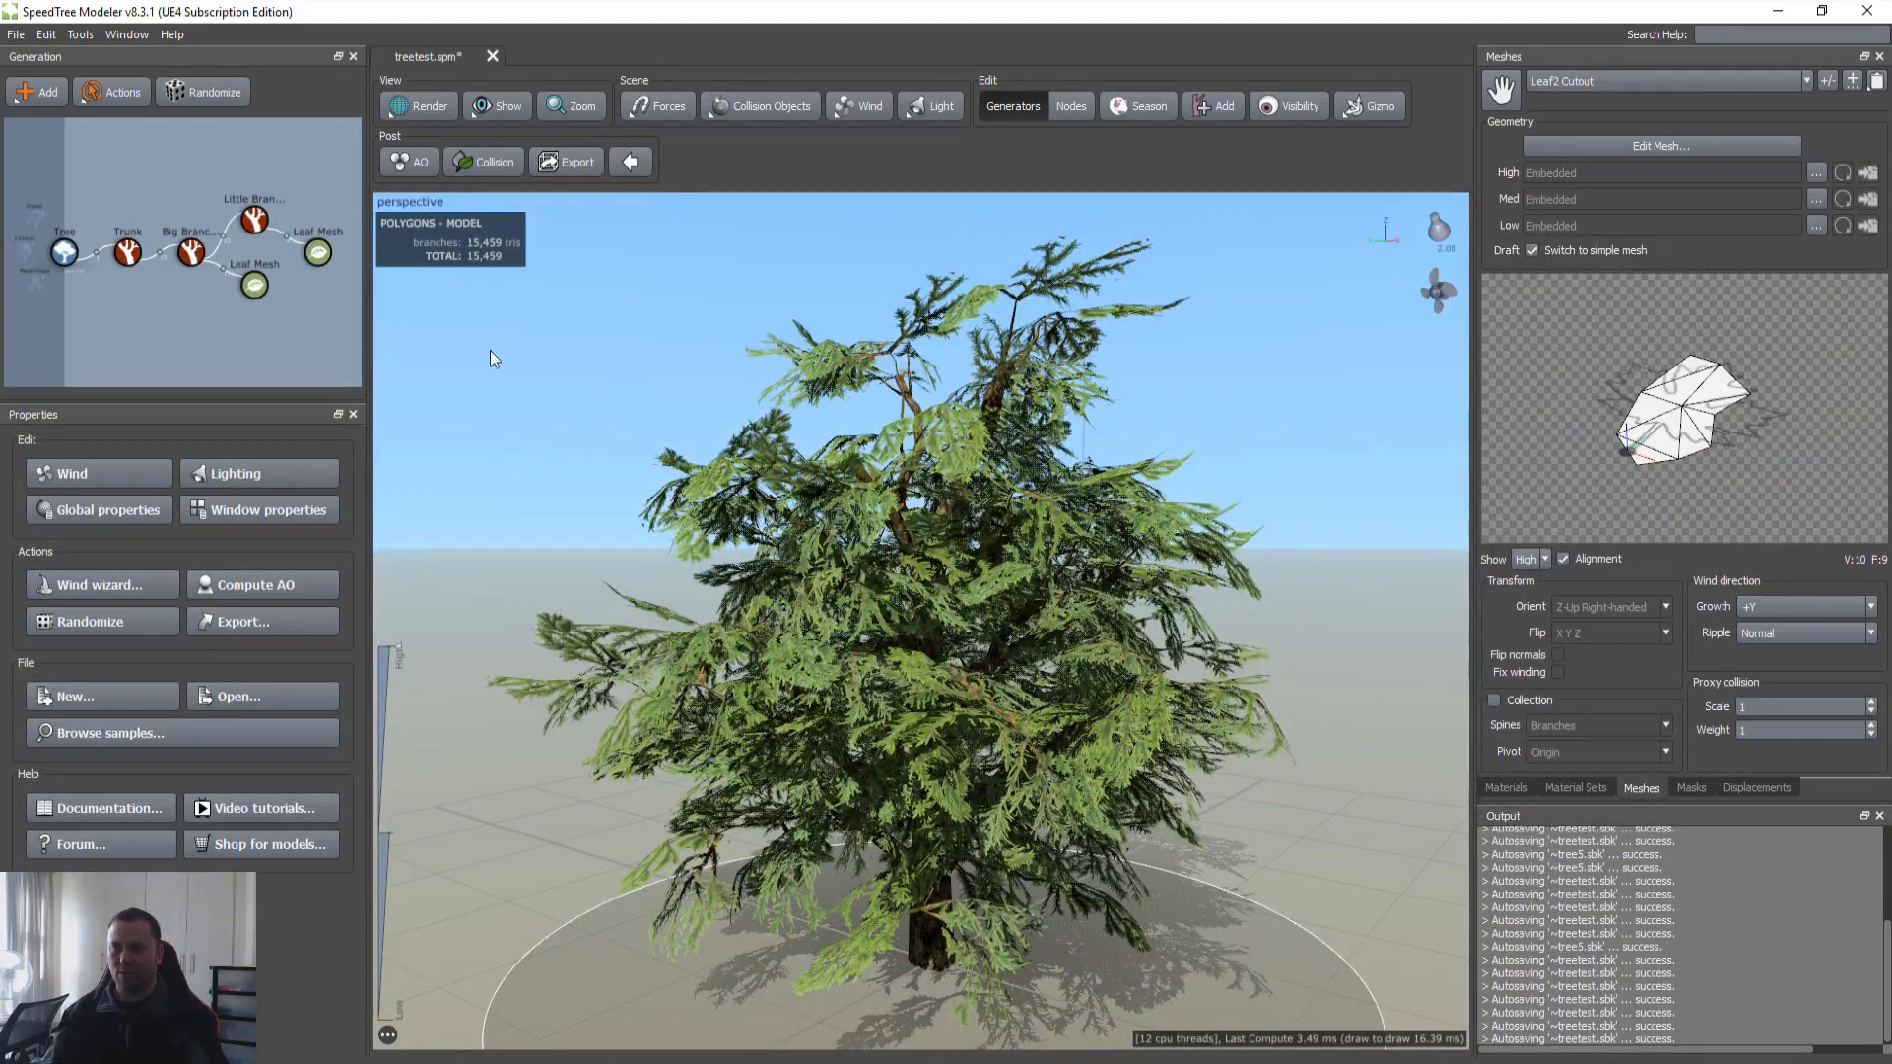
left_click_drag(512, 394, 652, 535)
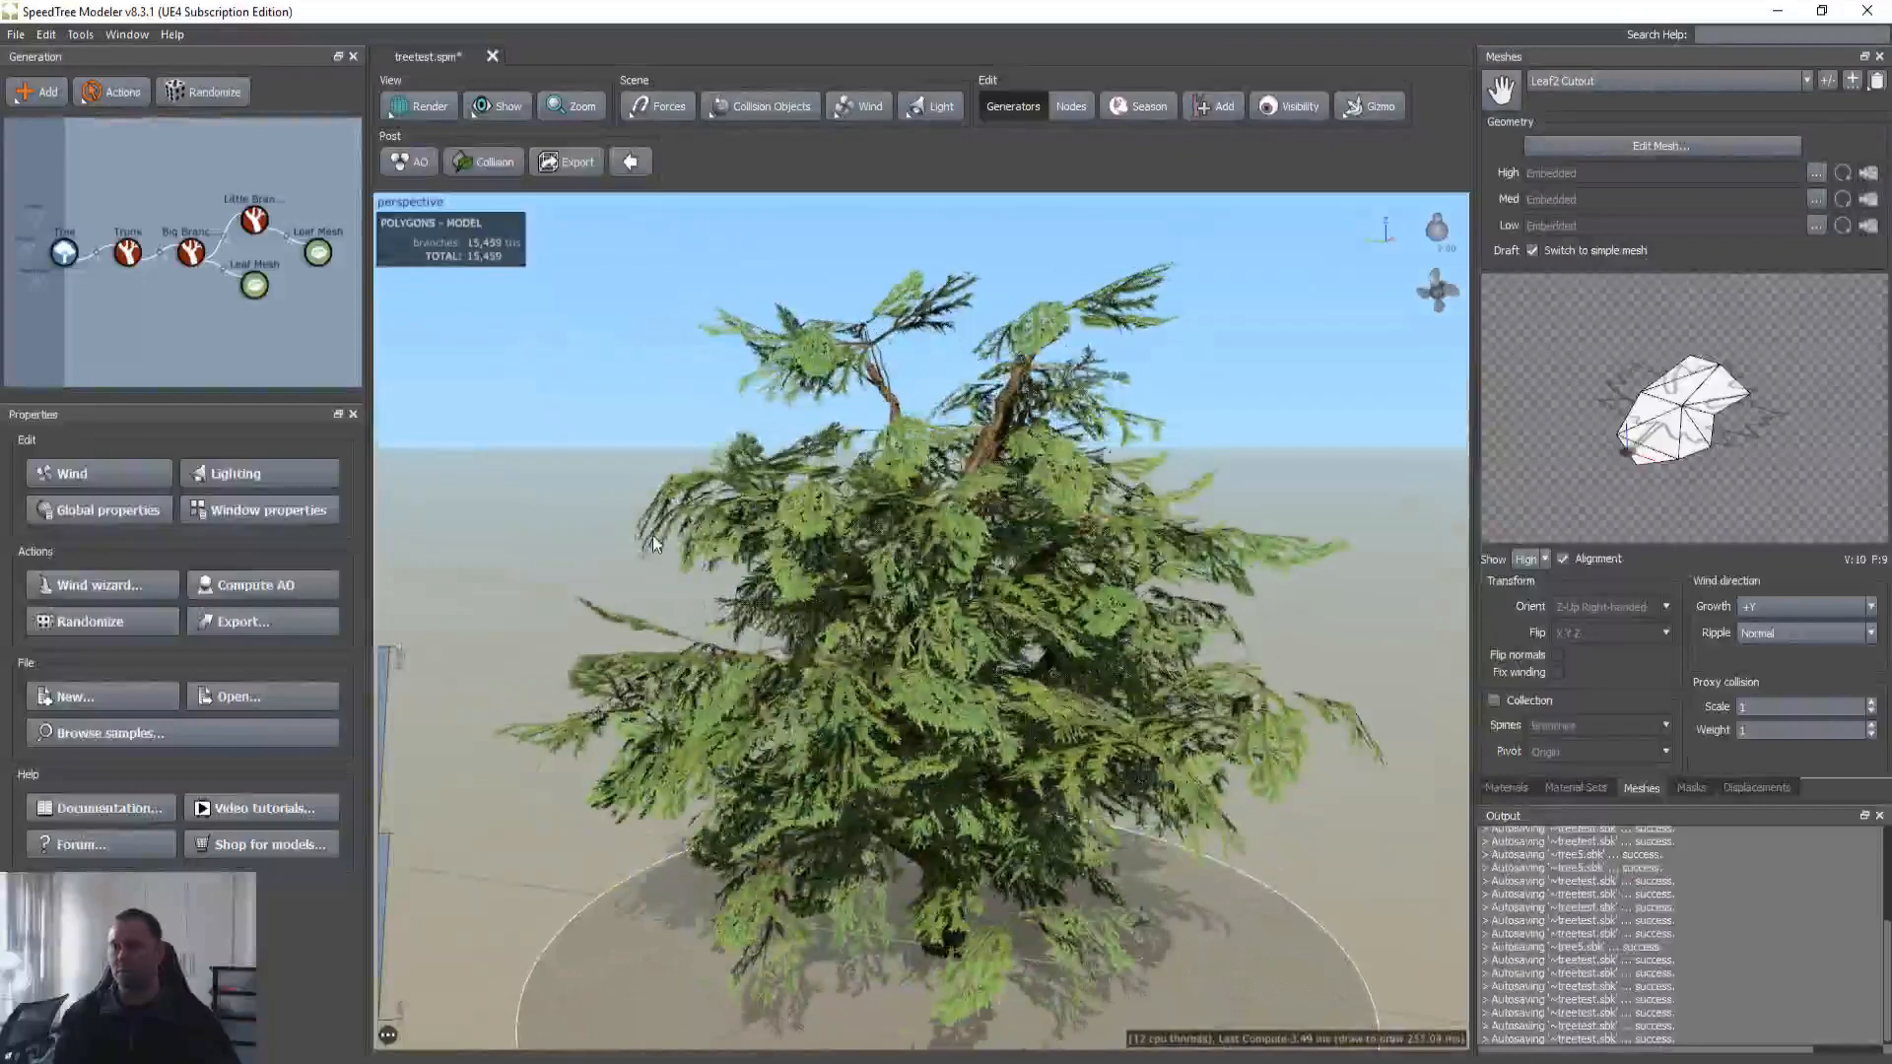
Step: Try a relative radial segment value of 1 on the big branches to compare the polygon count
left_click(191, 256)
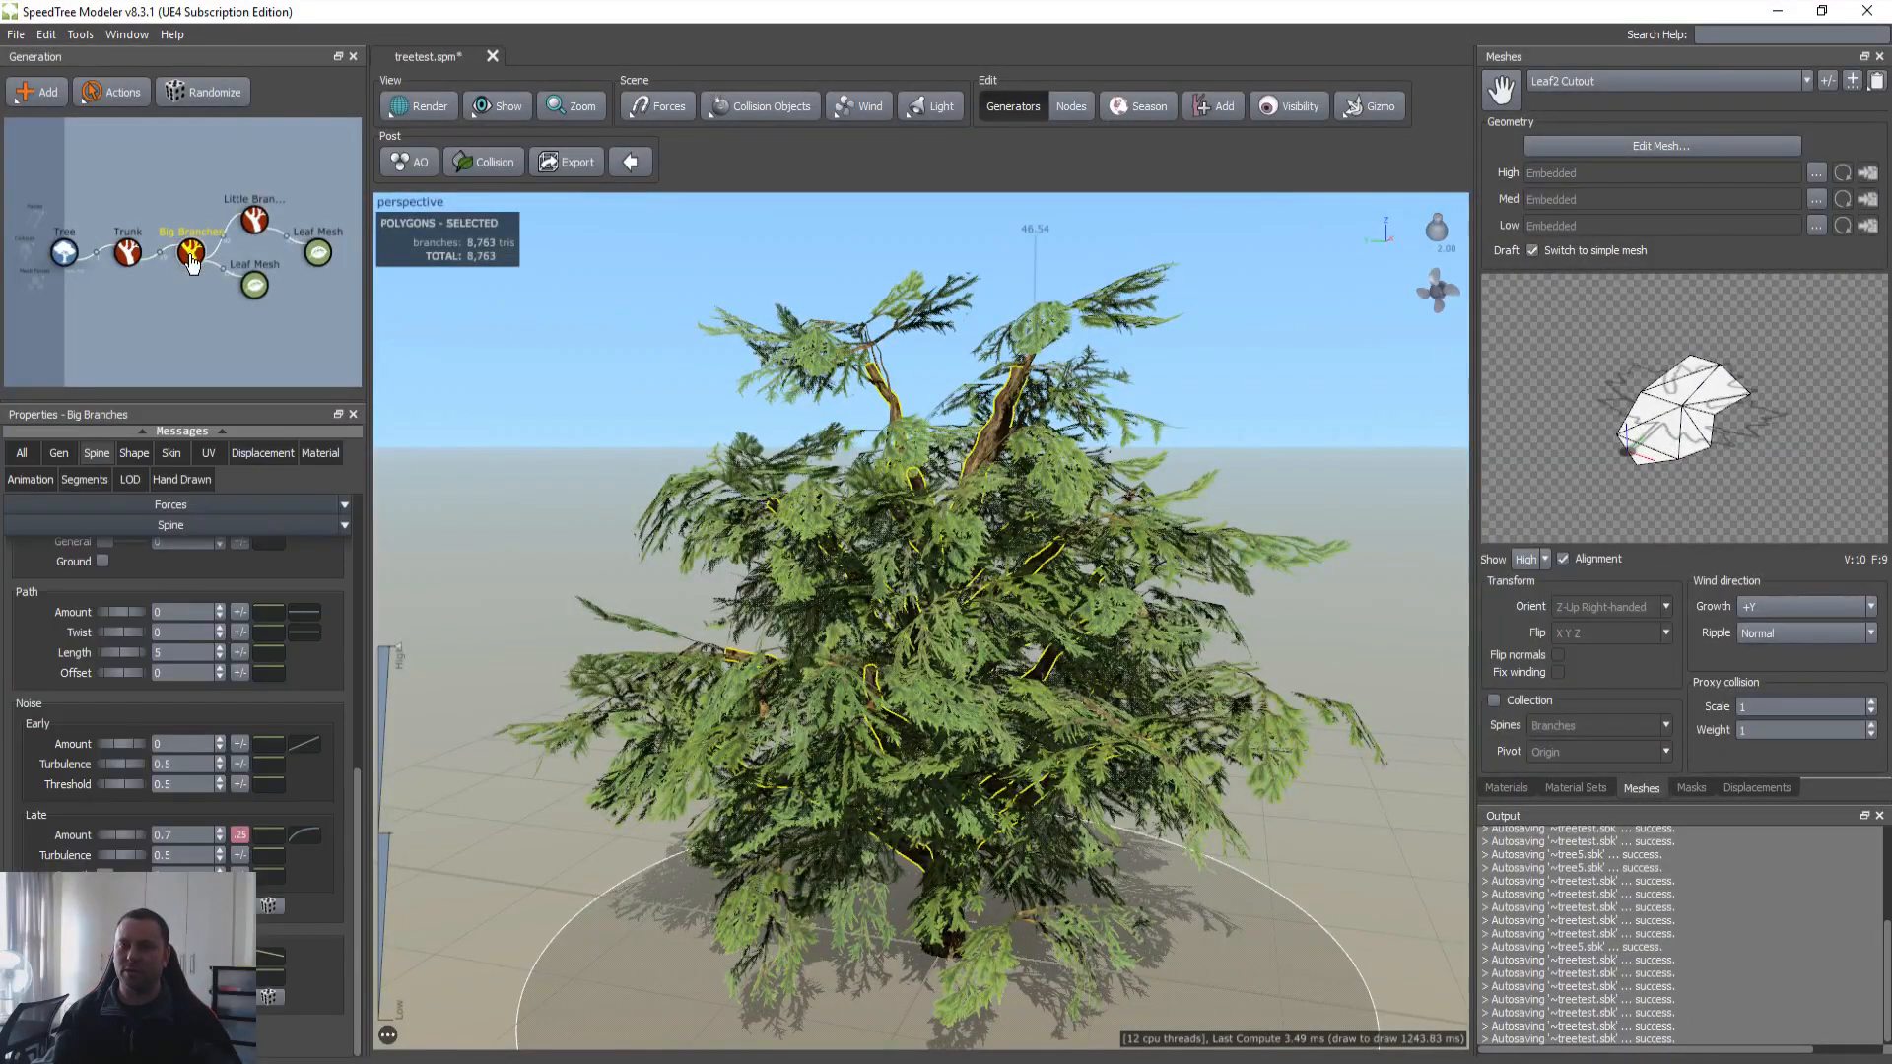
left_click(87, 479)
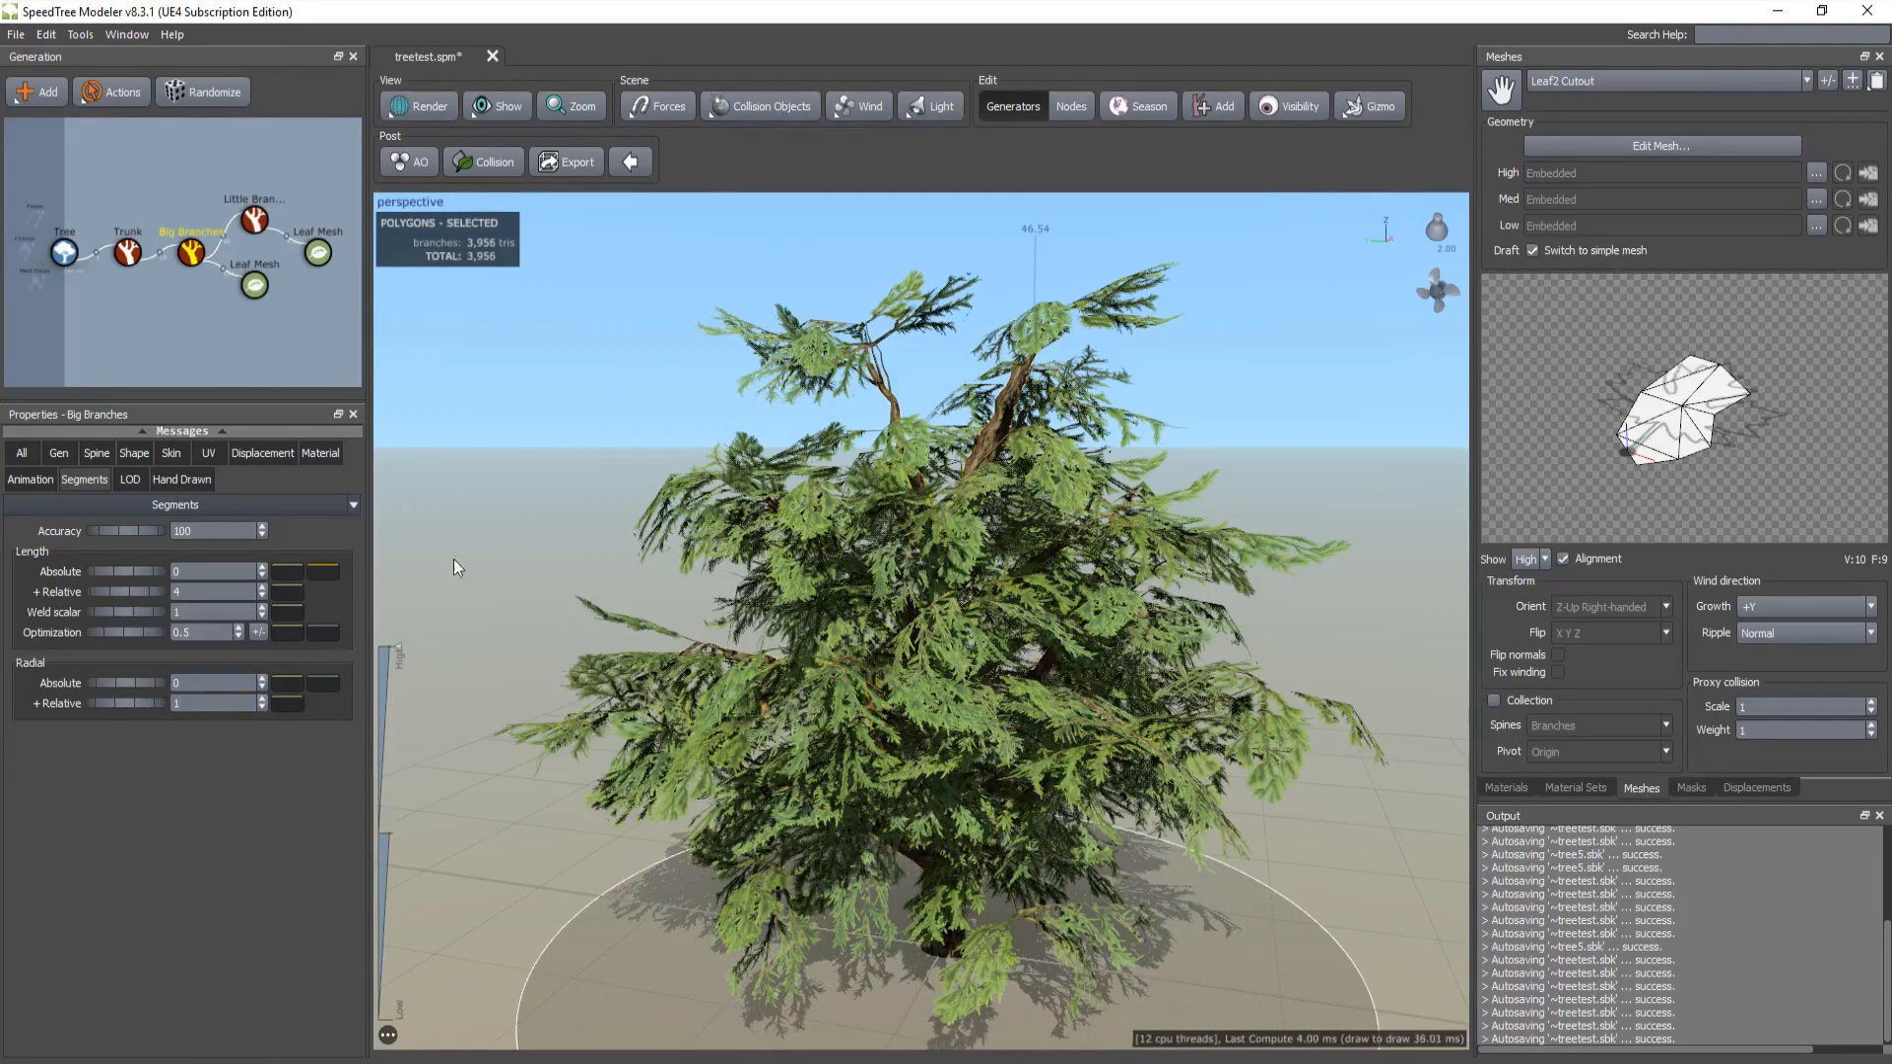
left_click(504, 455)
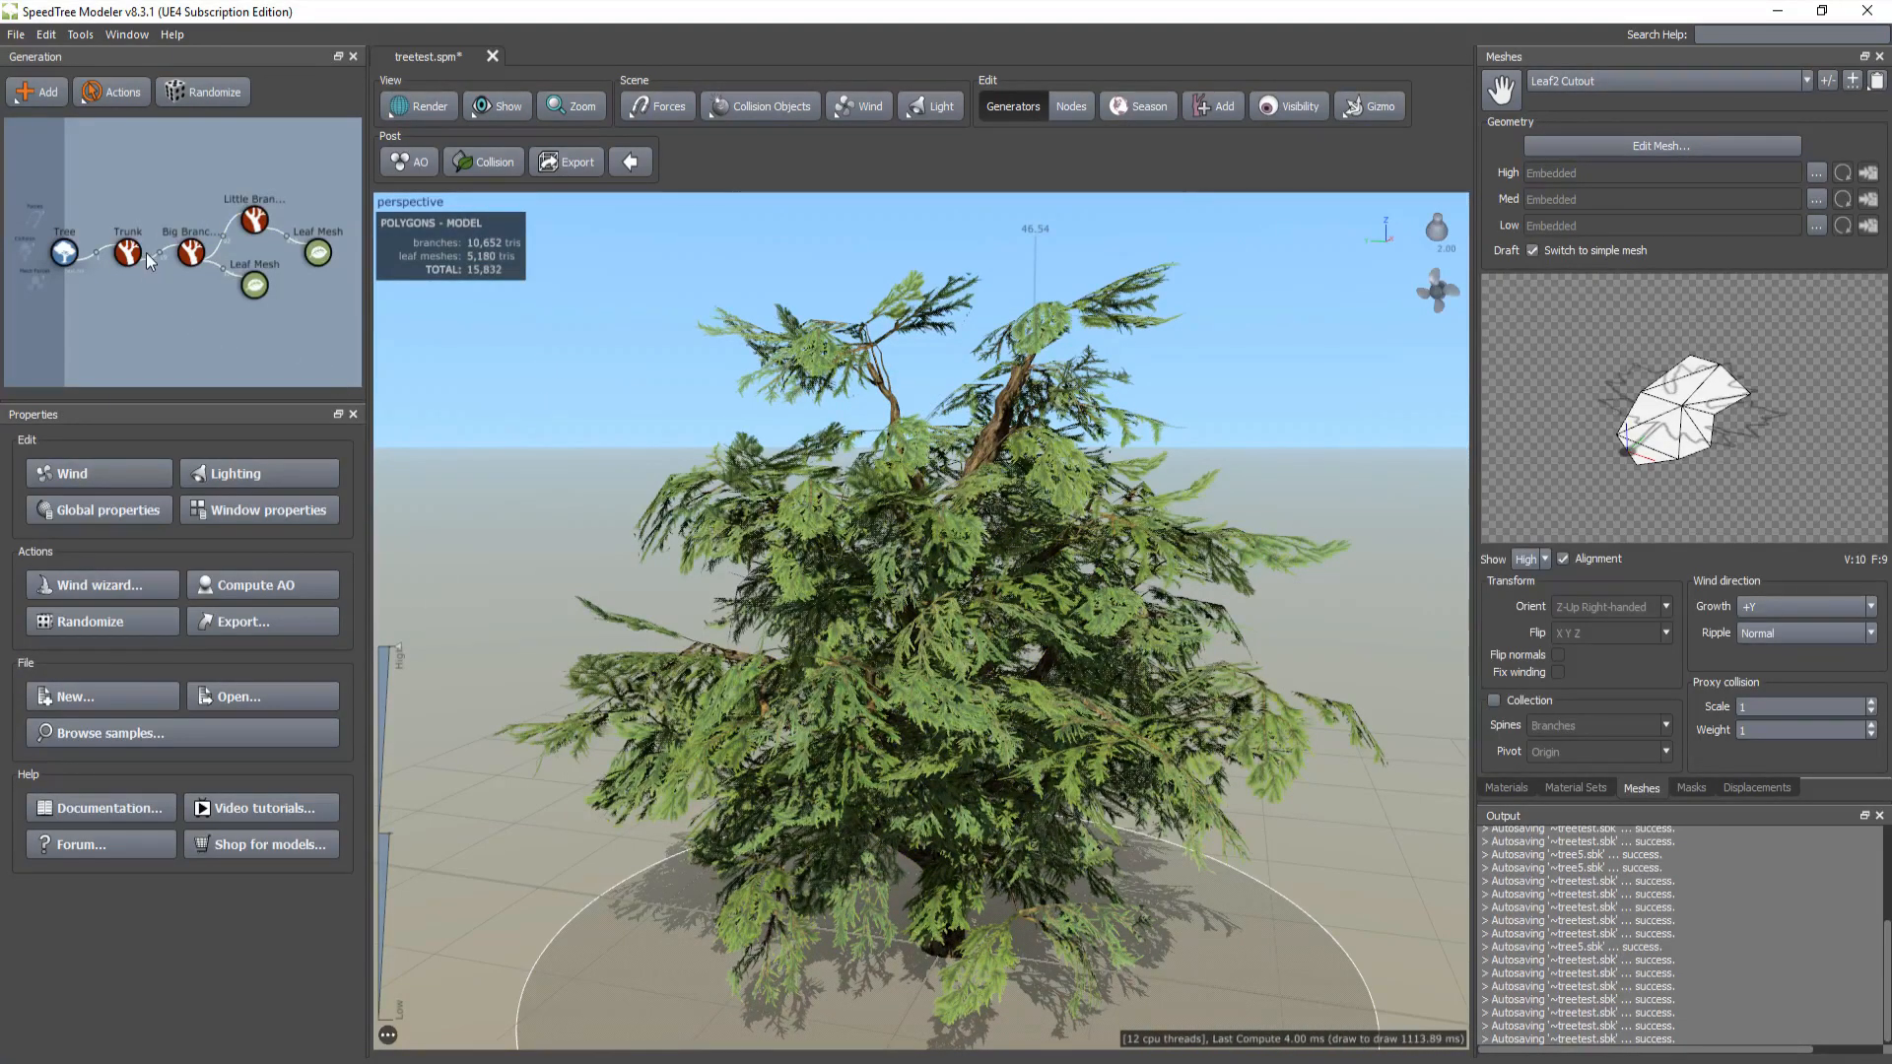
left_click(190, 252)
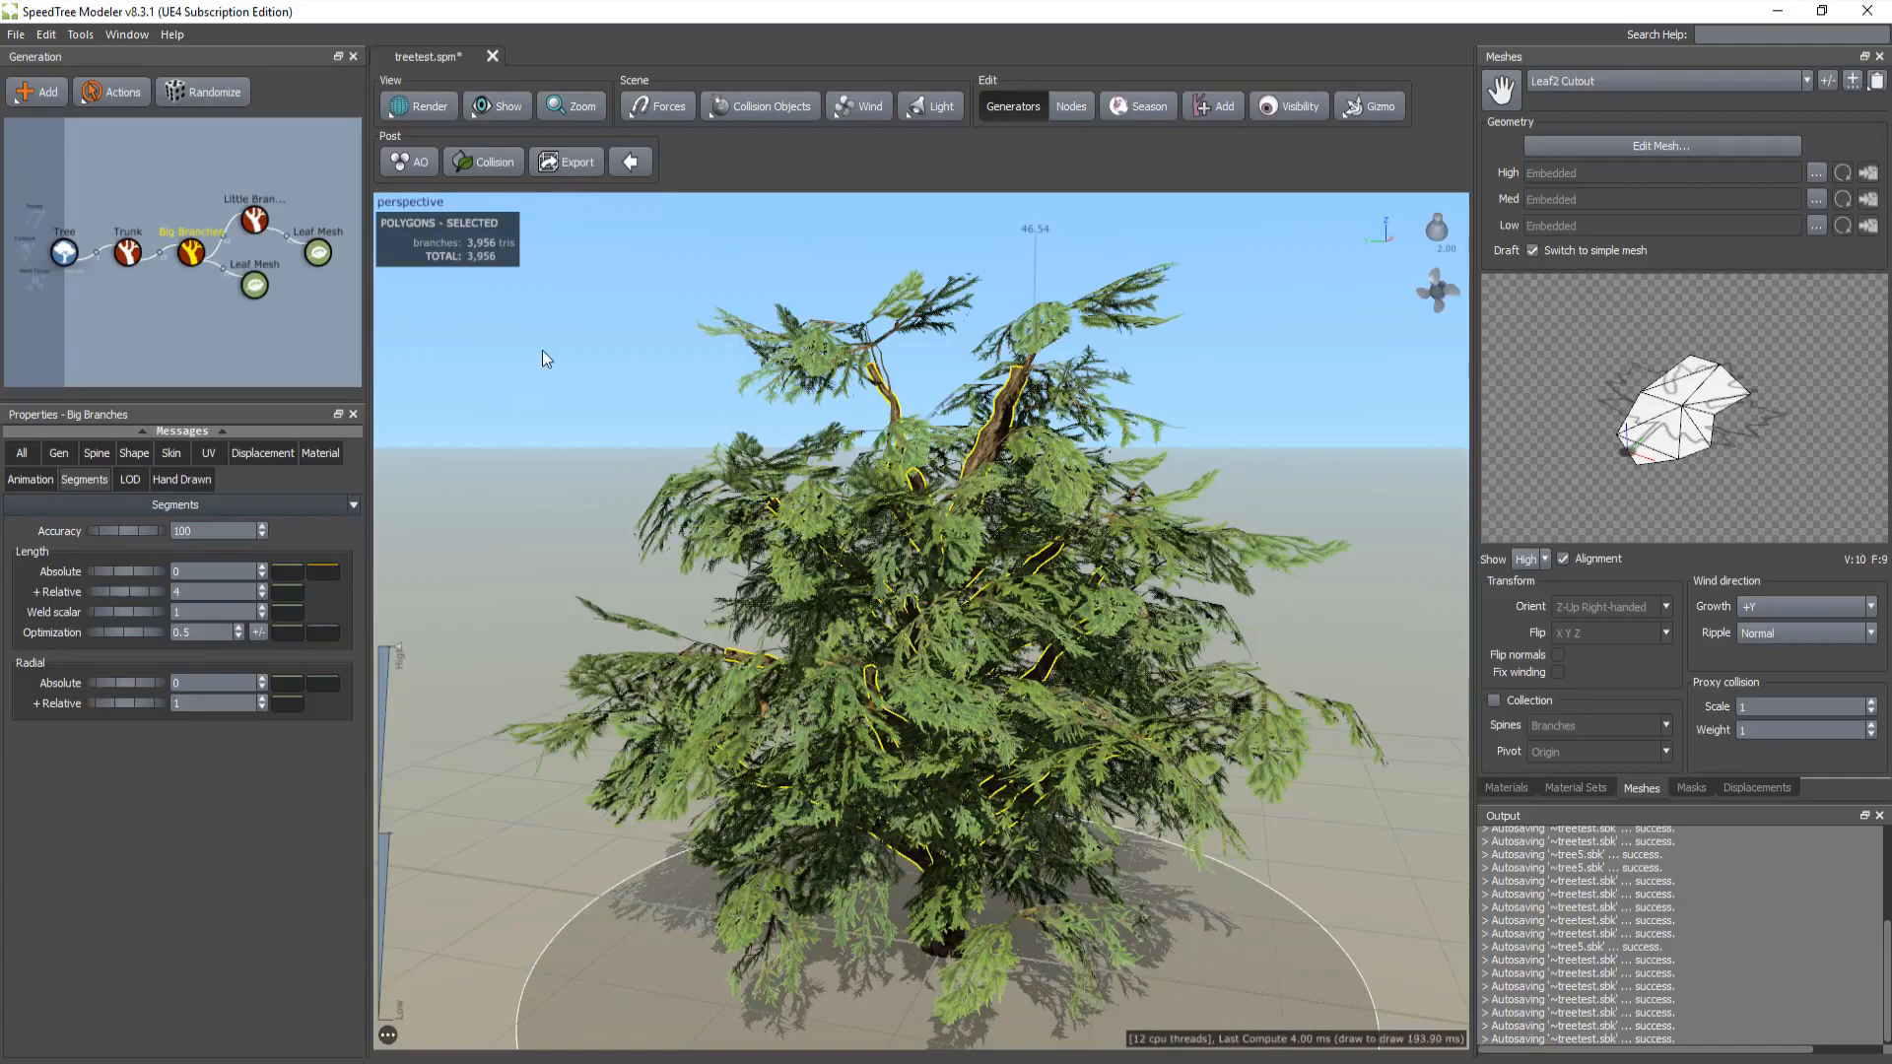
left_click(493, 385)
Step: Restore the relative radial segment value of the big branches to 2 and check the tree
left_click(193, 257)
left_click(500, 435)
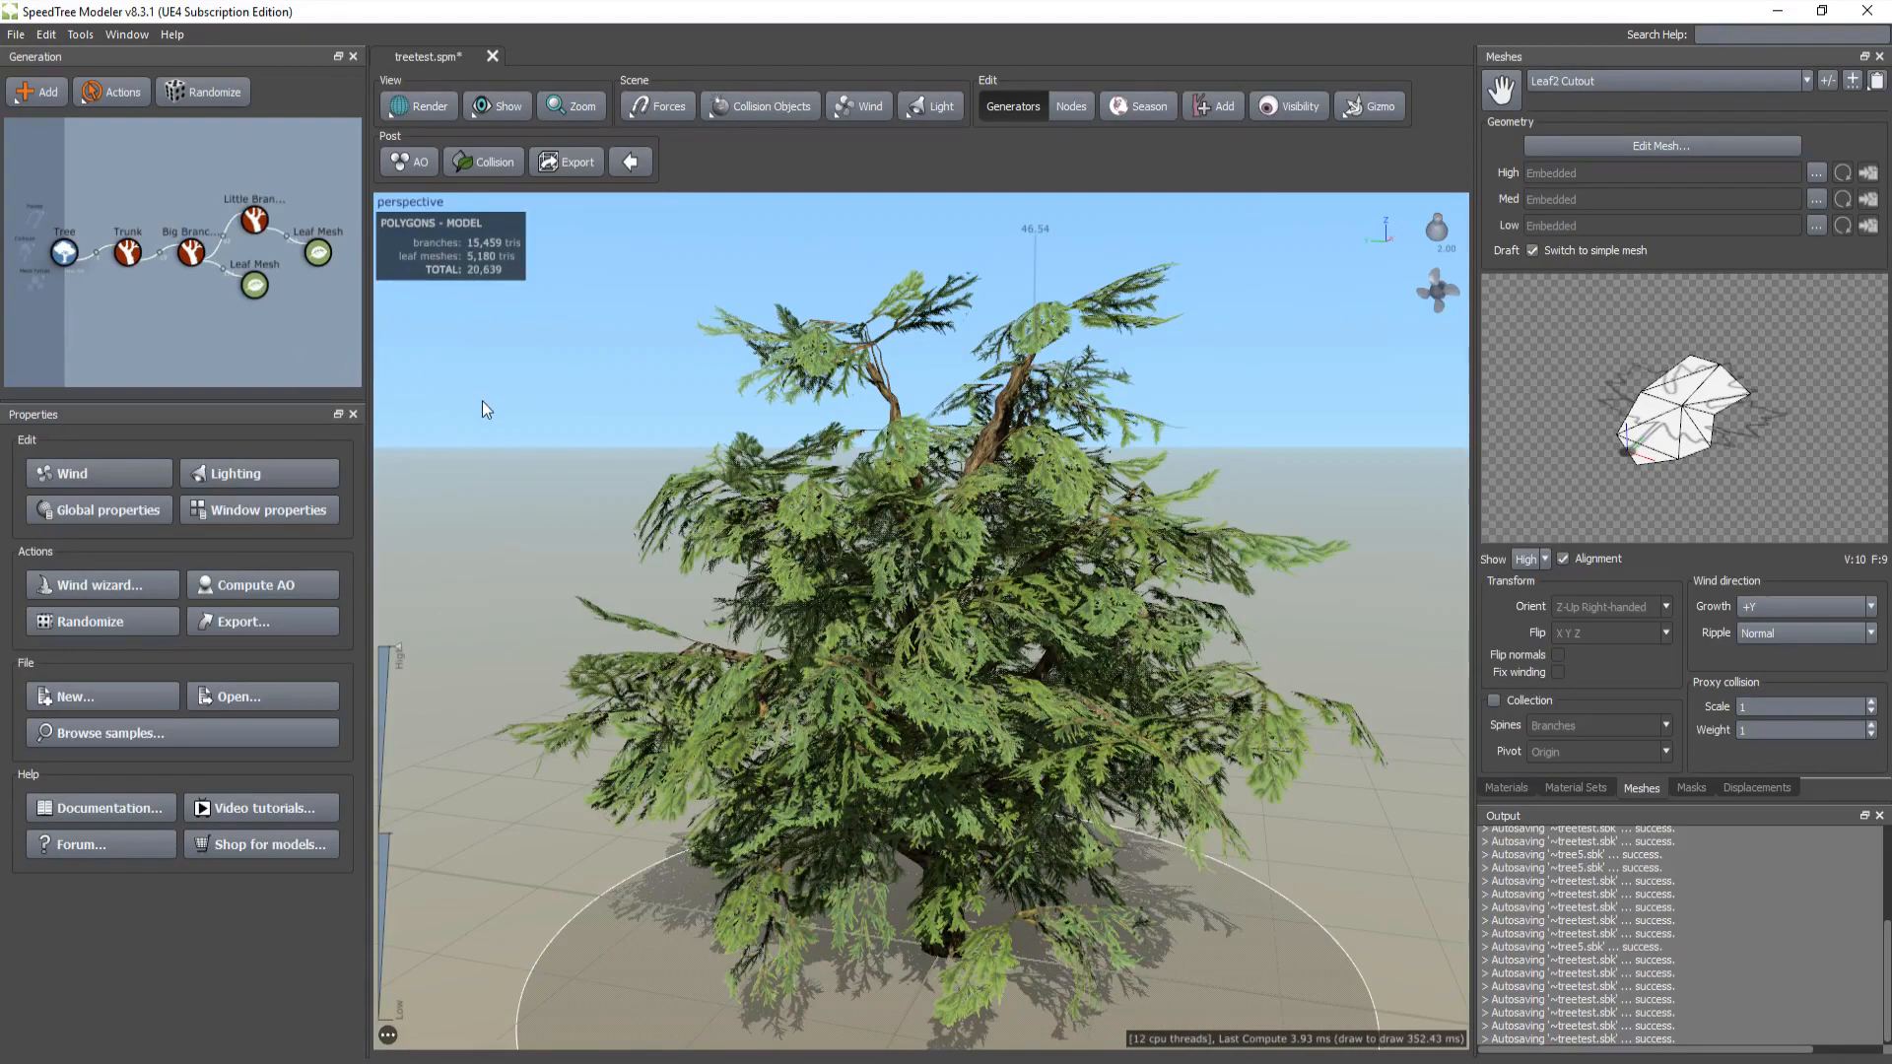
left_click_drag(455, 406, 495, 424)
left_click(196, 260)
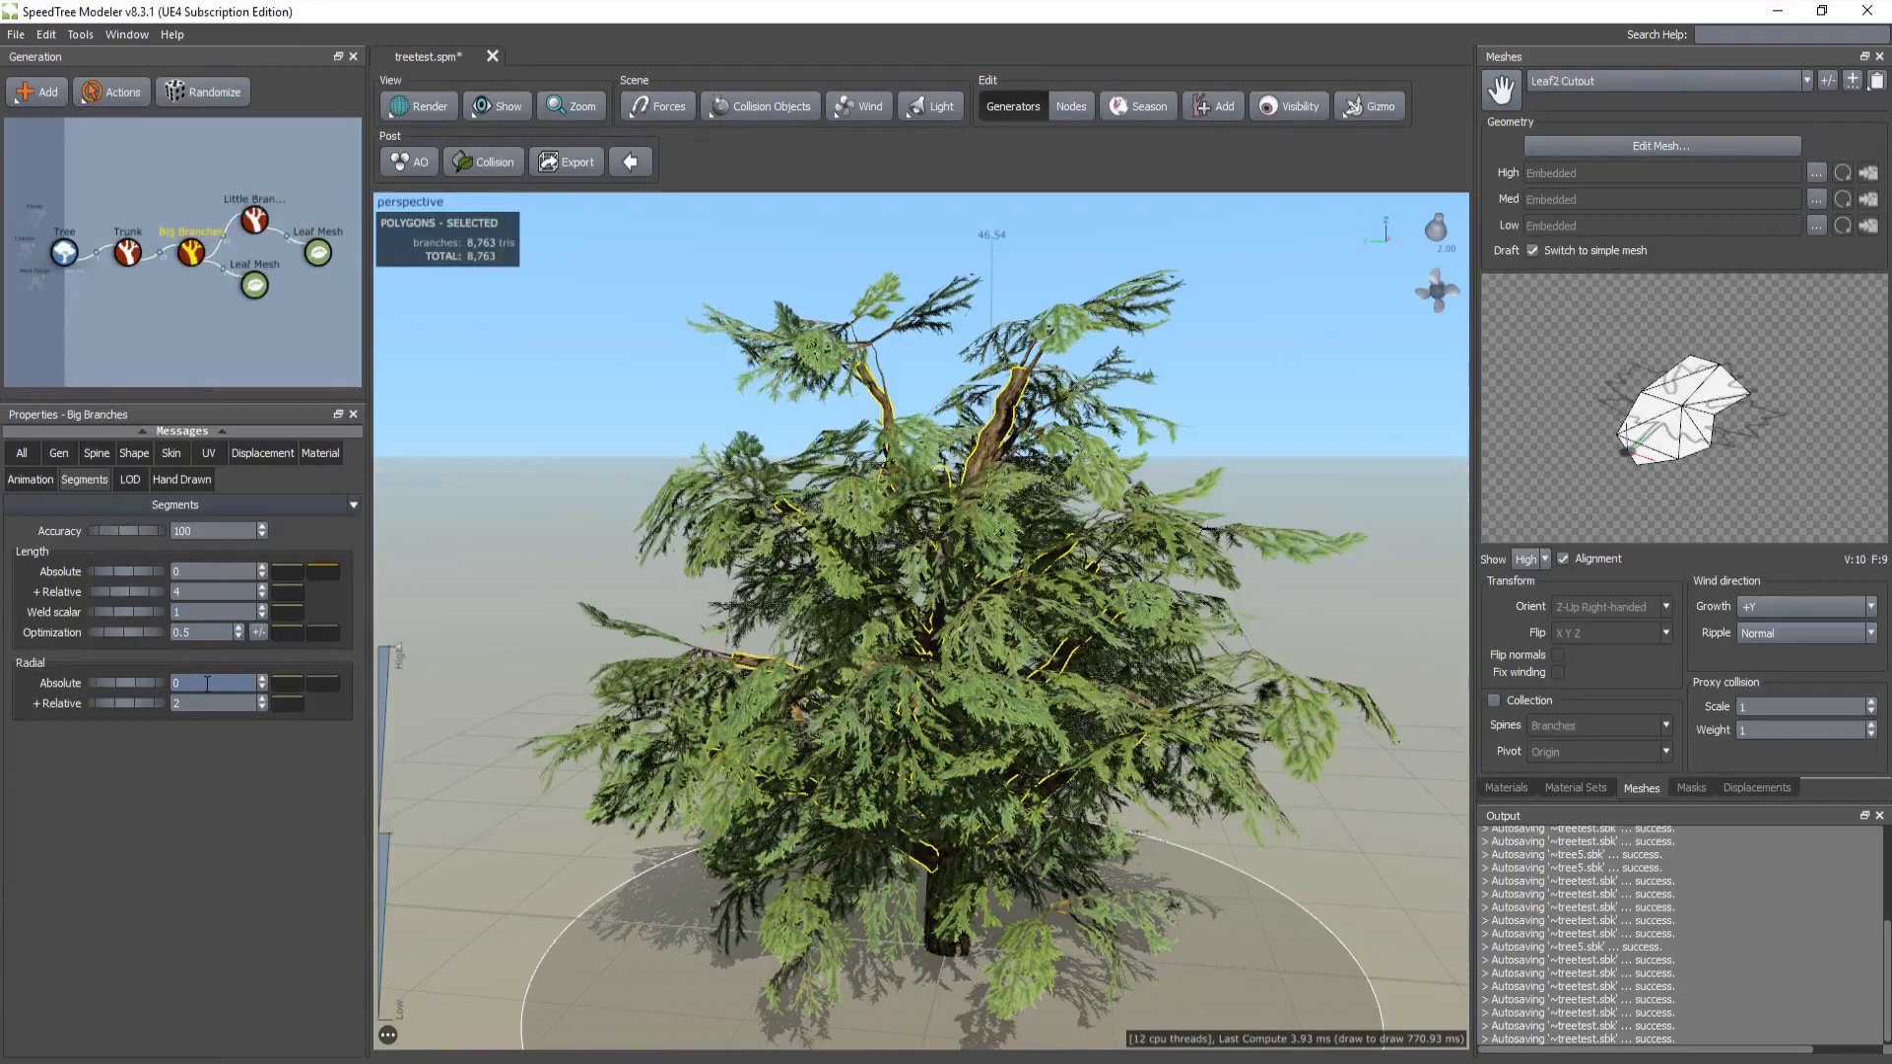
left_click(495, 499)
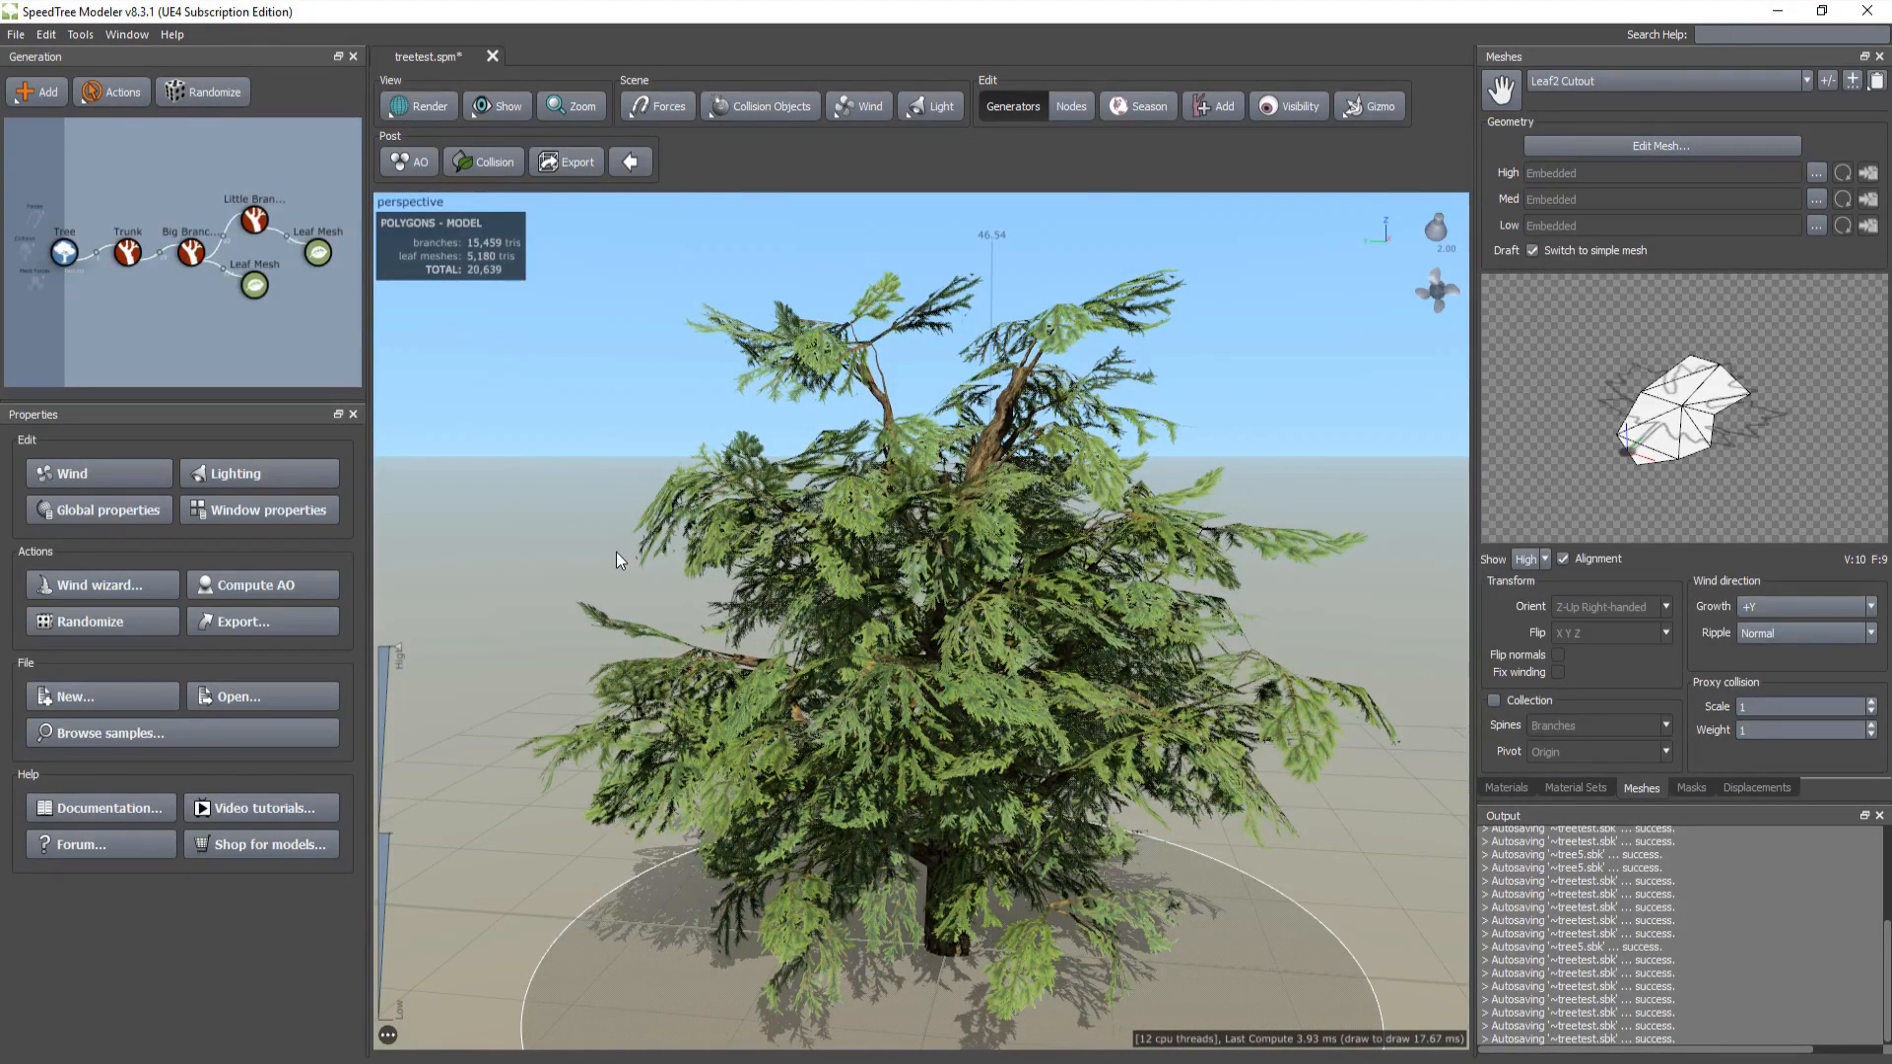
left_click_drag(600, 527, 690, 622)
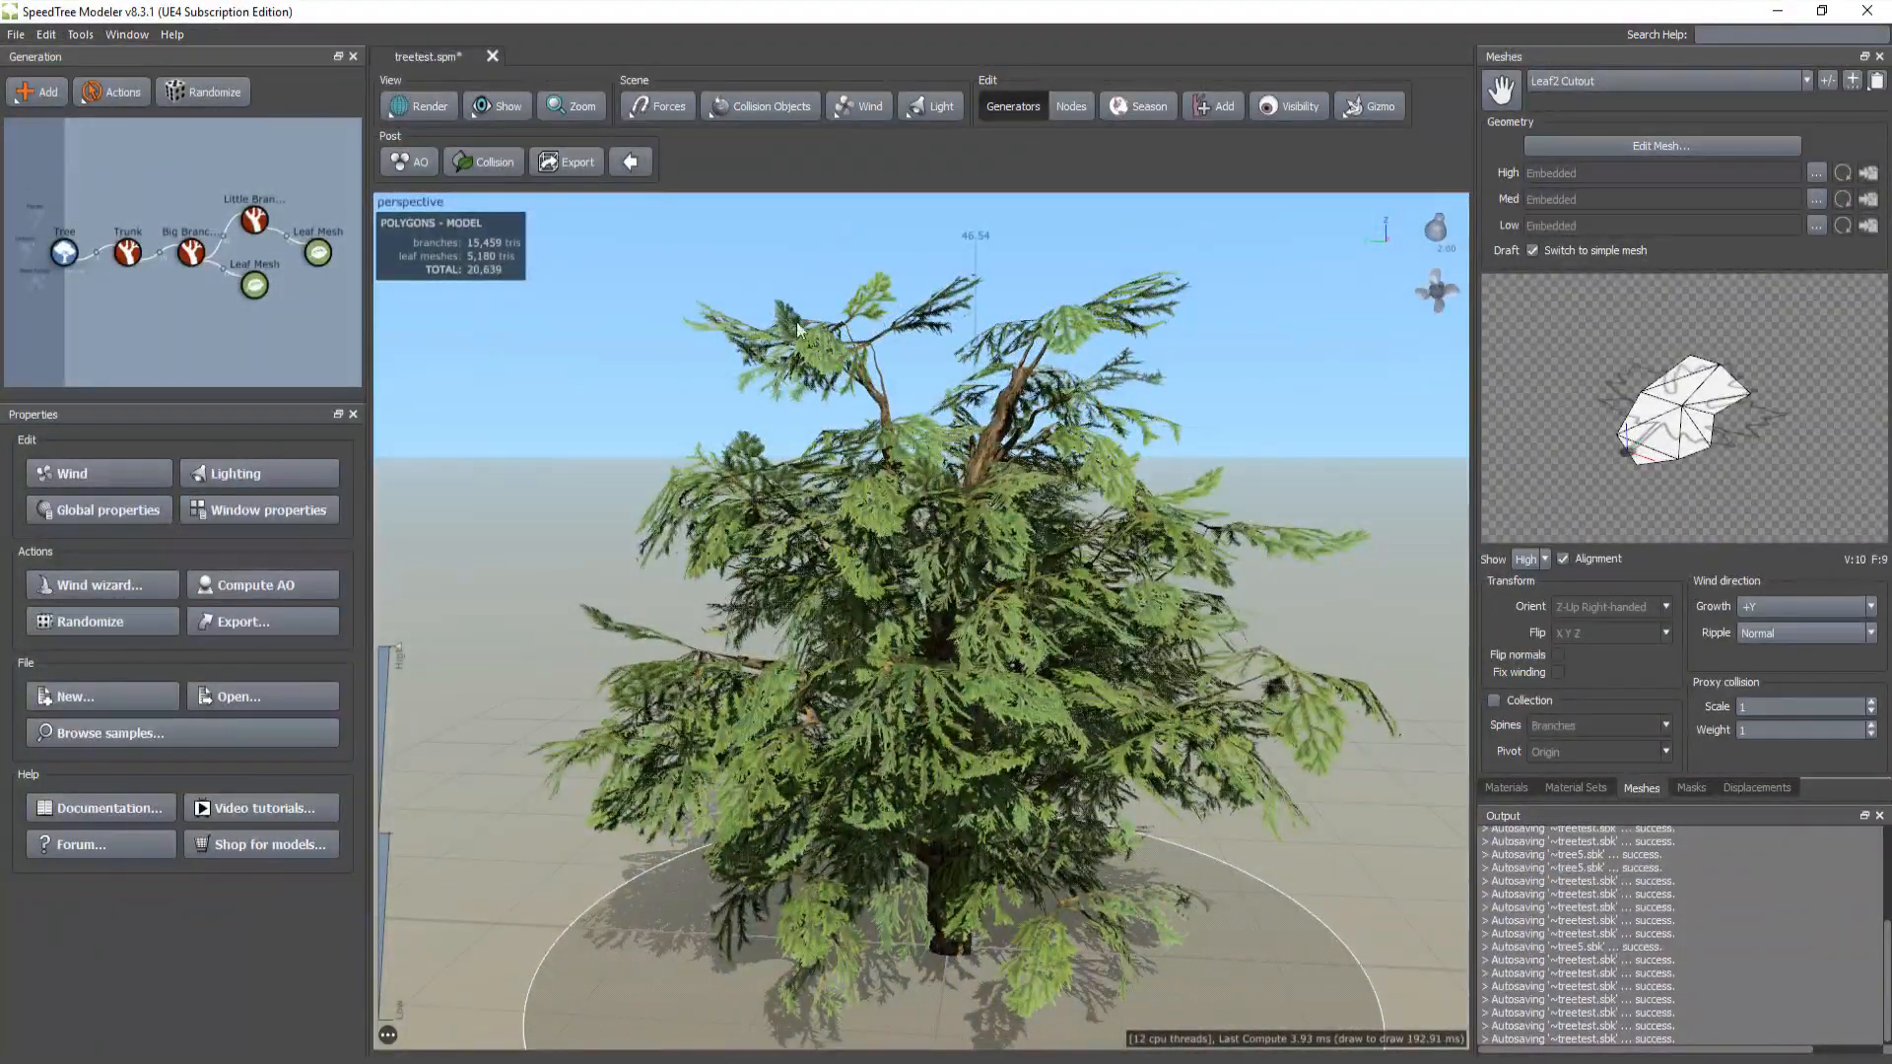
Step: Set the variance of the local orientation's sky influence and align to 0.1 for both leaf meshes
left_click(315, 252)
left_click(254, 285, "ctrl")
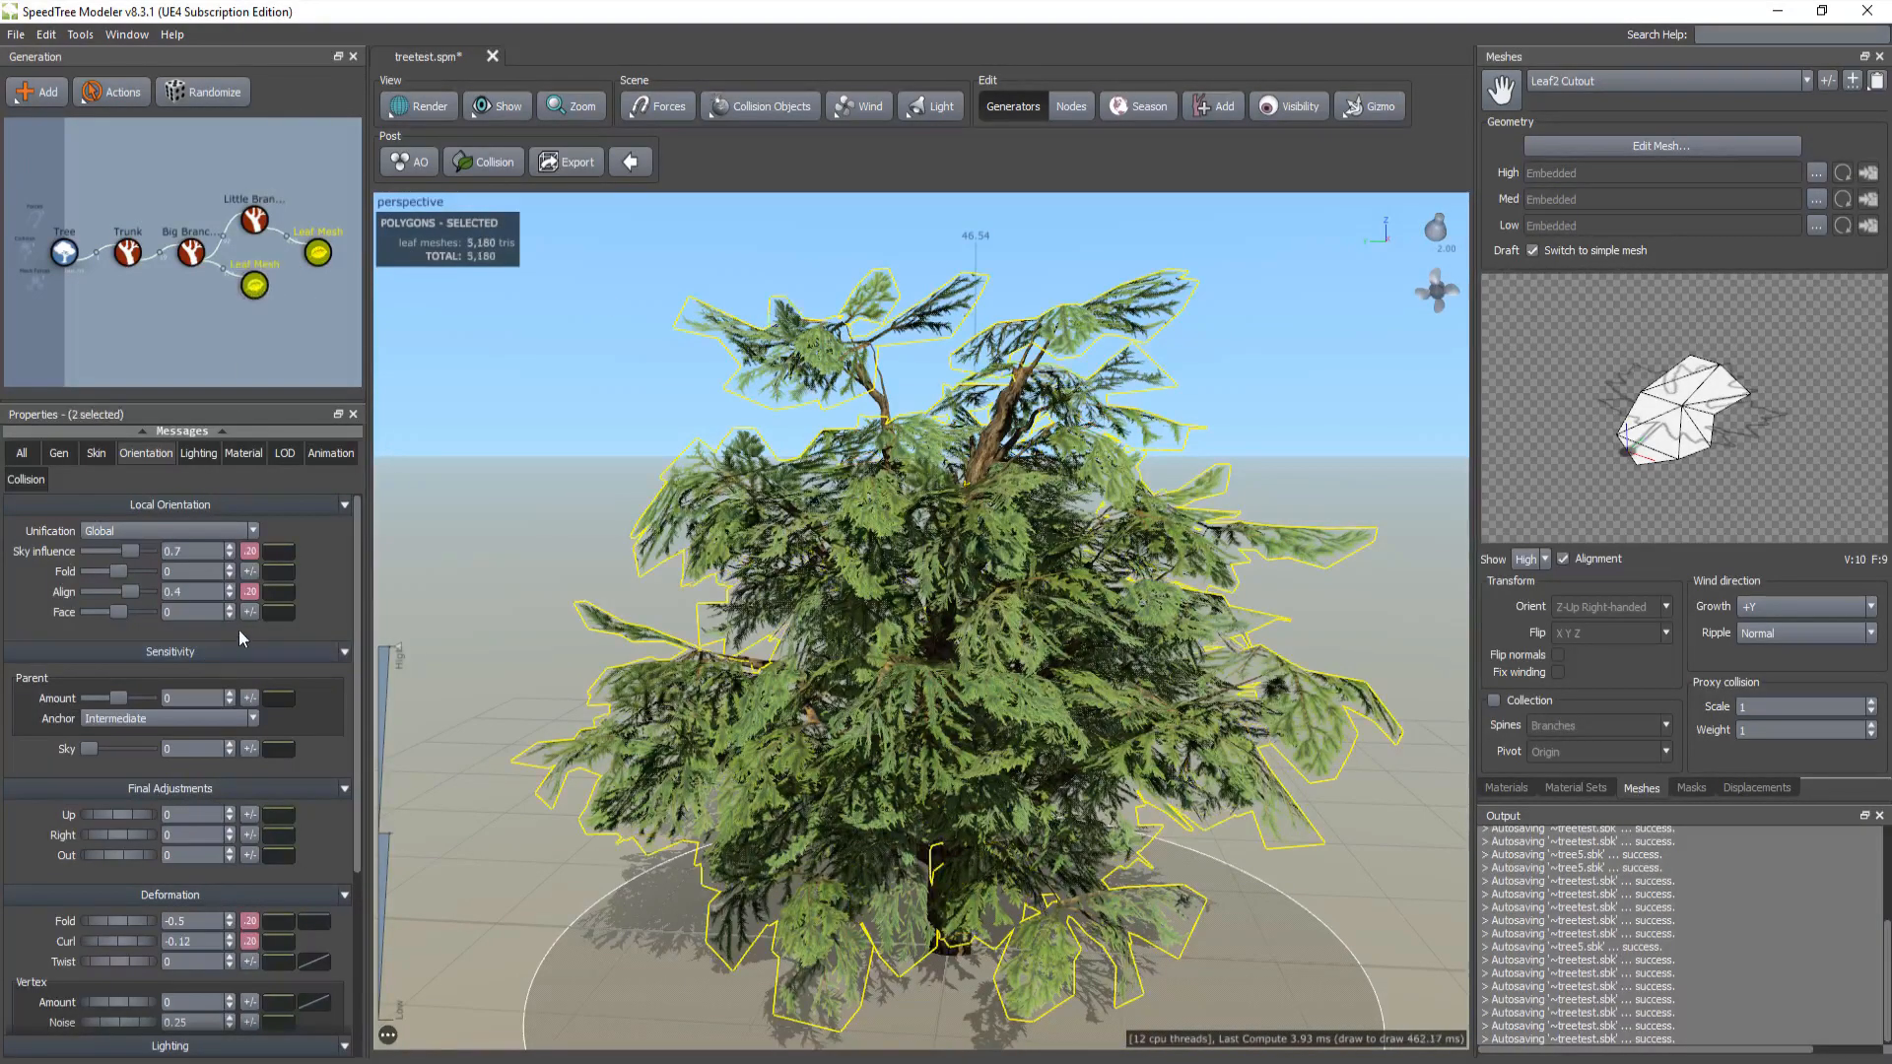
left_click(251, 551)
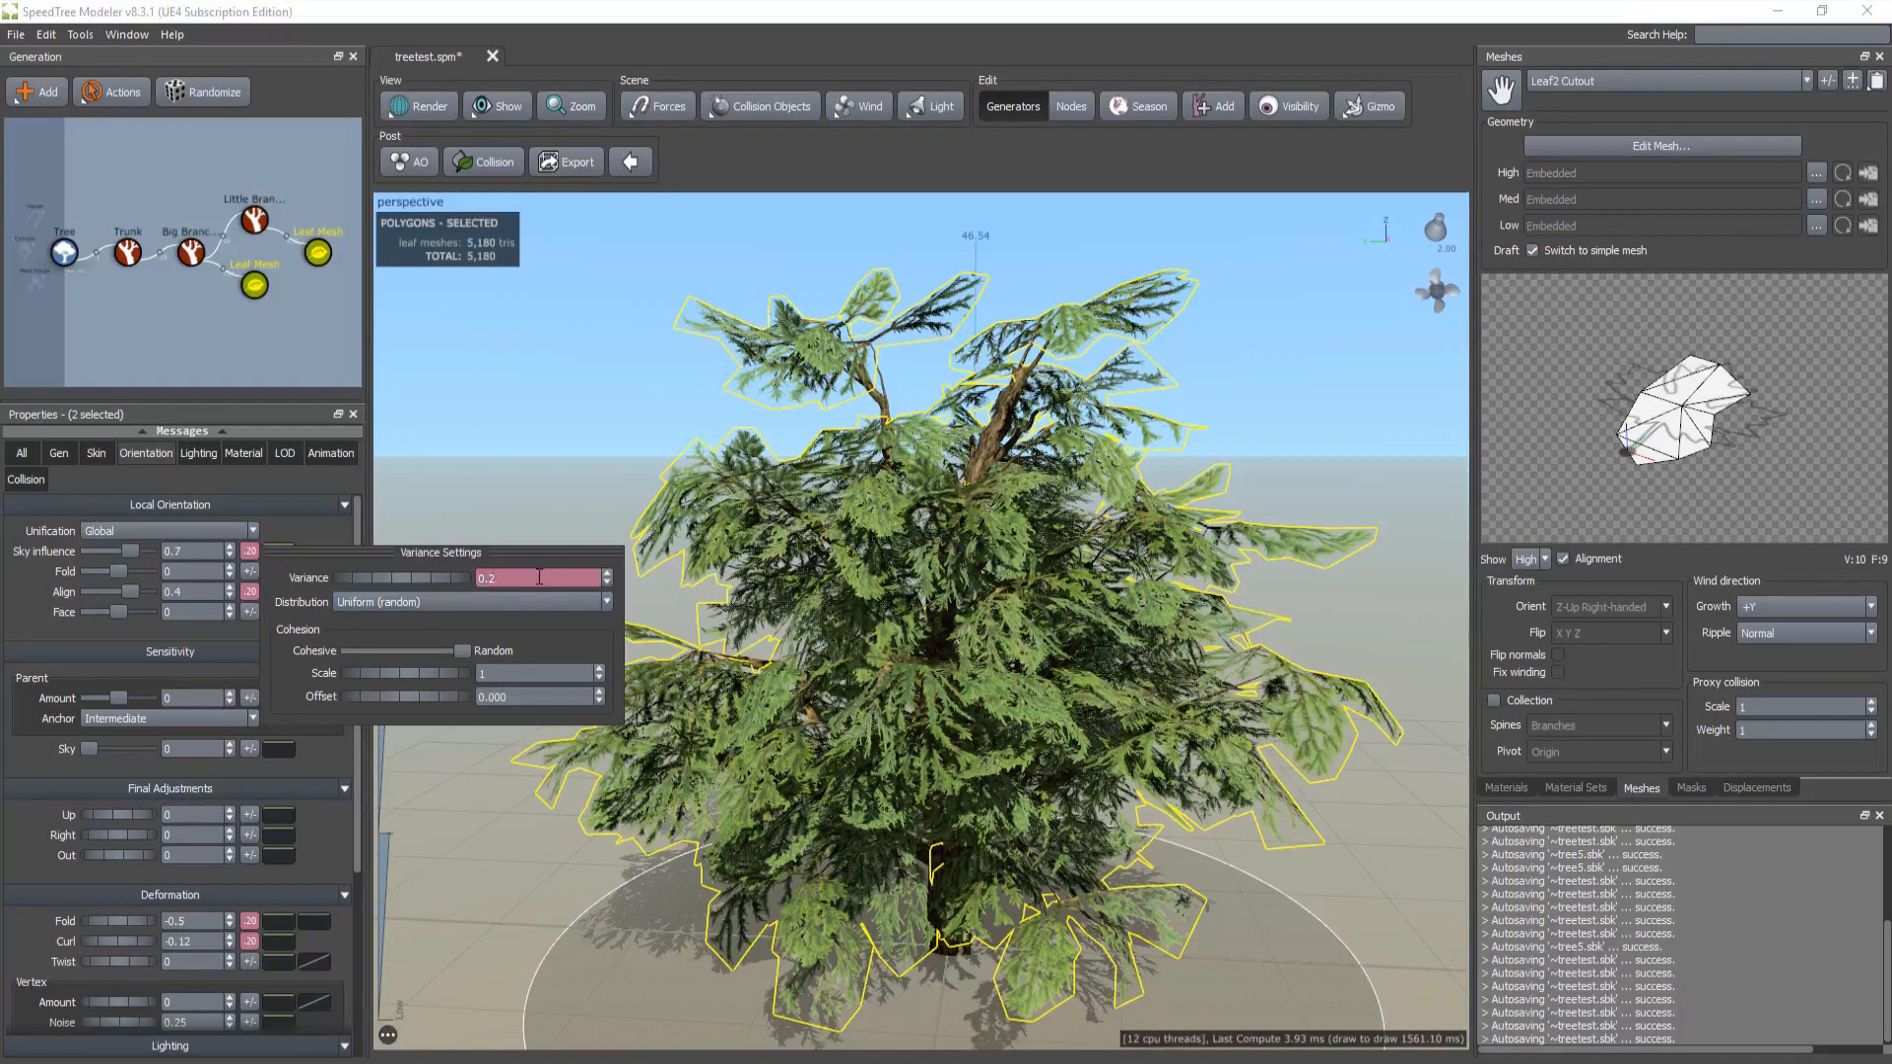
type("0.1")
key("Return")
left_click(251, 591)
type("0.1")
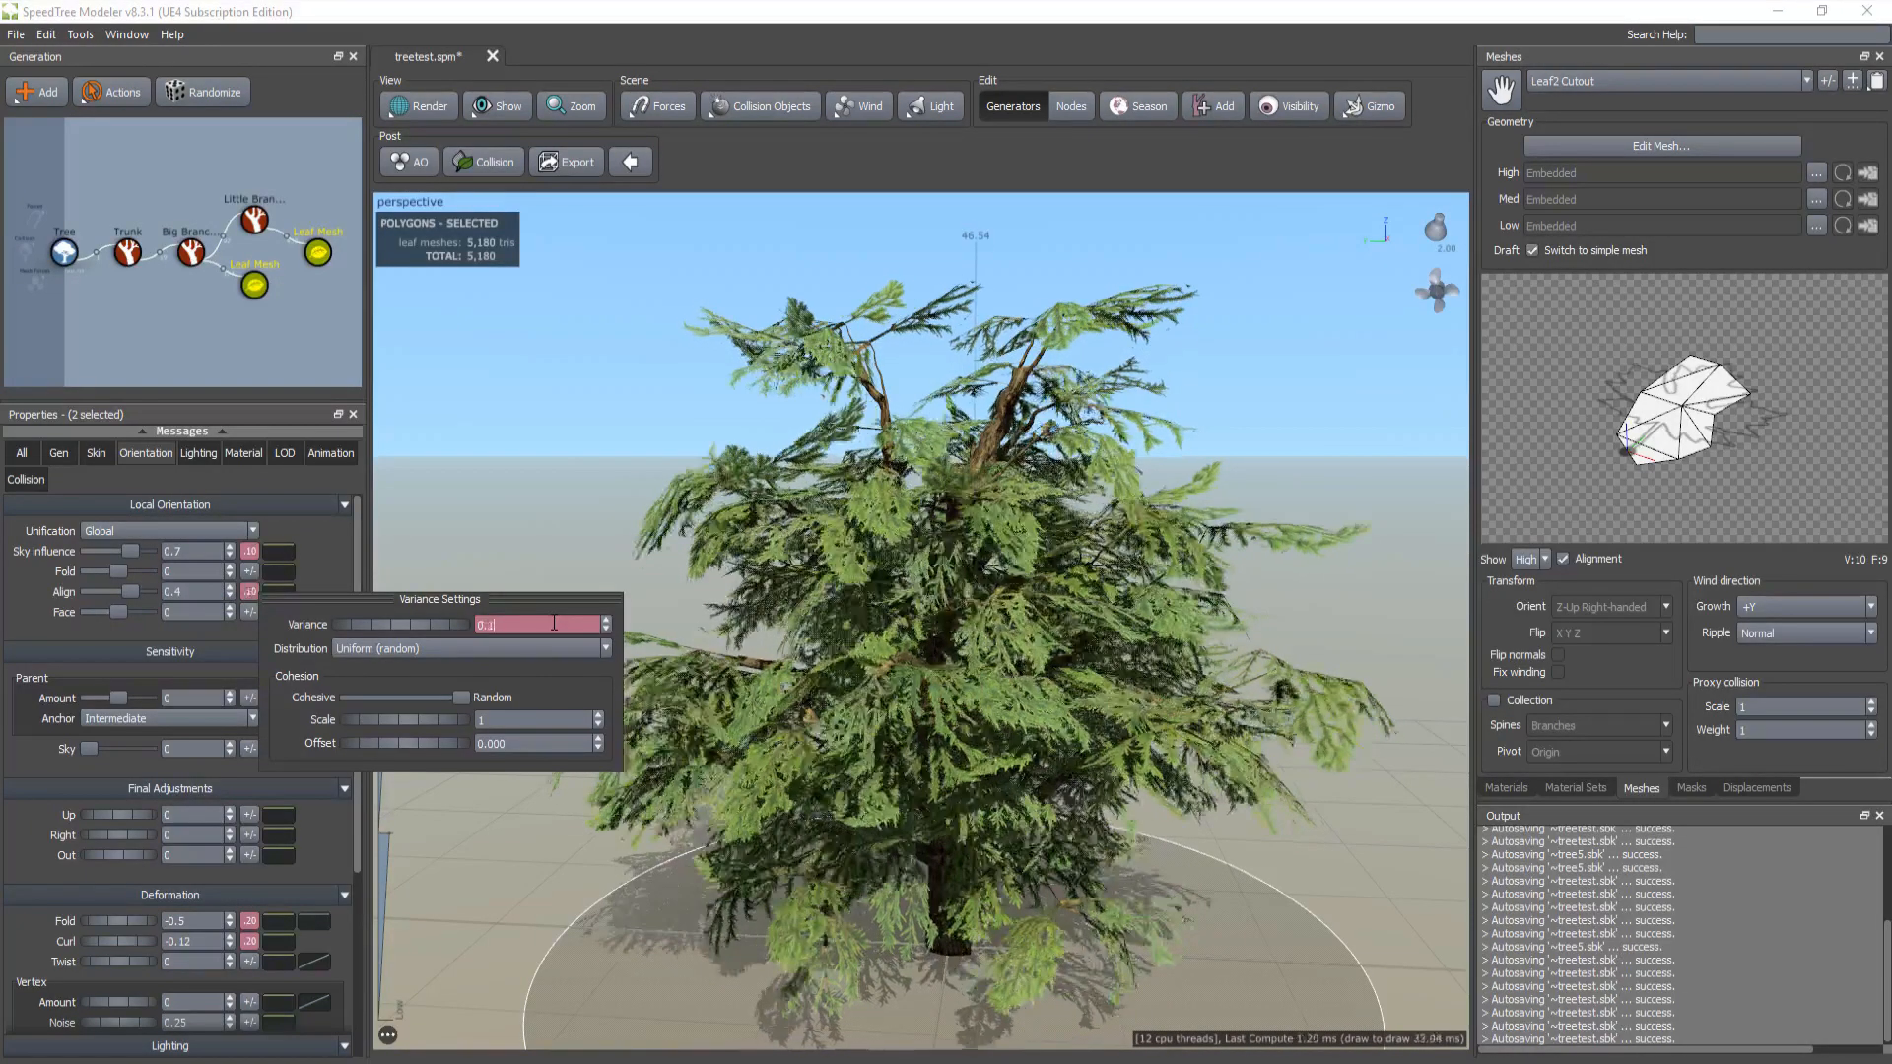
key("Return")
Step: Set the variance of the deformation fold and curl to 0.1 for both leaf meshes and check the tree
scroll(143, 752, "down", 2)
scroll(264, 794, "down", 2)
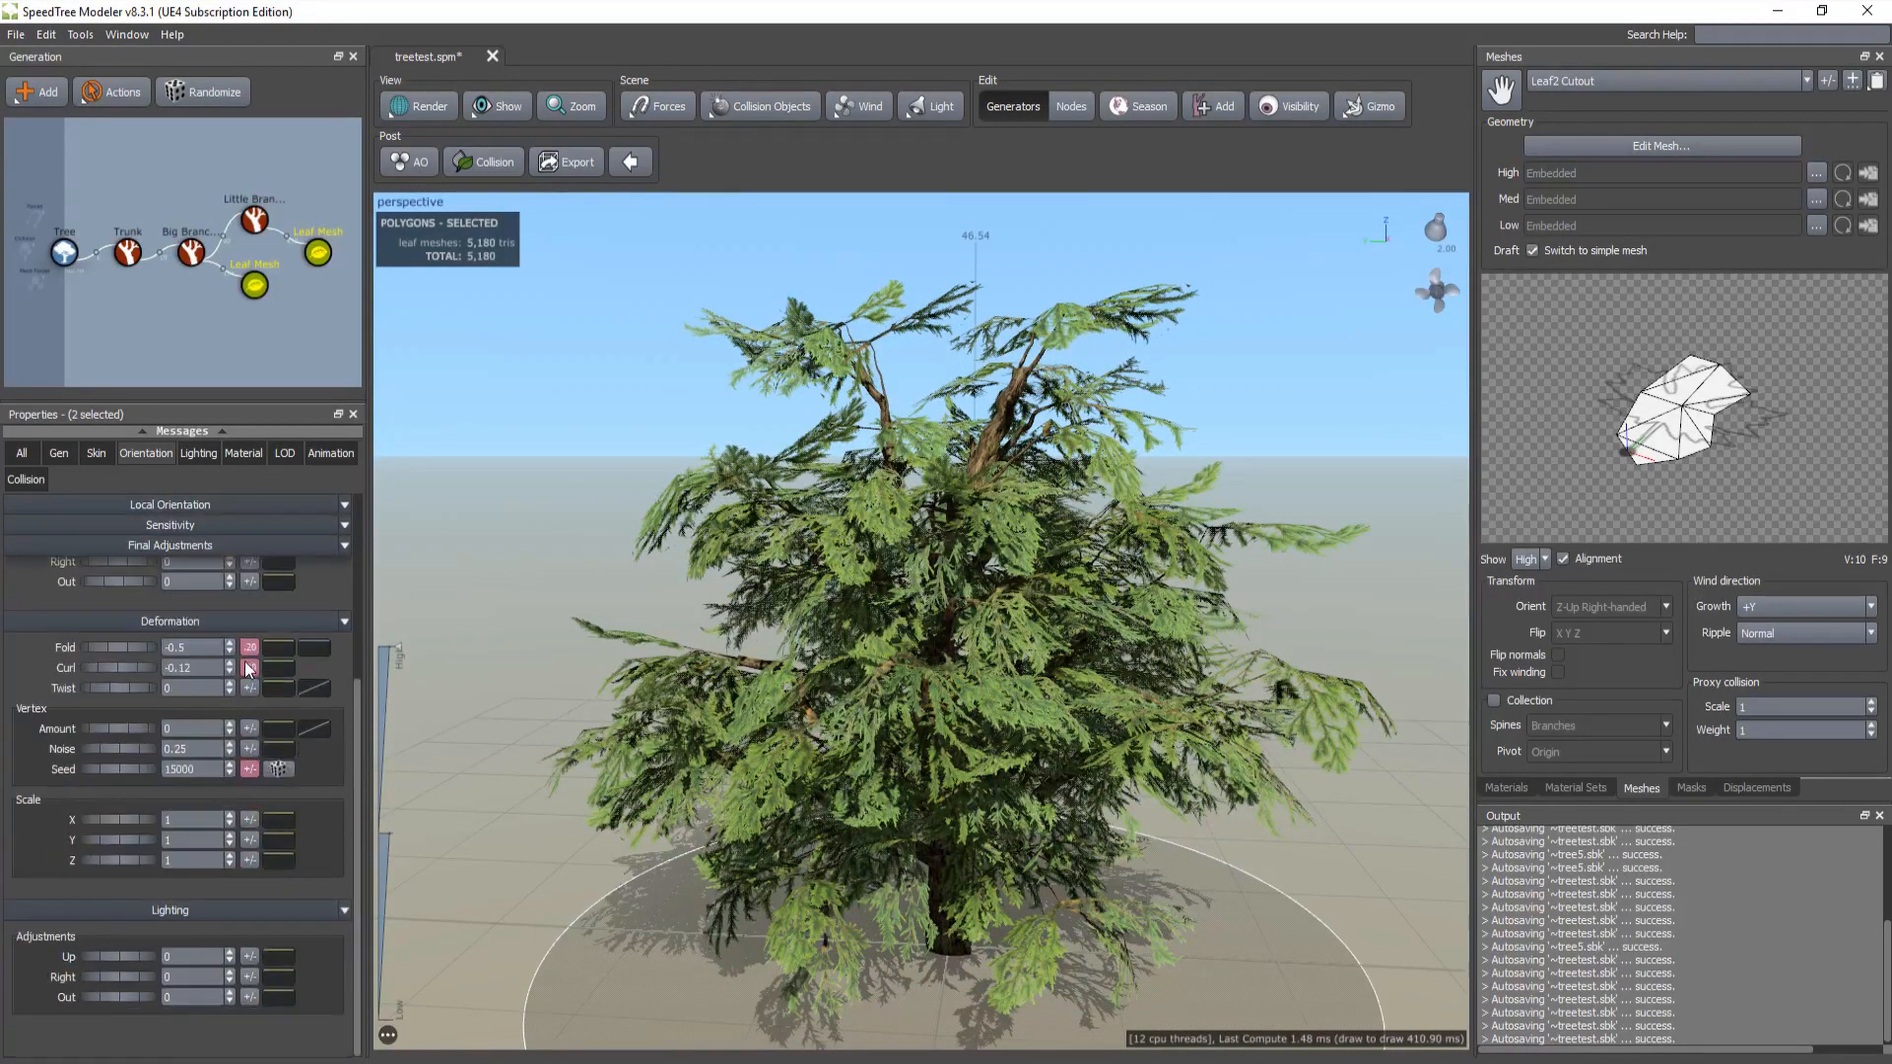
left_click(250, 648)
type("0.1")
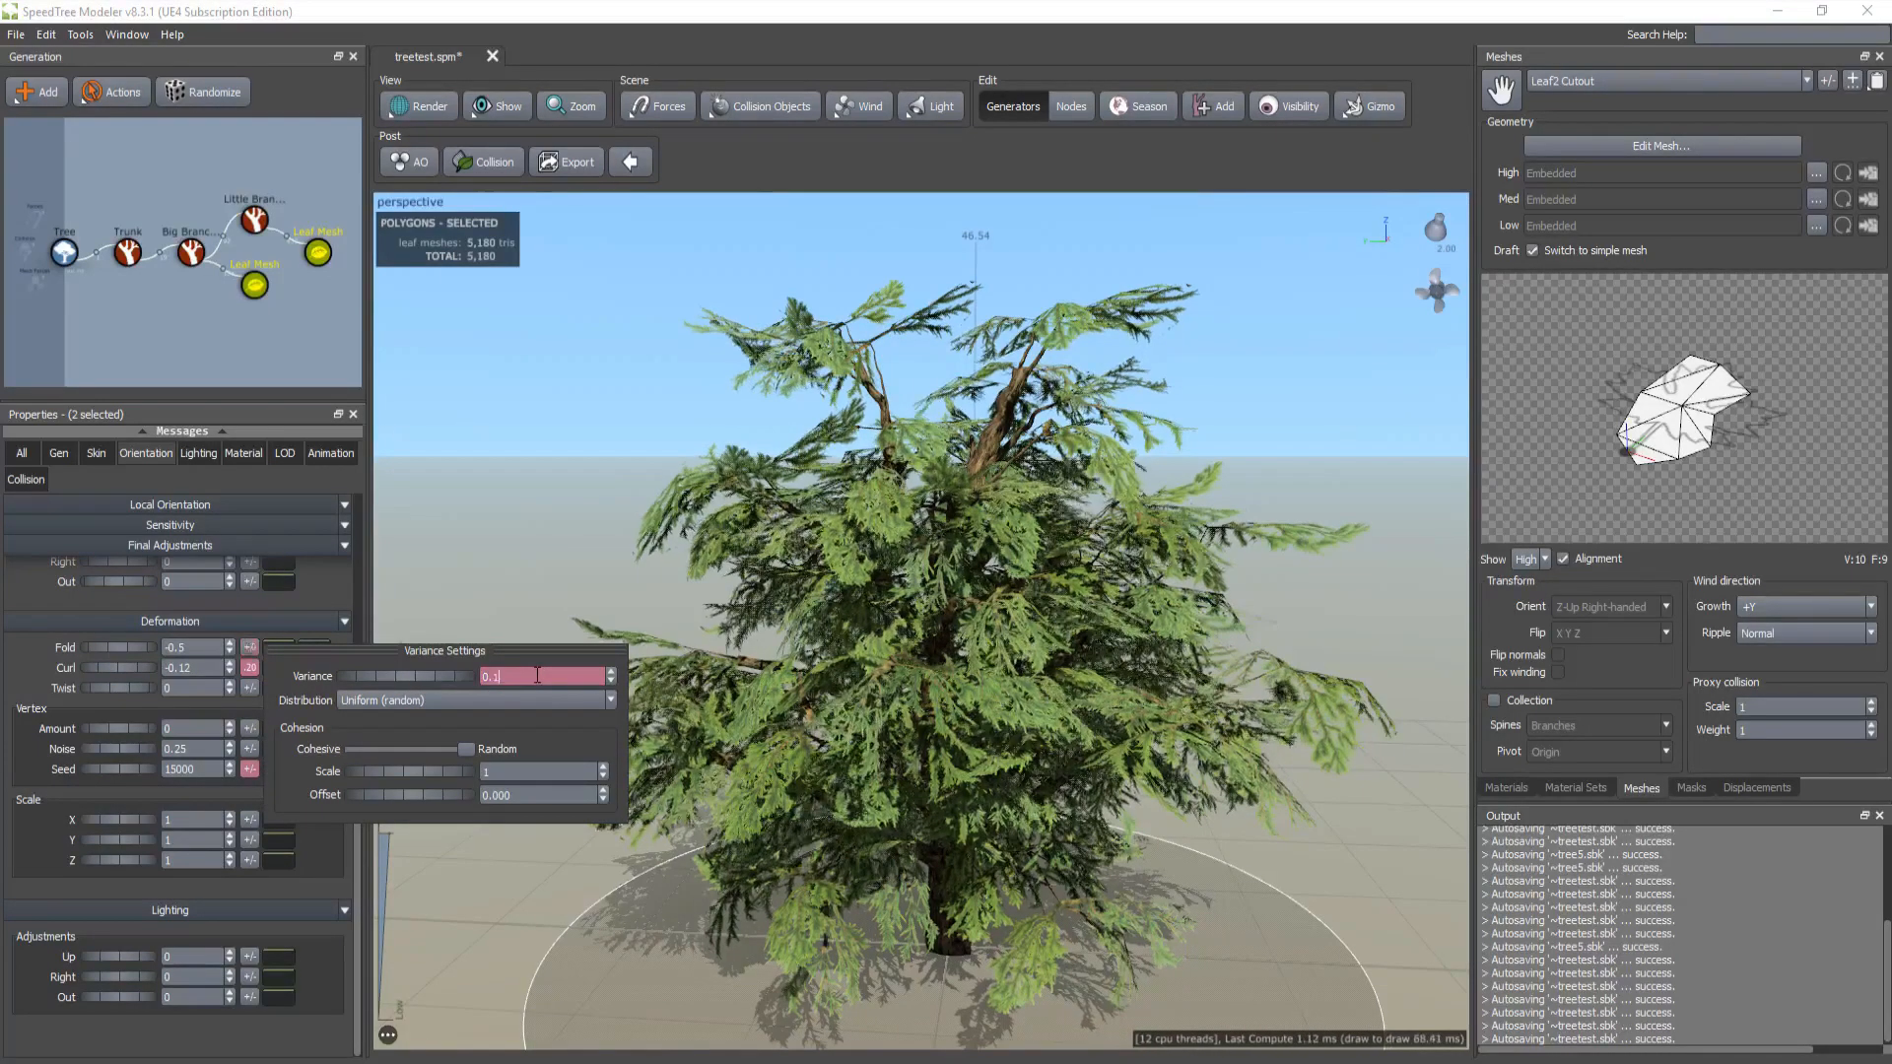
key("Return")
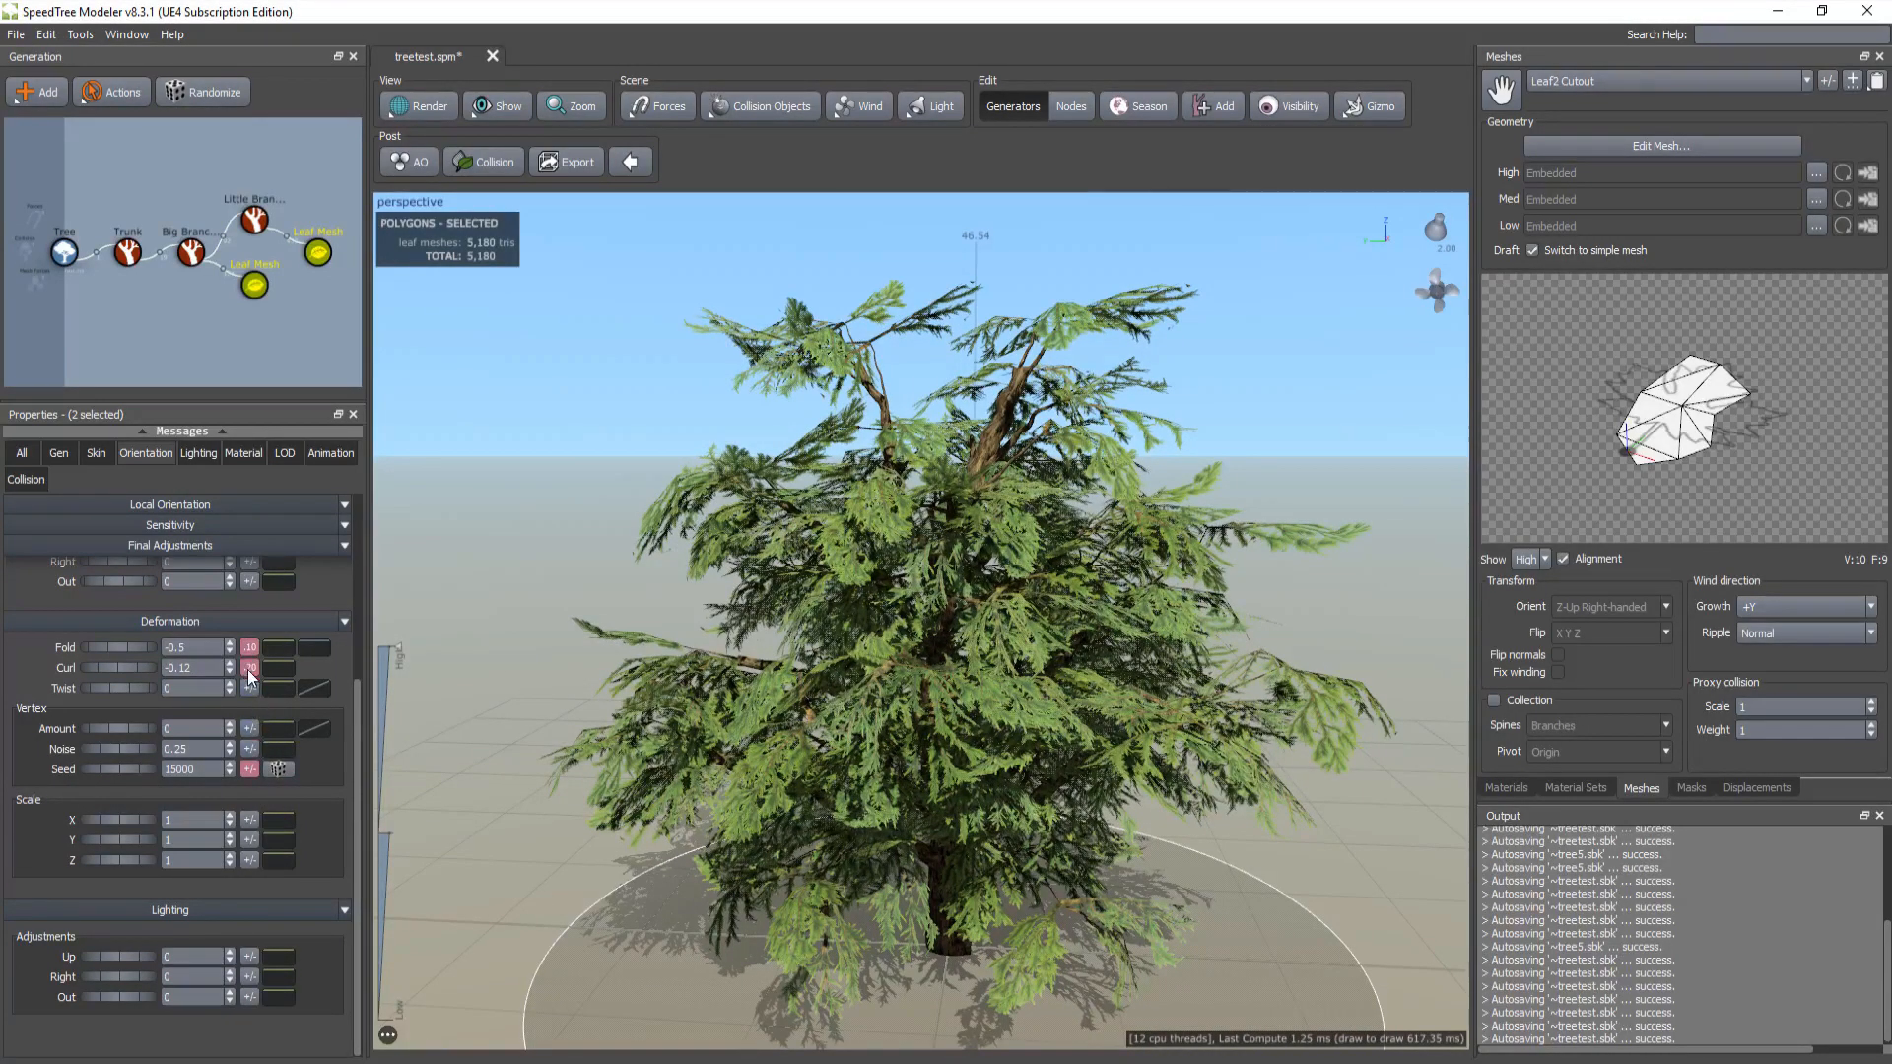
left_click(250, 668)
type("0.1")
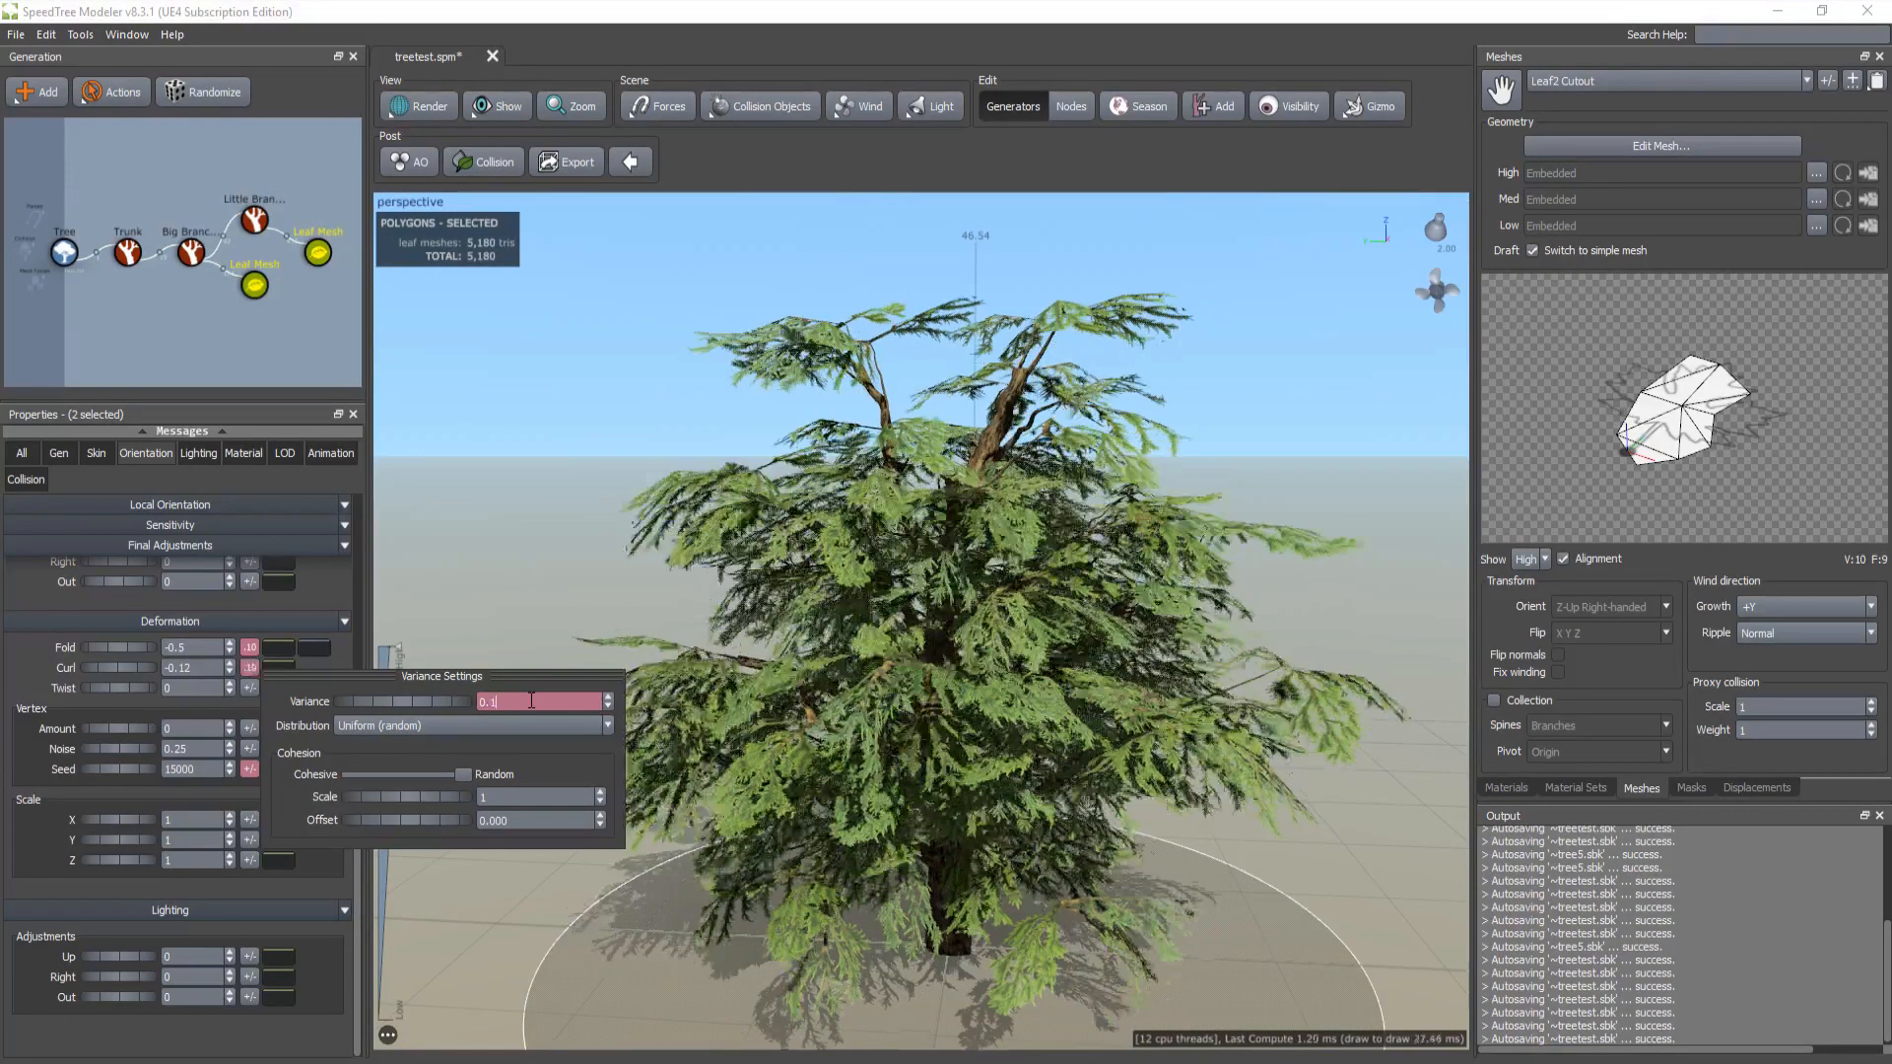
key("Return")
scroll(473, 577, "down", 5)
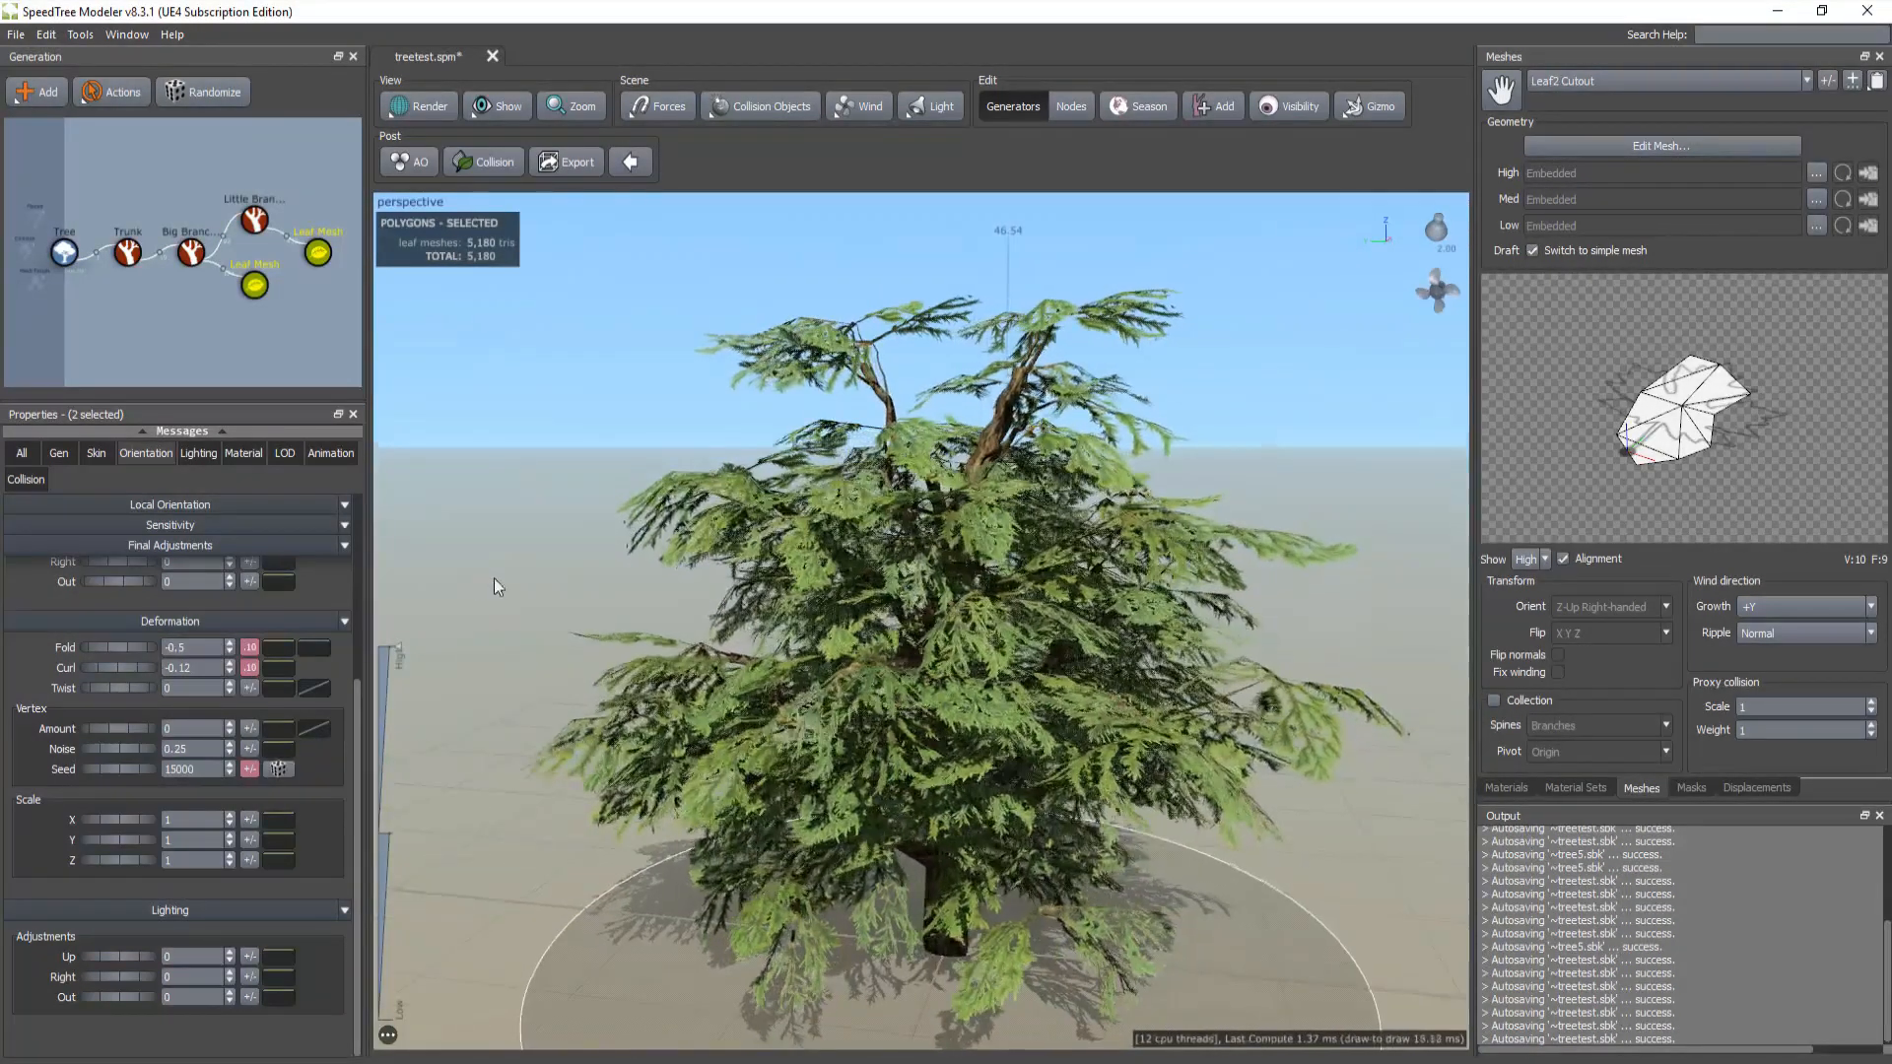
left_click(536, 561)
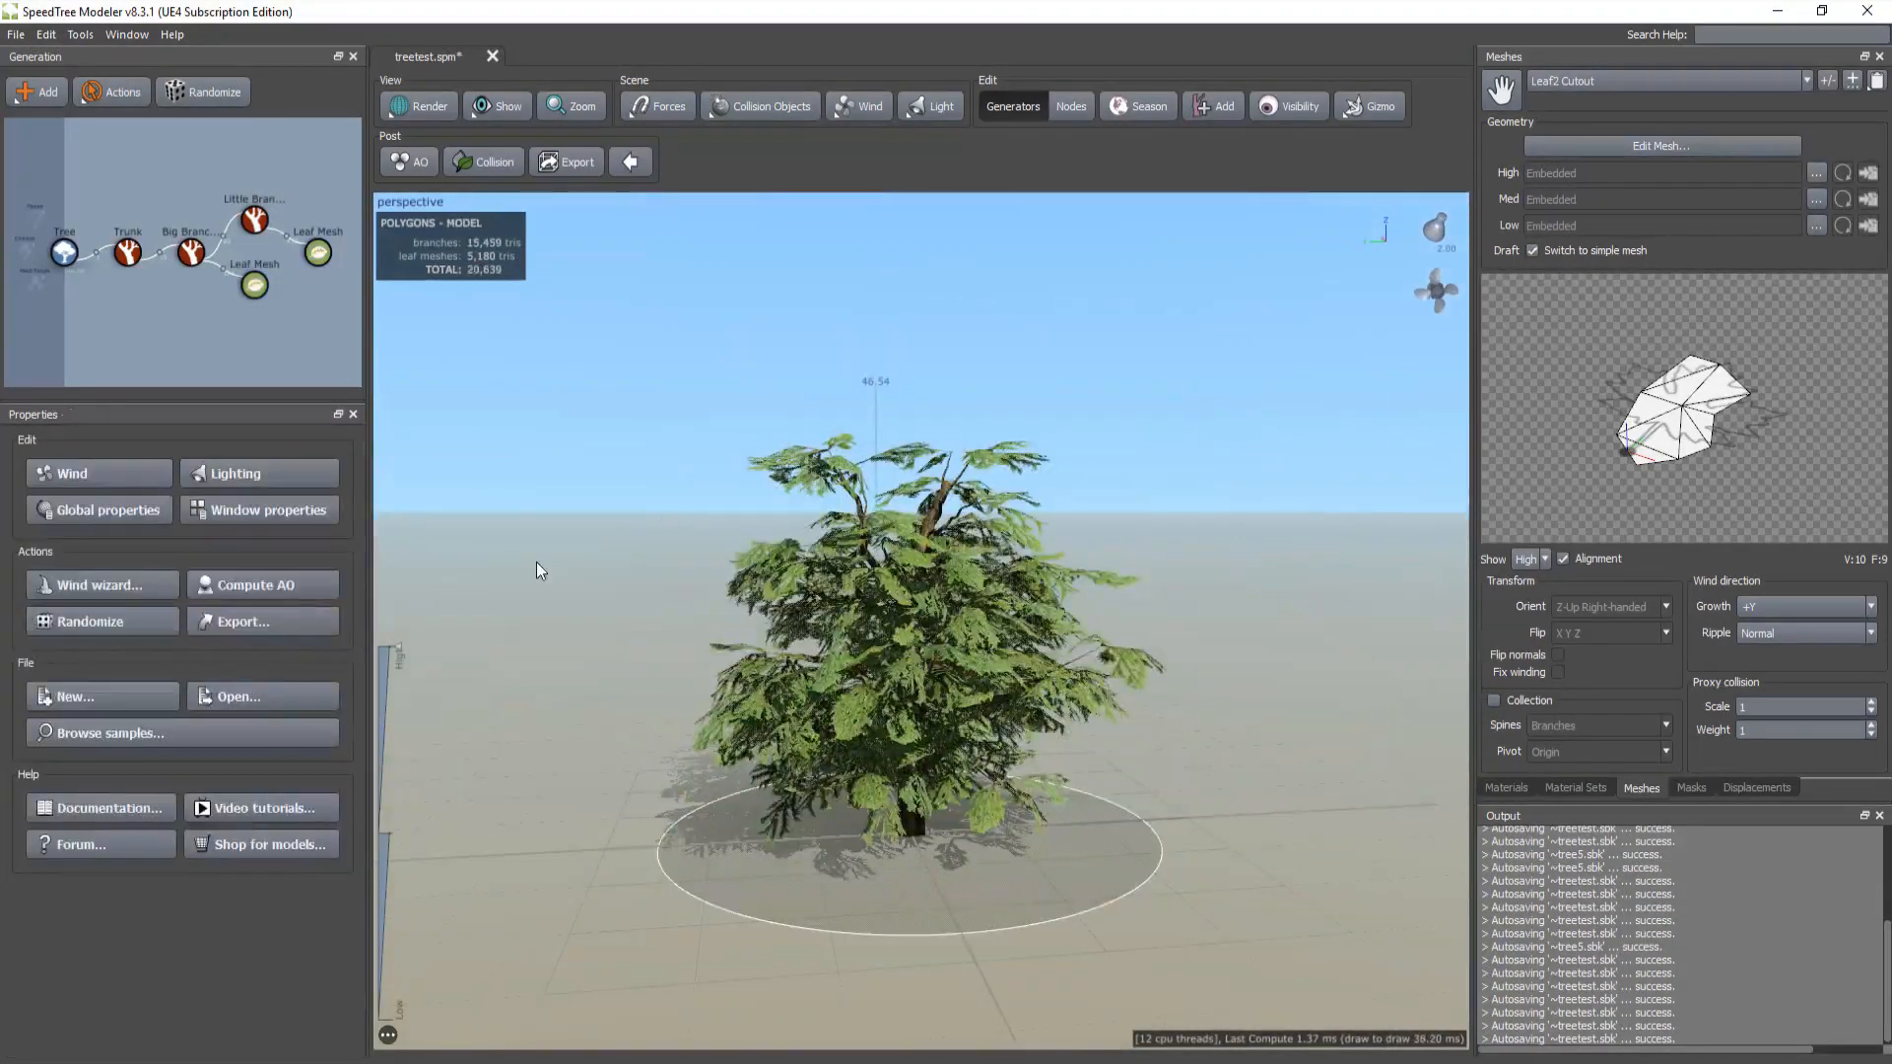
scroll(678, 605, "up", 5)
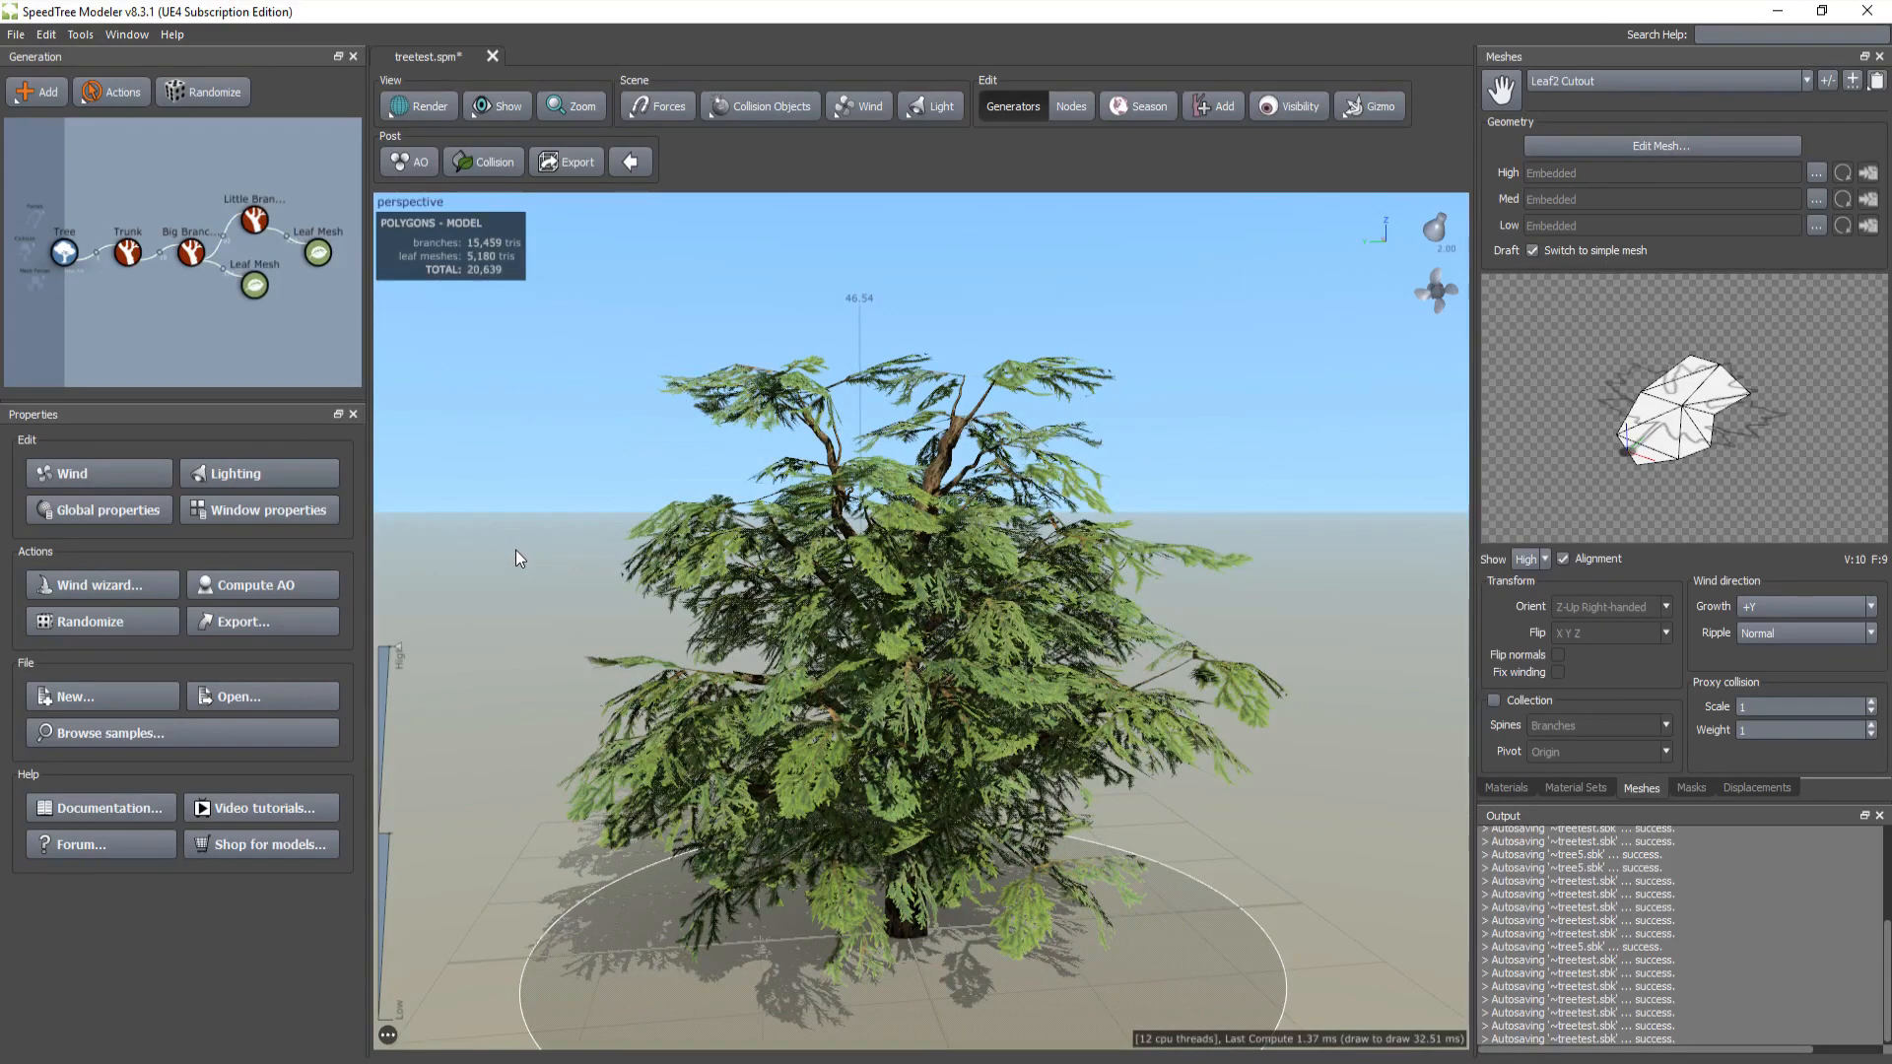
Step: Export the tree as the Unreal Engine 4 file treetest.st into C:\temp\treetest, with LODs + billboard and a non-wrapping atlas
key("ctrl+e")
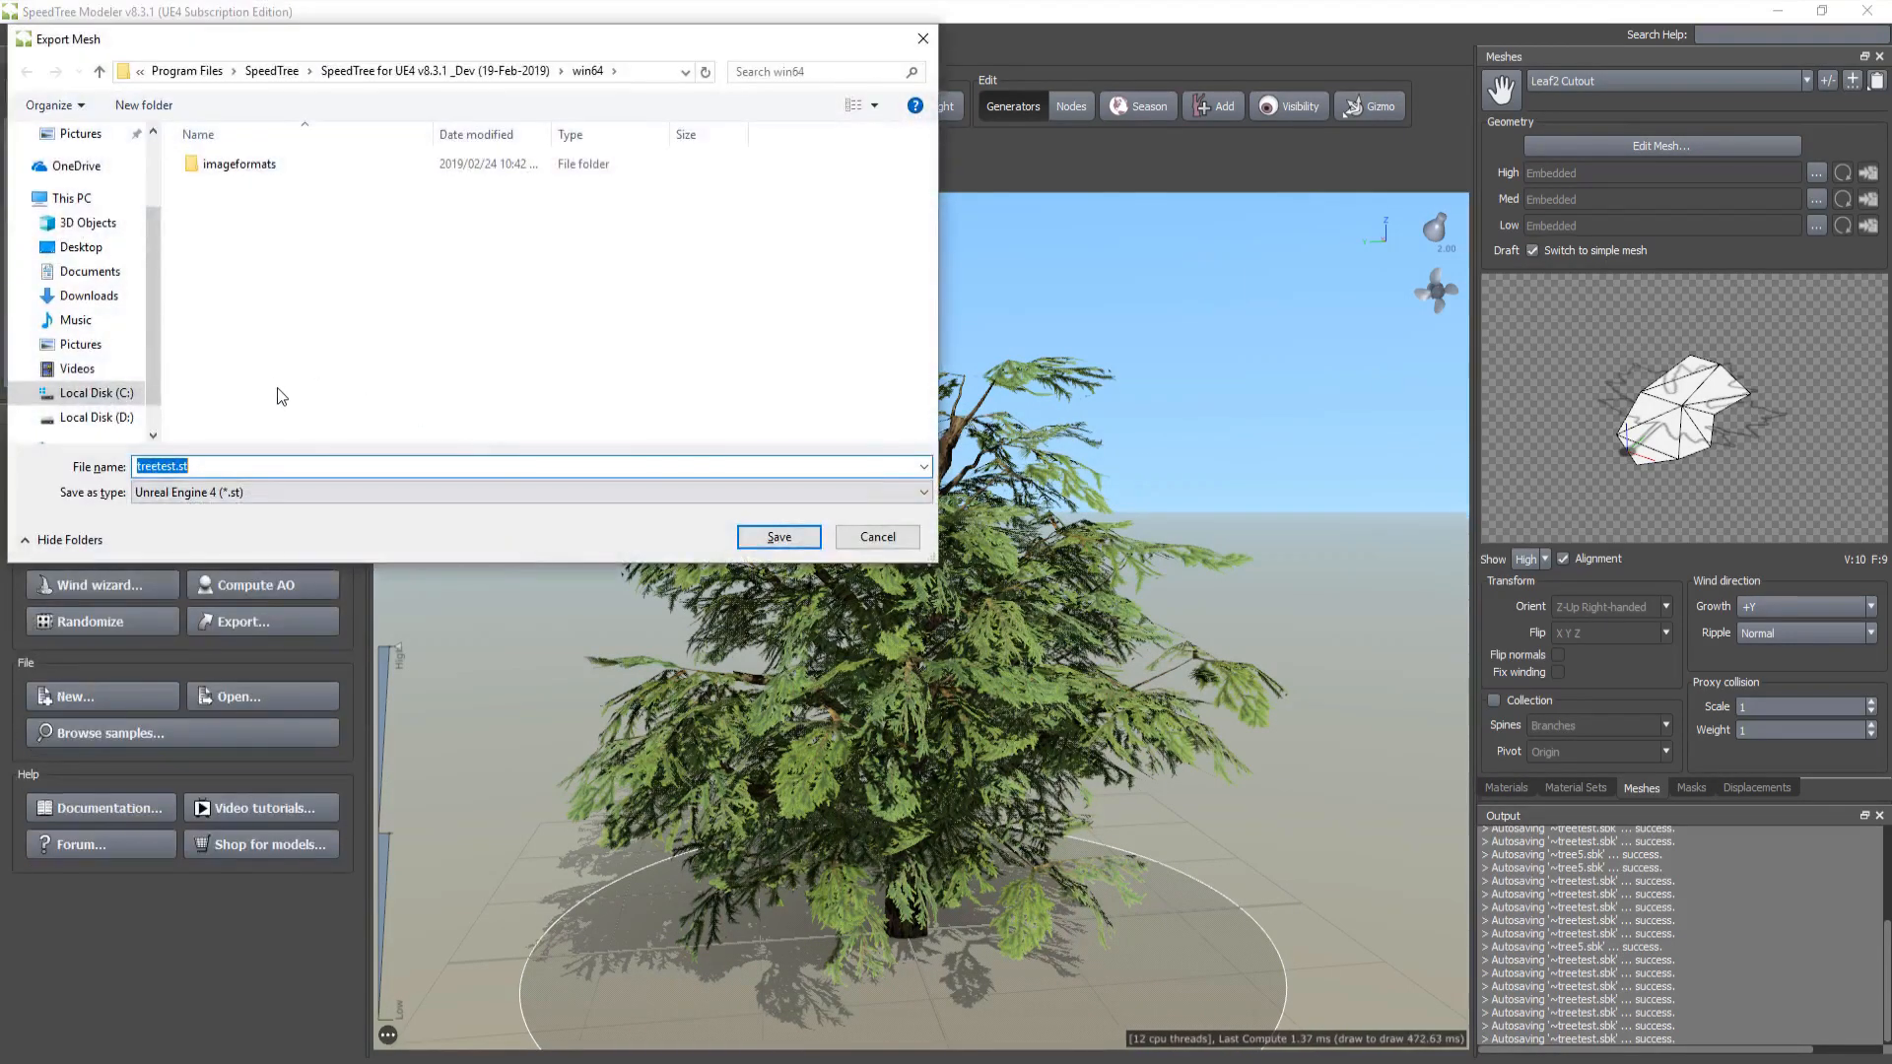
type("c:\temp")
key("Return")
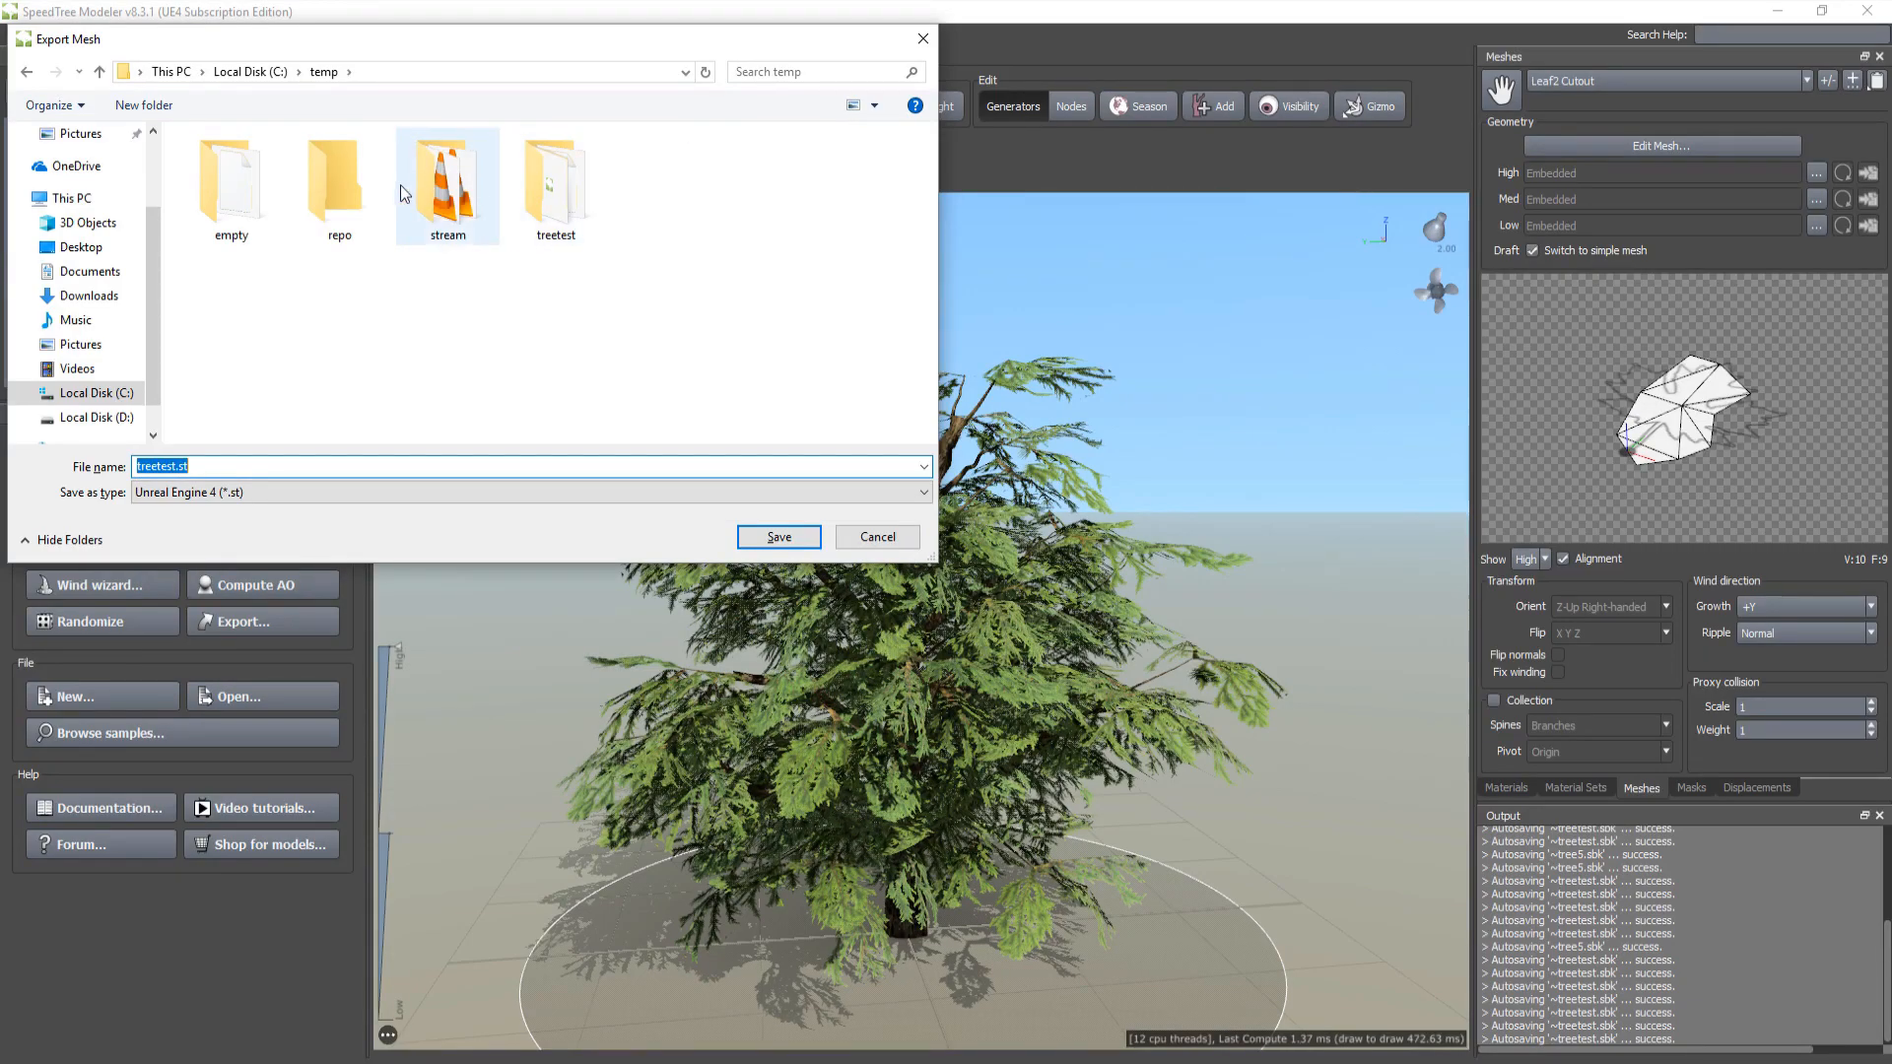
double_click(562, 190)
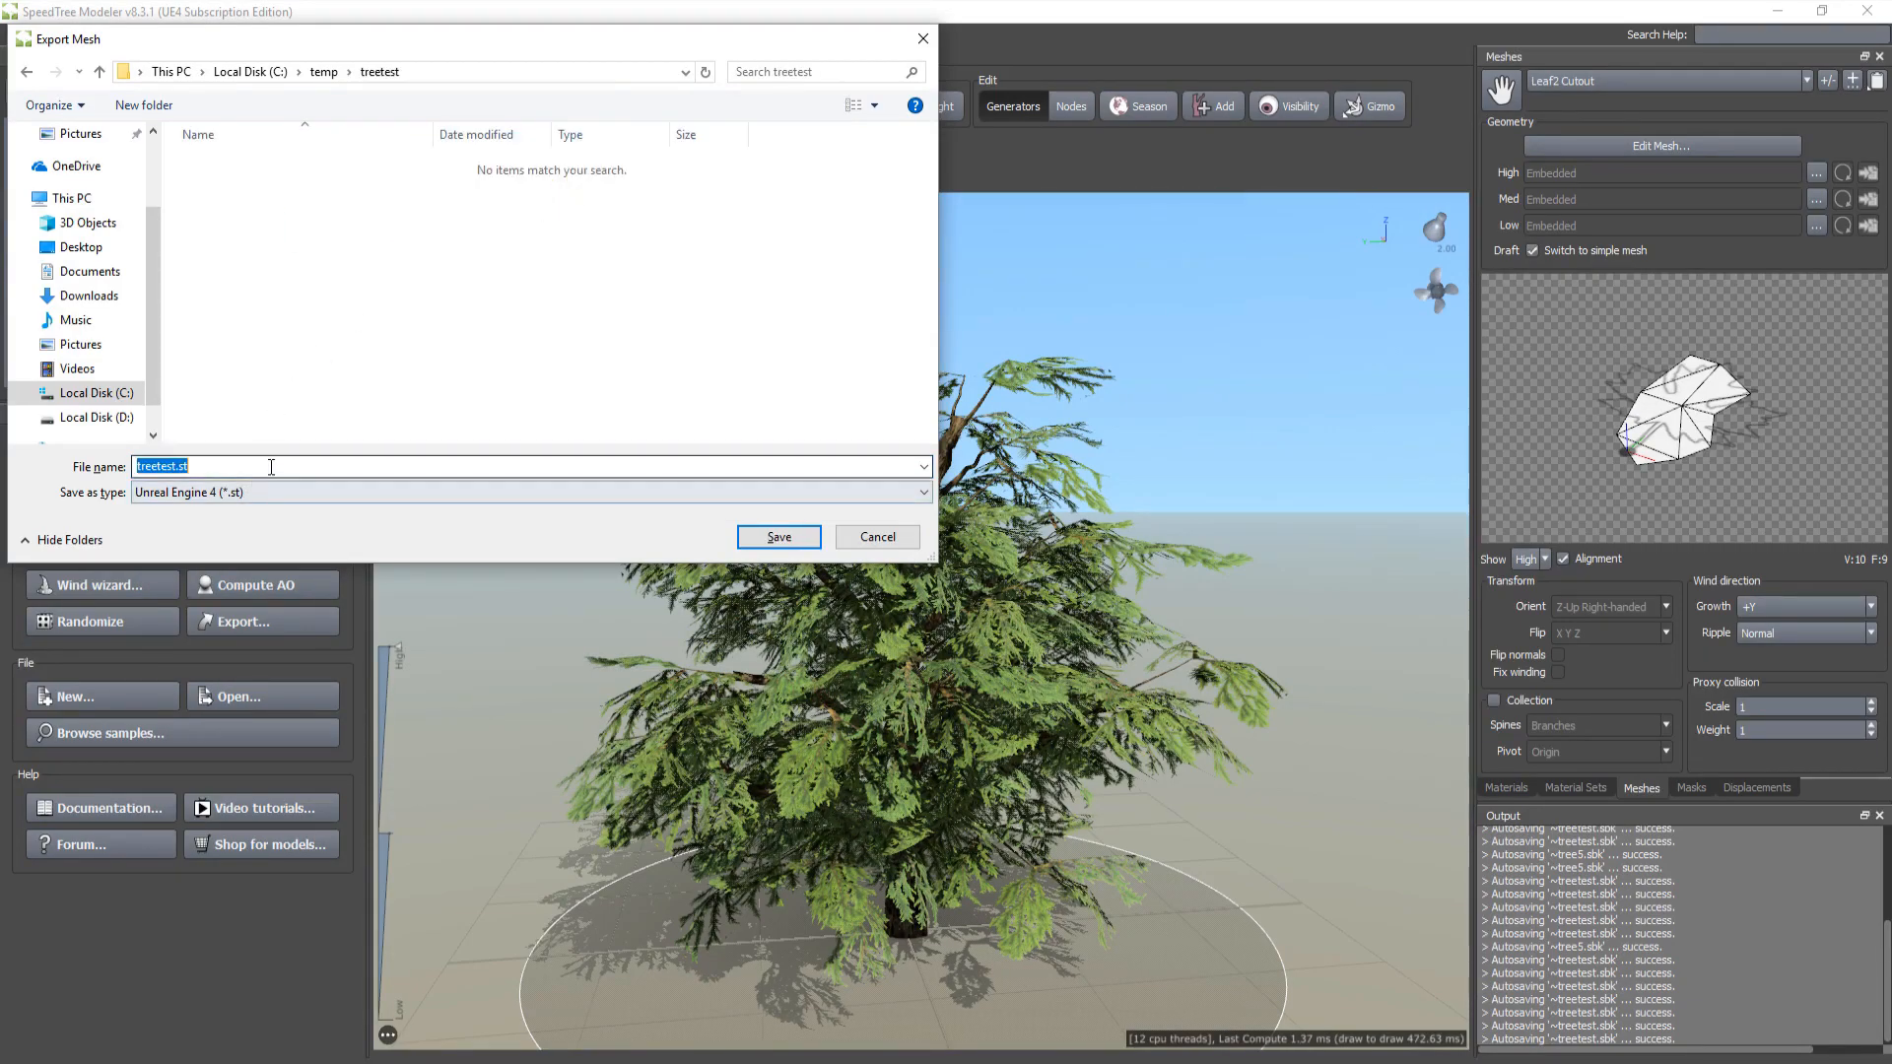
left_click(780, 542)
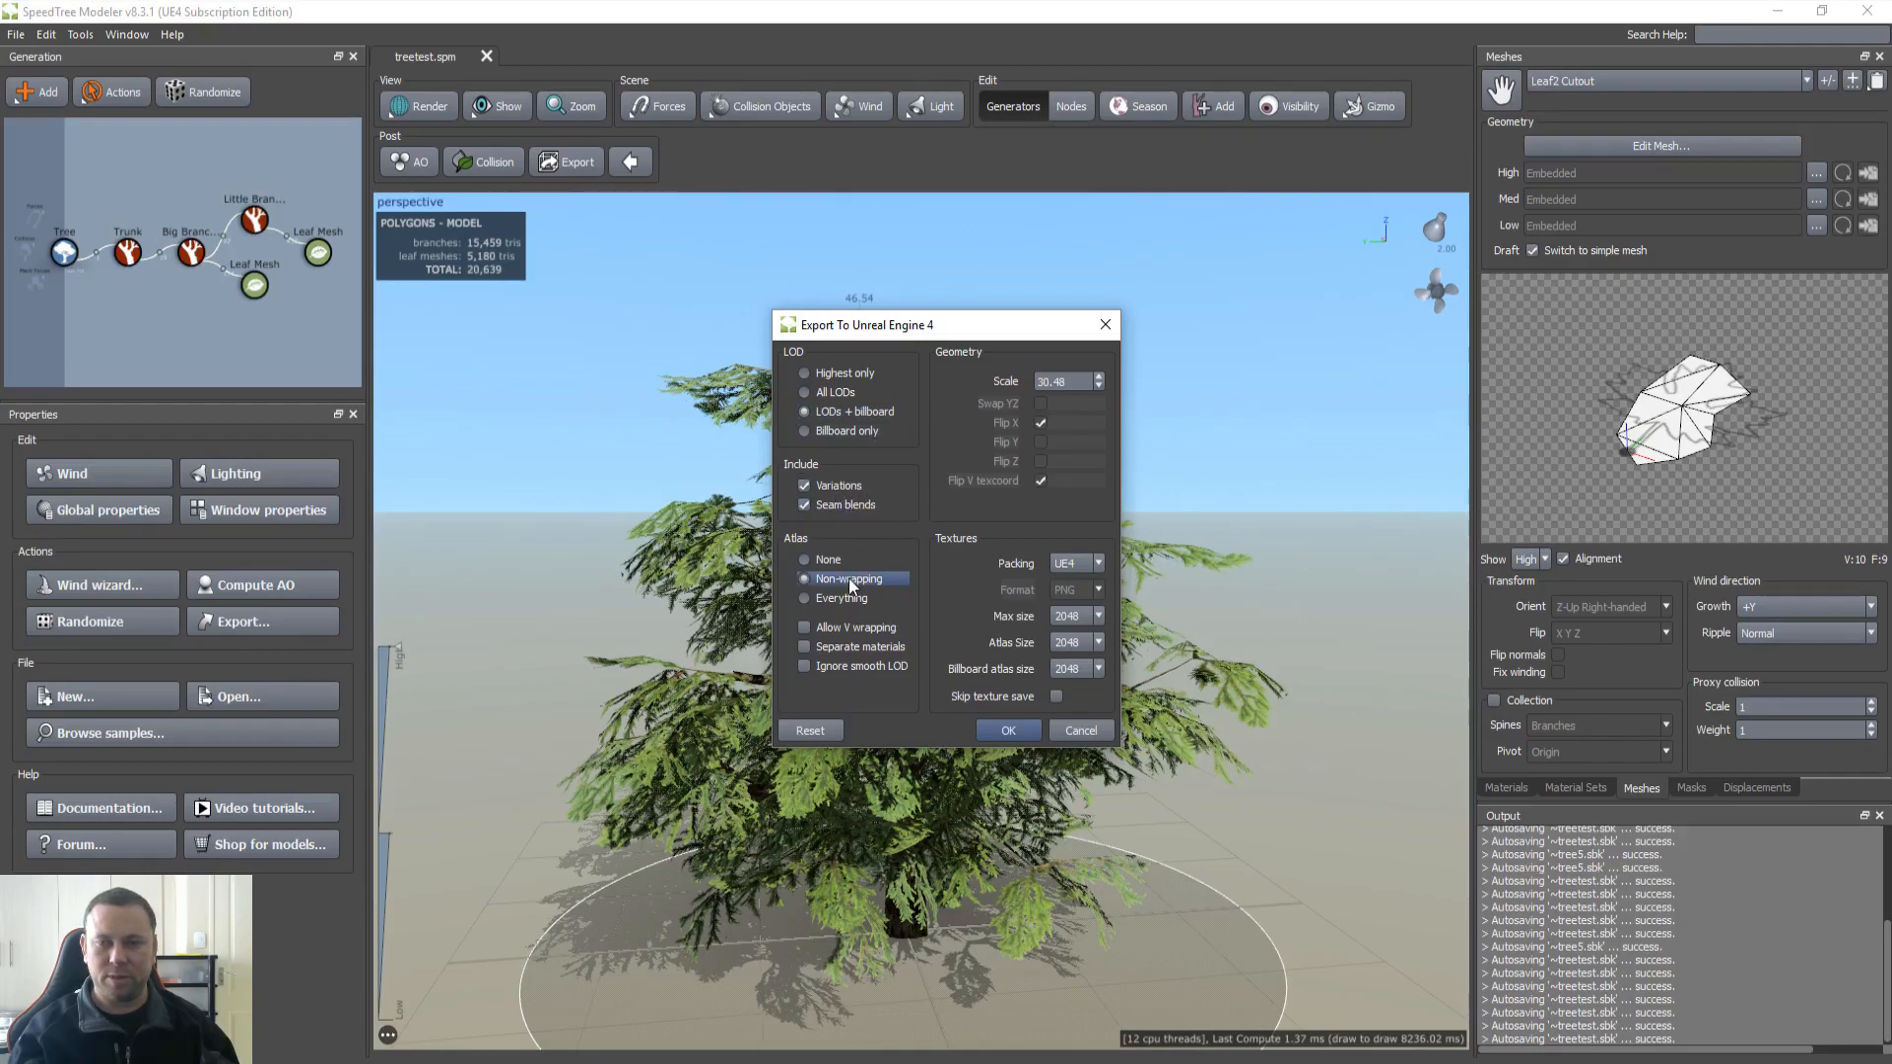
left_click(1008, 731)
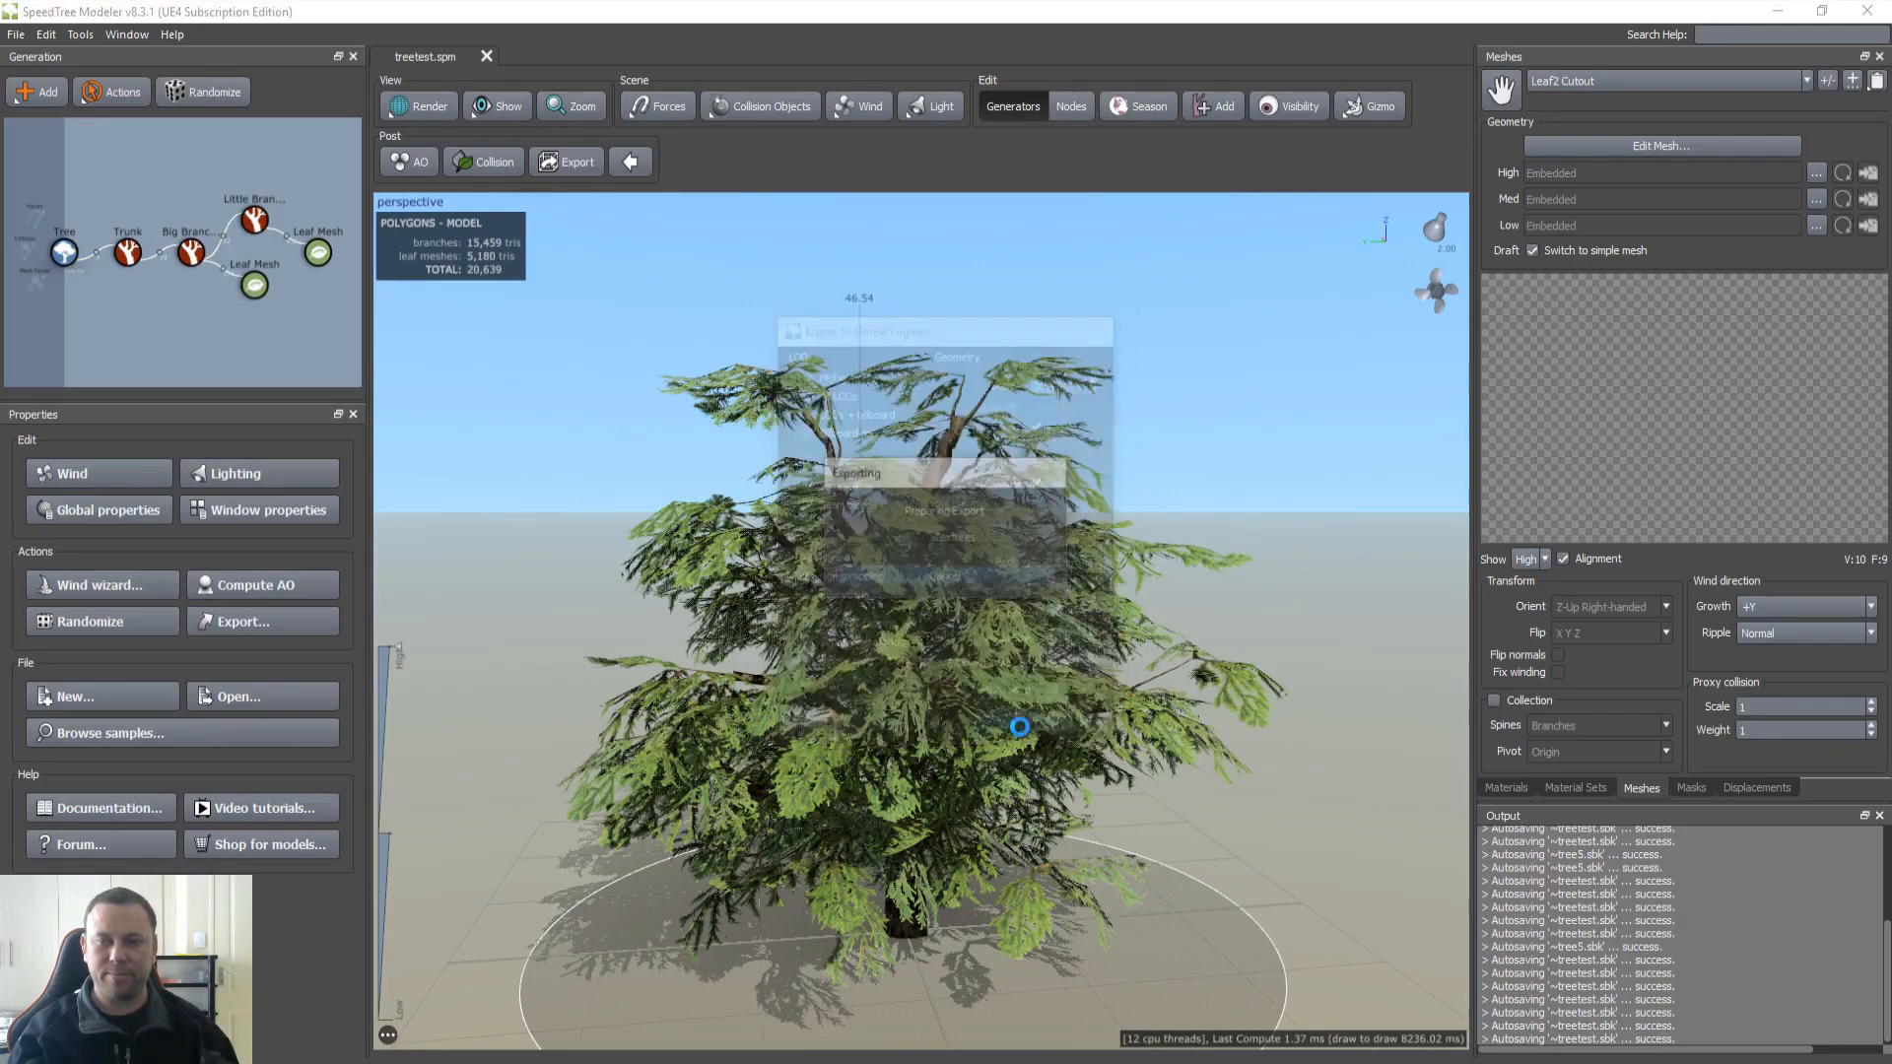
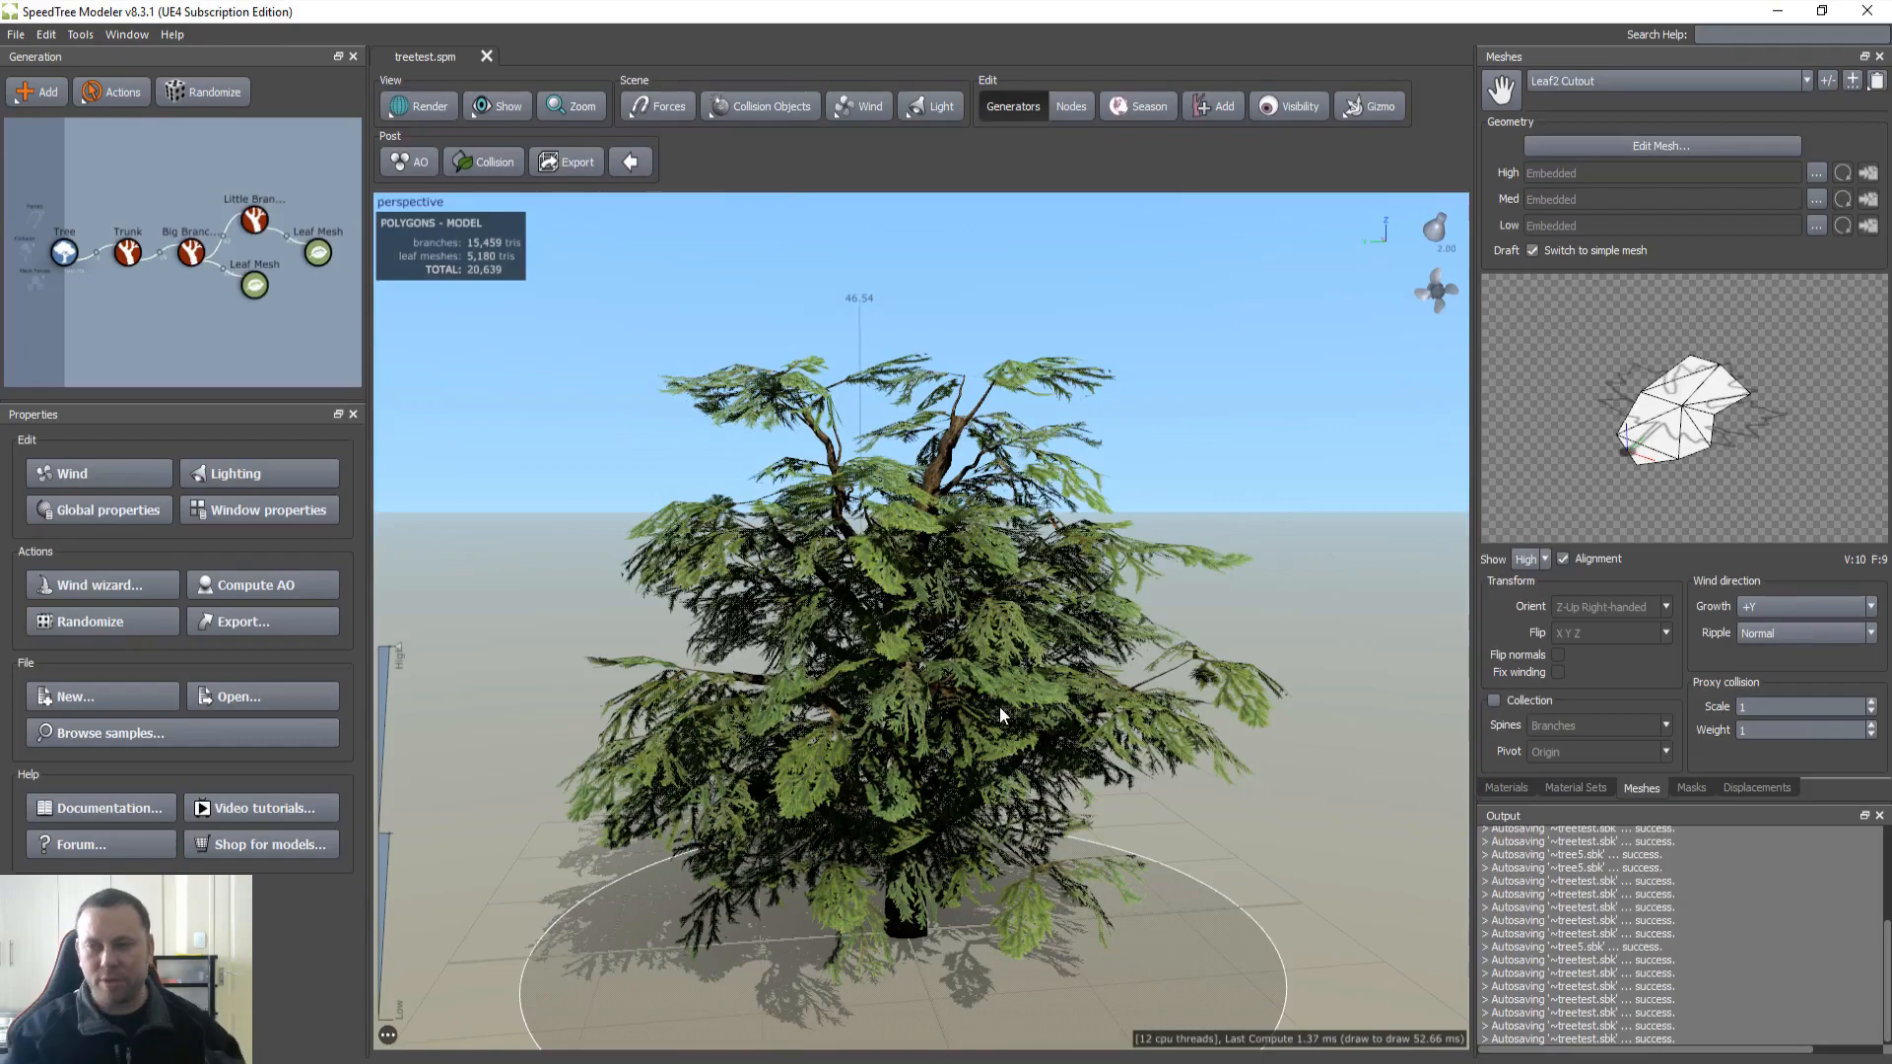
mouse_move(945, 666)
left_mouse_down()
mouse_move(954, 682)
mouse_move(879, 680)
mouse_move(915, 687)
left_mouse_up()
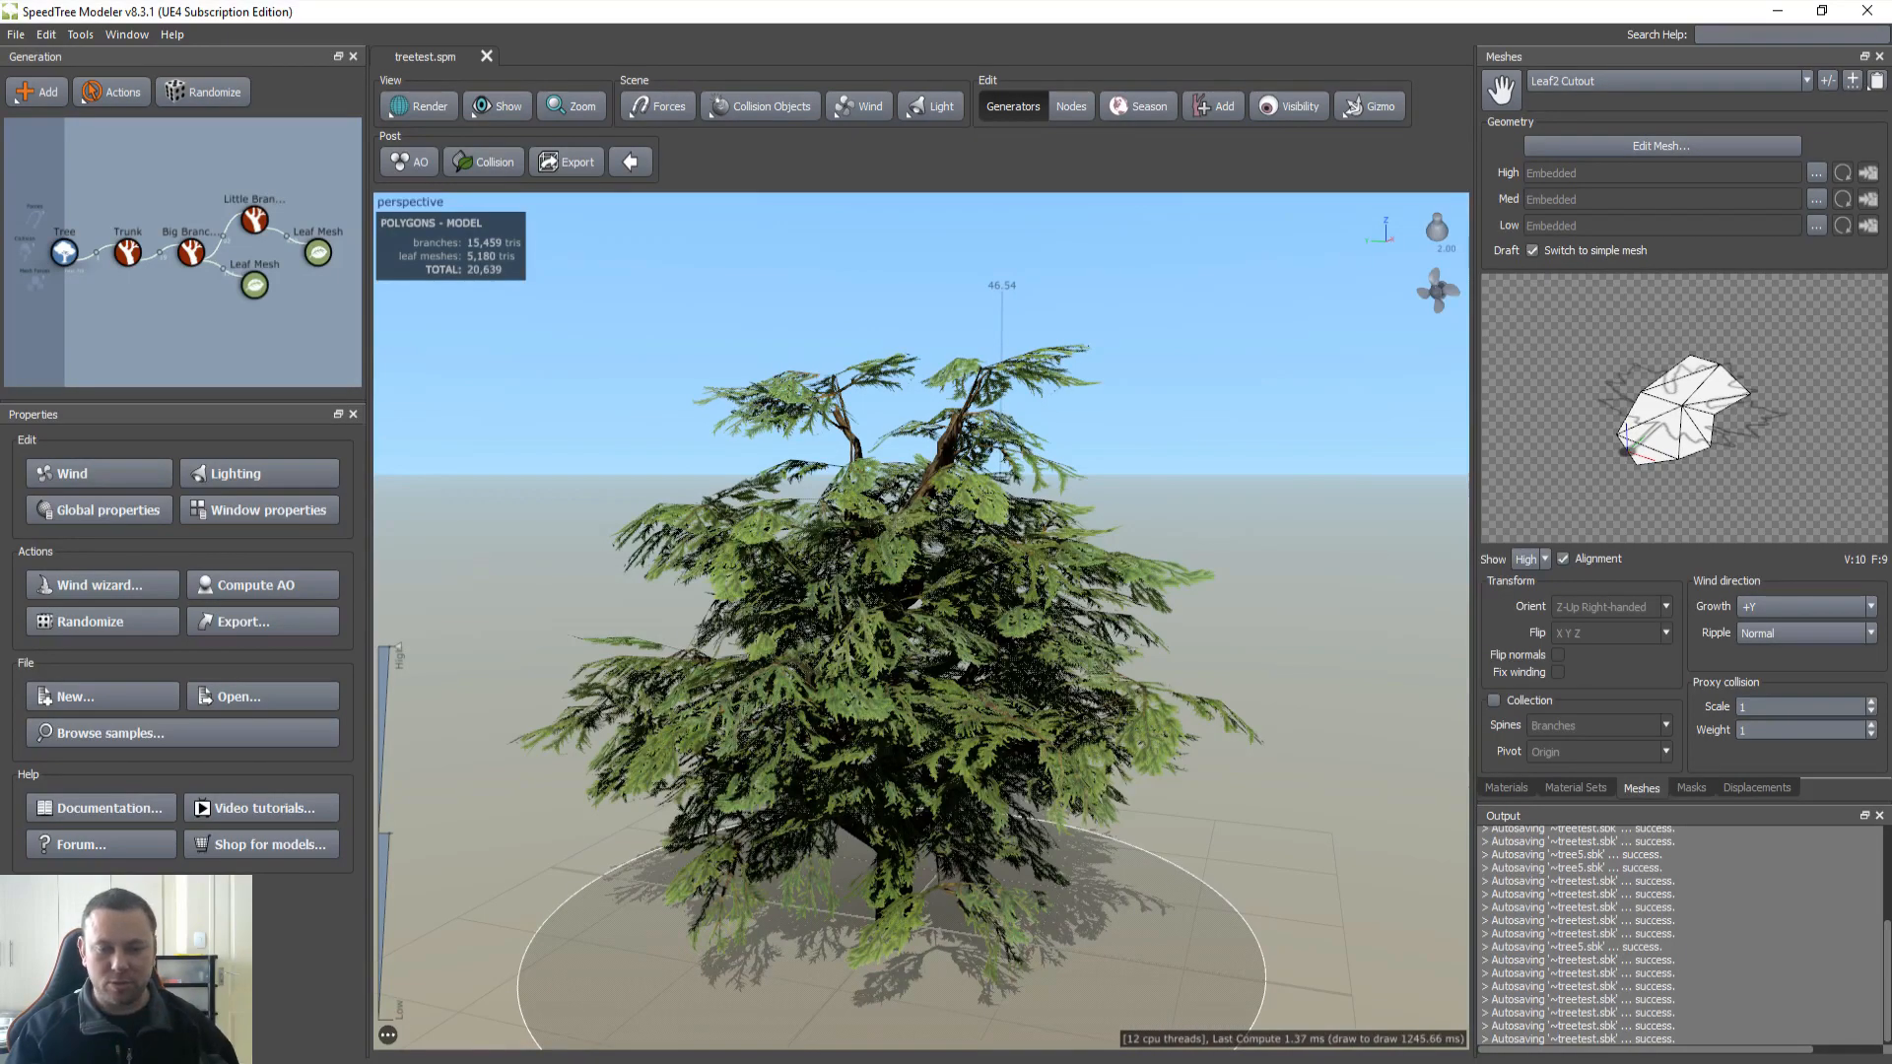
Step: Switch to File Explorer and open the C:\temp\treetest folder that holds the exported files
key("alt+Tab")
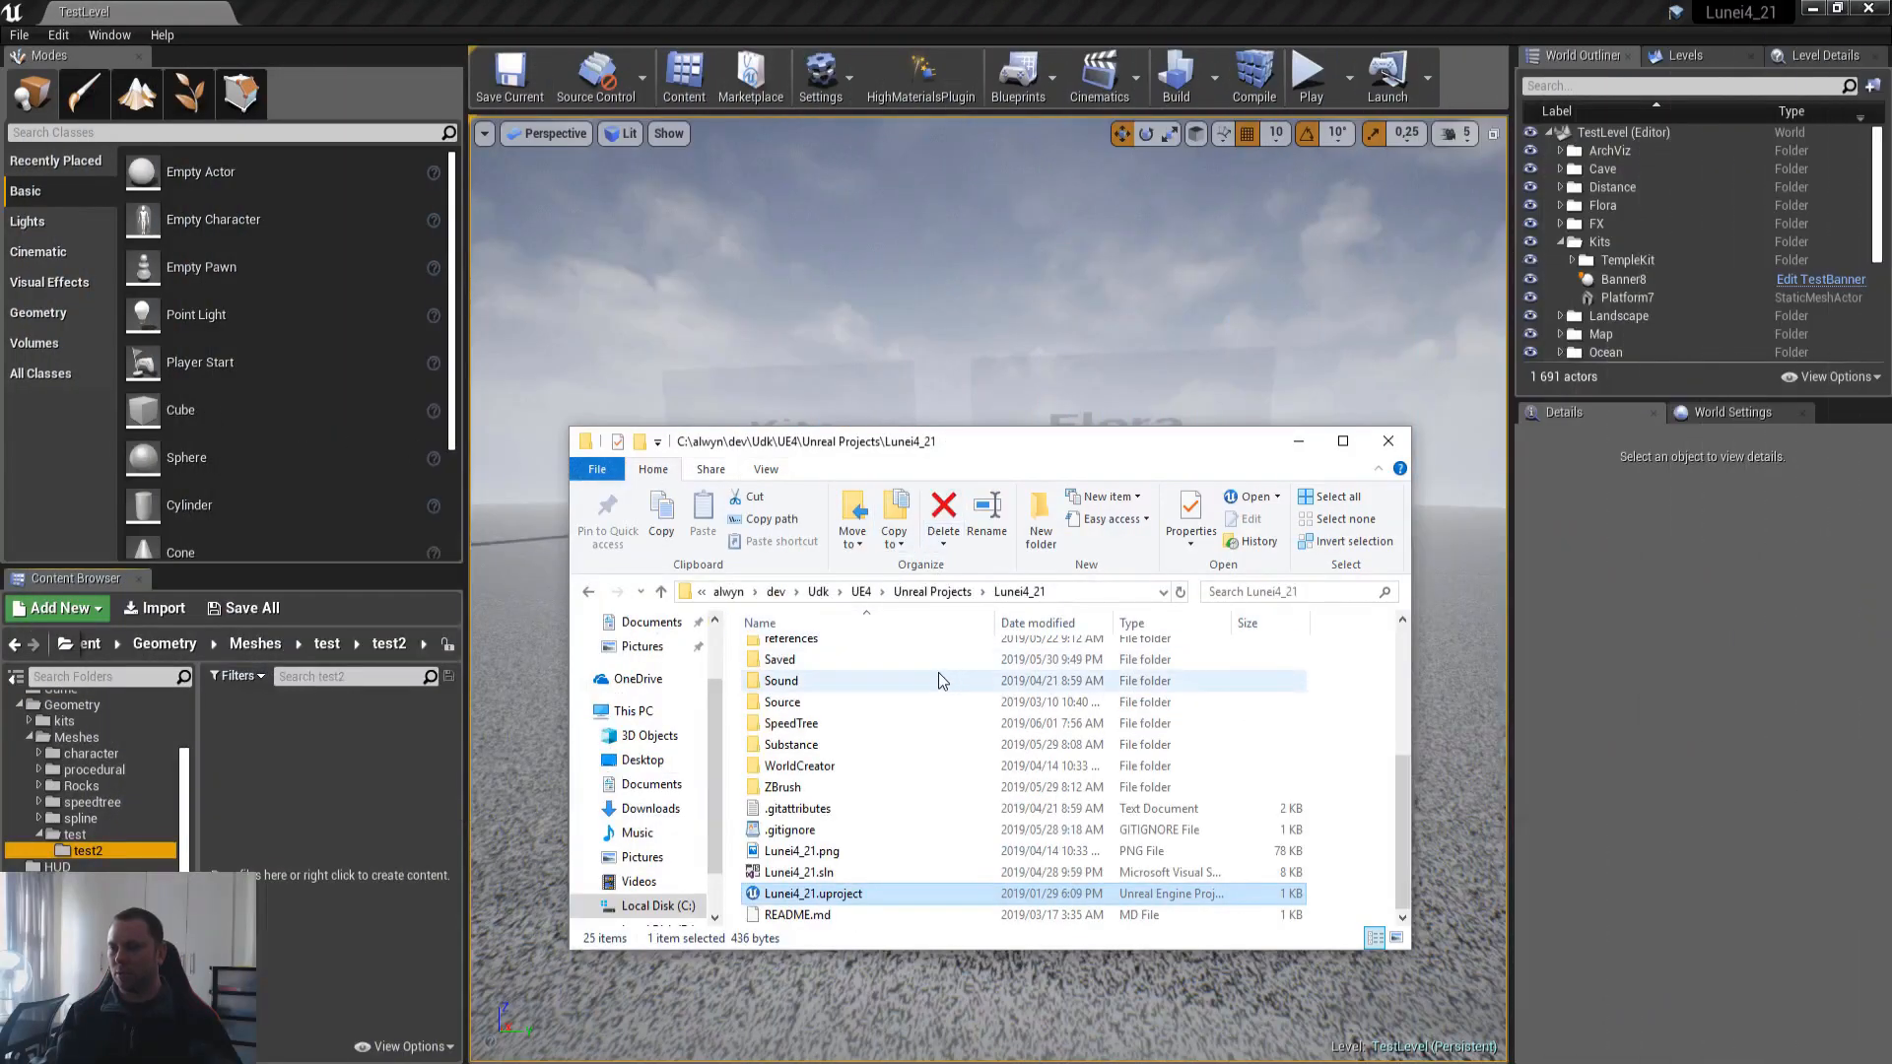
key("alt+Tab")
key("alt+Tab")
key("alt+Tab")
key("alt+Tab")
key("alt+Tab")
key("alt+Tab")
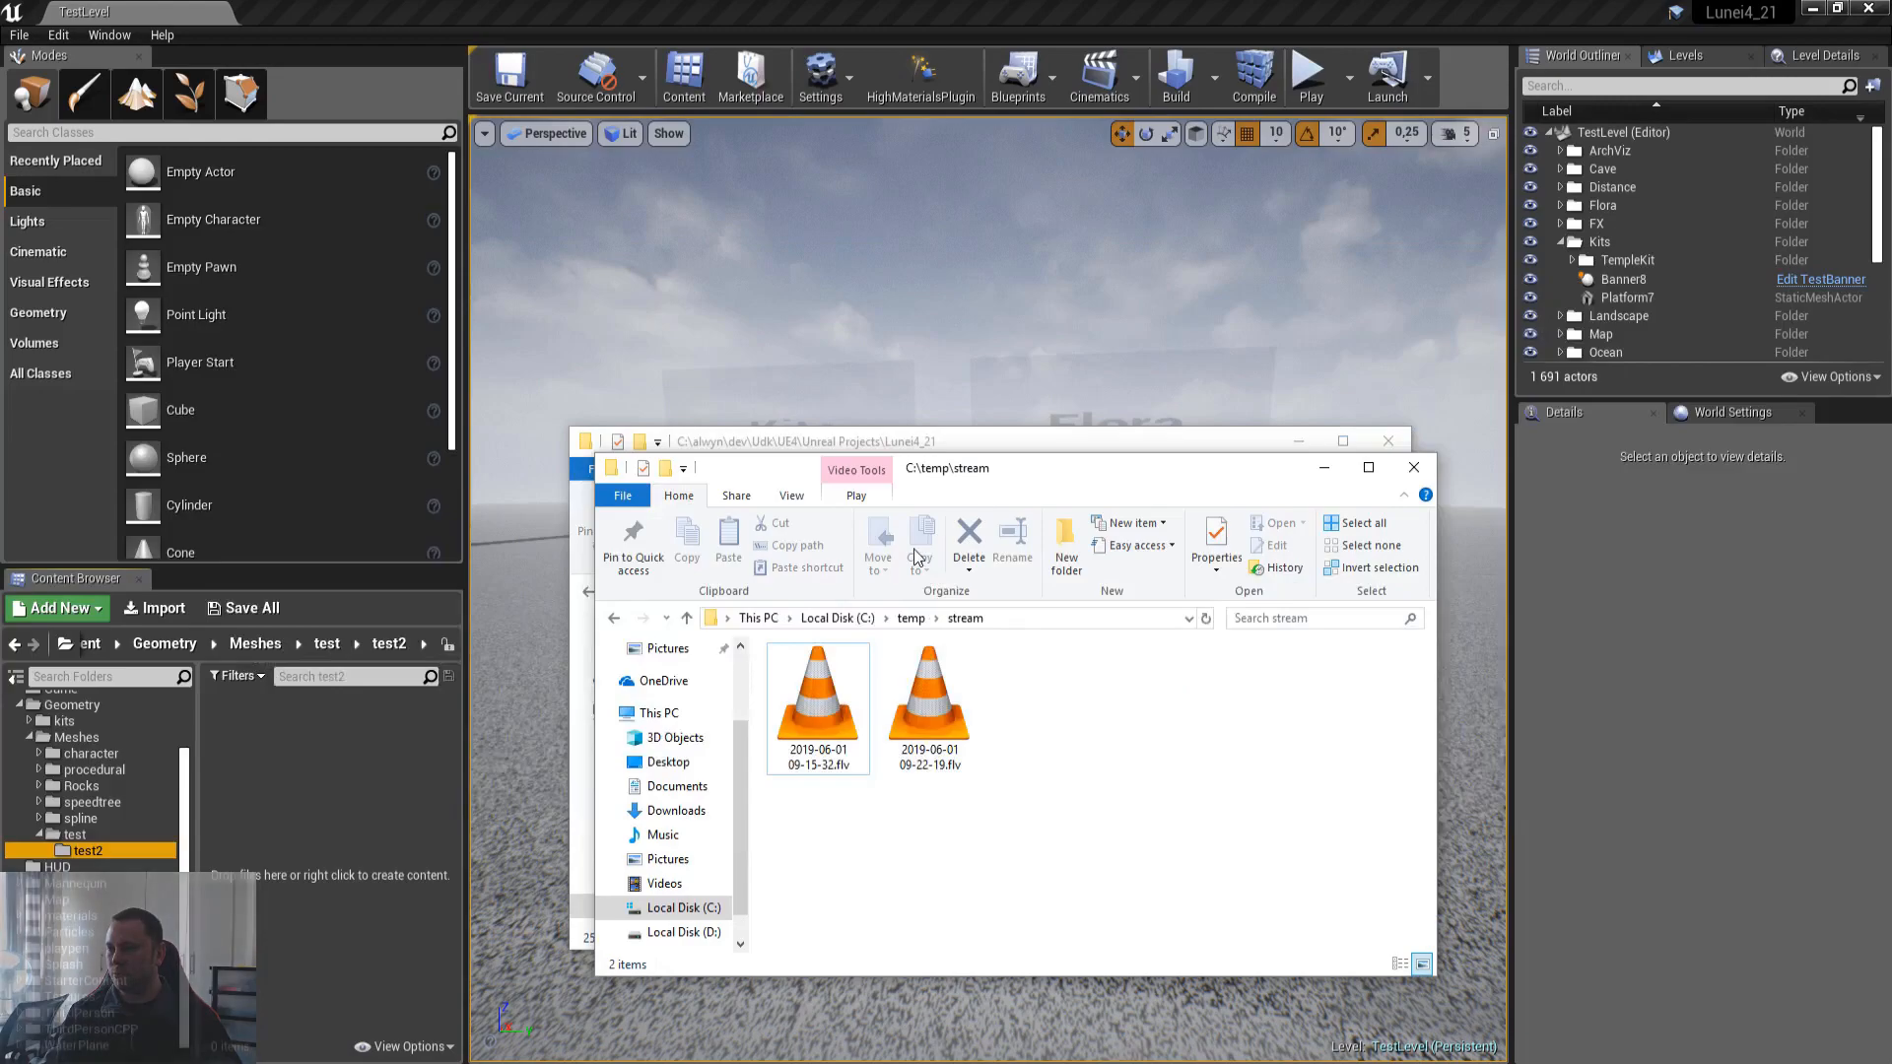
key("alt+Up")
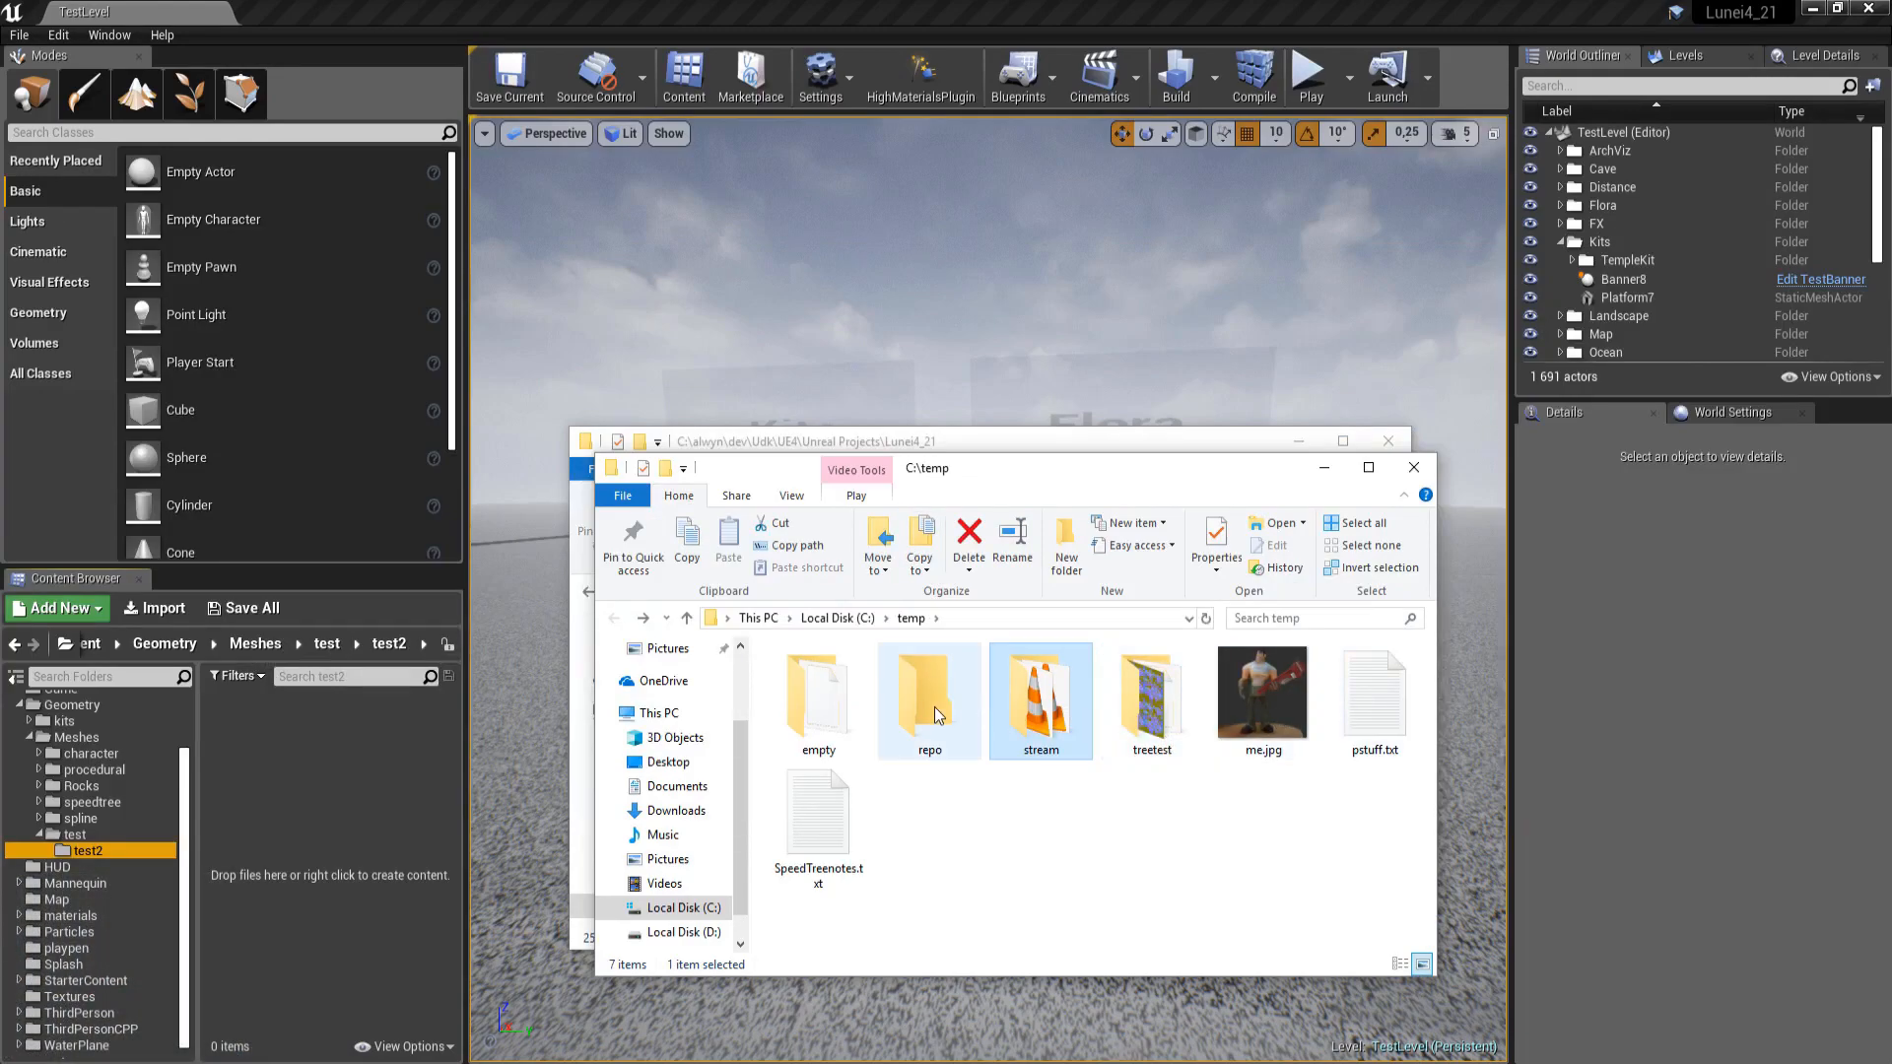
double_click(1149, 715)
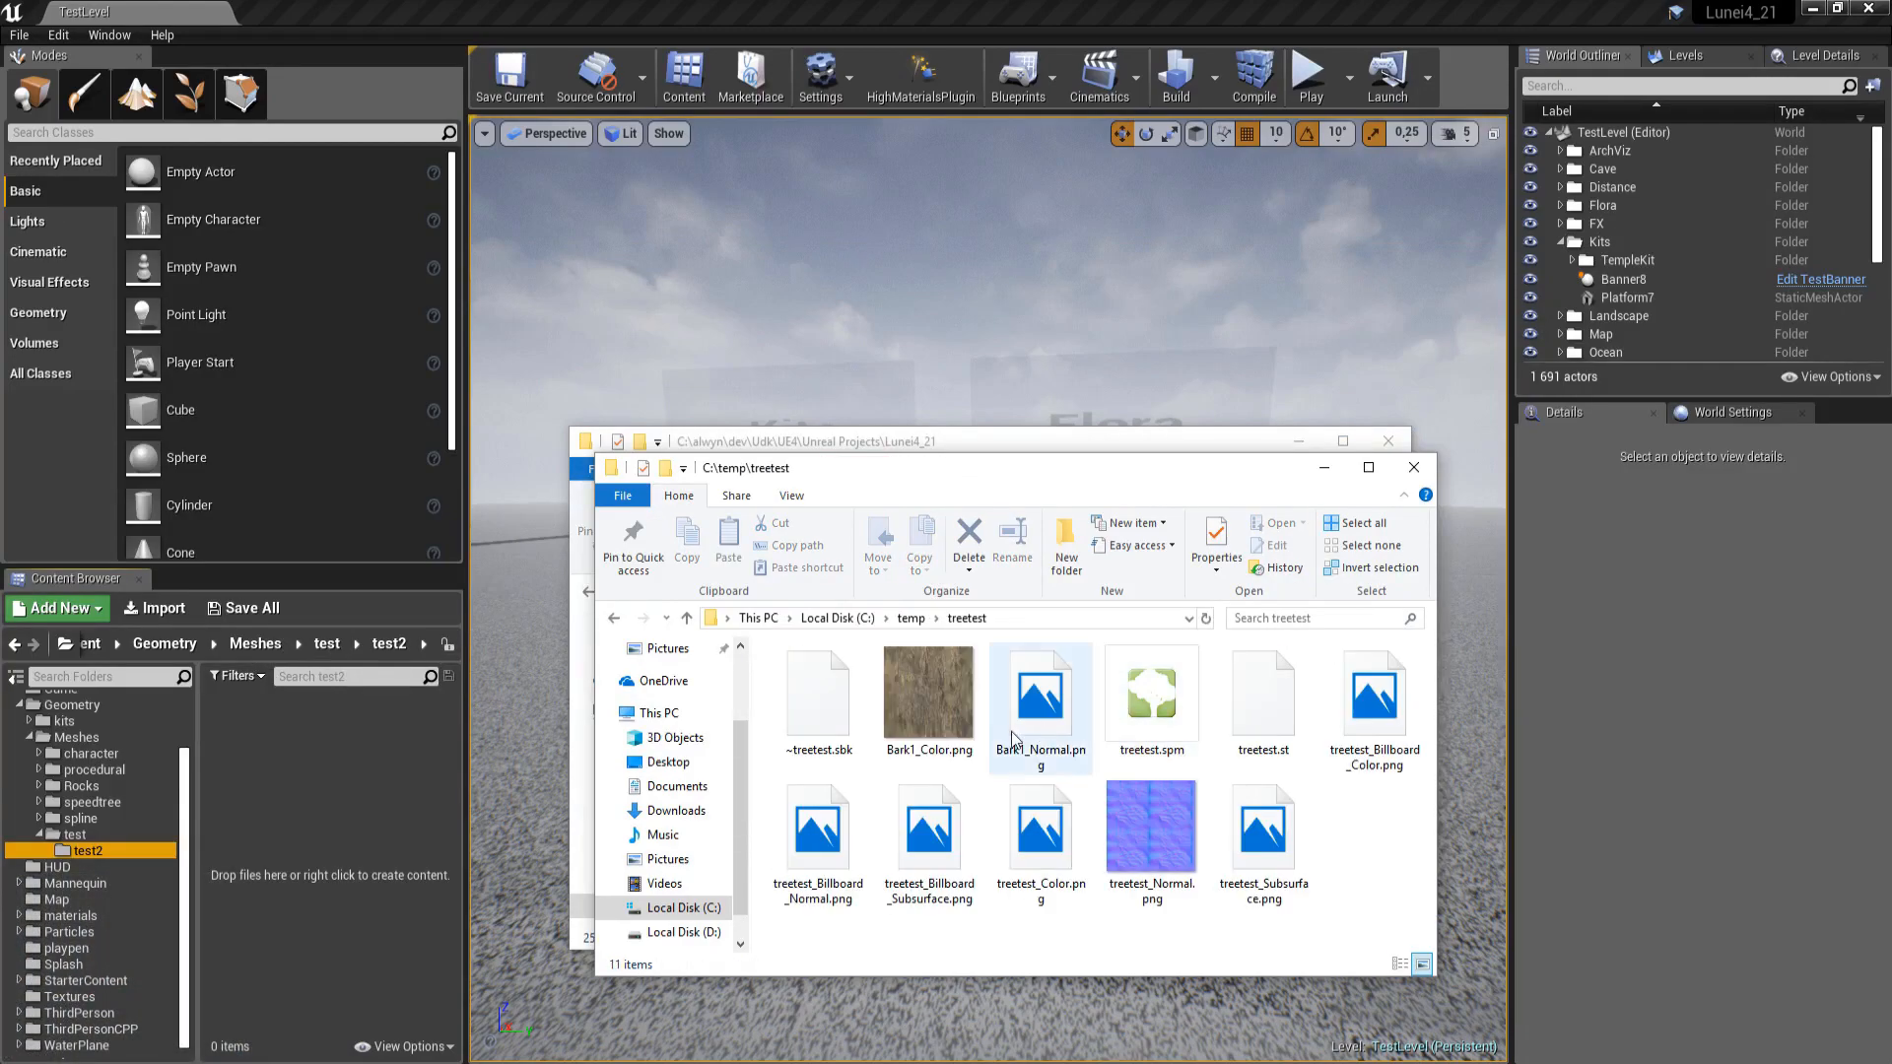
Step: Import treetest.st into Unreal Editor's test2 folder with Create Materials, Include Subsurface and Include Vertex Processing enabled
left_click(1268, 708)
left_click_drag(1264, 699, 297, 723)
key("alt+Tab")
key("alt+Tab")
key("alt+Tab")
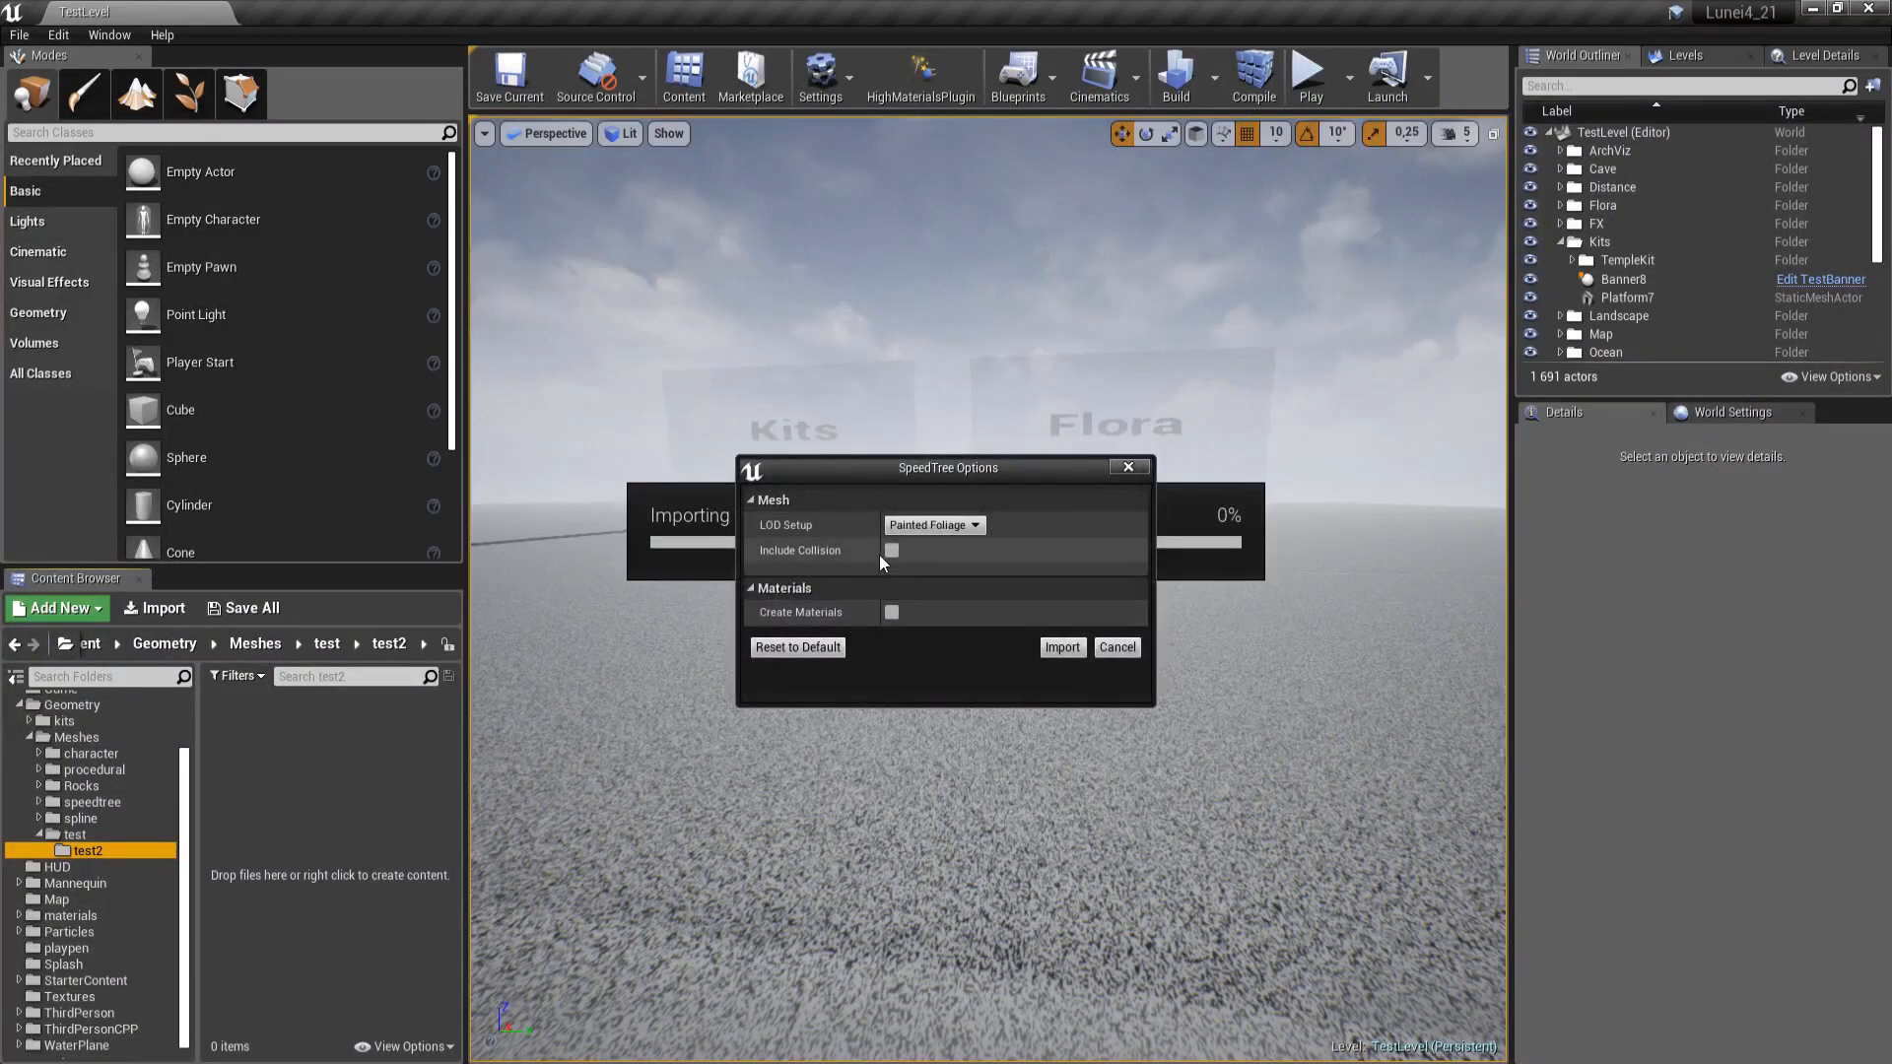
left_click(892, 613)
left_click(892, 636)
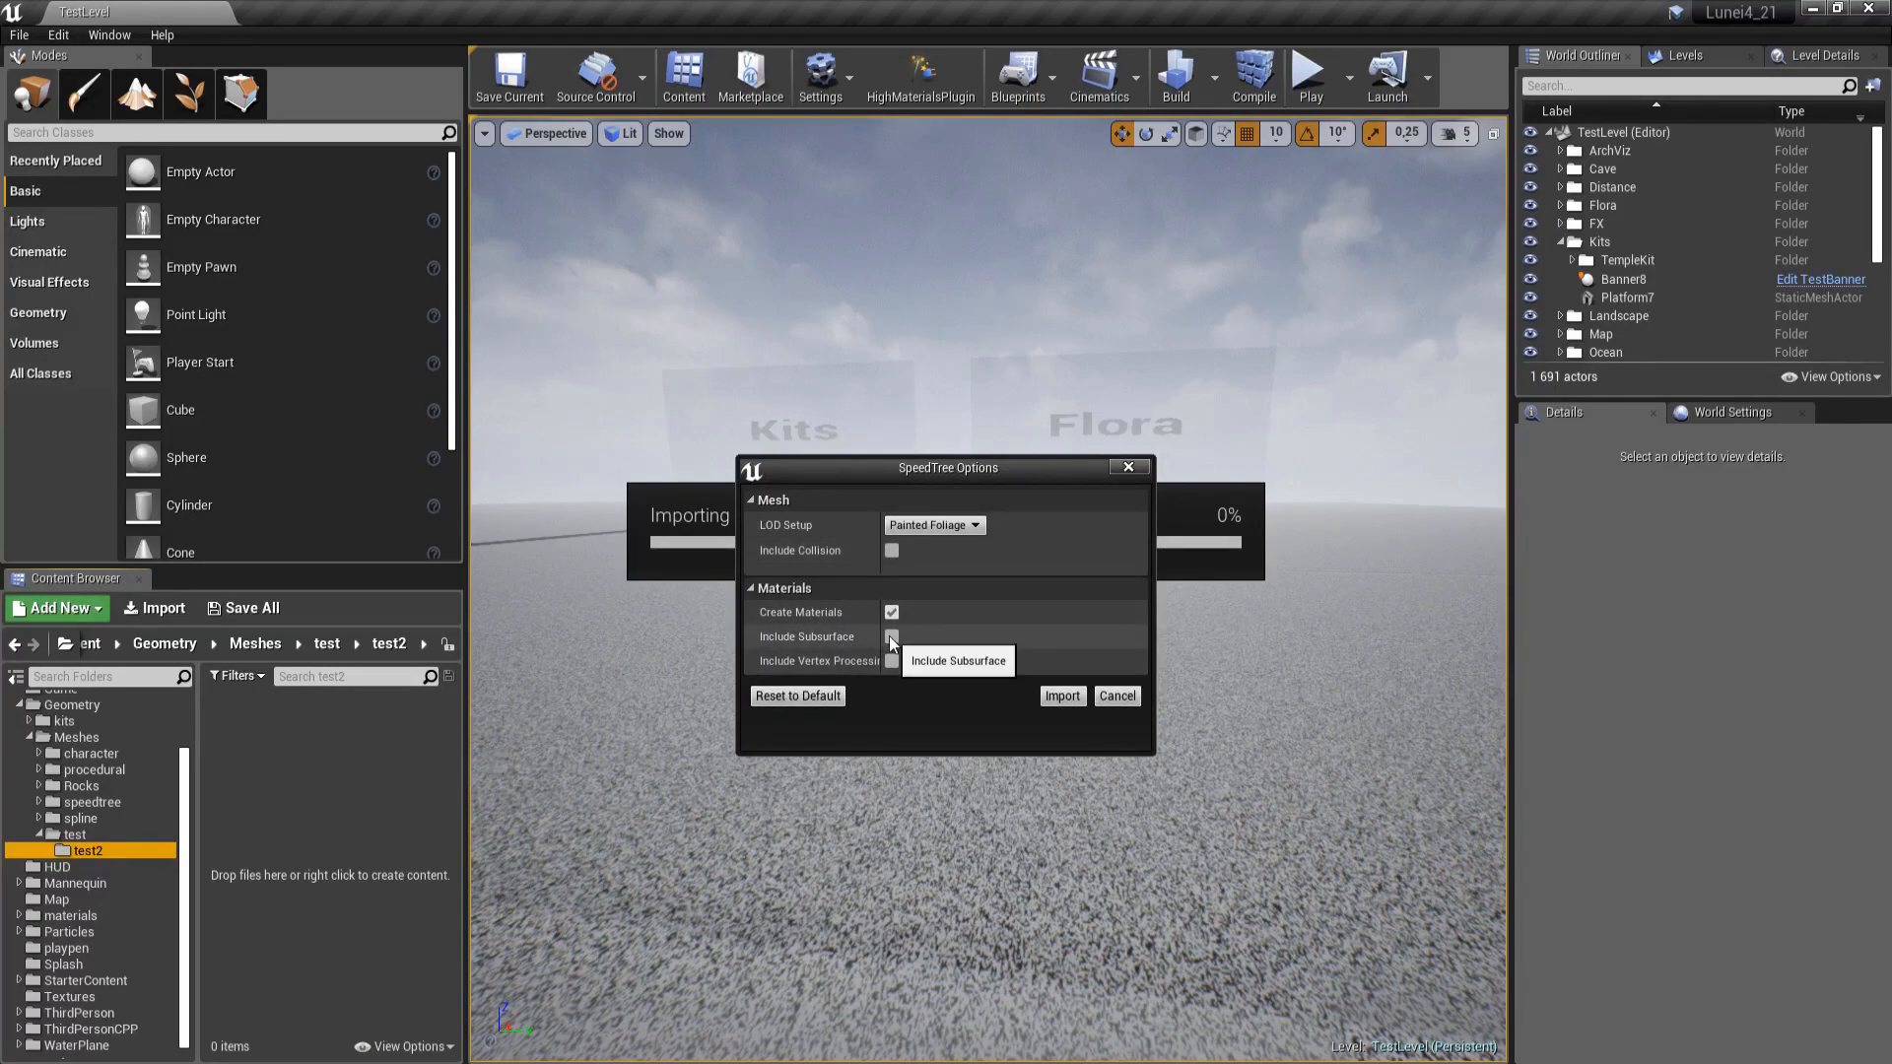
left_click(892, 662)
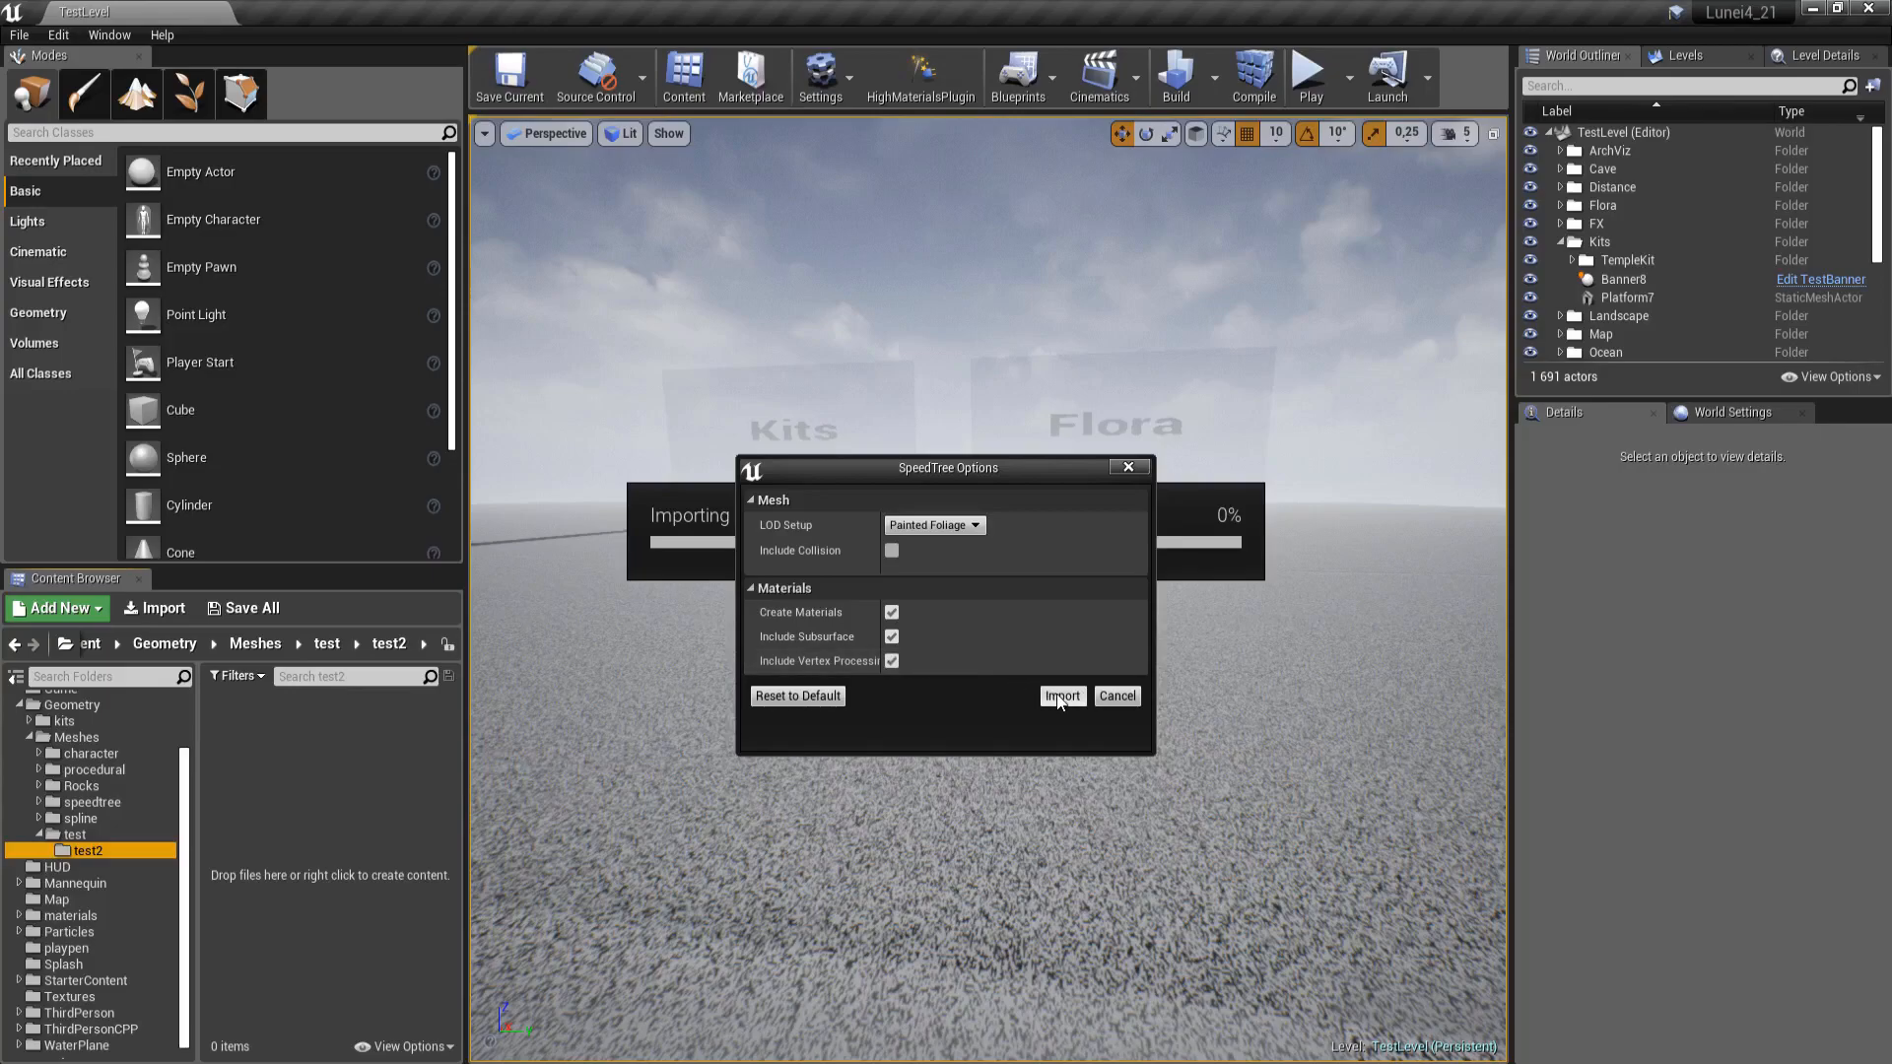
left_click(1061, 697)
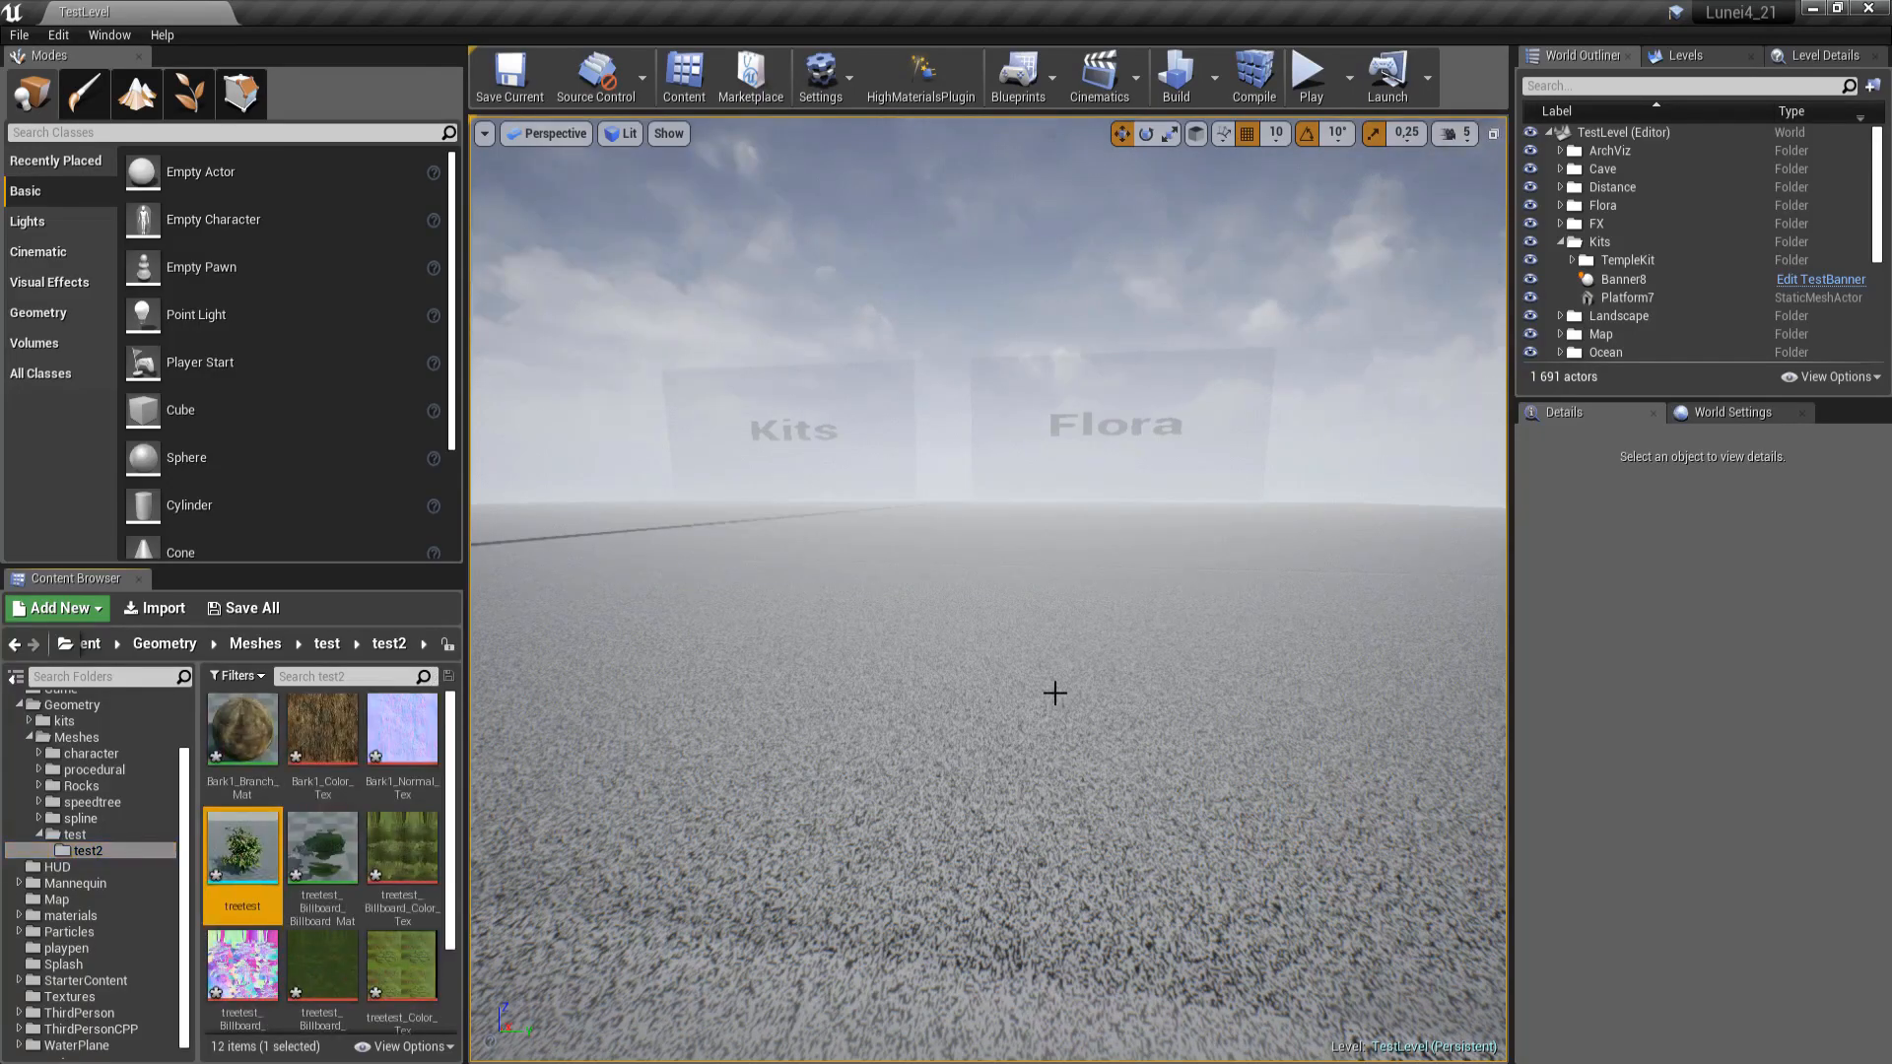
Step: Save all the newly imported tree assets in the project
right_click_drag(1054, 646, 976, 658)
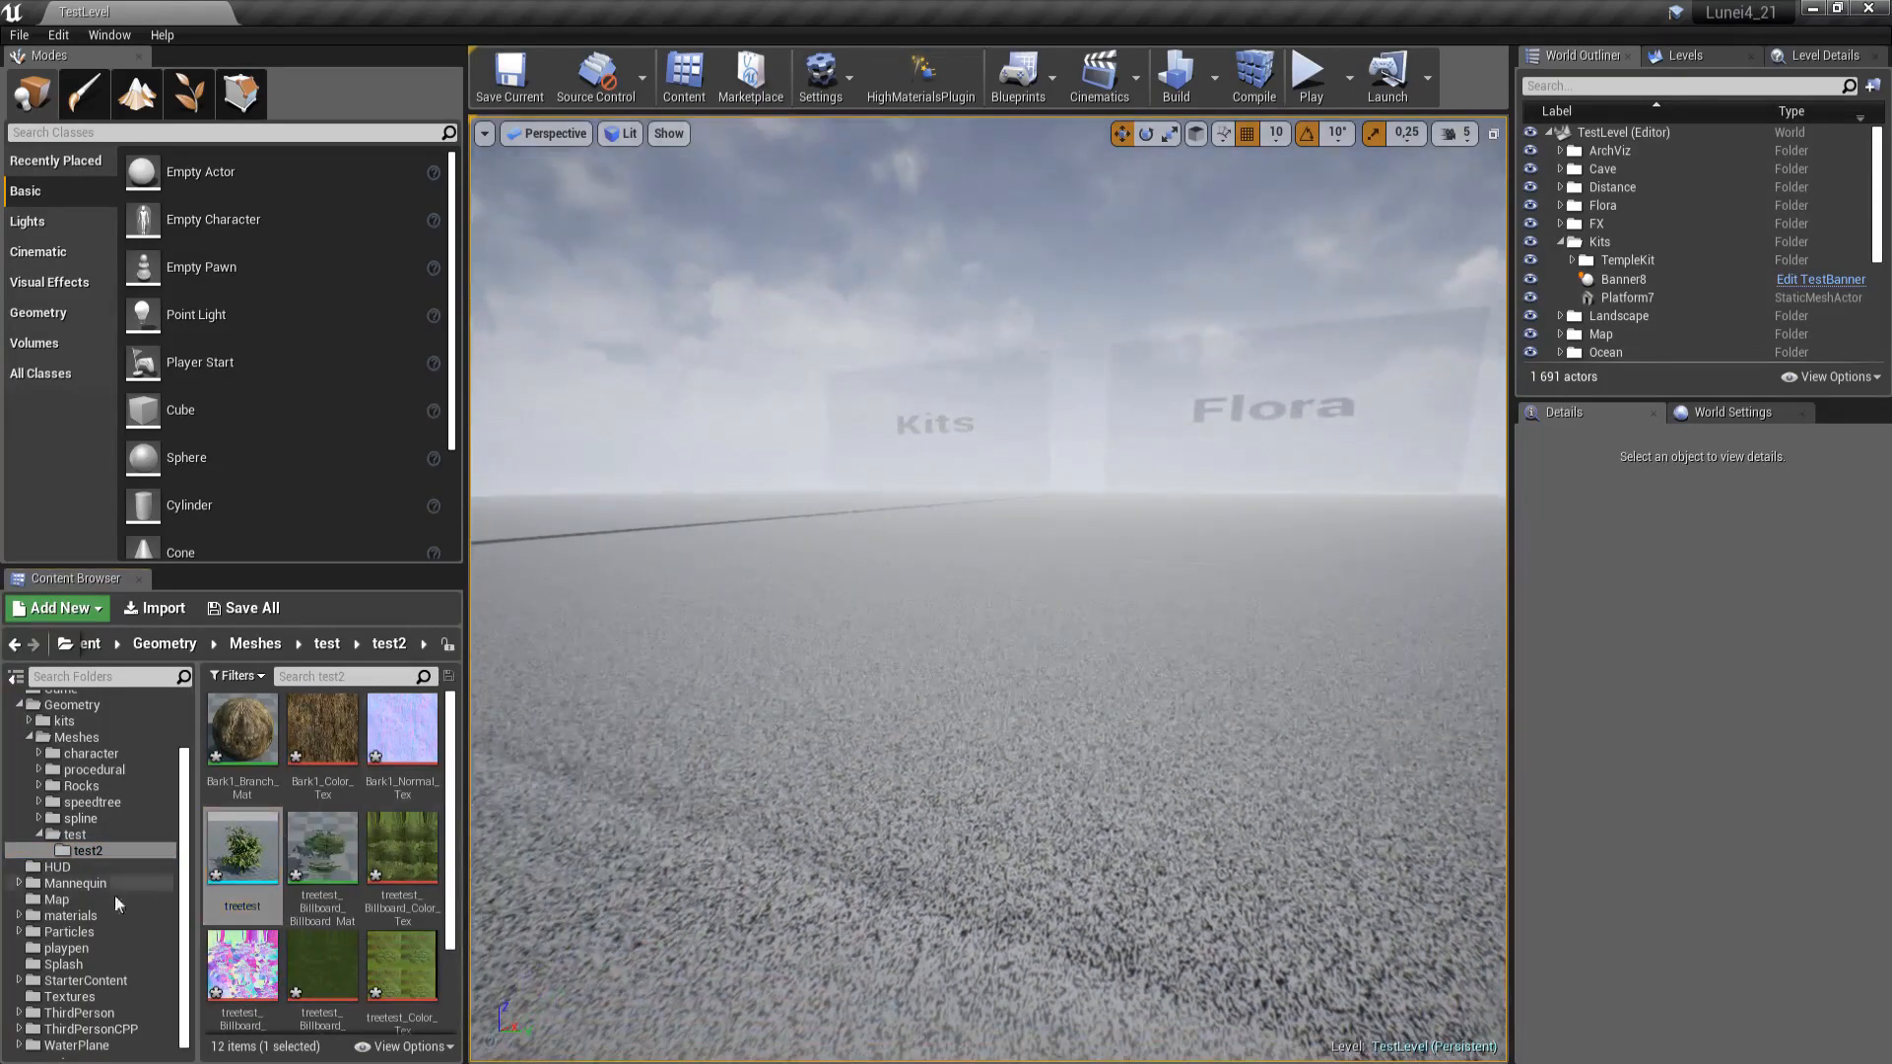
right_click_drag(832, 734, 856, 725)
key("ctrl+shift+s")
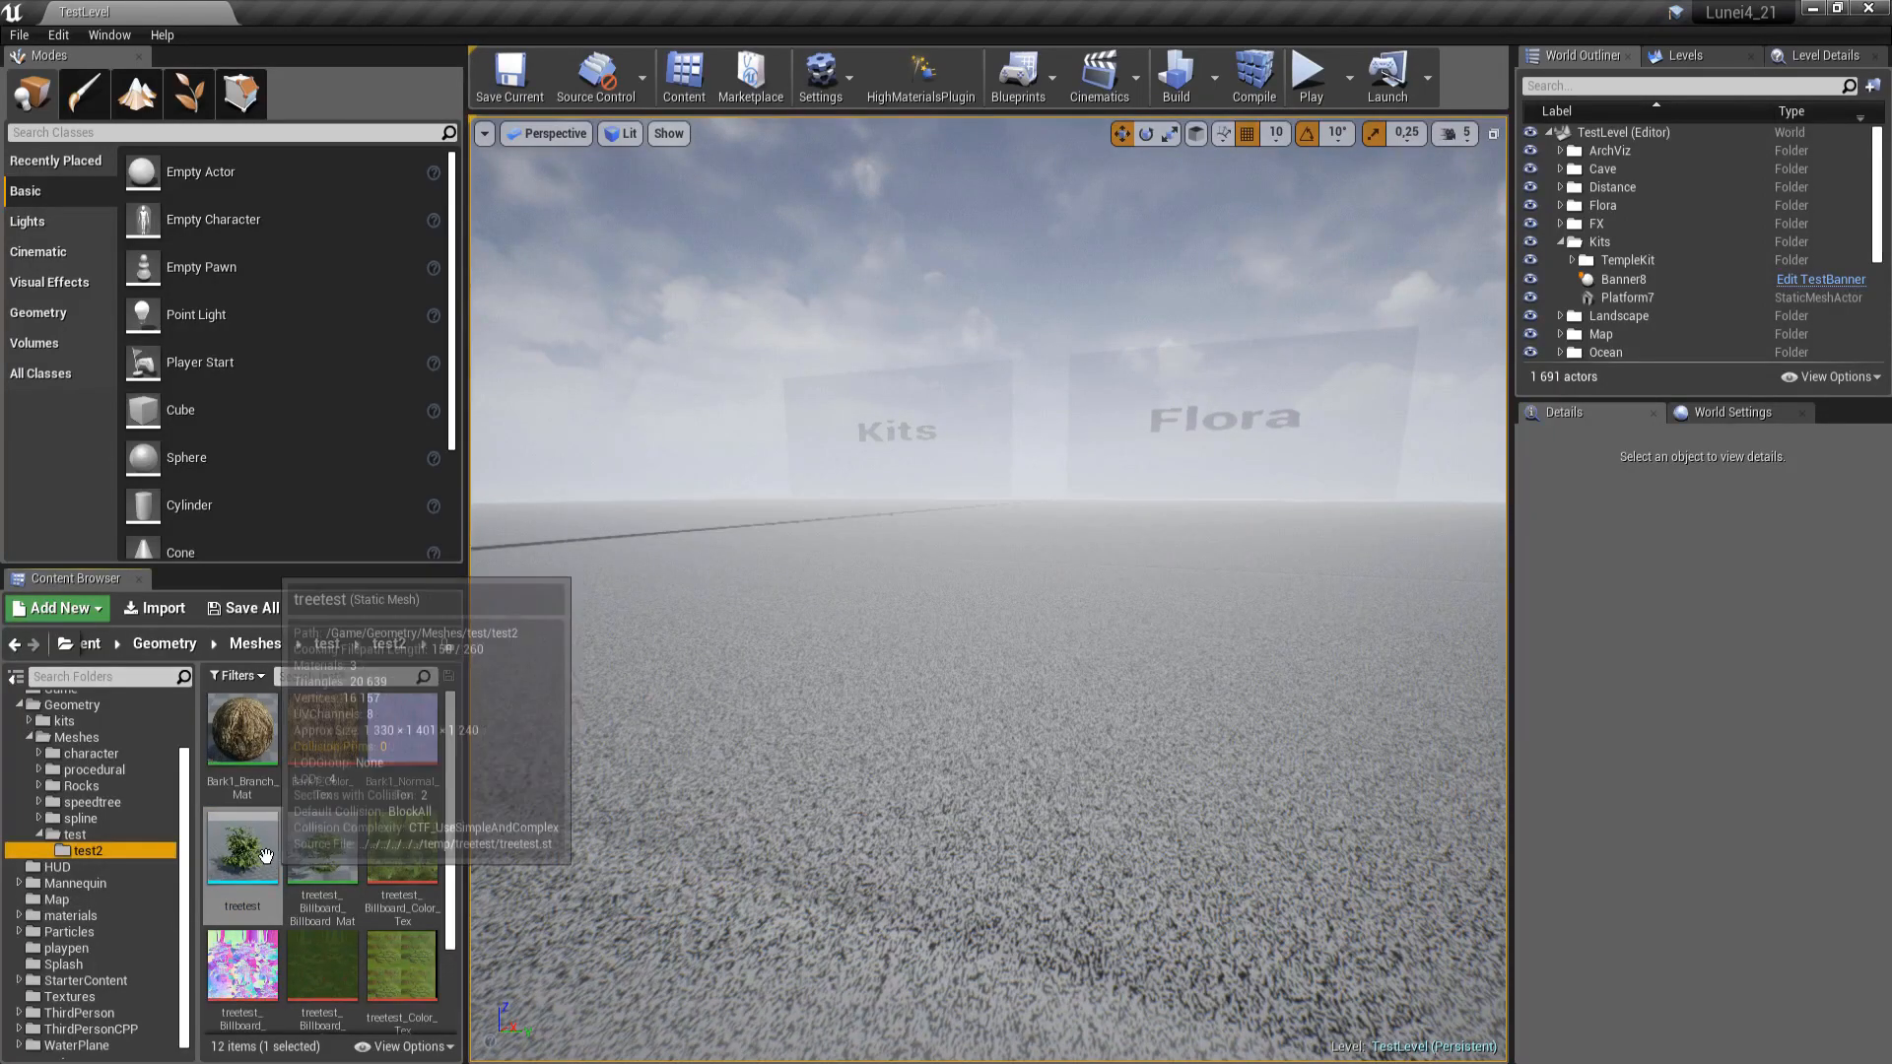
Step: Open the treetest static mesh in its editor and inspect the tree from several distances and angles
double_click(274, 876)
left_click_drag(0, 140, 1320, 156)
double_click(1321, 155)
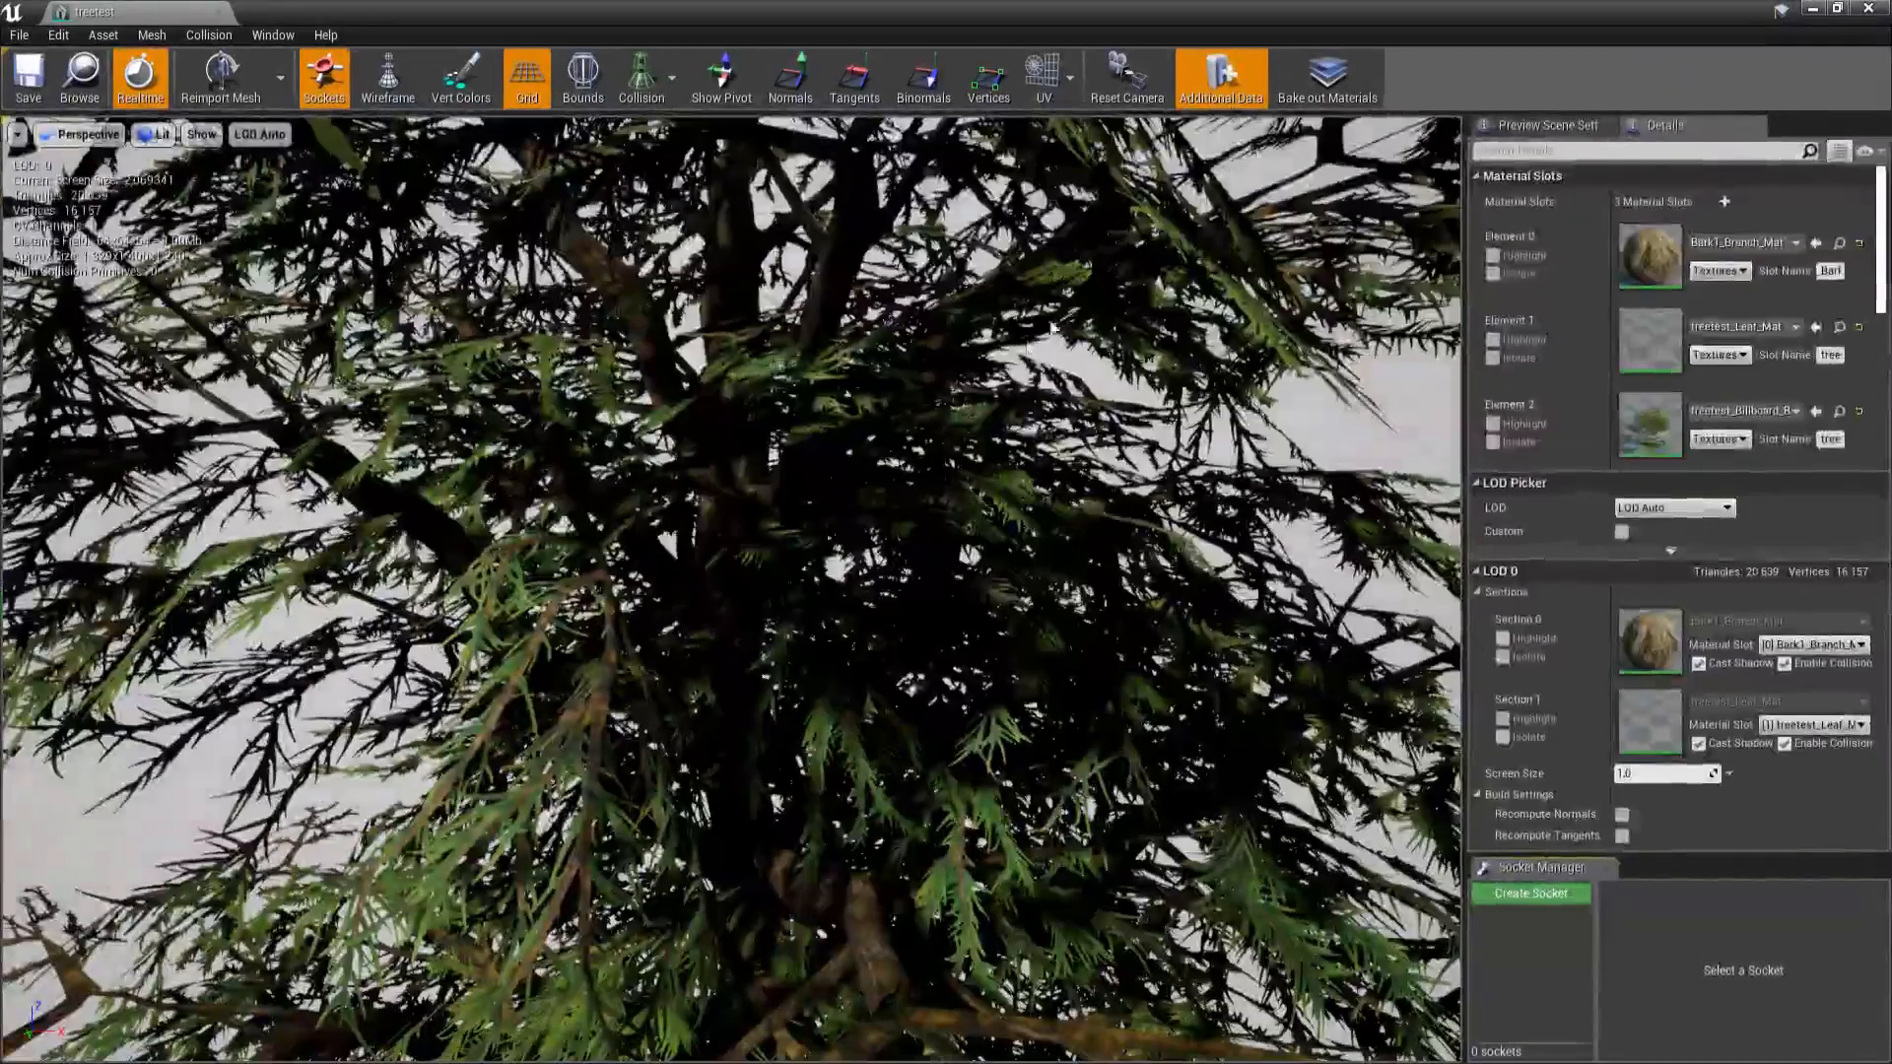
scroll(1076, 312, "down", 8)
left_click_drag(1076, 312, 847, 369, "alt")
scroll(1055, 359, "down", 5)
left_click_drag(966, 564, 749, 564)
scroll(966, 563, "down", 3)
scroll(966, 564, "up", 6)
left_click_drag(966, 564, 810, 451)
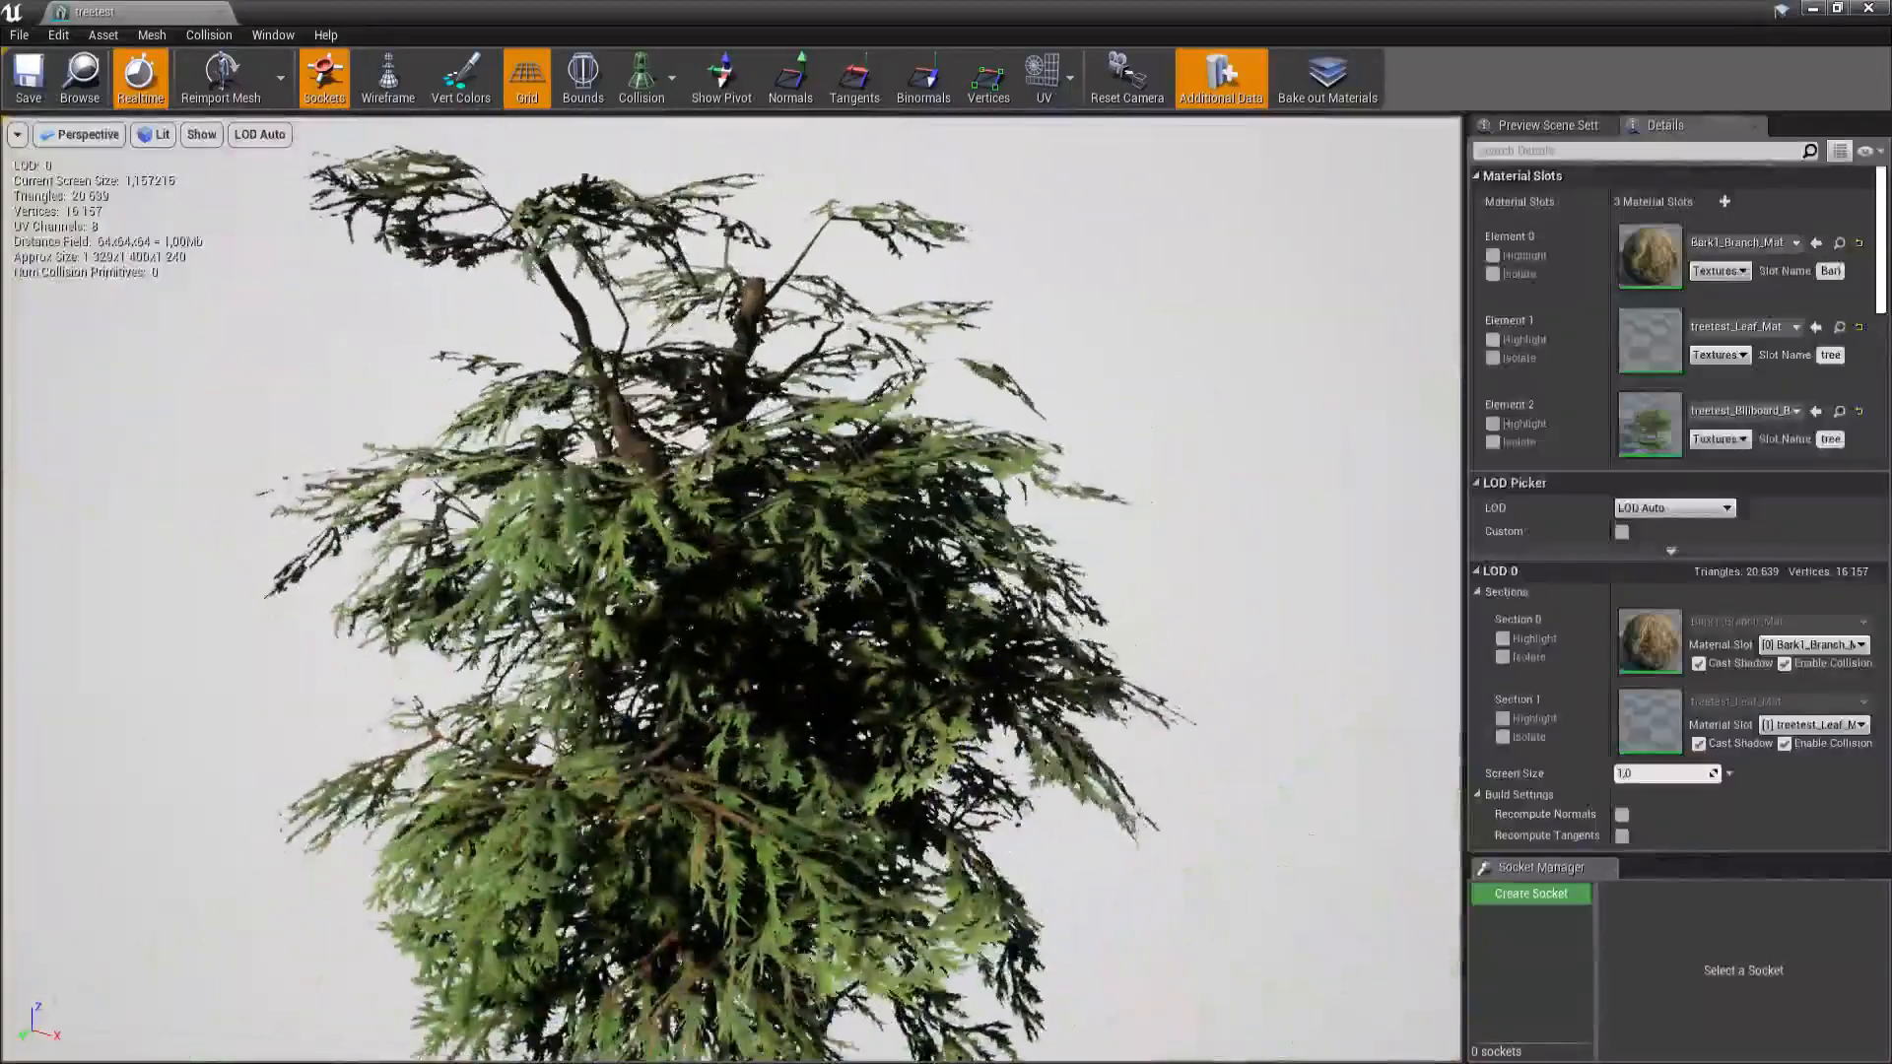
Step: Set the mesh's collision complexity to Use Complex Collision As Simple, enable Customized Collision, and disable collision on LOD 0's leaf section
left_click(1598, 152)
type("col")
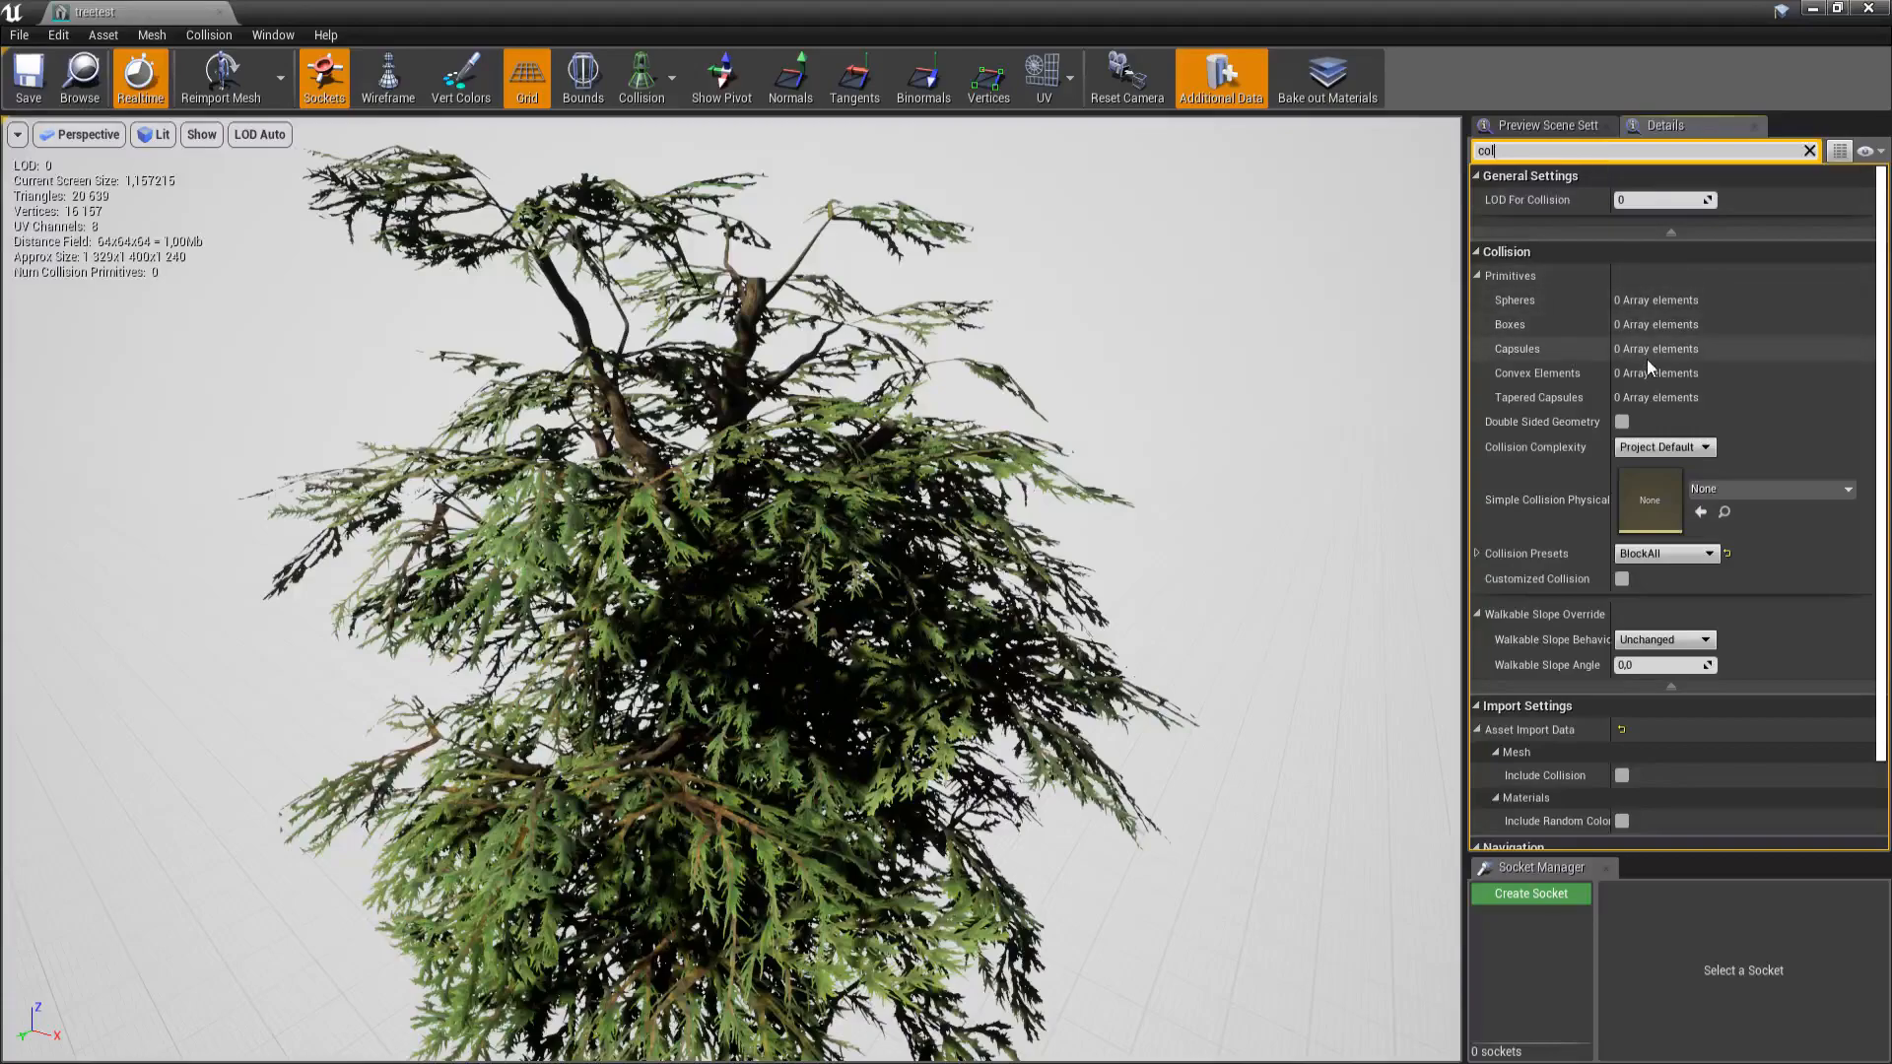
left_click(1665, 447)
left_click(1654, 522)
left_click(1622, 578)
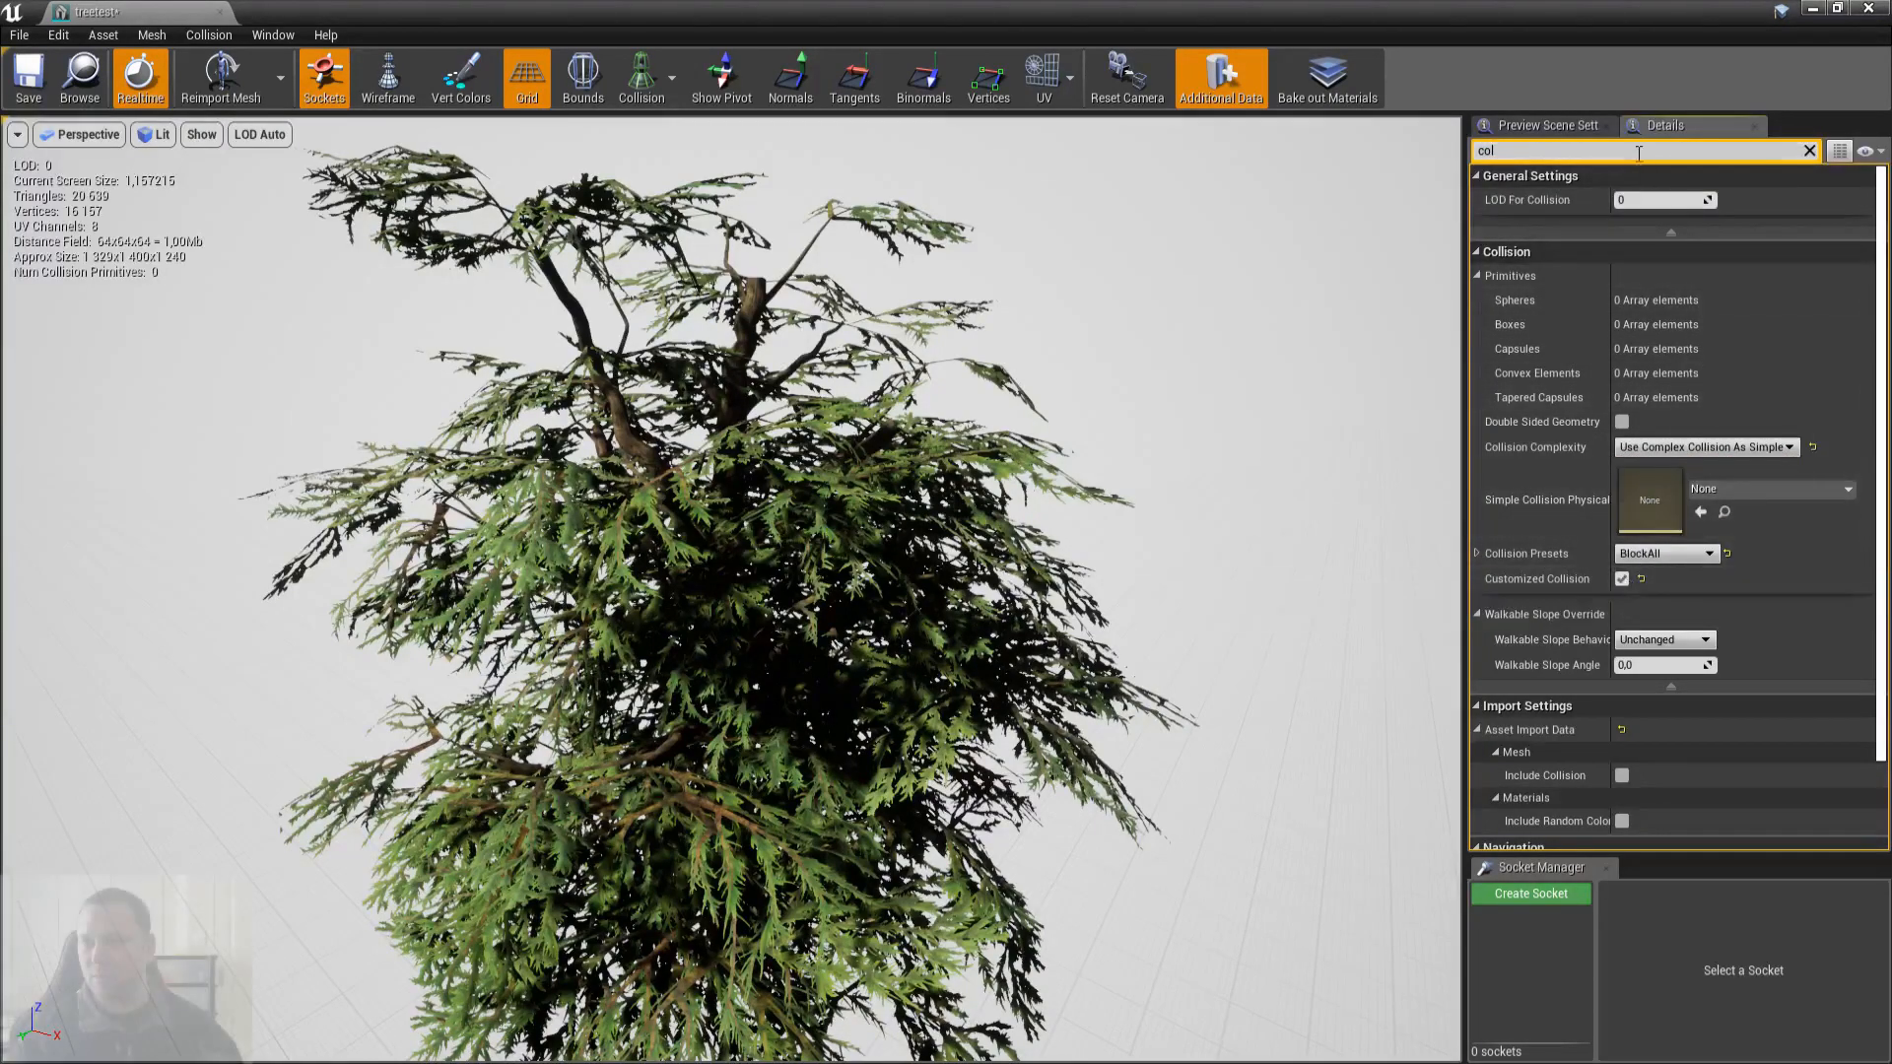
left_click(1809, 150)
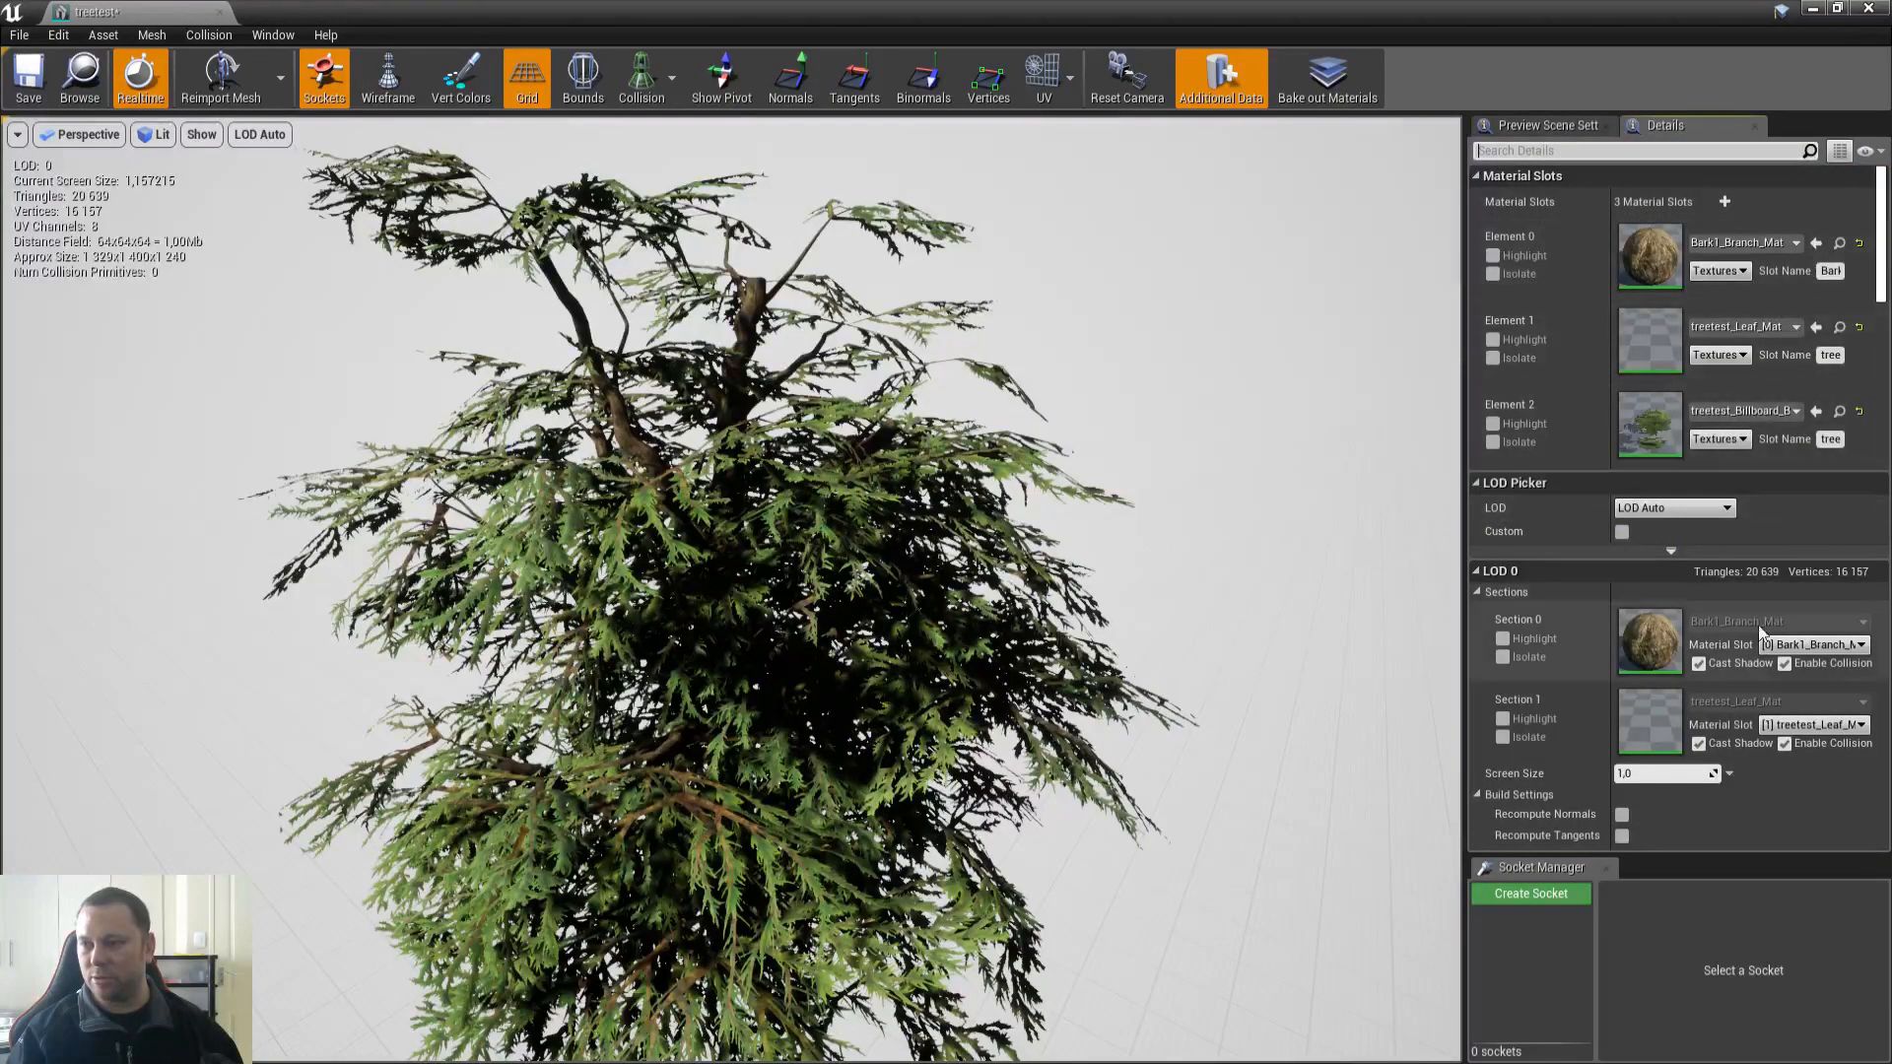
left_click(1785, 743)
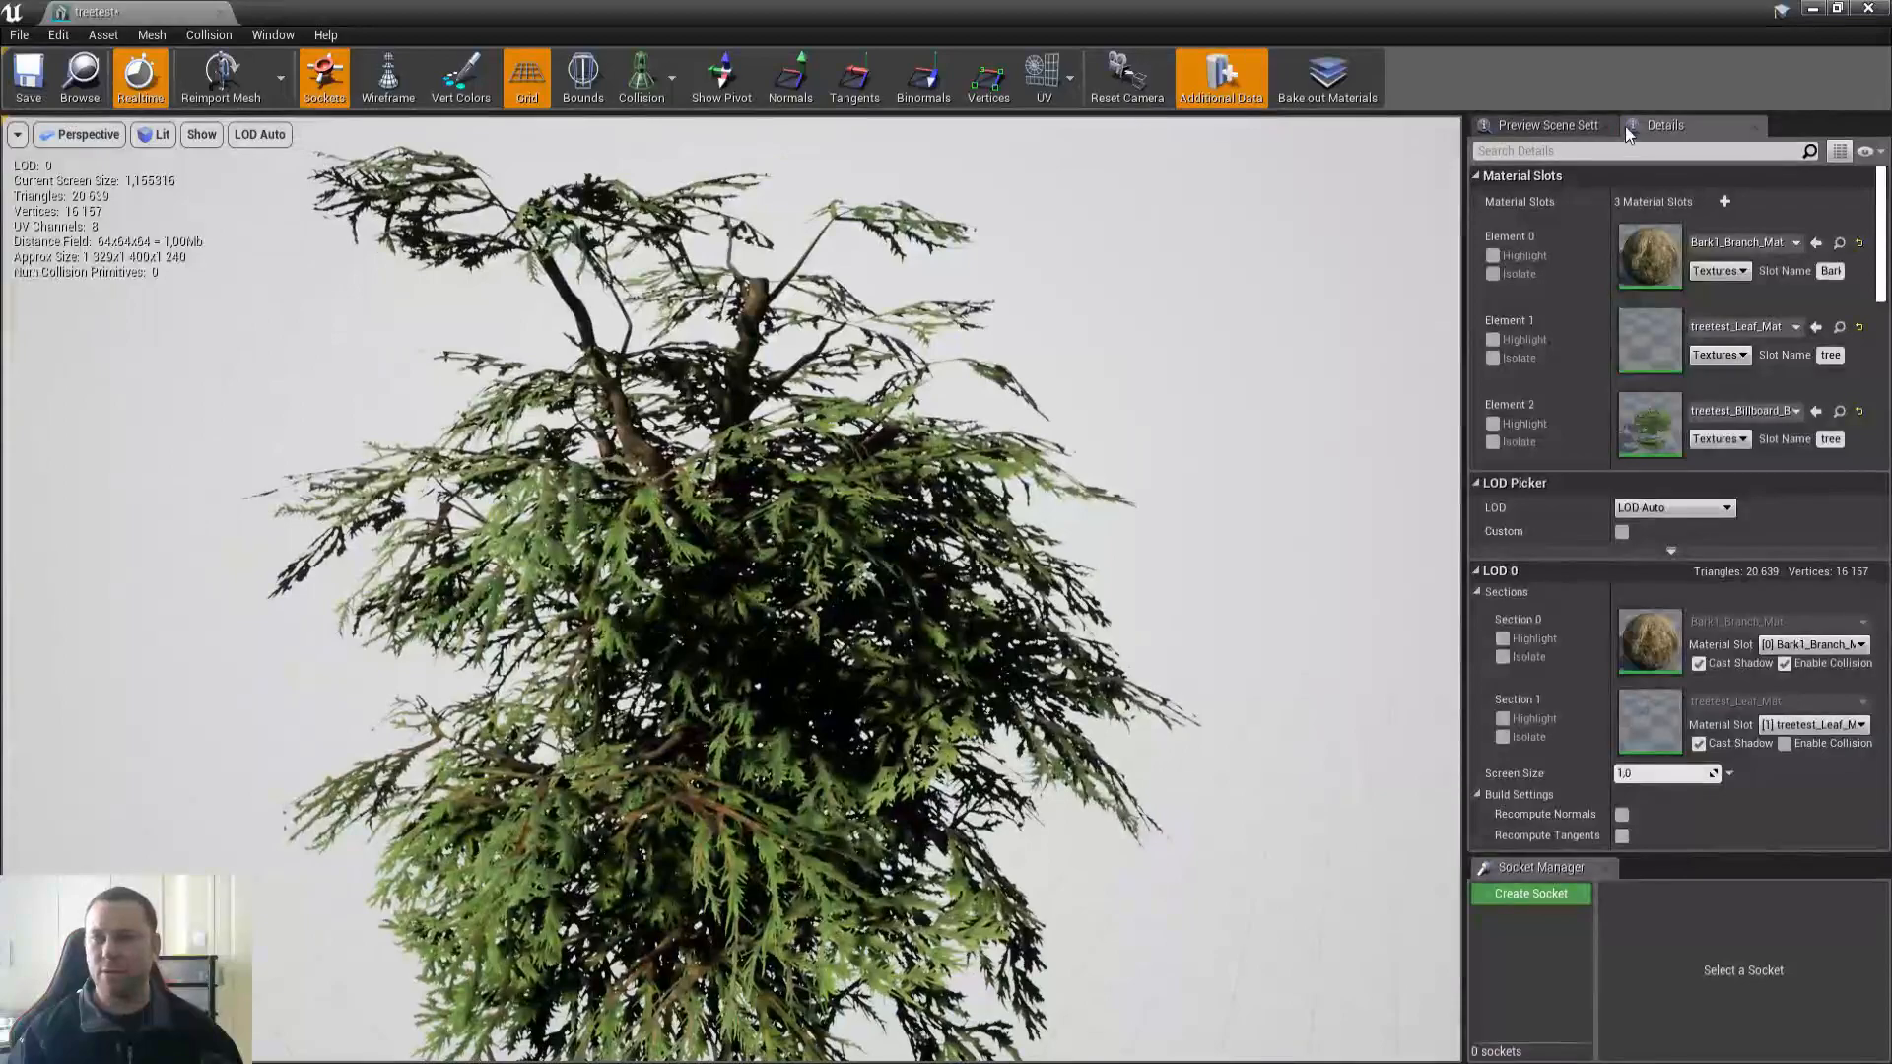
Step: Set the tree mesh's screen size to 0.3 for LOD 1 and 0.1 for LOD 2
left_click(1608, 153)
type("lod")
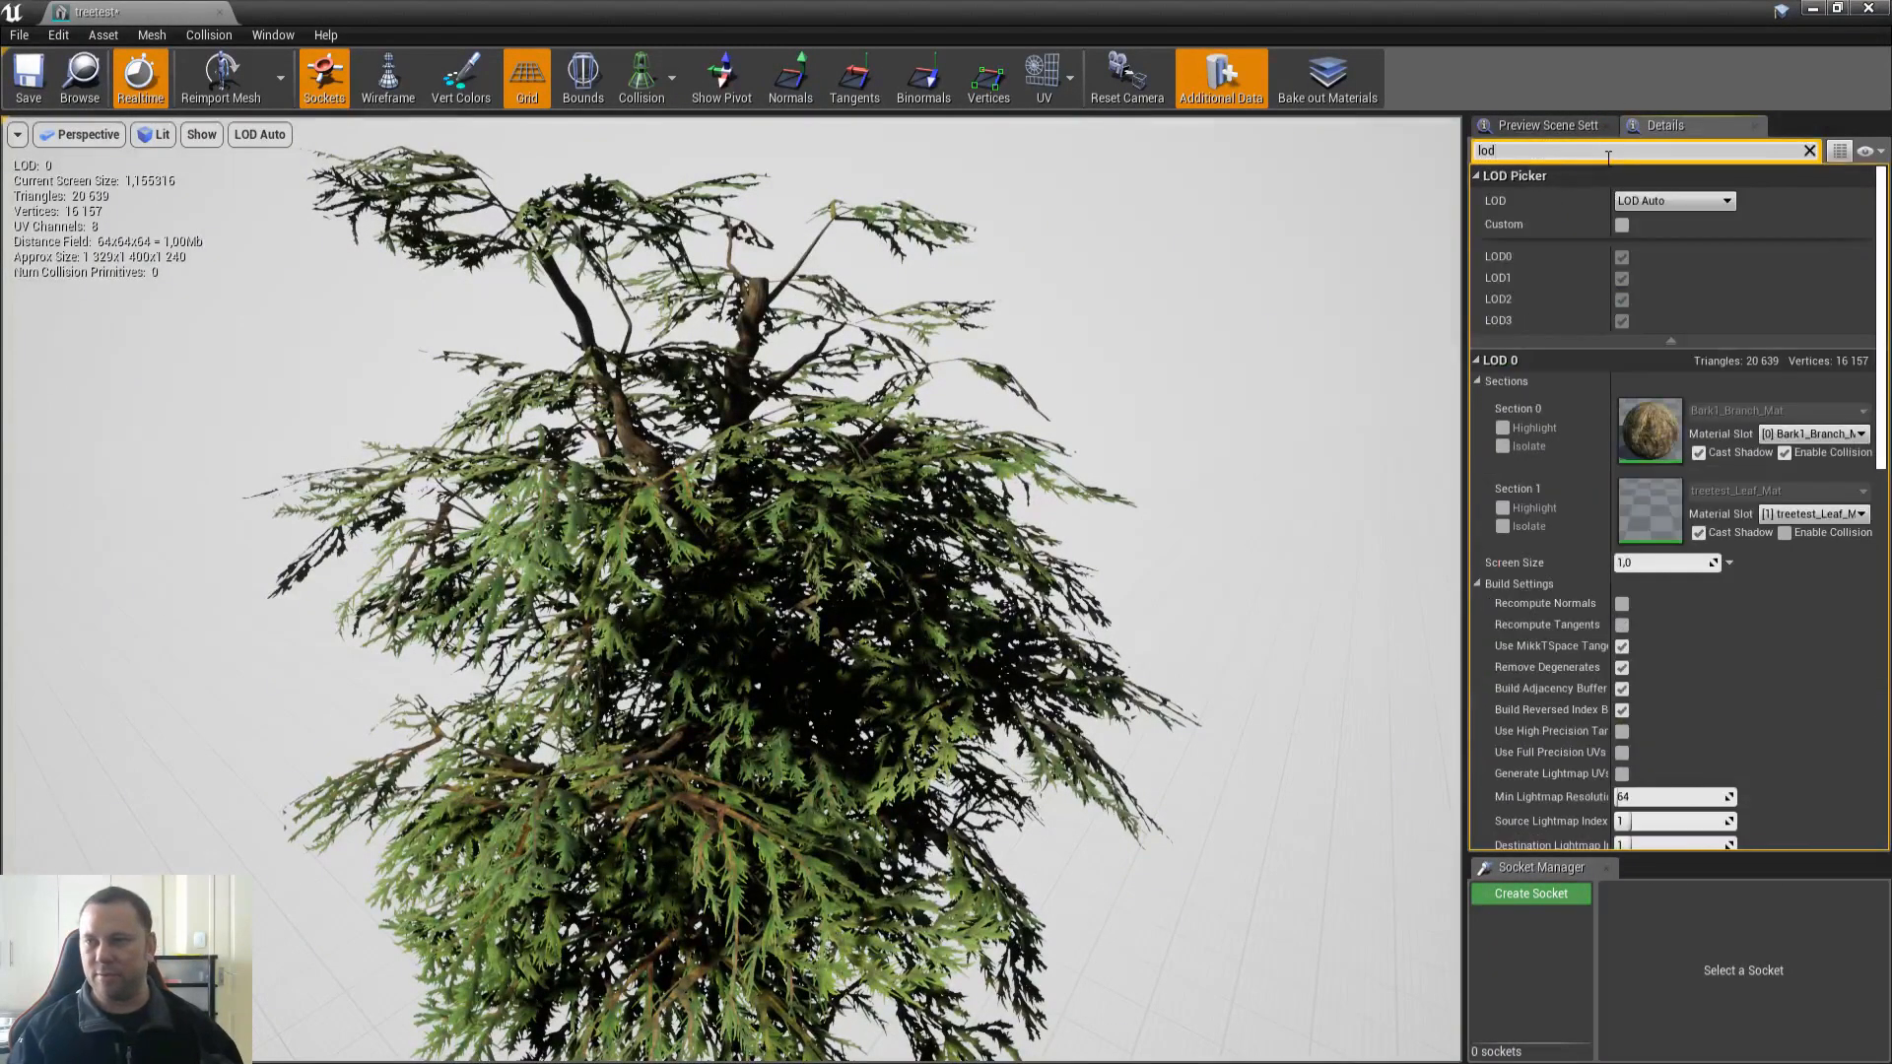
left_click(1646, 200)
left_click(1674, 267)
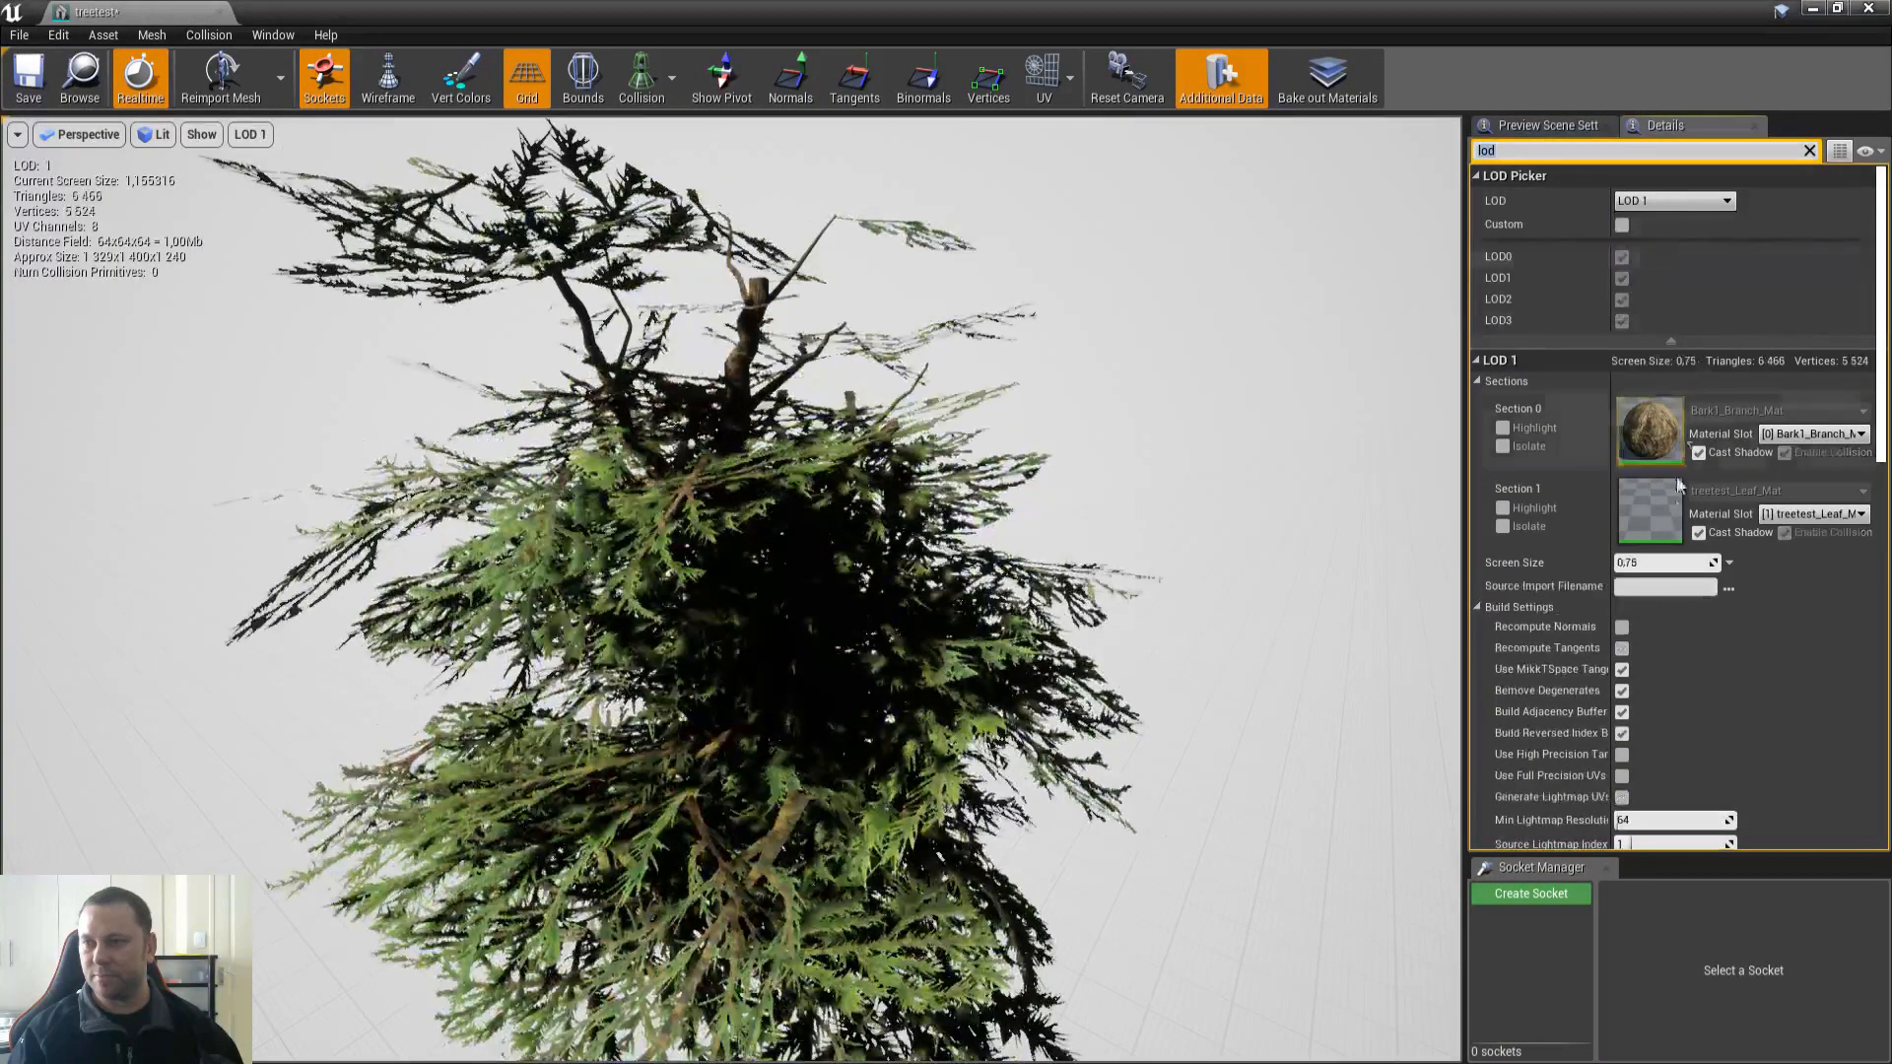
left_click(1669, 562)
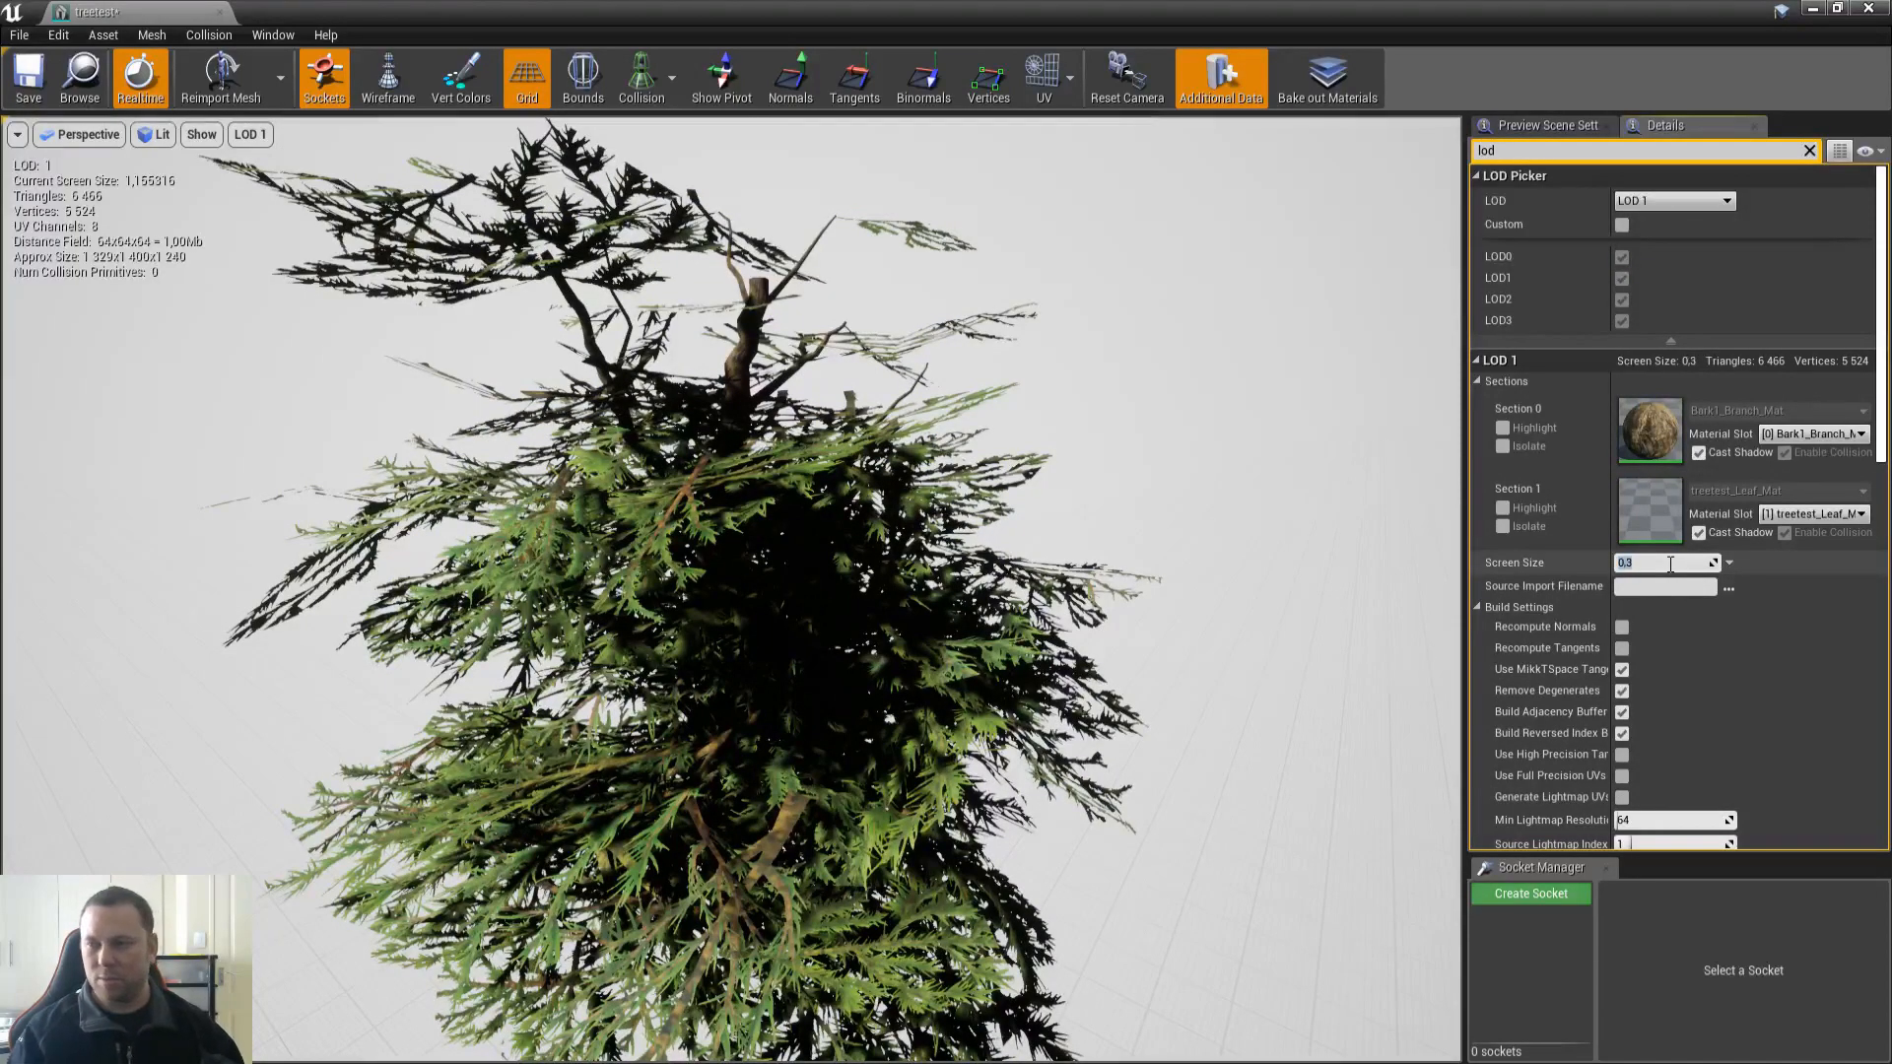
left_click(1674, 200)
left_click(1673, 290)
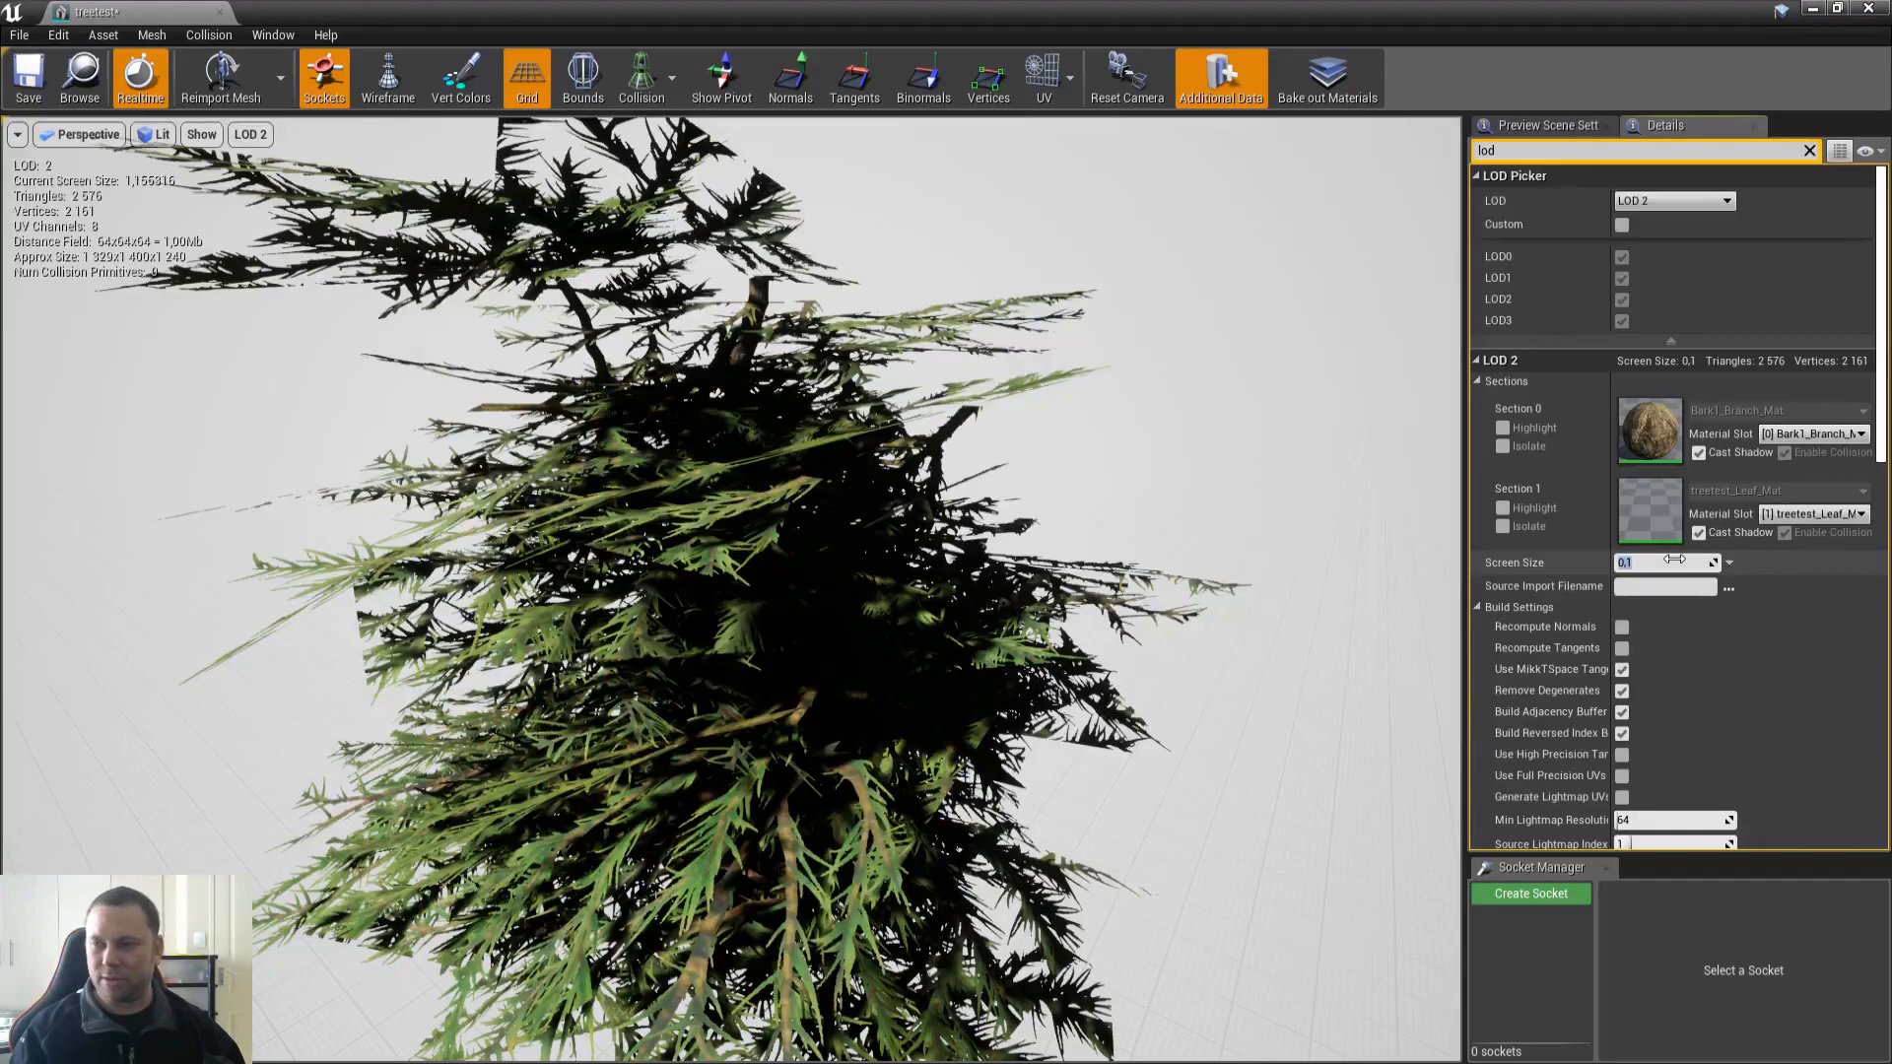
Step: Set the screen size of LOD 3 to 0.05, then save the tree mesh and close its editor
left_click(1675, 200)
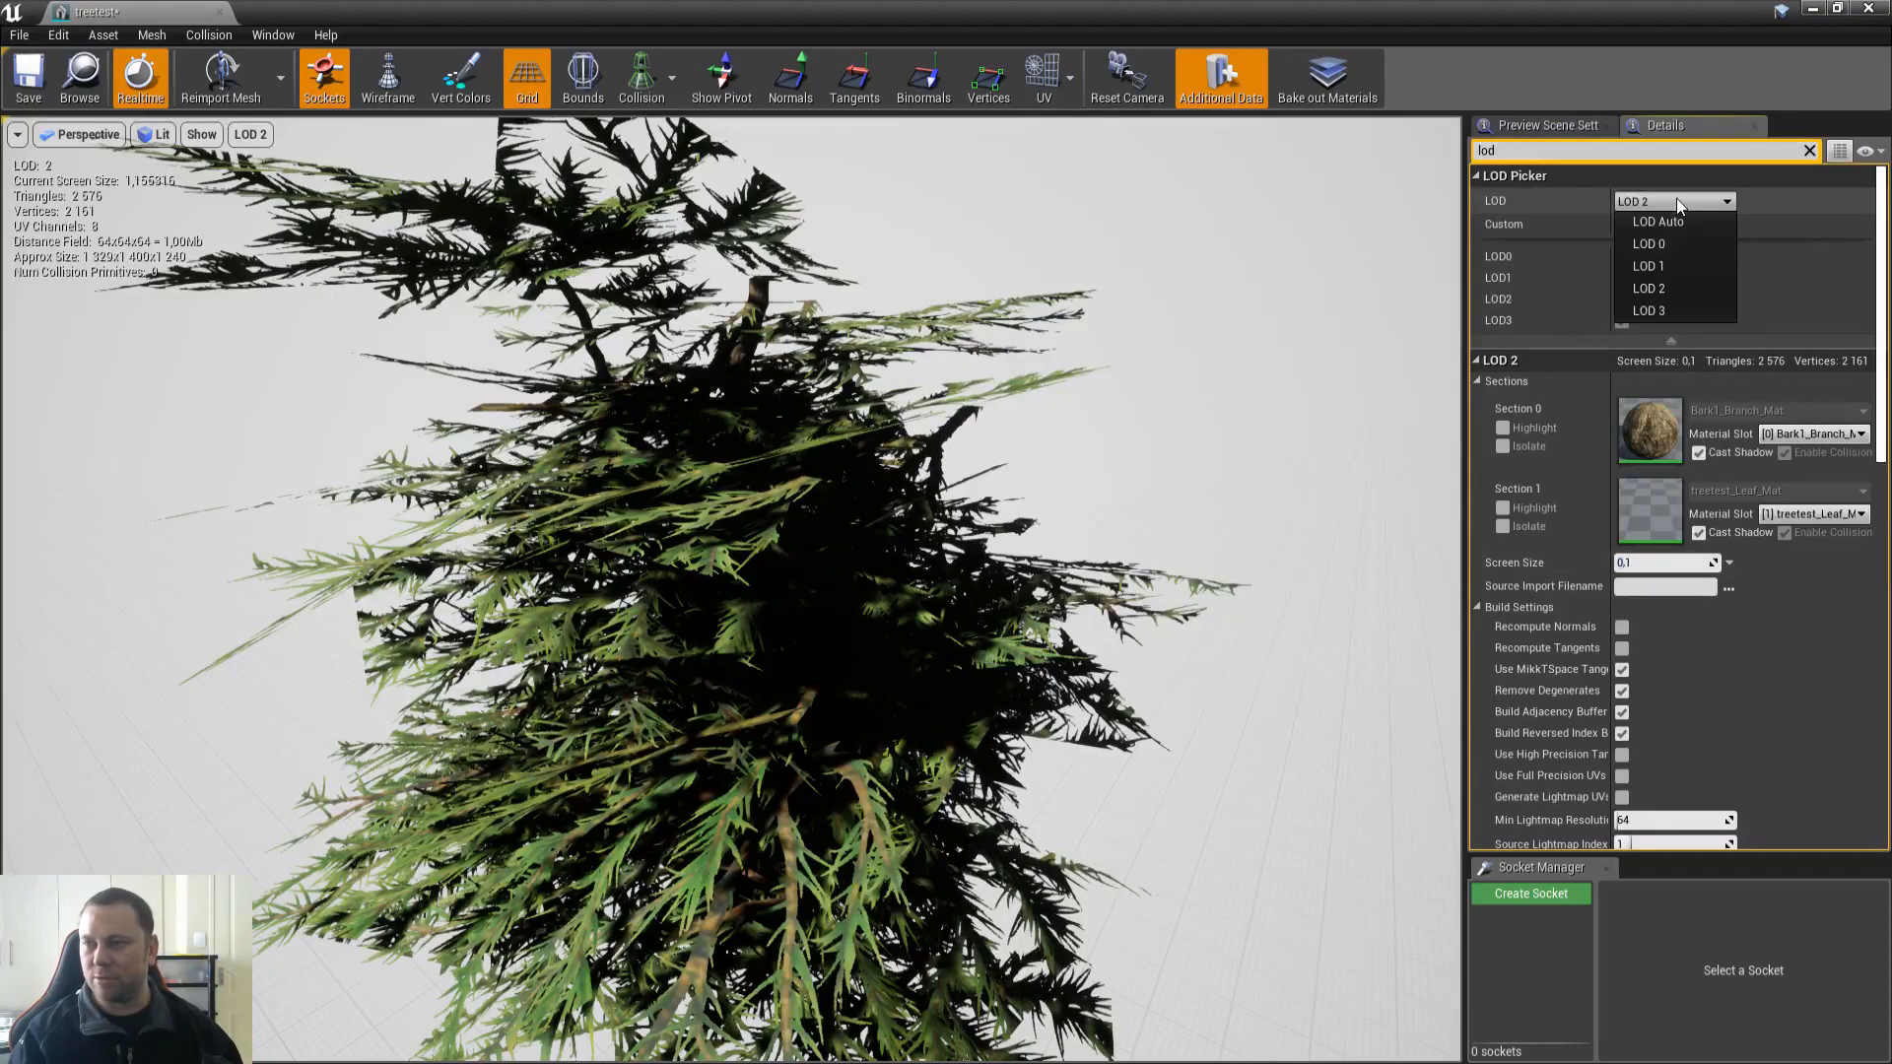
left_click(1664, 311)
left_click(1672, 643)
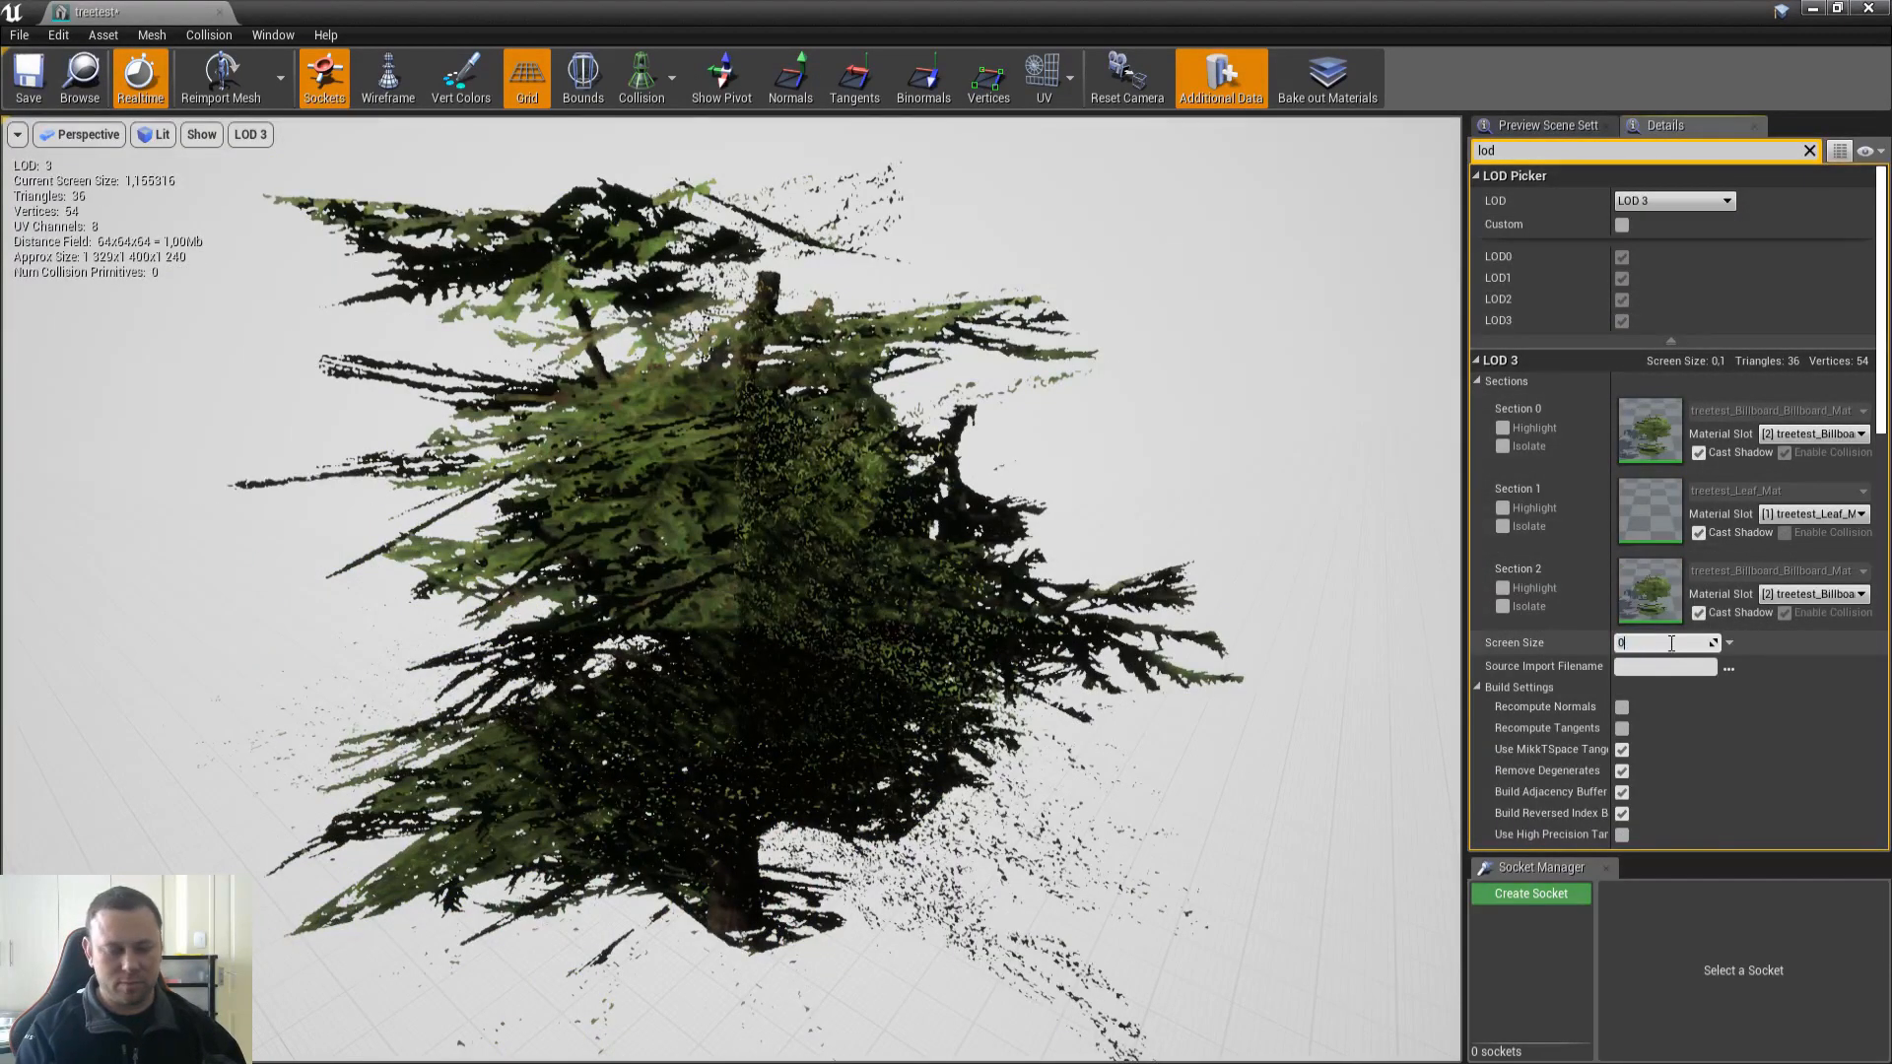
left_click(29, 77)
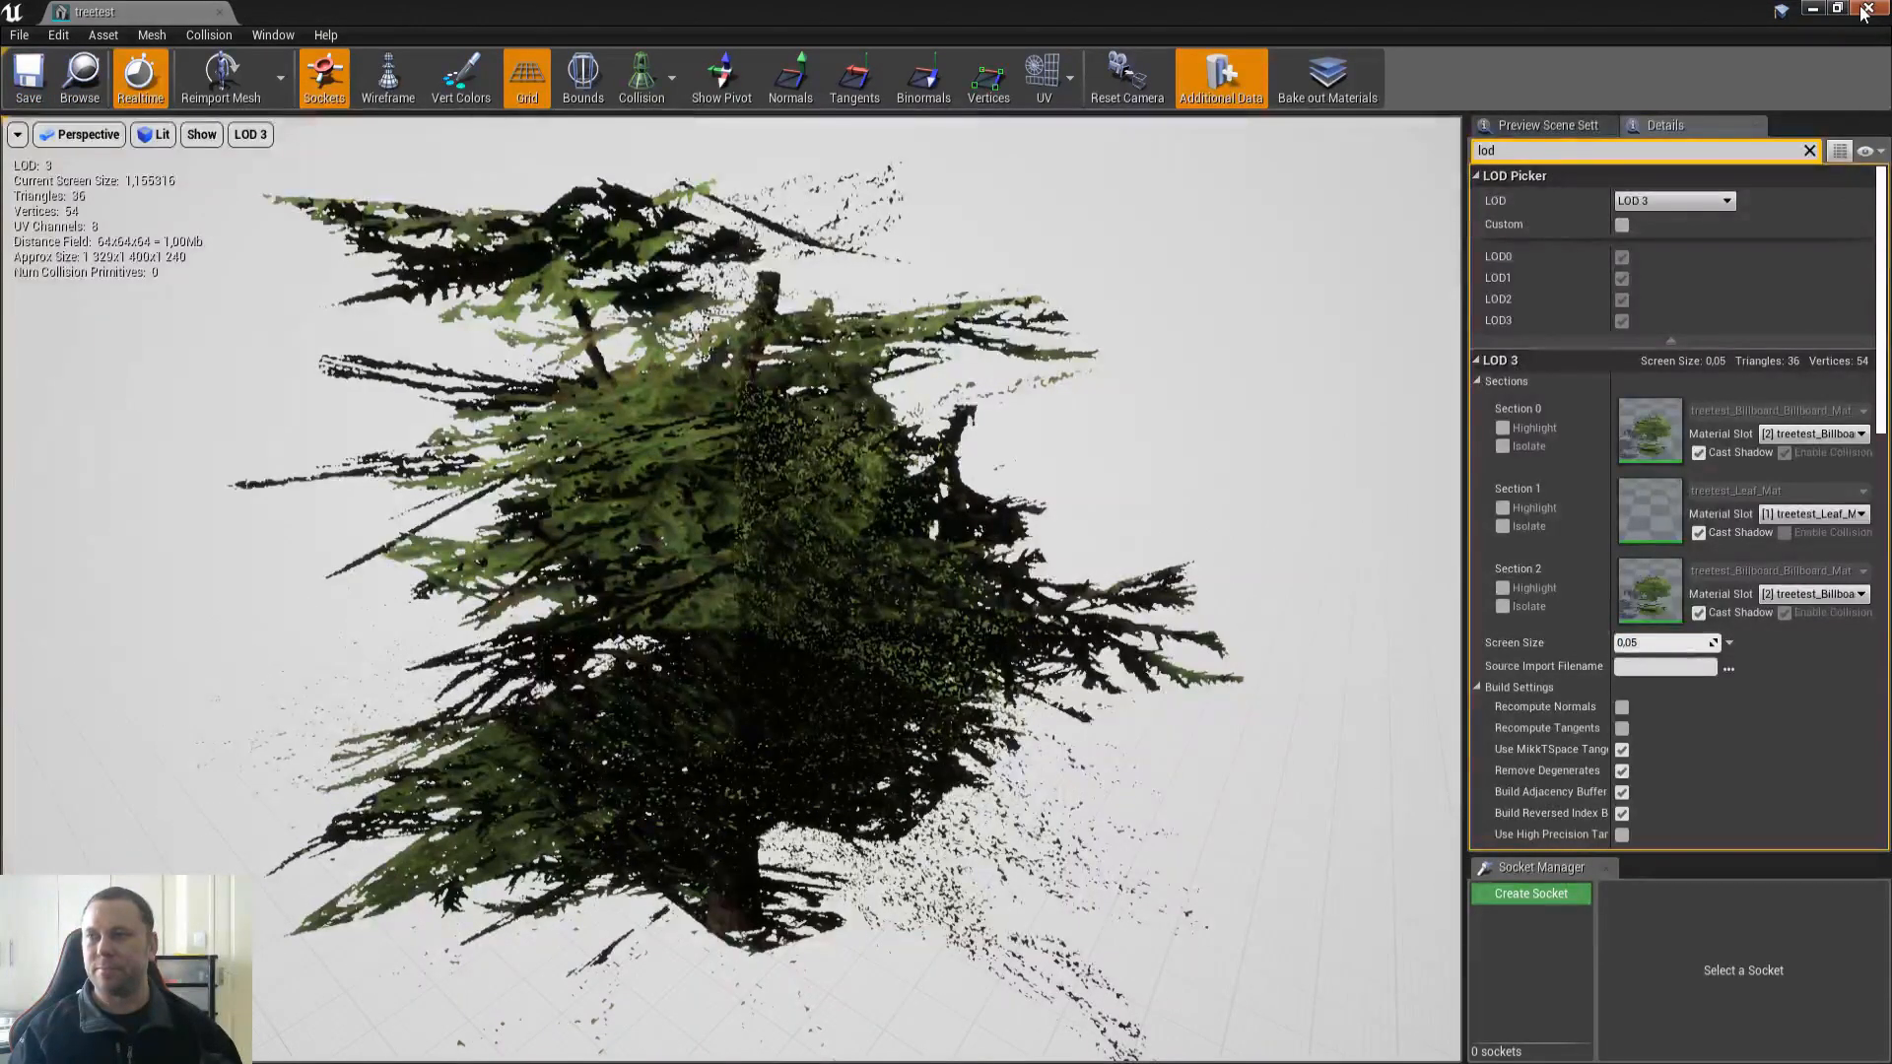
left_click(1869, 8)
Step: Place the treetest mesh on the ground in front of the Kits and Flora signs and save the level
left_click_drag(242, 846, 852, 747)
left_click(931, 749)
key("ctrl+s")
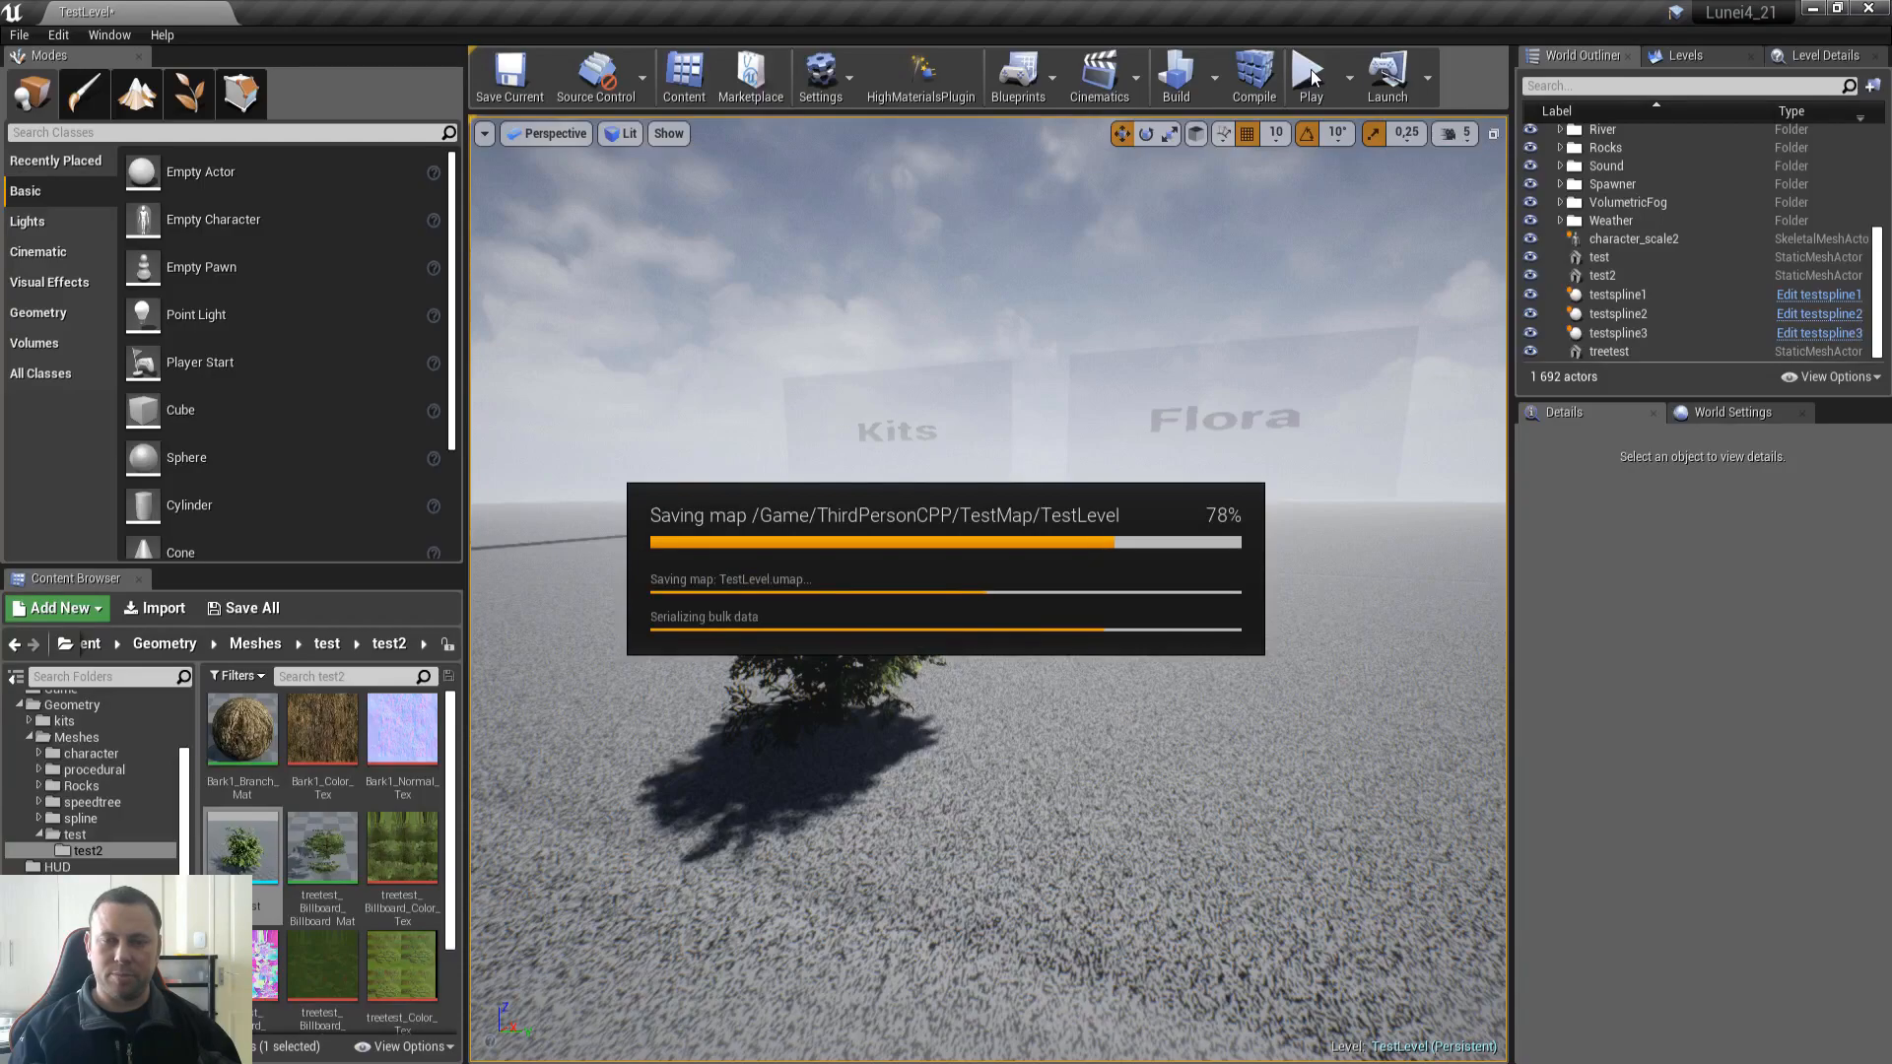
Step: Play the level in the editor and display the performance statistics with the stat unit console command
key("alt+p")
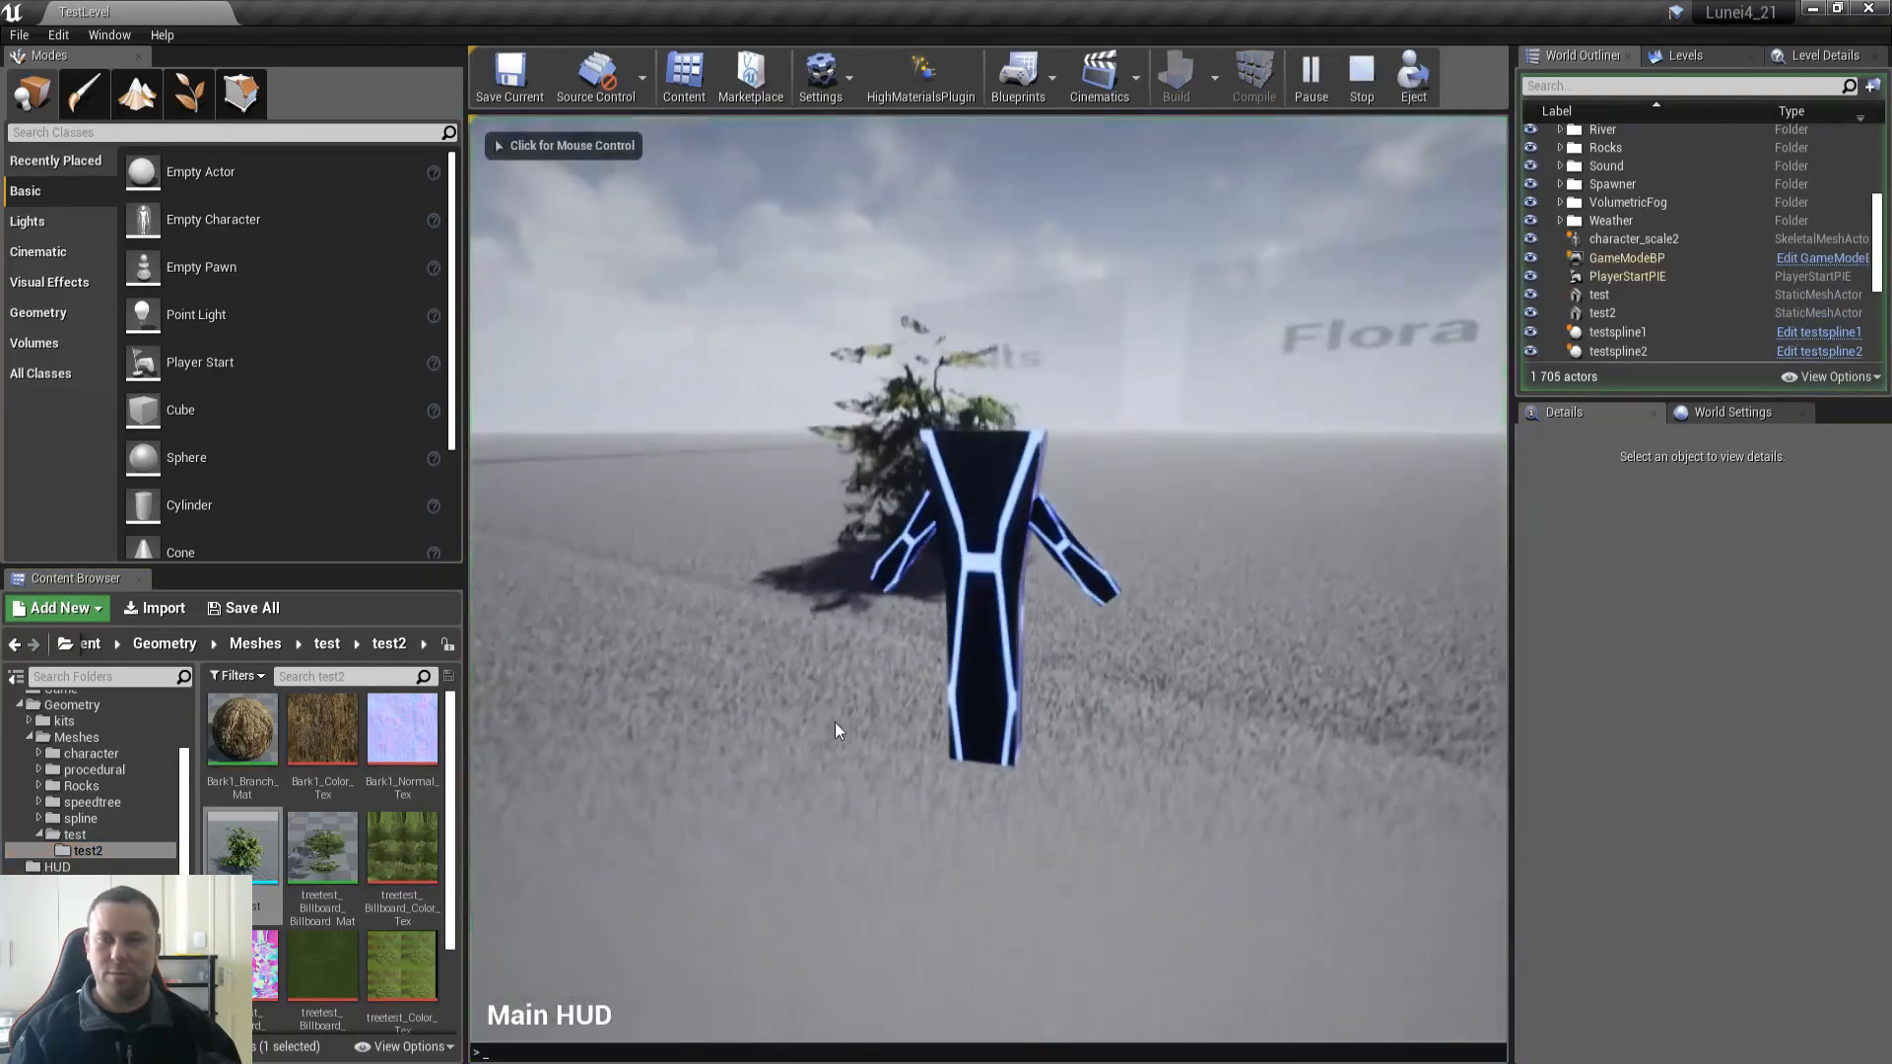
key("grave")
type("stat unit")
key("Return")
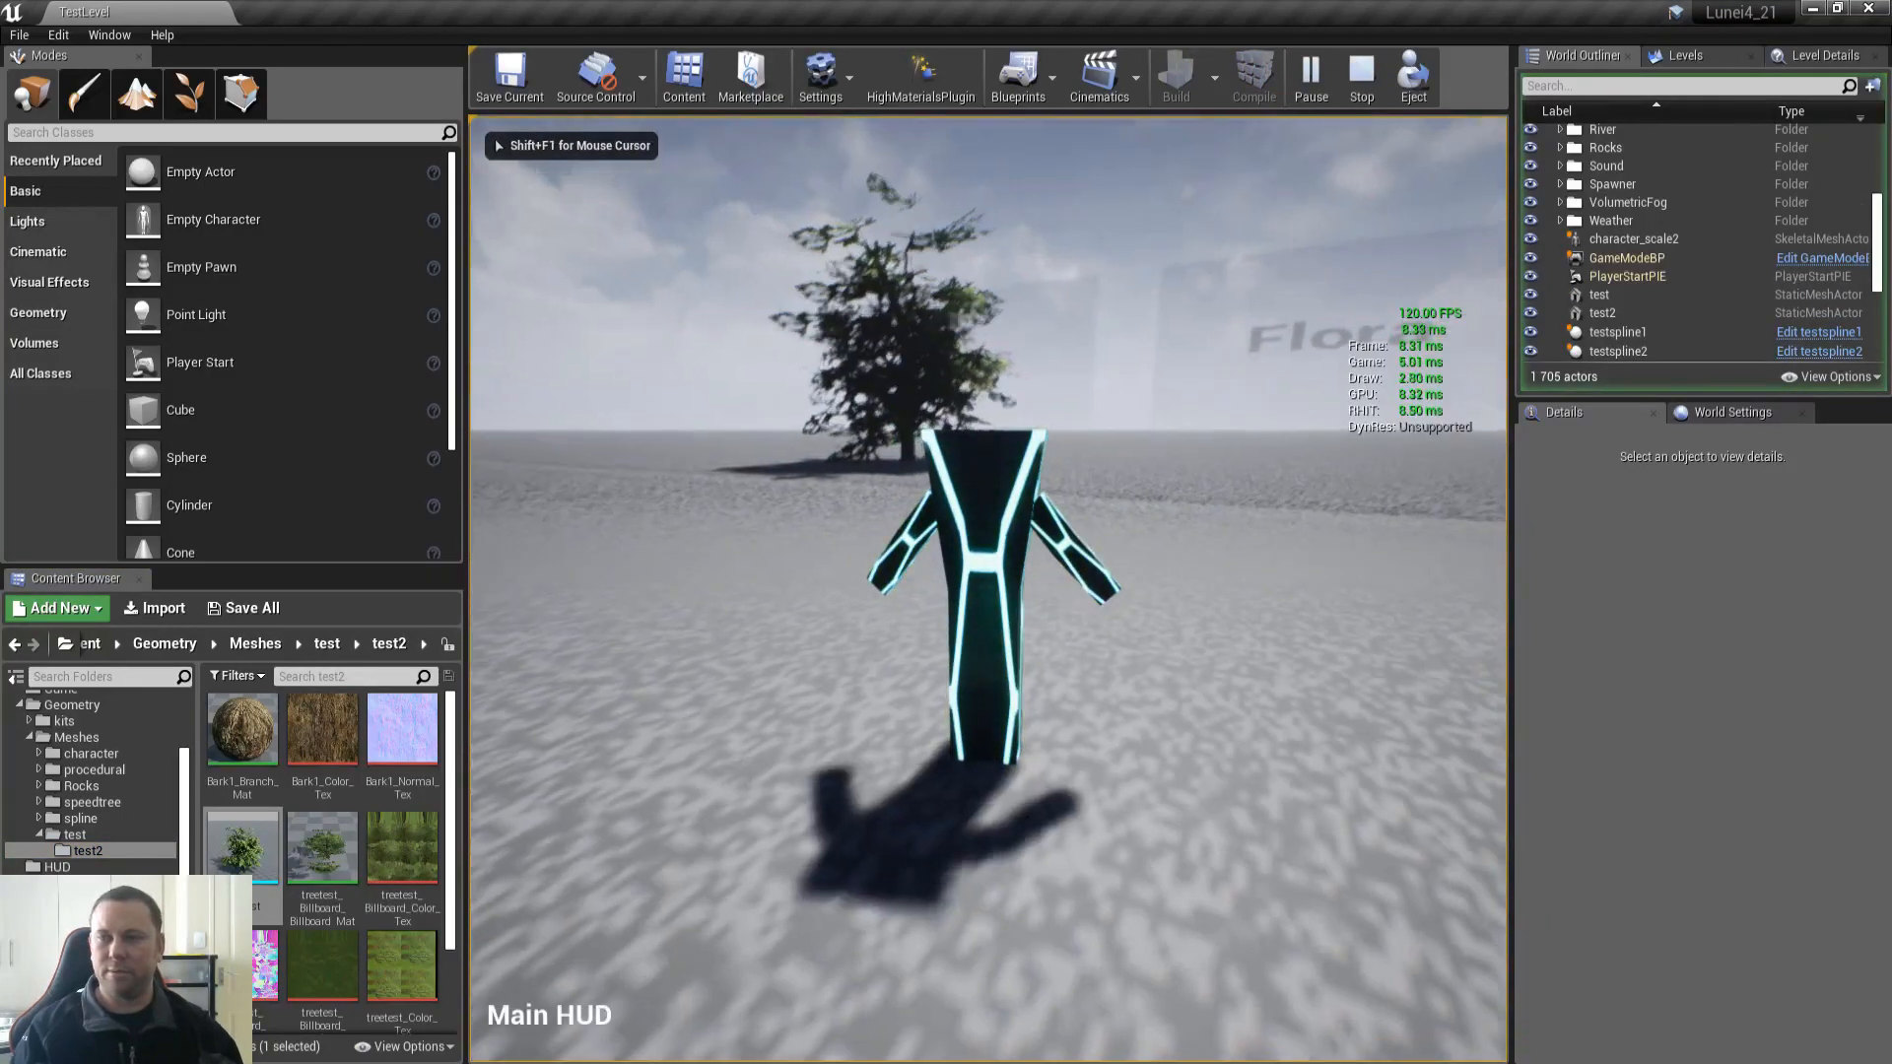
Step: Examine the tree in the full-screen shader complexity view while walking the character towards it
key("F11")
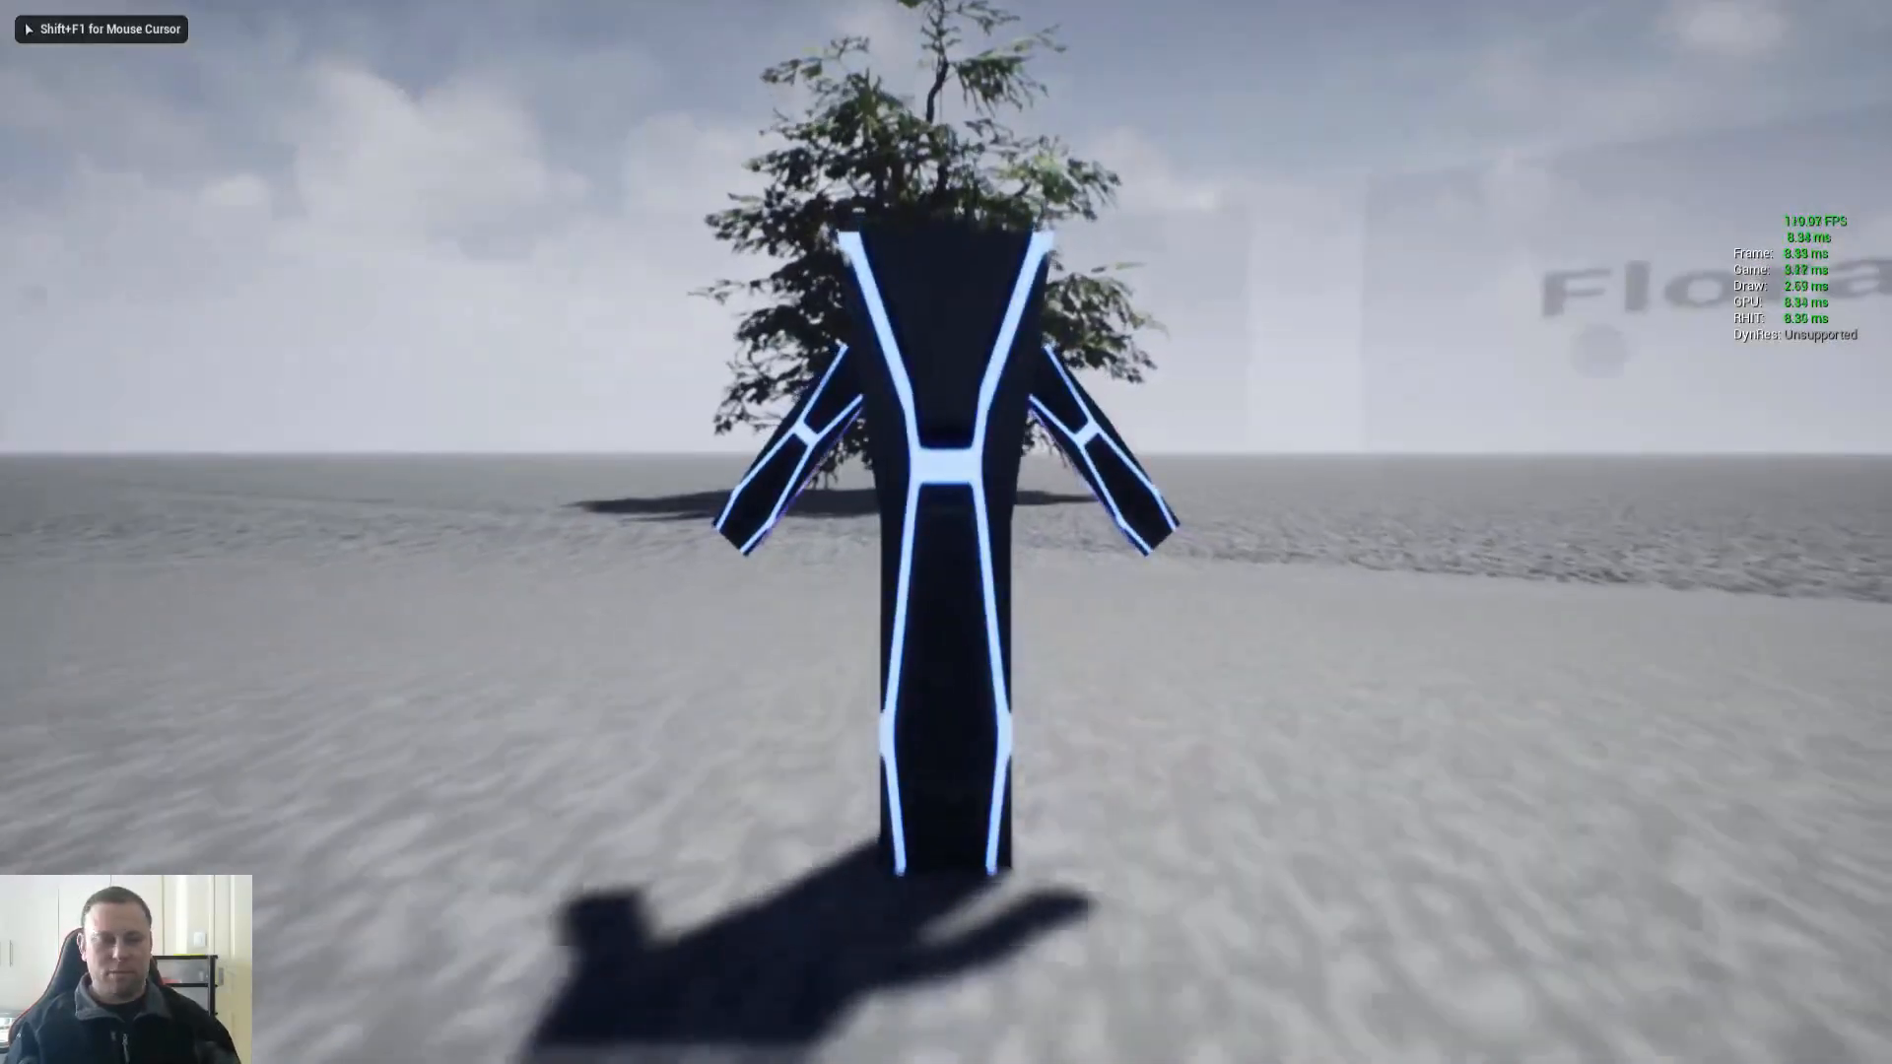
key("F5")
key("w")
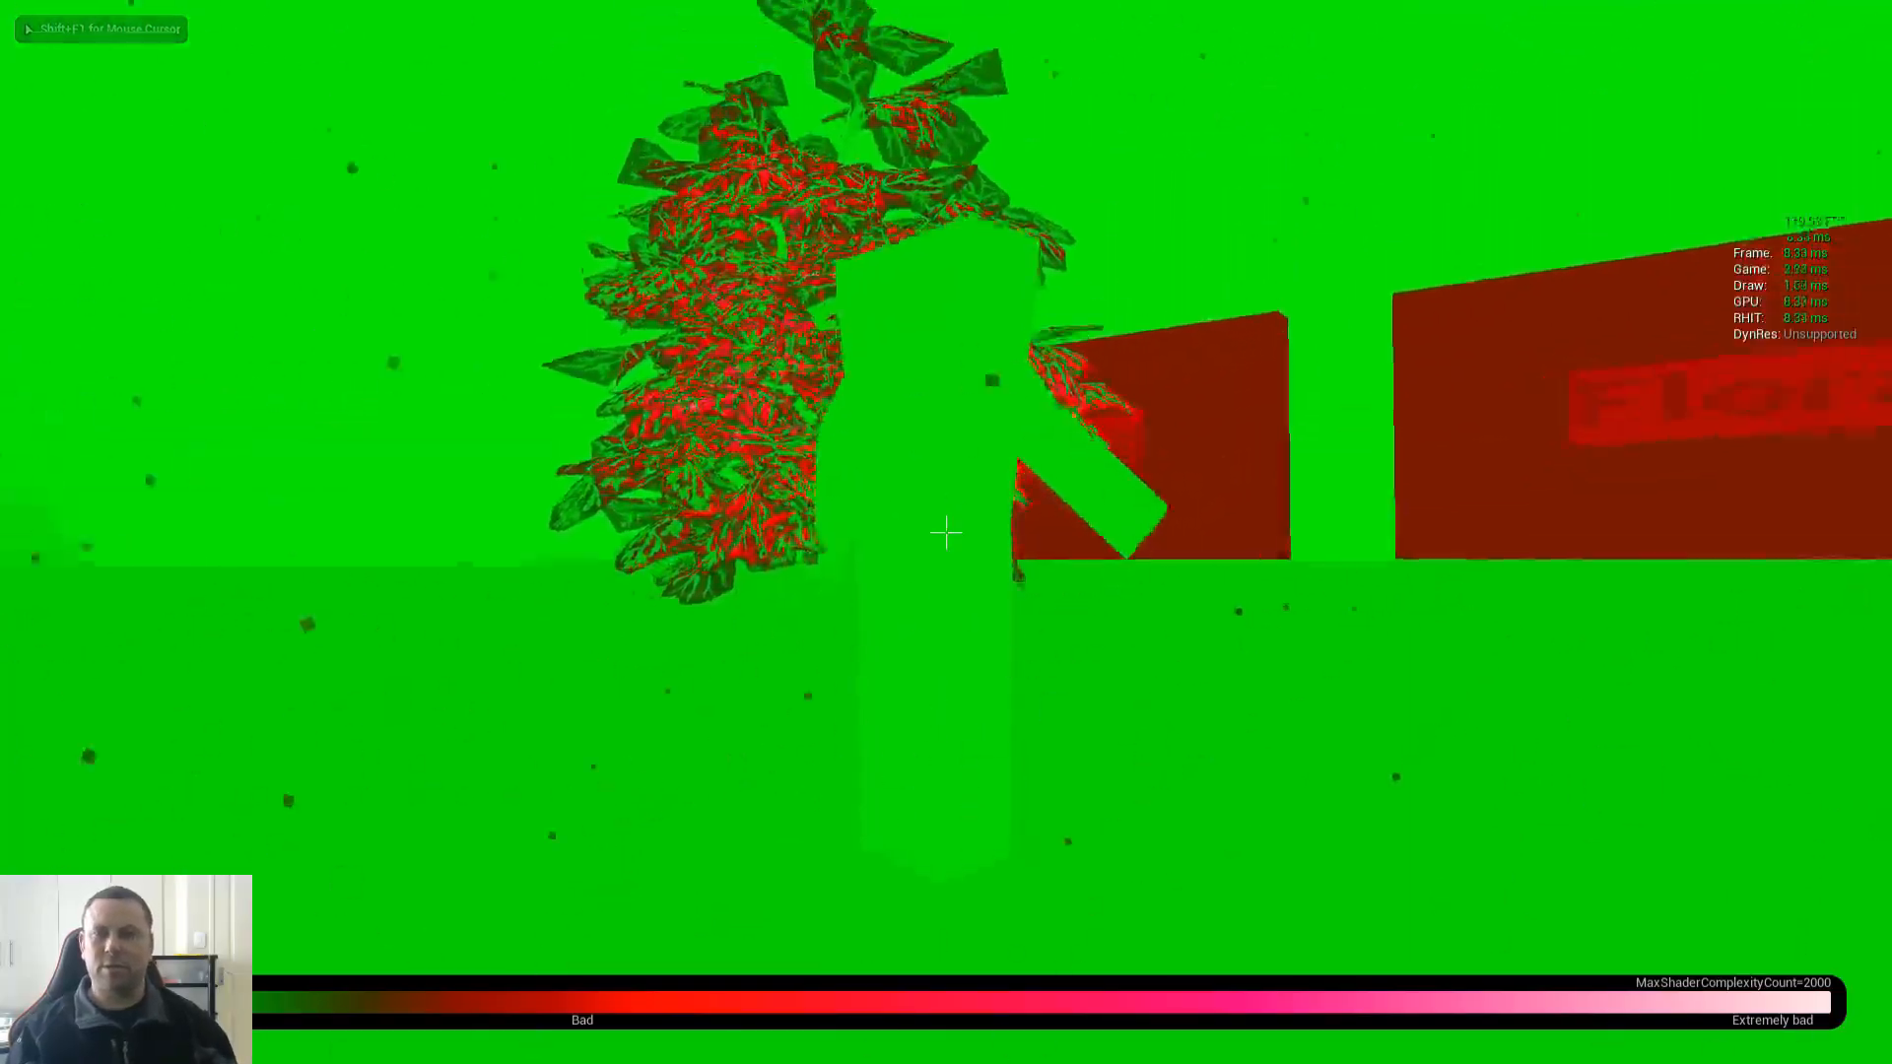
Step: Examine the tree's shader complexity from several sides while moving the character around it
key("a")
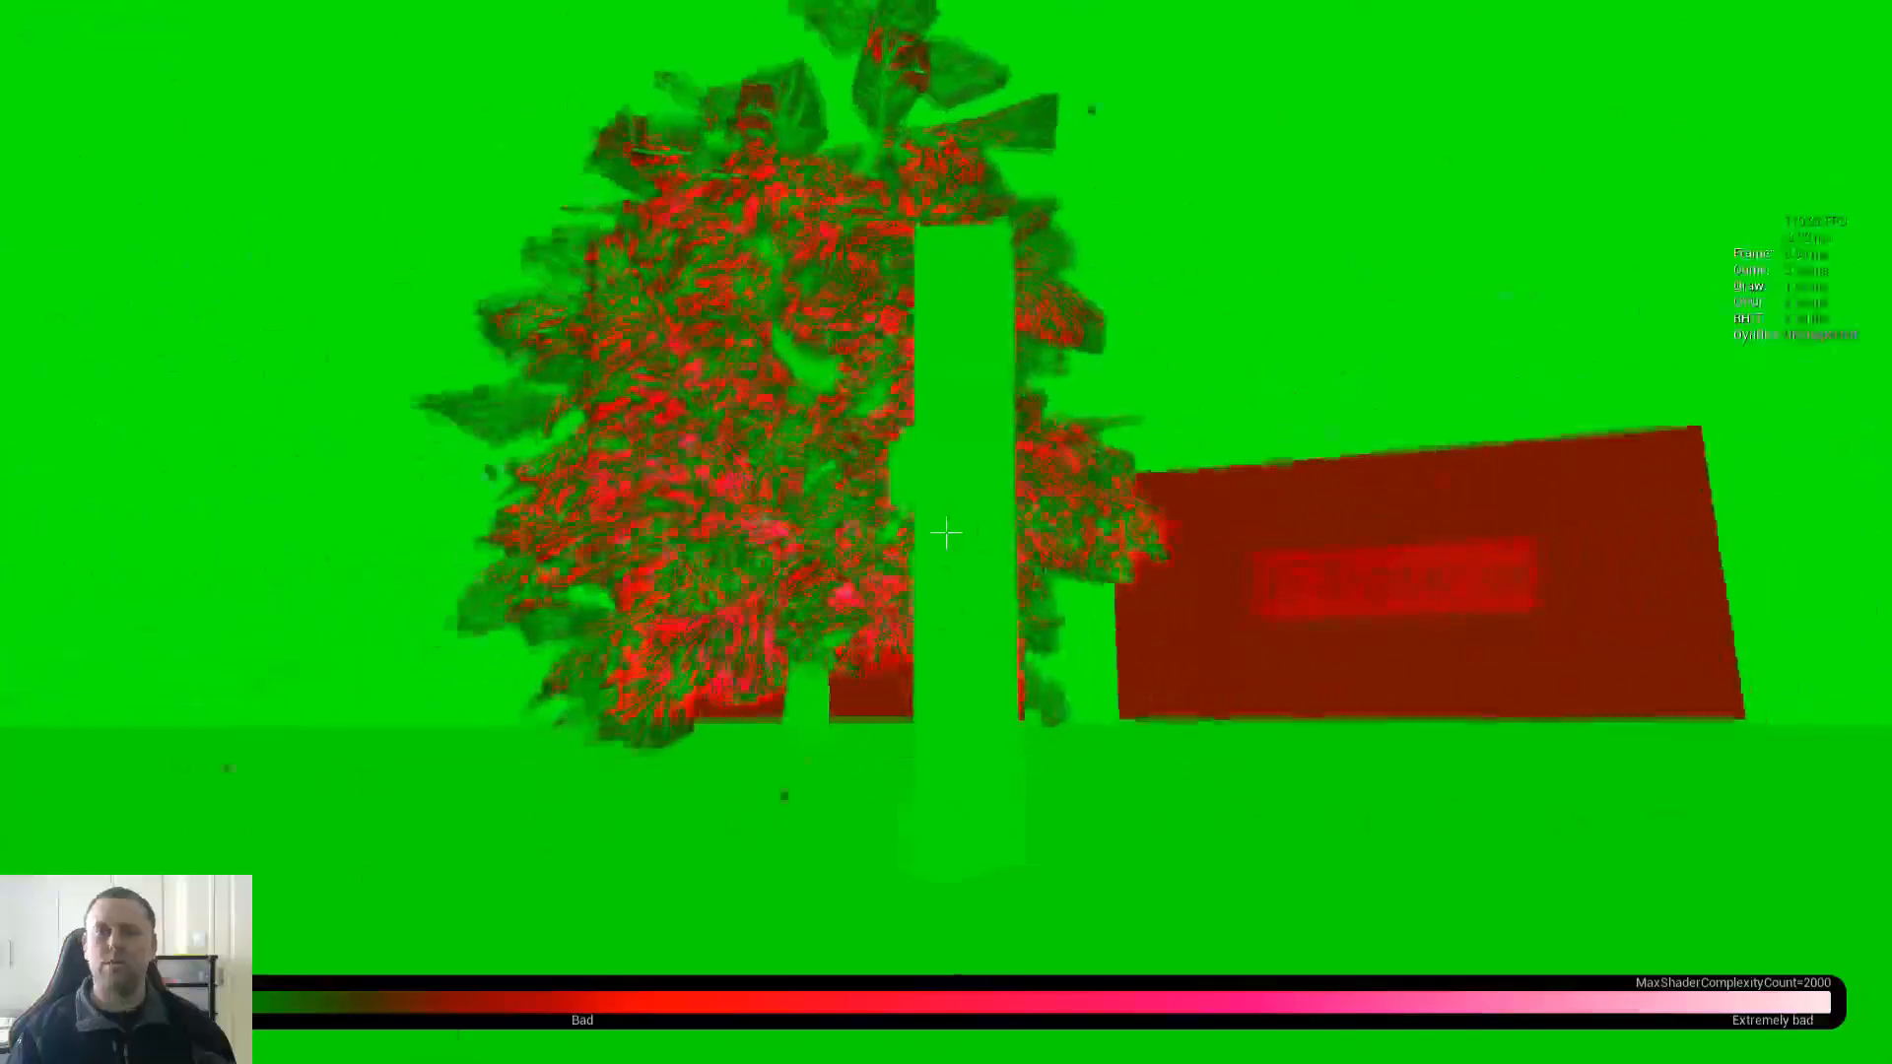
key("d")
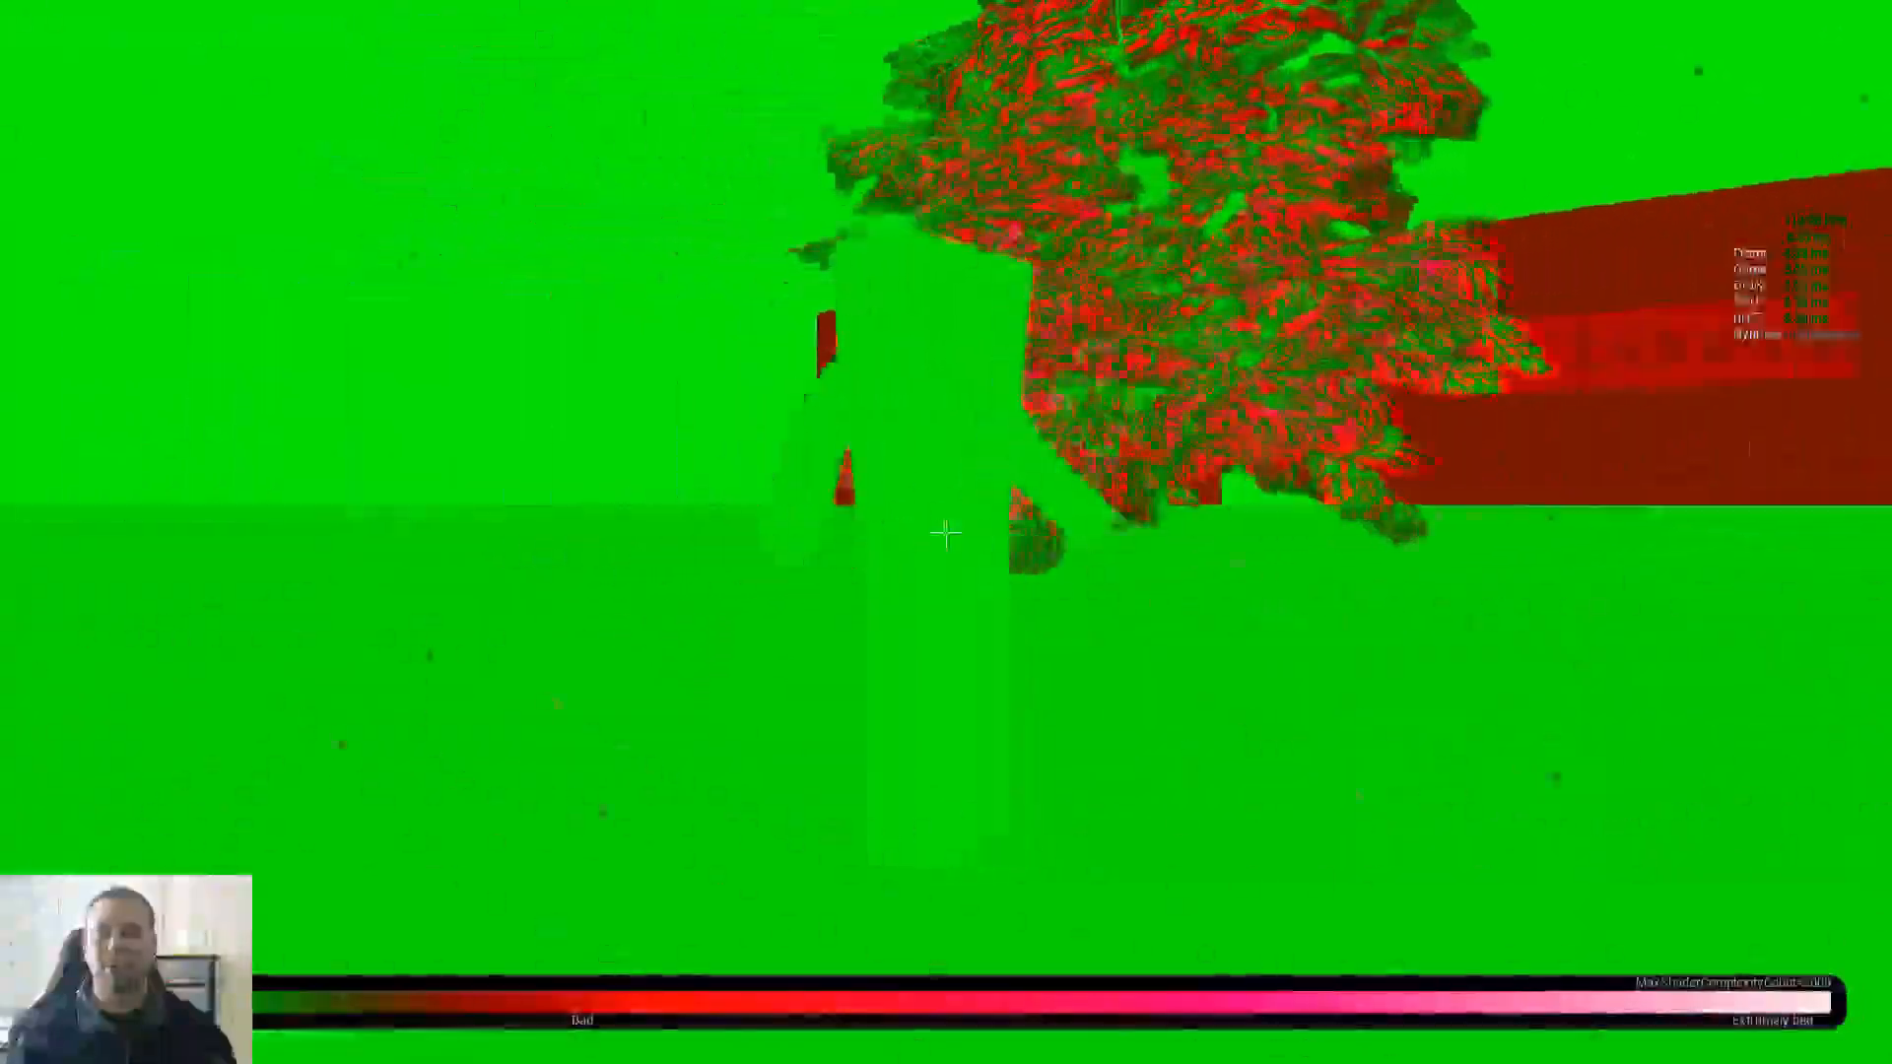
key("d")
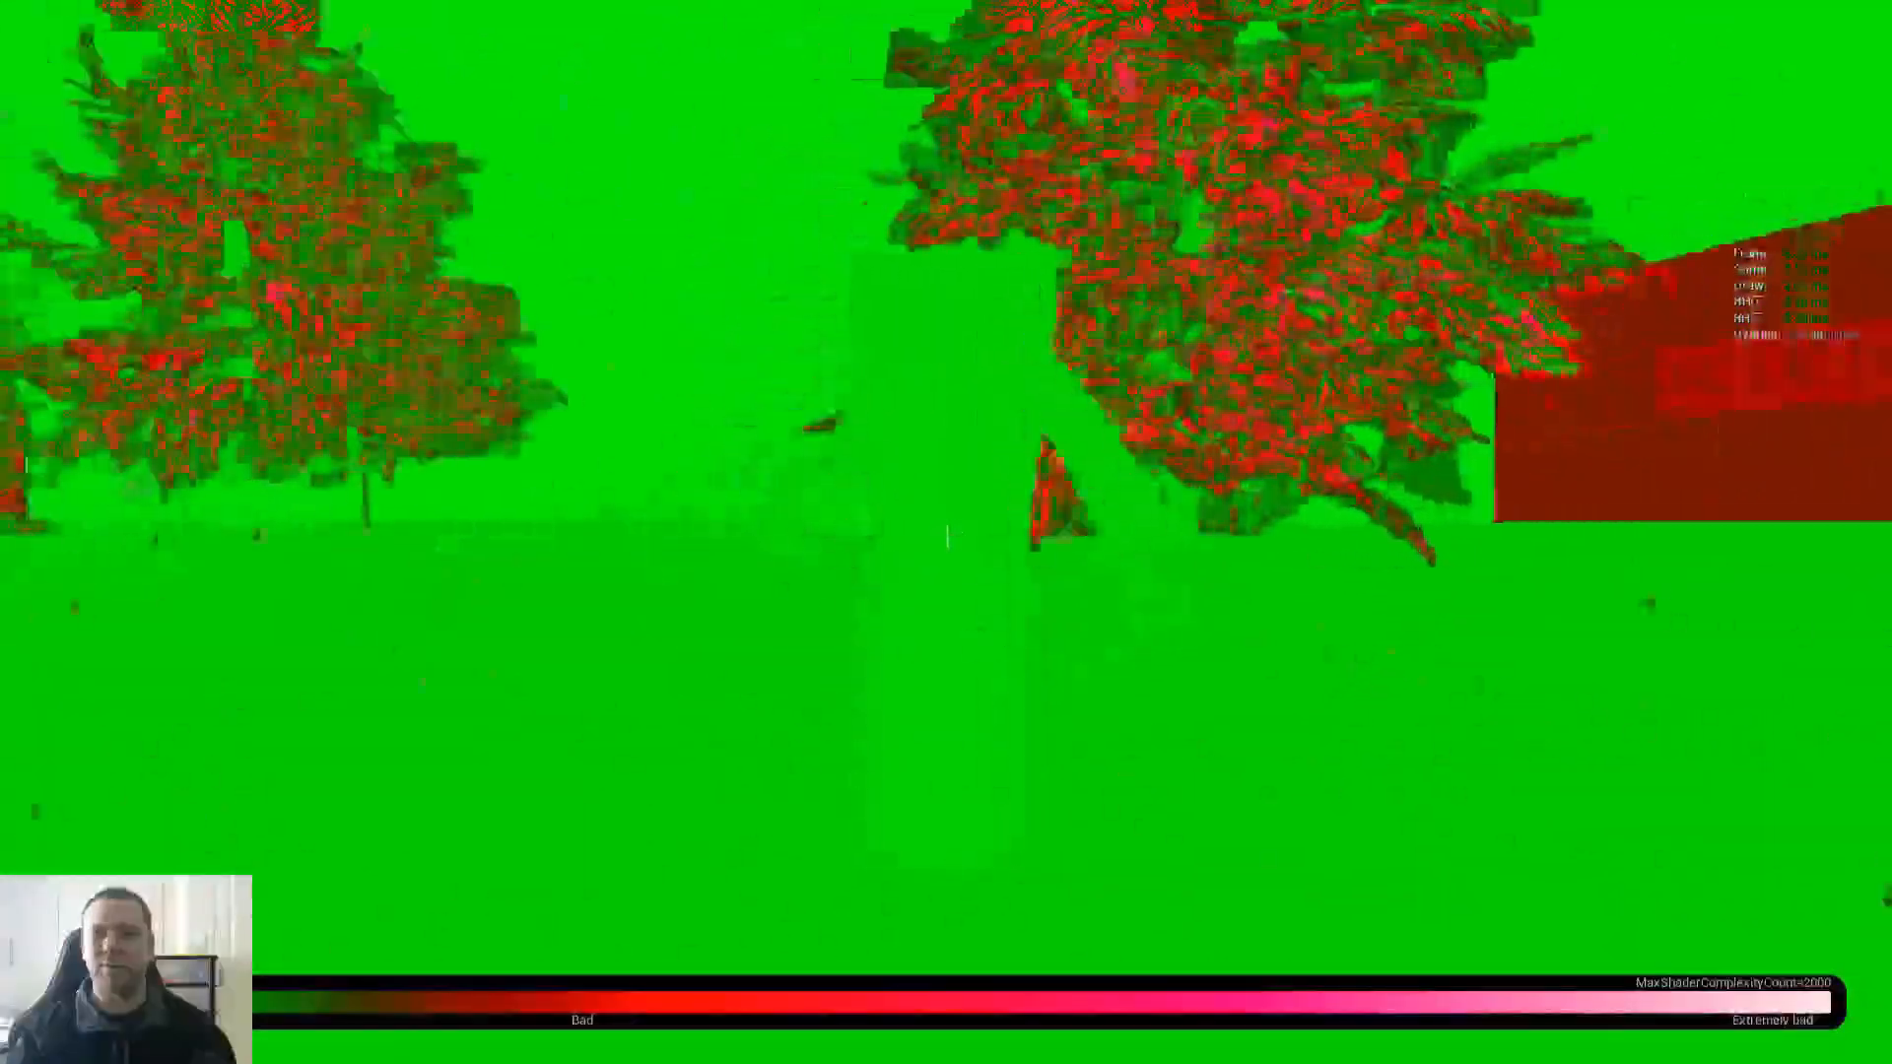
key("a")
Step: Return to the lit view, inspect the tree from close up with the character, and end the play session
key("F3")
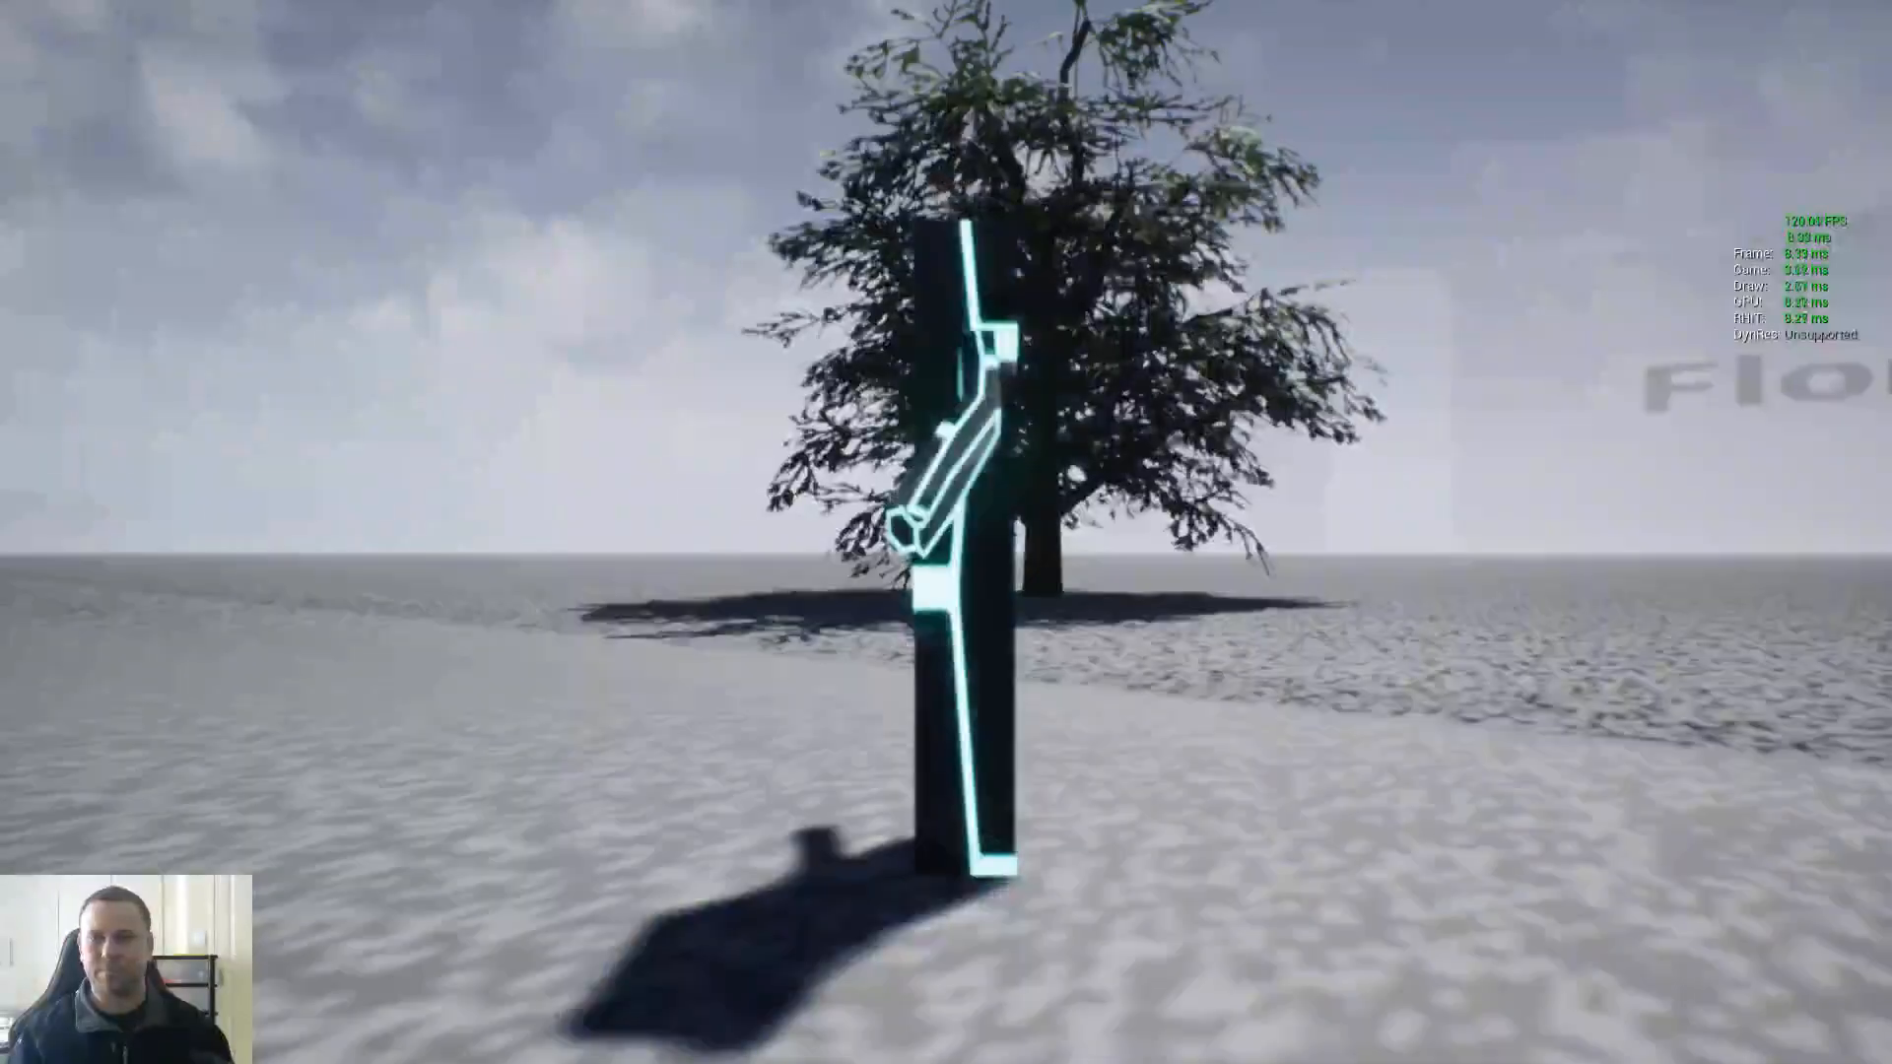
key("w")
key("w")
key("d")
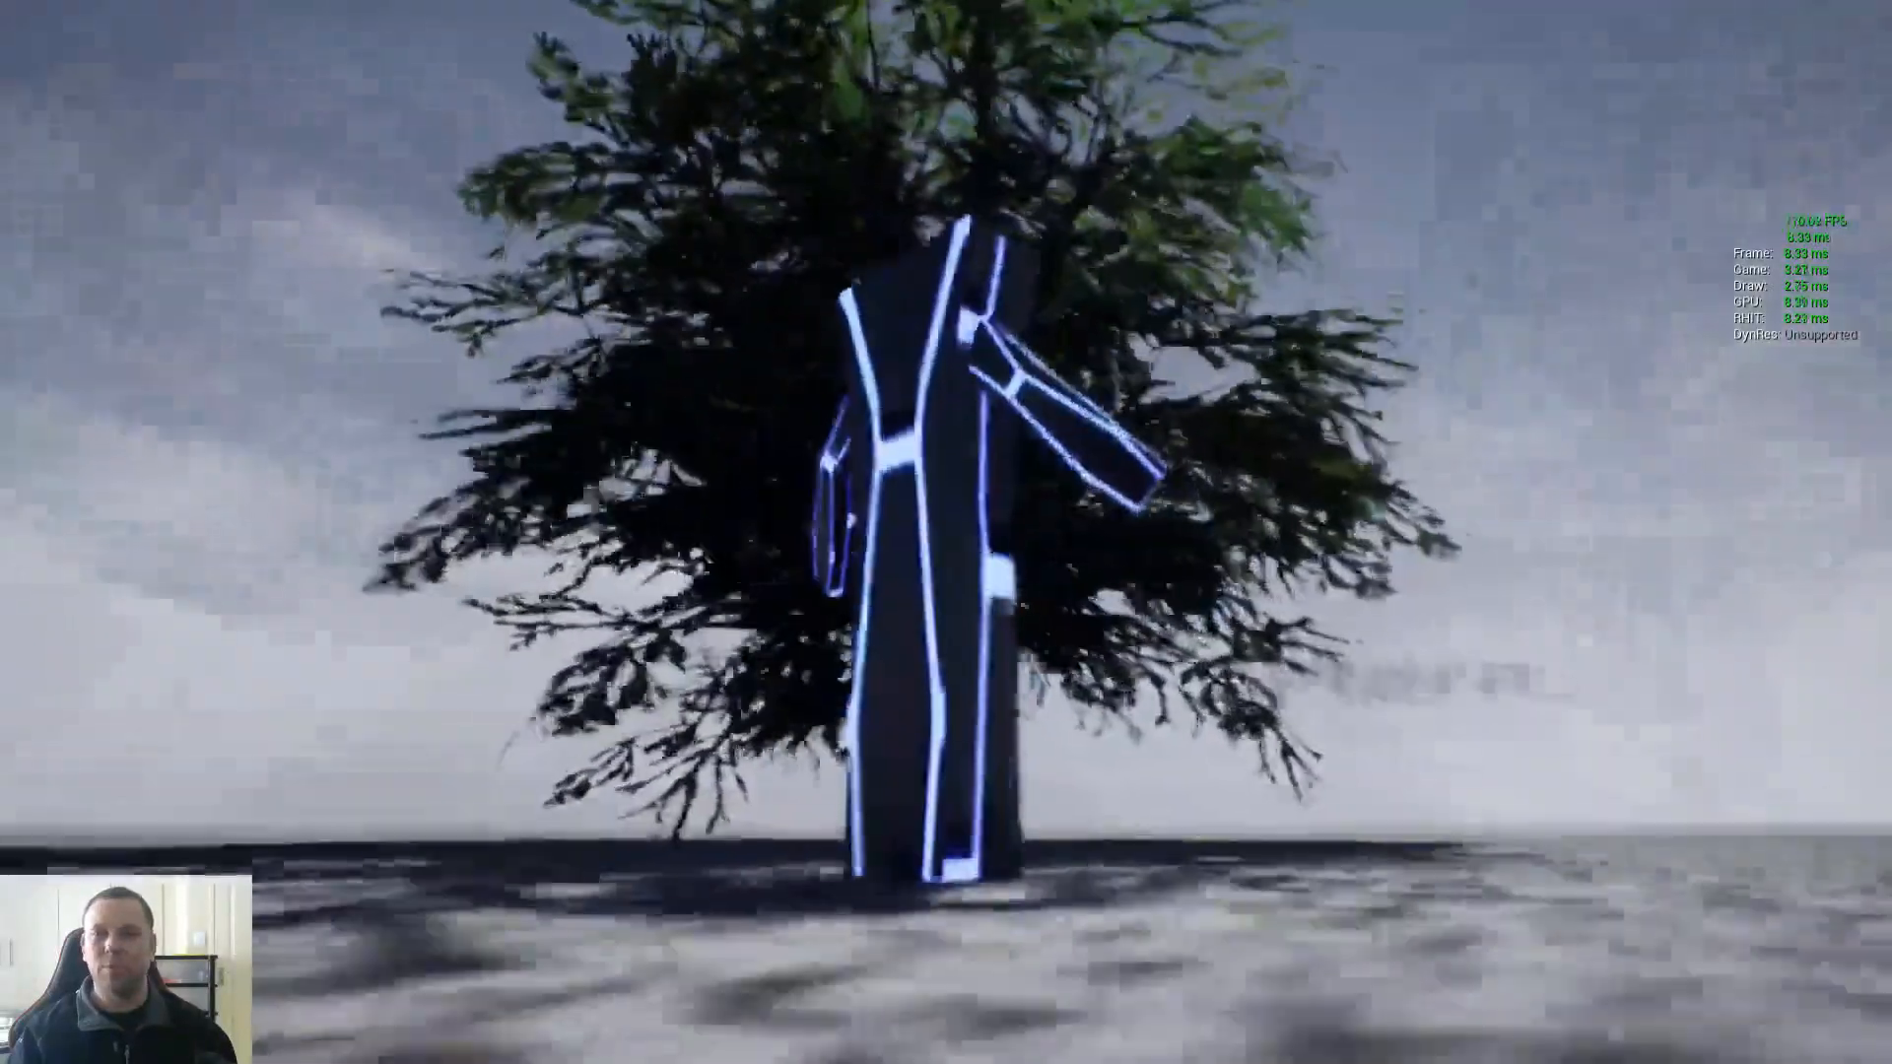
key("a")
key("d")
key("s")
key("a")
key("a")
key("d")
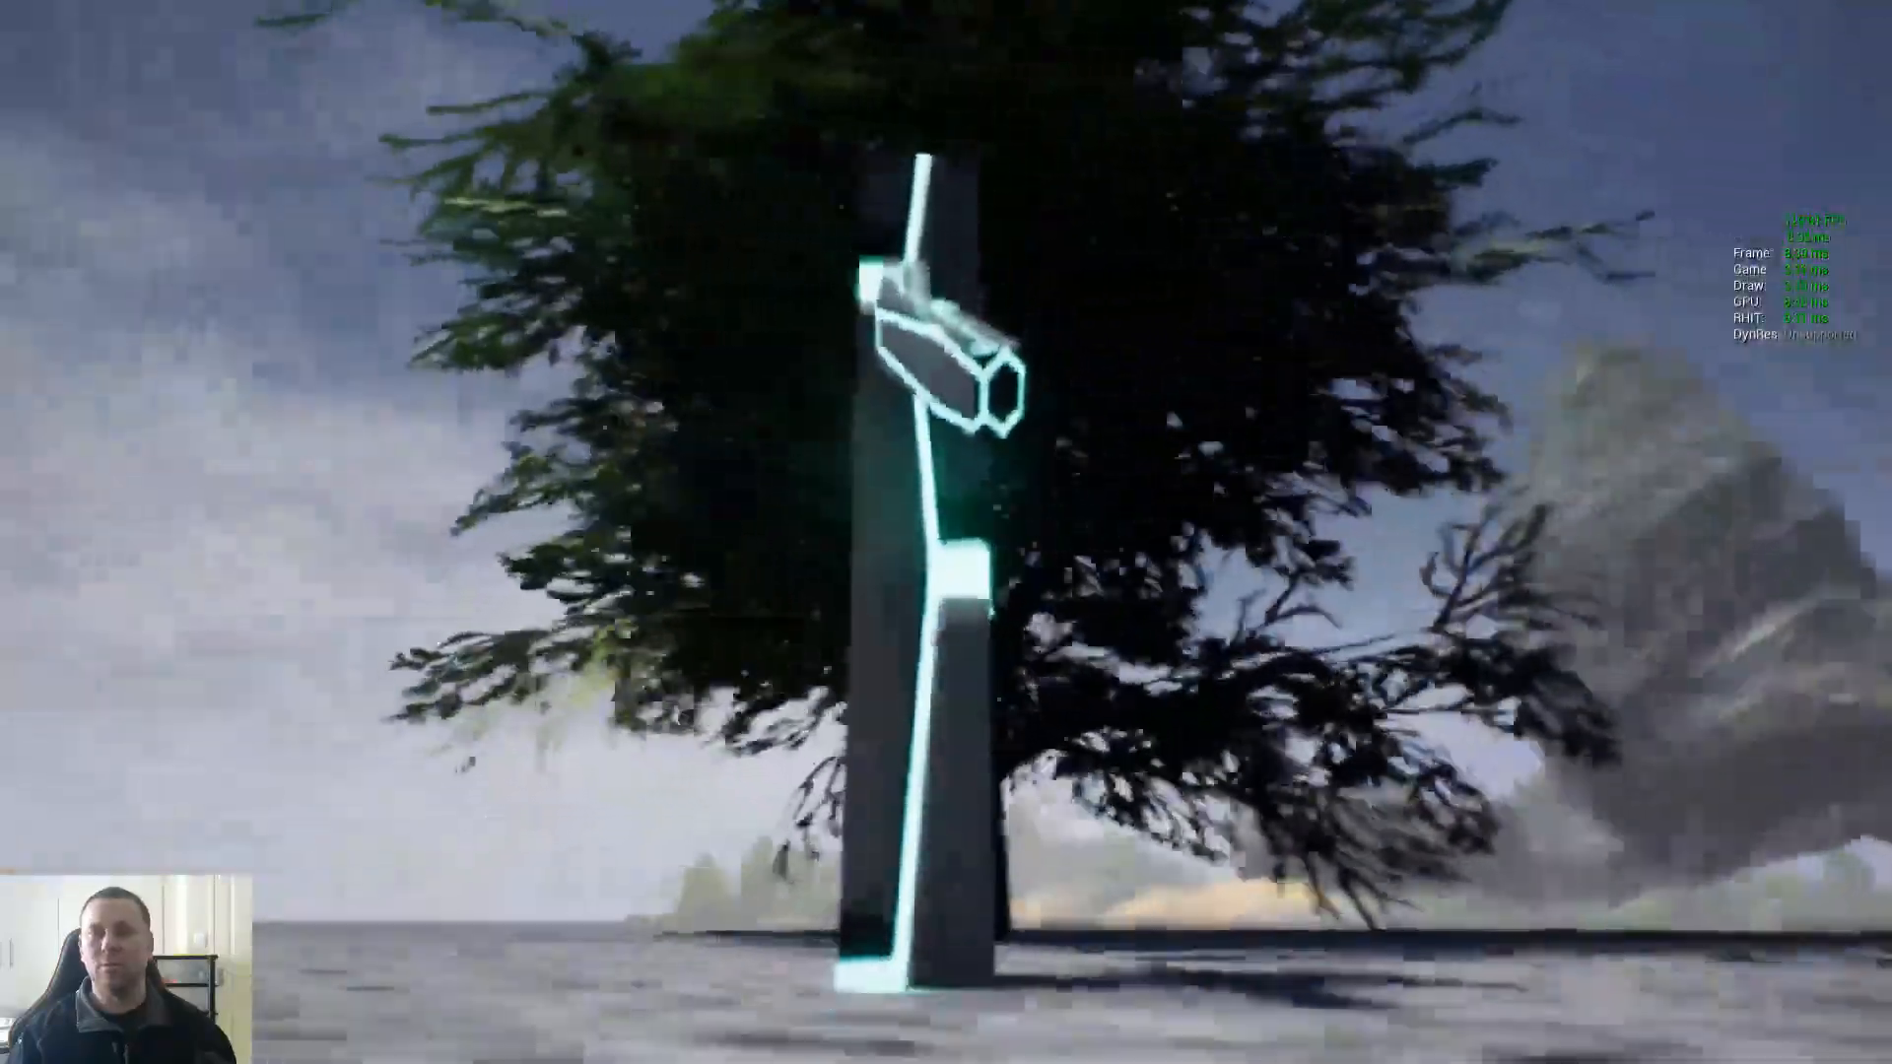
key("a")
key("d")
key("space")
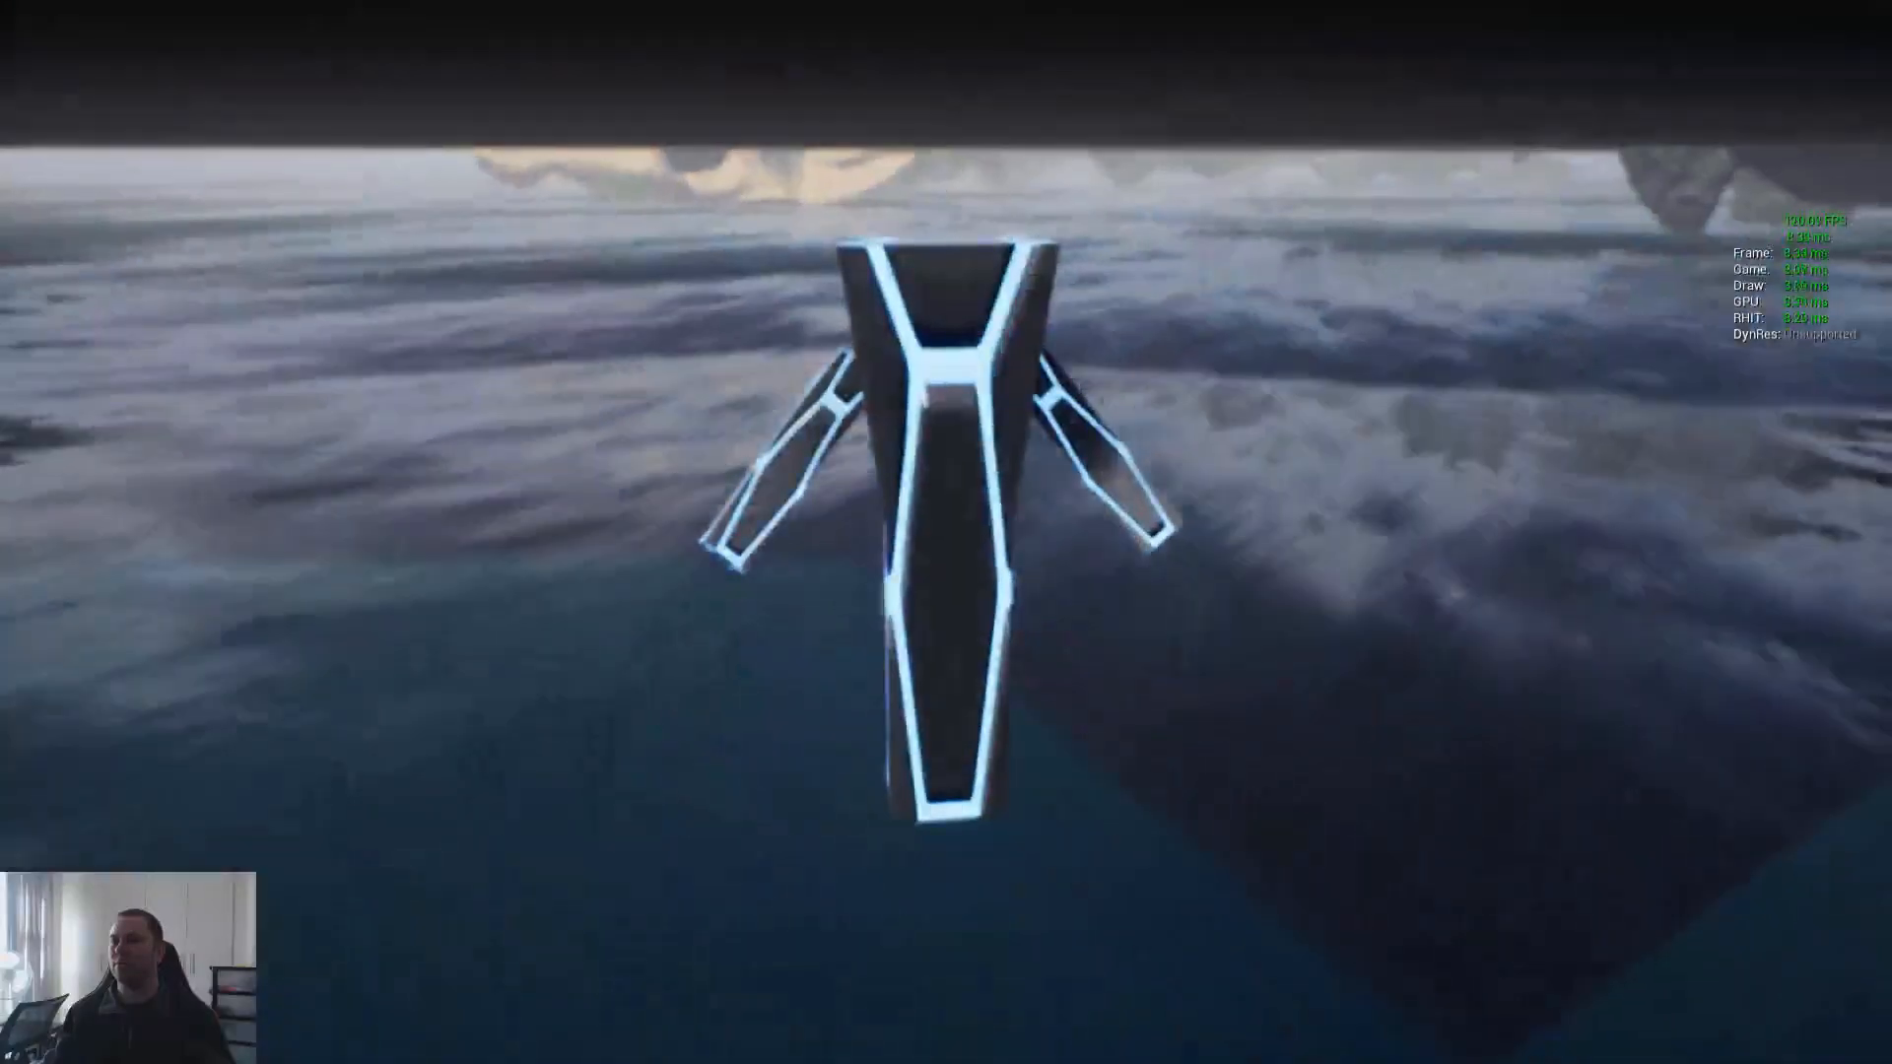
key("Escape")
Step: Play the level again from a viewpoint facing the Test Location, end the session, and restore the full editor layout
mouse_move(398, 820)
right_mouse_down()
mouse_move(418, 769)
mouse_move(398, 820)
right_mouse_up()
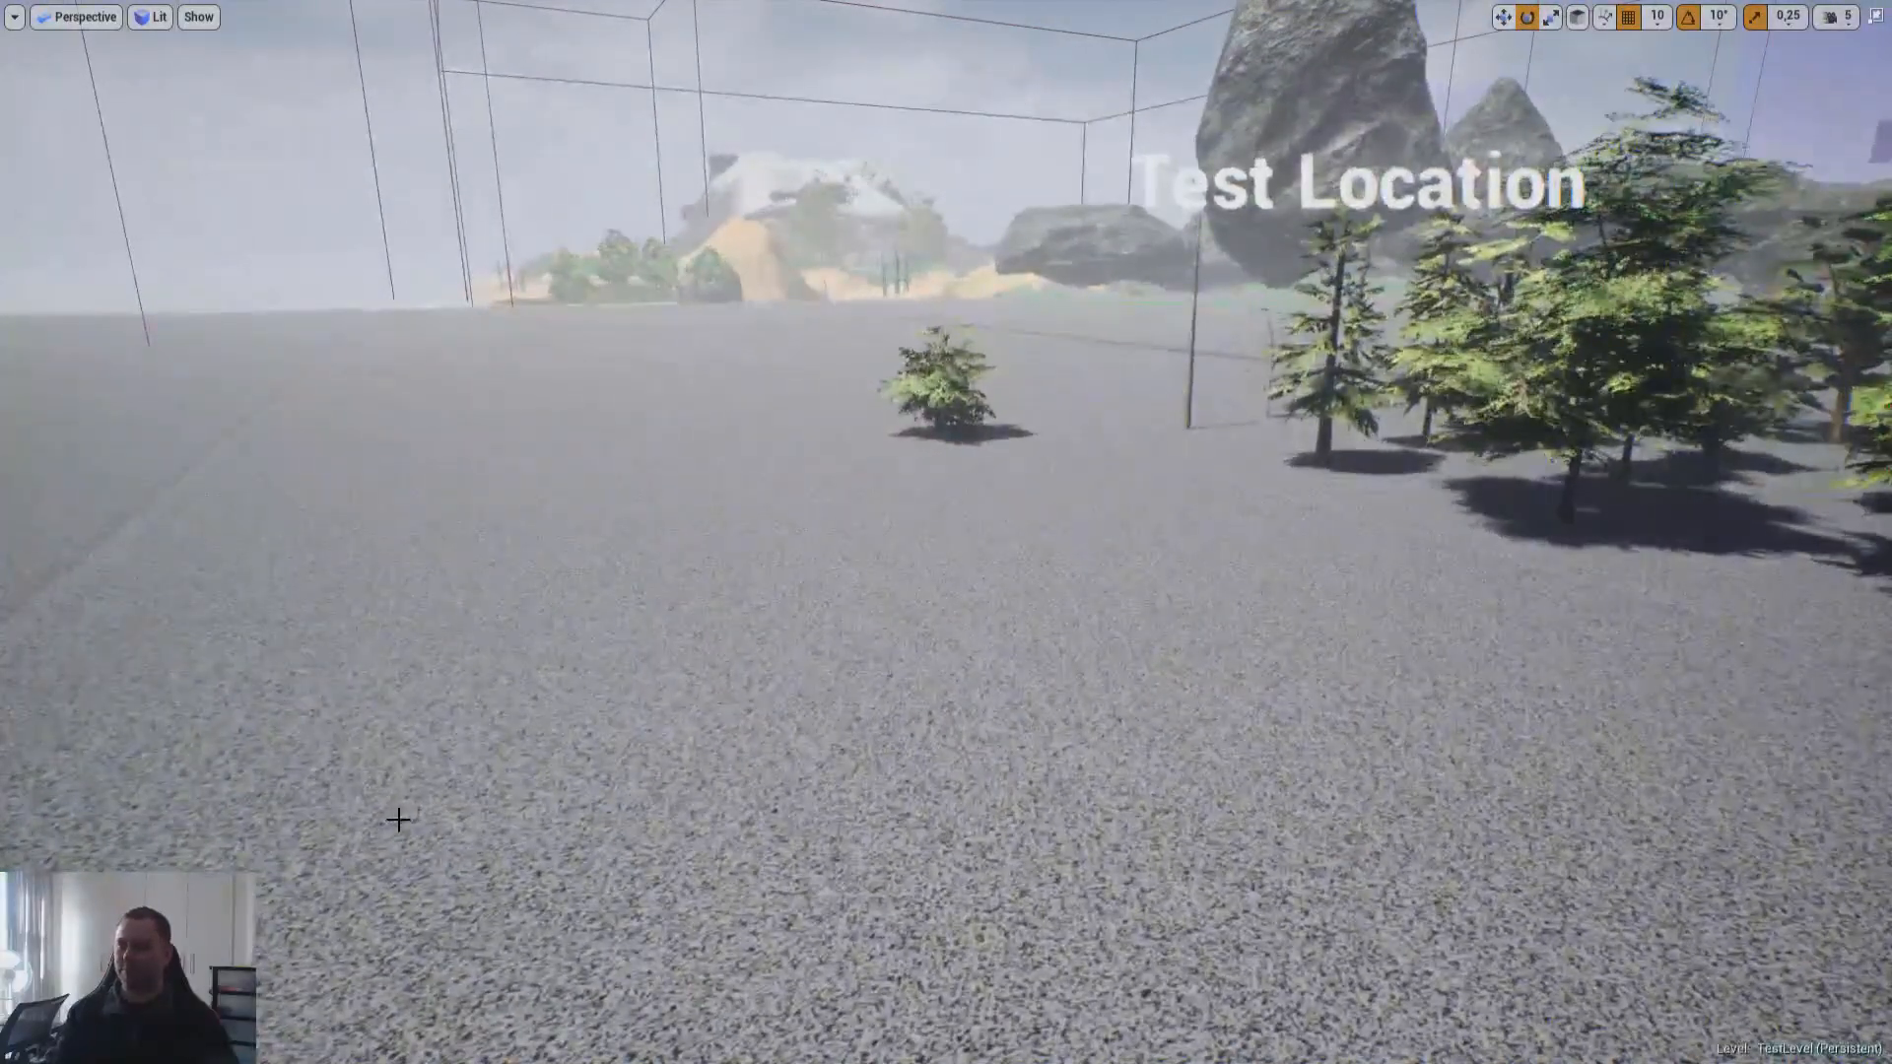
key("alt+p")
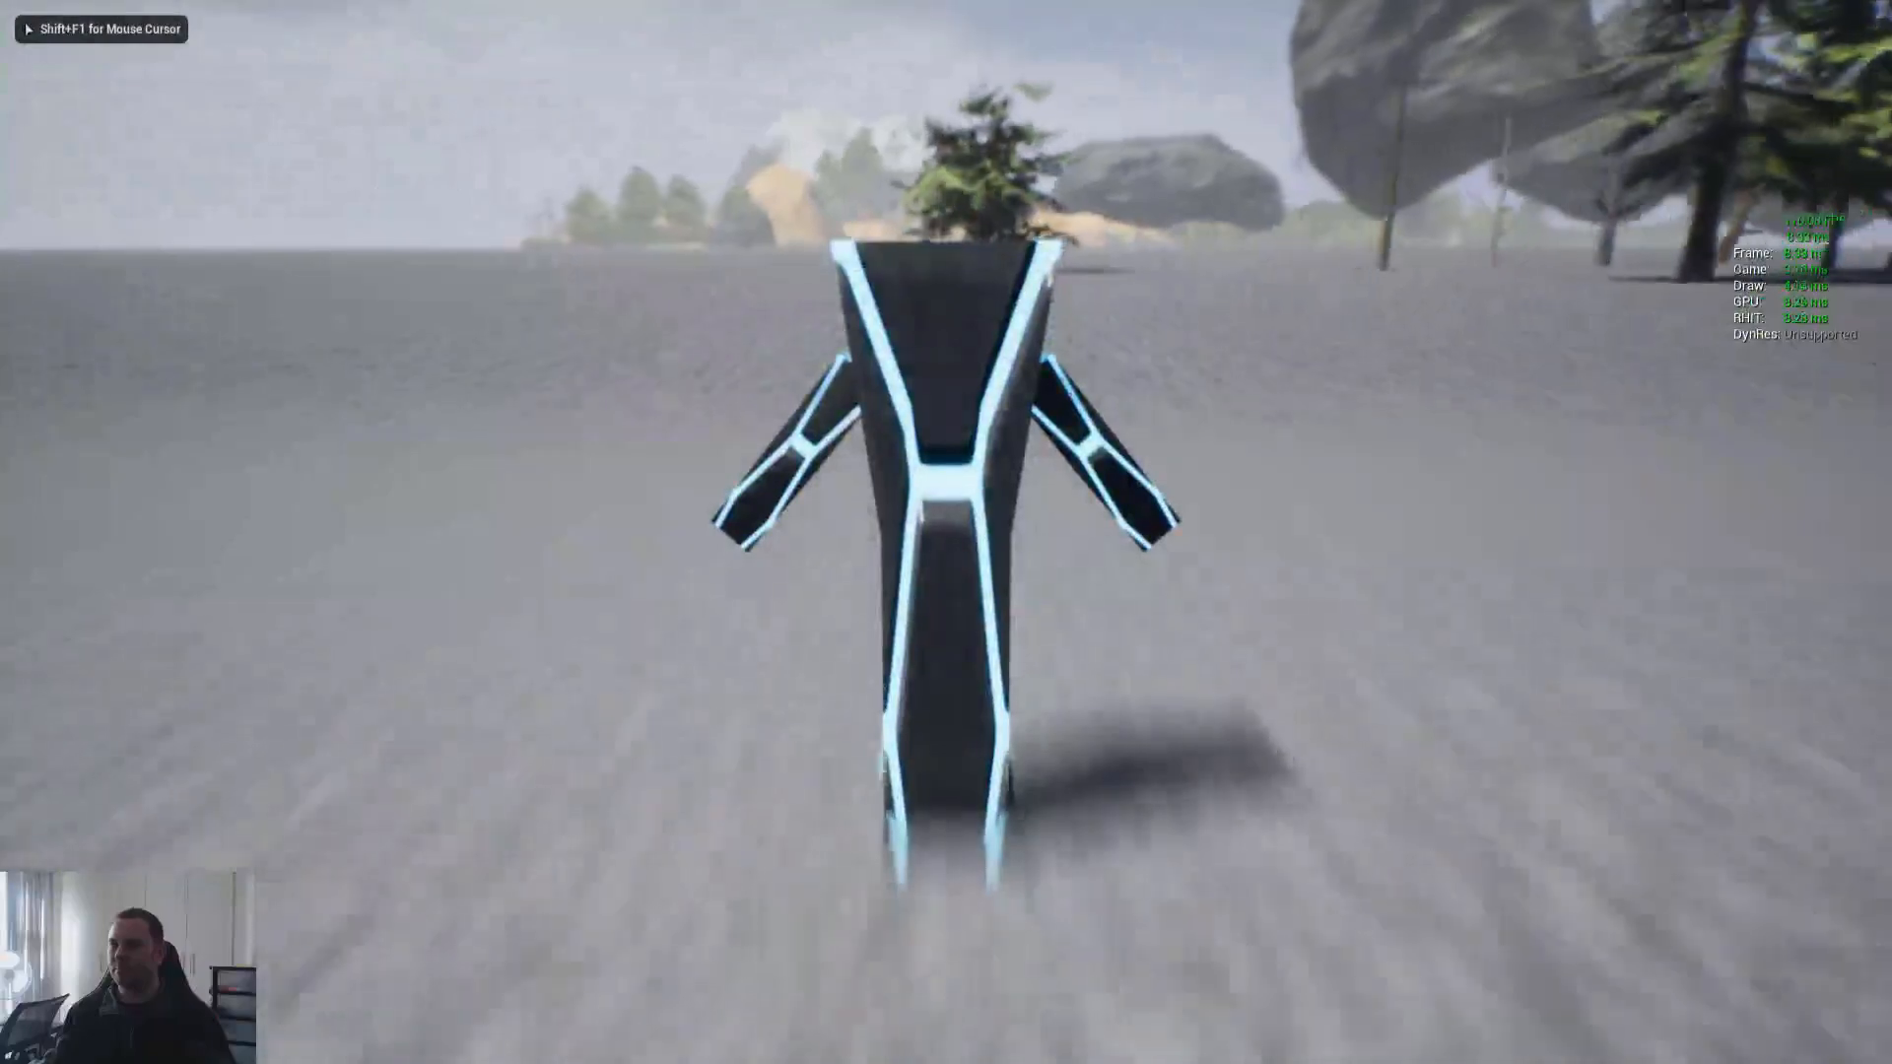
key("space")
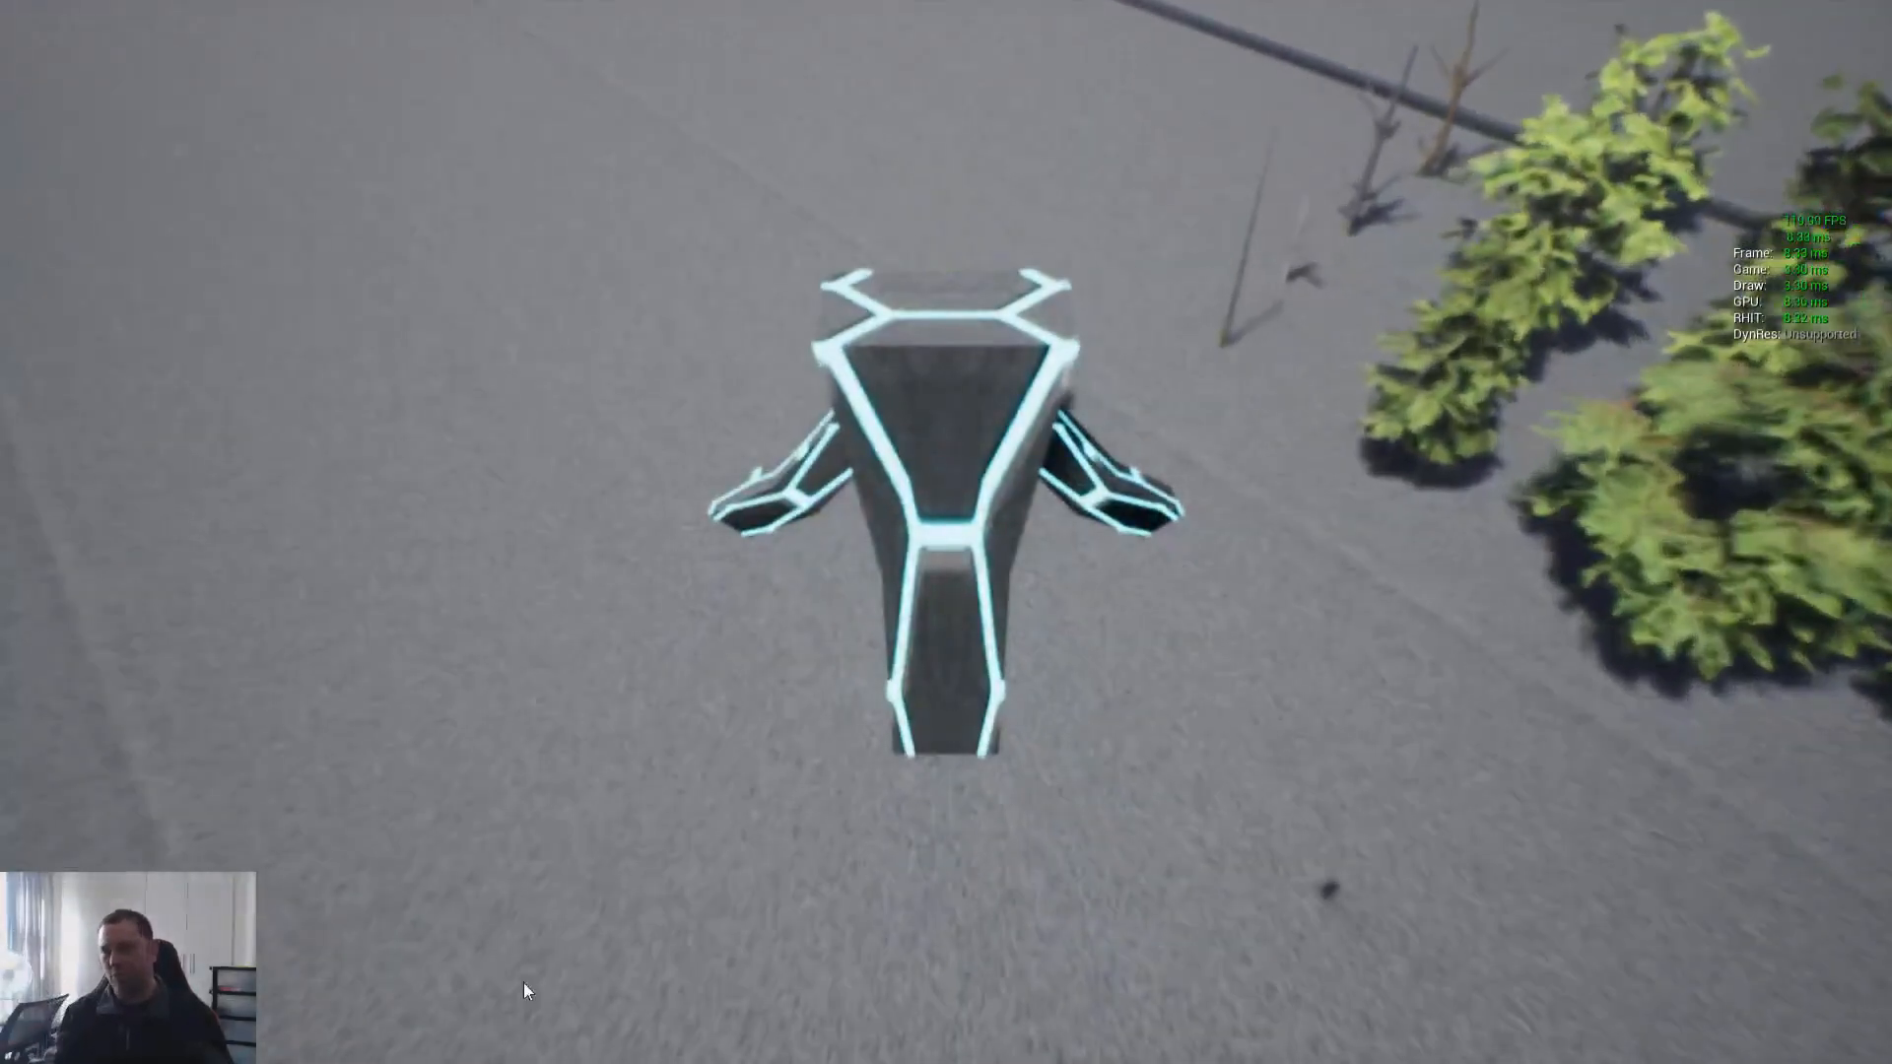
key("Escape")
key("F11")
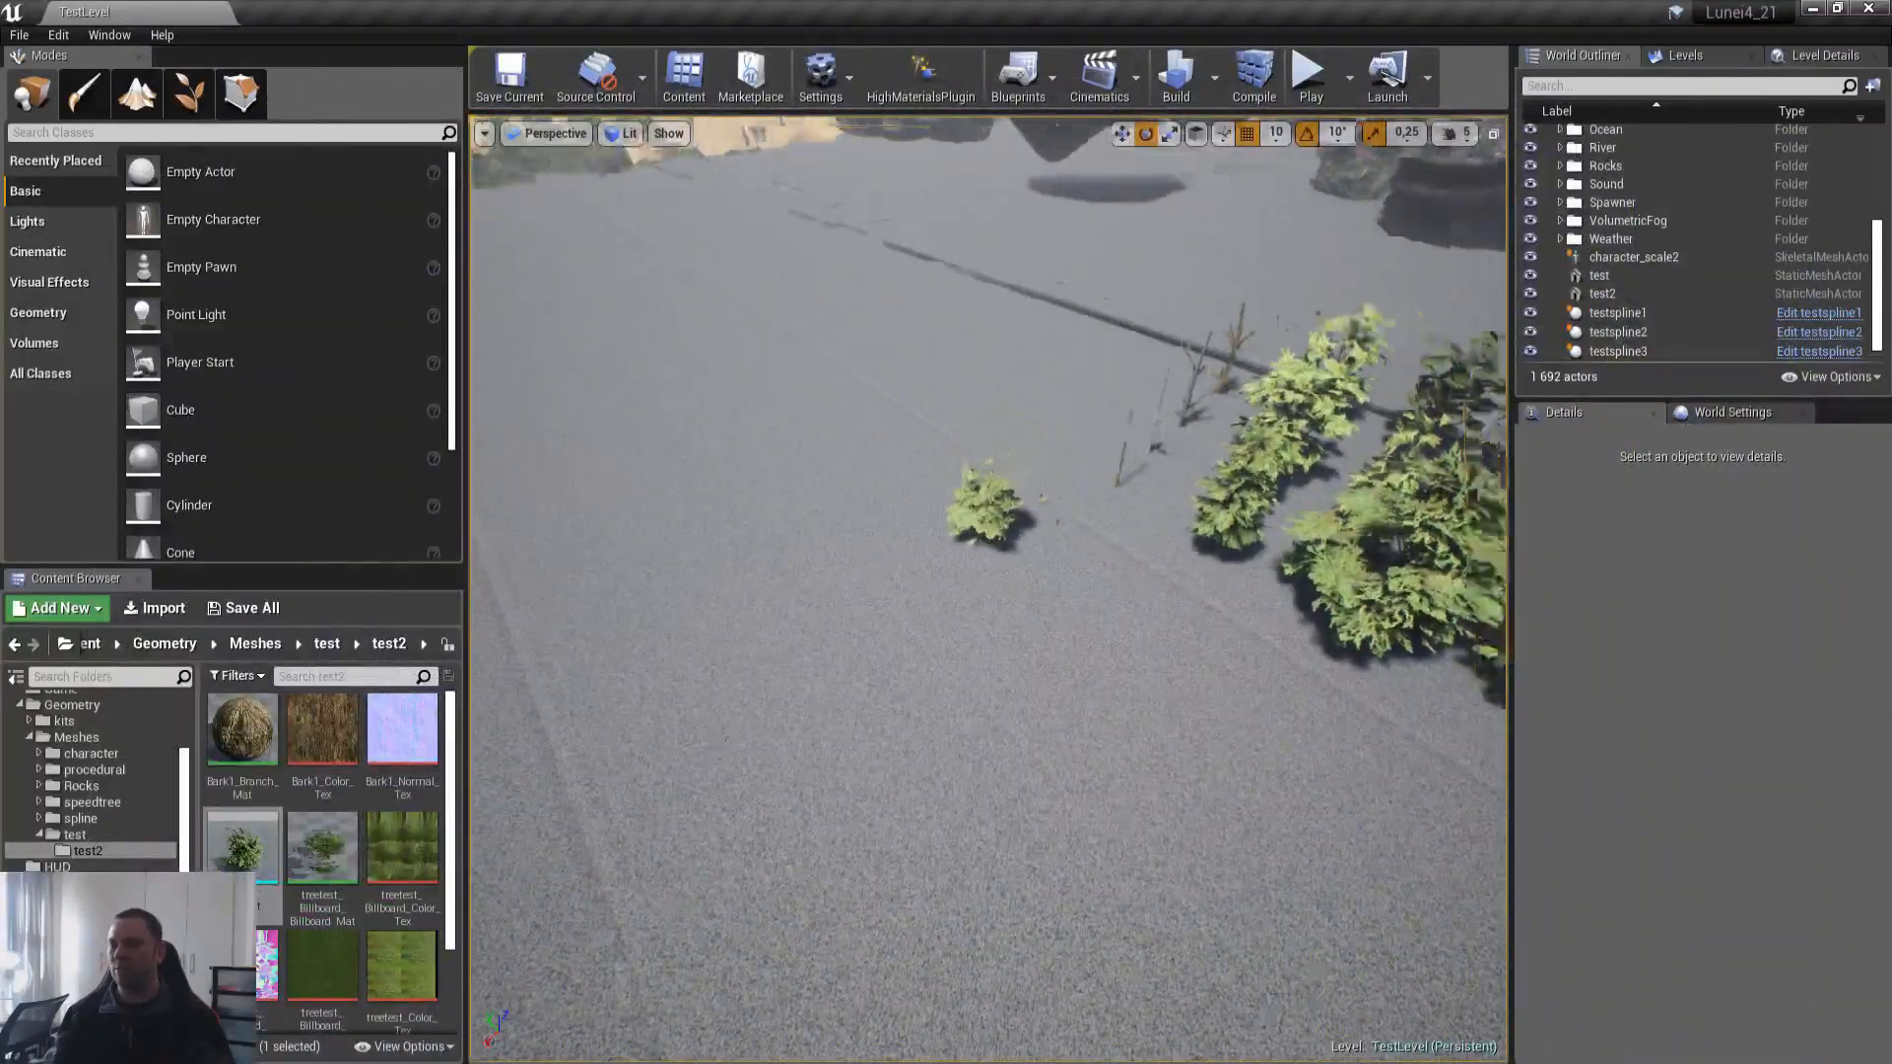
Step: Inspect the placed tree's foliage and branches up close from several angles in the editor viewport
key("w")
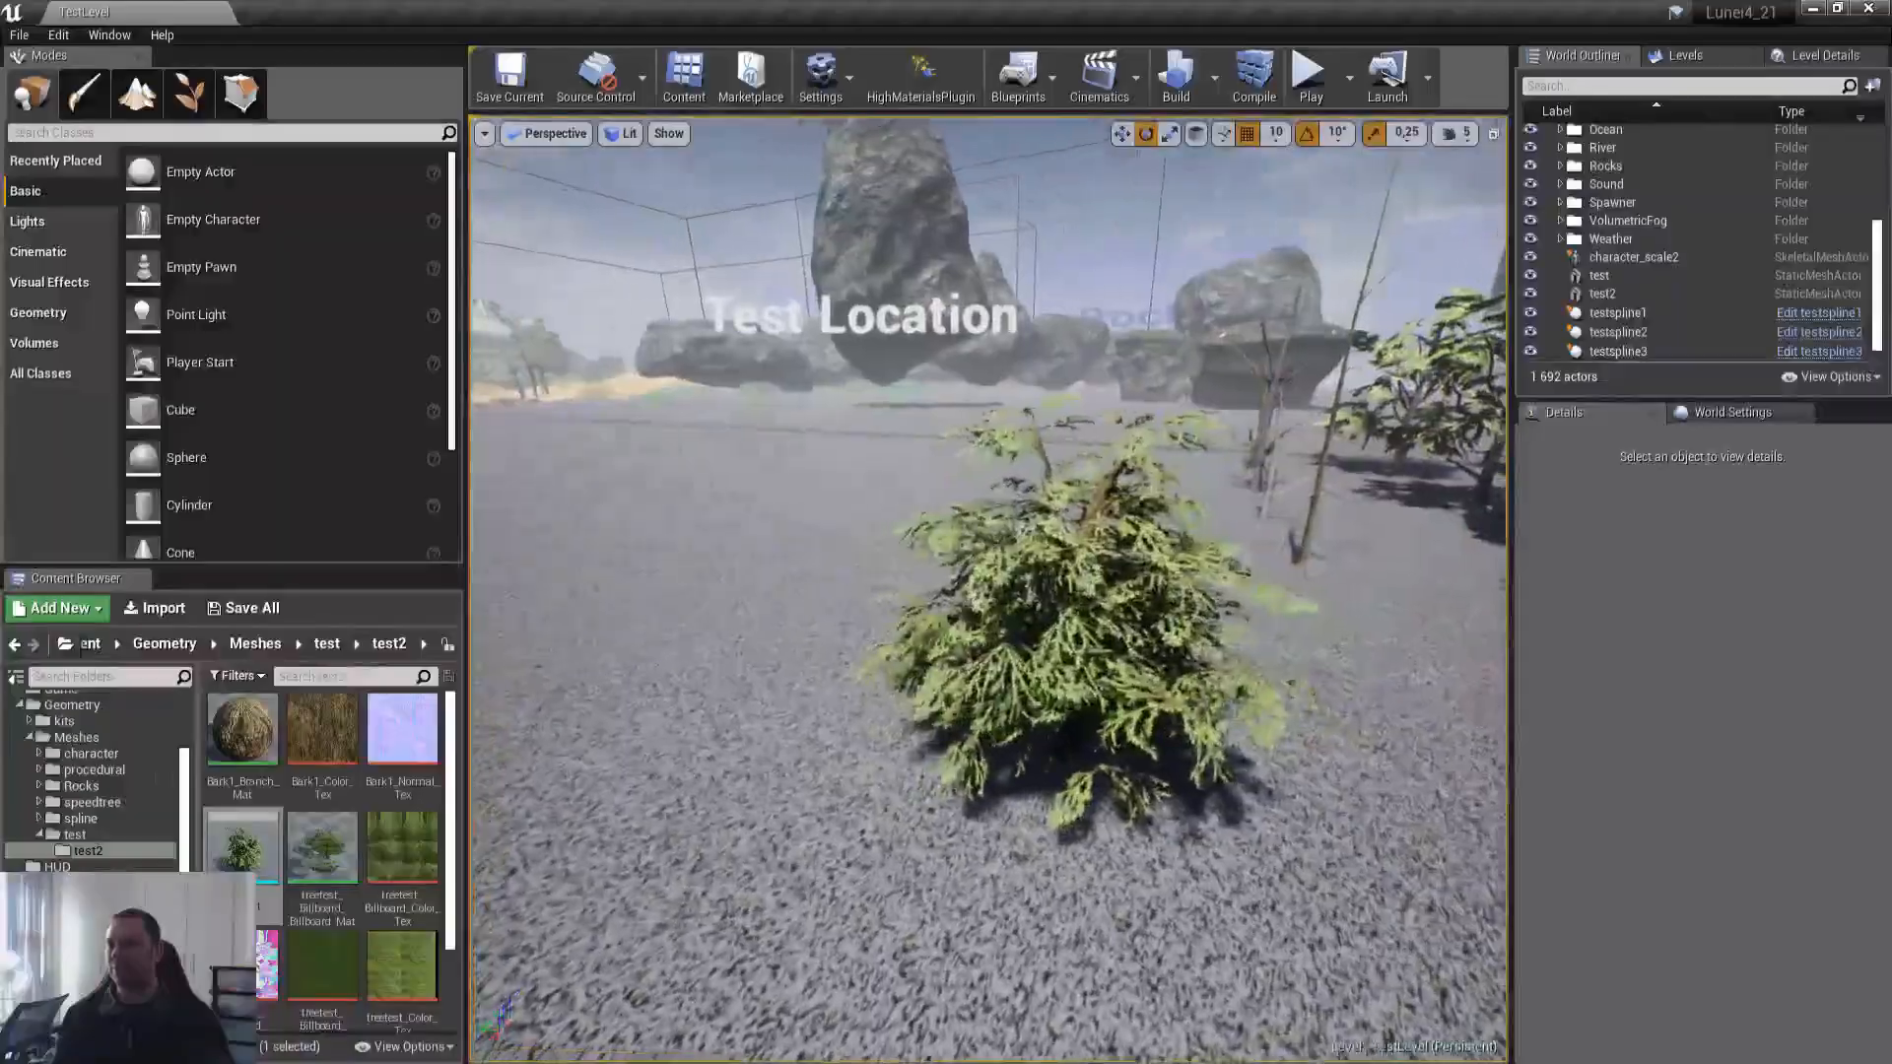
key("w")
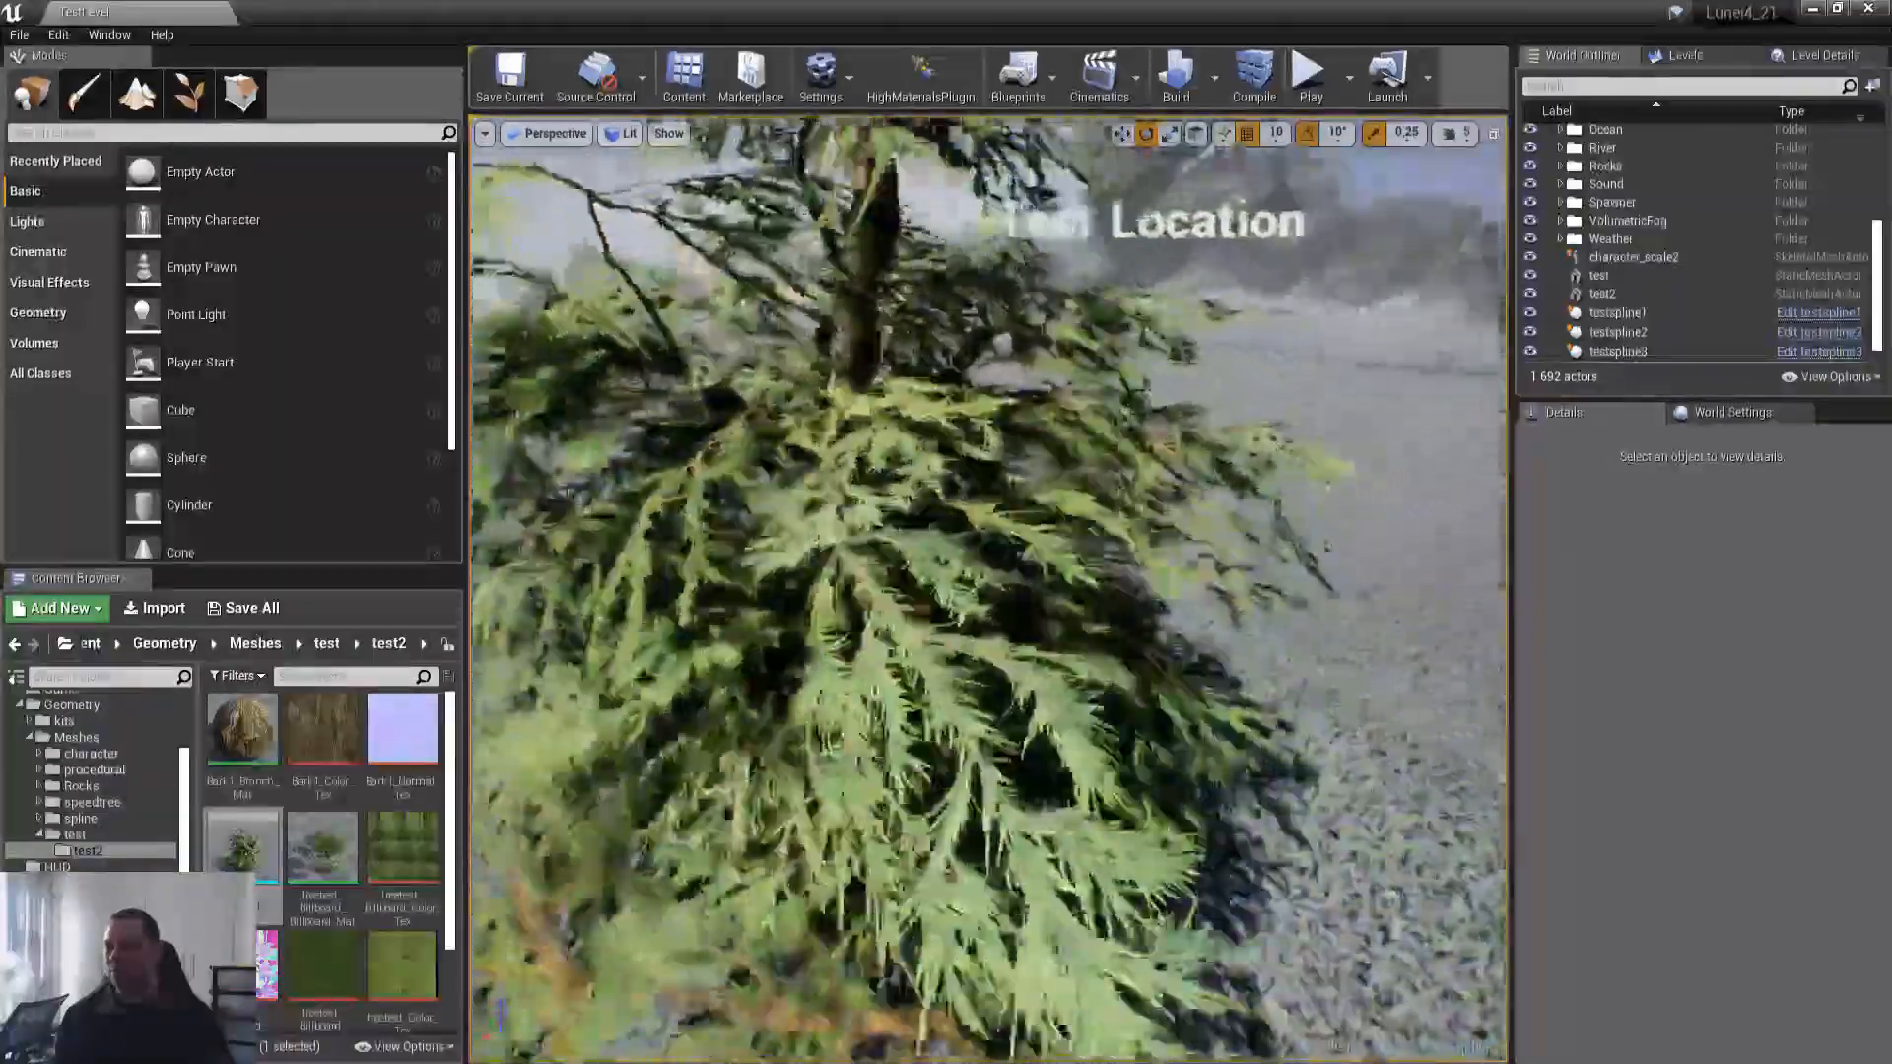
key("a")
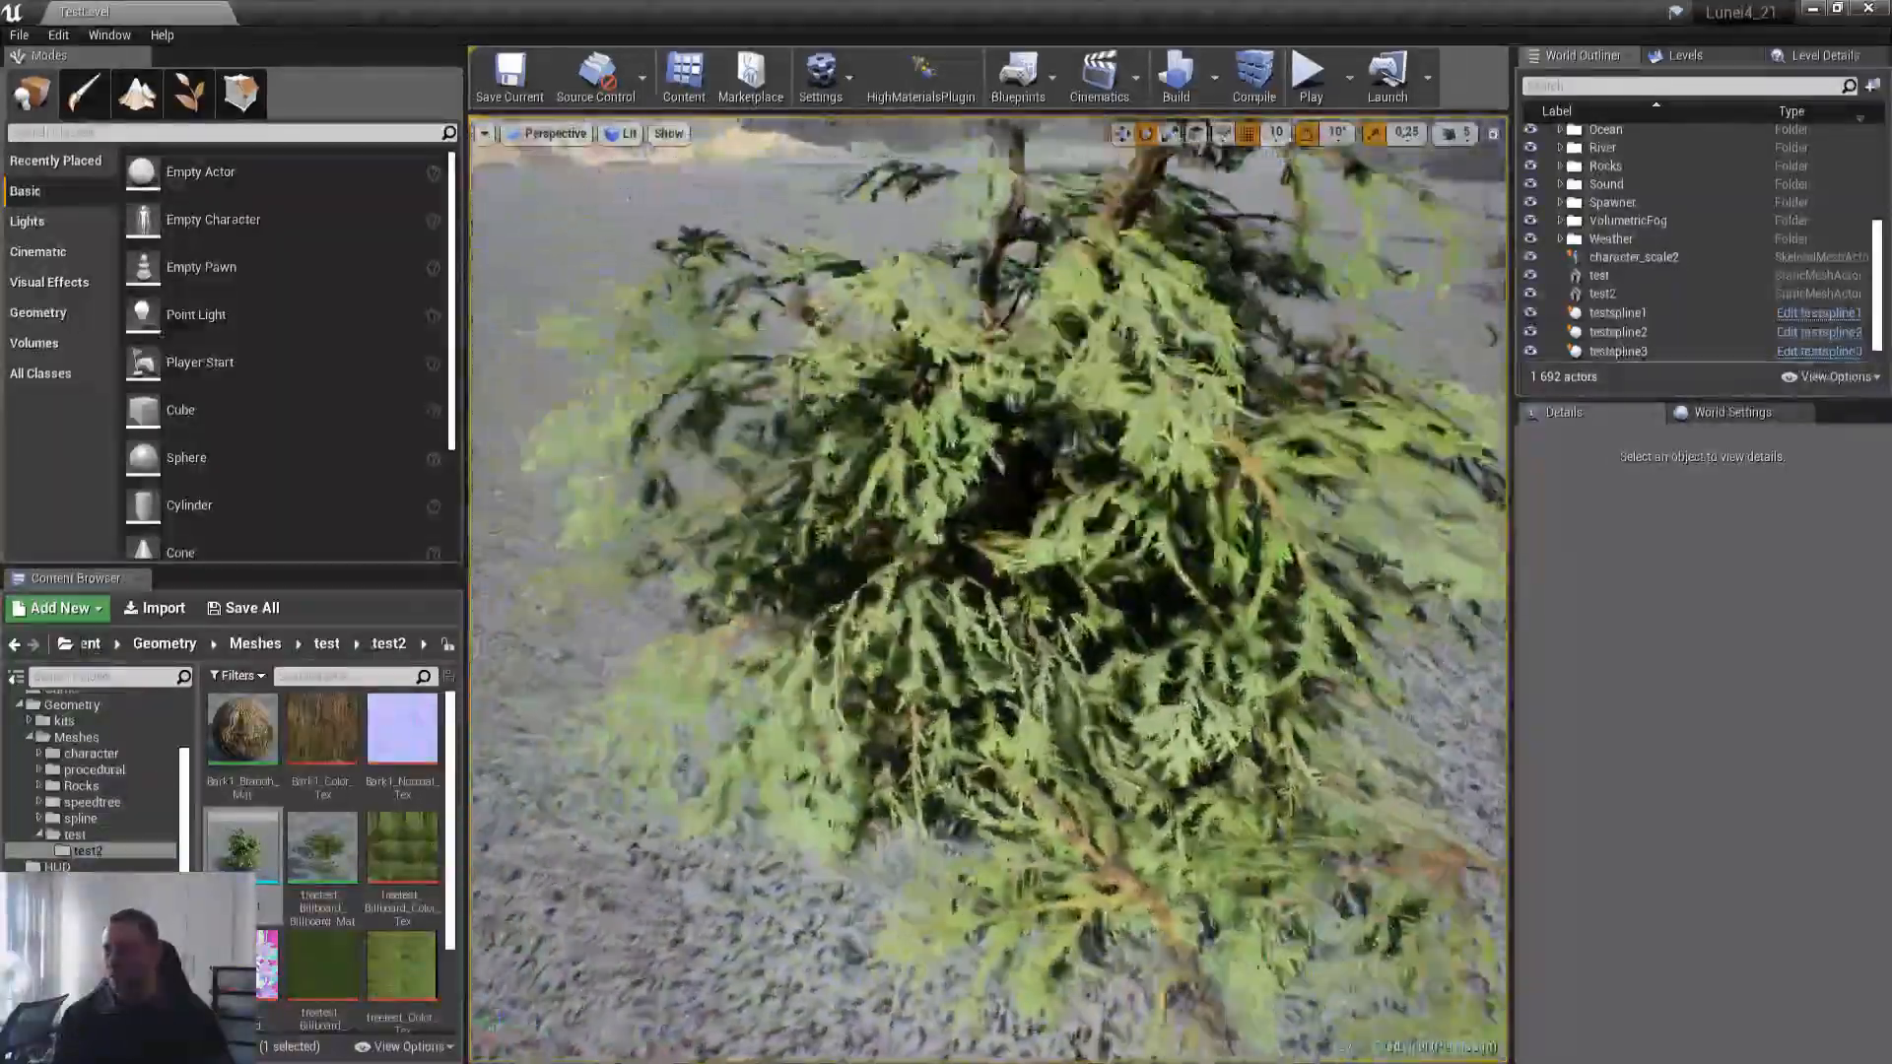
key("d")
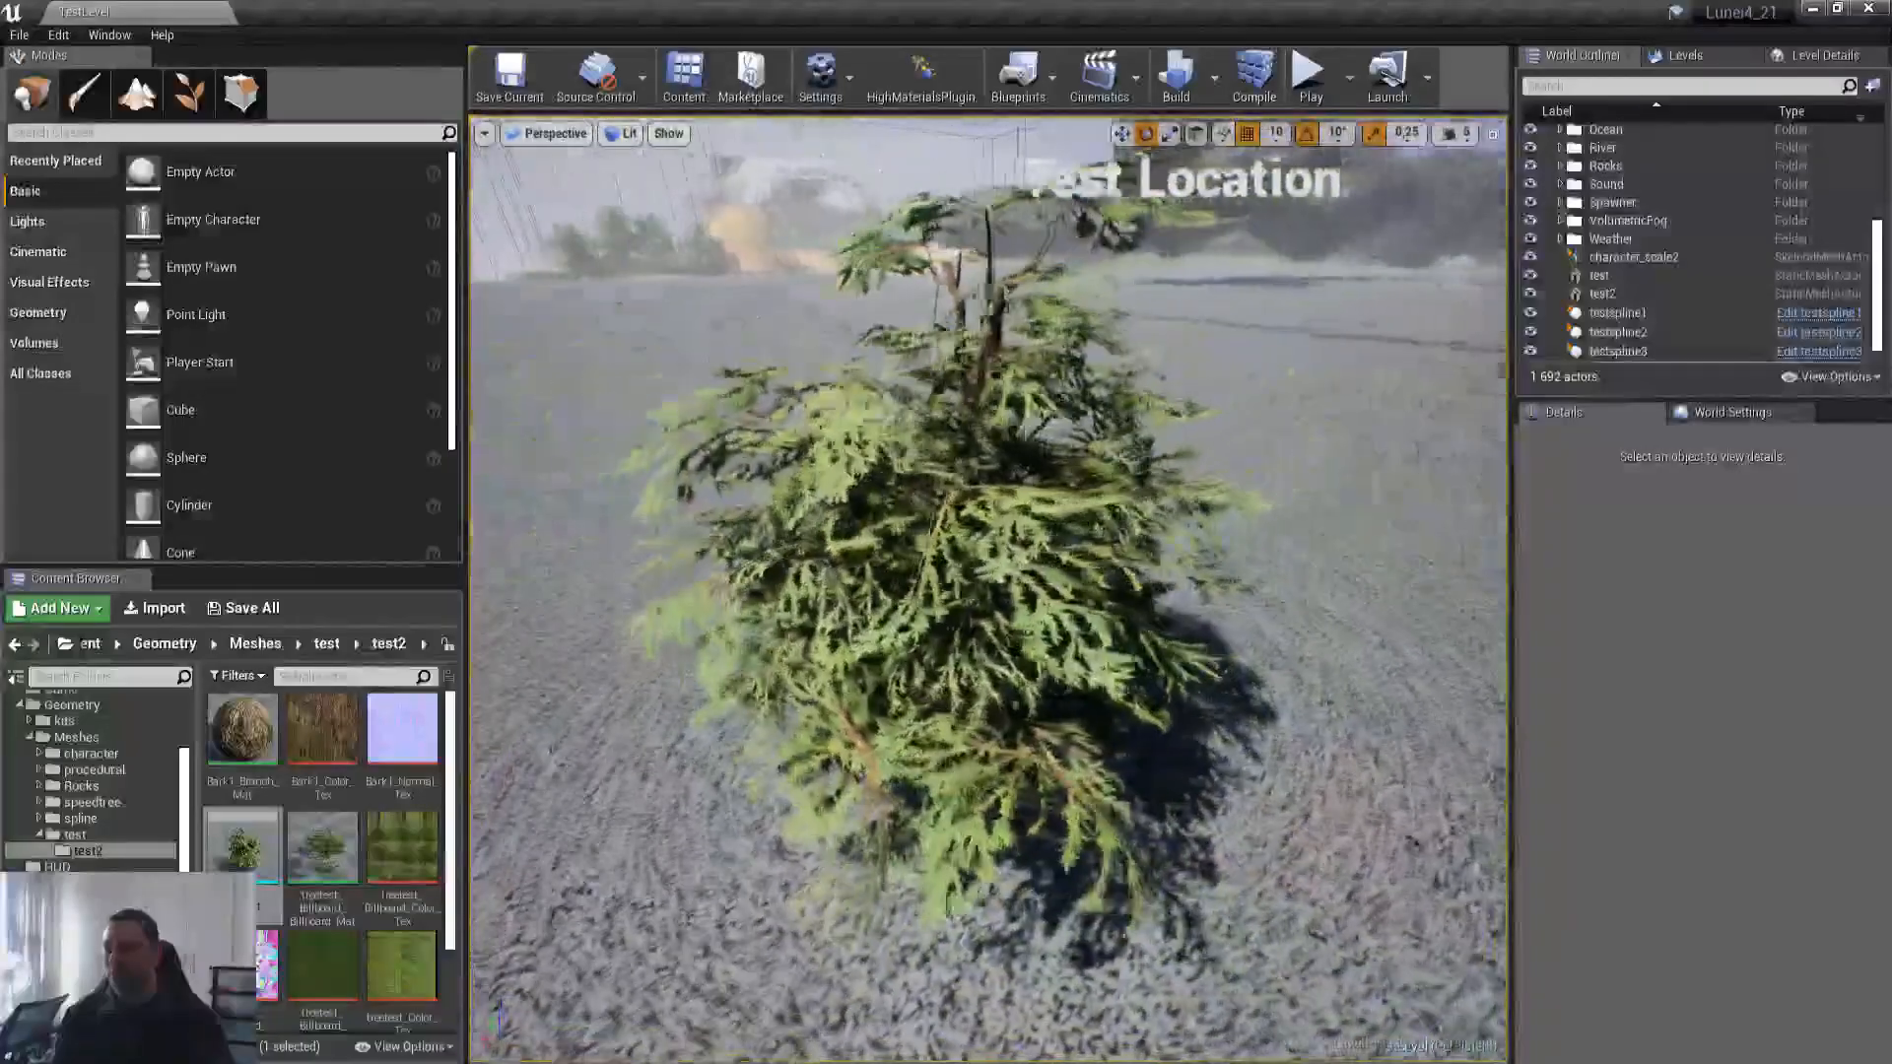
right_click_drag(628, 484, 552, 484)
key("d")
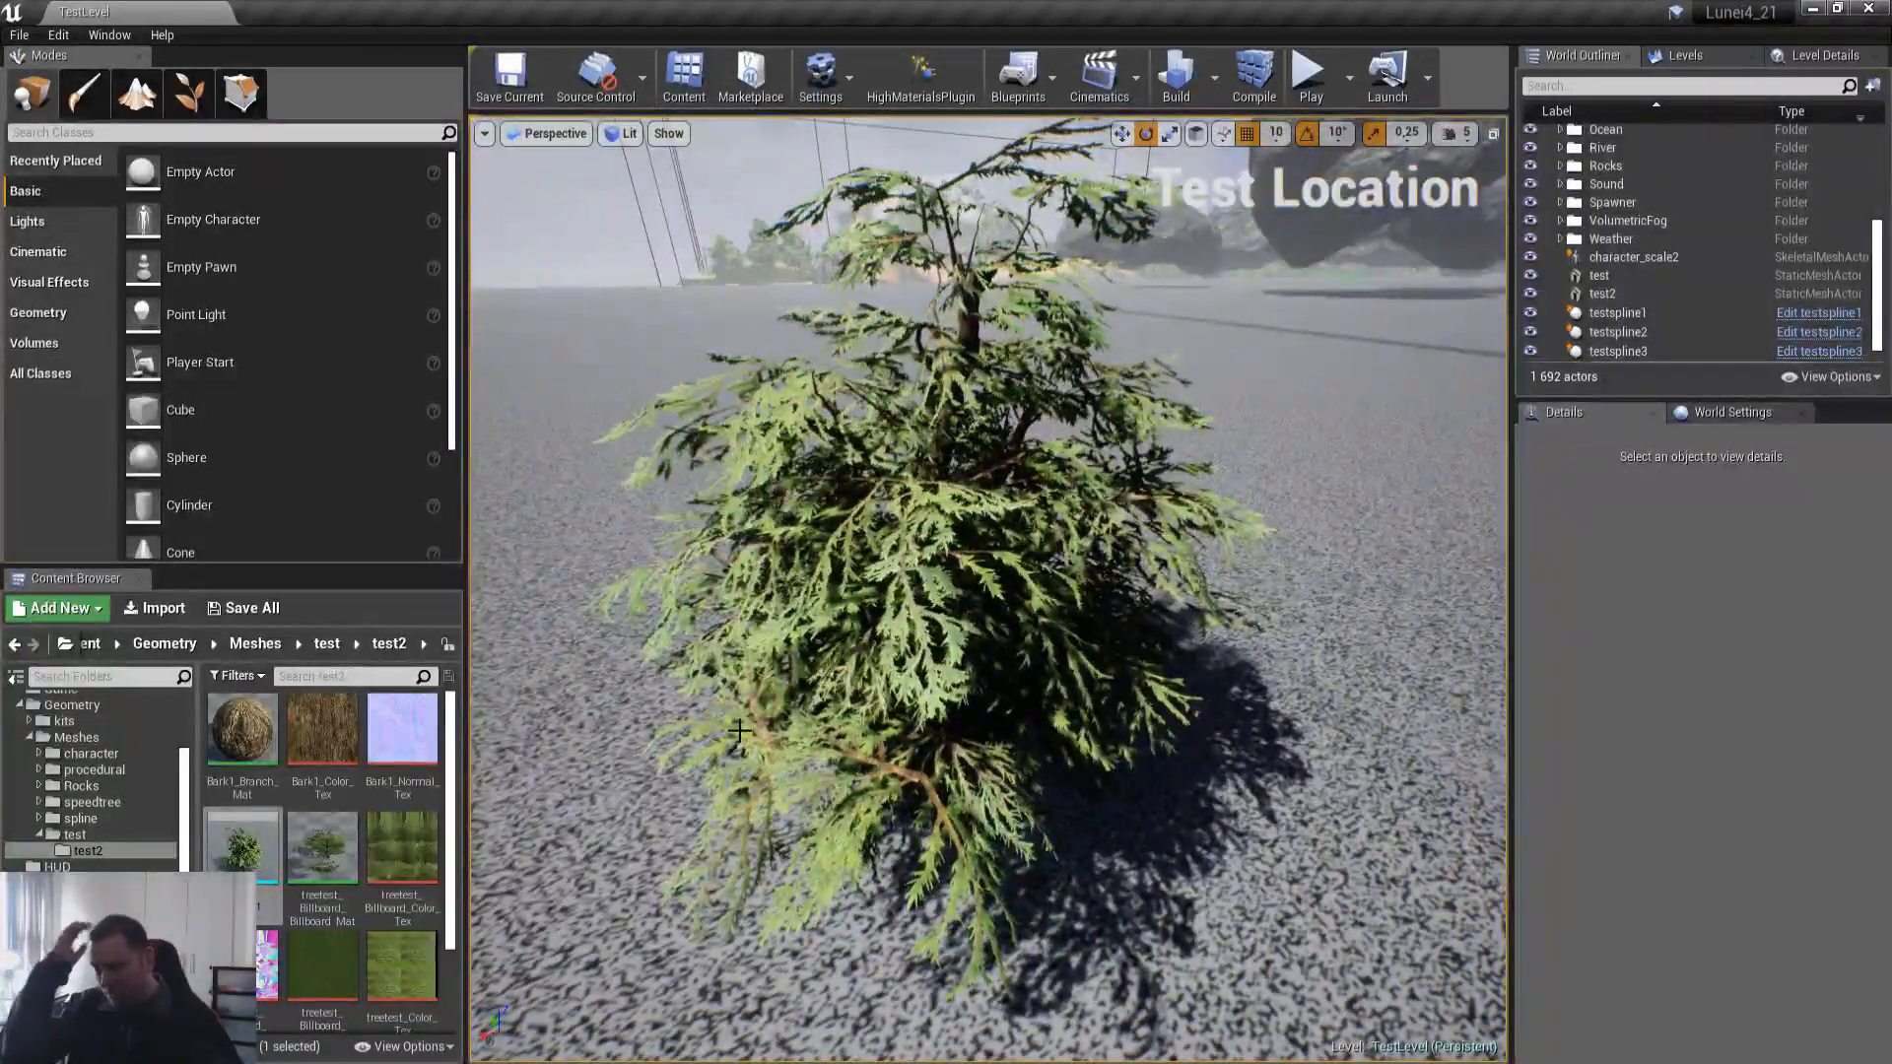
key("w")
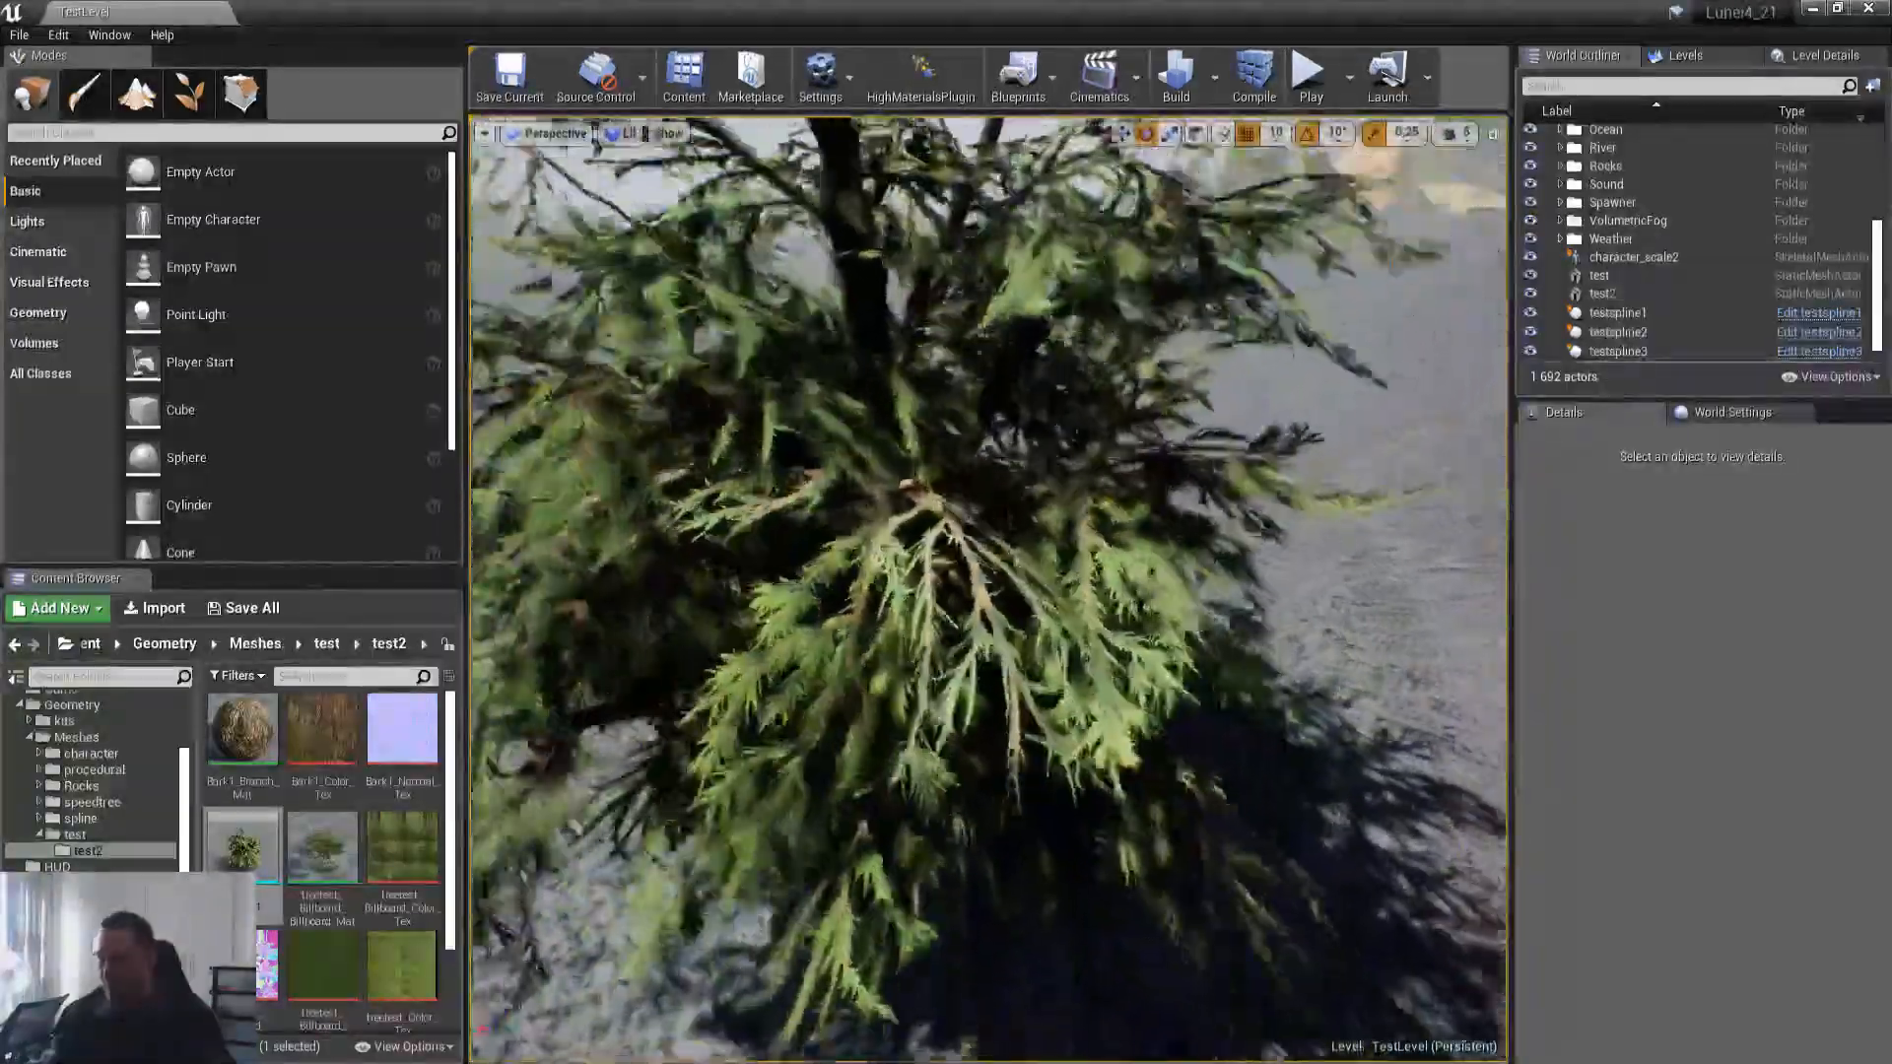
key("s")
right_click_drag(552, 484, 631, 433)
key("a")
key("d")
right_click_drag(947, 591, 670, 473)
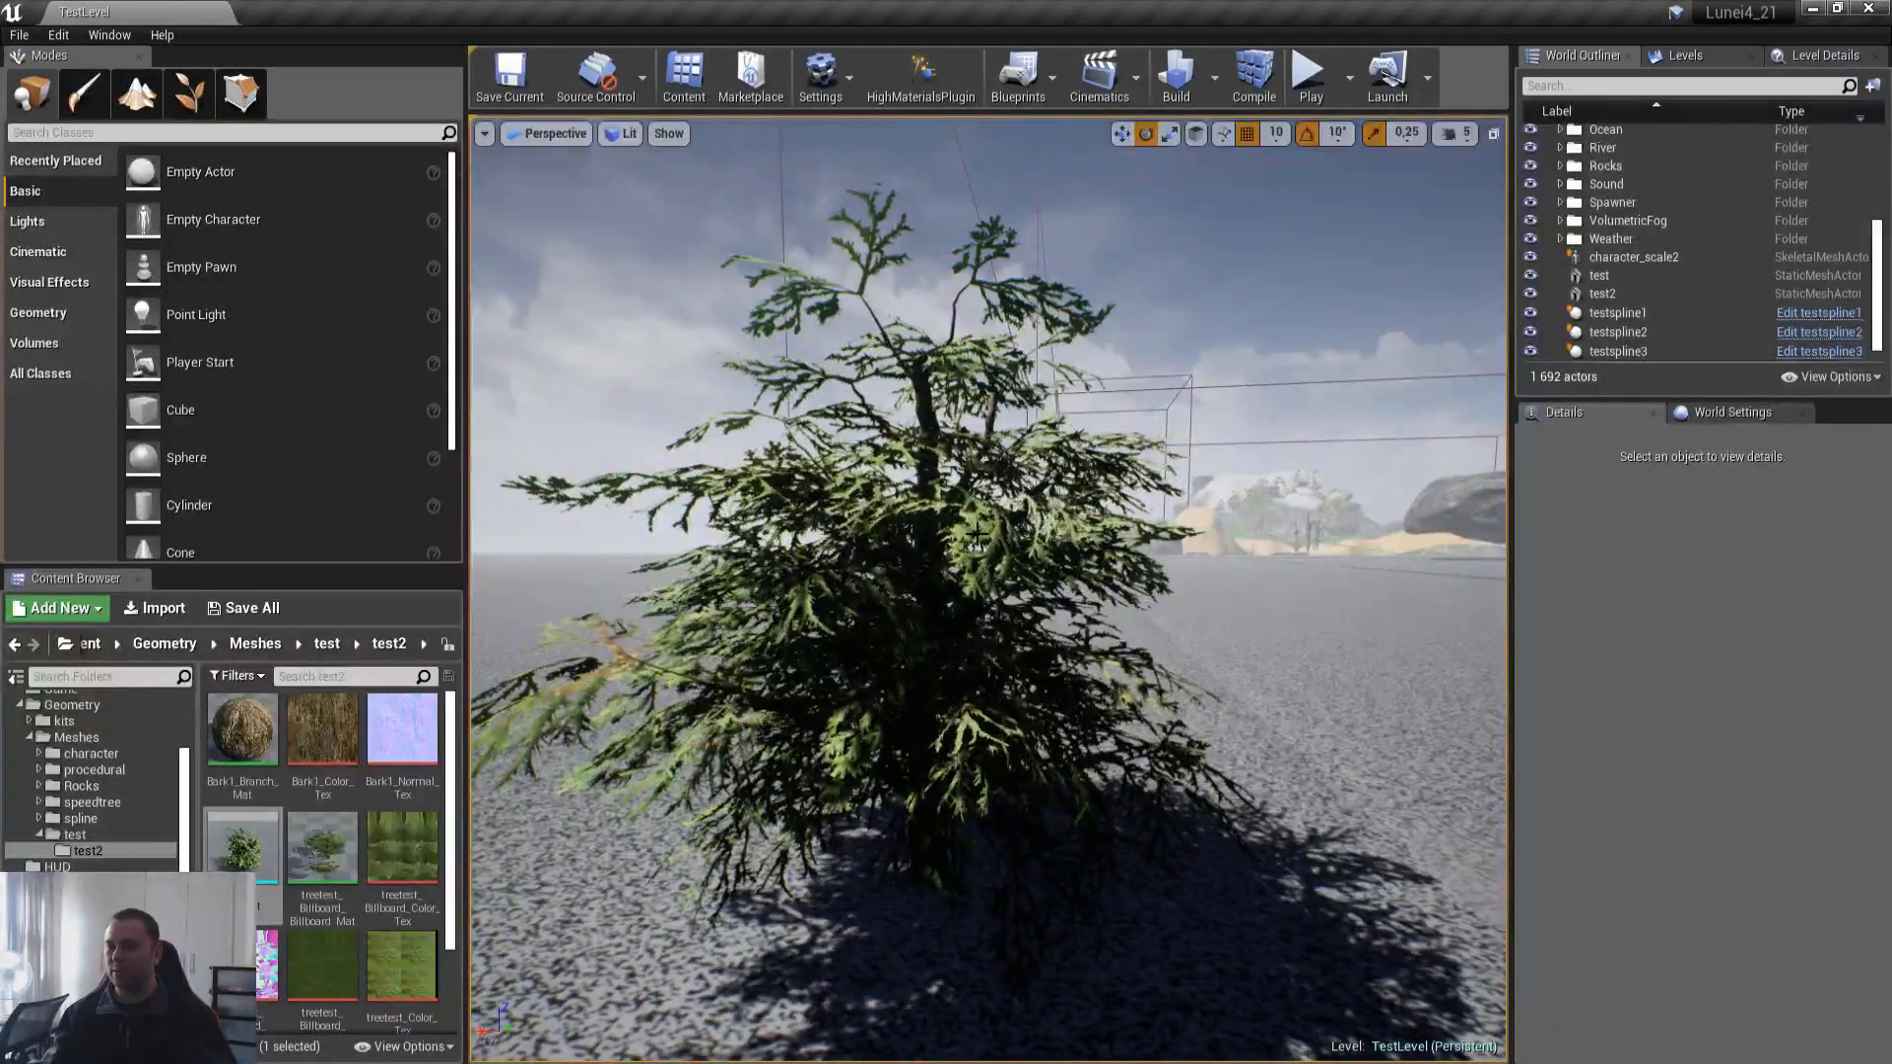
Step: Switch to SpeedTree Modeler and assign the Leaf2 material to both Leaf Mesh generators
key("alt+Tab")
key("alt+Tab")
key("alt+Tab")
key("alt+Tab")
key("alt+Tab")
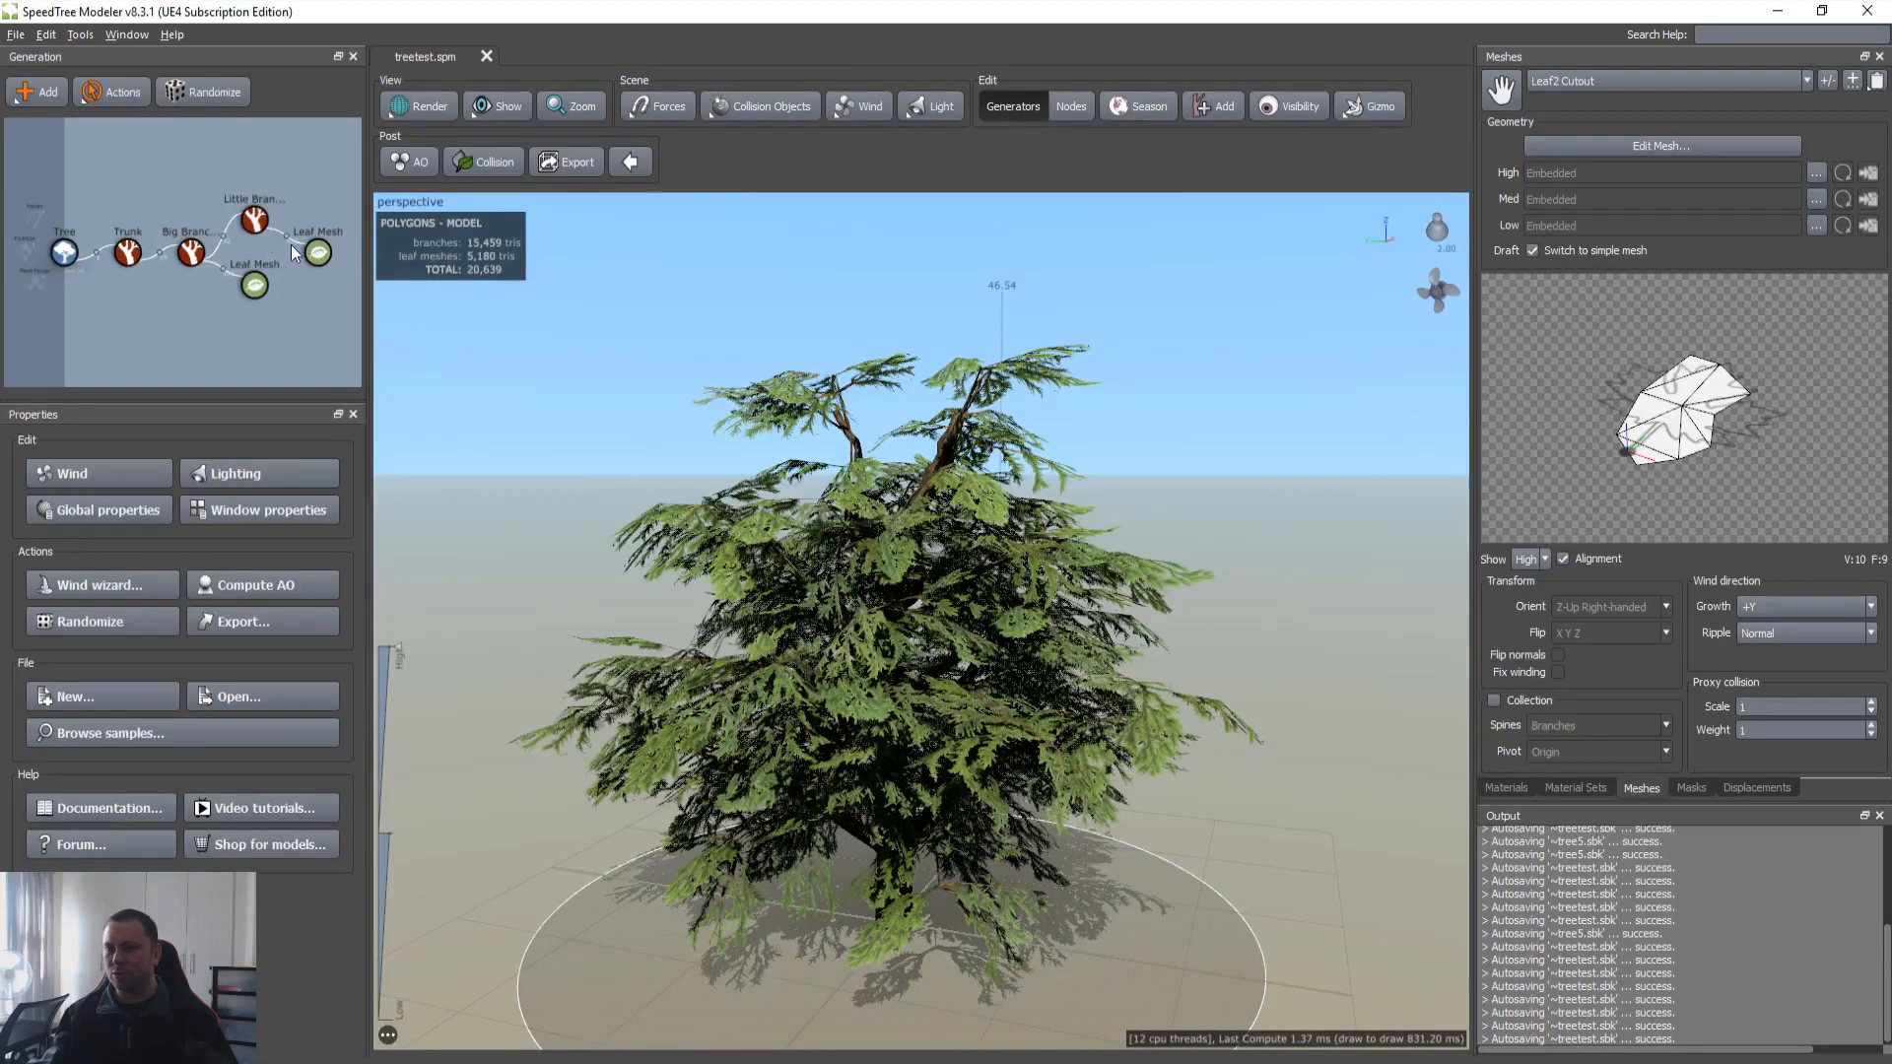
double_click(318, 256)
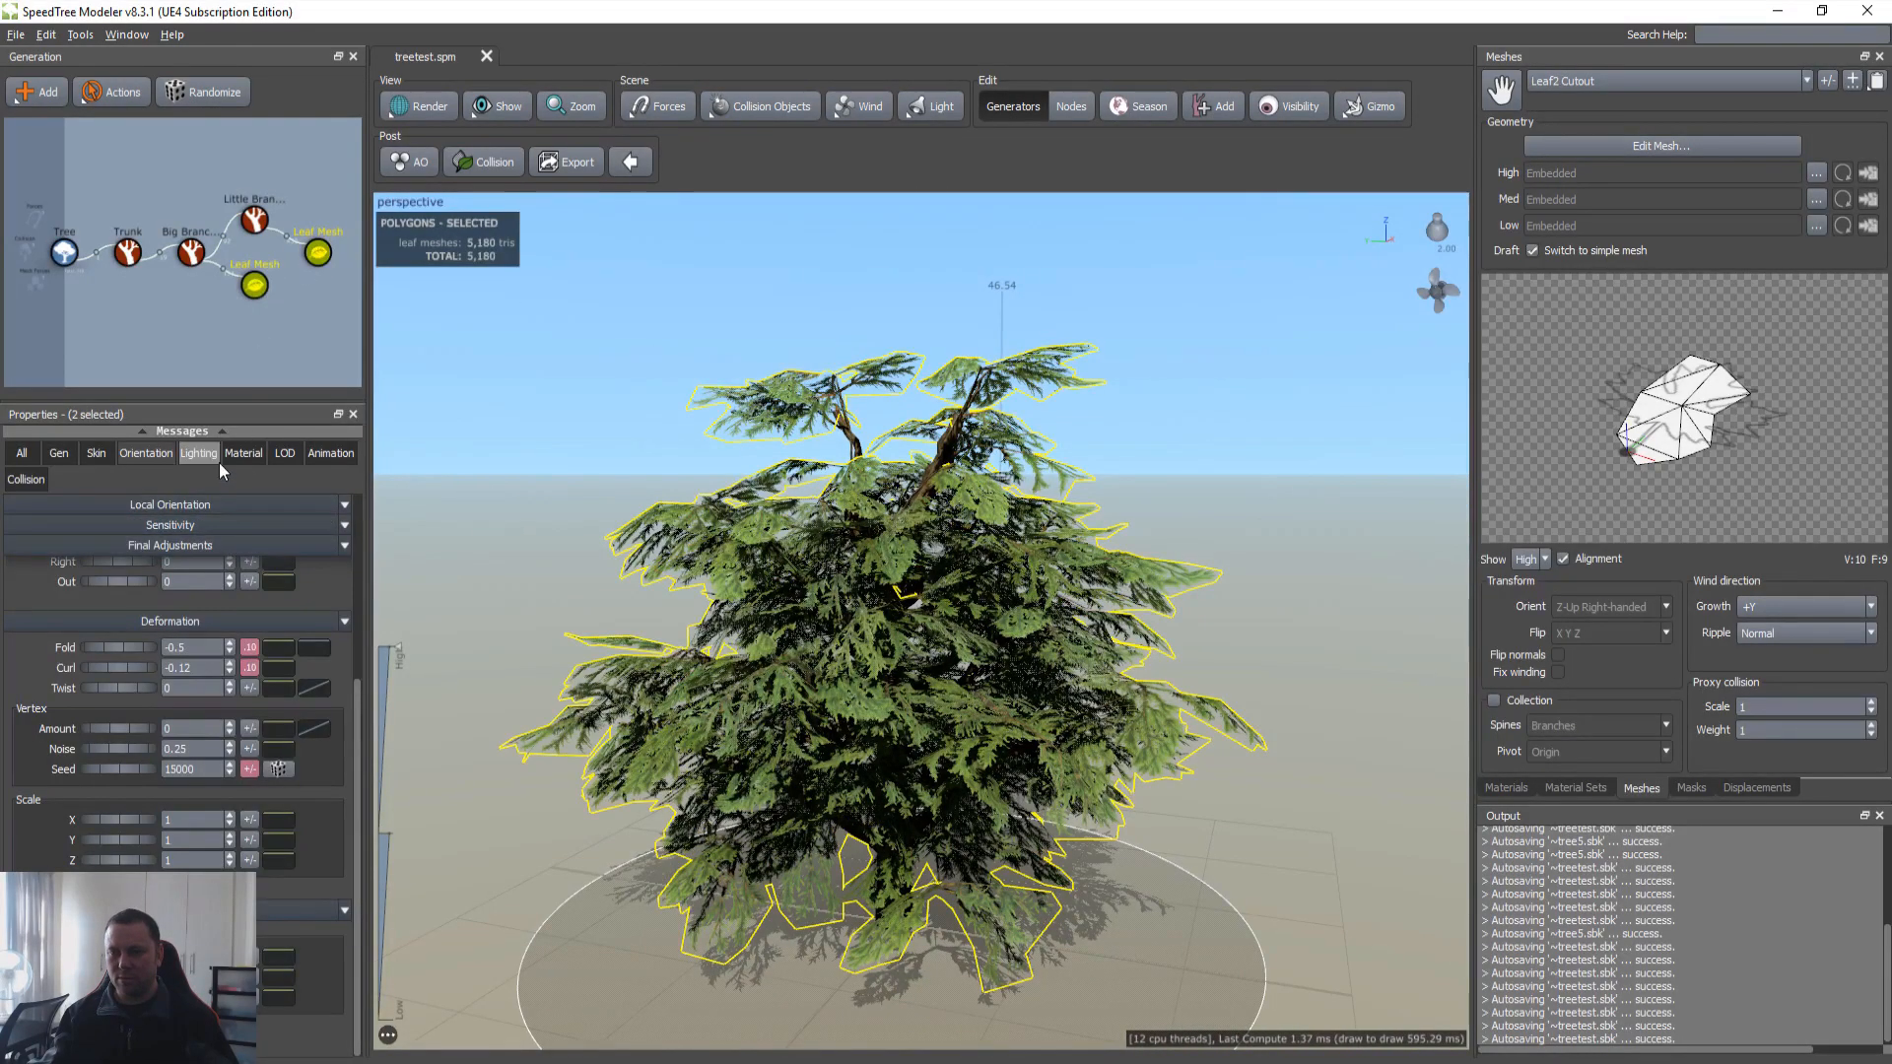
left_click(182, 574)
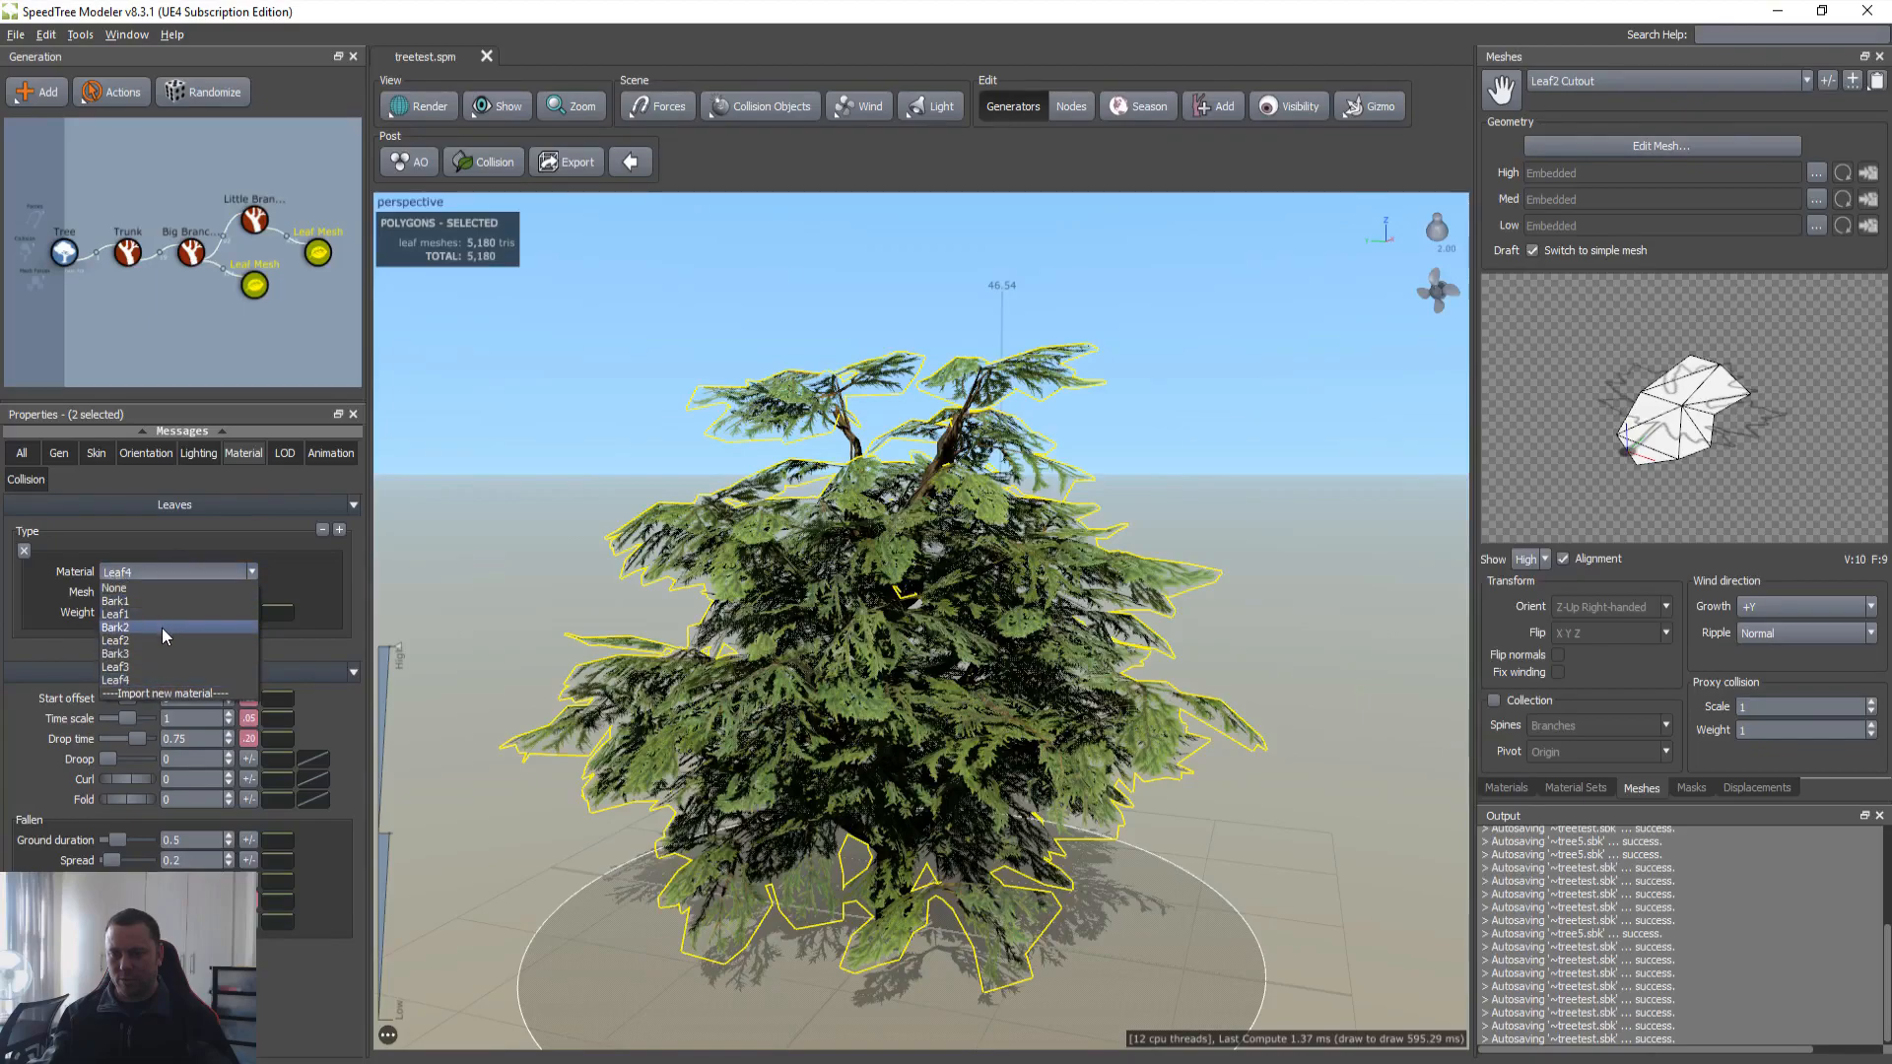
left_click(159, 642)
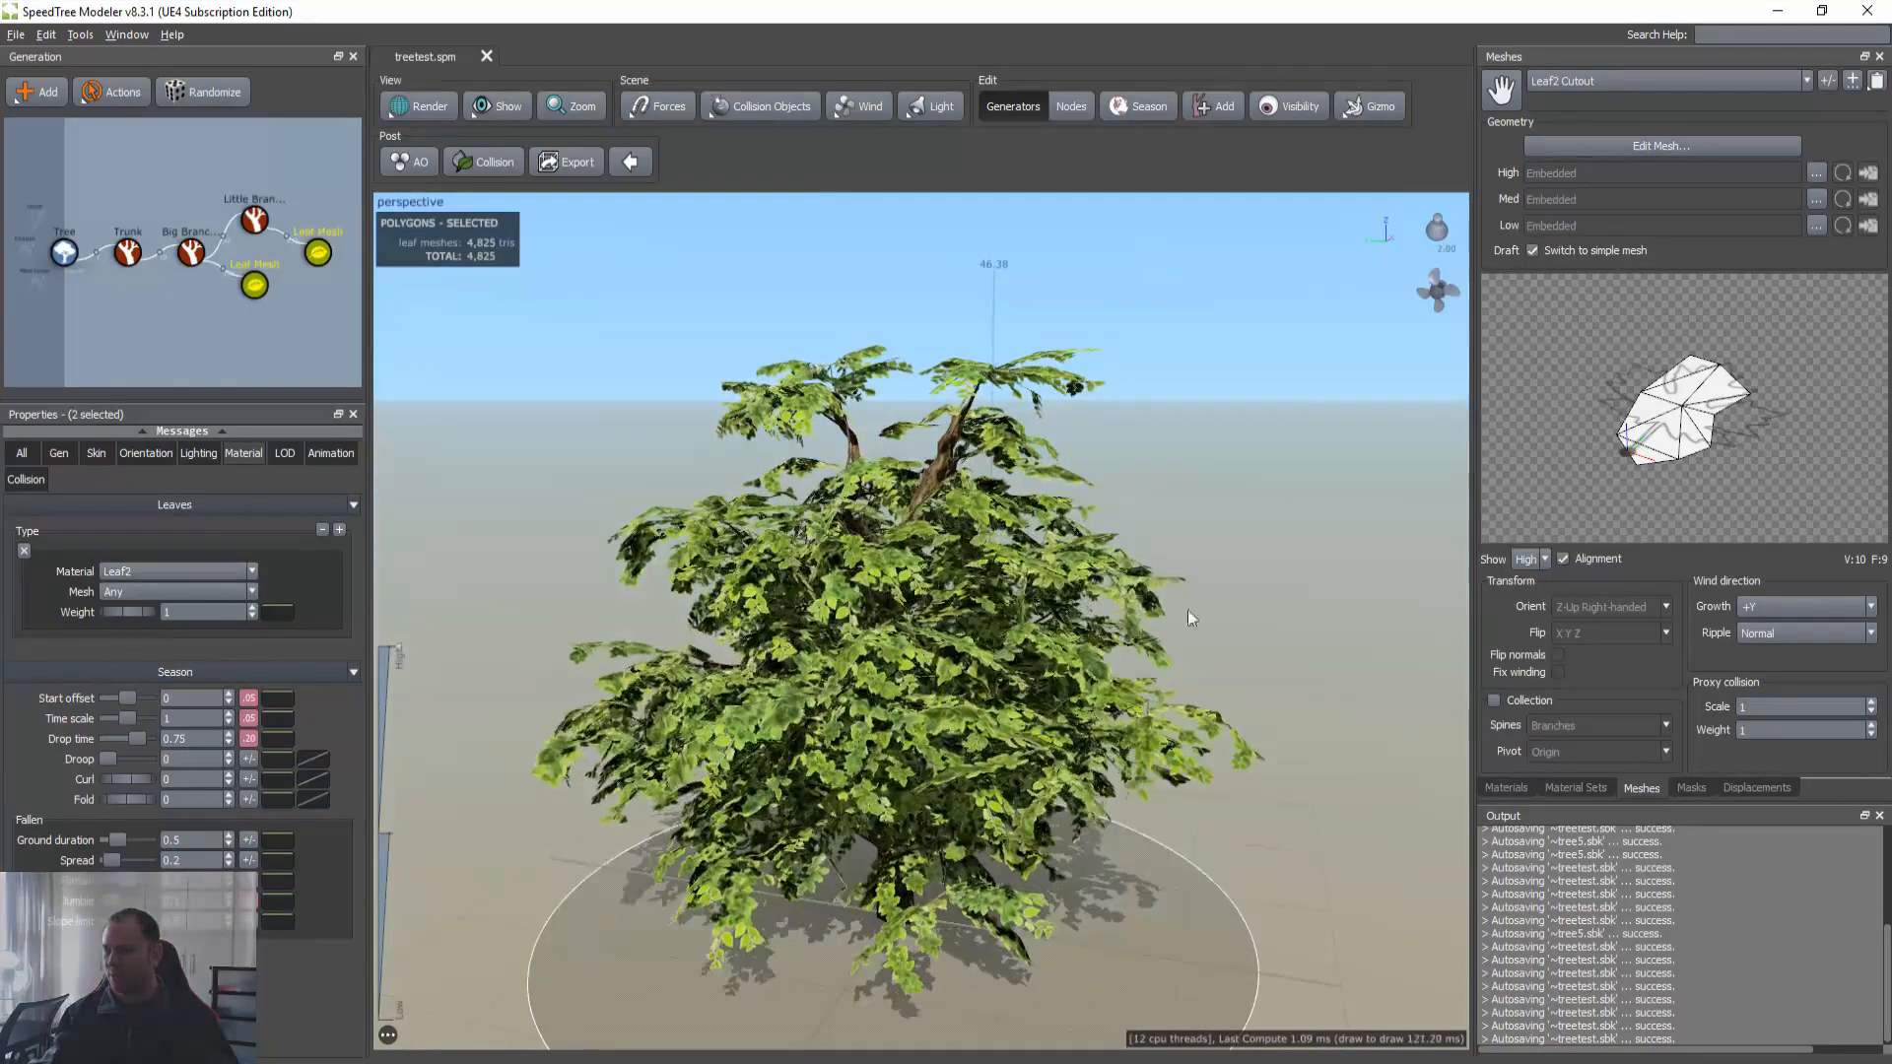
Step: Use the Leaf2 material's ambient occlusion texture as its color map and check the snowy foliage from several angles
left_click(1506, 789)
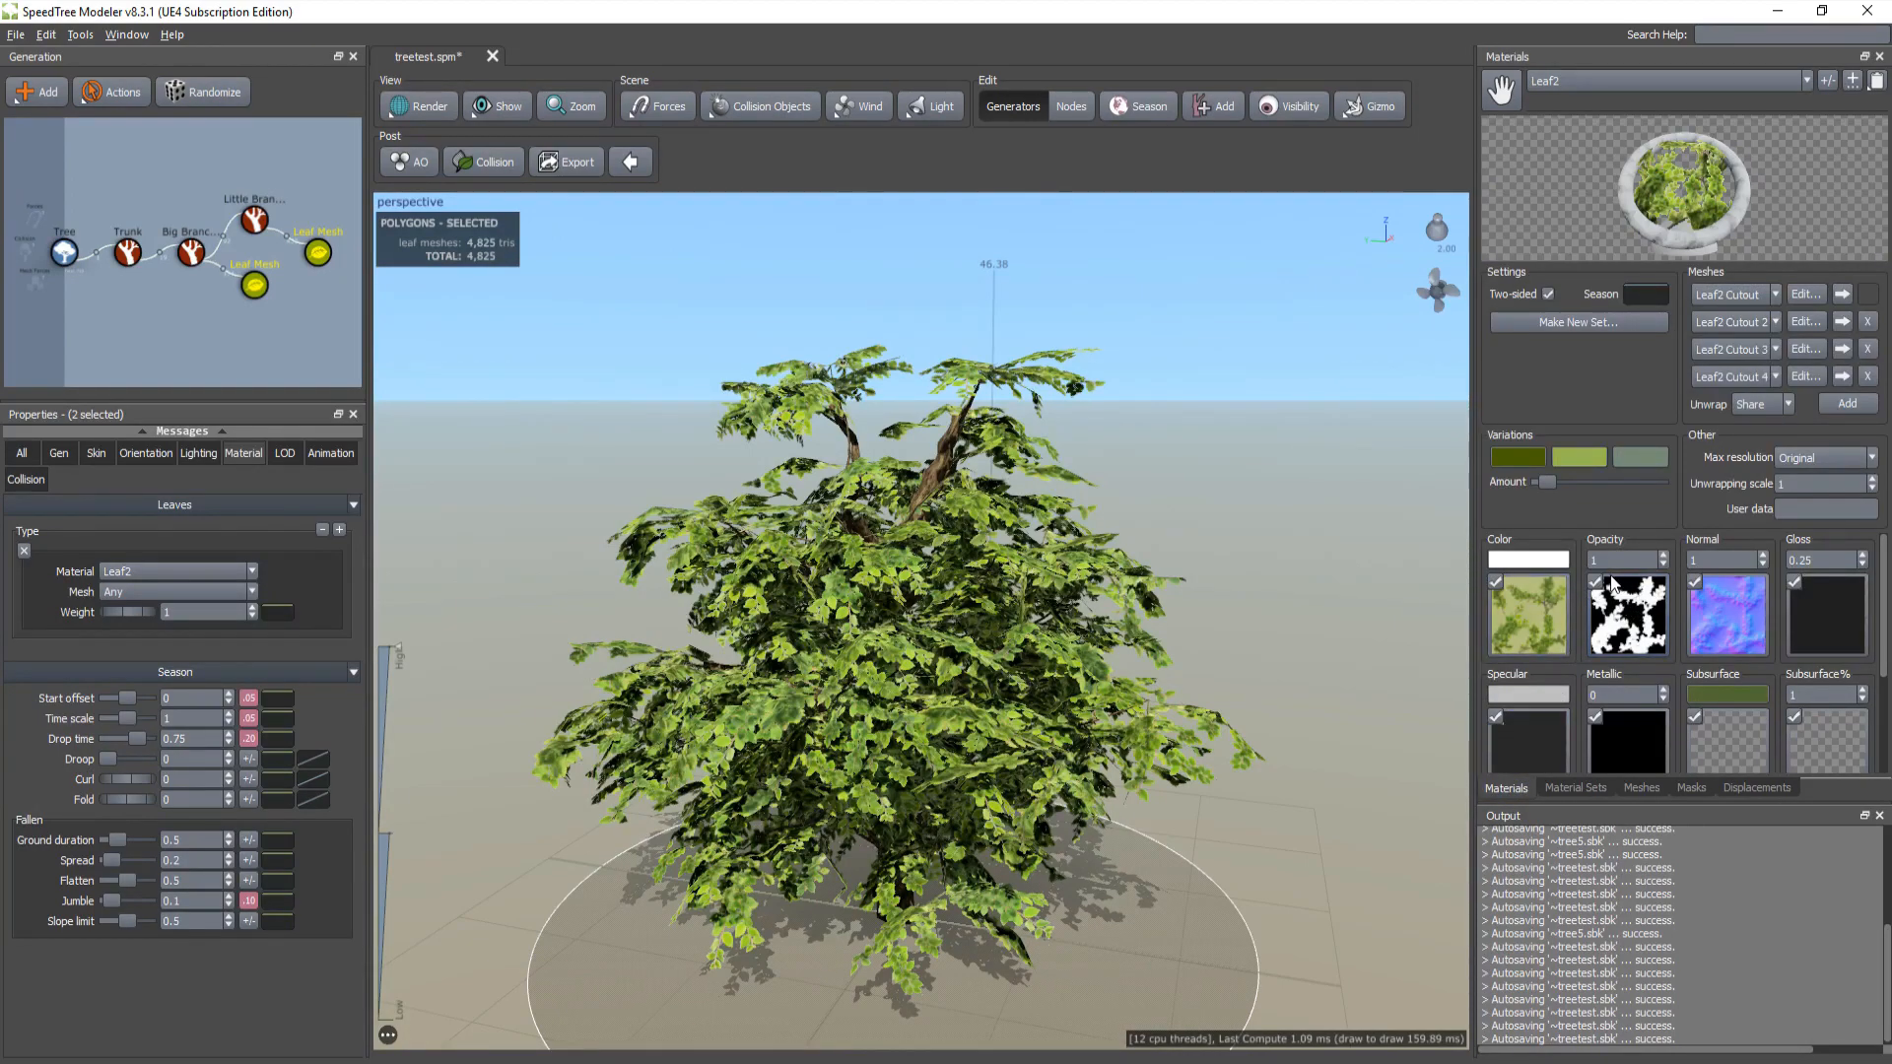
scroll(1631, 584, "down", 2)
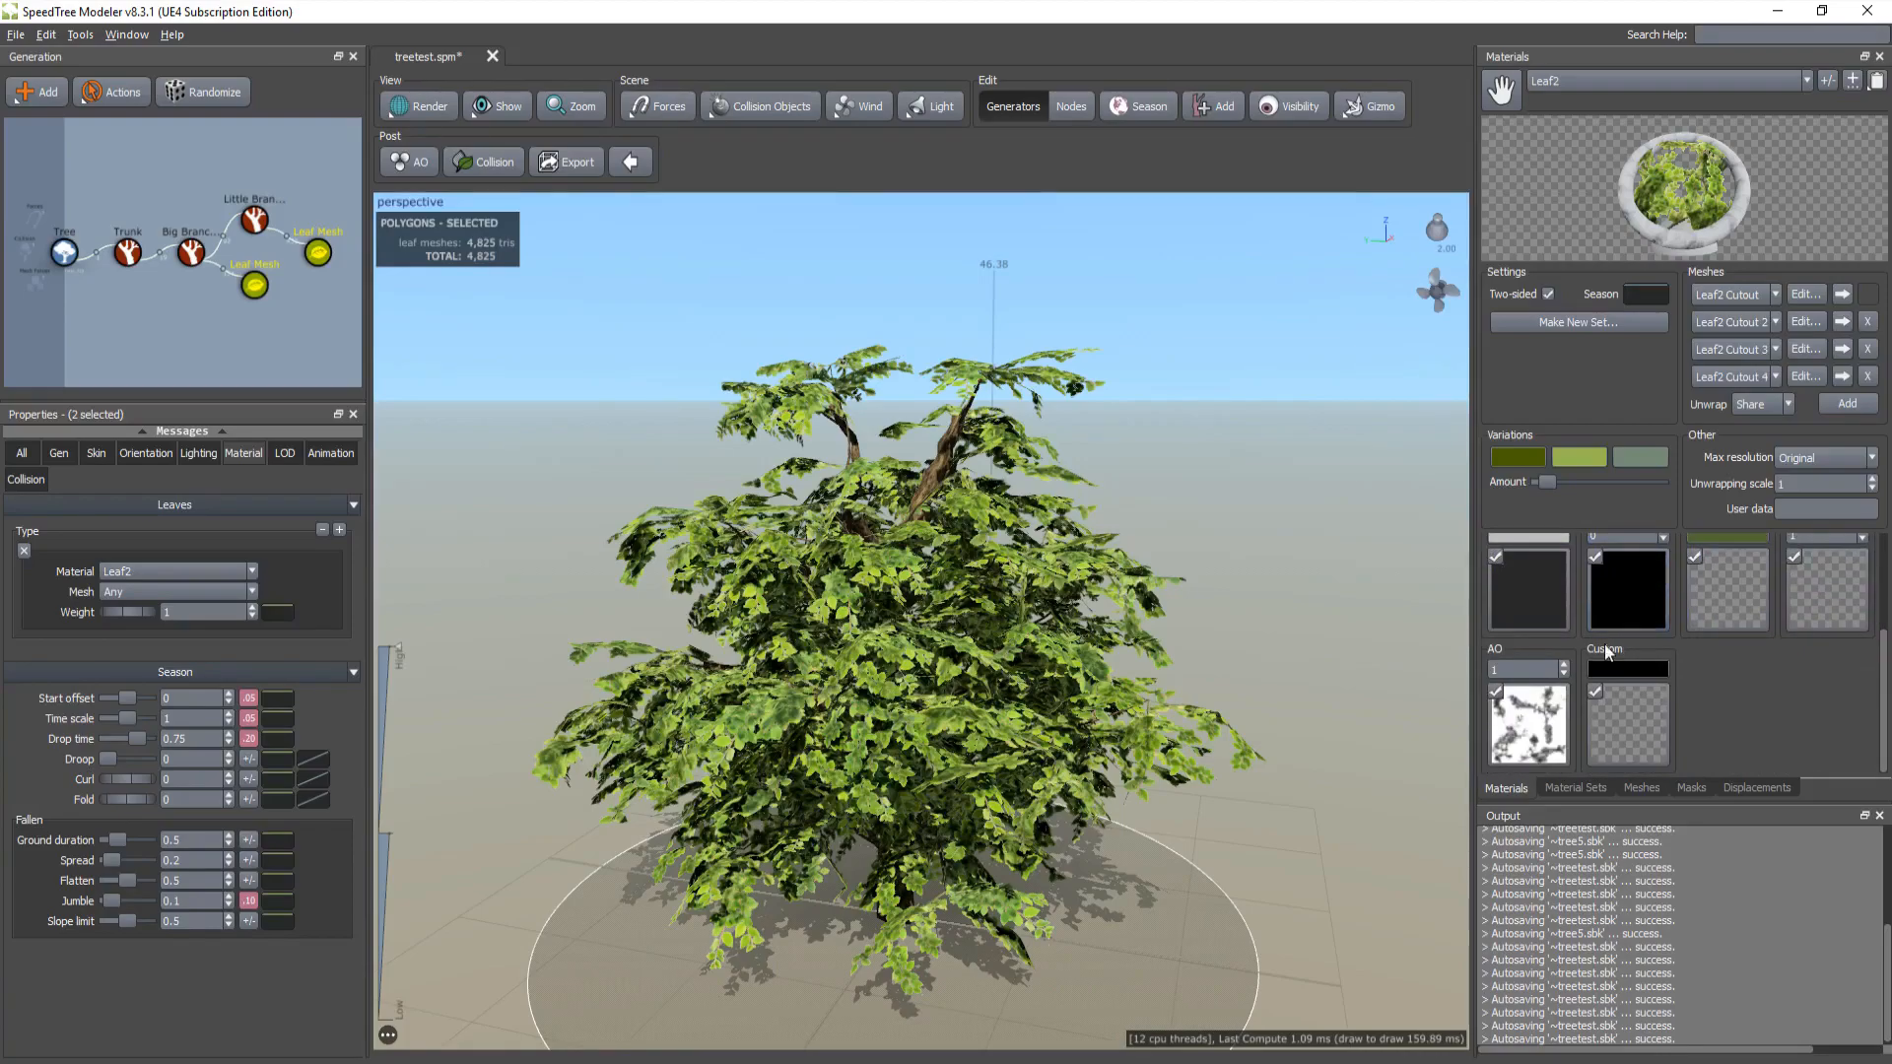
left_click(1536, 736)
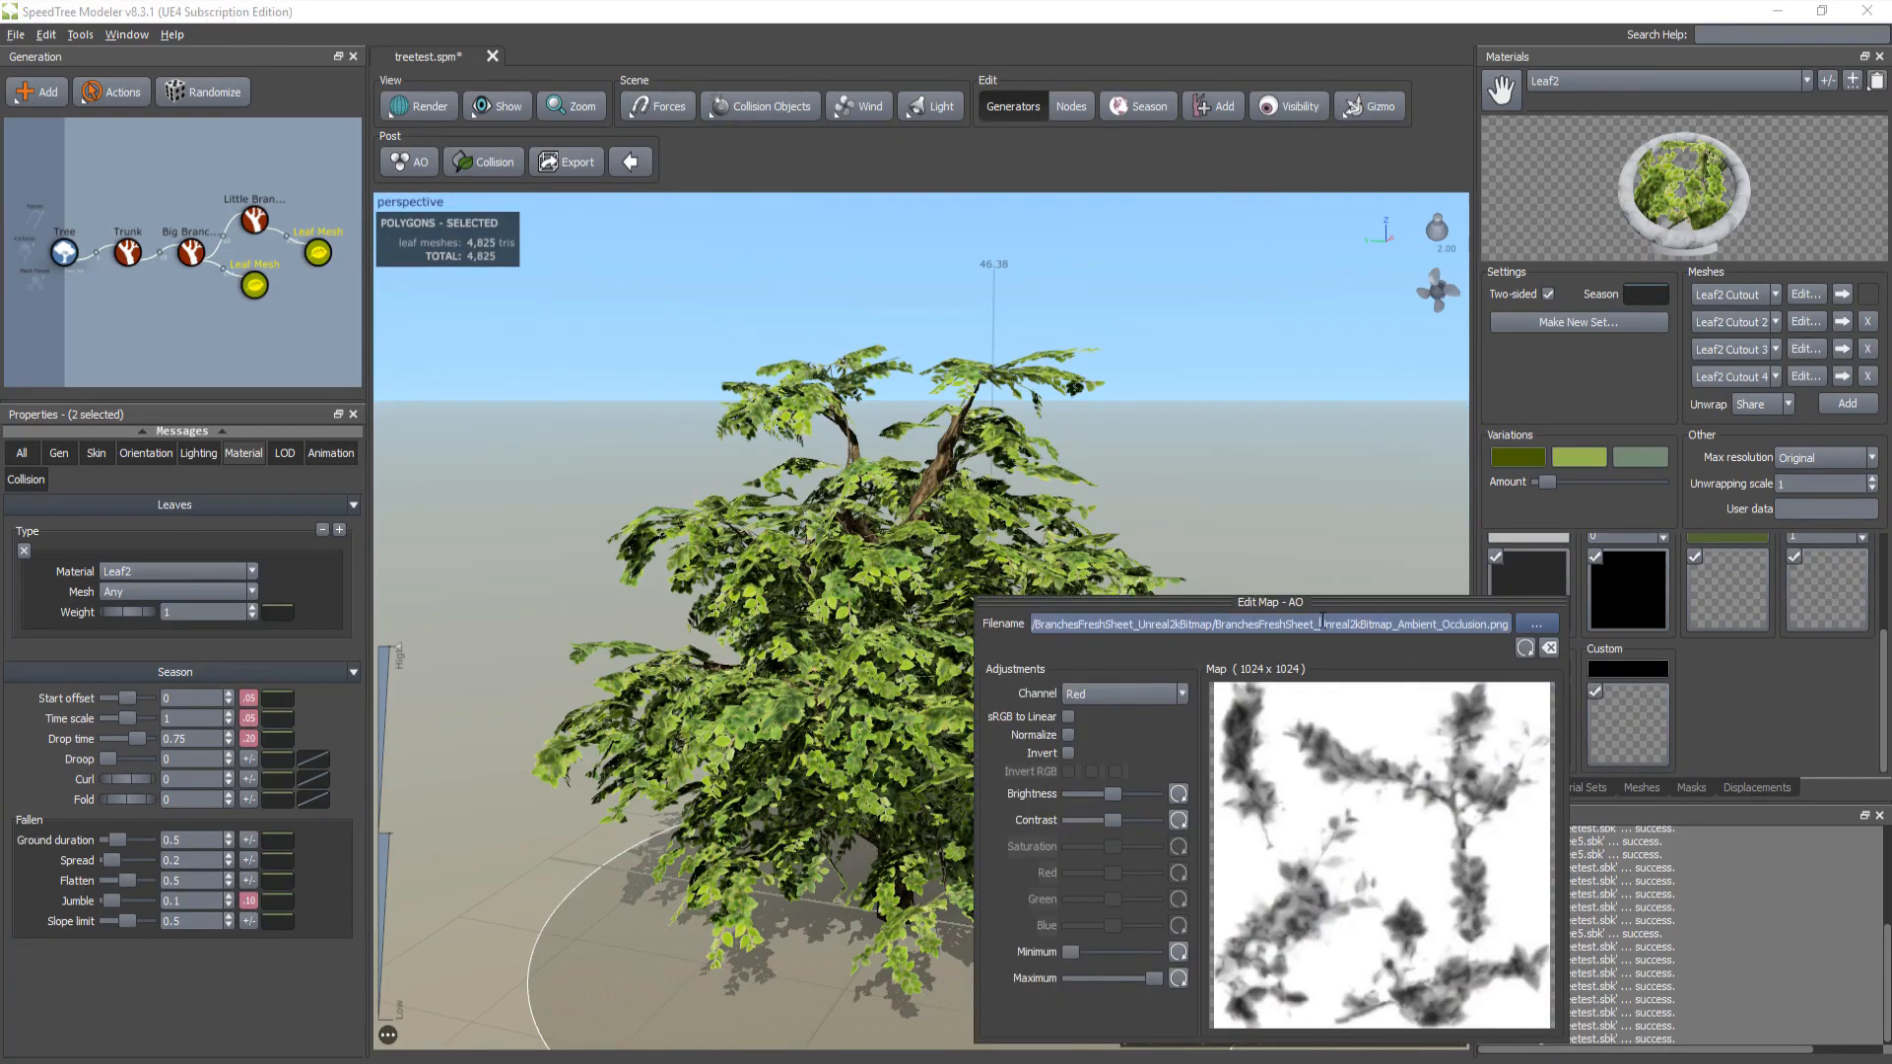
scroll(1638, 670, "up", 3)
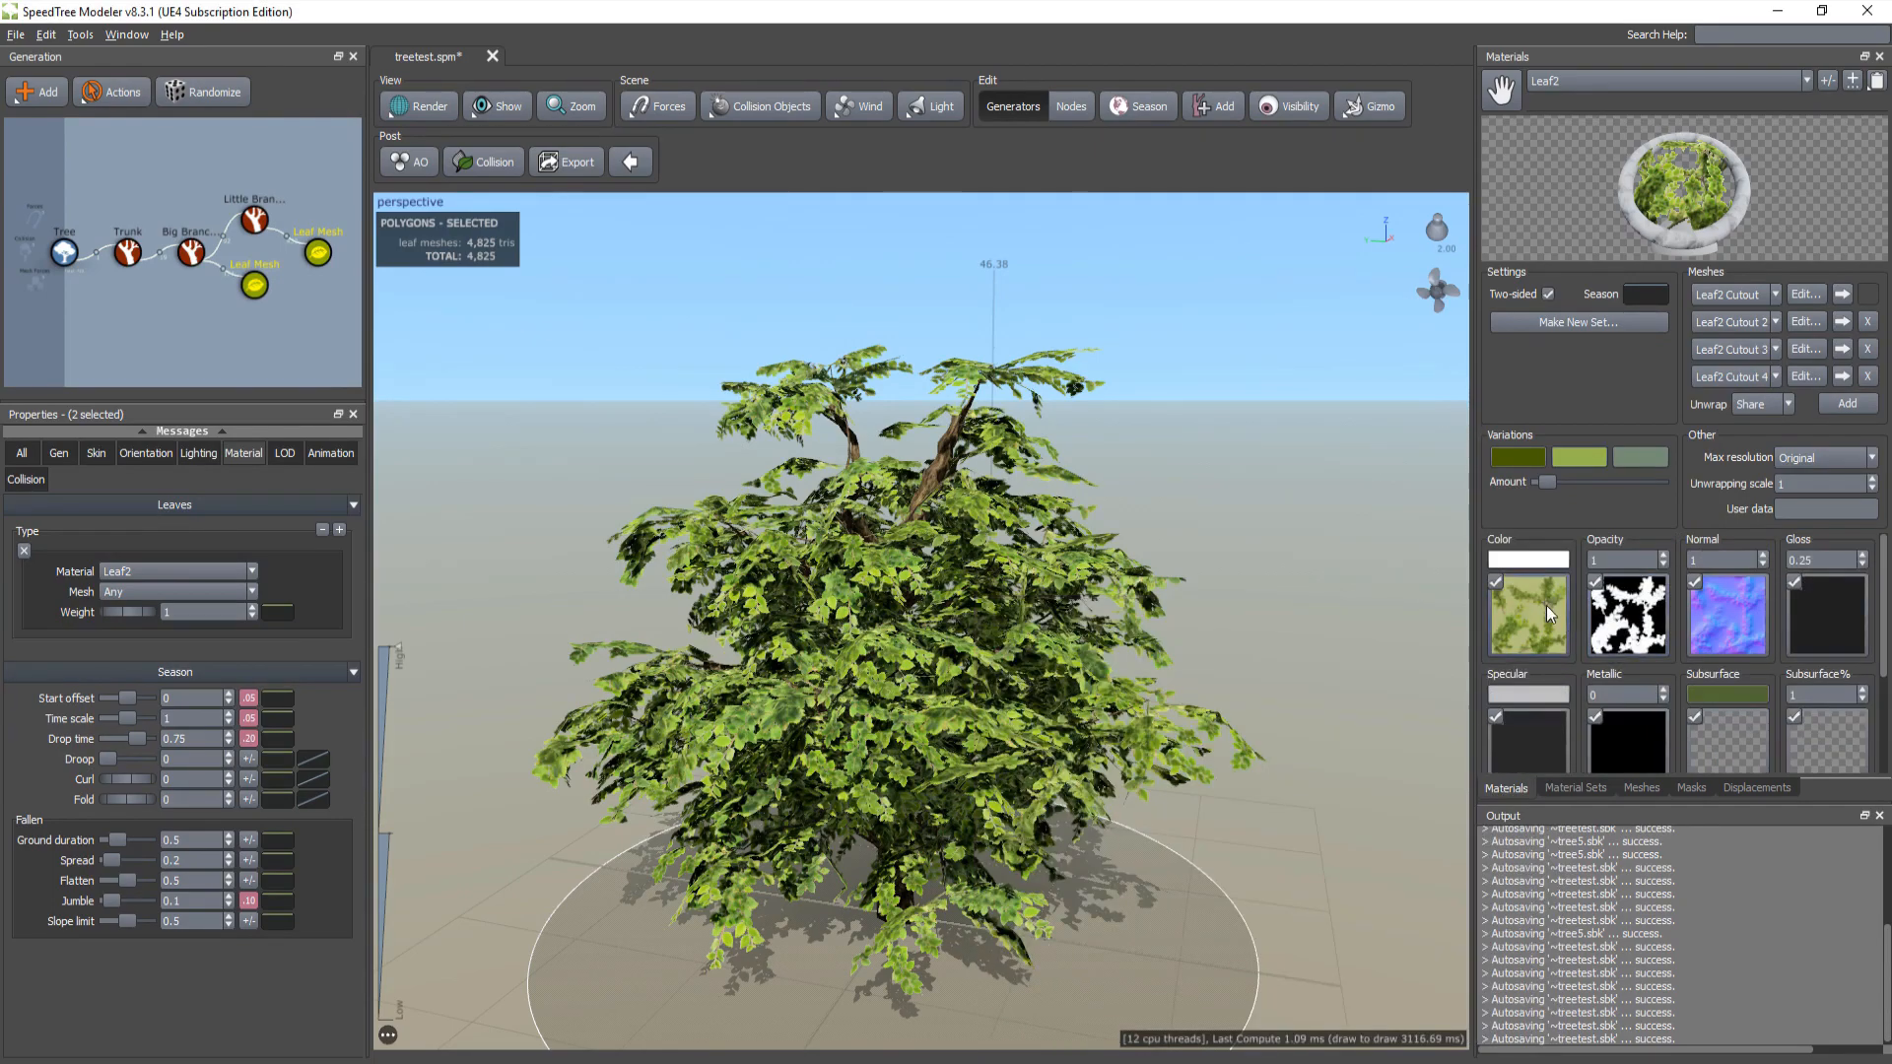
left_click(1551, 607)
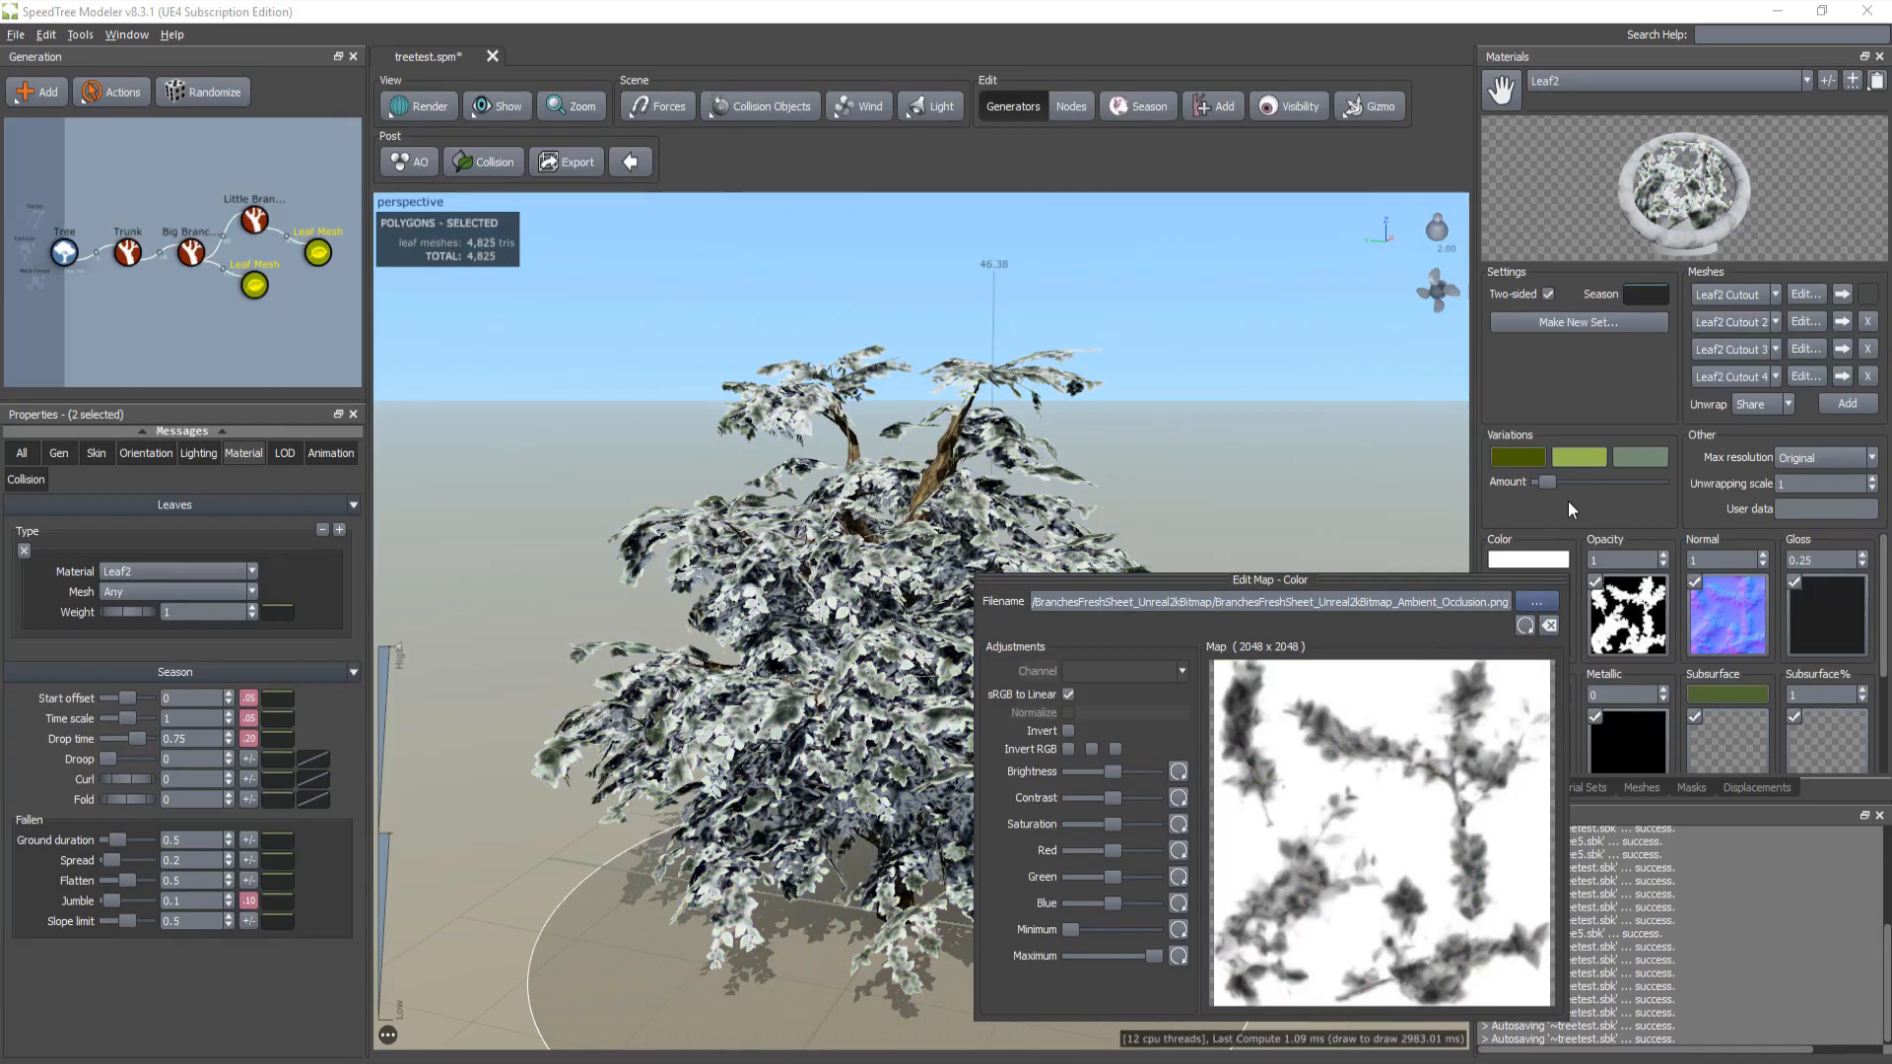
left_click(1569, 501)
left_click_drag(904, 666, 874, 584)
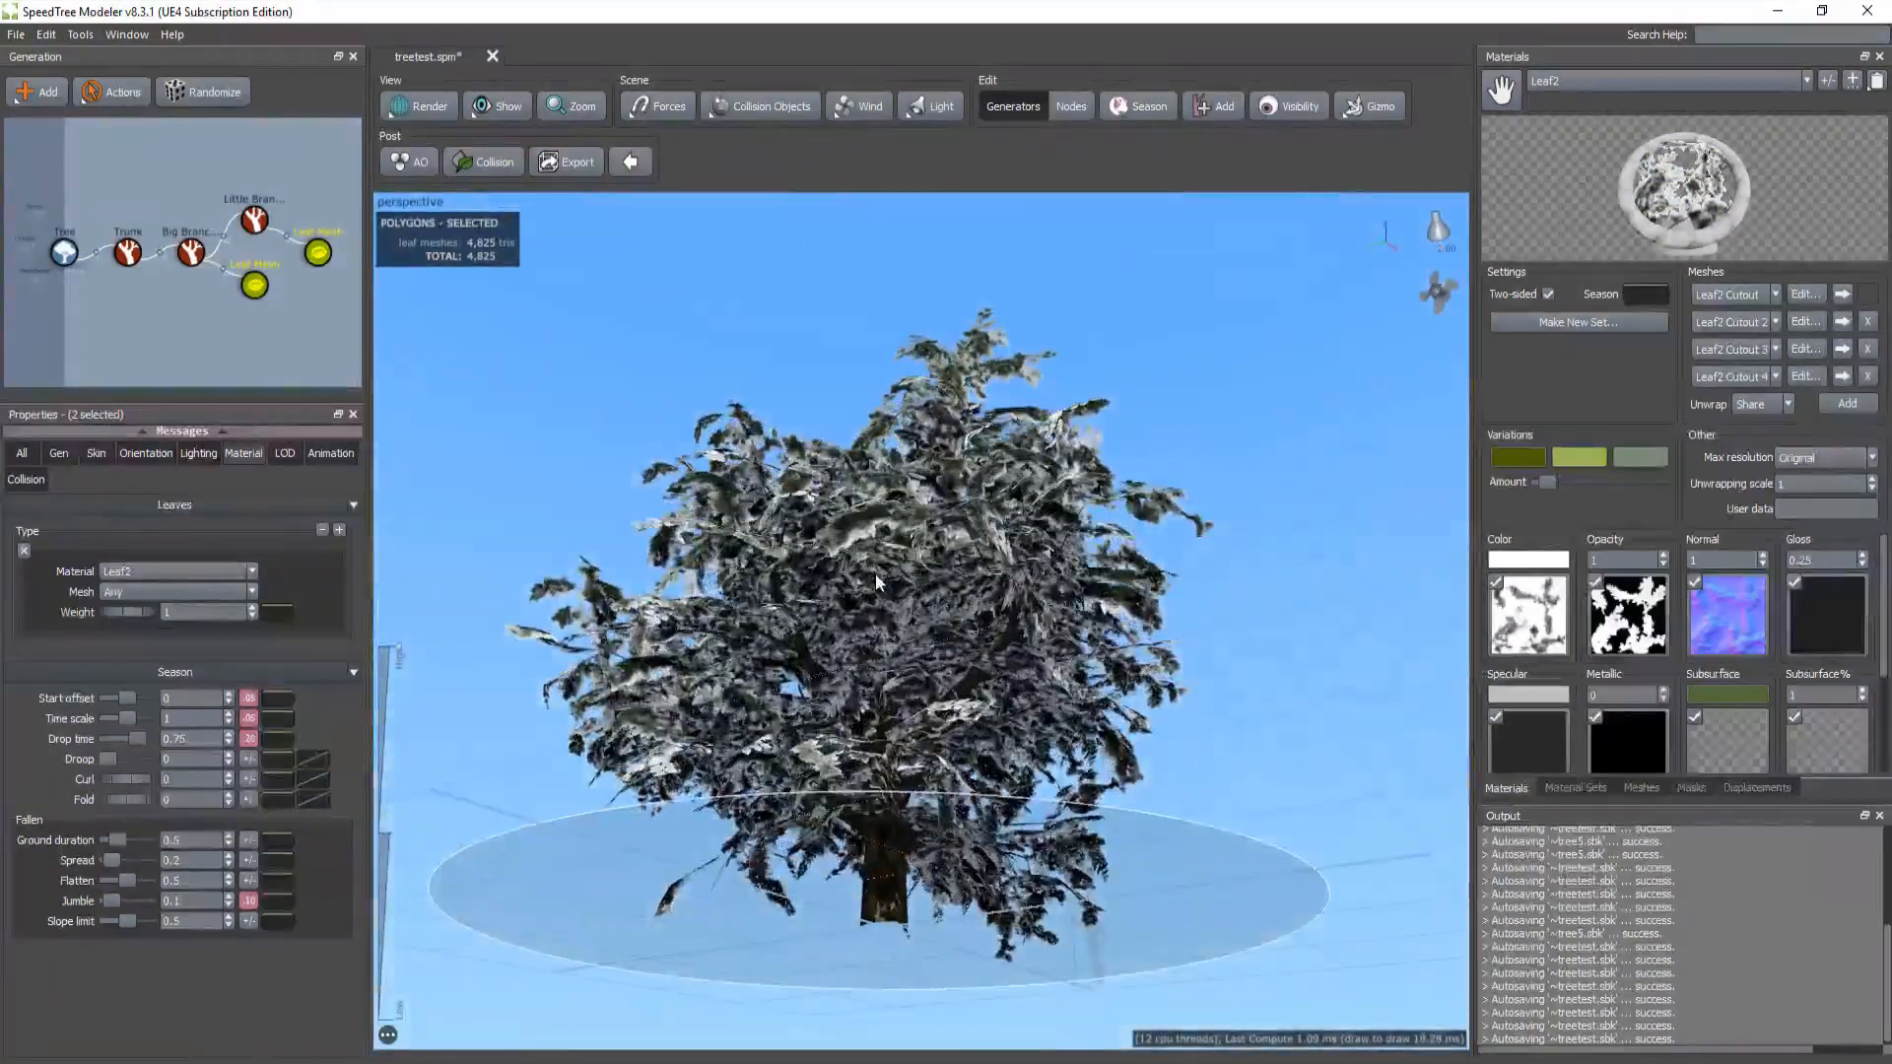
scroll(875, 584, "up", 5)
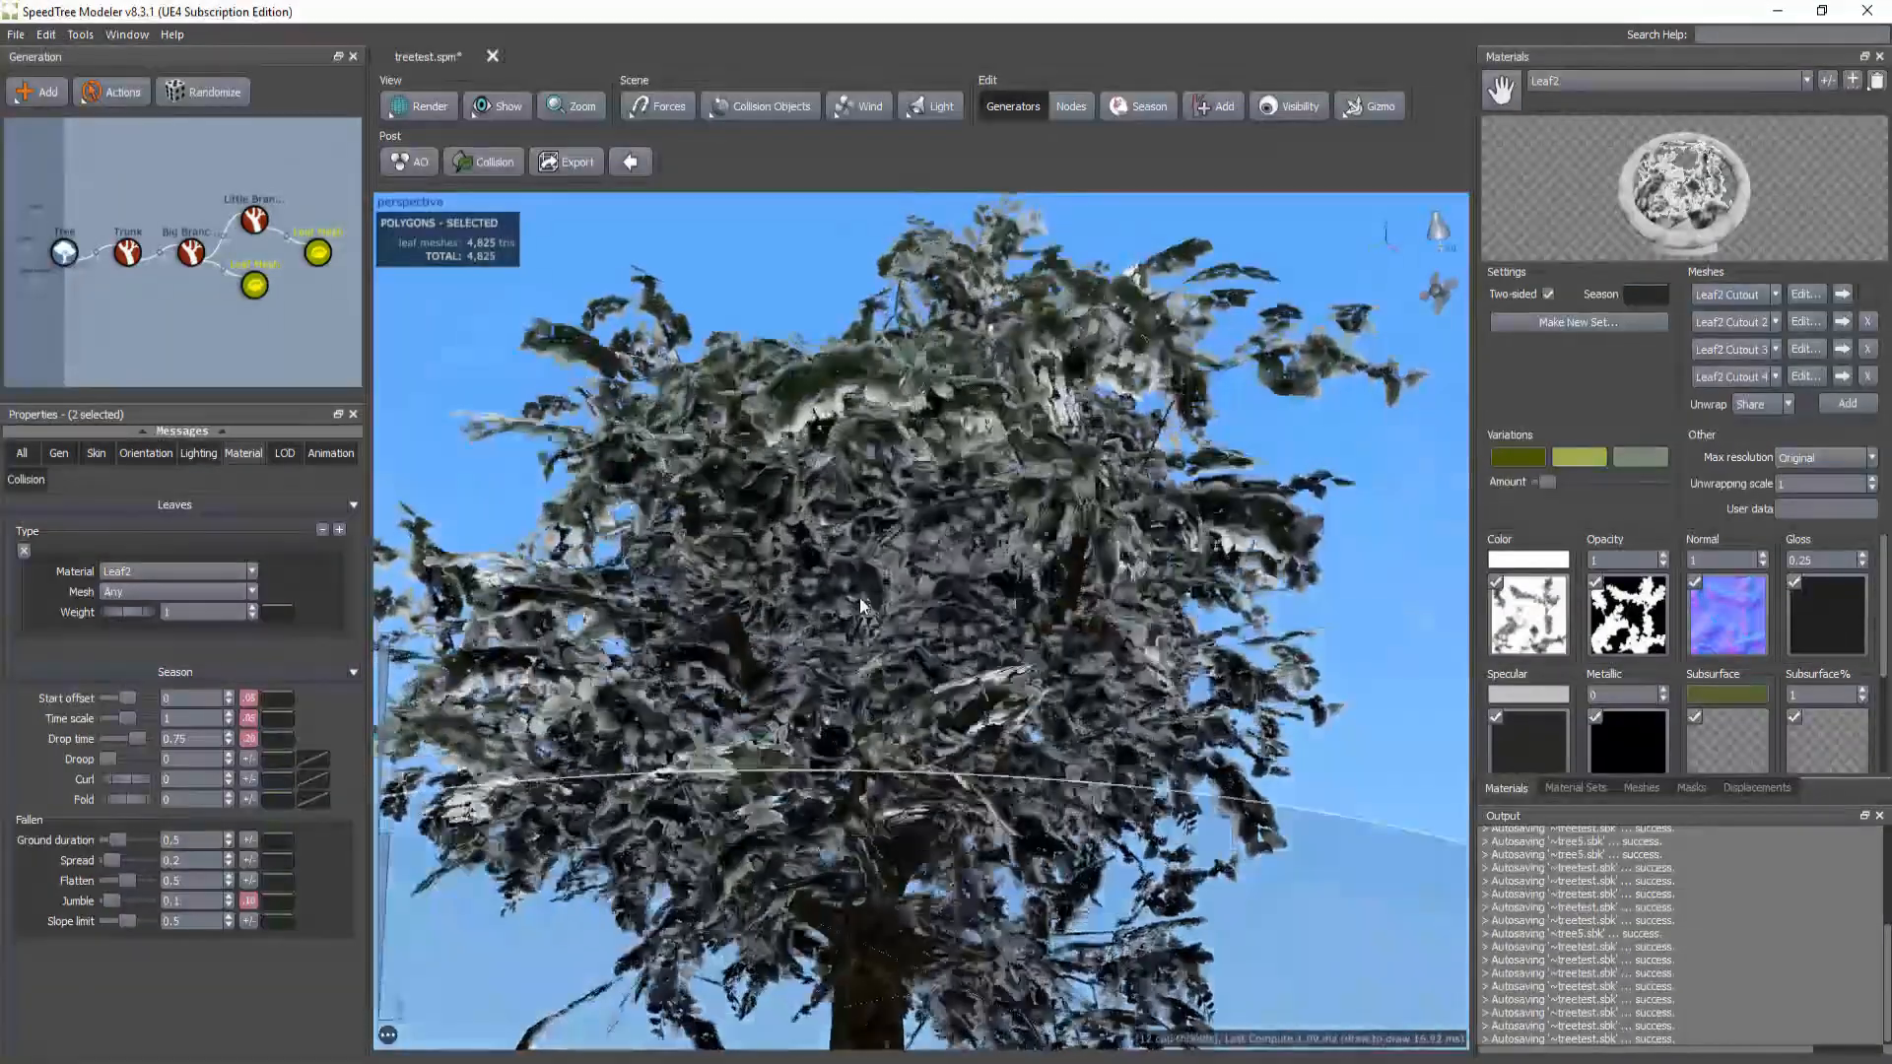
left_click_drag(860, 606, 915, 717)
scroll(877, 740, "down", 4)
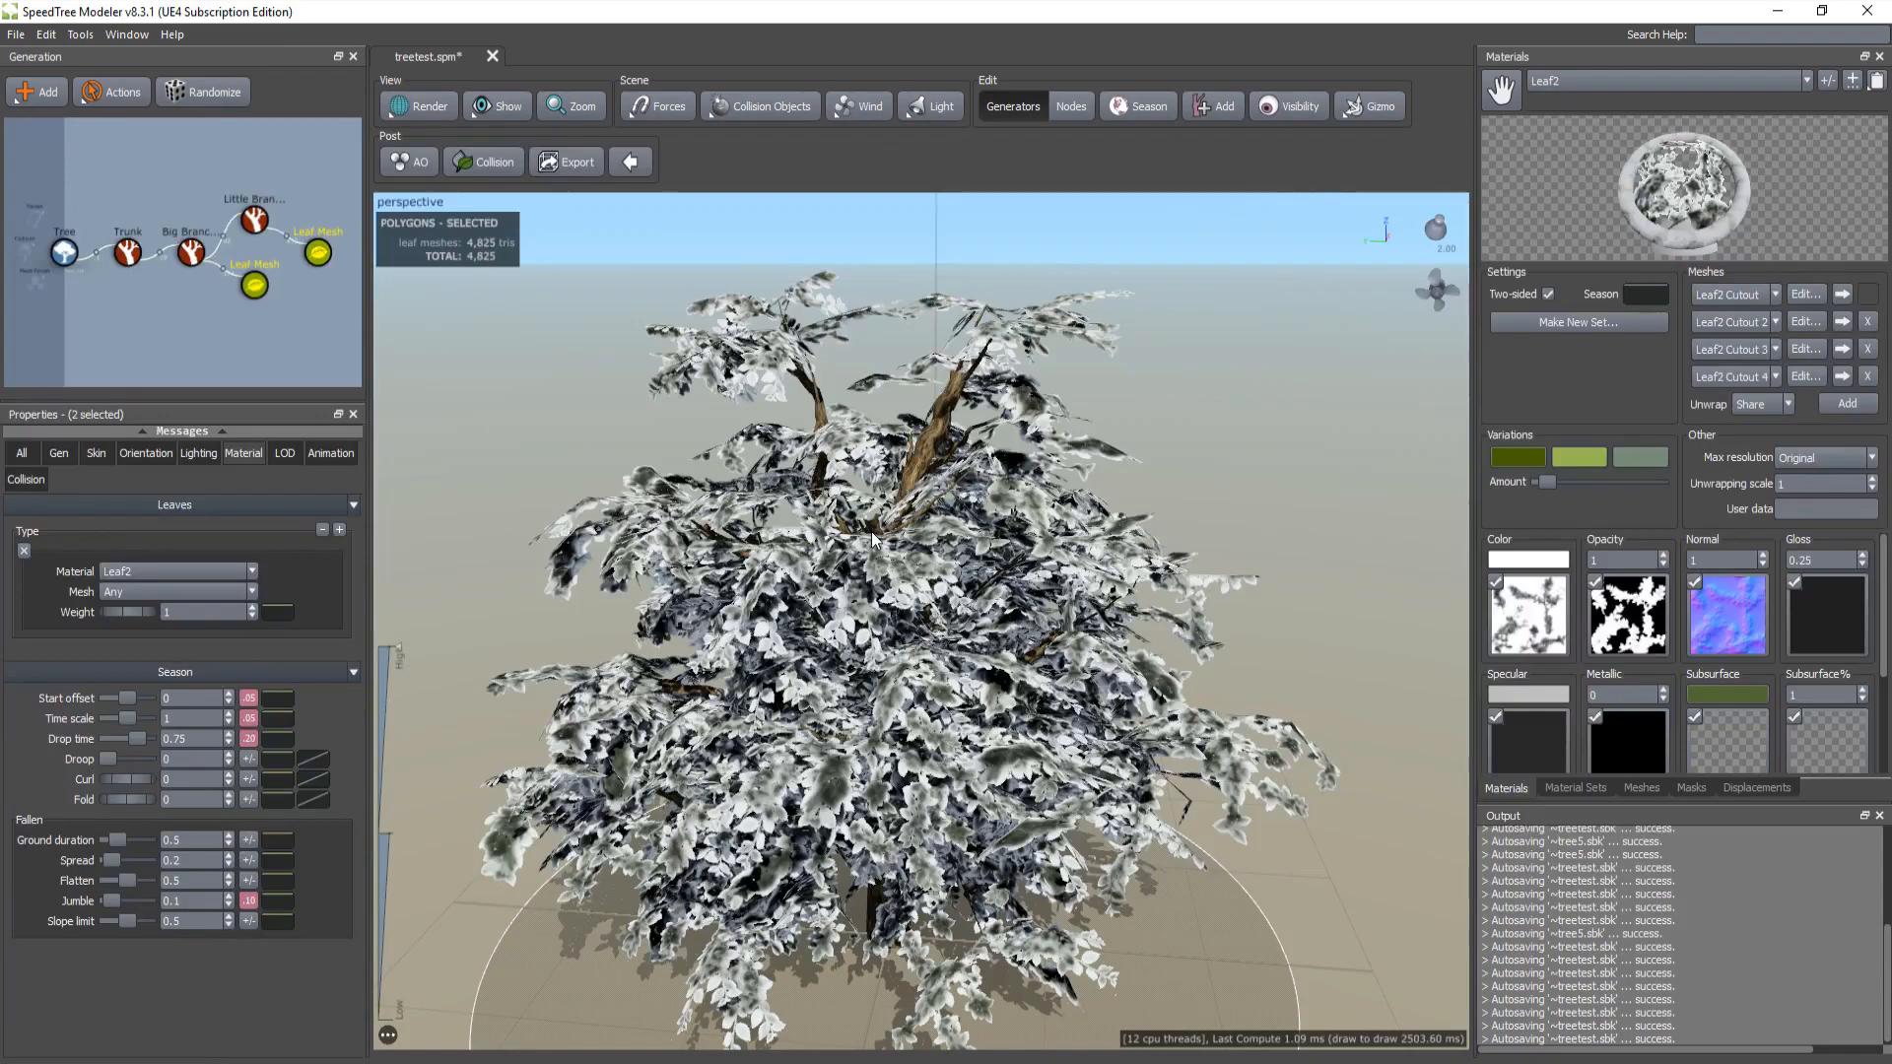
Step: Export the tree for Unreal Engine 4 as snowtreetest.st in a new snowytest folder inside treetest, with LODs + billboard
key("ctrl+e")
right_click(398, 194)
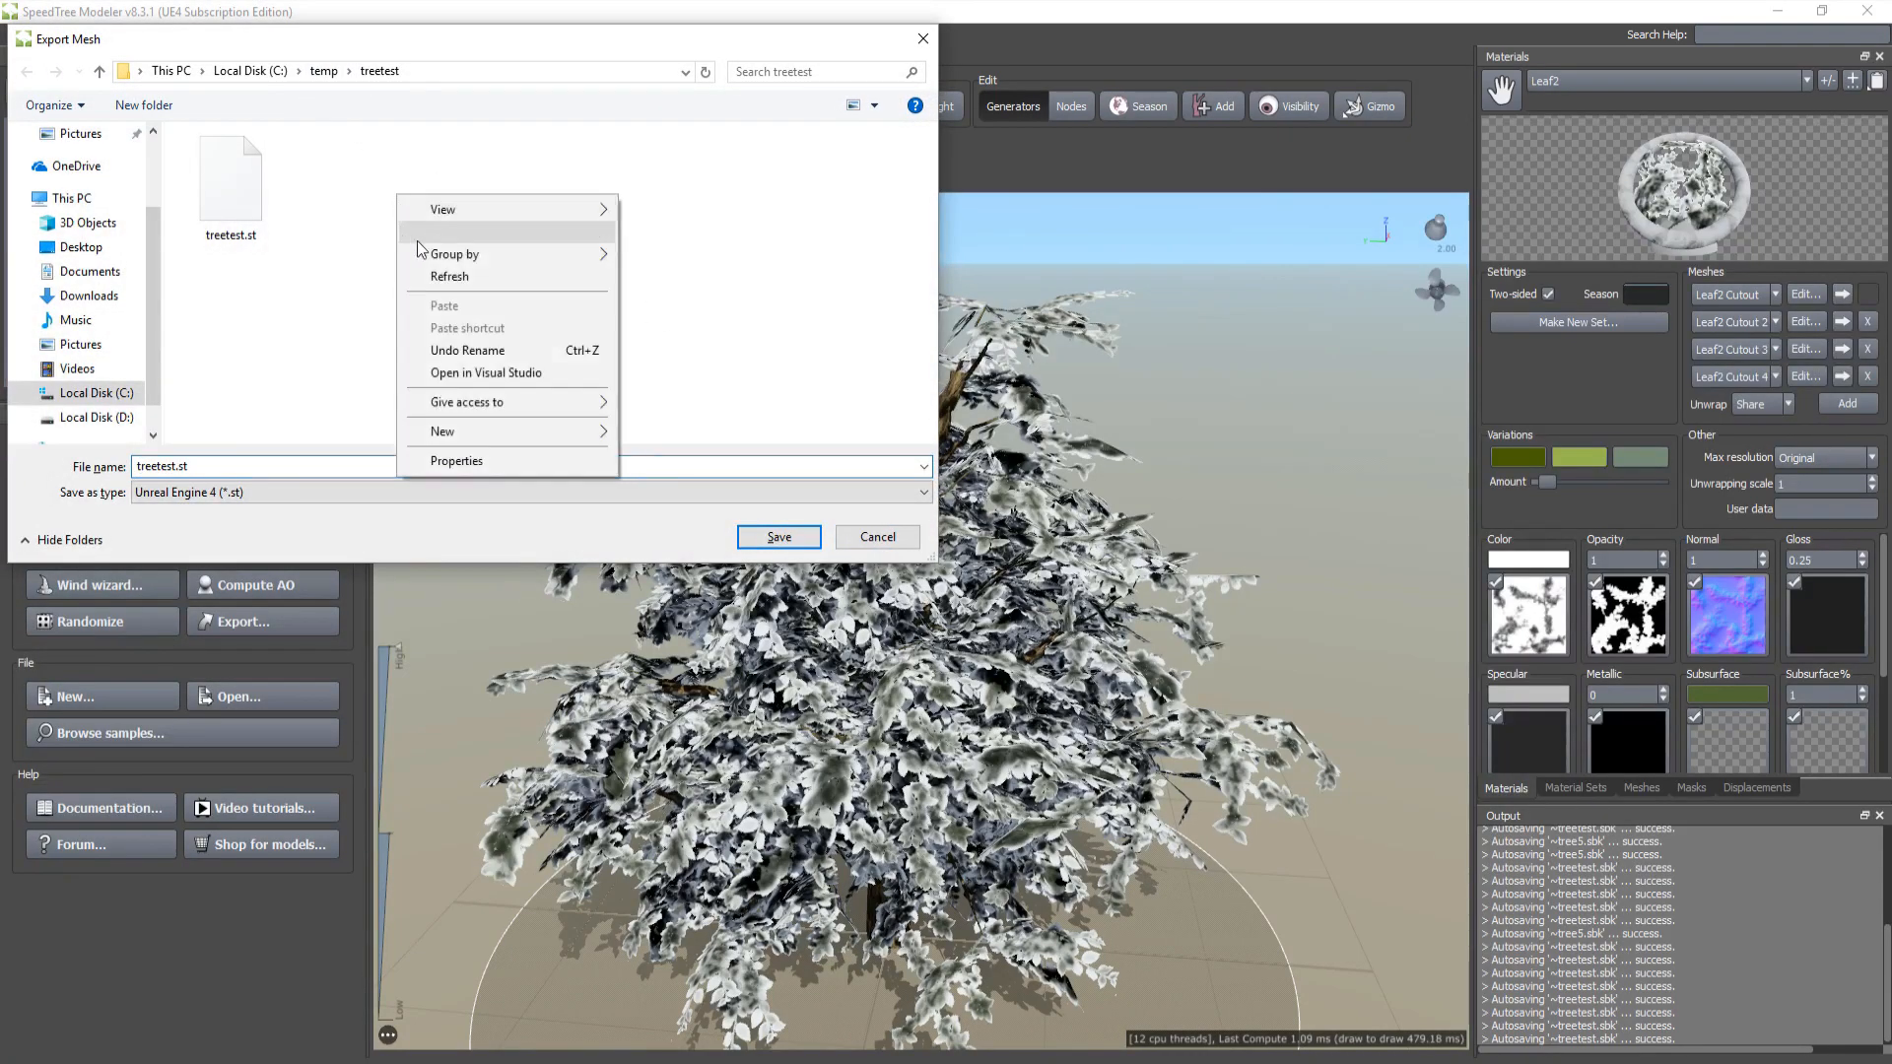
mouse_move(549, 439)
left_click(730, 441)
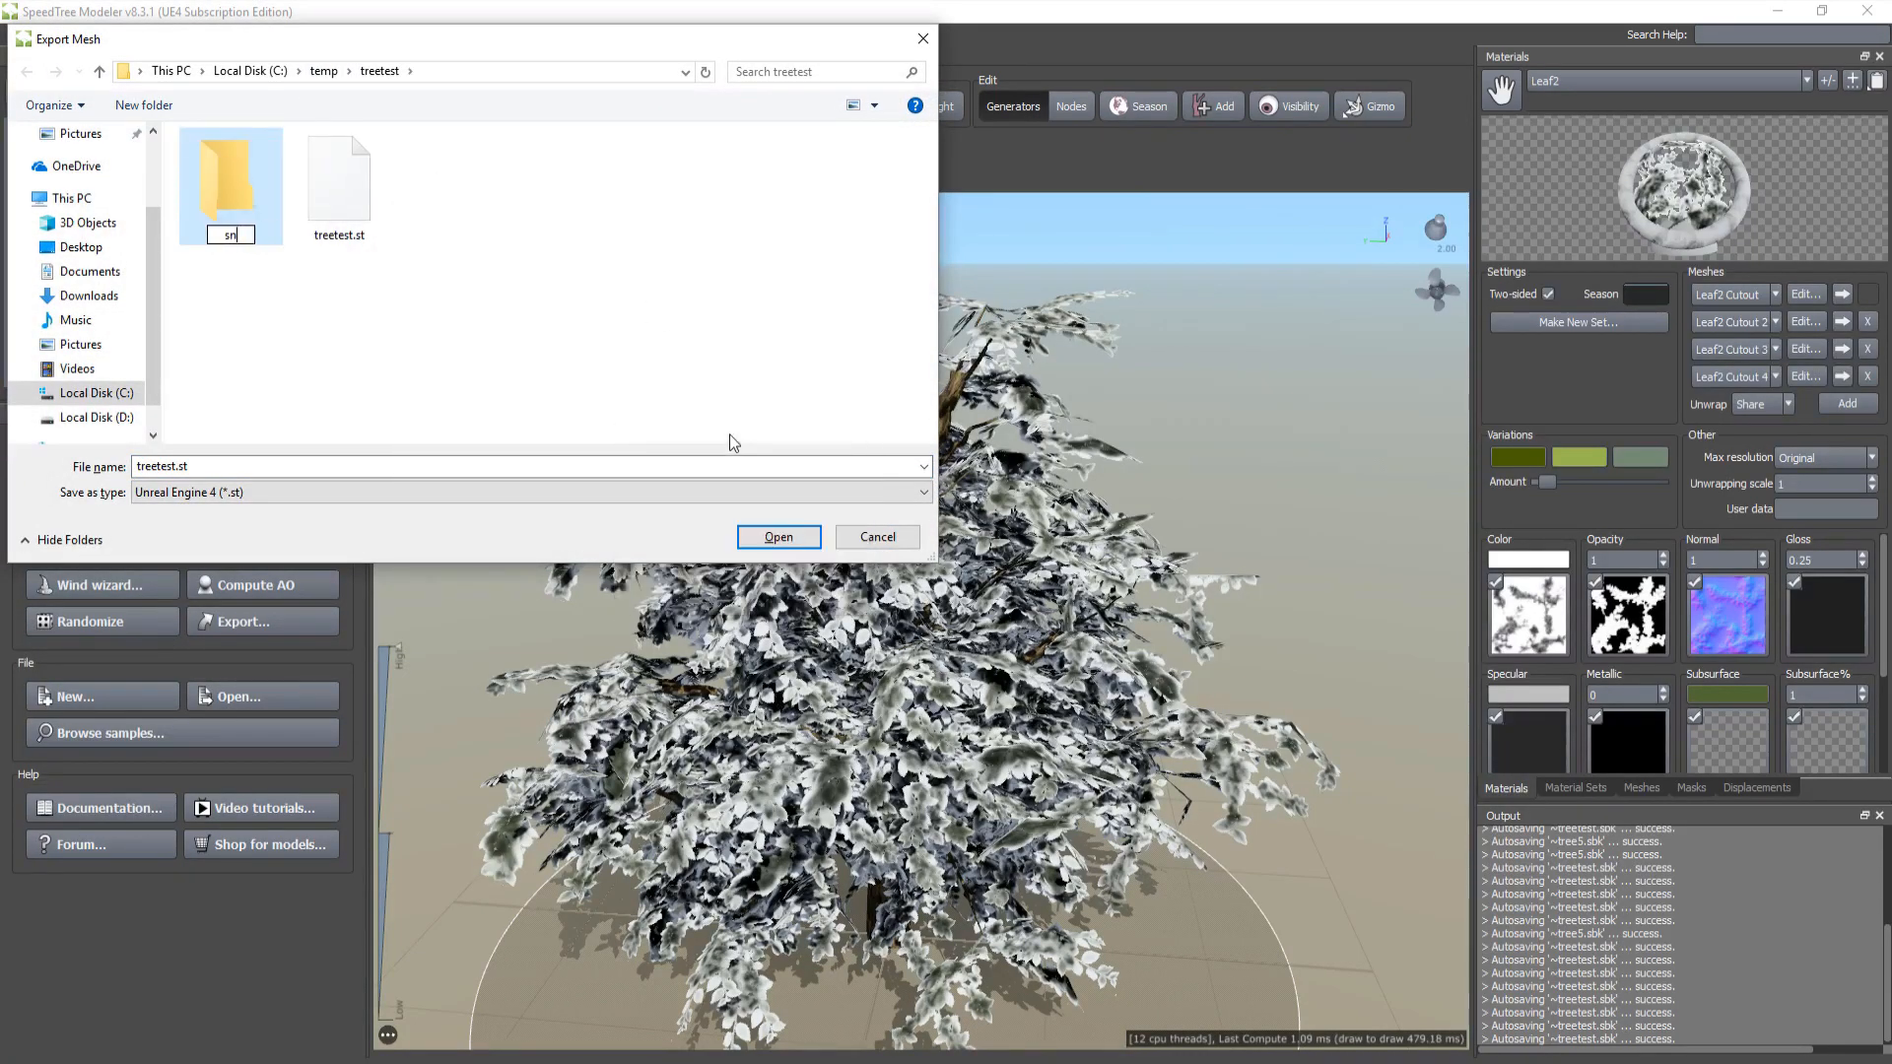
key("Return")
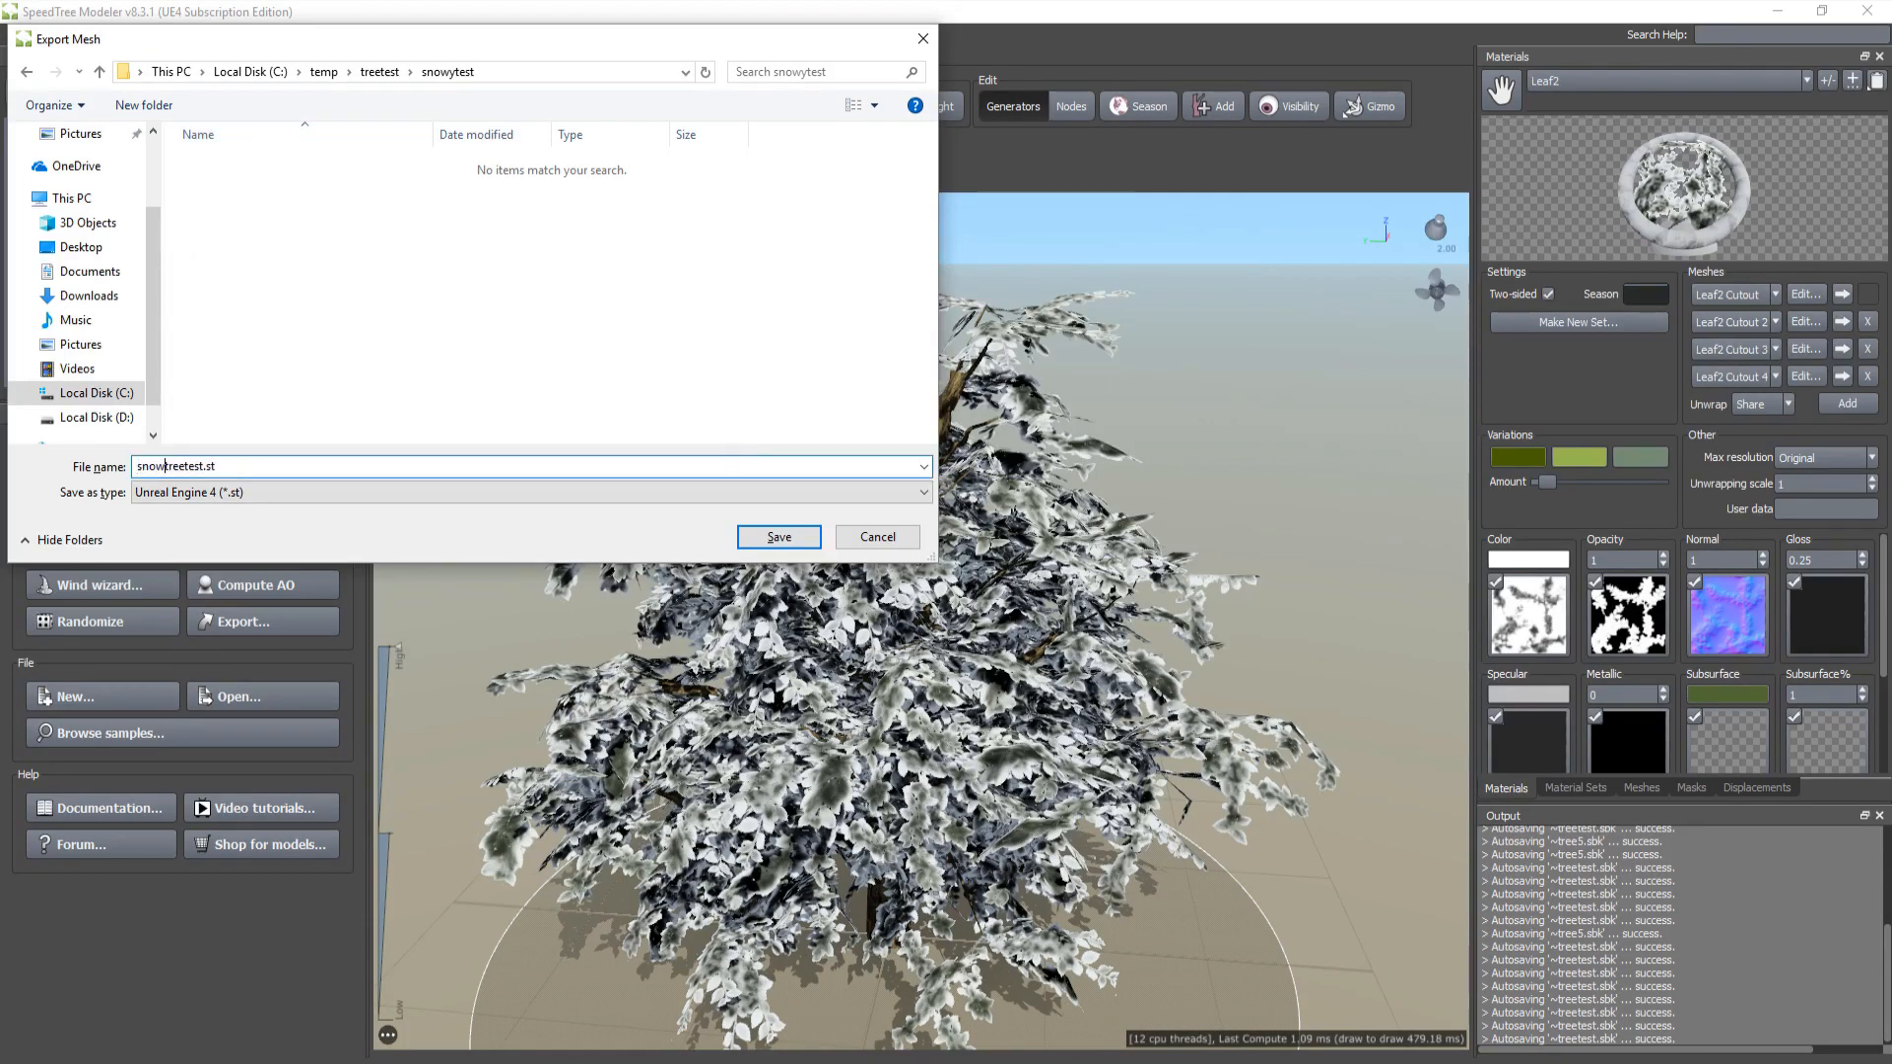
key("Return")
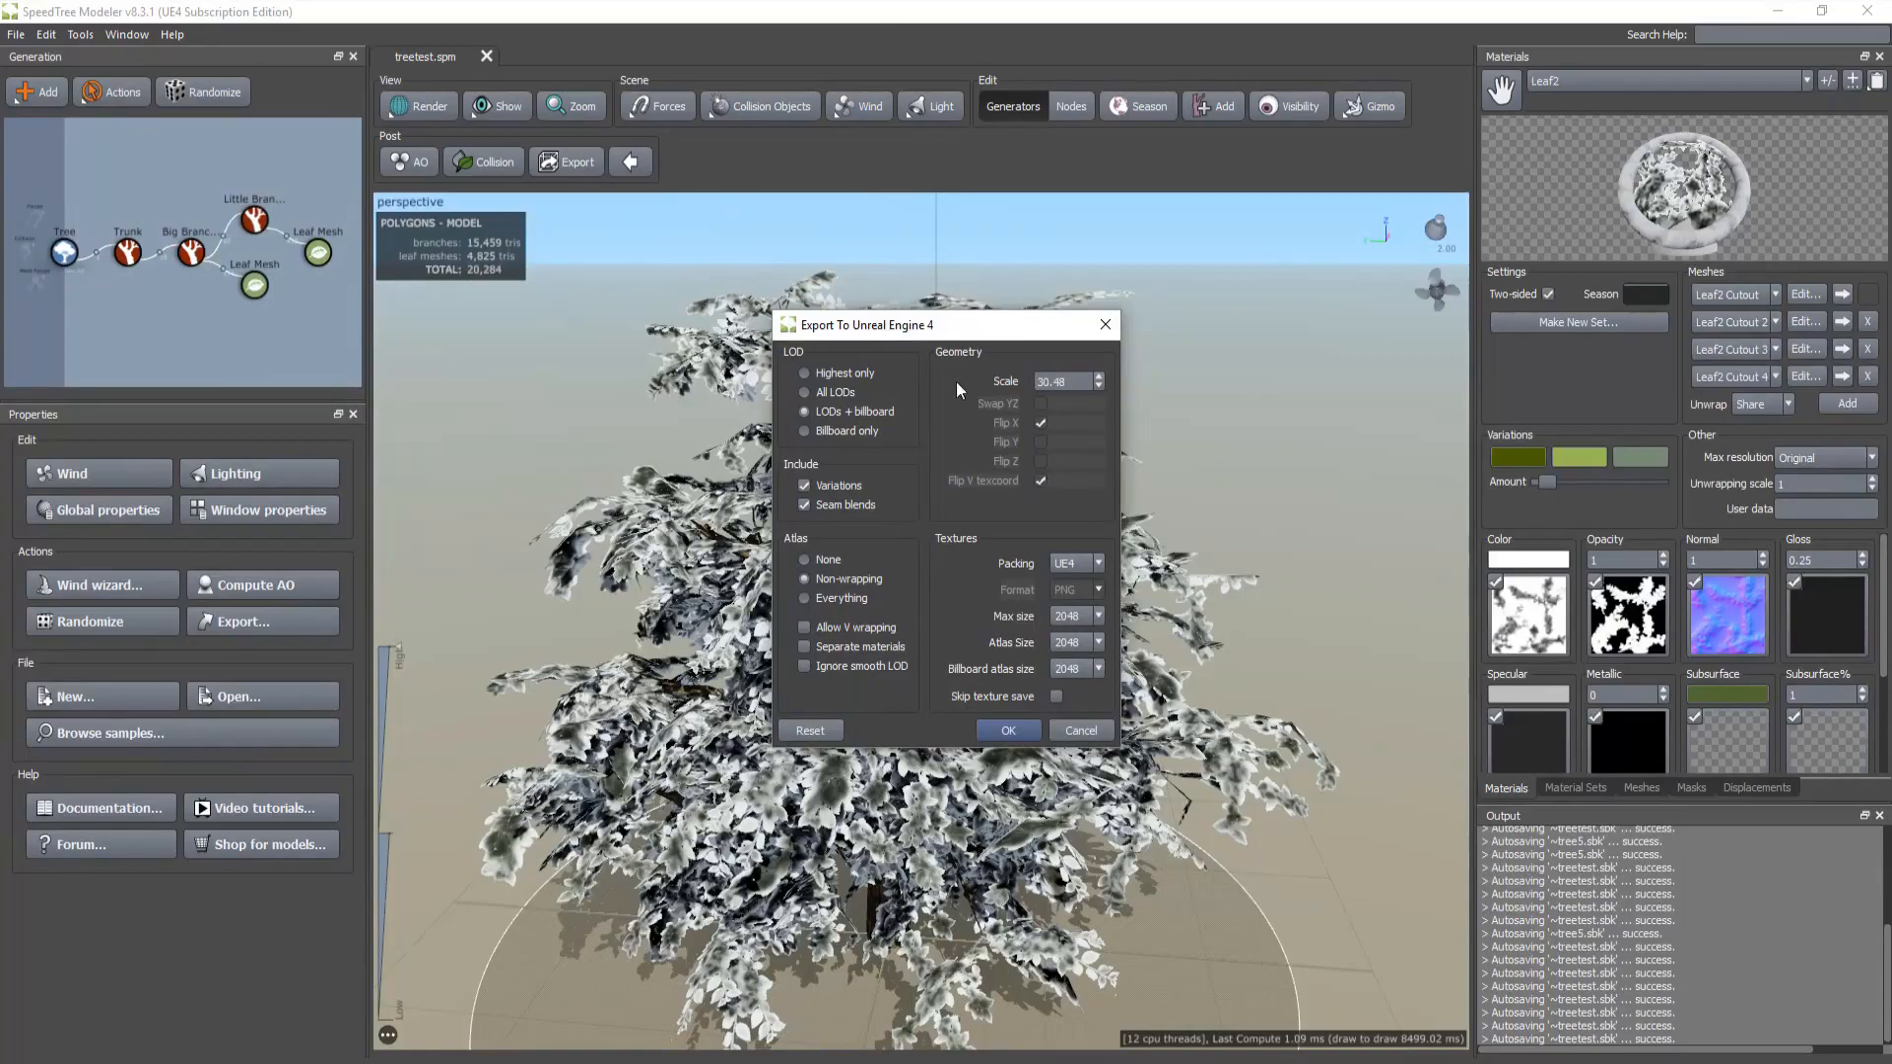
left_click(1010, 735)
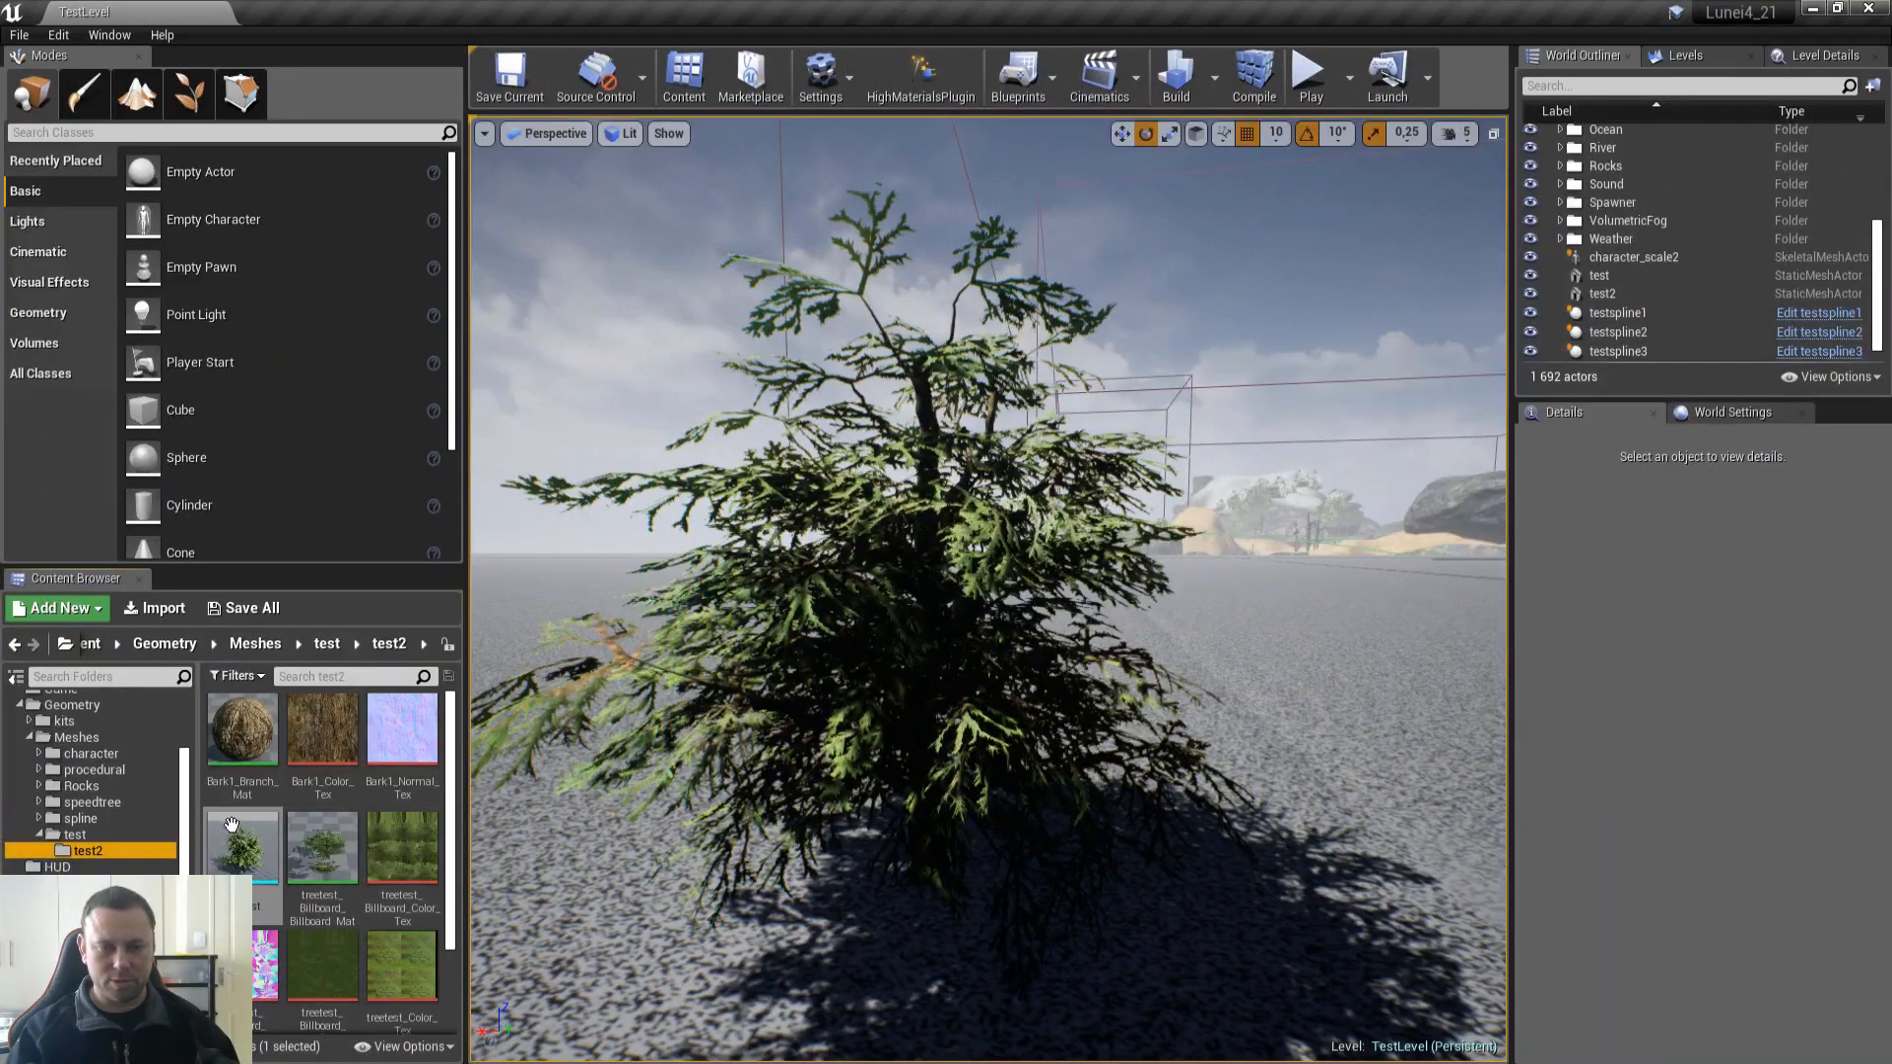
Step: Create a folder named snowtytest inside the Meshes/test content folder in Unreal Editor and open it
left_click(103, 837)
left_click(109, 852)
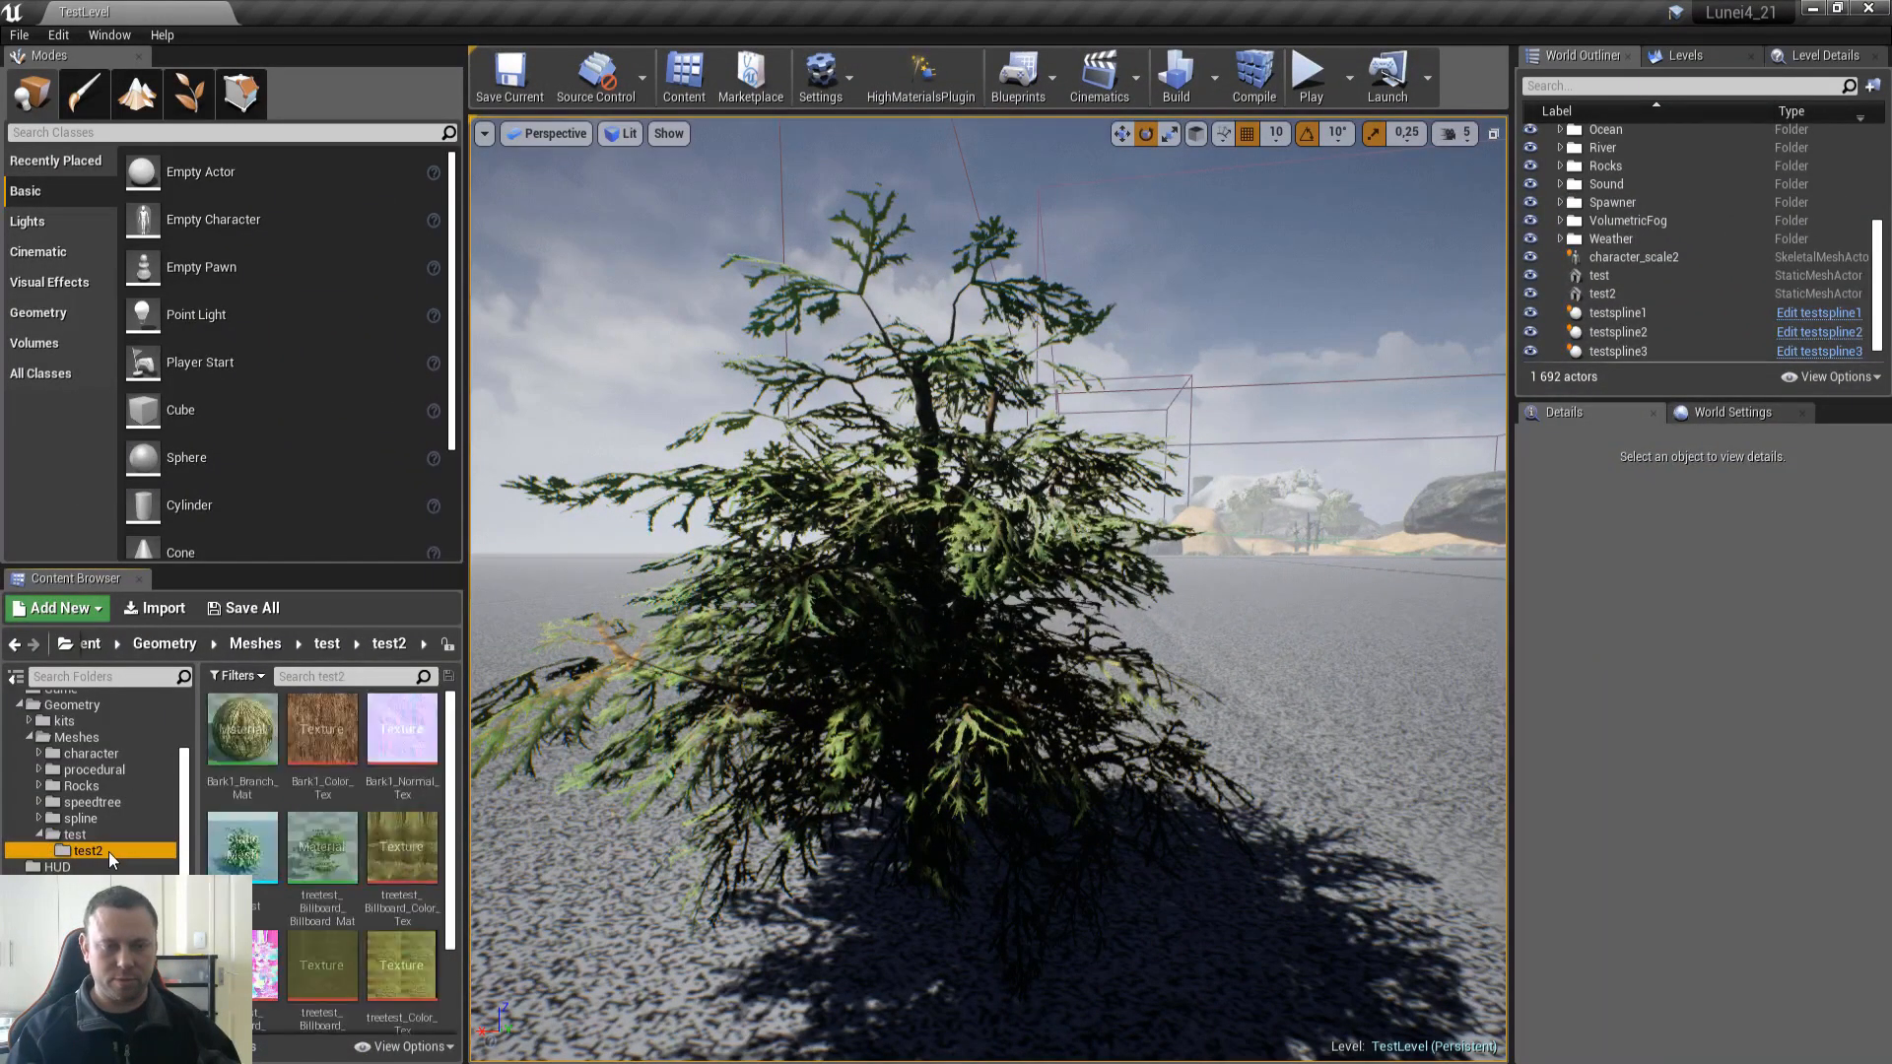
key("Up")
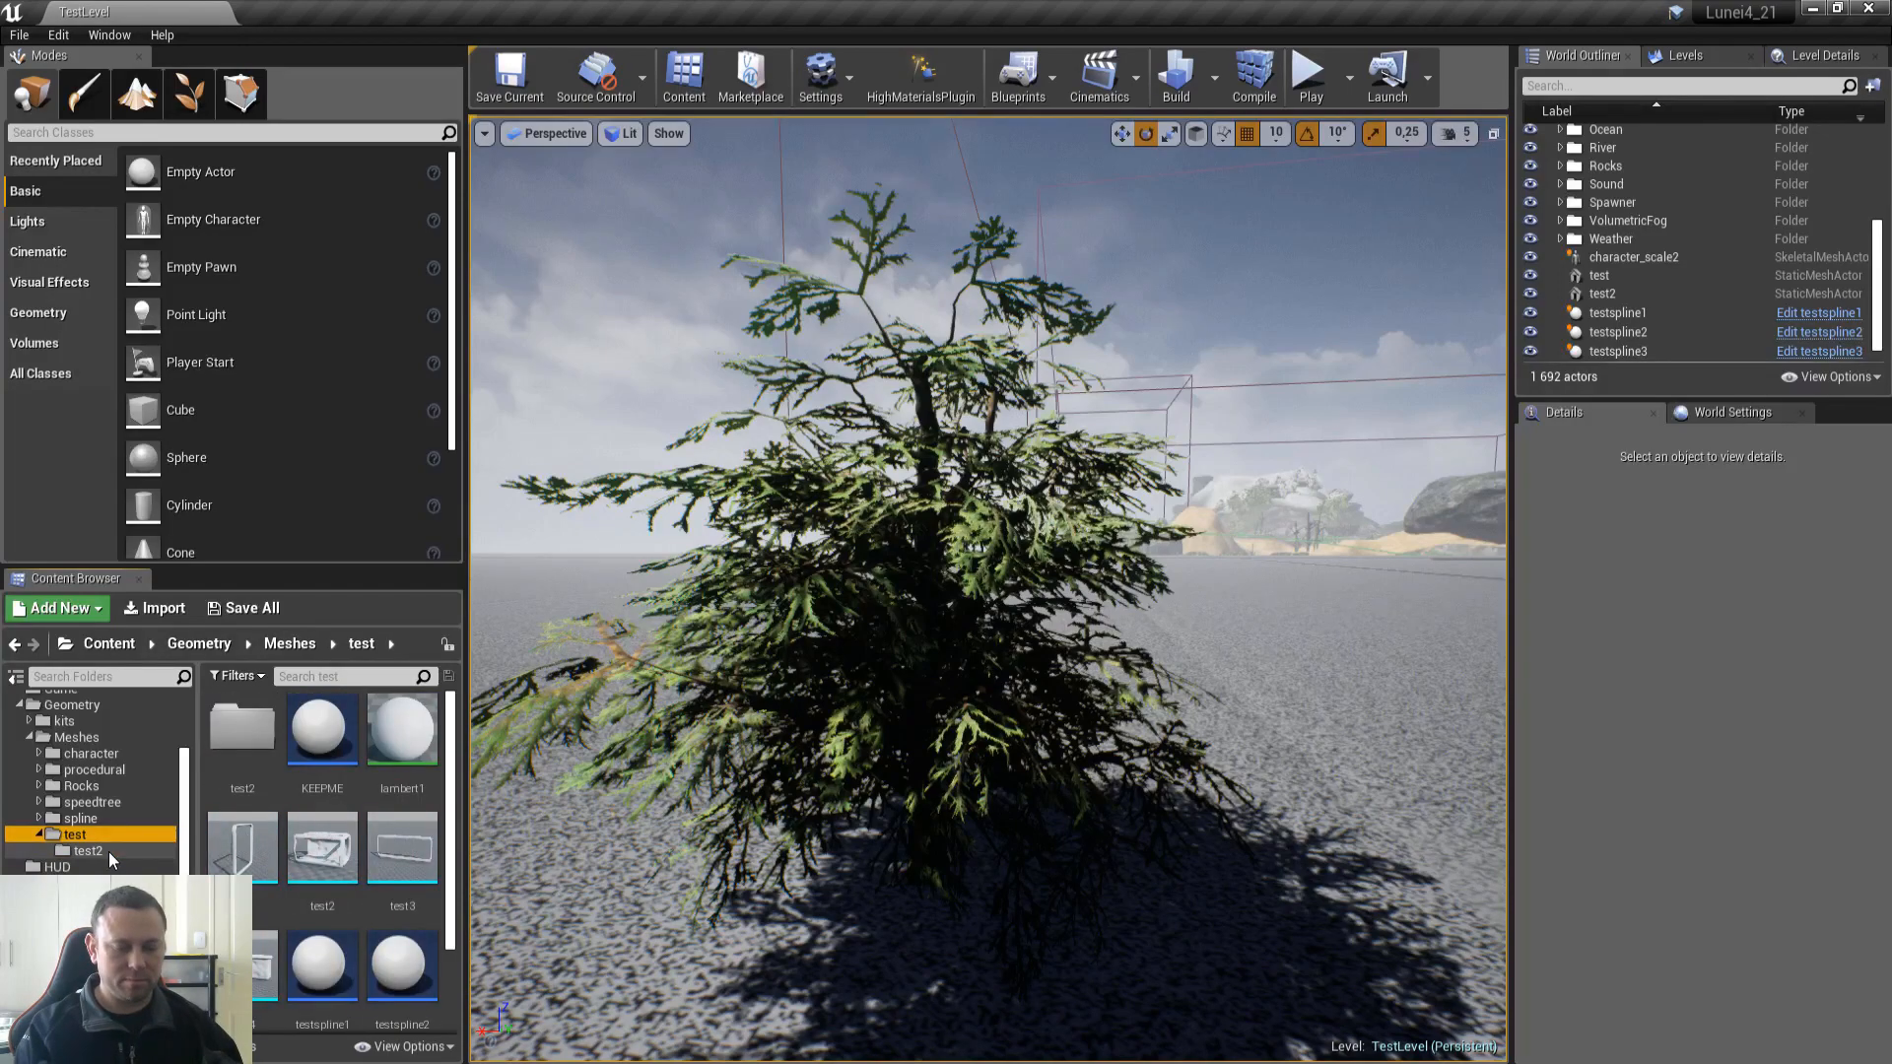
key("ctrl+n")
type("snowtytest")
key("Return")
left_click(108, 852)
Step: Switch to File Explorer and bring the exported snowytreetest.st from C:\temp\treetest\snowytest into the new content folder
key("alt+Tab")
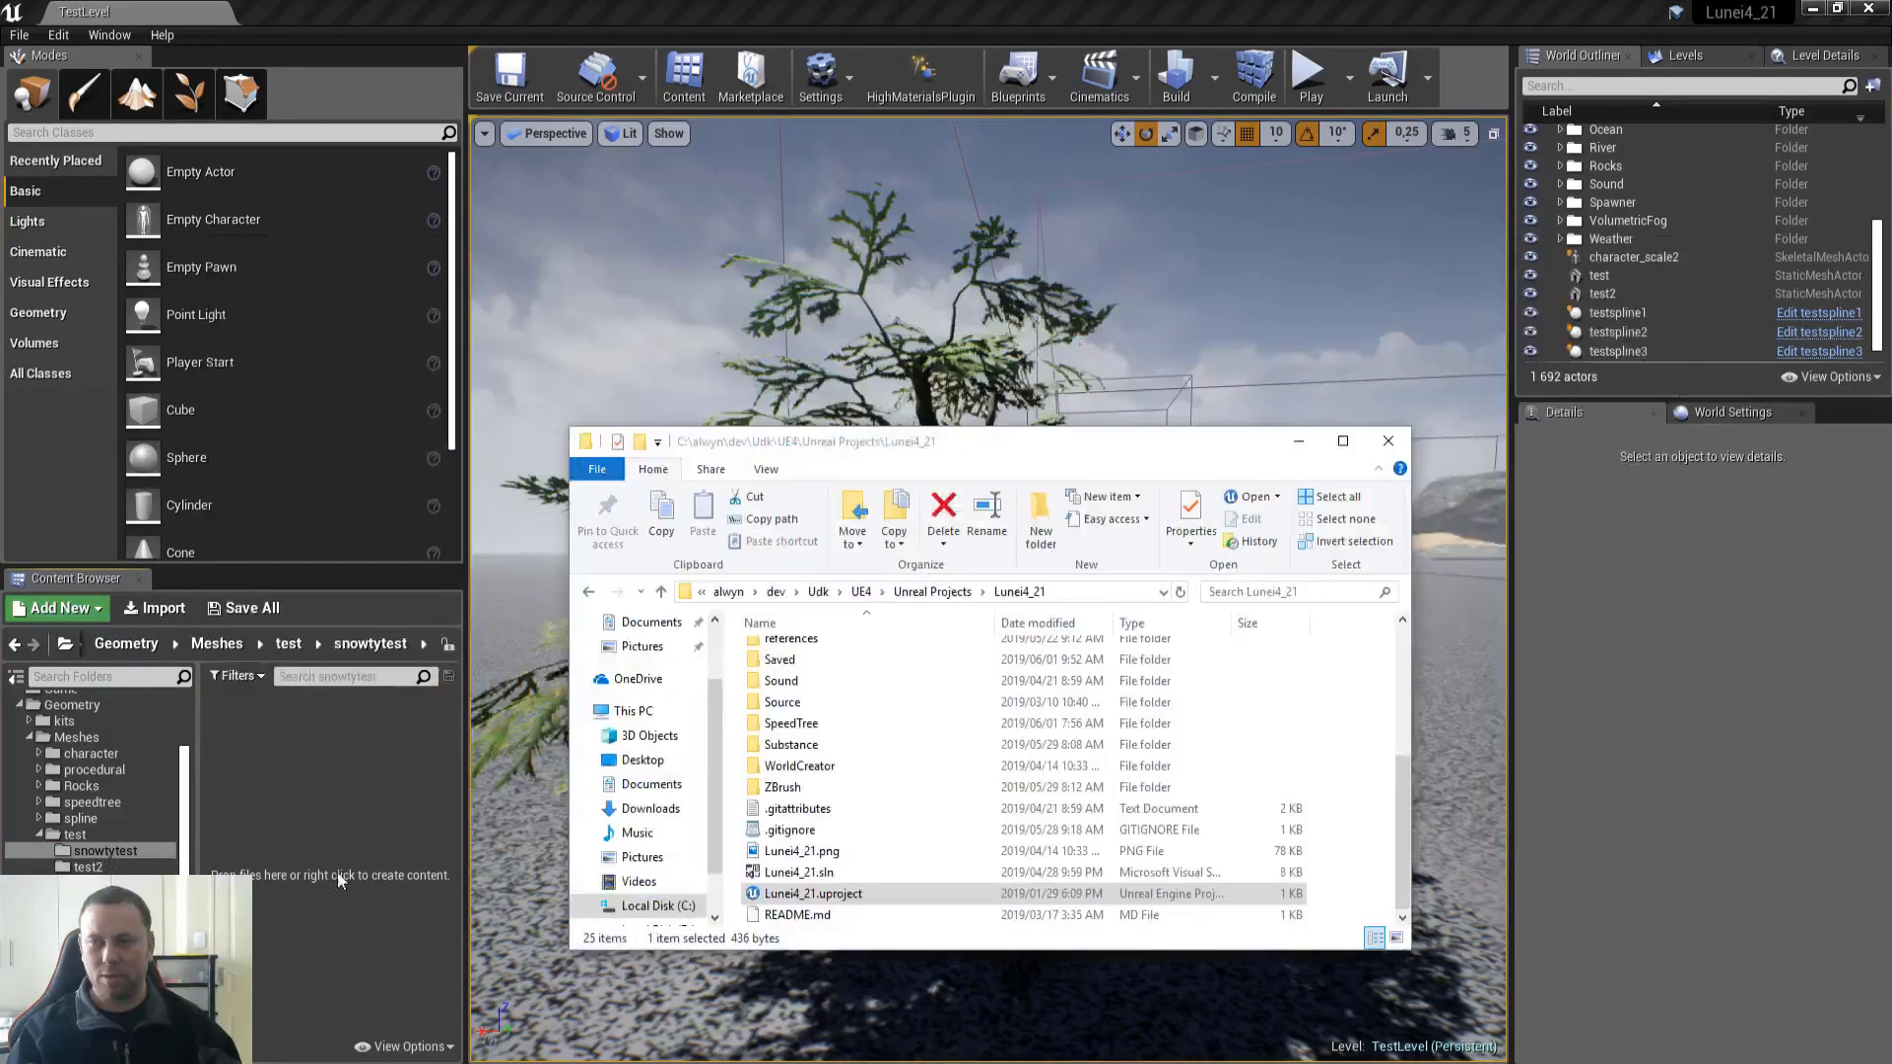
key("alt+Tab")
key("alt+Tab")
key("alt+Tab")
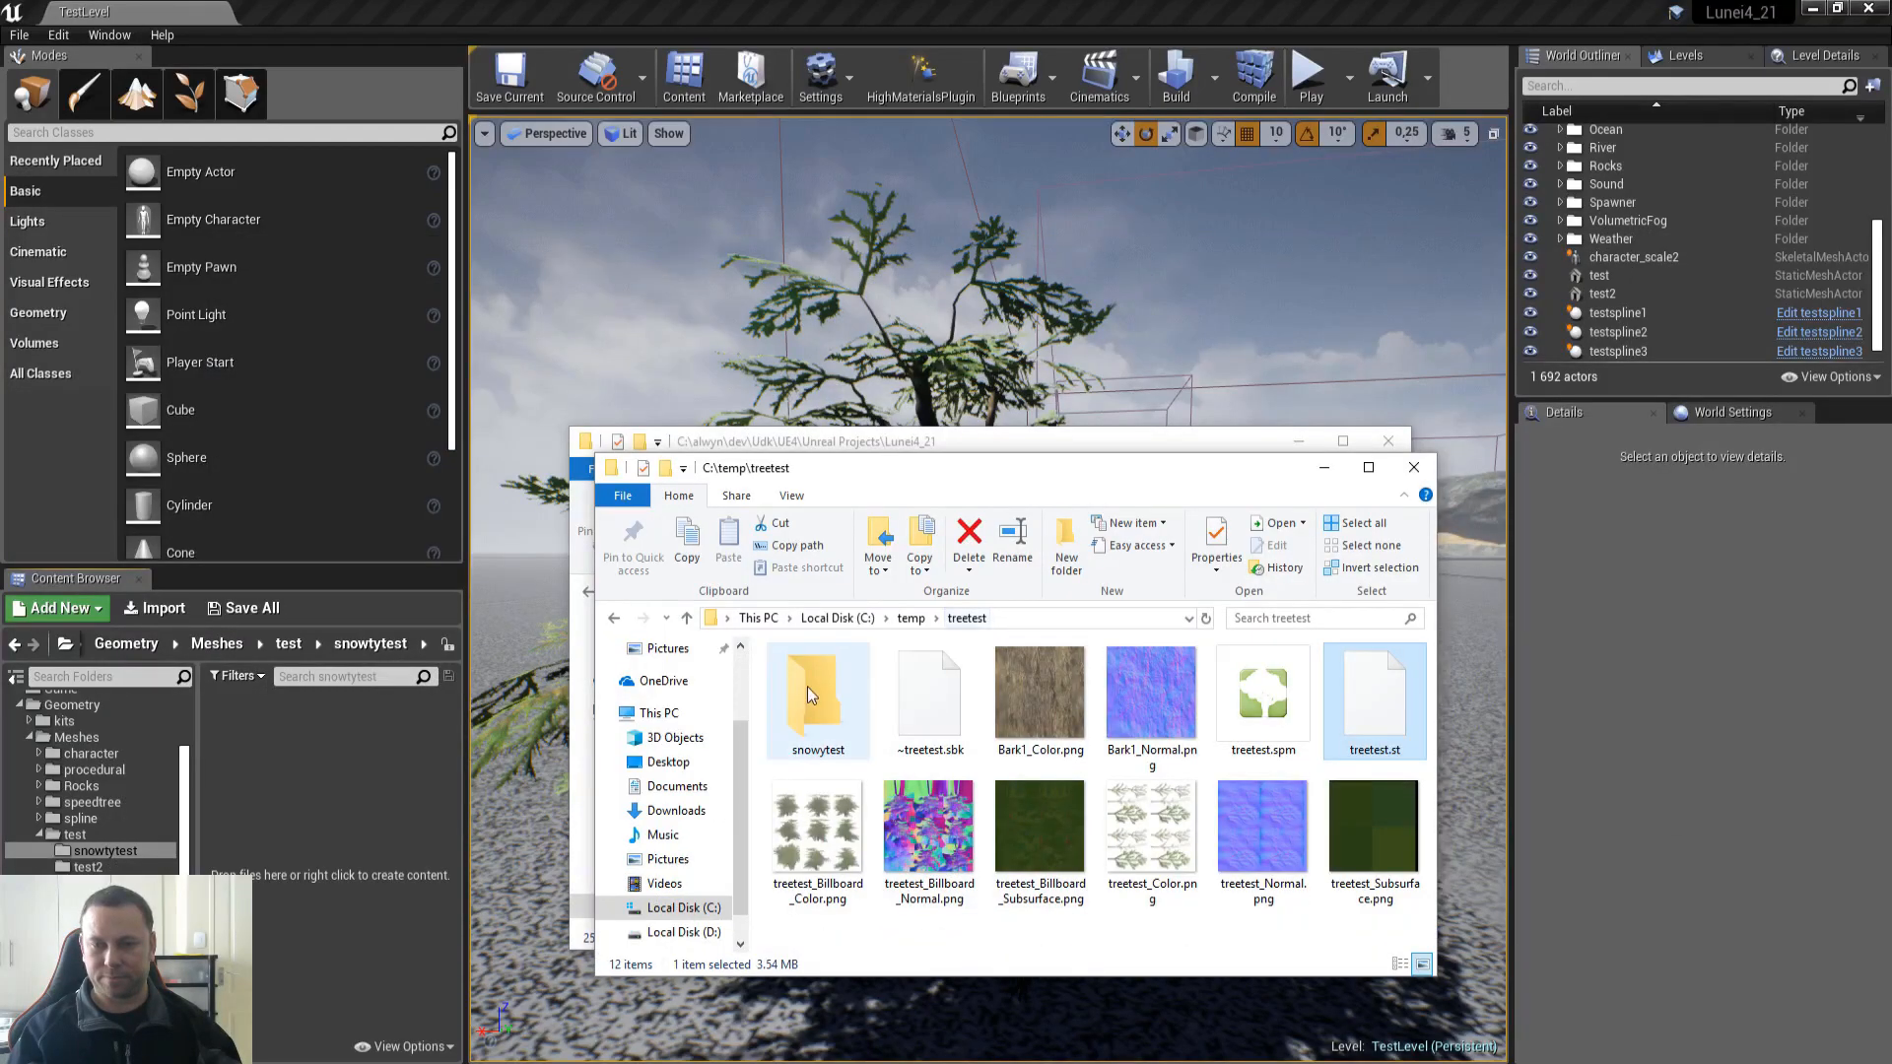
double_click(814, 684)
left_click(1044, 709)
key("alt+Tab")
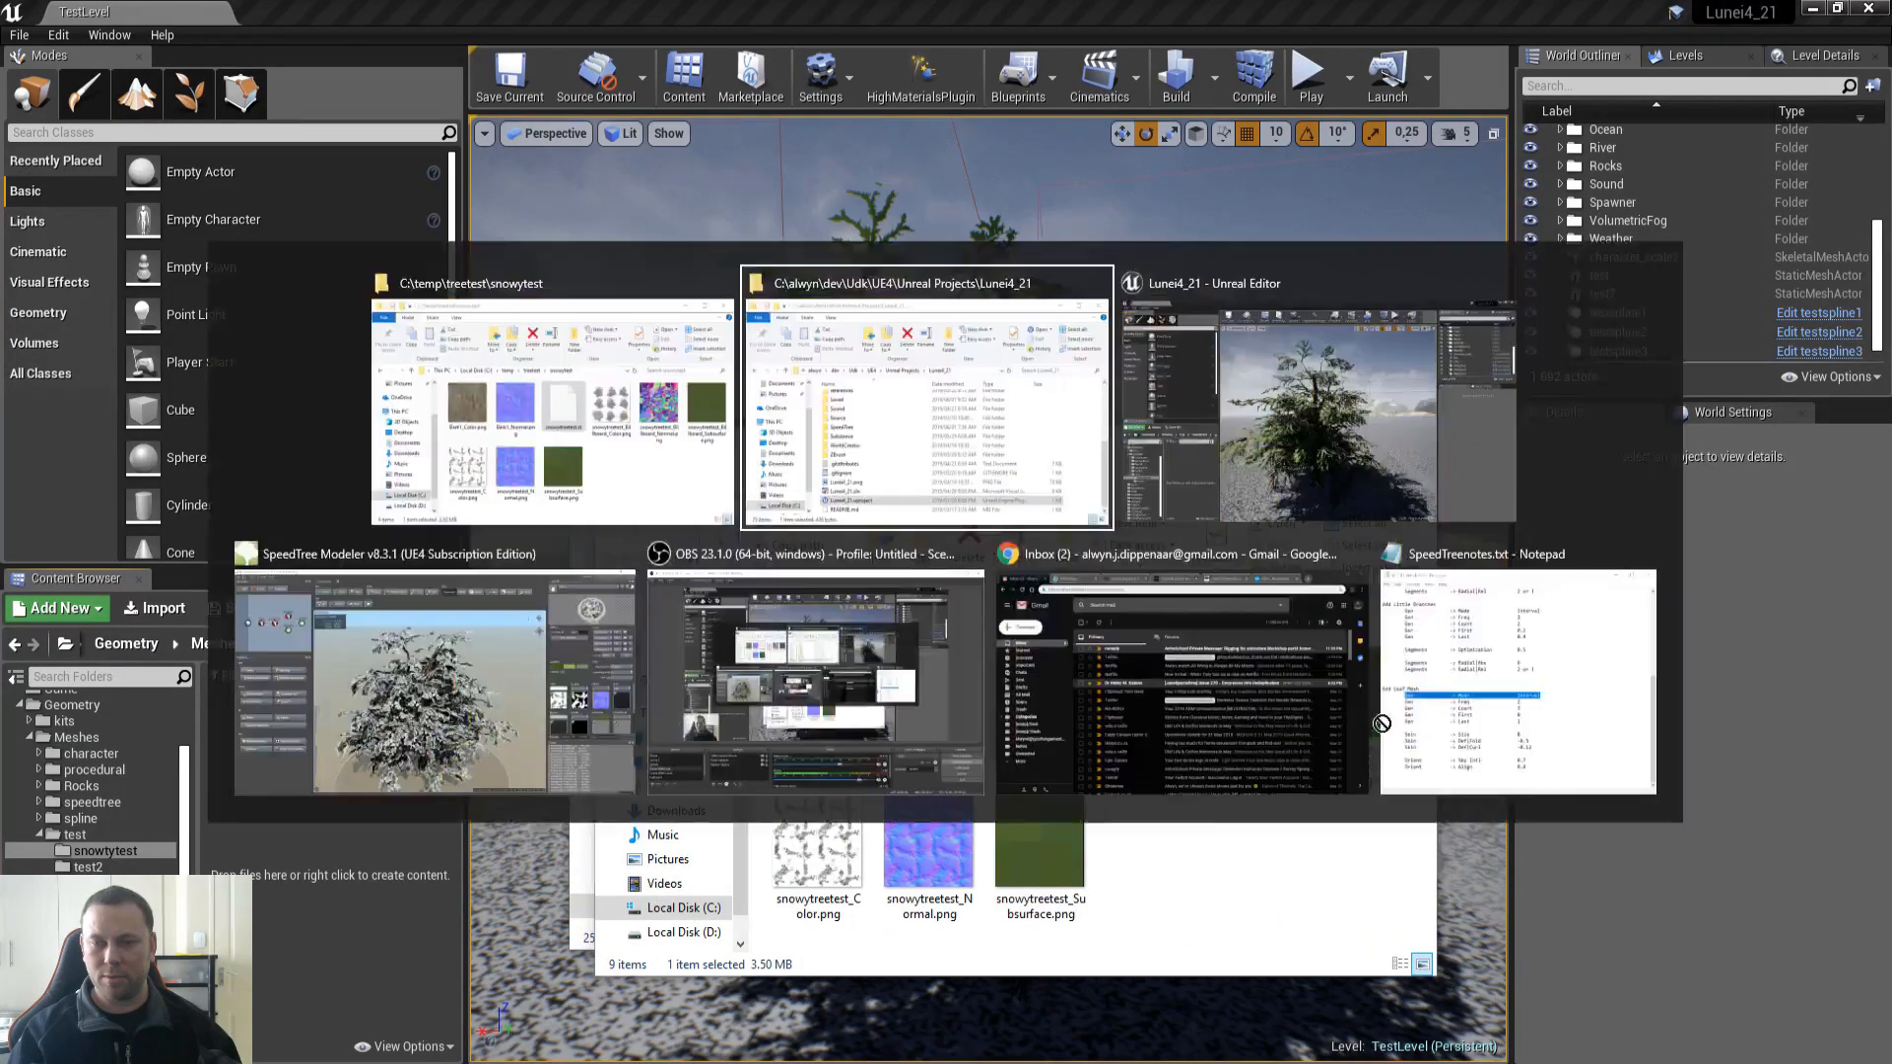
key("alt+Tab")
key("alt+Tab")
key("alt+Tab")
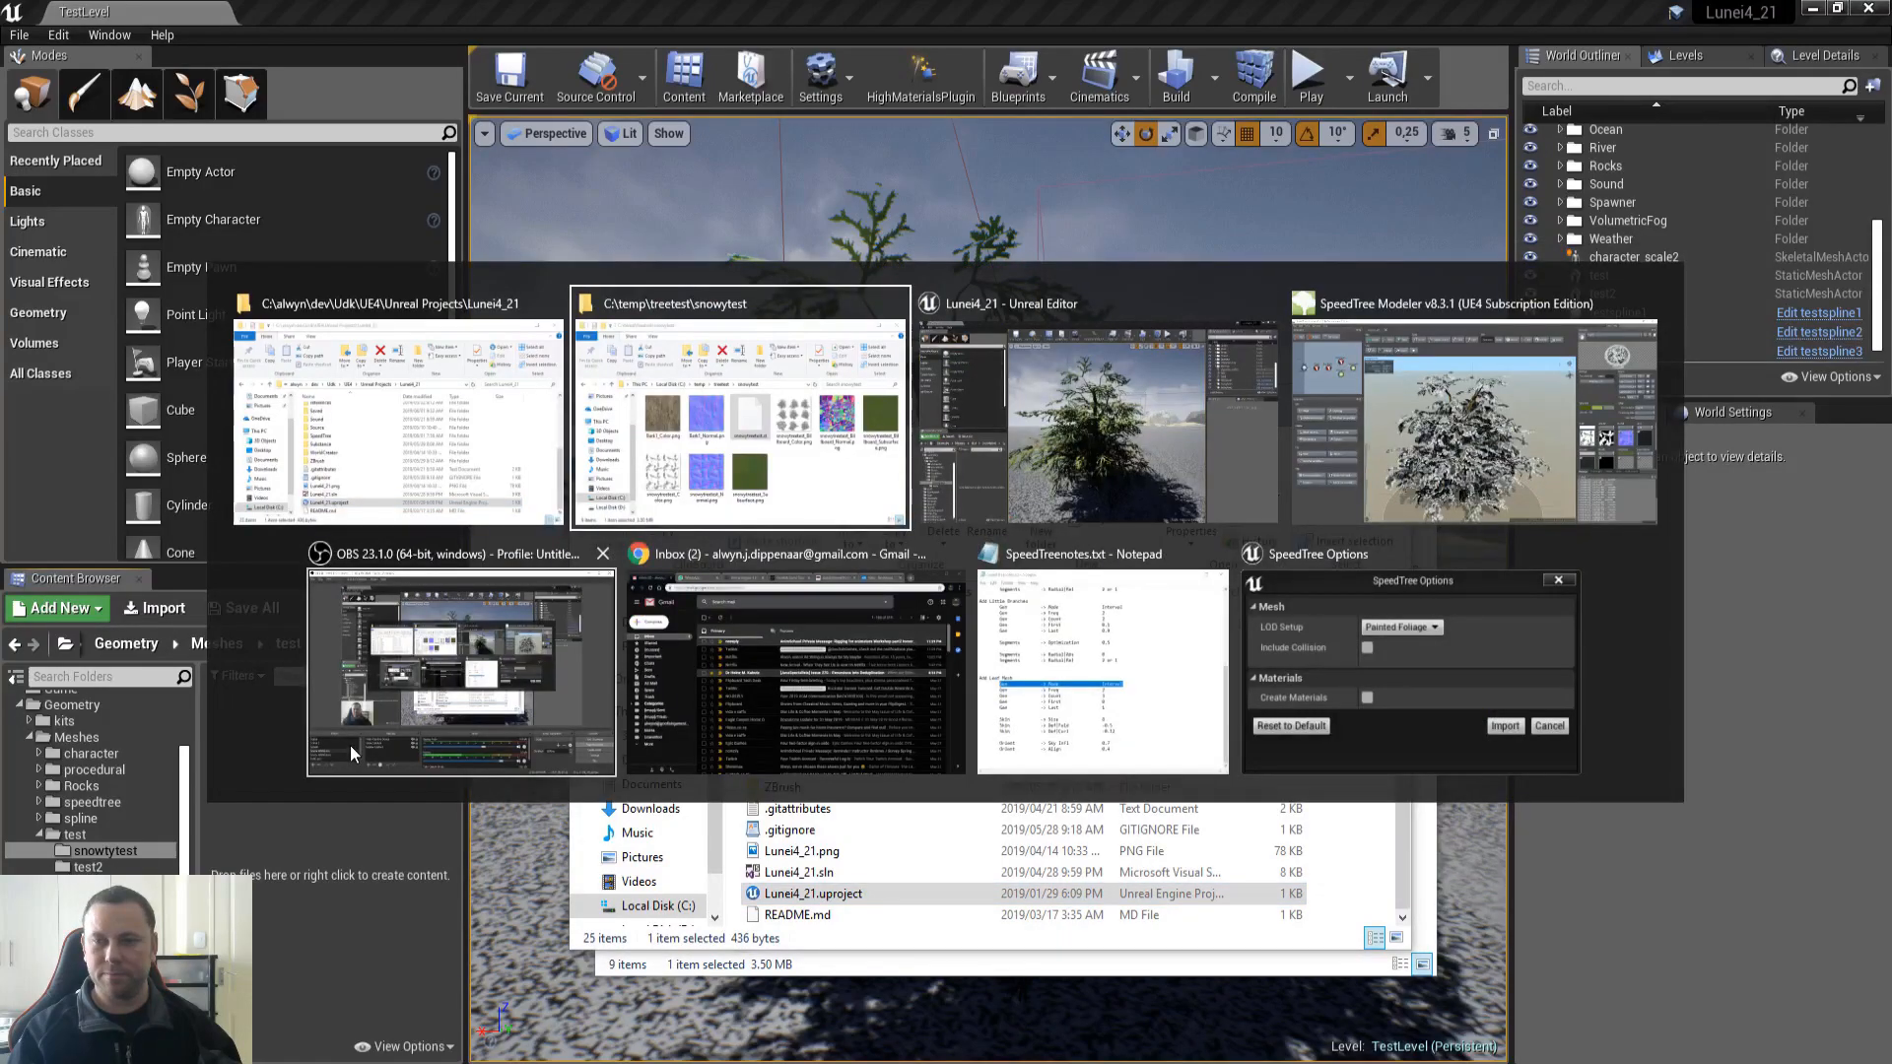
Step: Return to Unreal Editor, import the snowy tree with Painted Foliage LOD setup and Create Materials enabled, and save all assets
key("alt+Tab")
key("alt+Tab")
key("alt+Tab")
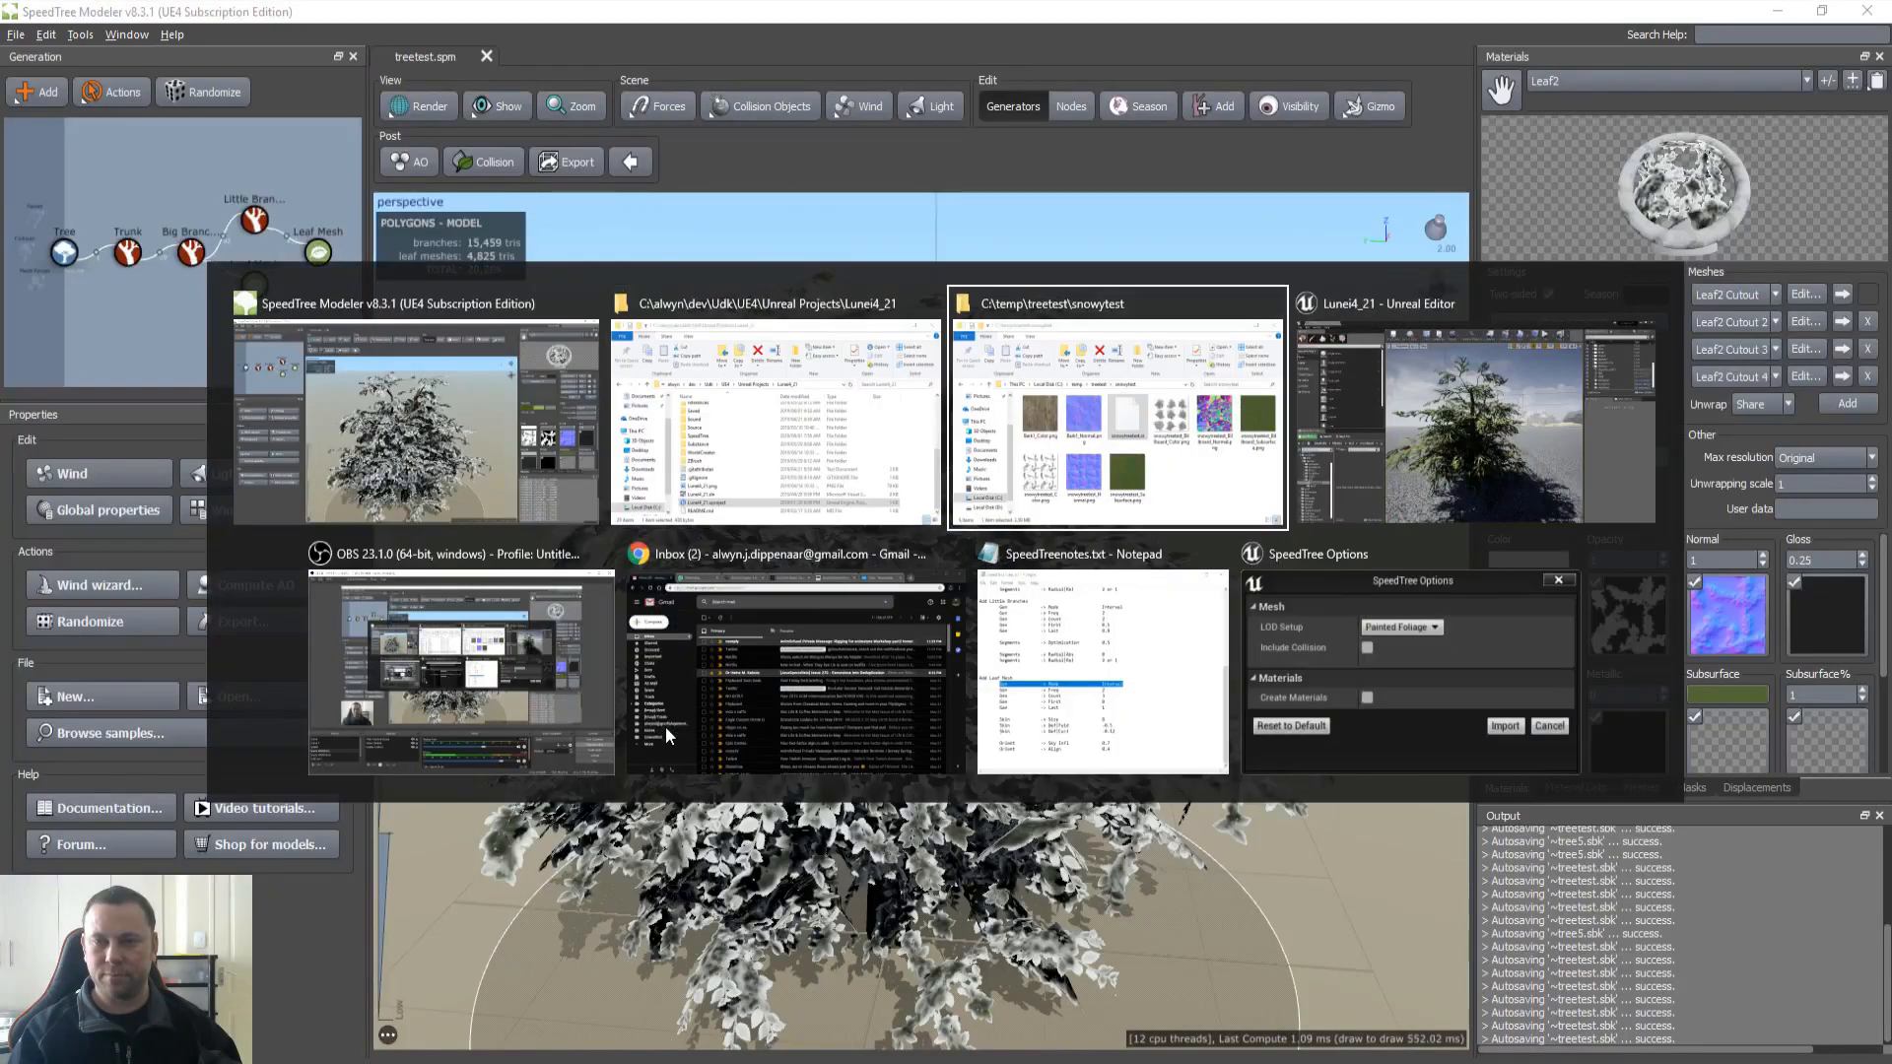
key("alt+Tab")
key("alt+Tab")
key("alt+Tab")
key("alt+Tab")
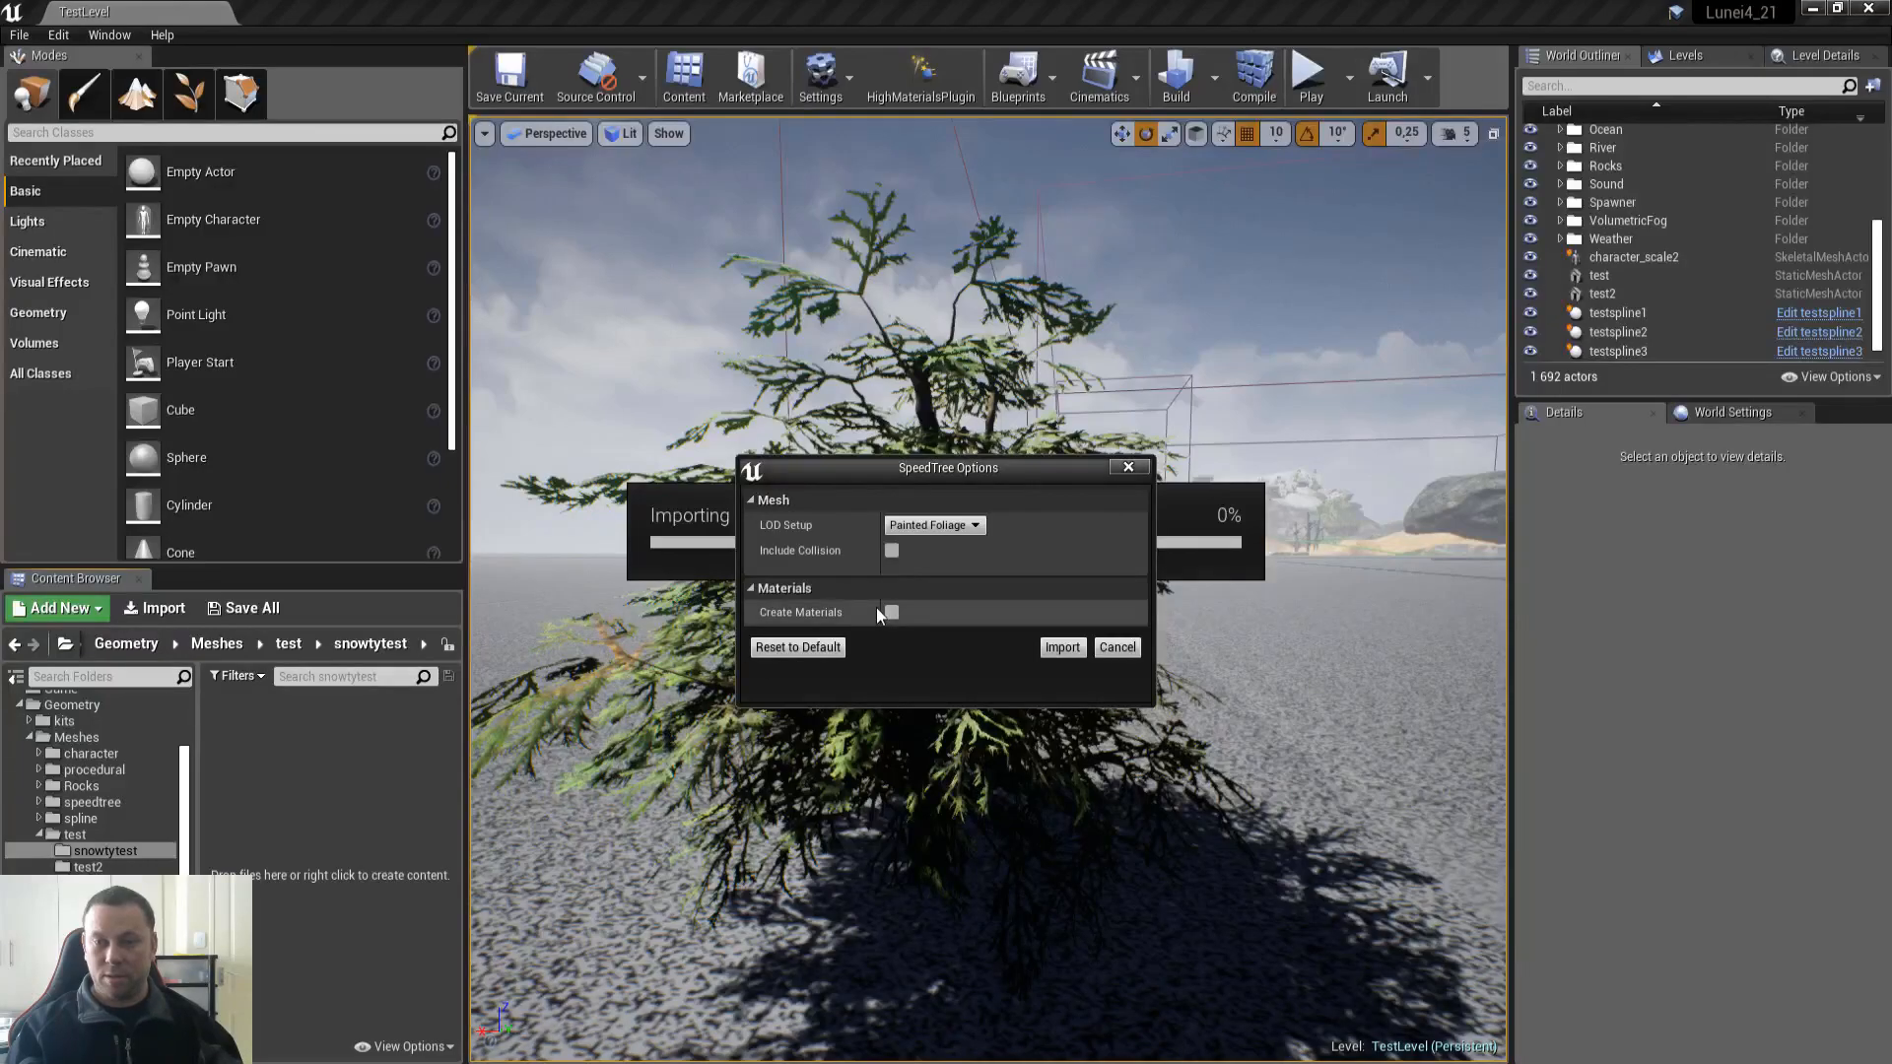
left_click(891, 612)
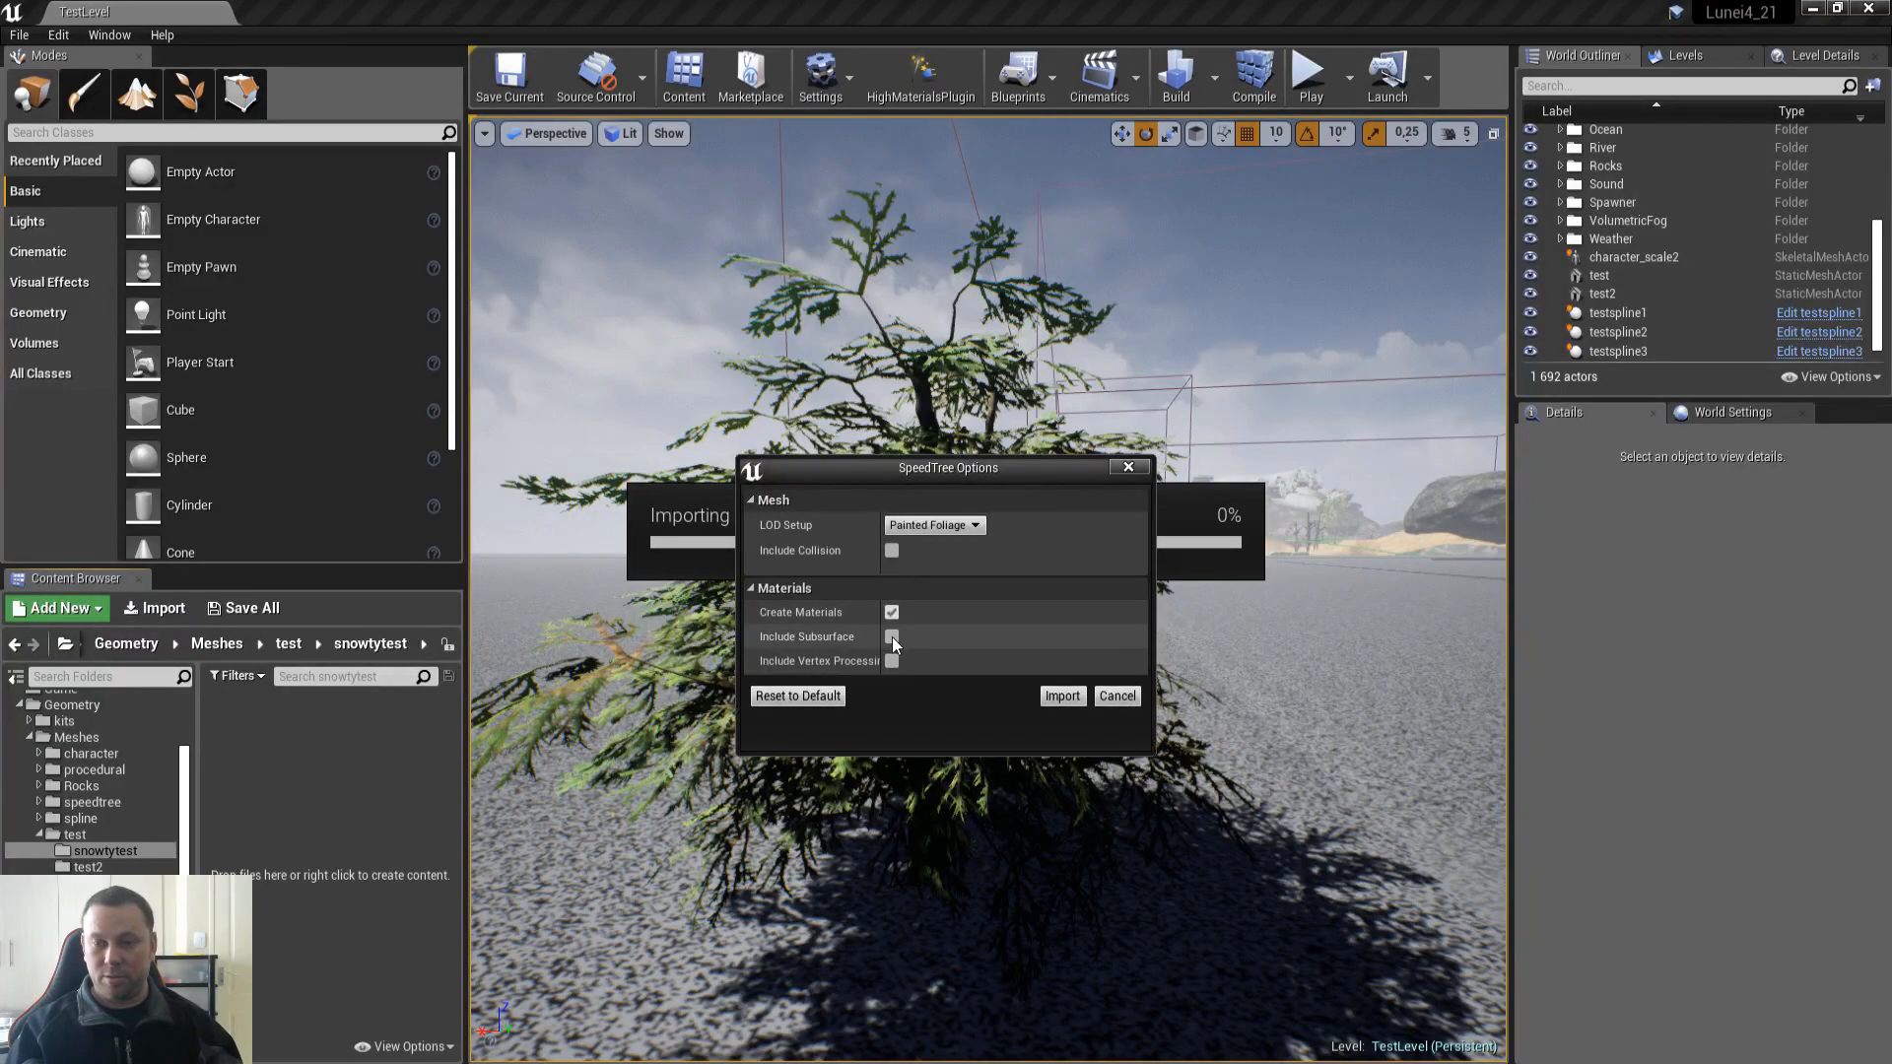
left_click(1062, 697)
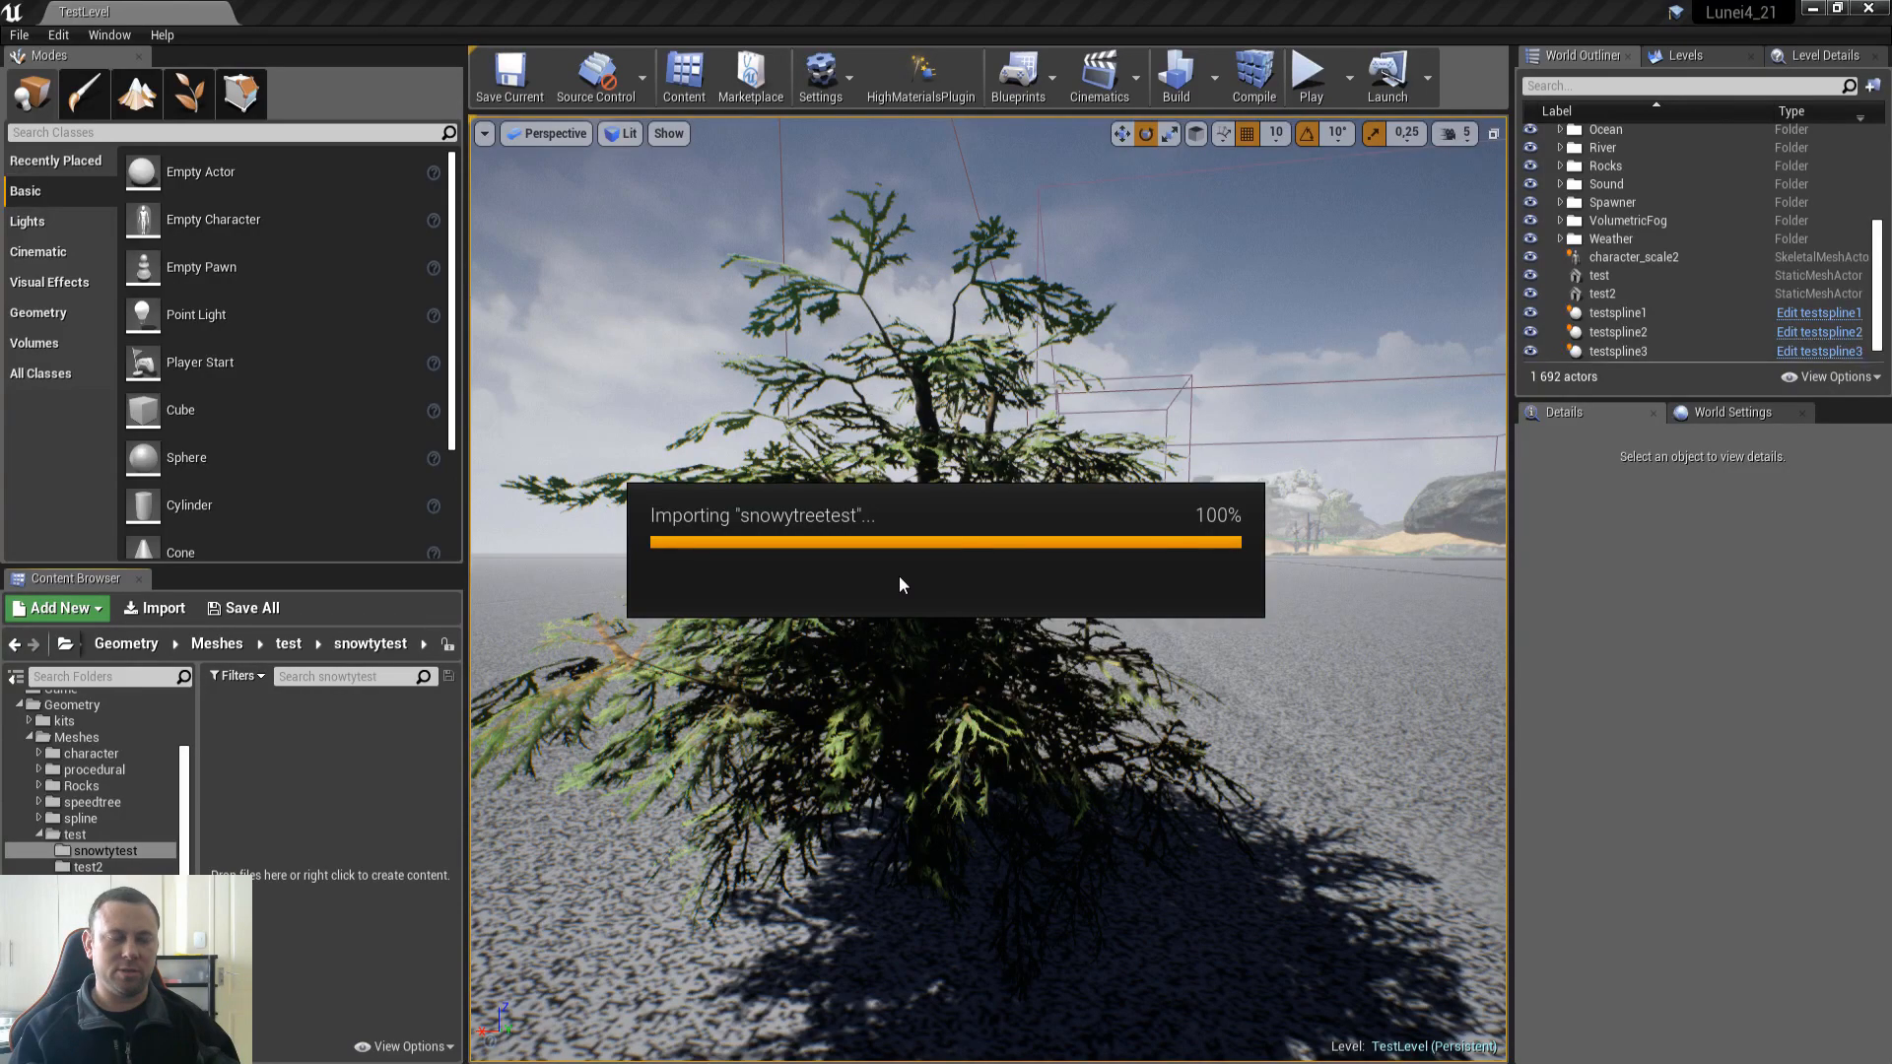
right_click_drag(532, 714, 635, 680)
key("ctrl+shift+s")
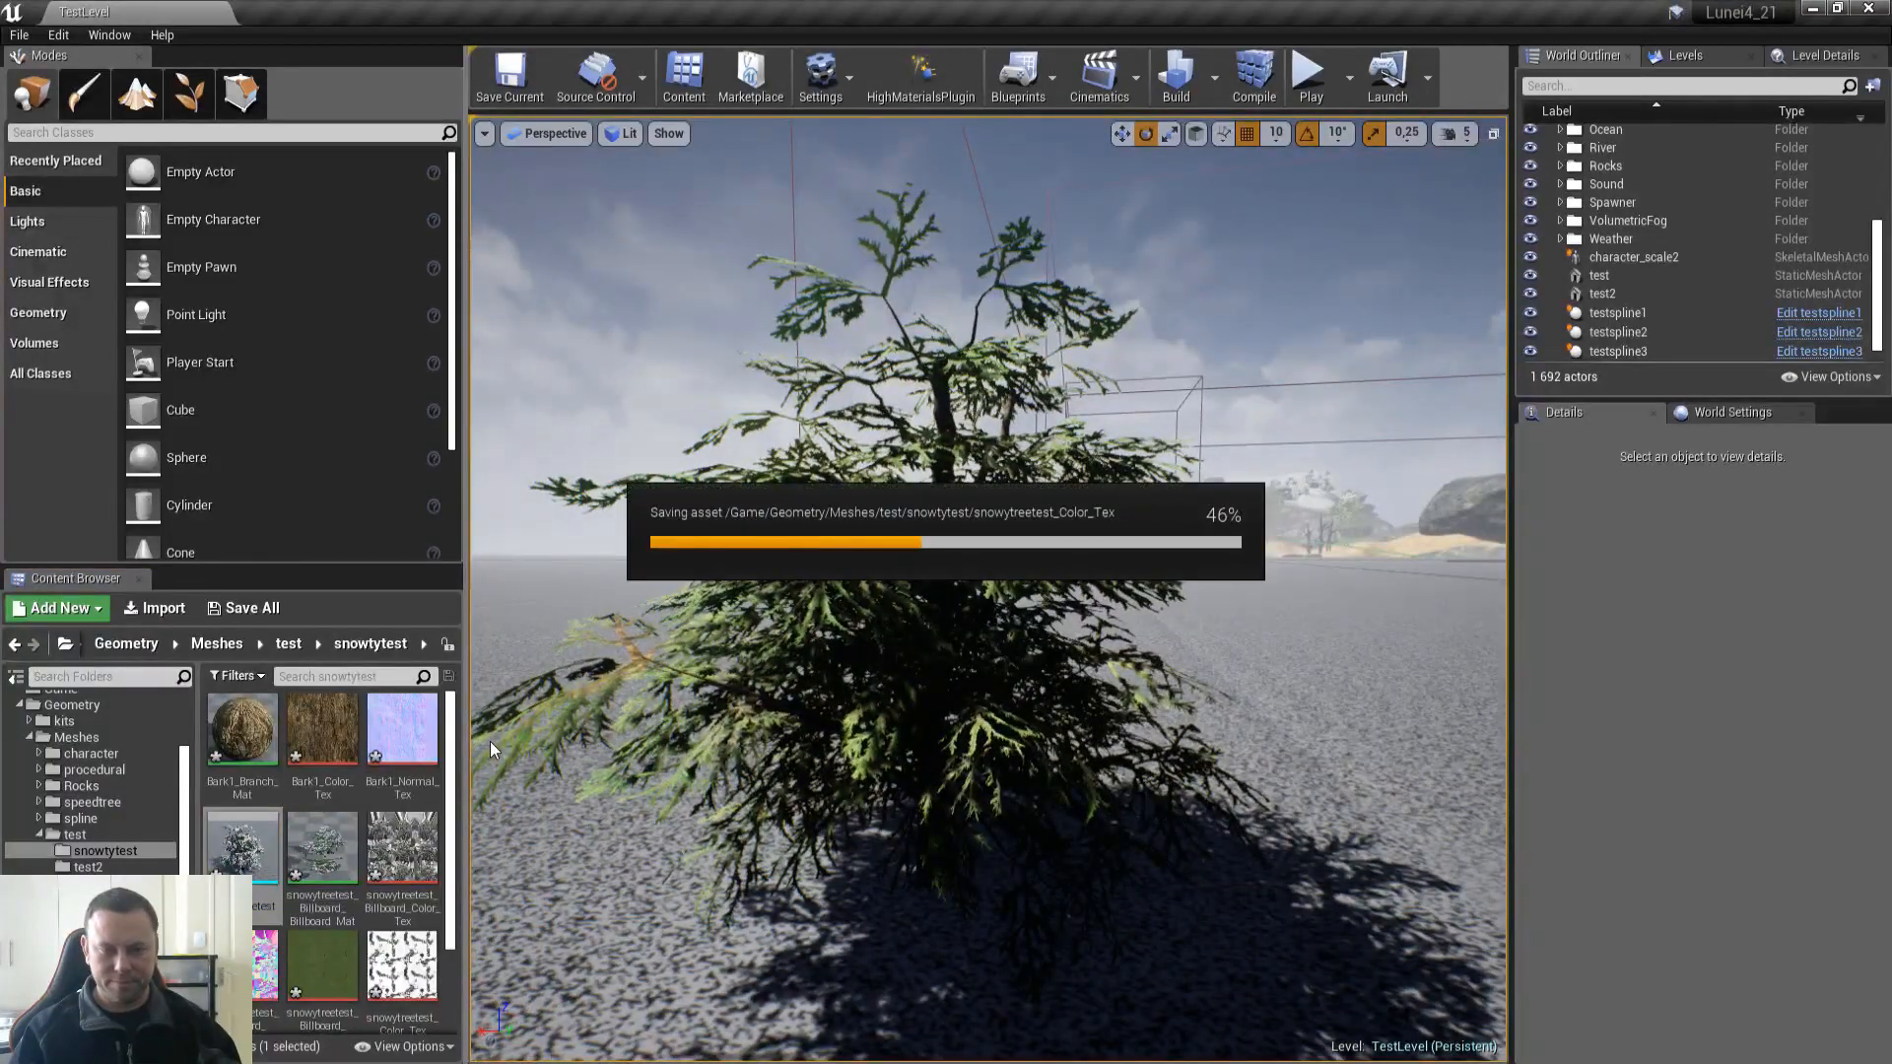
Step: Open the snowytreetest mesh, adjust its collision setting and disable collision on LOD 0's leaf section (Section 1)
double_click(248, 850)
scroll(798, 481, "down", 10)
right_click_drag(798, 481, 838, 483)
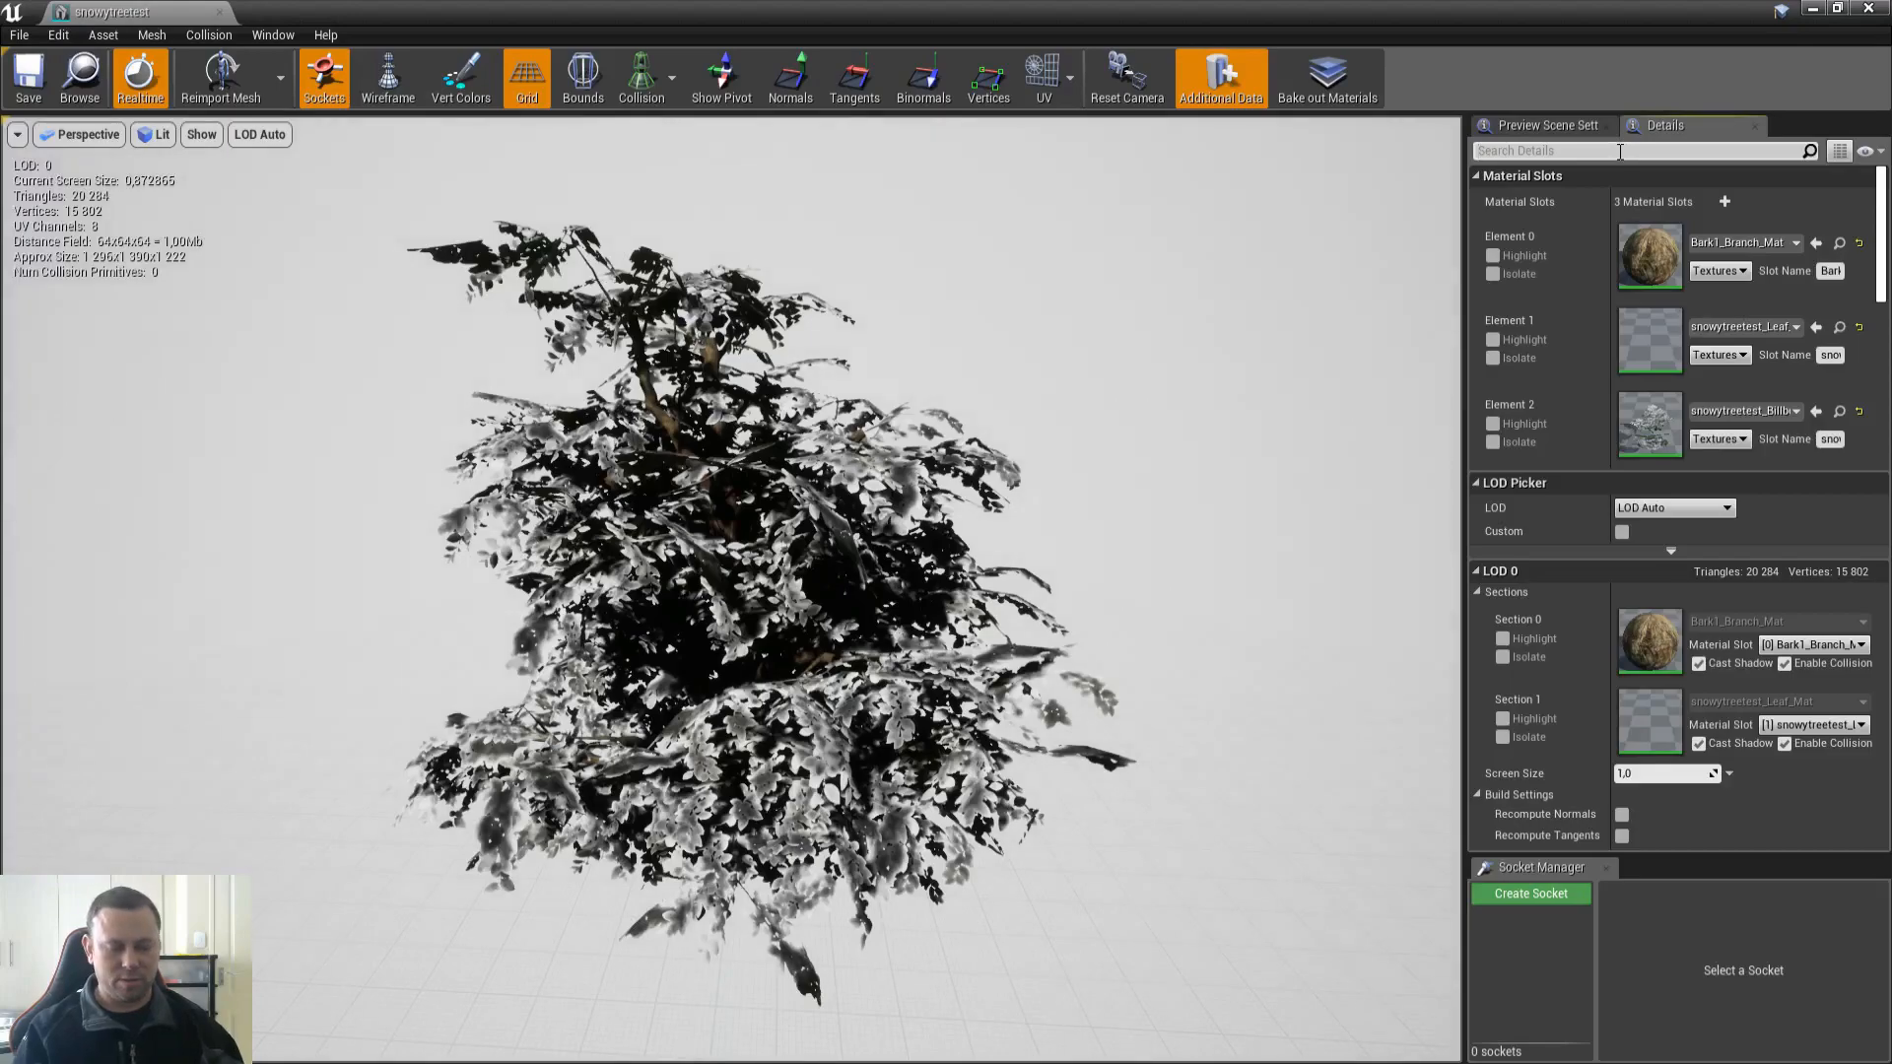
left_click(1620, 151)
type("col")
left_click(1665, 447)
left_click(1657, 506)
left_click(1810, 151)
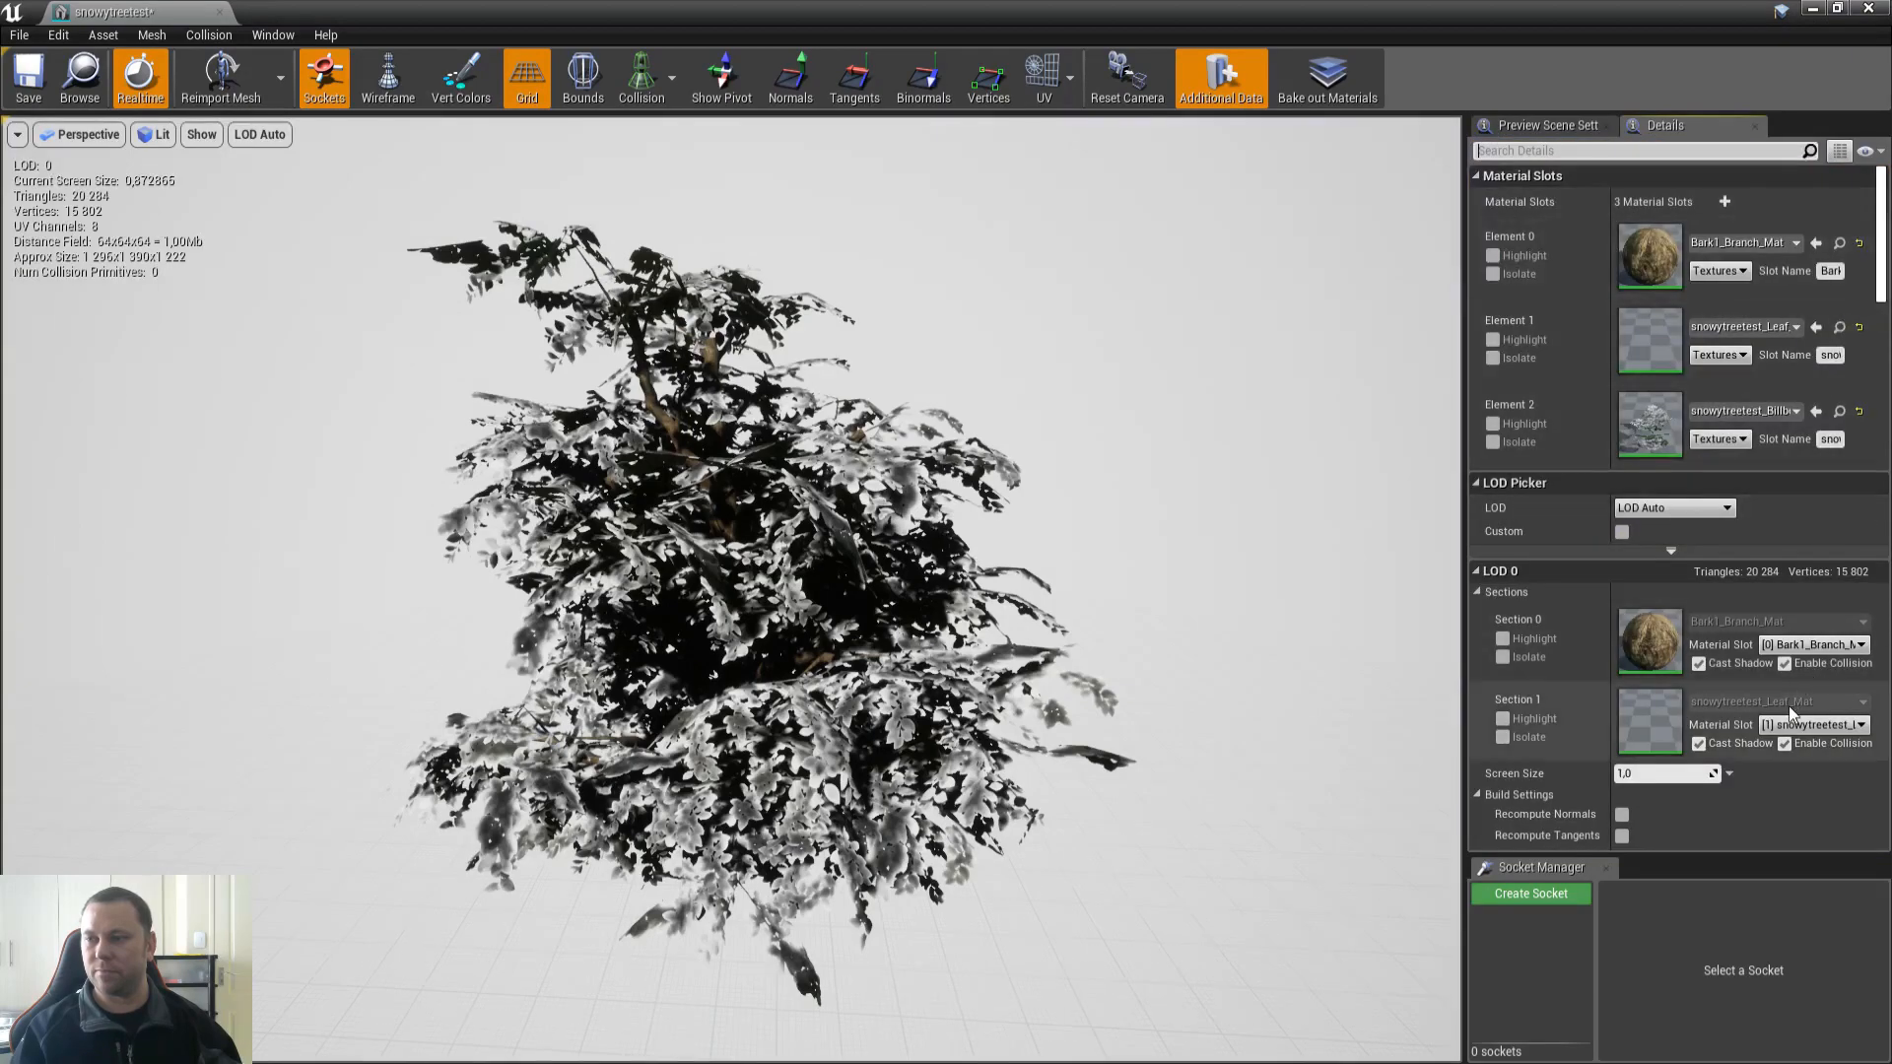
left_click(1785, 744)
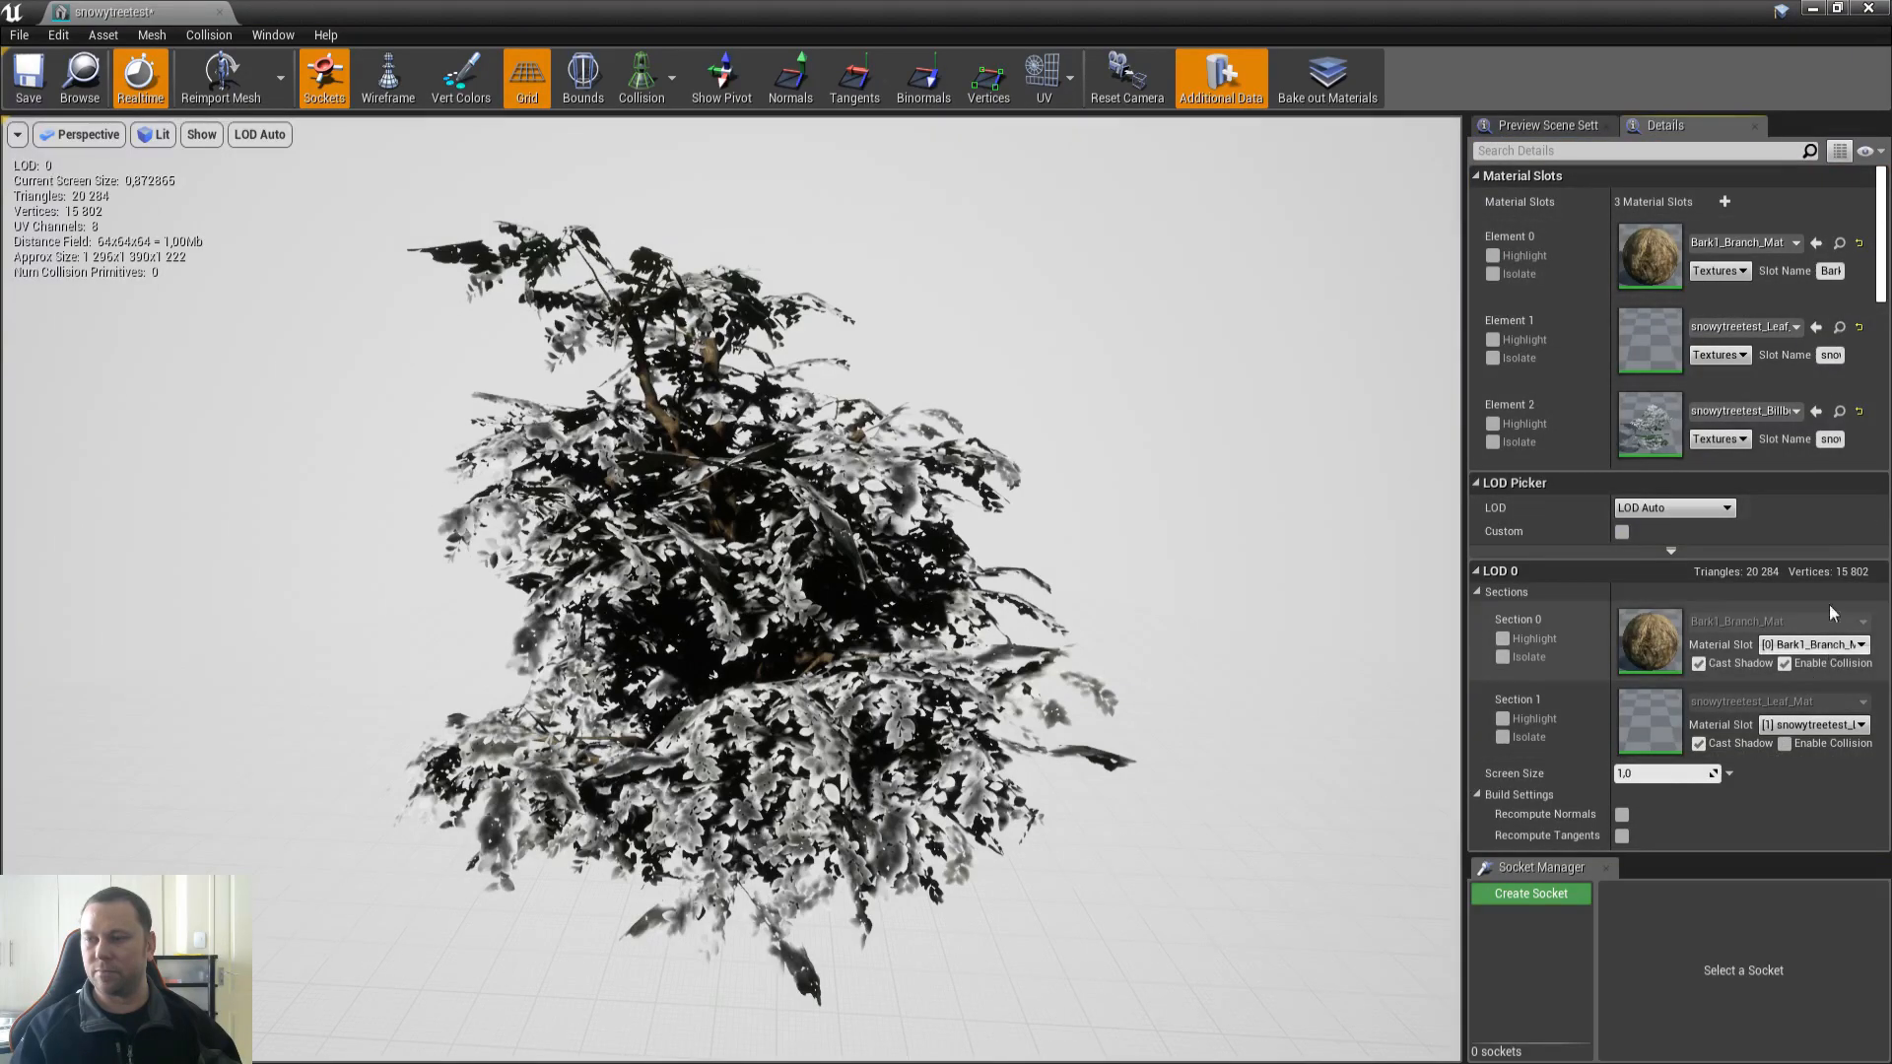
Step: Filter the mesh details for LOD settings and set LOD 1's screen size to 0.3
left_click(1713, 151)
type("lod")
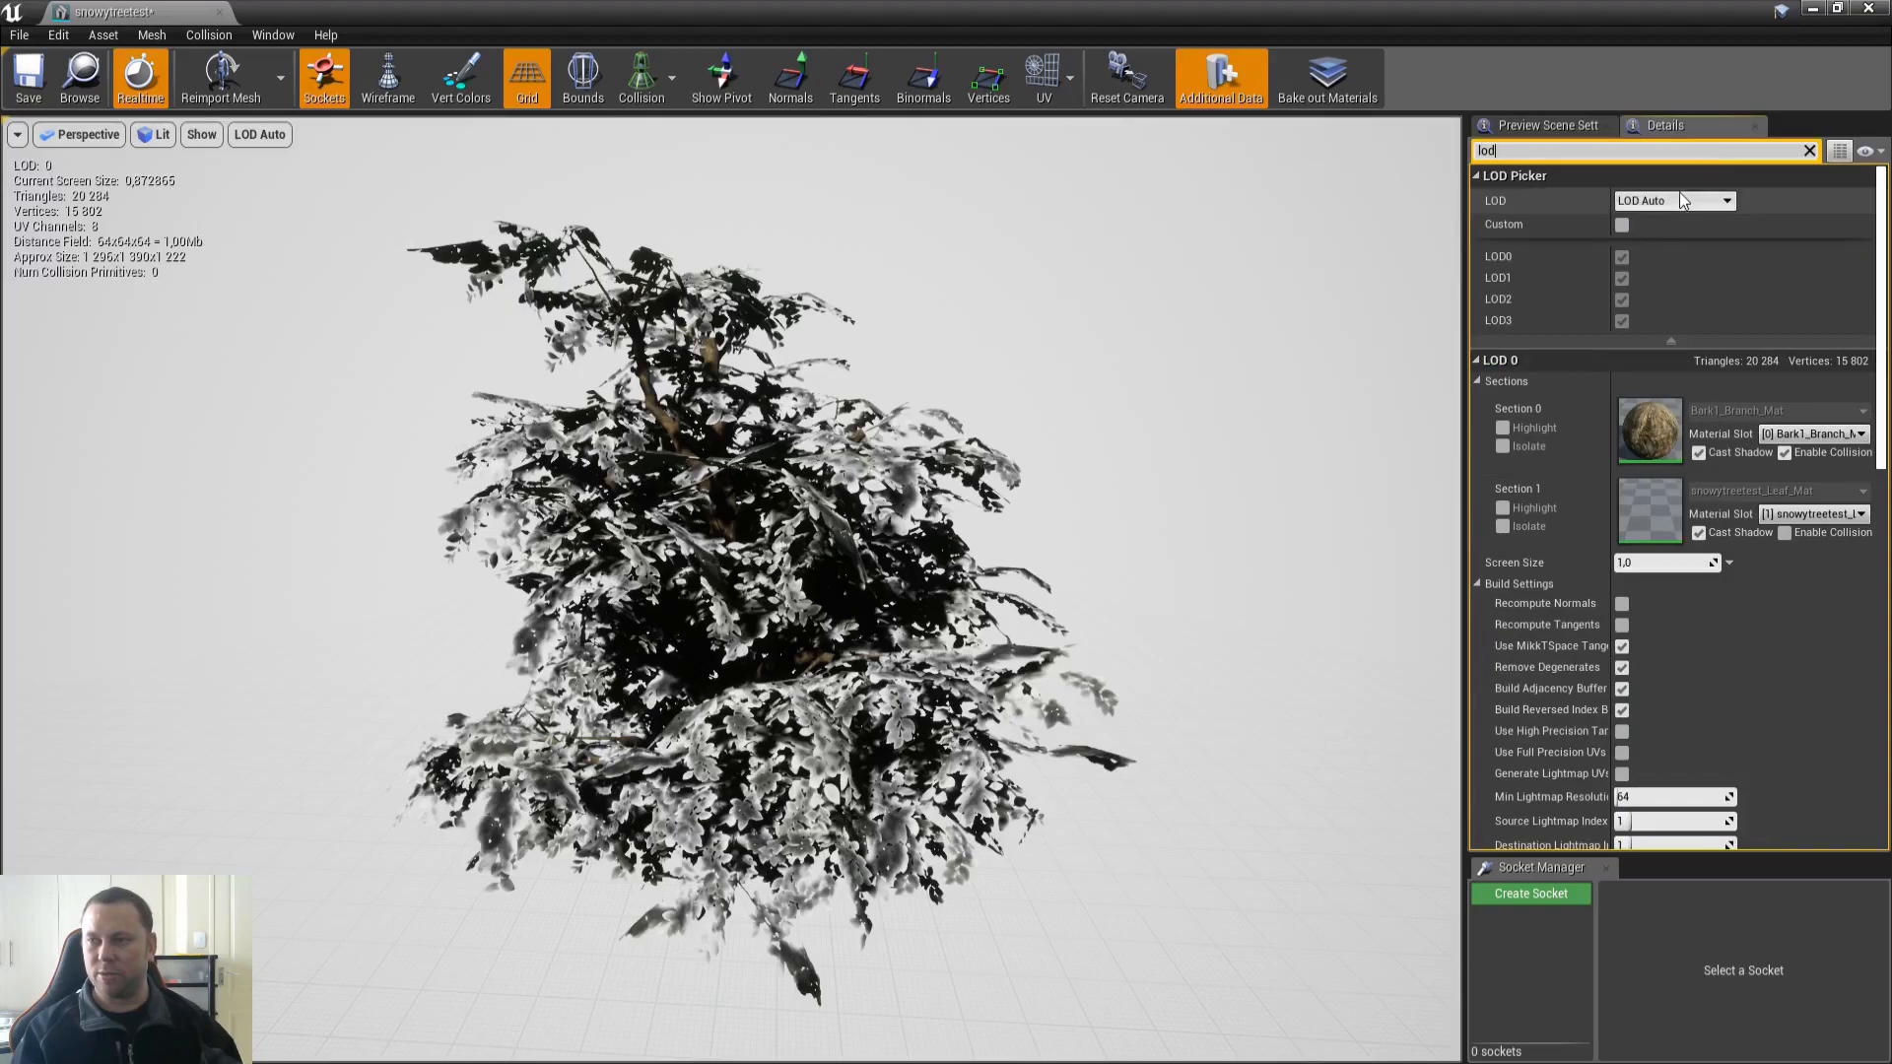
left_click(1672, 203)
left_click(1670, 272)
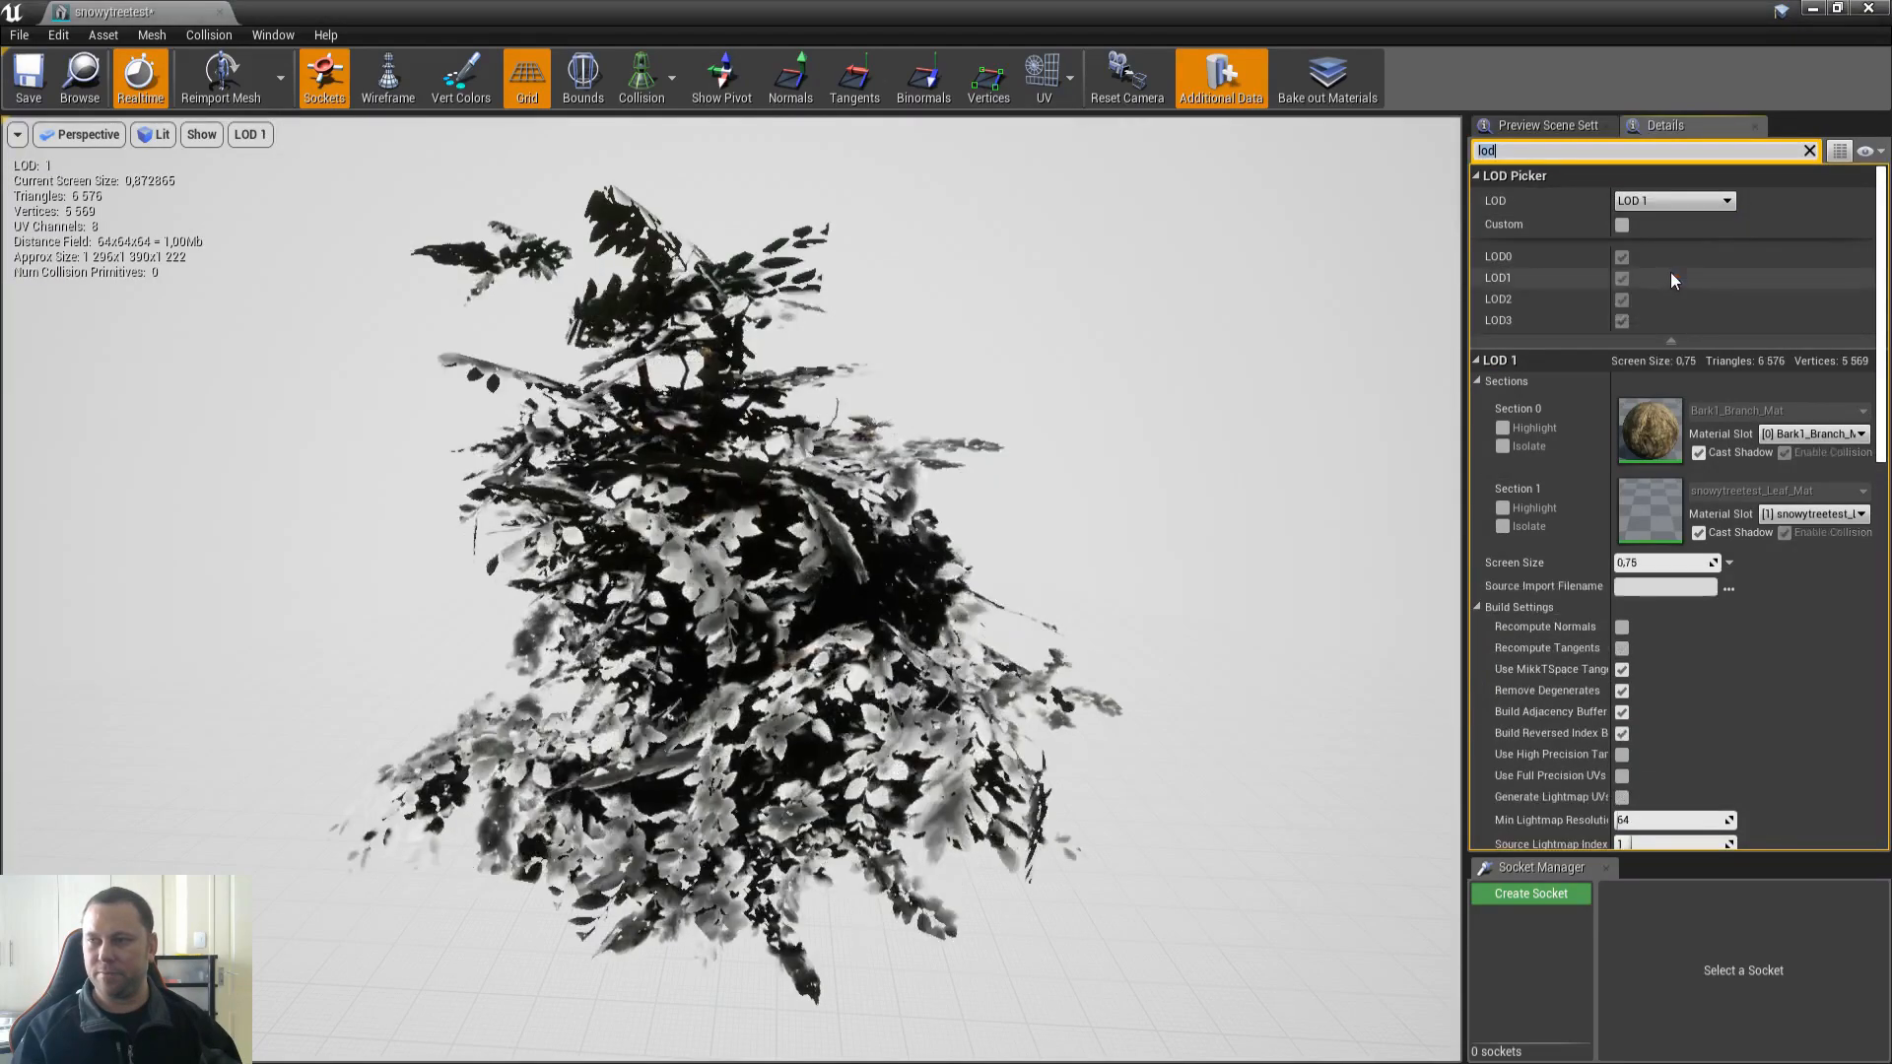
left_click(1678, 563)
type("0,3")
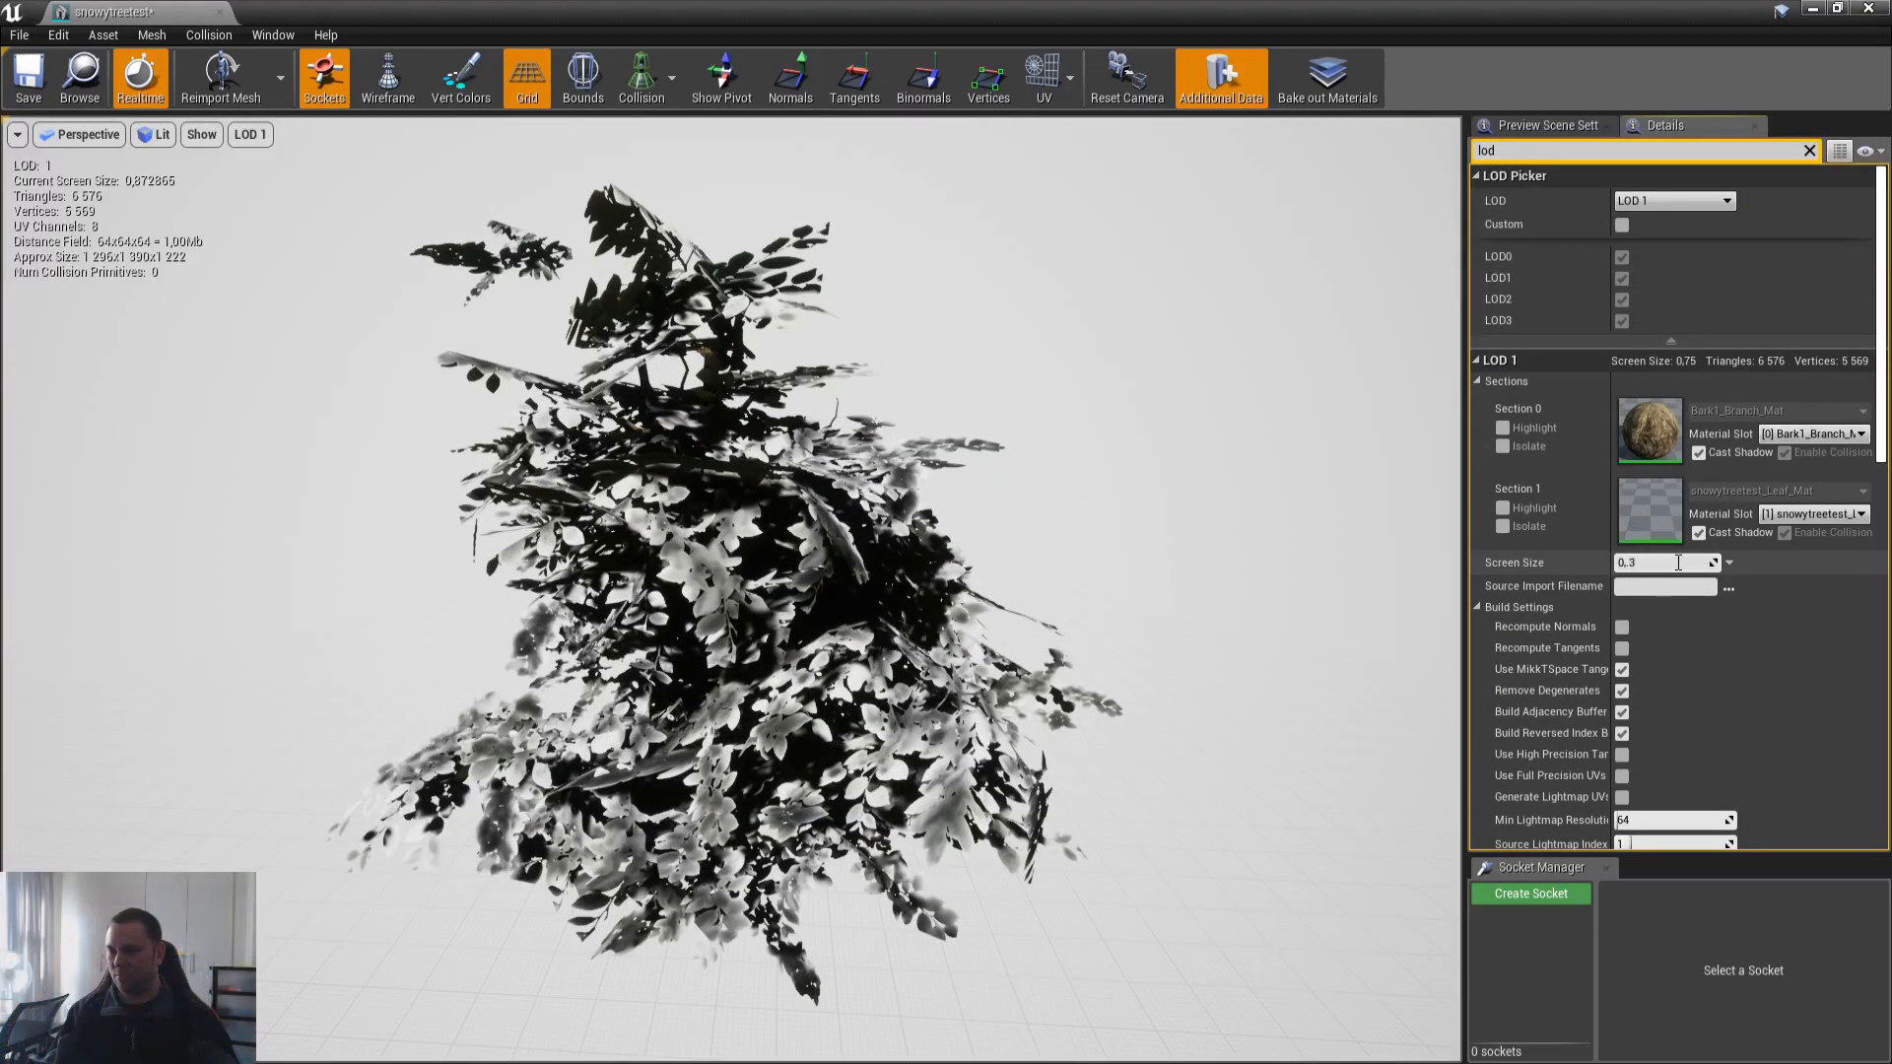
key("Return")
Step: Set the screen size of the snowy tree's LOD 2 to 0.1
left_click(1676, 201)
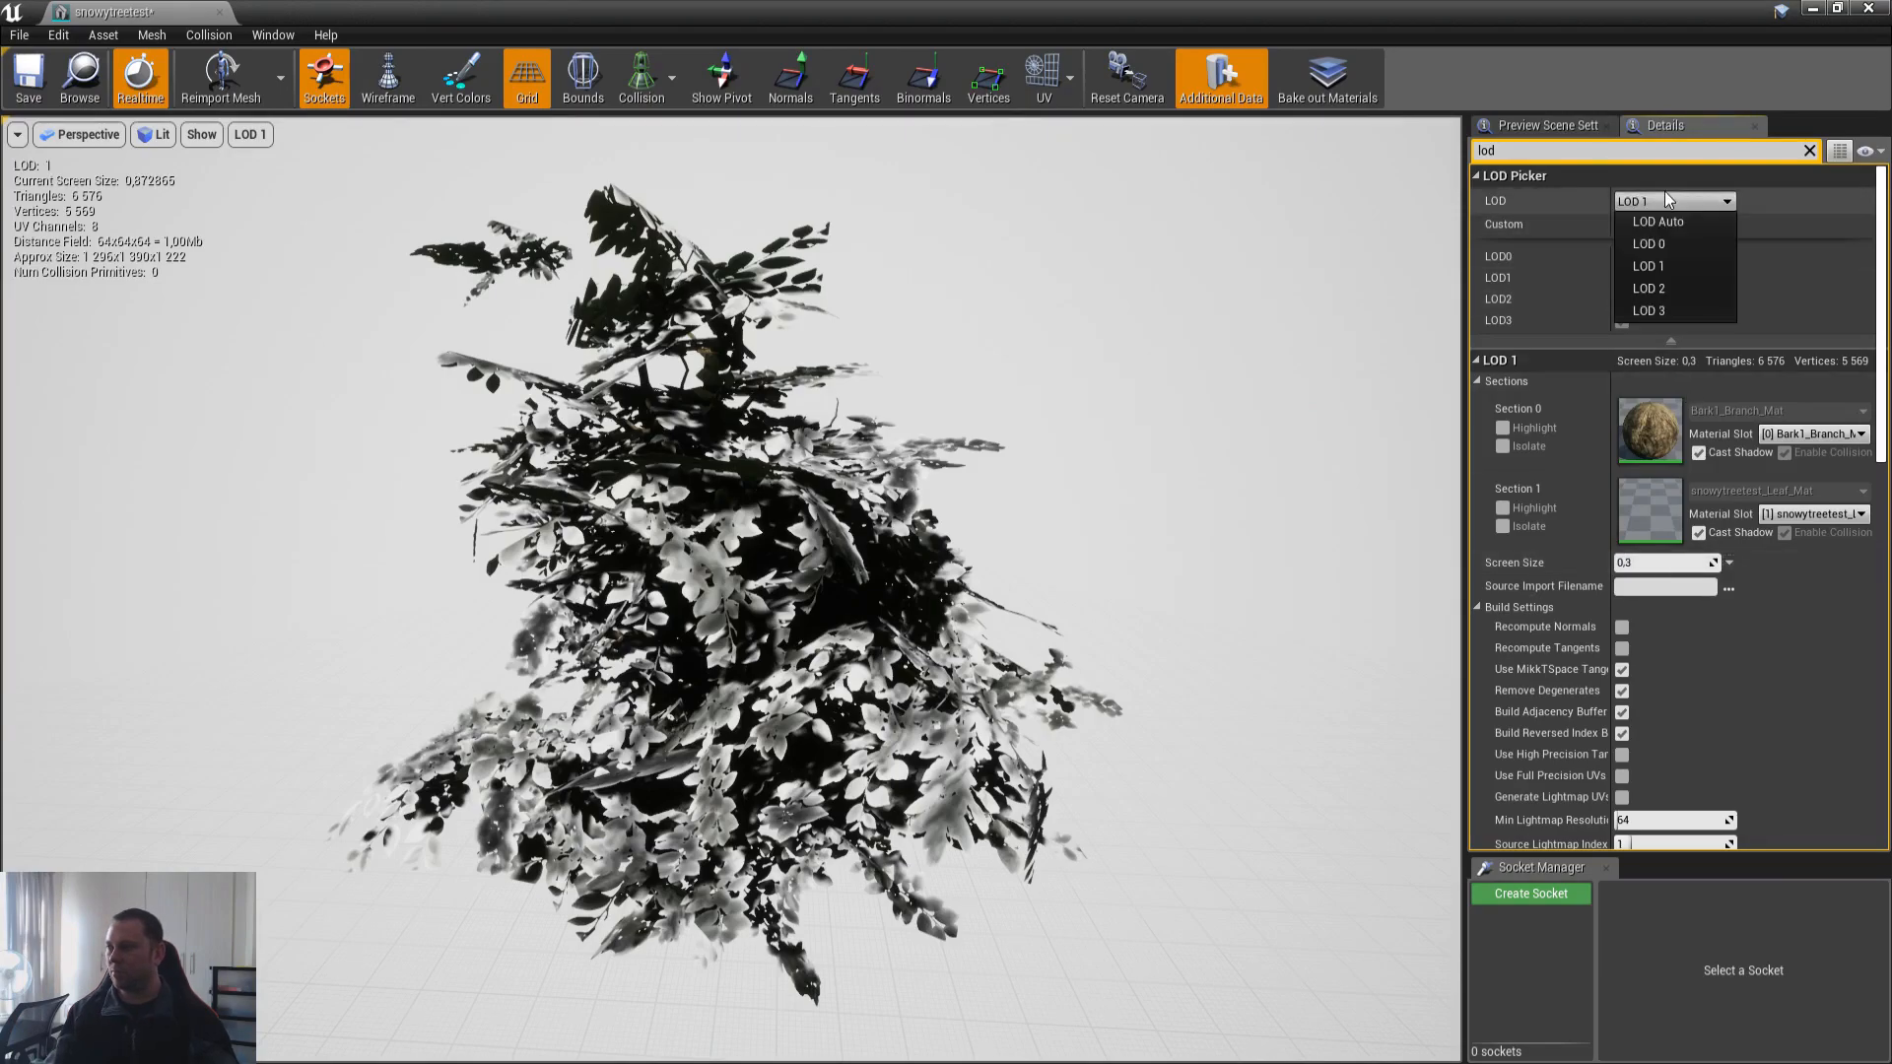
left_click(1677, 288)
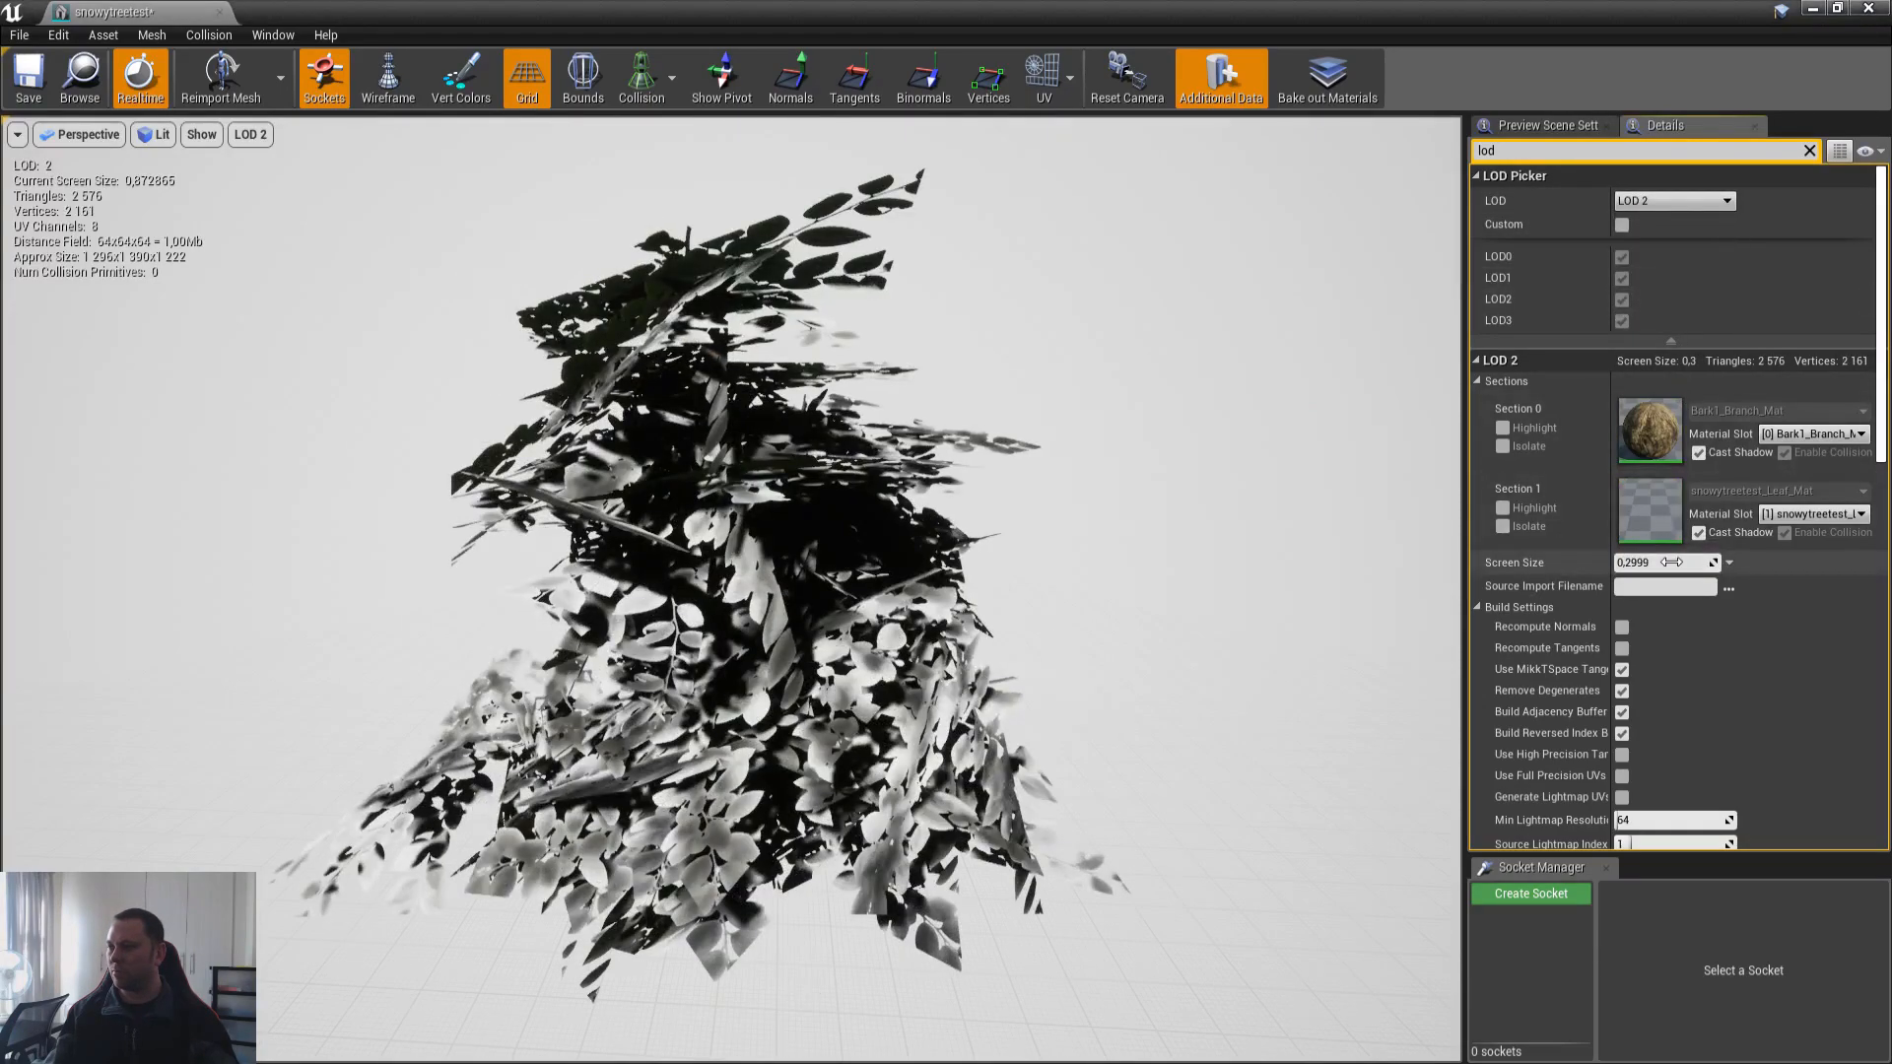
left_click(1673, 563)
type("0,1")
key("Return")
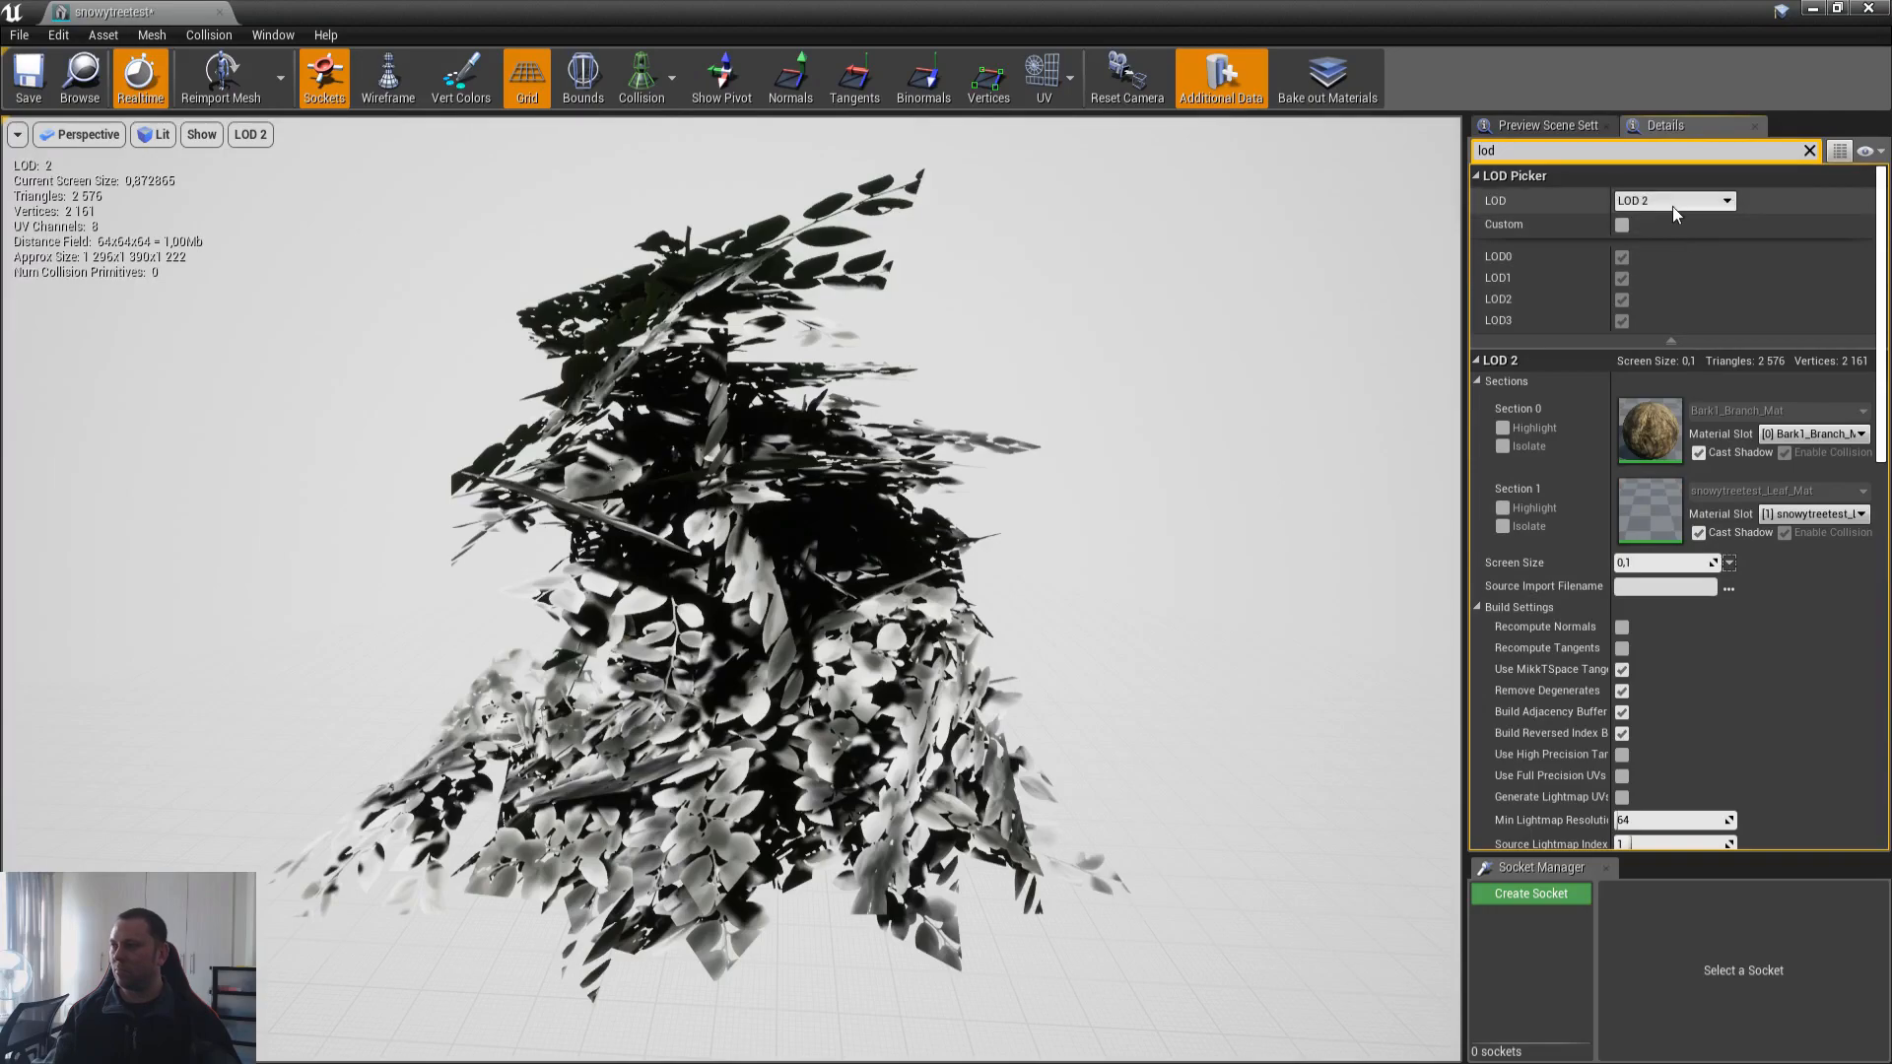
Step: Set LOD 3's screen size to 0.05, and save and close the snowytreetest mesh
left_click(1675, 201)
left_click(1687, 311)
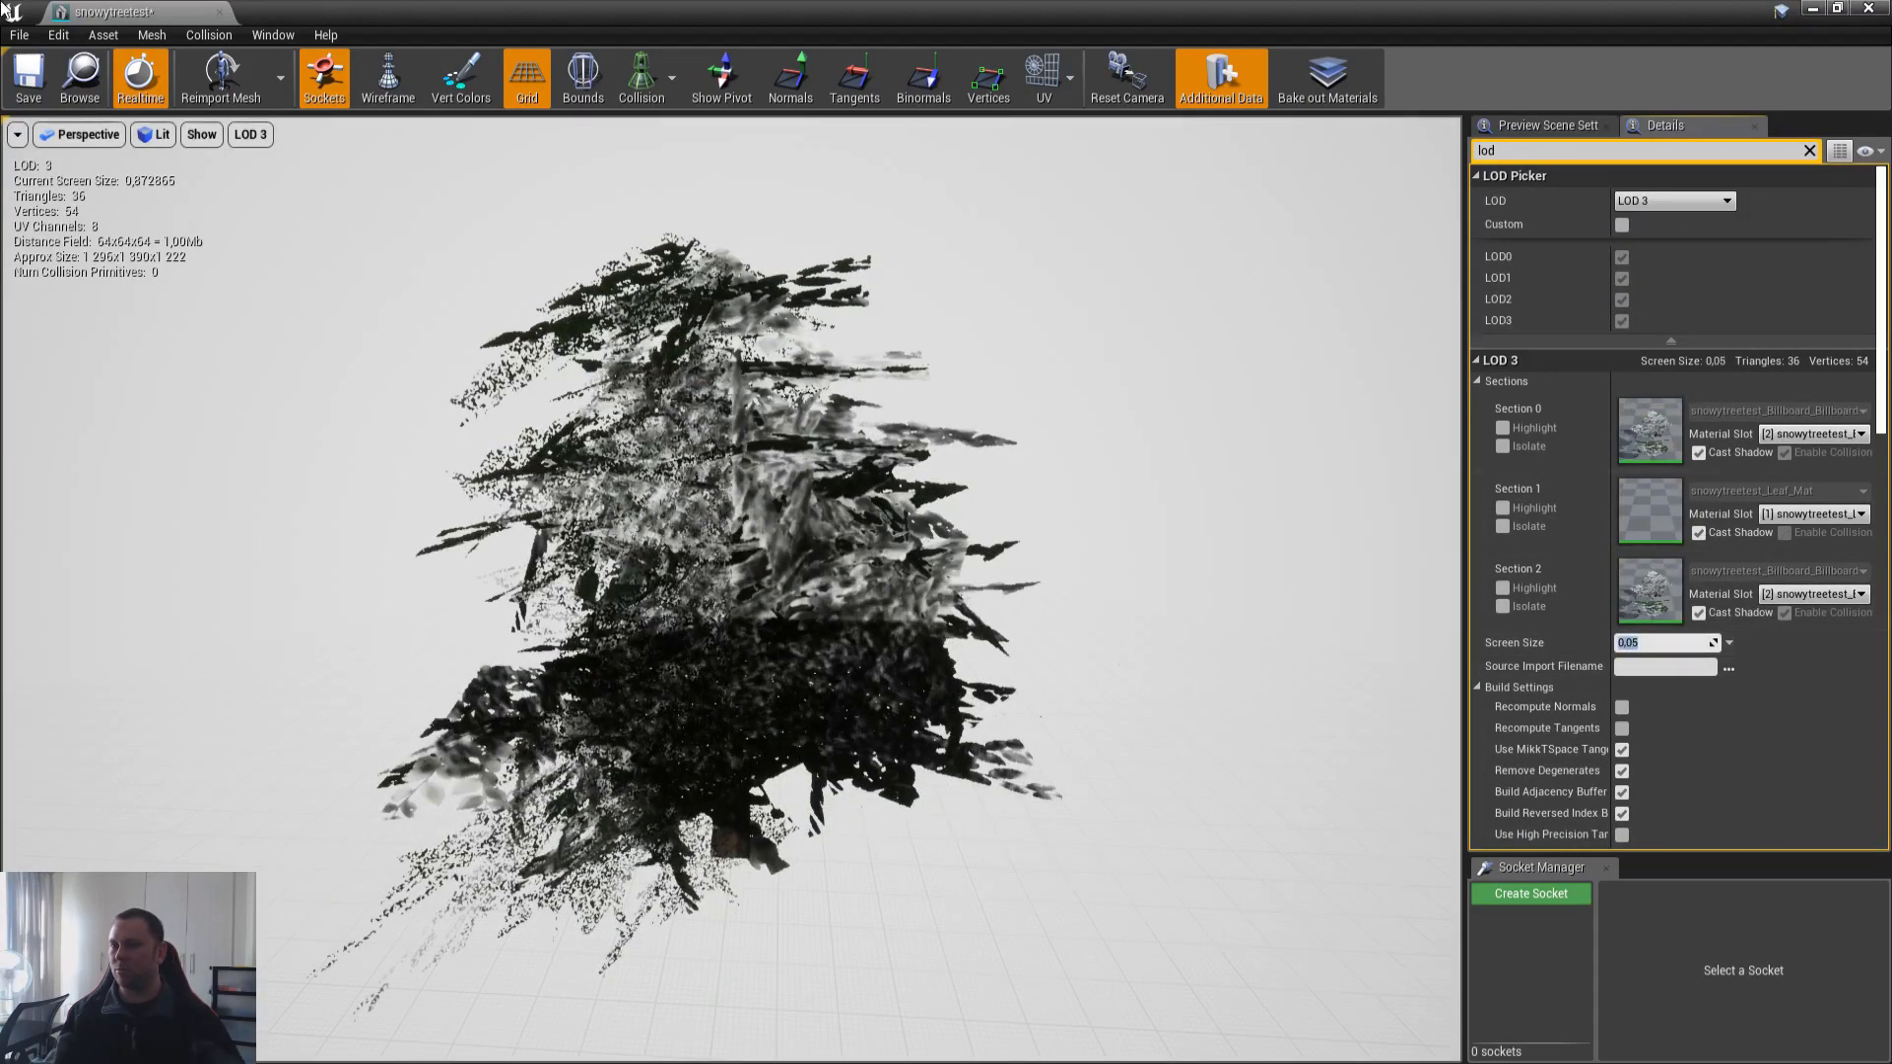
left_click(54, 80)
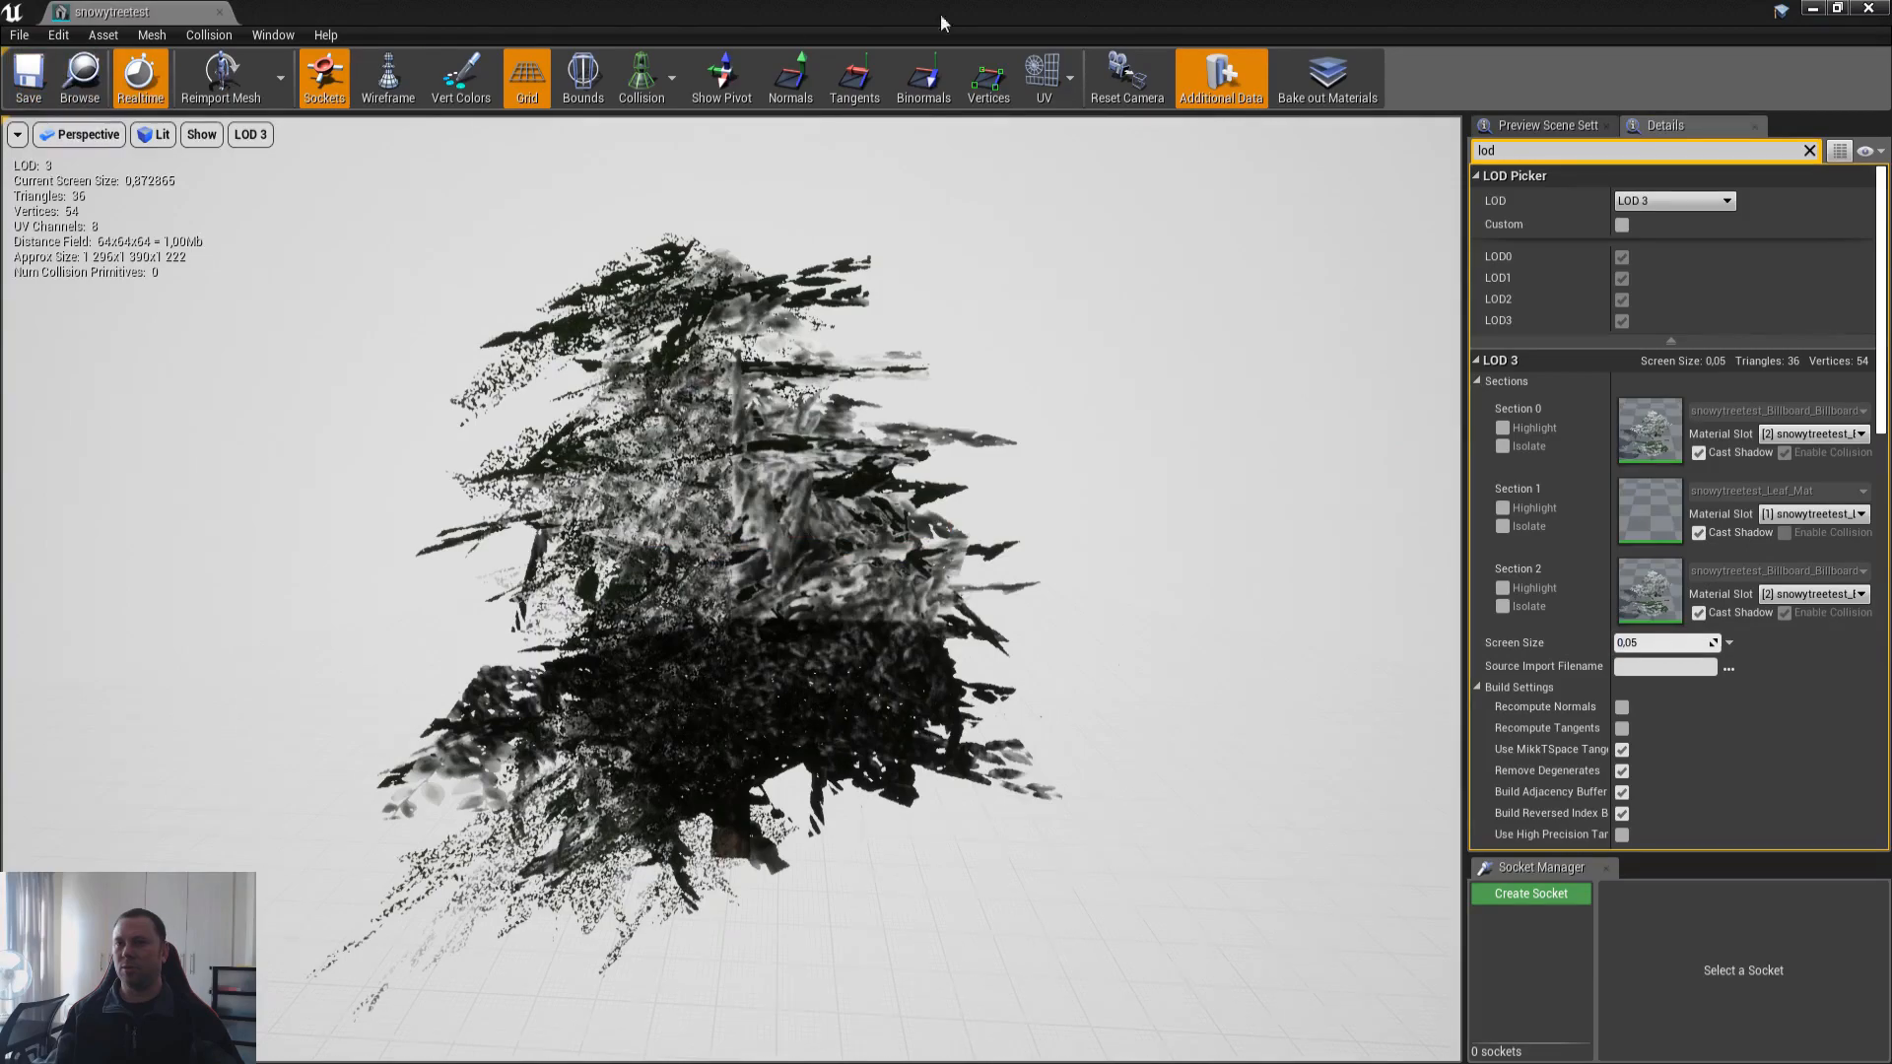
left_click(1867, 9)
Step: Place the snowytreetest mesh on the ground beside the existing test tree and save the level
key("a")
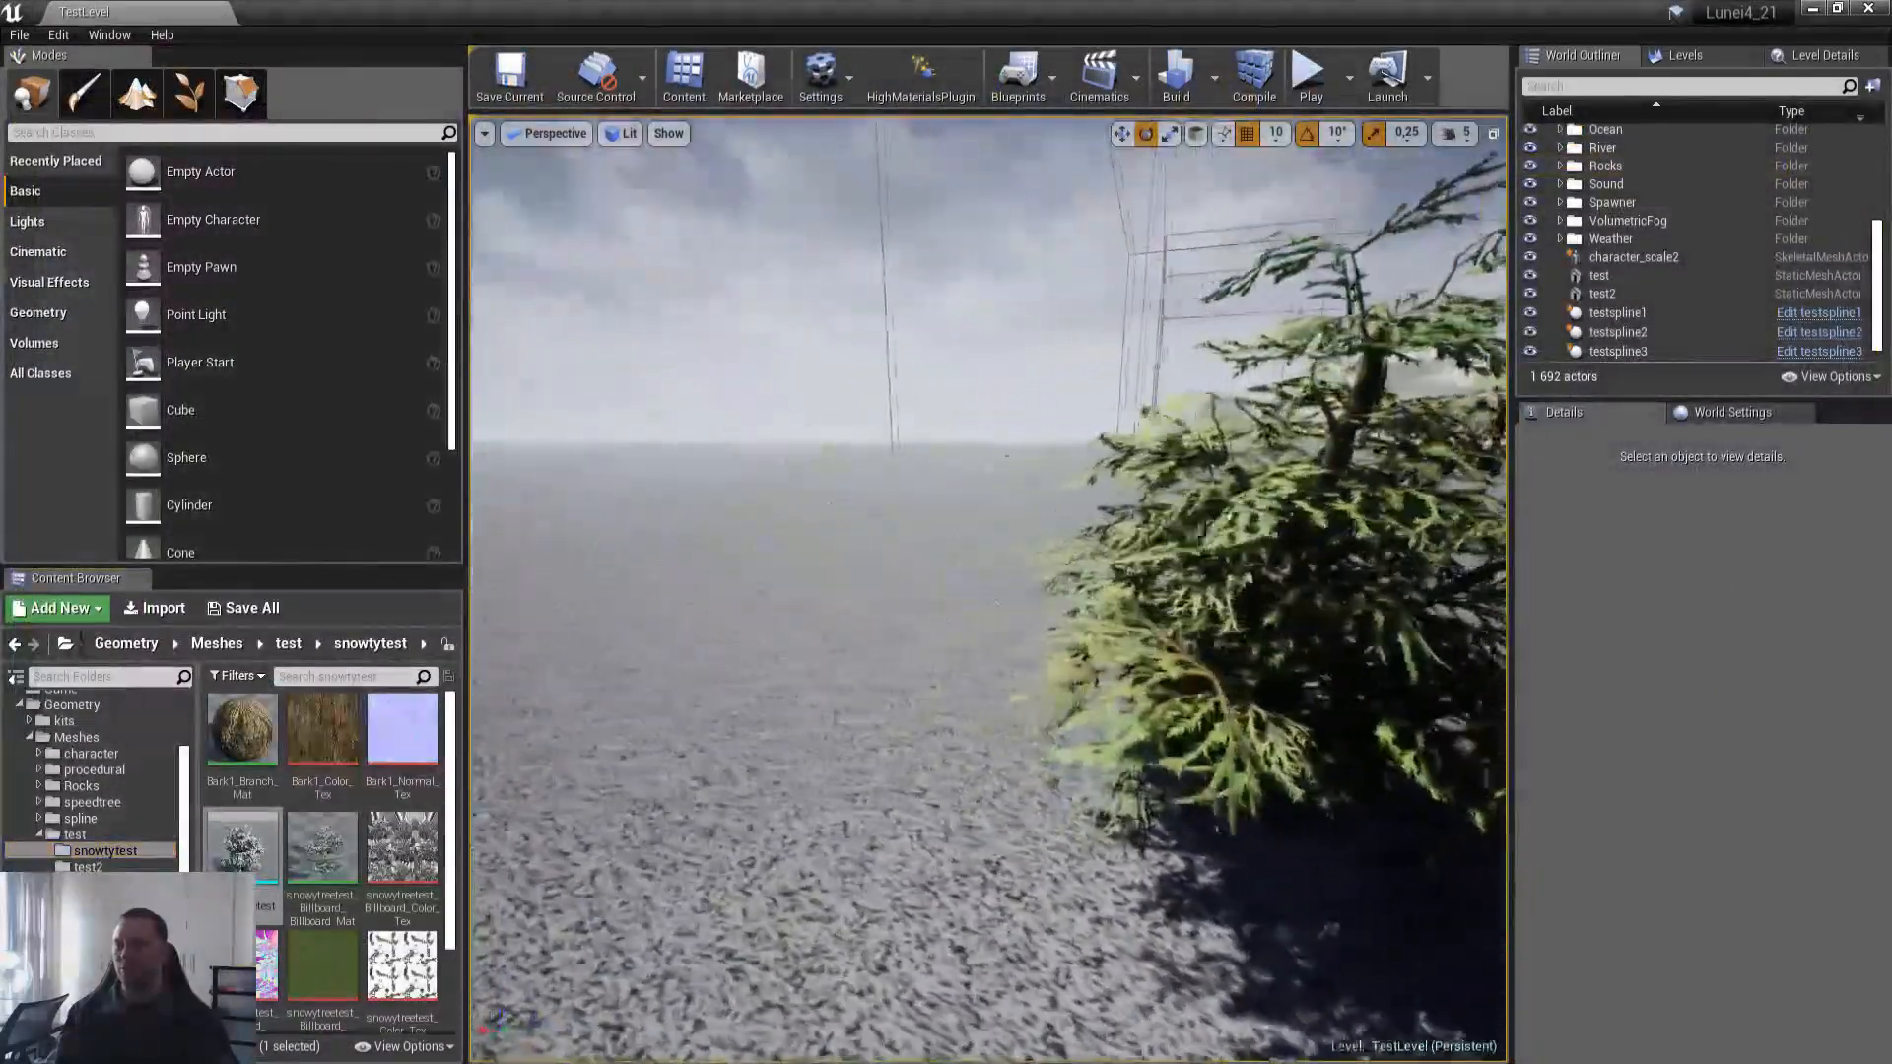
left_click_drag(258, 856, 723, 696)
key("Escape")
right_click_drag(859, 634, 859, 634)
key("w")
key("ctrl+s")
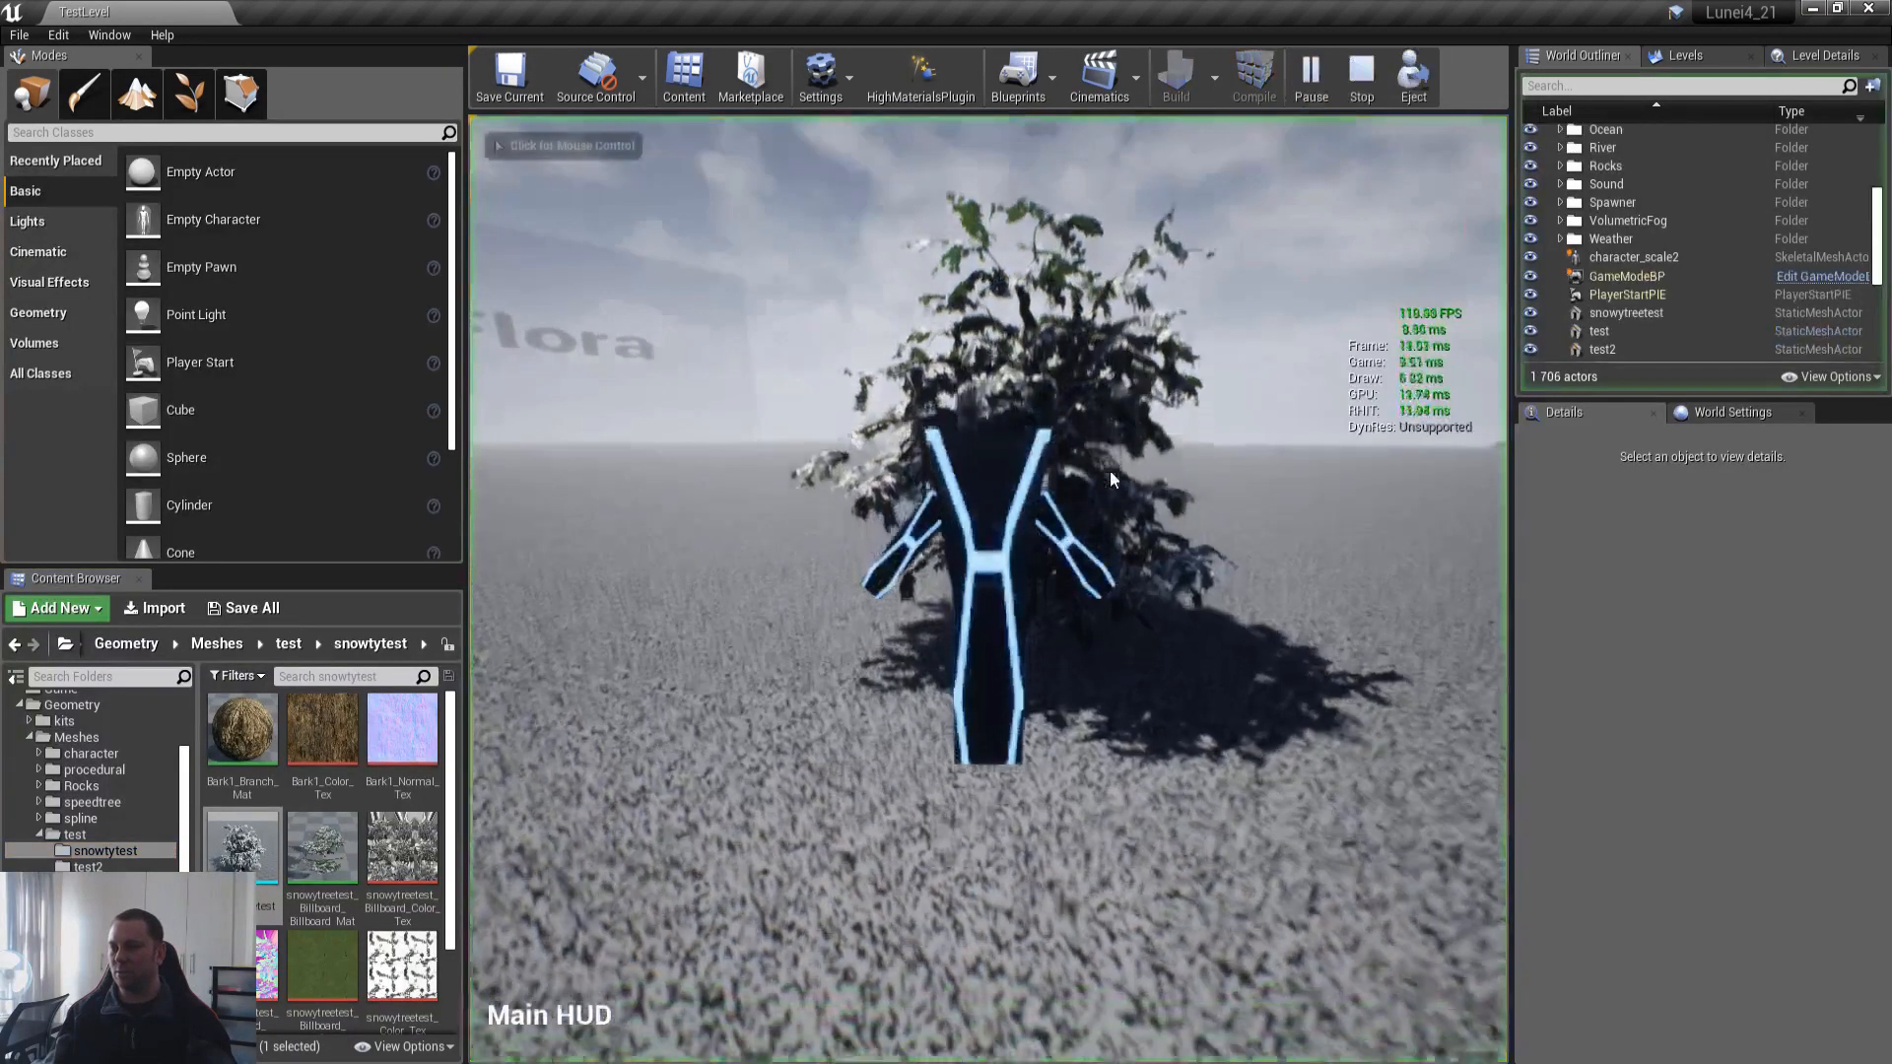
Step: Play-test the level full screen, running the character around the placed trees, and end the play session
left_click(1109, 470)
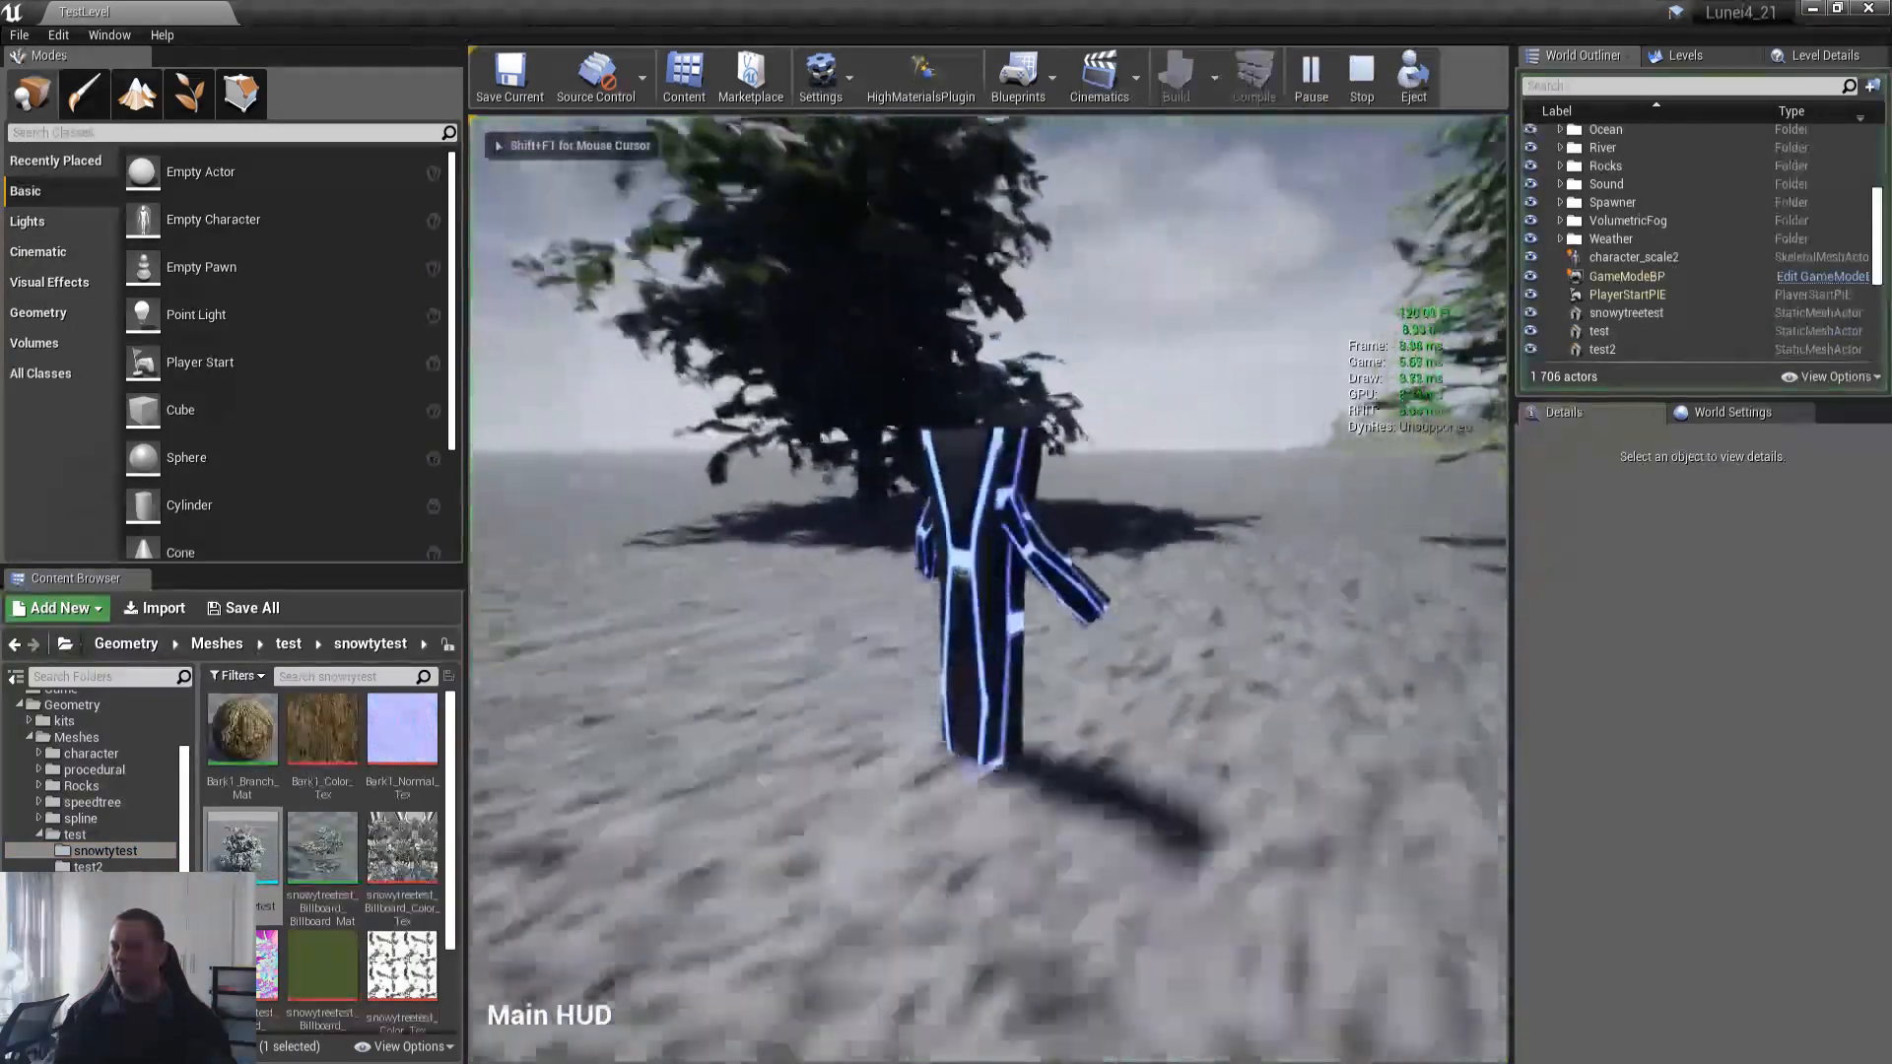
key("w")
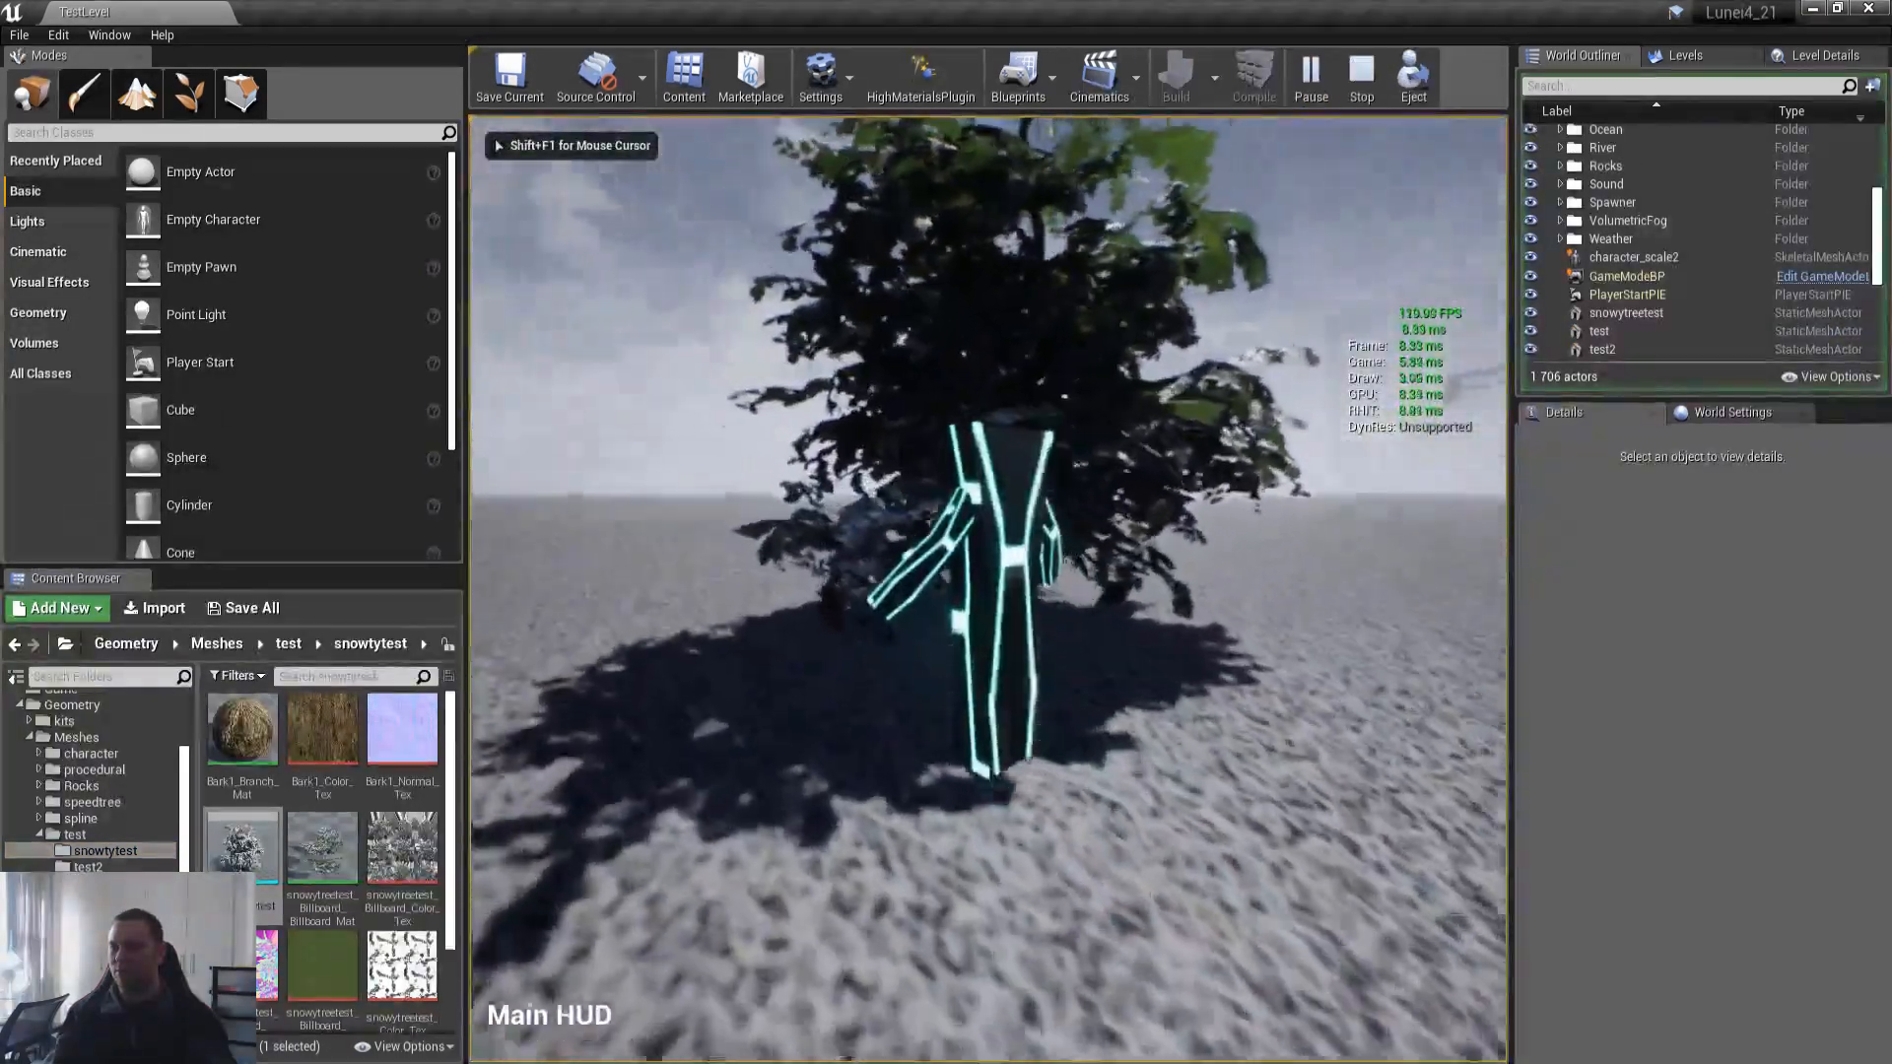
key("F11")
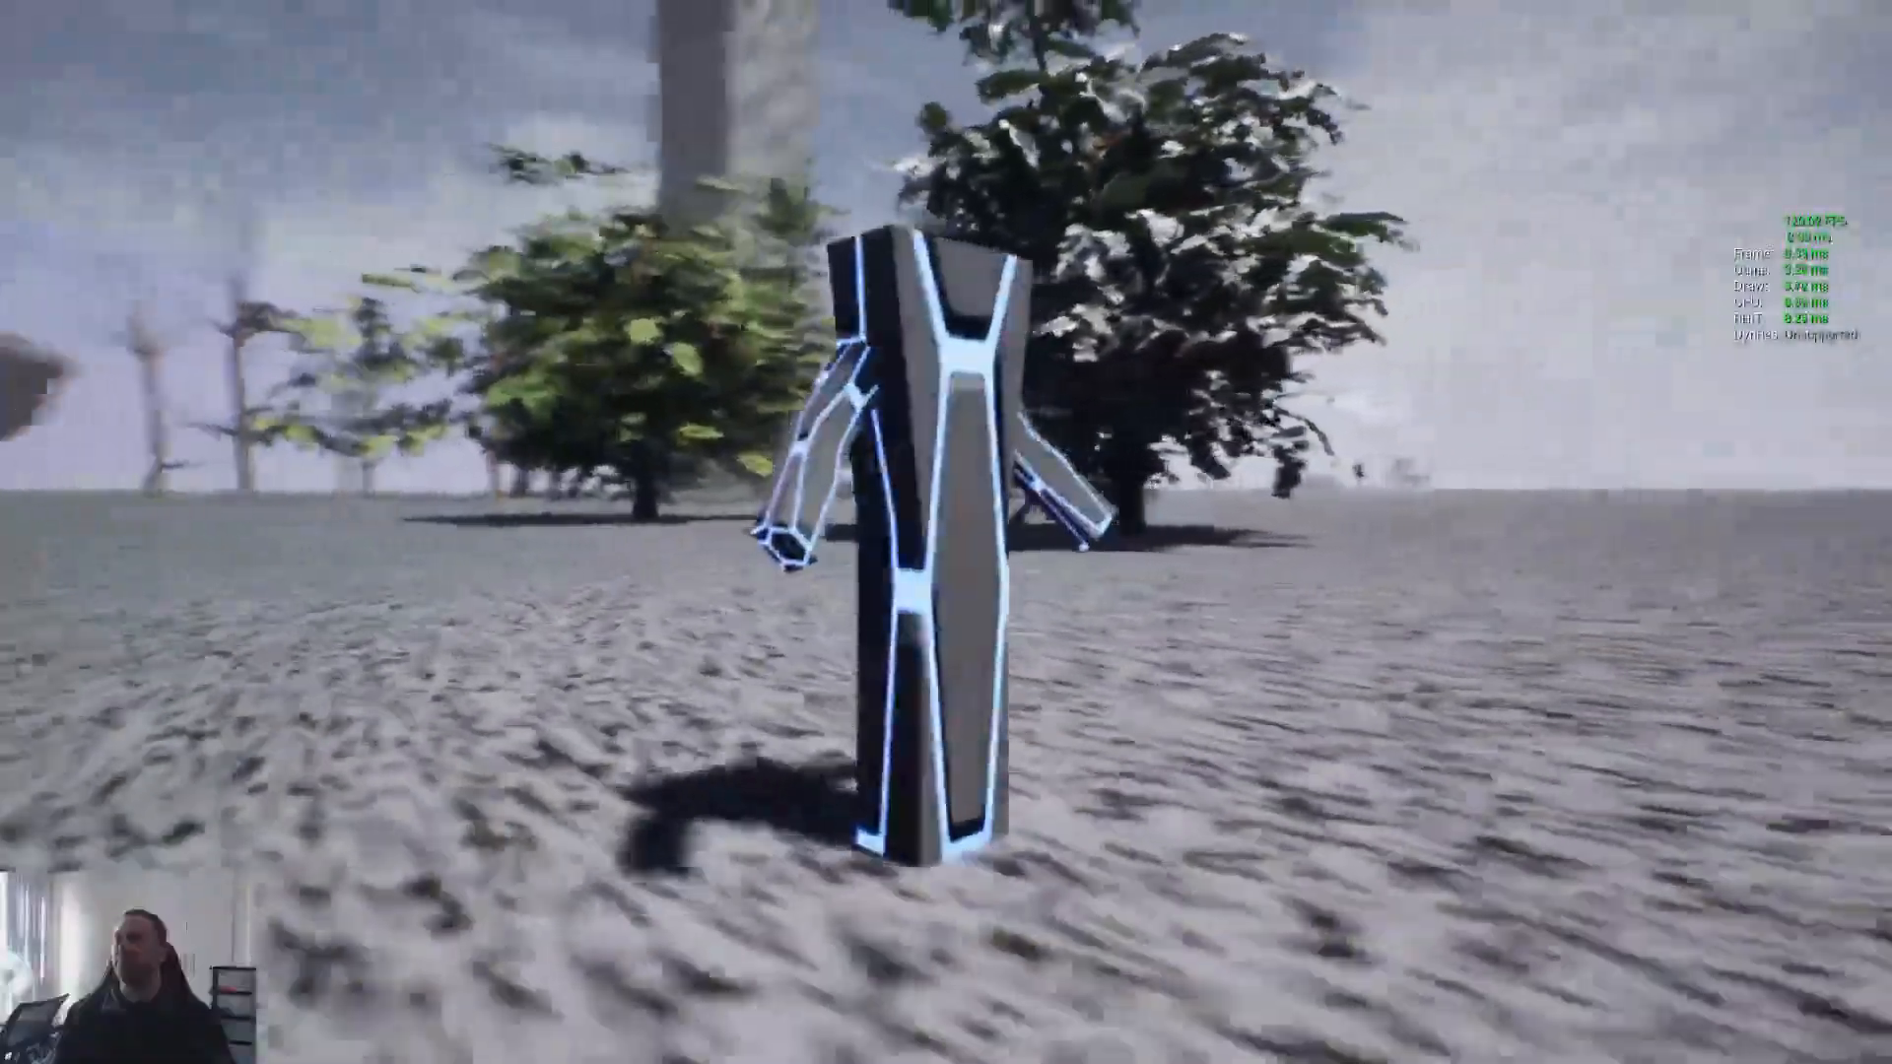
key("w")
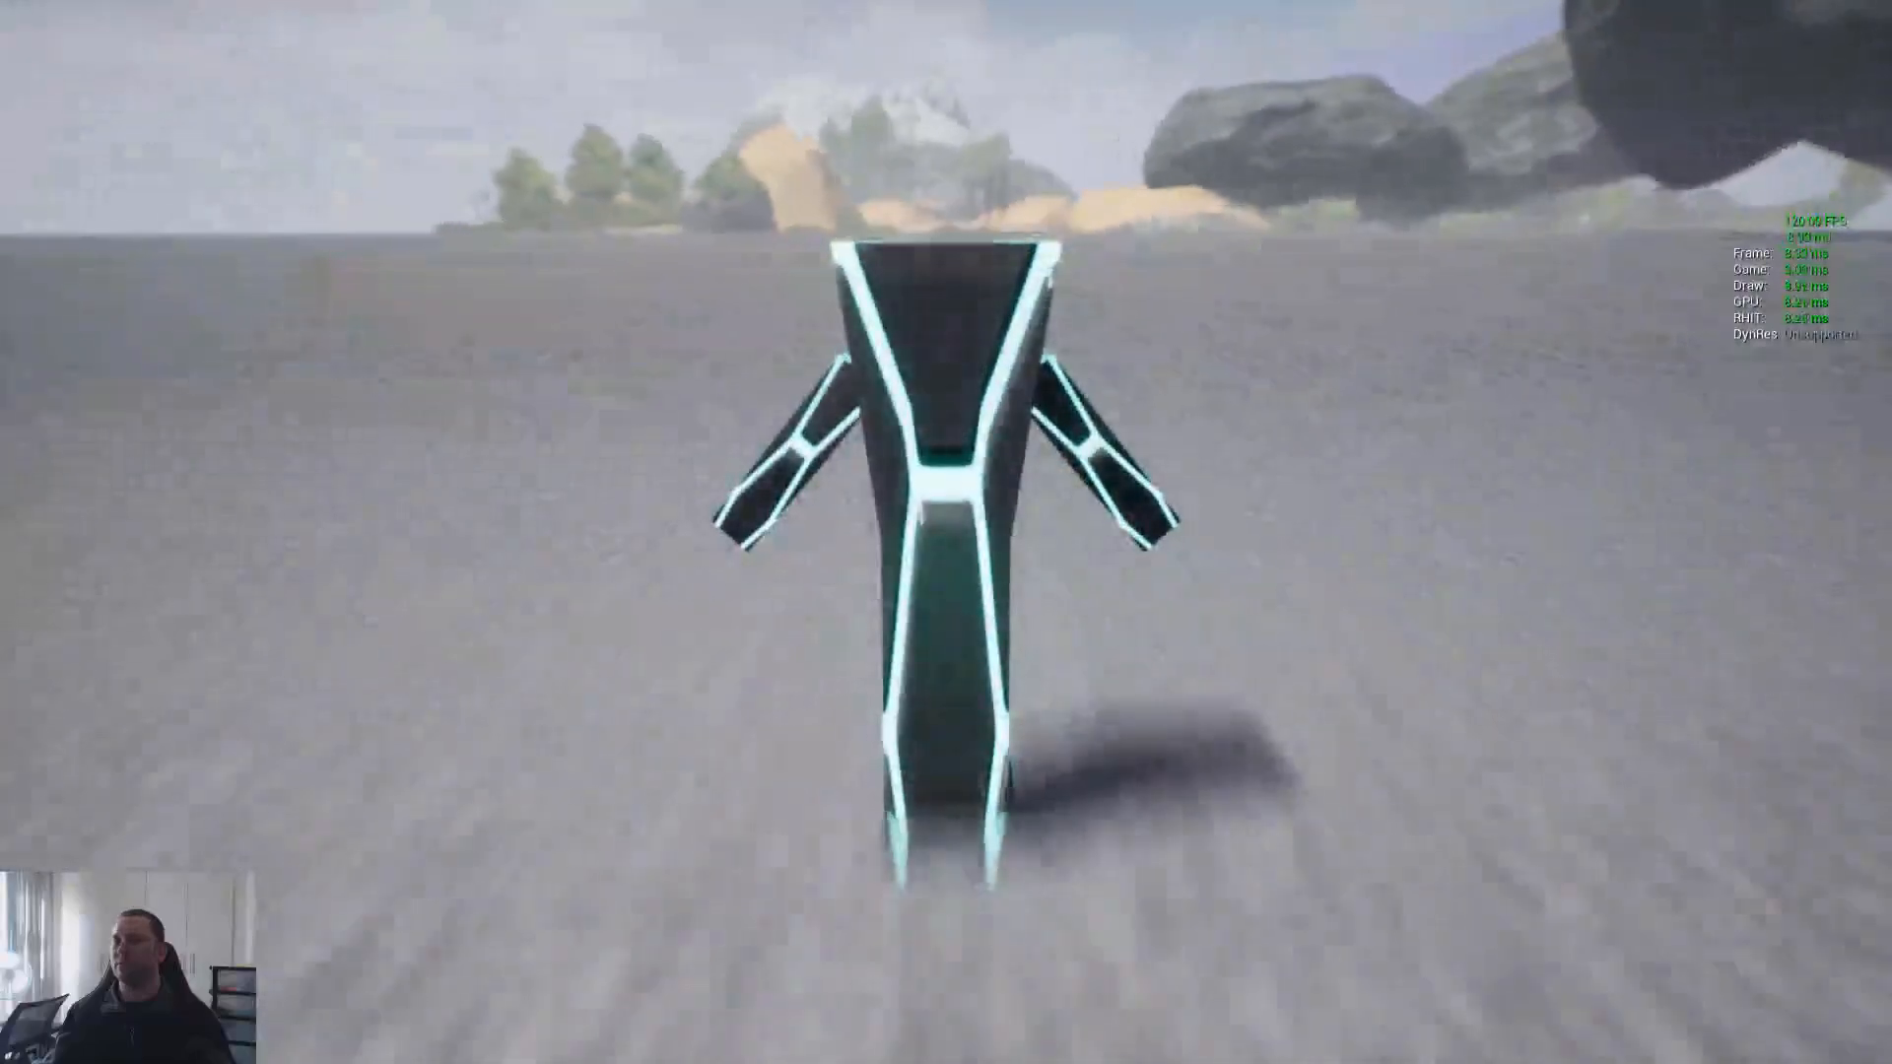
key("Escape")
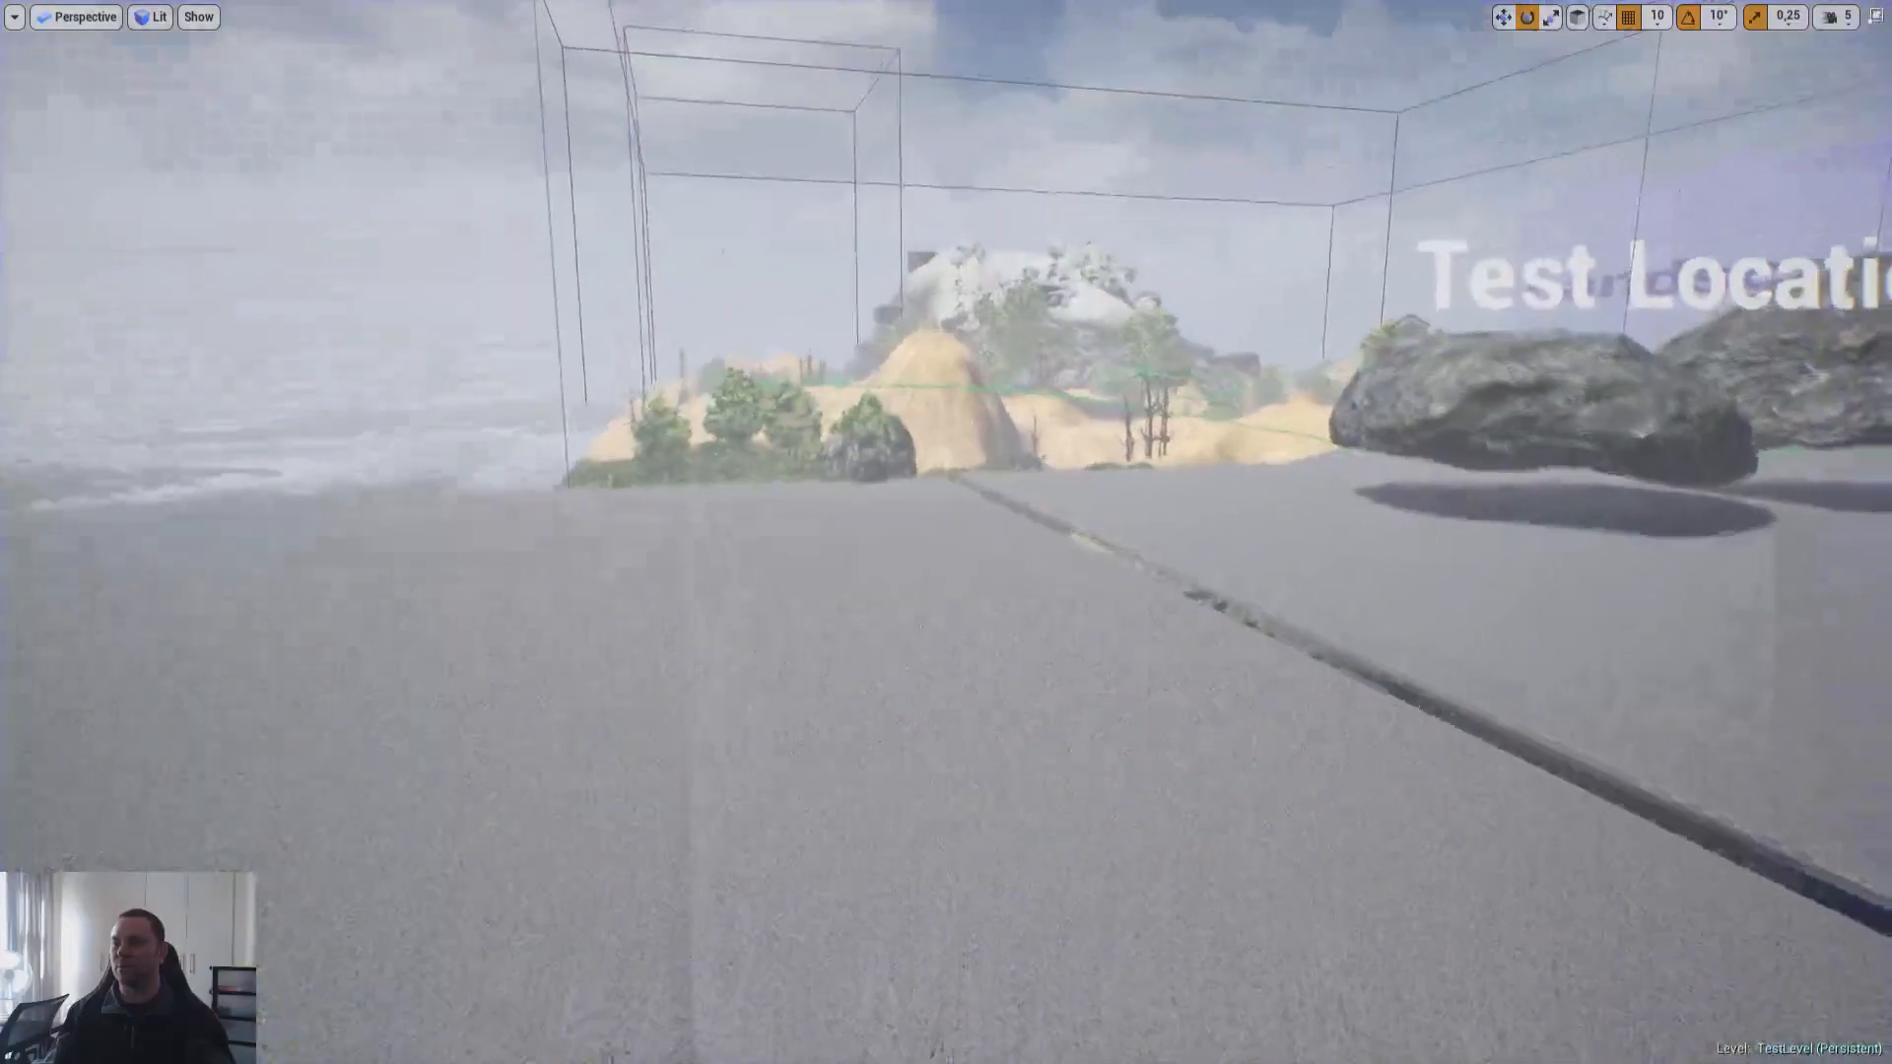
Step: Fly to the snowy mountain and examine the snow-covered trees and bushes from several viewpoints
key("w")
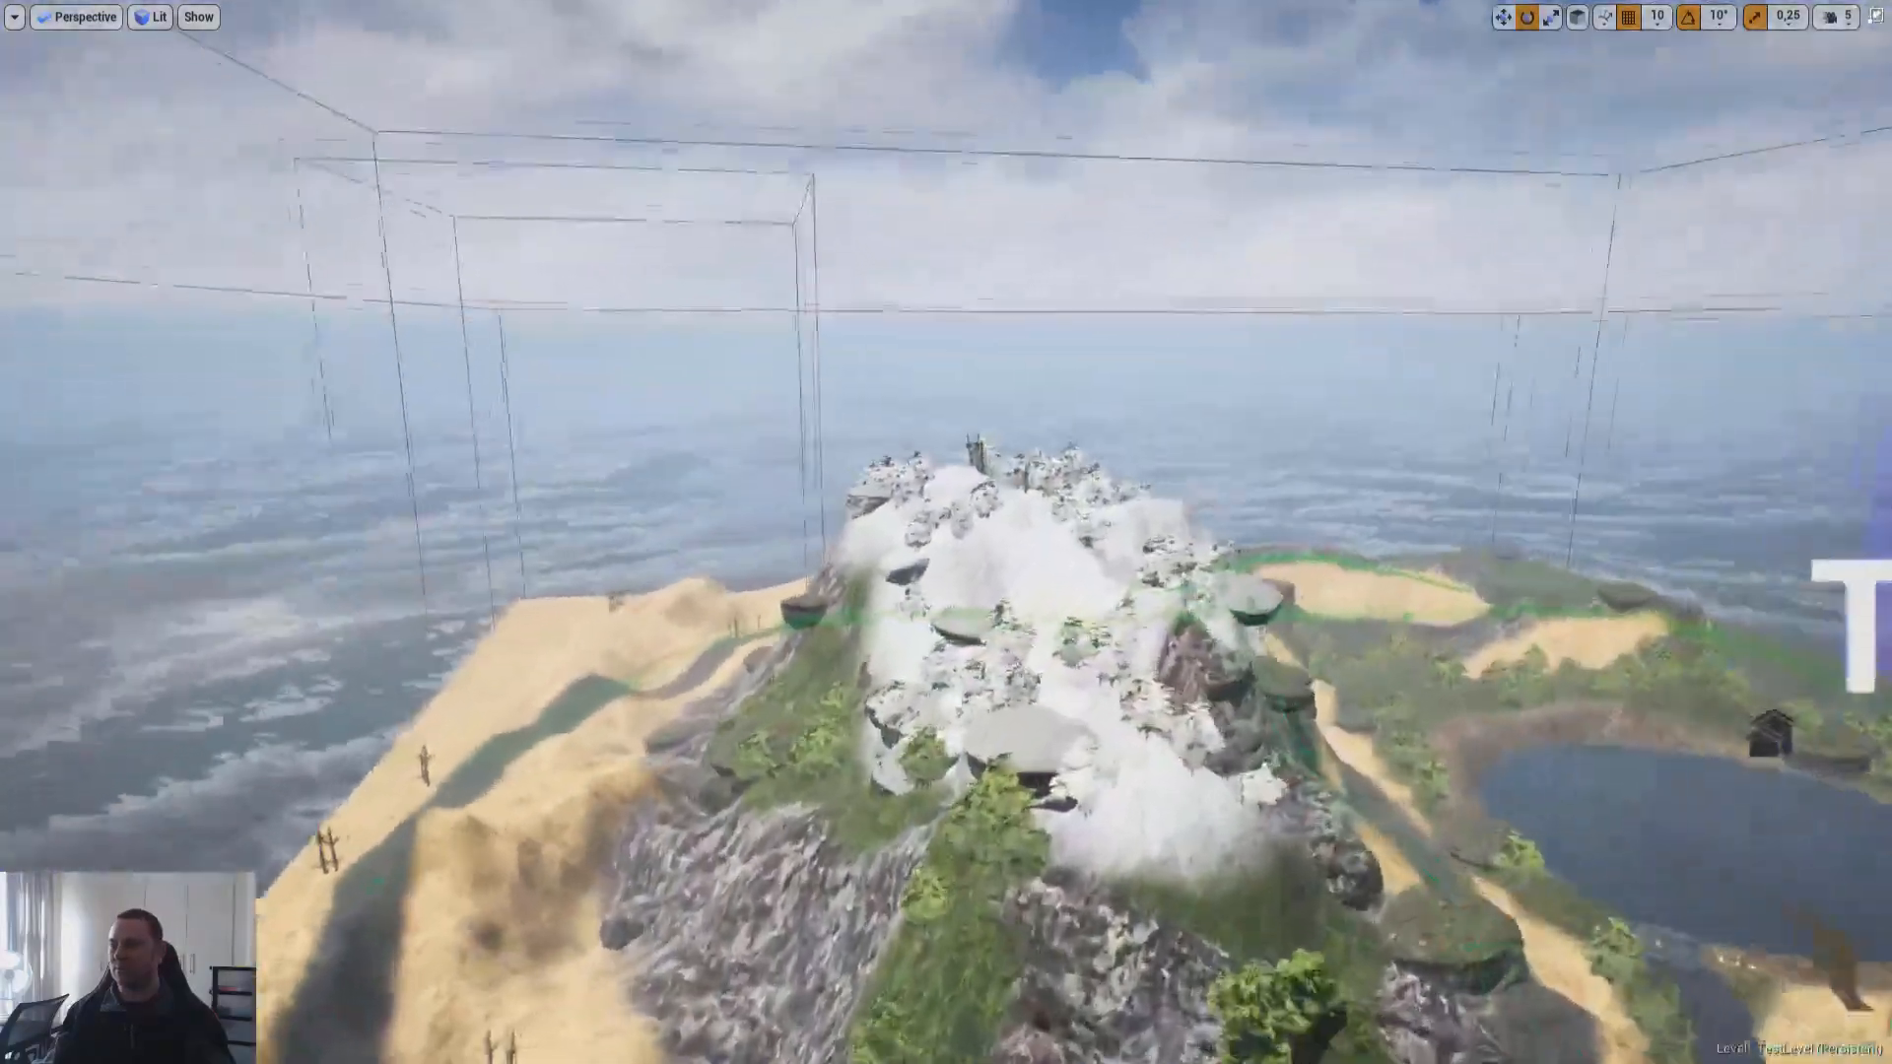
key("w")
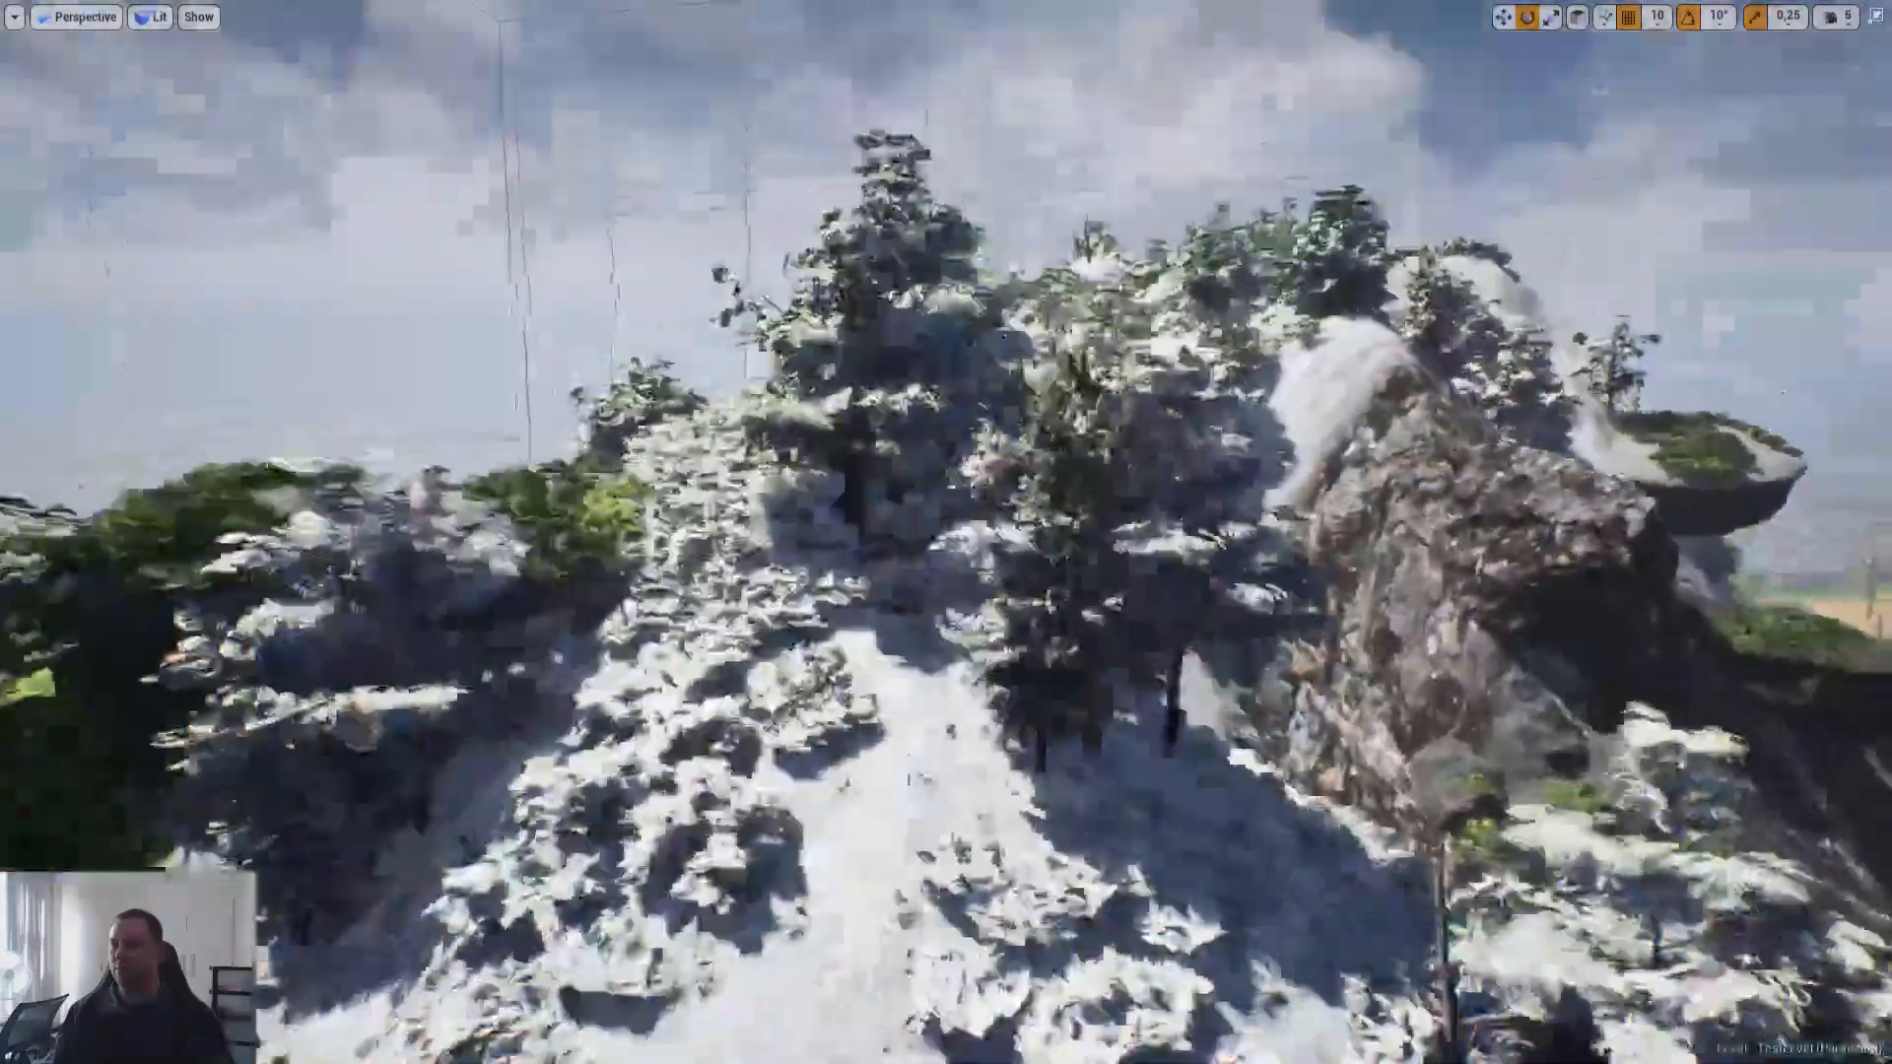
key("w")
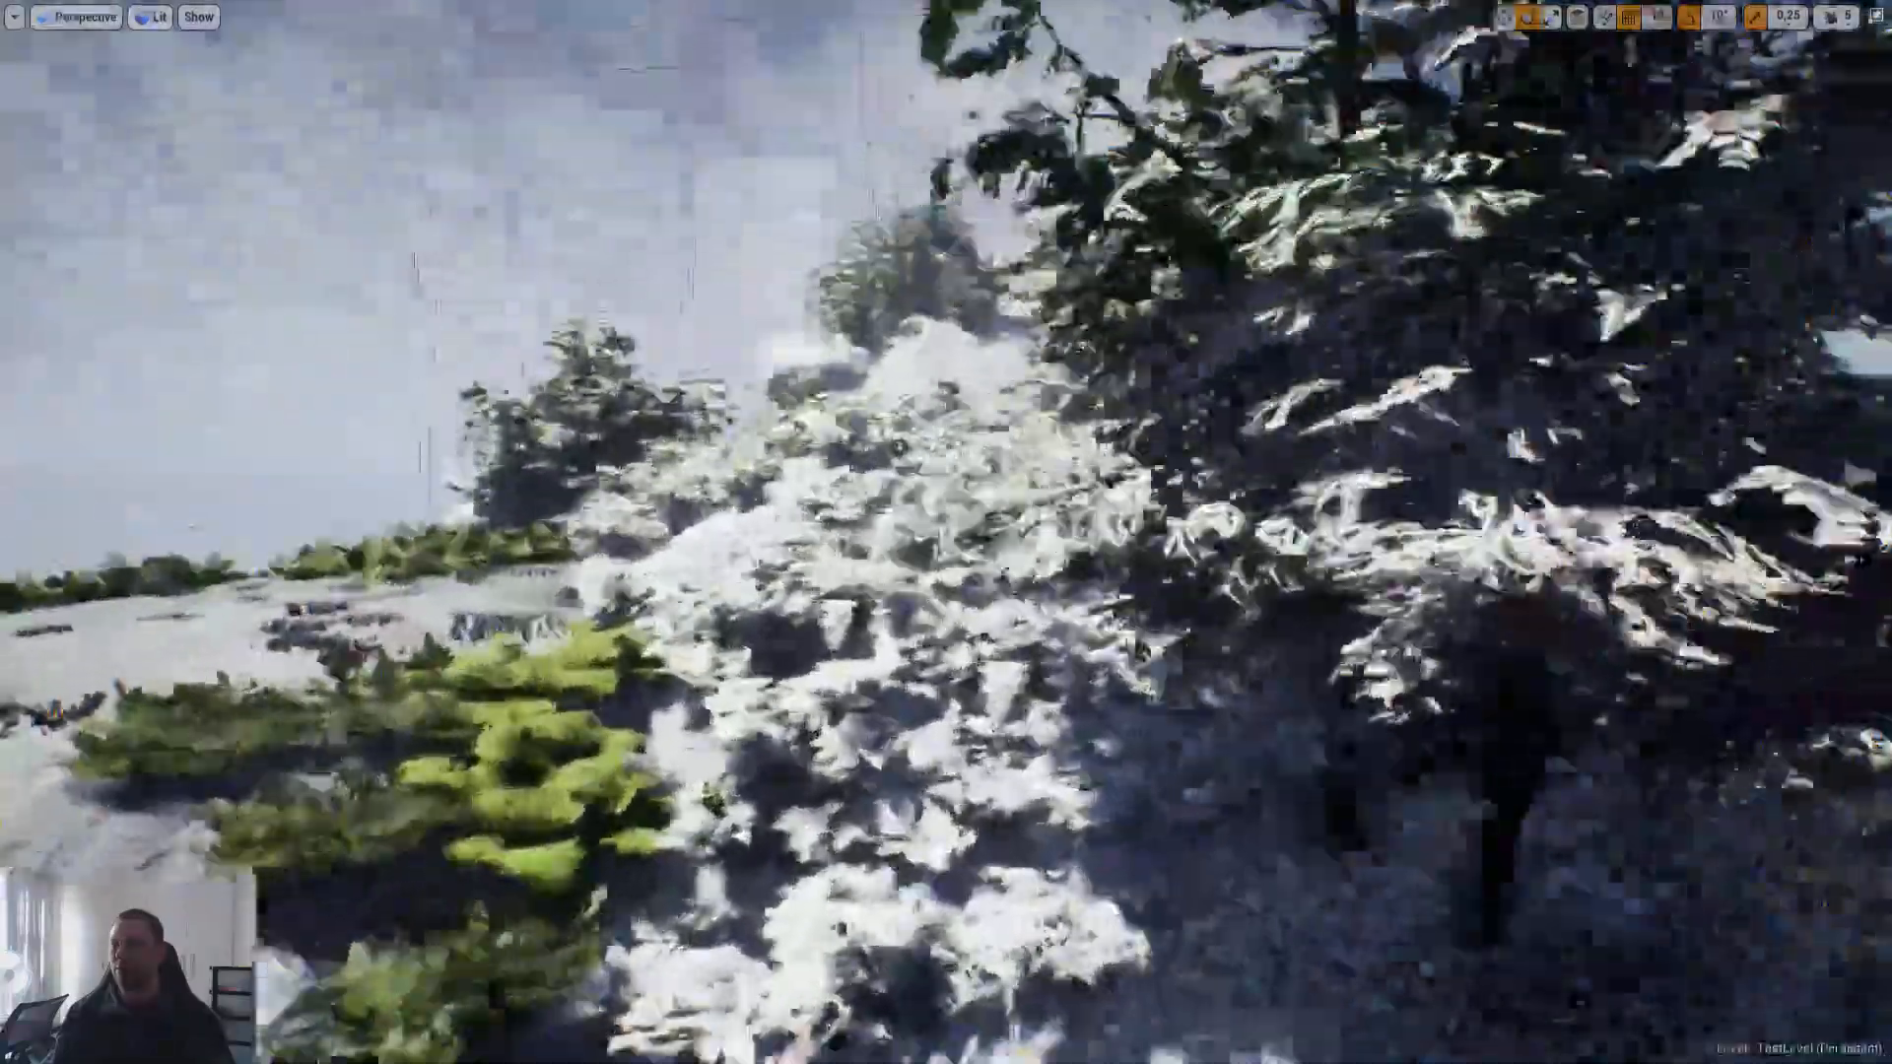
key("a")
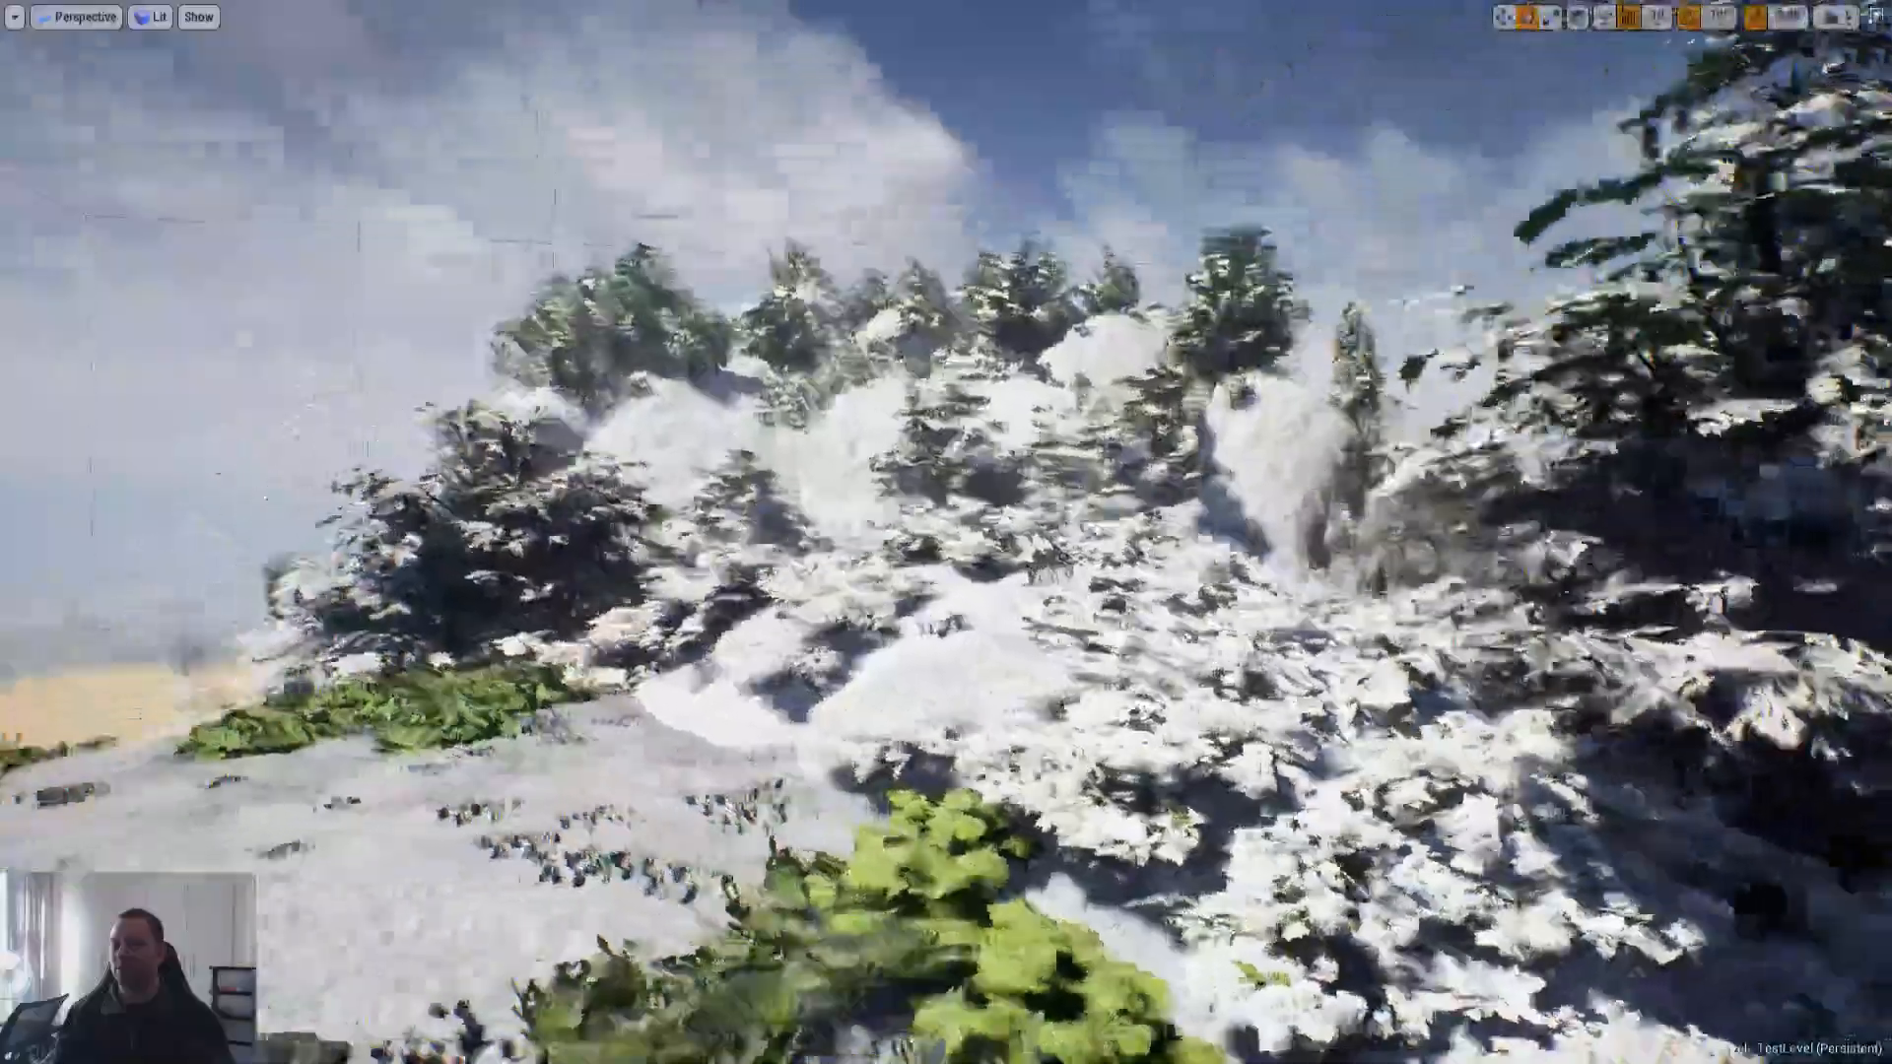
key("w")
key("d")
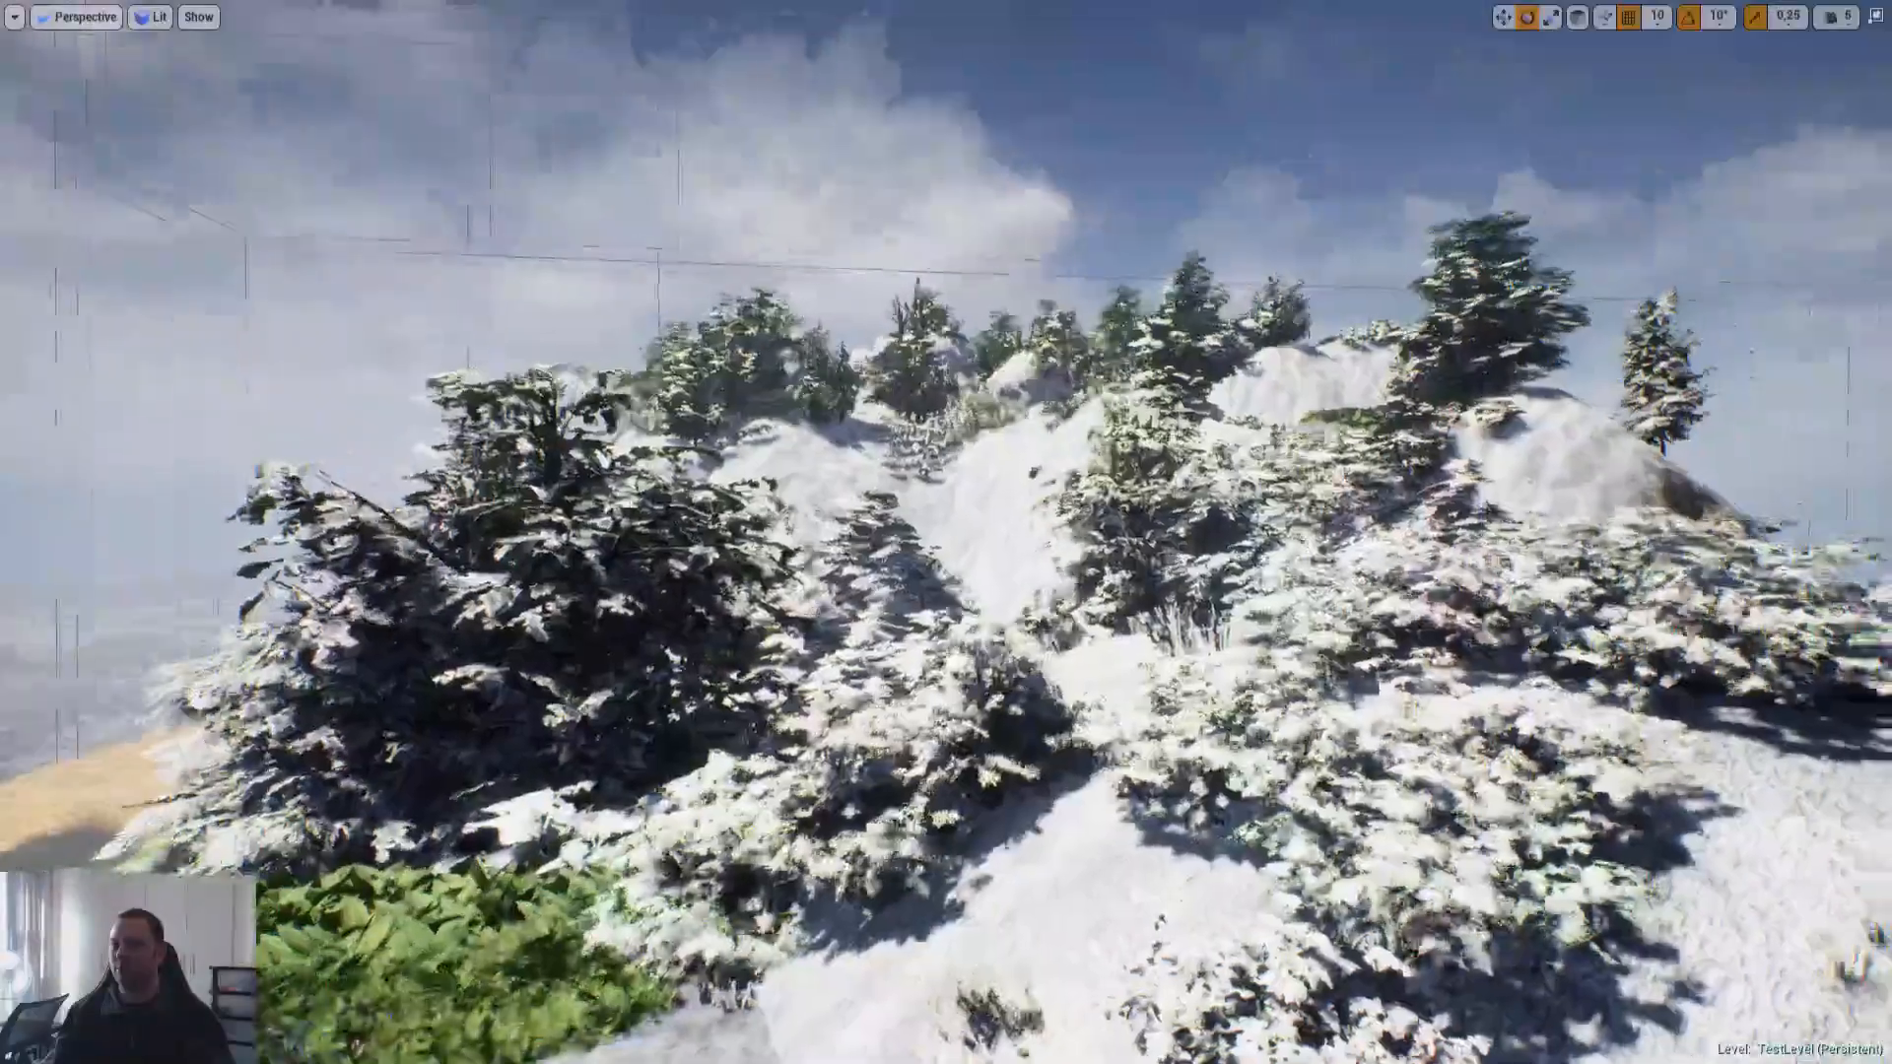
key("a")
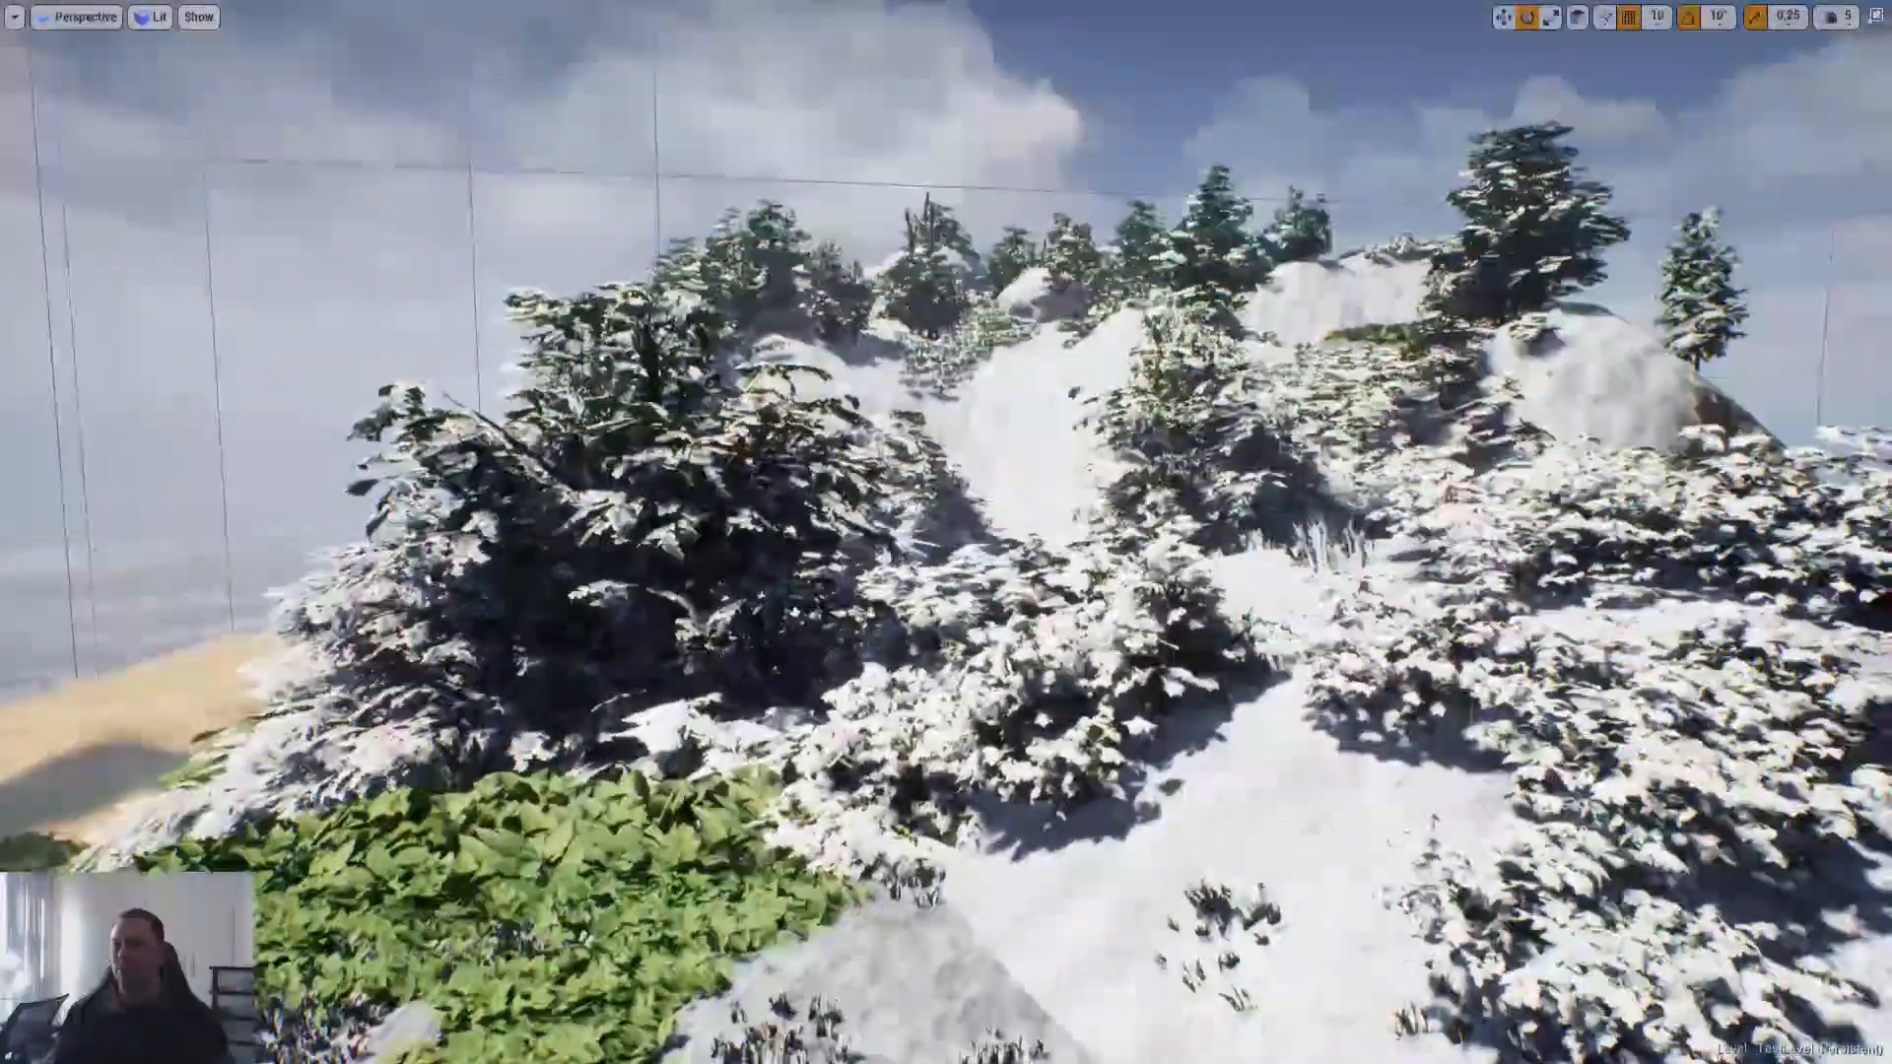
Step: Fly up the snowy slope and out over the sandy valley to inspect the foliage, and leave the full-screen view
key("d")
key("a")
key("w")
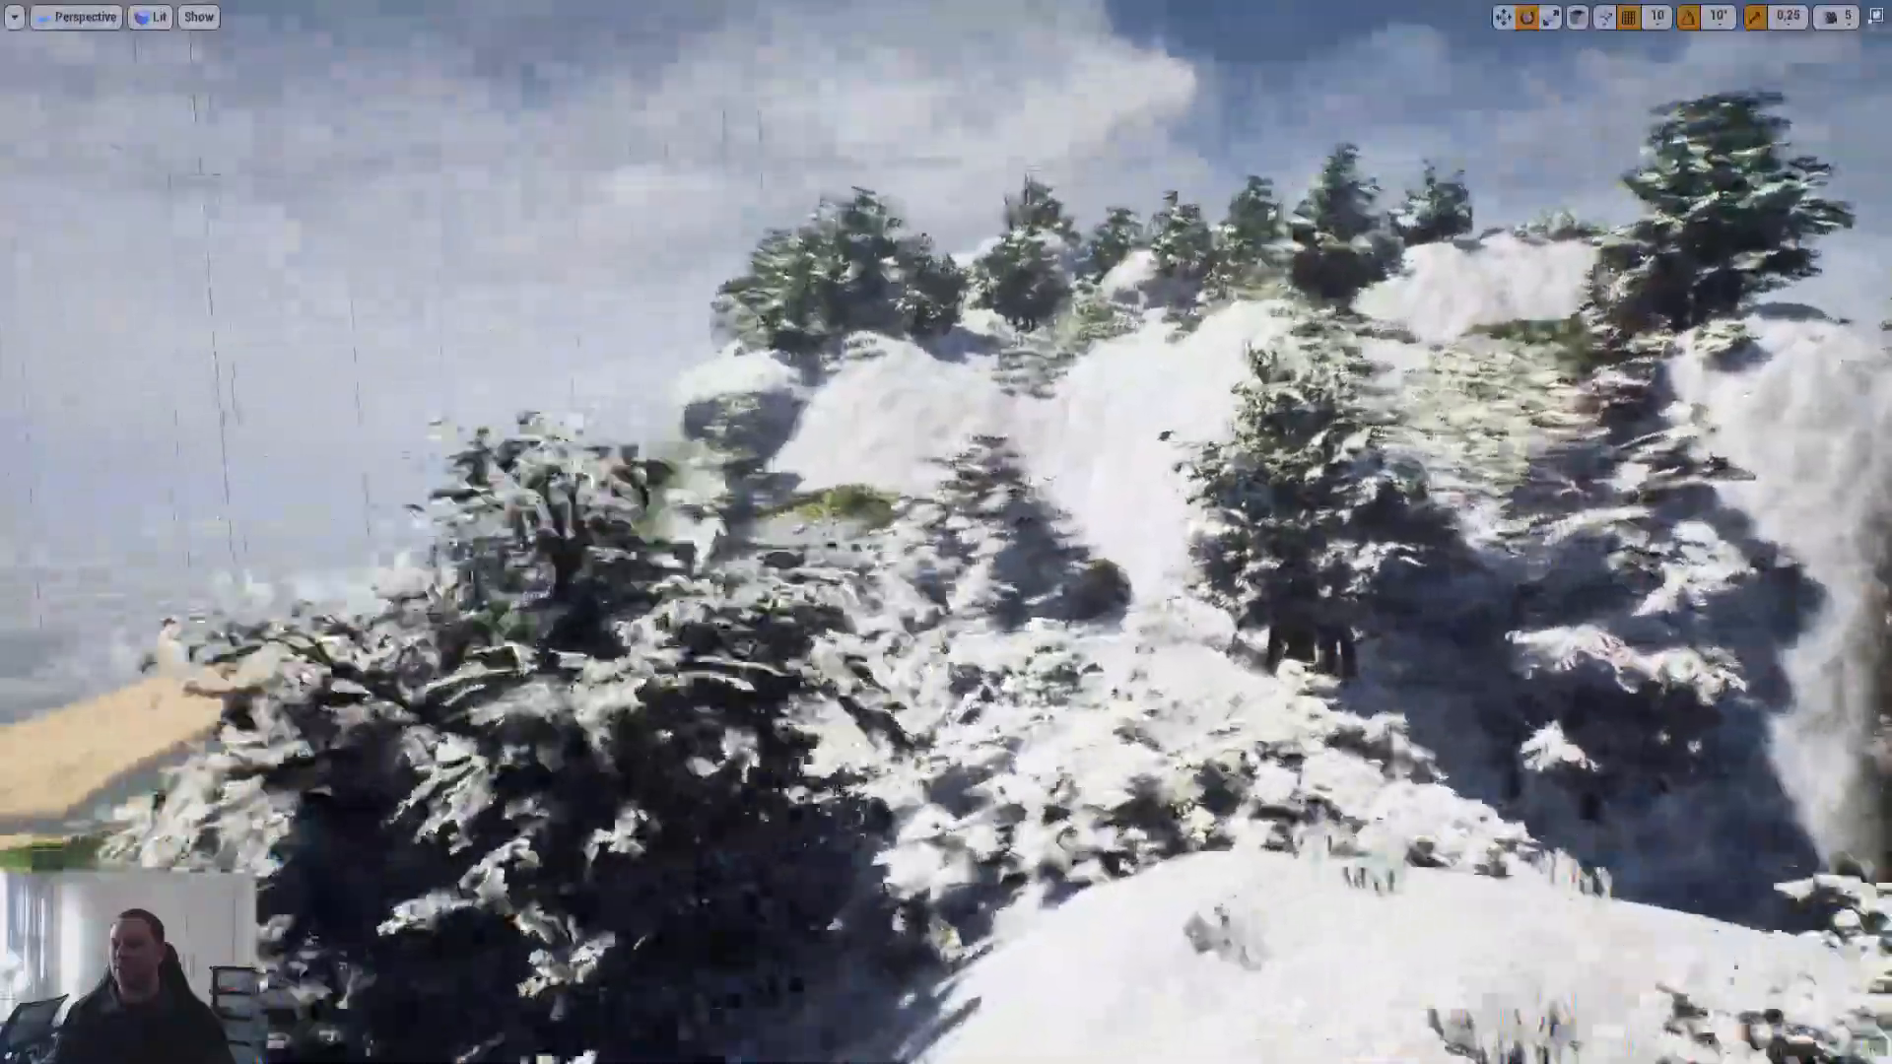
key("w")
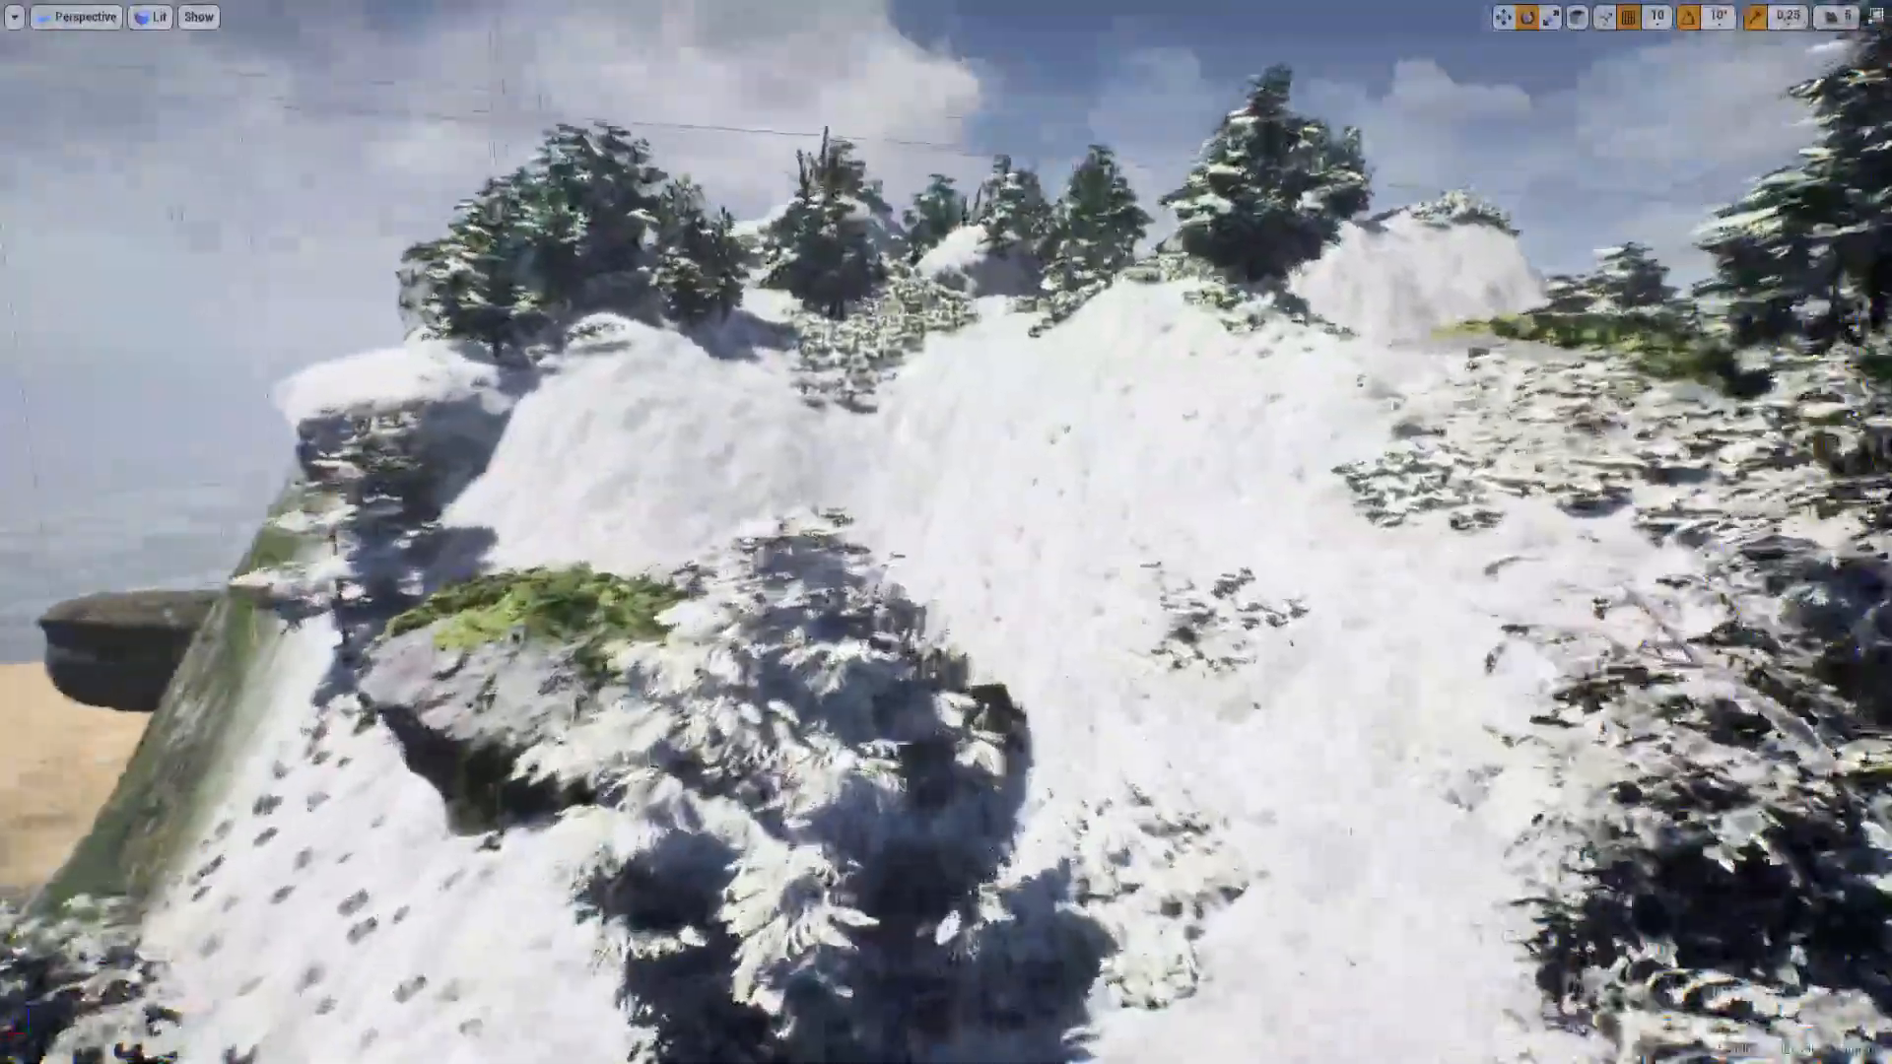
key("w")
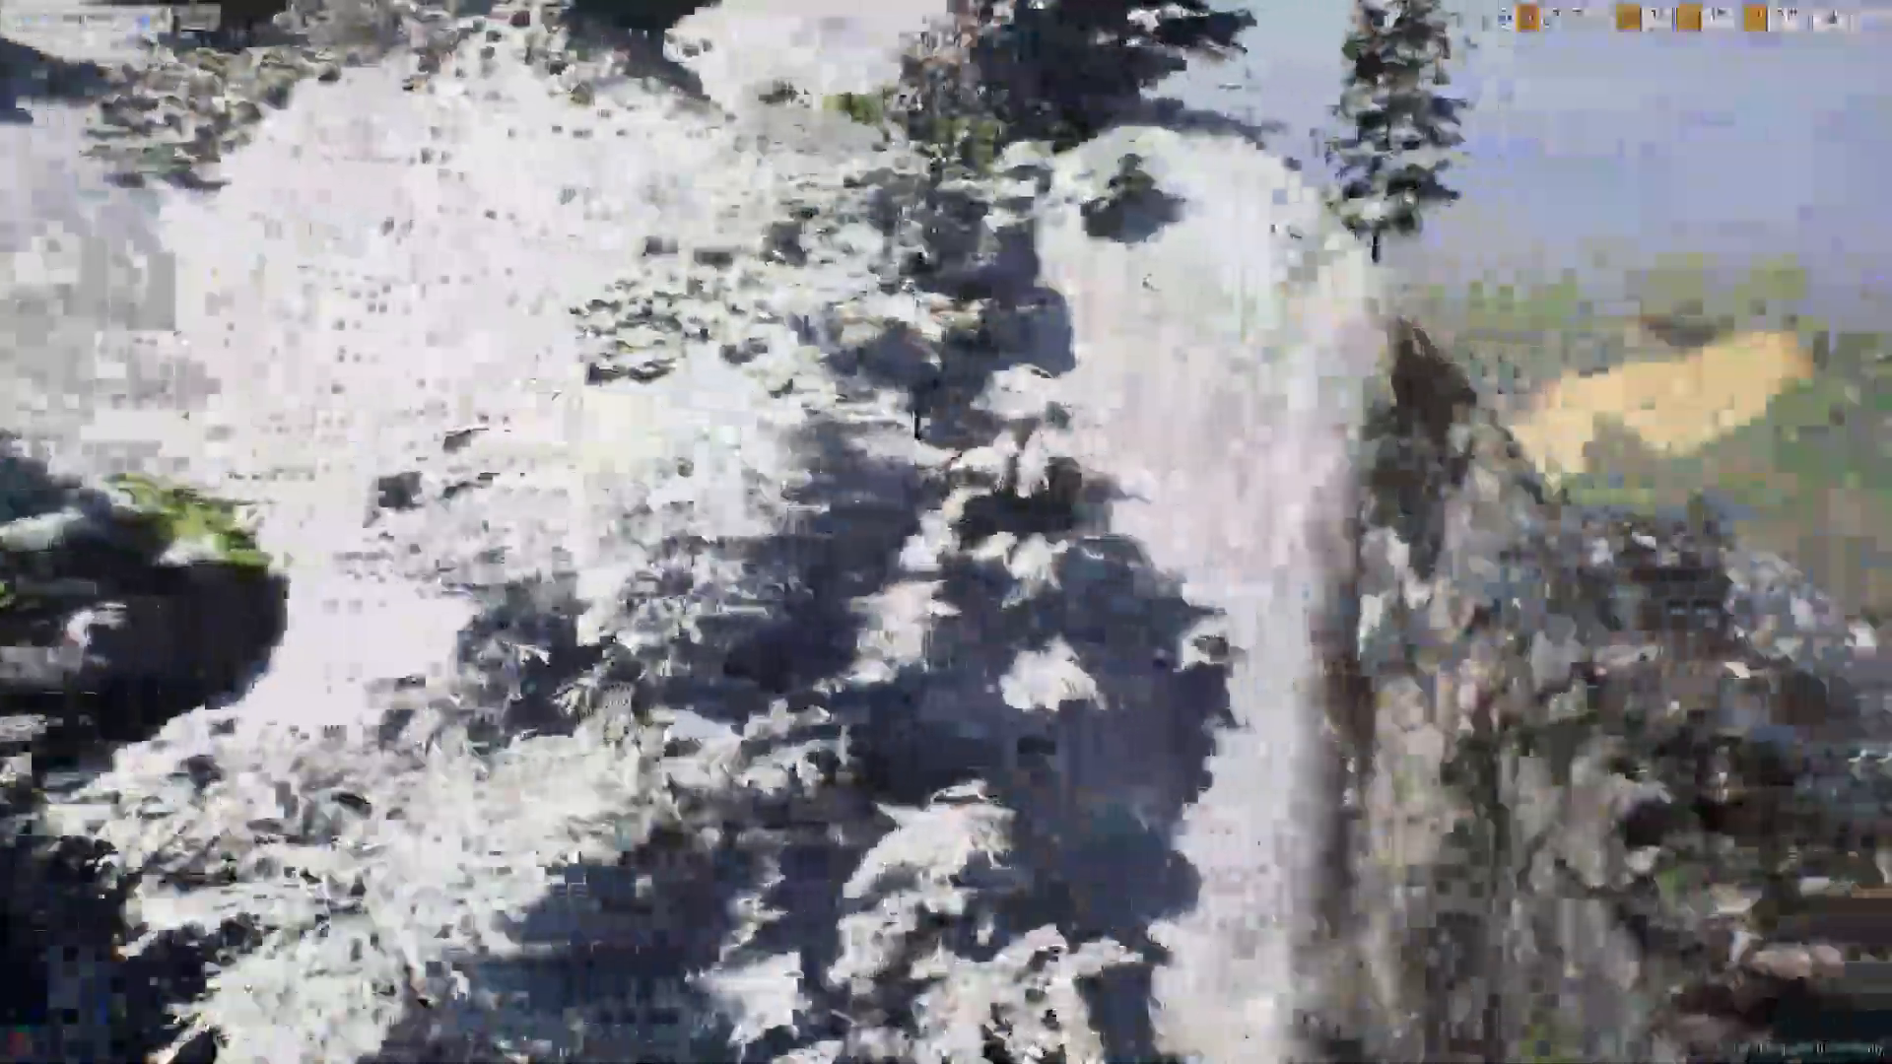
key("w")
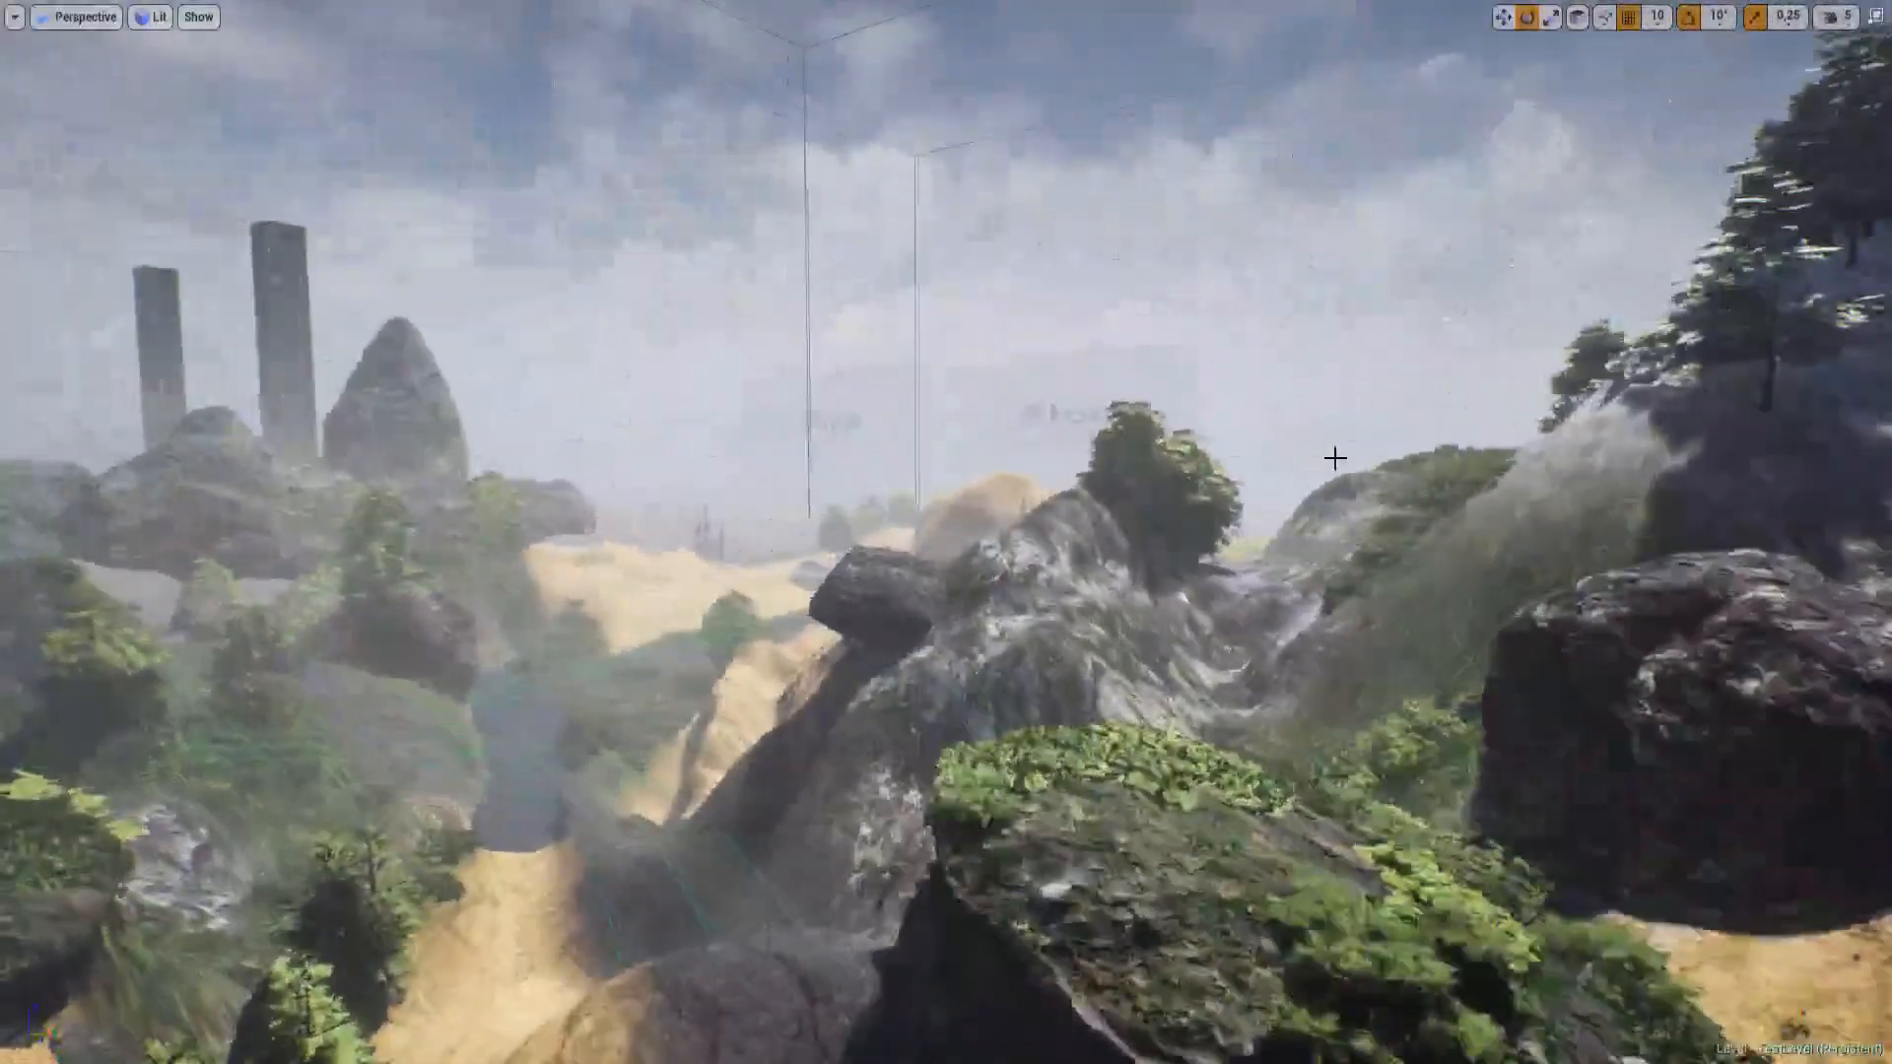
key("F11")
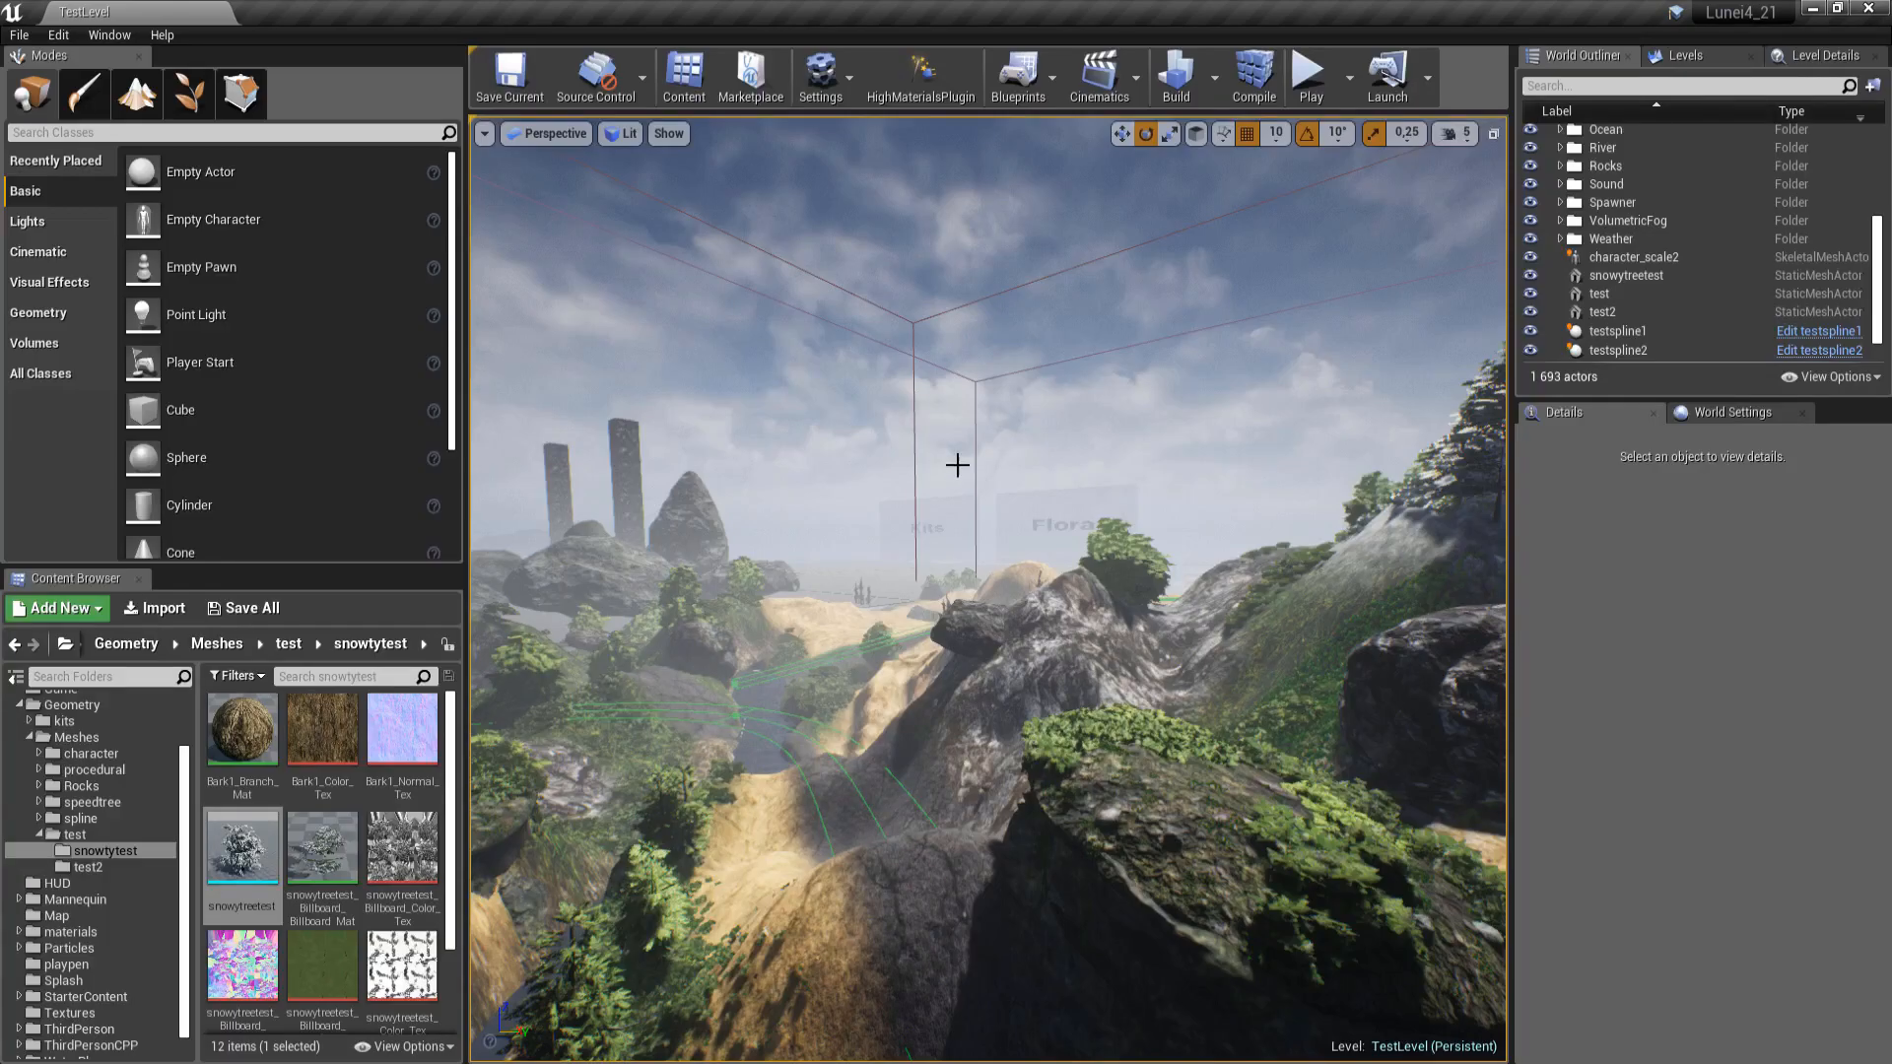
Step: Play-test the level with a short run across the sandy ground, end the session, and restore the normal editor layout
key("alt+p")
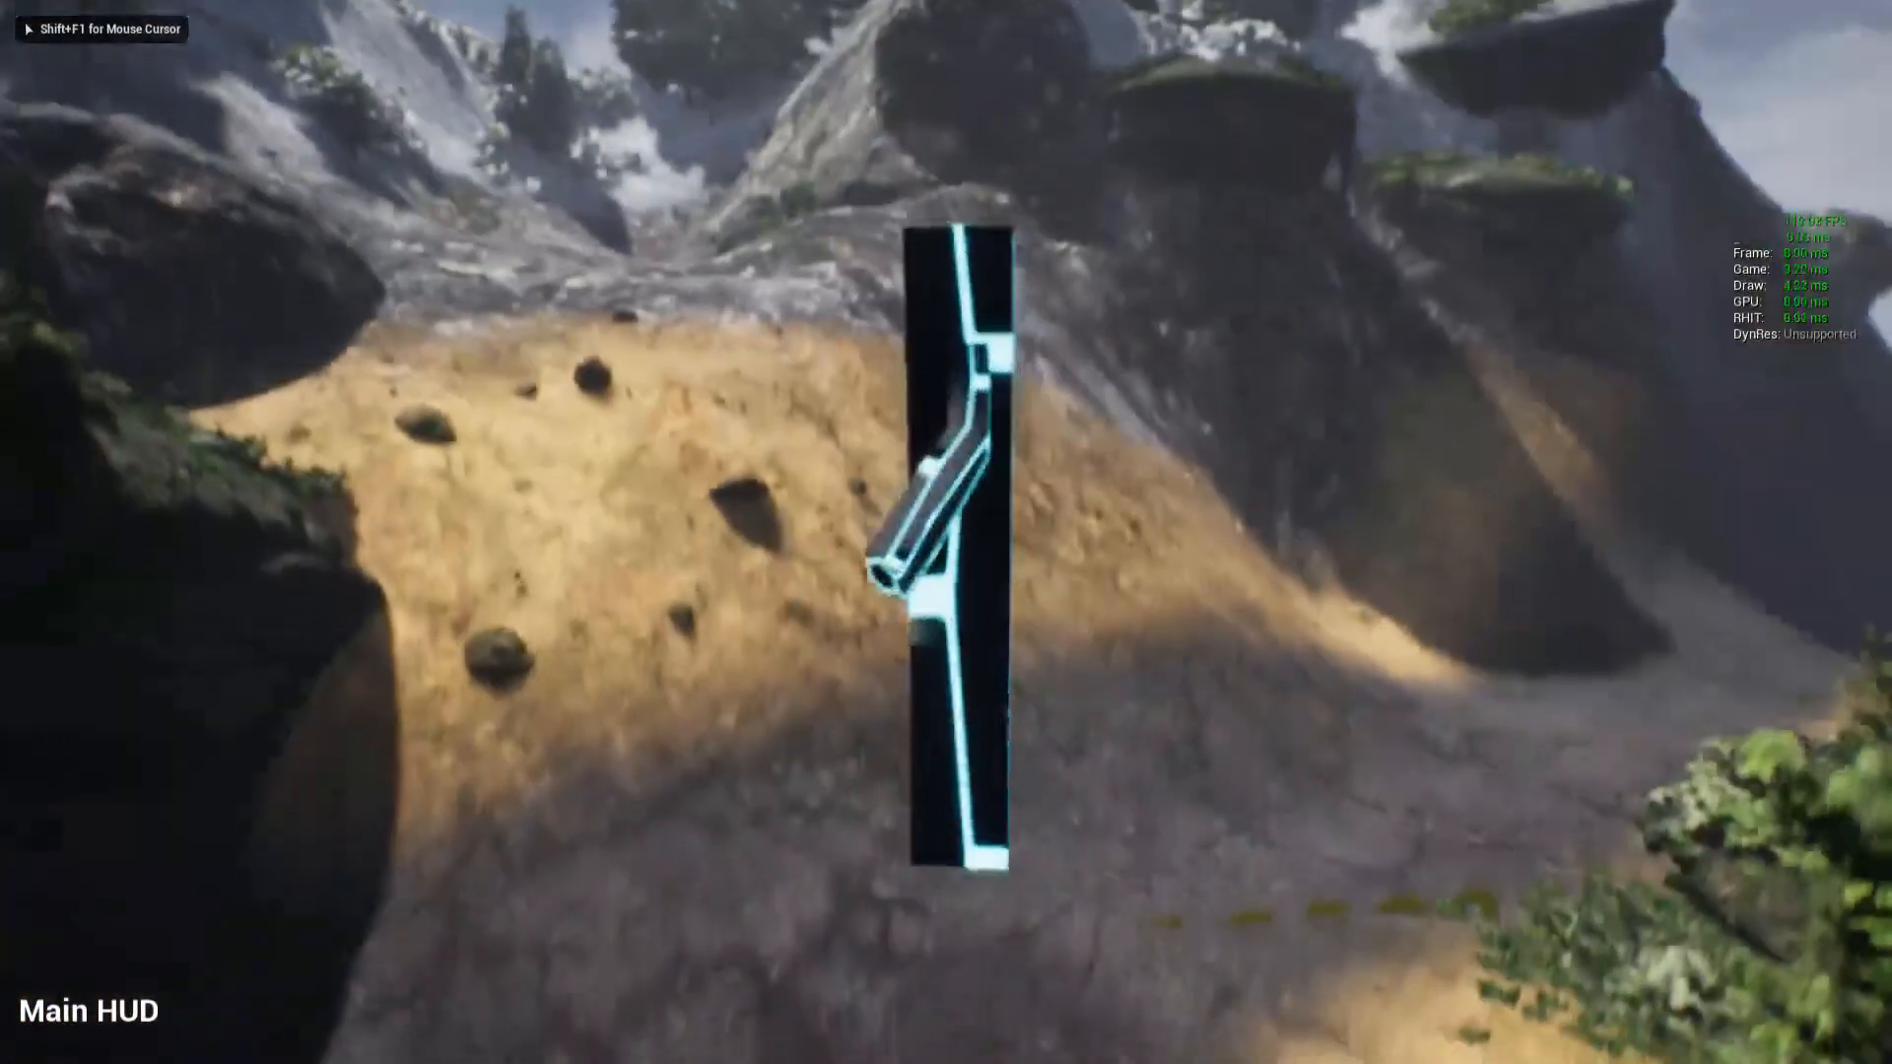
key("w")
key("w")
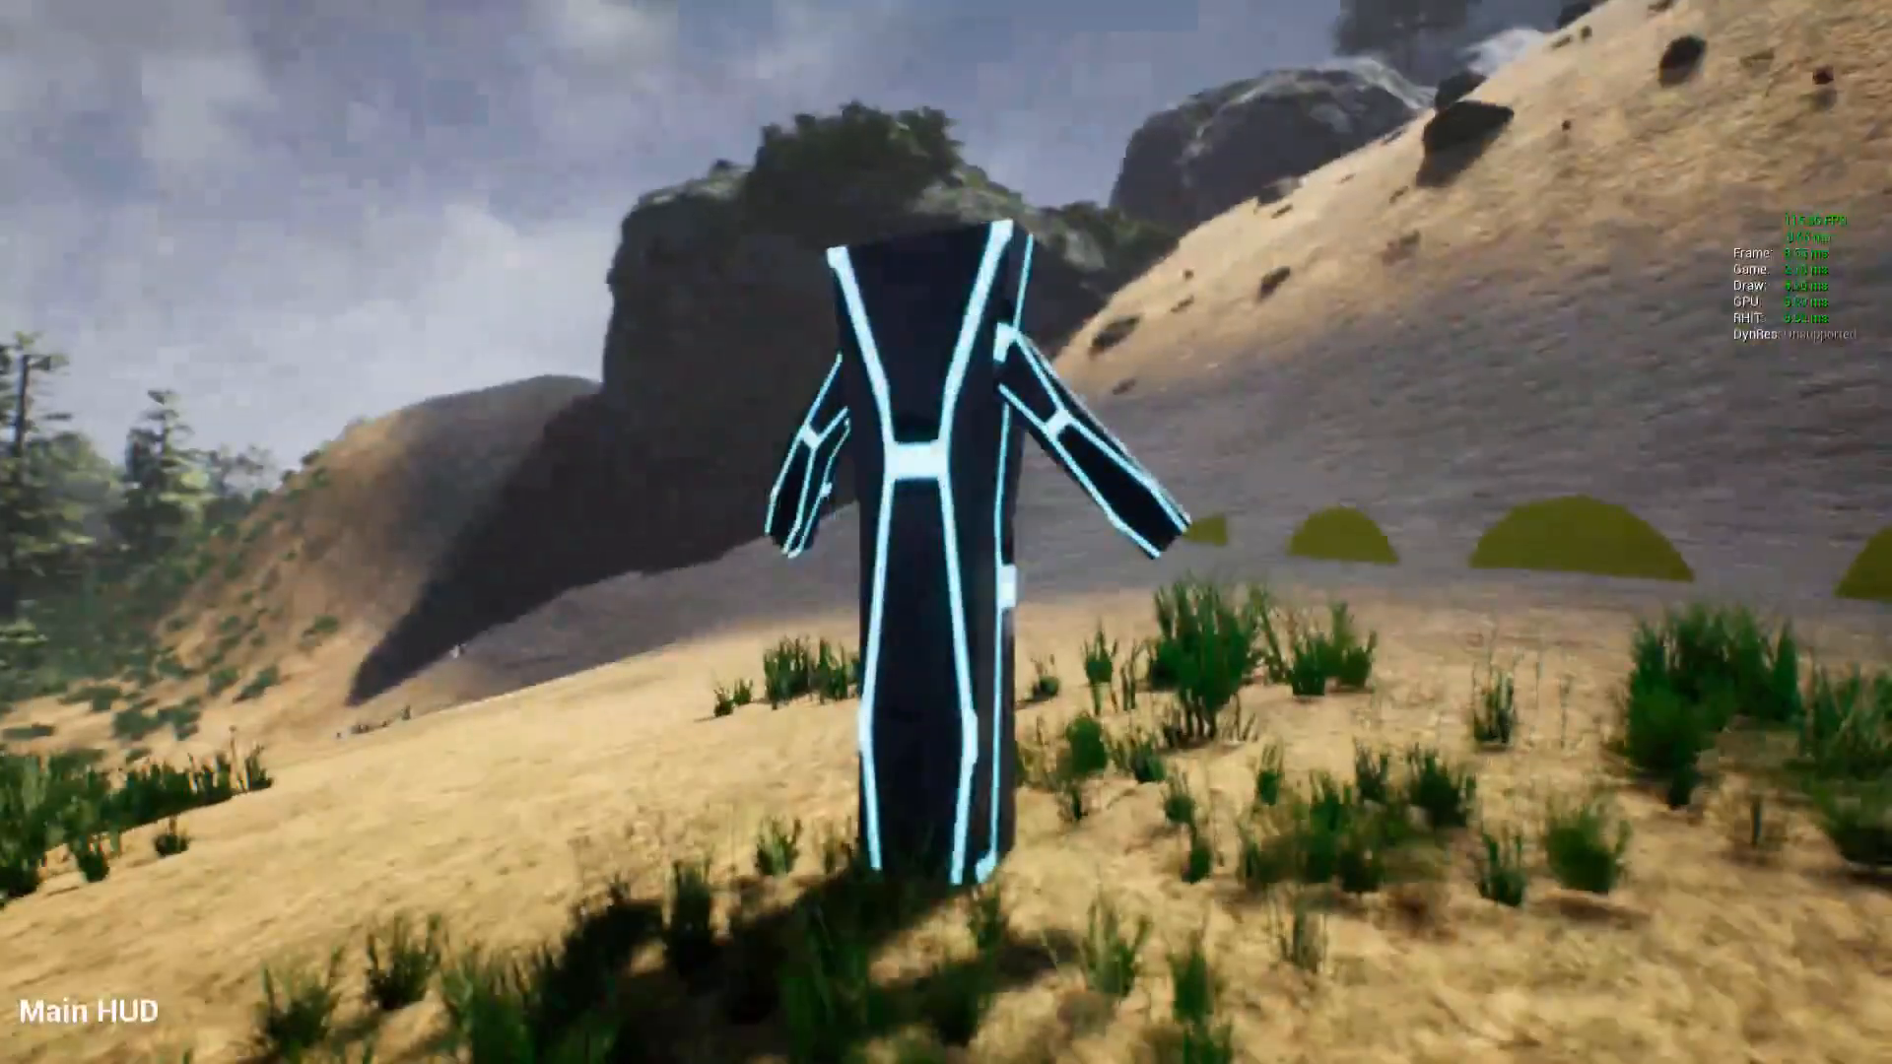
key("Escape")
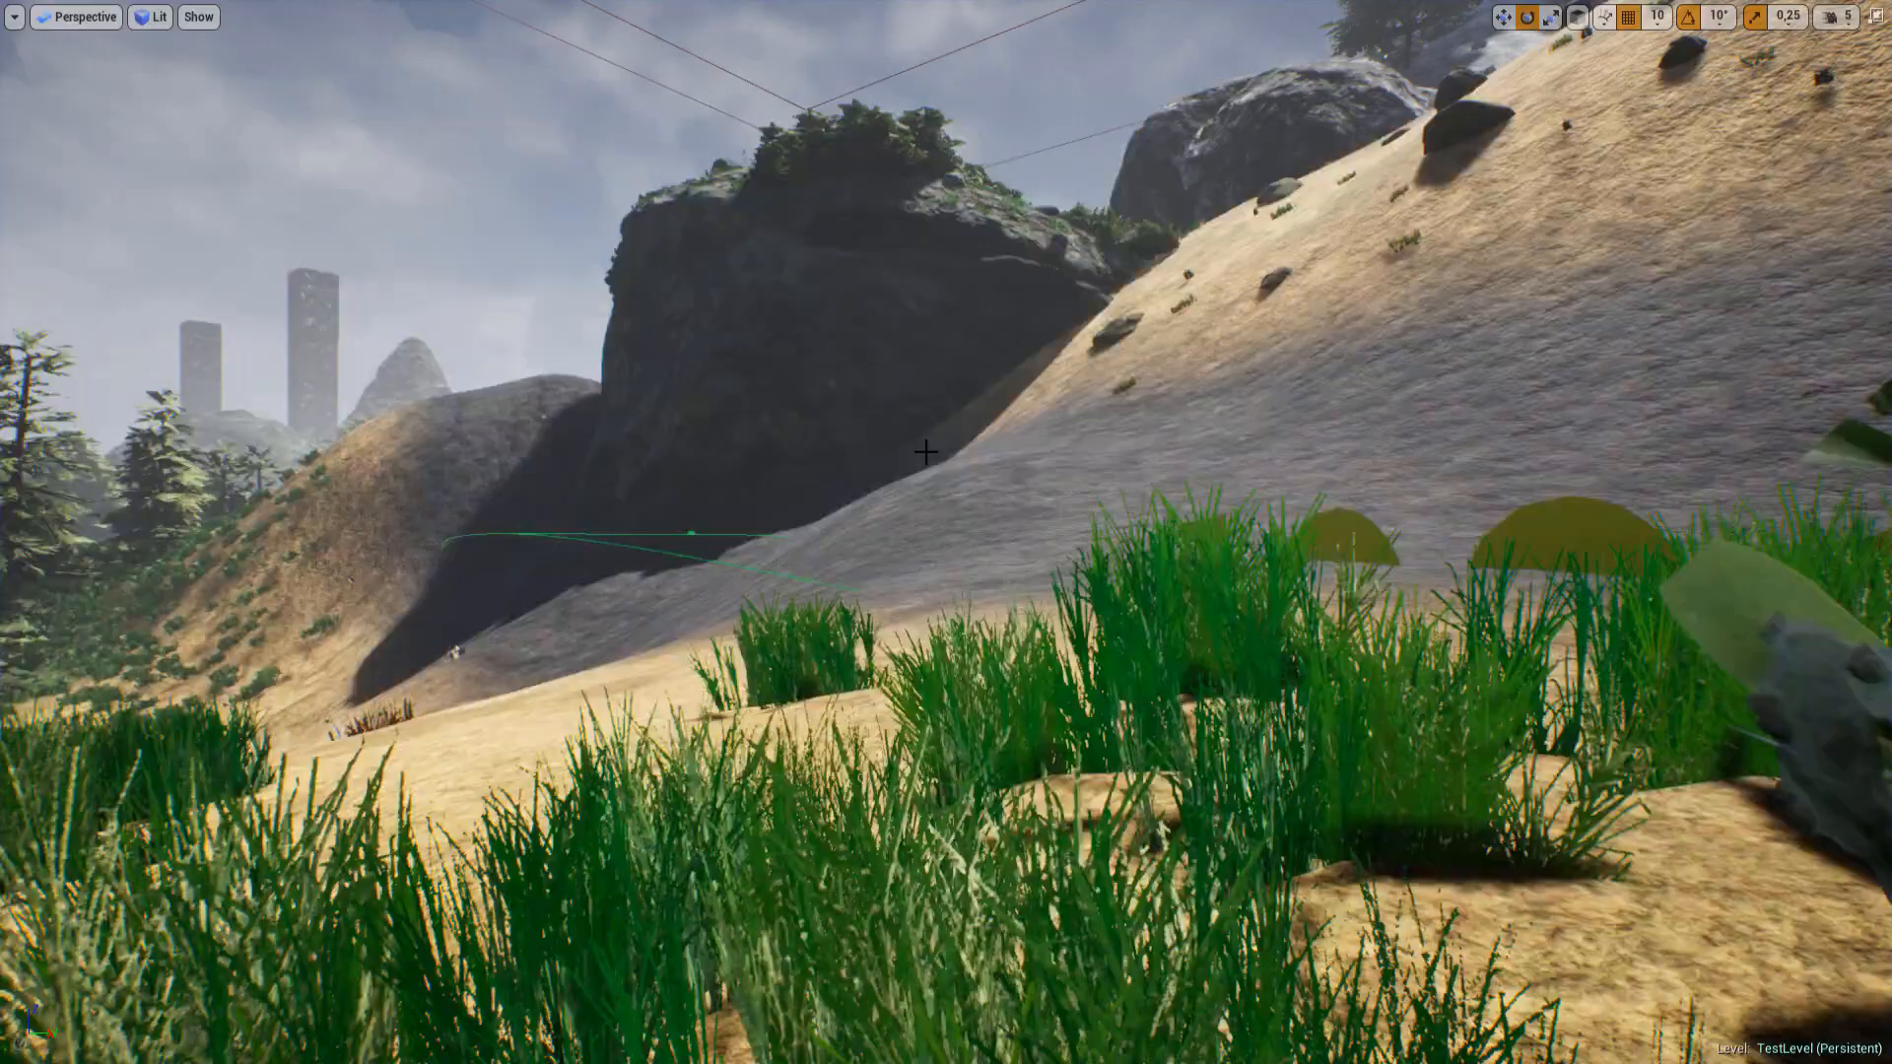
key("F11")
key("alt+Tab")
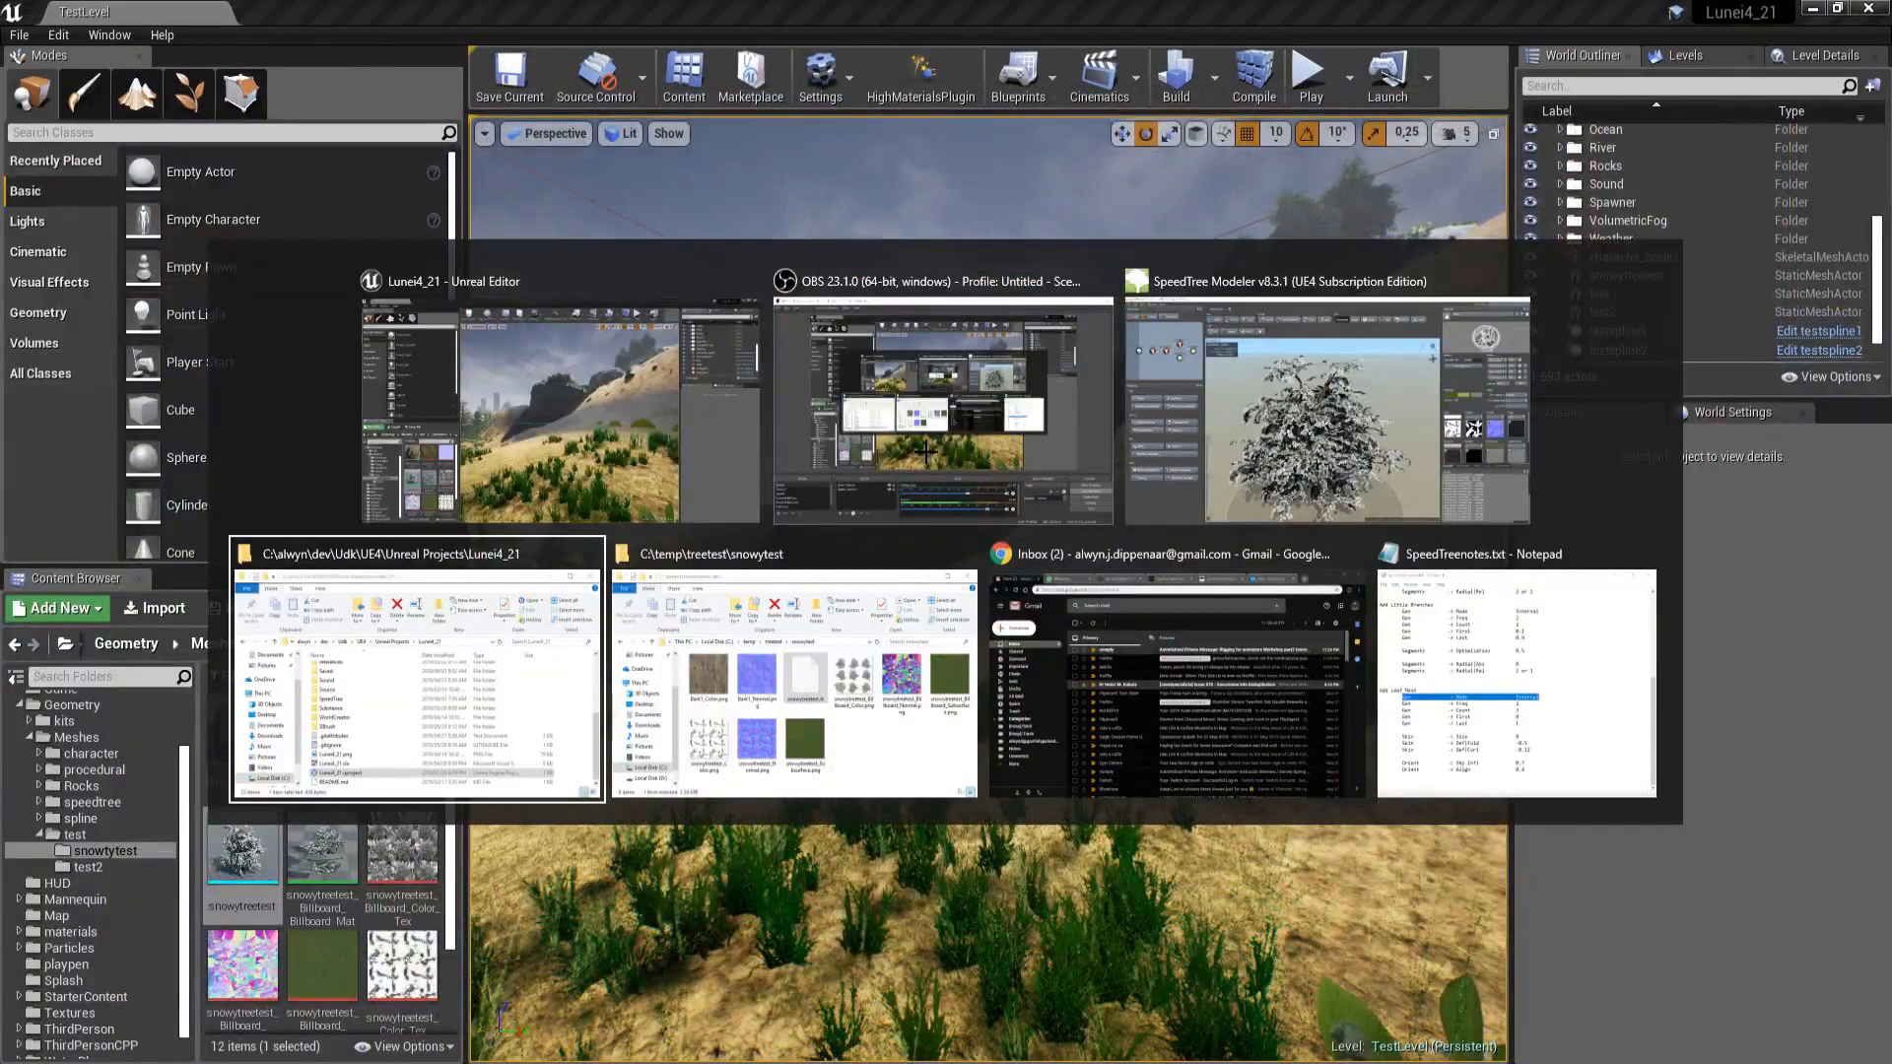